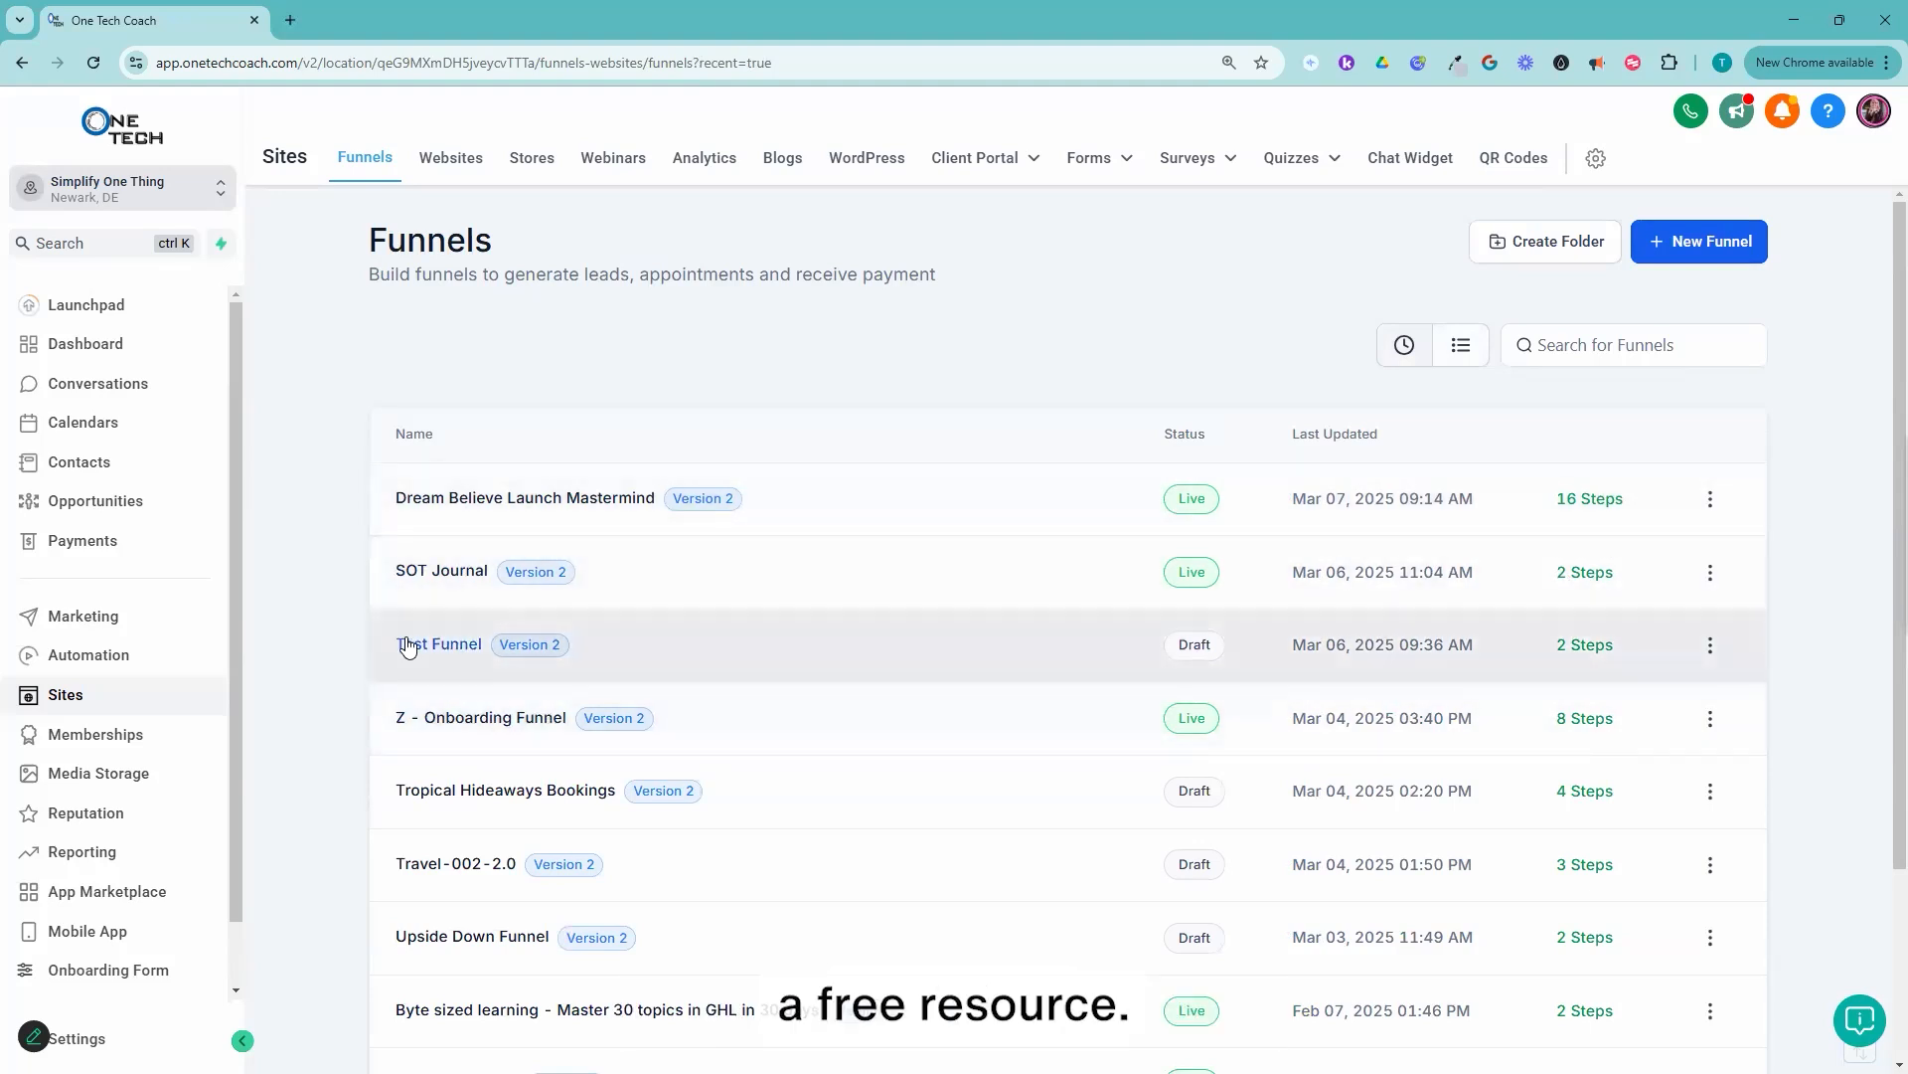
Step: Open the automation workflows list and create a new workflow from scratch
click(89, 658)
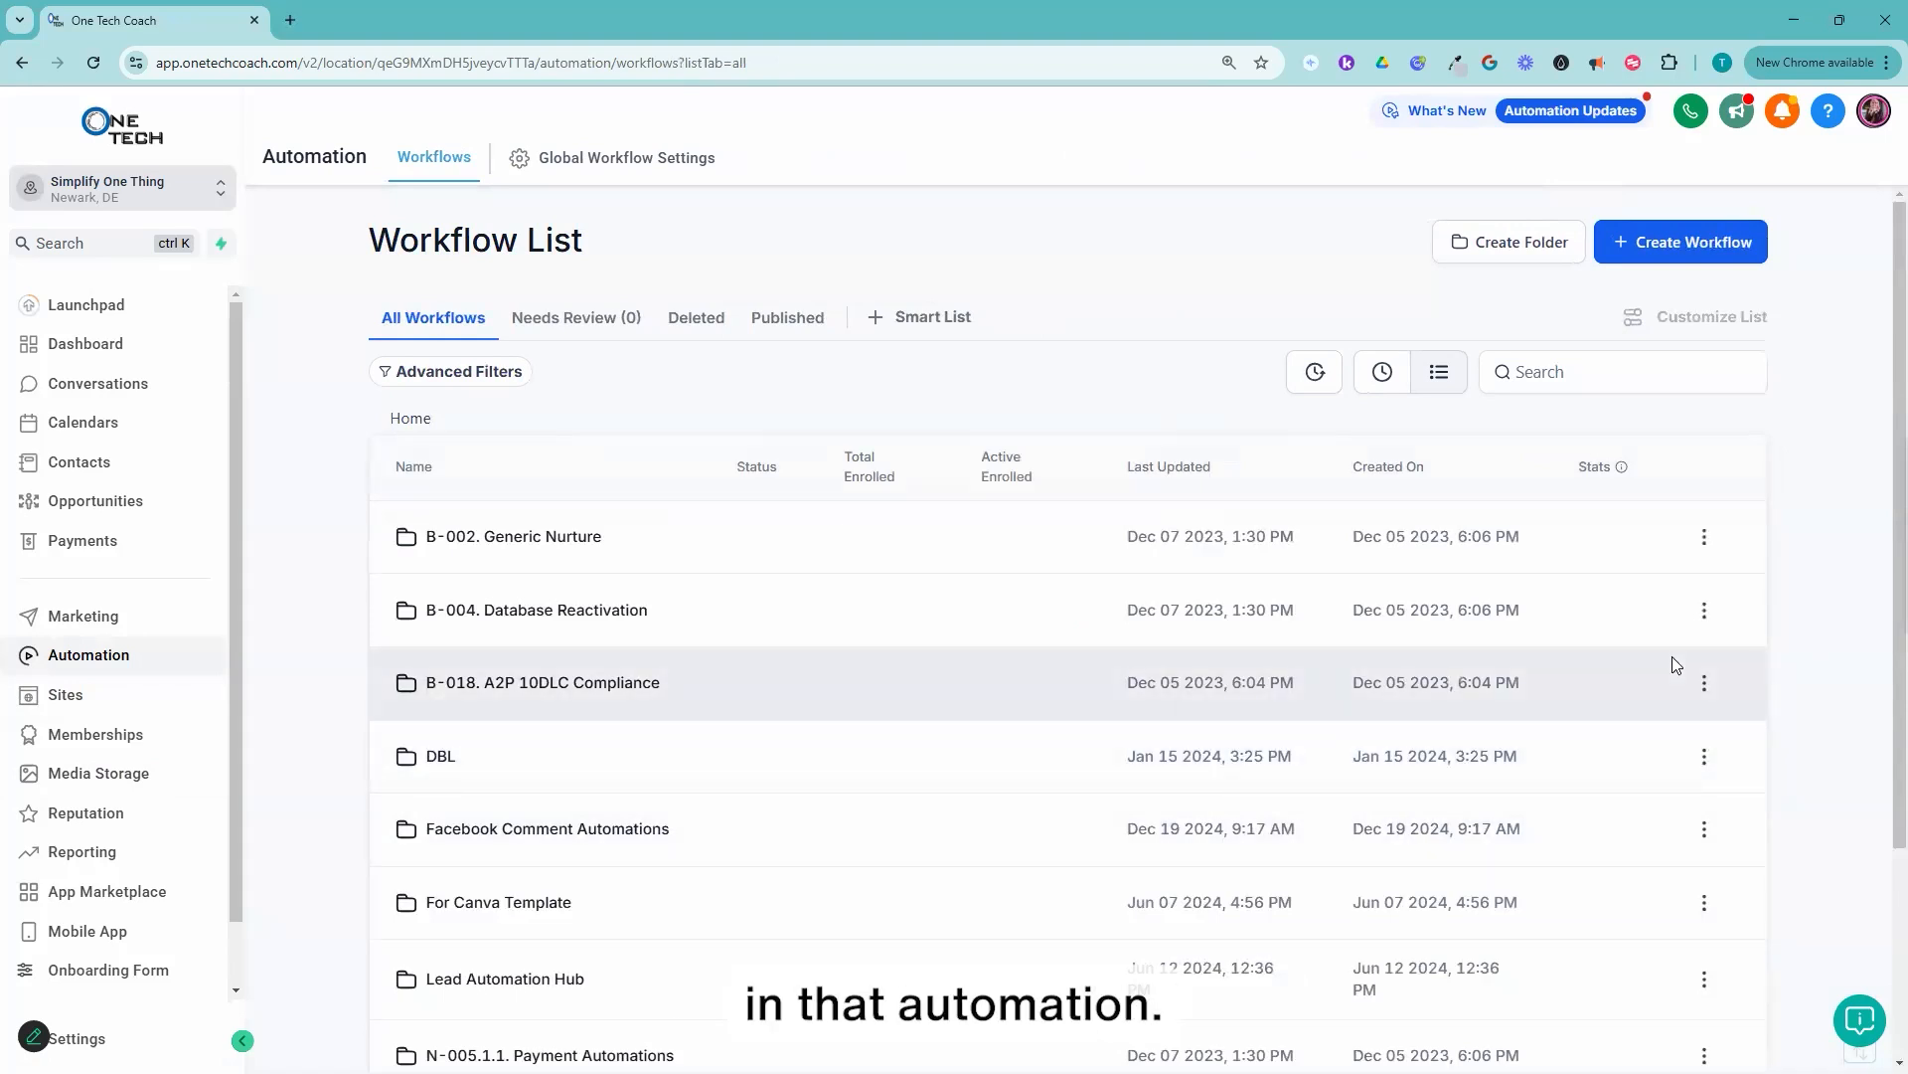
click(1729, 251)
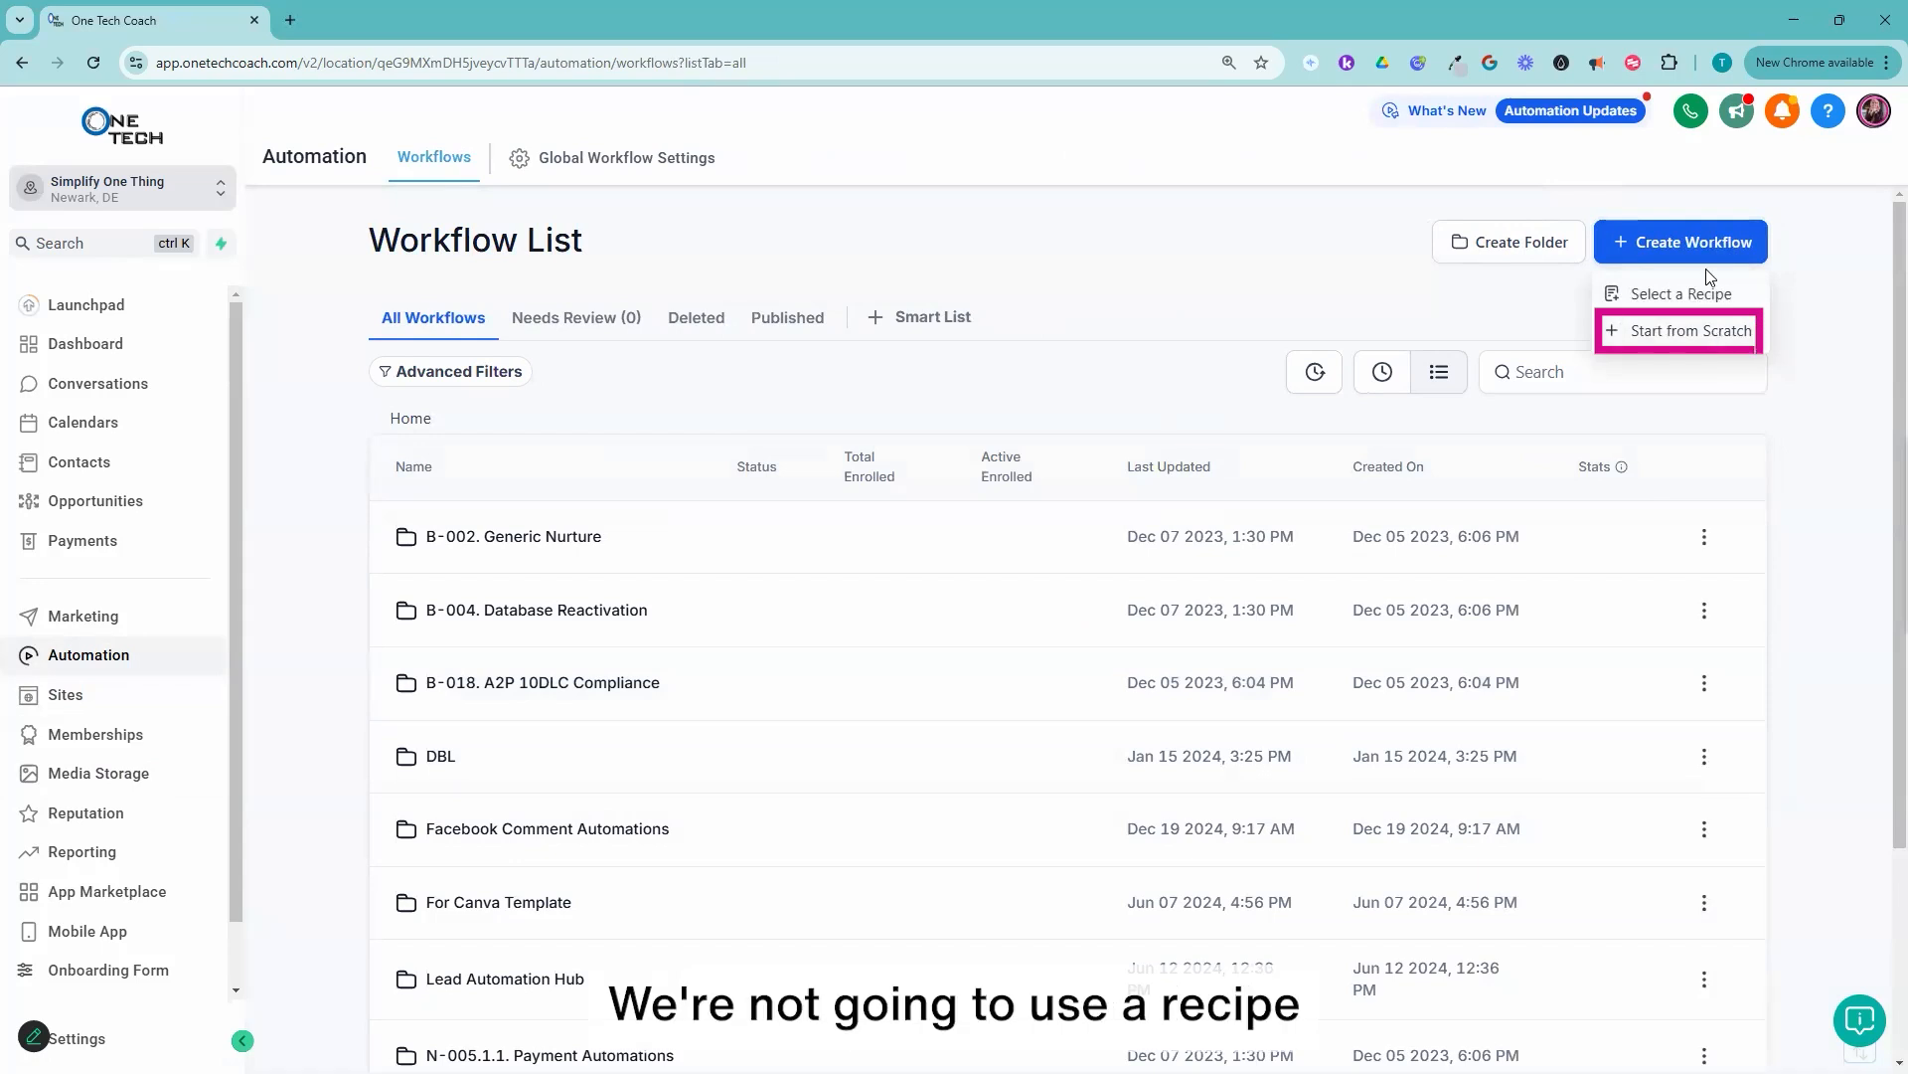
click(1732, 340)
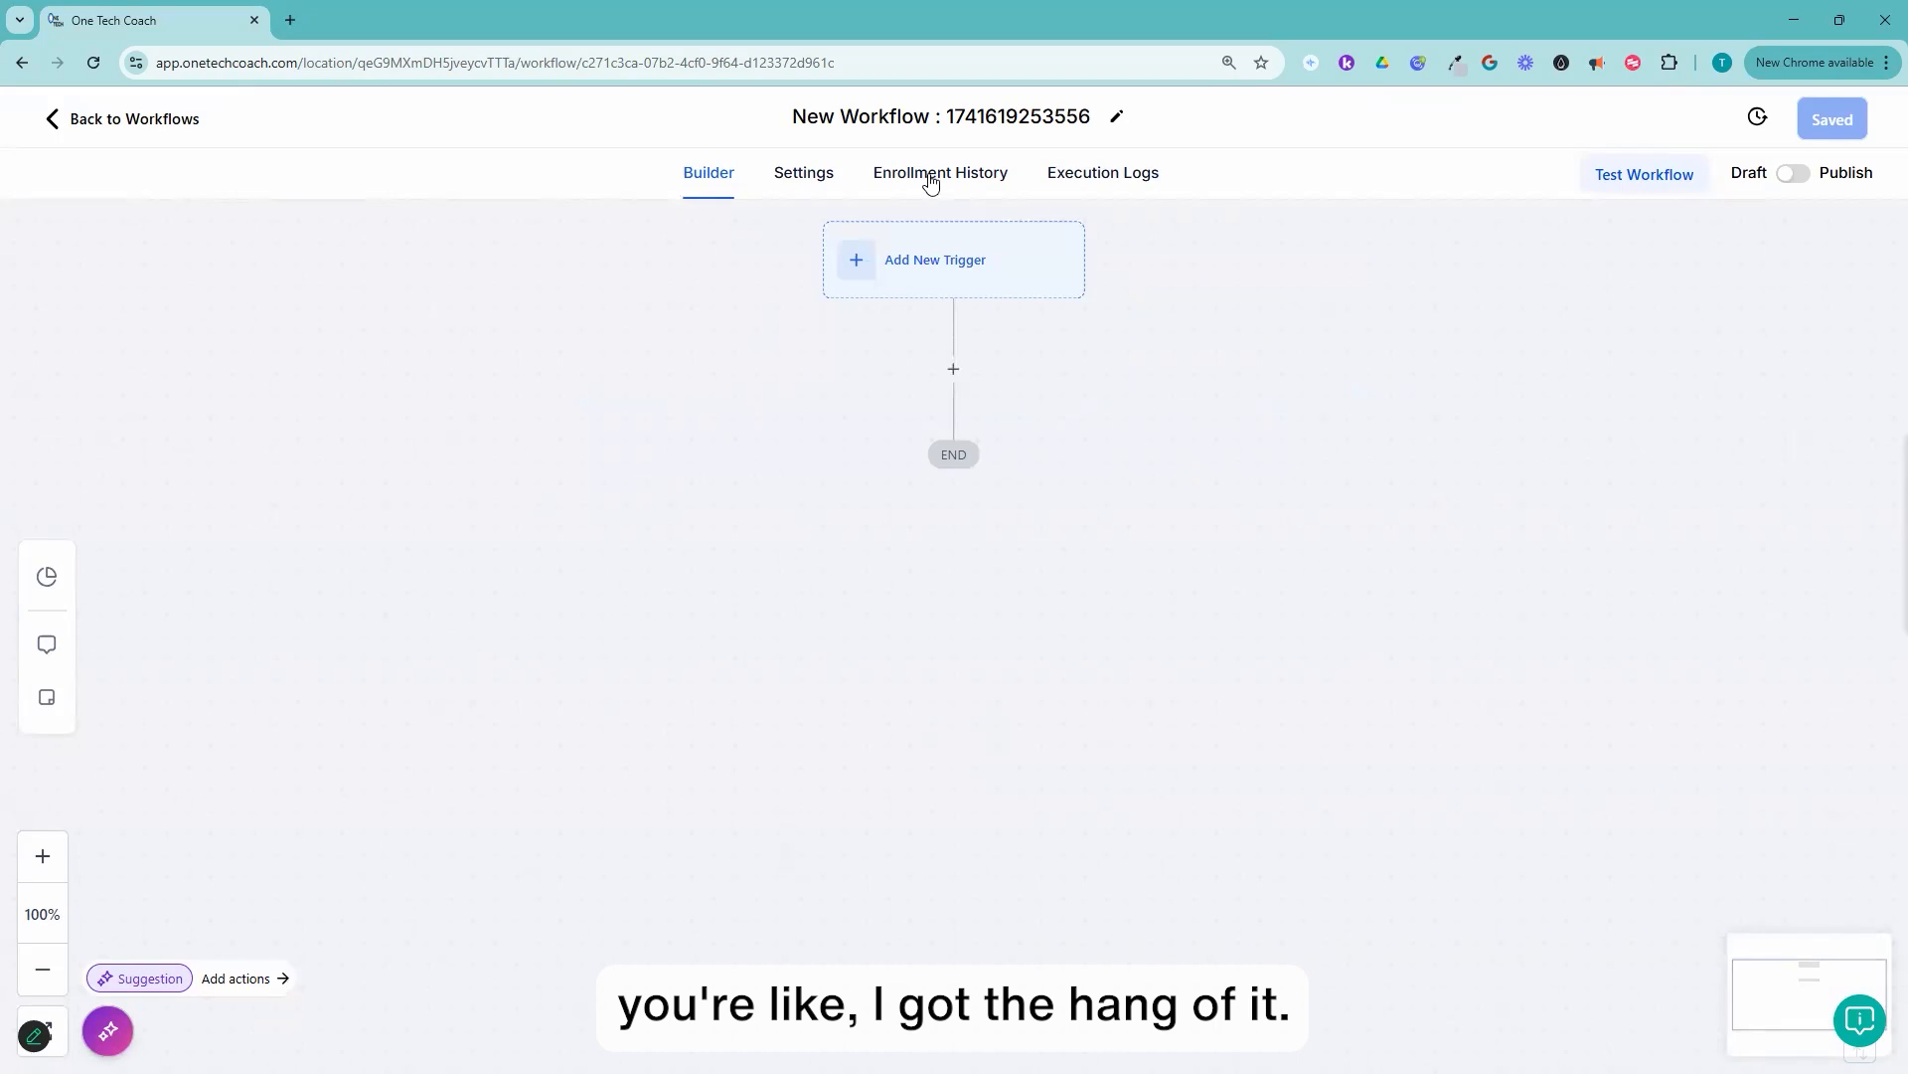
Step: Rename the new workflow as "Test SOT Journal Delivery"
click(796, 119)
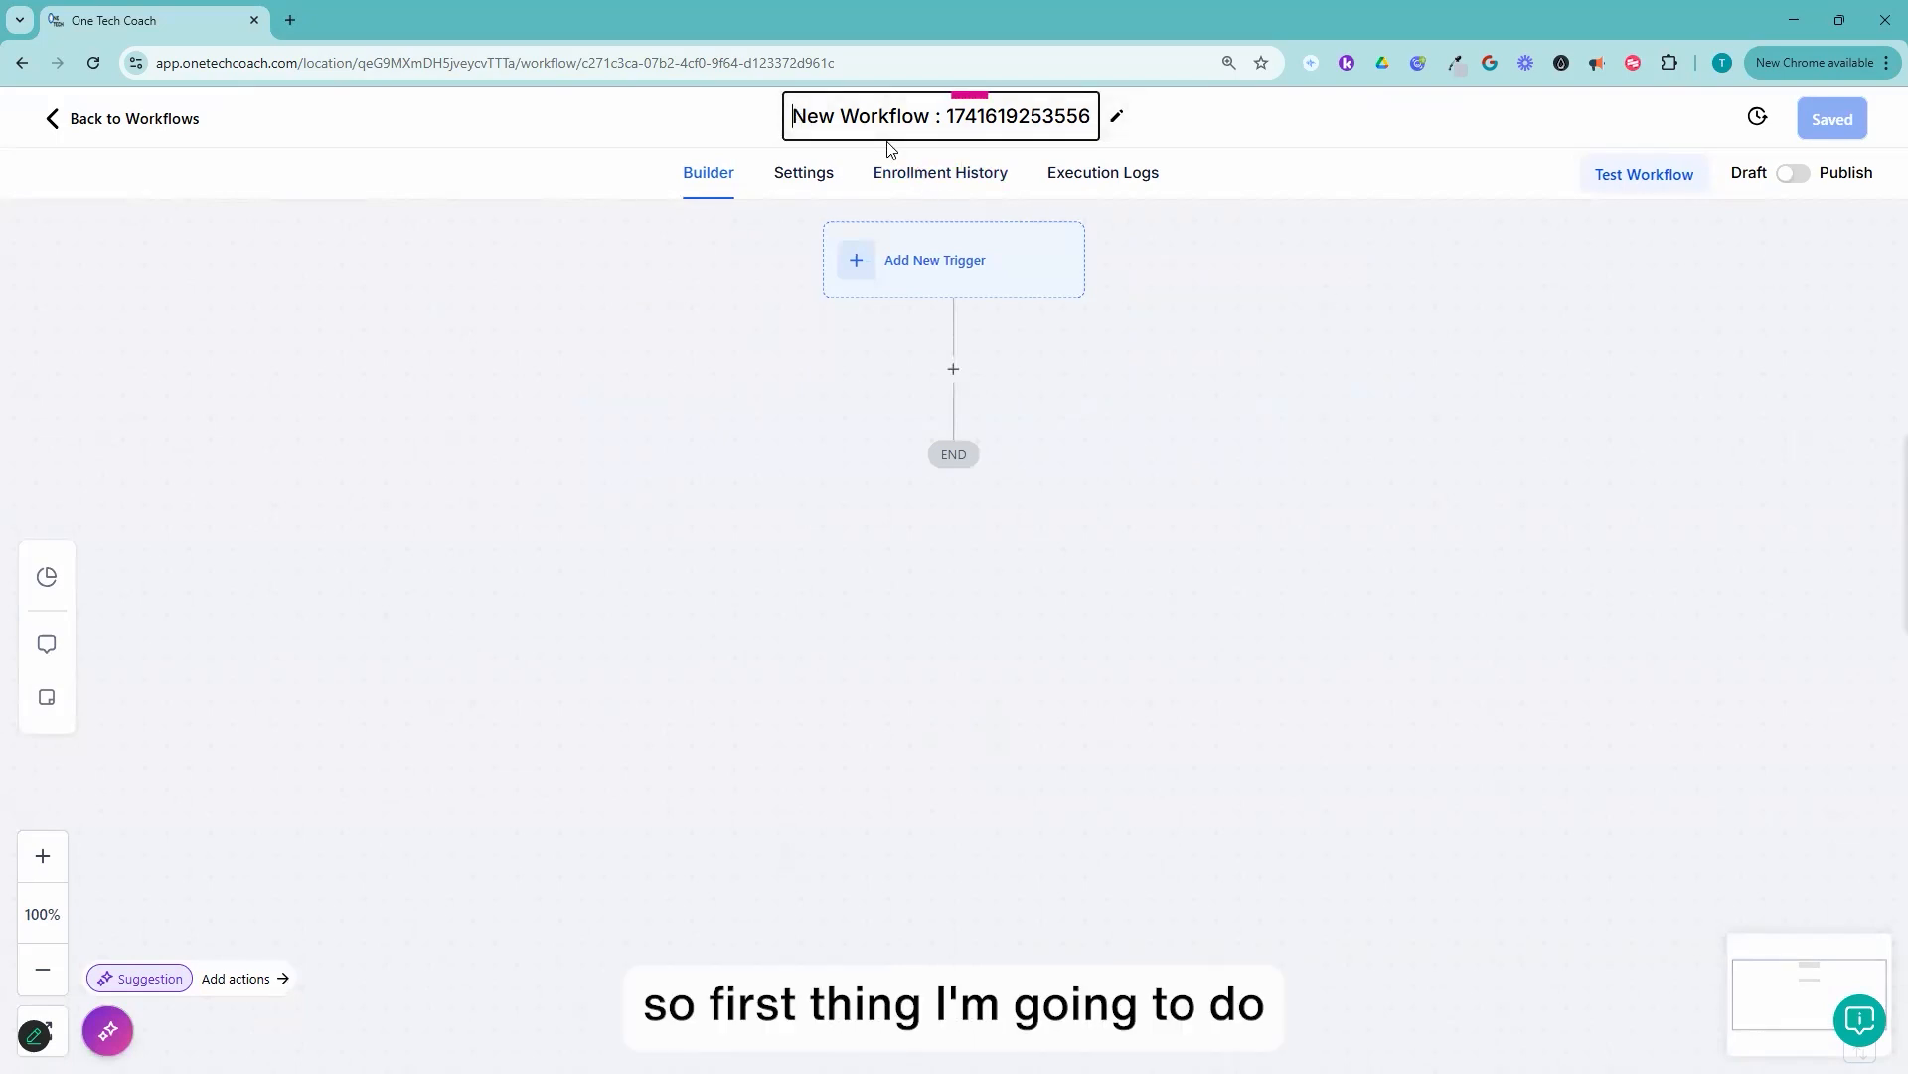
key(ctrl+a)
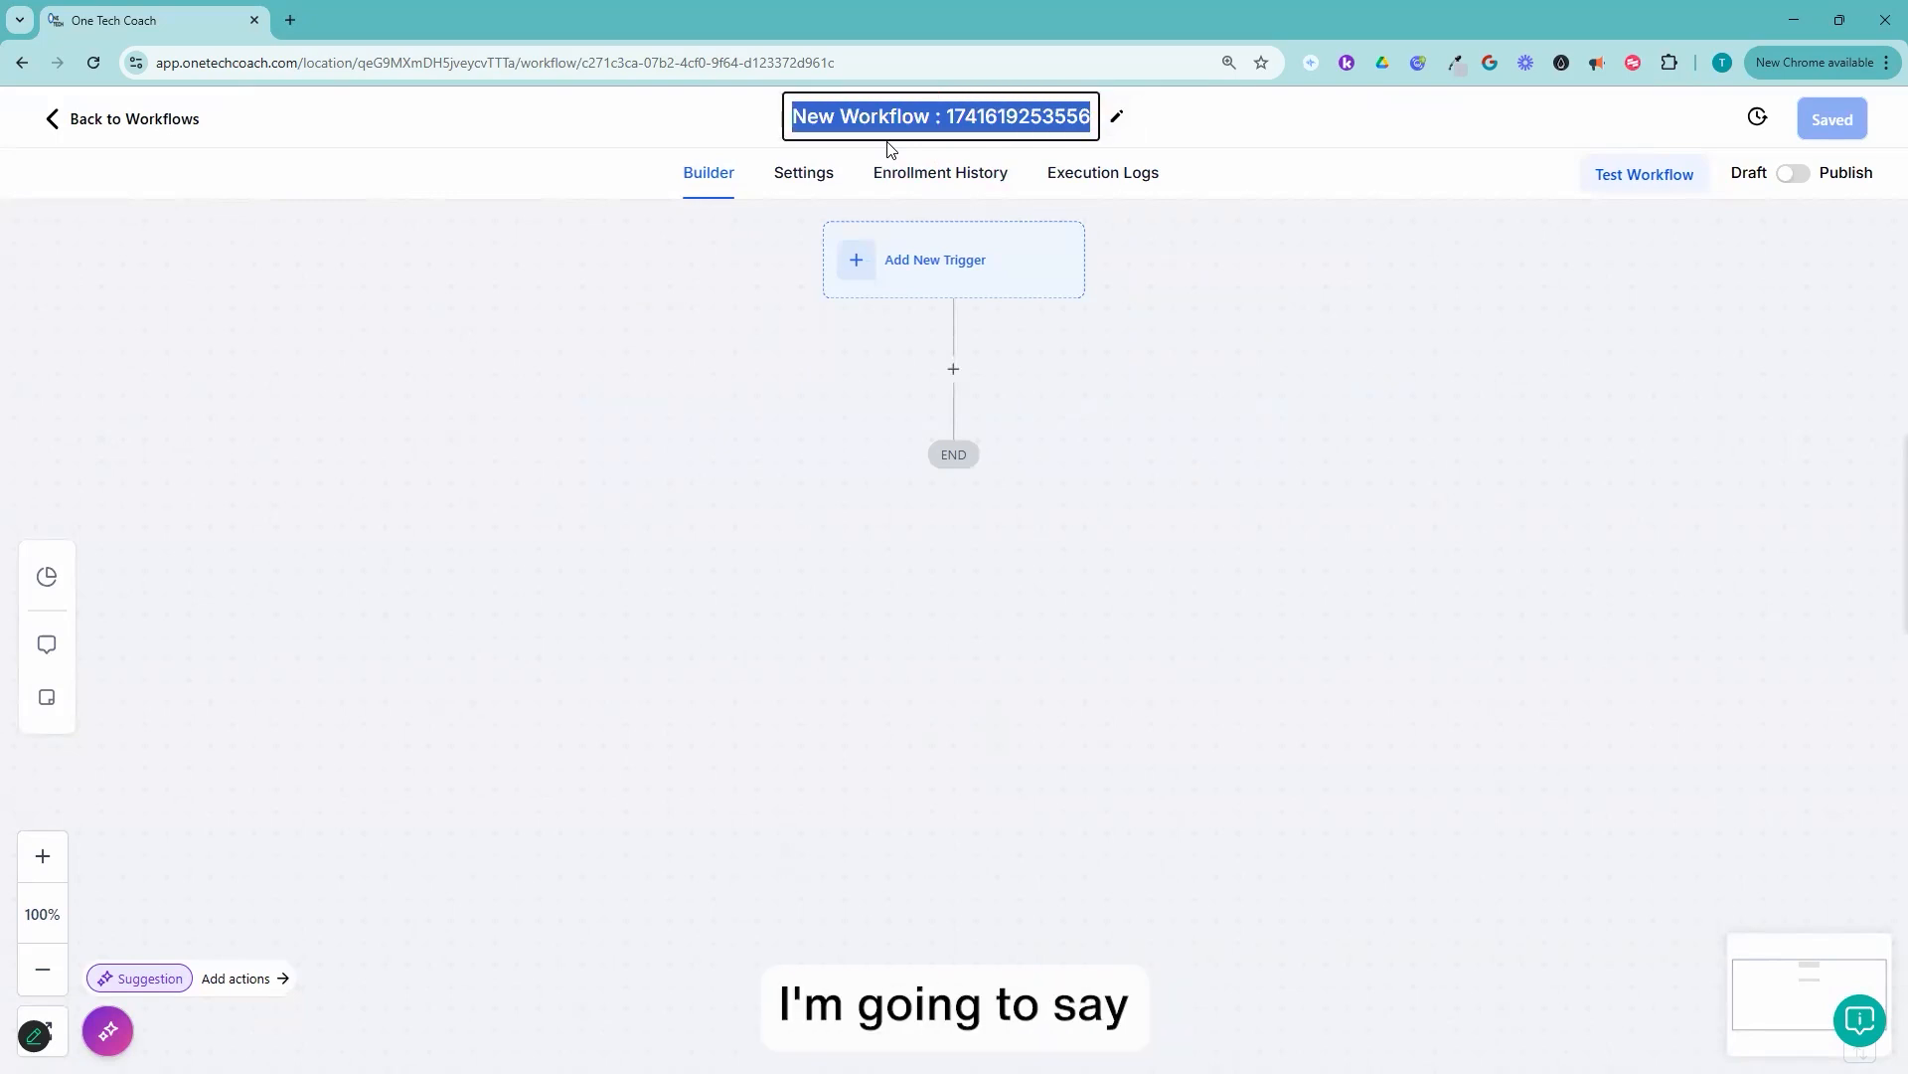
text(Test)
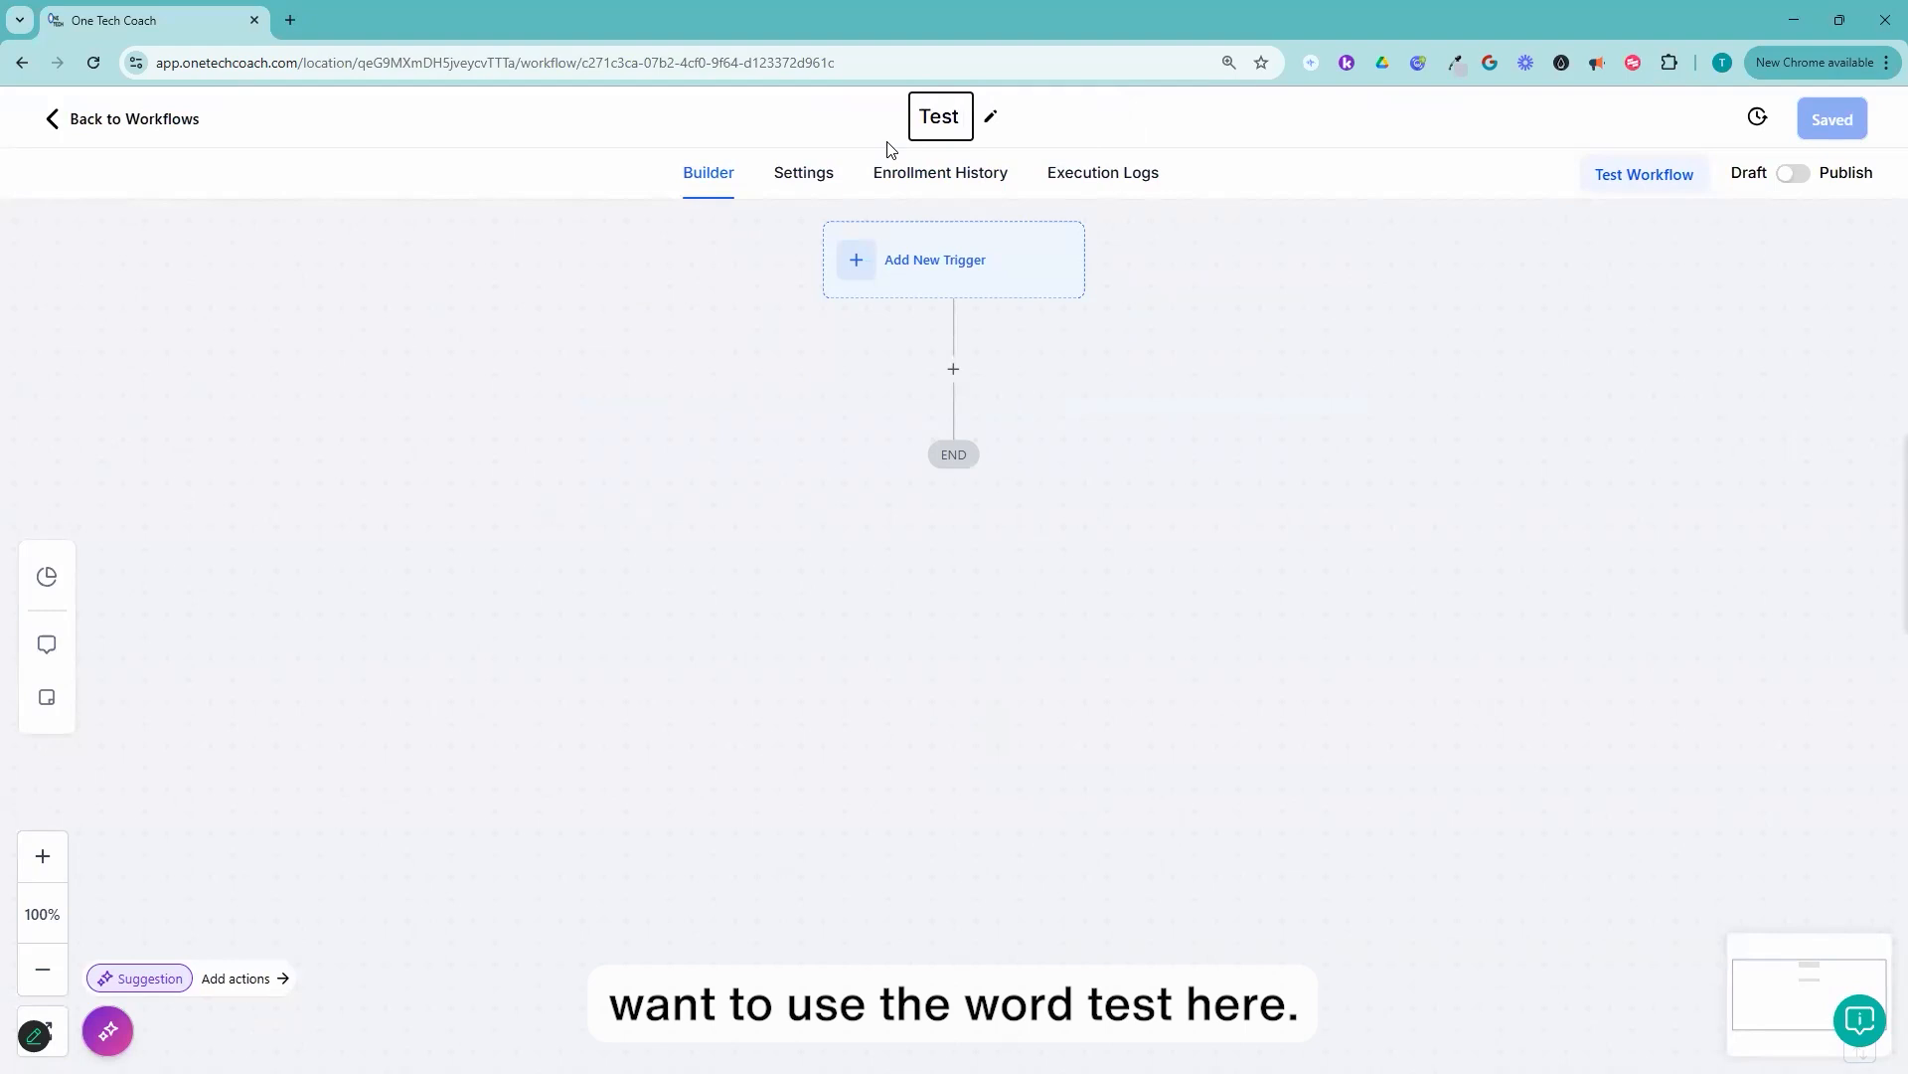
text( SOT Journal Delivery)
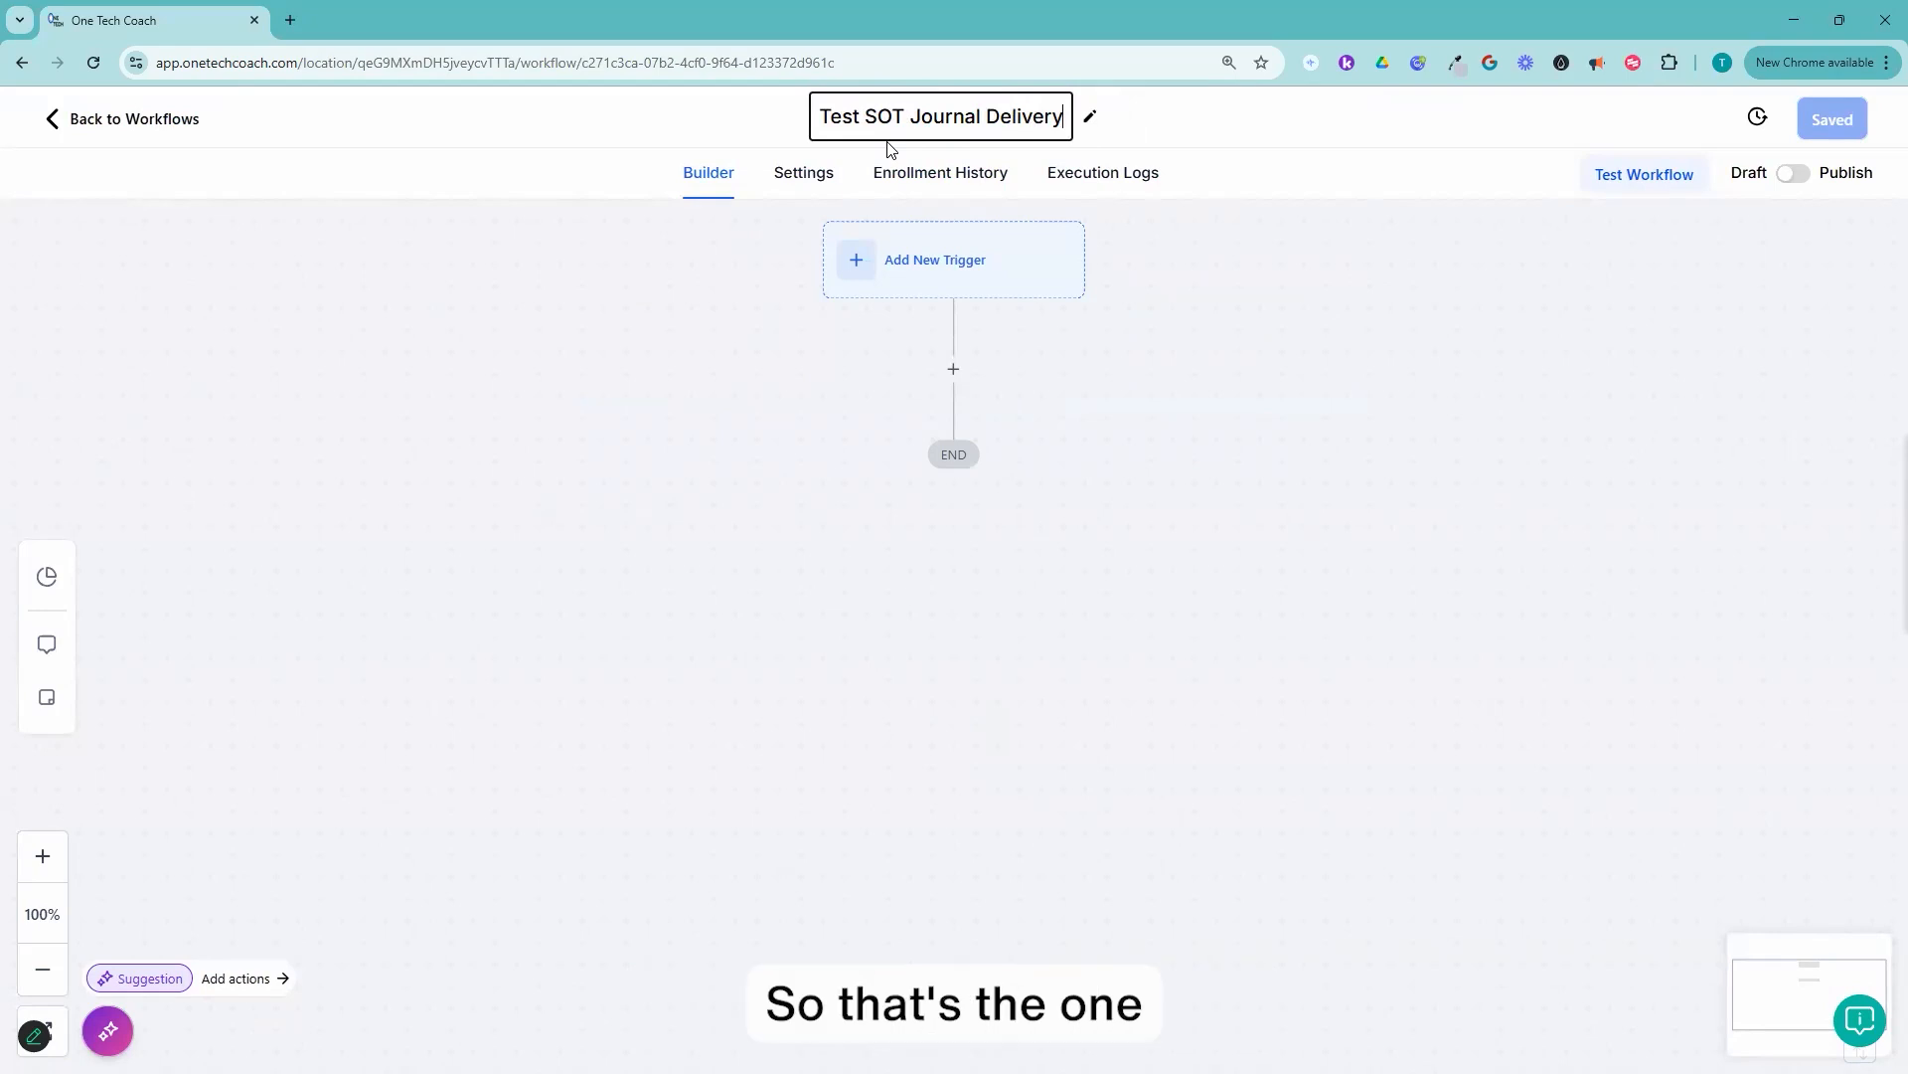
click(1290, 120)
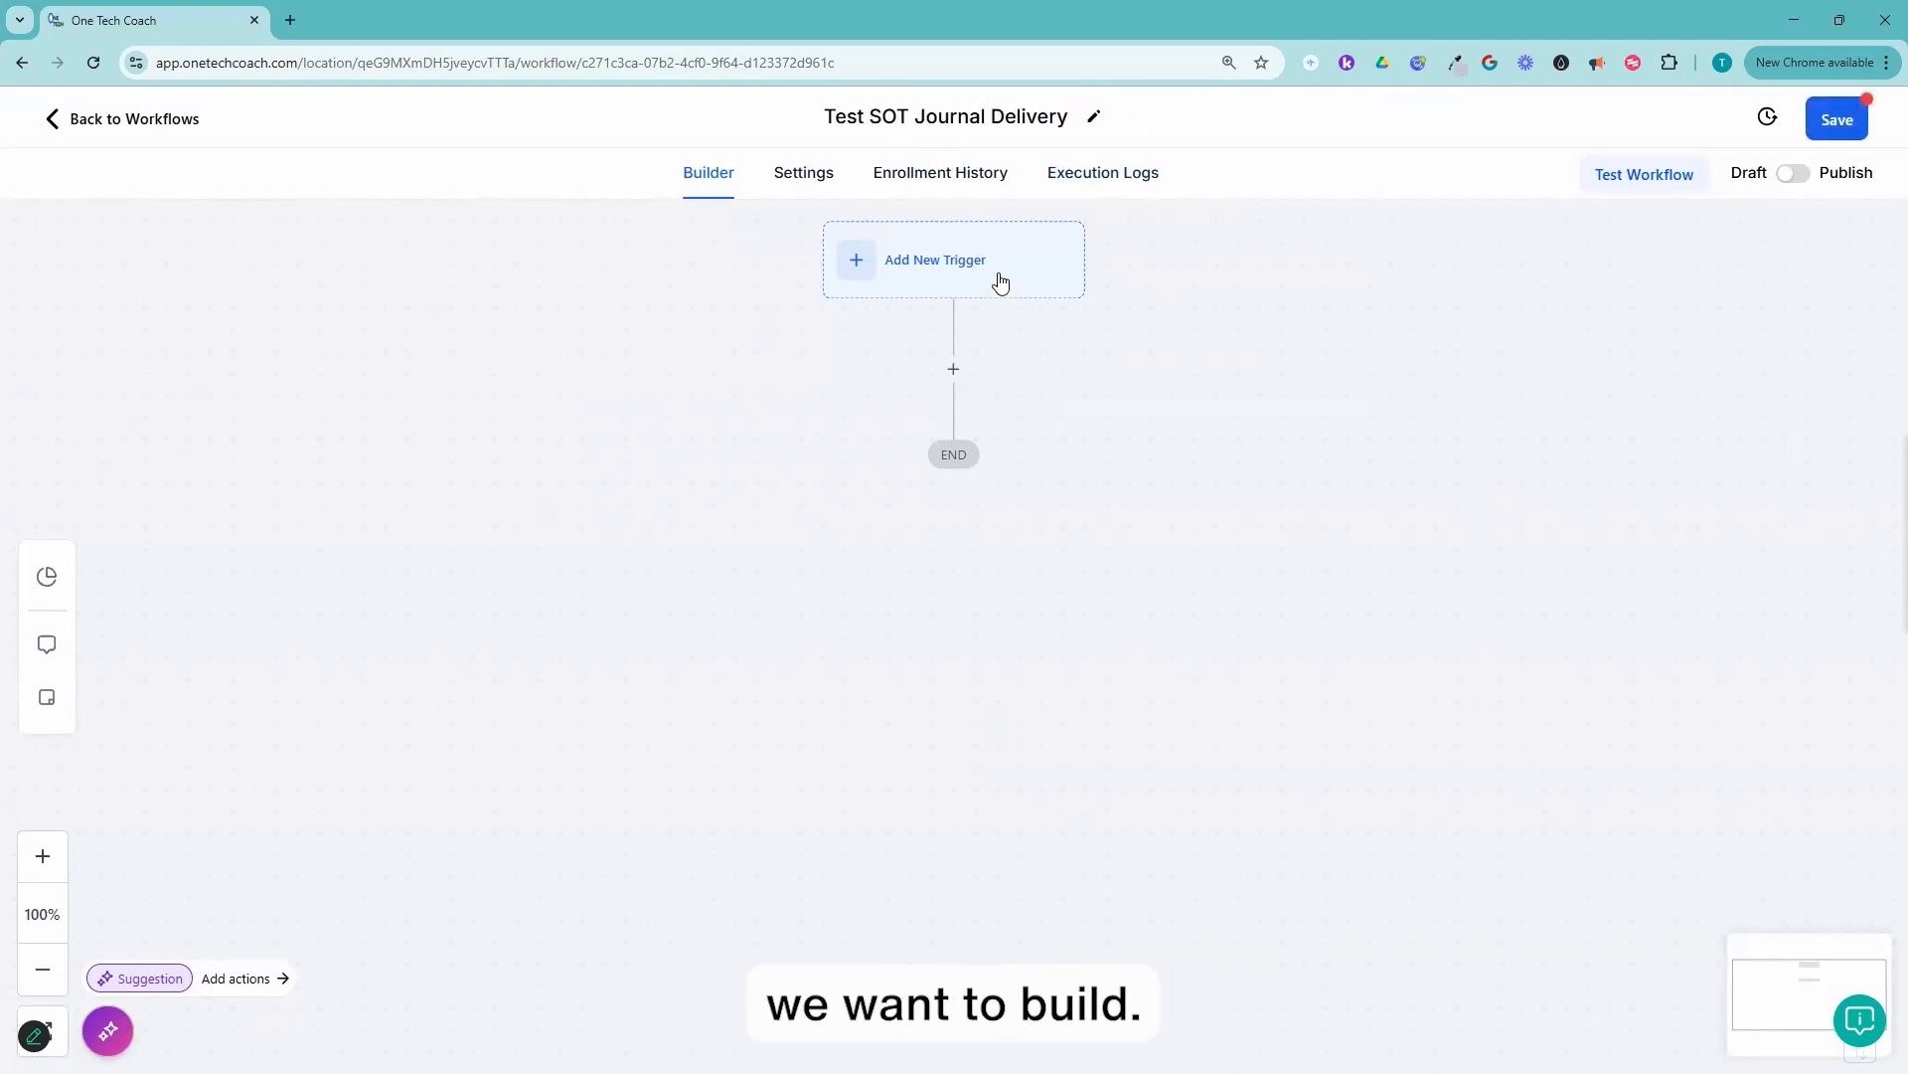
Step: Add a workflow trigger of the type Form Submitted
click(947, 262)
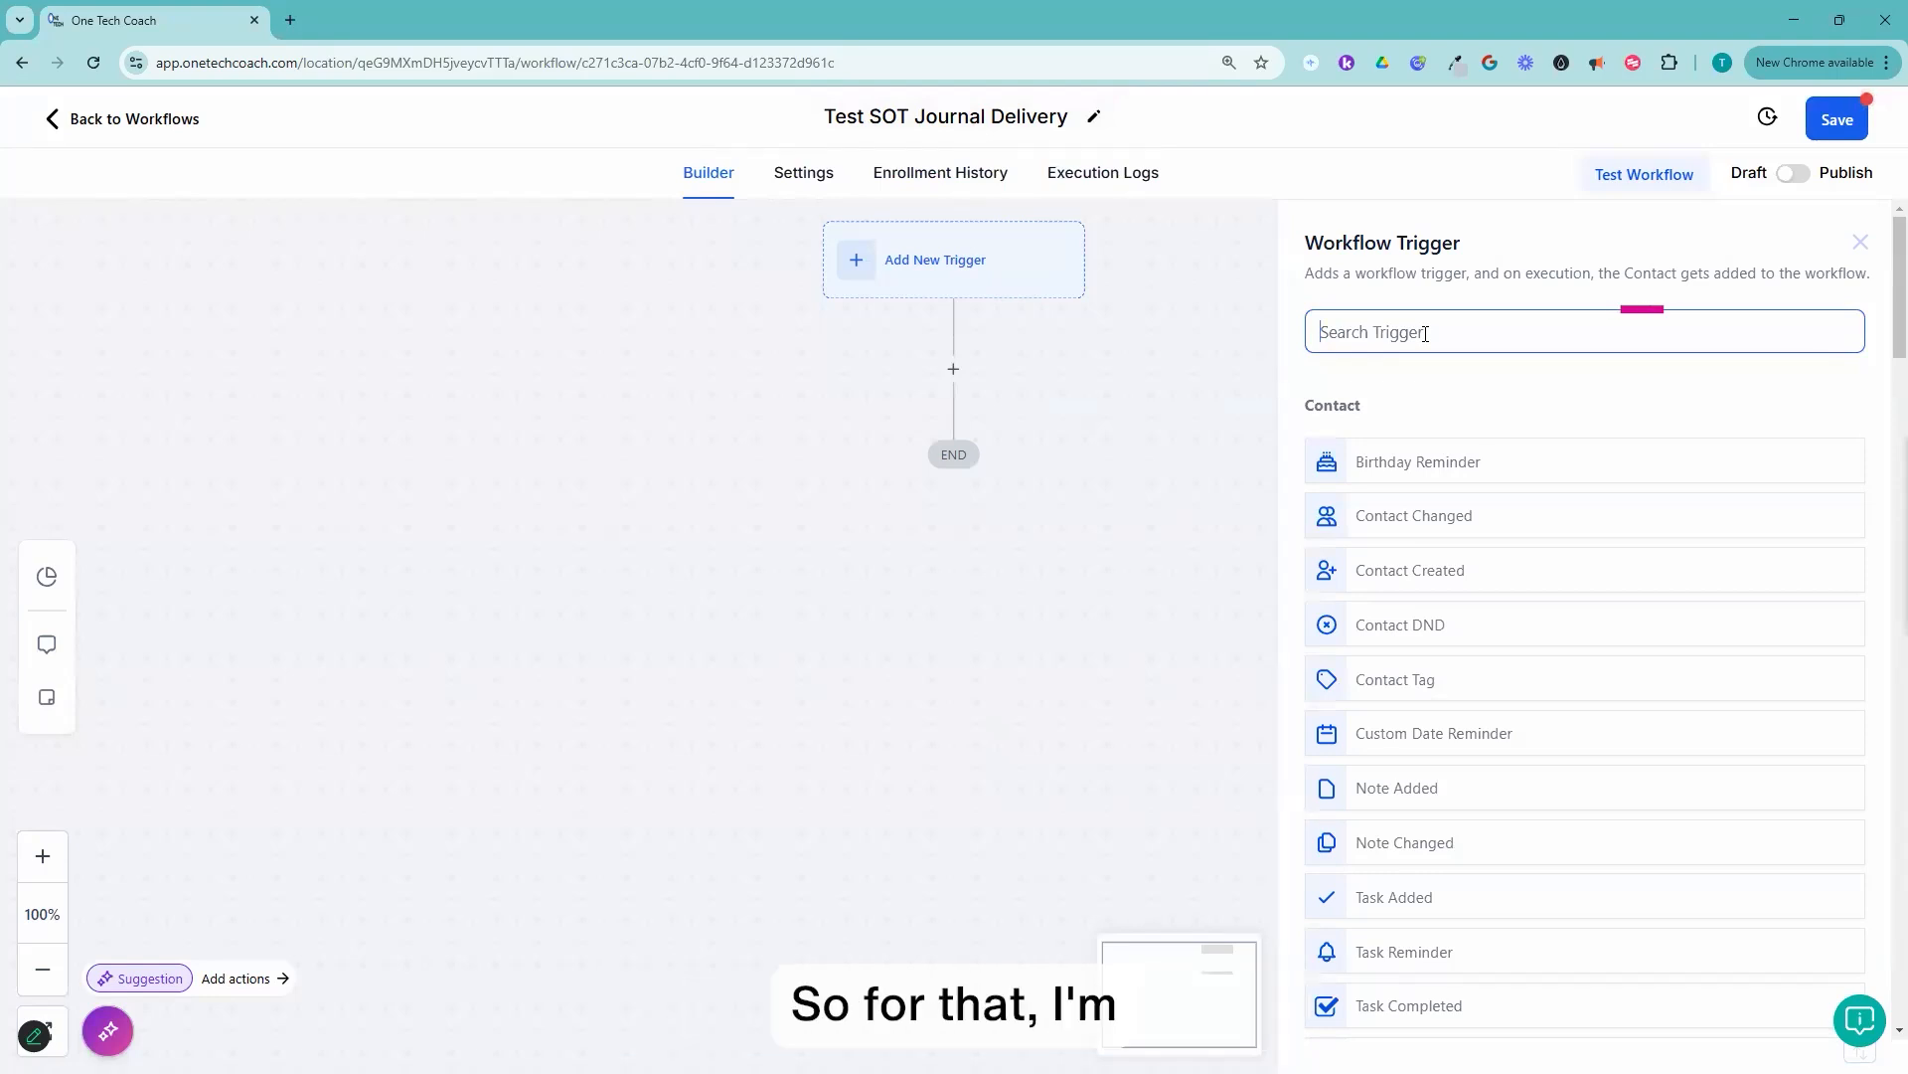
text(form)
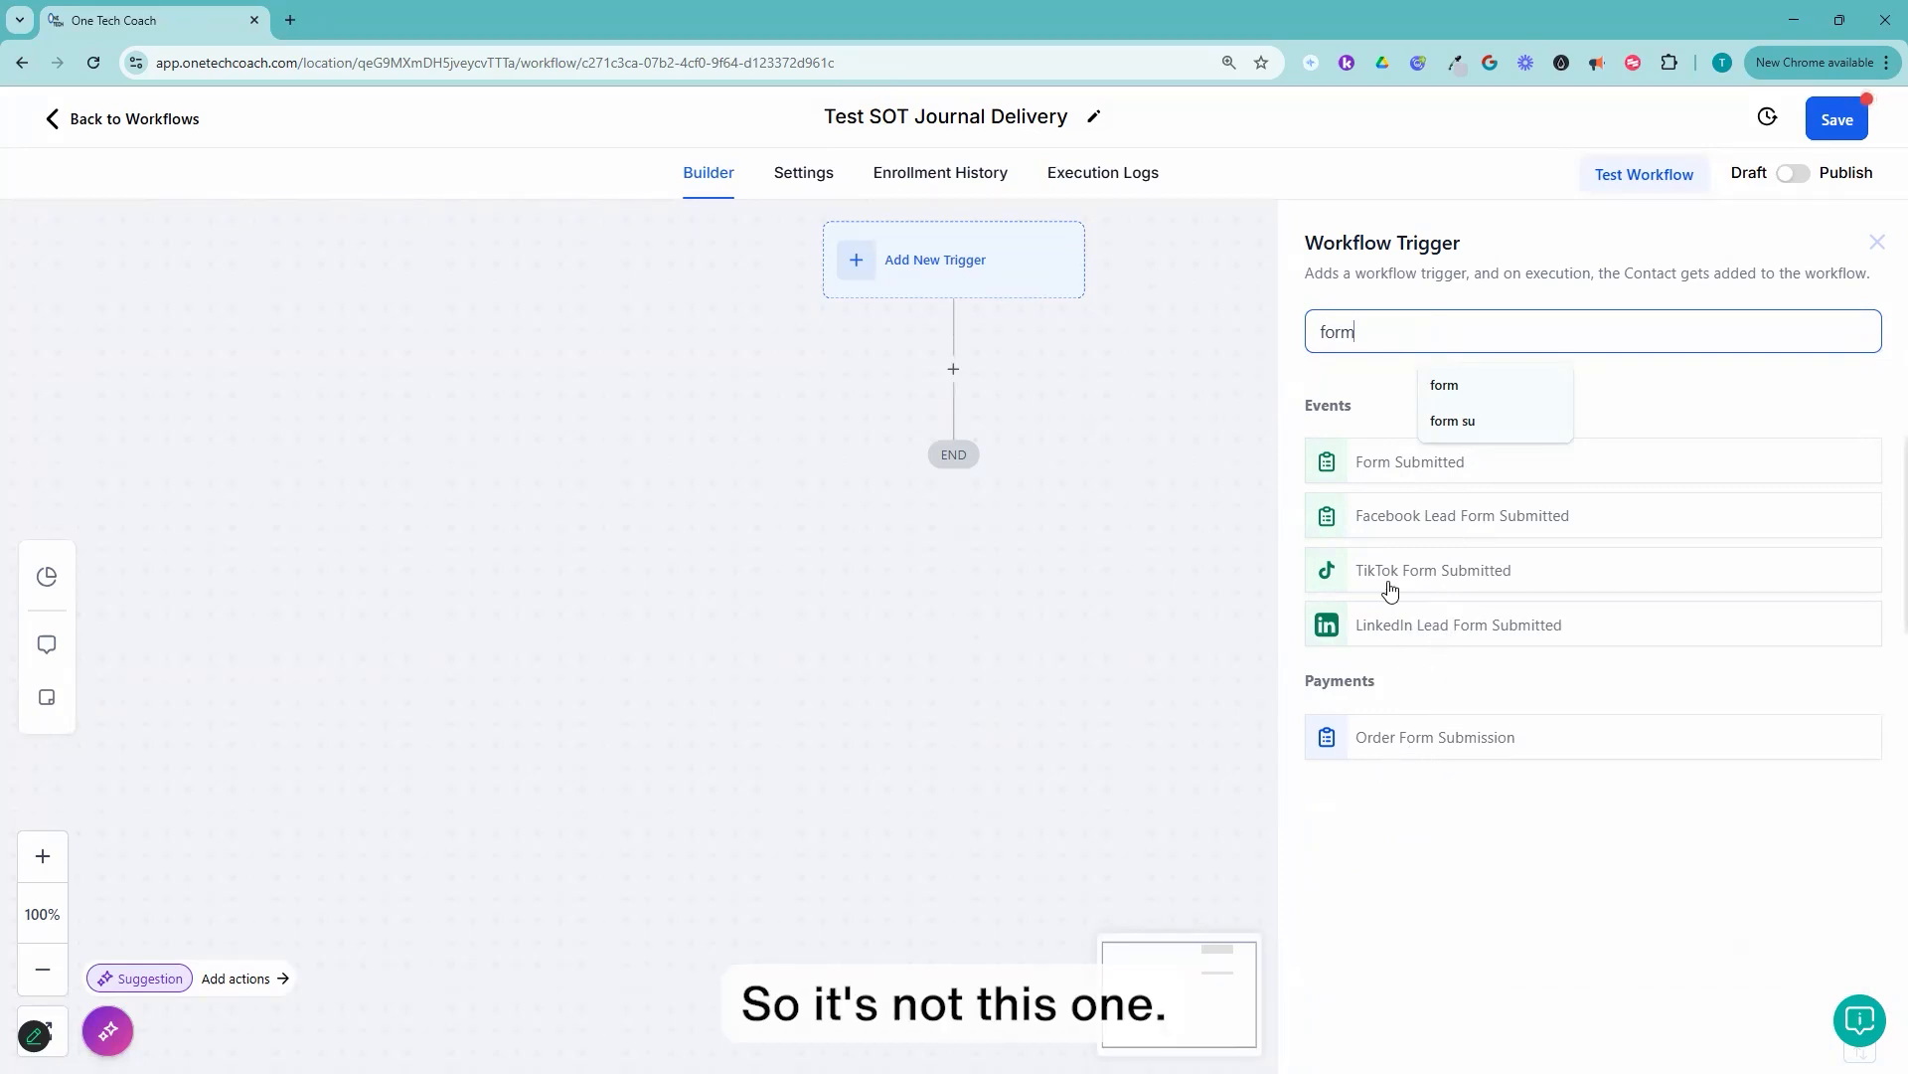
click(1378, 465)
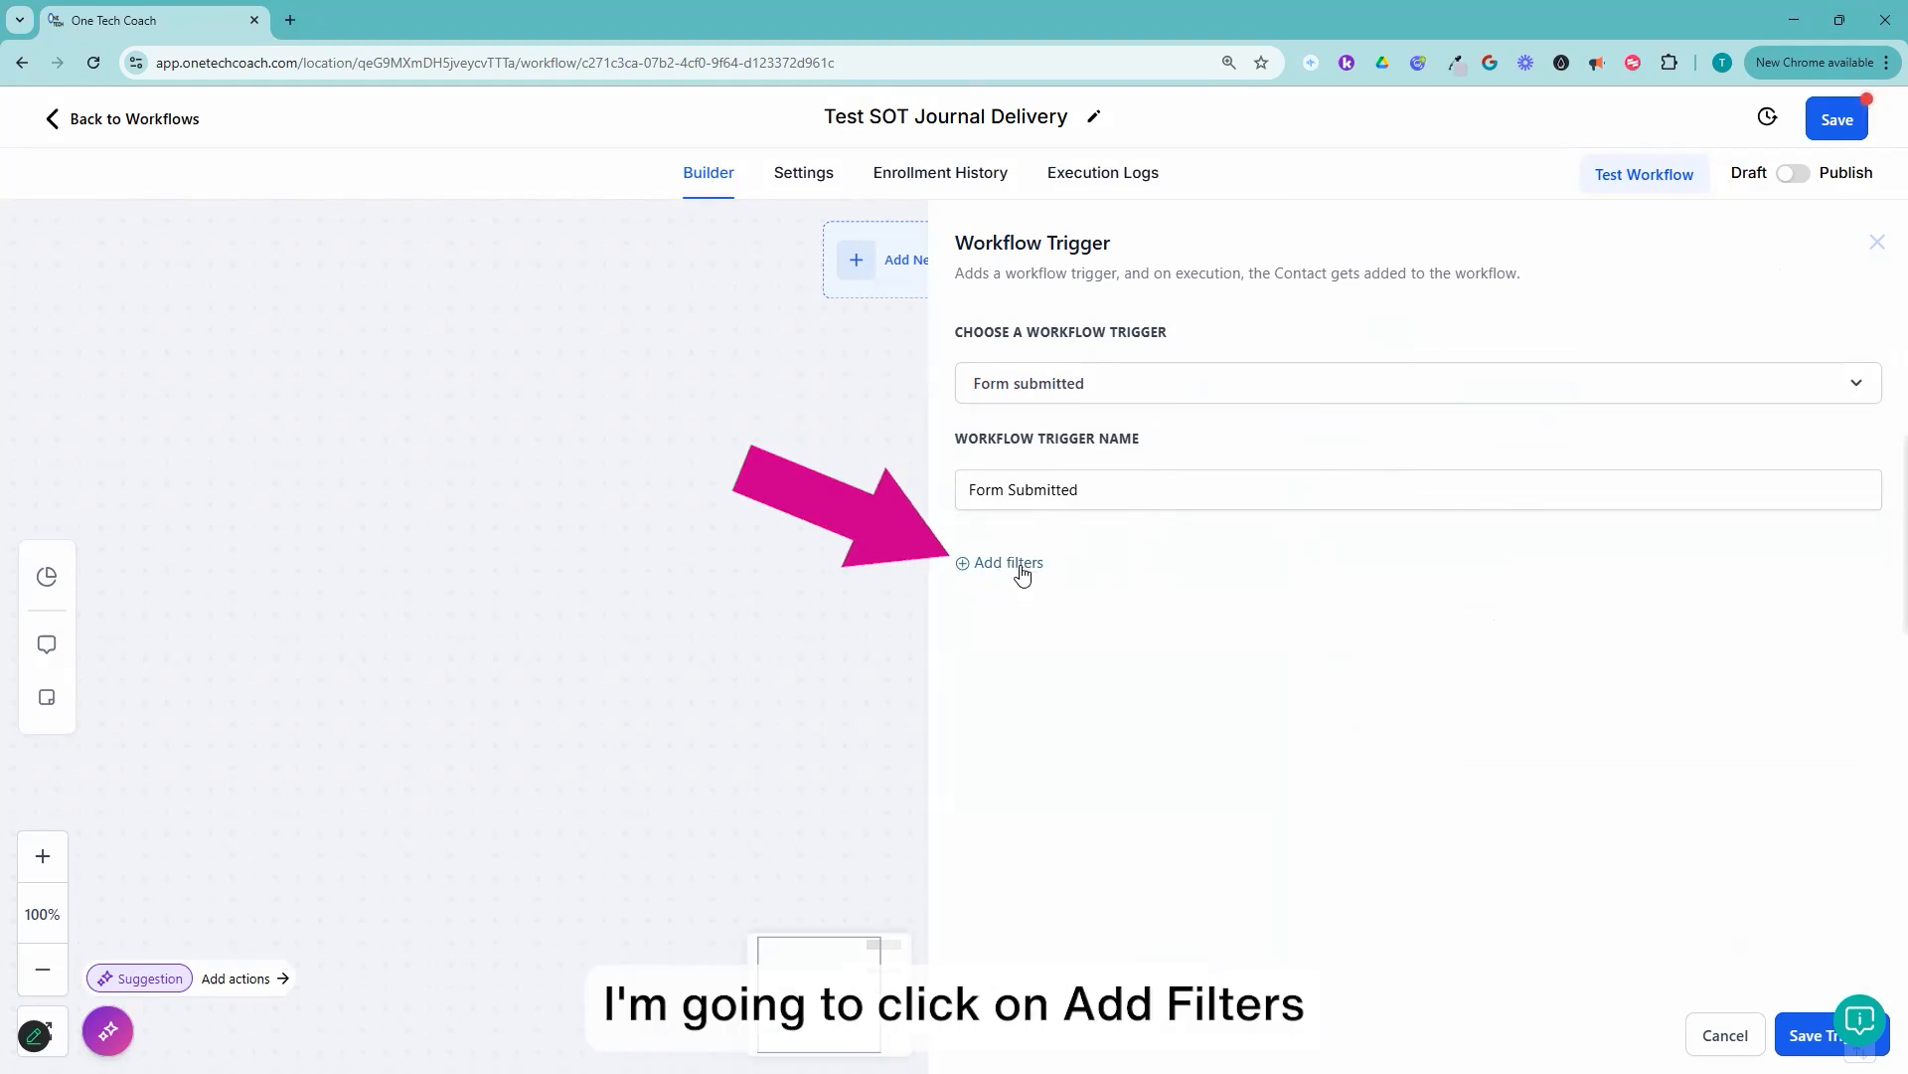
Step: Add a filter to the Form Submitted trigger using the standard field "Form is"
click(1025, 565)
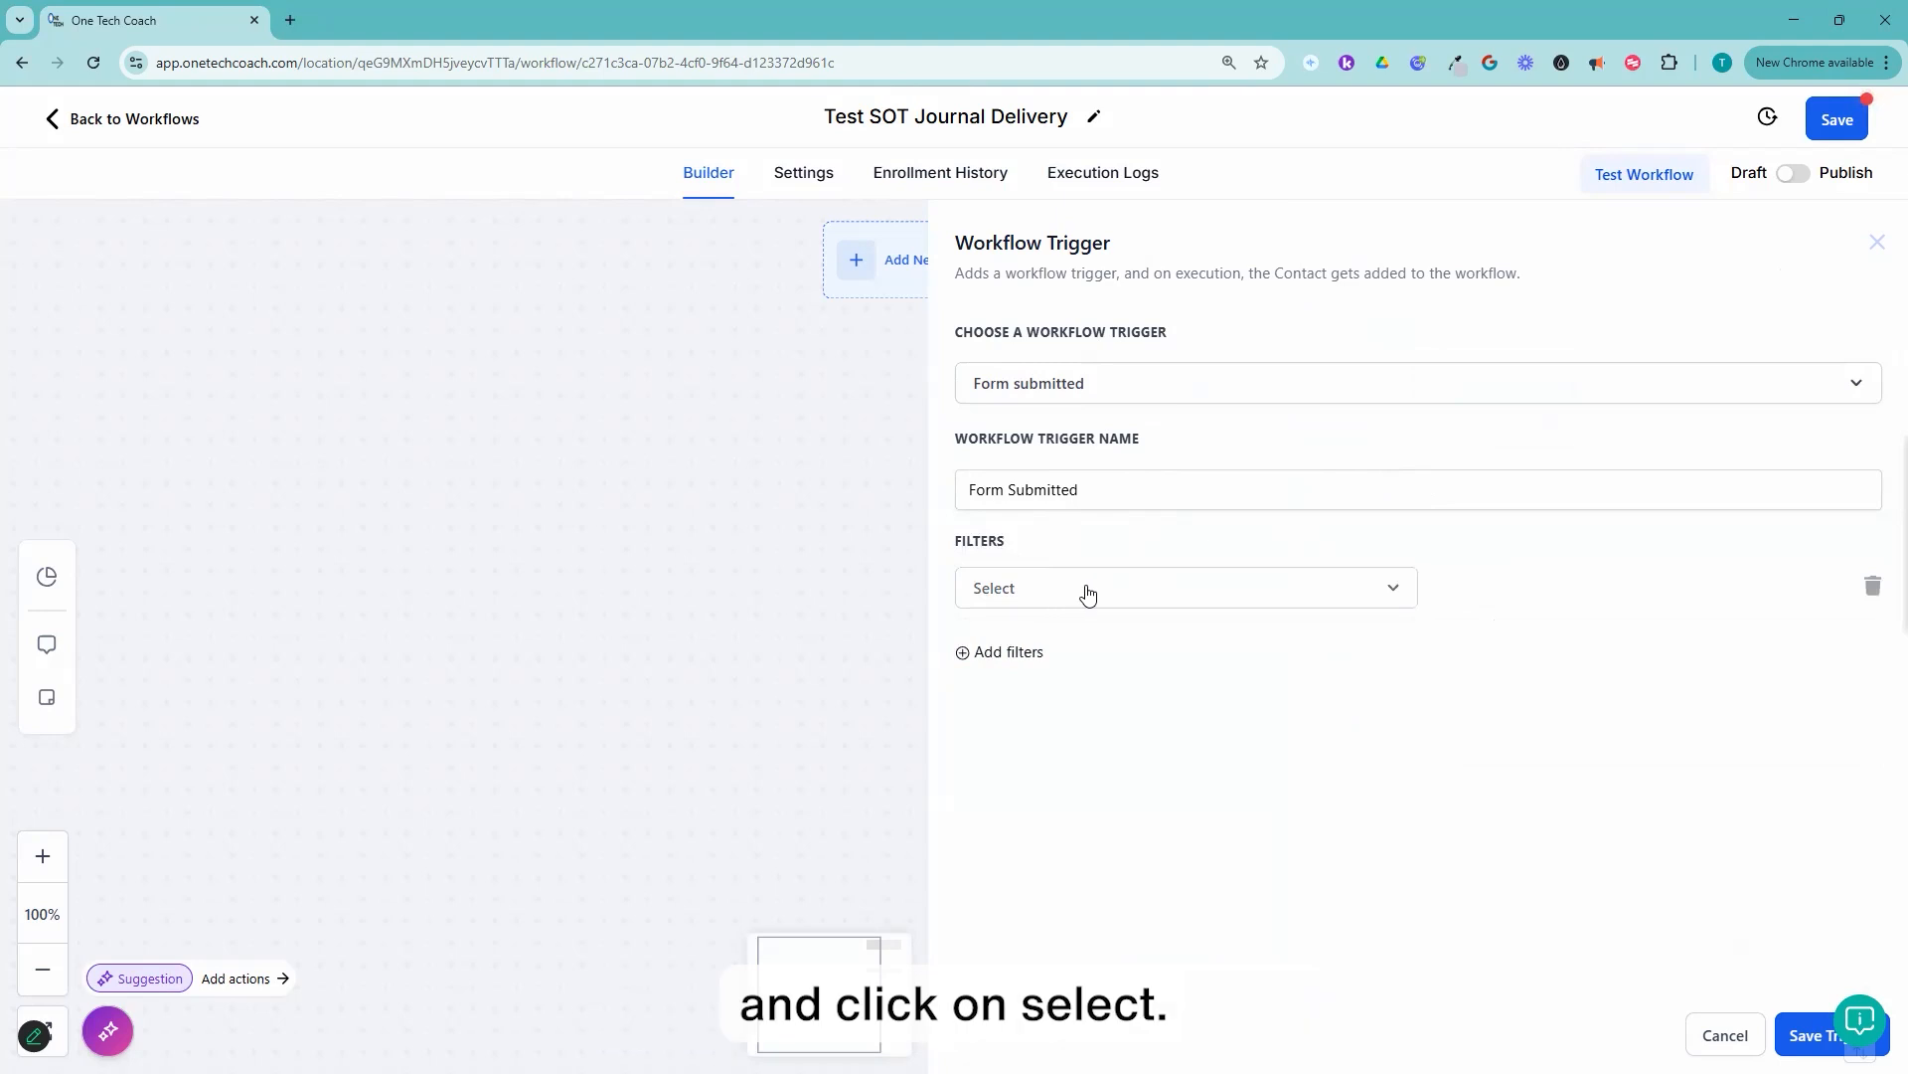
click(1038, 600)
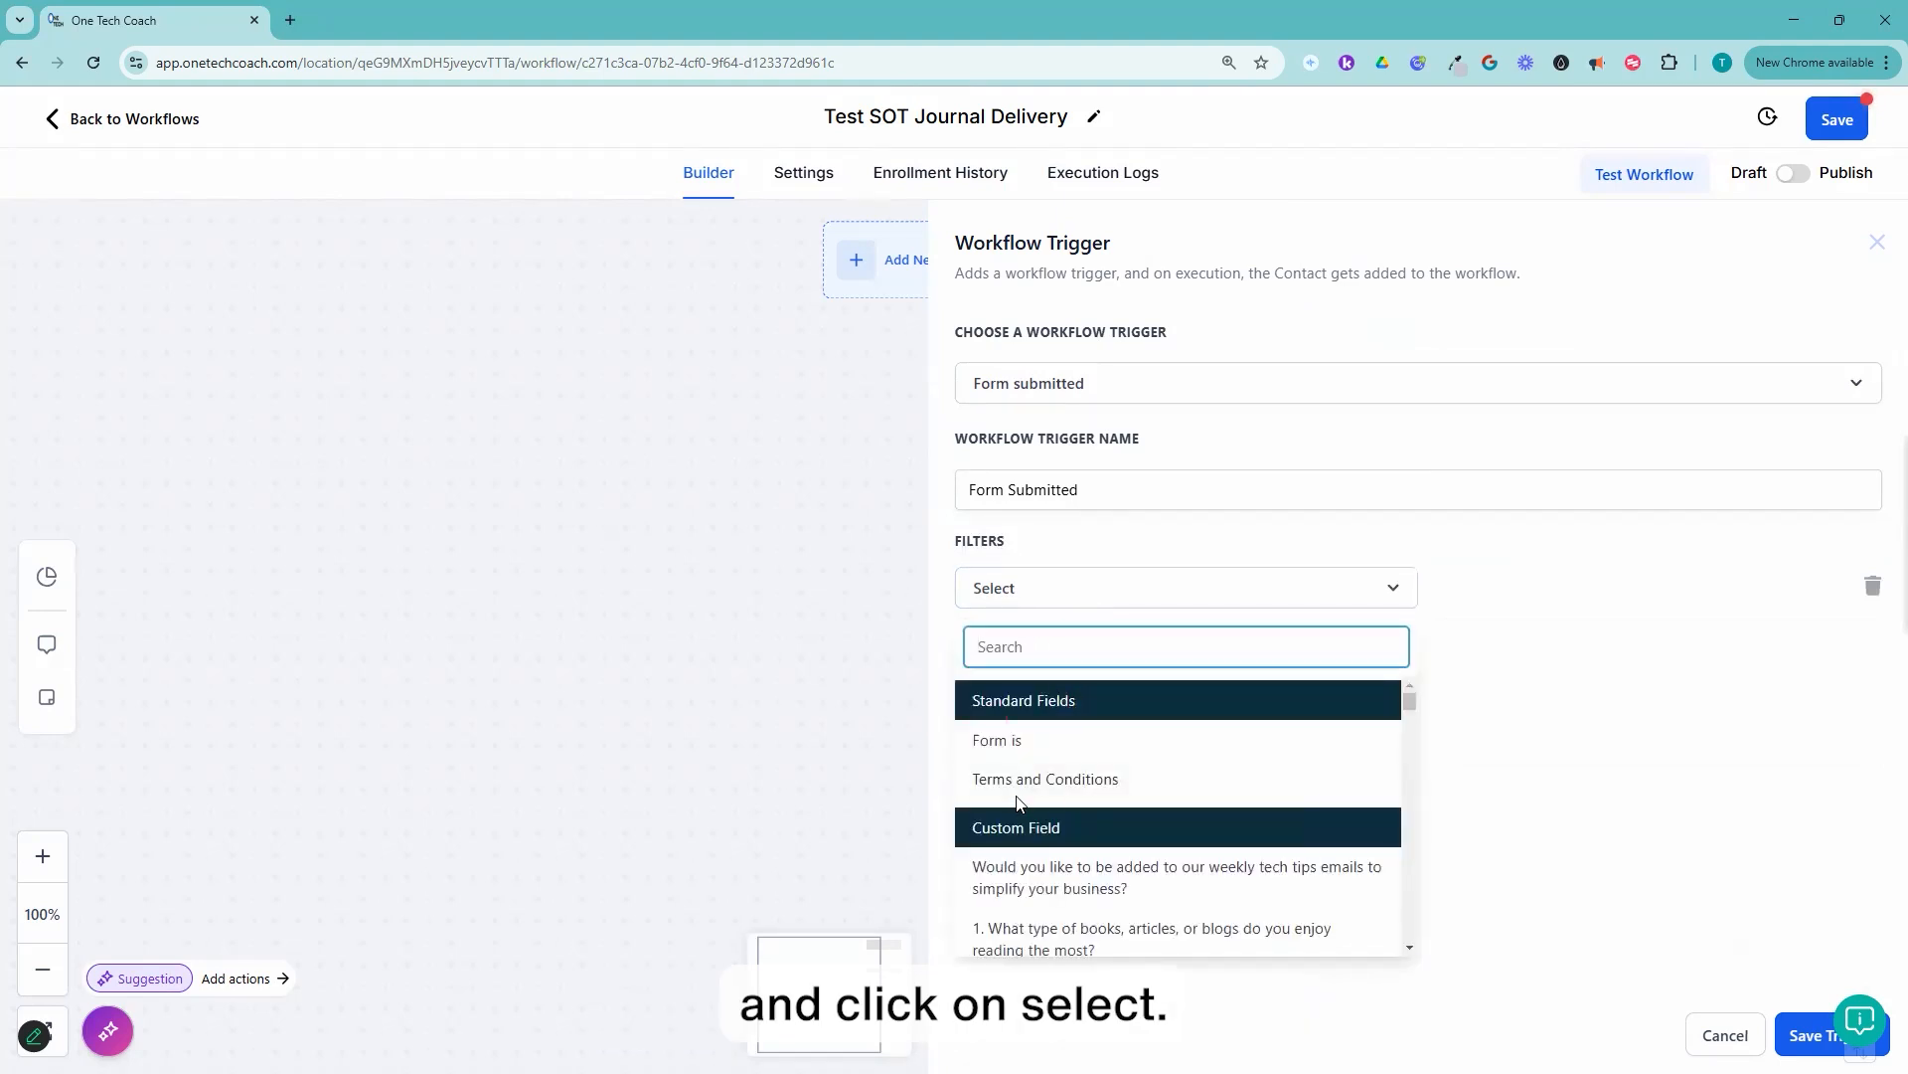
click(1030, 745)
click(1504, 601)
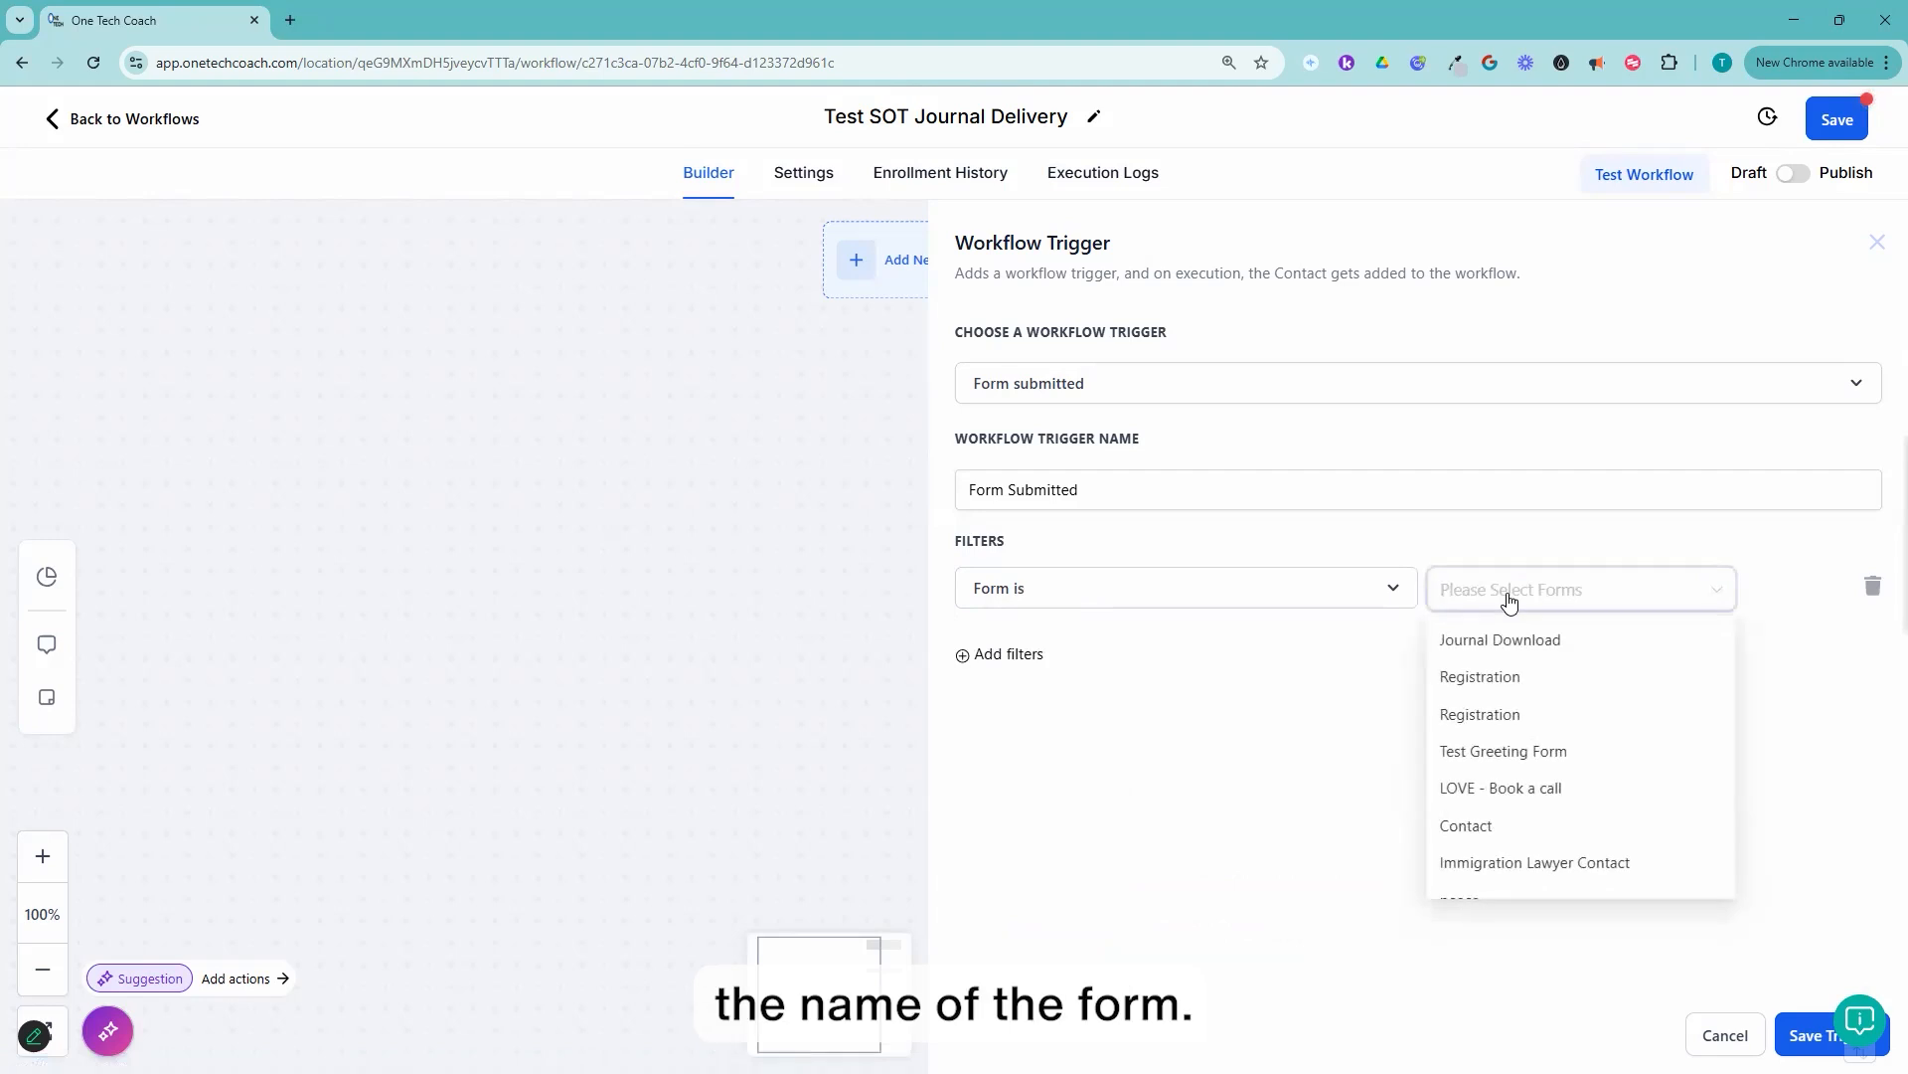
click(1547, 644)
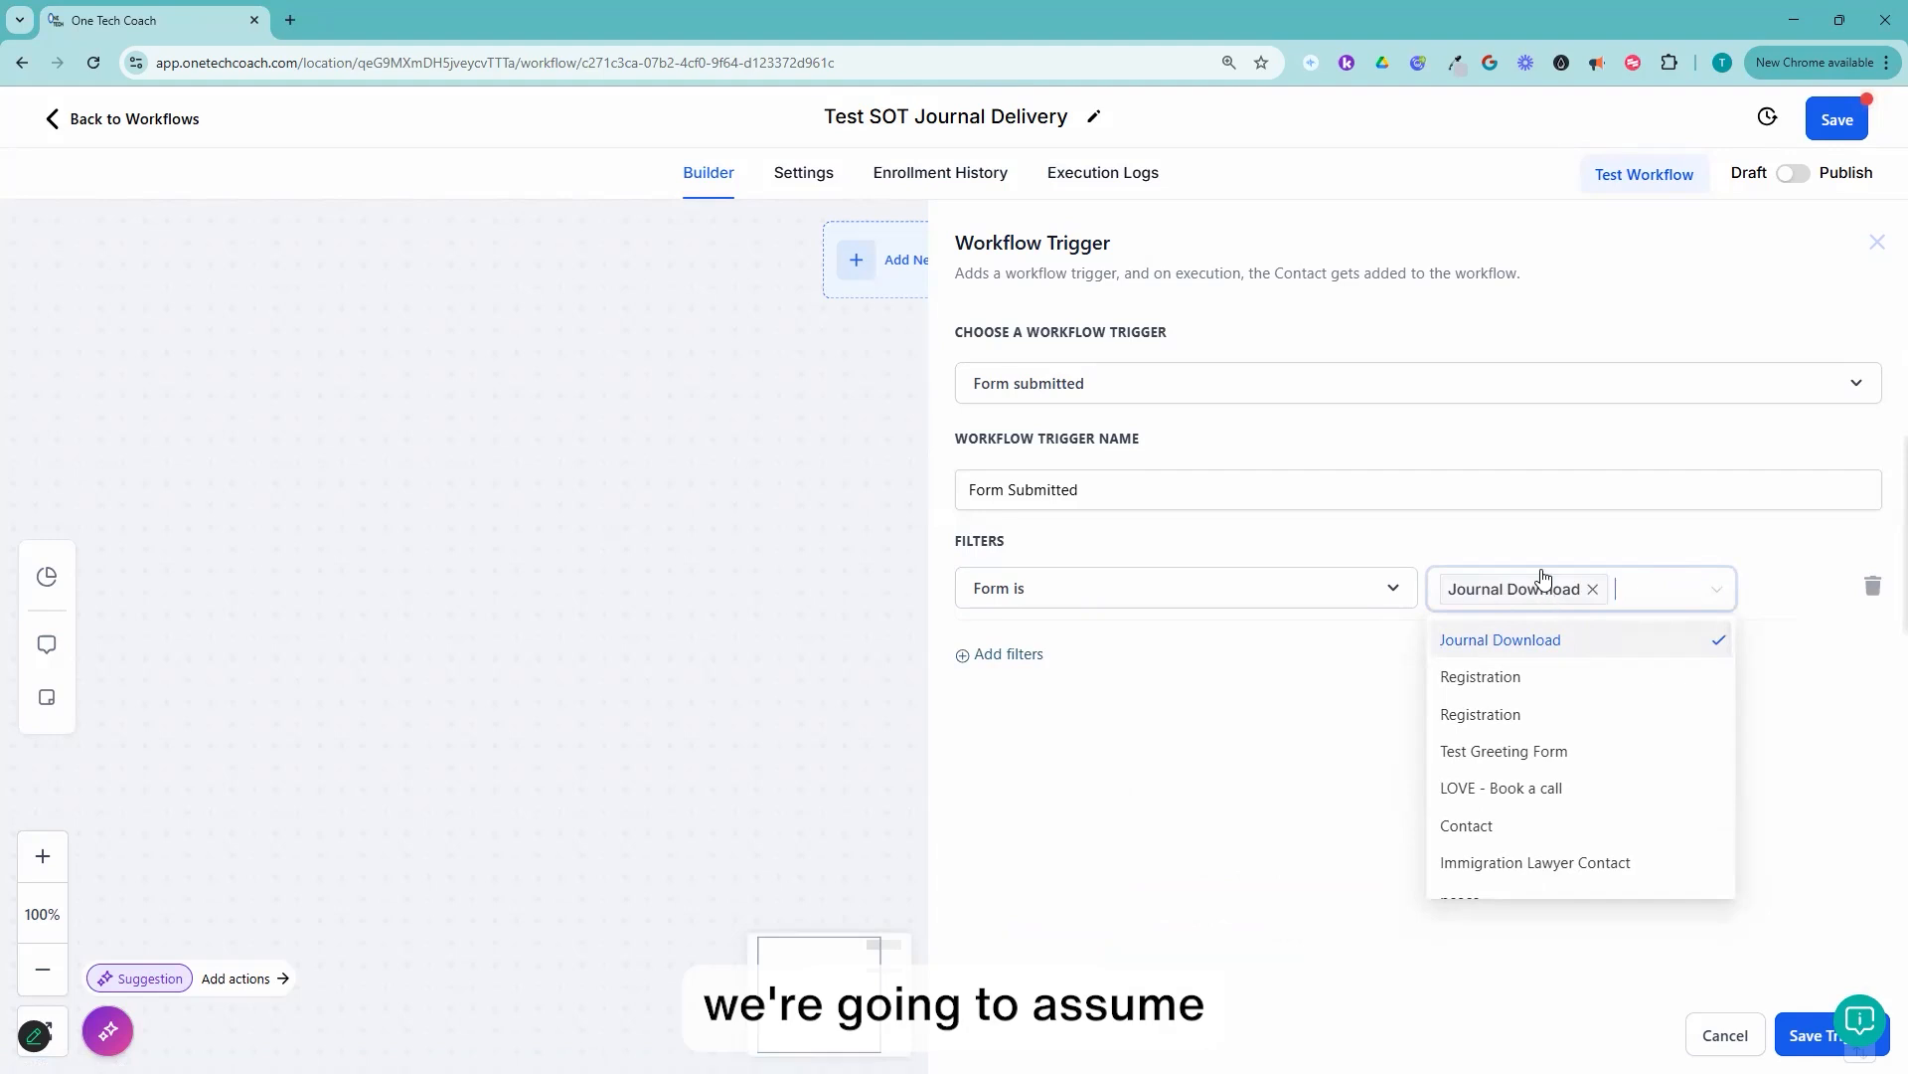
click(1594, 591)
text(test)
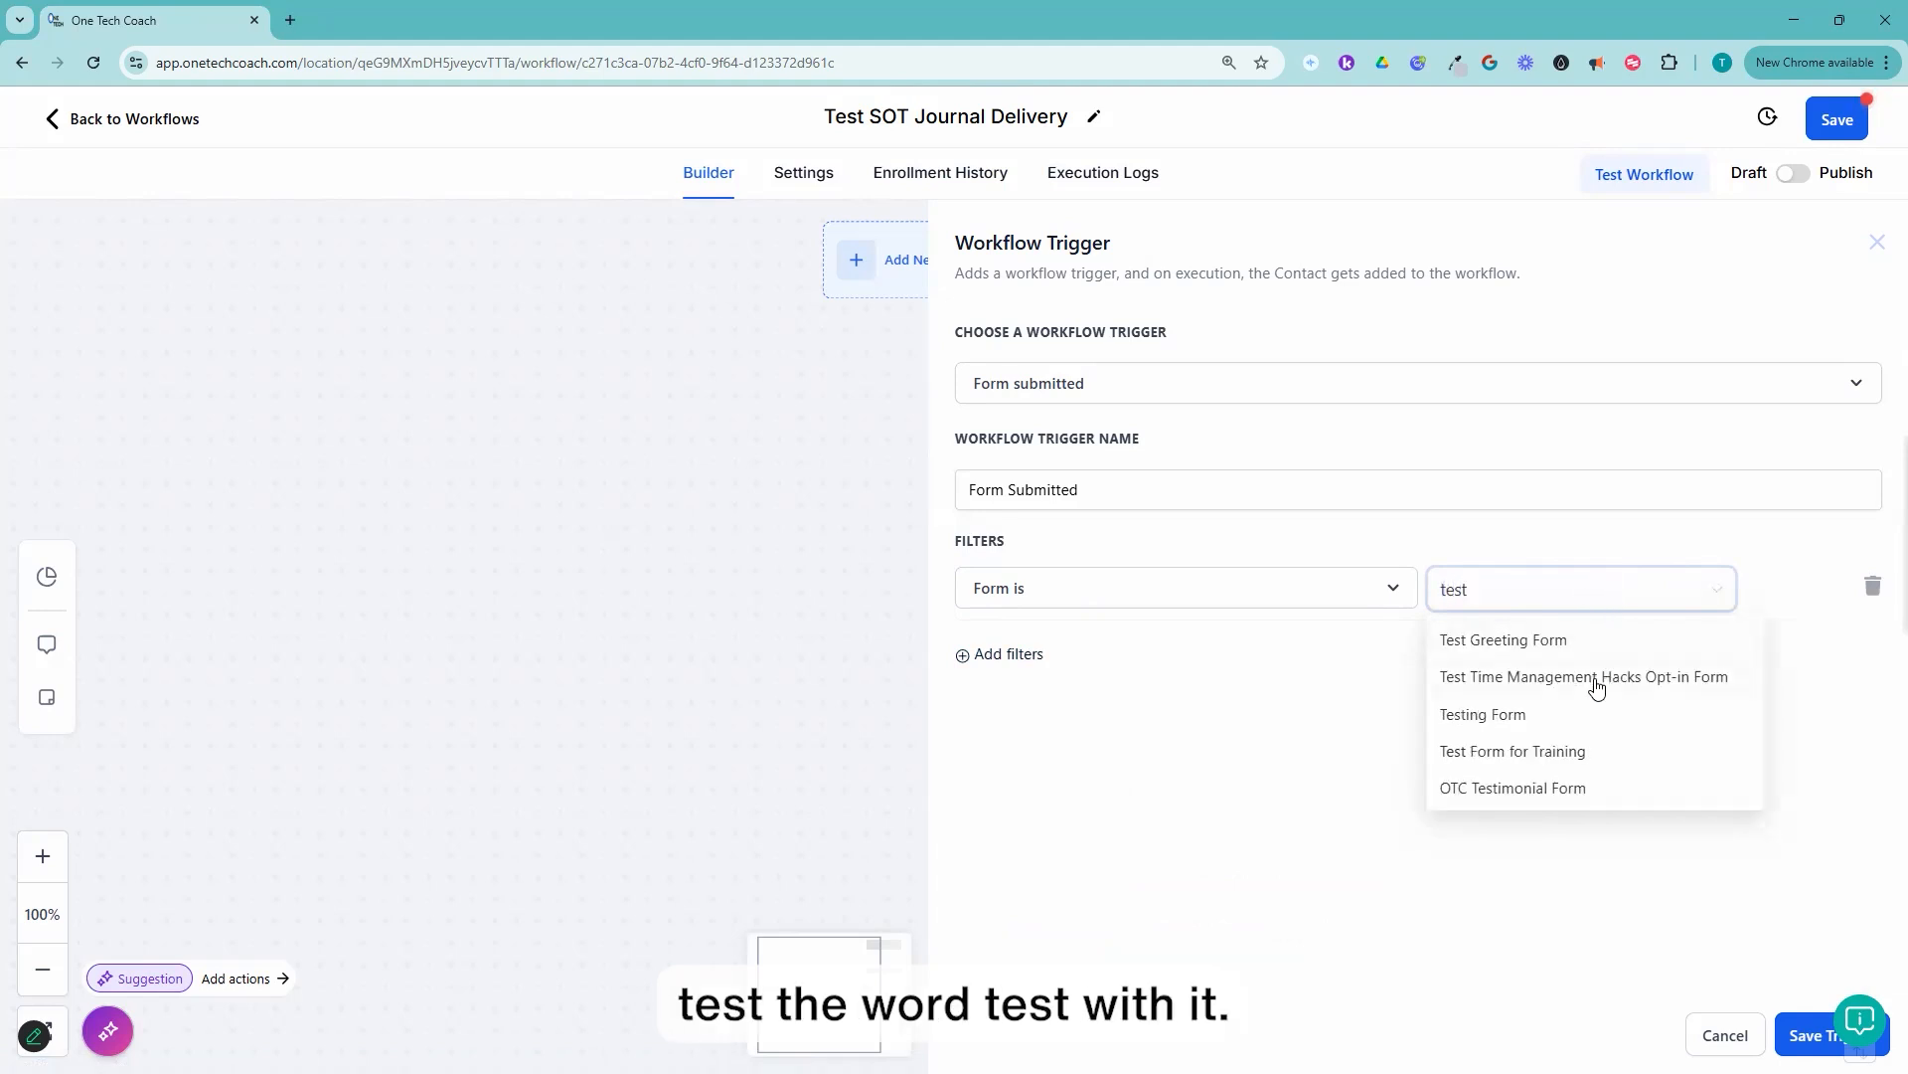
click(1498, 594)
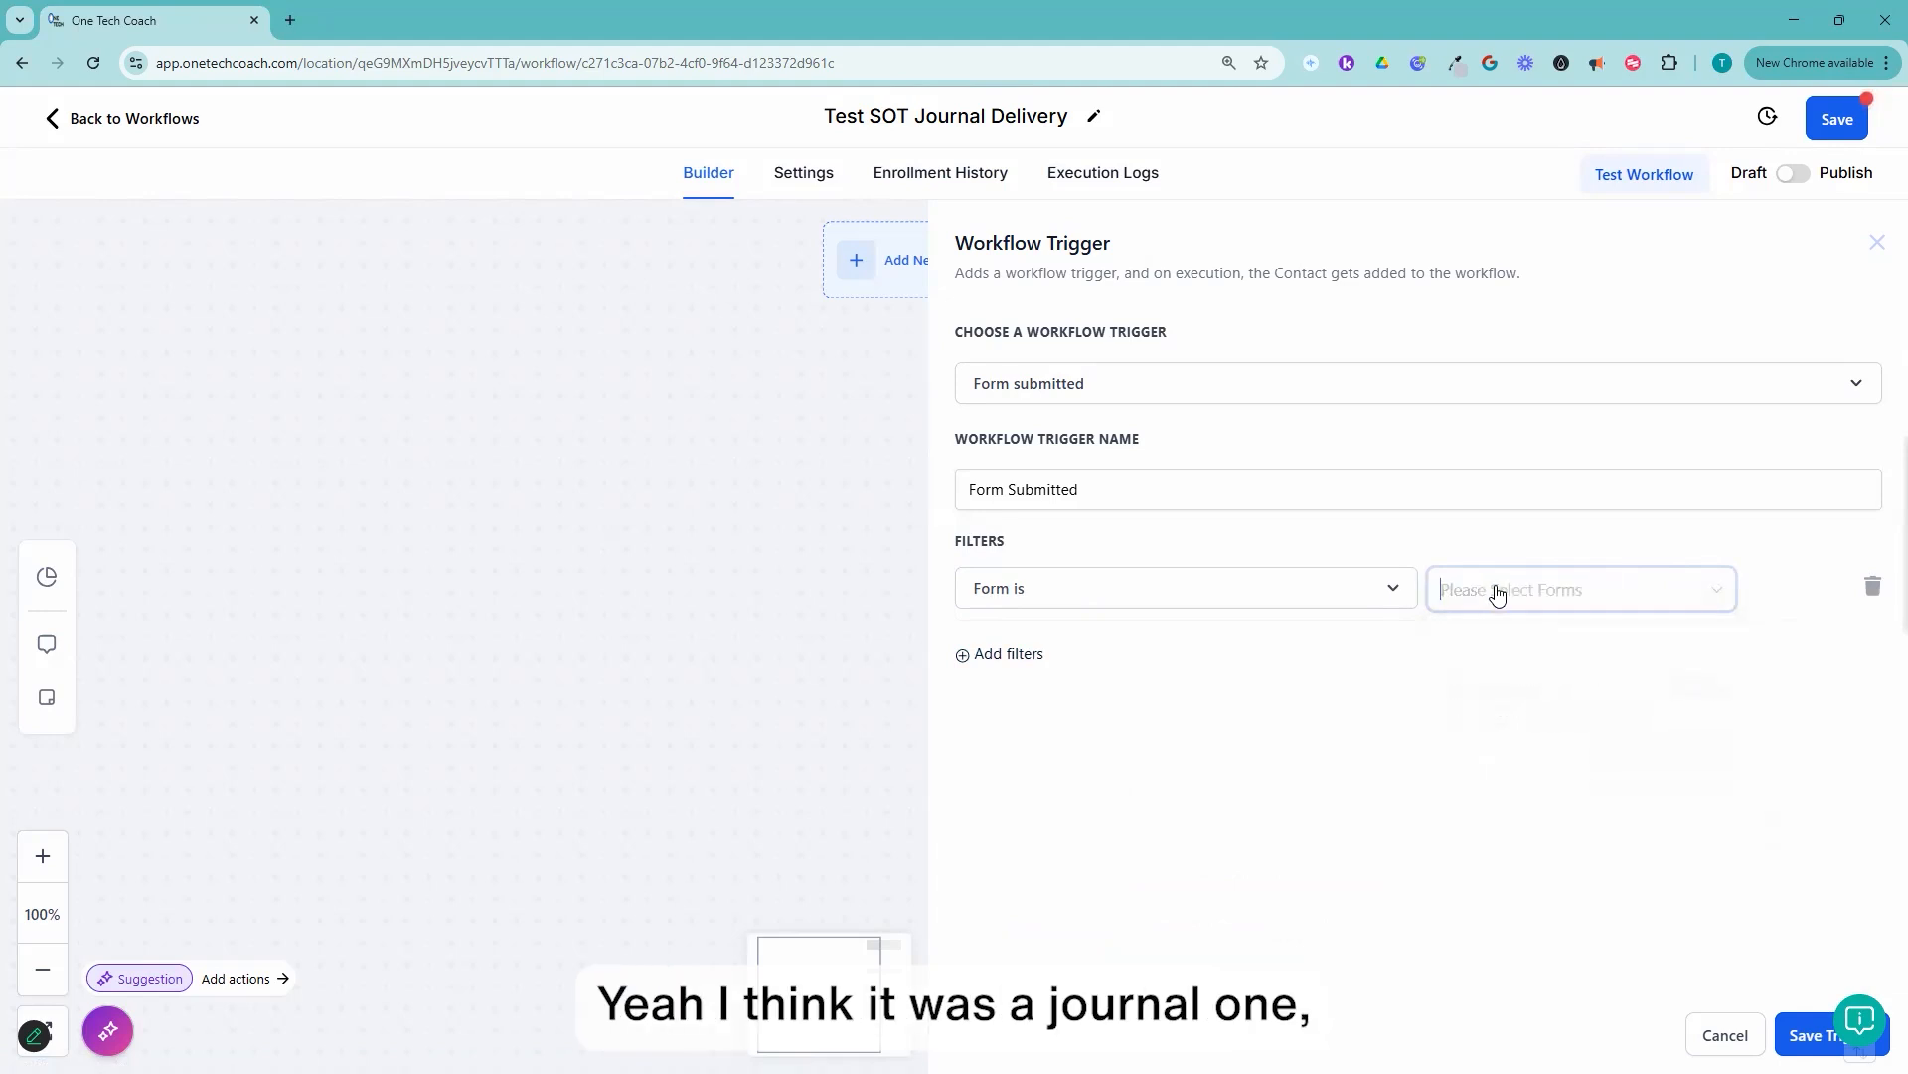
Step: Set the filter's form to Journal Download and save the trigger
text(journ)
click(1553, 644)
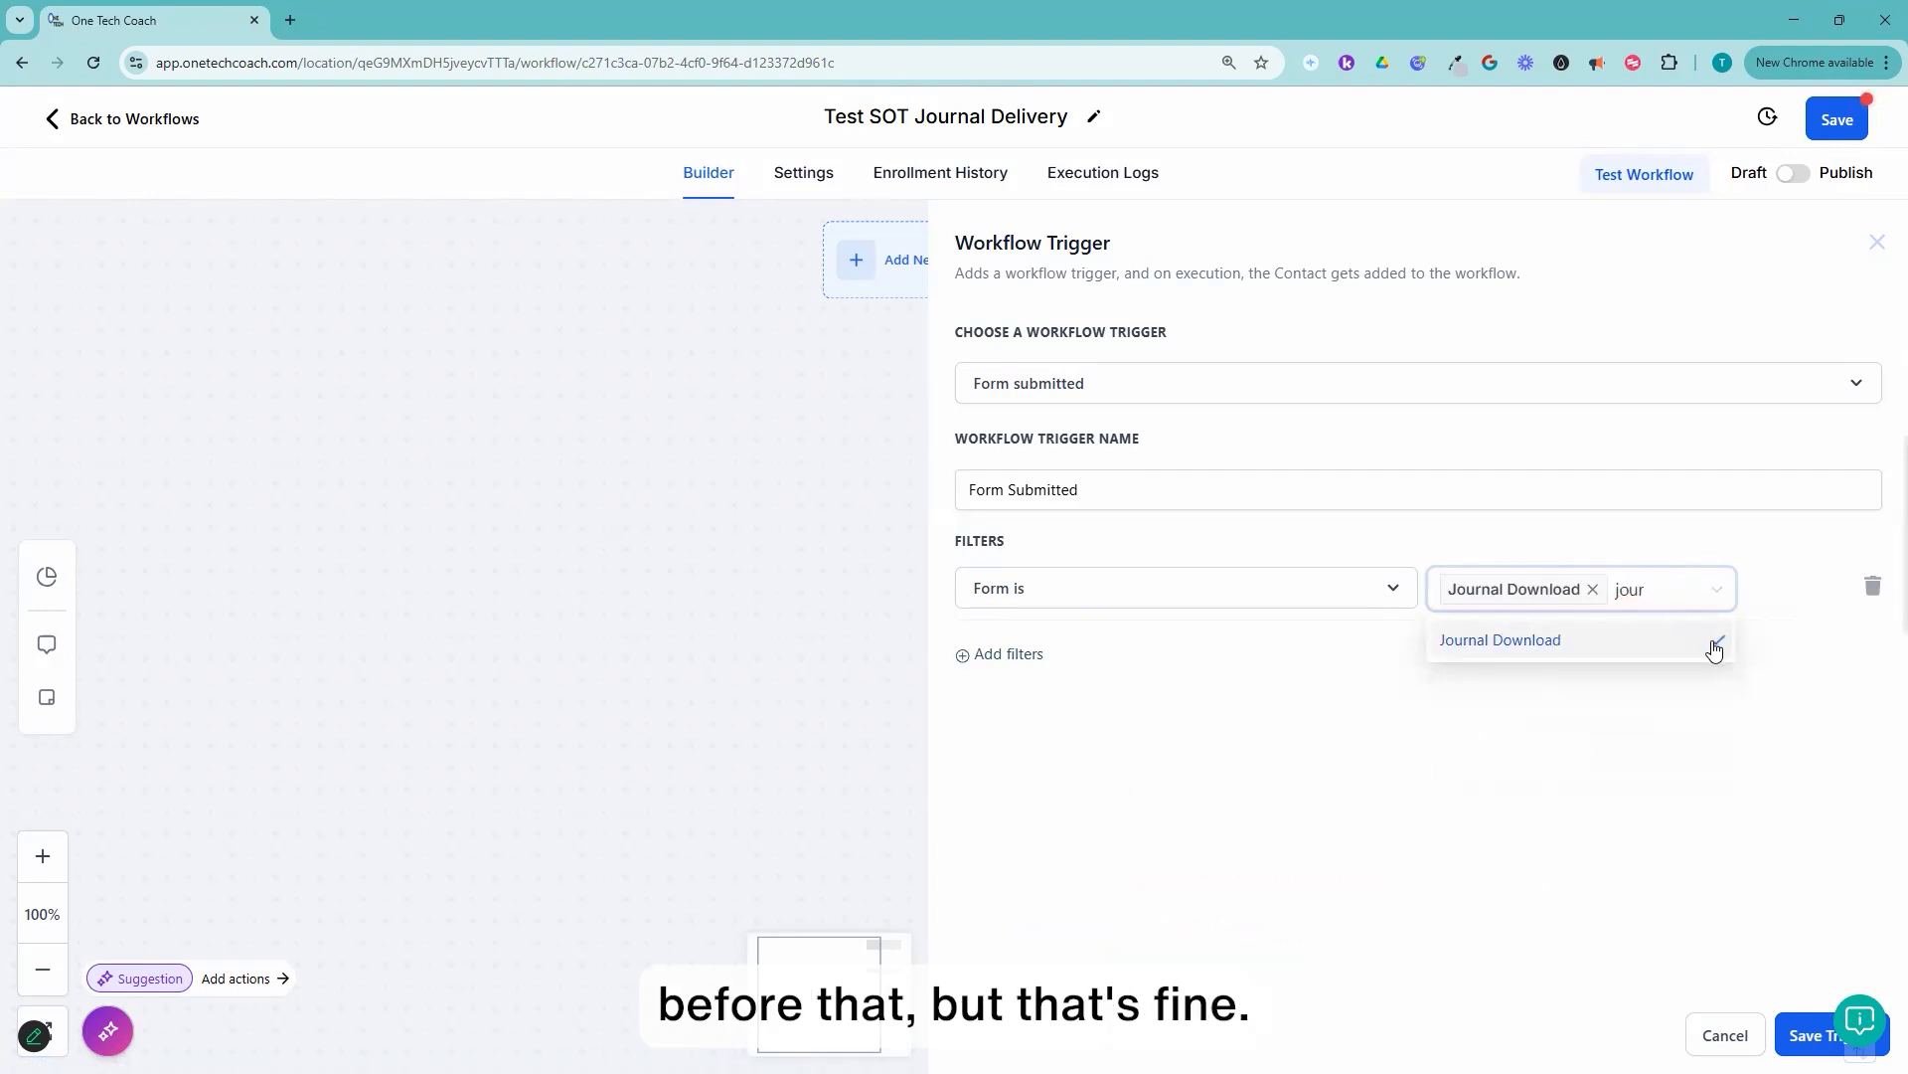
key(BackSpace)
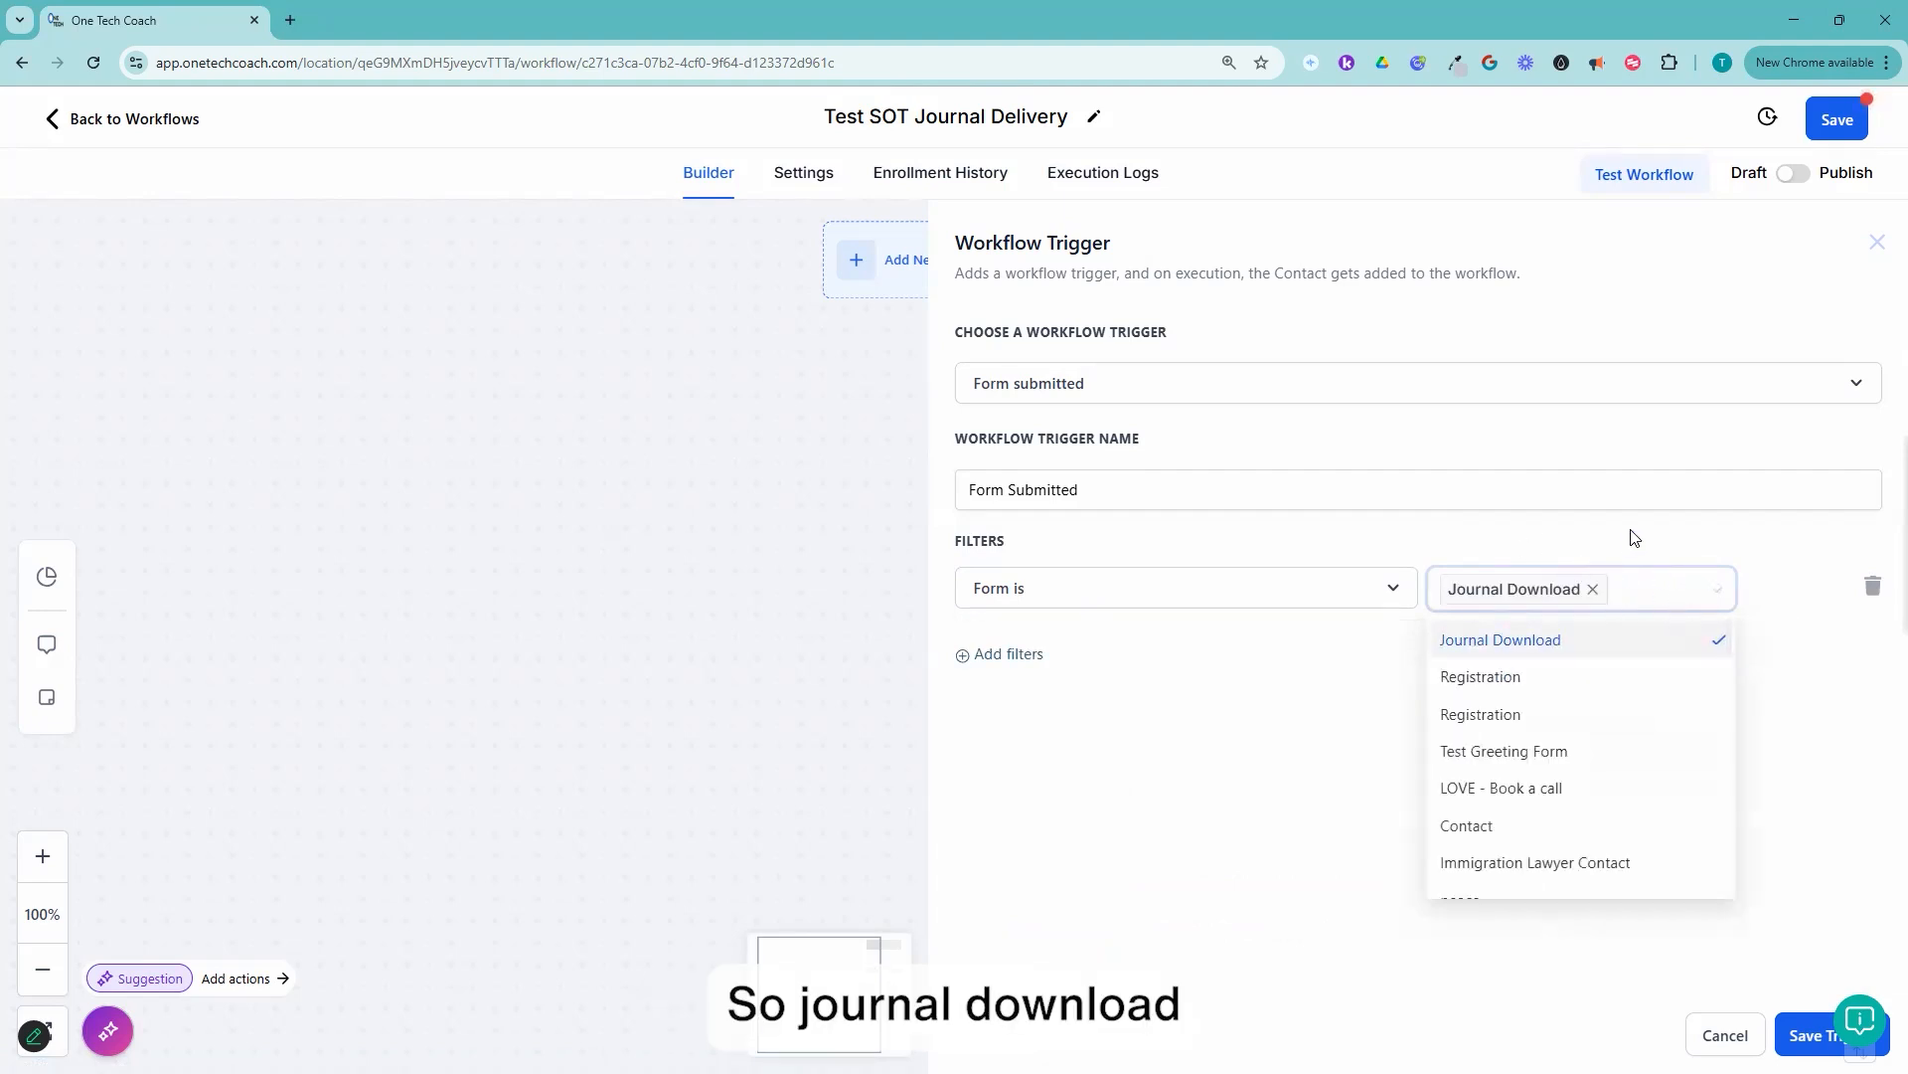
click(1635, 537)
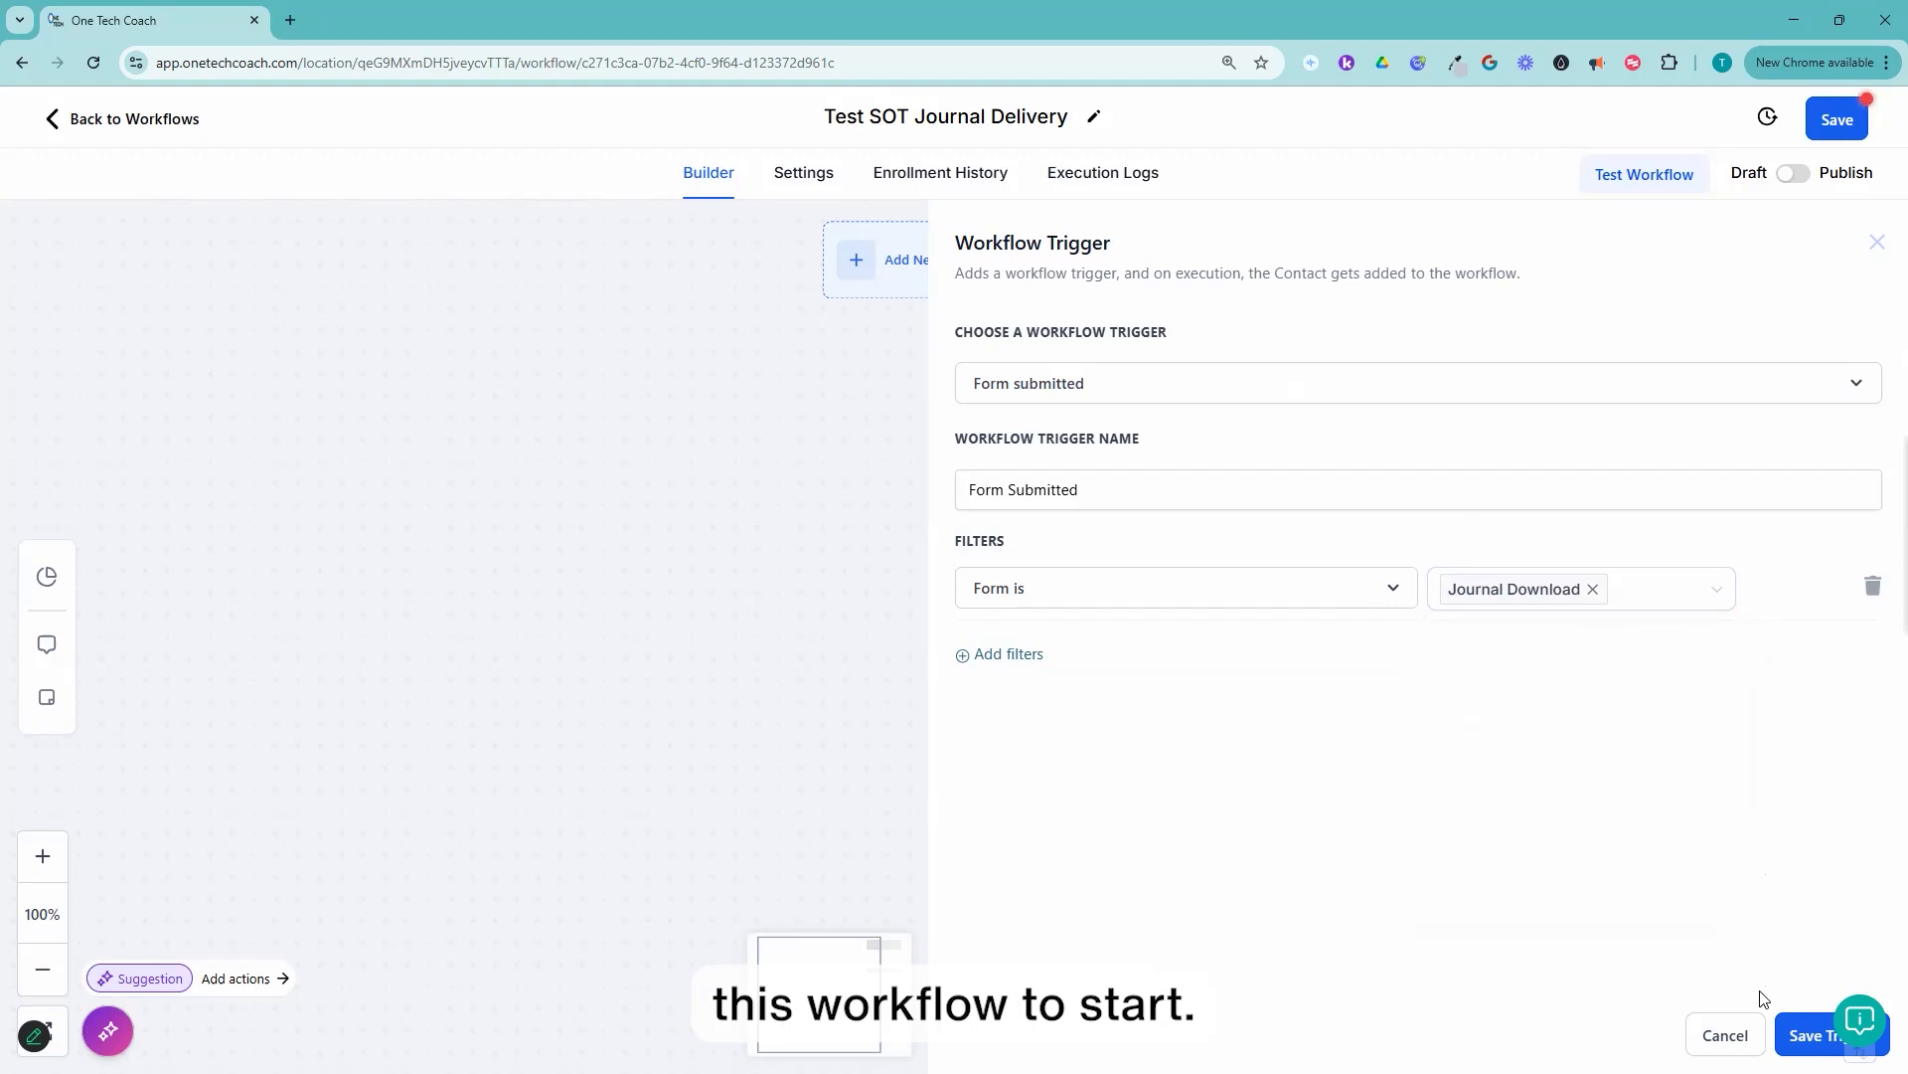
click(1811, 1037)
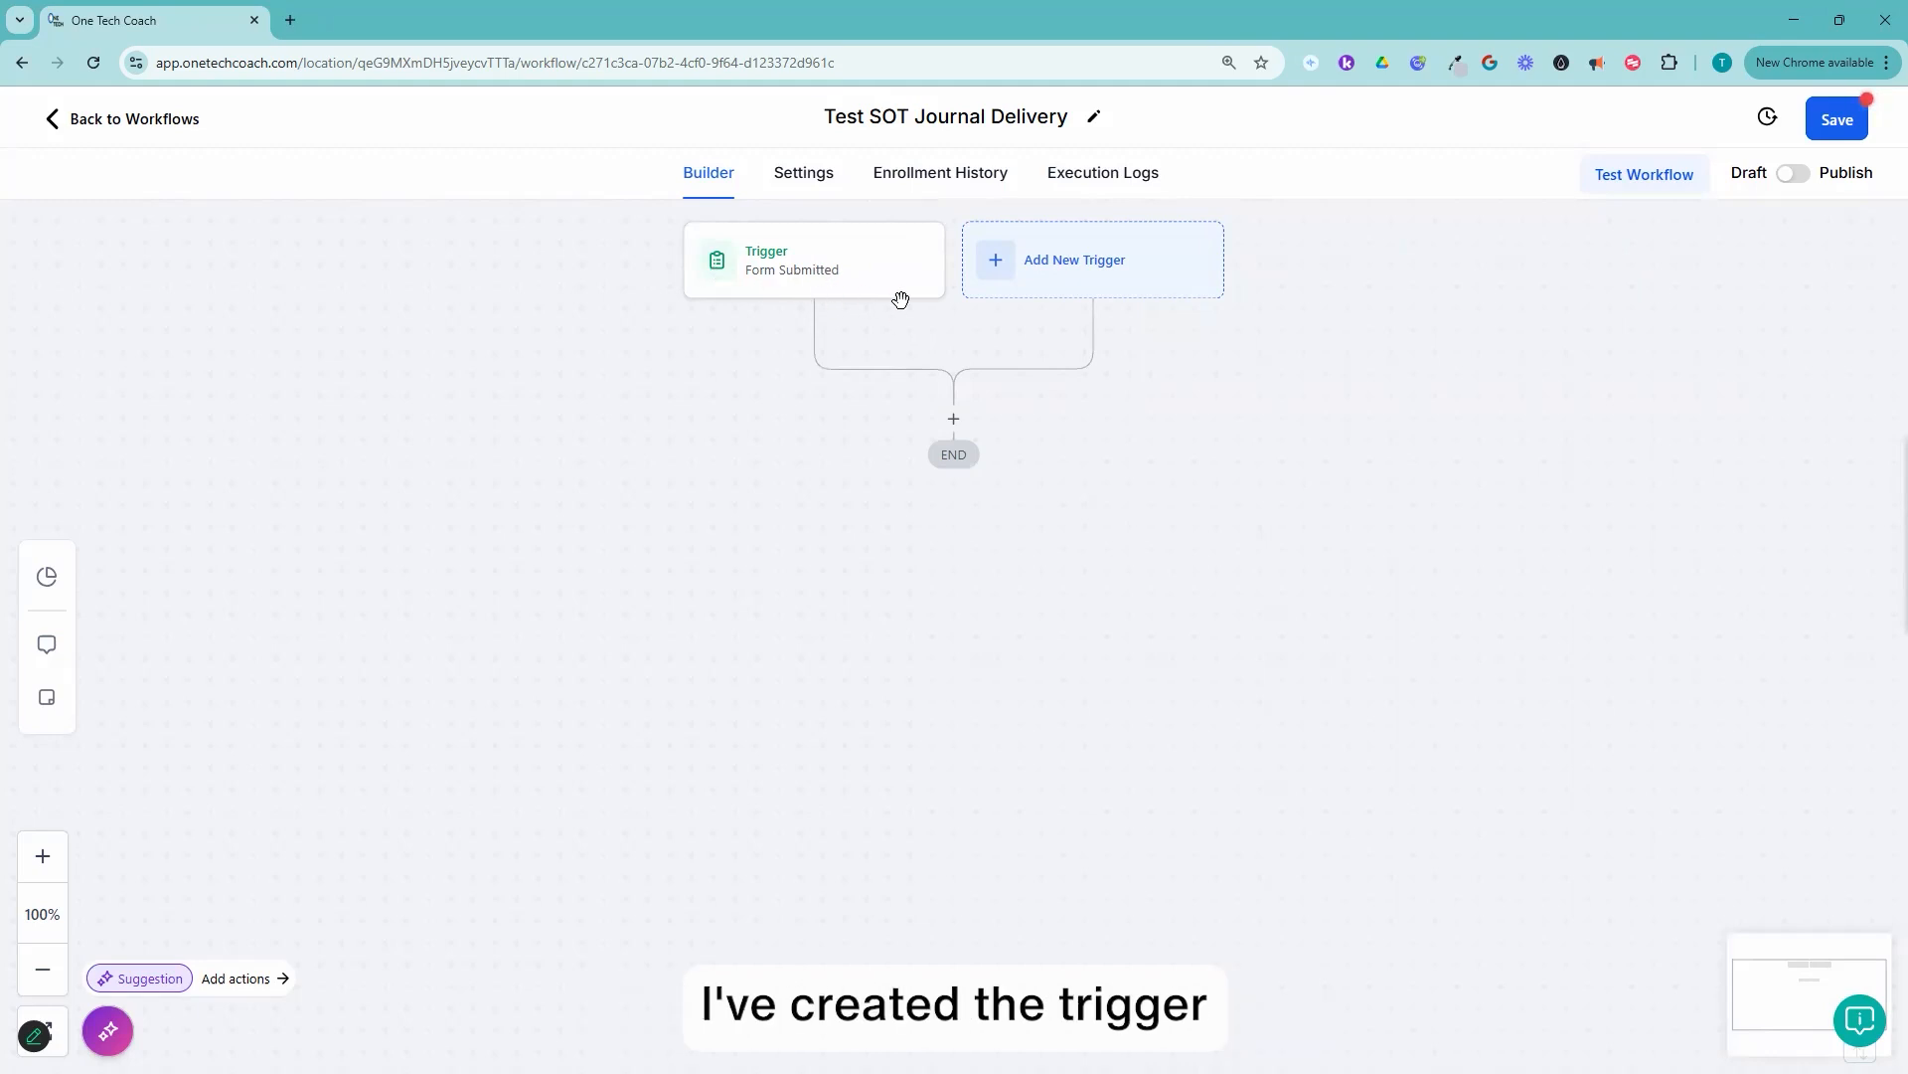
Step: Rename the trigger as "Form Submitted = Journal Download" and save it
click(810, 277)
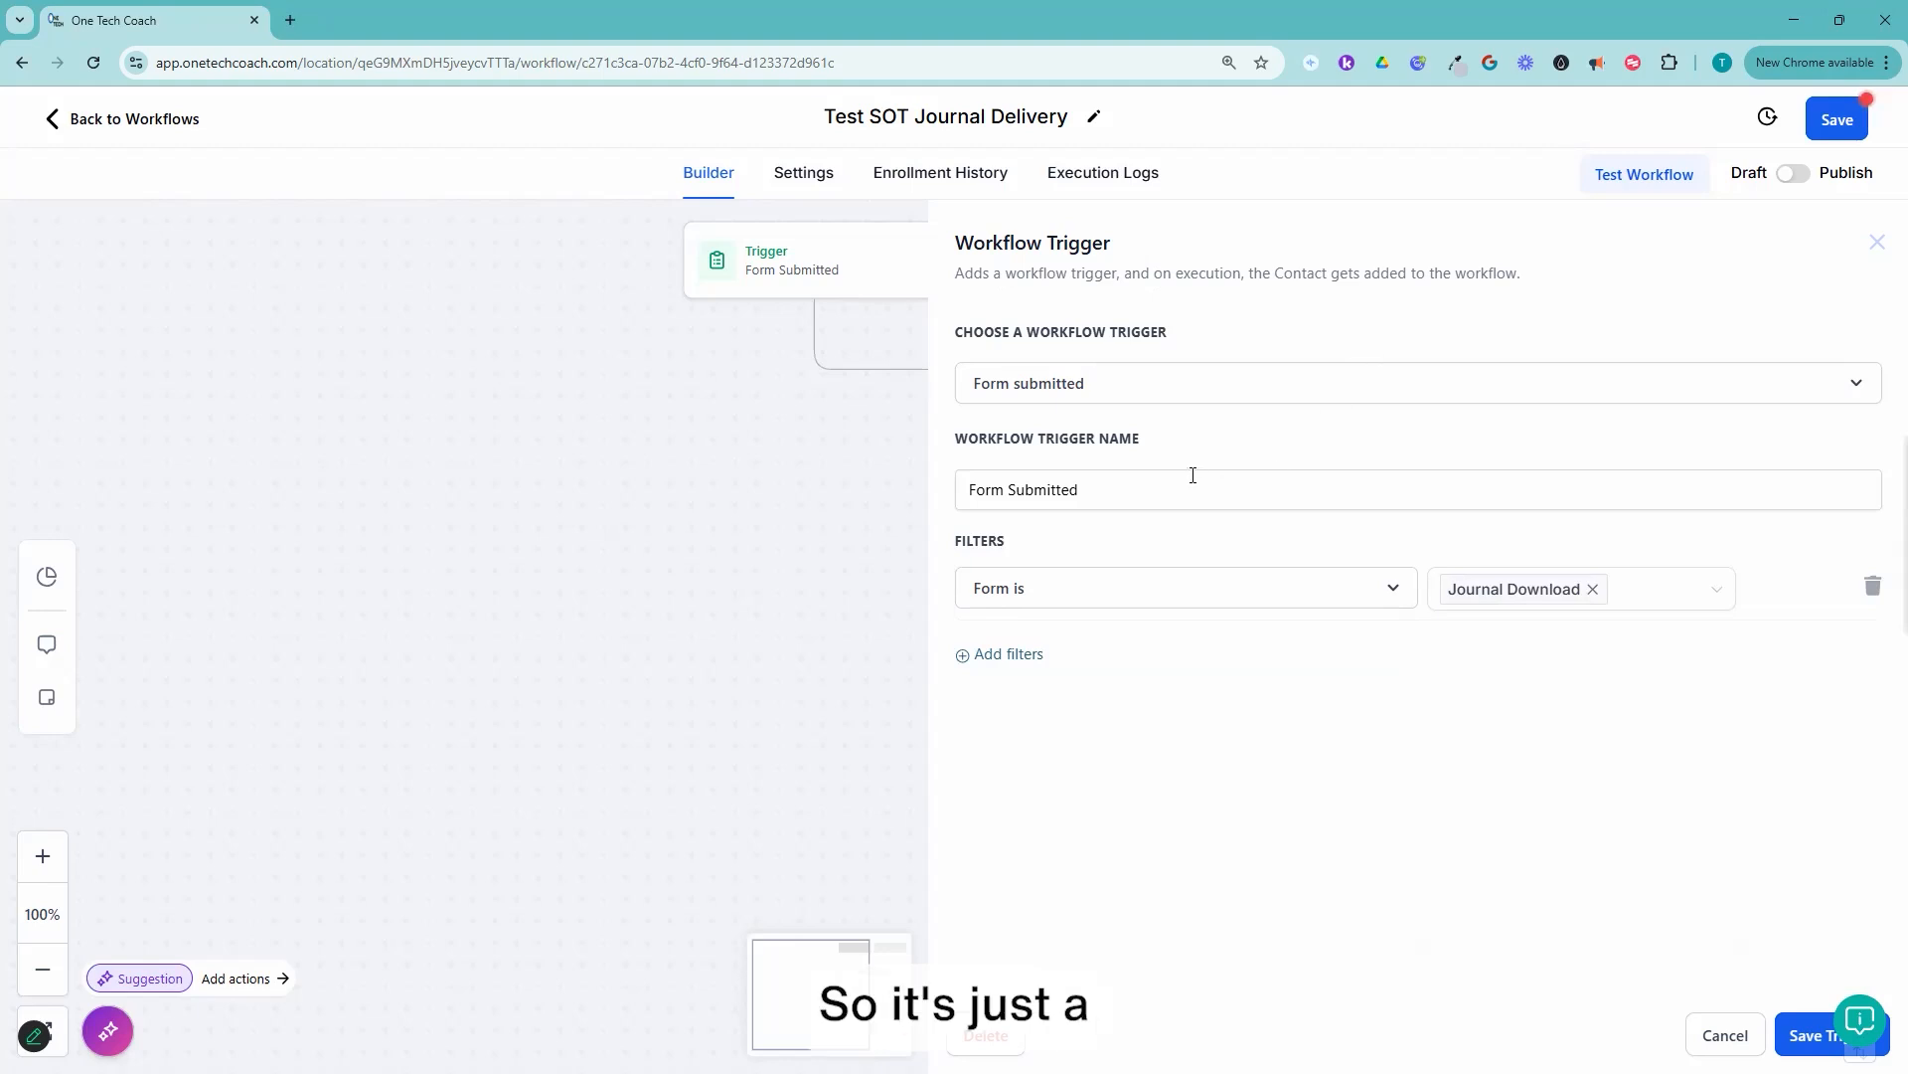
click(1227, 486)
text(=)
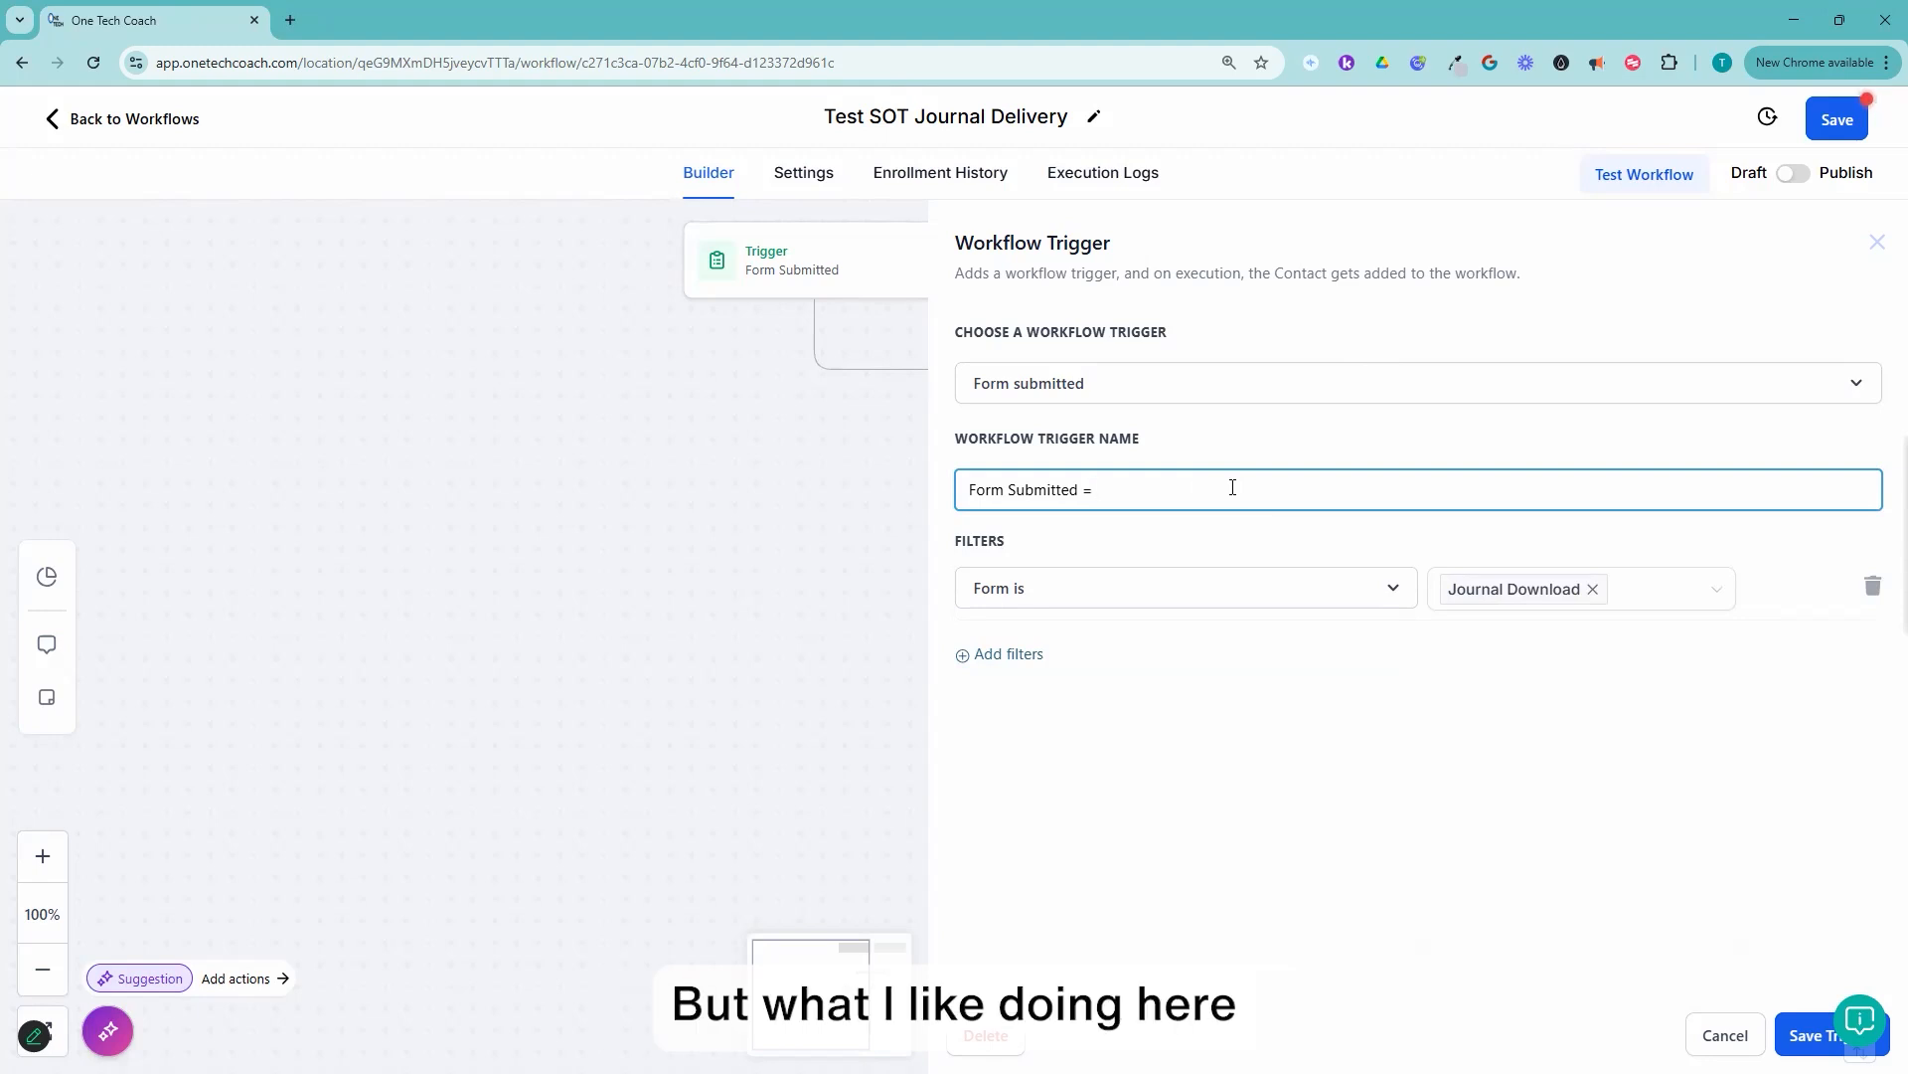
text(Journal Download)
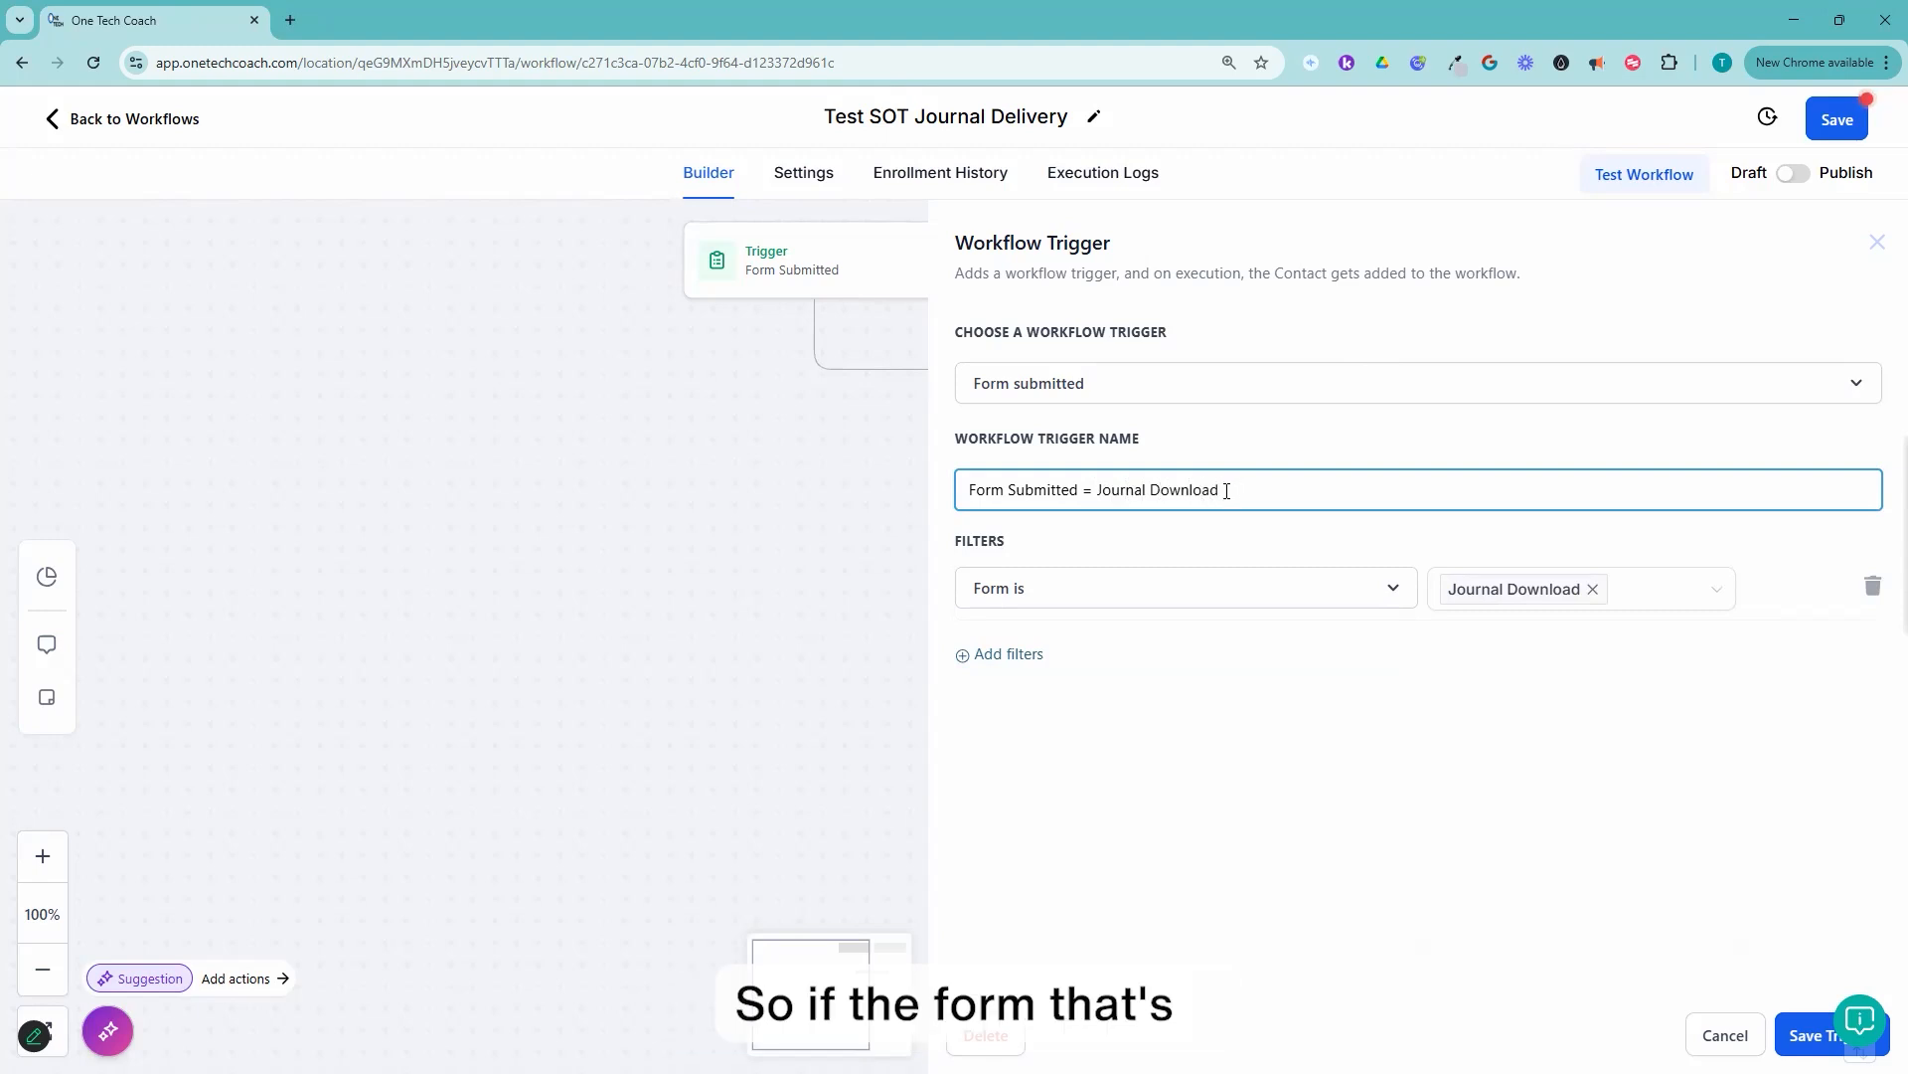
click(1817, 1033)
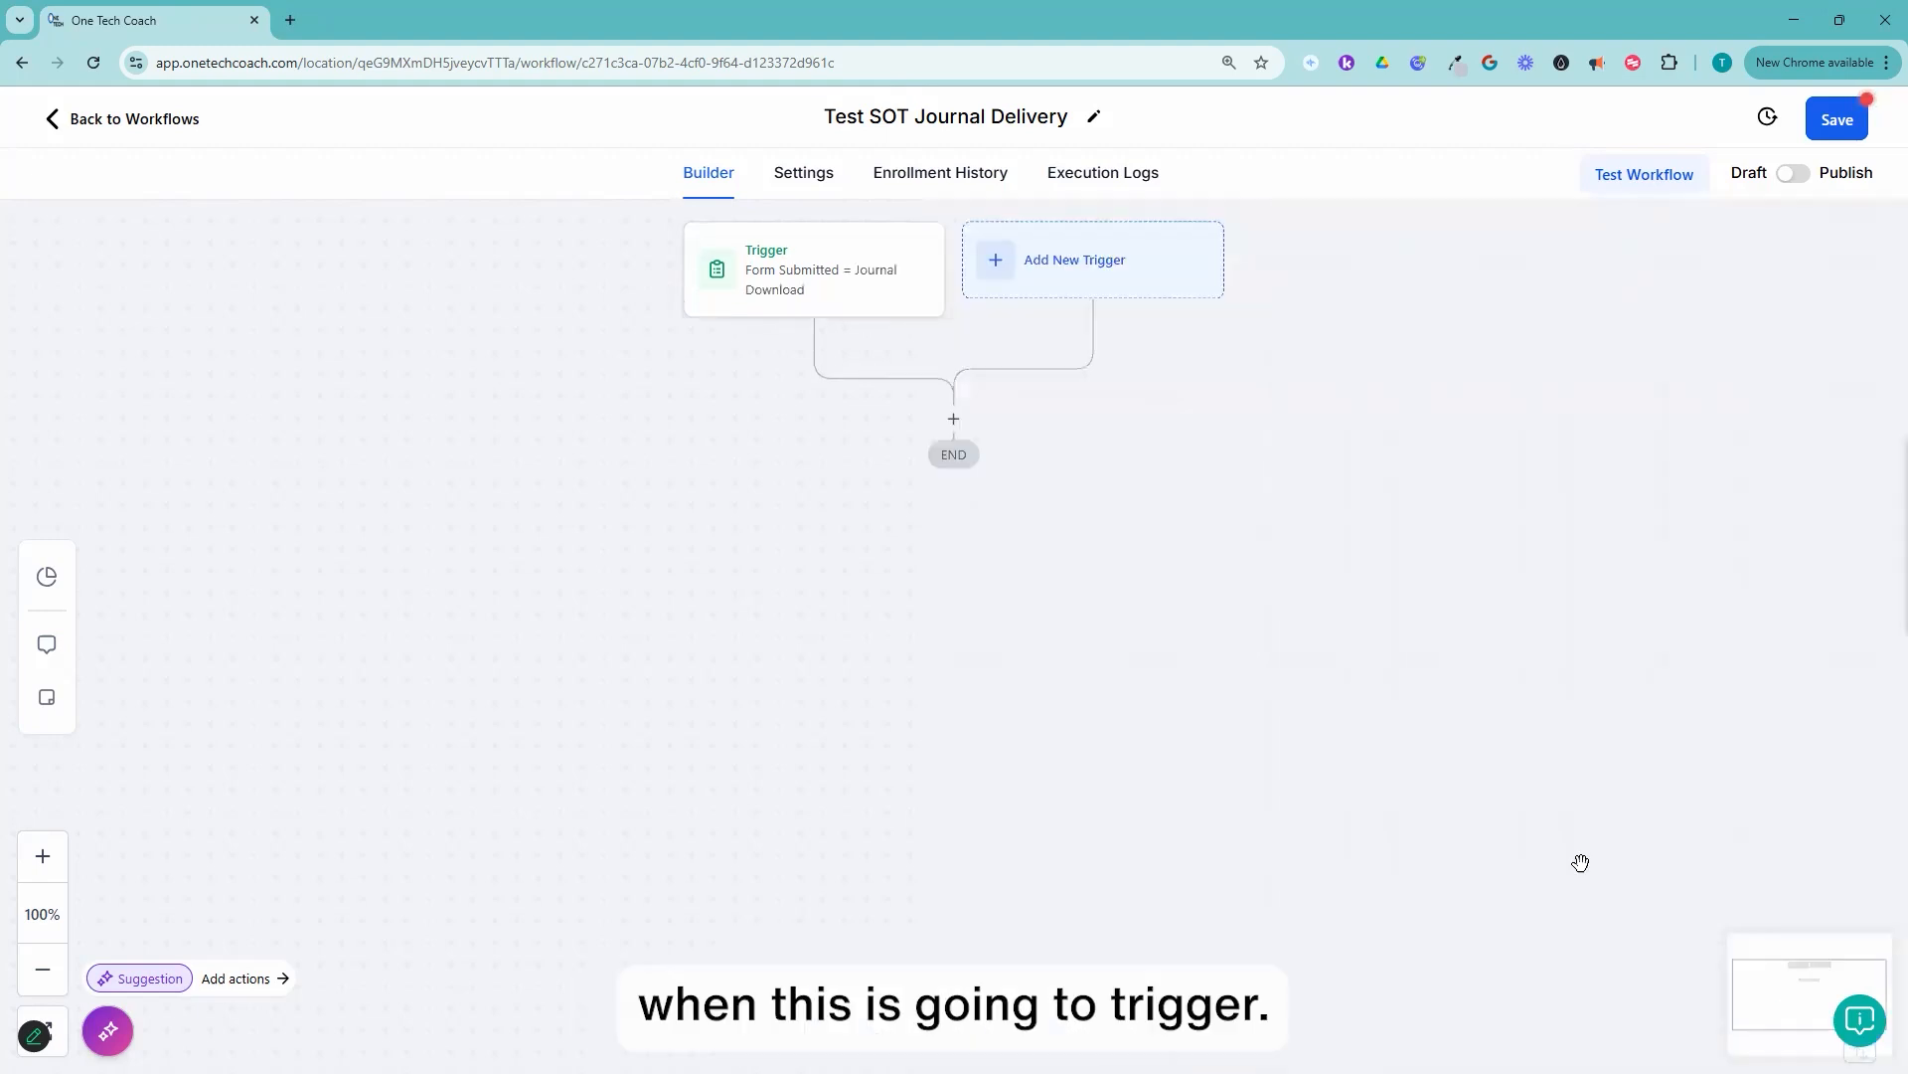
Step: Insert an Add Contact Tag action below the form trigger
click(956, 422)
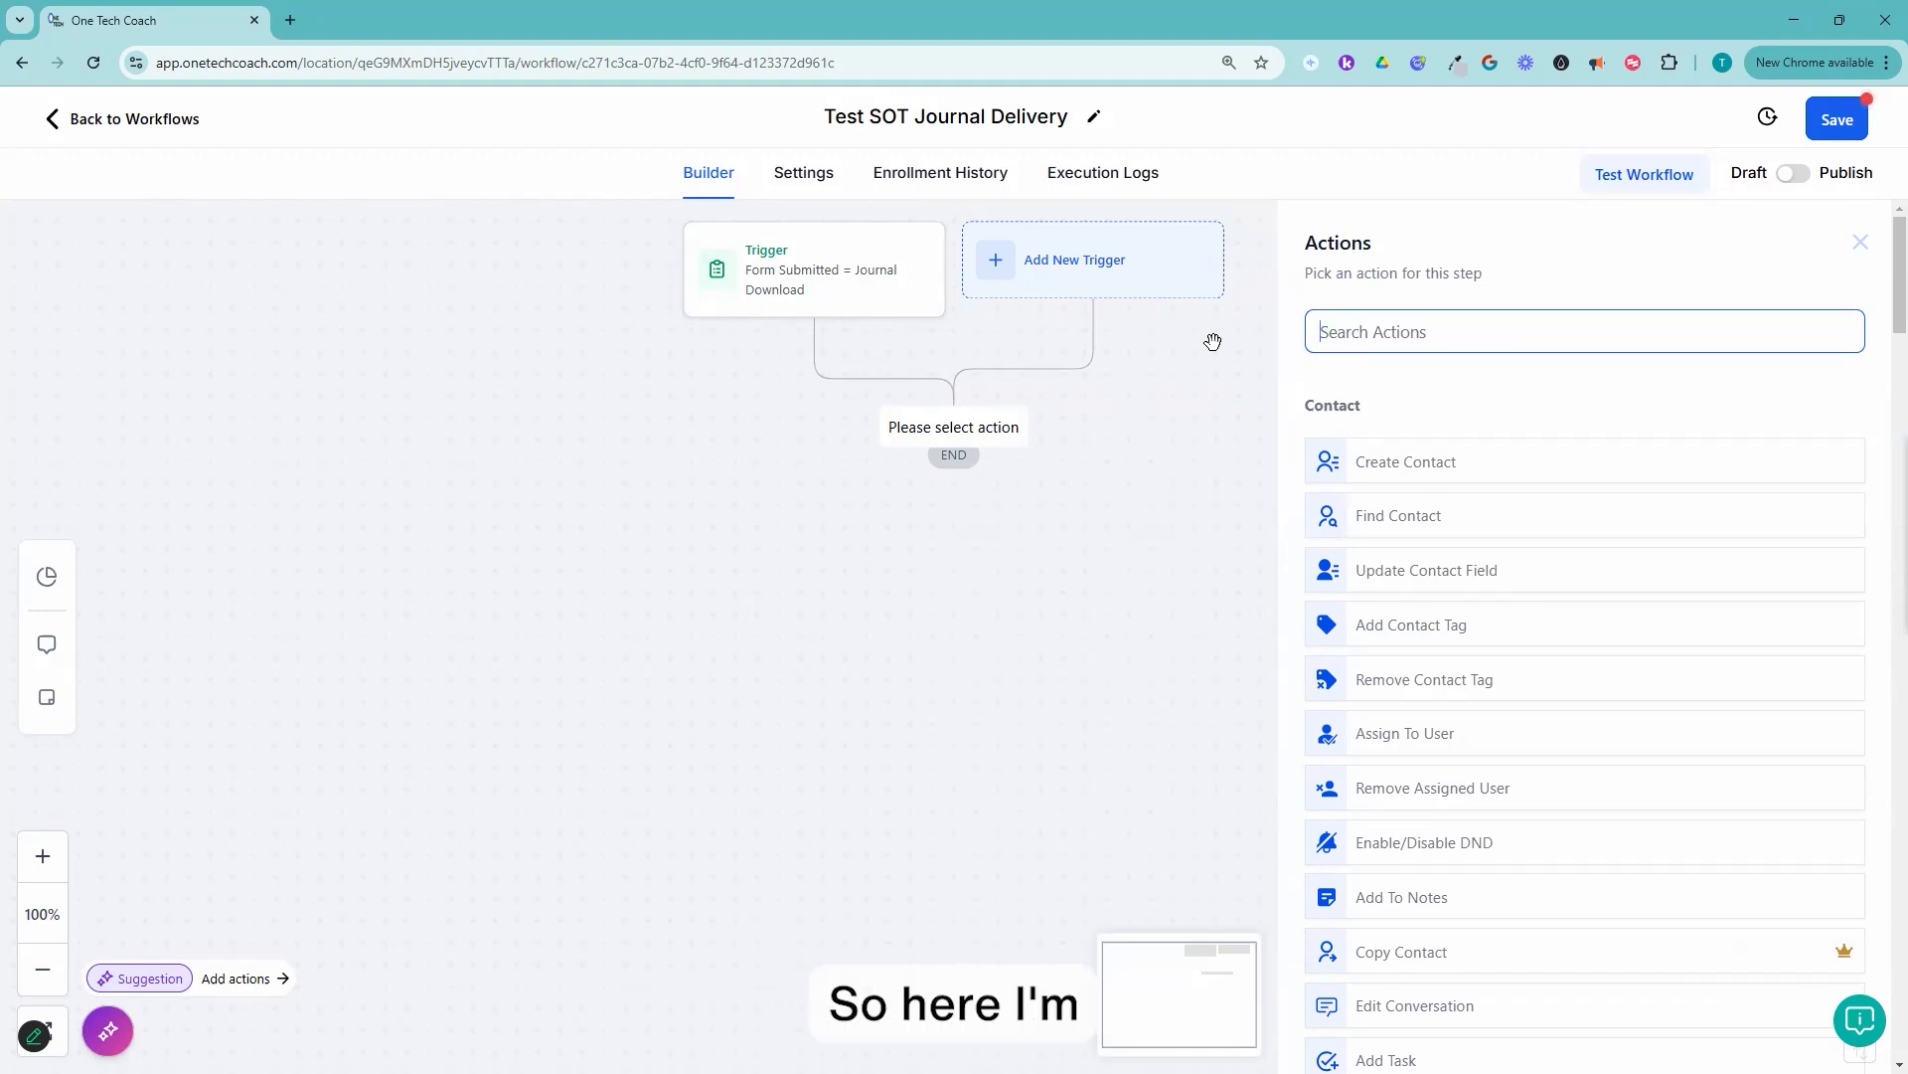
text(tag)
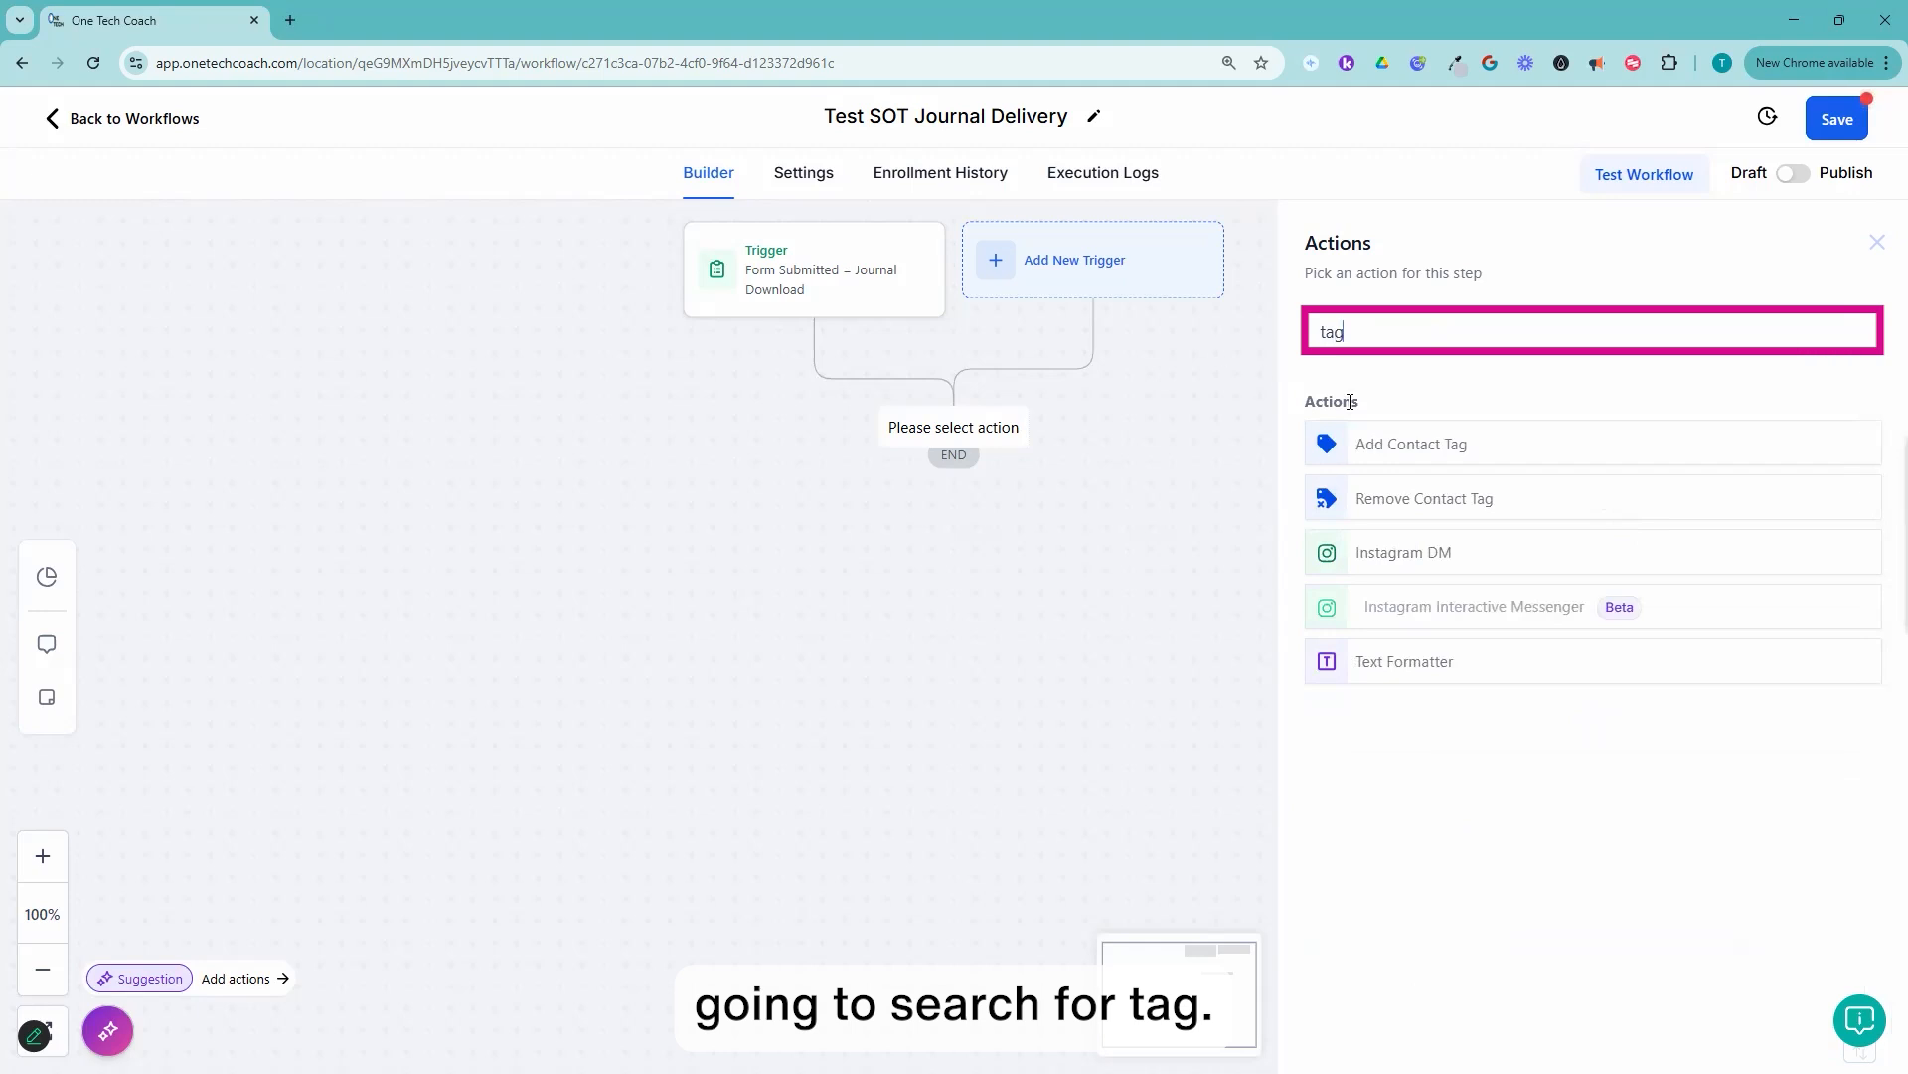
click(1452, 449)
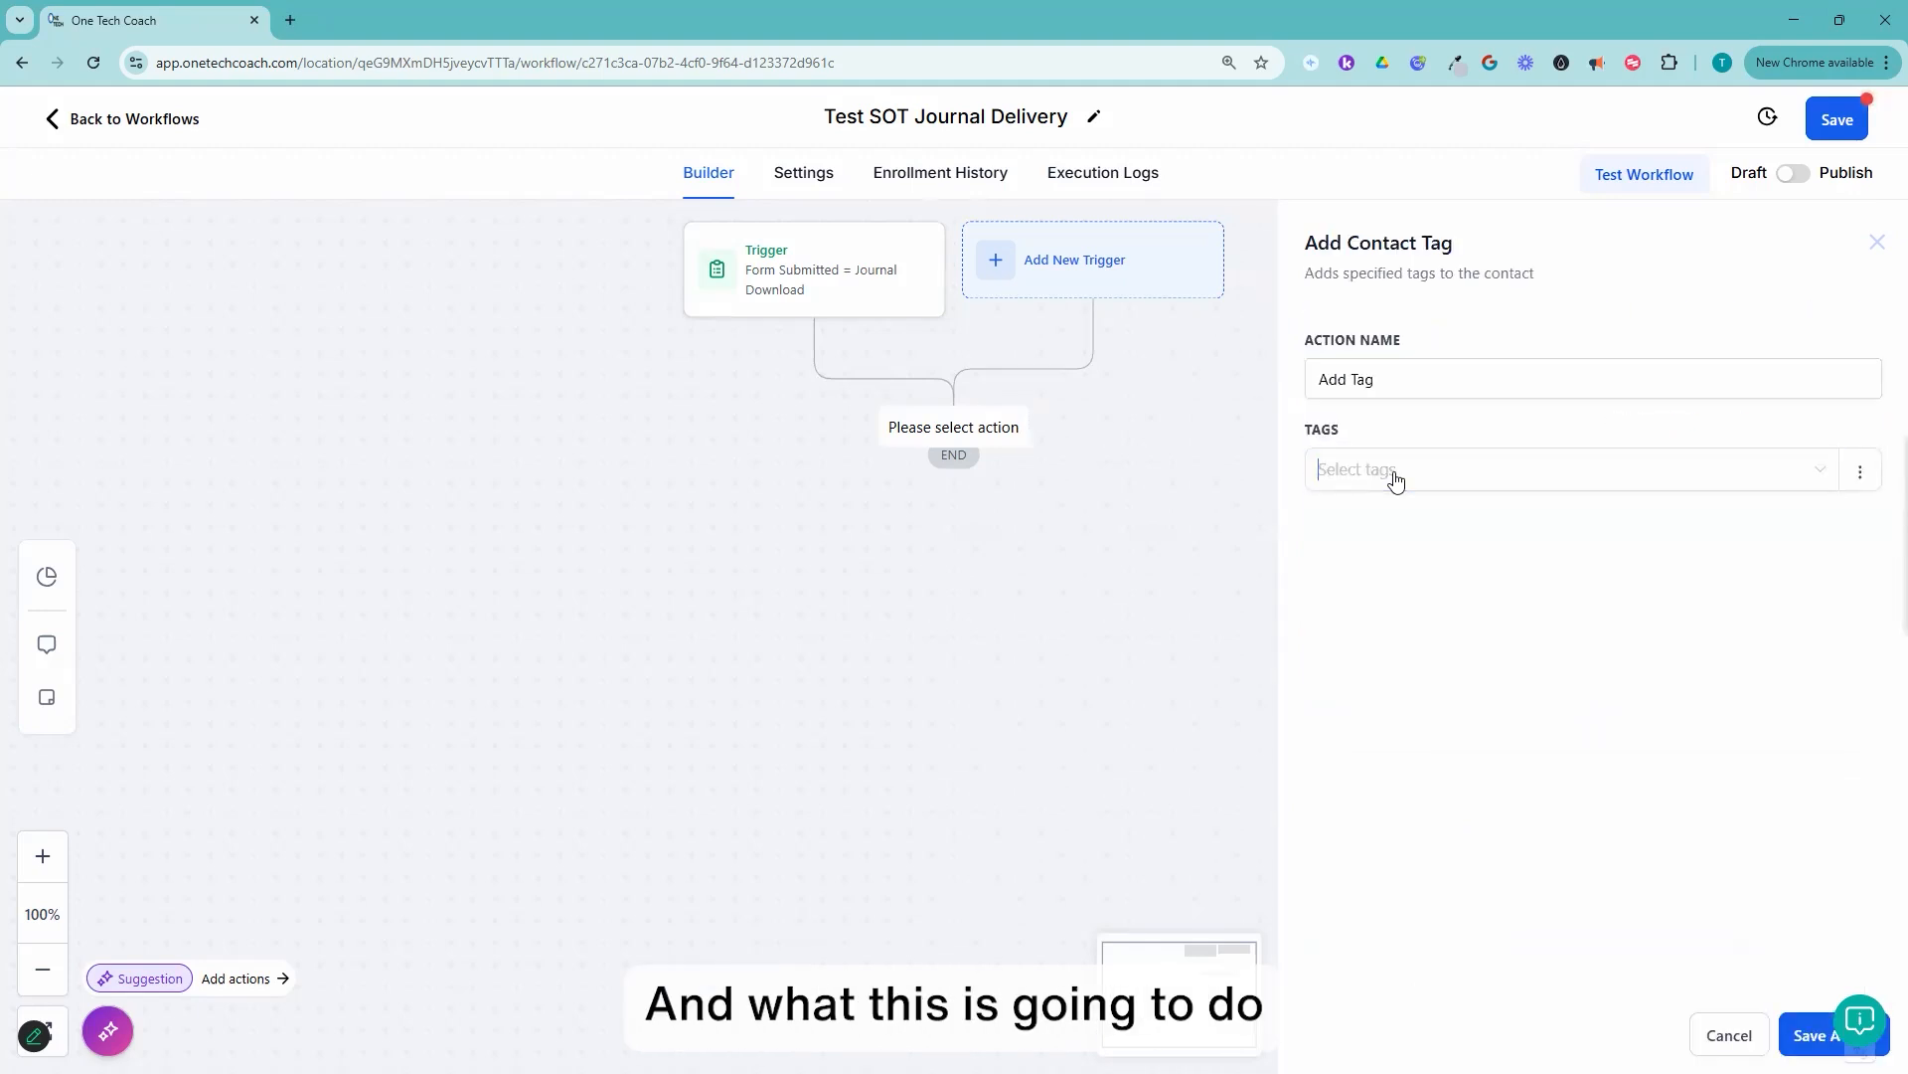
Step: Create and assign a new tag "test-journal-sot" in the tag action and save the action
click(1397, 478)
text(te)
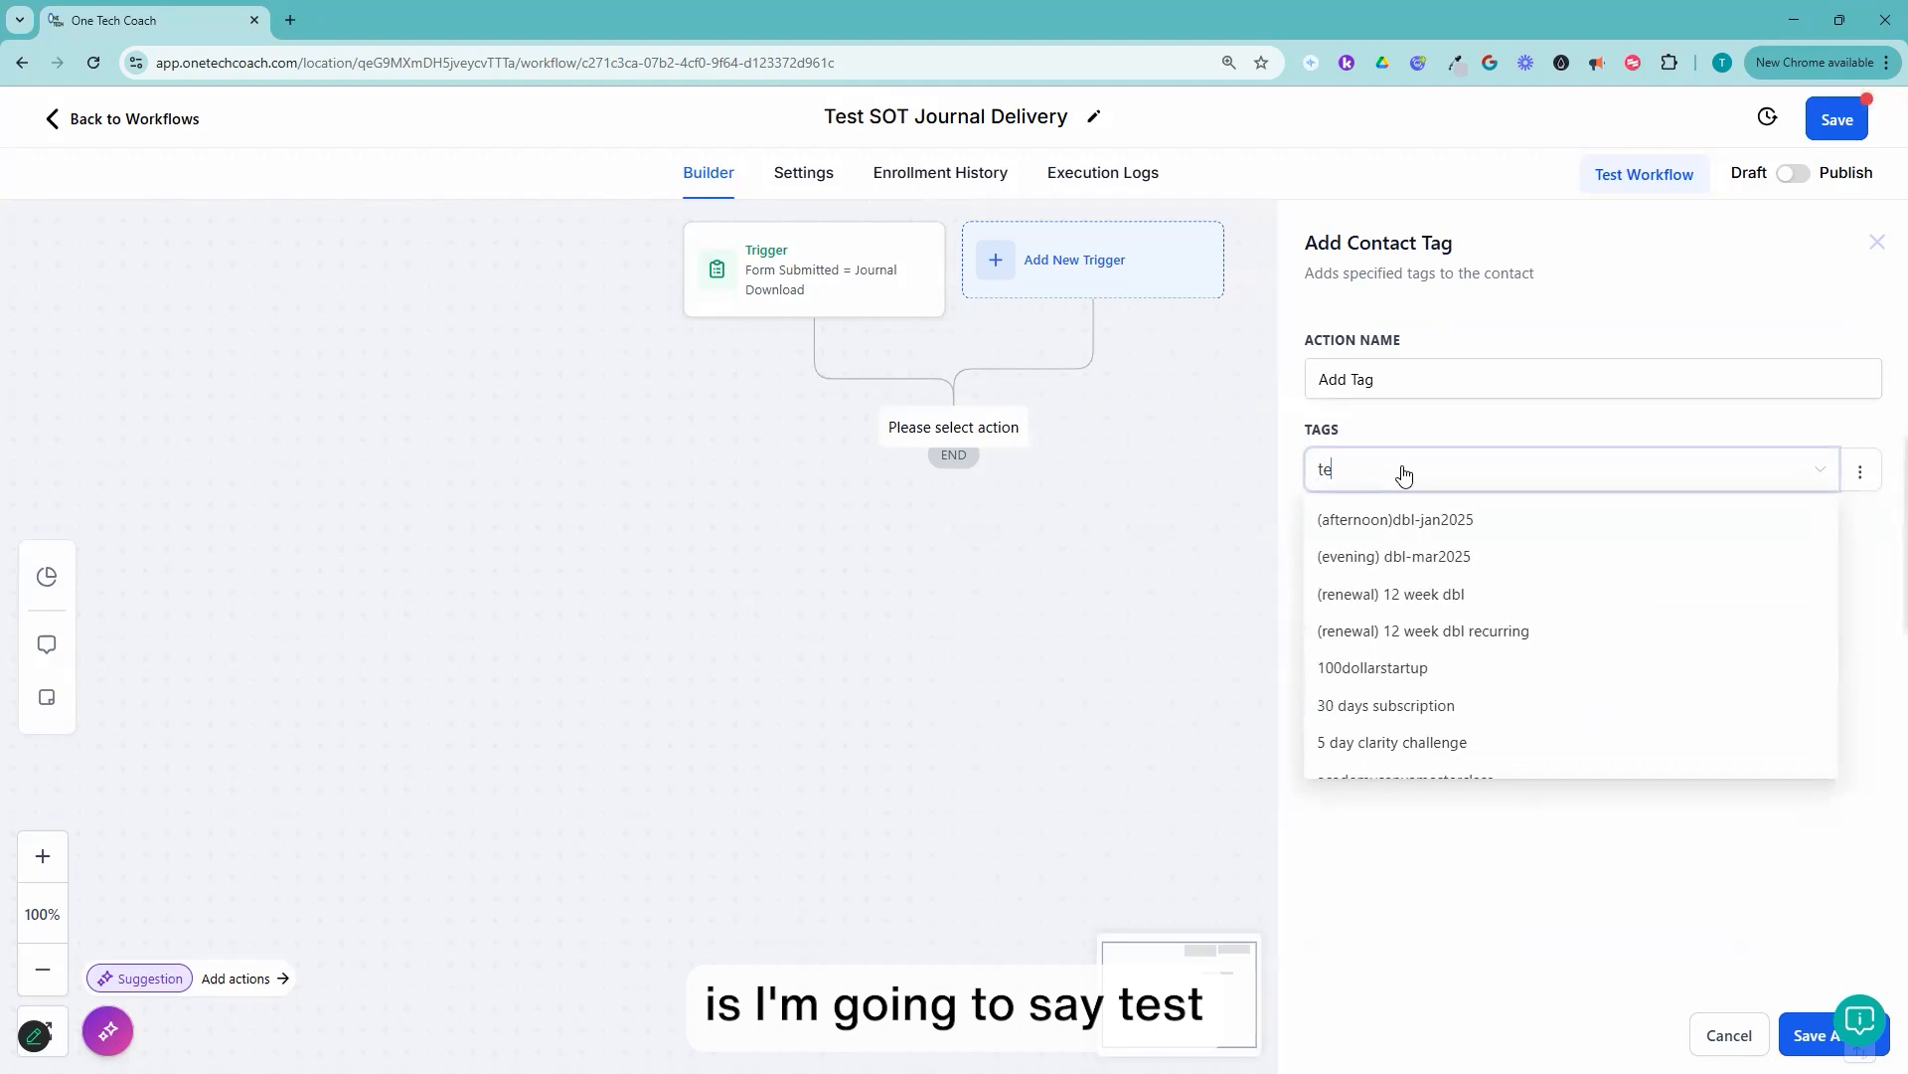
text(st-journal-)
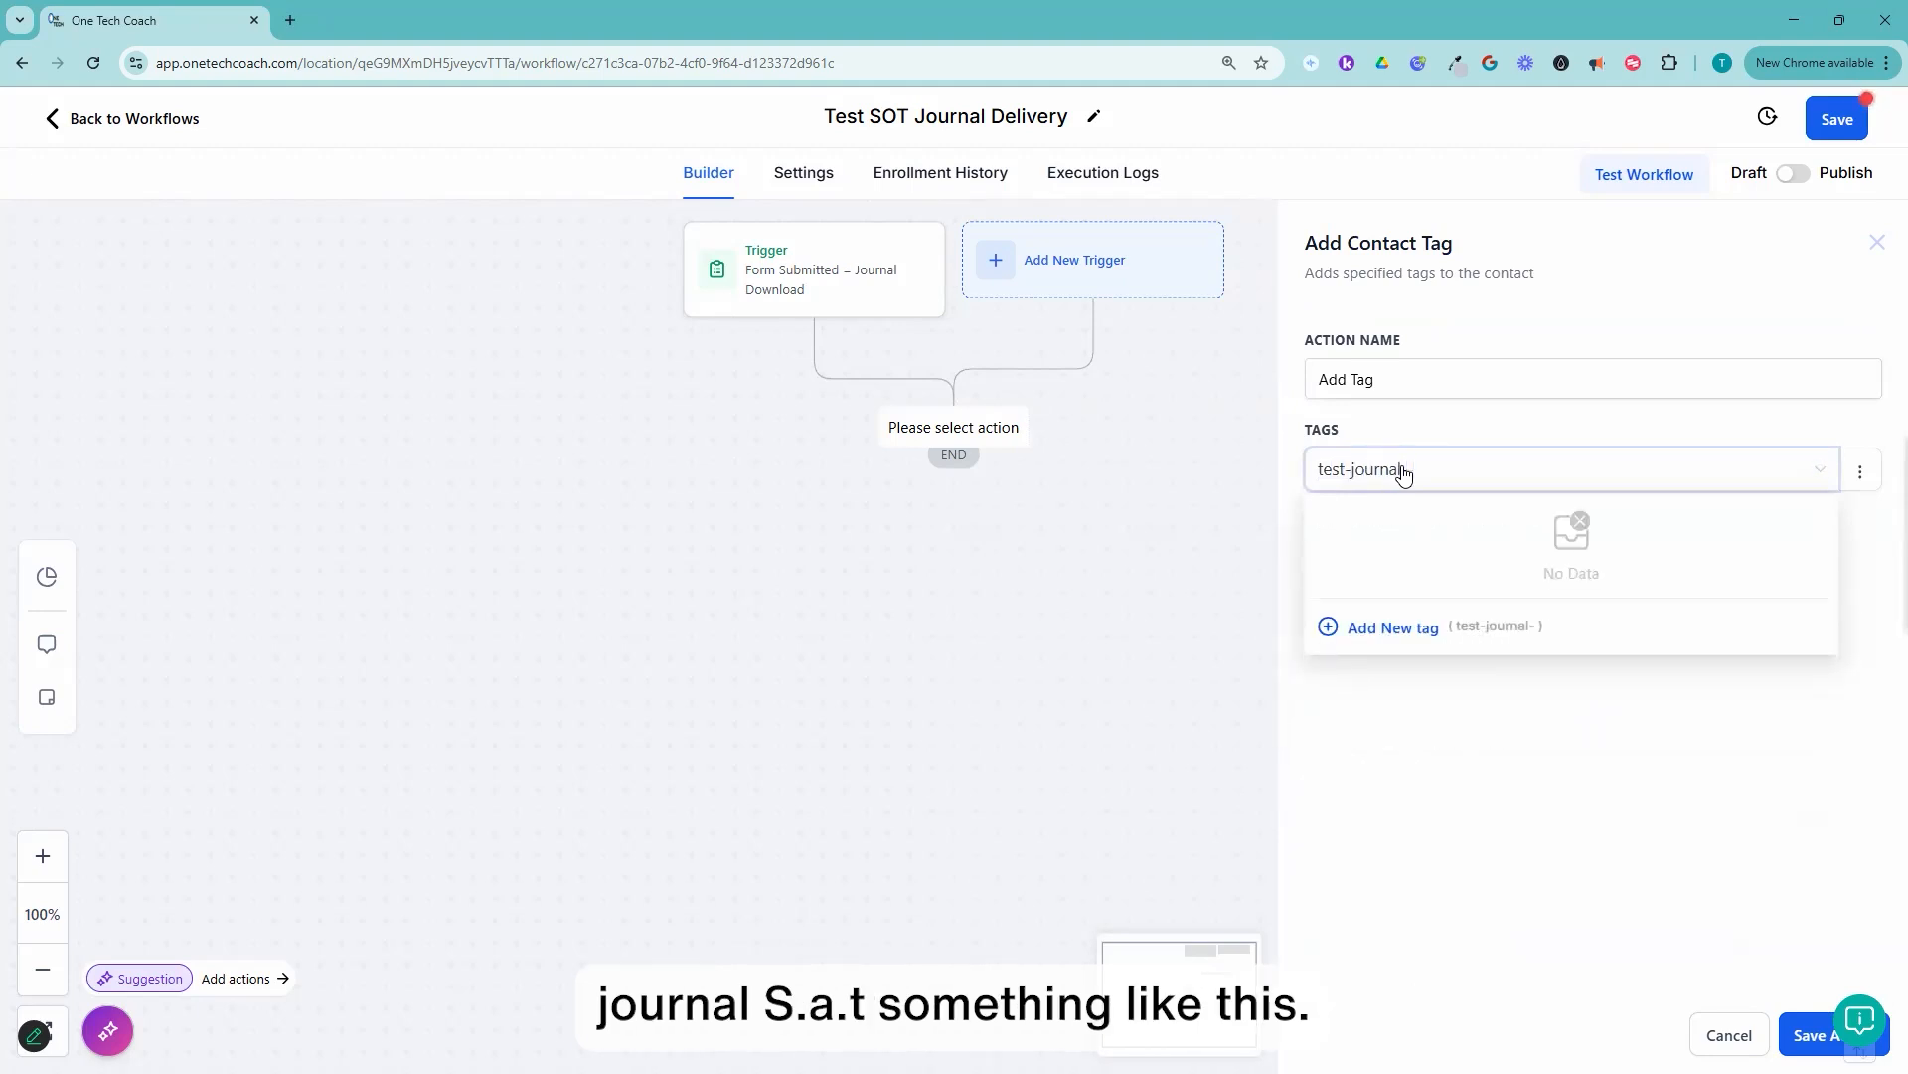
text(-sot)
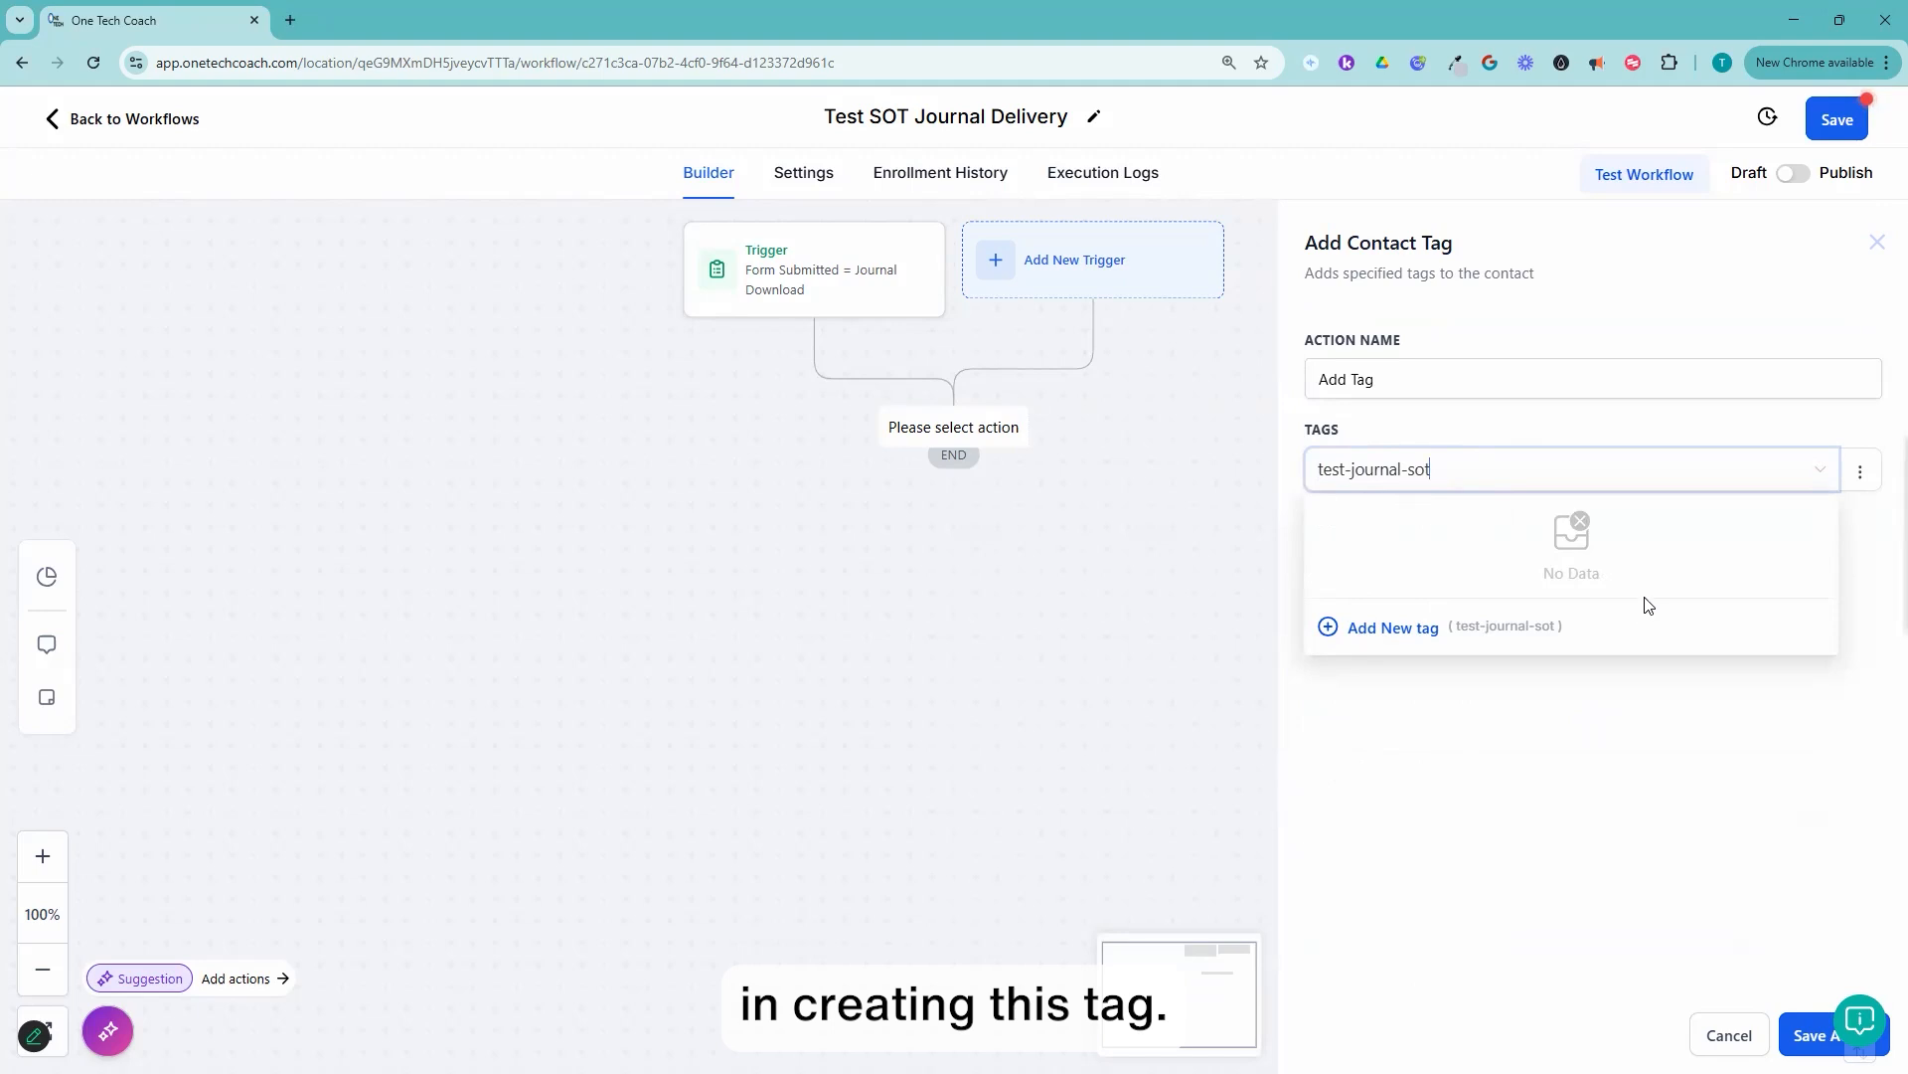
click(1395, 630)
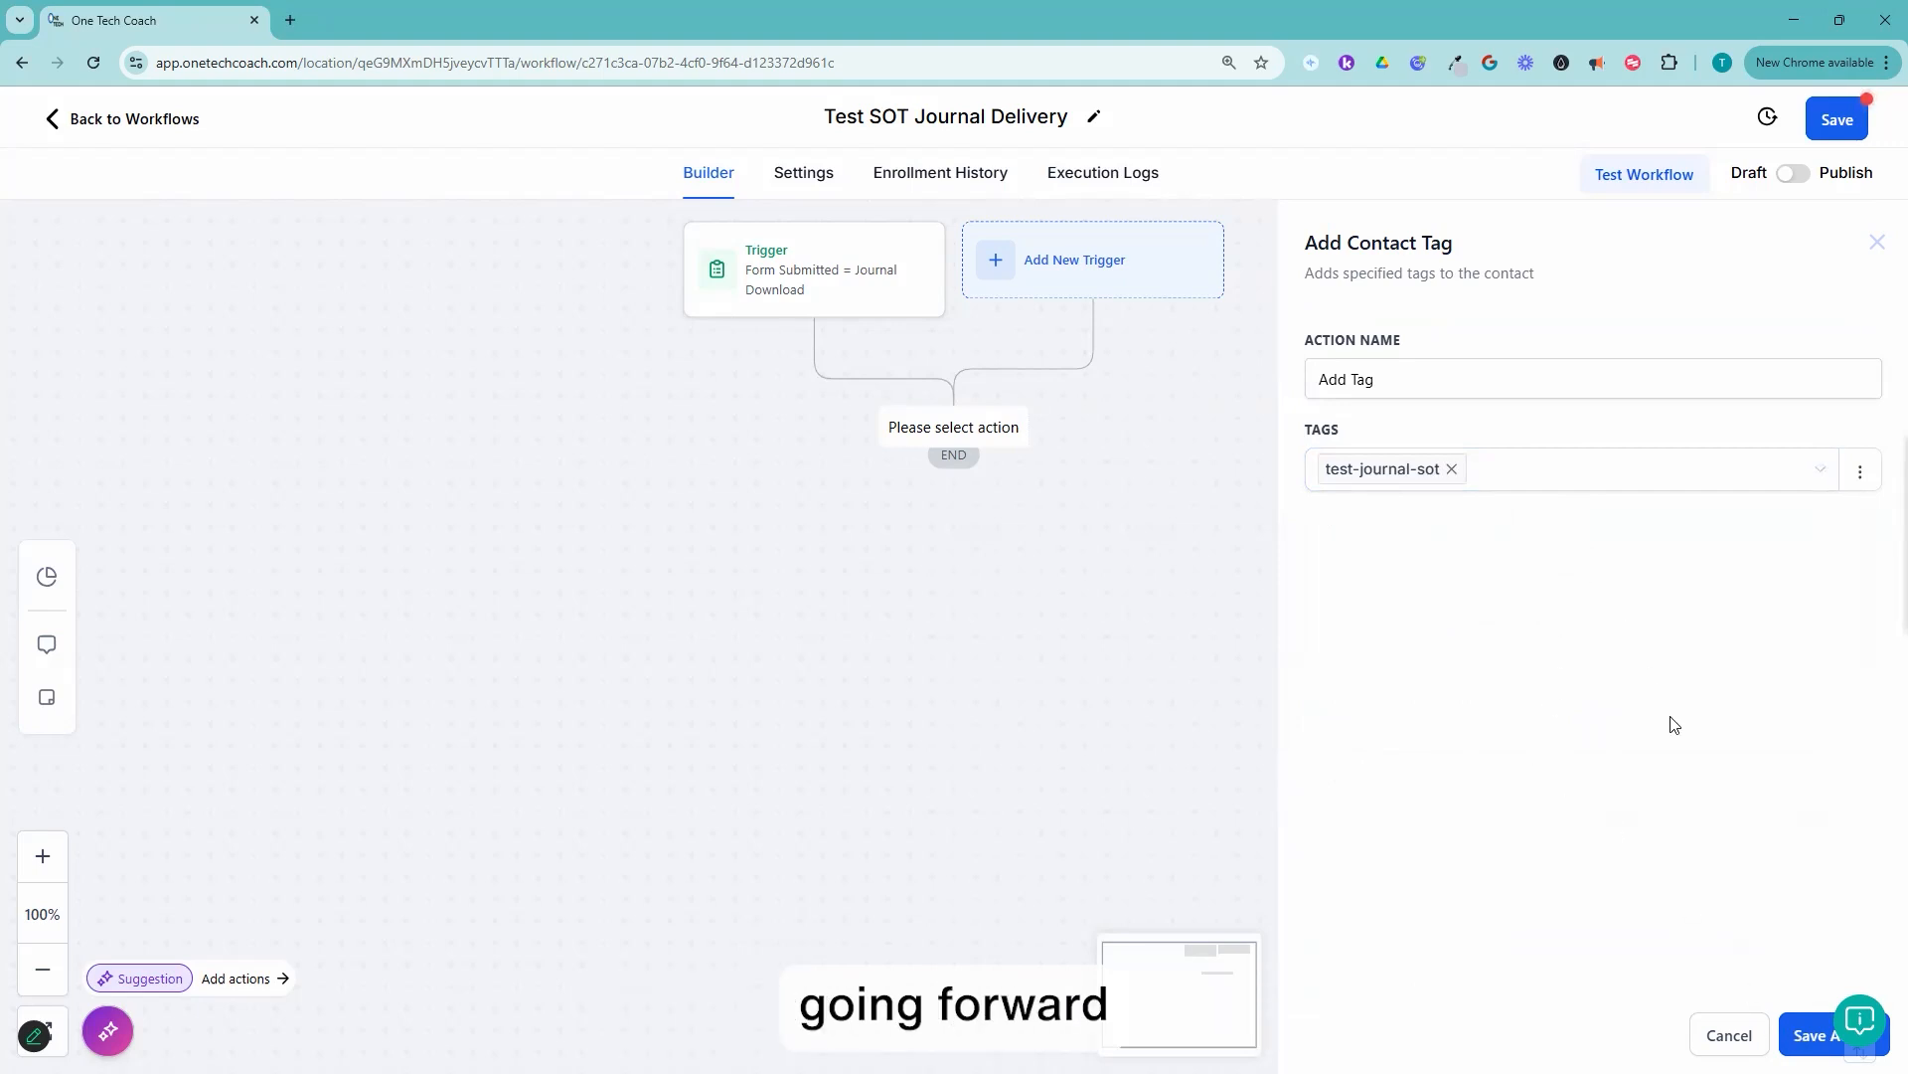
click(1809, 1037)
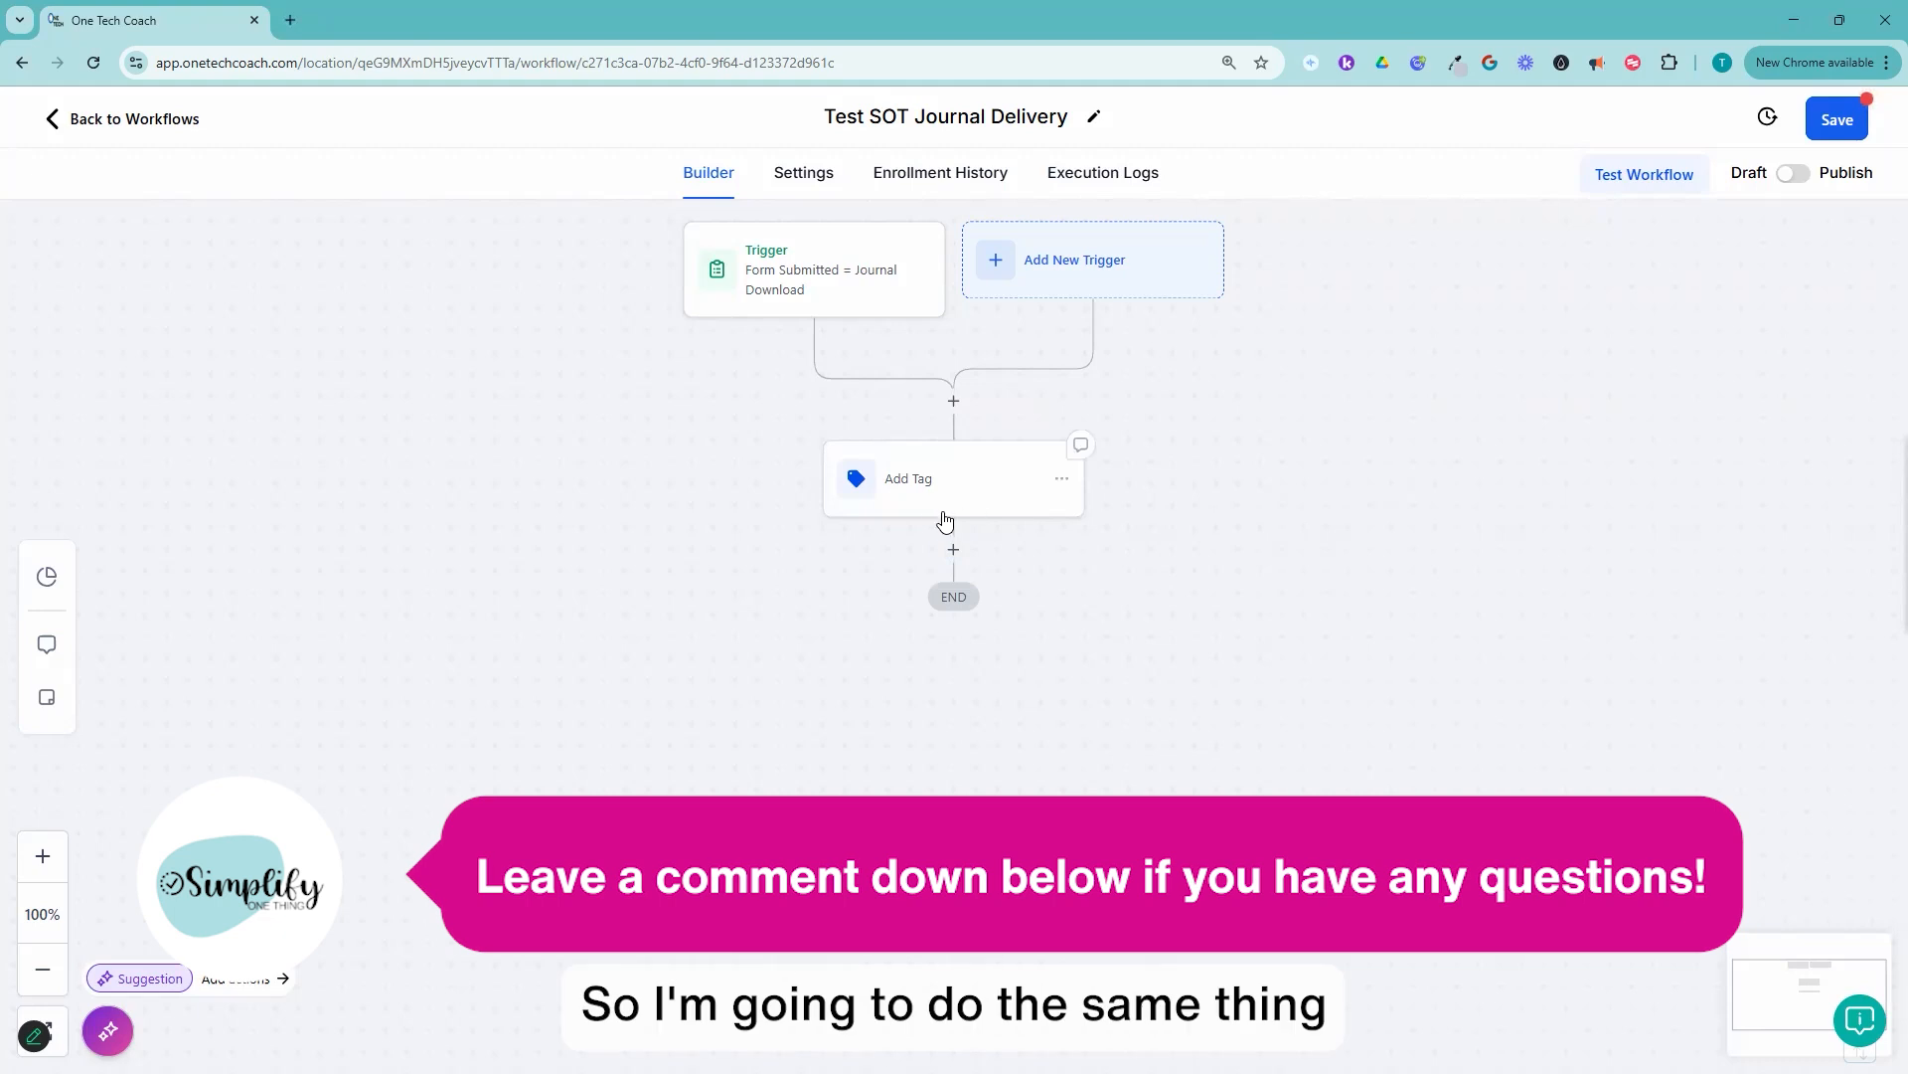
Step: Rename the tag action as "Add Tag = test-journal-sot" and save the action
click(977, 490)
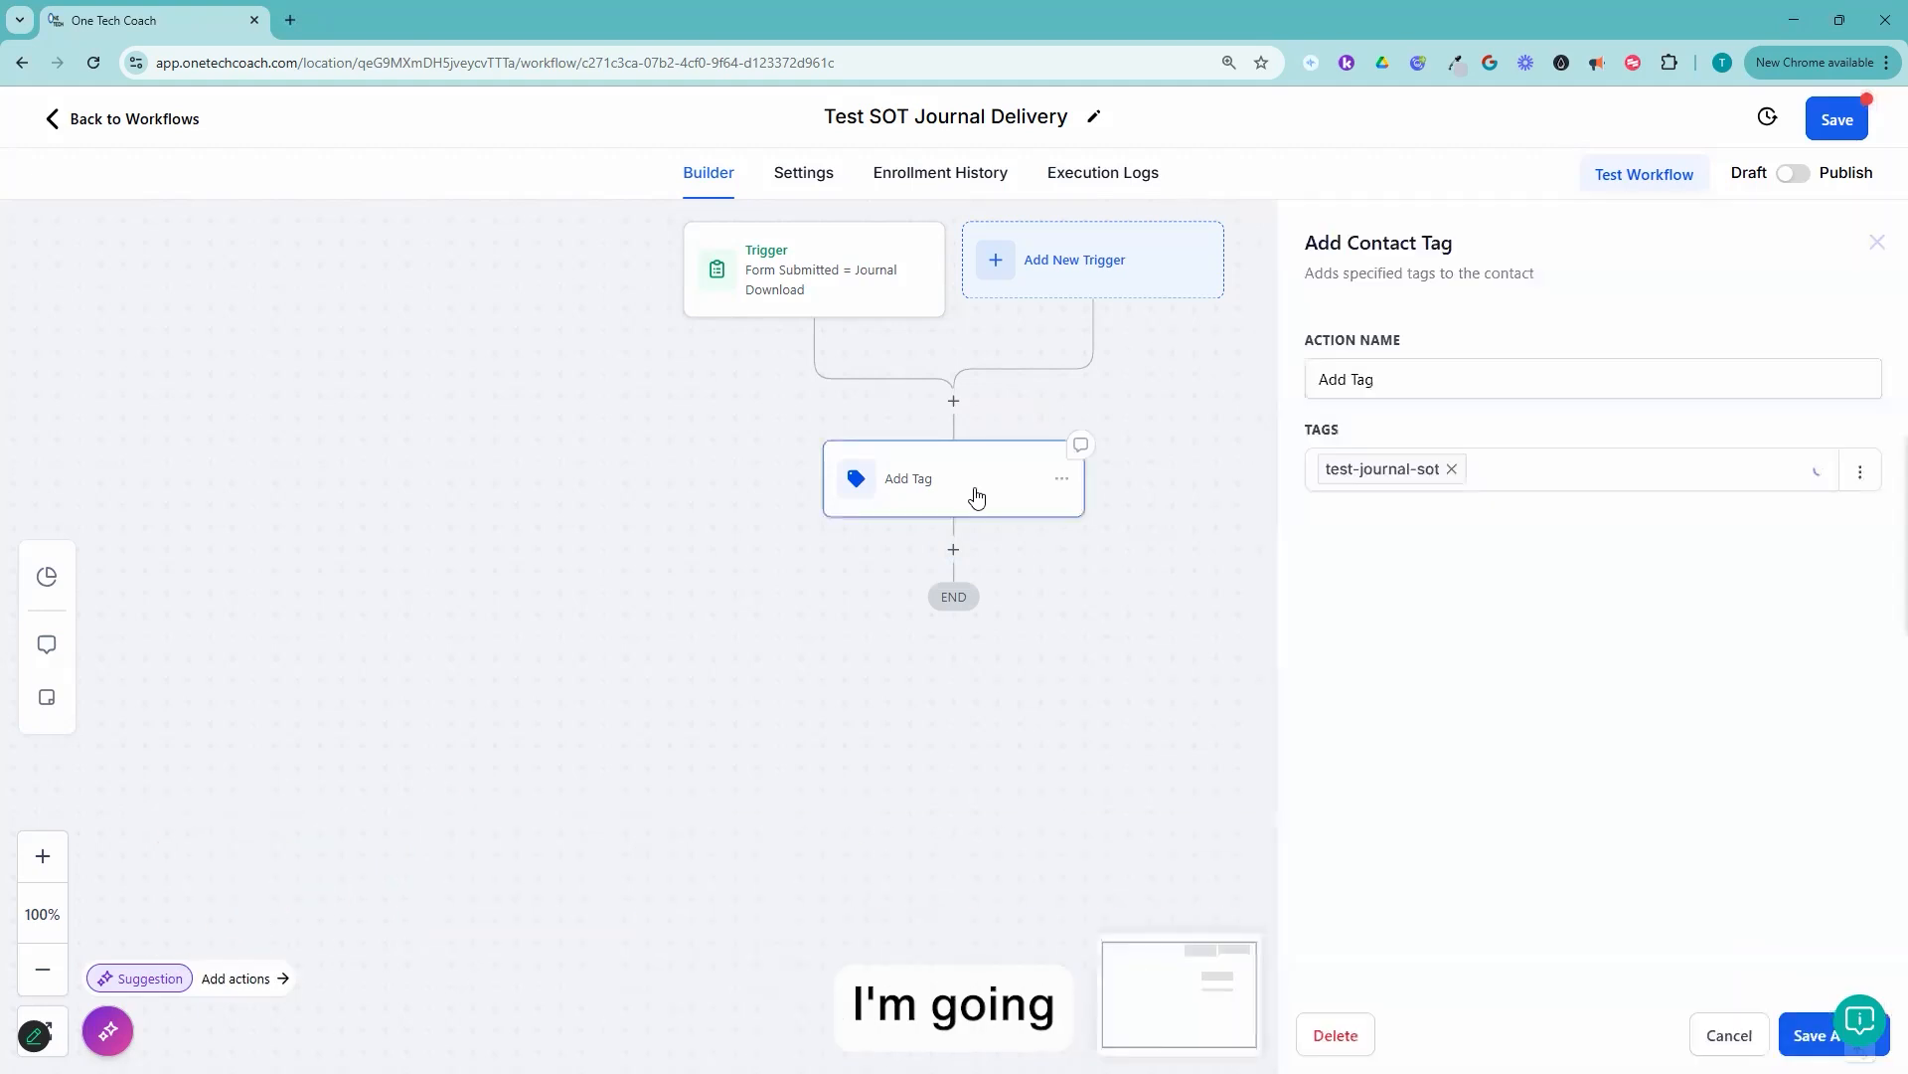
click(1479, 385)
text(=)
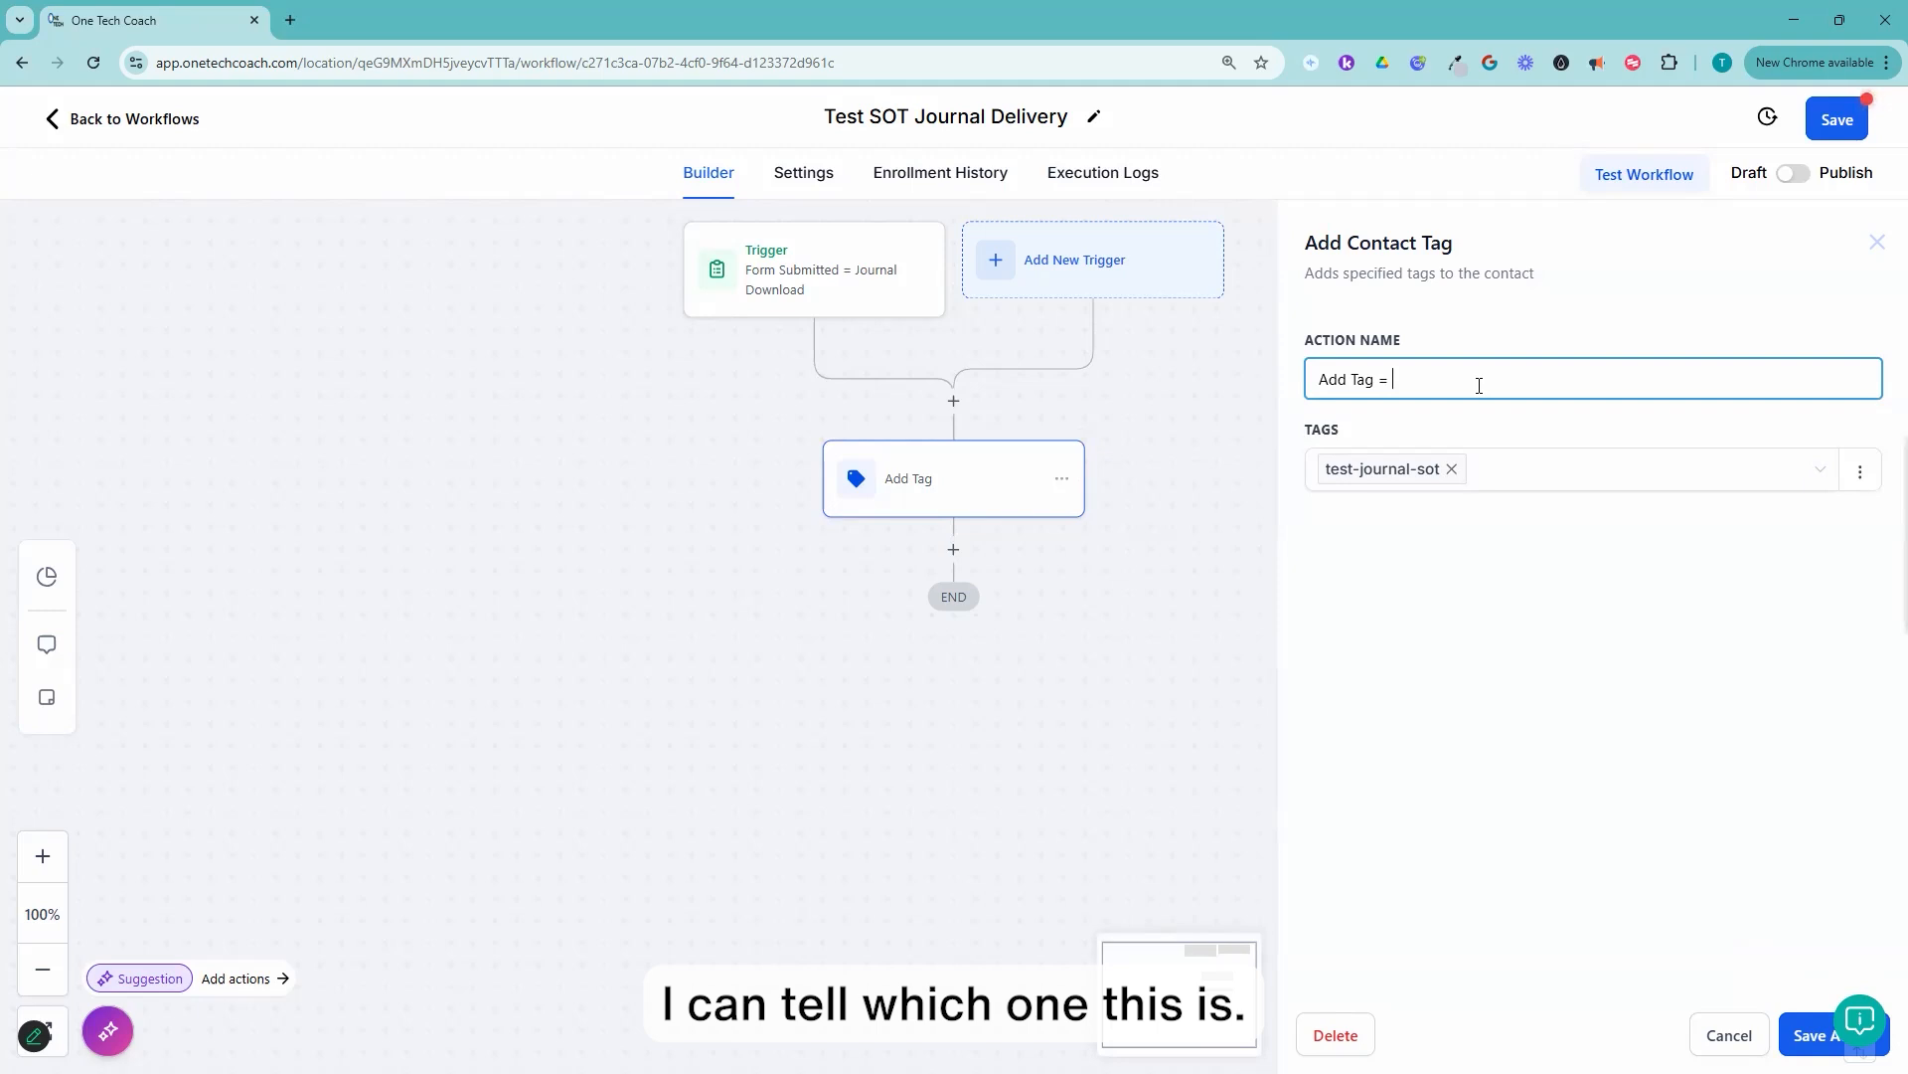
text(test)
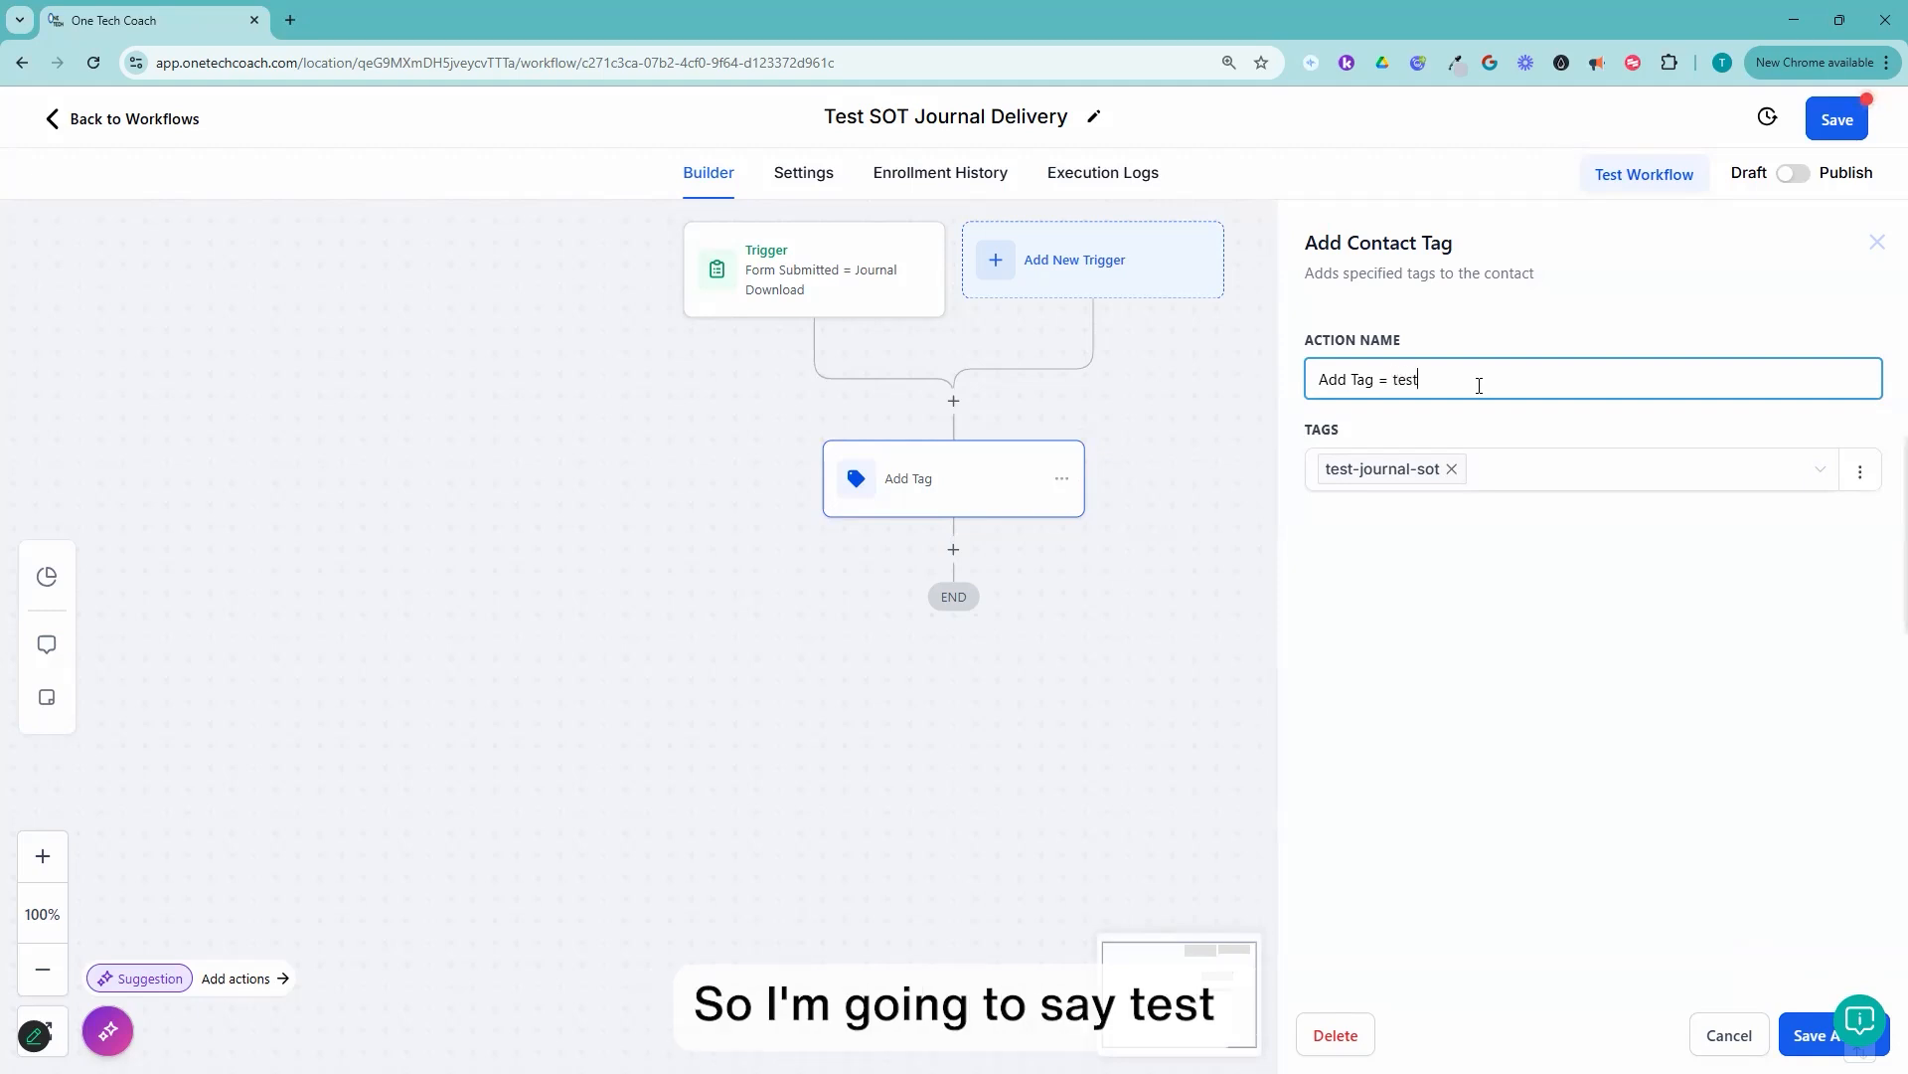
text(-journal-sot)
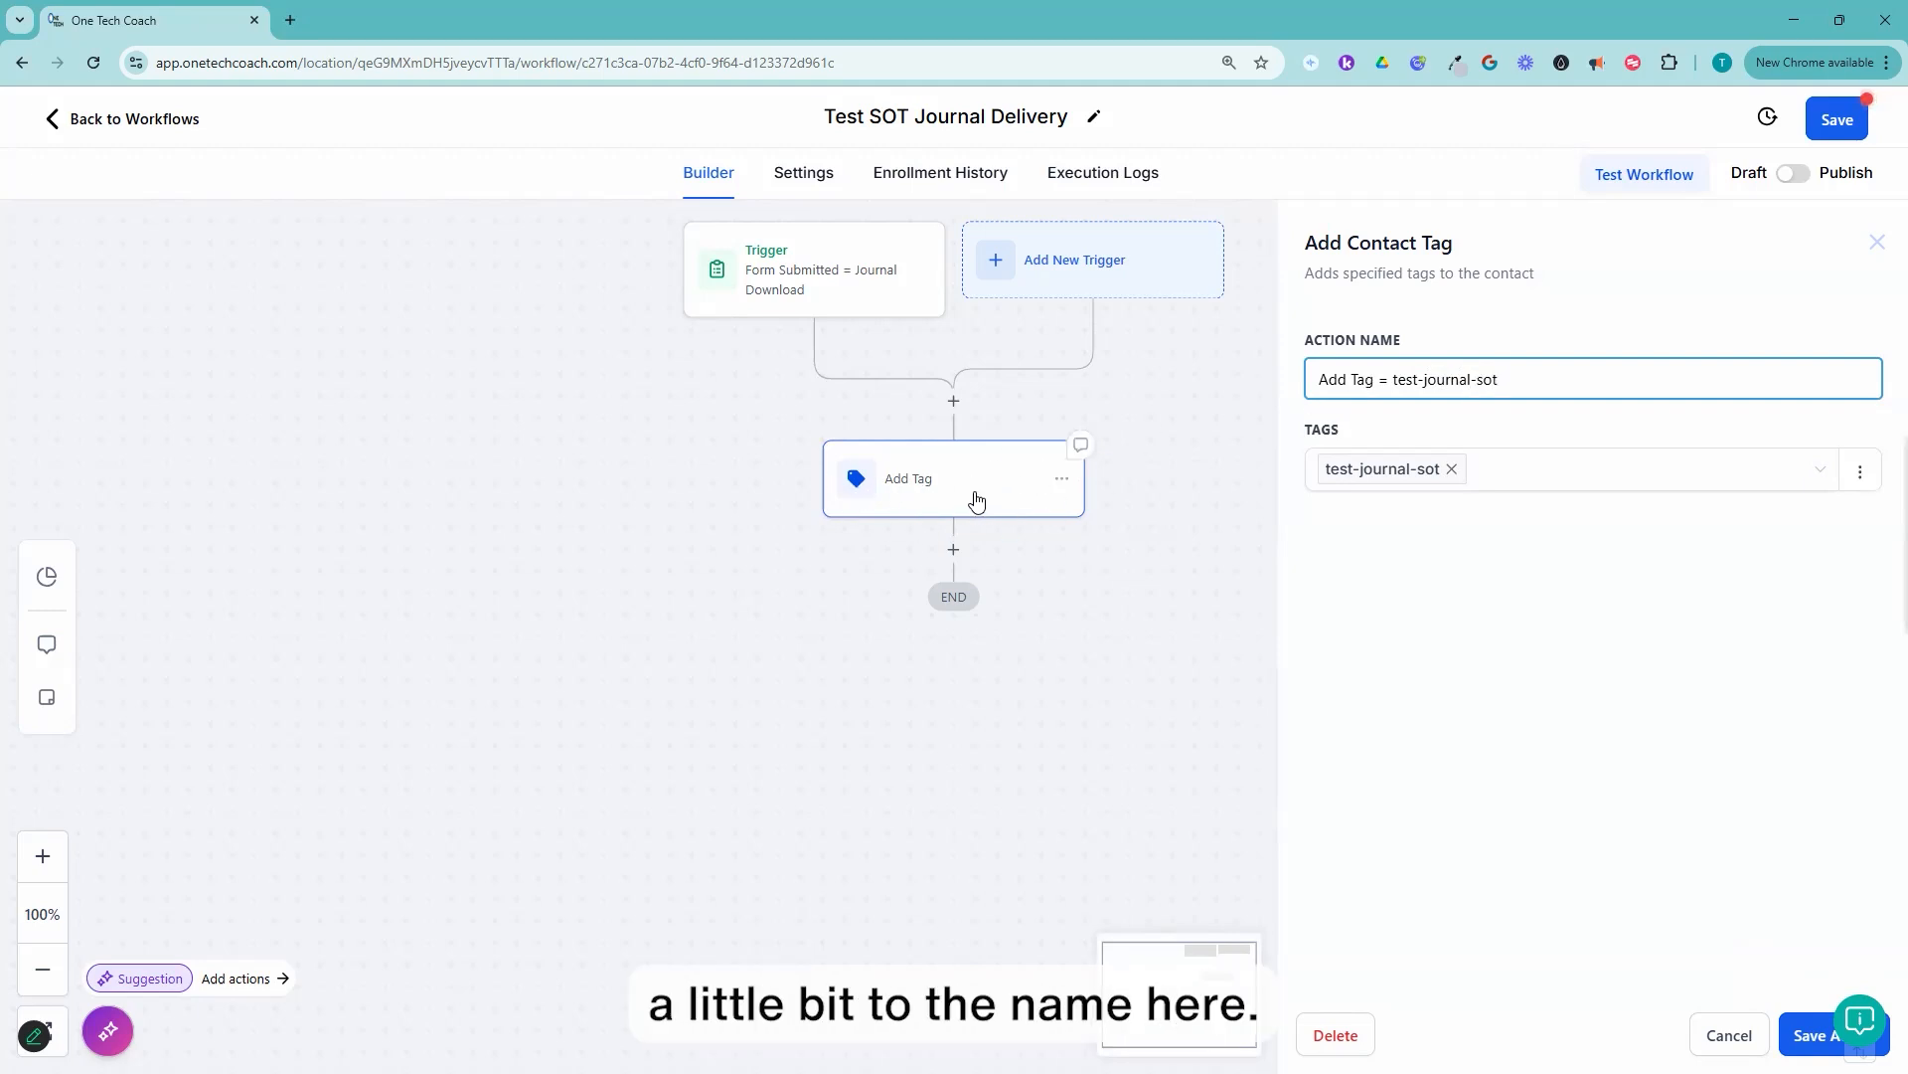
click(1803, 1039)
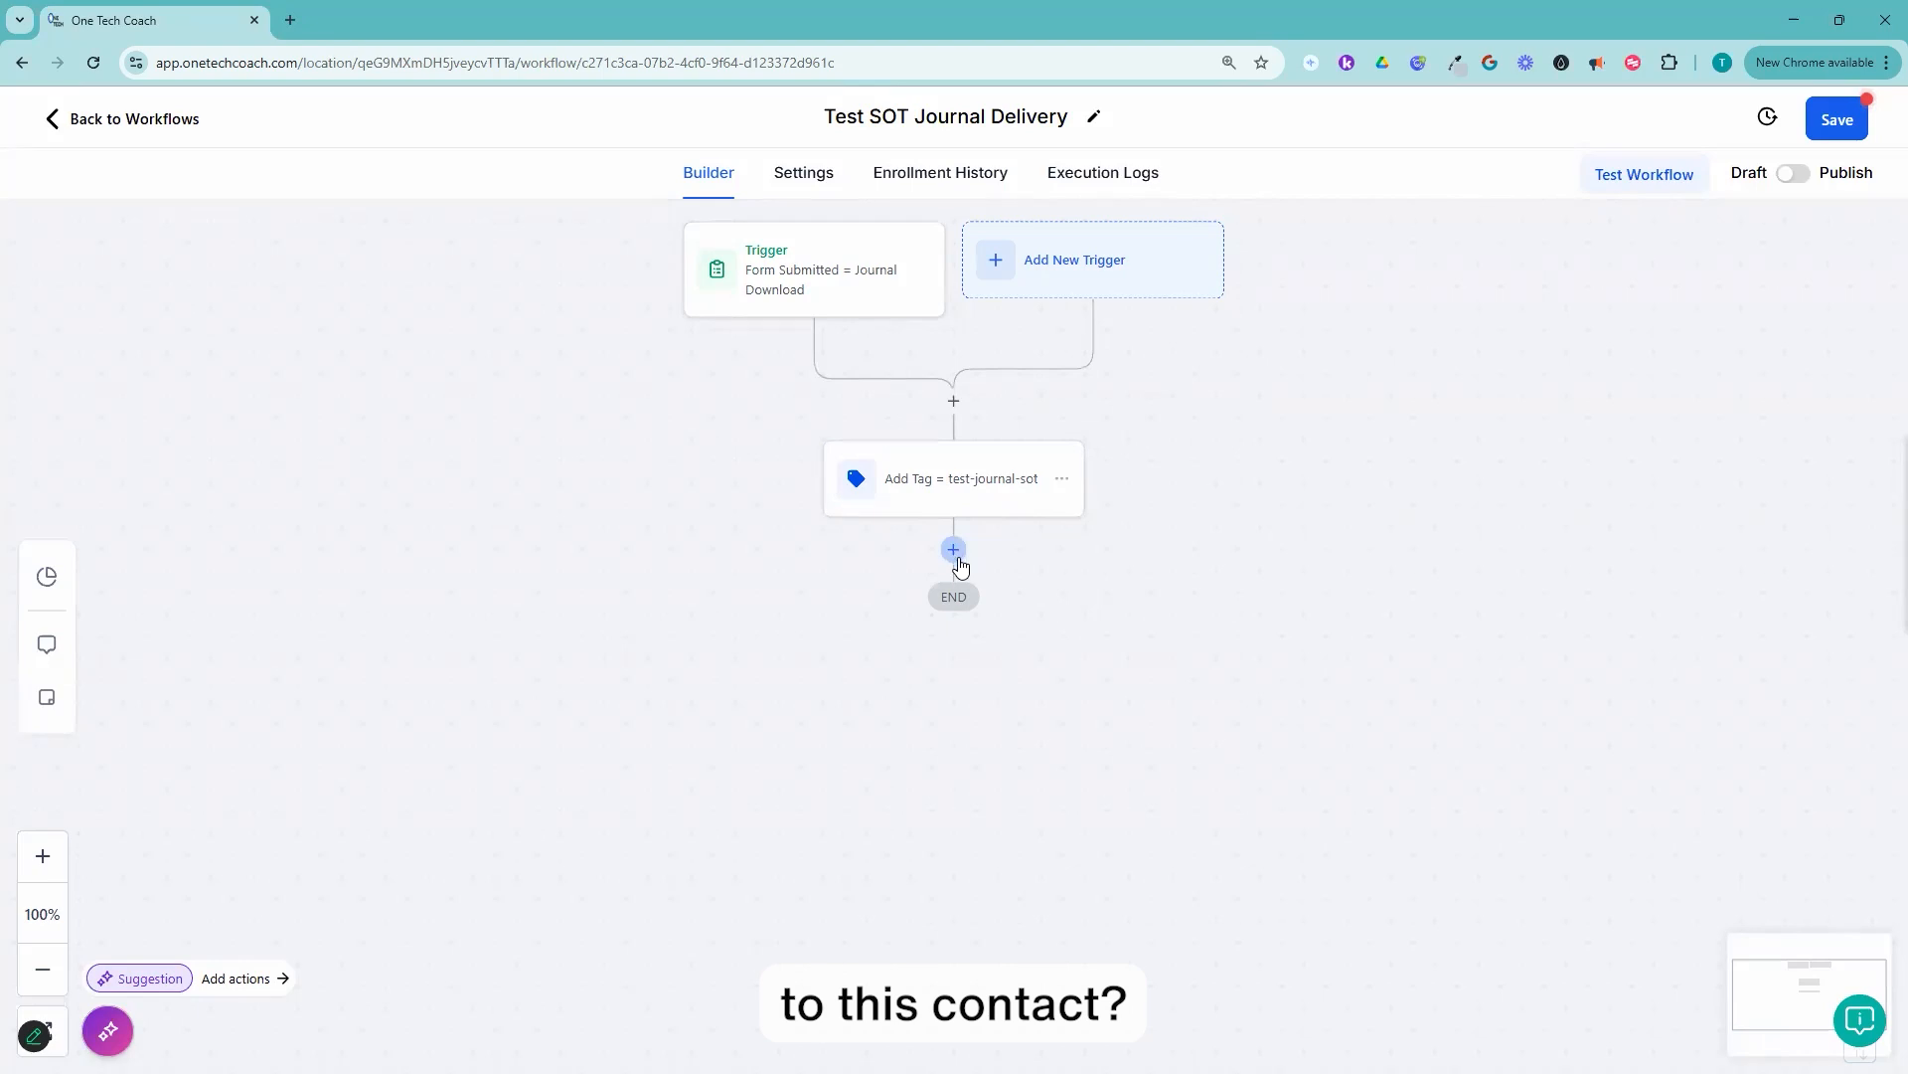
Step: Insert a Send Internal Notification action below the tag action and set its notification type to Email
click(955, 553)
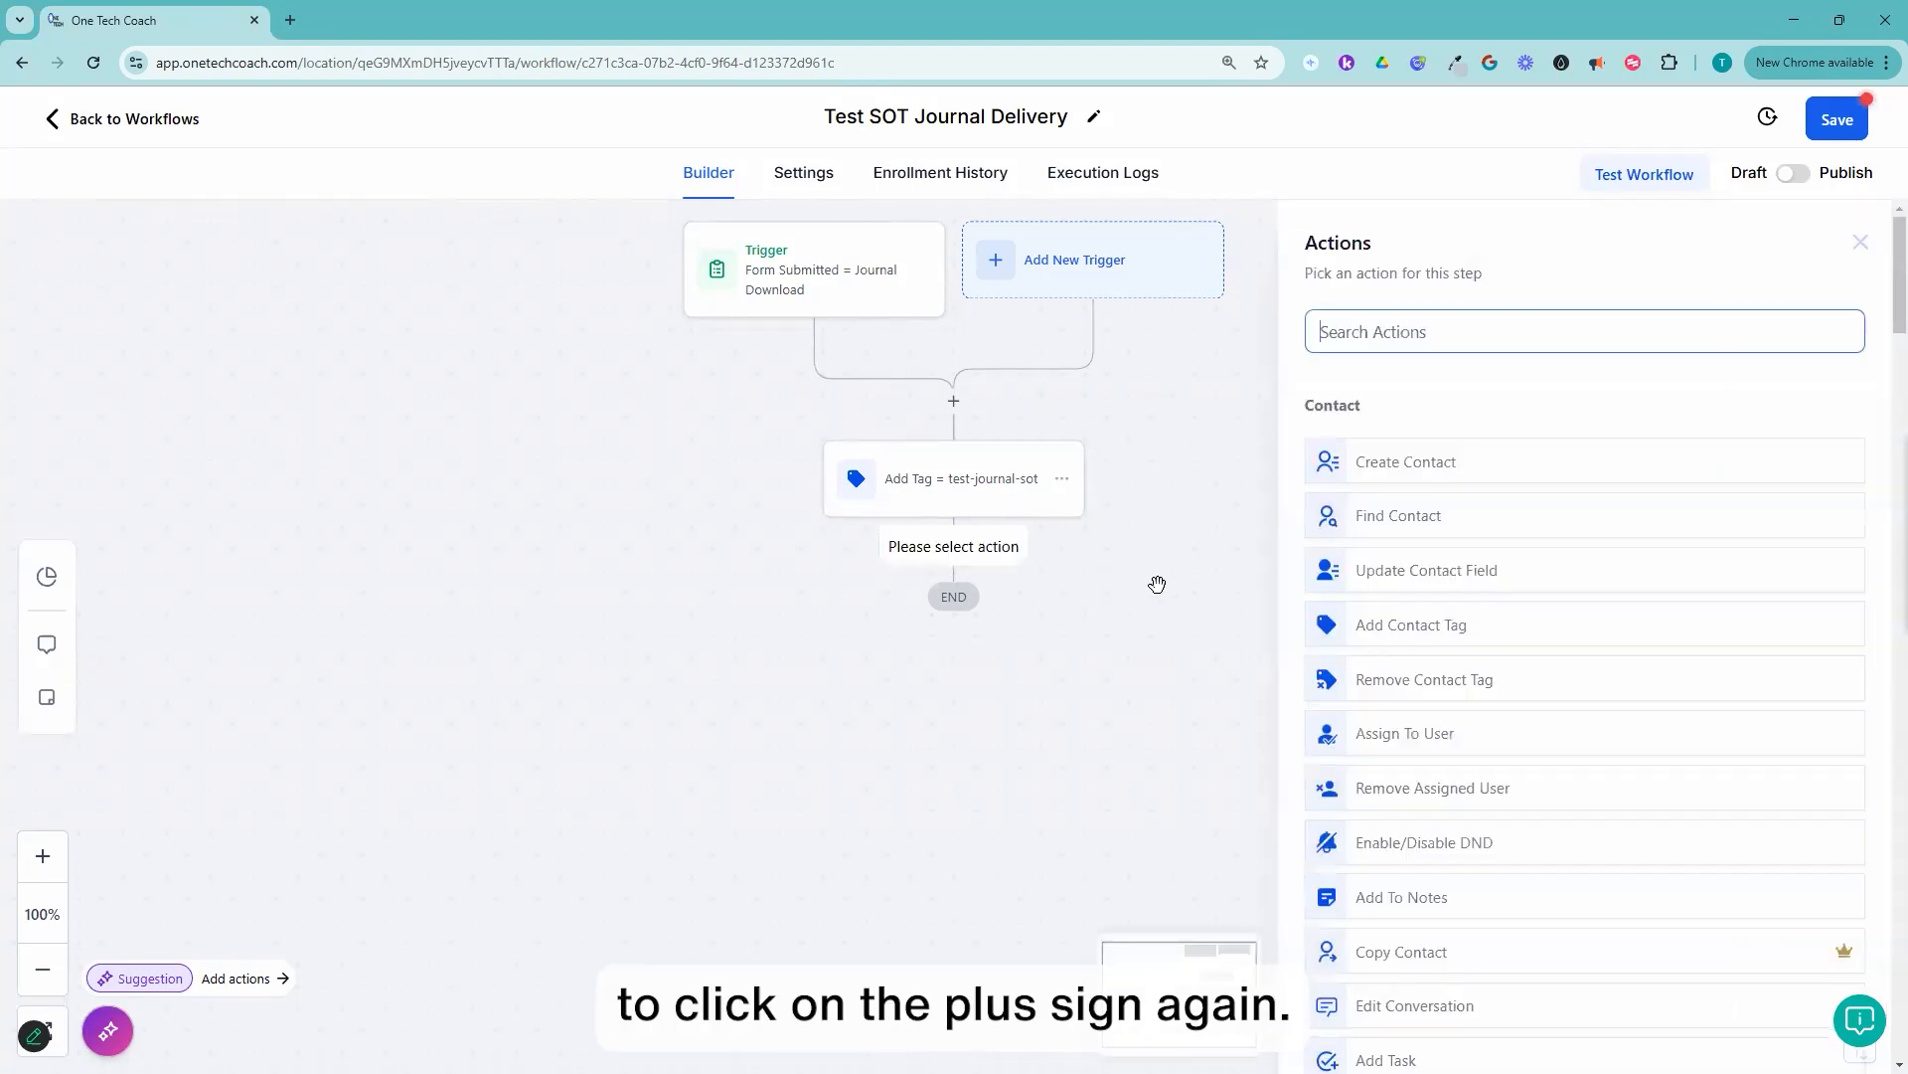
click(1441, 332)
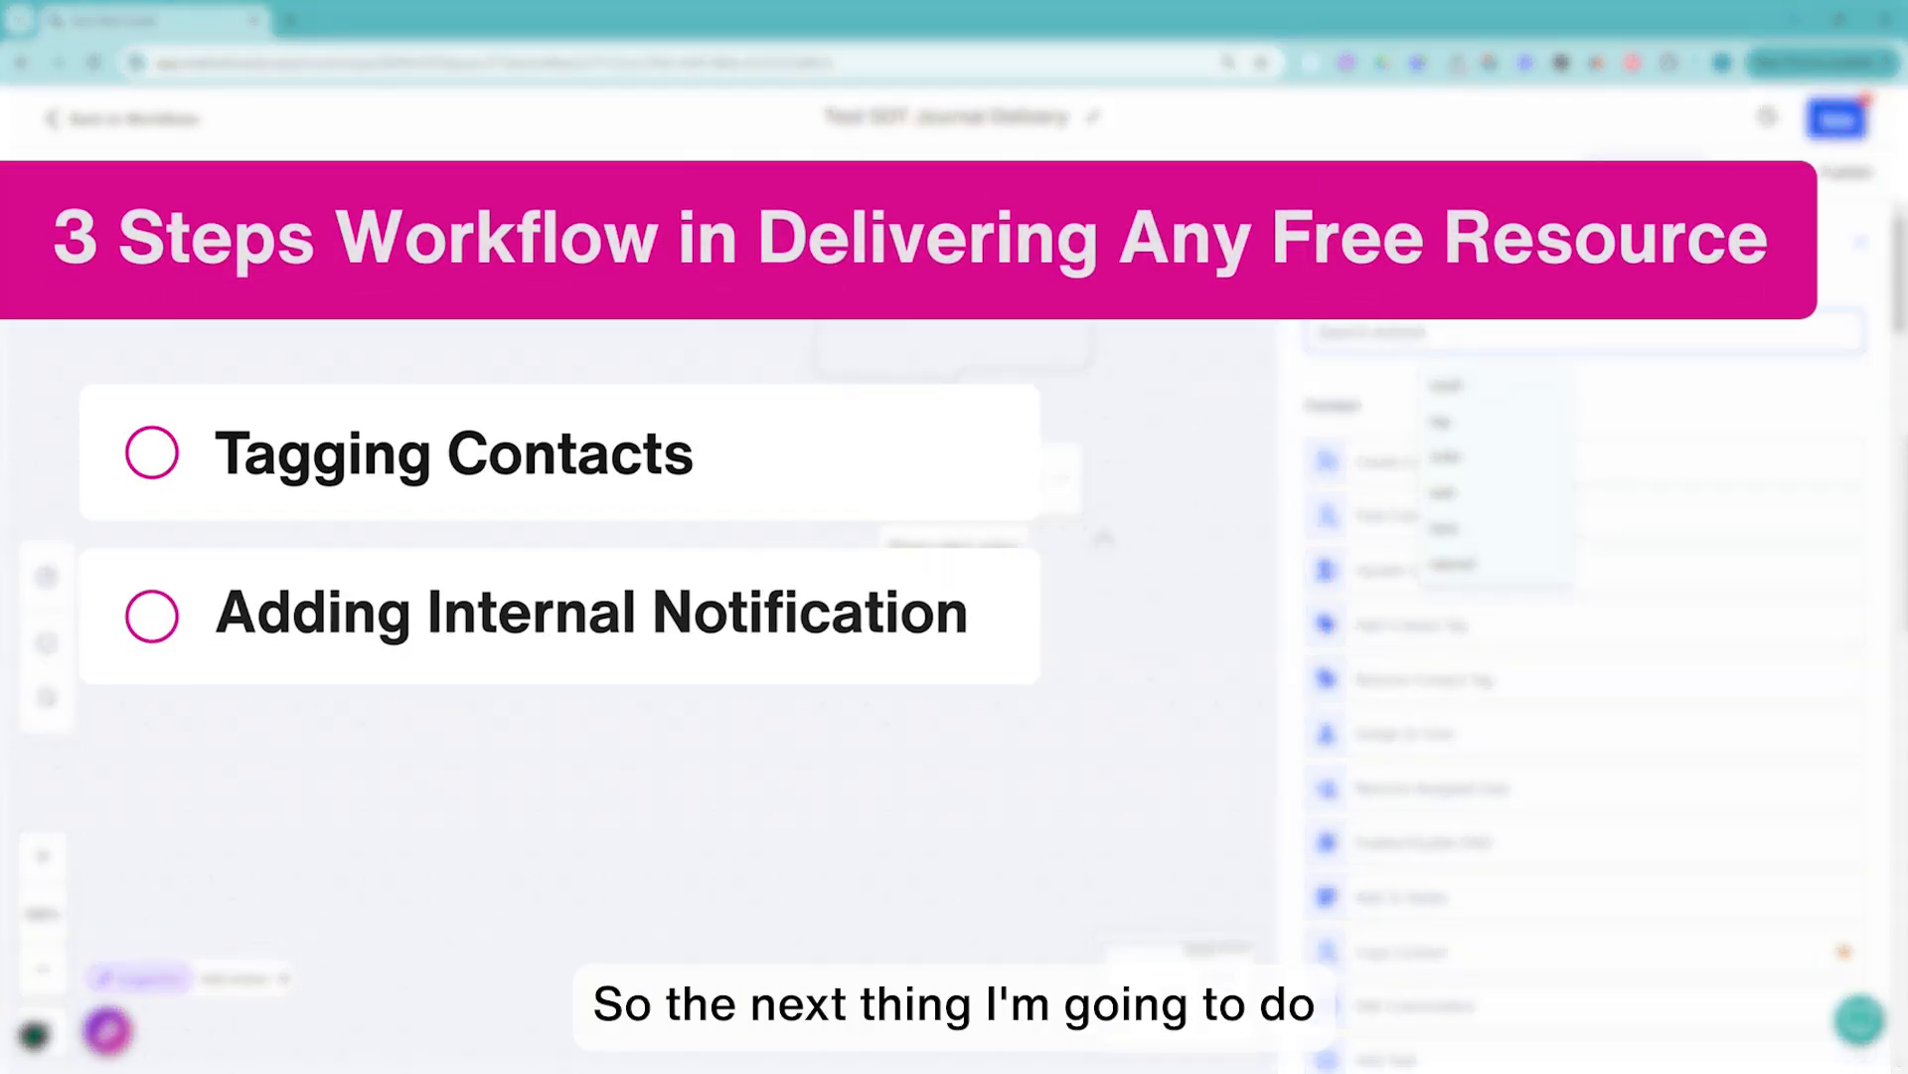
text(internal)
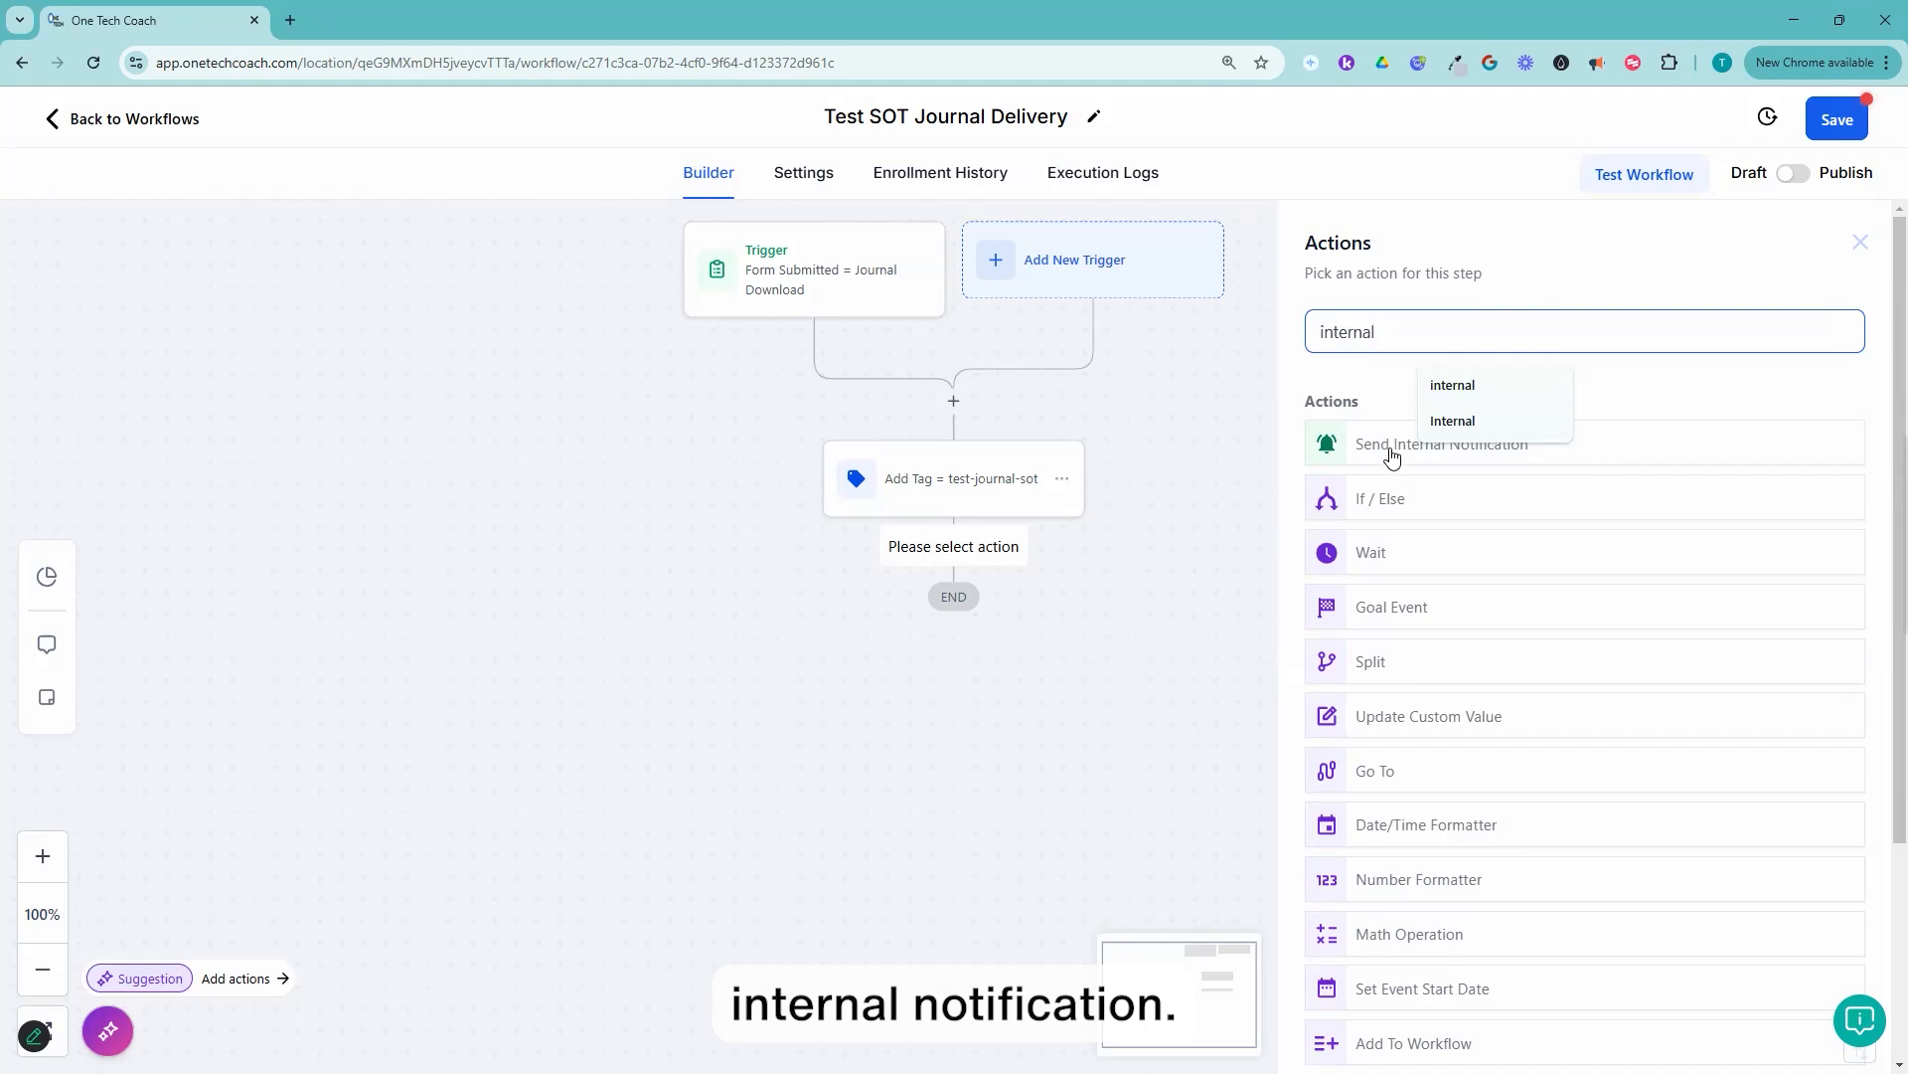
click(1389, 454)
click(1412, 482)
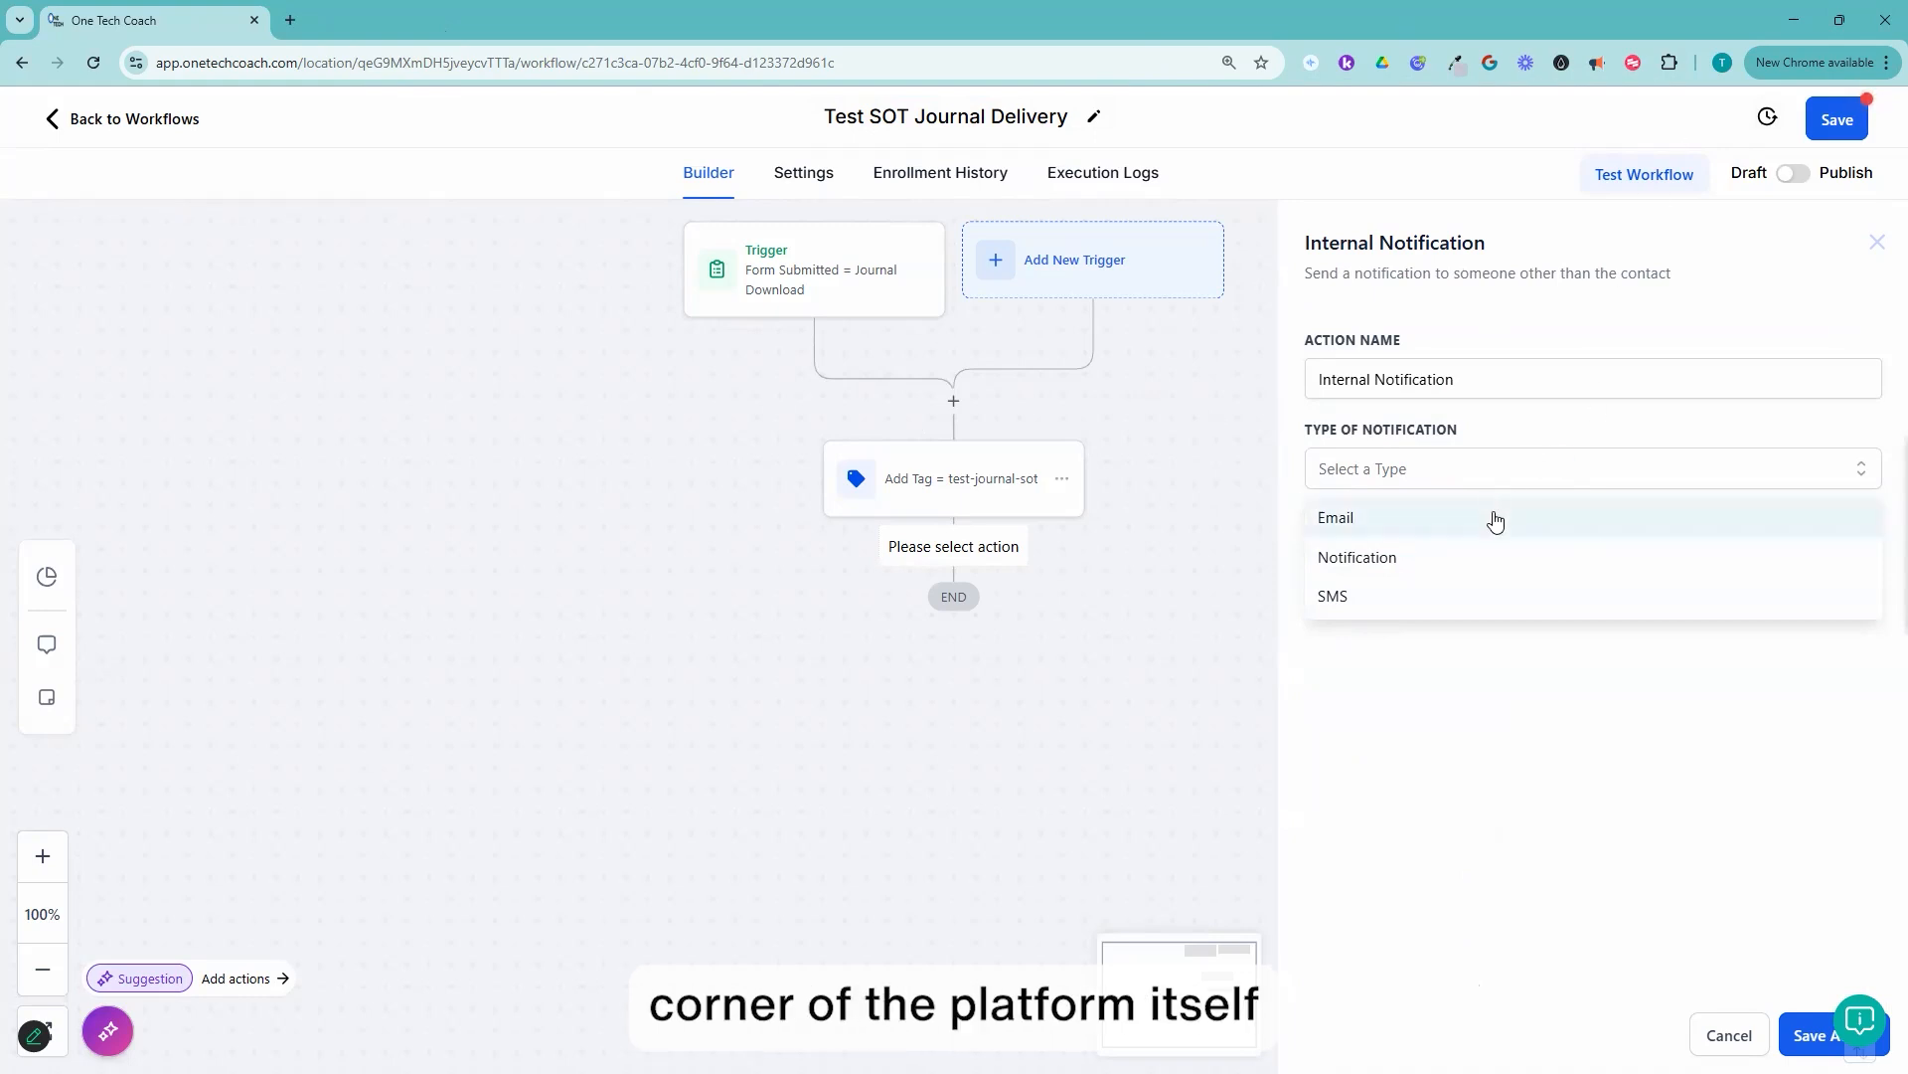
click(1376, 528)
Step: Set the notification's From Name to "OneTech Notifications"
click(1381, 588)
text(OneTECH)
key(BackSpace)
key(BackSpace)
key(BackSpace)
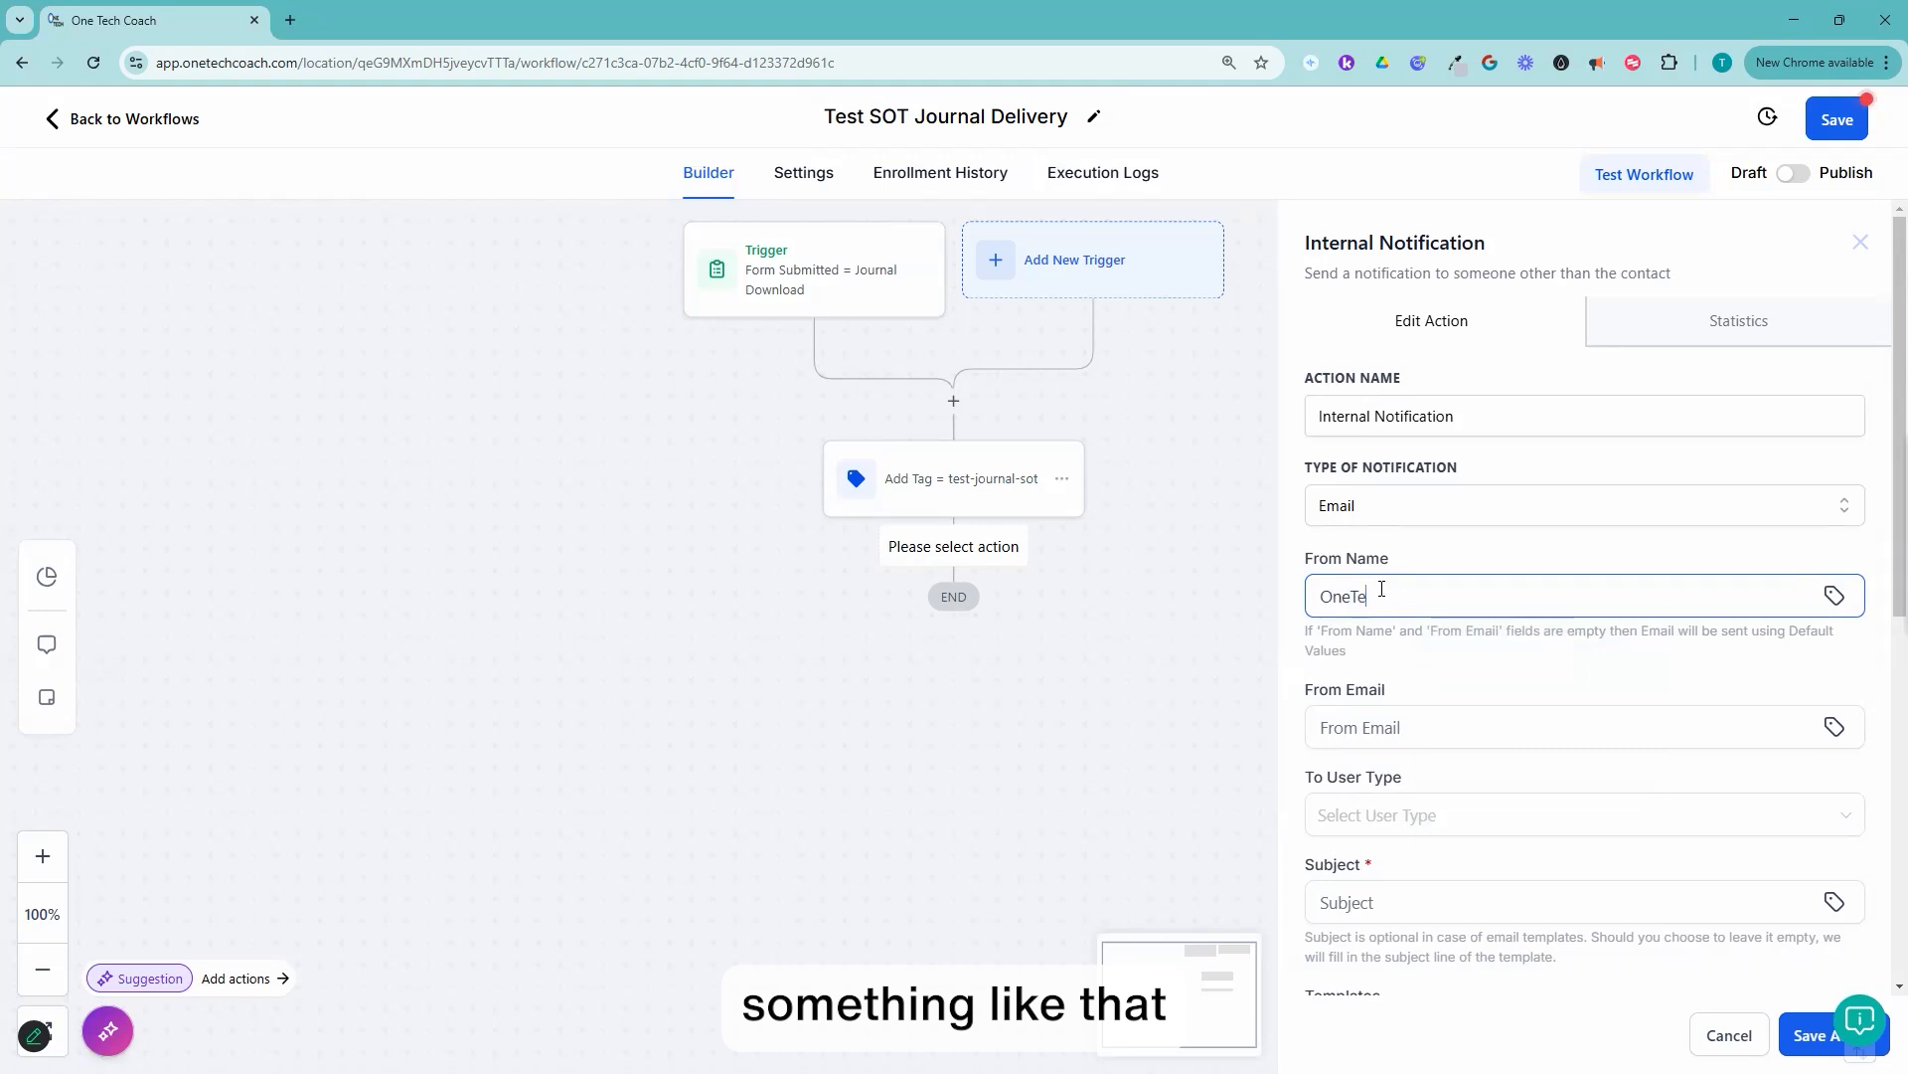
text(ech Notificati)
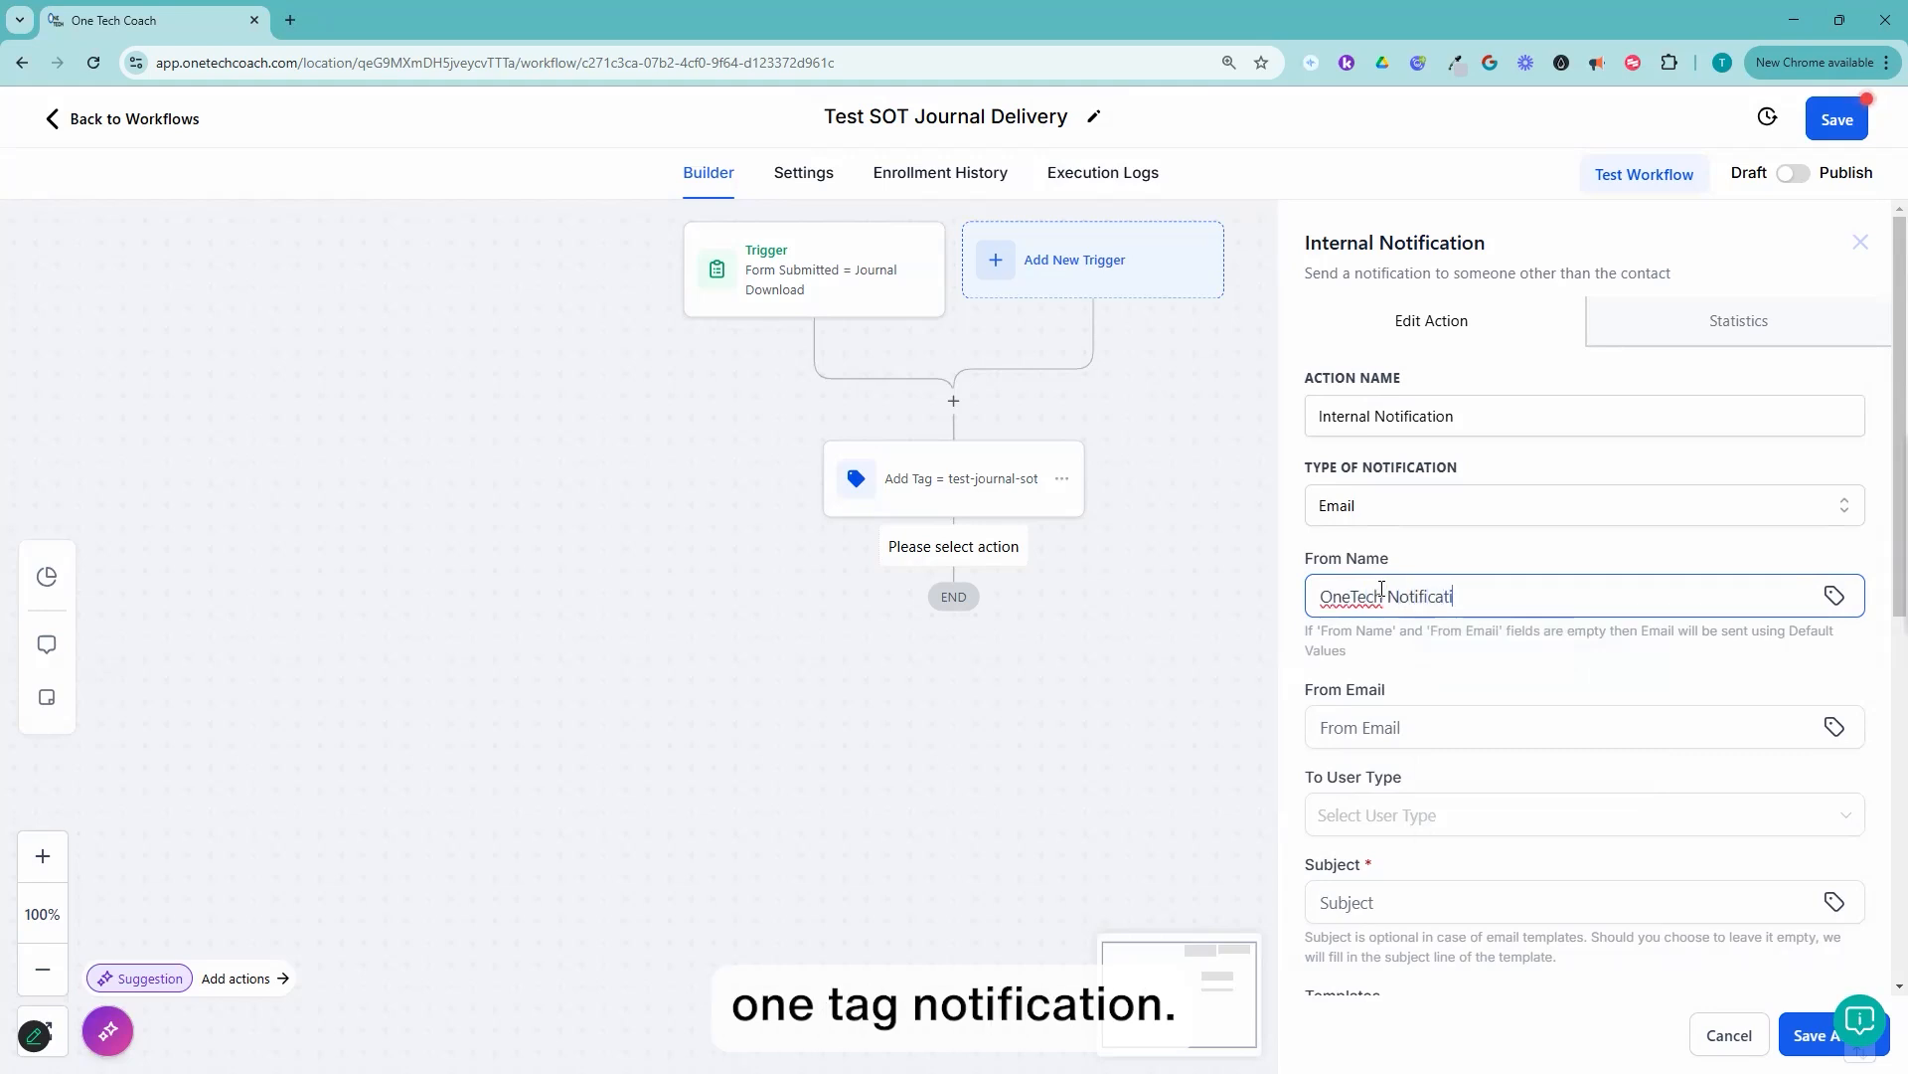
text(ons)
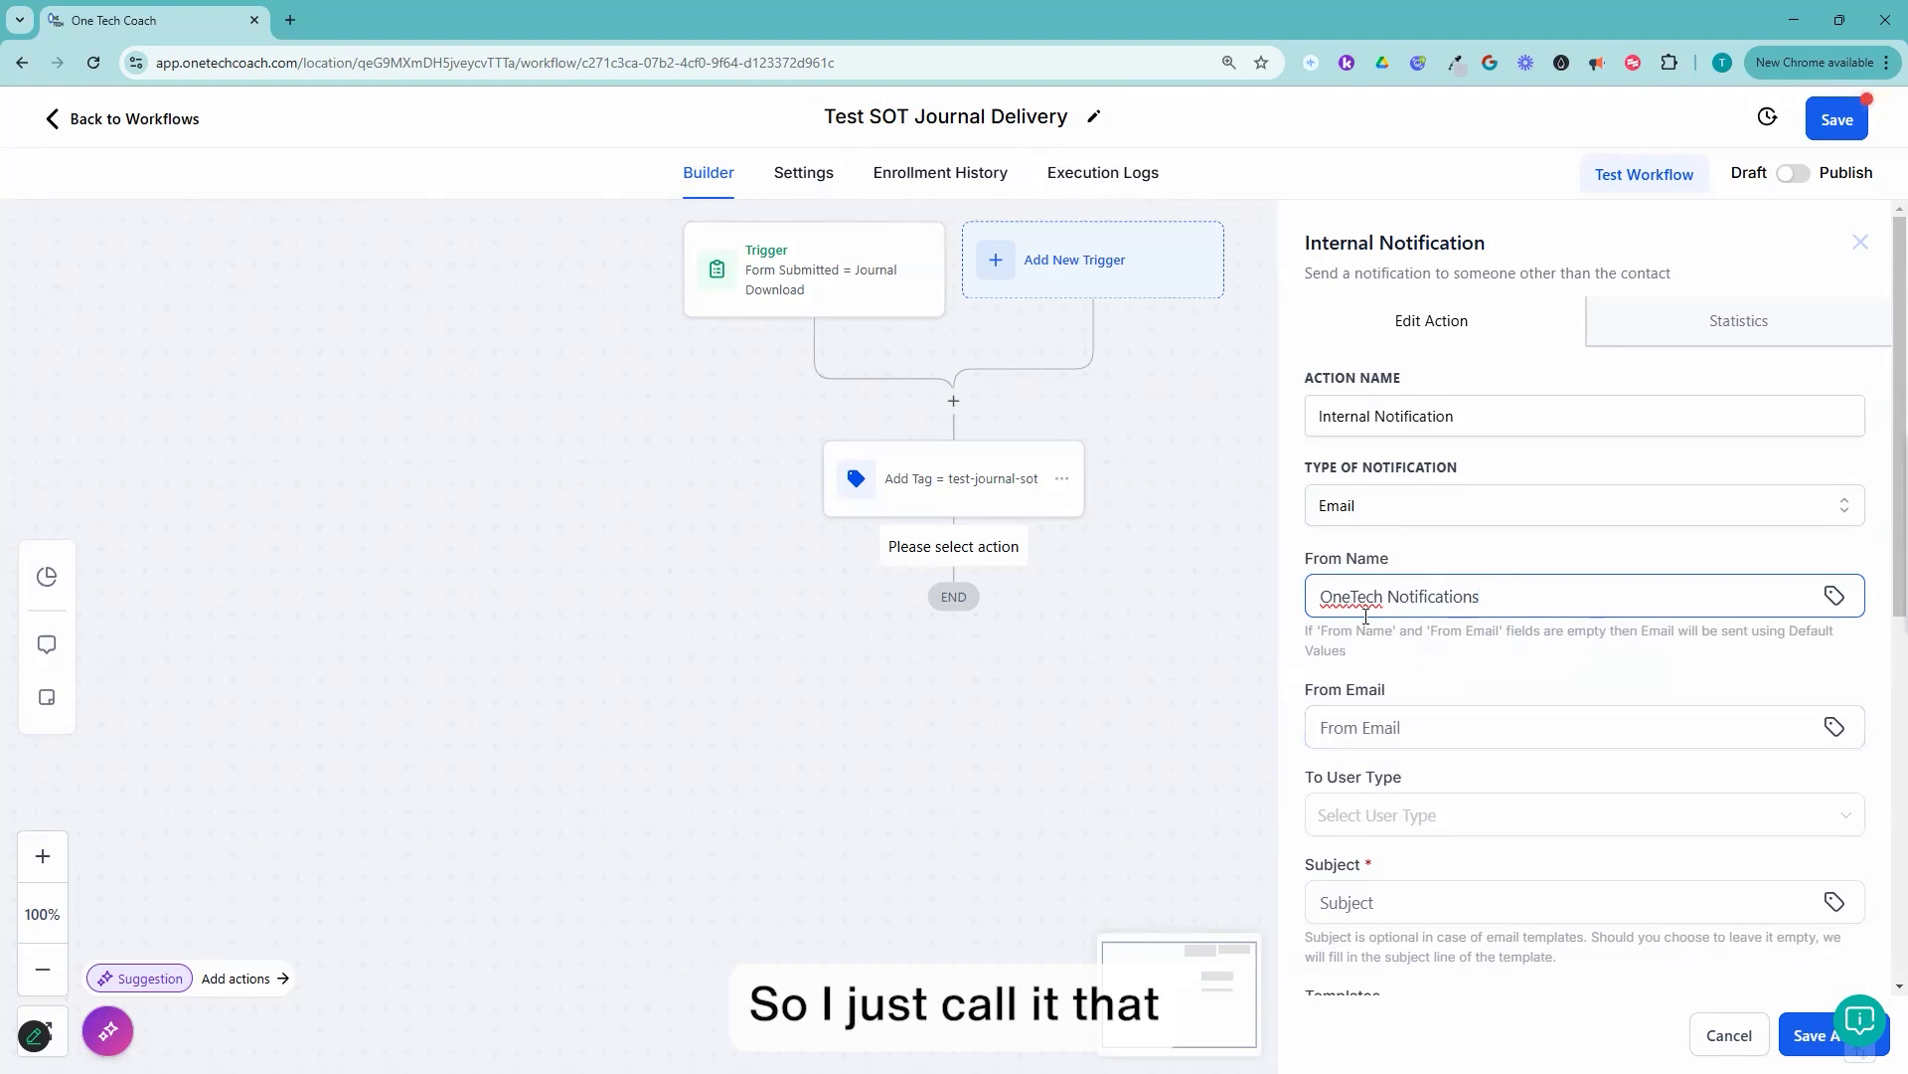
Step: Fill in the notification's From Email with the sender's e-mail address
click(1389, 730)
text(timm)
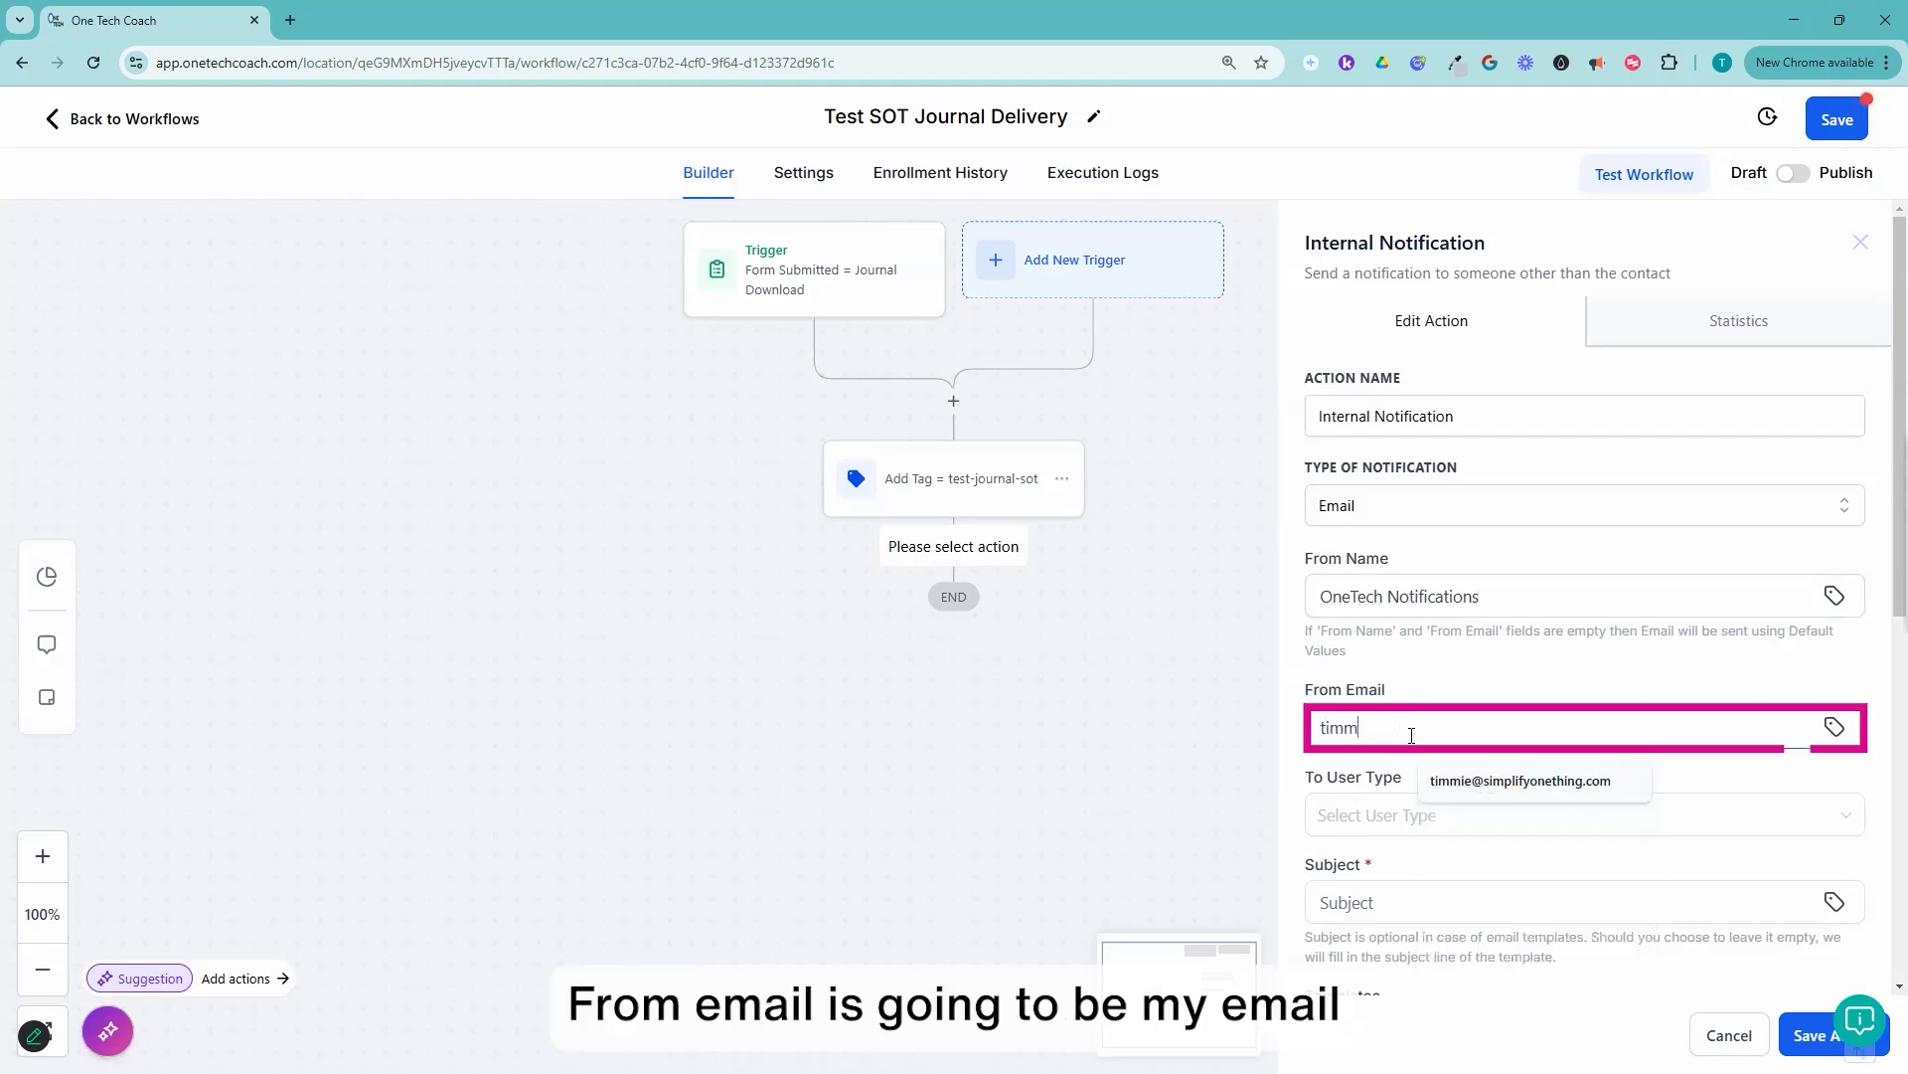
click(1585, 786)
Step: Address the notification to Particular User and select the account owner and one team member as recipients
click(1375, 819)
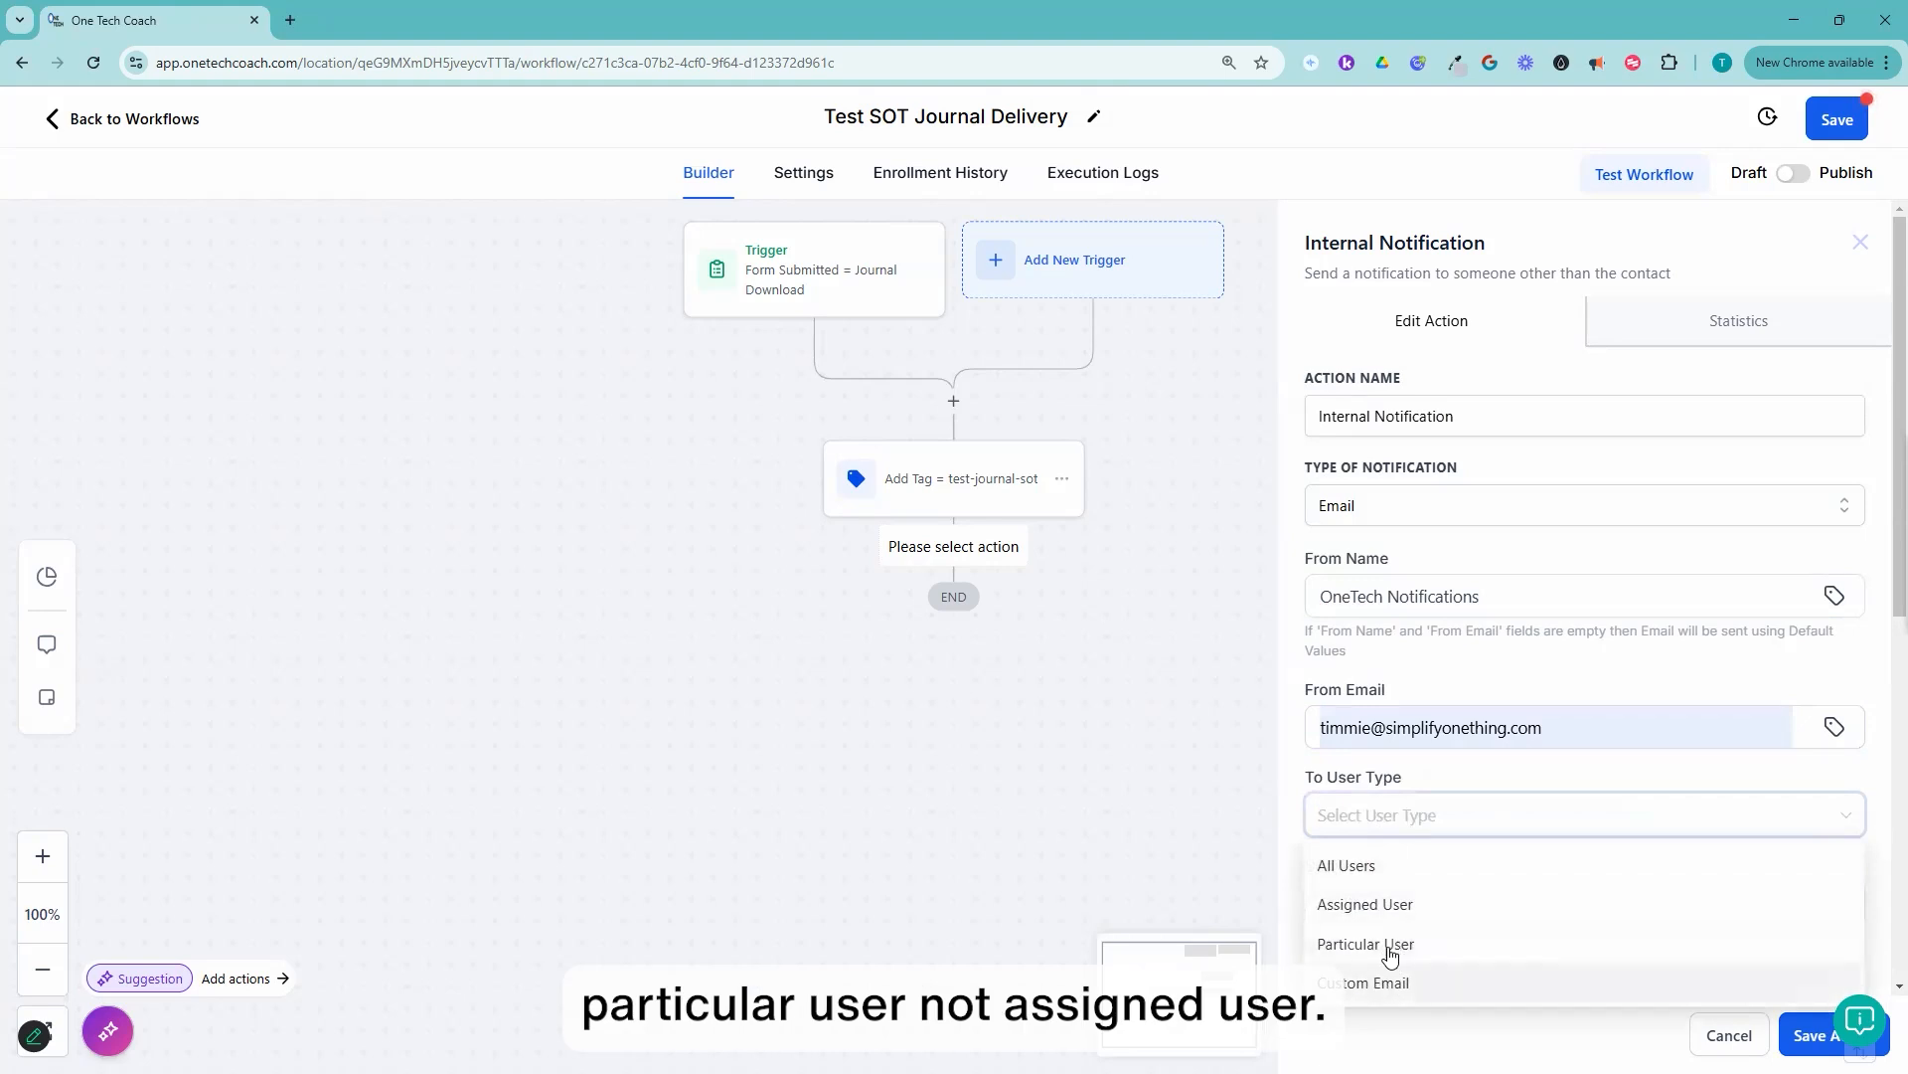
click(1416, 946)
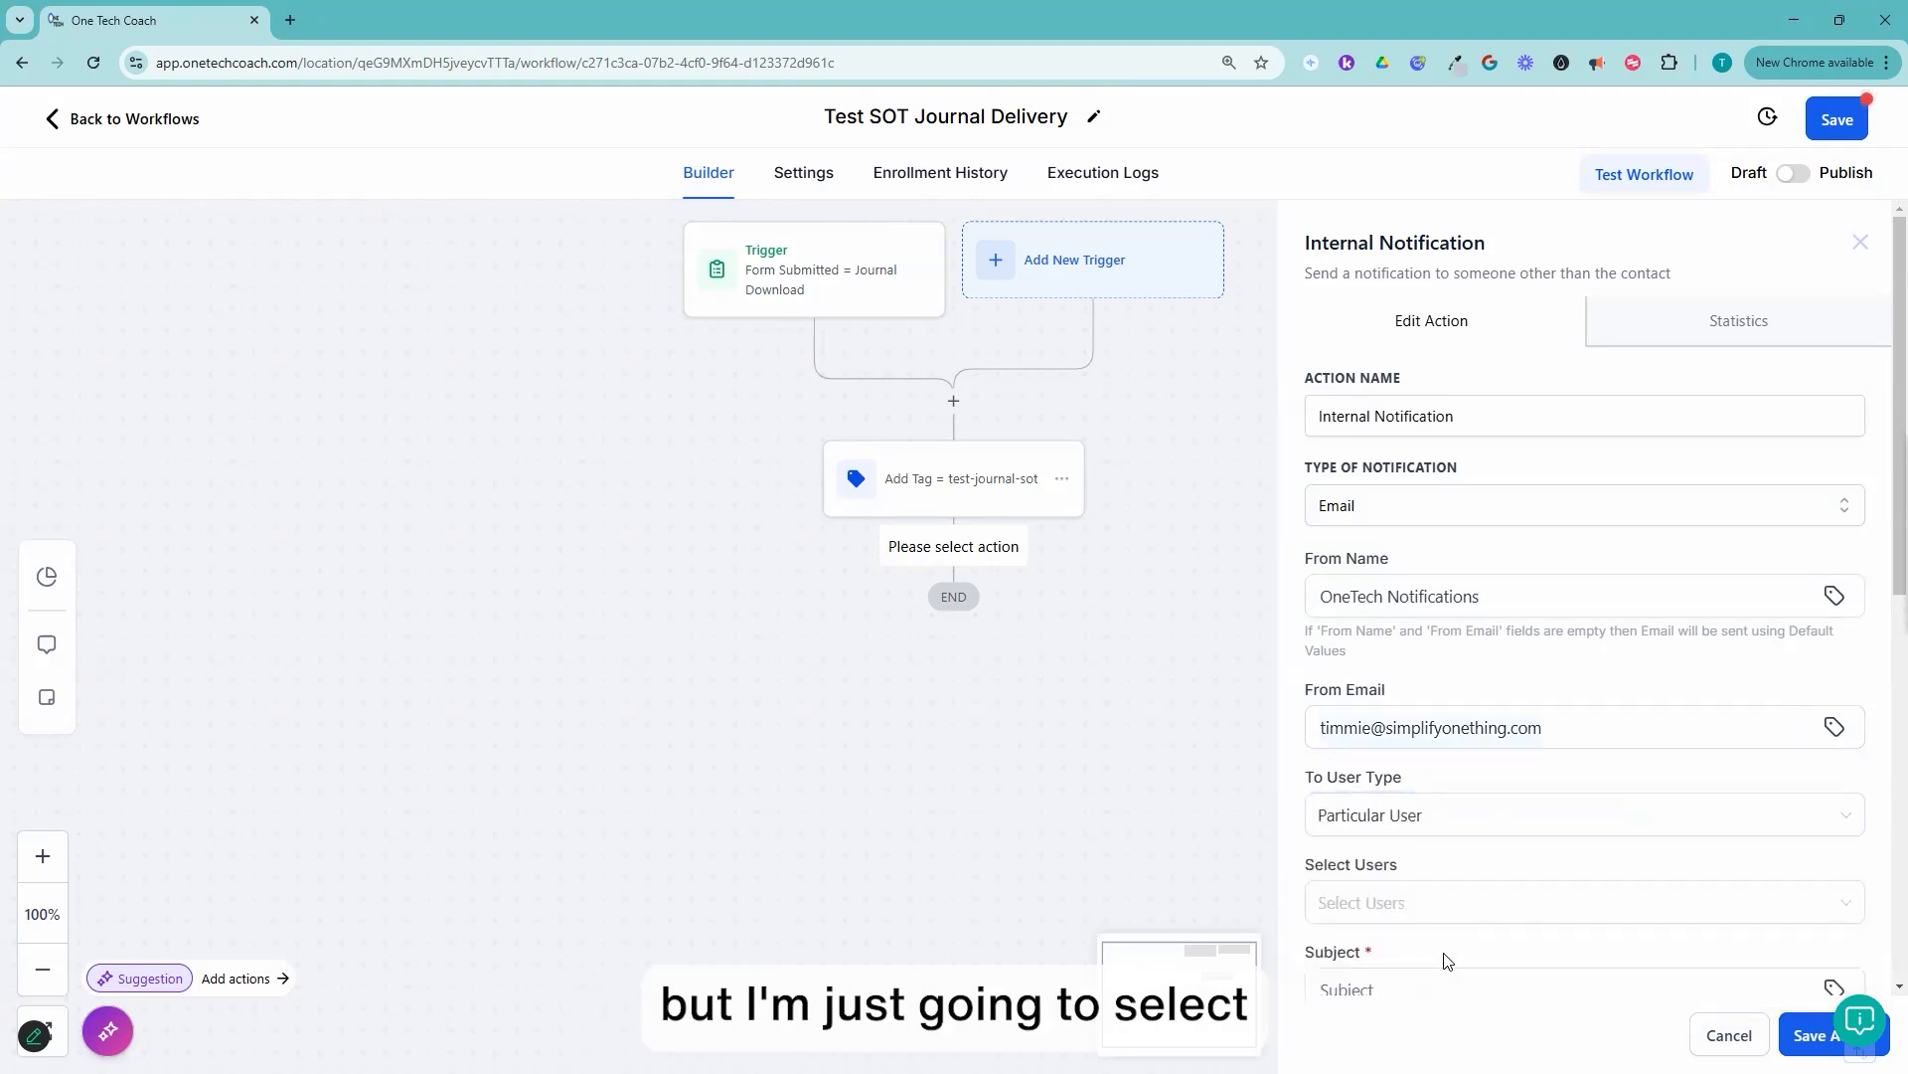
scroll(1405, 708, down, 3)
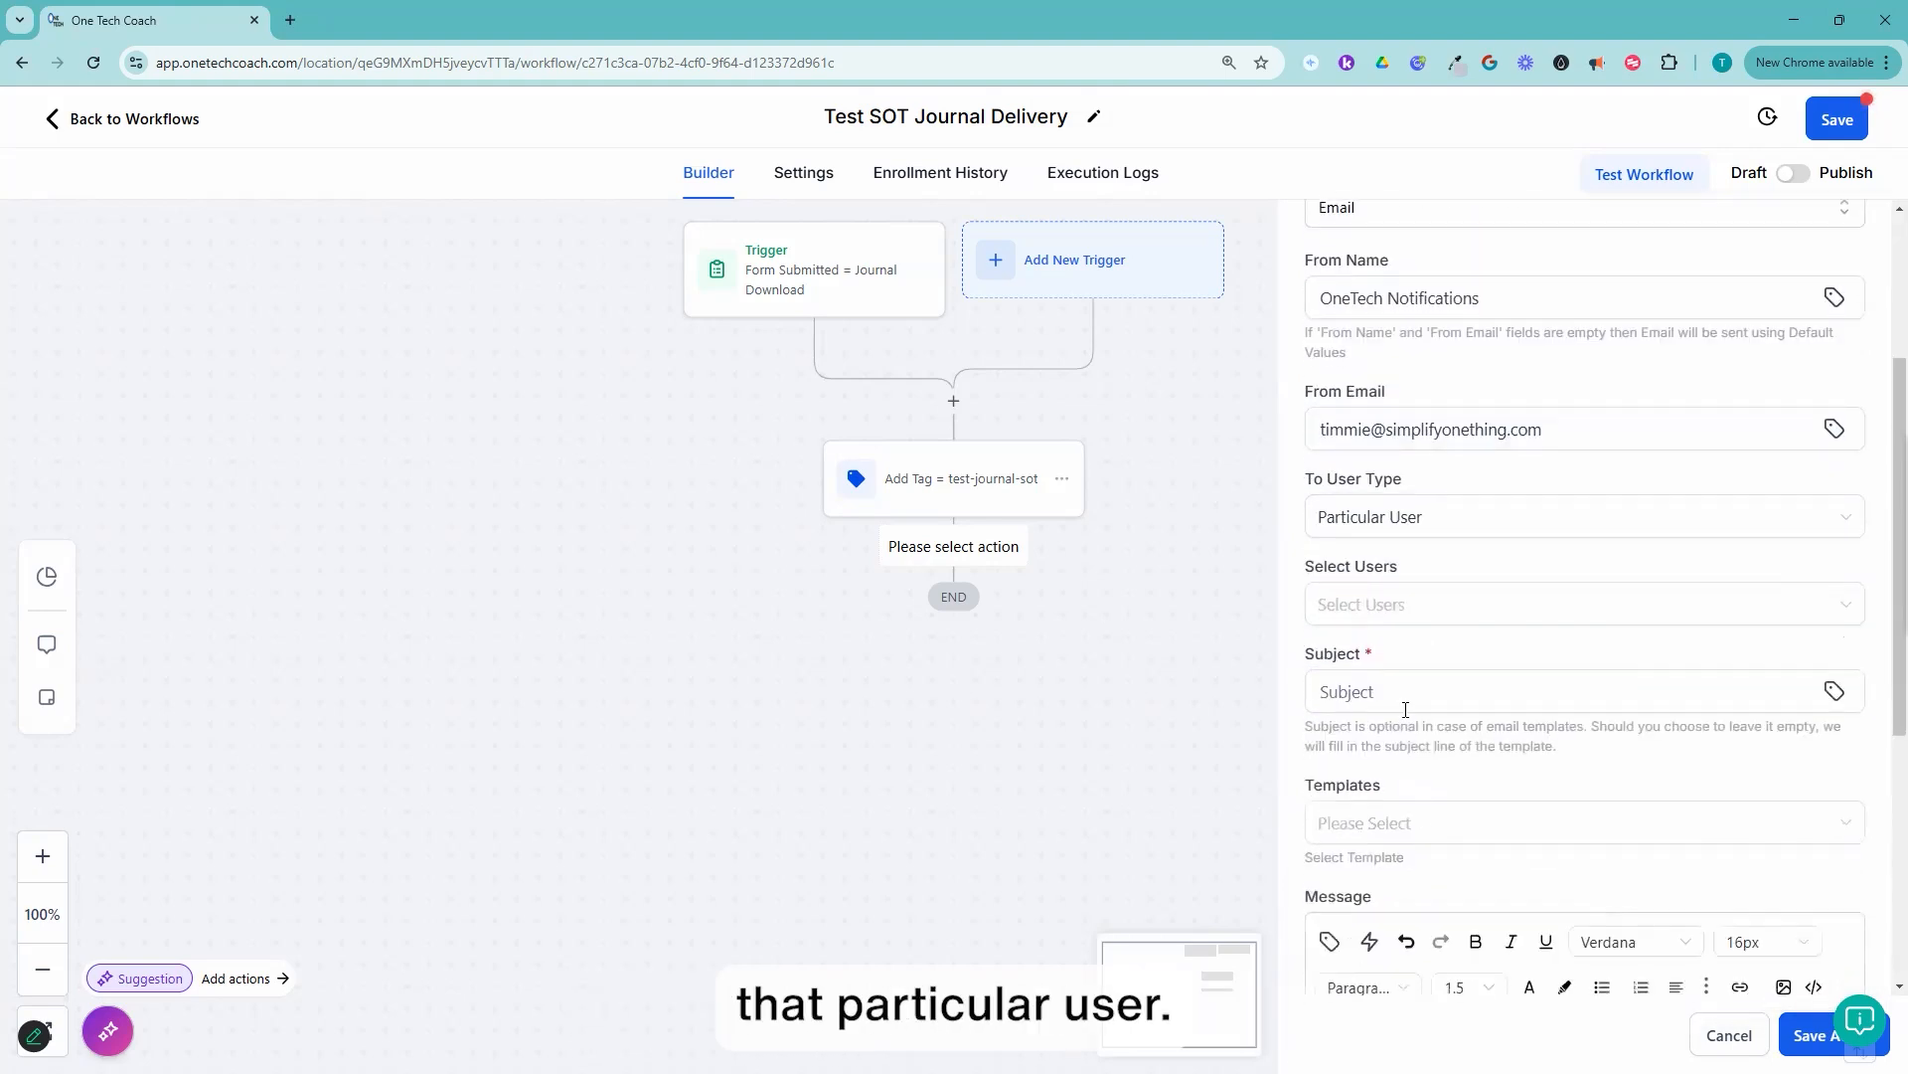
click(1388, 614)
click(1362, 890)
click(1376, 853)
click(1542, 570)
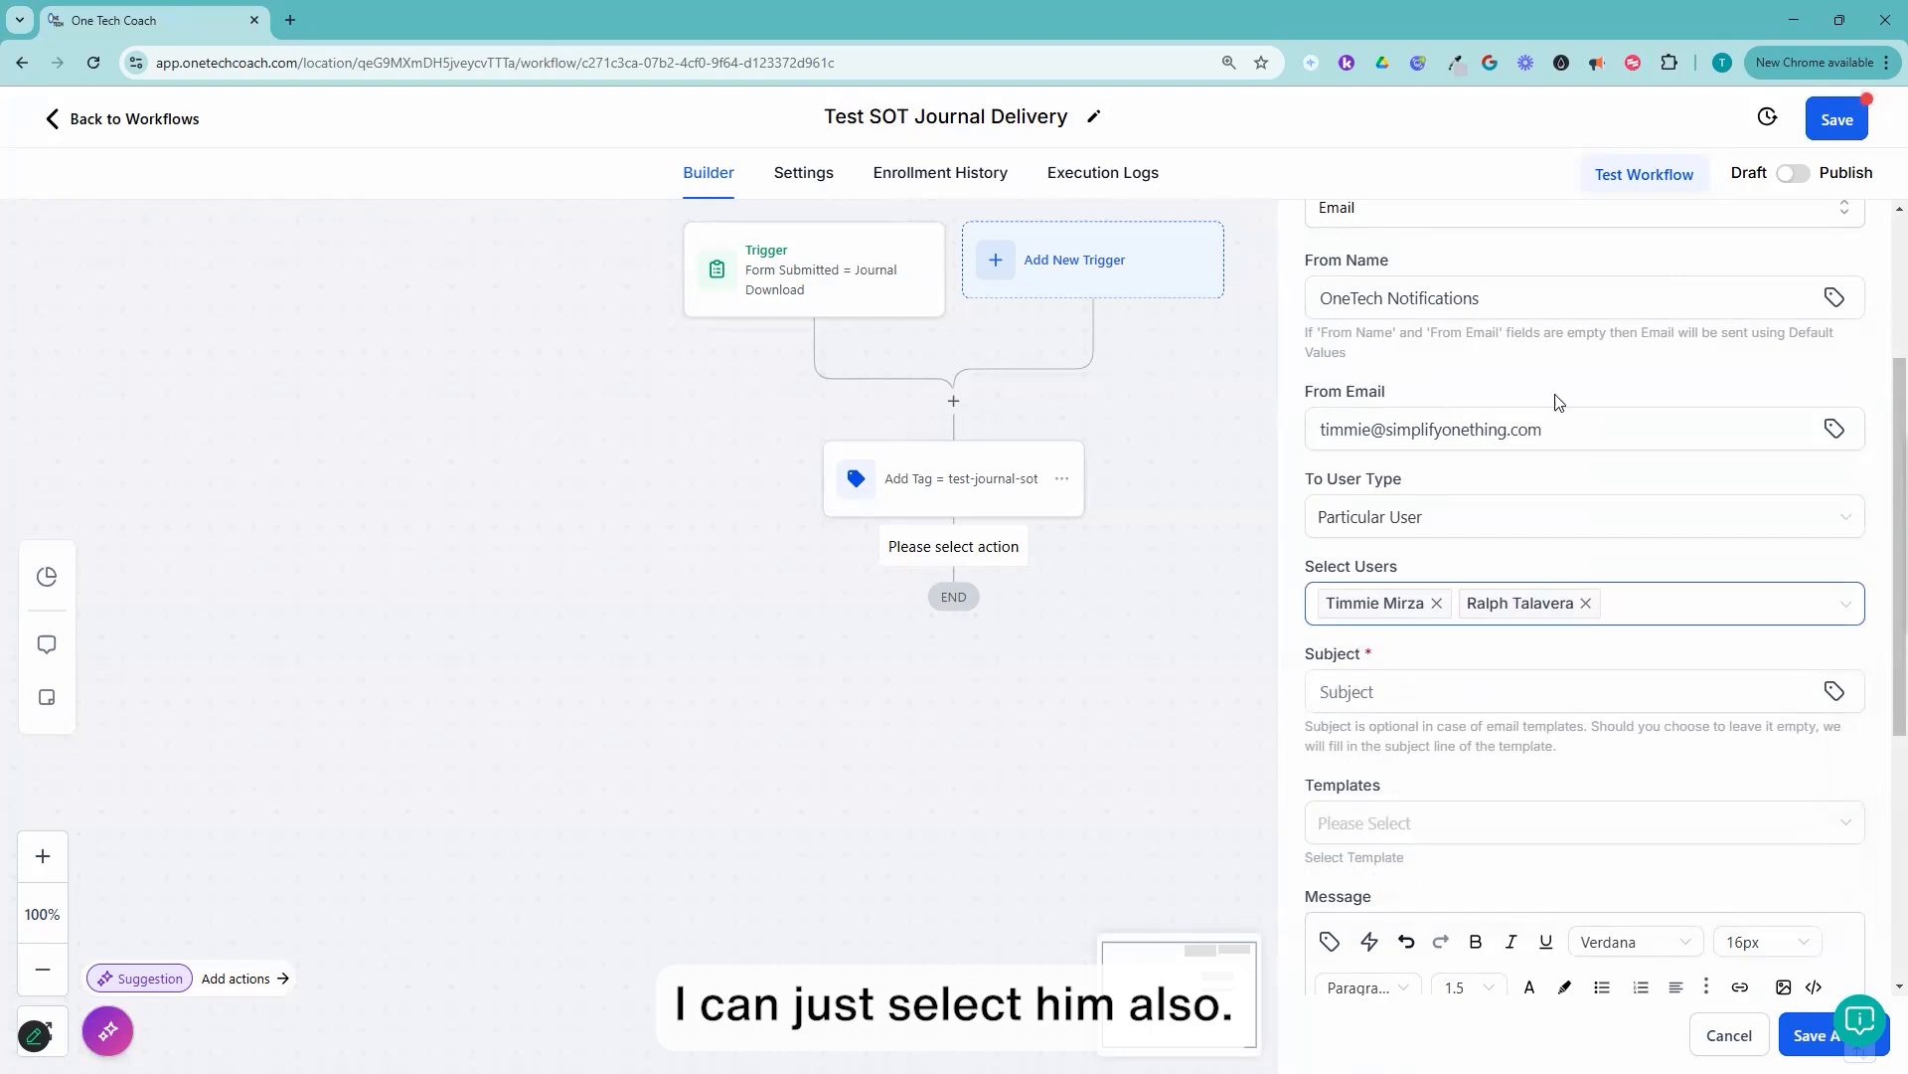
scroll(1555, 467, up, 1)
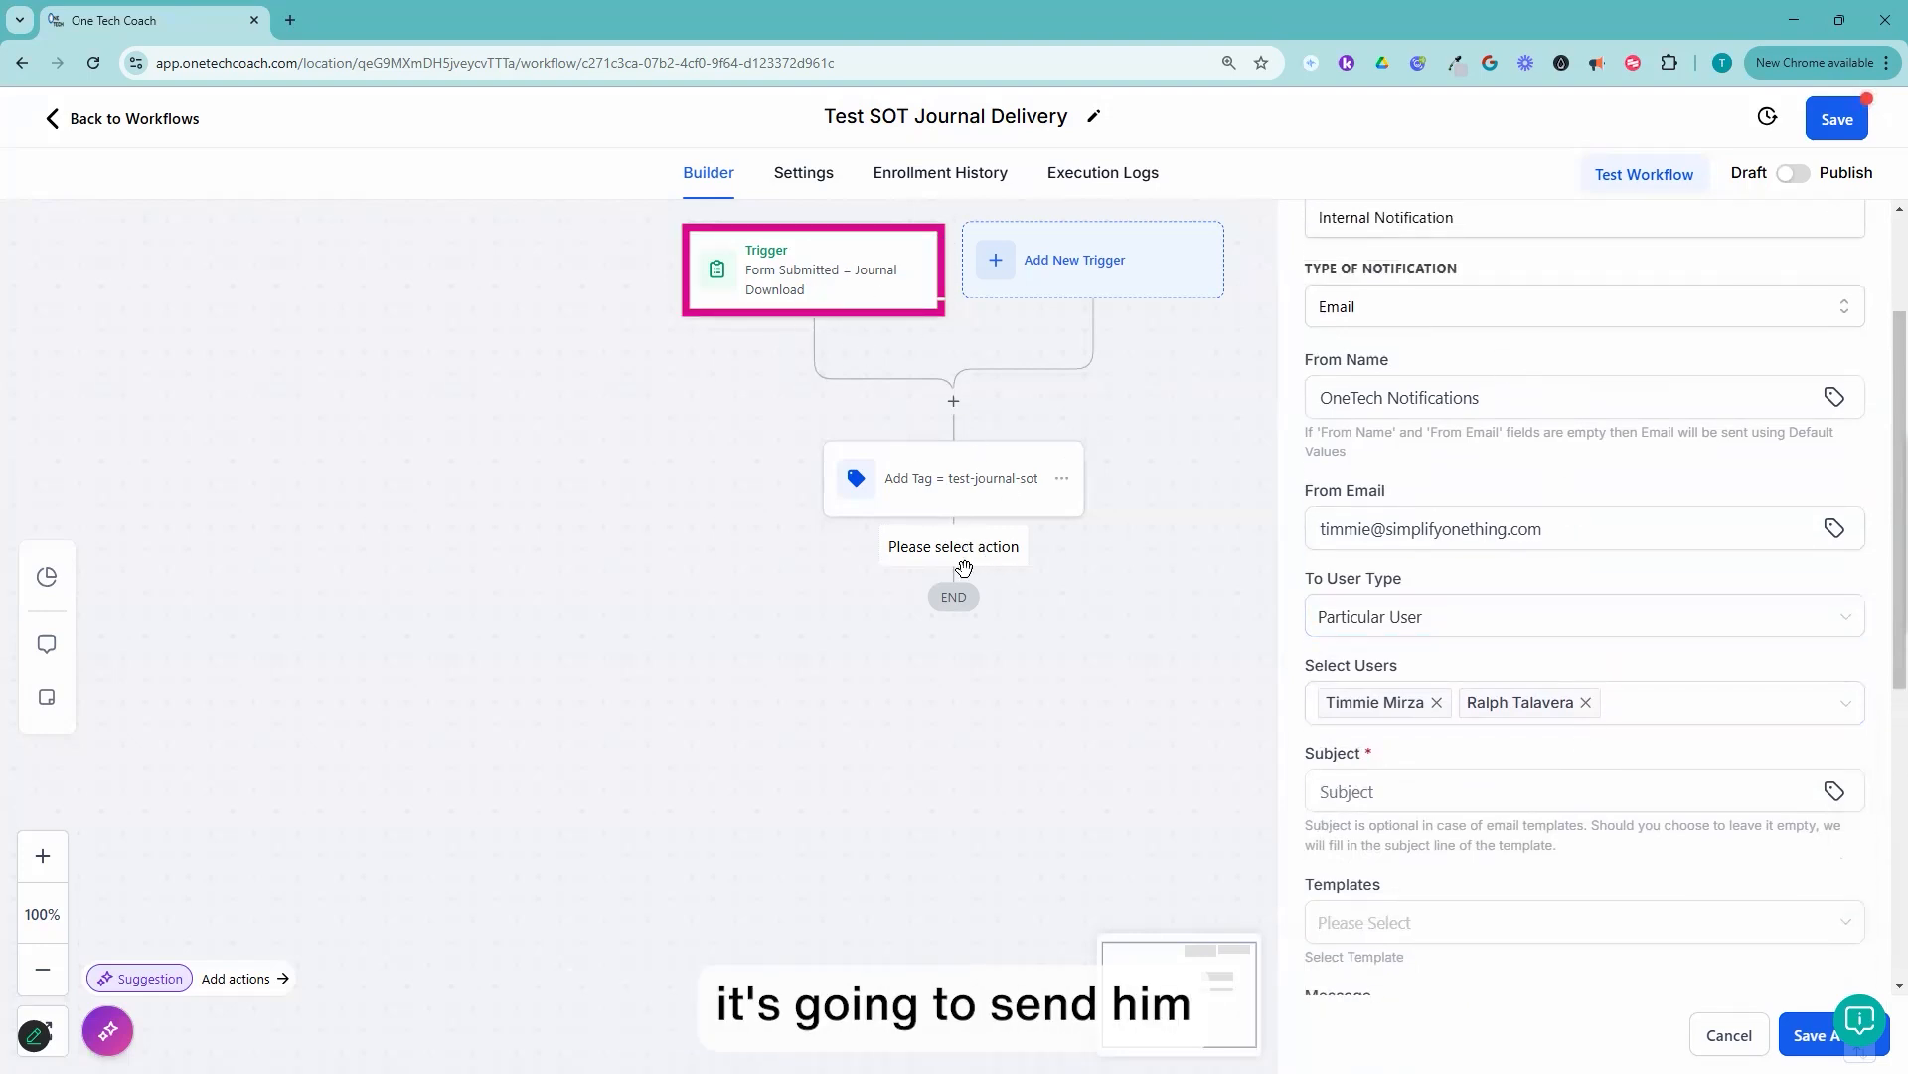
Step: Insert the contact's Full Name merge field in the notification's subject
click(1446, 783)
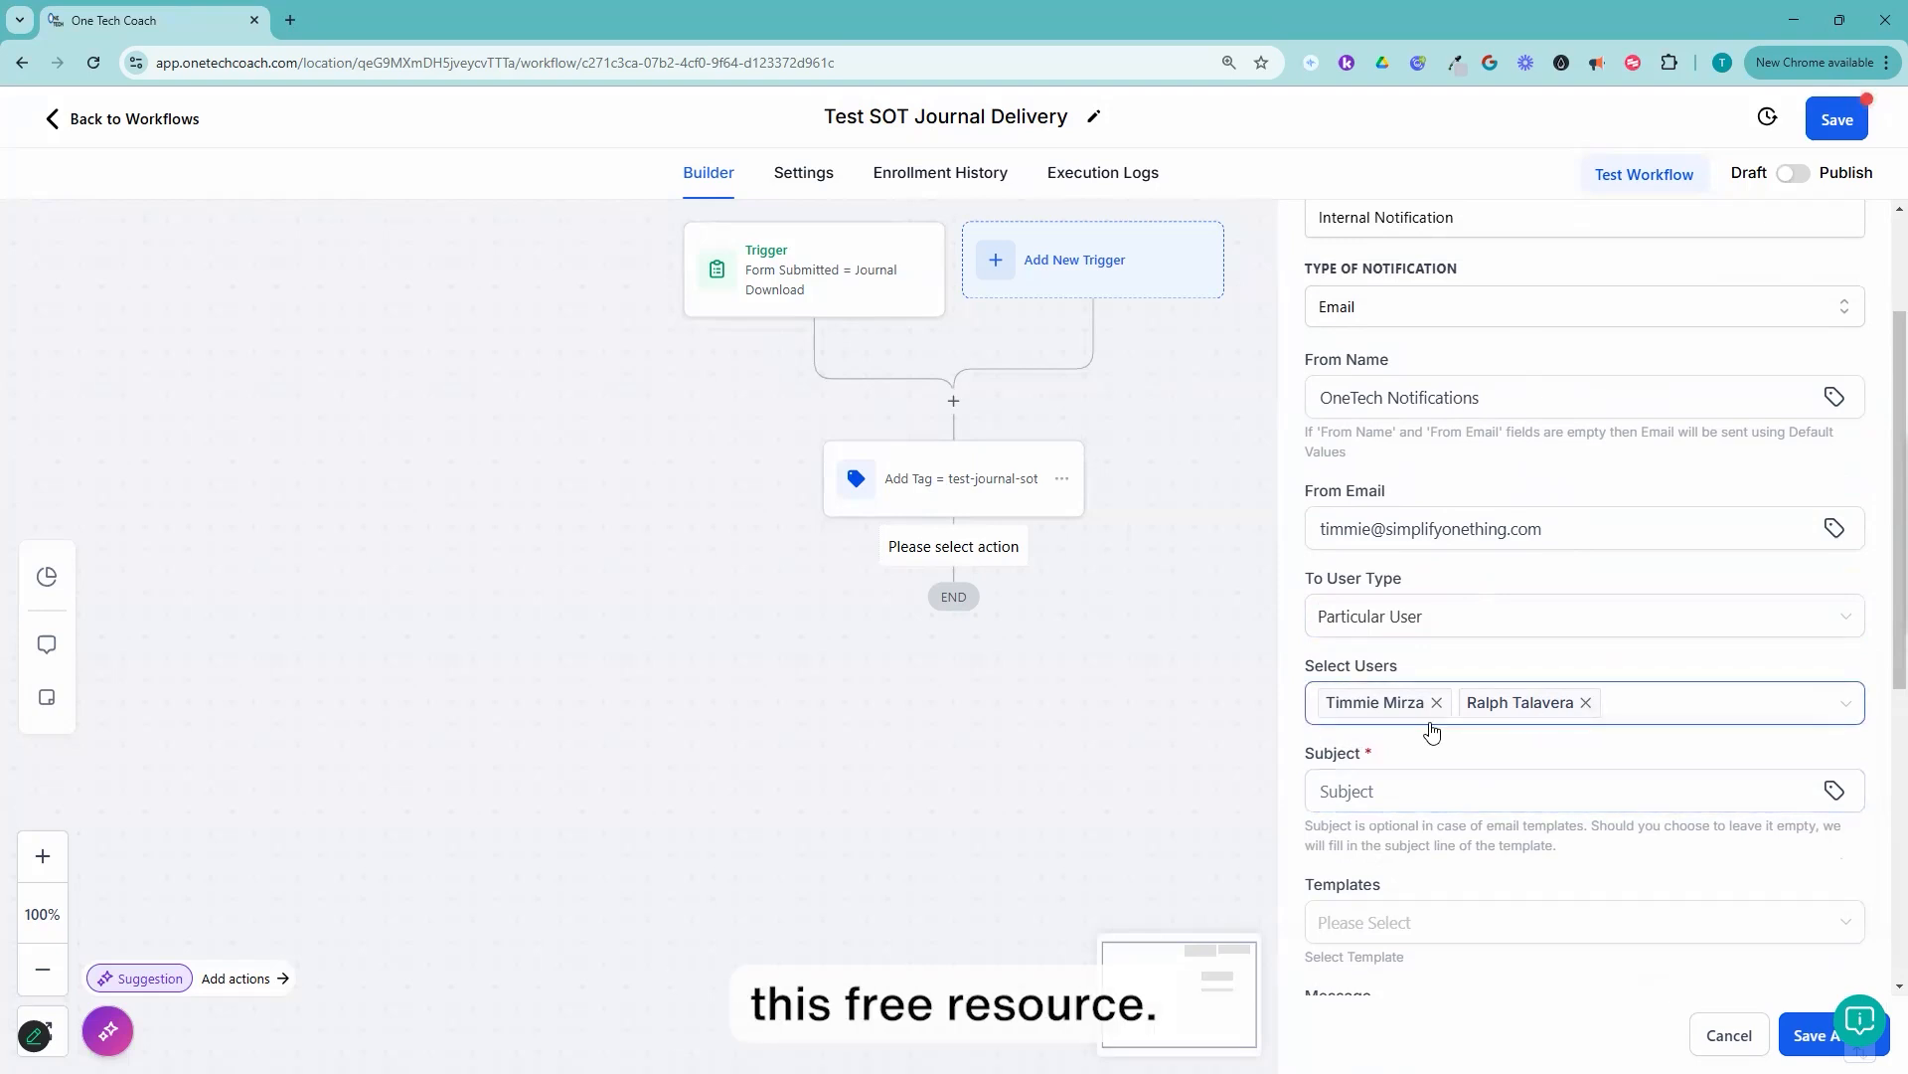
scroll(1402, 774, down, 2)
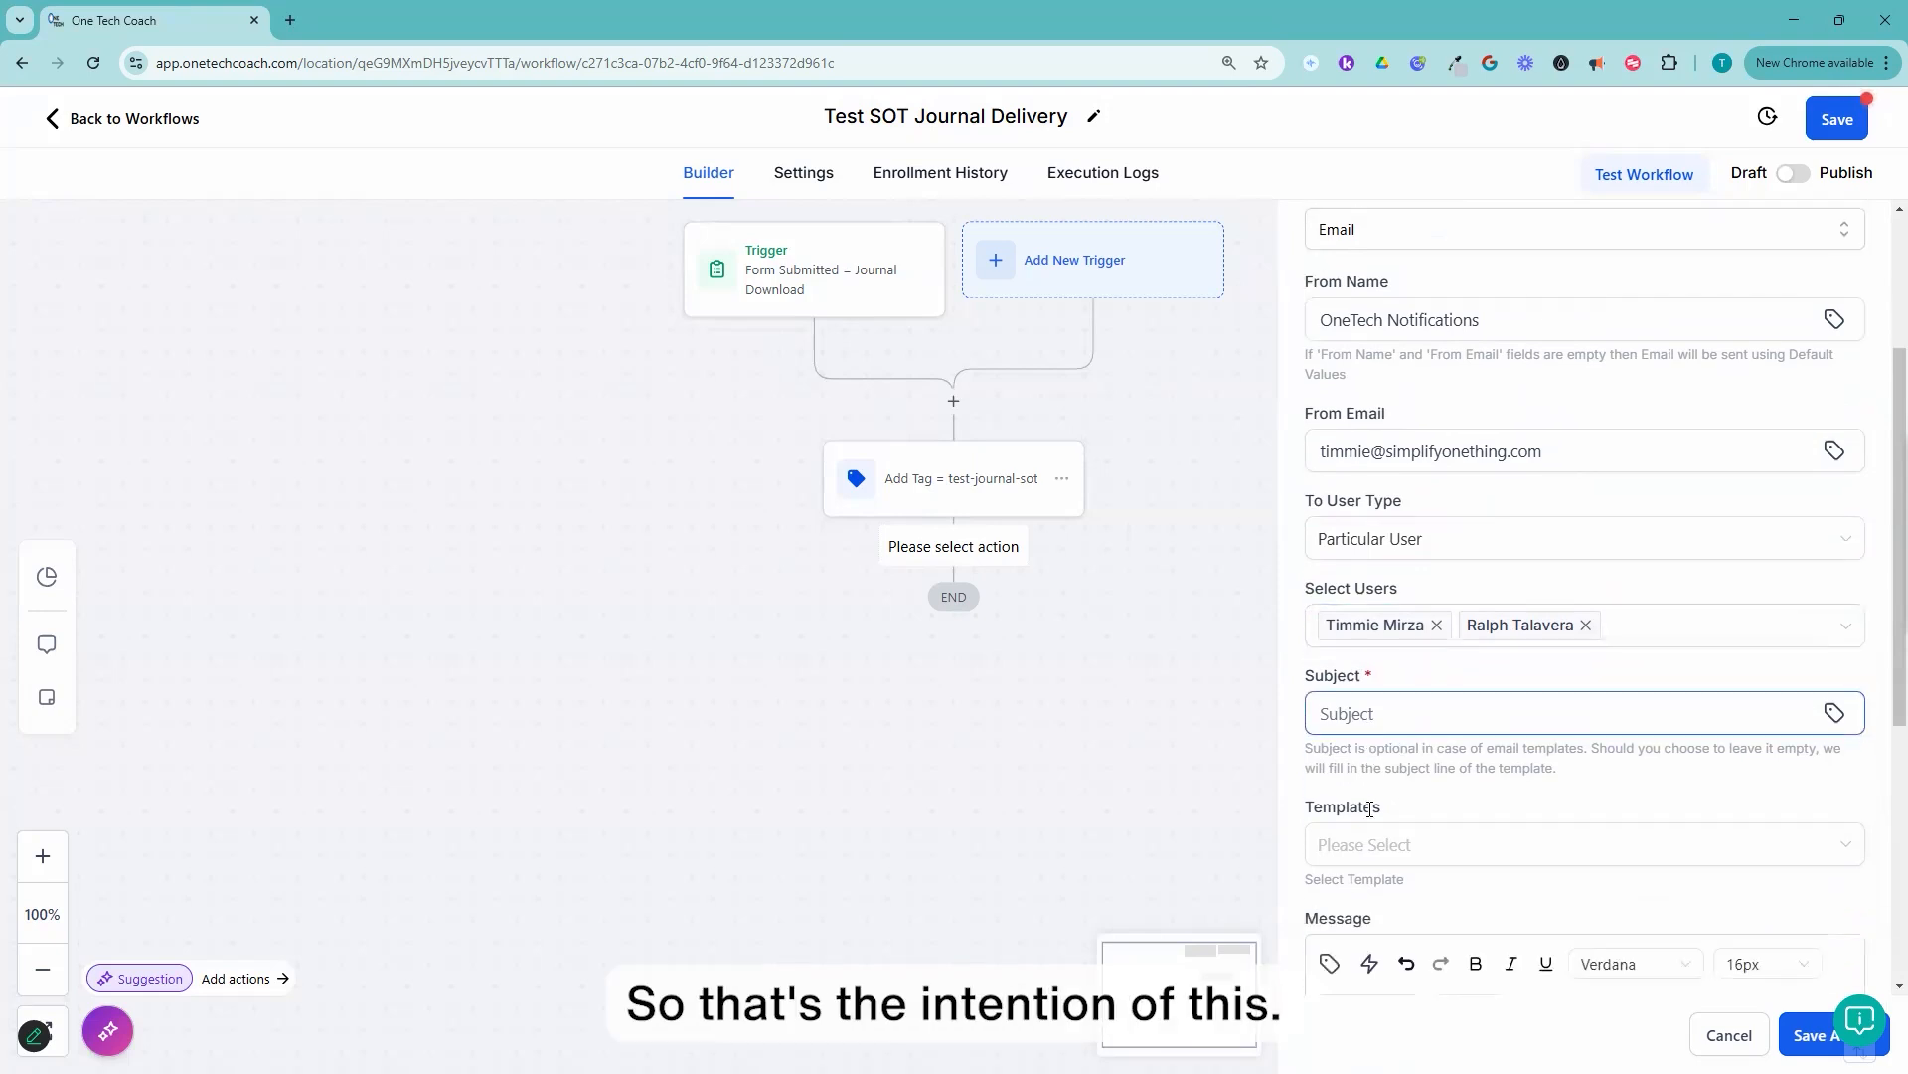
click(1394, 596)
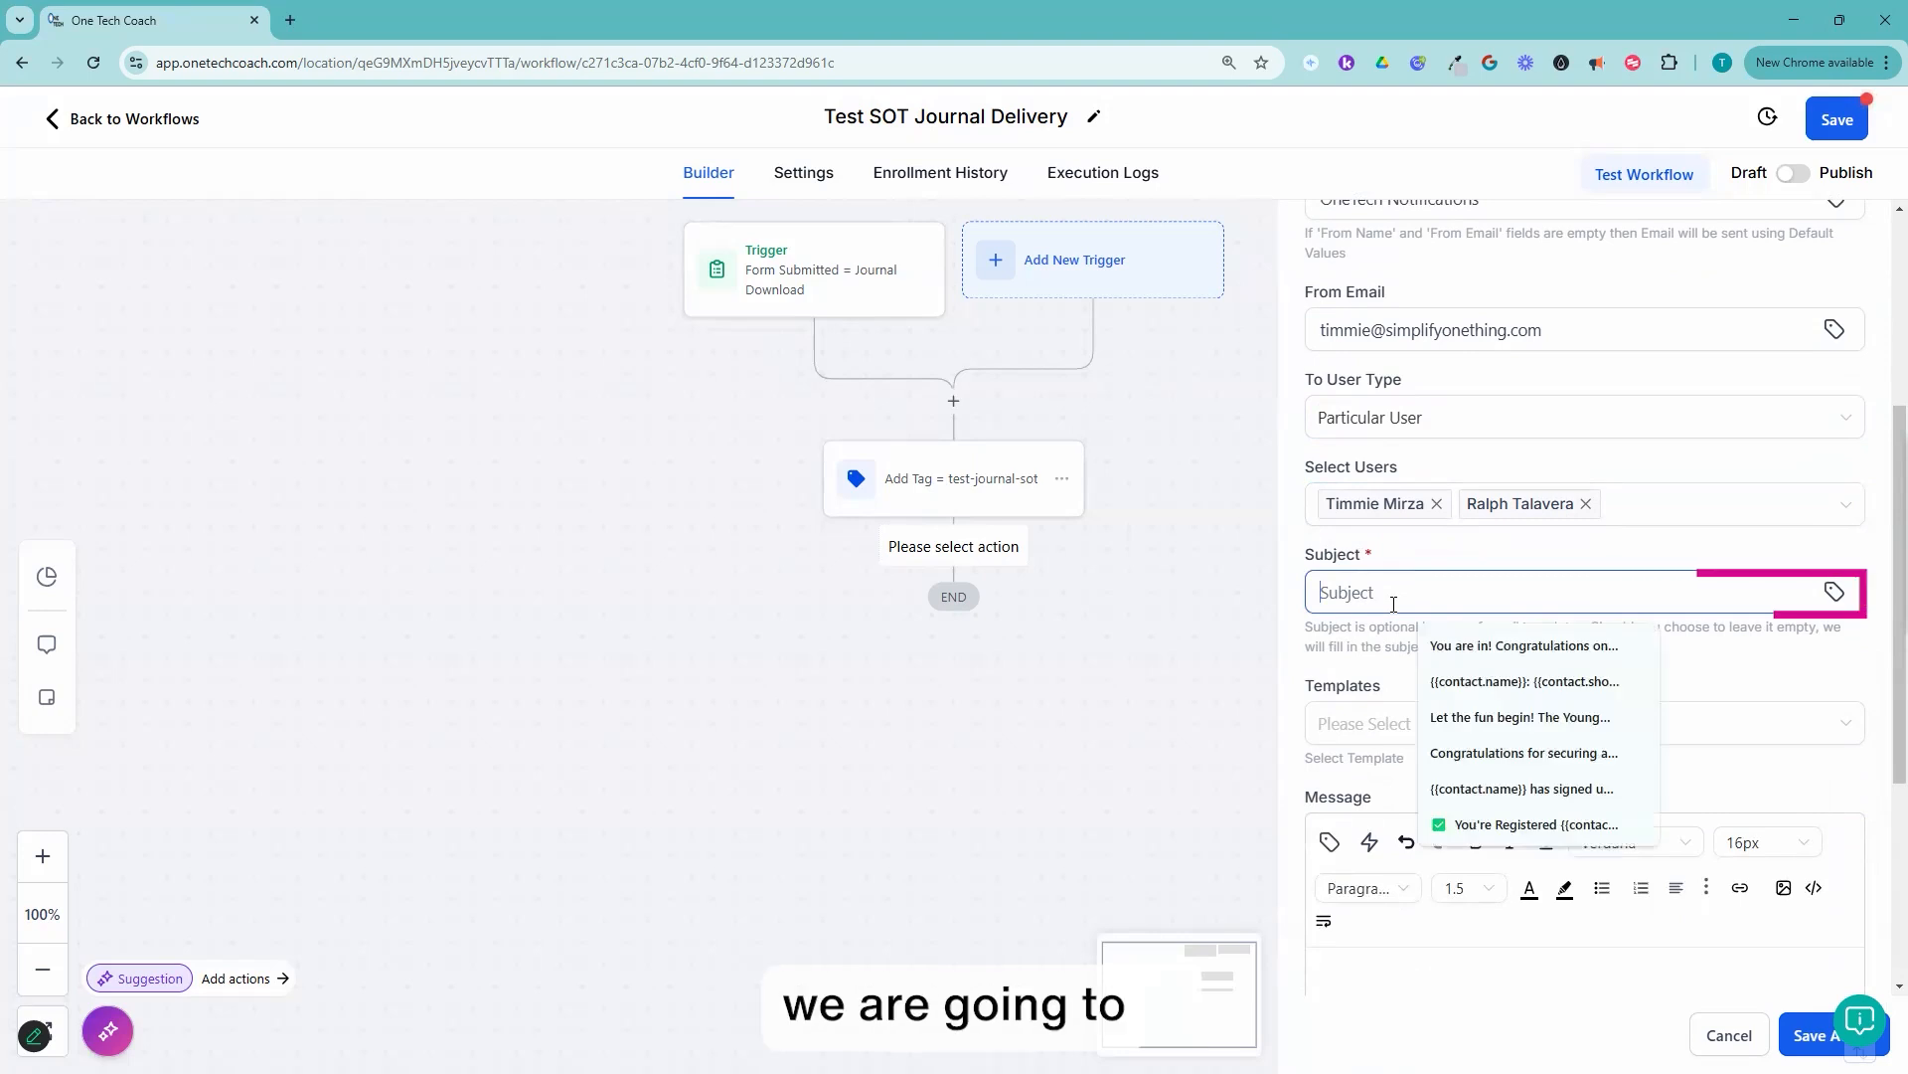
click(1832, 593)
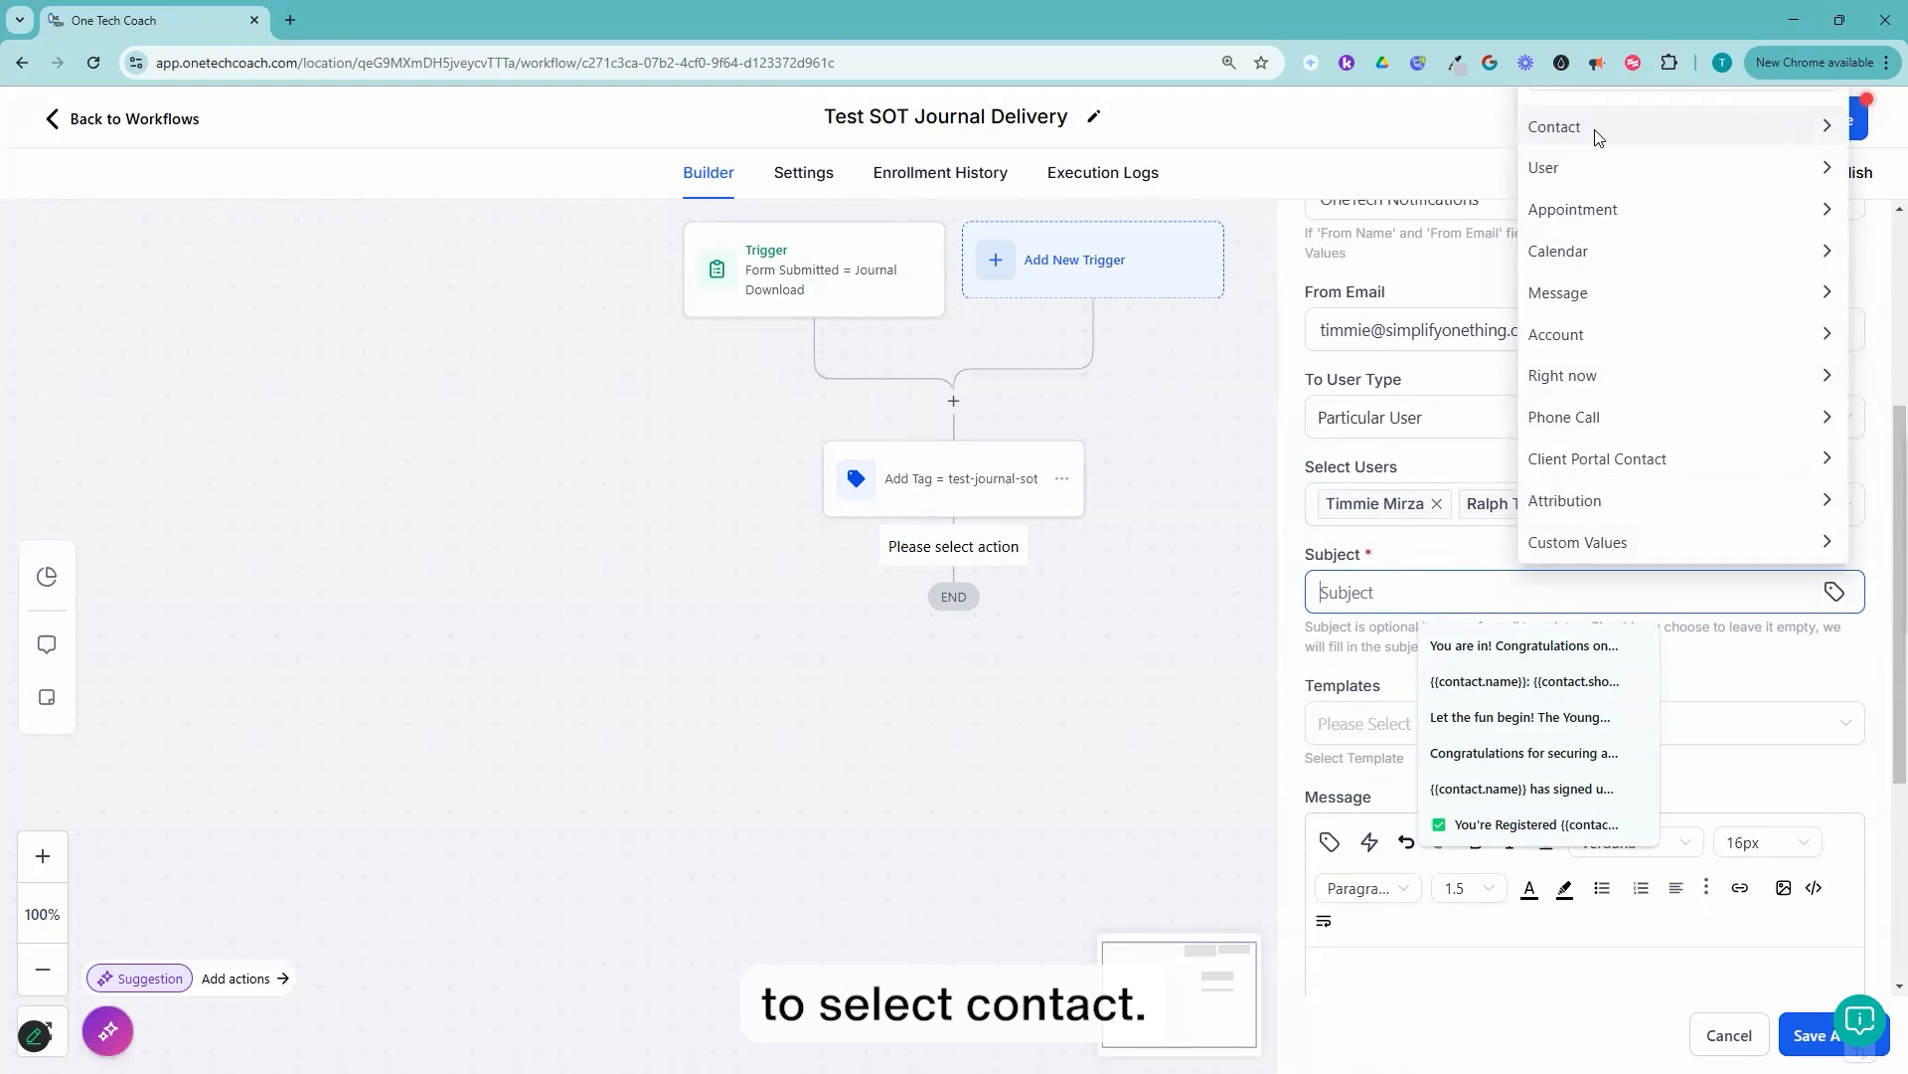
click(1596, 135)
click(1594, 132)
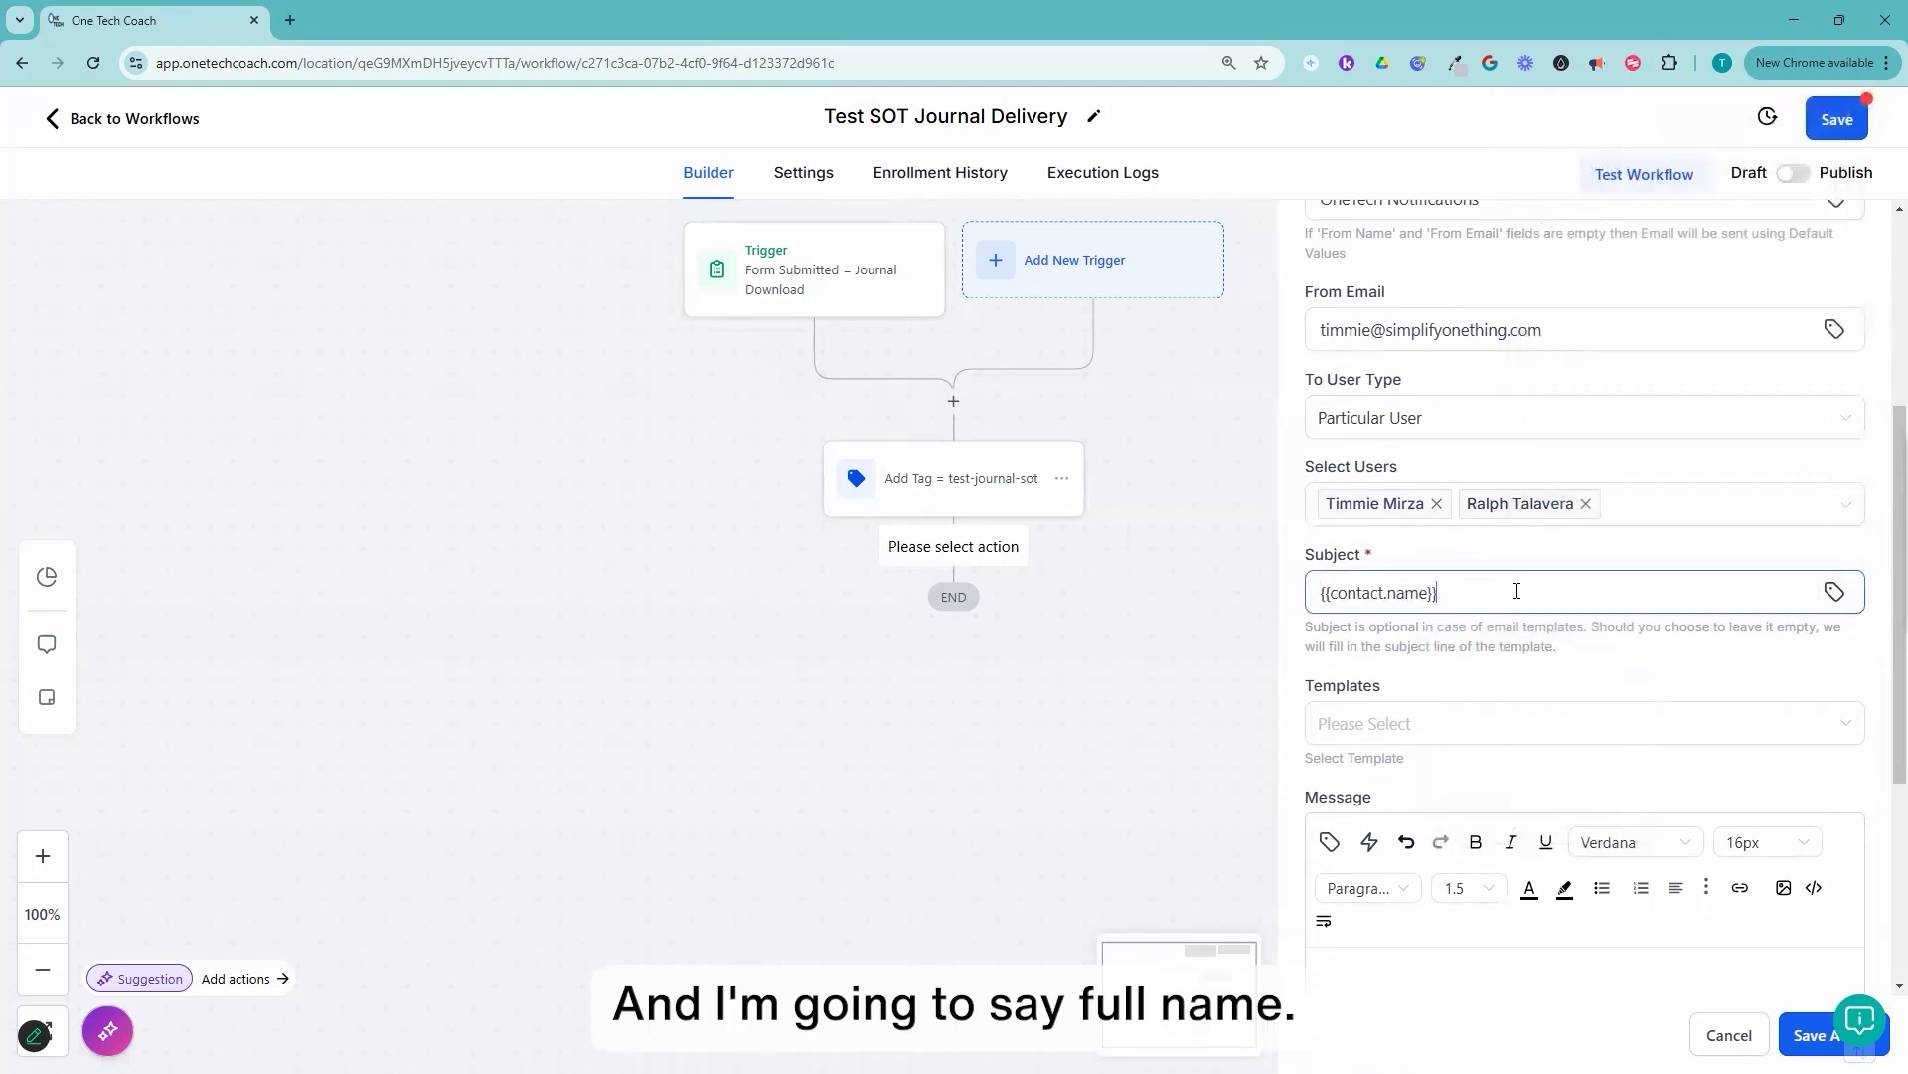
Step: Complete the subject after the merge field with "has just requested your SOT Journal"
click(1544, 606)
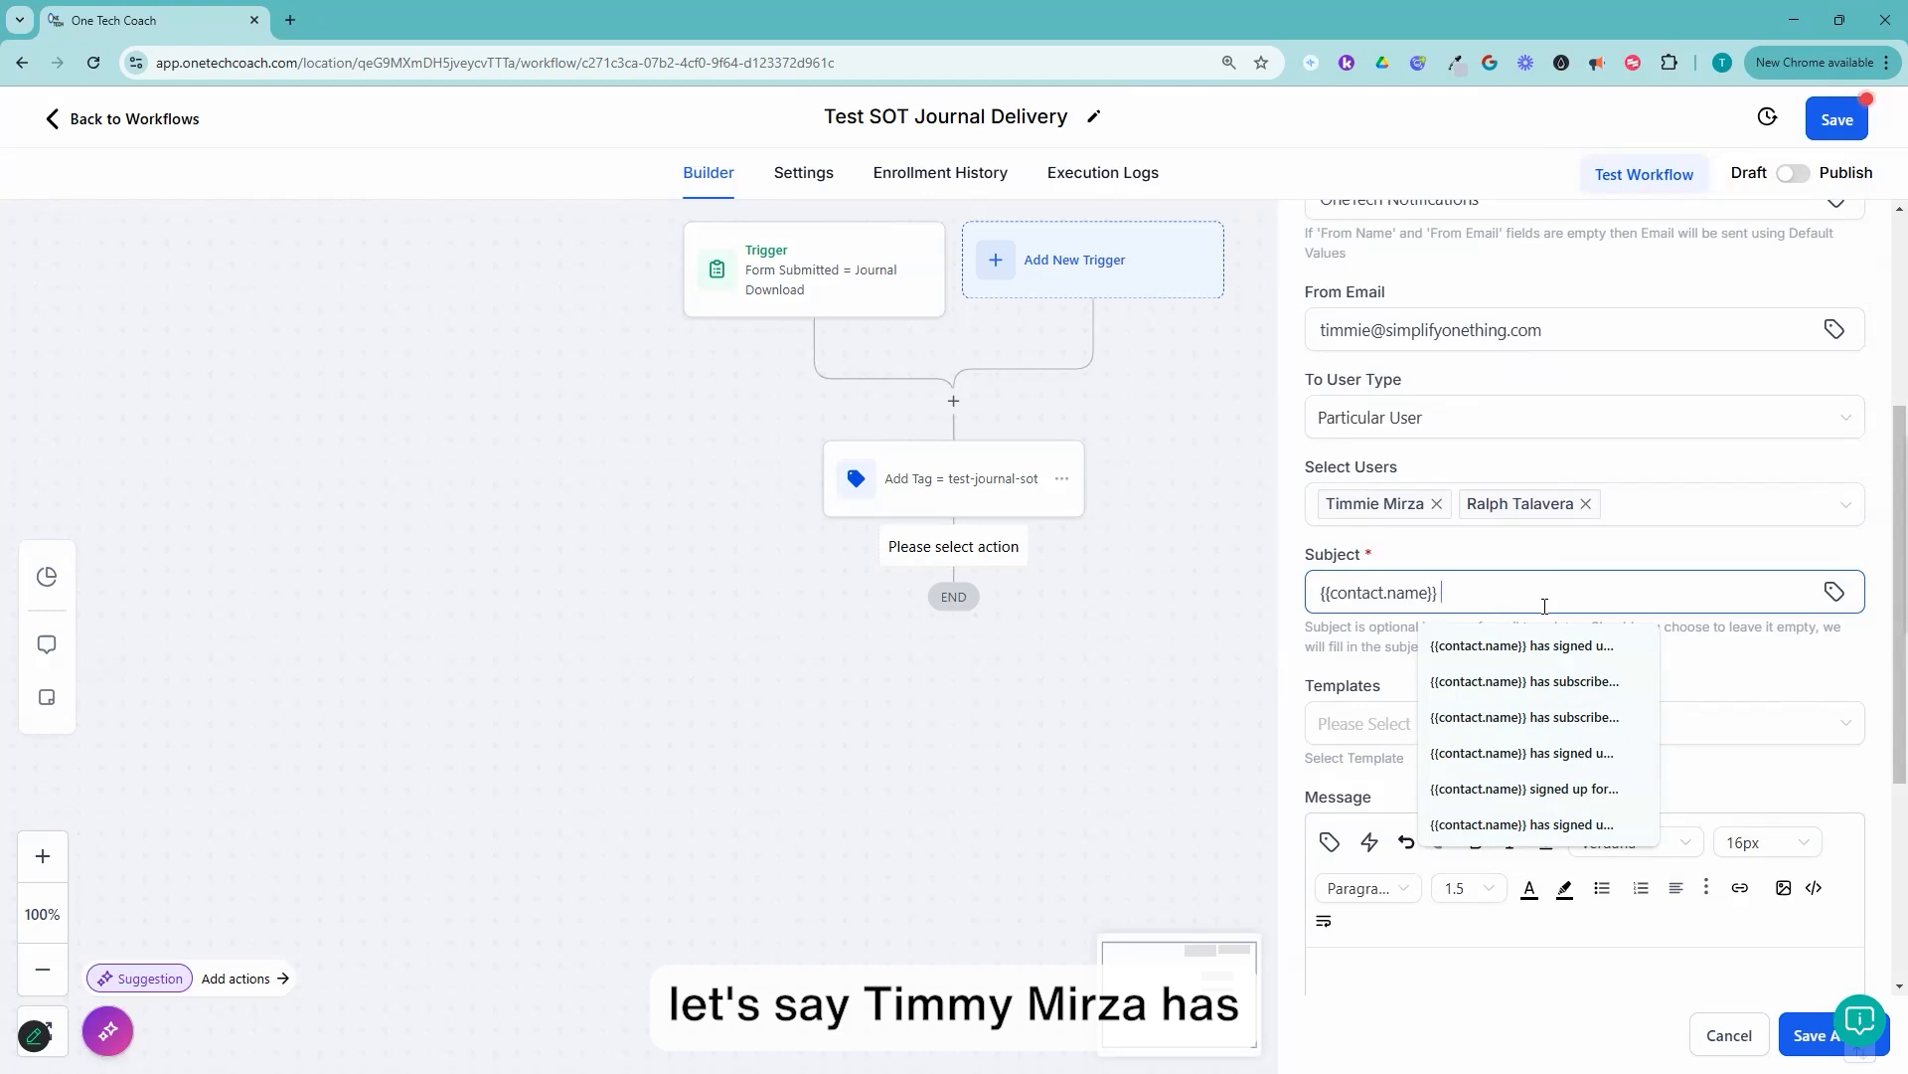
text(as just requ)
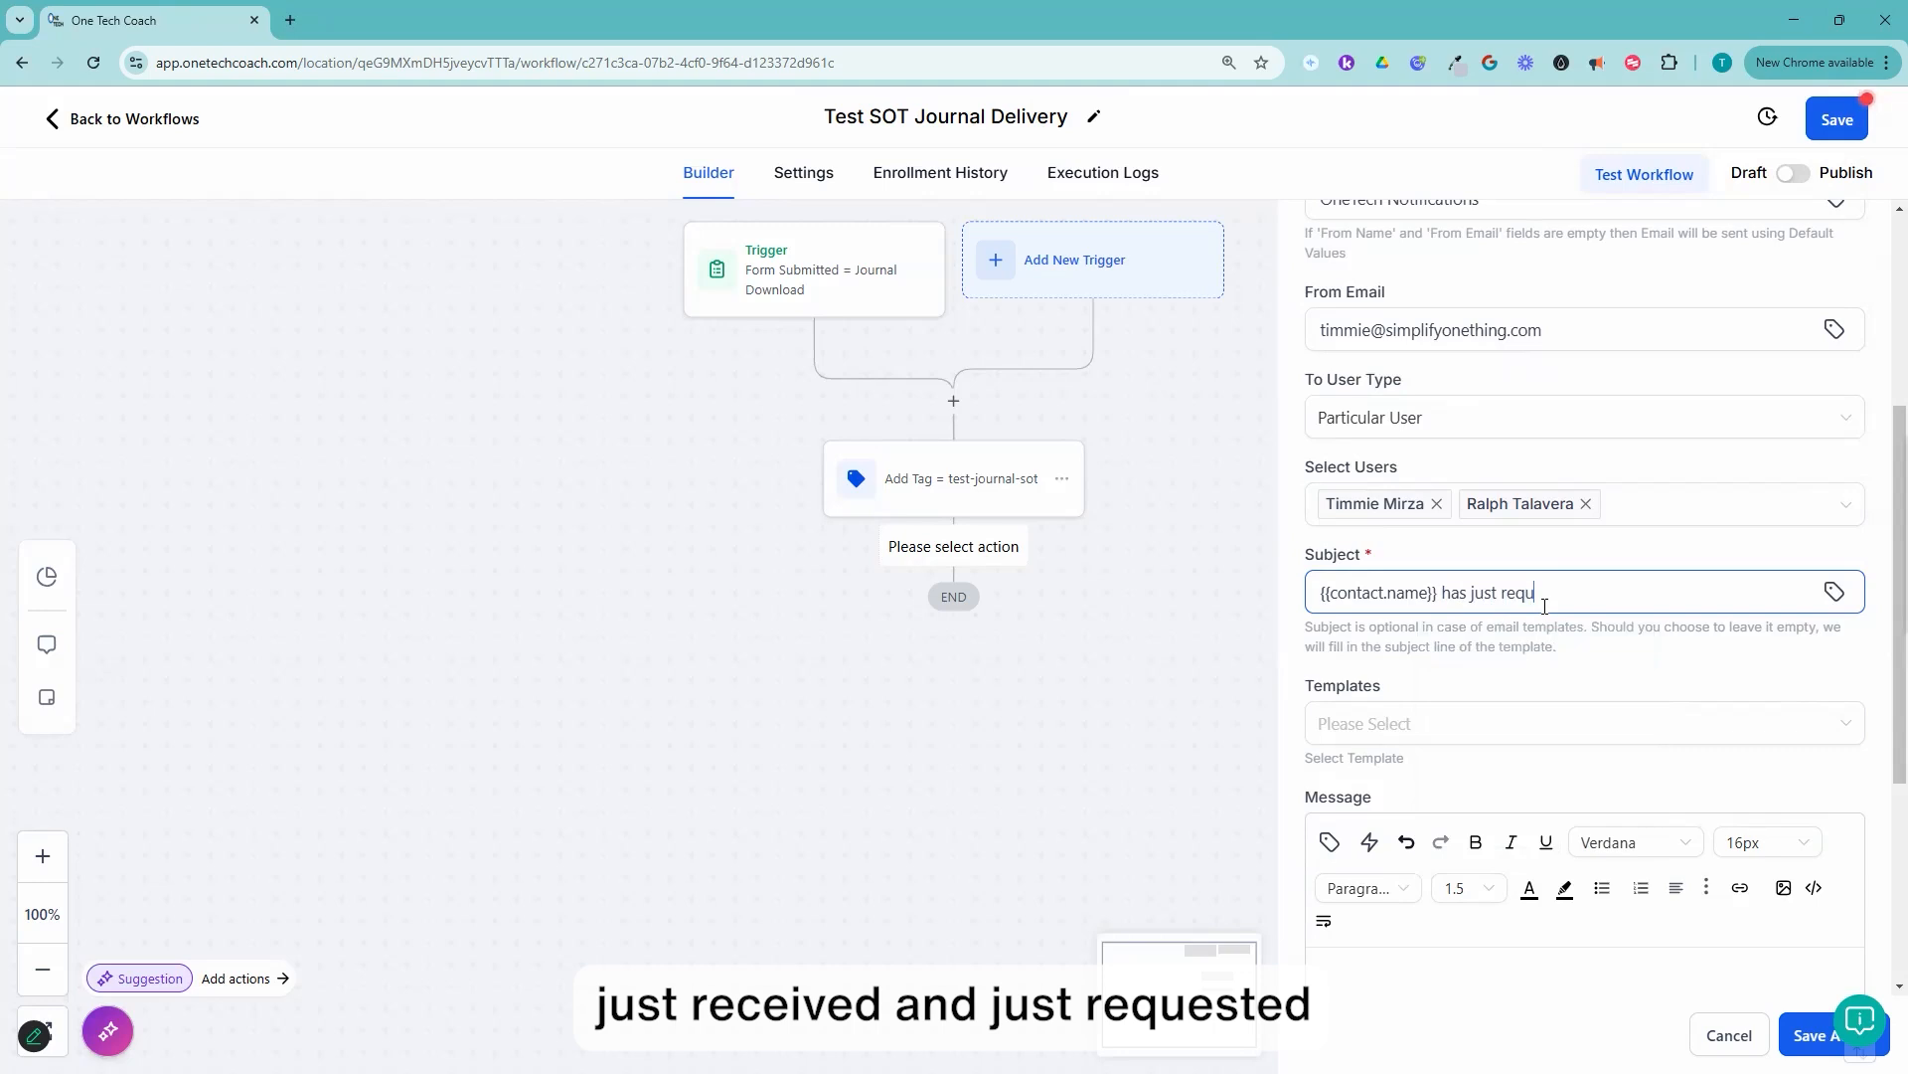
text(ested your SOT Journal)
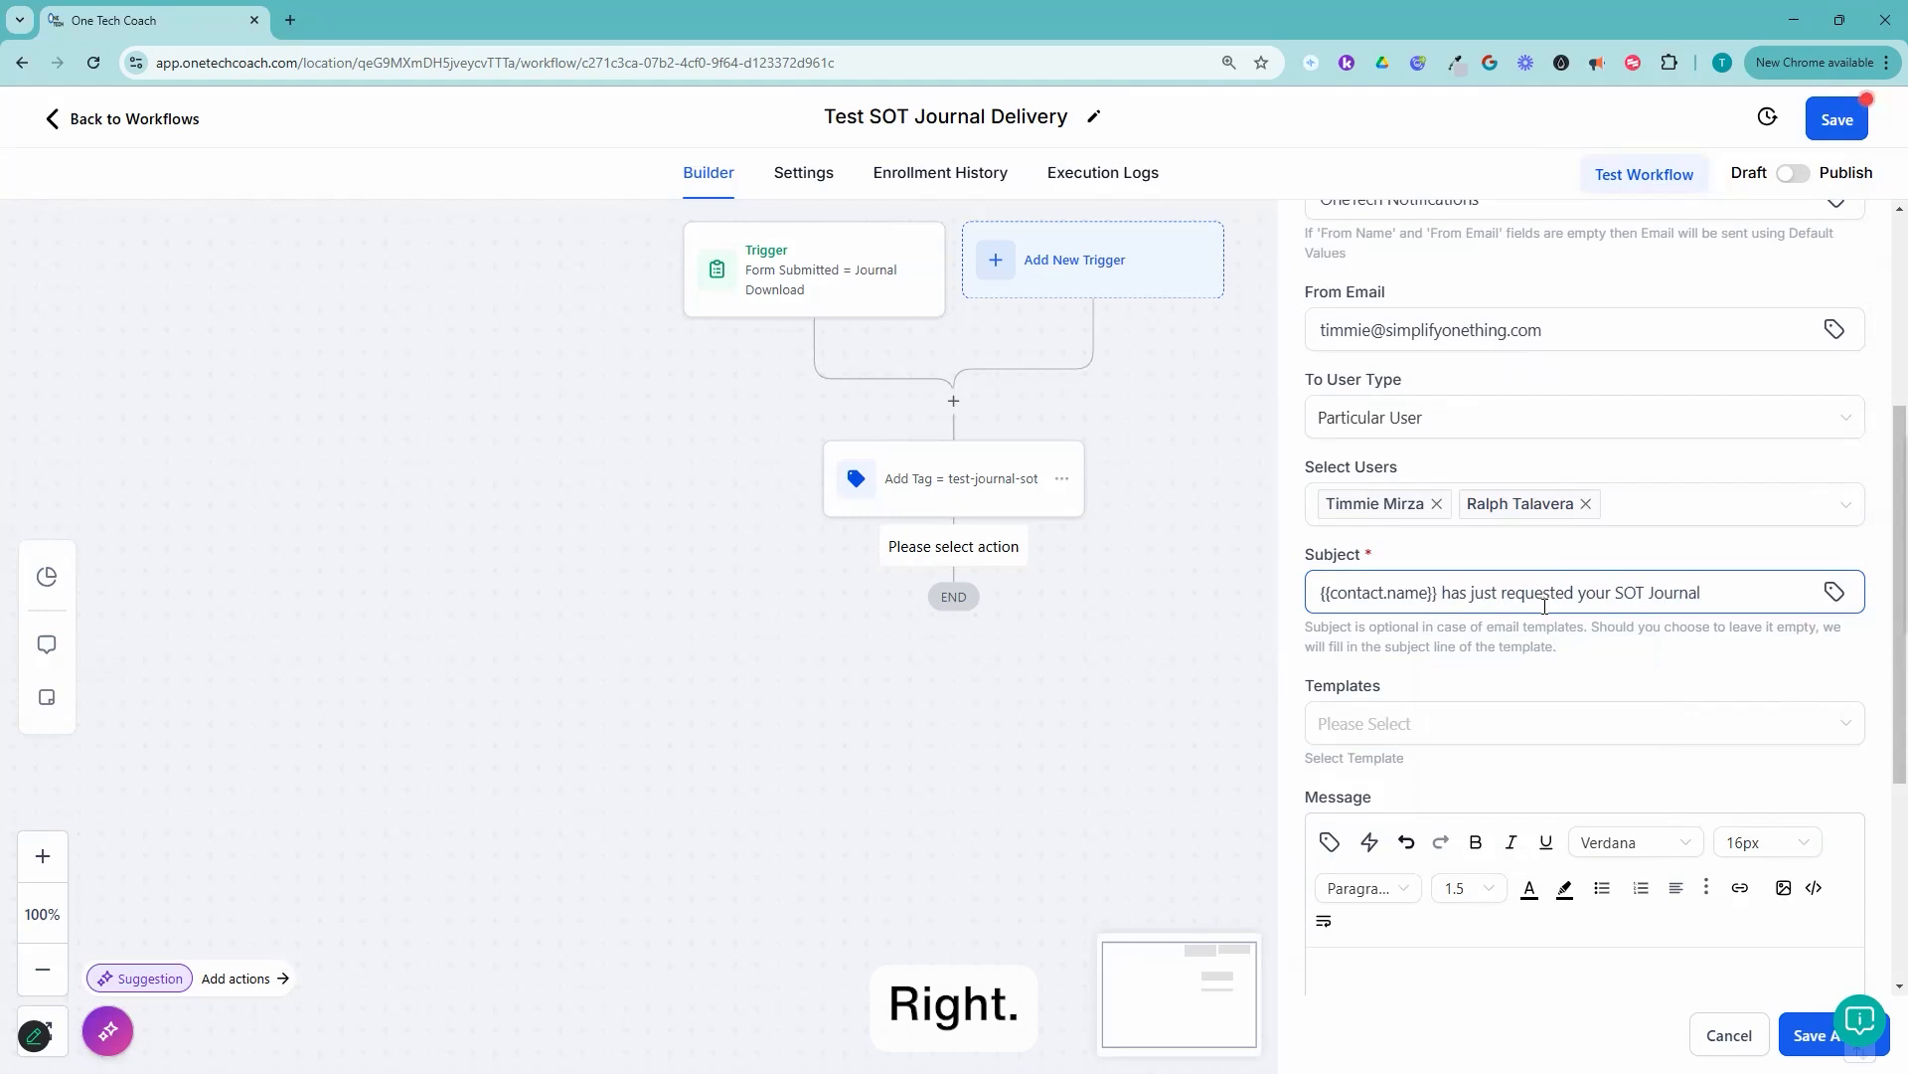
Step: Insert the contact's Full Name merge field in the notification's message body
click(1441, 957)
scroll(1381, 885, down, 3)
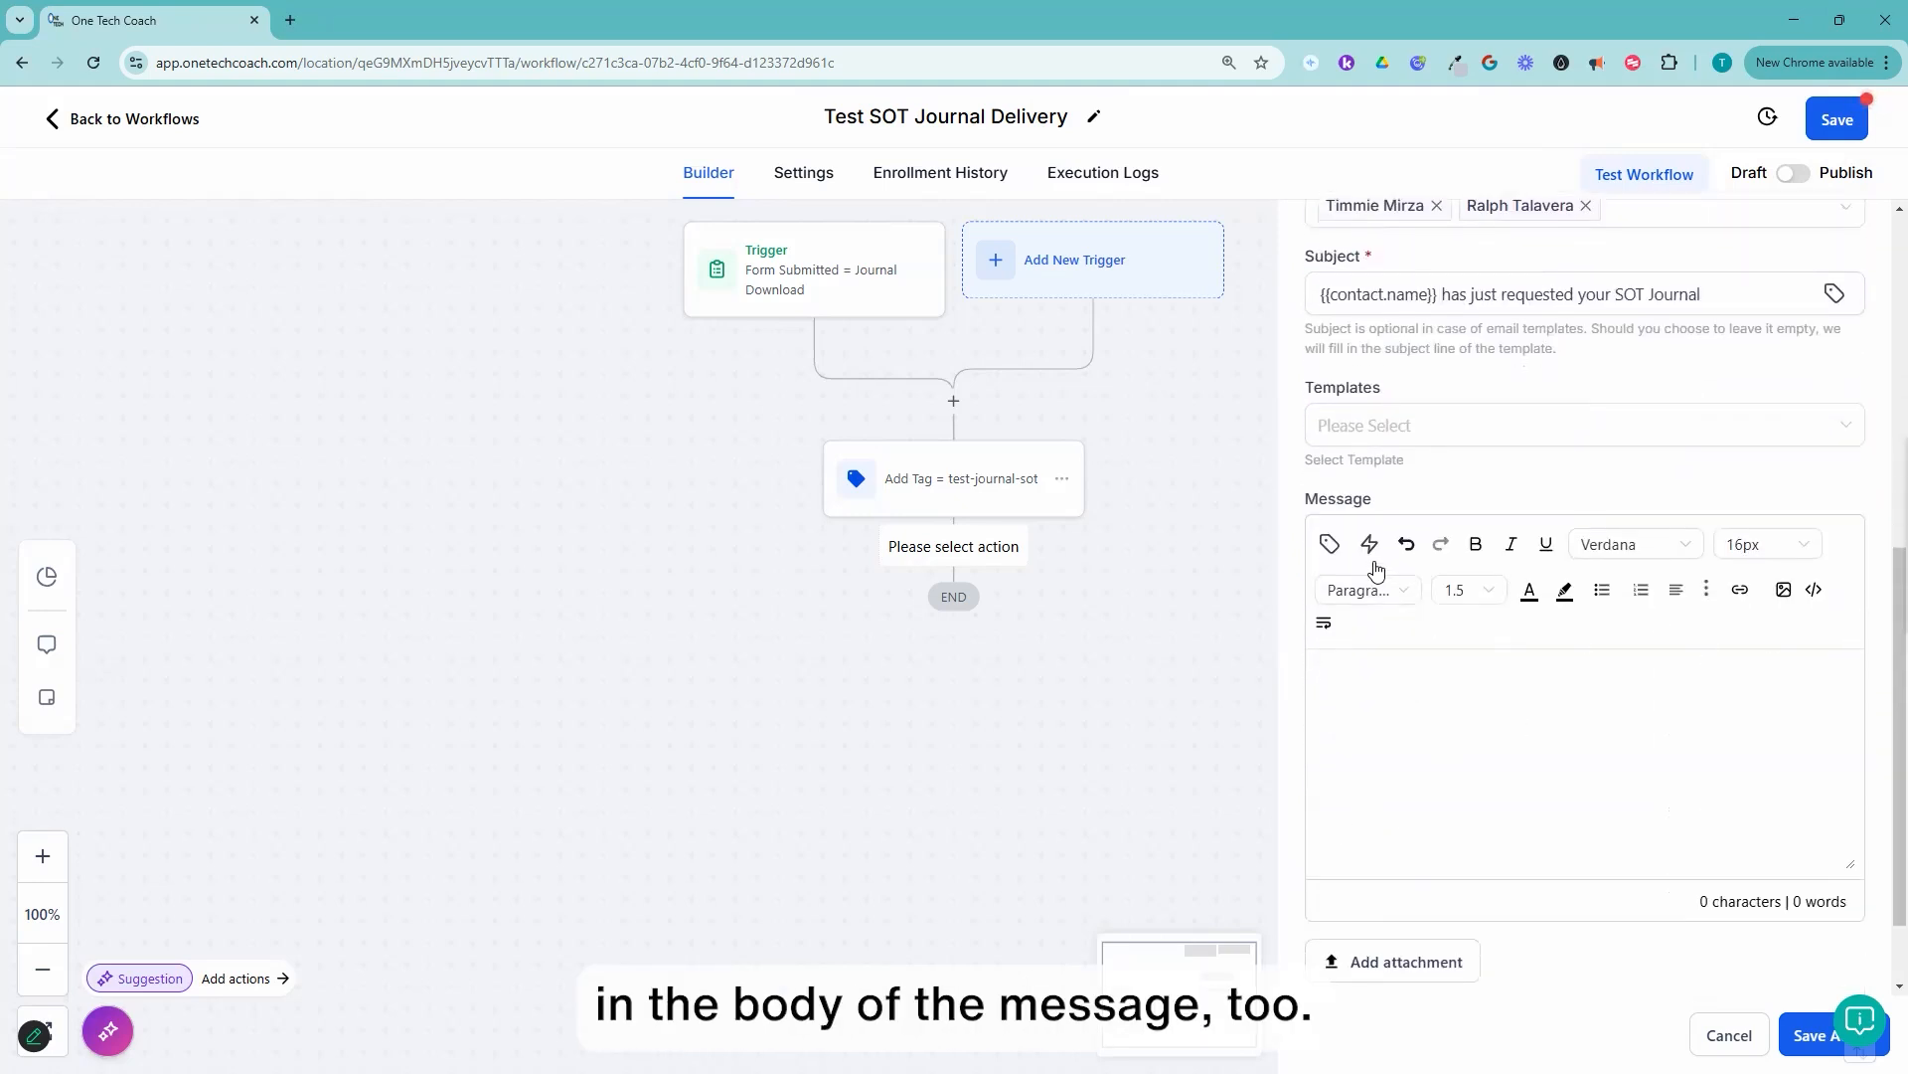
click(1330, 545)
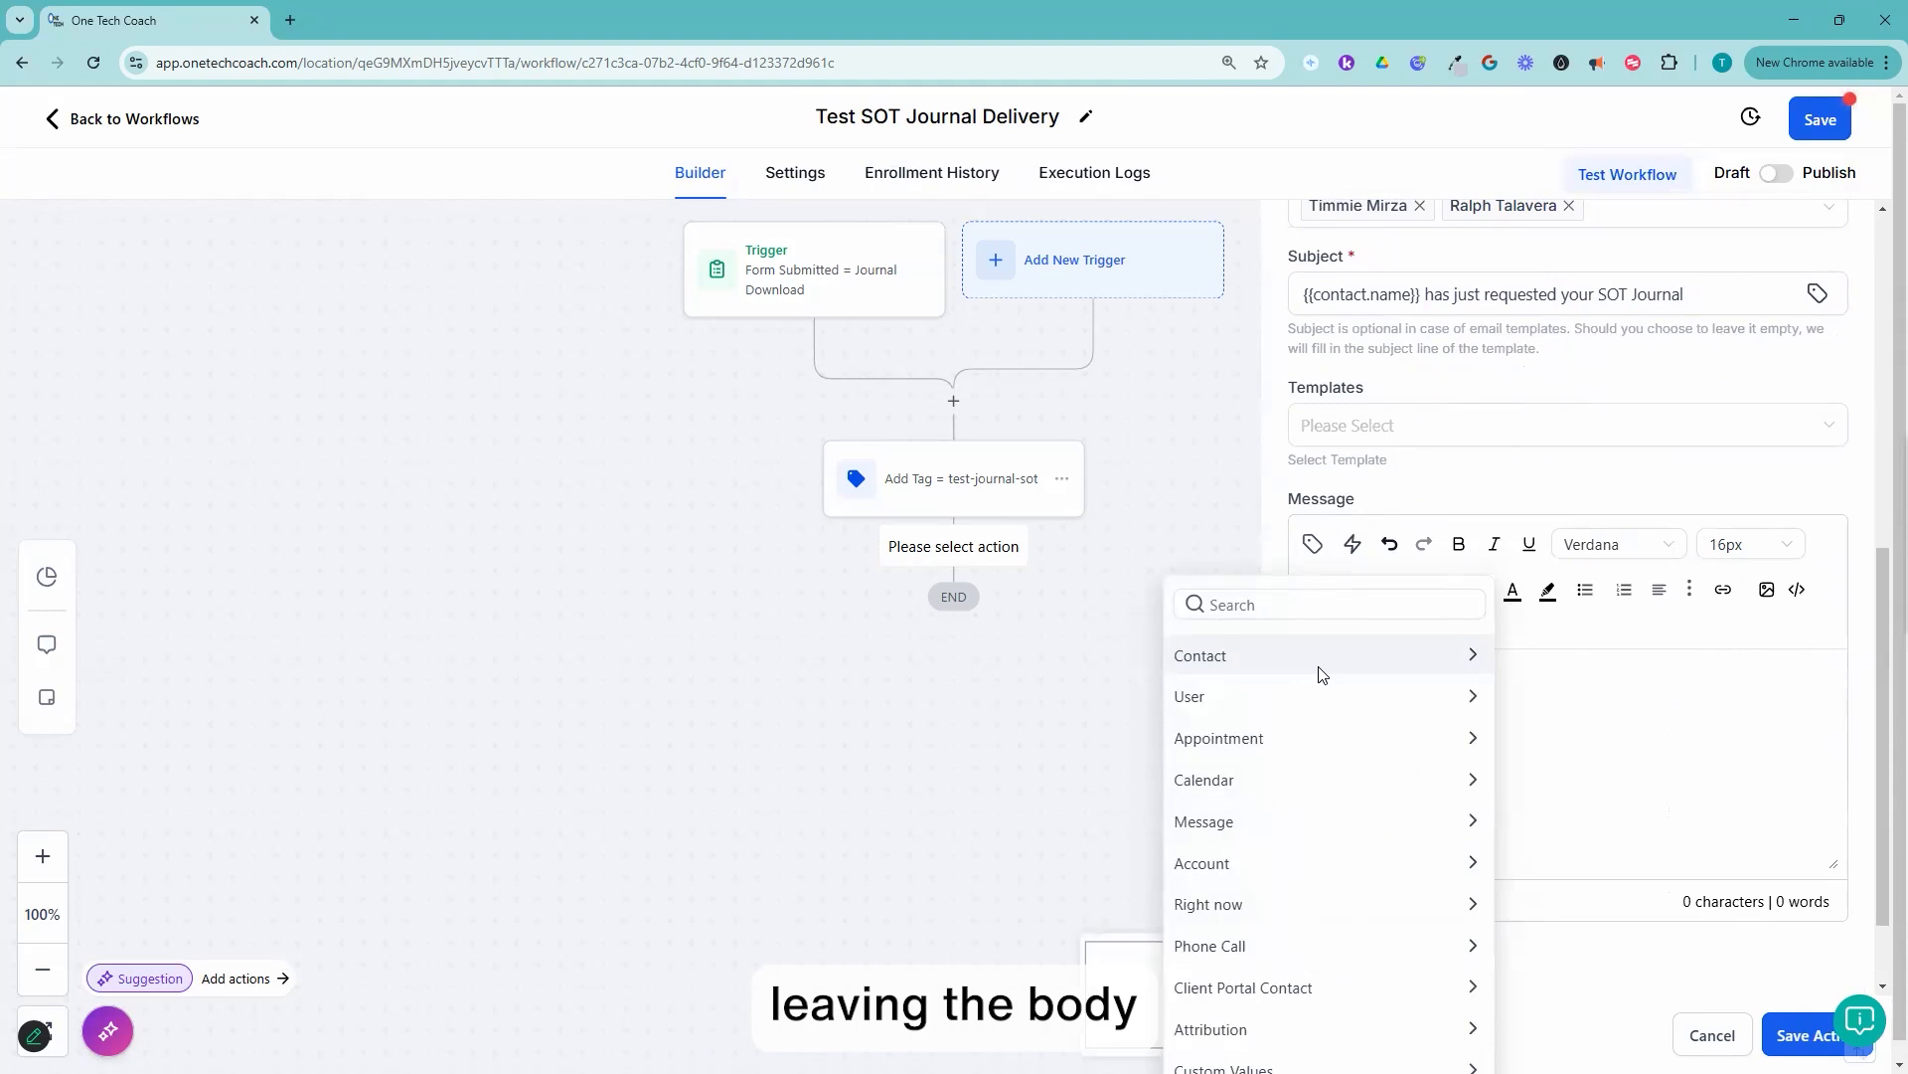
click(1328, 668)
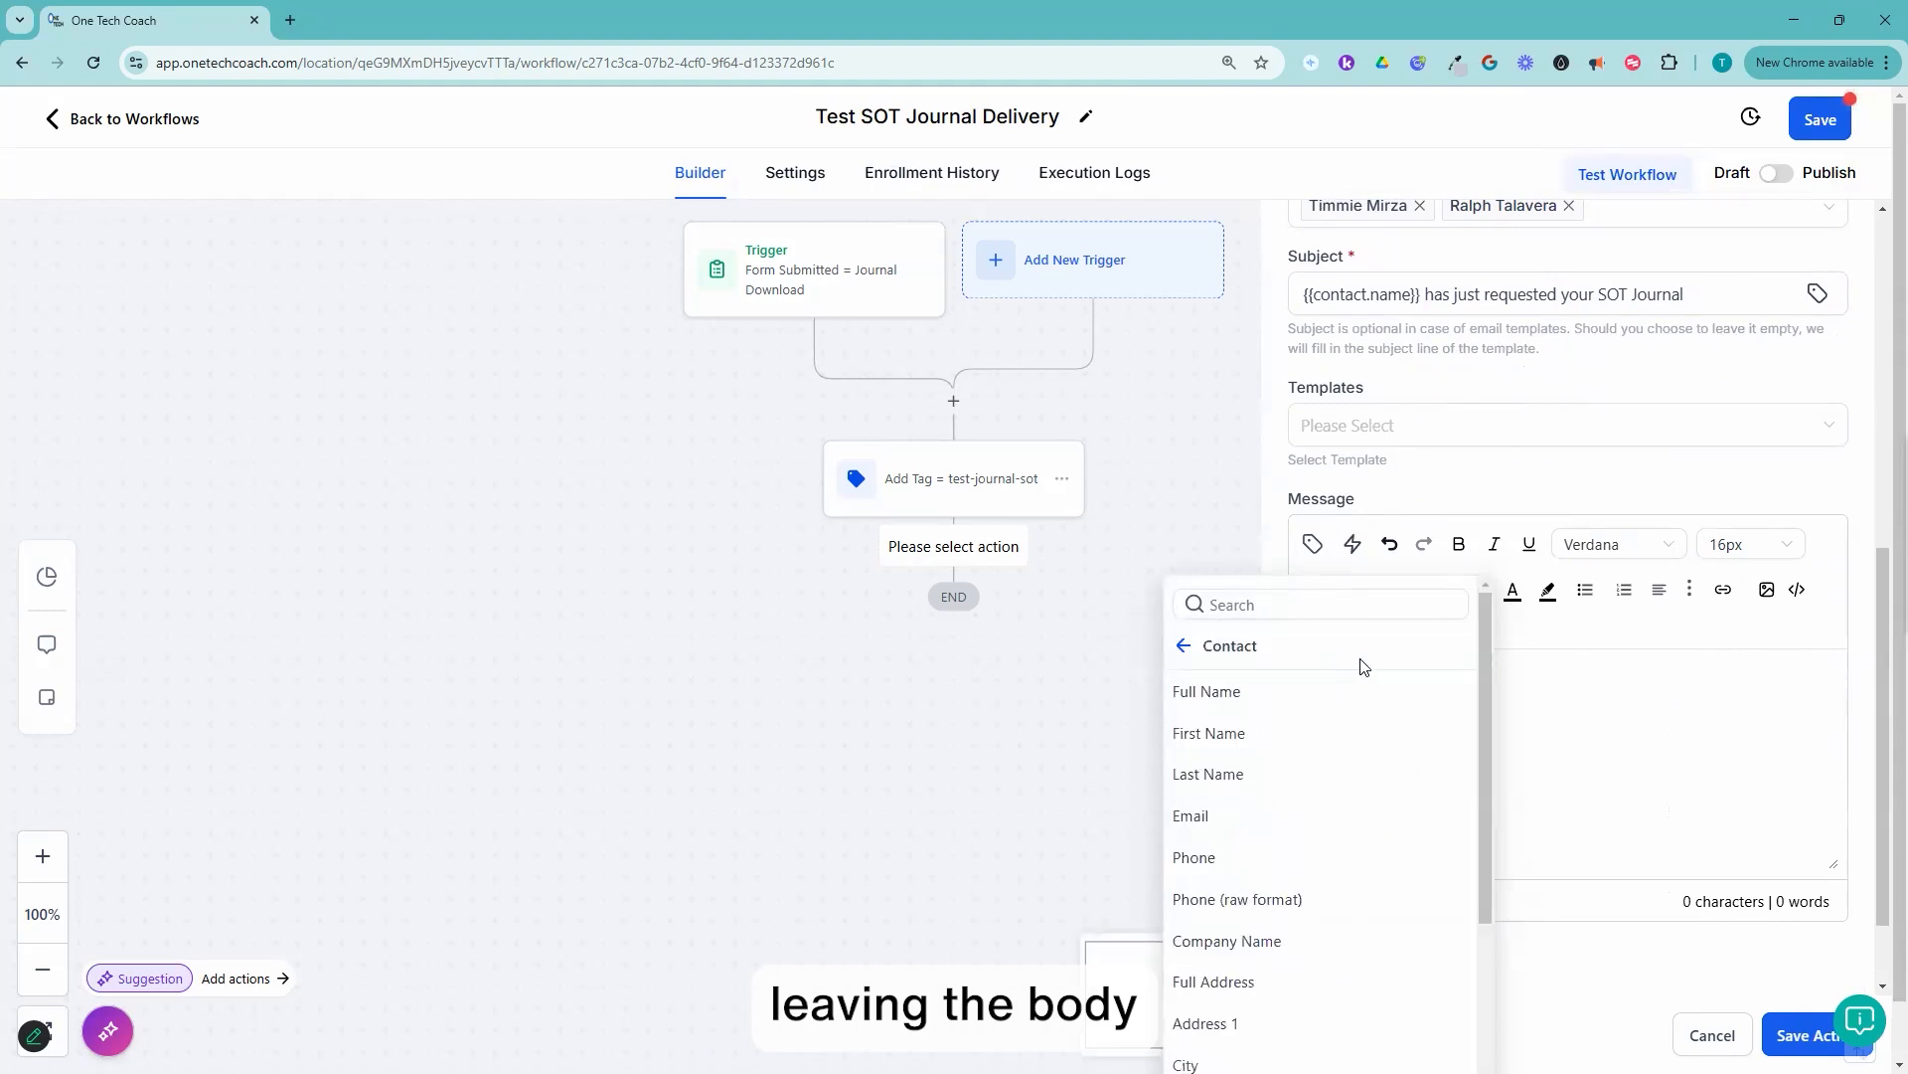
click(1243, 693)
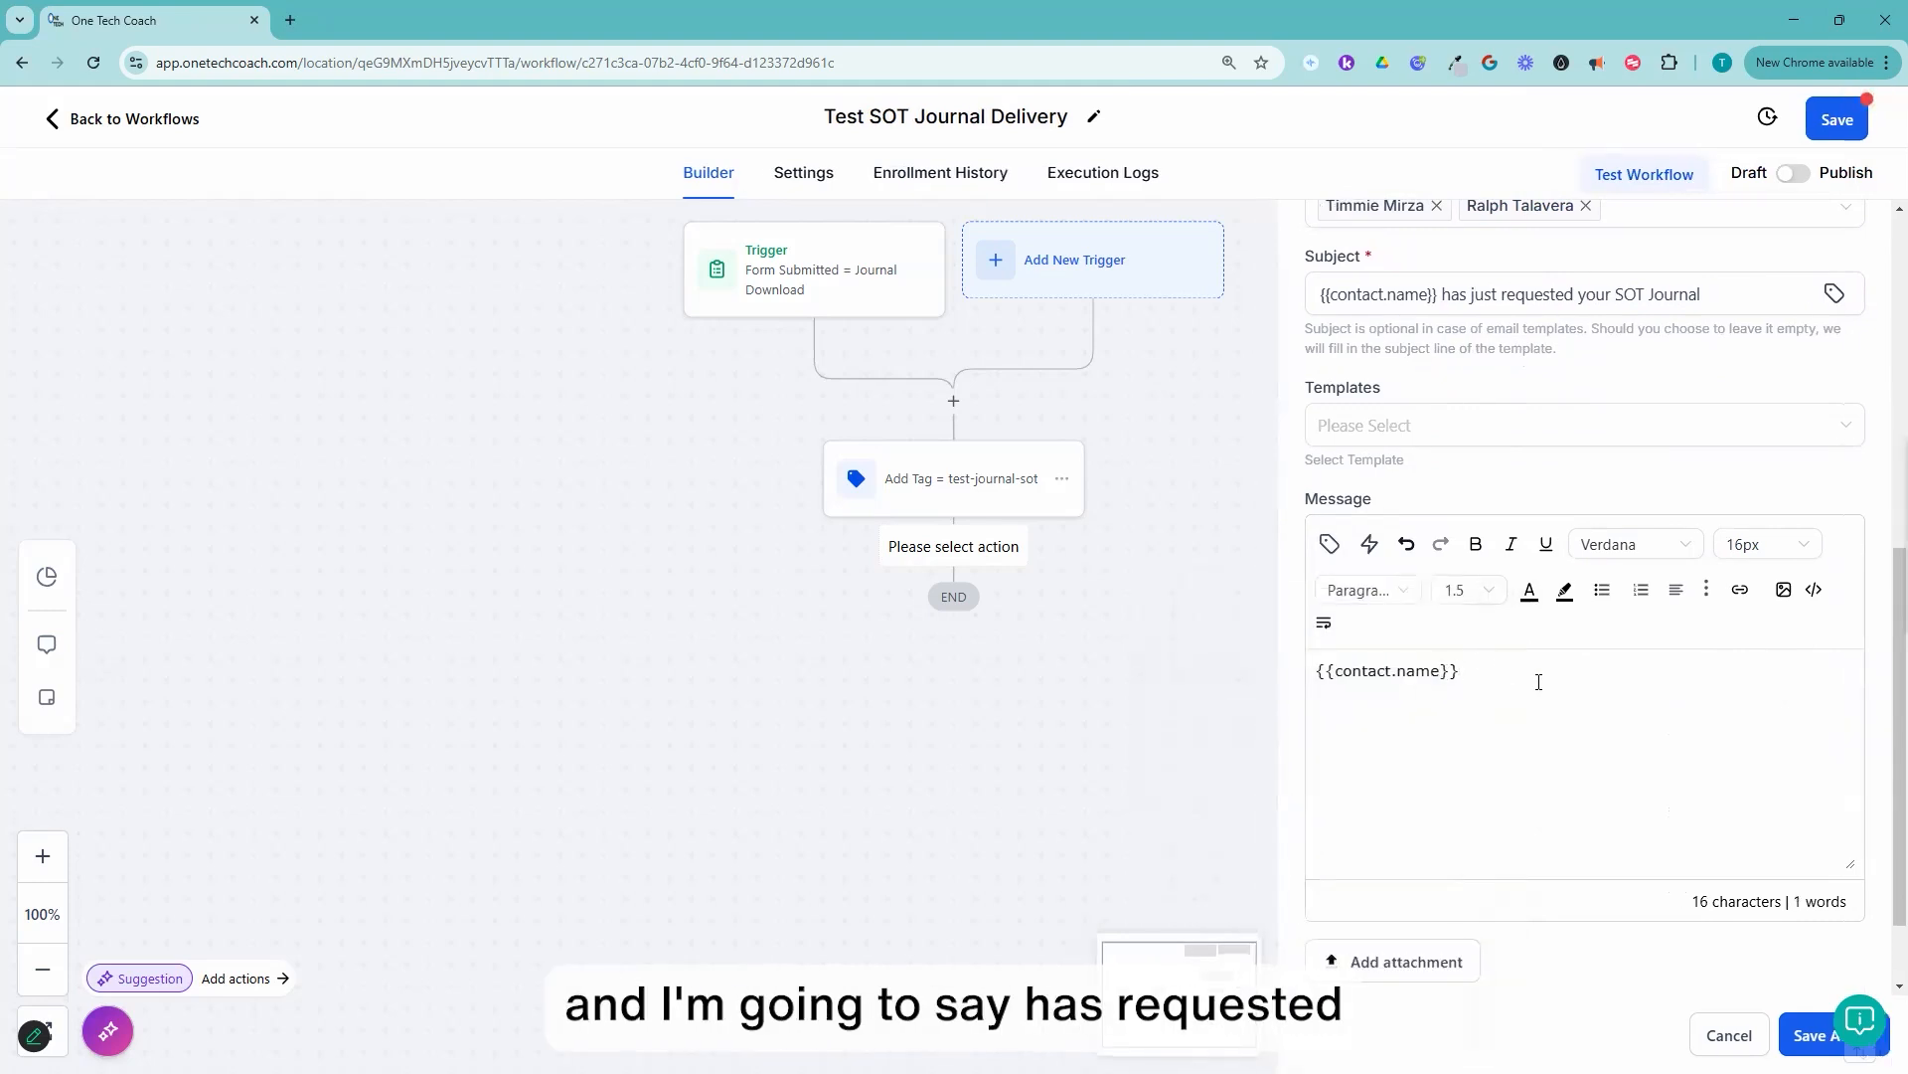
Step: Complete the message after the merge field with "has requested your SOT Journal ... celebrate connecting with one more person! Yay!!"
text(has requested )
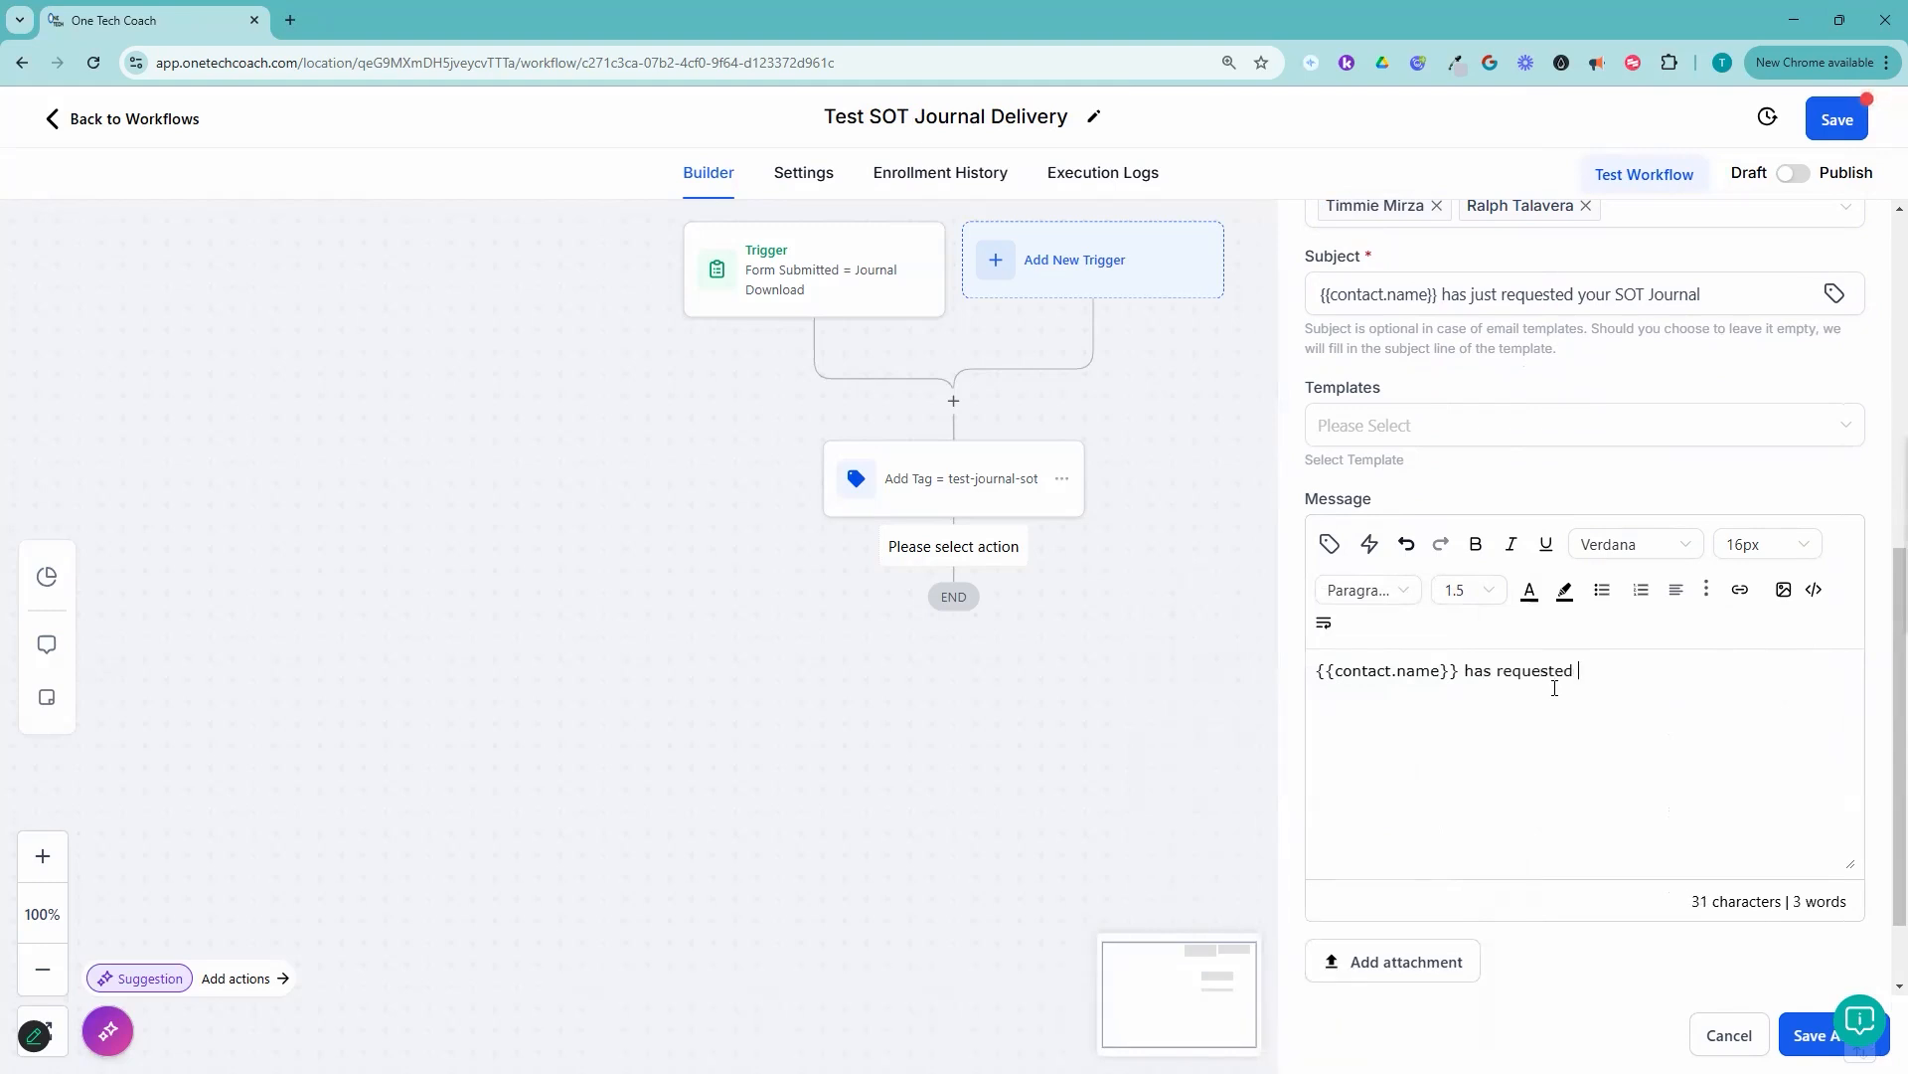
text(ac)
text(ur SOT Journal)
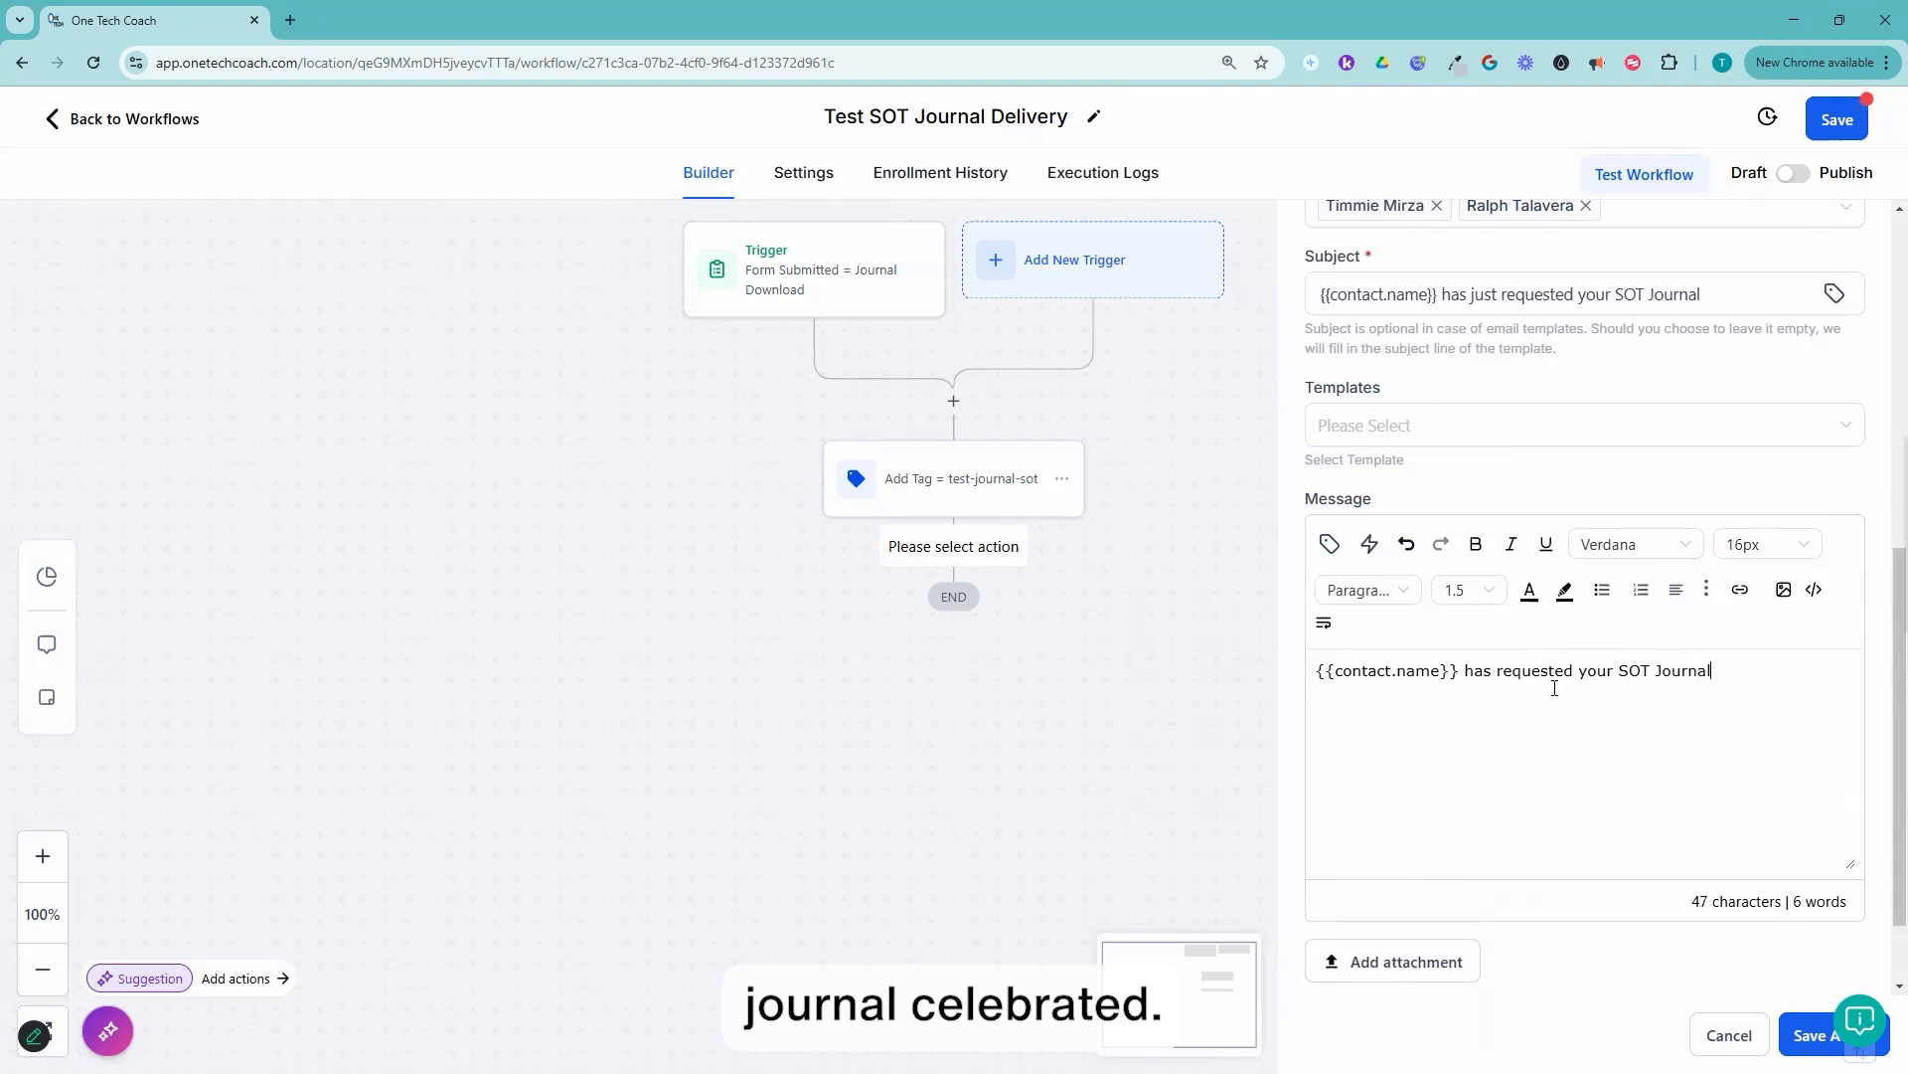
text( ... celebrate)
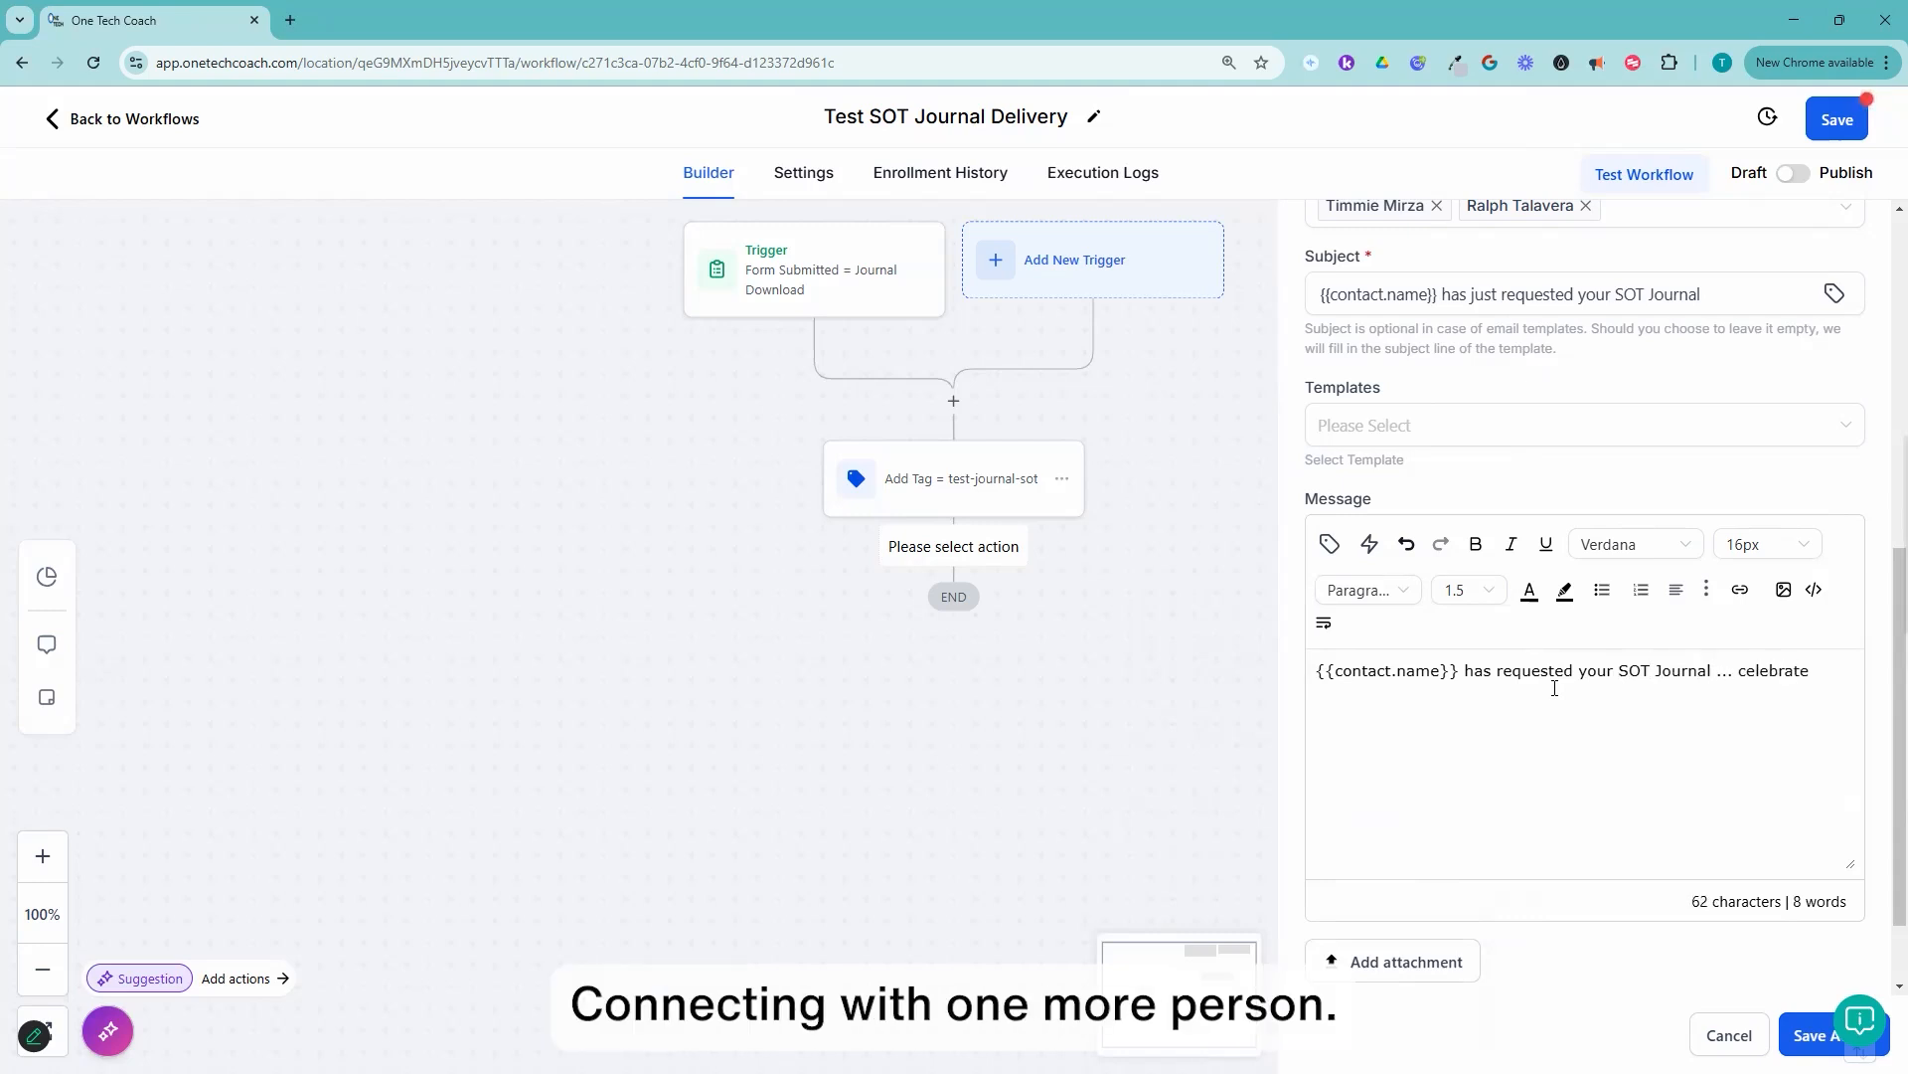
text( connecting with one more person! Yay!!)
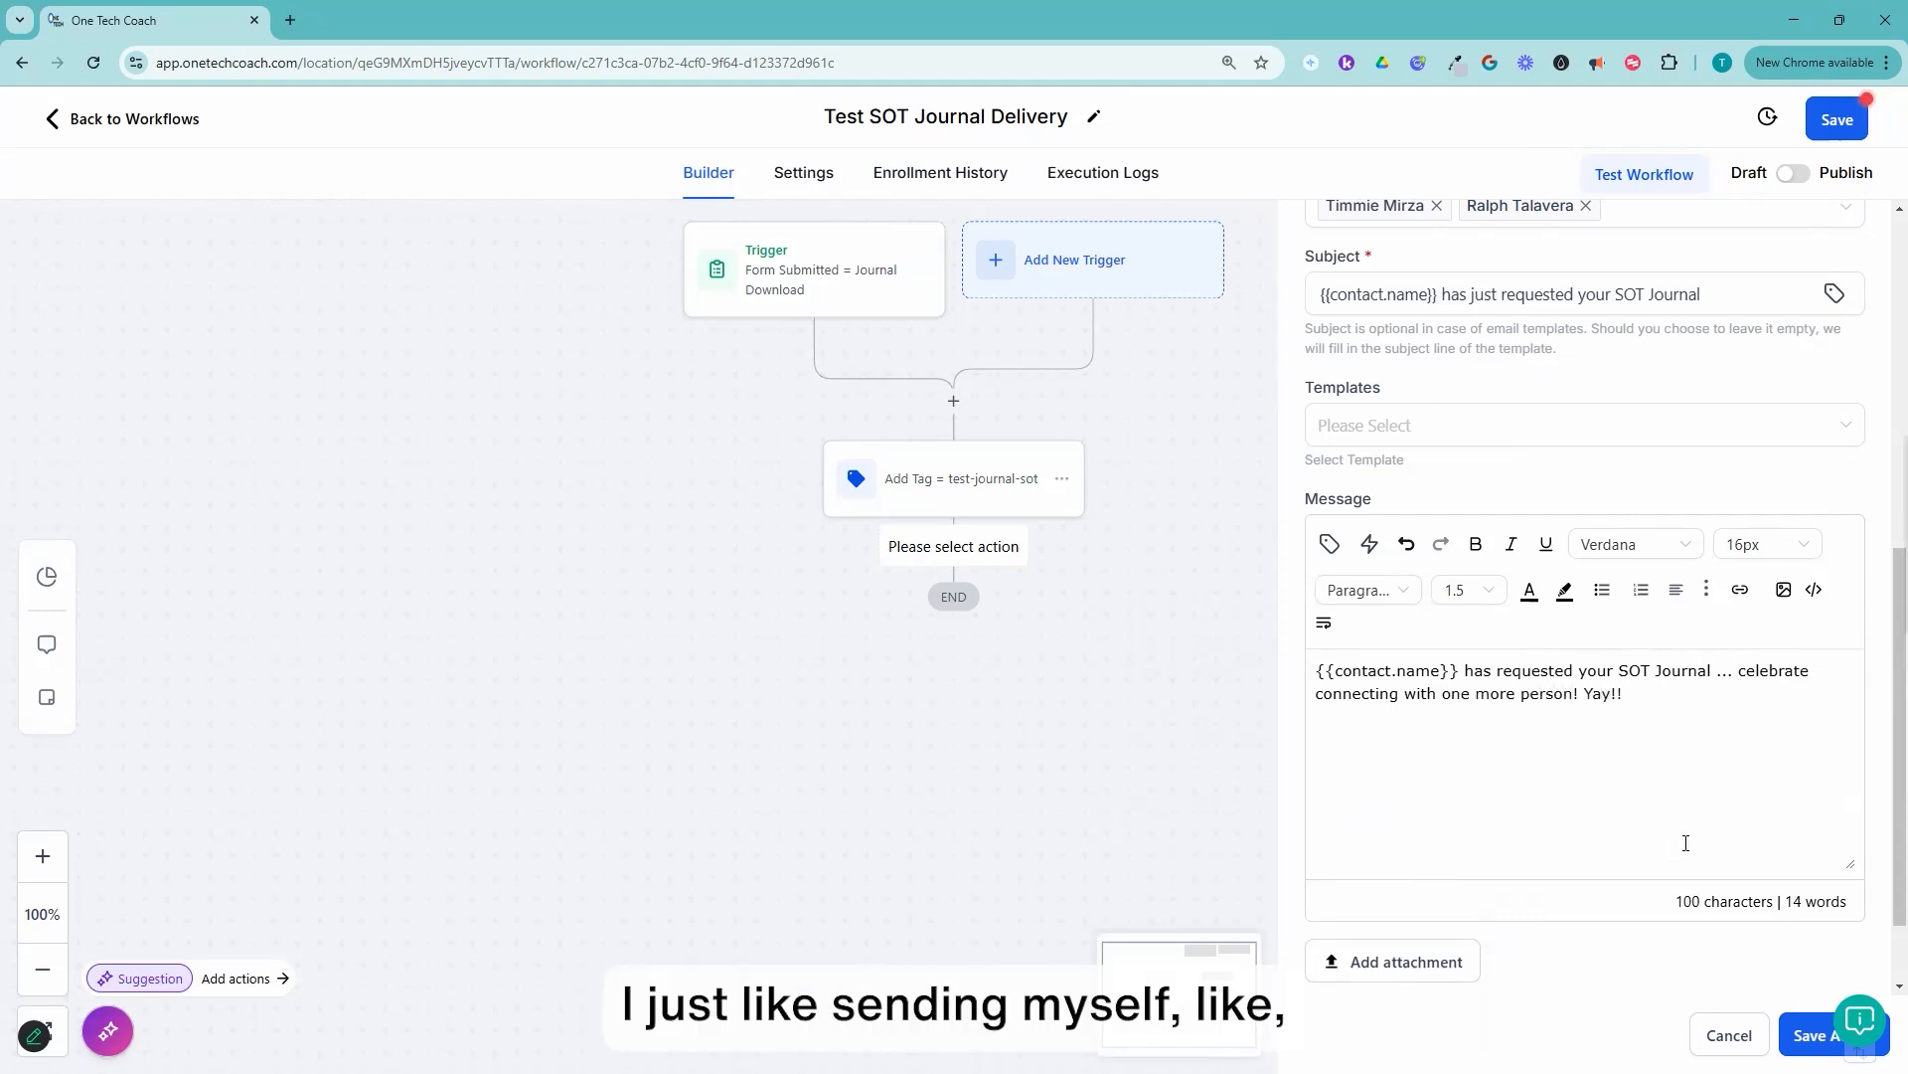
scroll(1685, 843, down, 1)
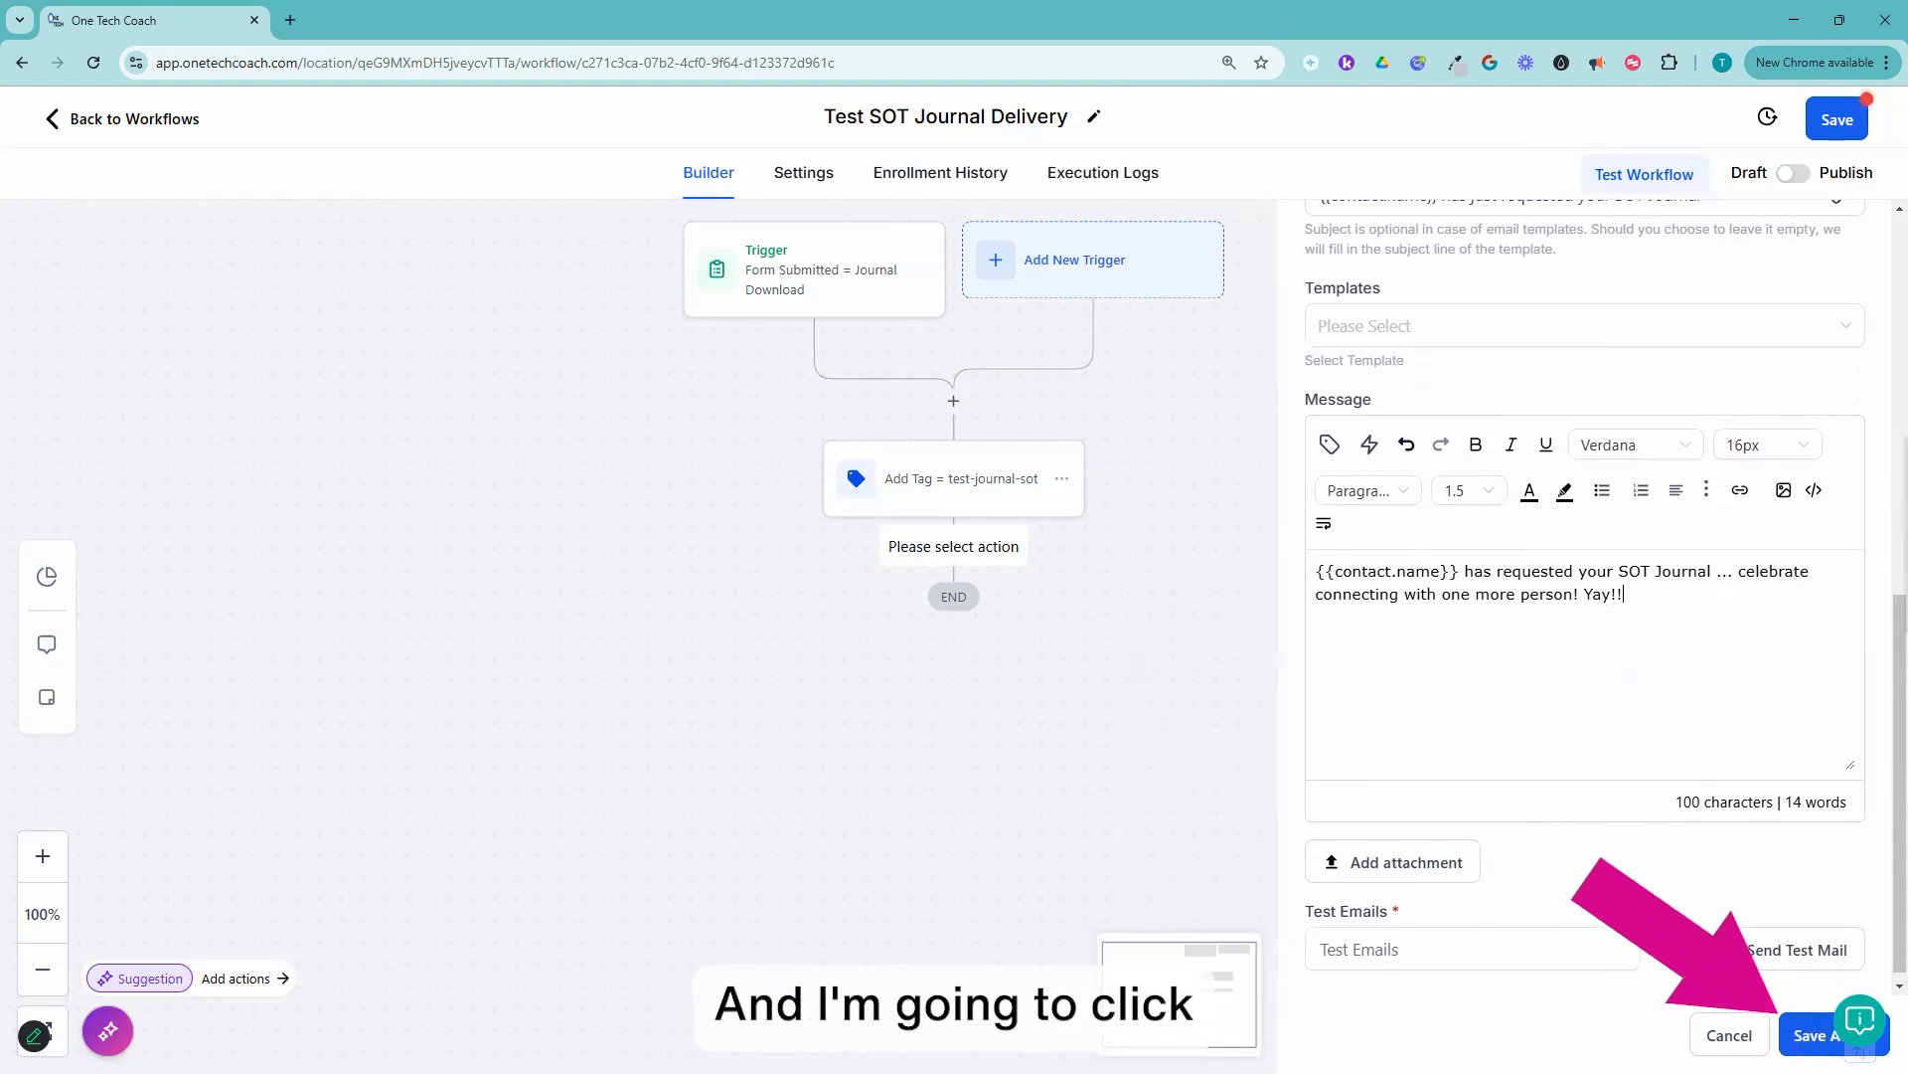
Step: Save the notification action, rename it "Internal Notification = Email to" plus the recipient's first name, and save it again
click(1803, 1039)
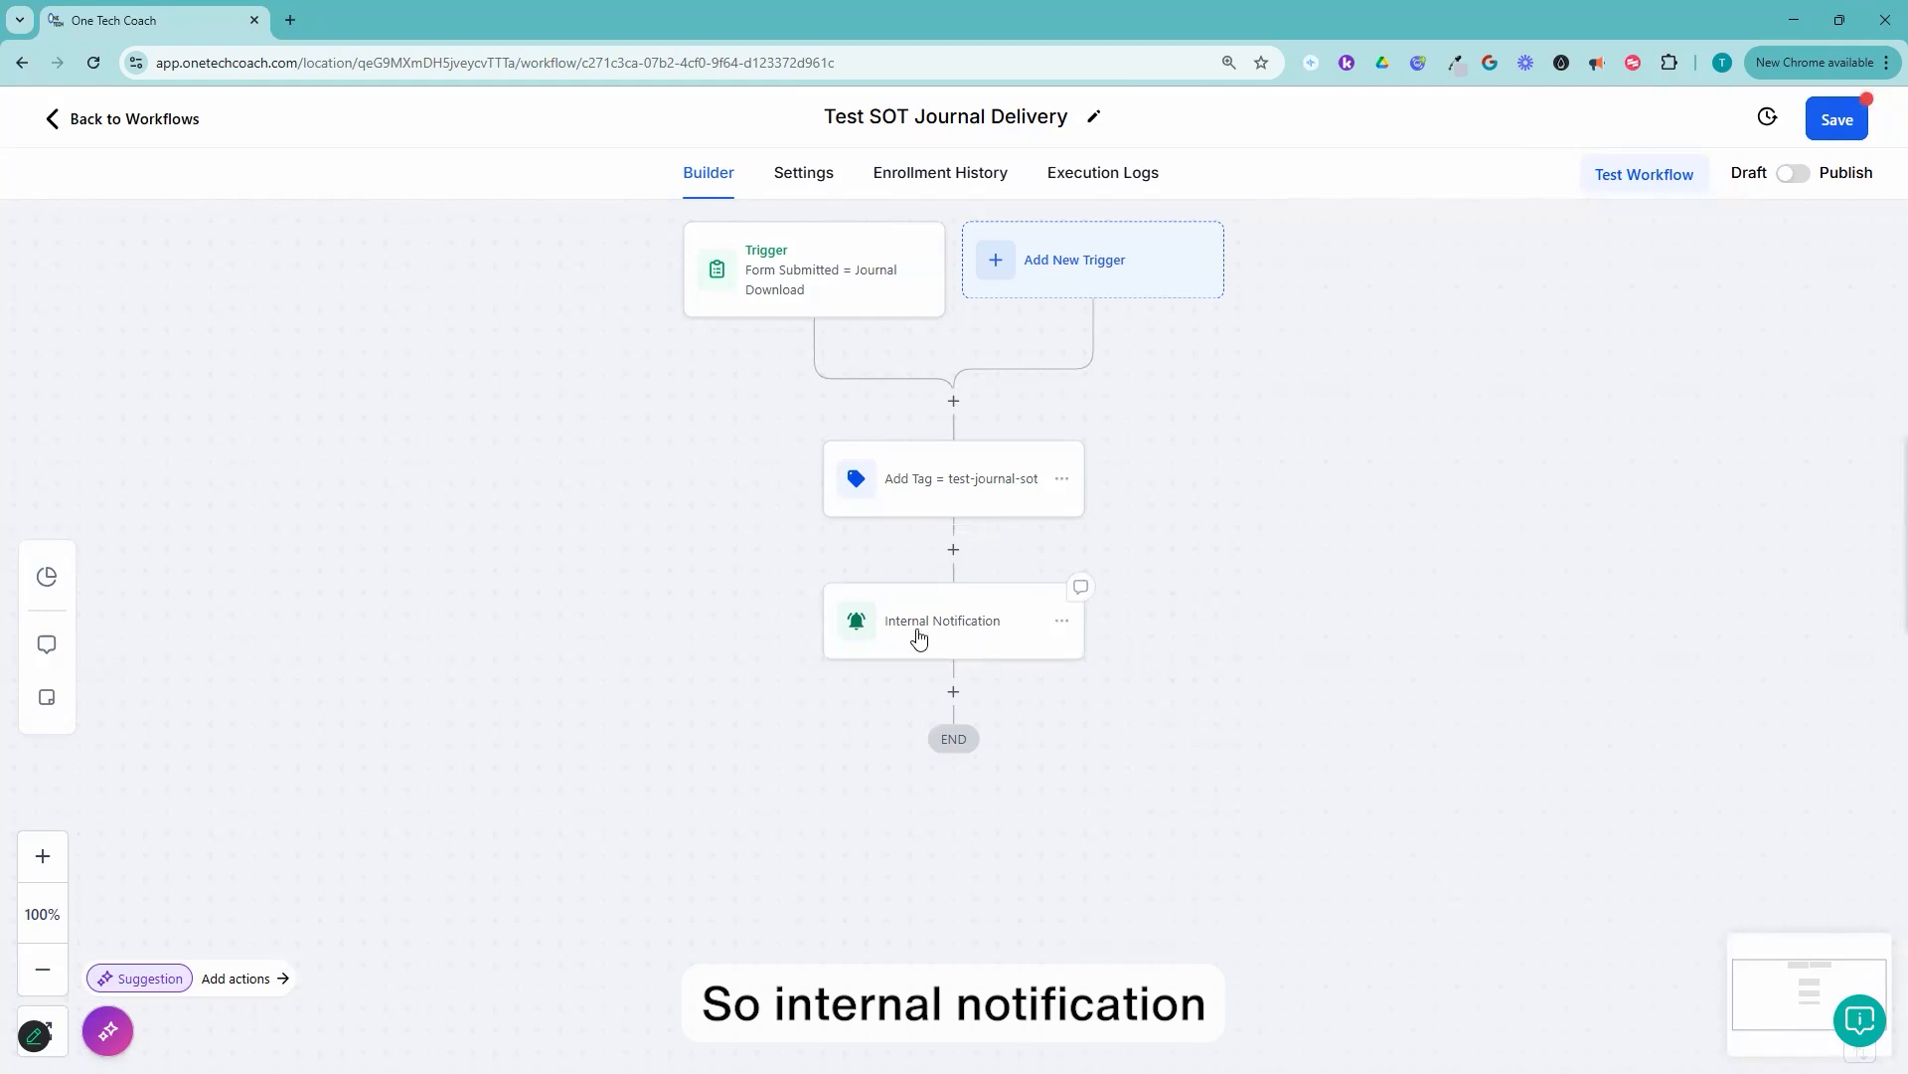
click(972, 632)
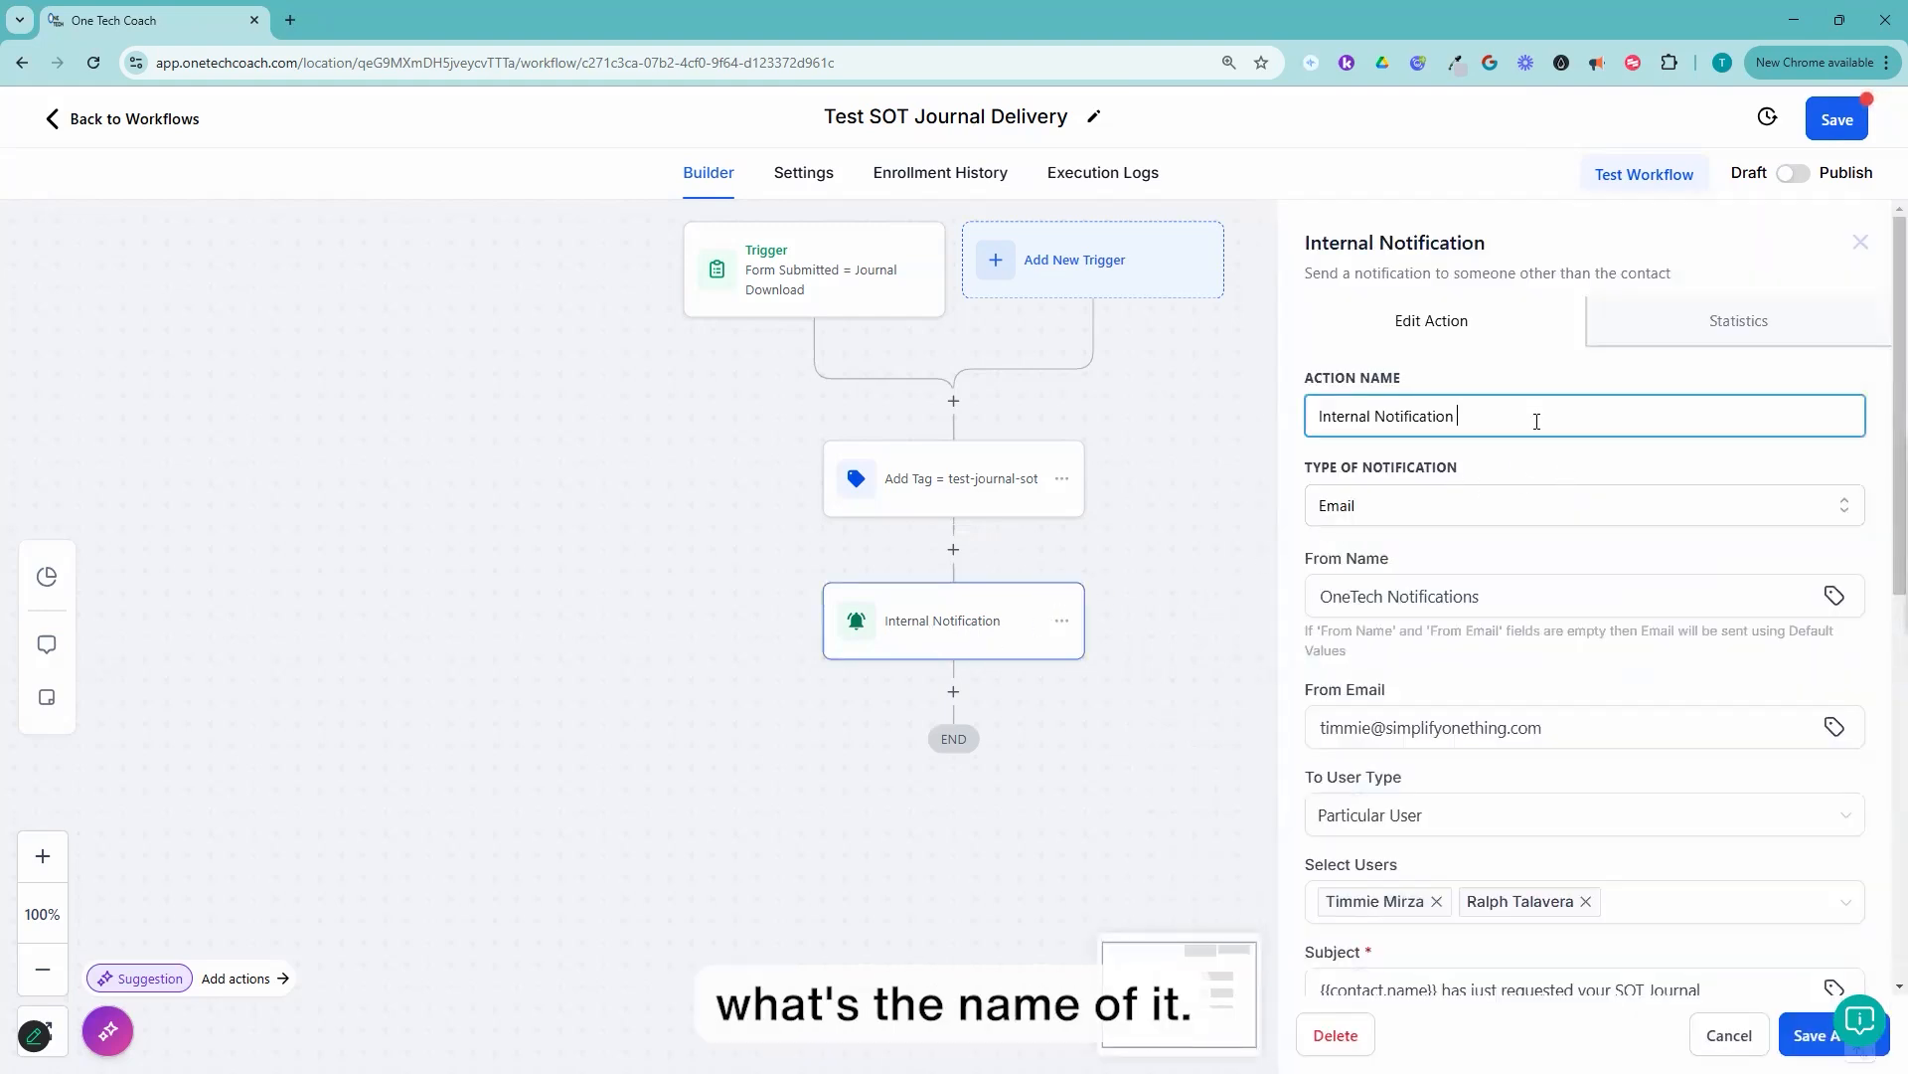
text(= Email to )
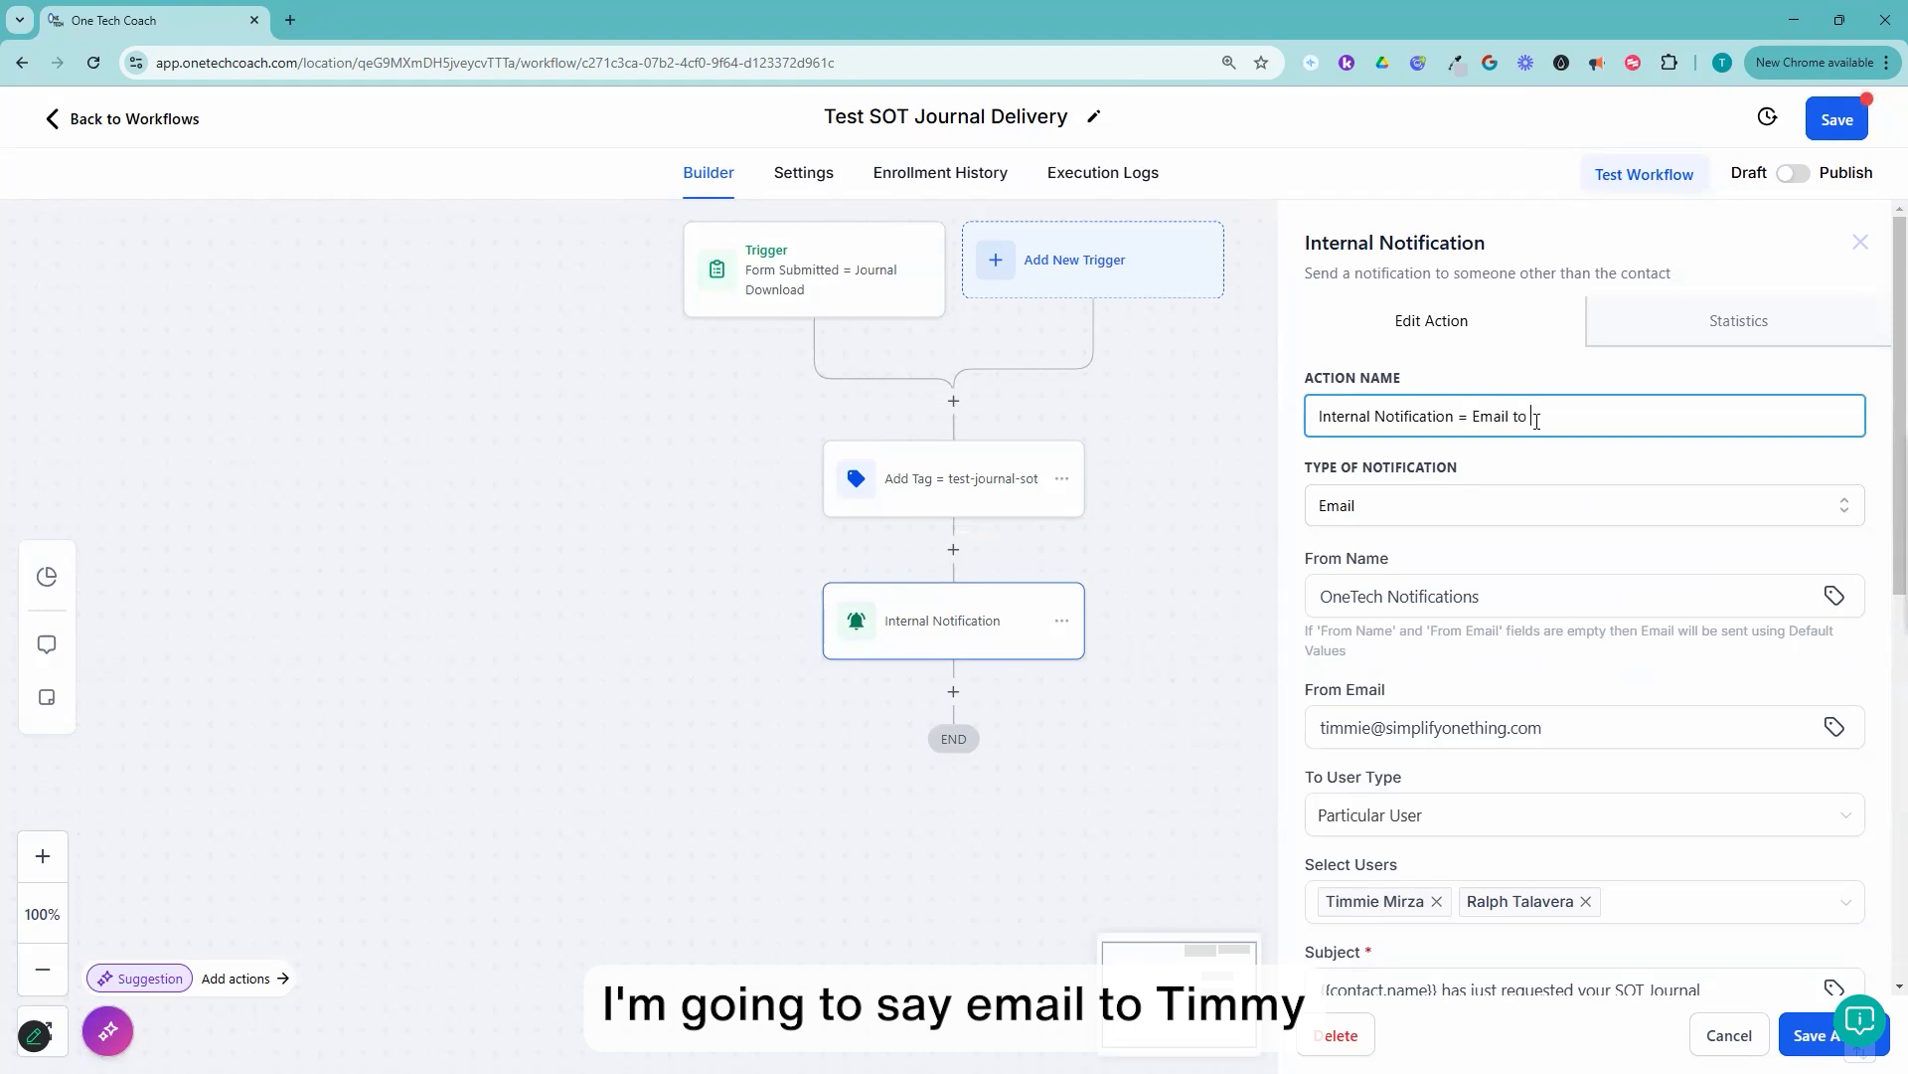
text(Timmie)
click(1810, 1034)
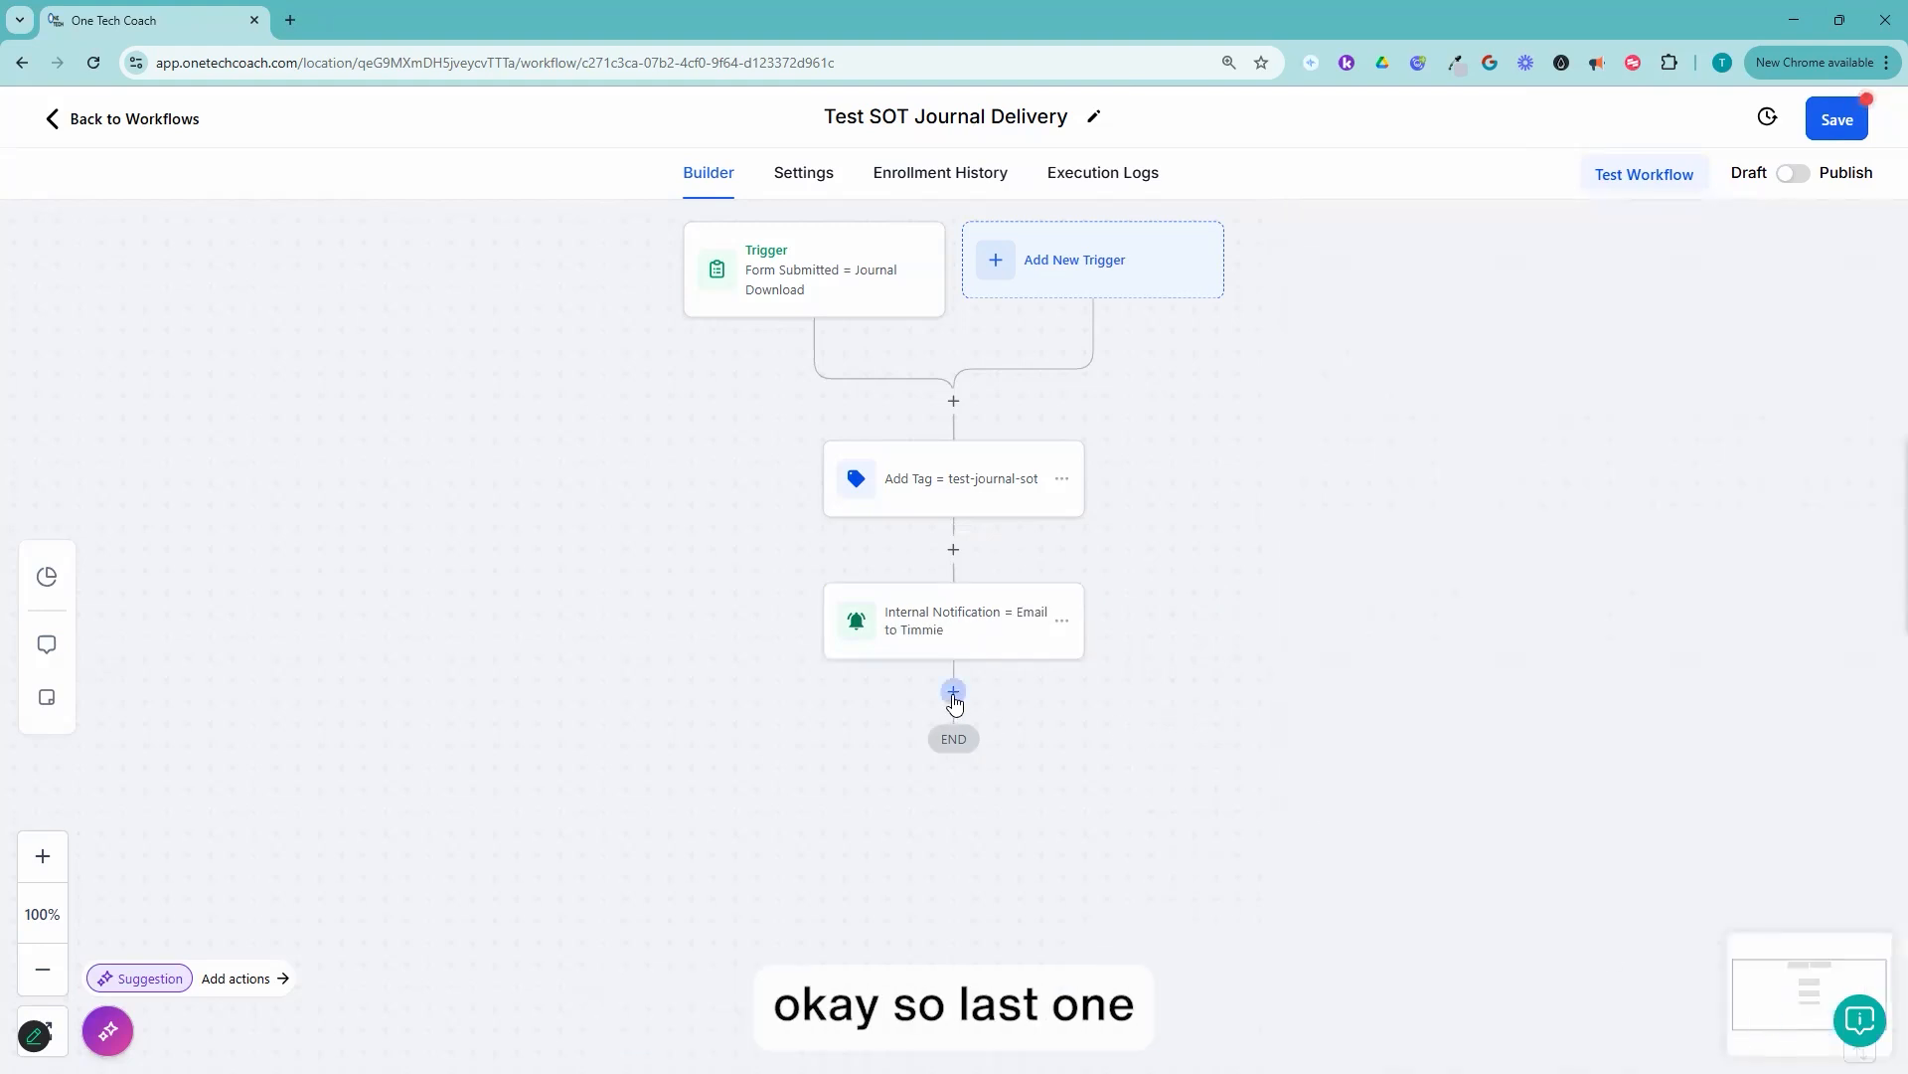
Step: Add a Send Email action after the internal notification
click(953, 693)
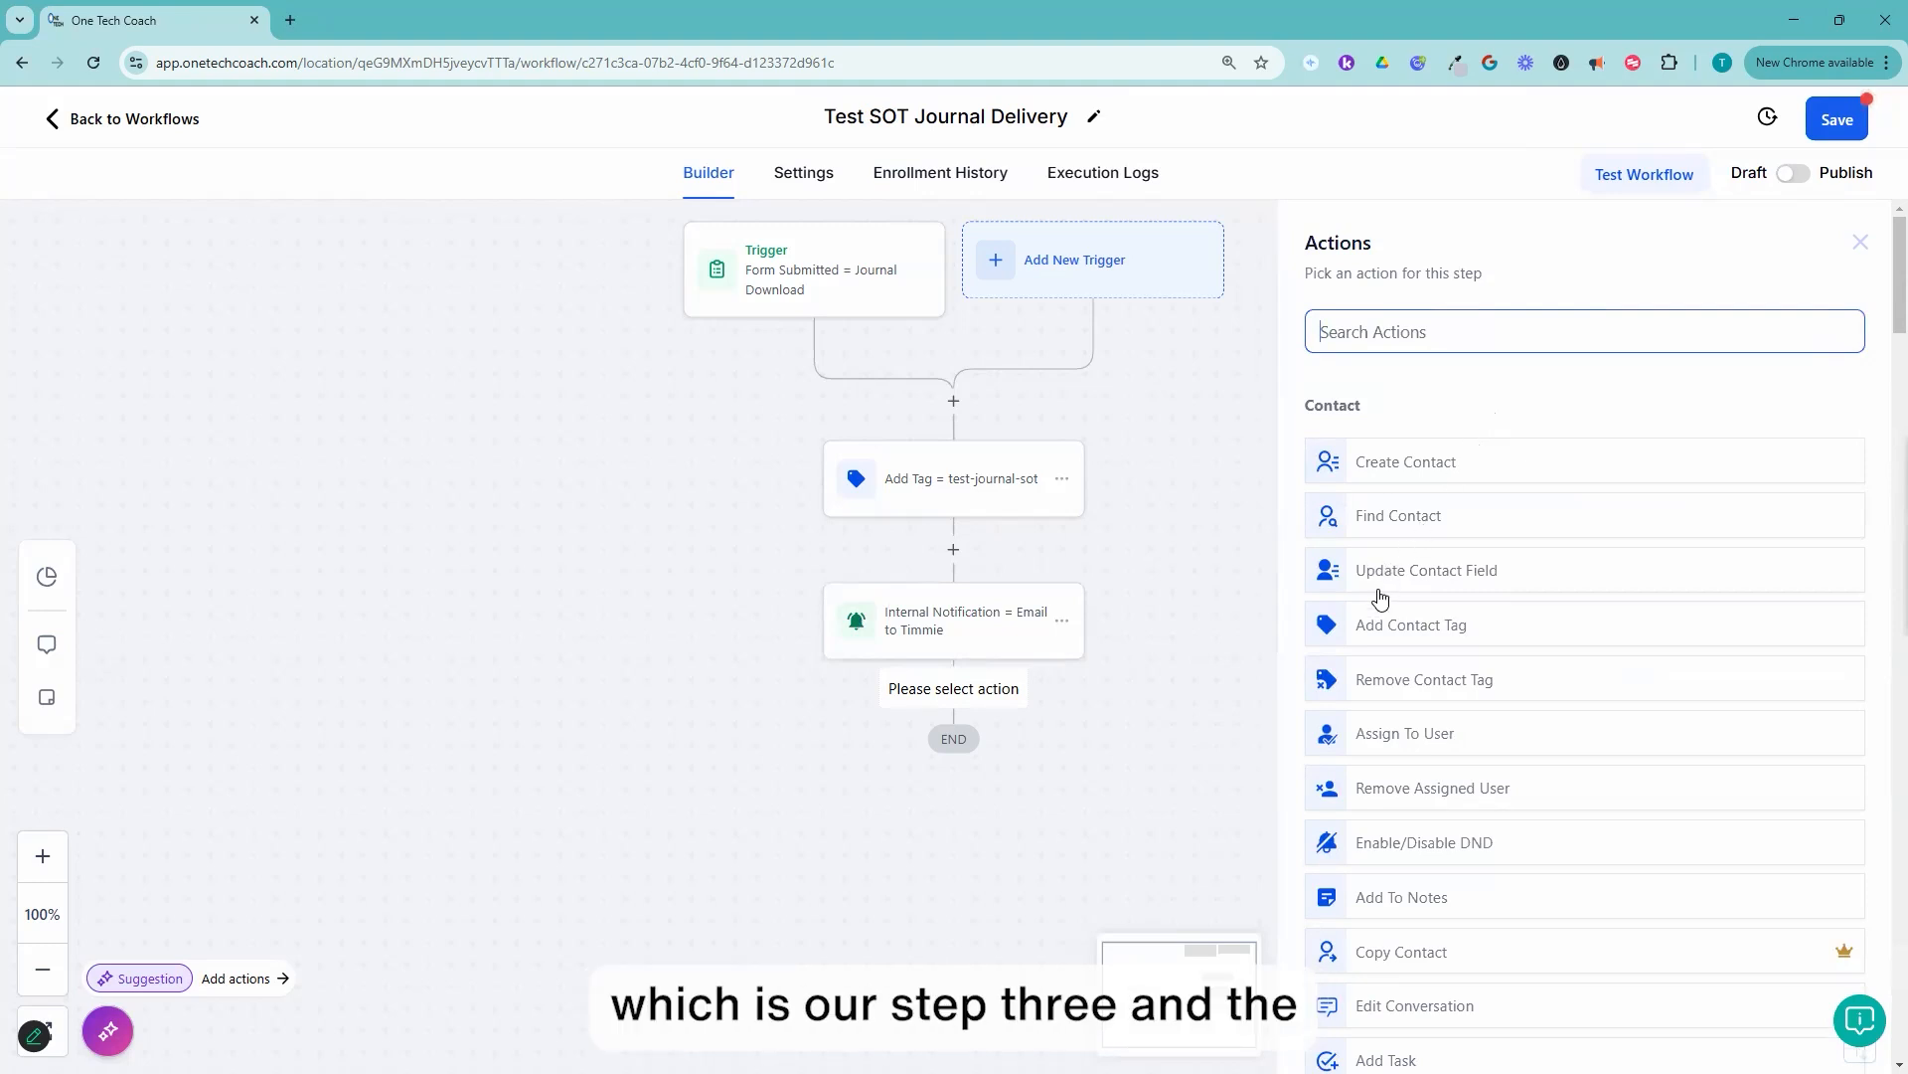
text(email)
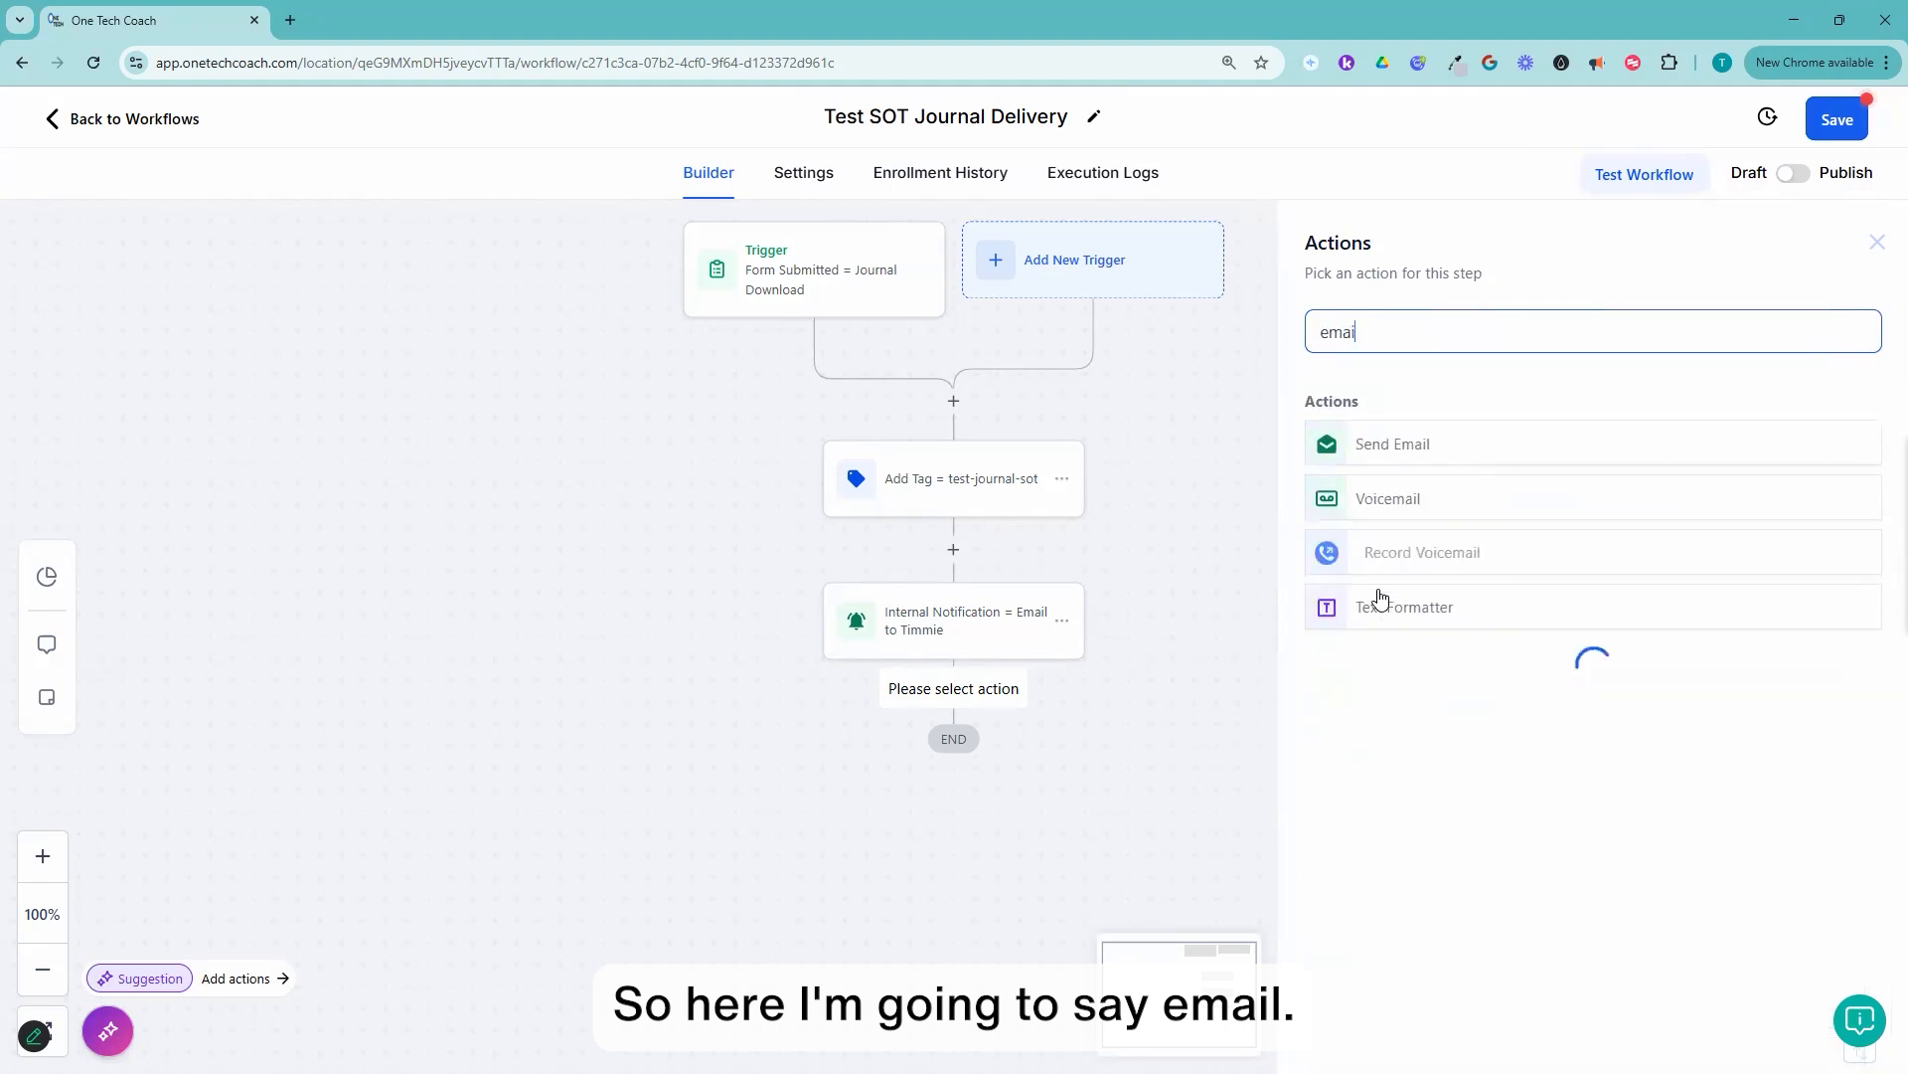
click(1421, 447)
Step: Set the email's From Name to the sender's first name plus "from Simplify One Thing", and fill in the sender's e-mail address
click(1363, 504)
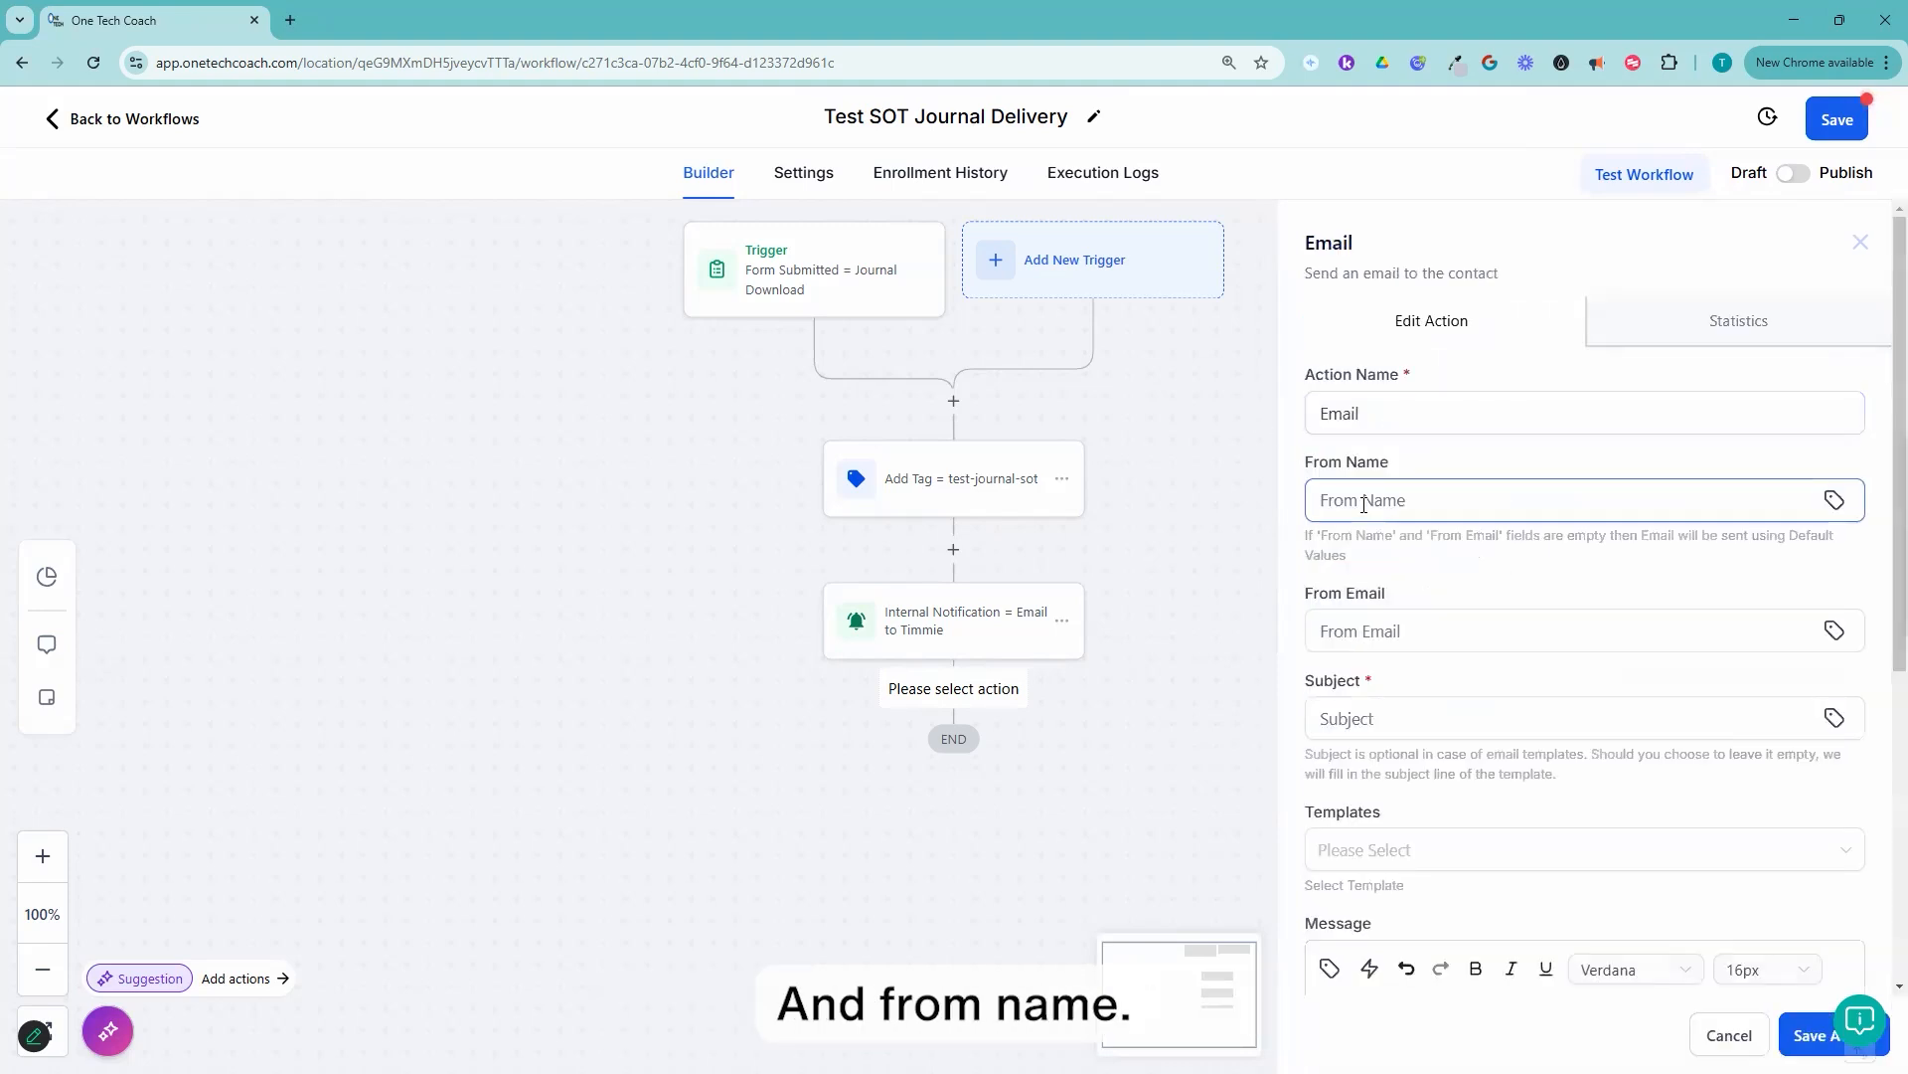
text(Ti)
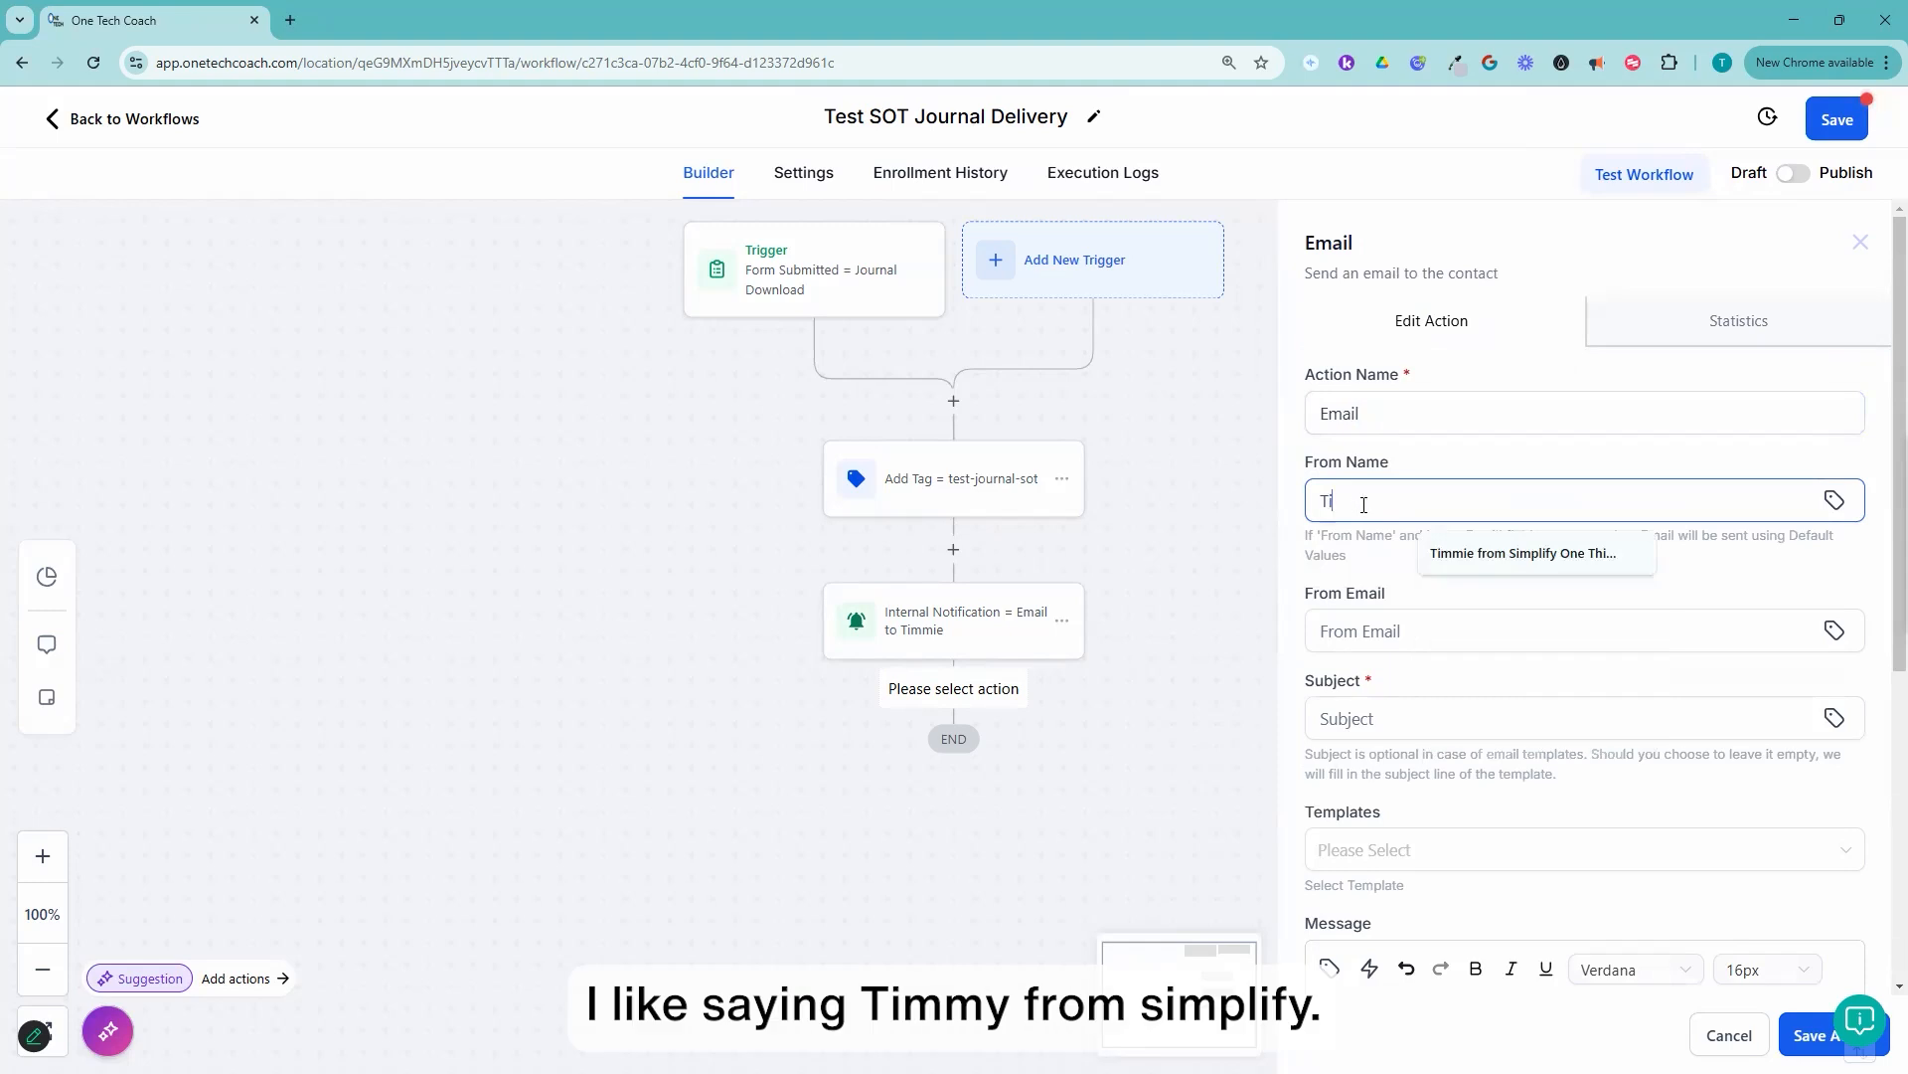
text(mmie from Simplify One Thing)
click(1474, 553)
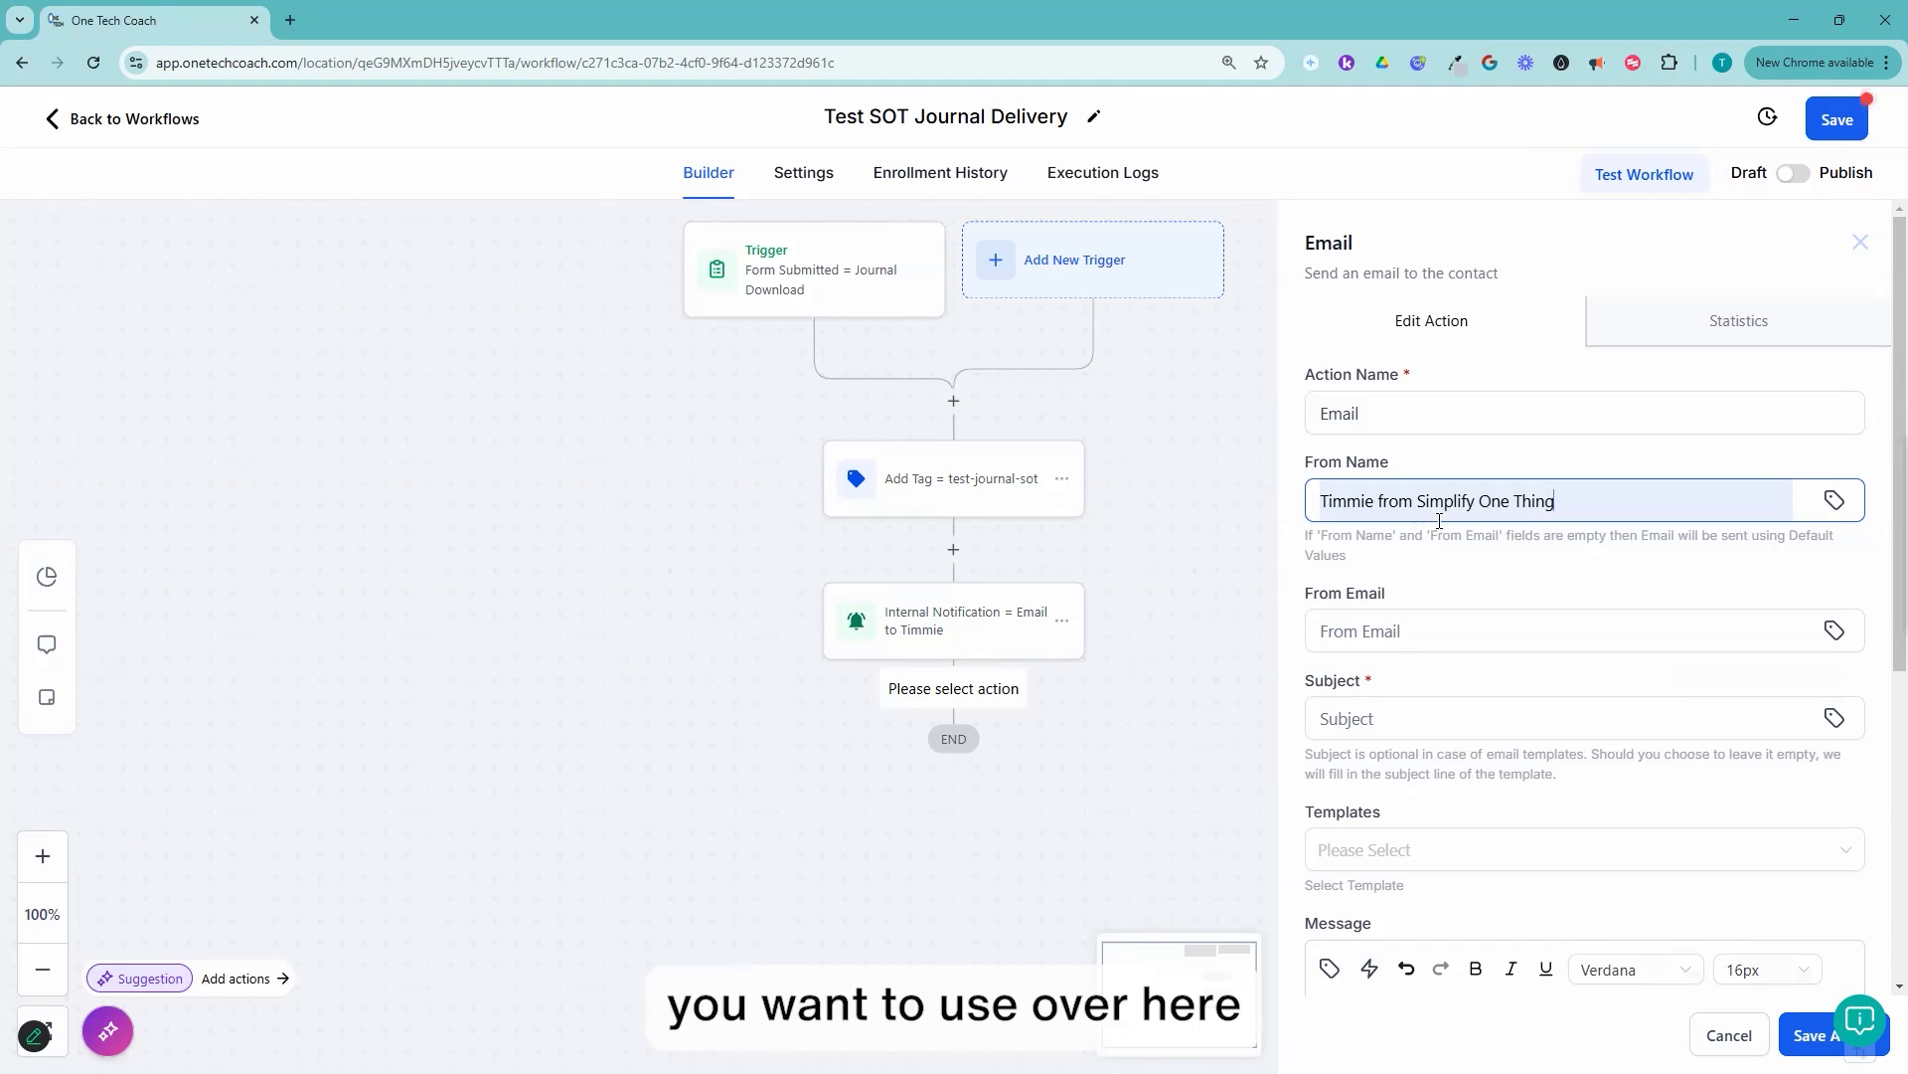
click(1370, 633)
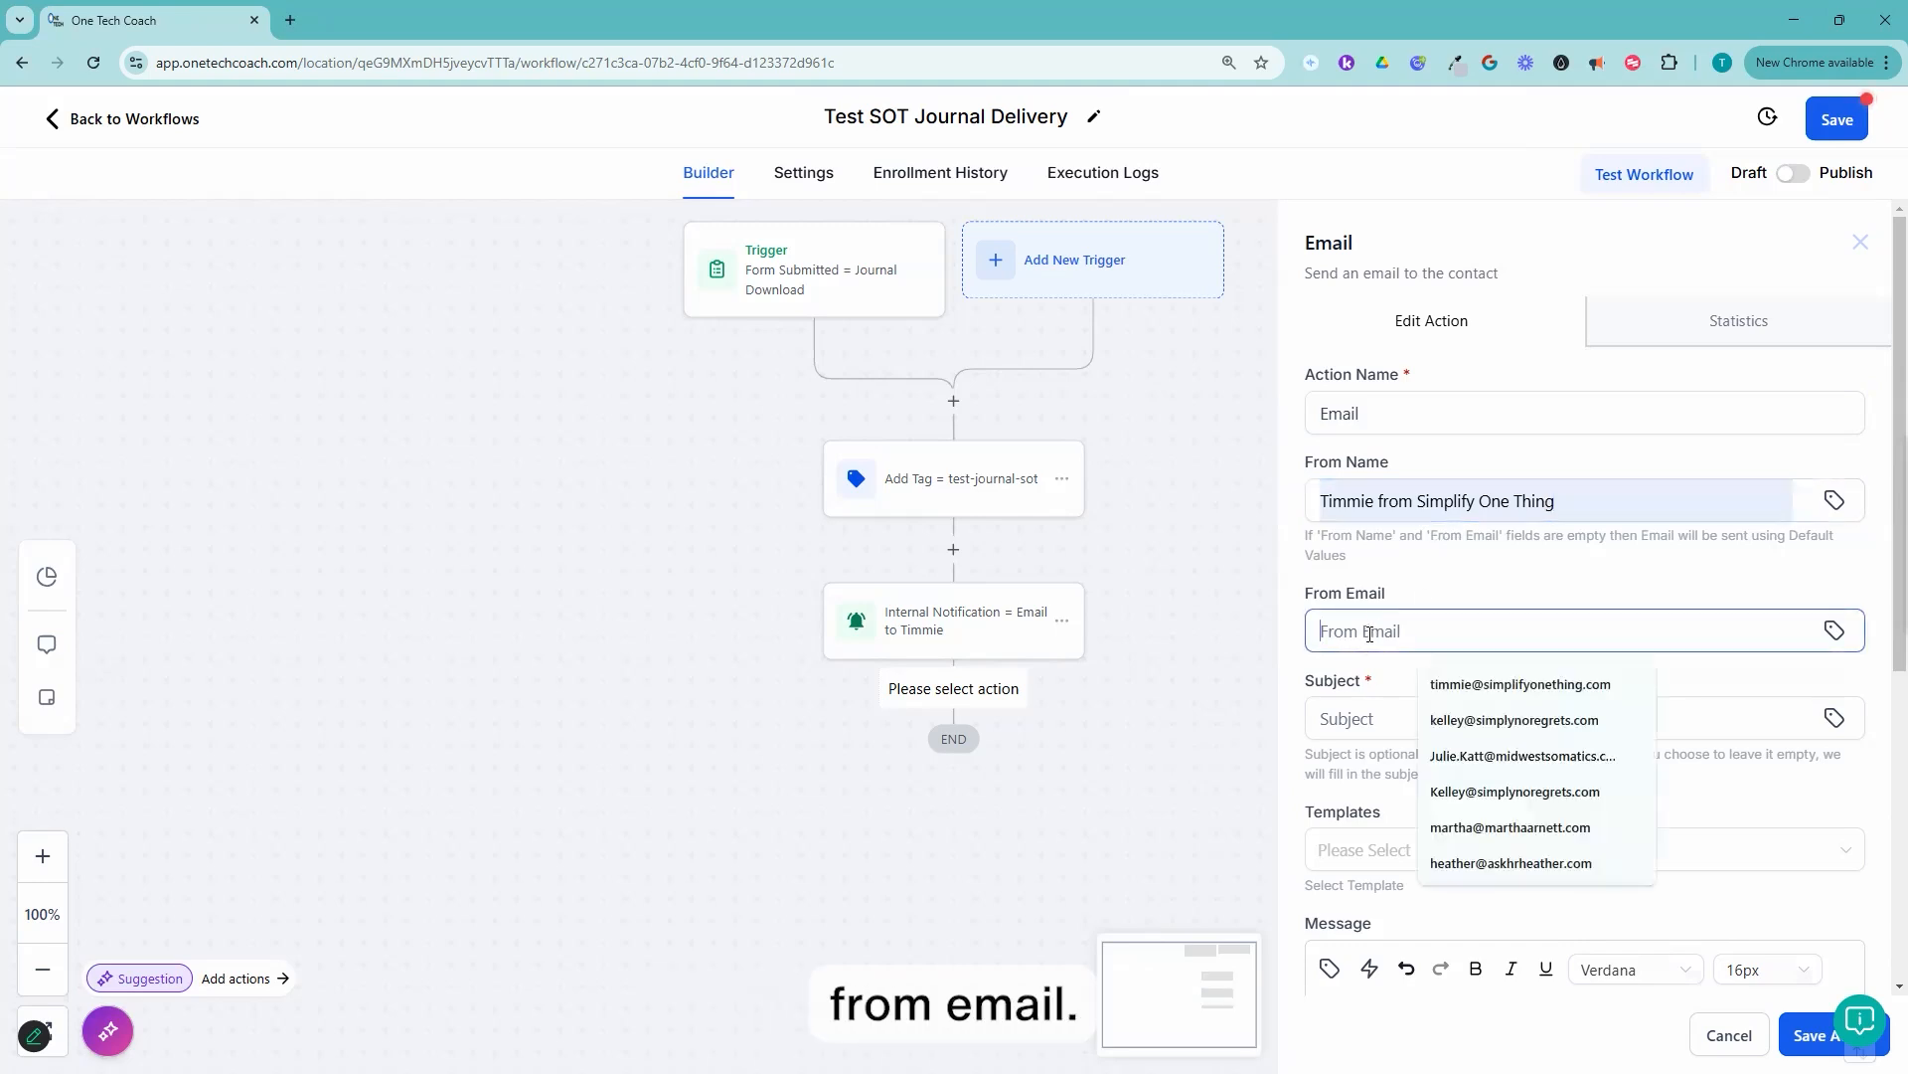
text(timm)
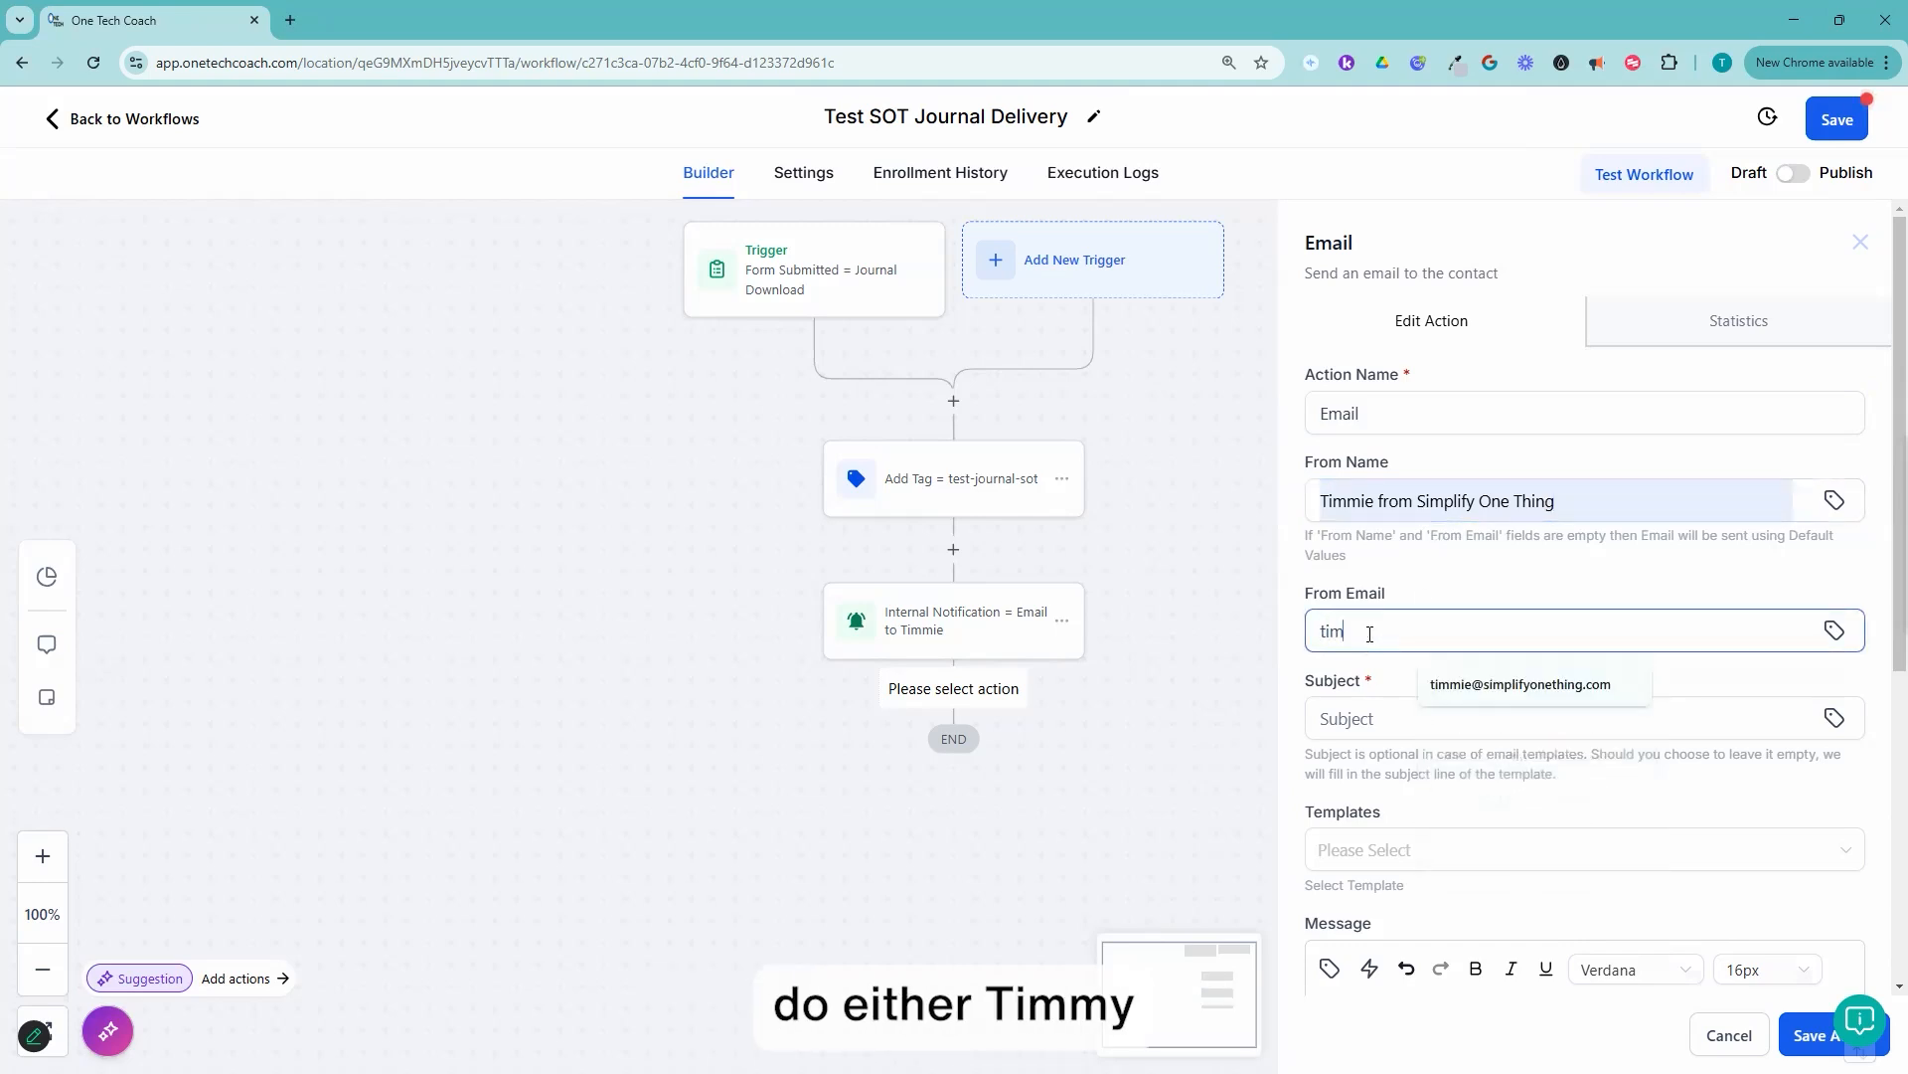
click(1472, 676)
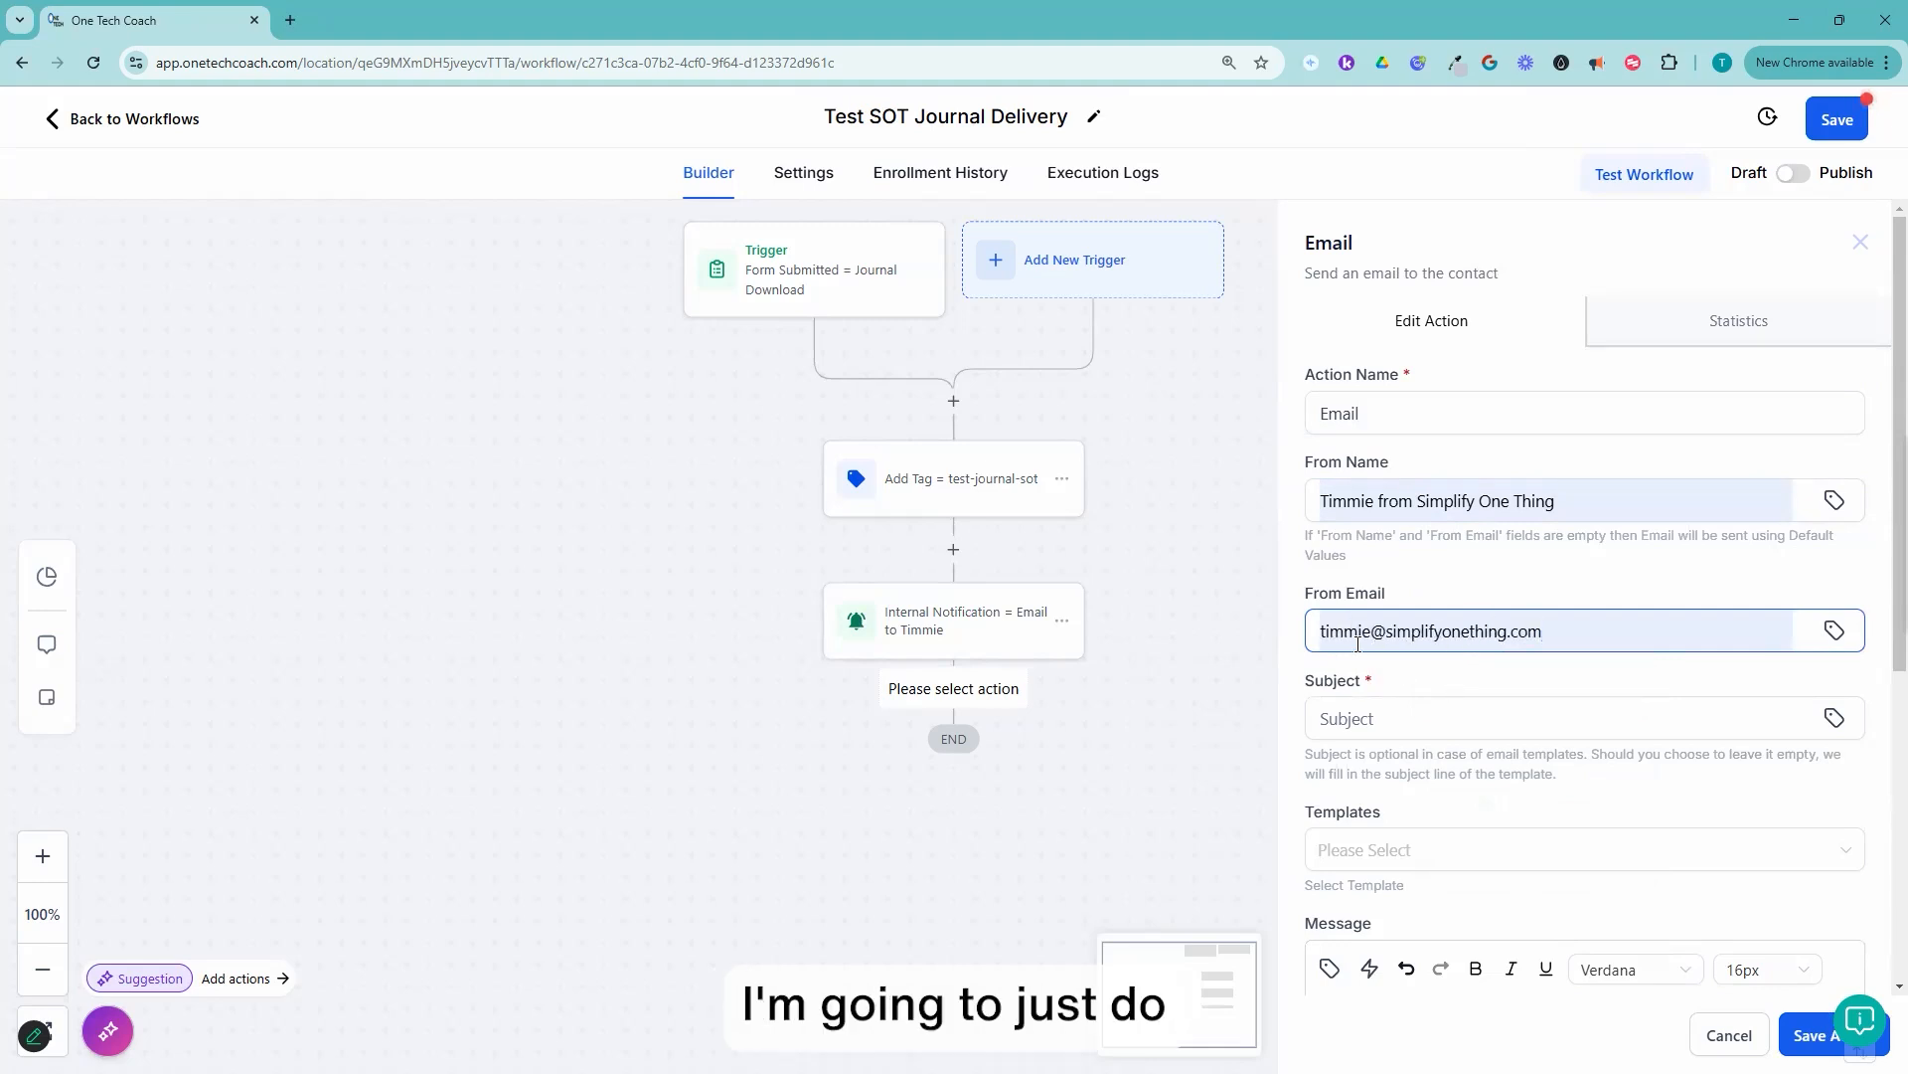
Step: Insert the contact's First Name merge field in the email's subject
click(1381, 716)
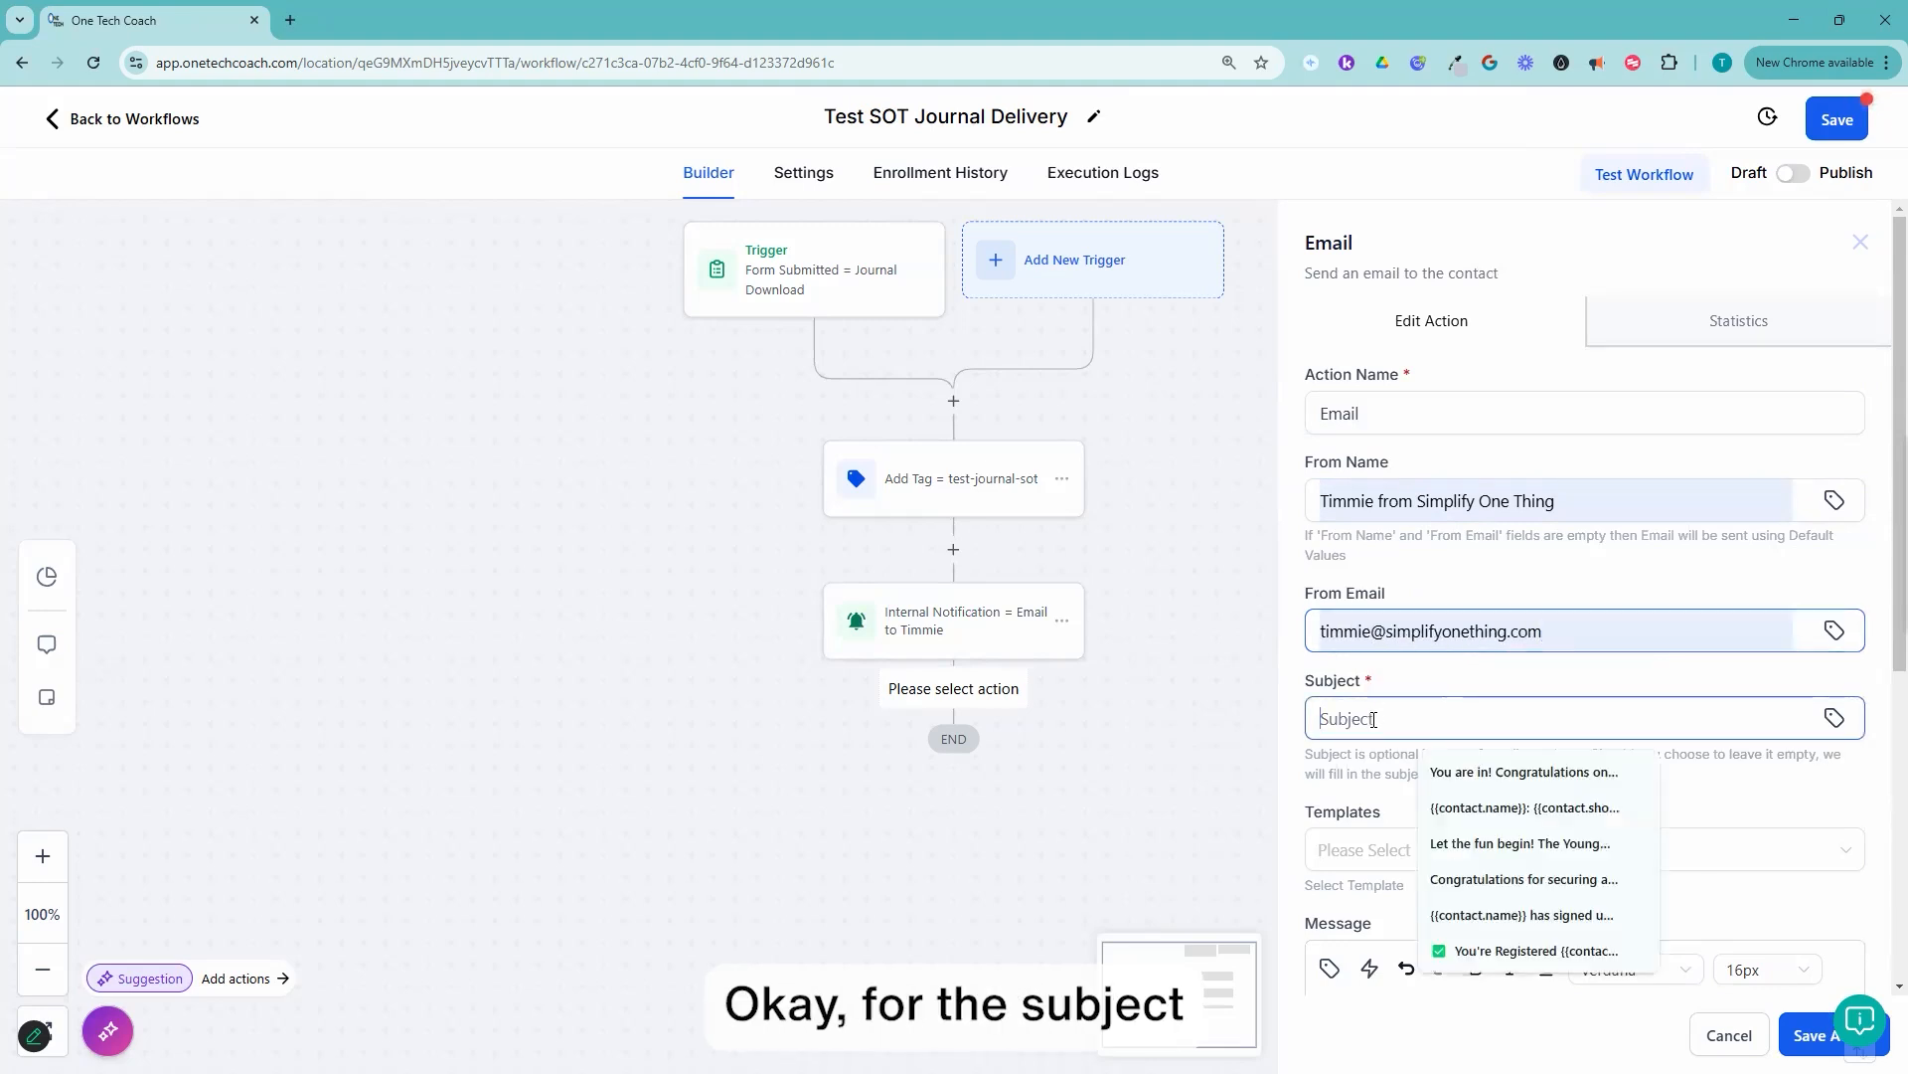
click(1834, 718)
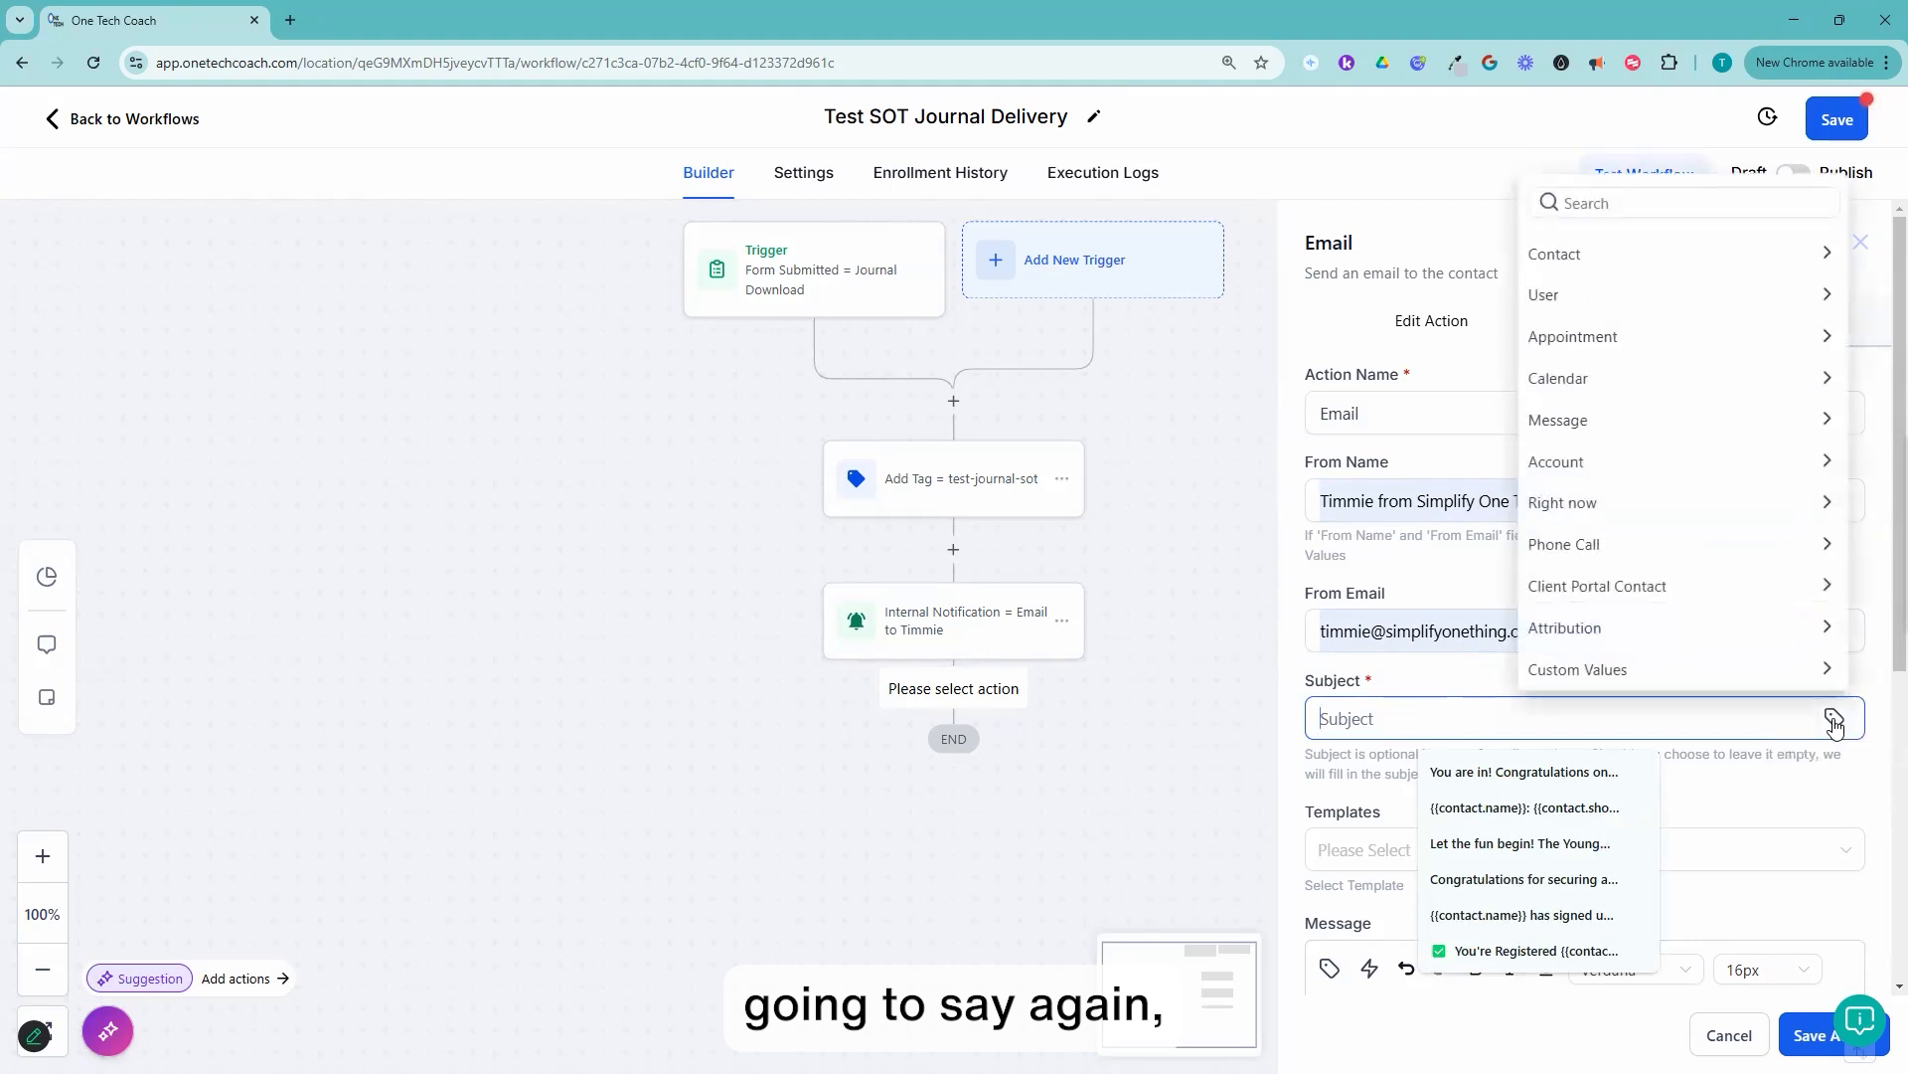
click(1582, 262)
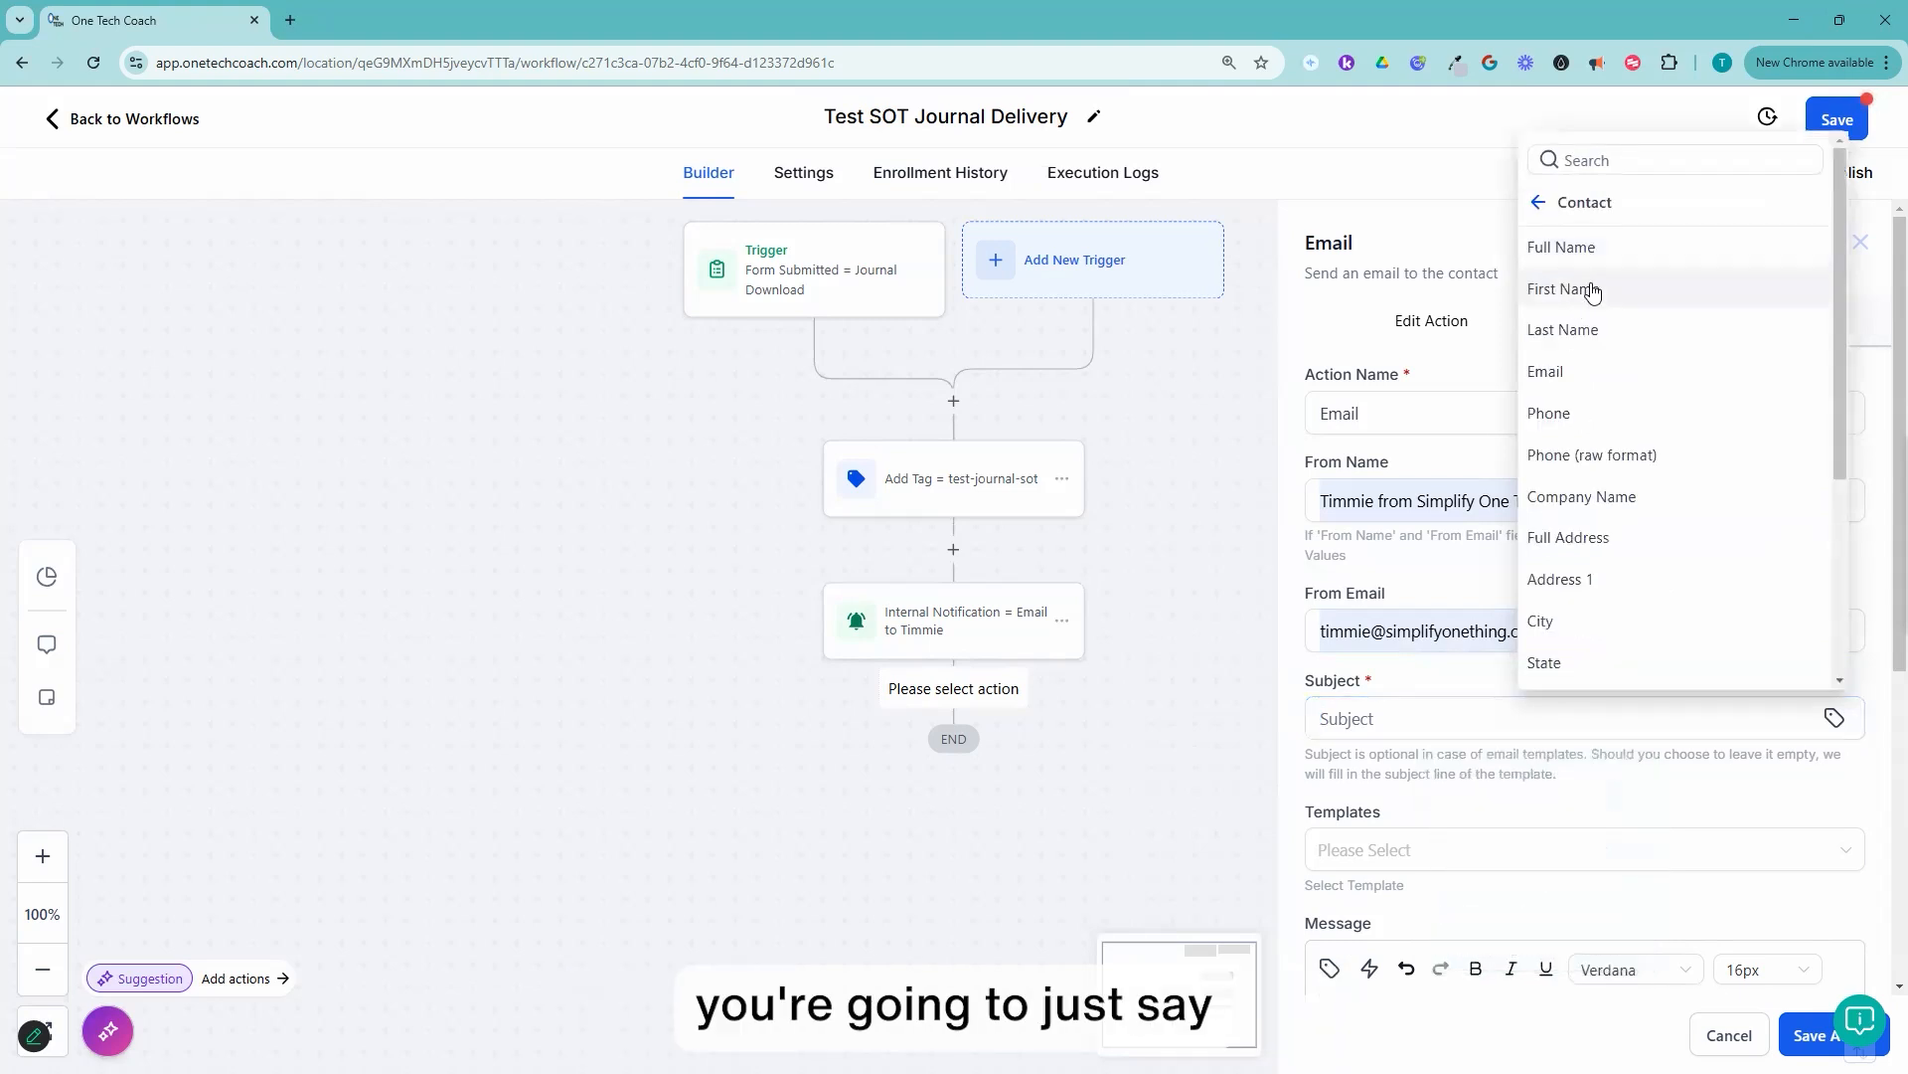
click(1591, 289)
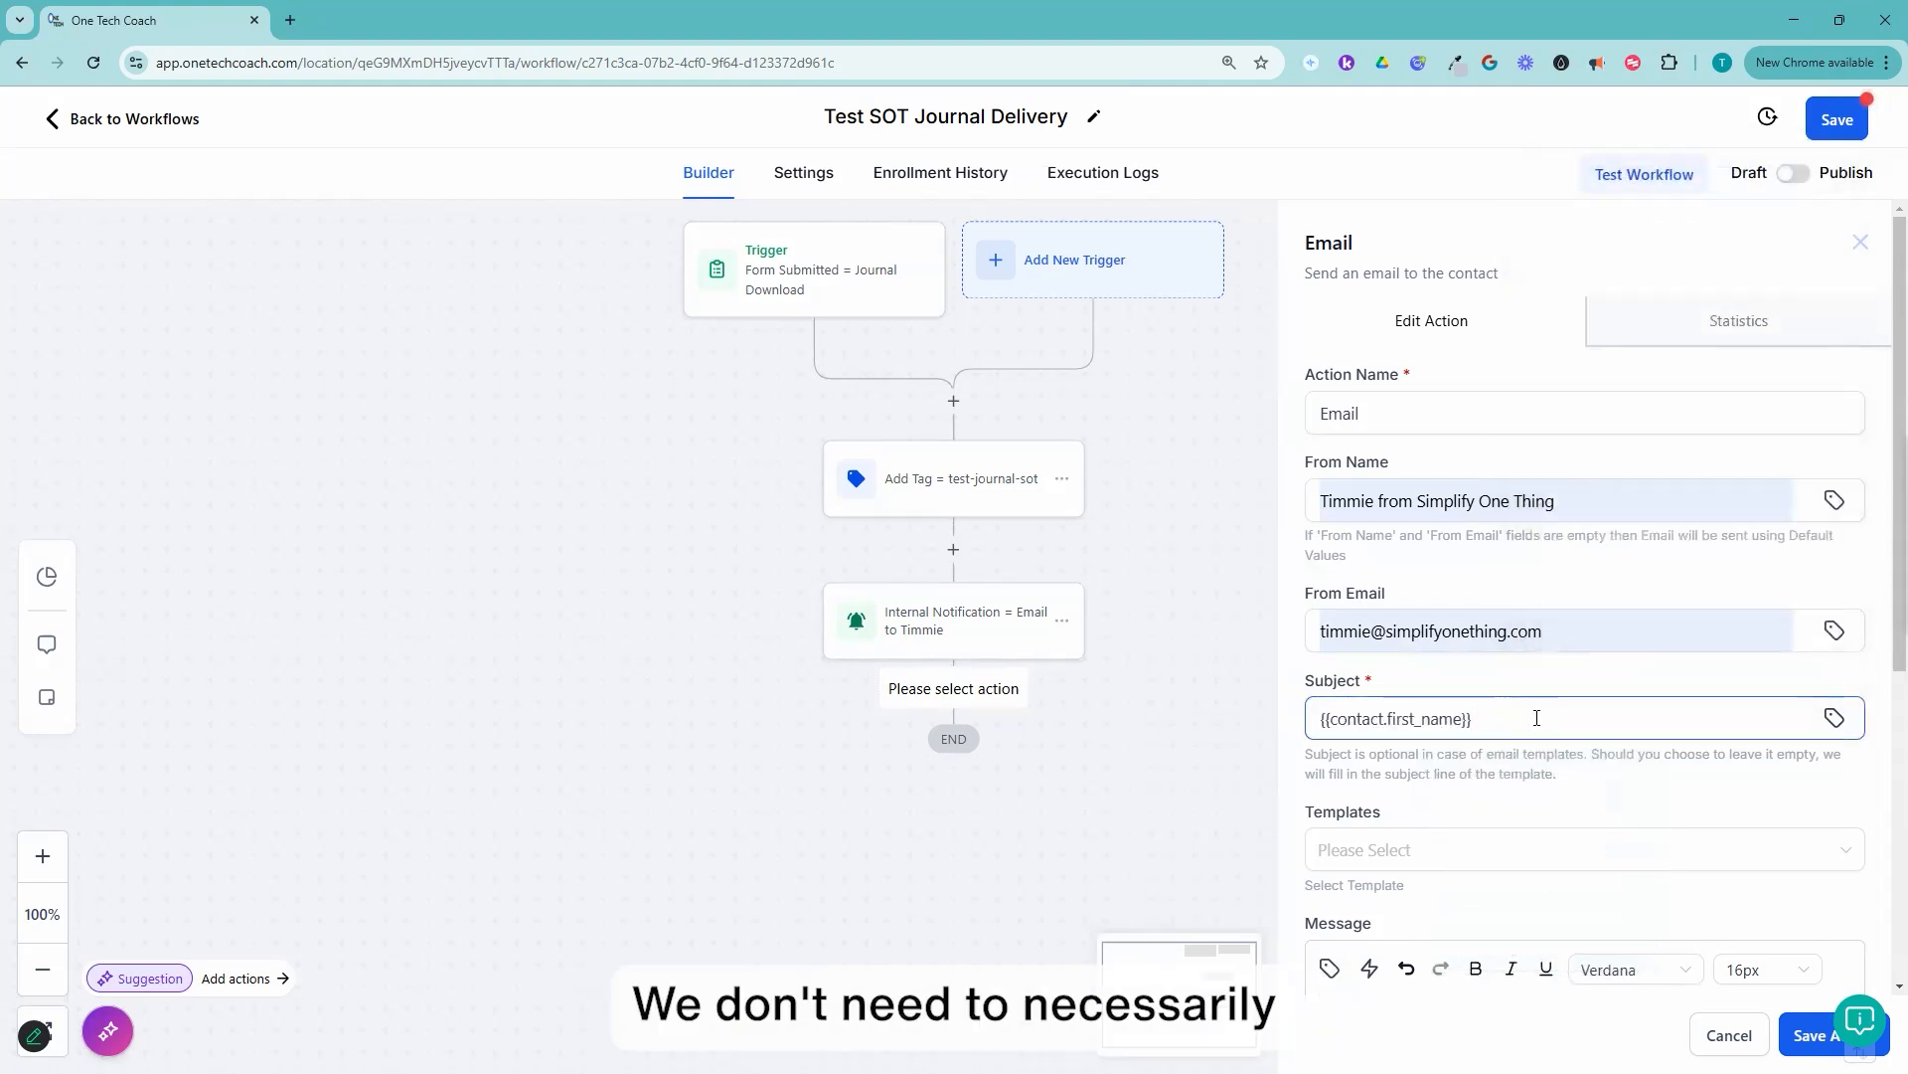
Step: Complete the email subject as "Hi {{contact.first_name}}, here is the Journal you requested!"
text(,)
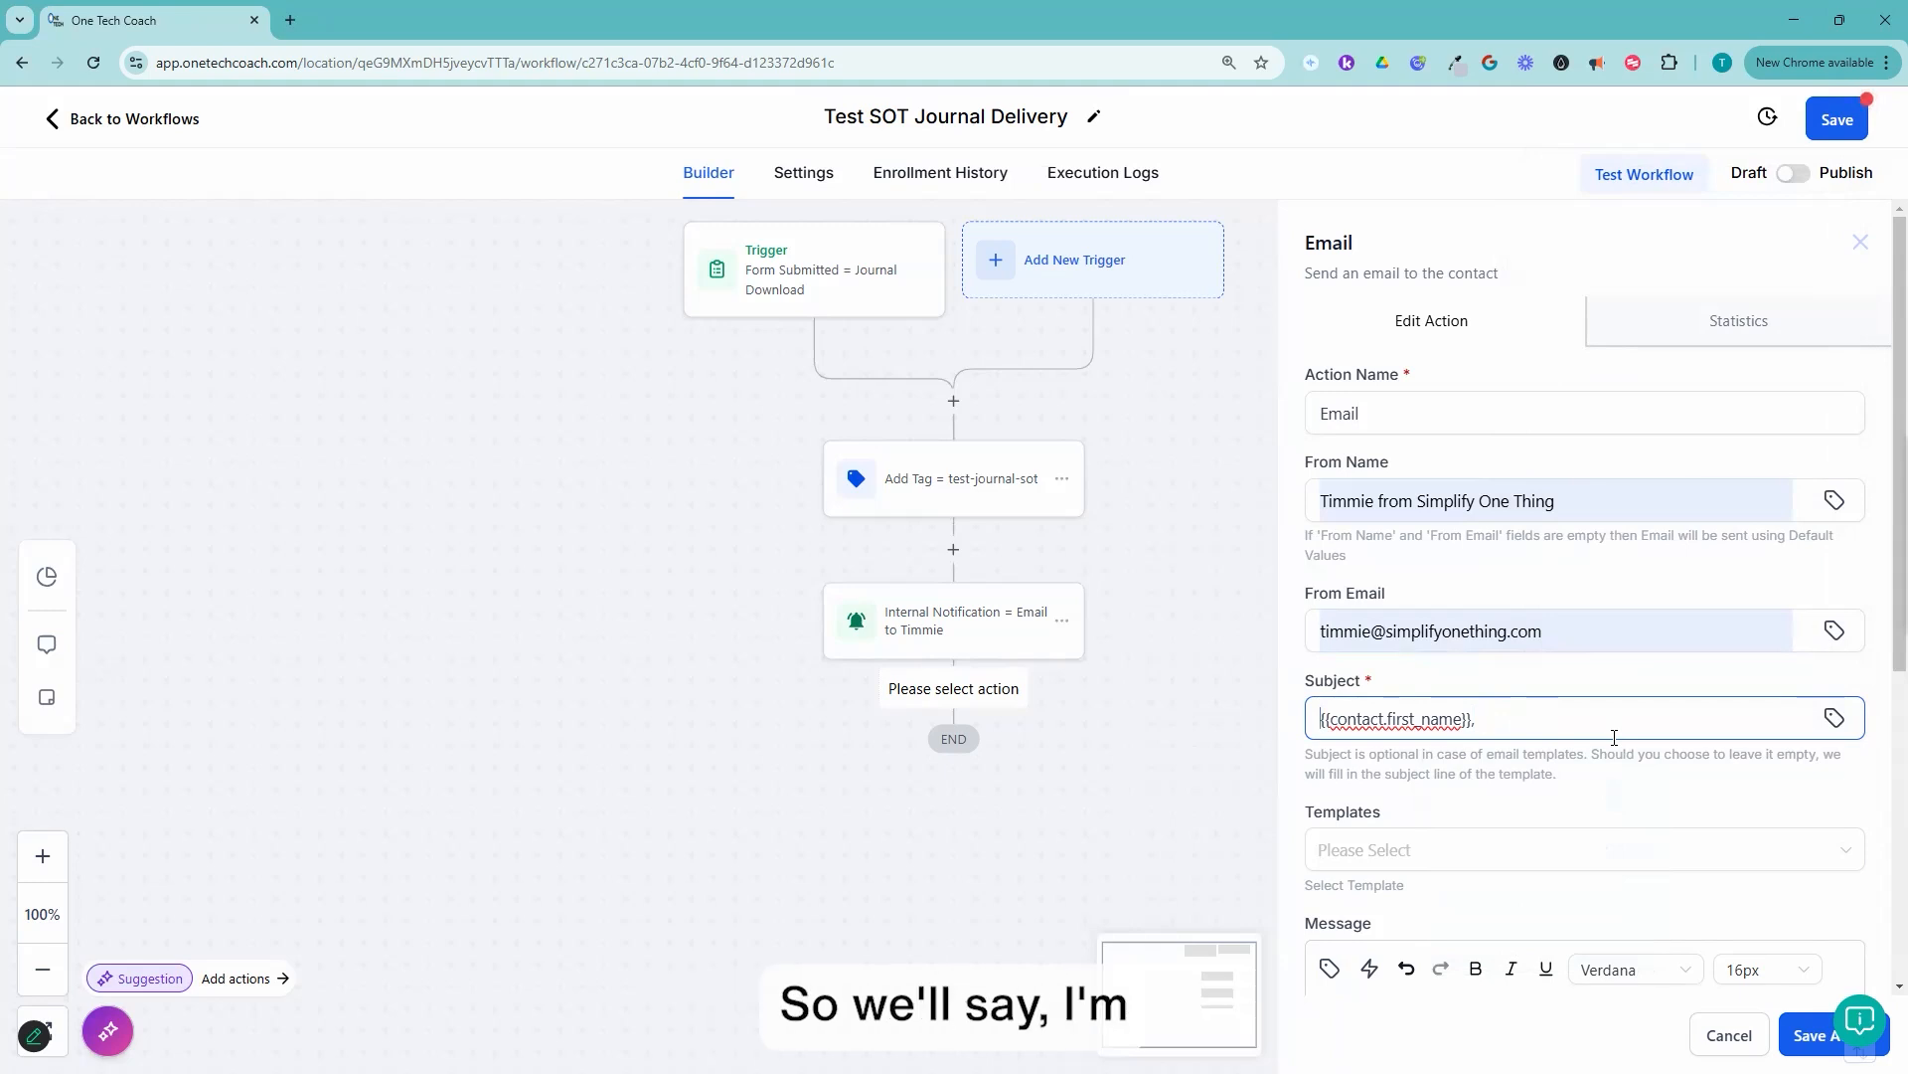
text(Hi {{contact.first_name}}, )
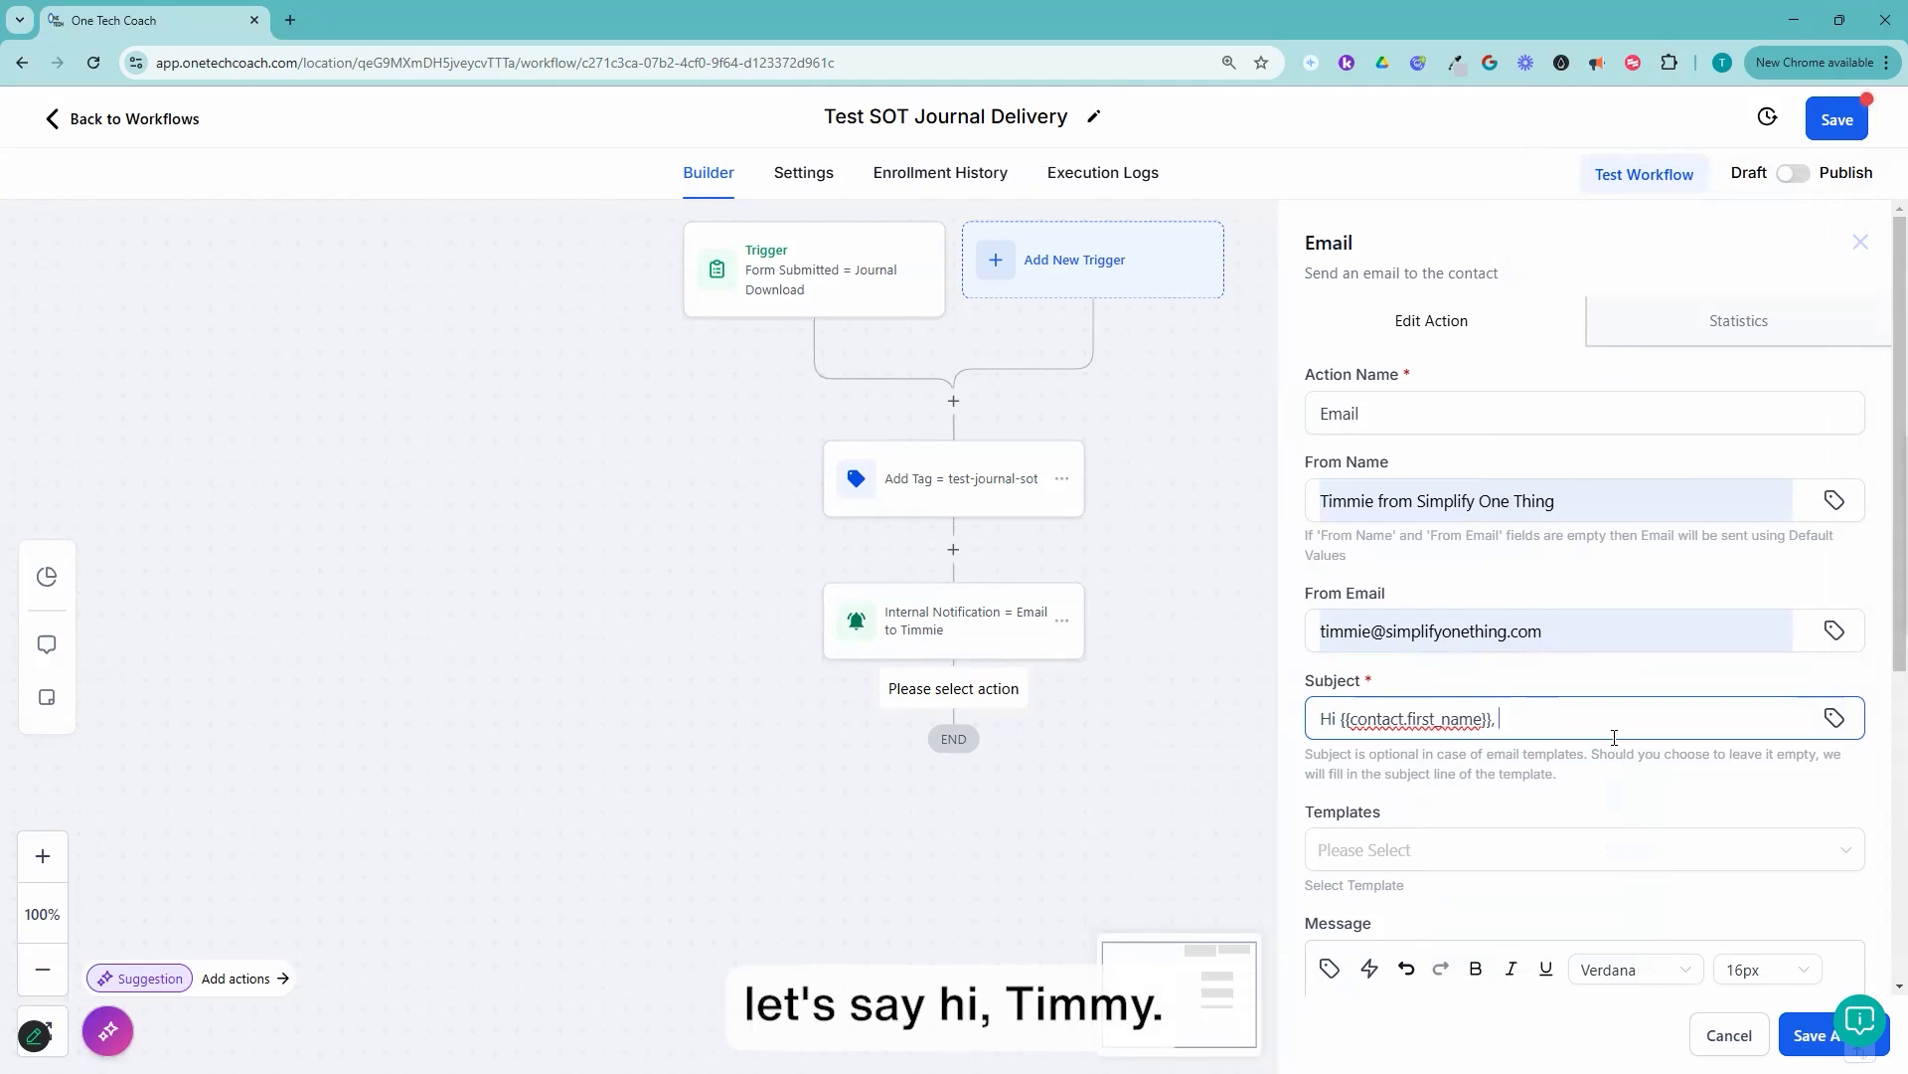
text(here is the Journal yo)
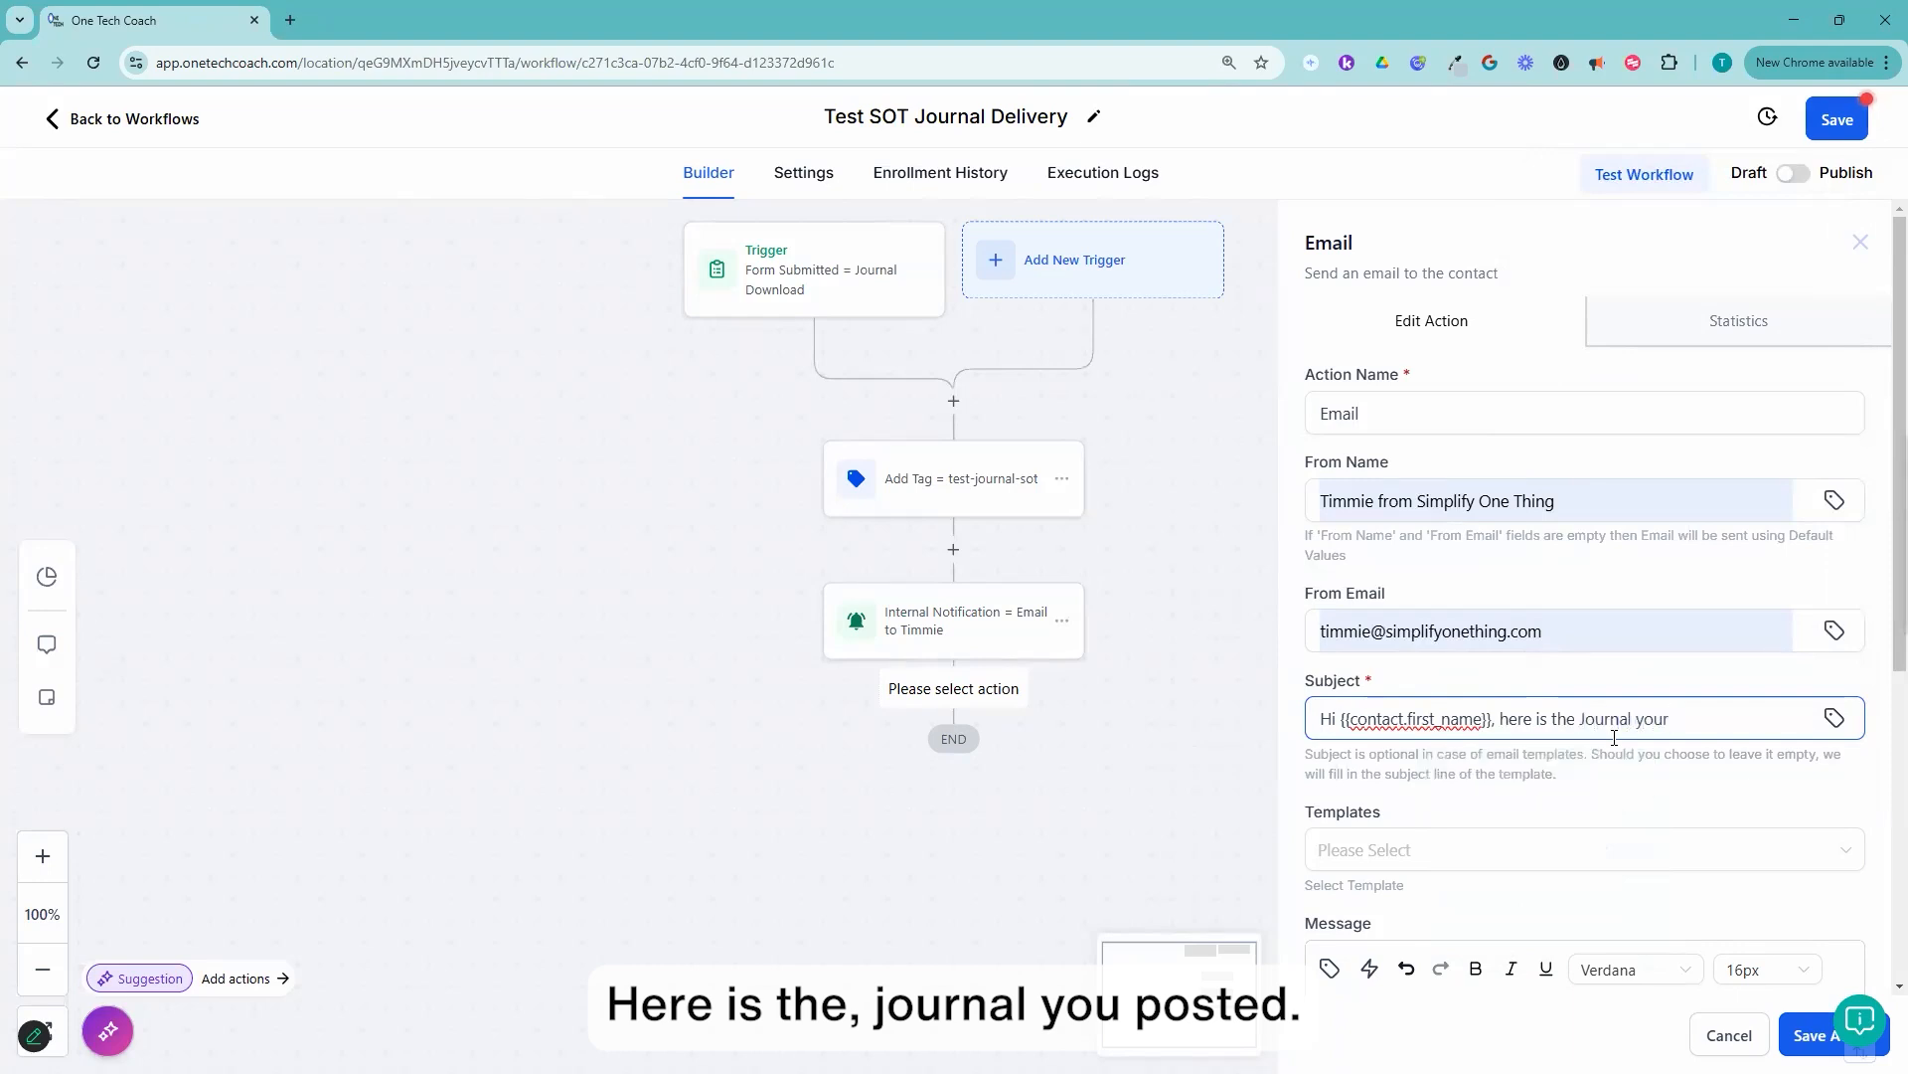
text(u requ)
key(BackSpace)
text(quested!)
Step: Save the email action with its message left empty, save the workflow as a draft and dismiss the notice
scroll(1542, 803, down, 3)
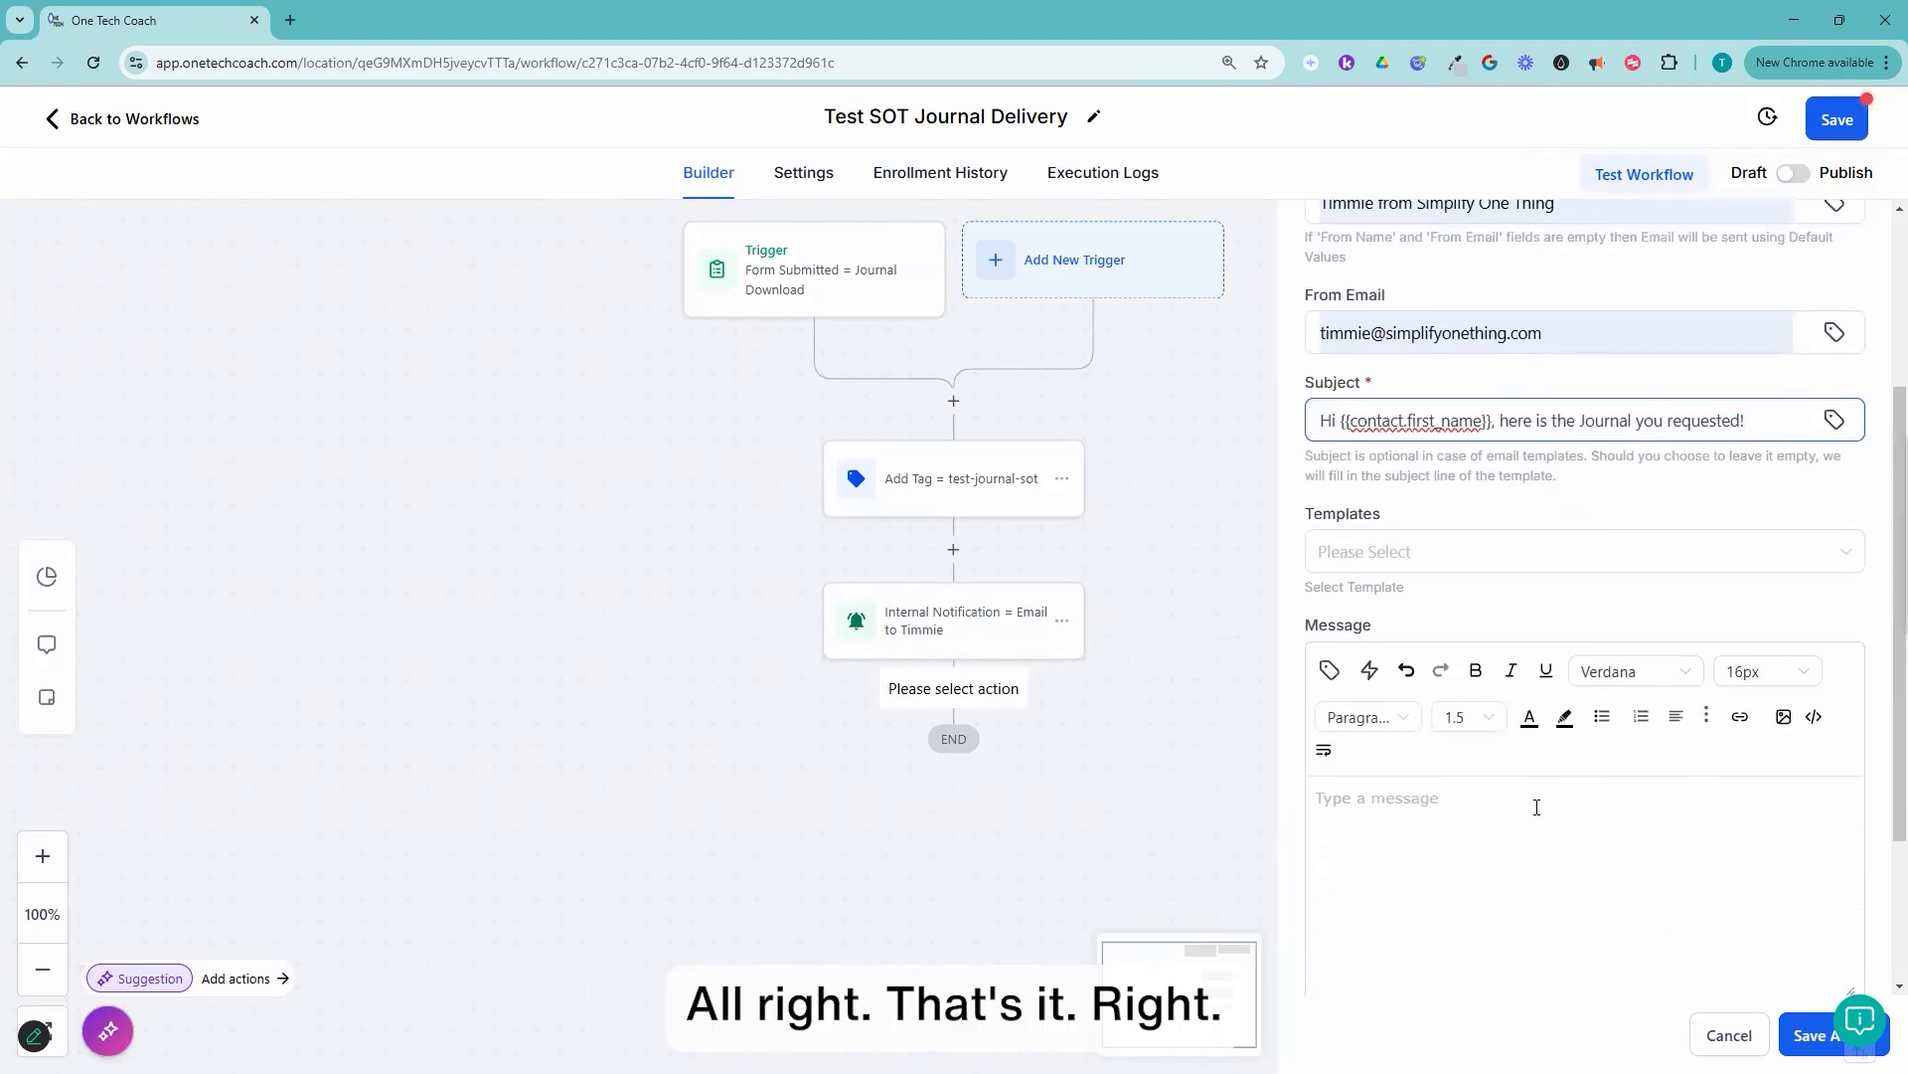
click(1537, 807)
scroll(1539, 785, down, 1)
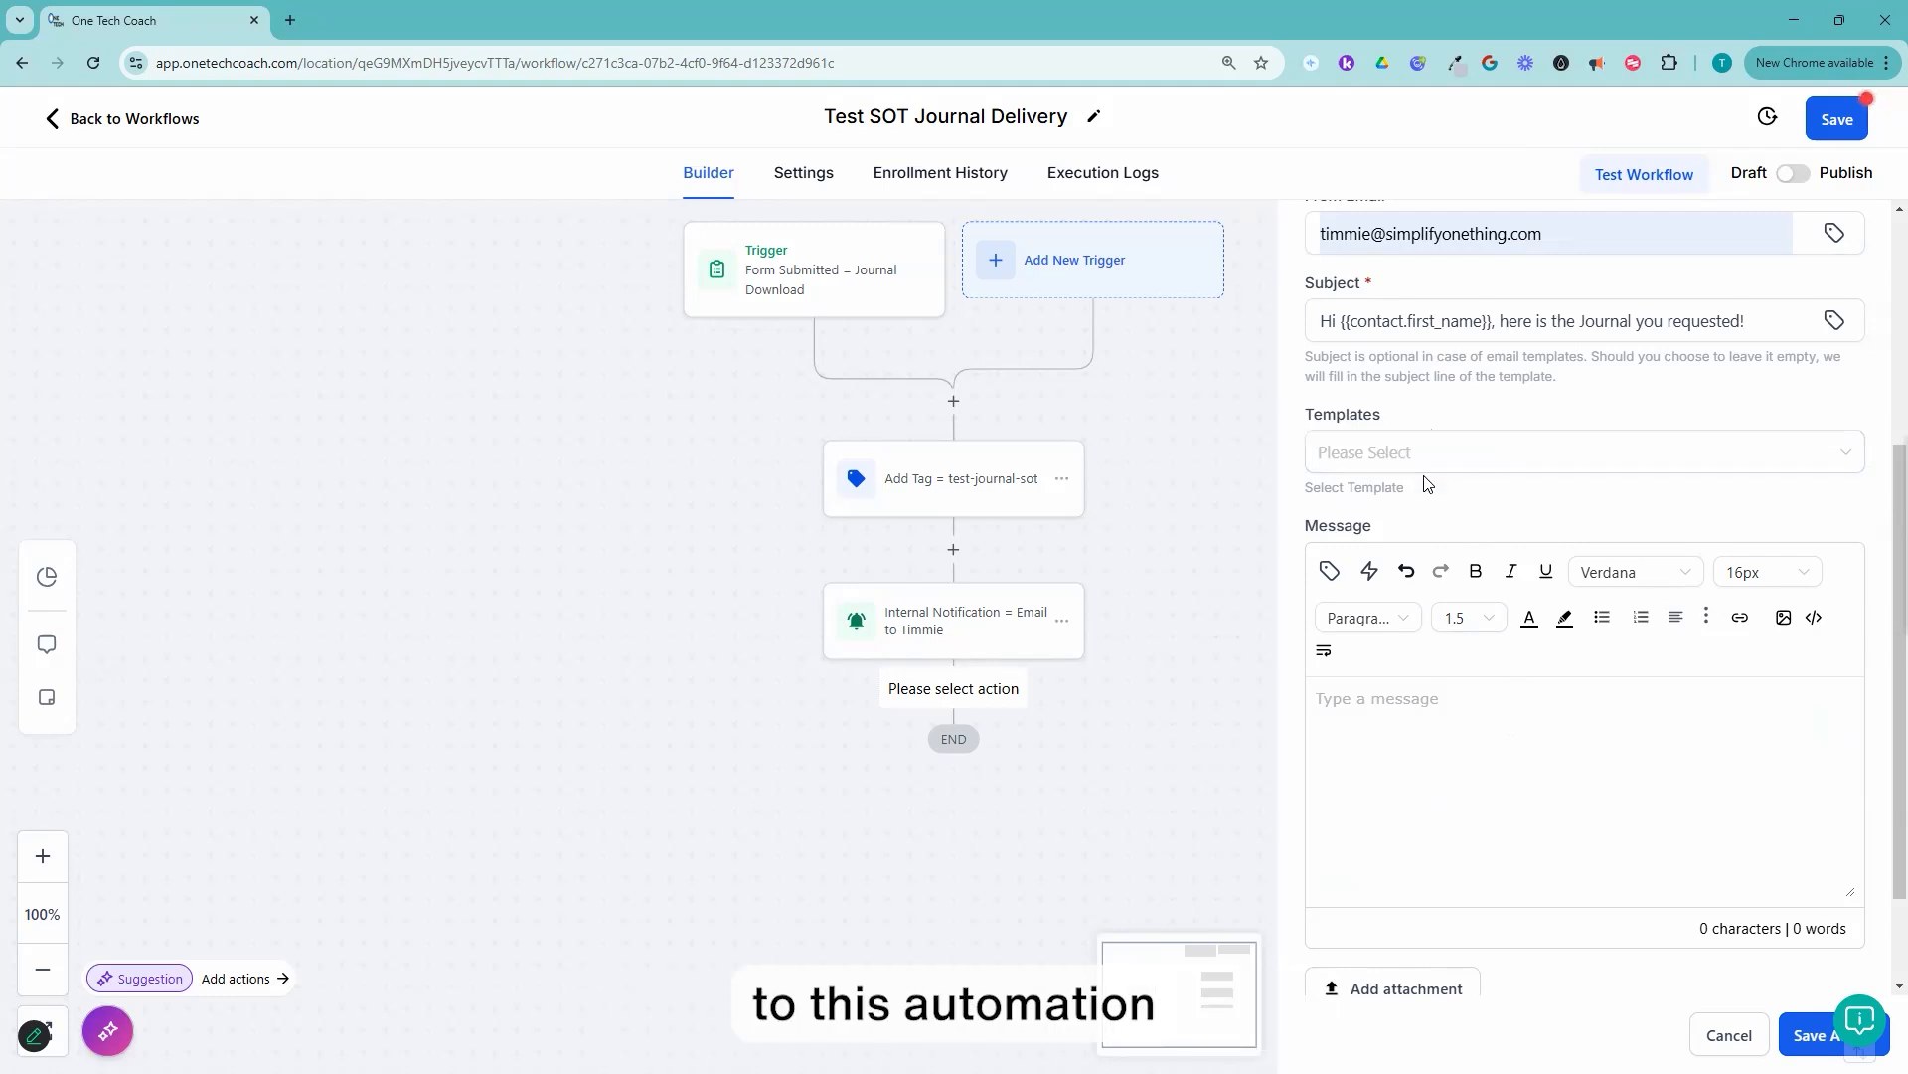
click(1807, 1037)
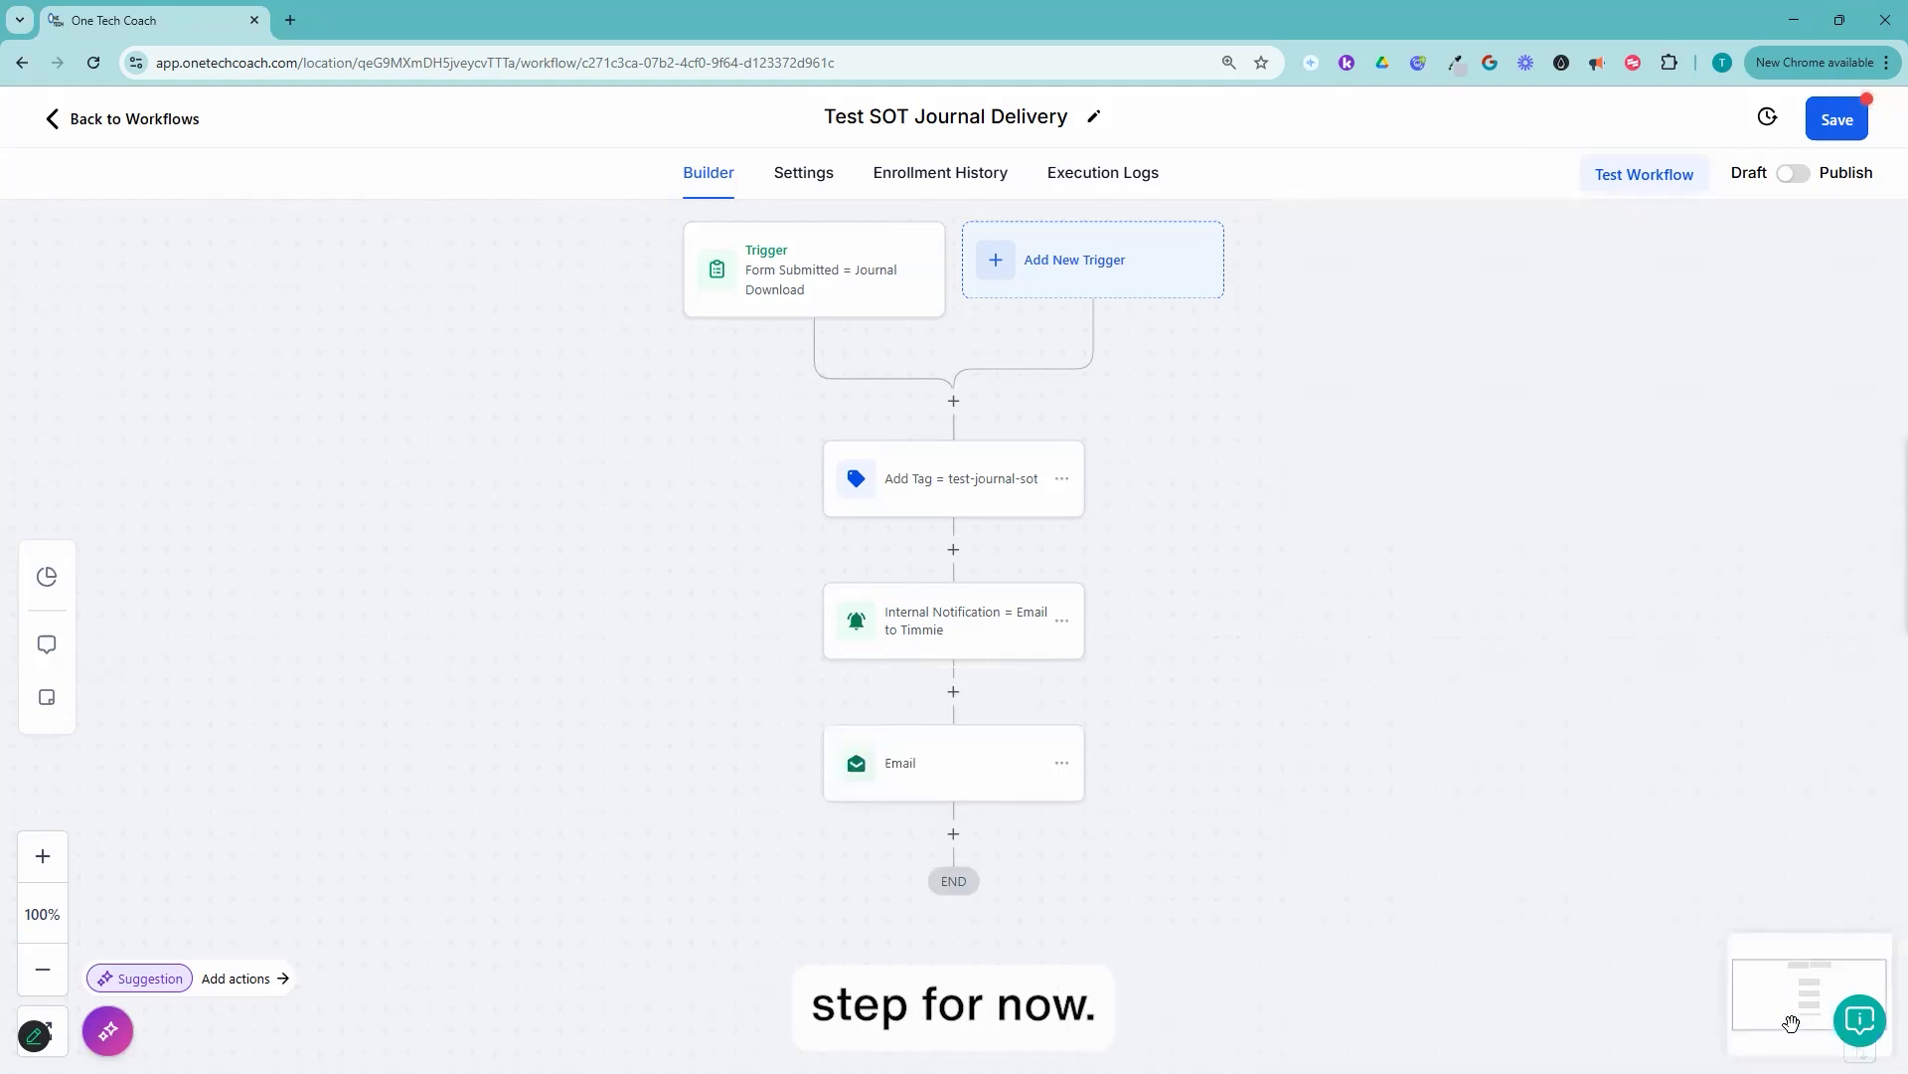
click(1848, 124)
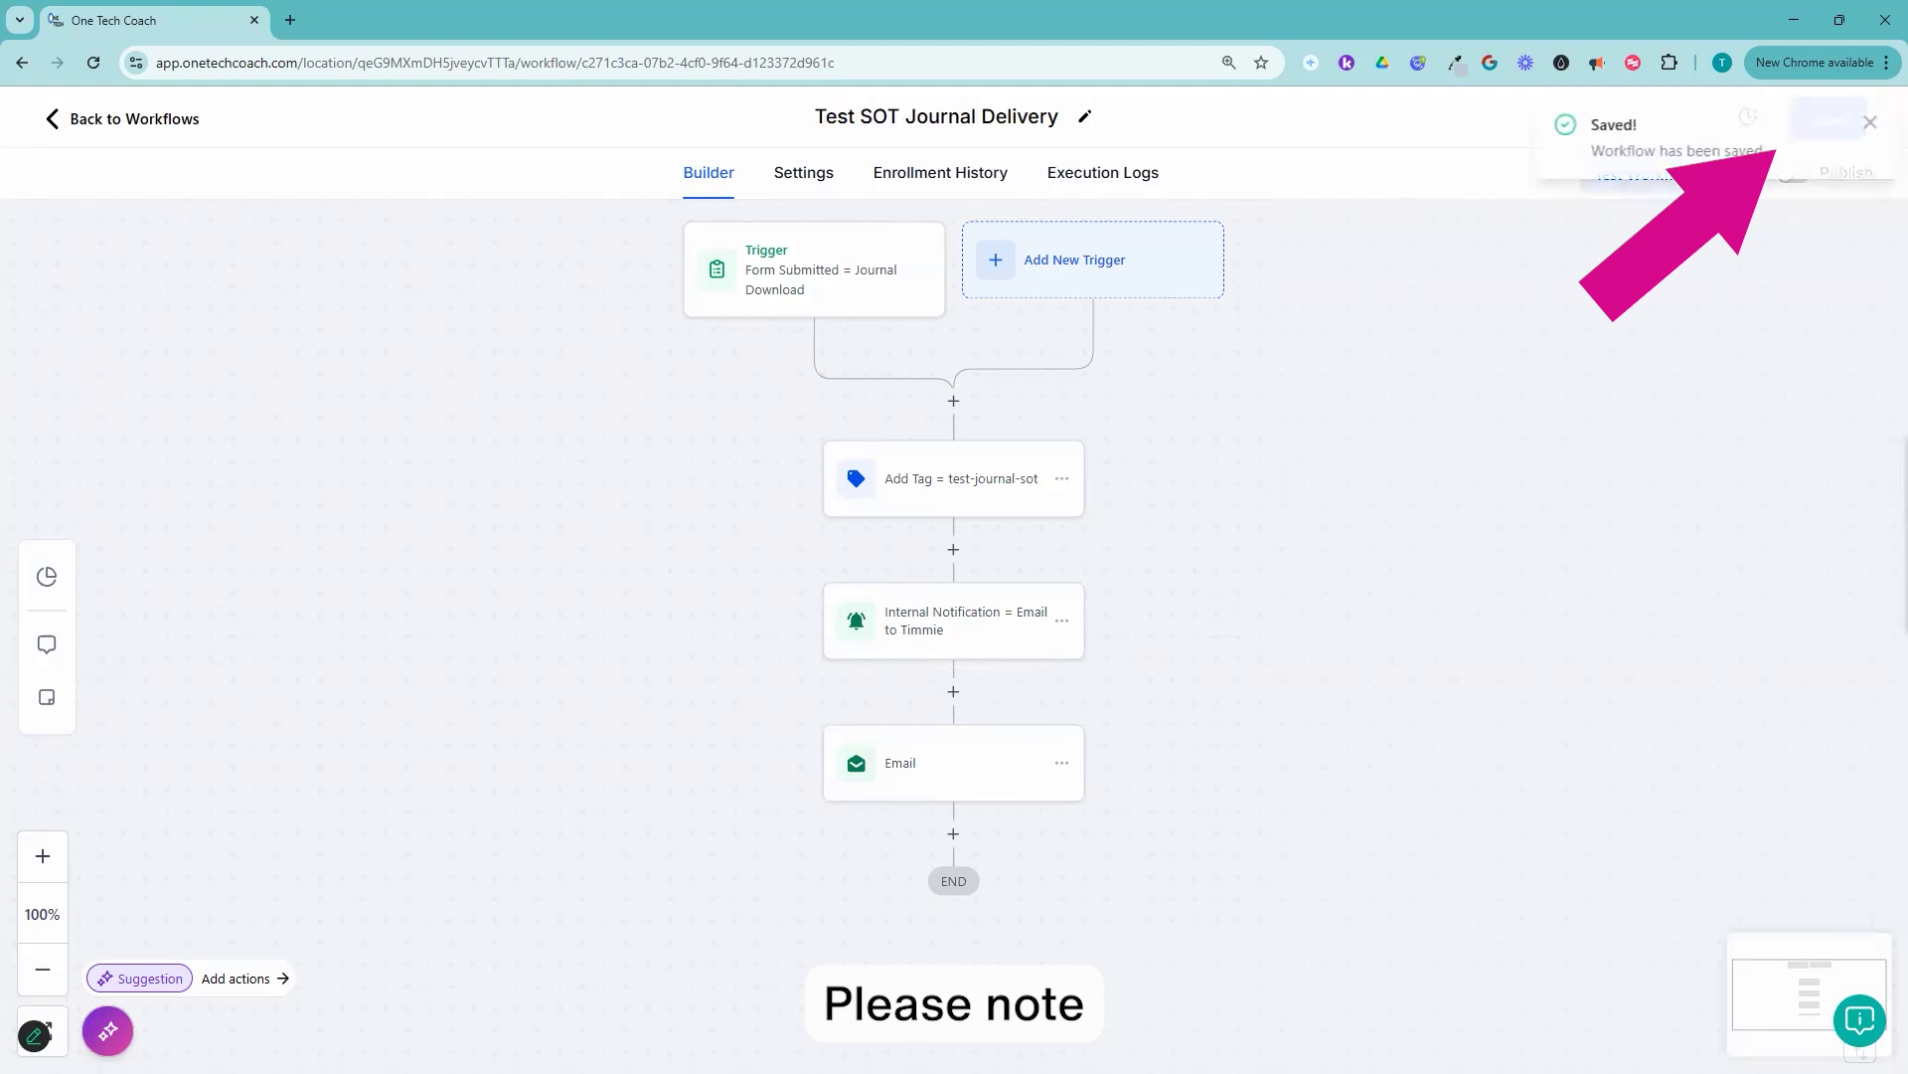
click(1869, 123)
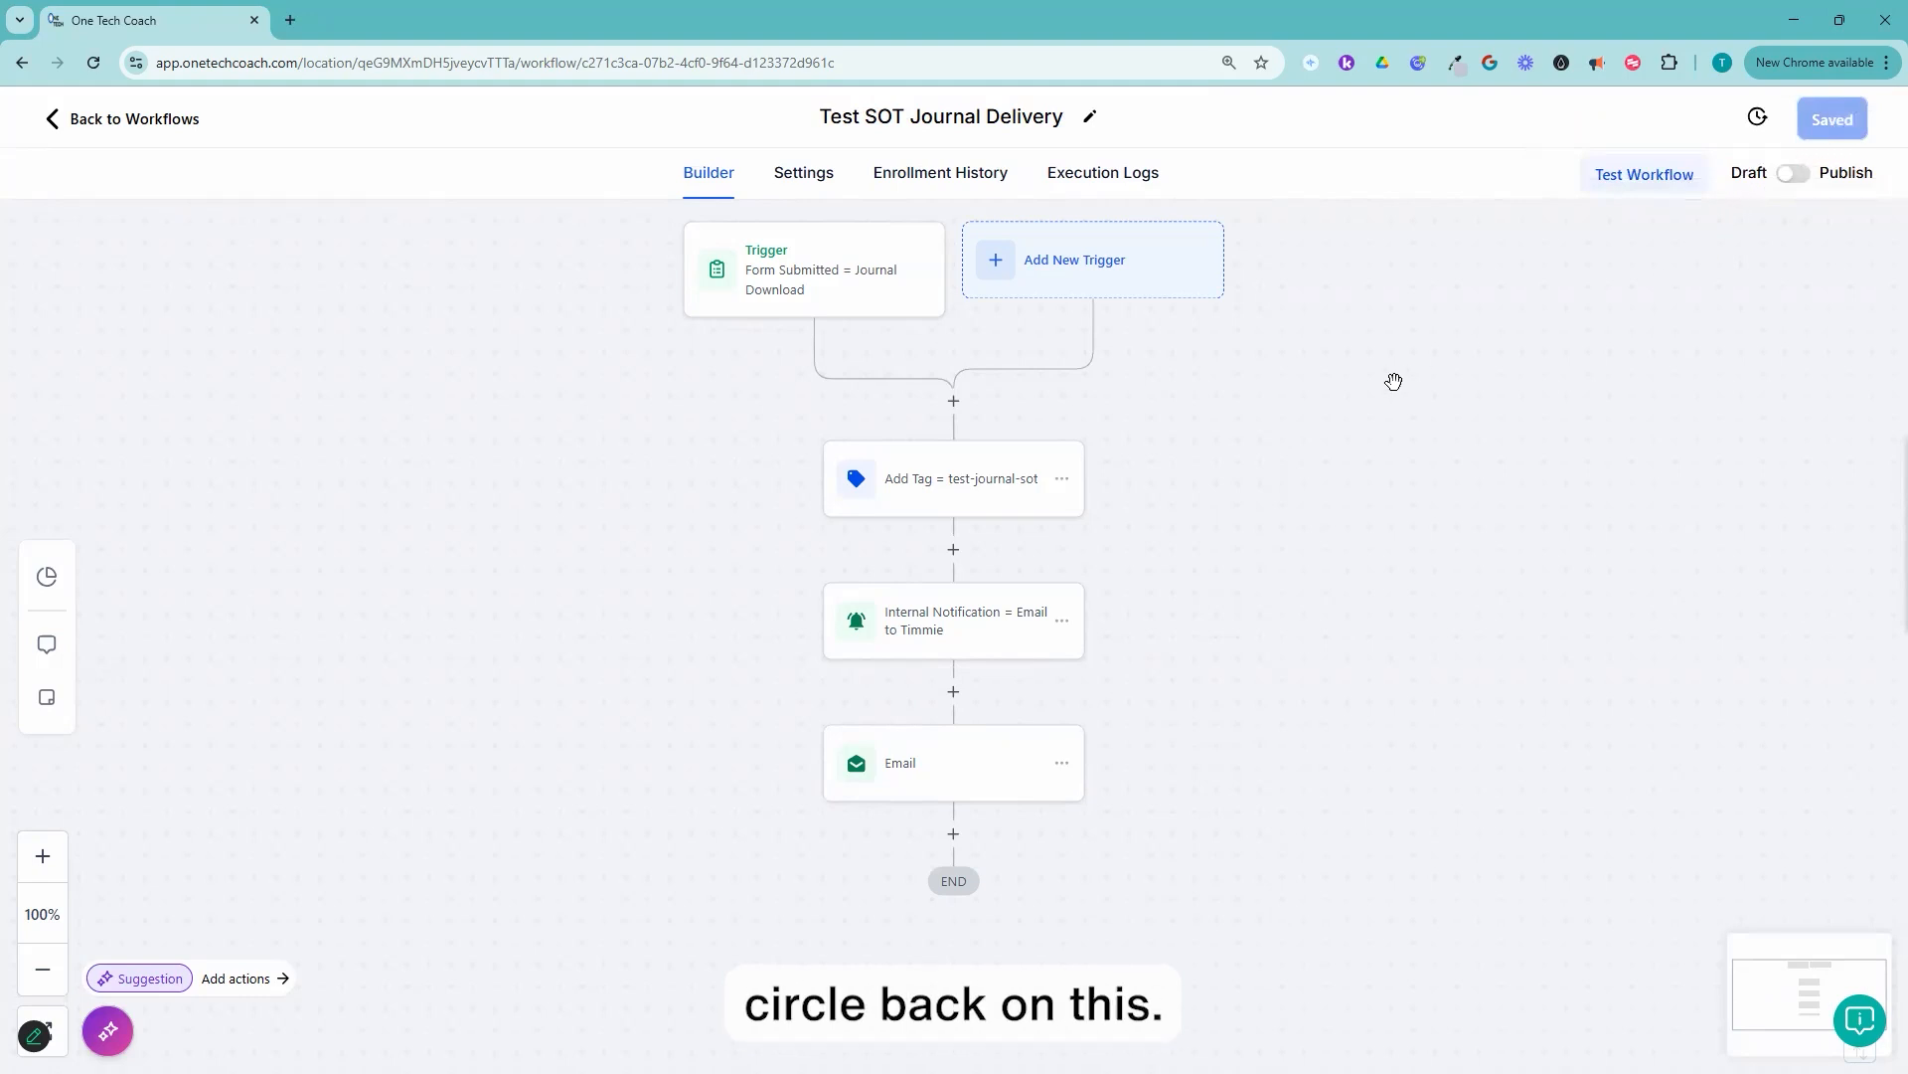
Step: Leave the workflow and open the email templates list in the Marketing section
click(132, 127)
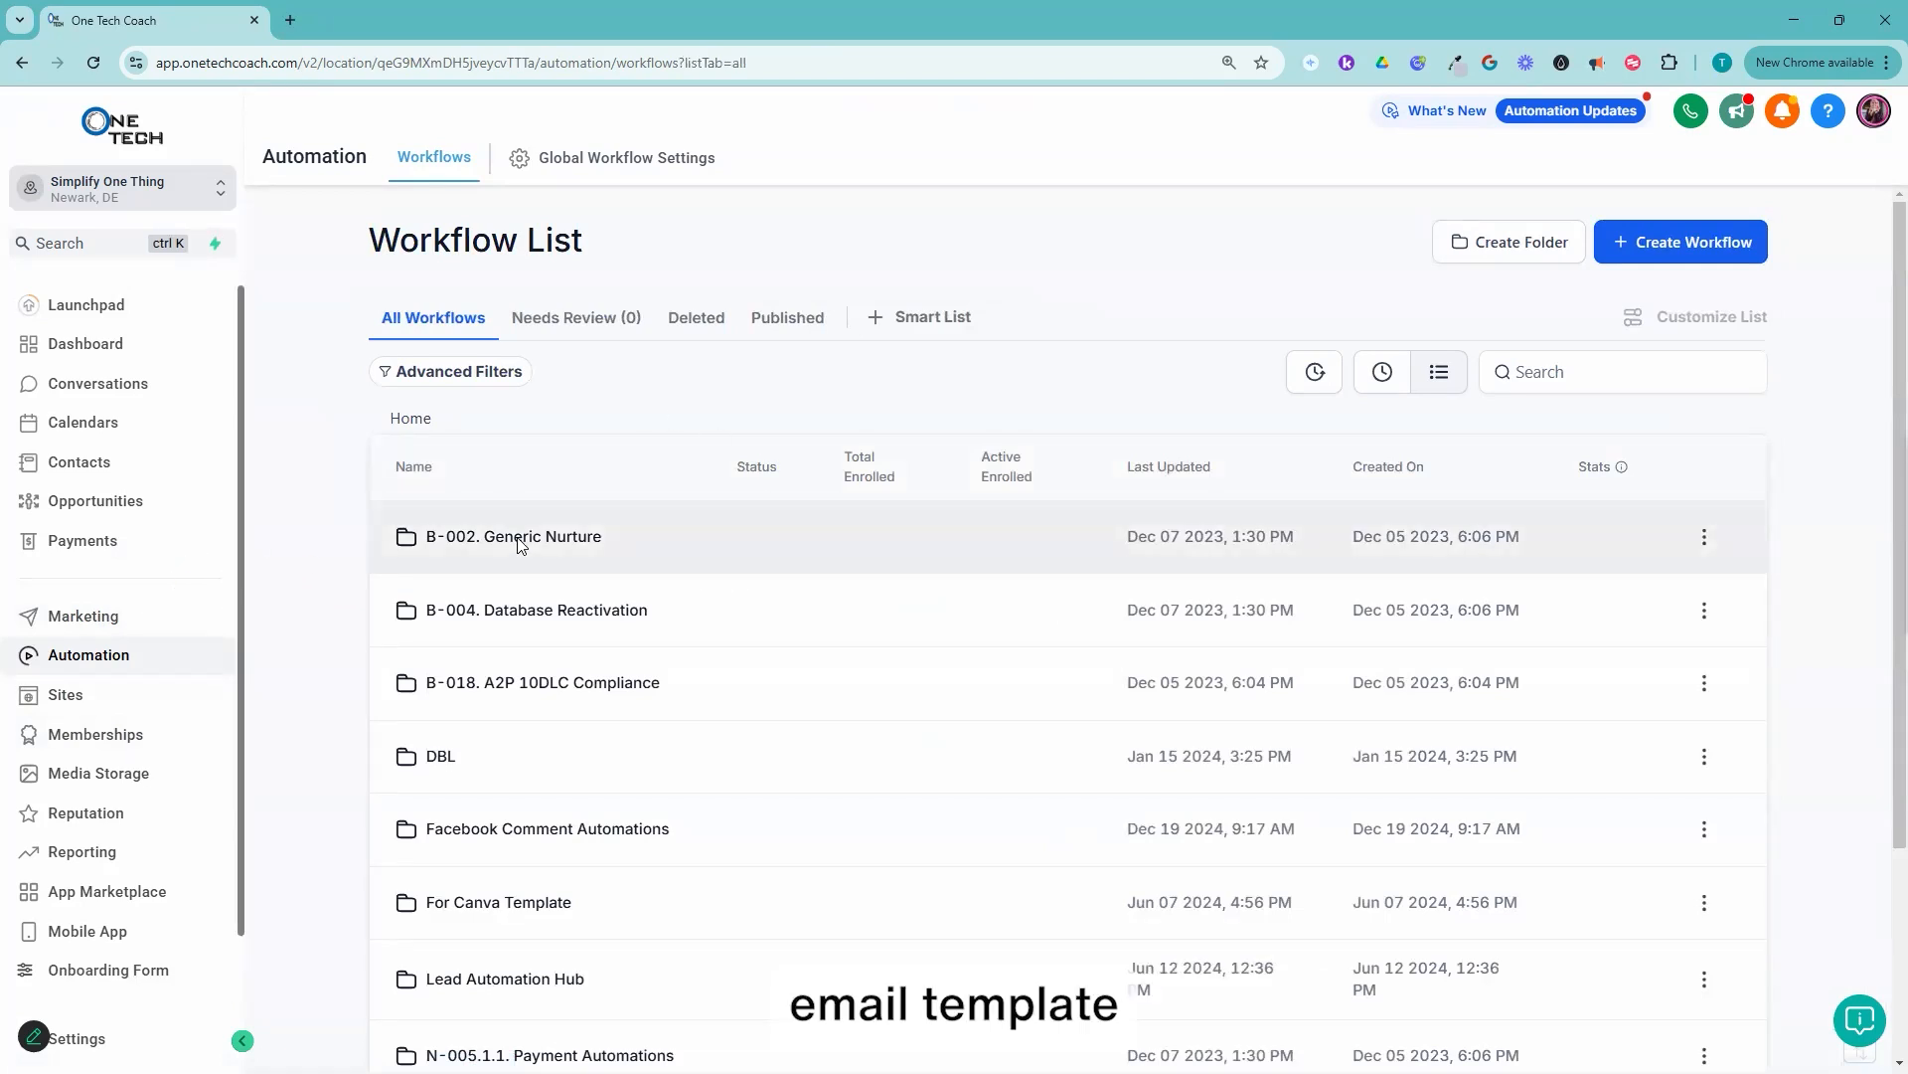
click(63, 614)
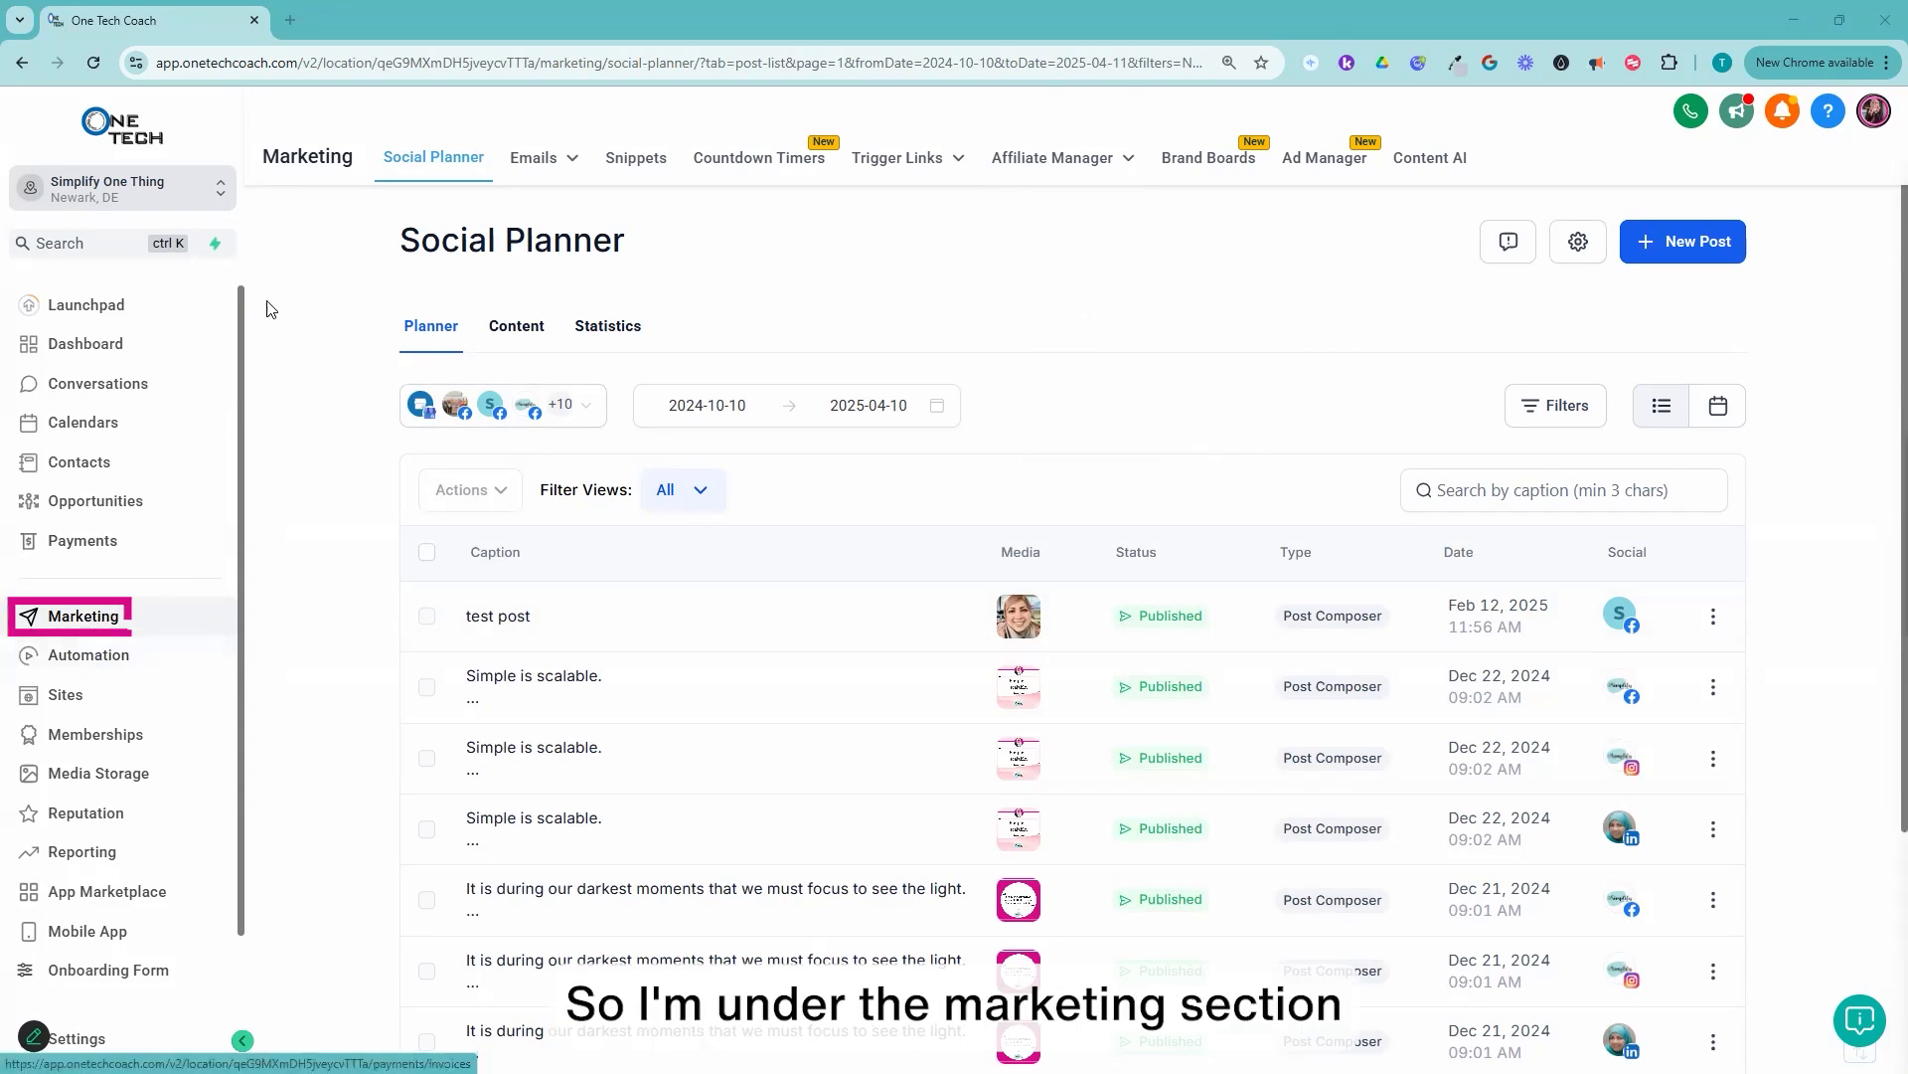
mouse_move(546, 164)
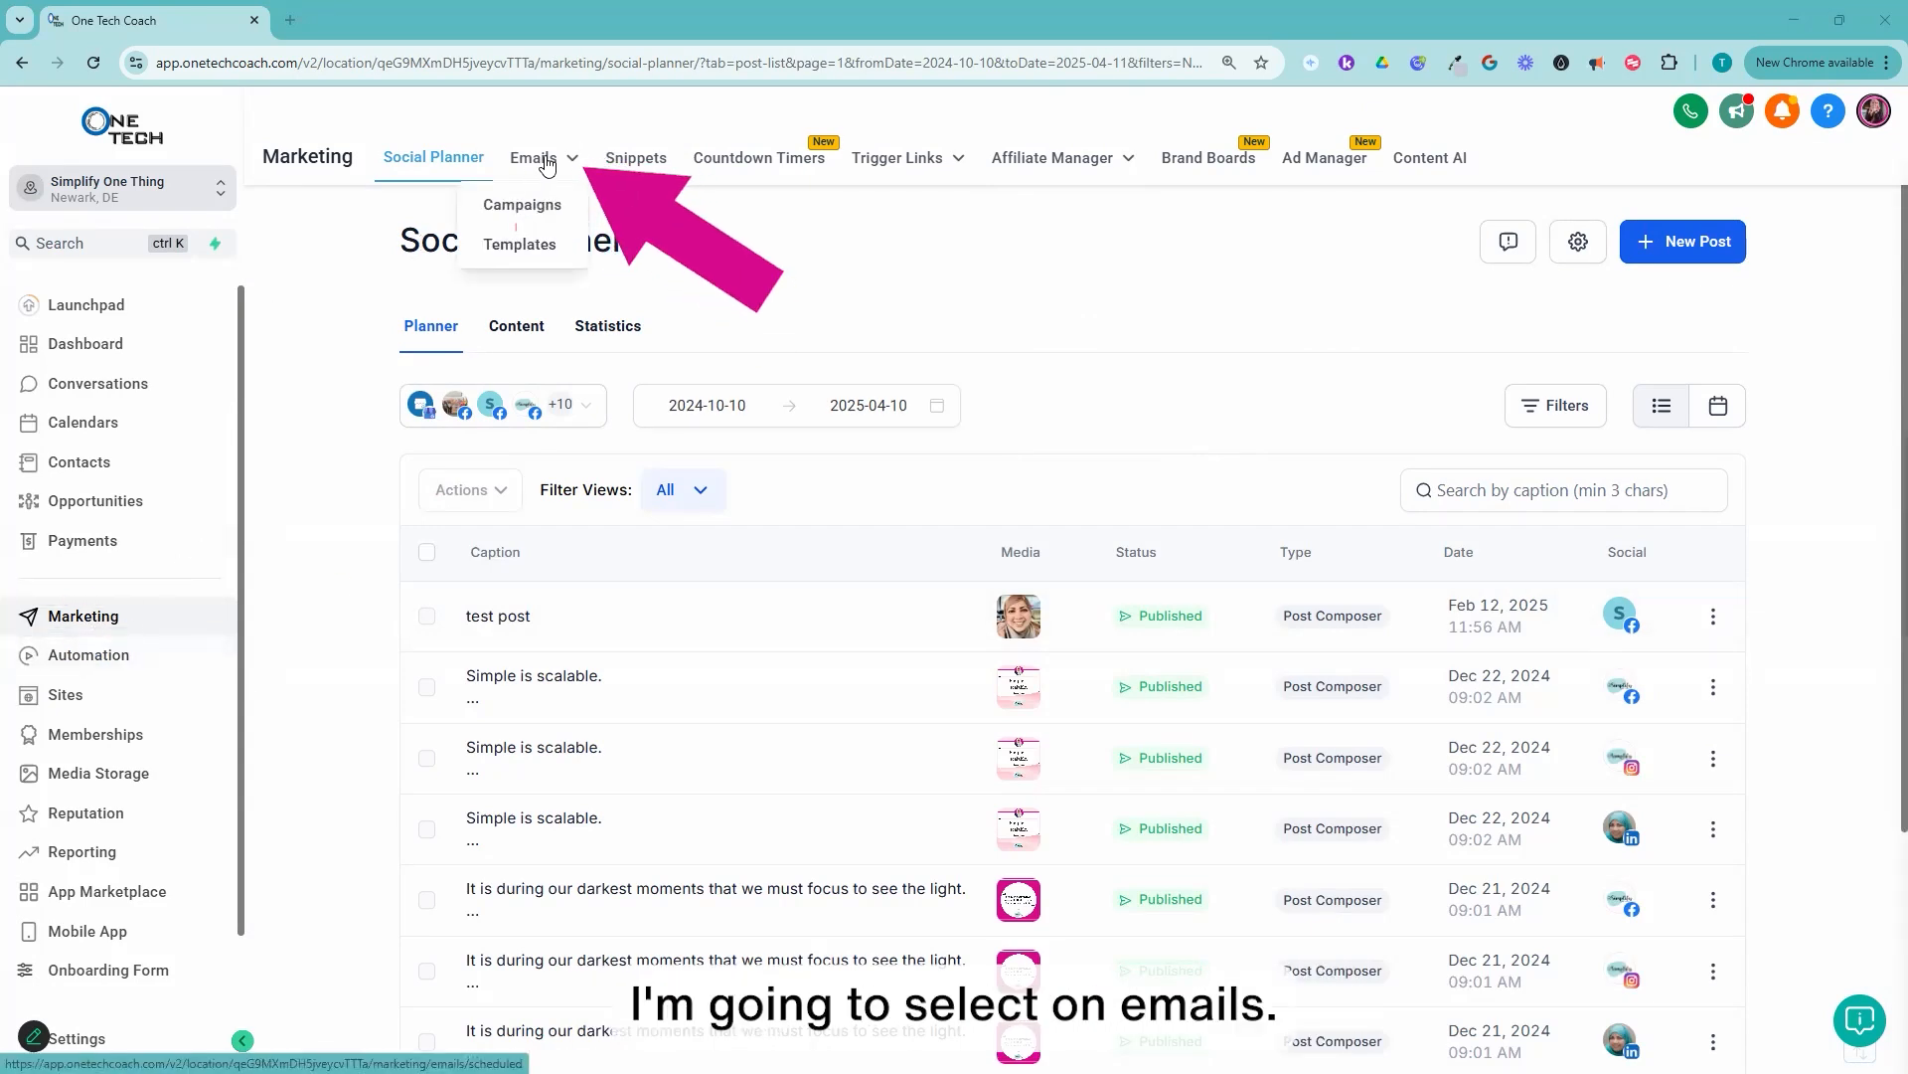
click(546, 161)
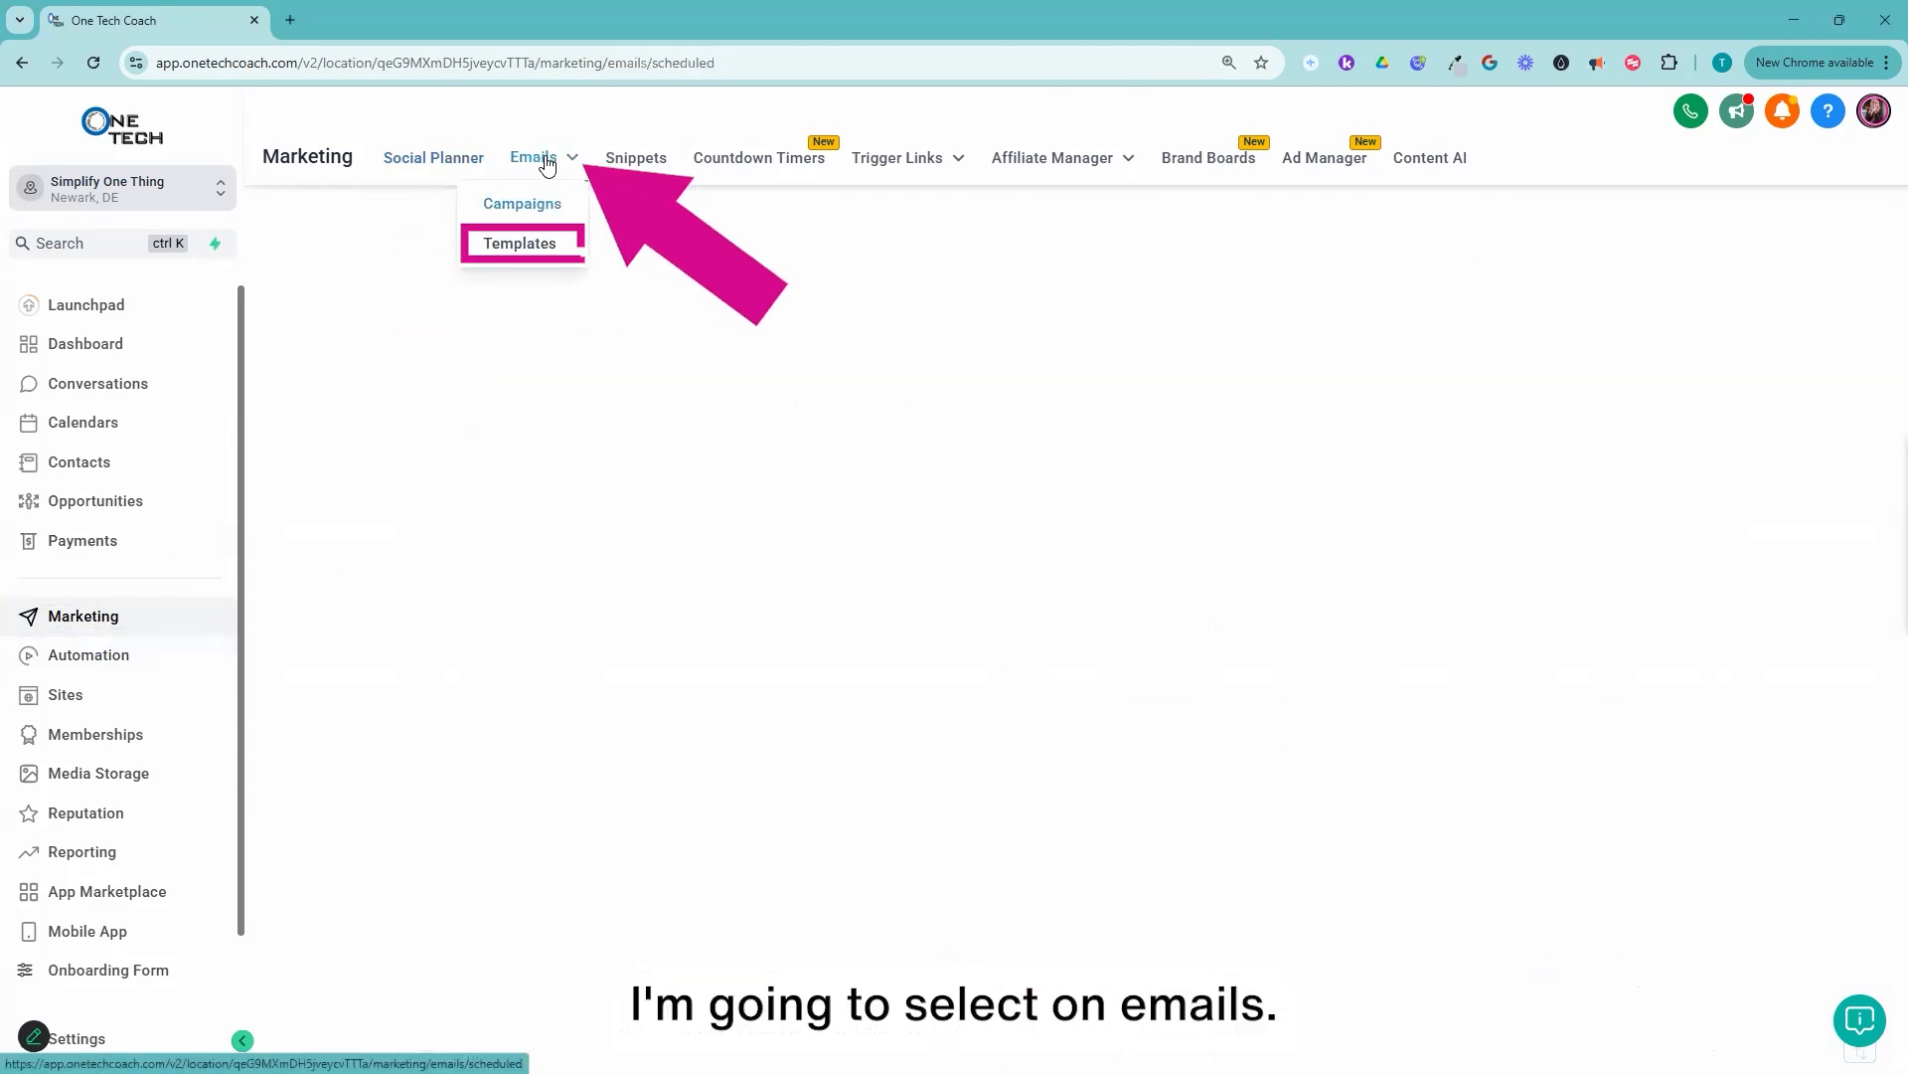
click(558, 248)
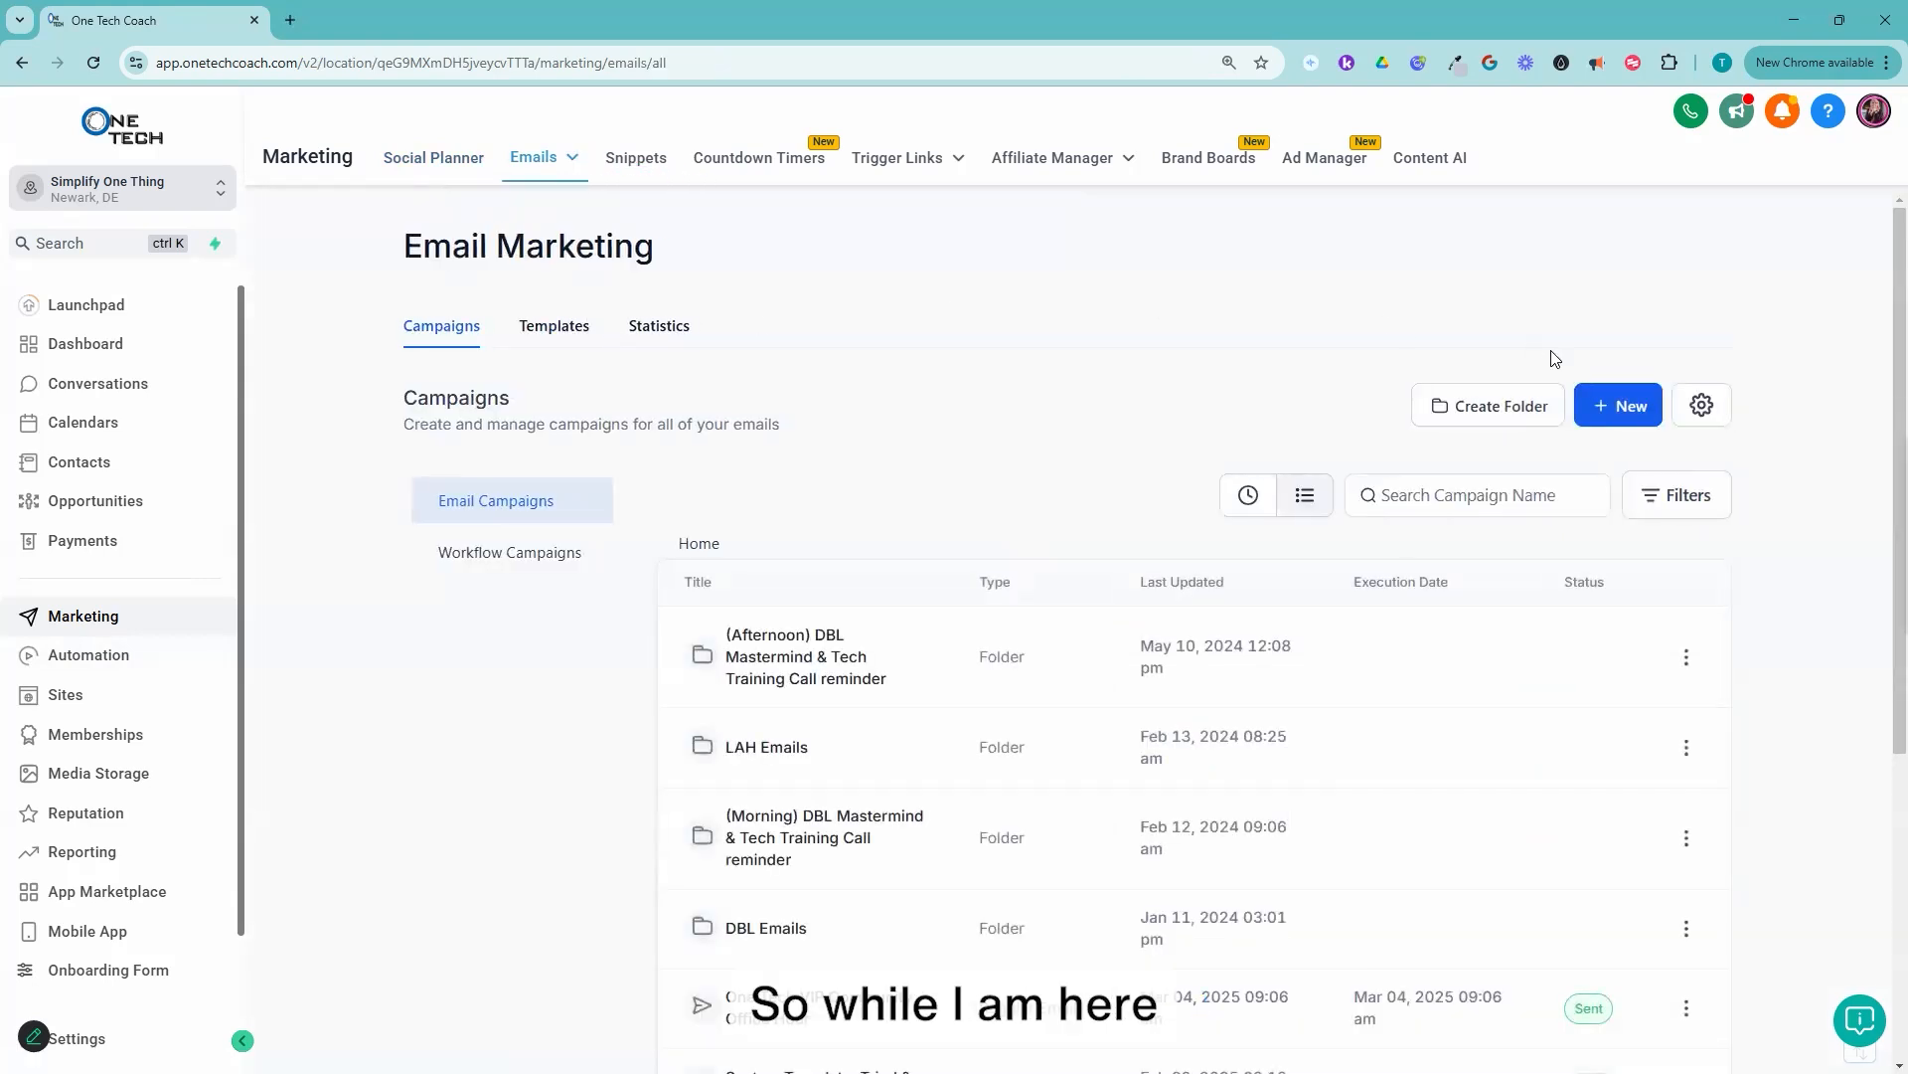
mouse_move(552, 159)
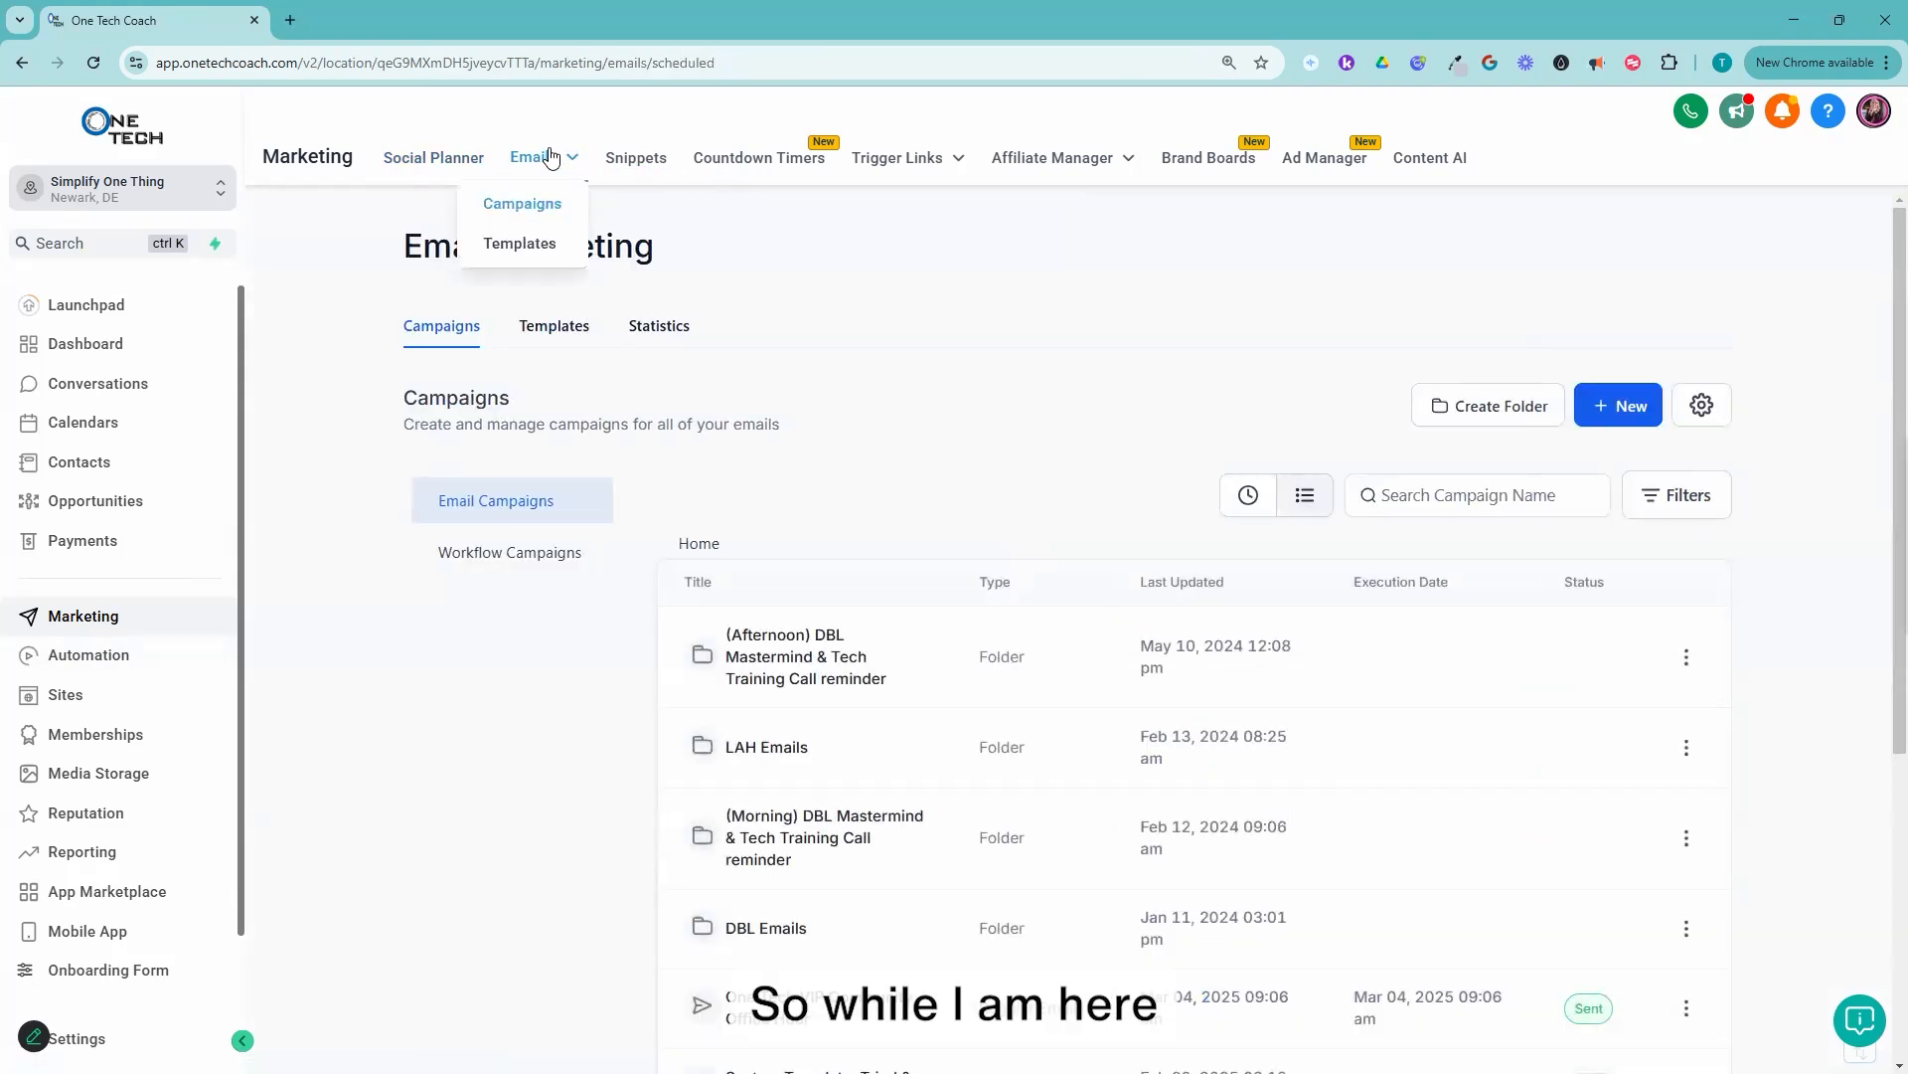
click(542, 249)
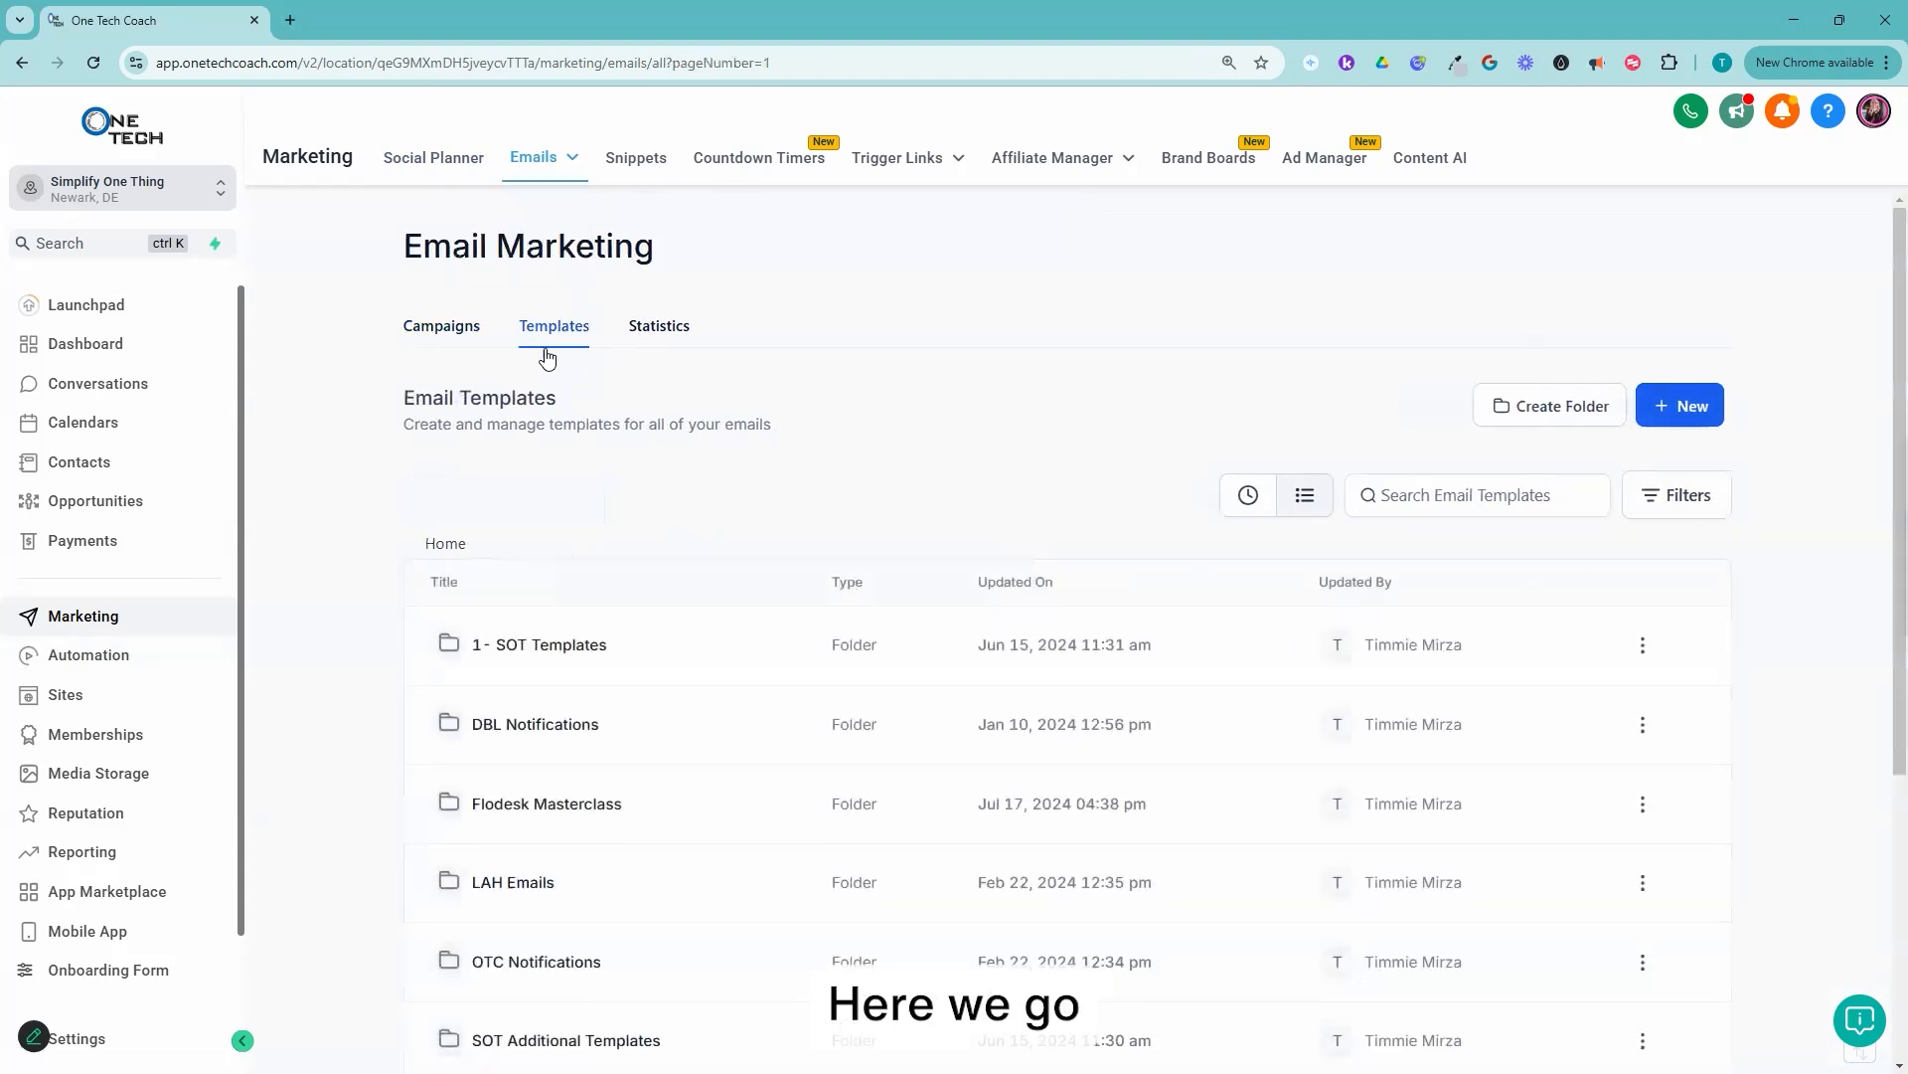
mouse_move(537, 177)
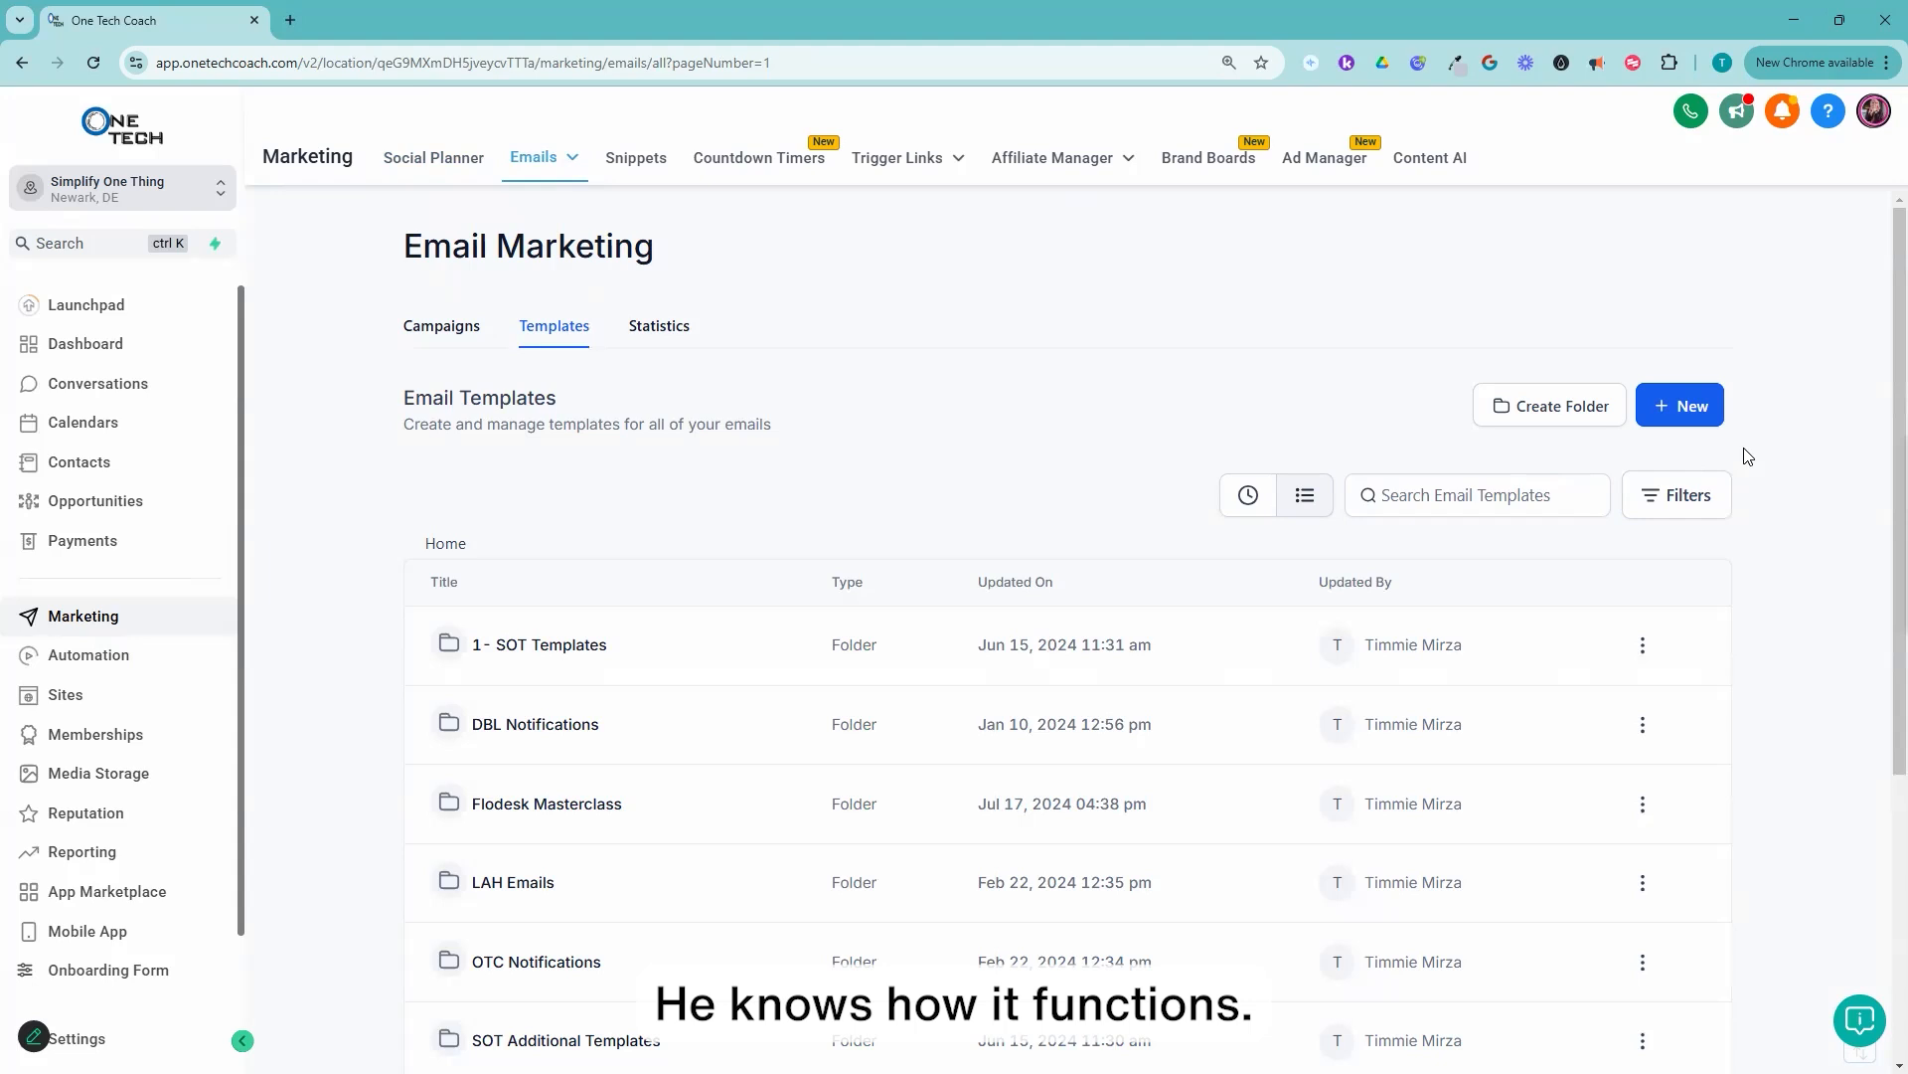
Step: Start a new email template from the ready-made Email Marketing Templates
click(1697, 417)
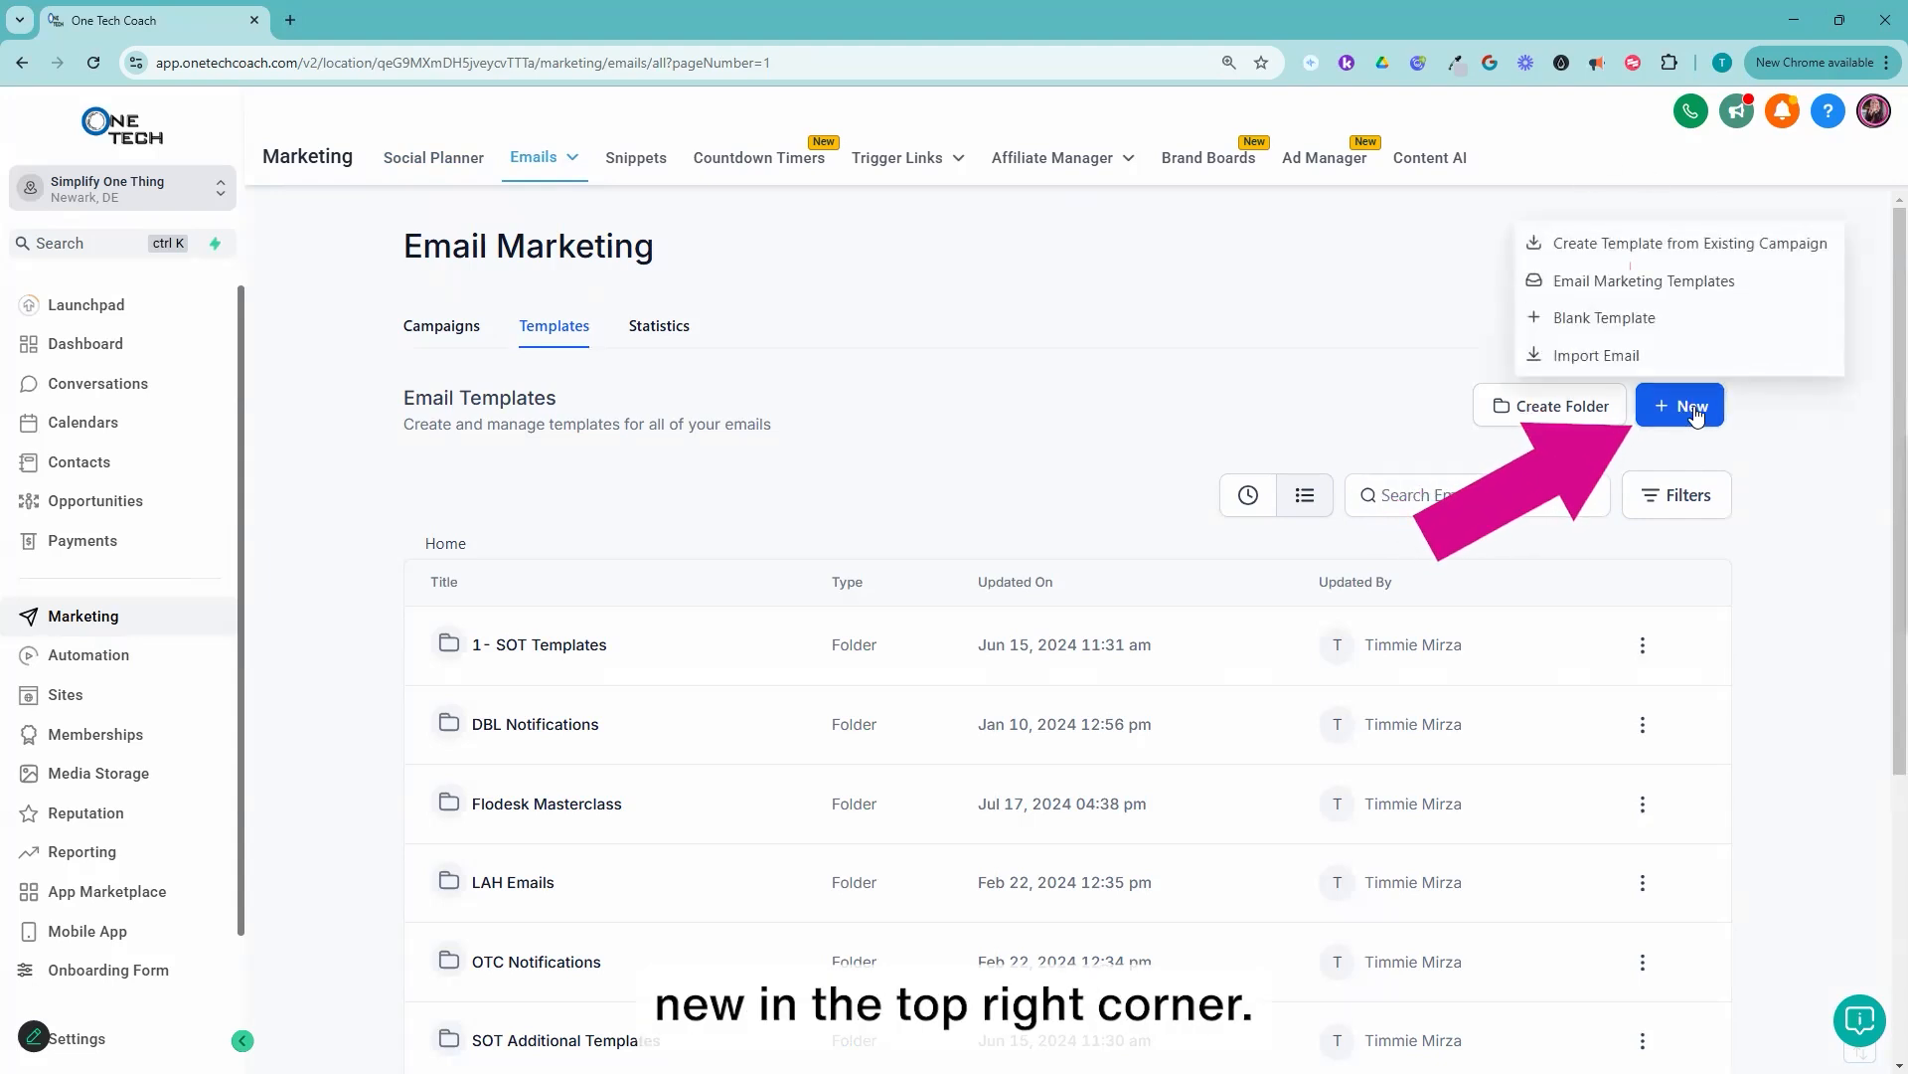
click(1707, 282)
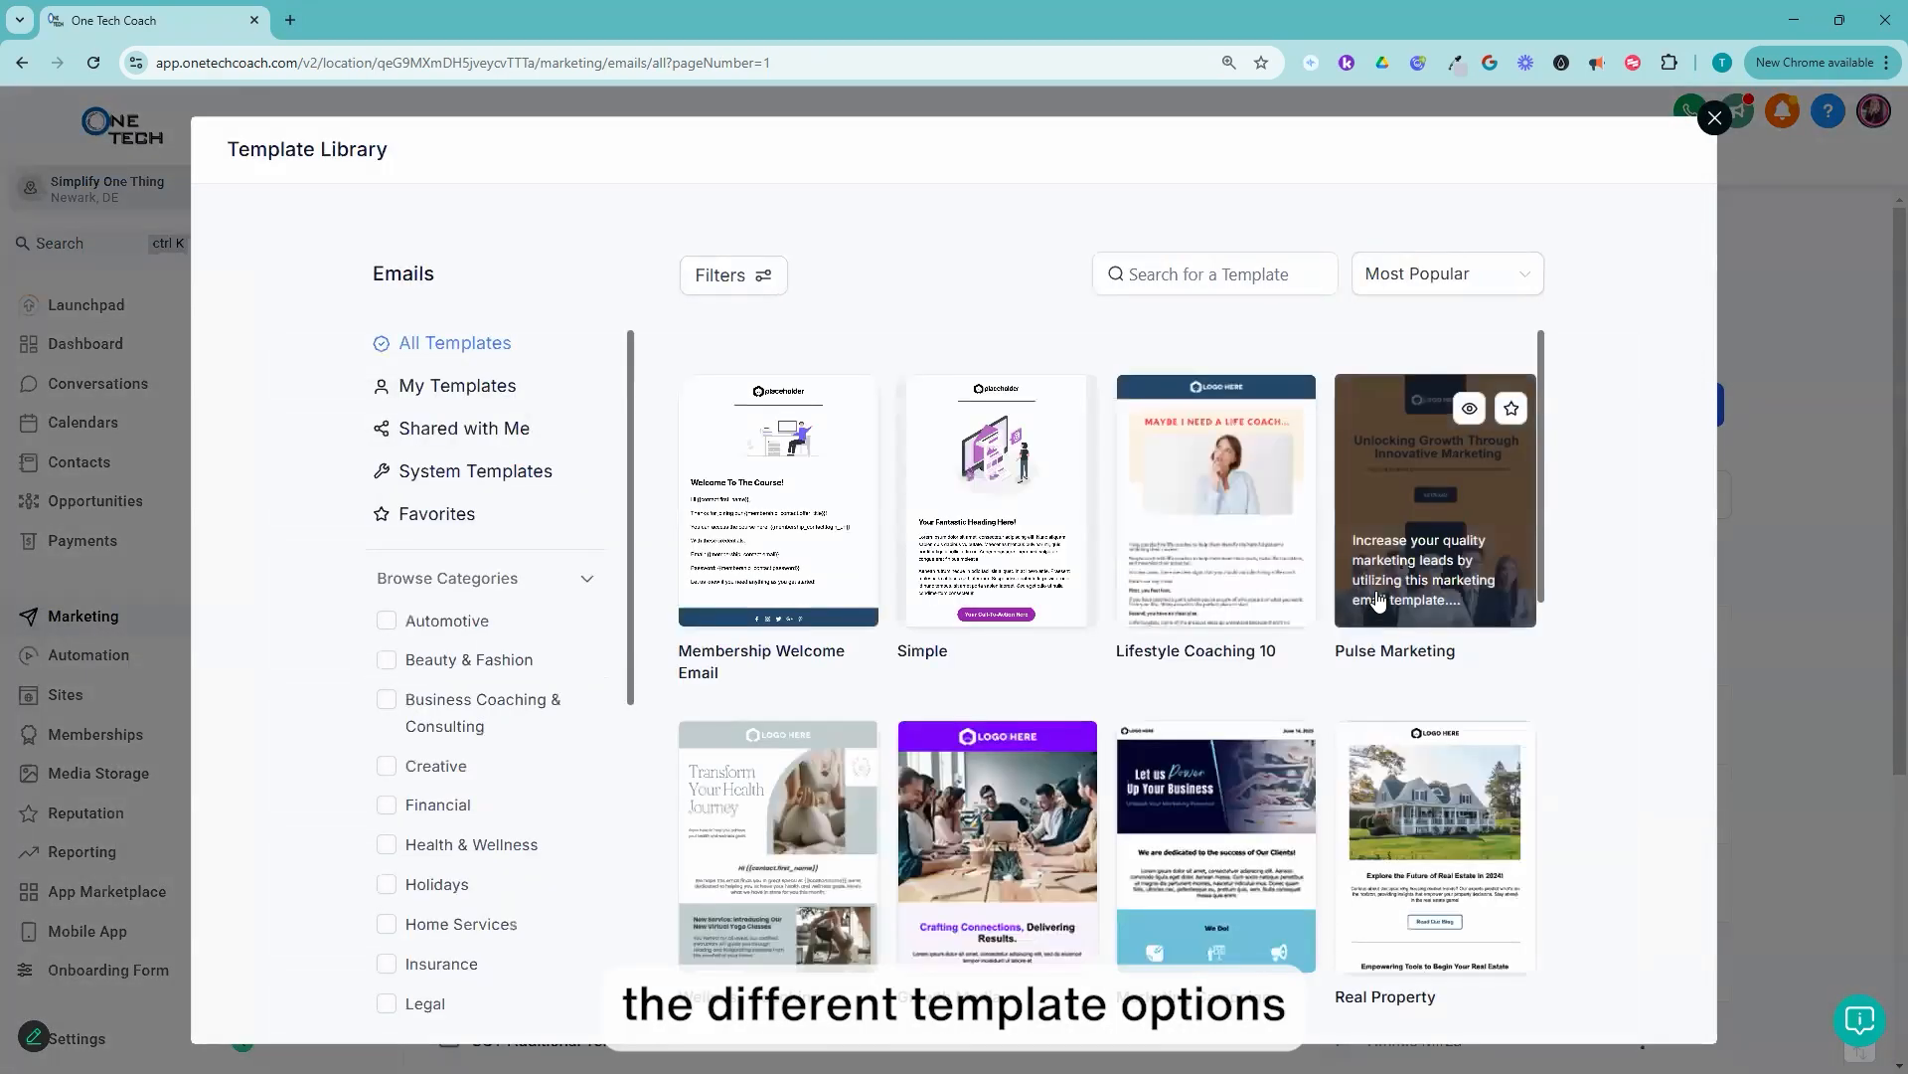
Step: Browse the template library's designs, loading more of them twice, to compare layouts for a simple, light-coloured email
scroll(1396, 621, down, 2)
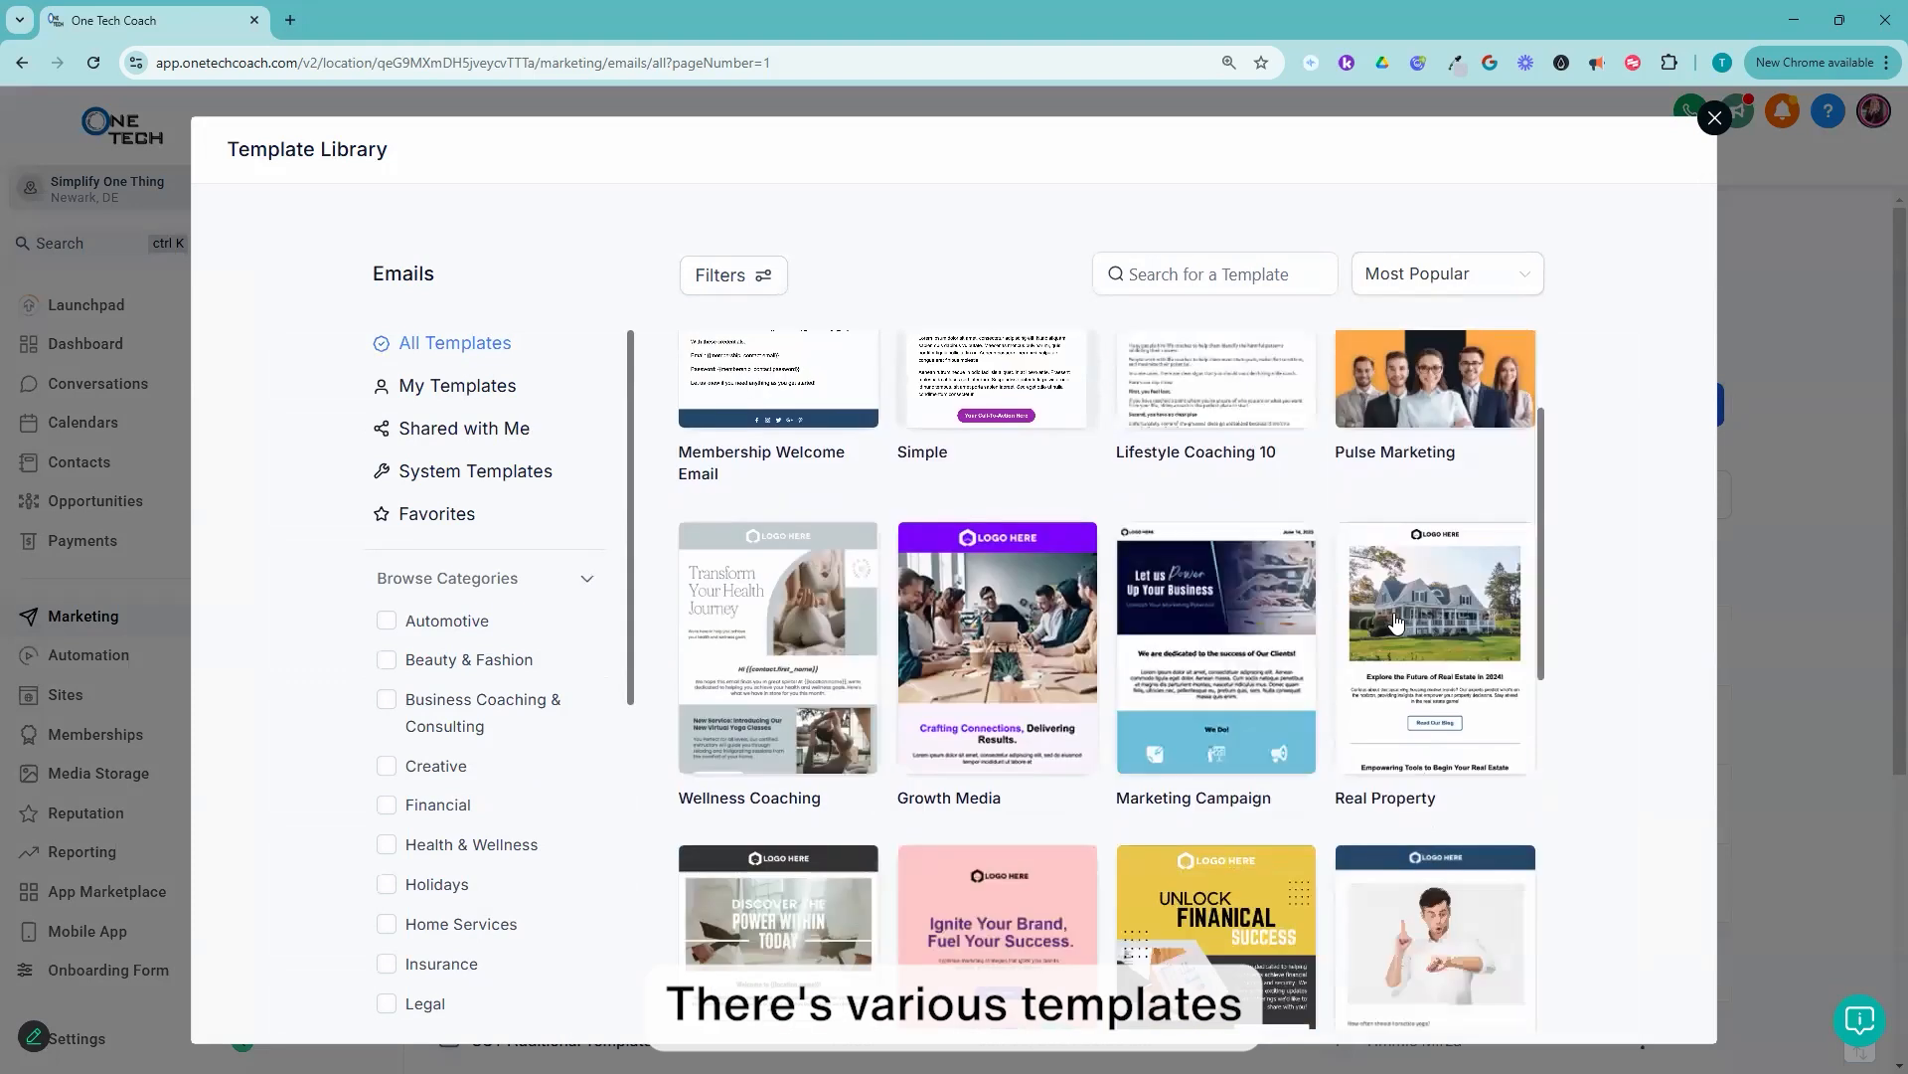
scroll(1396, 621, down, 2)
scroll(1433, 712, down, 3)
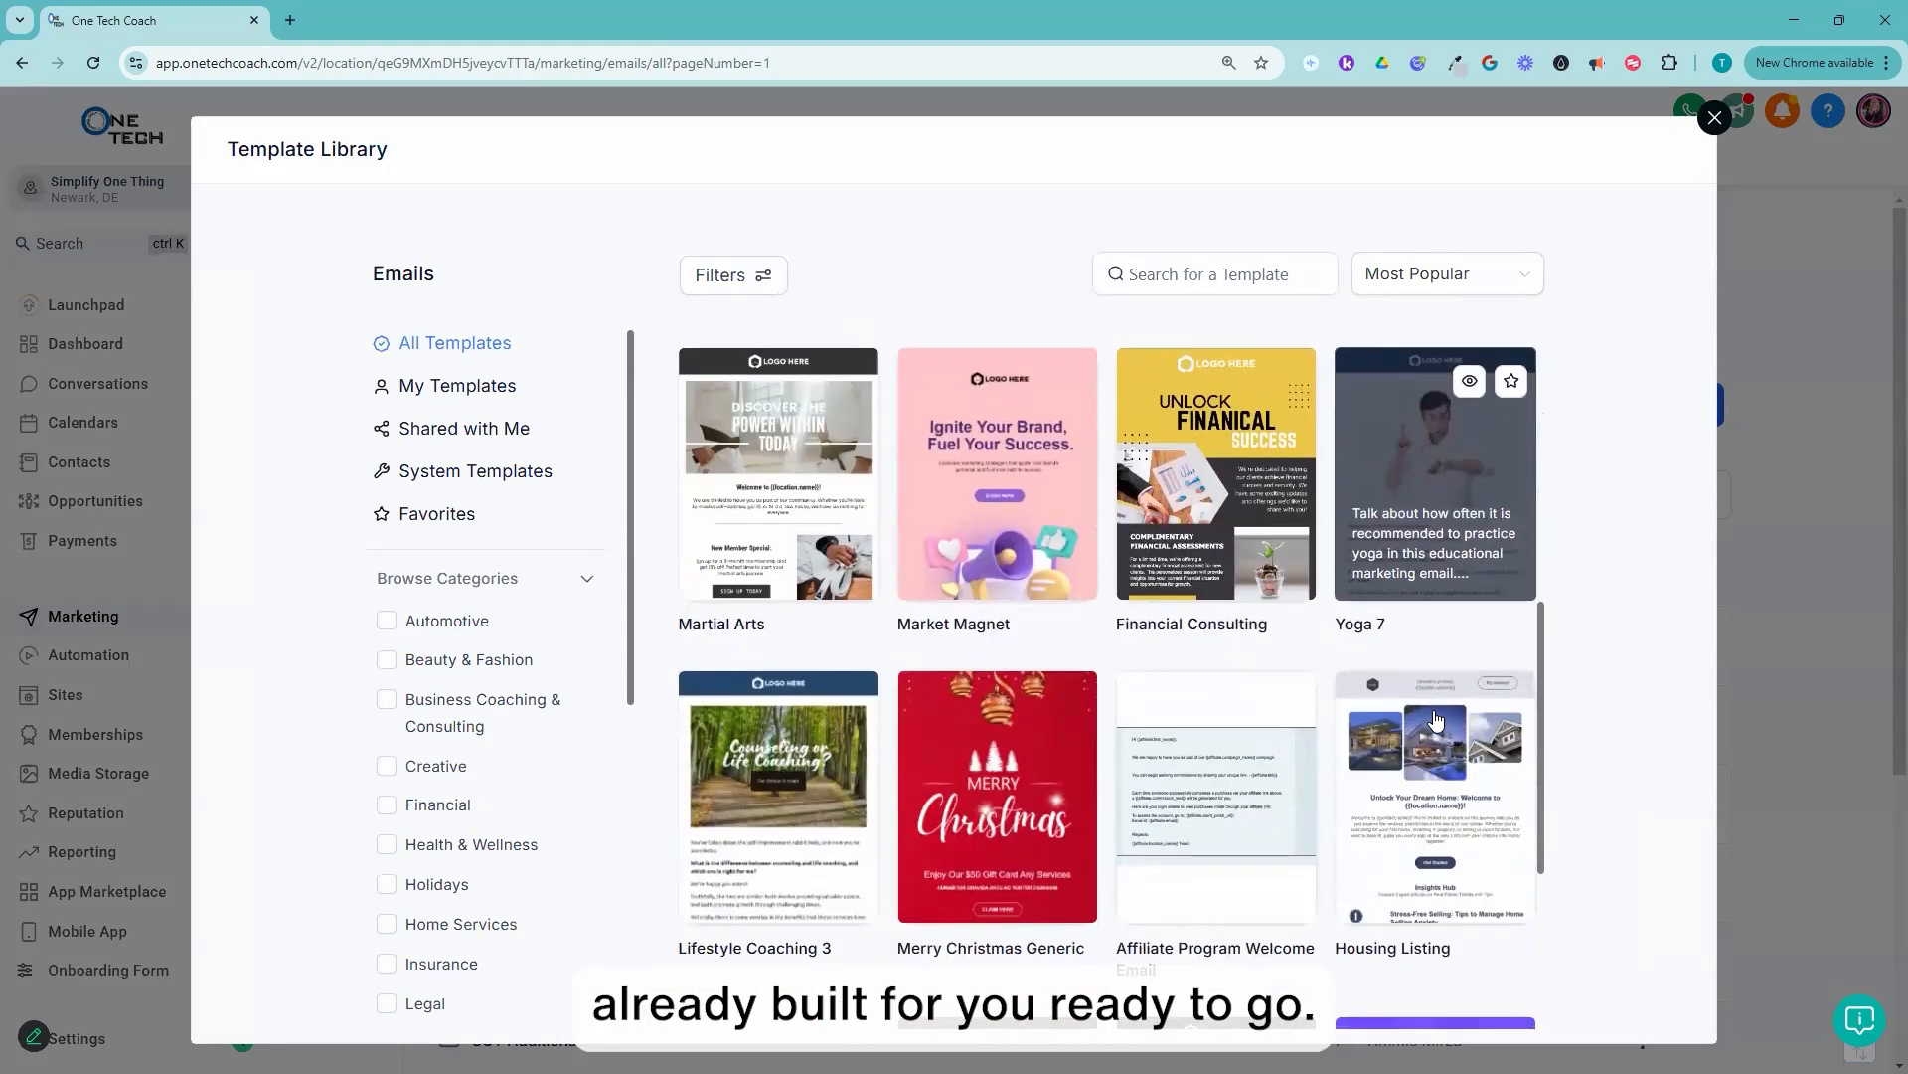
scroll(1437, 718, down, 4)
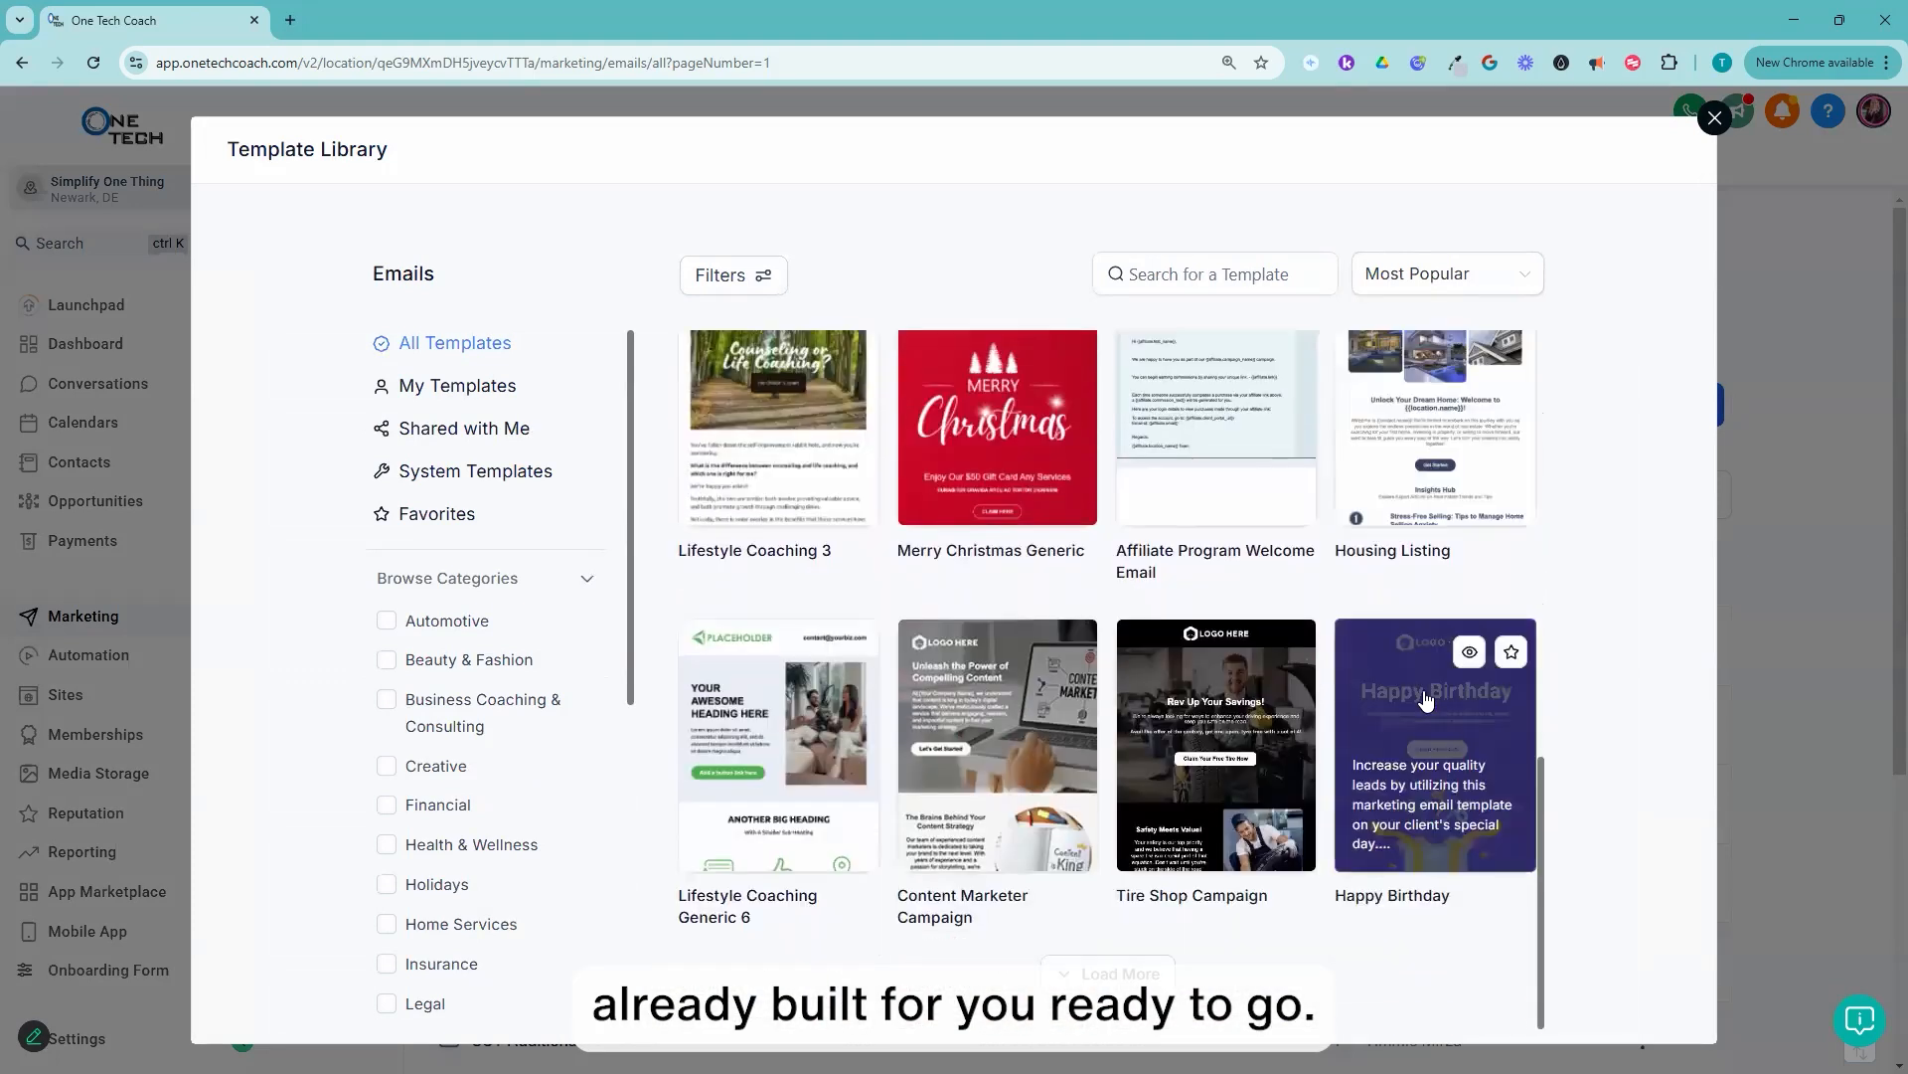
click(1118, 979)
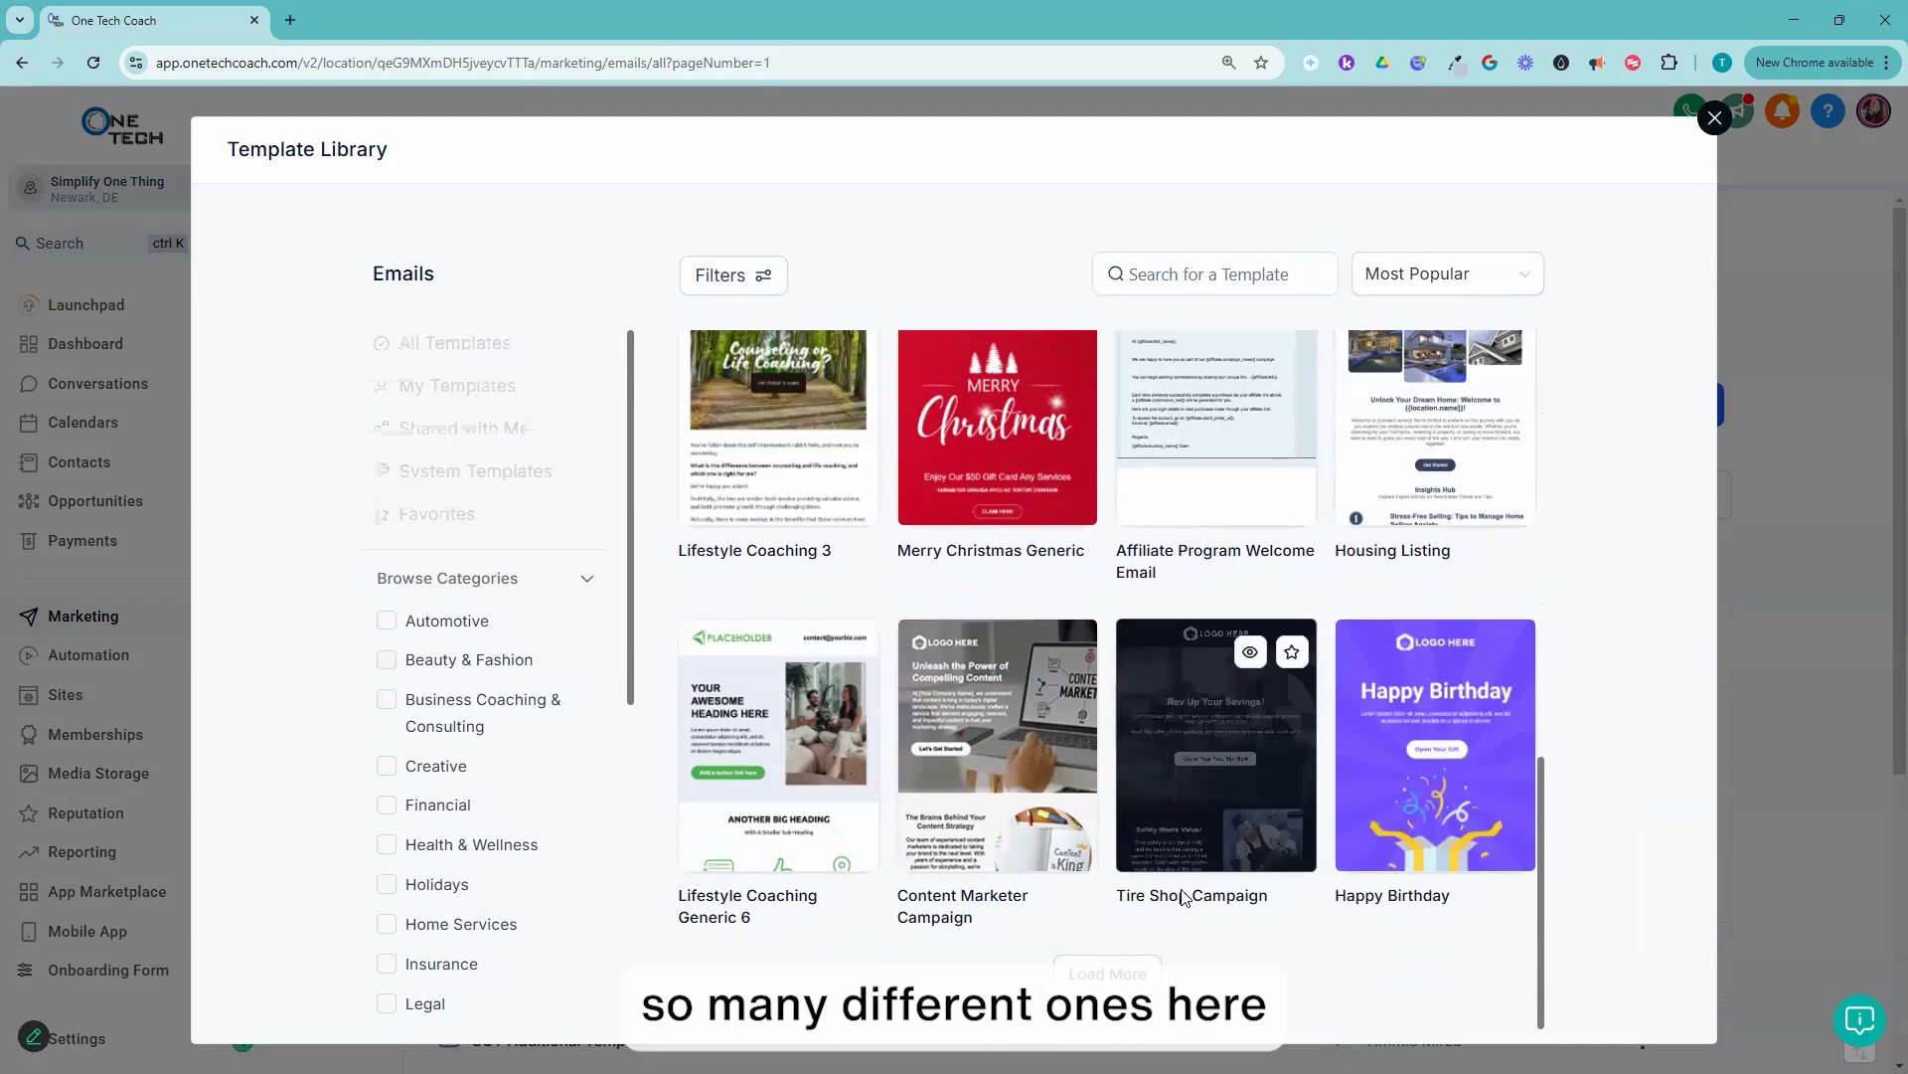
scroll(1242, 828, down, 6)
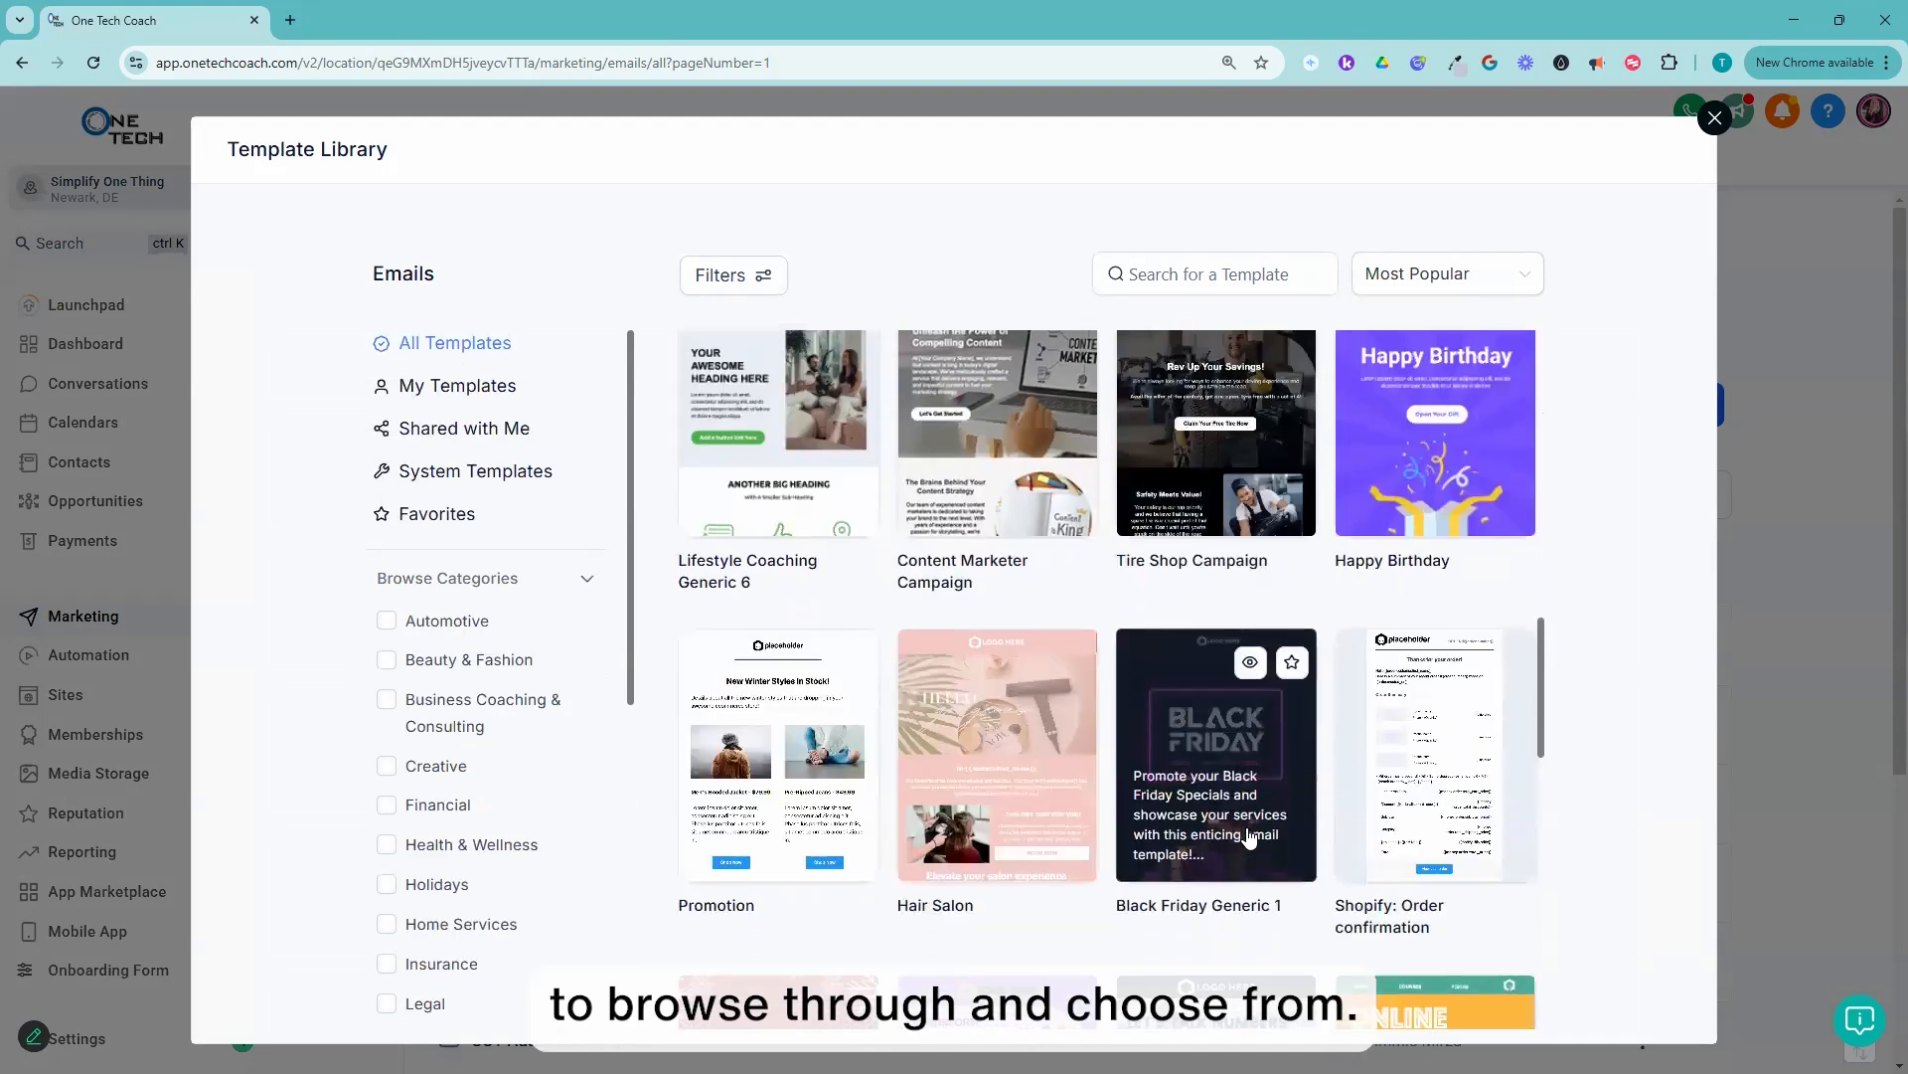
scroll(1299, 702, down, 5)
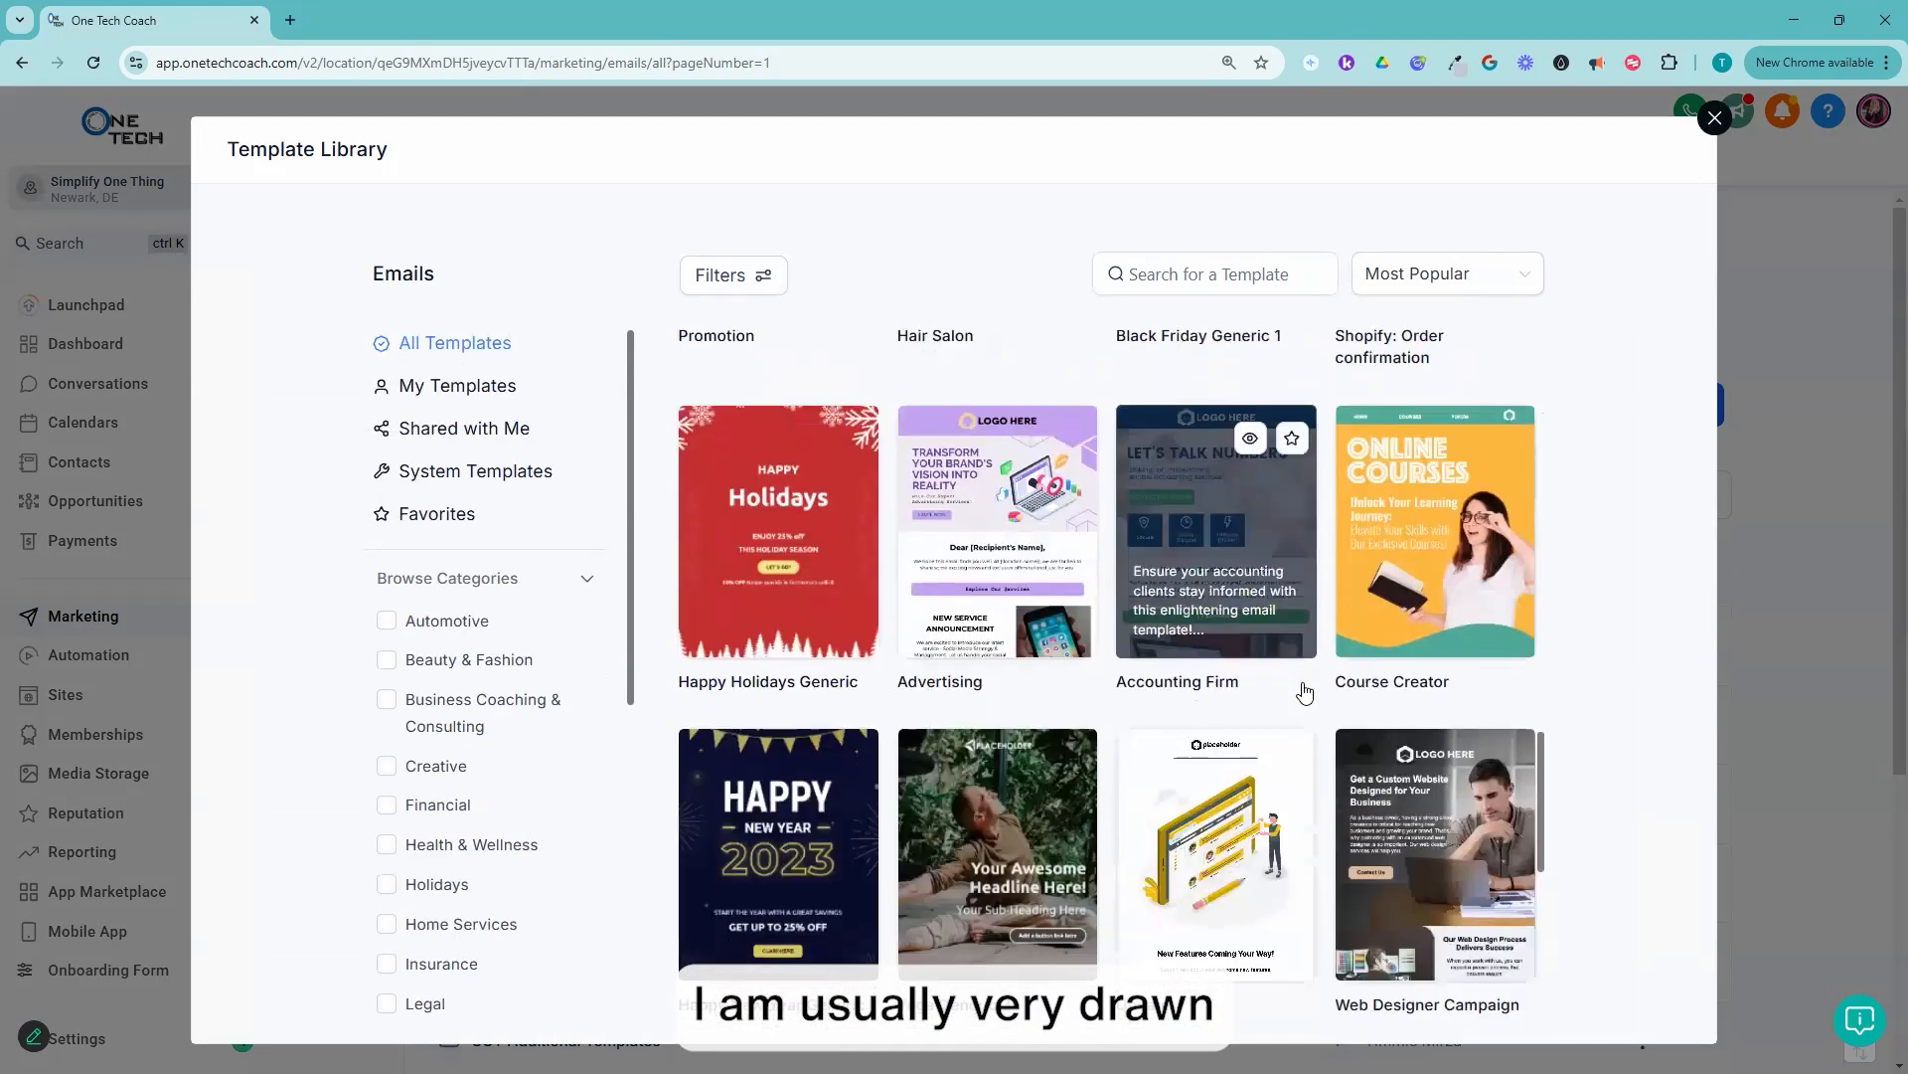
scroll(1305, 691, down, 6)
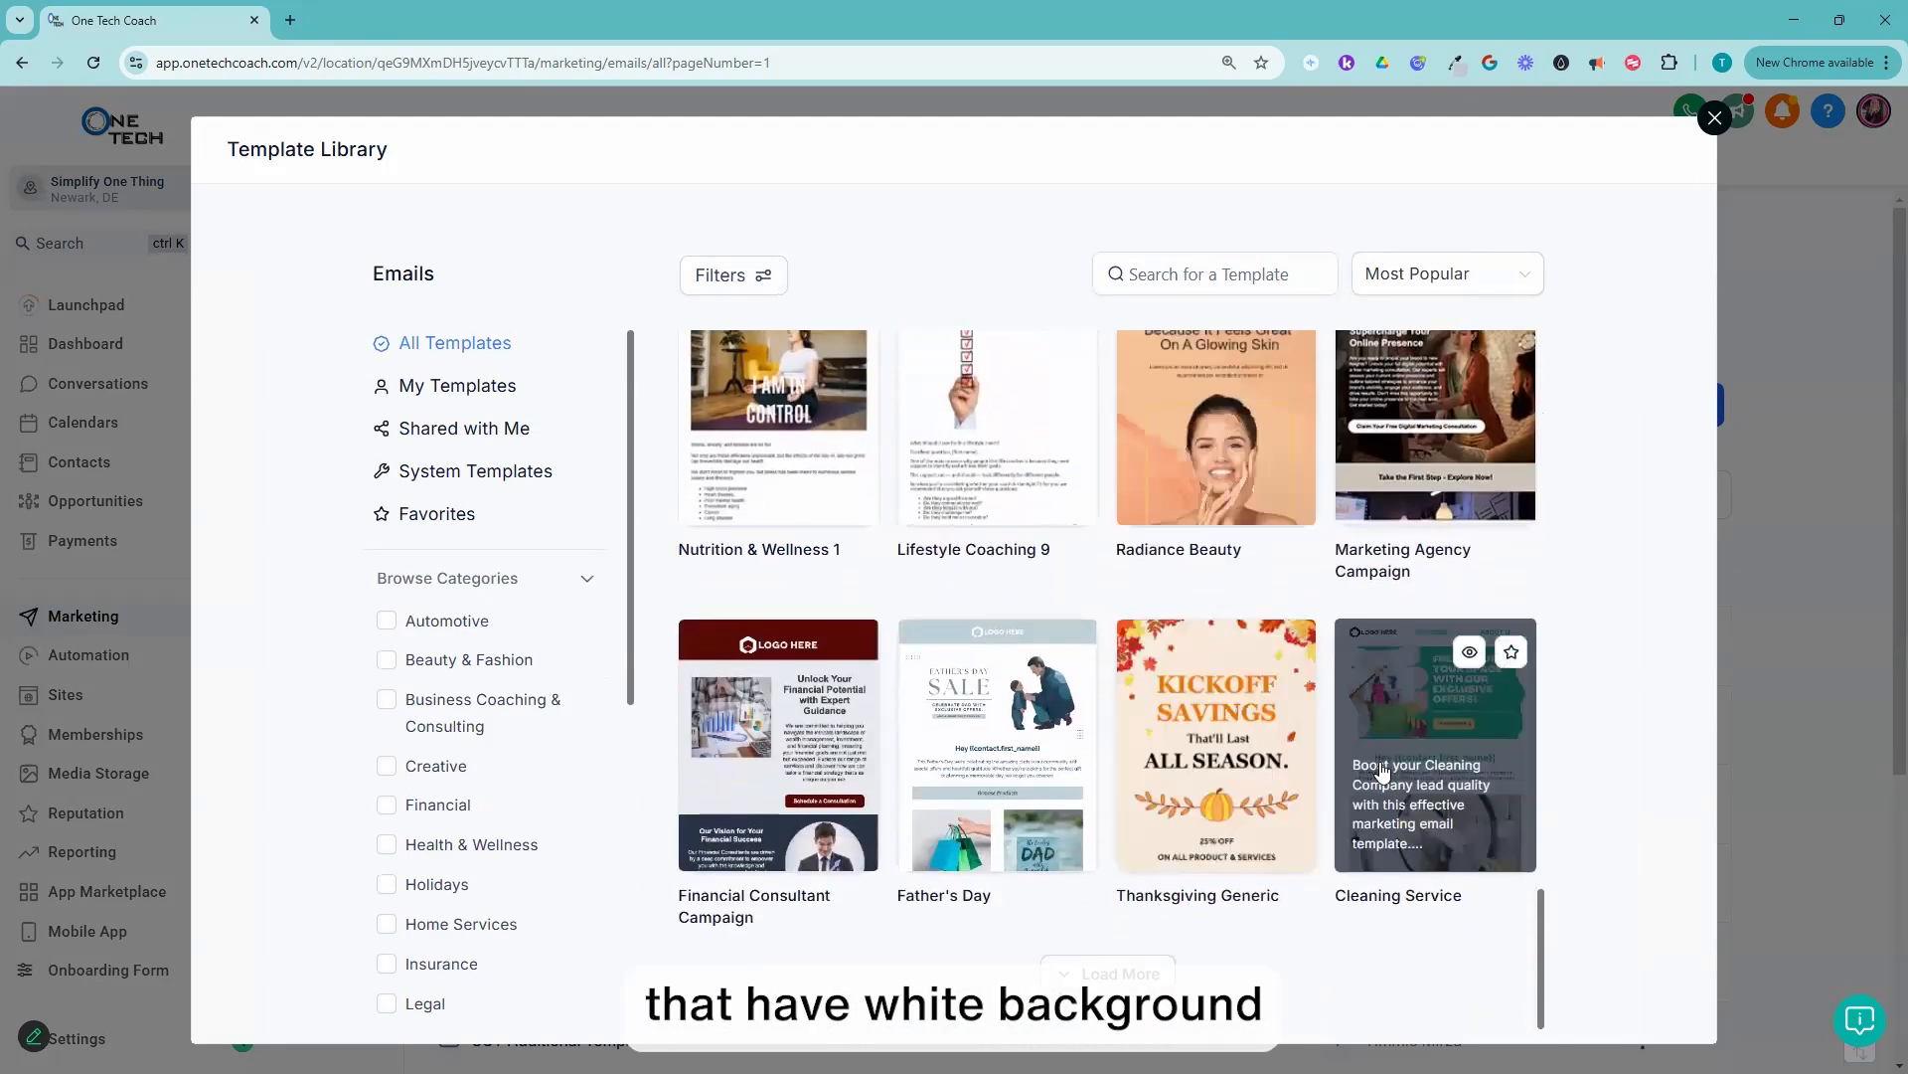
click(1115, 972)
scroll(1233, 725, down, 4)
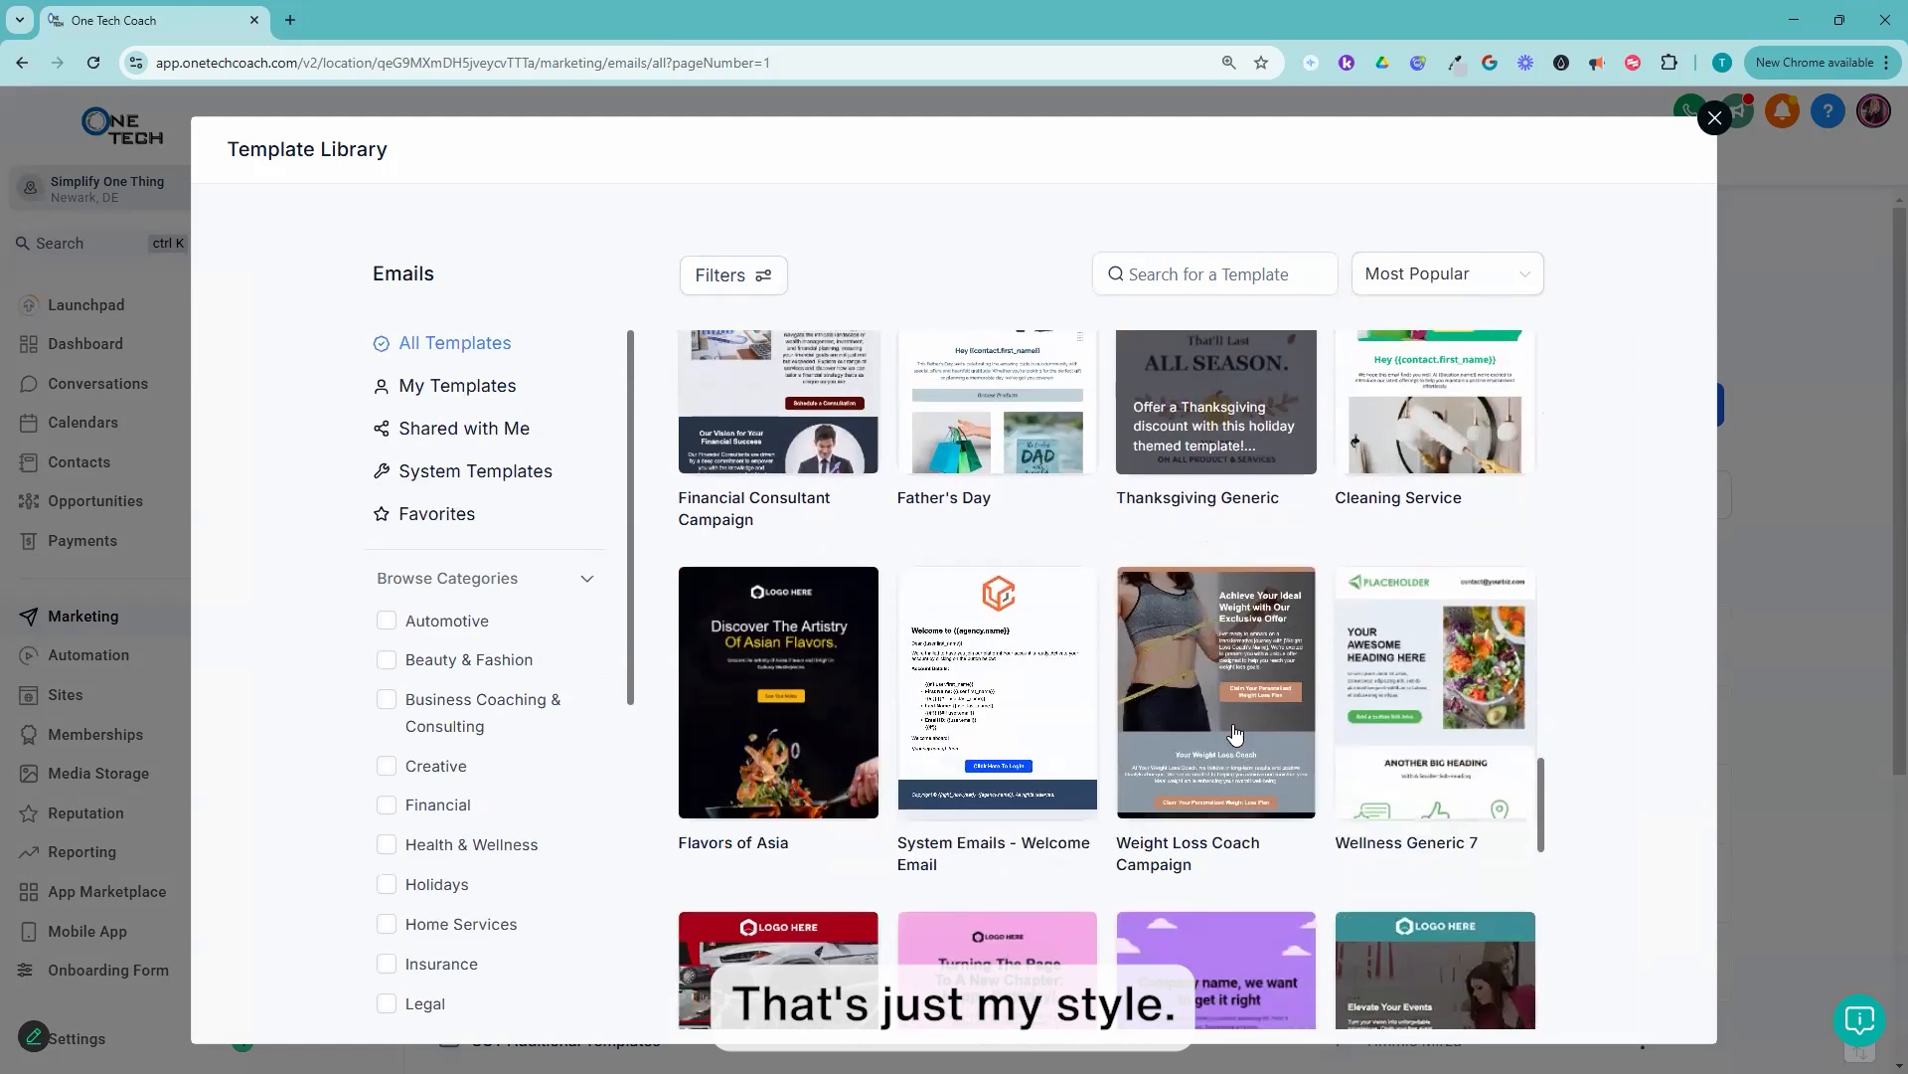
scroll(1277, 708, down, 2)
scroll(1280, 703, down, 2)
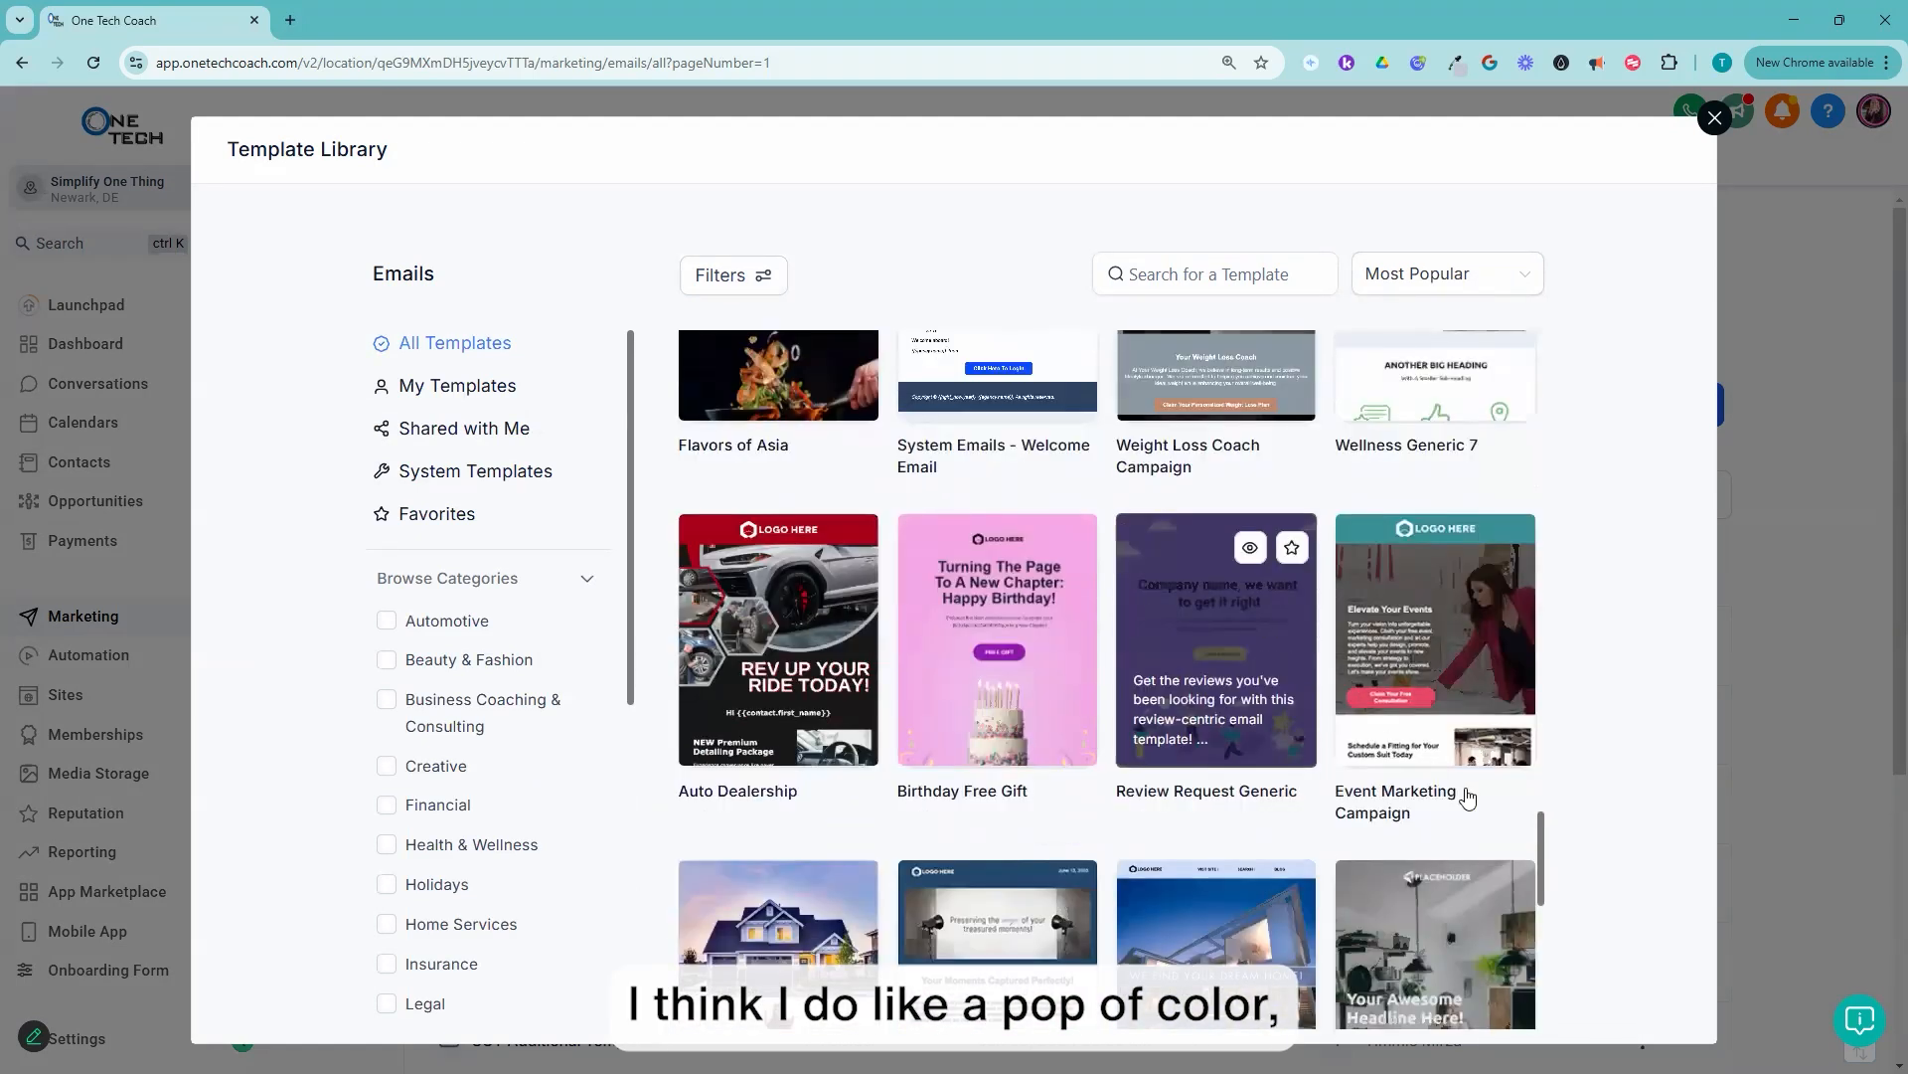
scroll(1333, 732, down, 5)
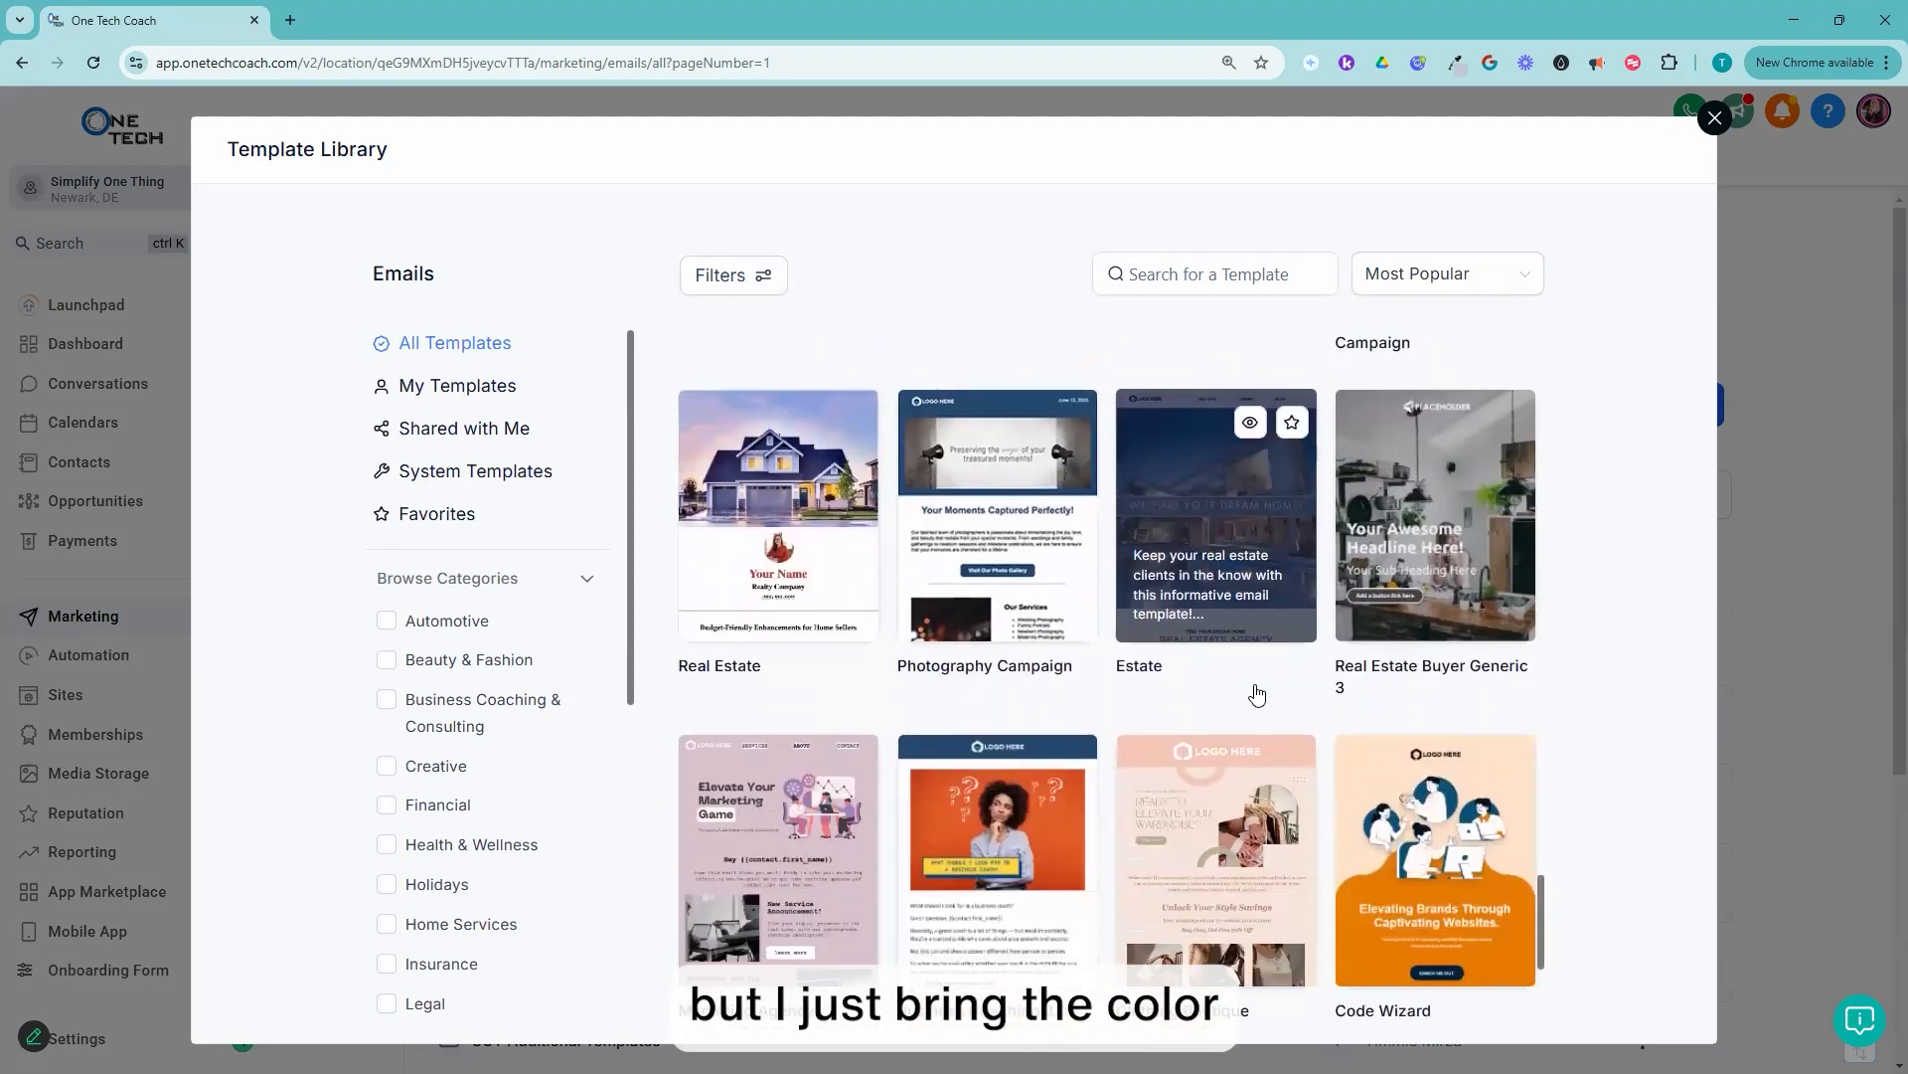
scroll(1262, 695, down, 1)
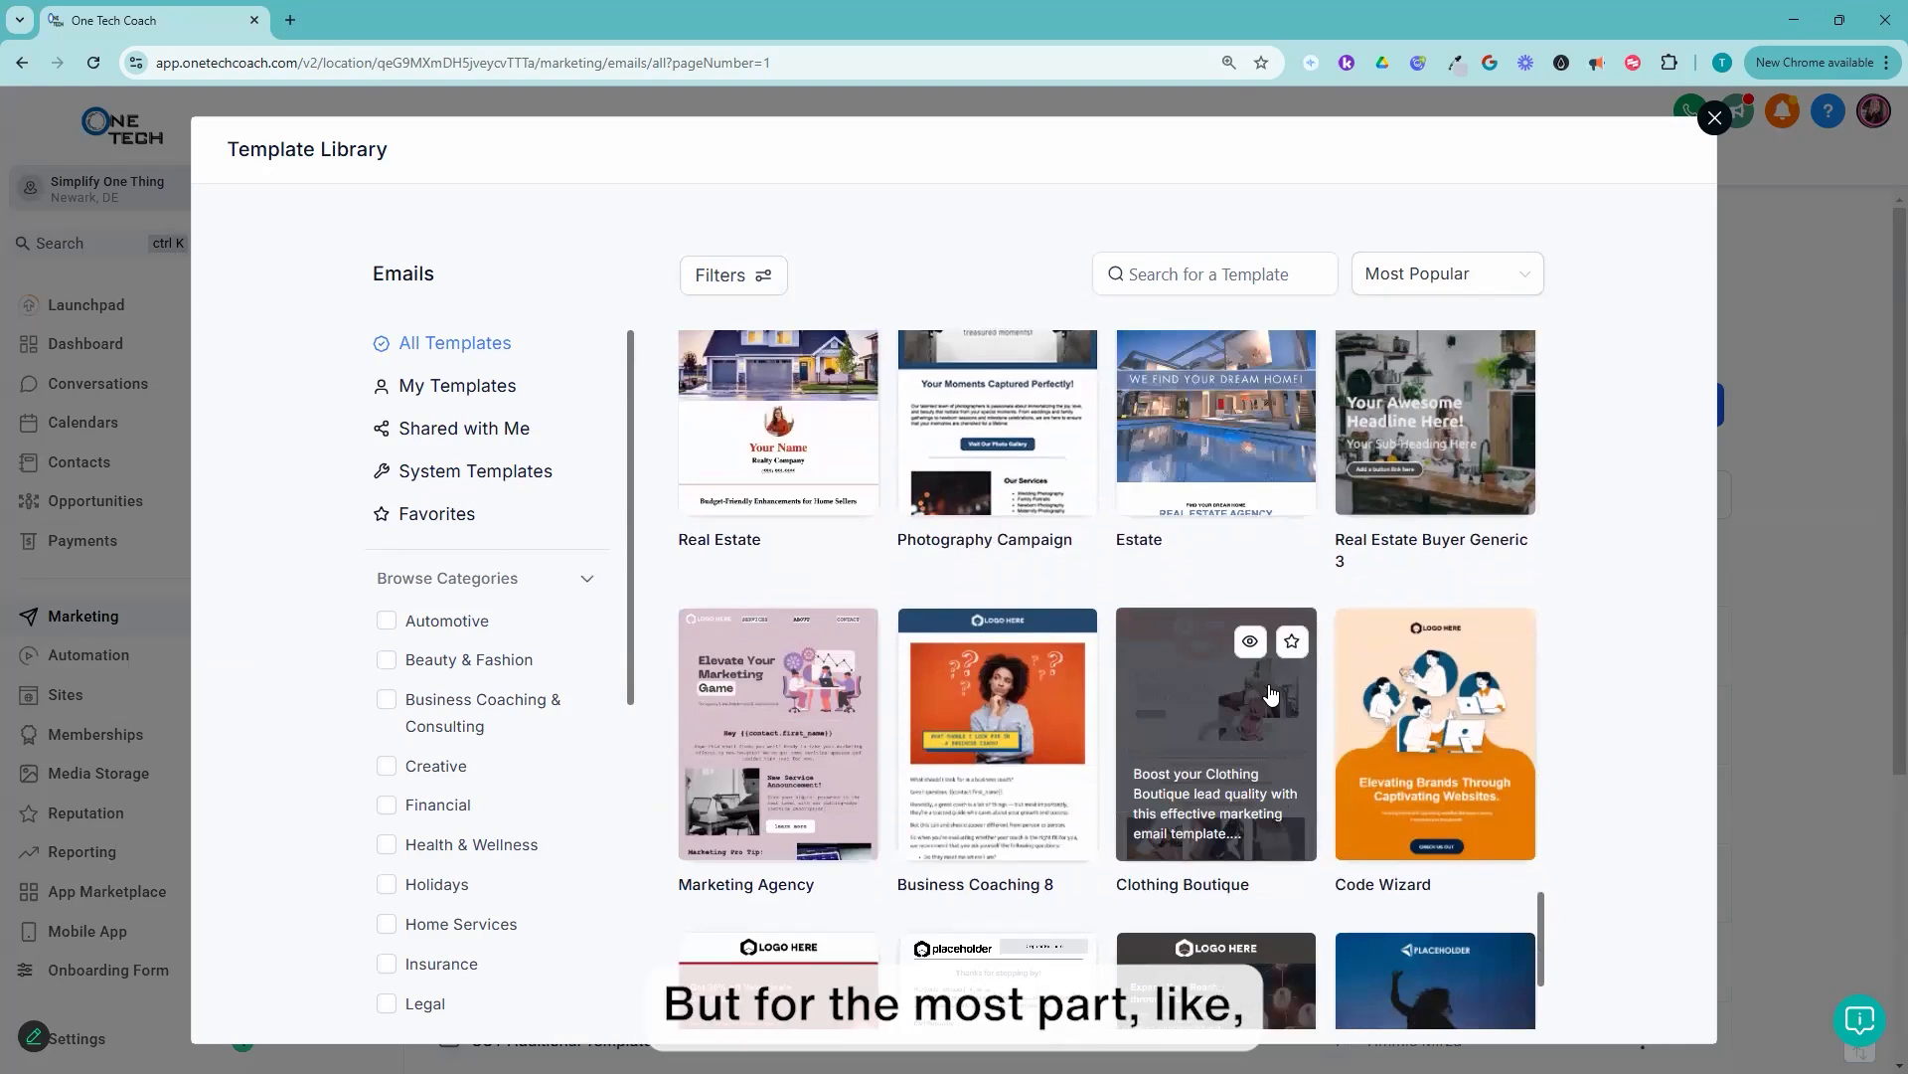
scroll(1243, 716, down, 3)
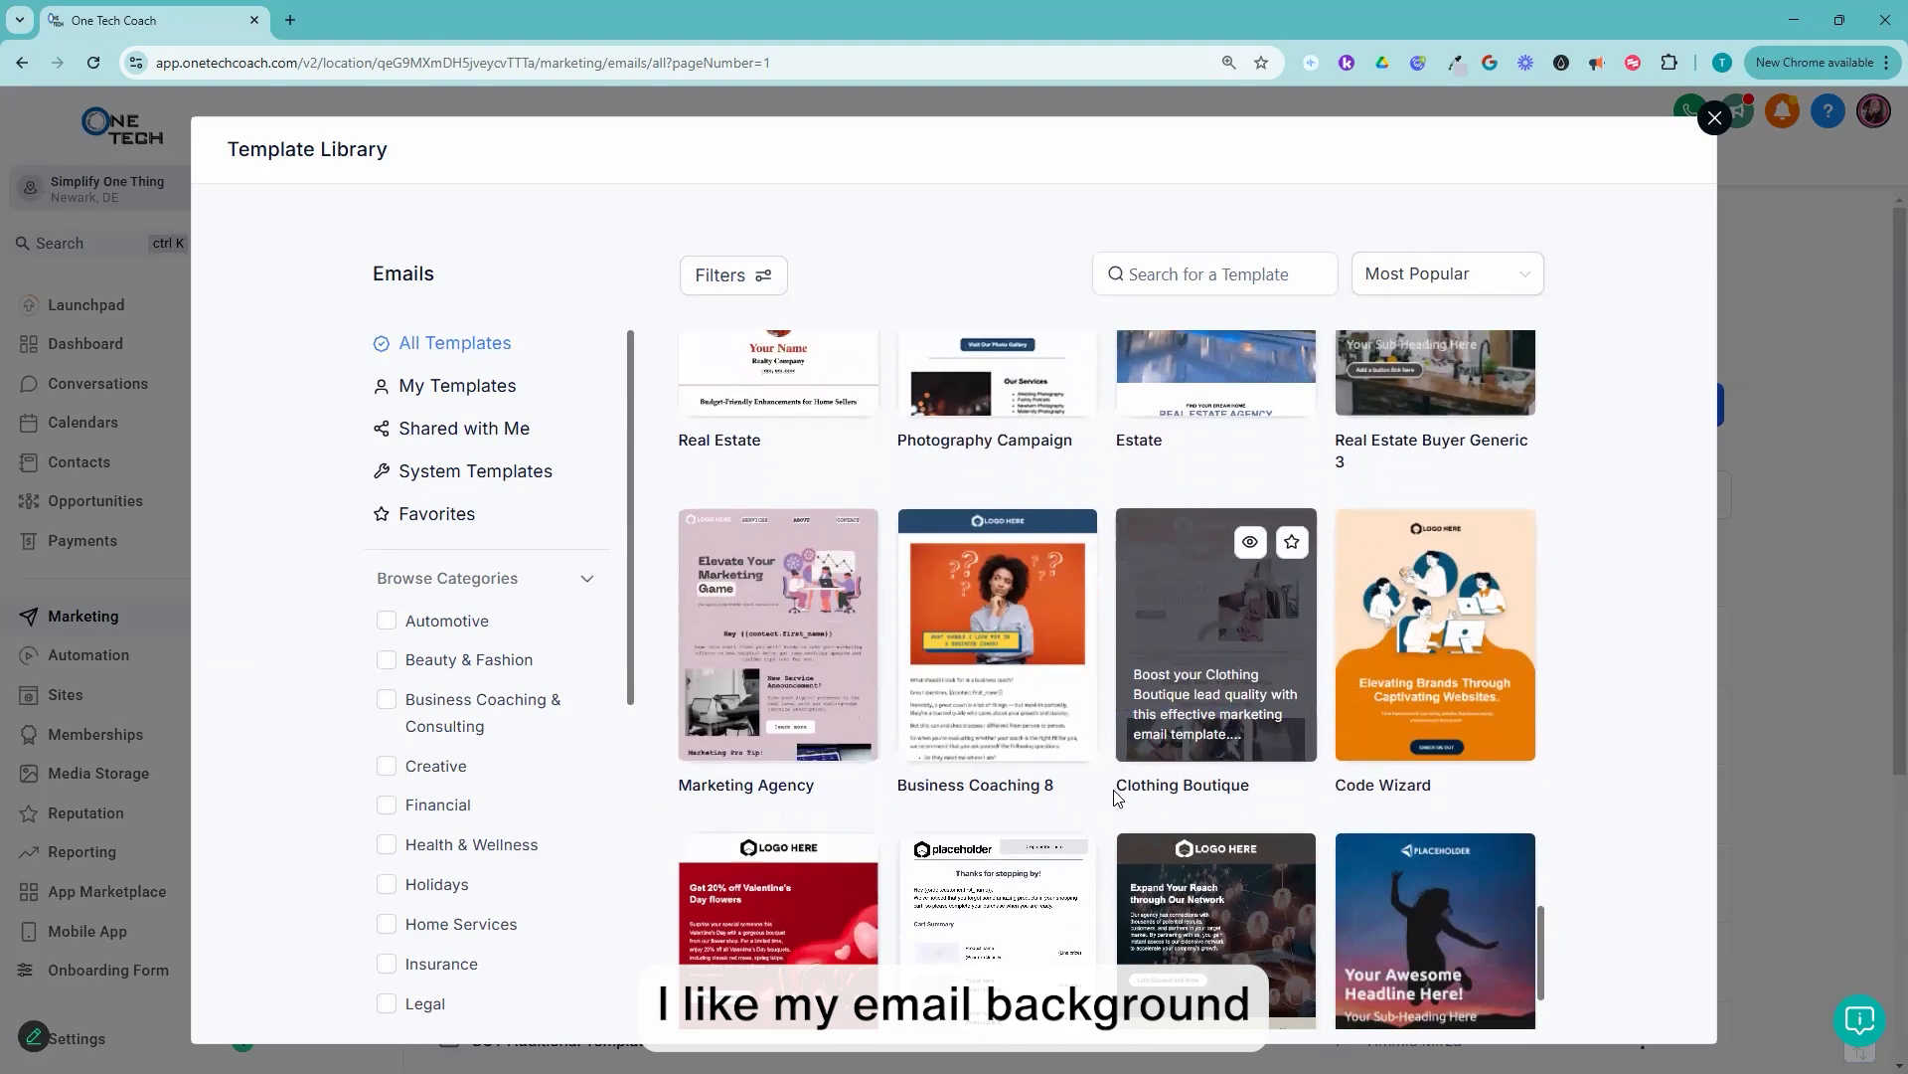
scroll(1235, 733, down, 10)
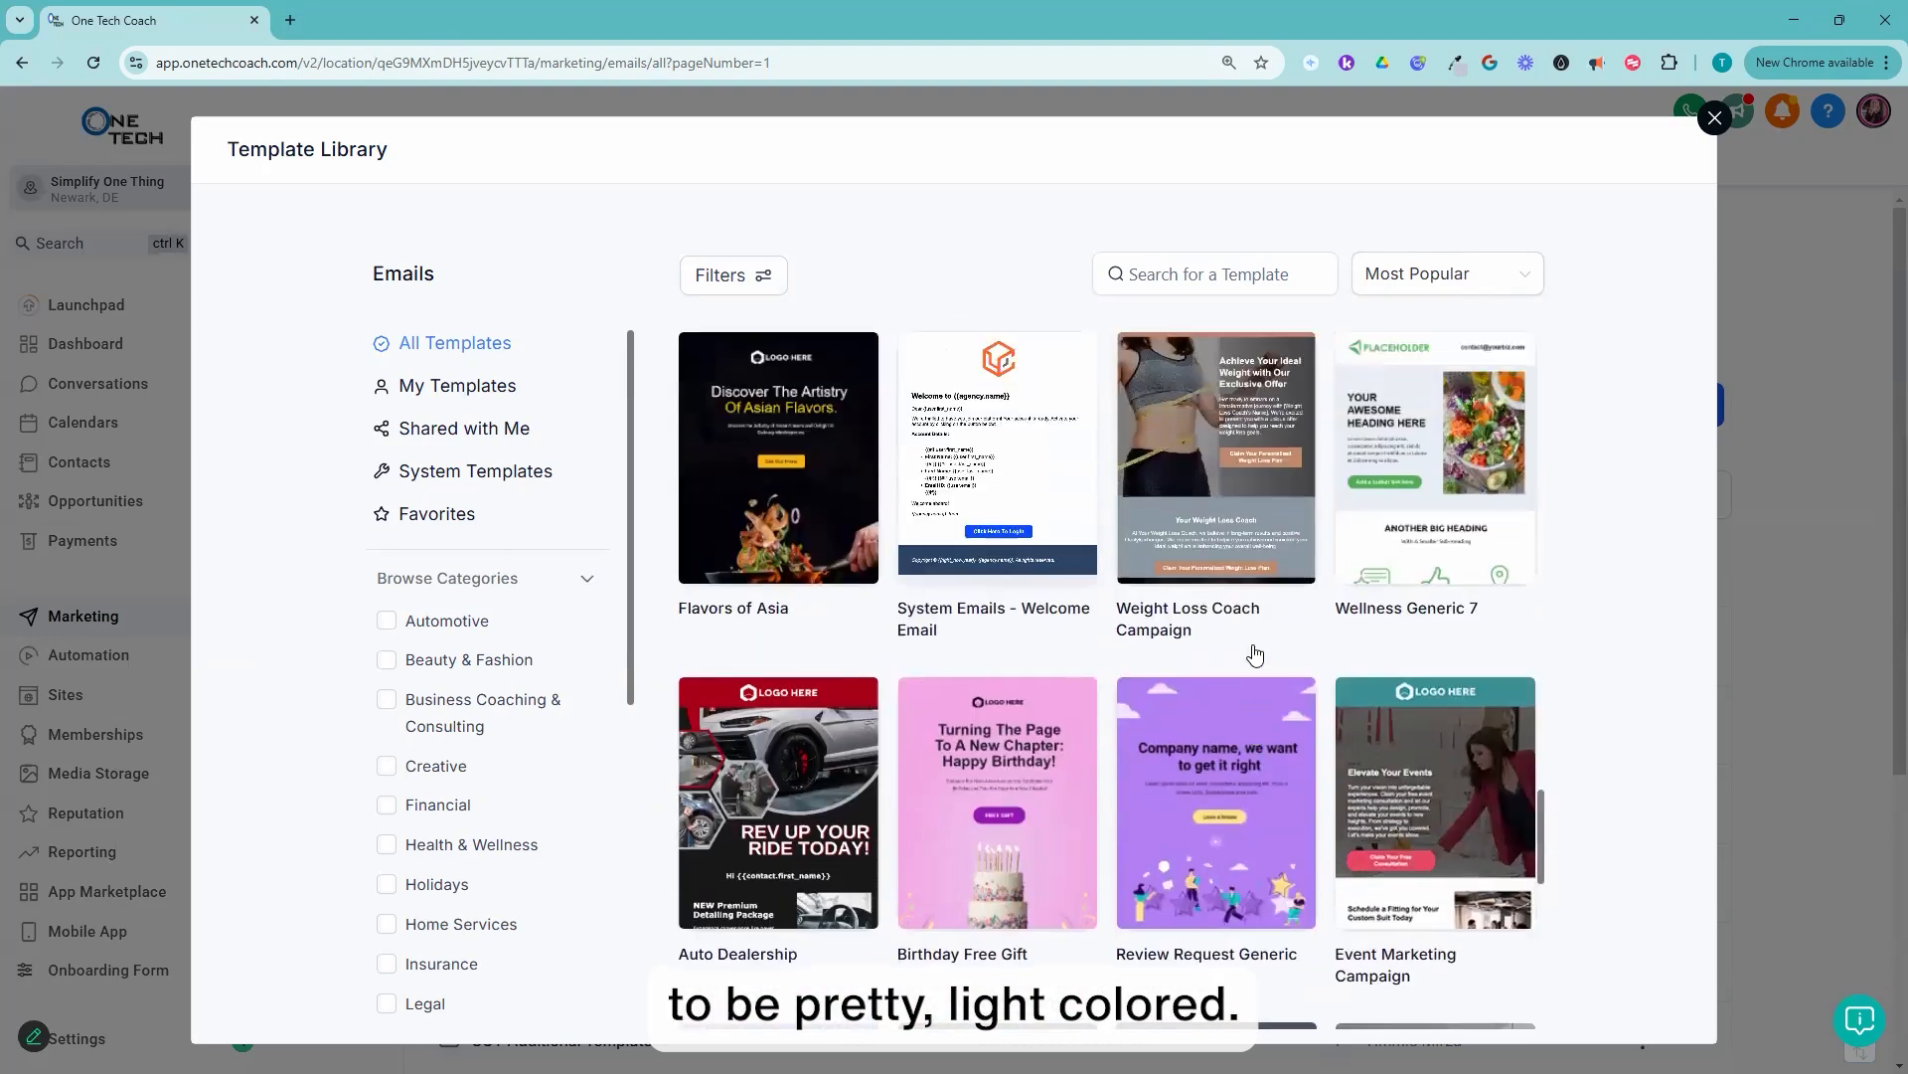
scroll(1259, 646, up, 10)
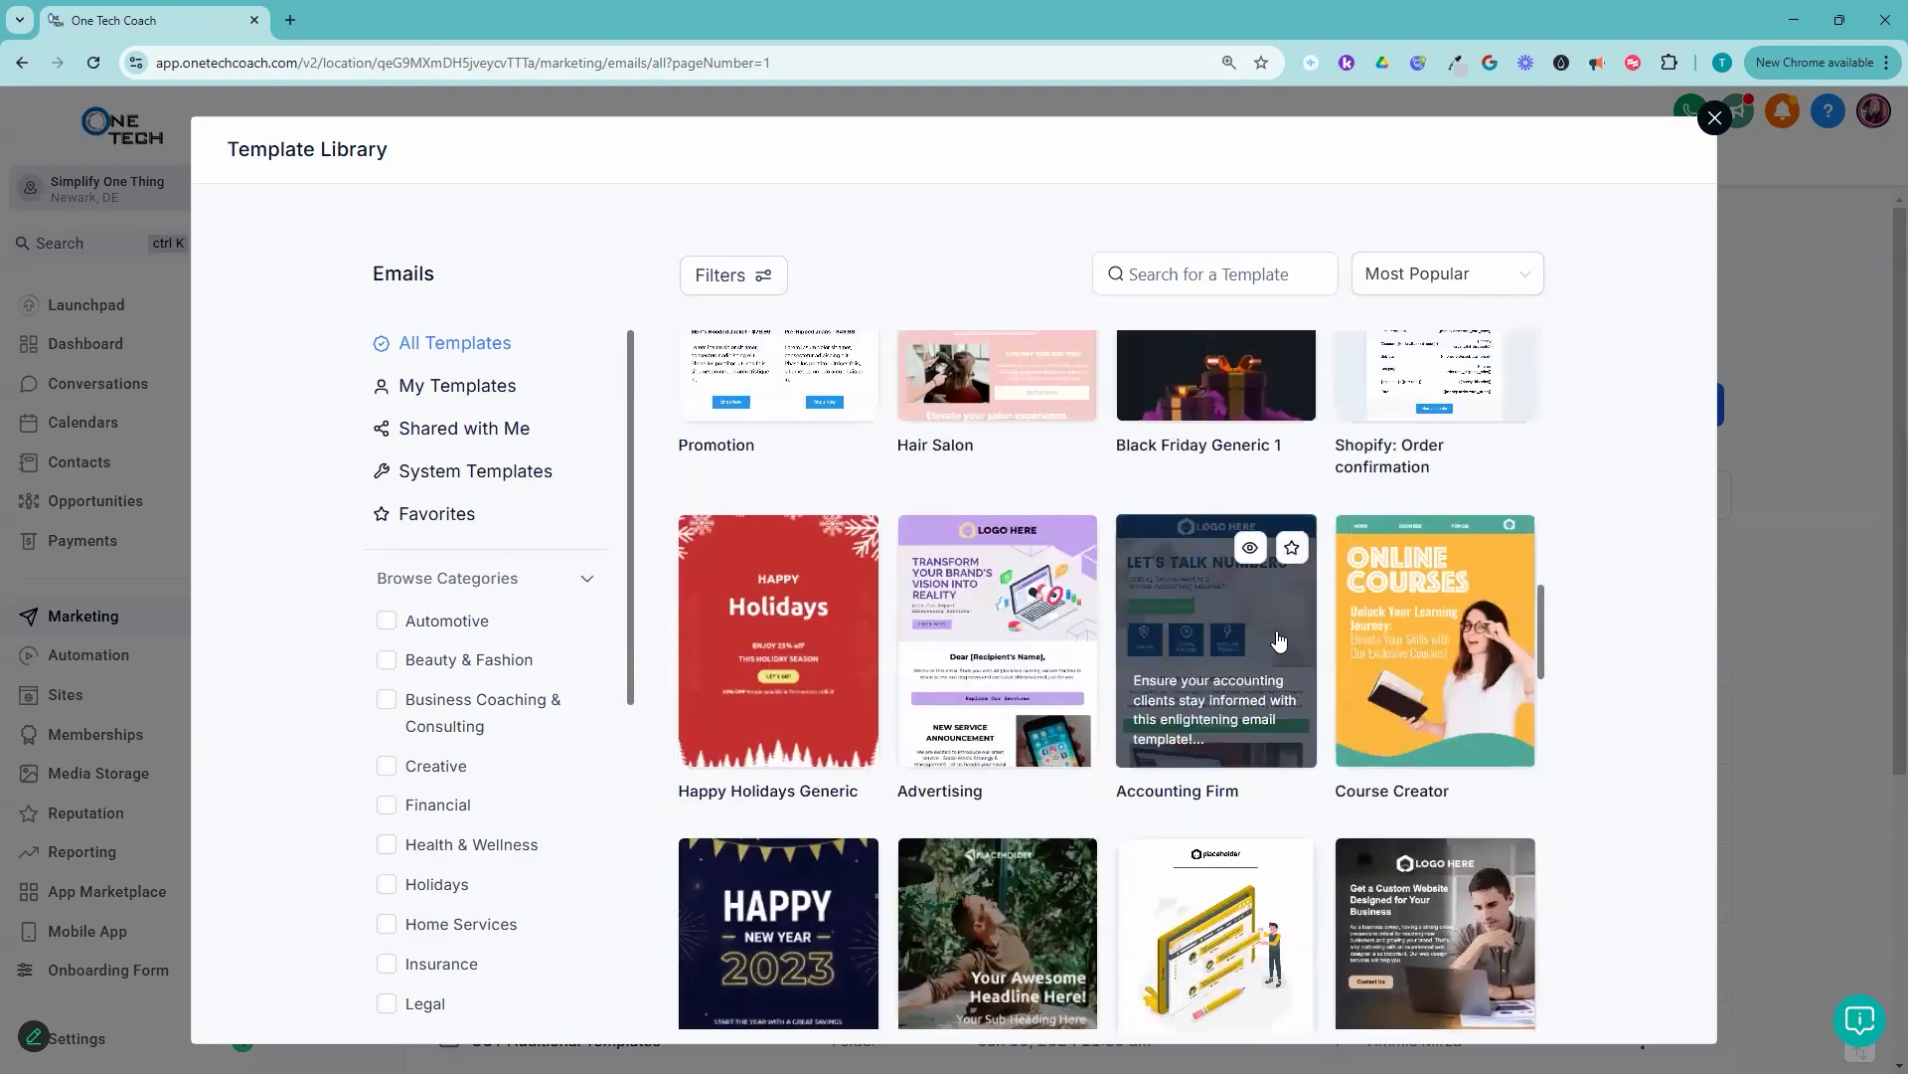
scroll(1279, 641, up, 10)
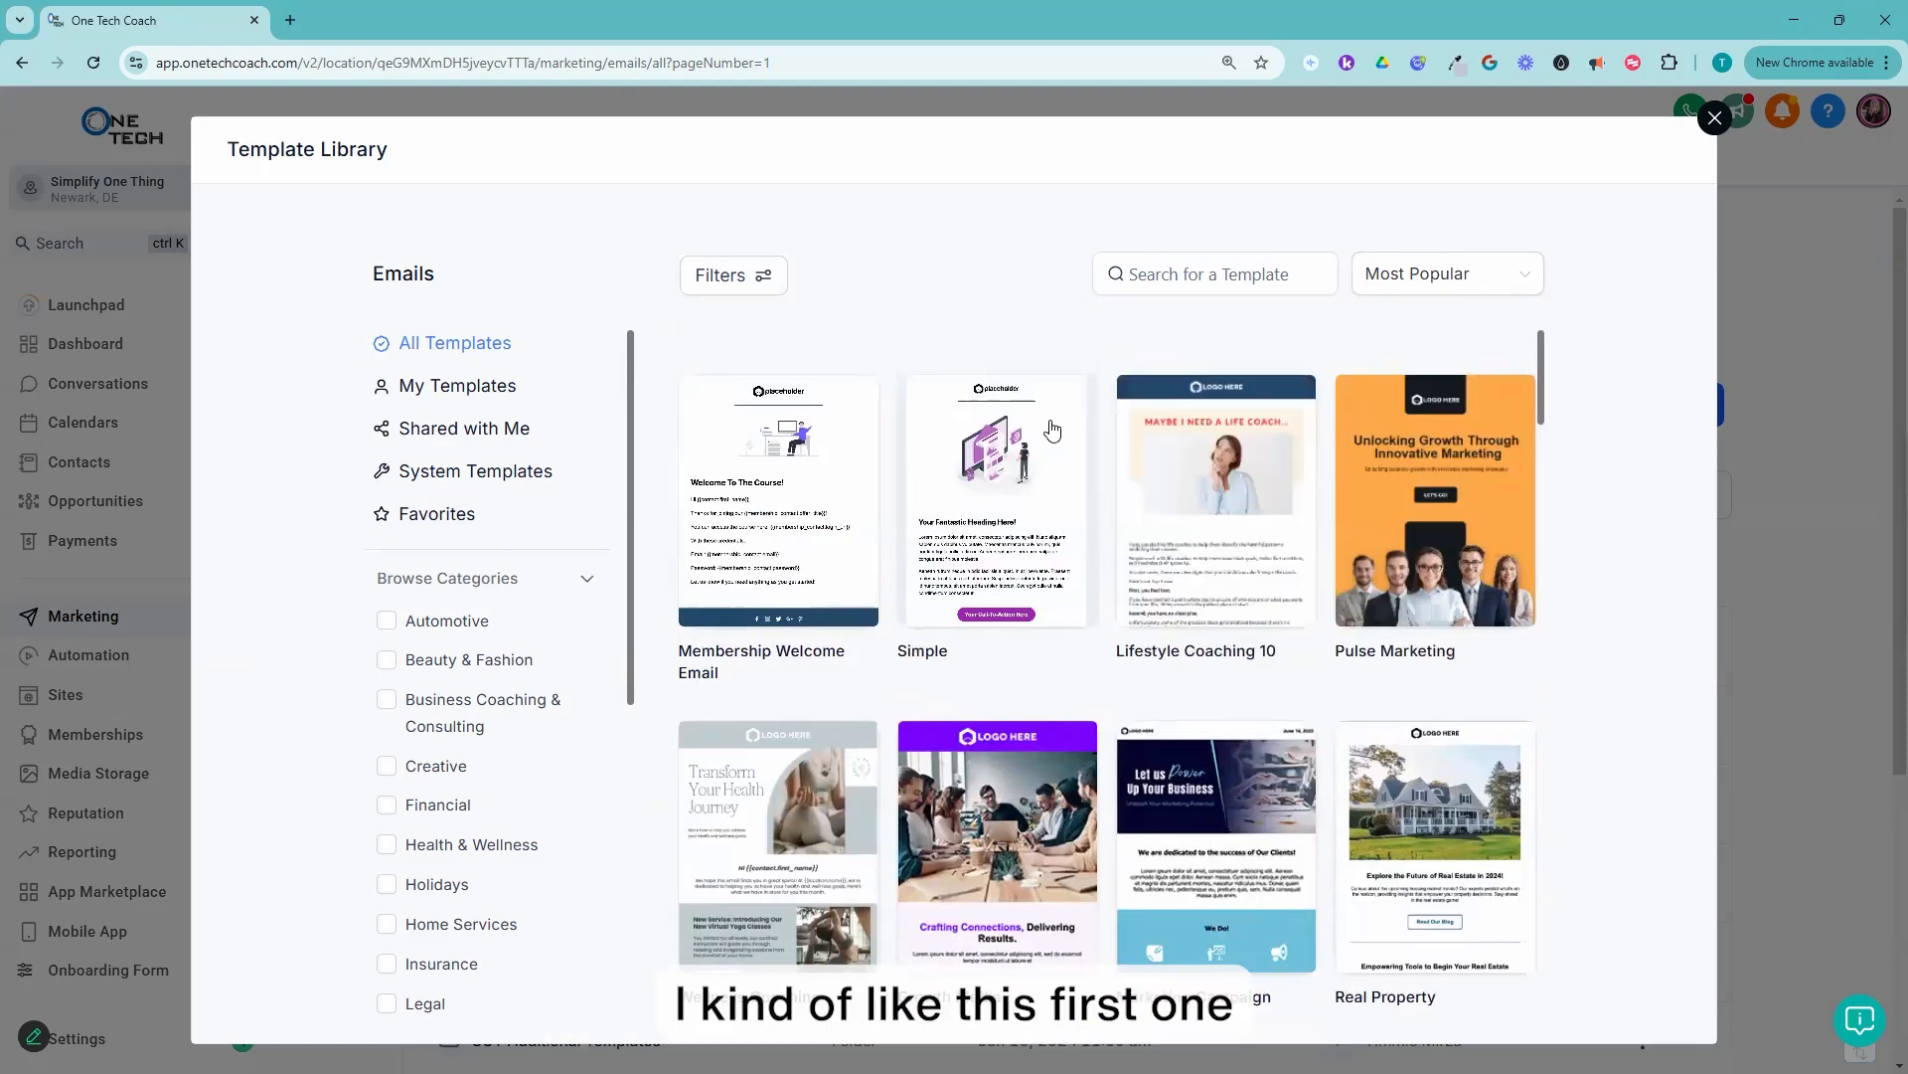
Step: Preview the Simple template in full and continue with it into the email builder
mouse_move(1070, 501)
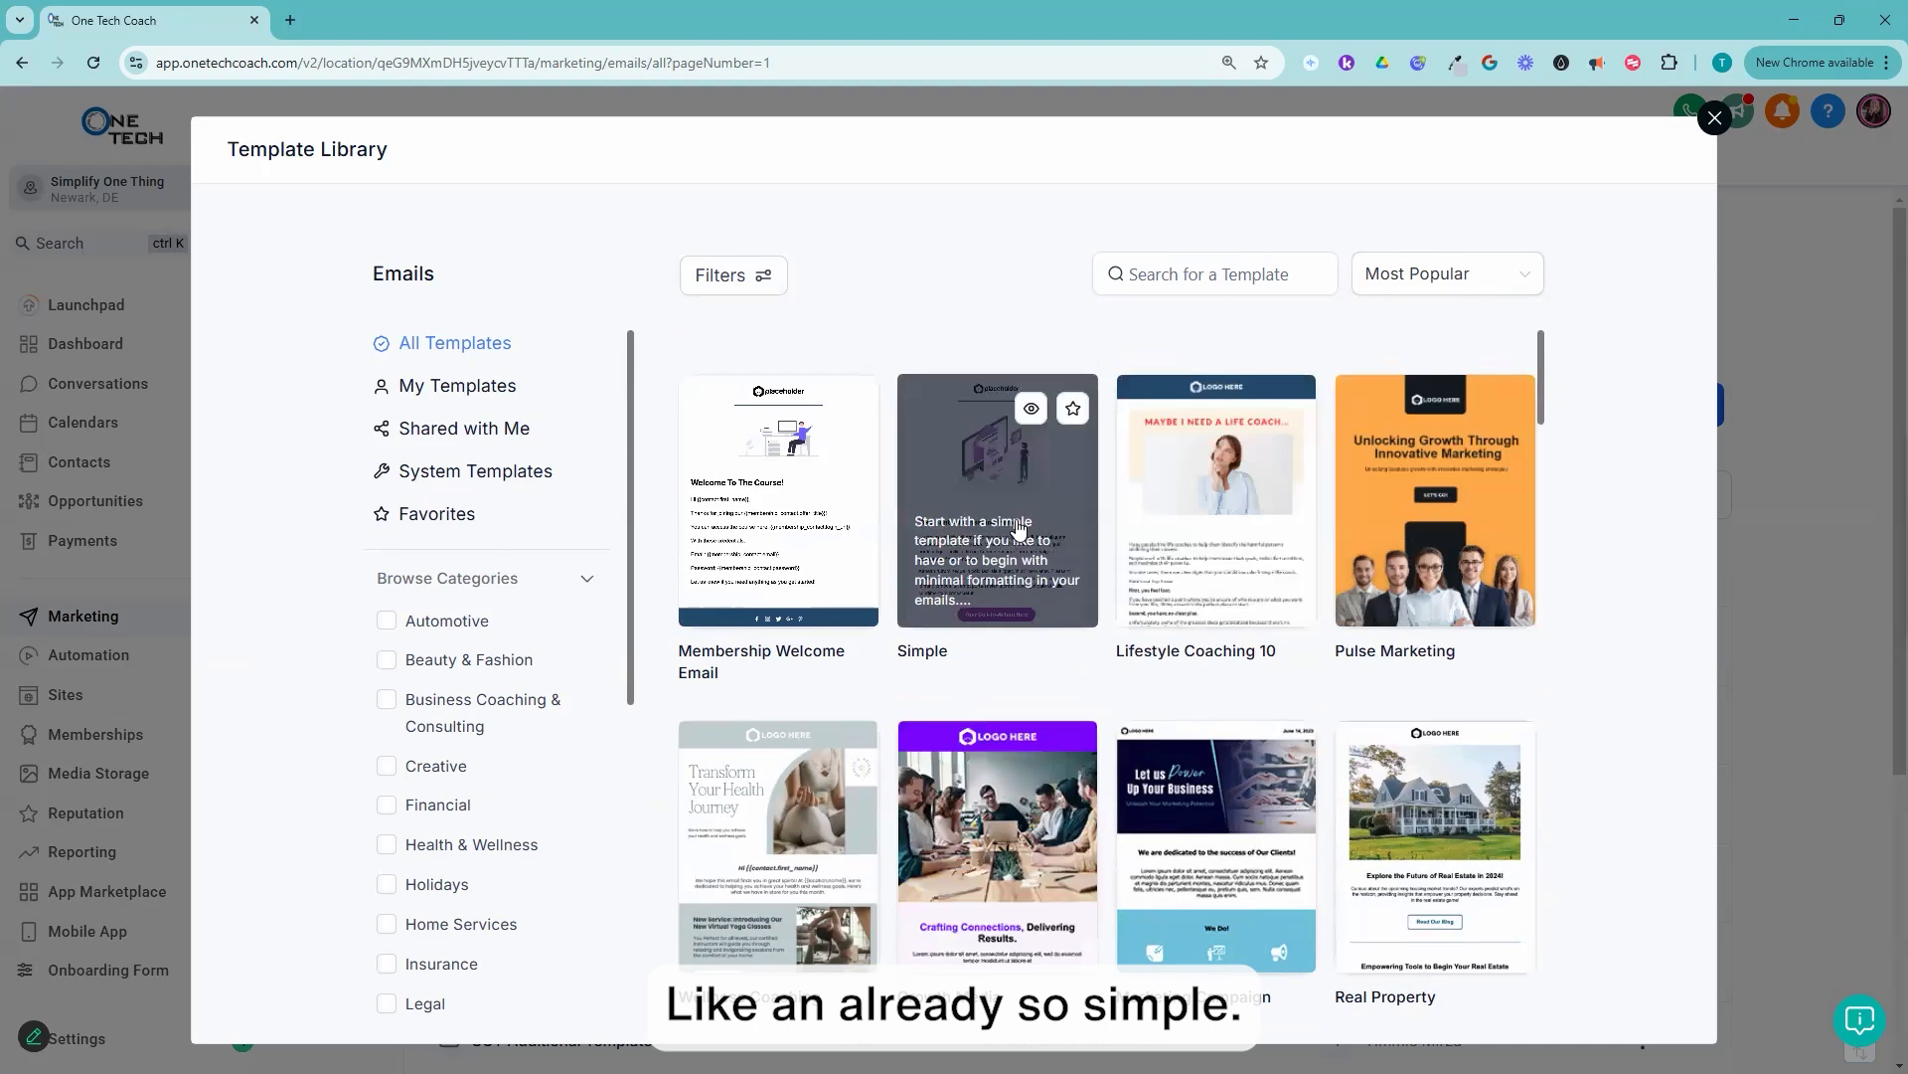
click(1029, 414)
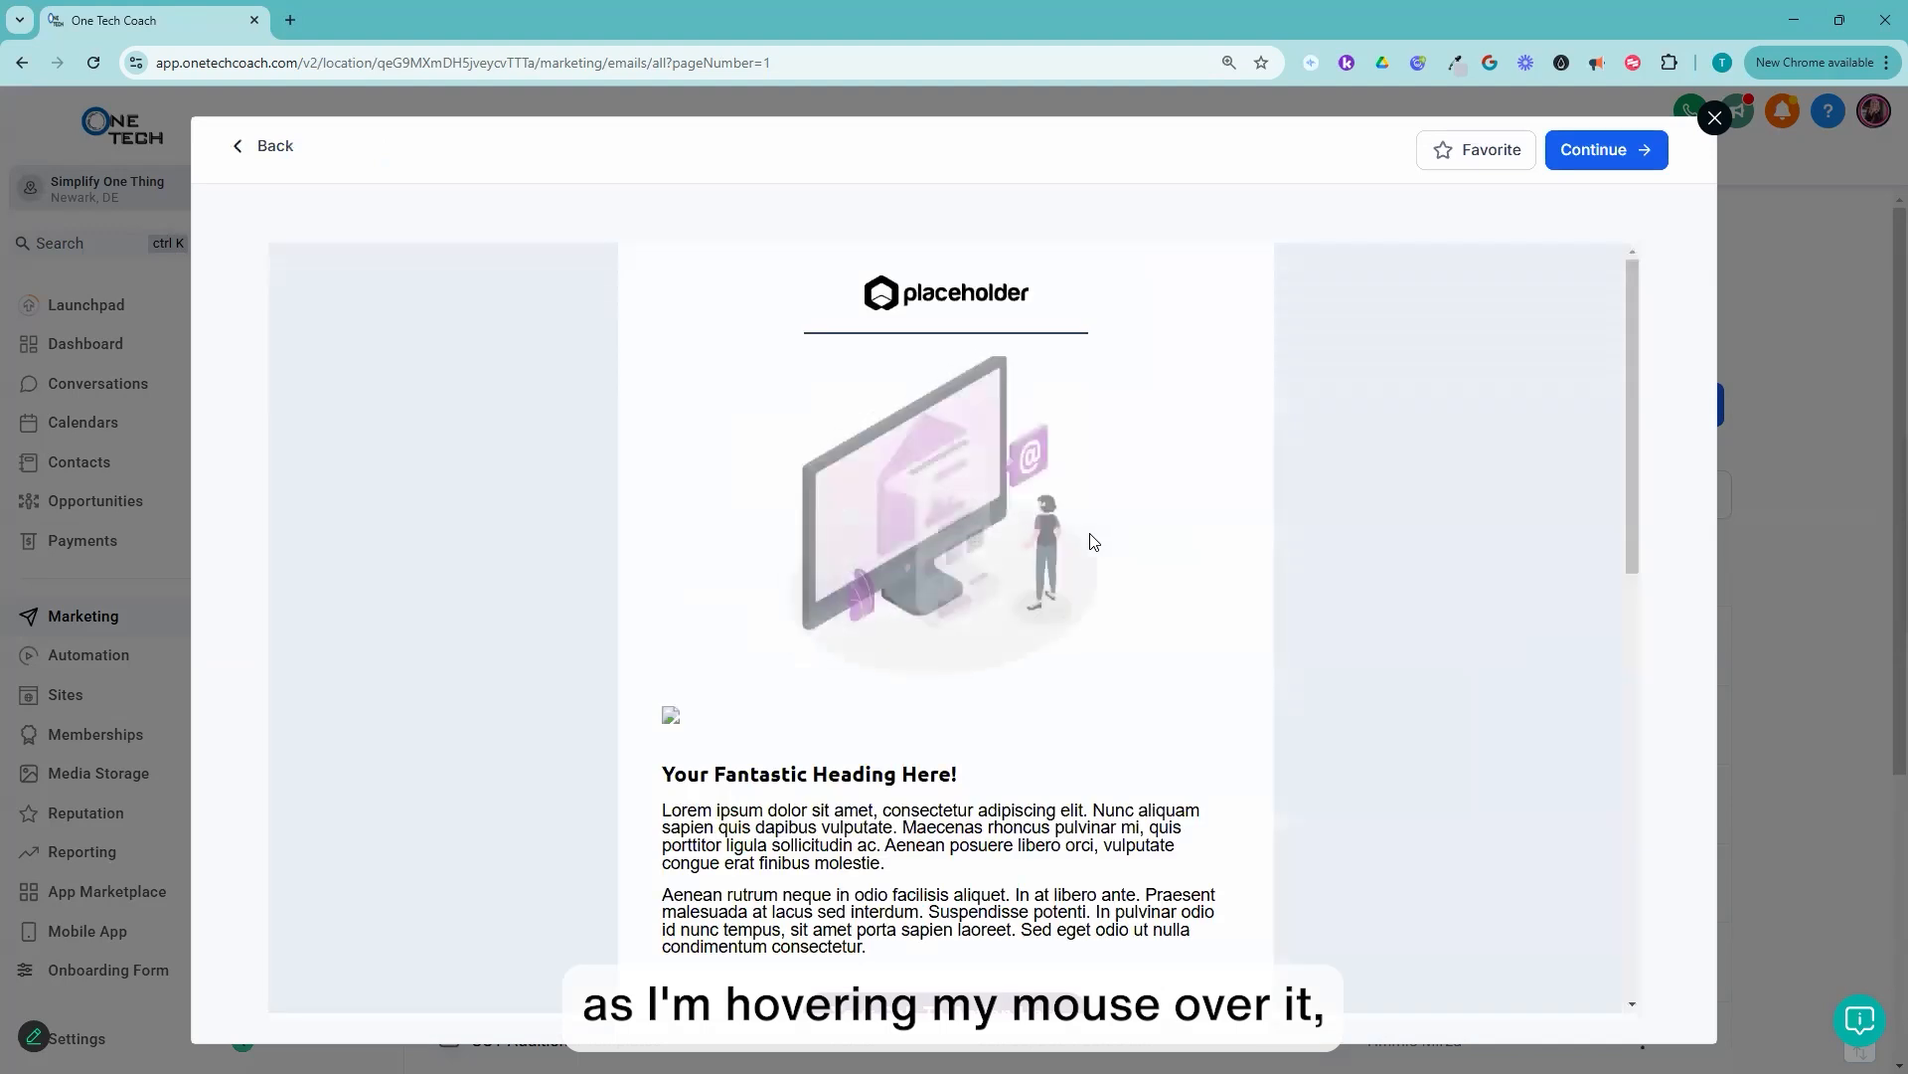
scroll(1039, 544, down, 4)
scroll(1044, 552, down, 6)
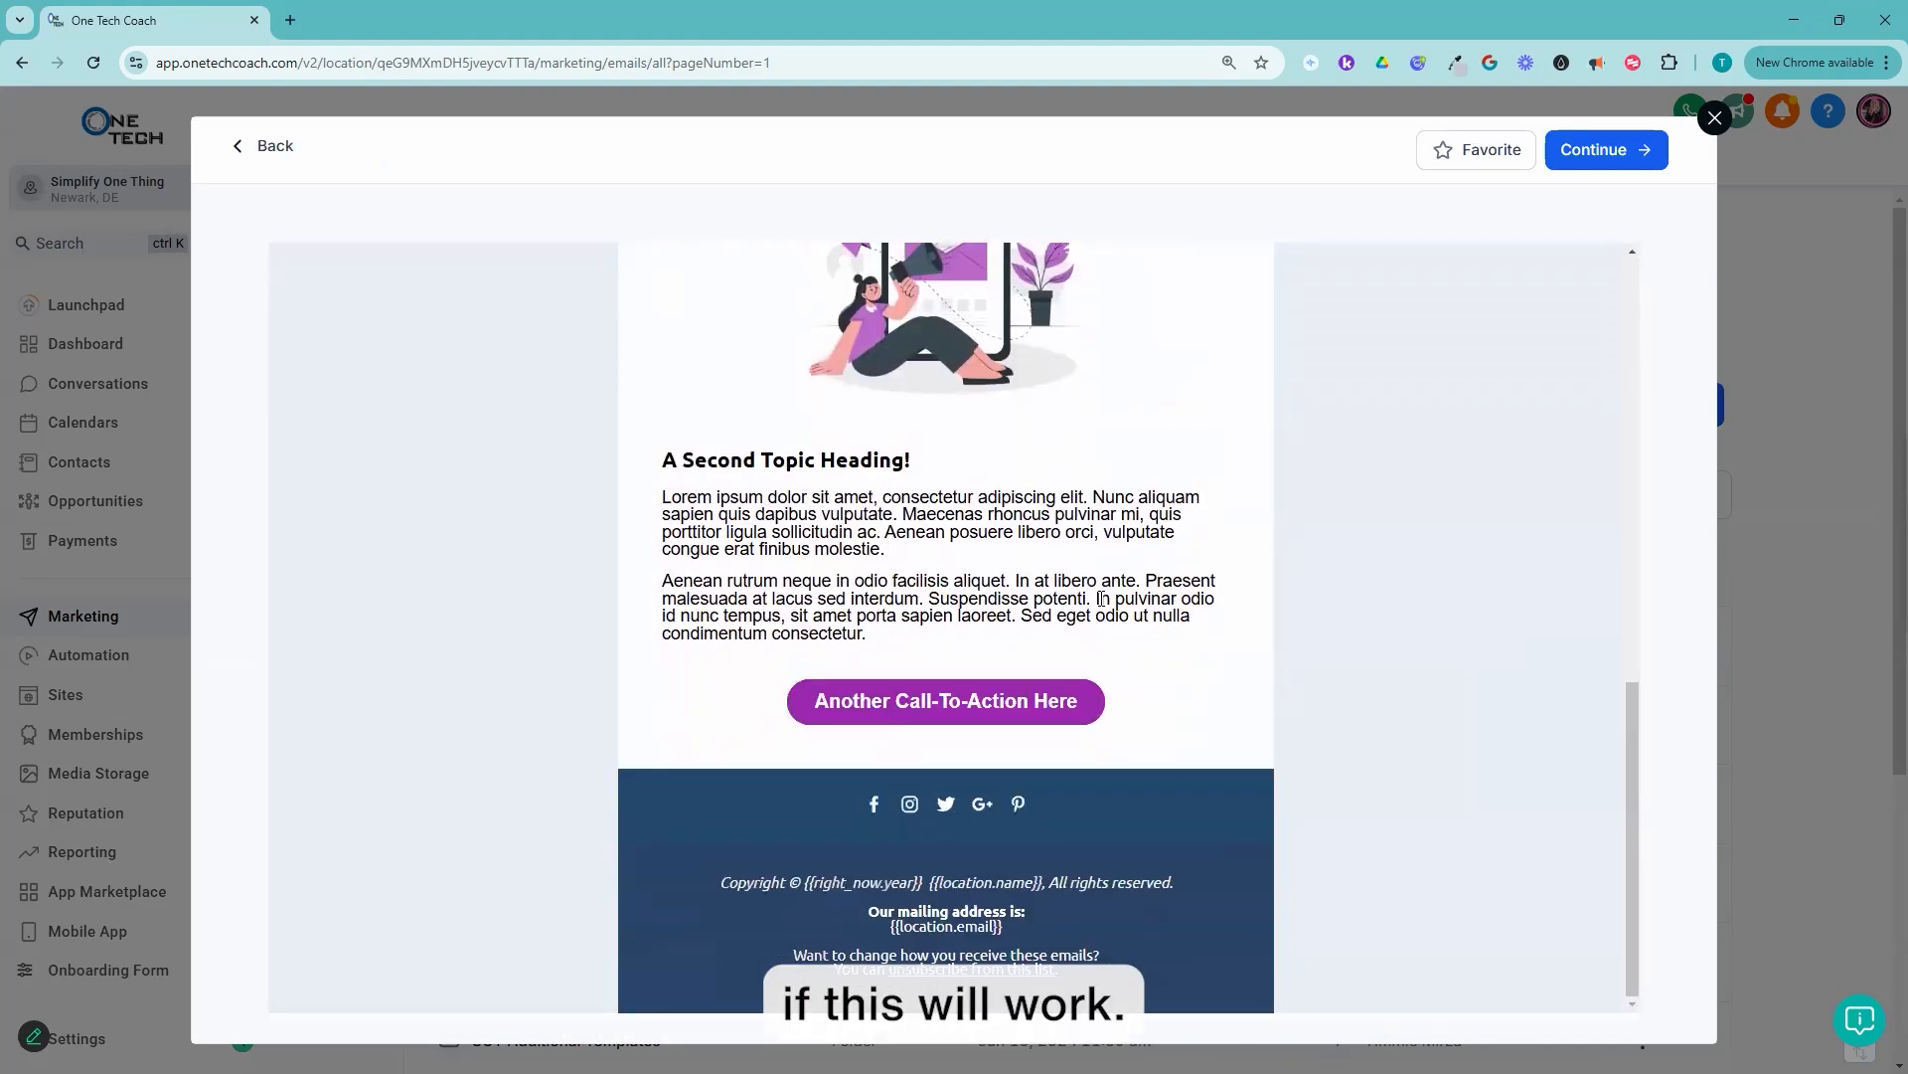
scroll(1101, 599, up, 10)
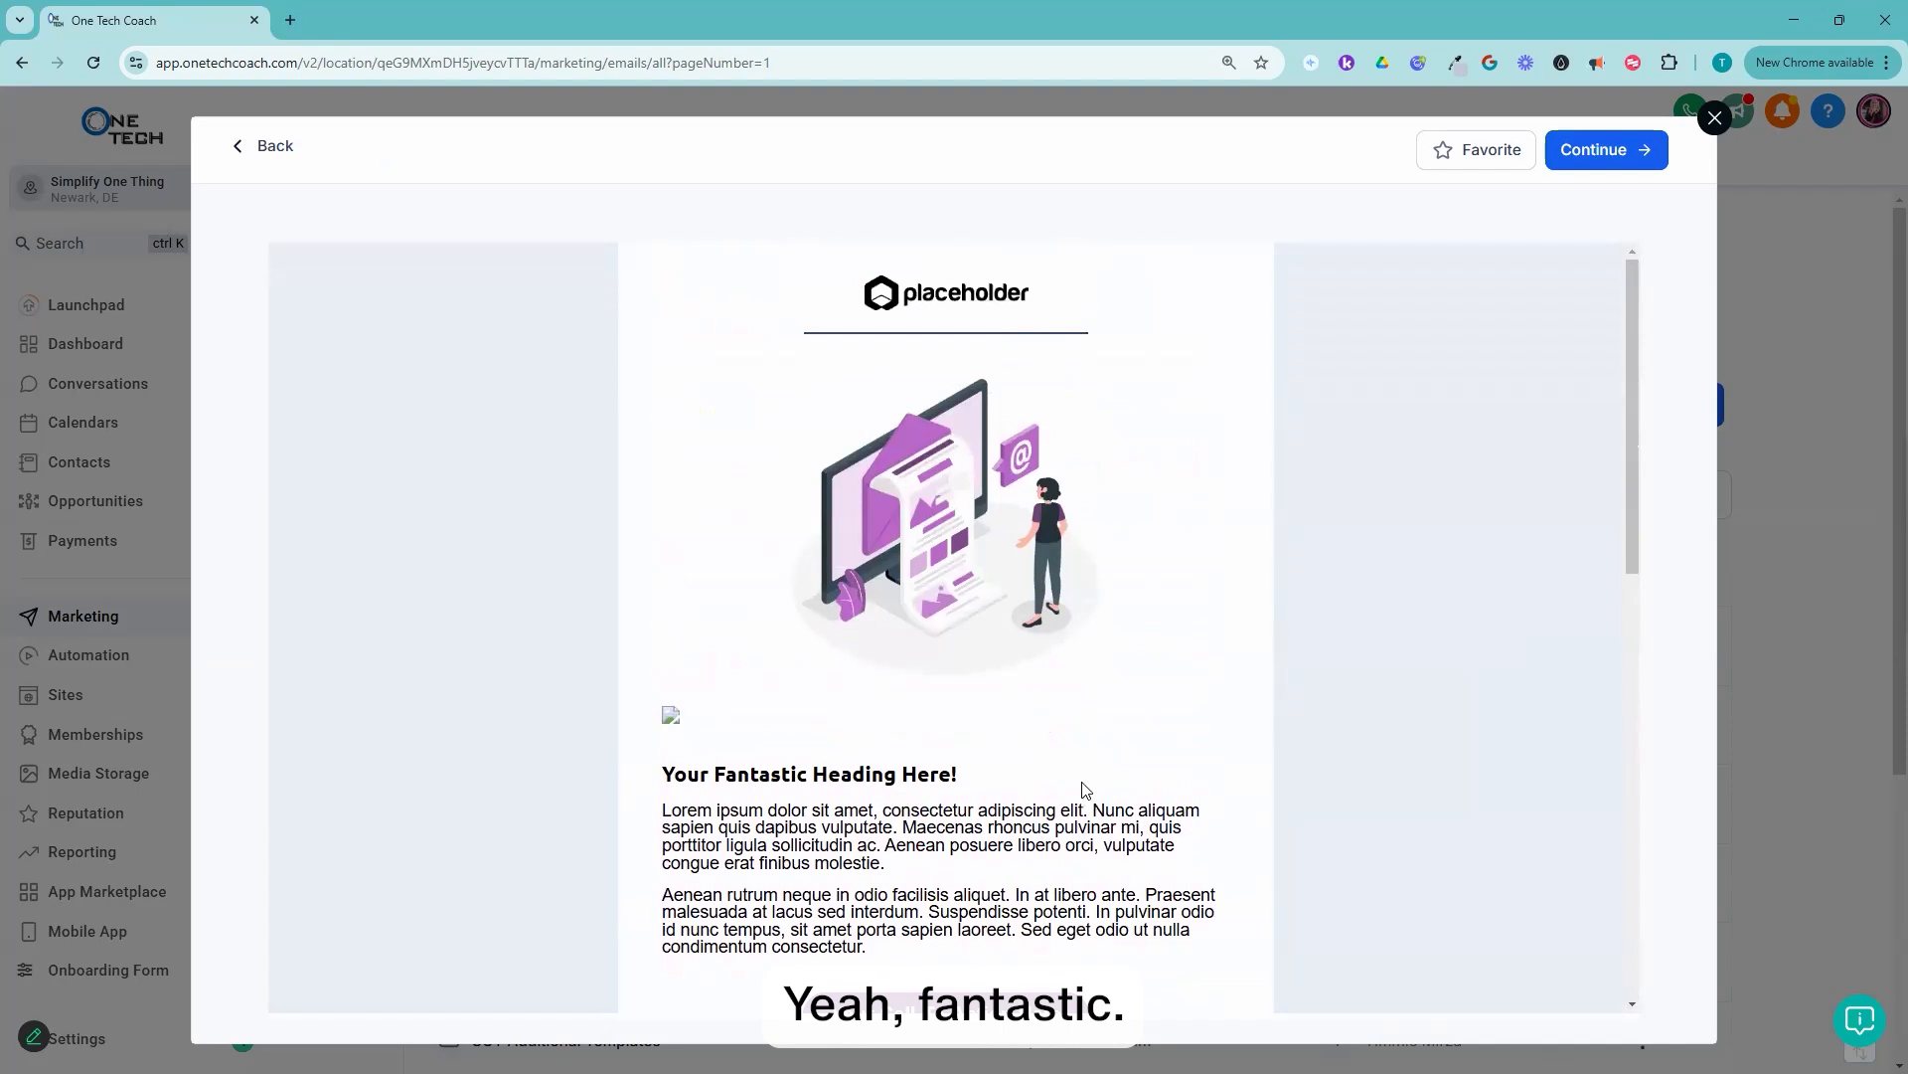
scroll(1086, 791, down, 7)
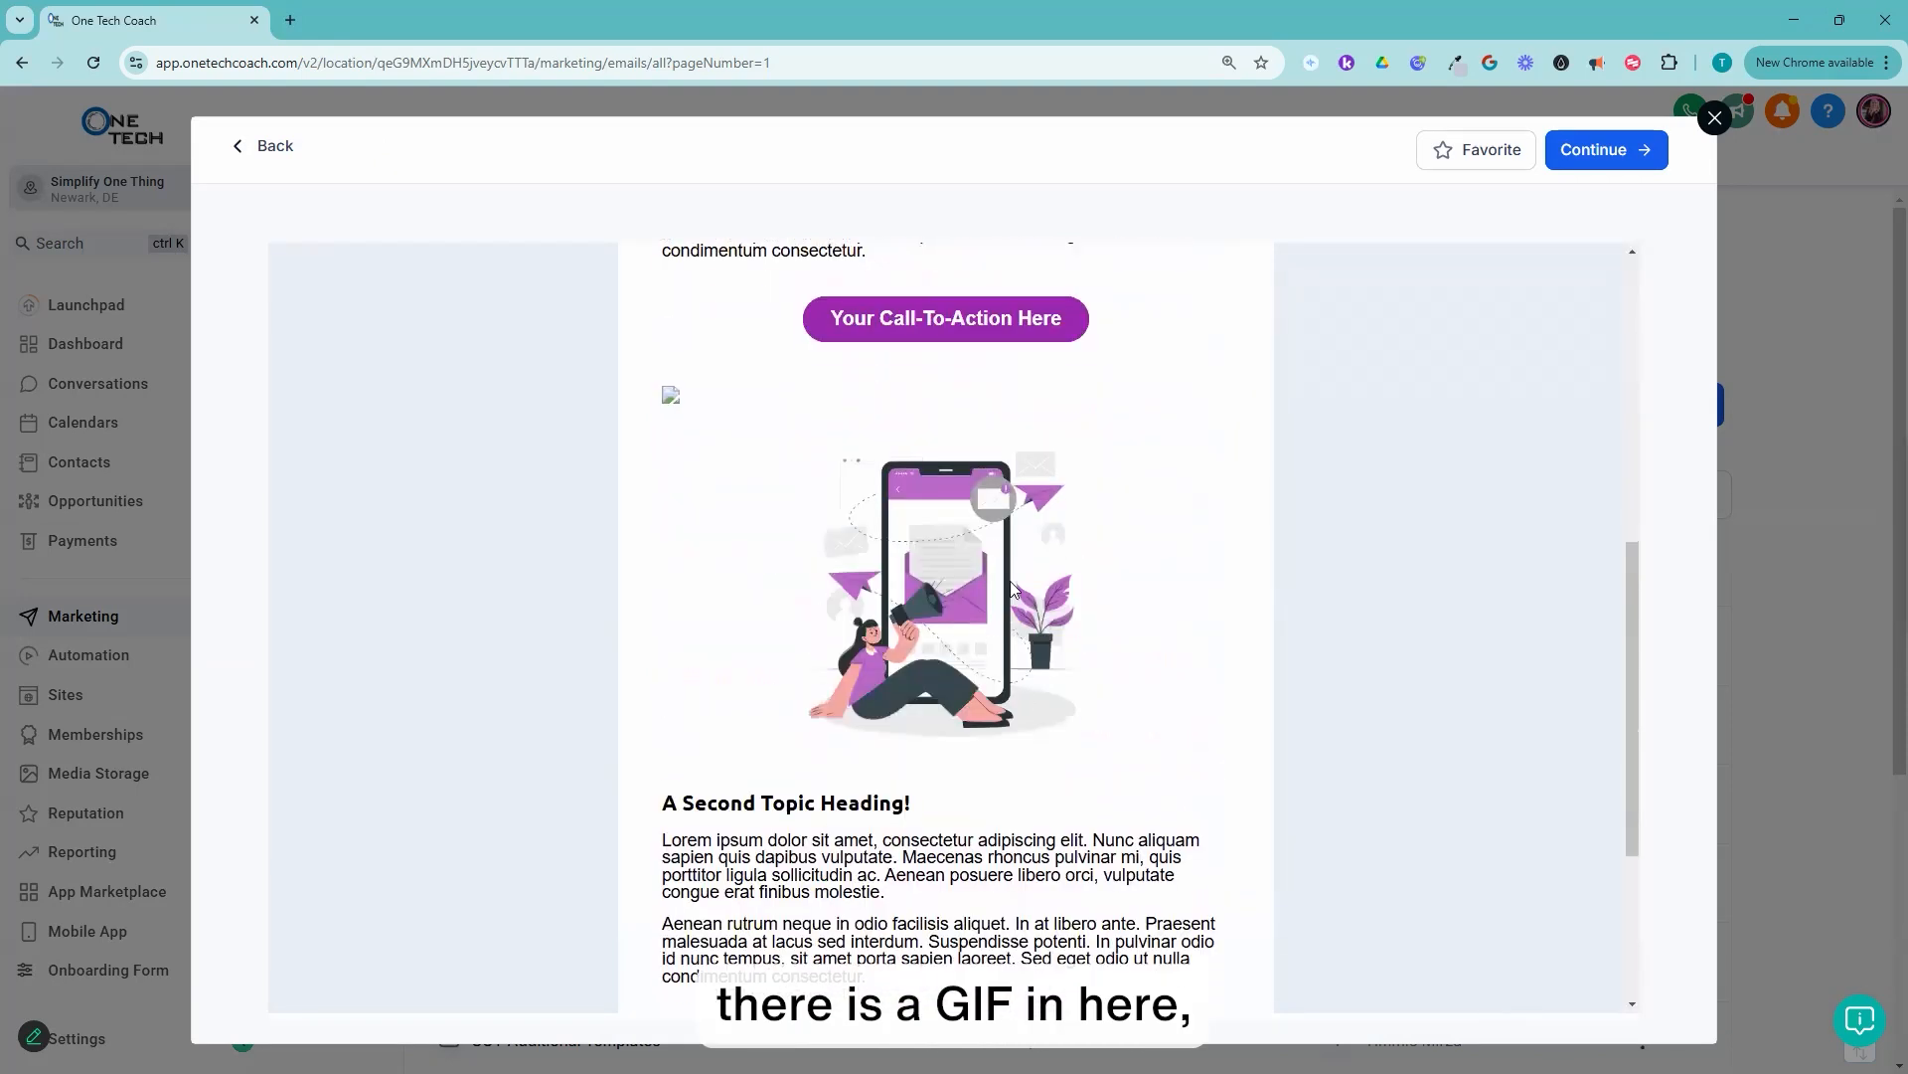
scroll(1034, 557, up, 7)
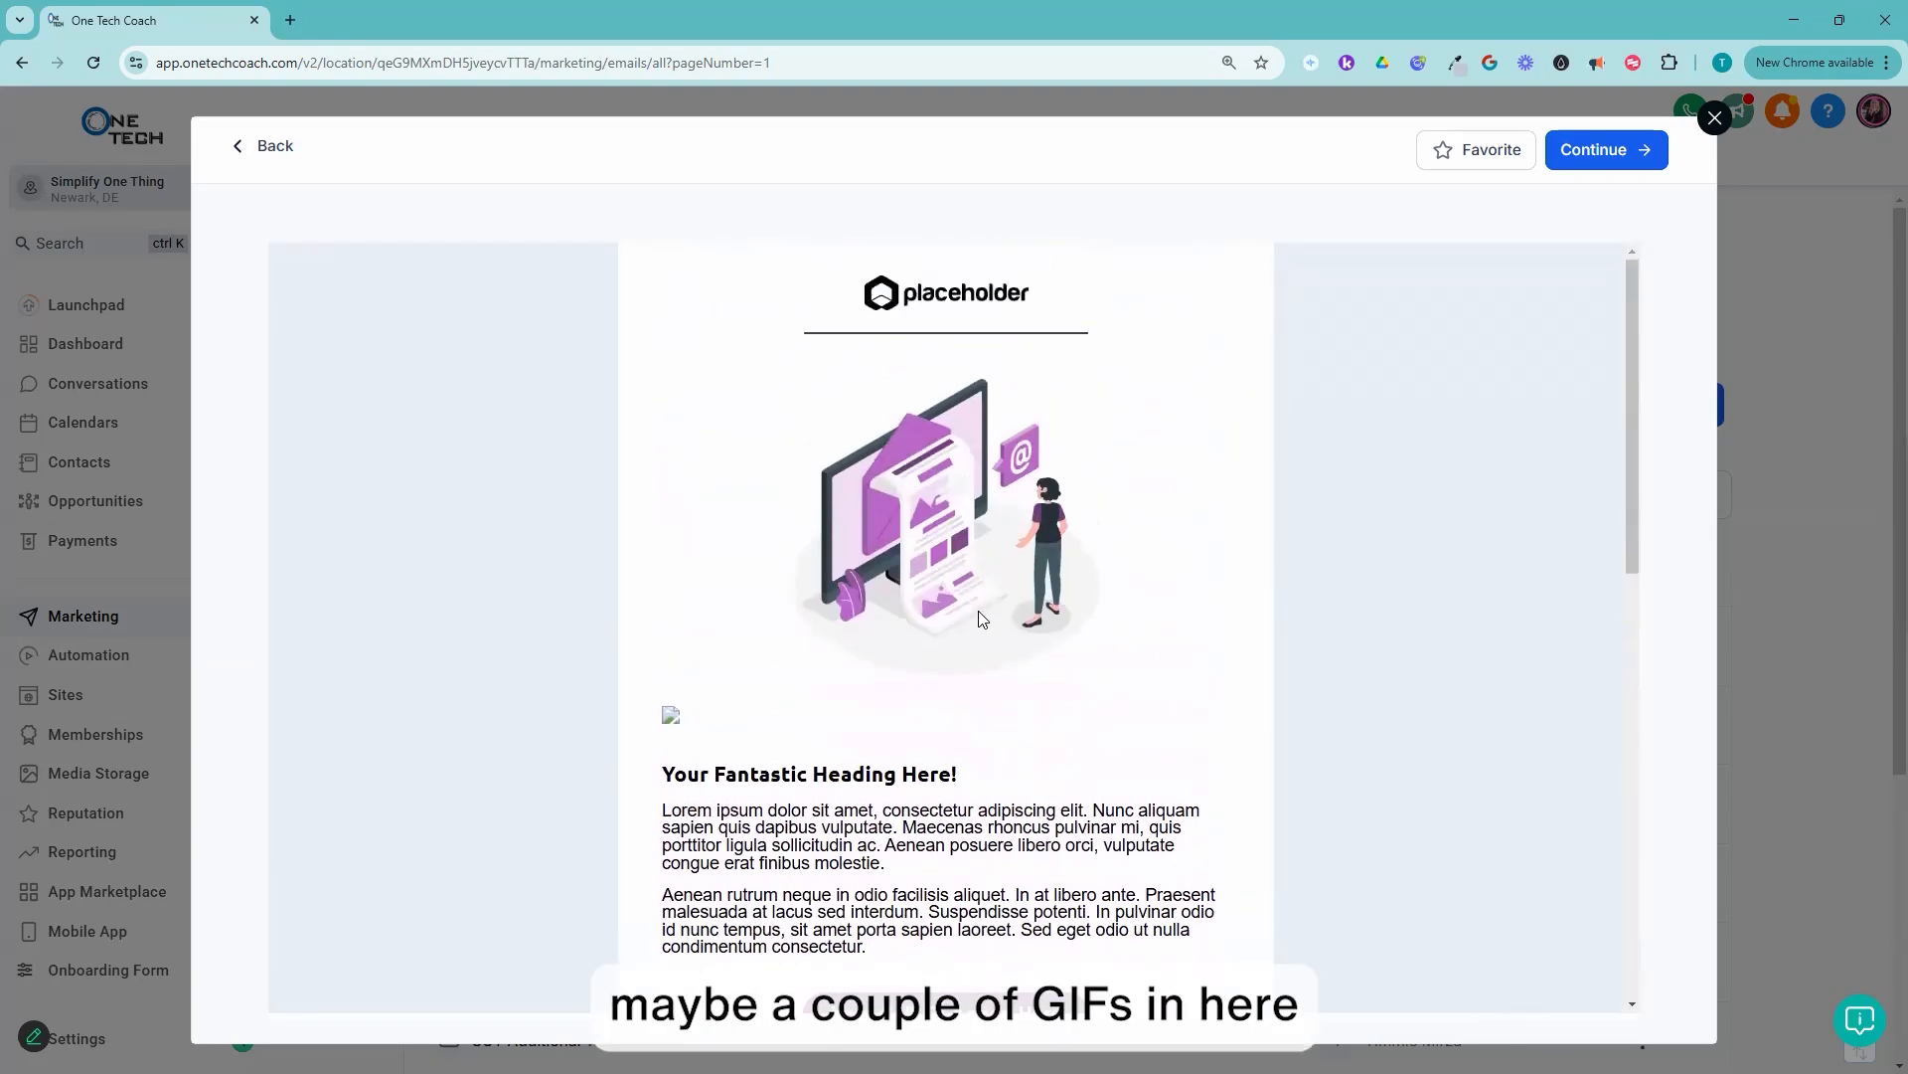
scroll(982, 618, down, 12)
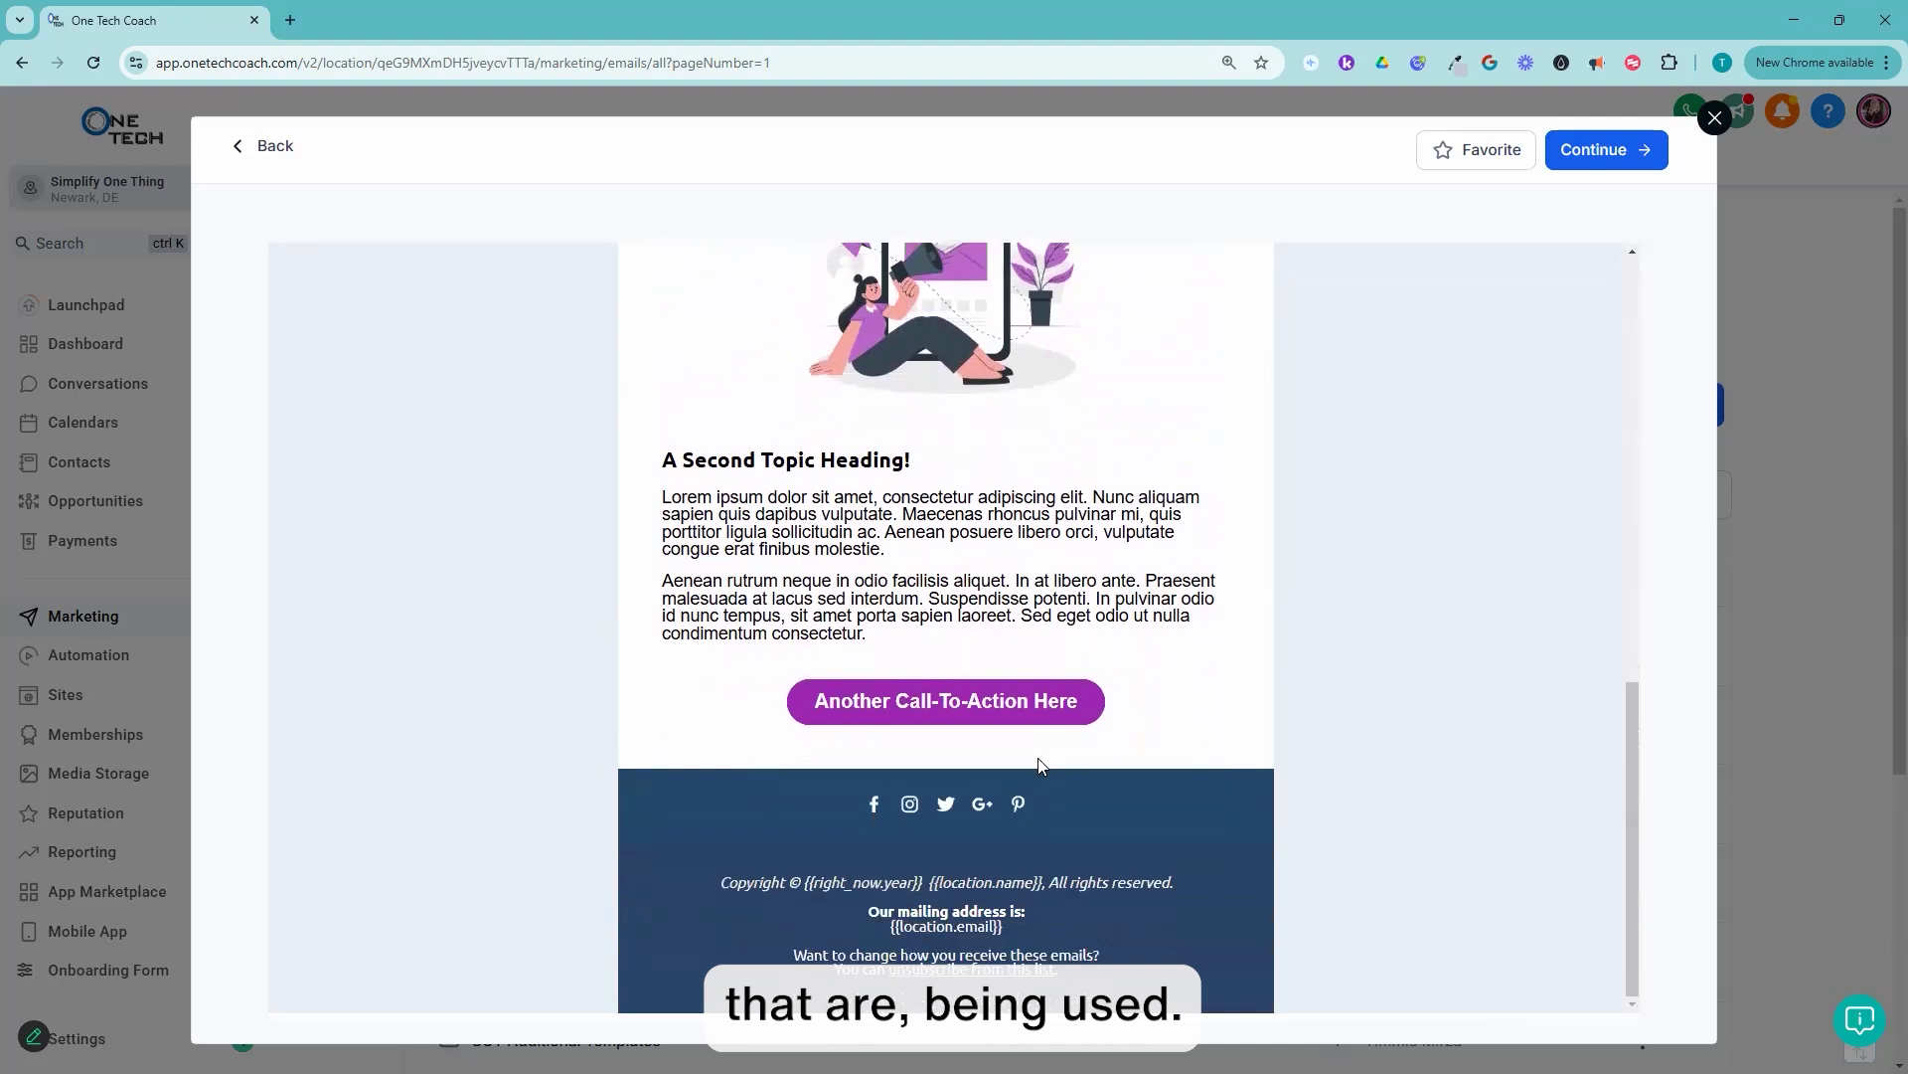
scroll(1041, 766, up, 1)
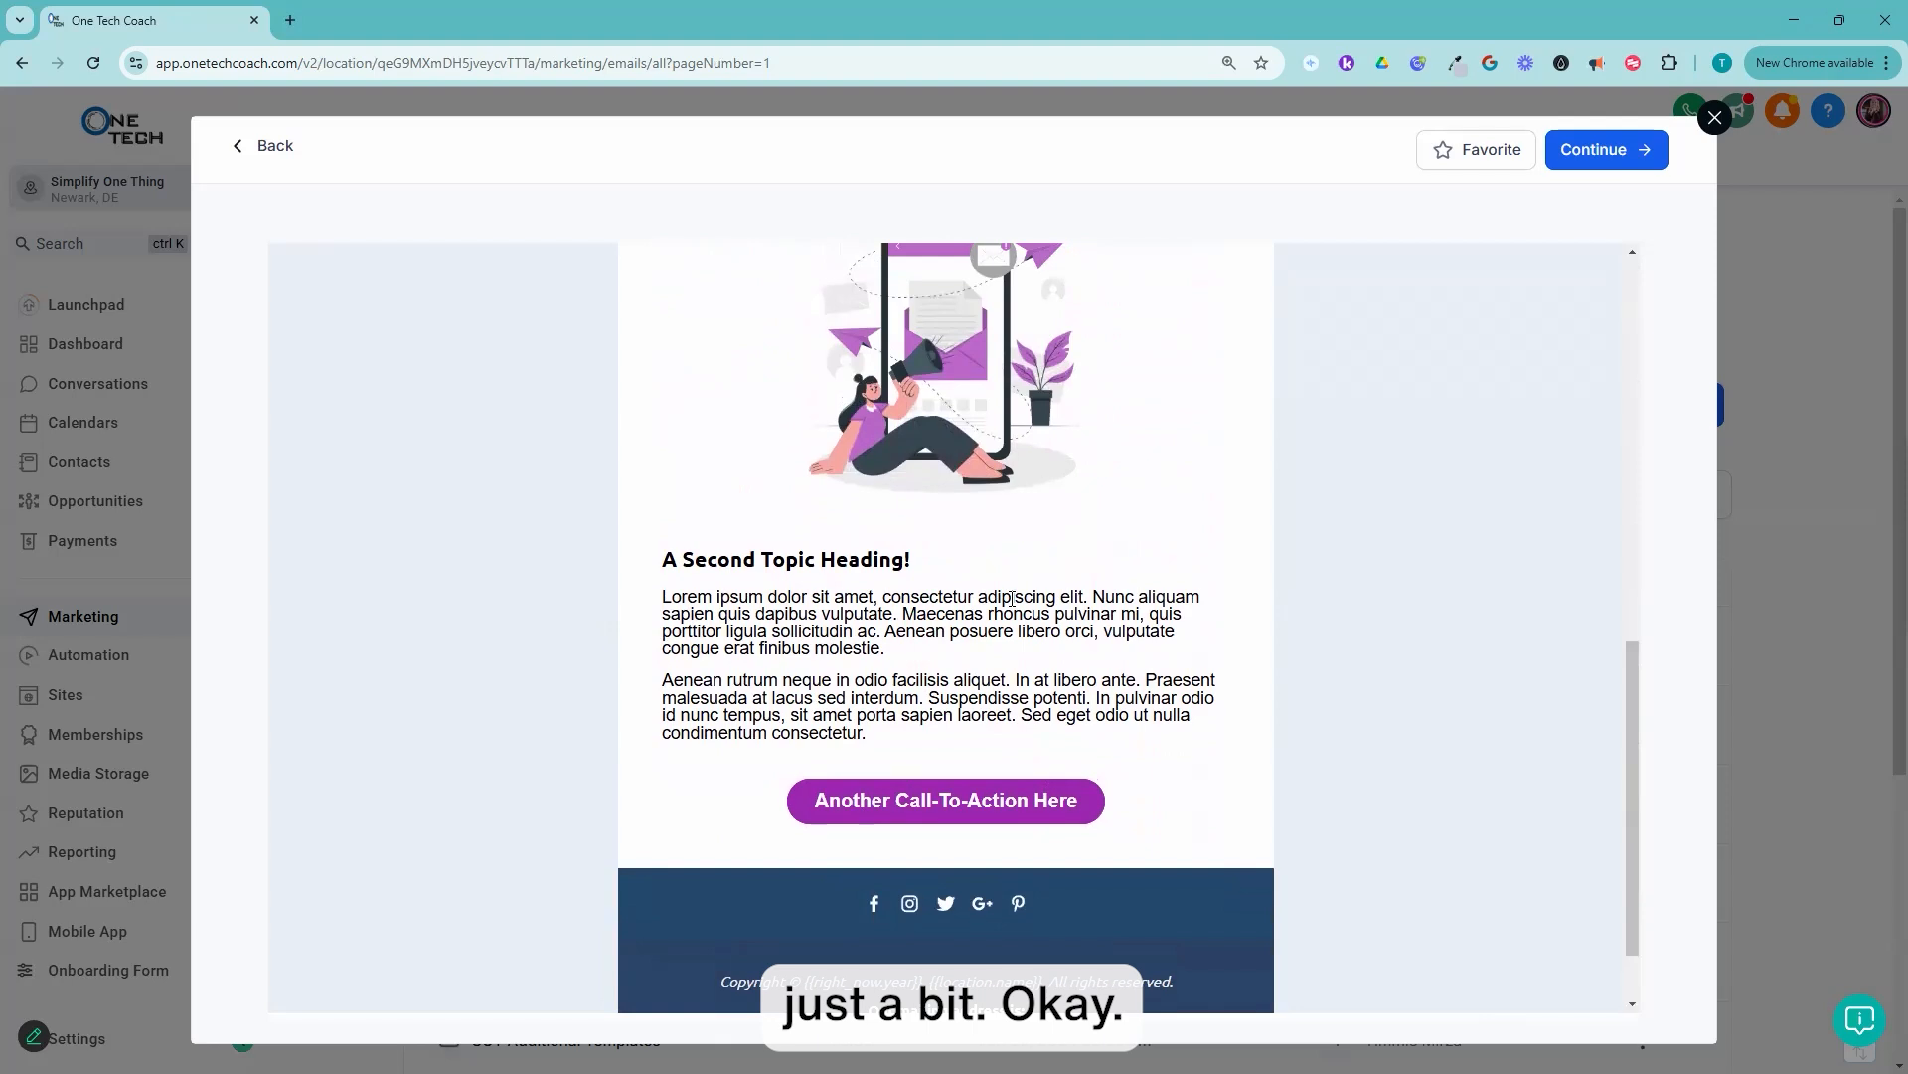
scroll(1011, 597, up, 10)
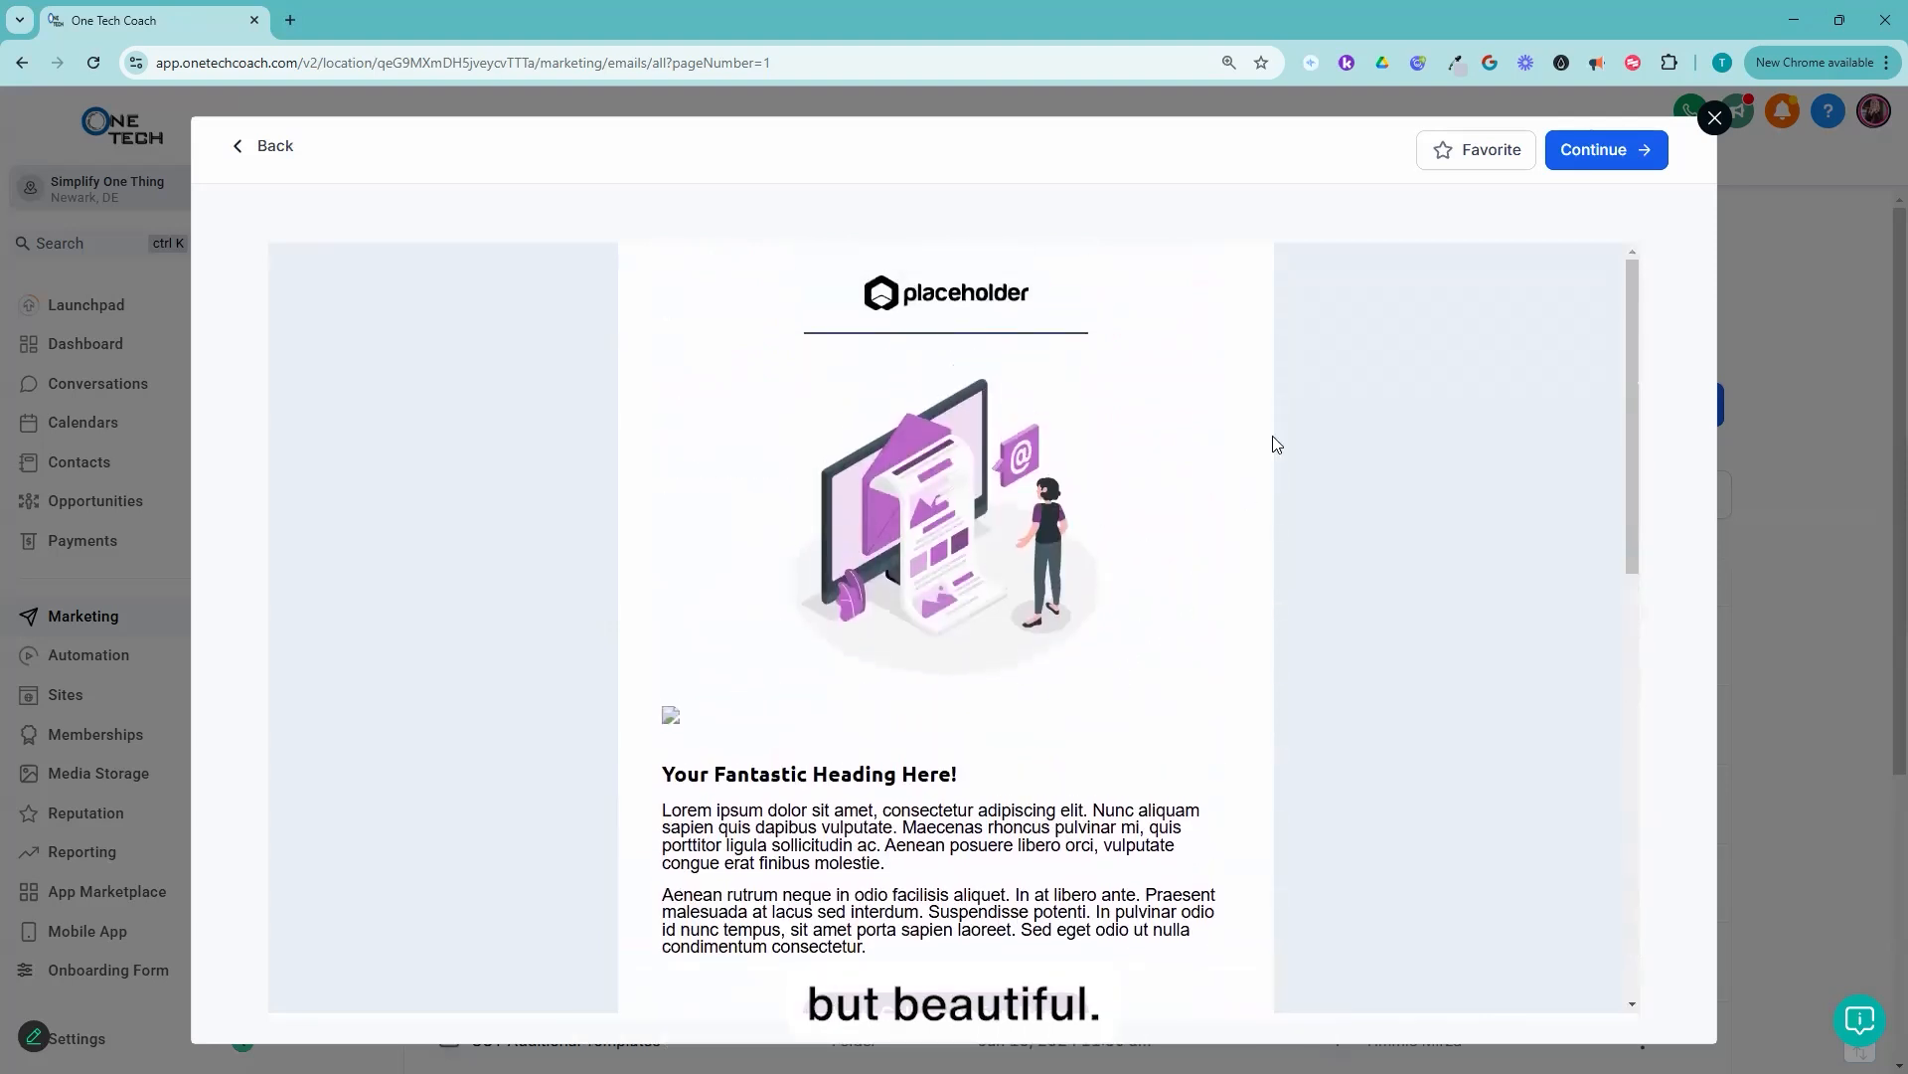
click(1602, 161)
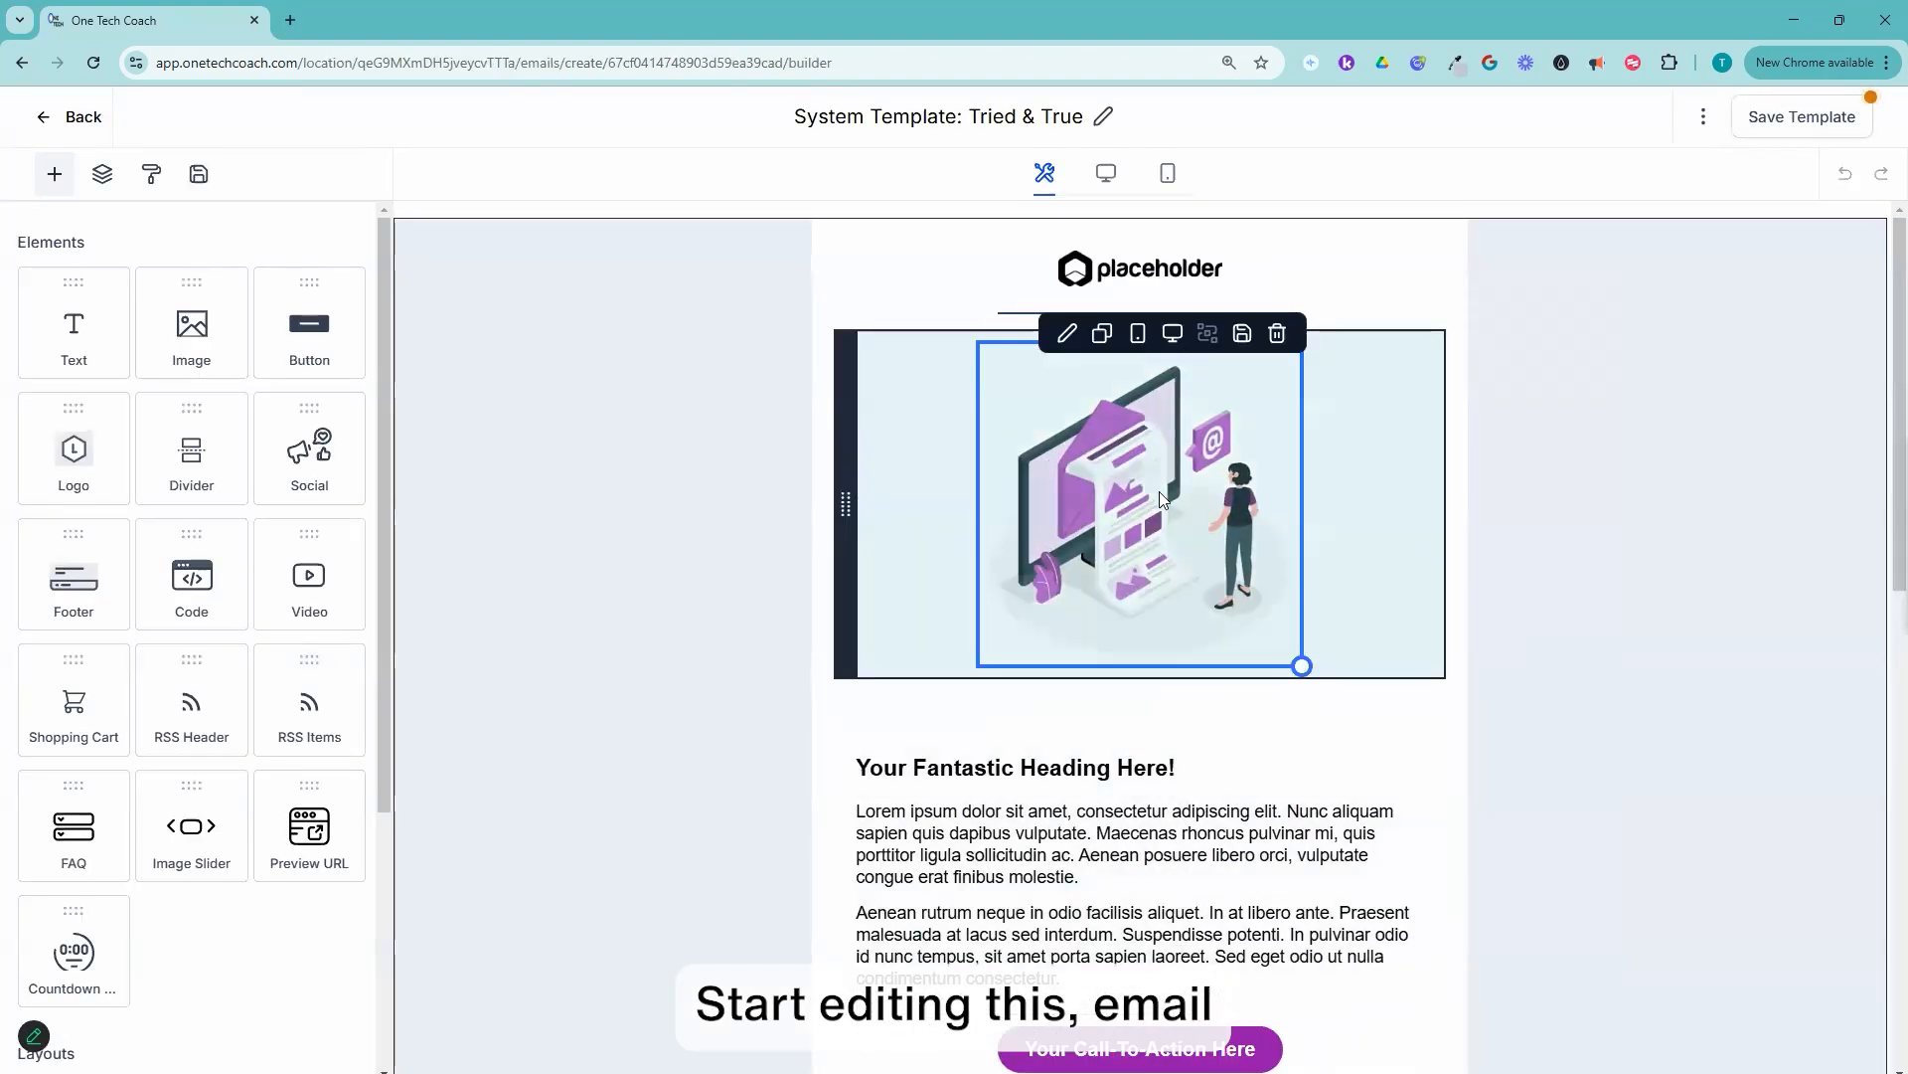
Step: Select the placeholder logo at the head of the email and open the media library's Logo folder for its replacement
click(1144, 271)
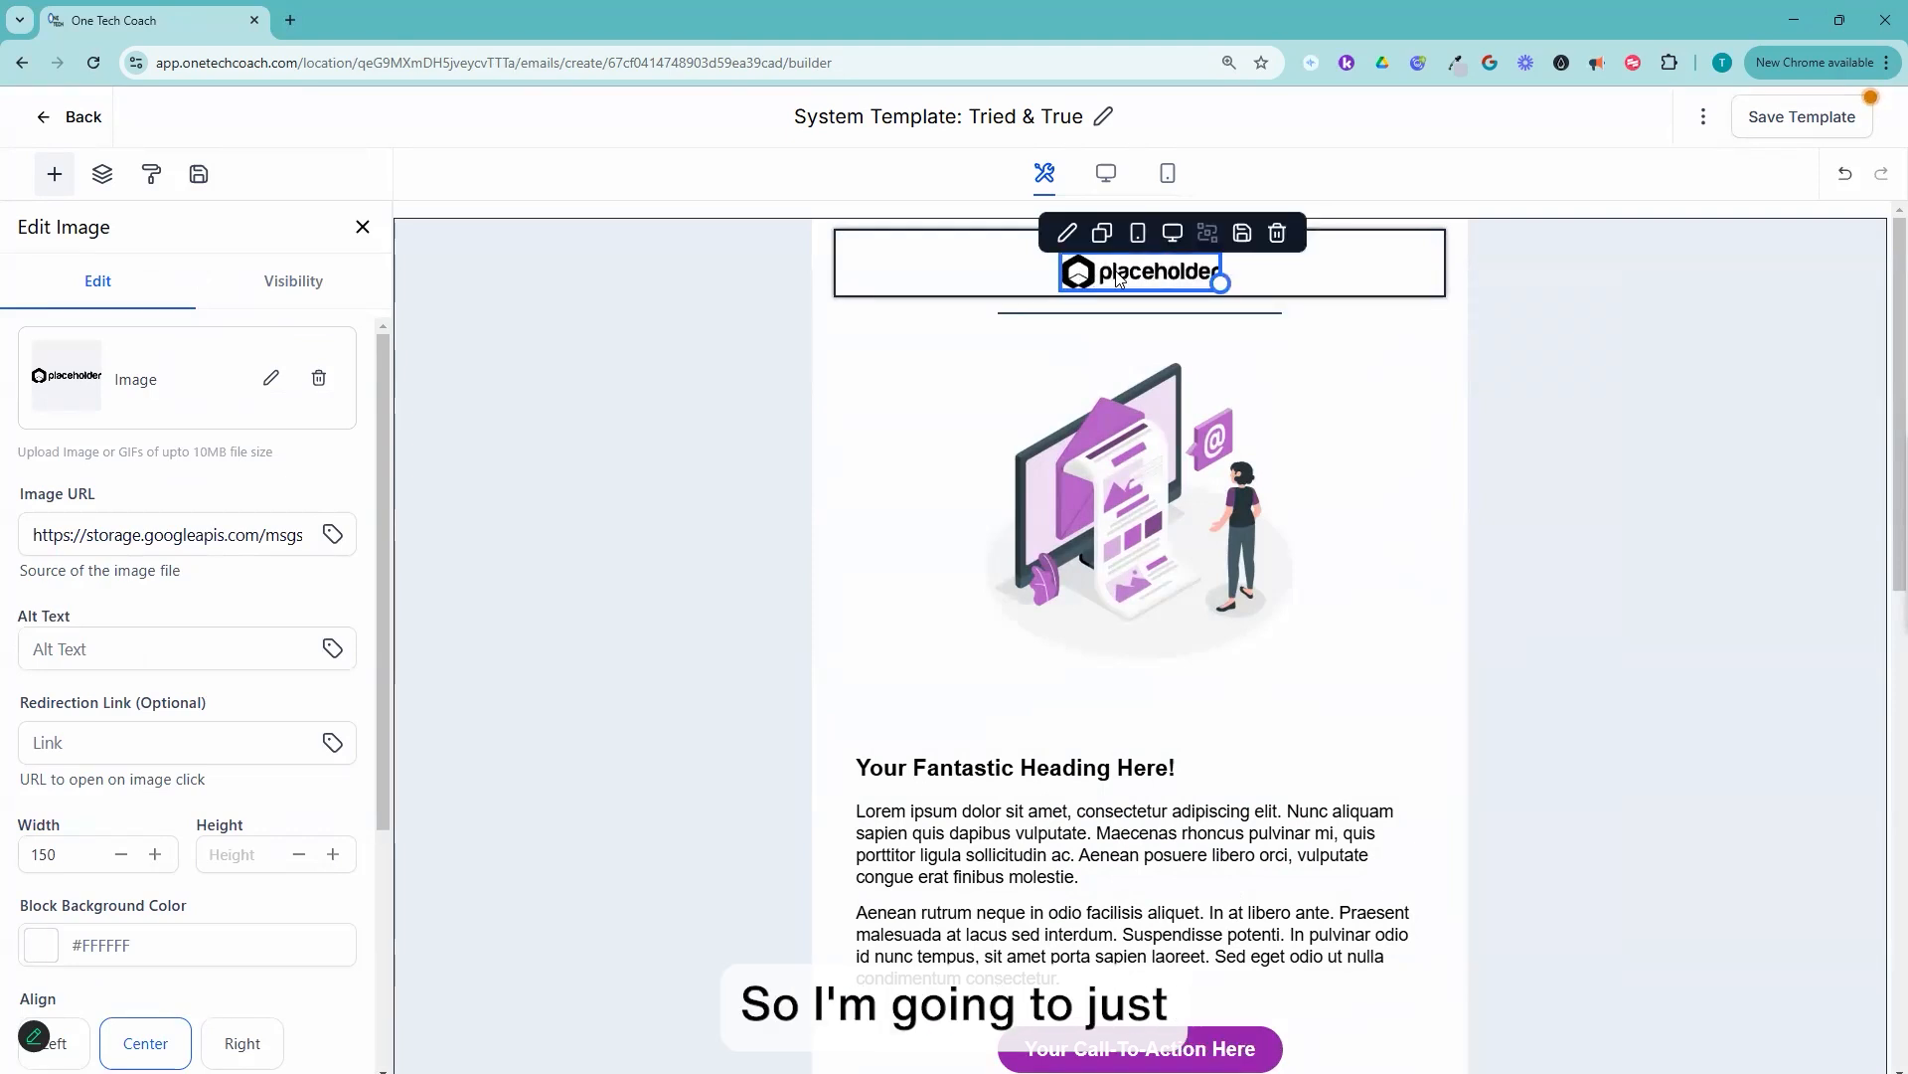
click(272, 383)
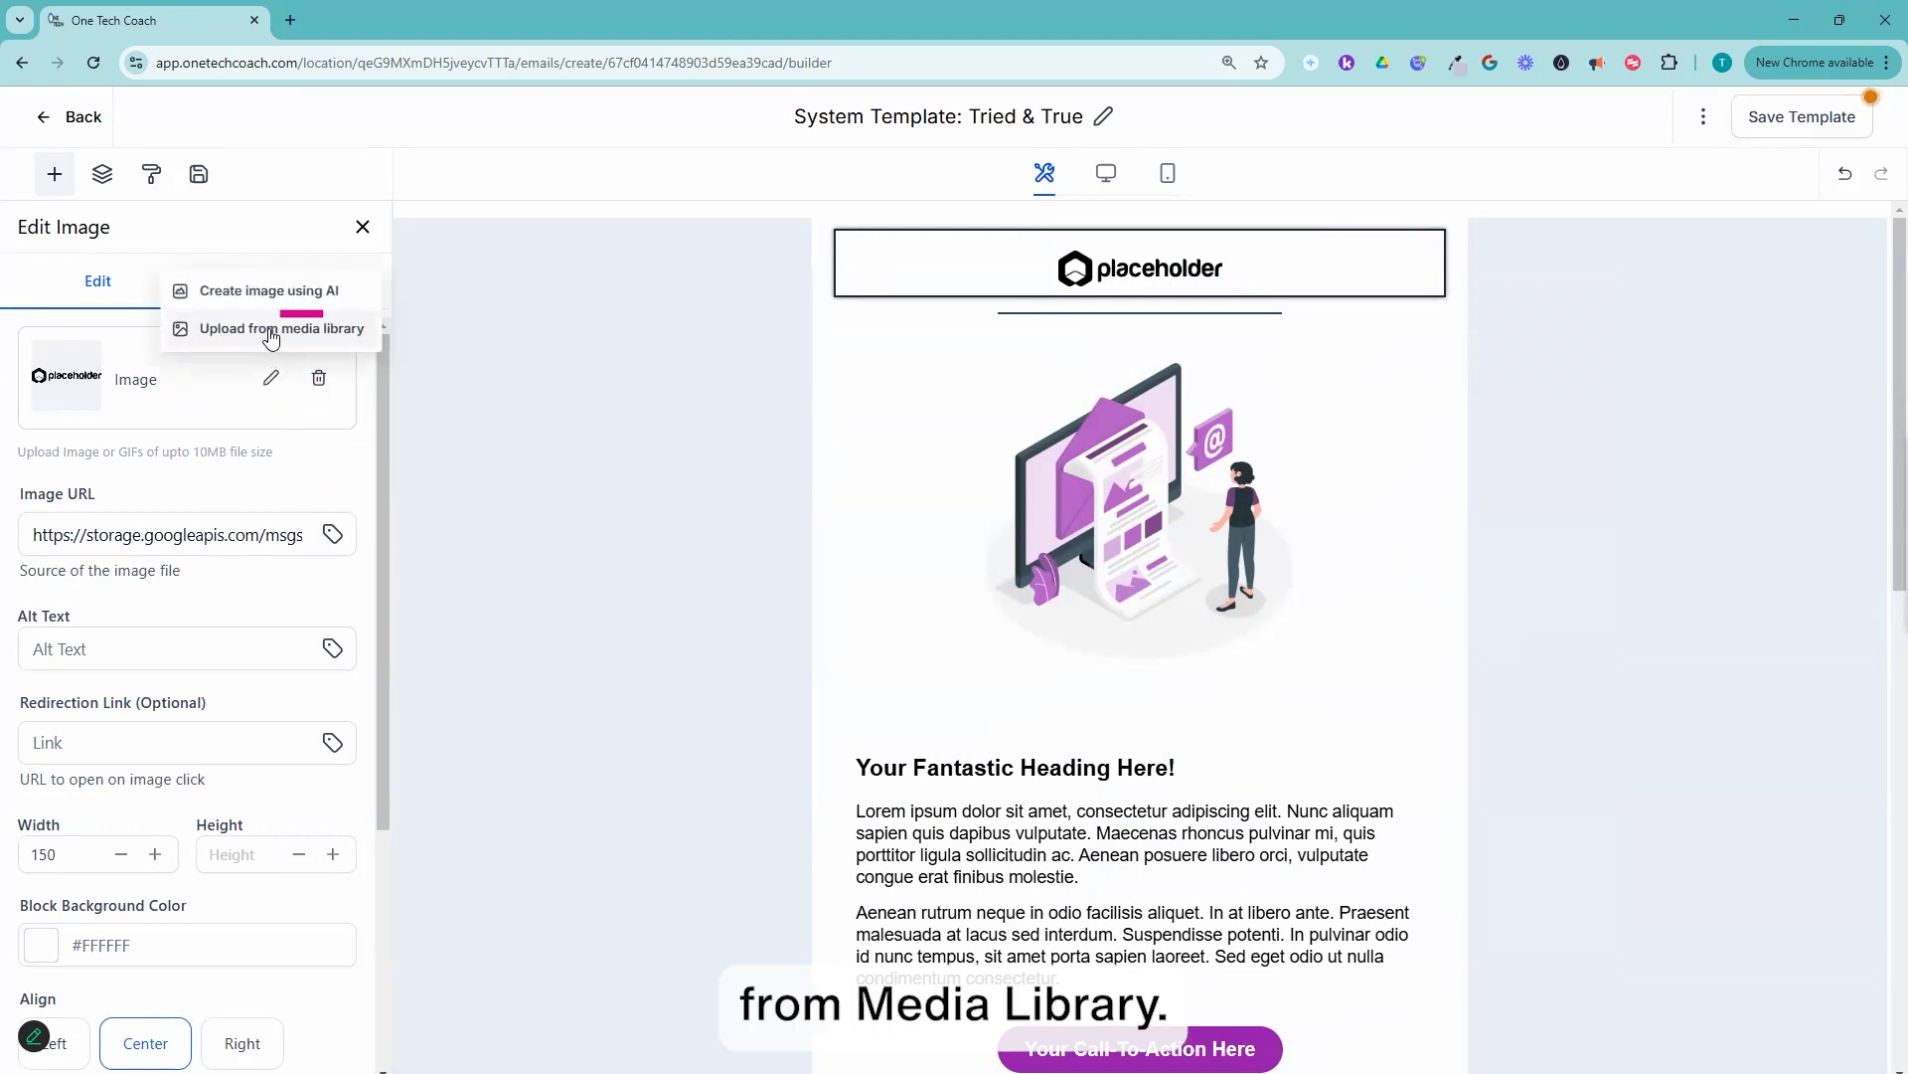
click(275, 330)
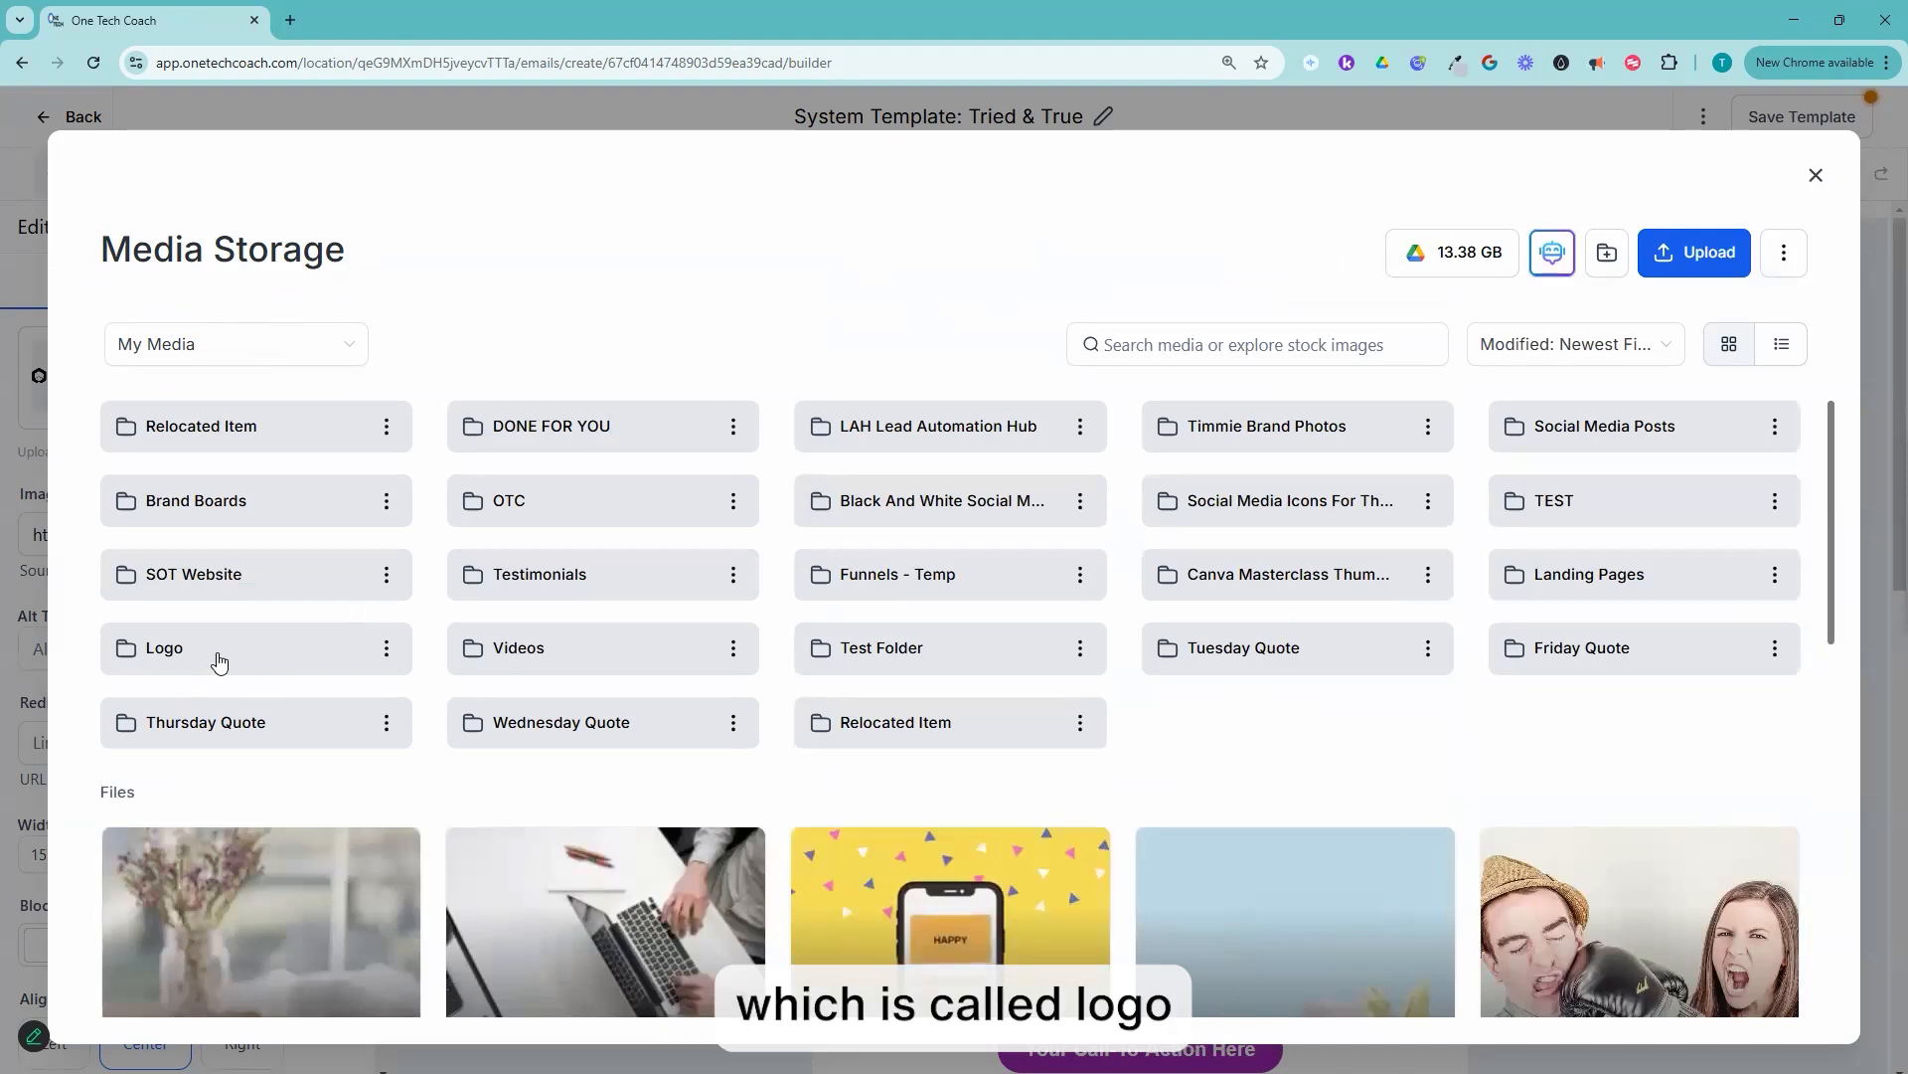
click(219, 661)
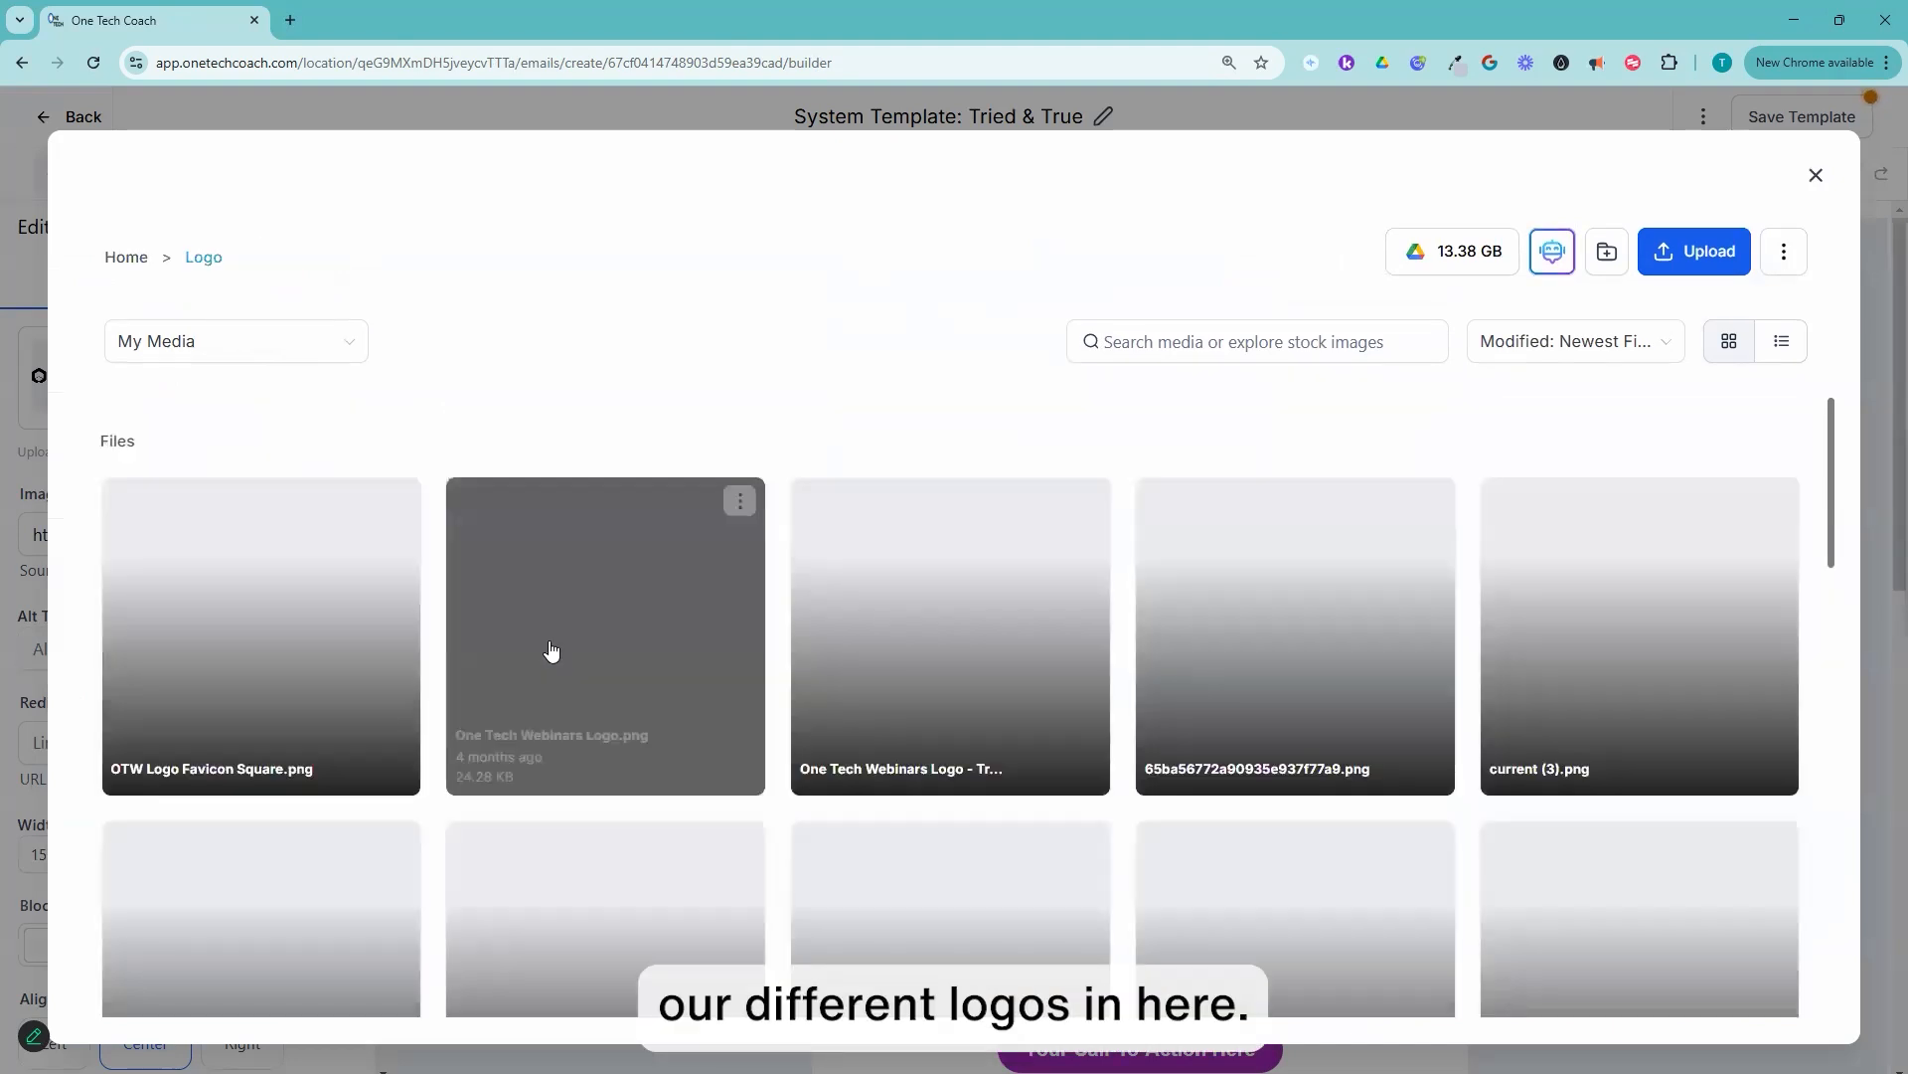
Step: Replace the placeholder logo with SOT_profile.png and shrink it to about 115 px wide
scroll(1097, 764, down, 2)
scroll(1255, 765, down, 3)
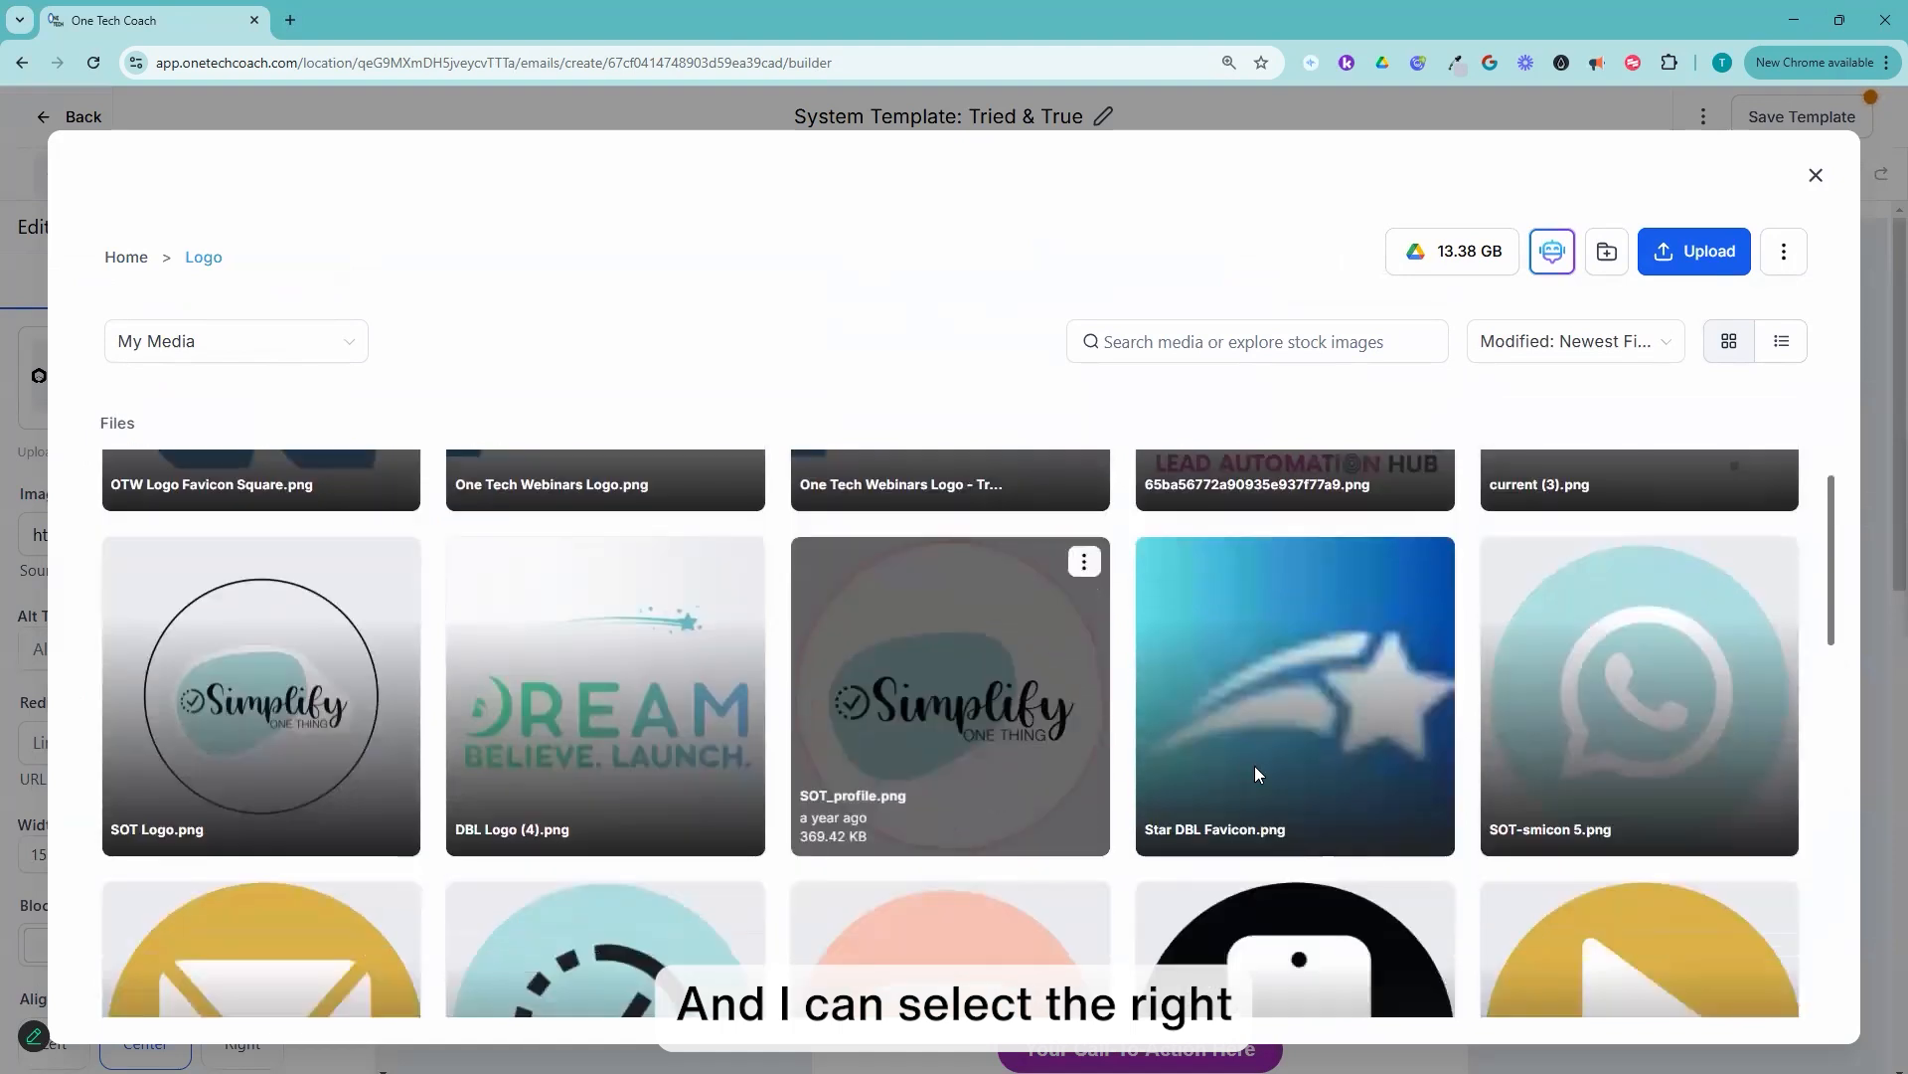
scroll(1257, 776, up, 2)
scroll(1257, 776, up, 3)
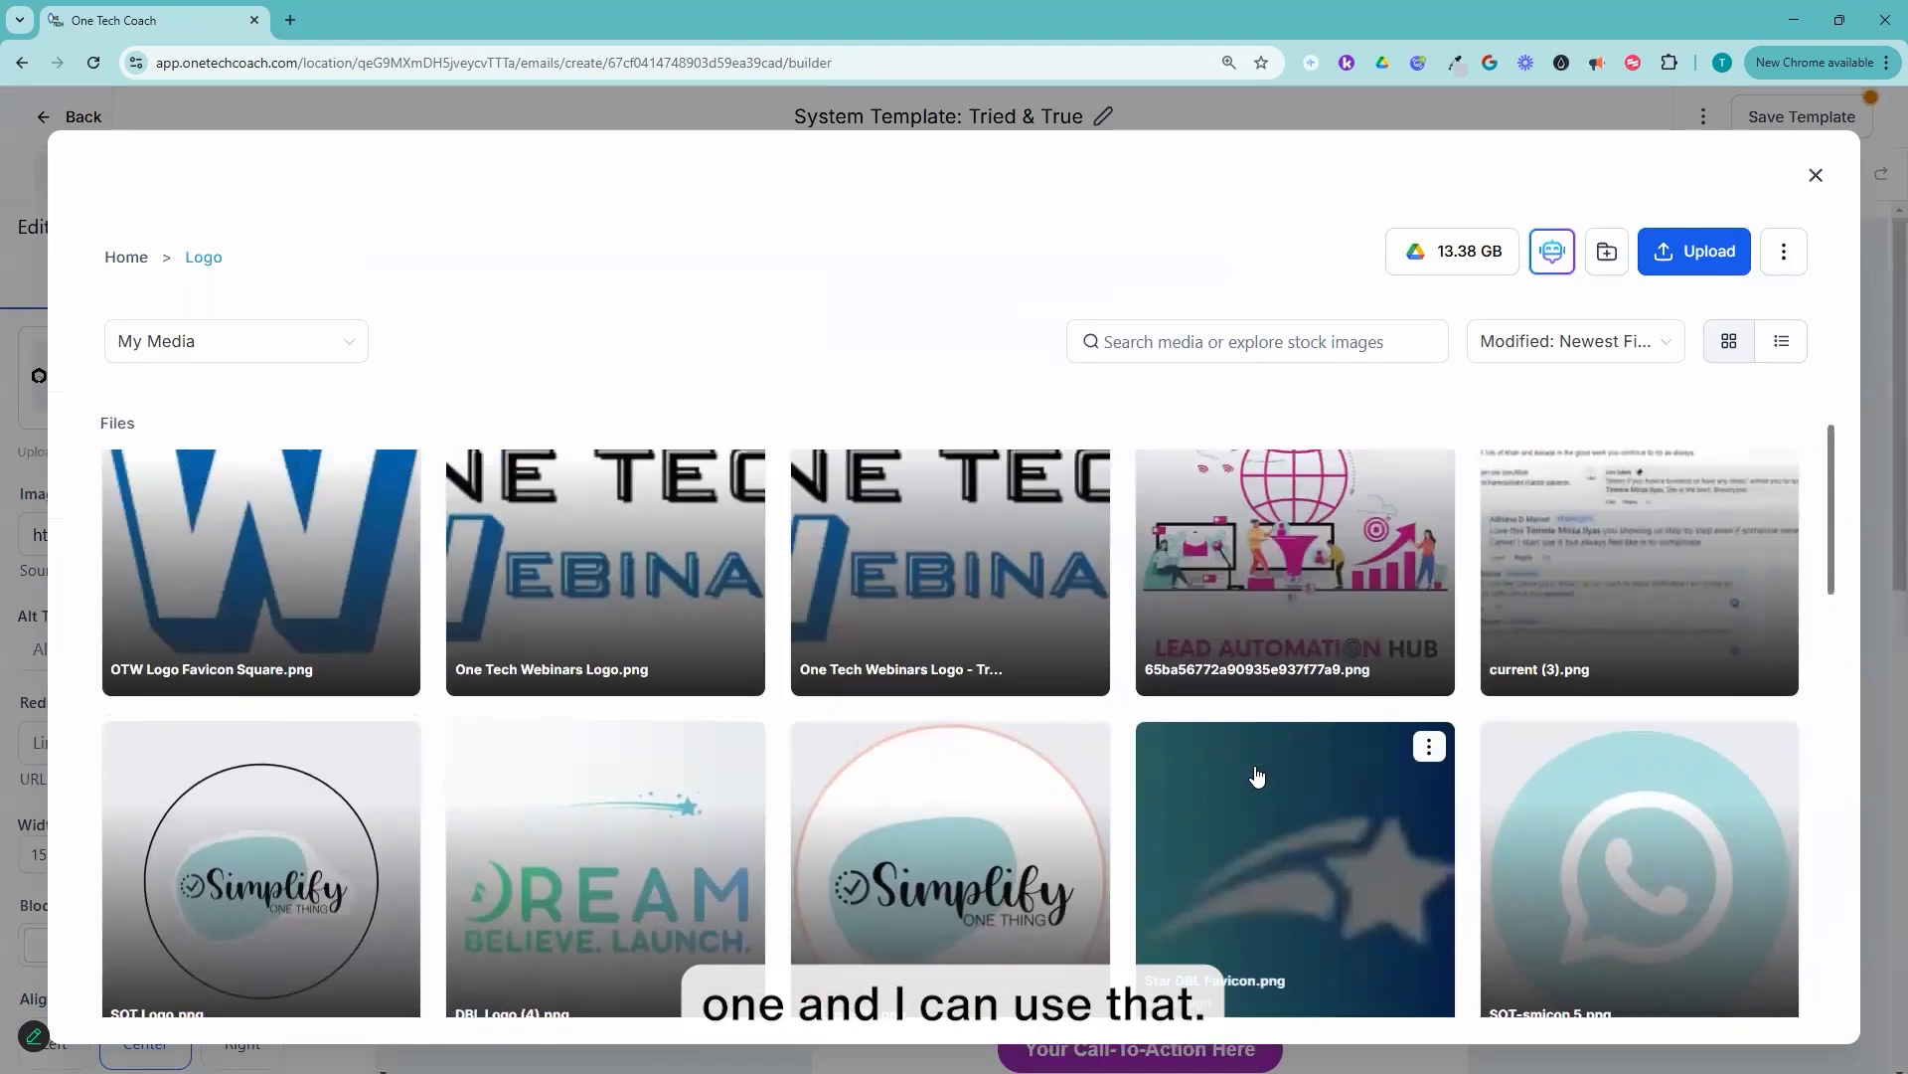
scroll(1484, 762, down, 3)
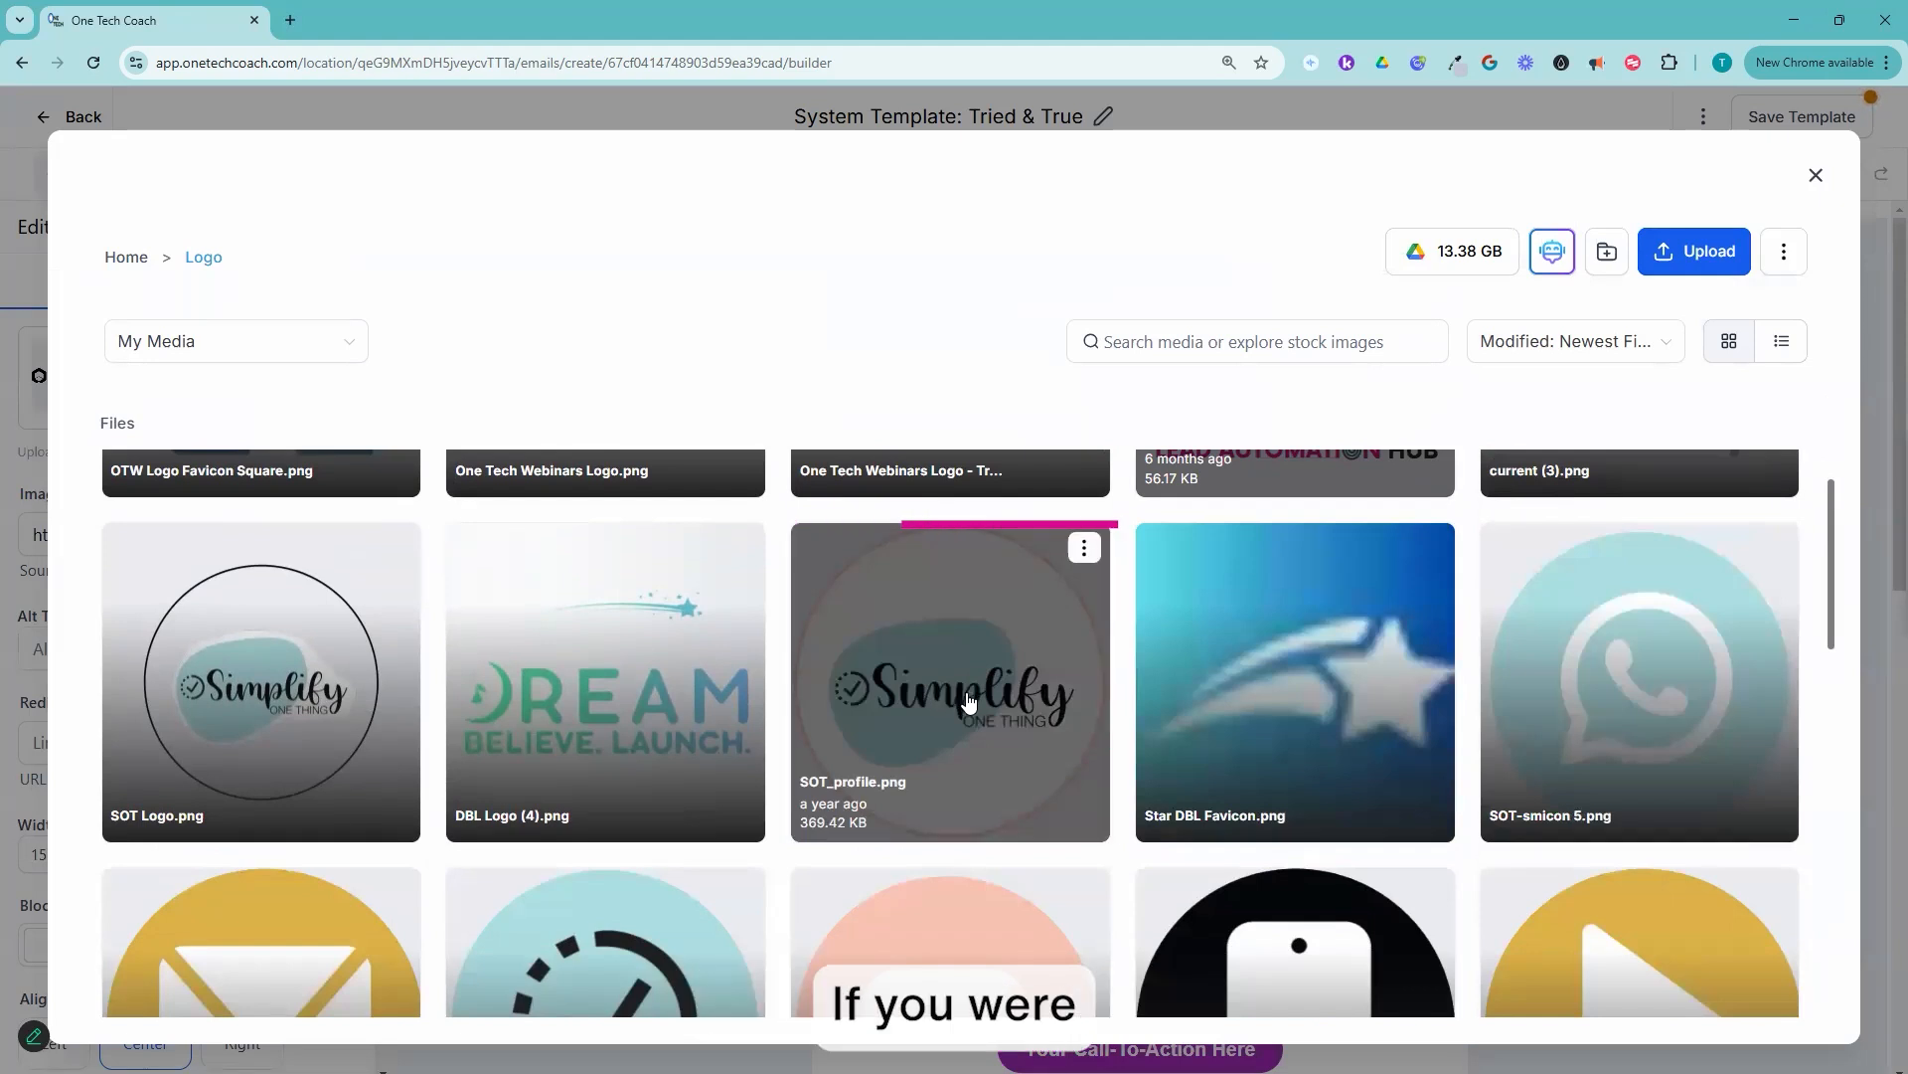
scroll(1357, 672, down, 1)
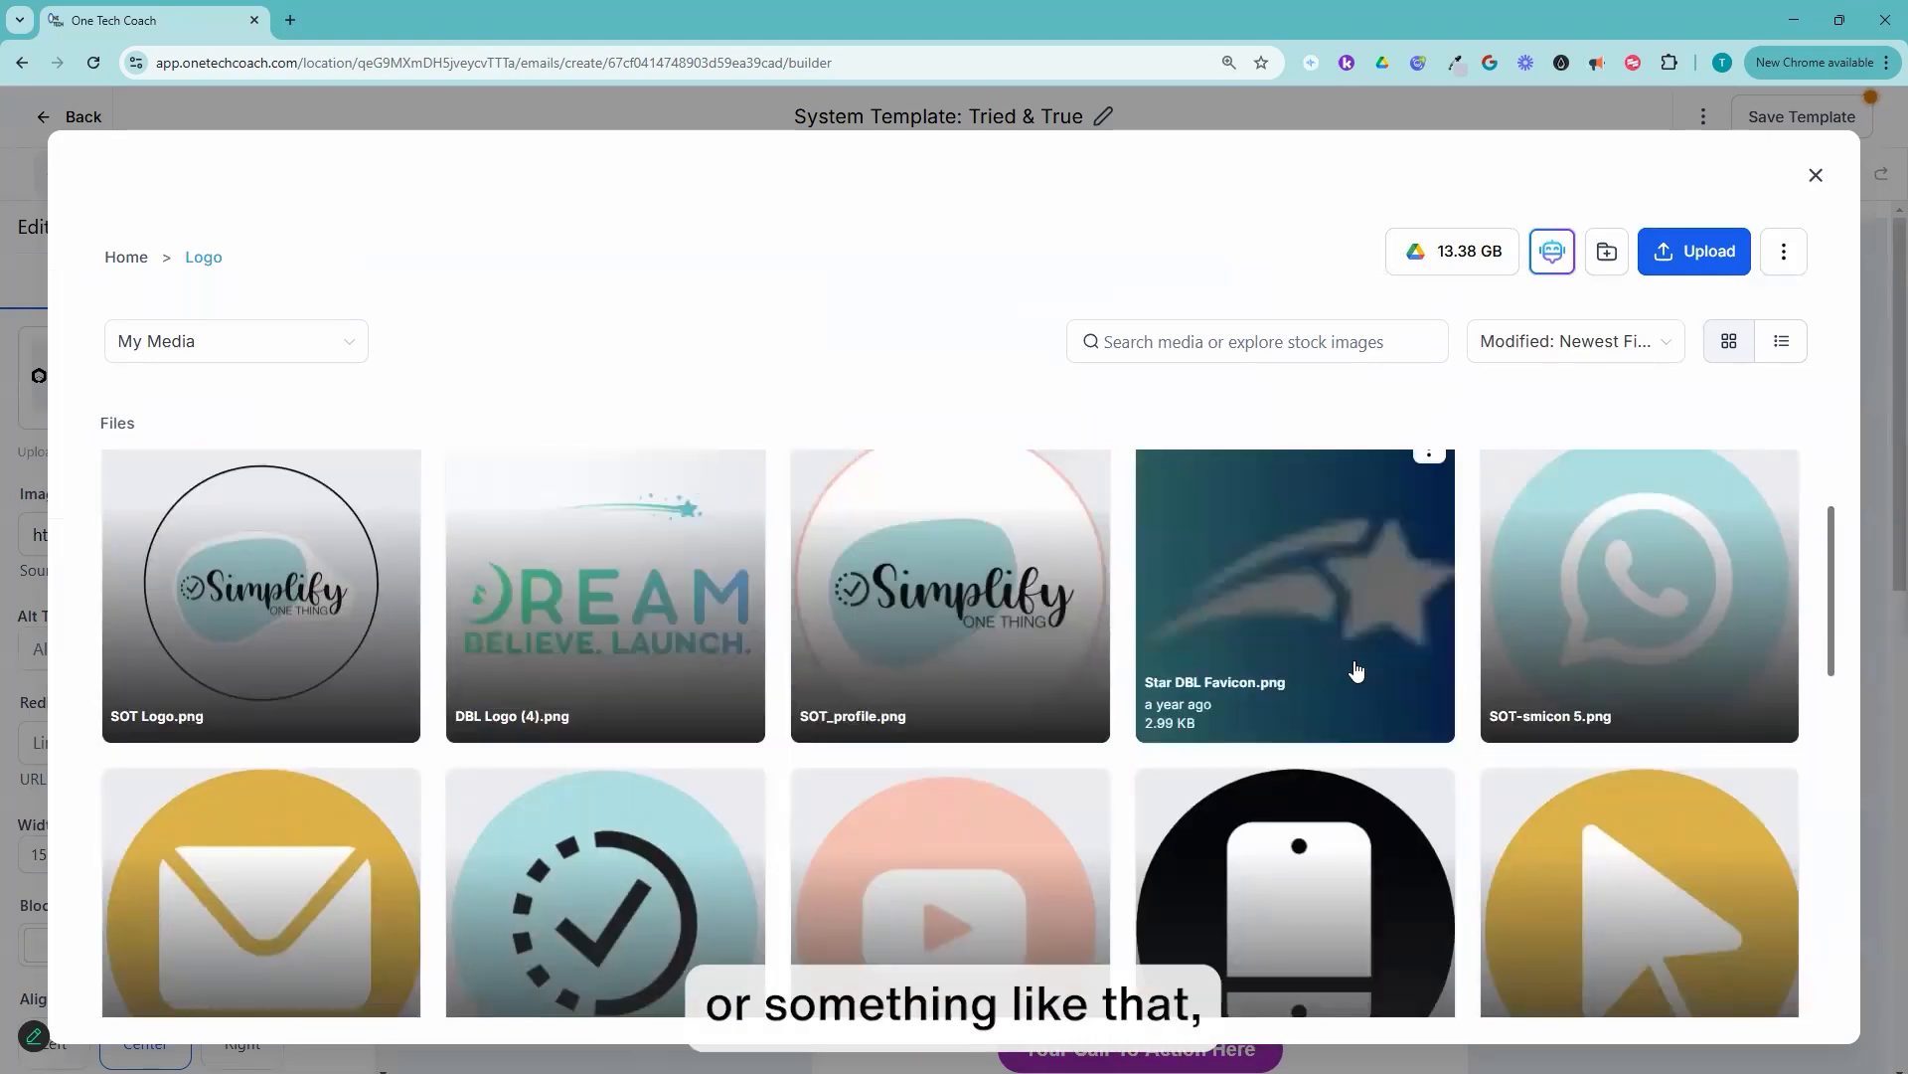
double_click(988, 604)
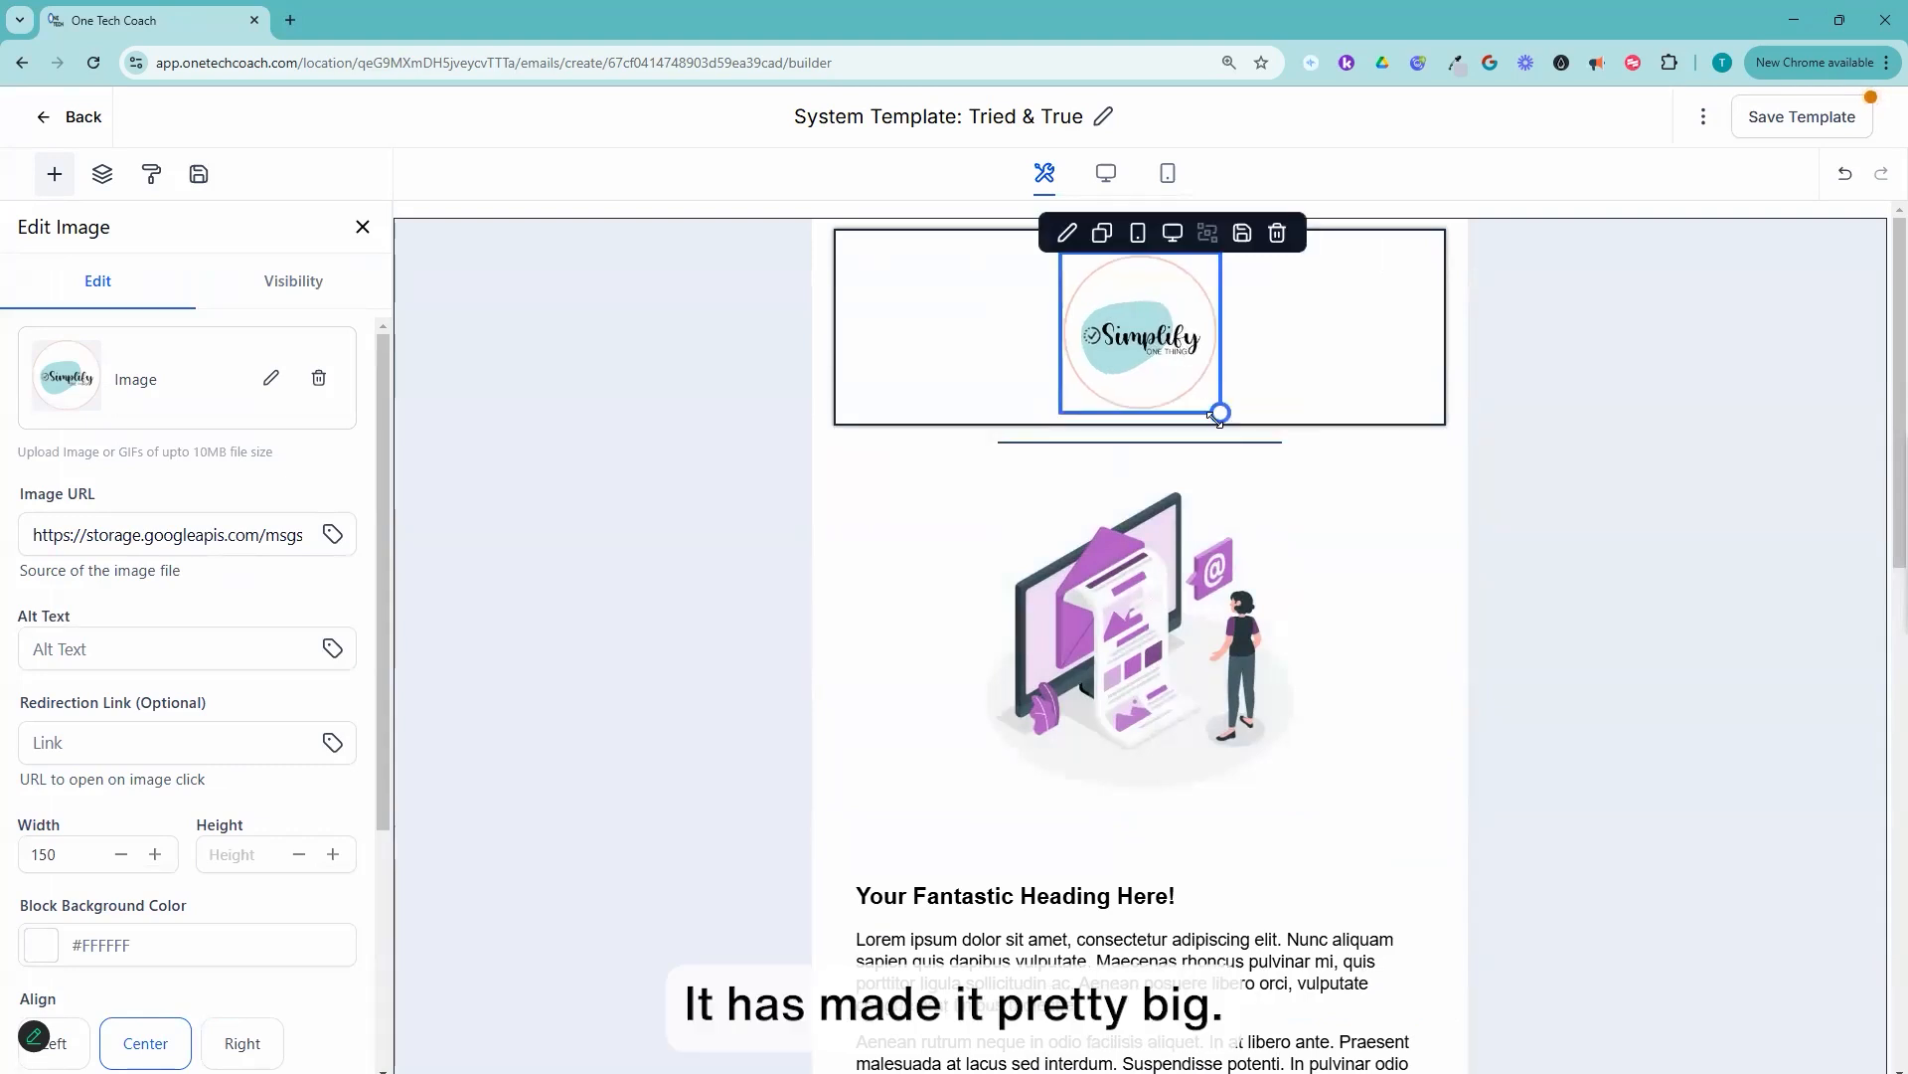
drag(1221, 411, 1204, 375)
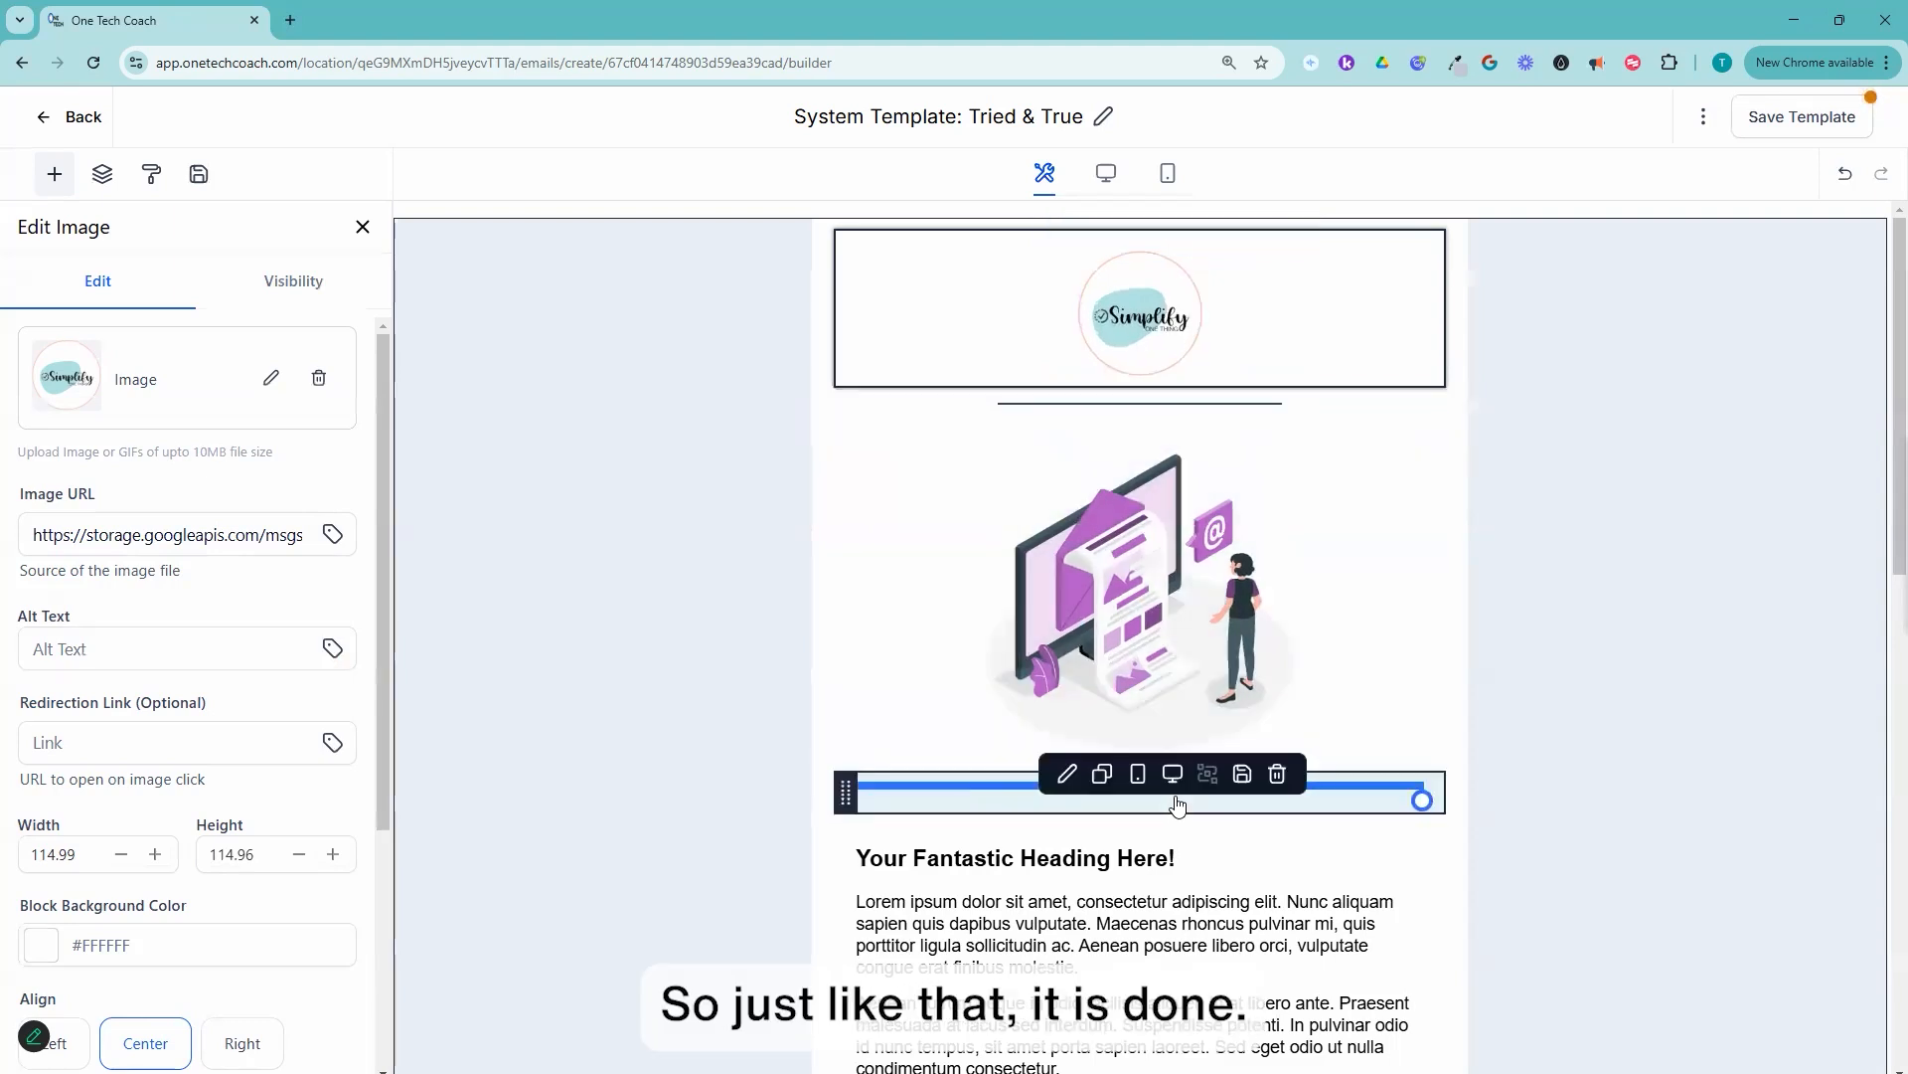
Step: Inspect the image URL of the purple illustration below the logo to check its file type
click(1207, 640)
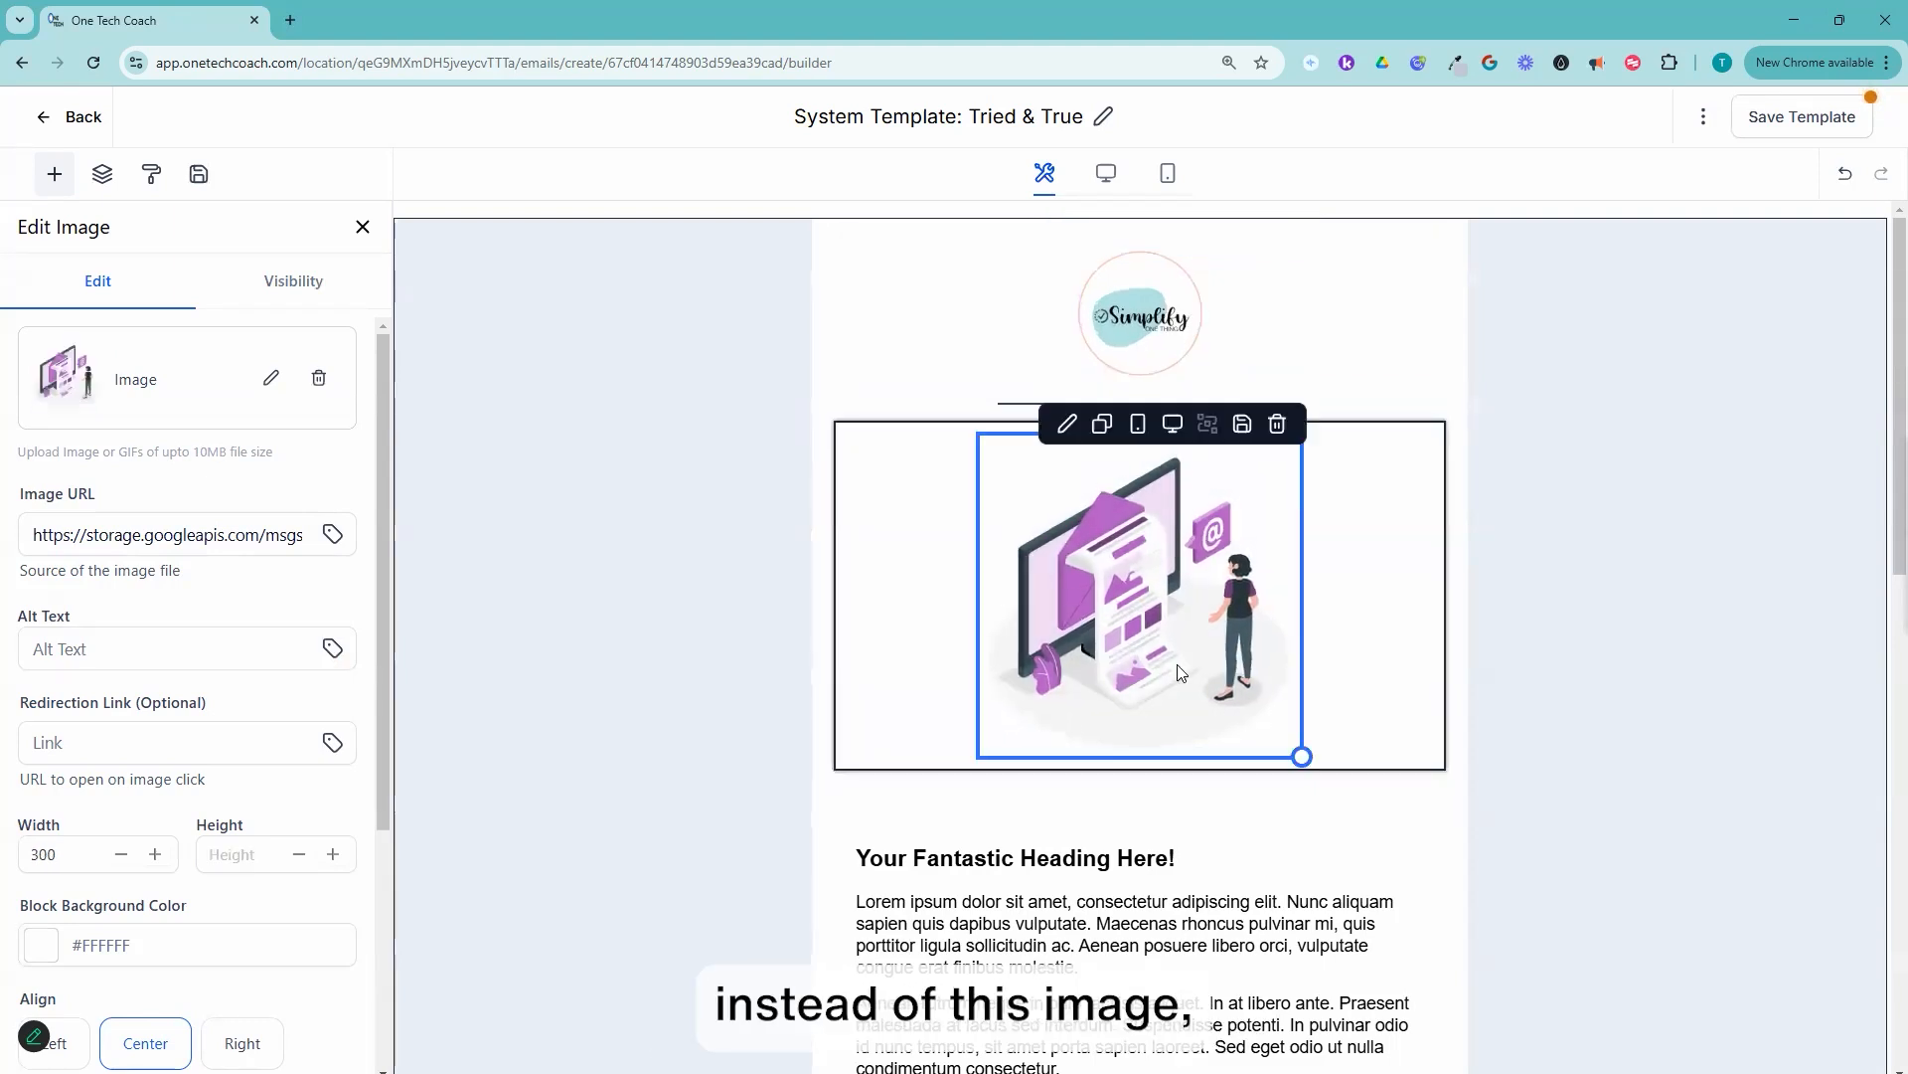
scroll(1276, 699, down, 2)
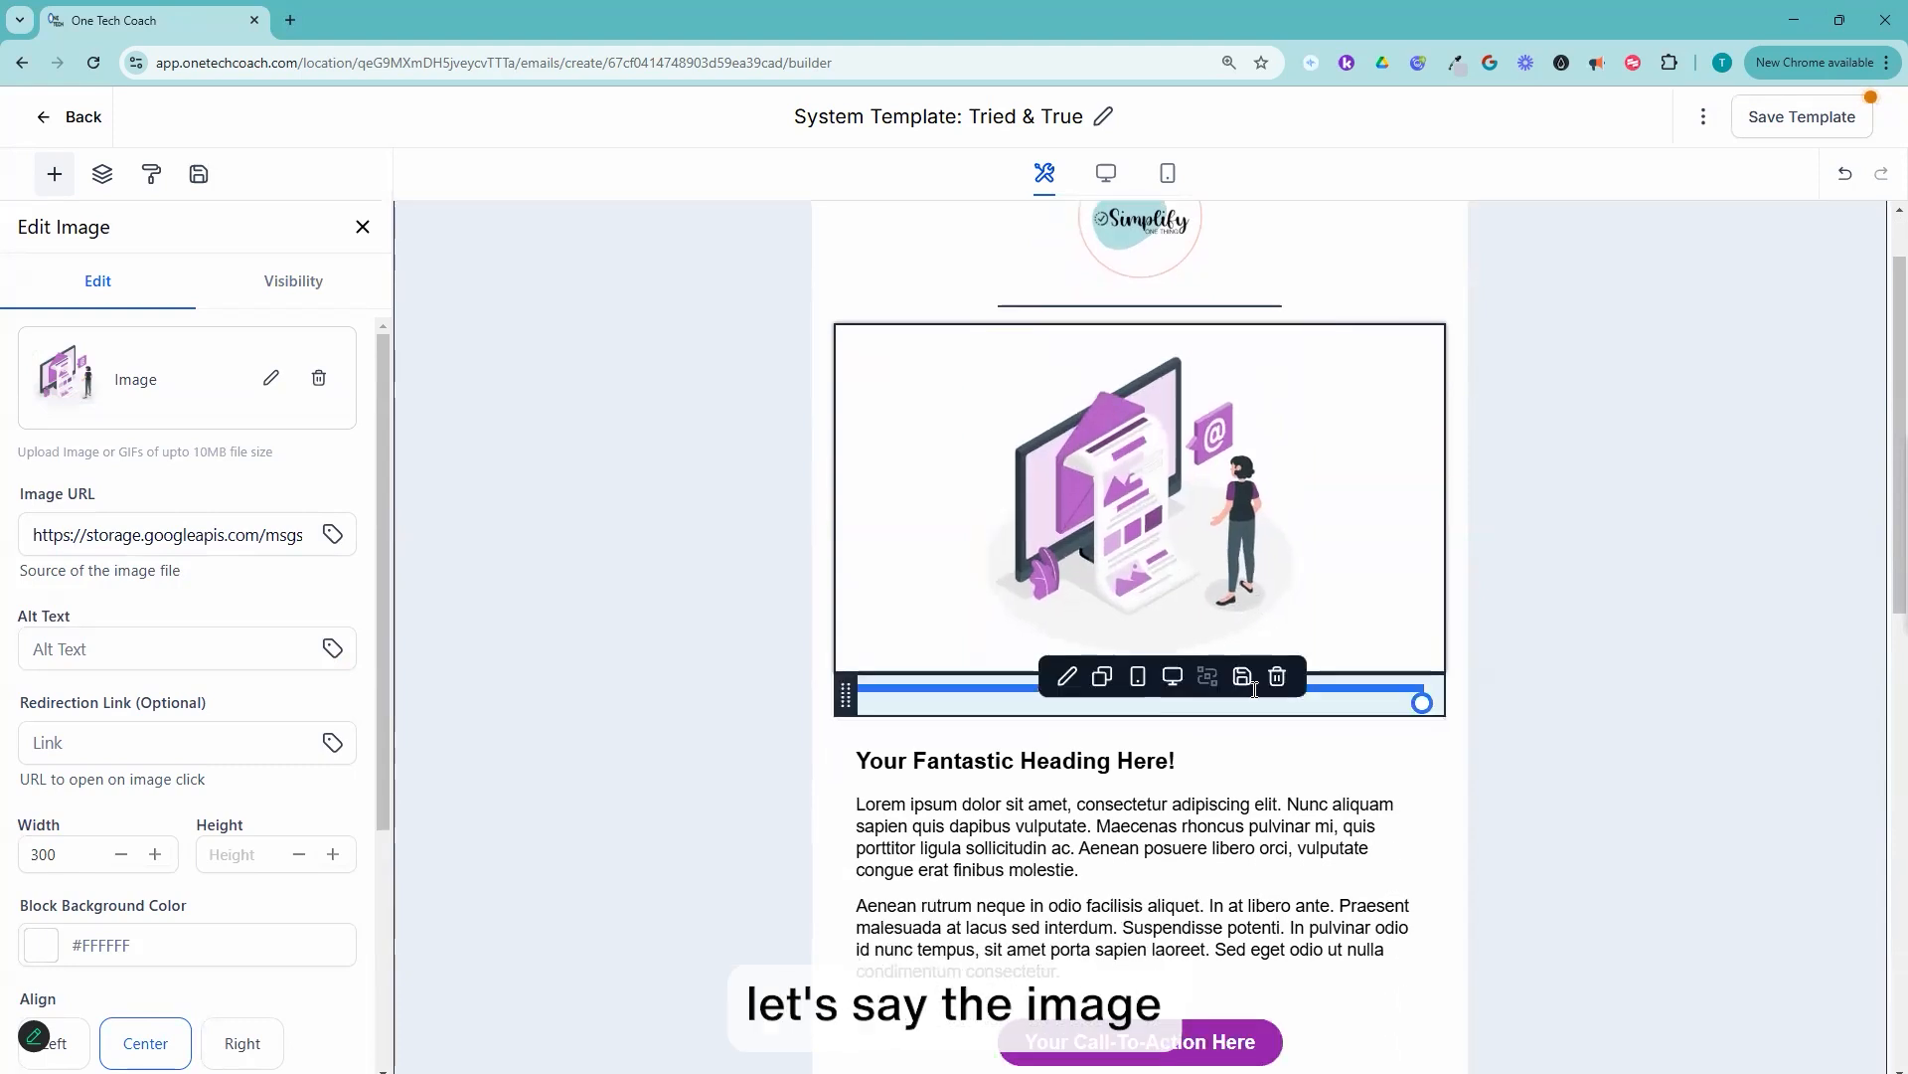
scroll(1195, 667, up, 2)
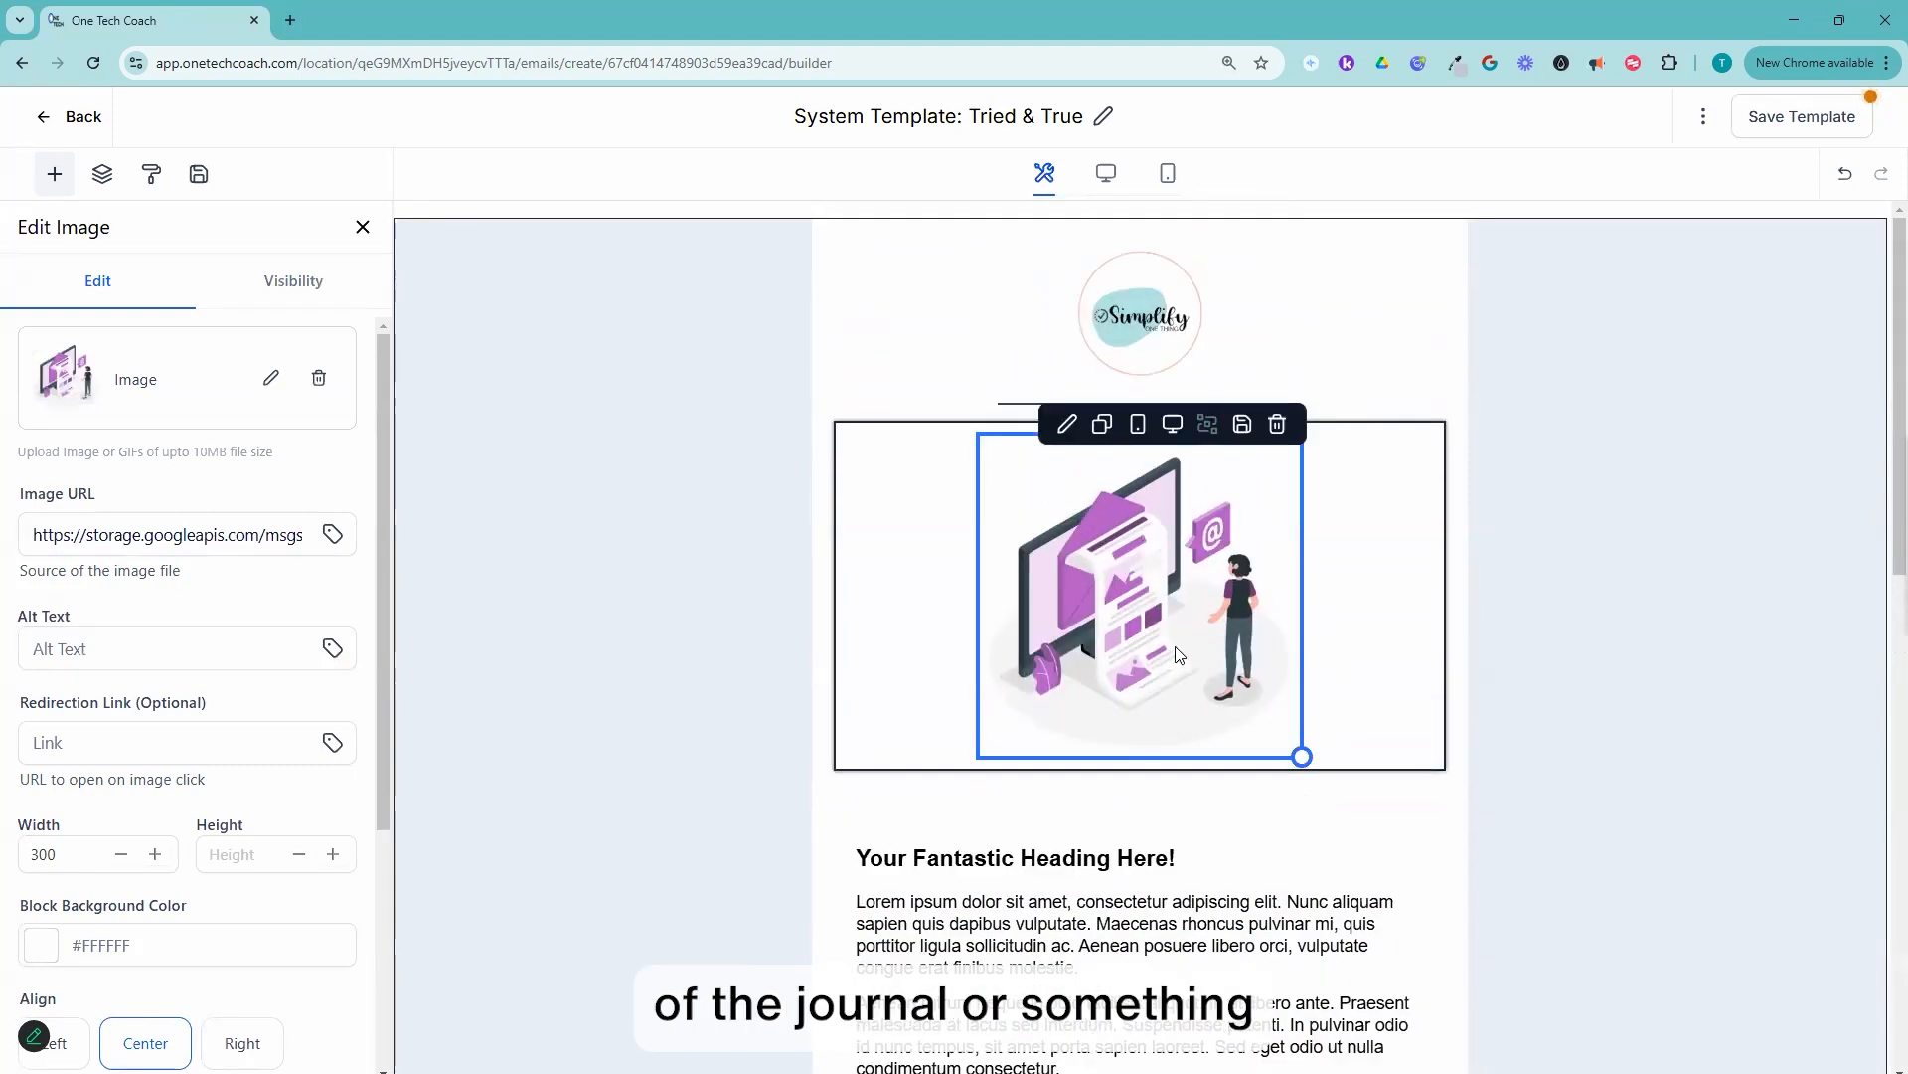
drag(132, 538, 316, 565)
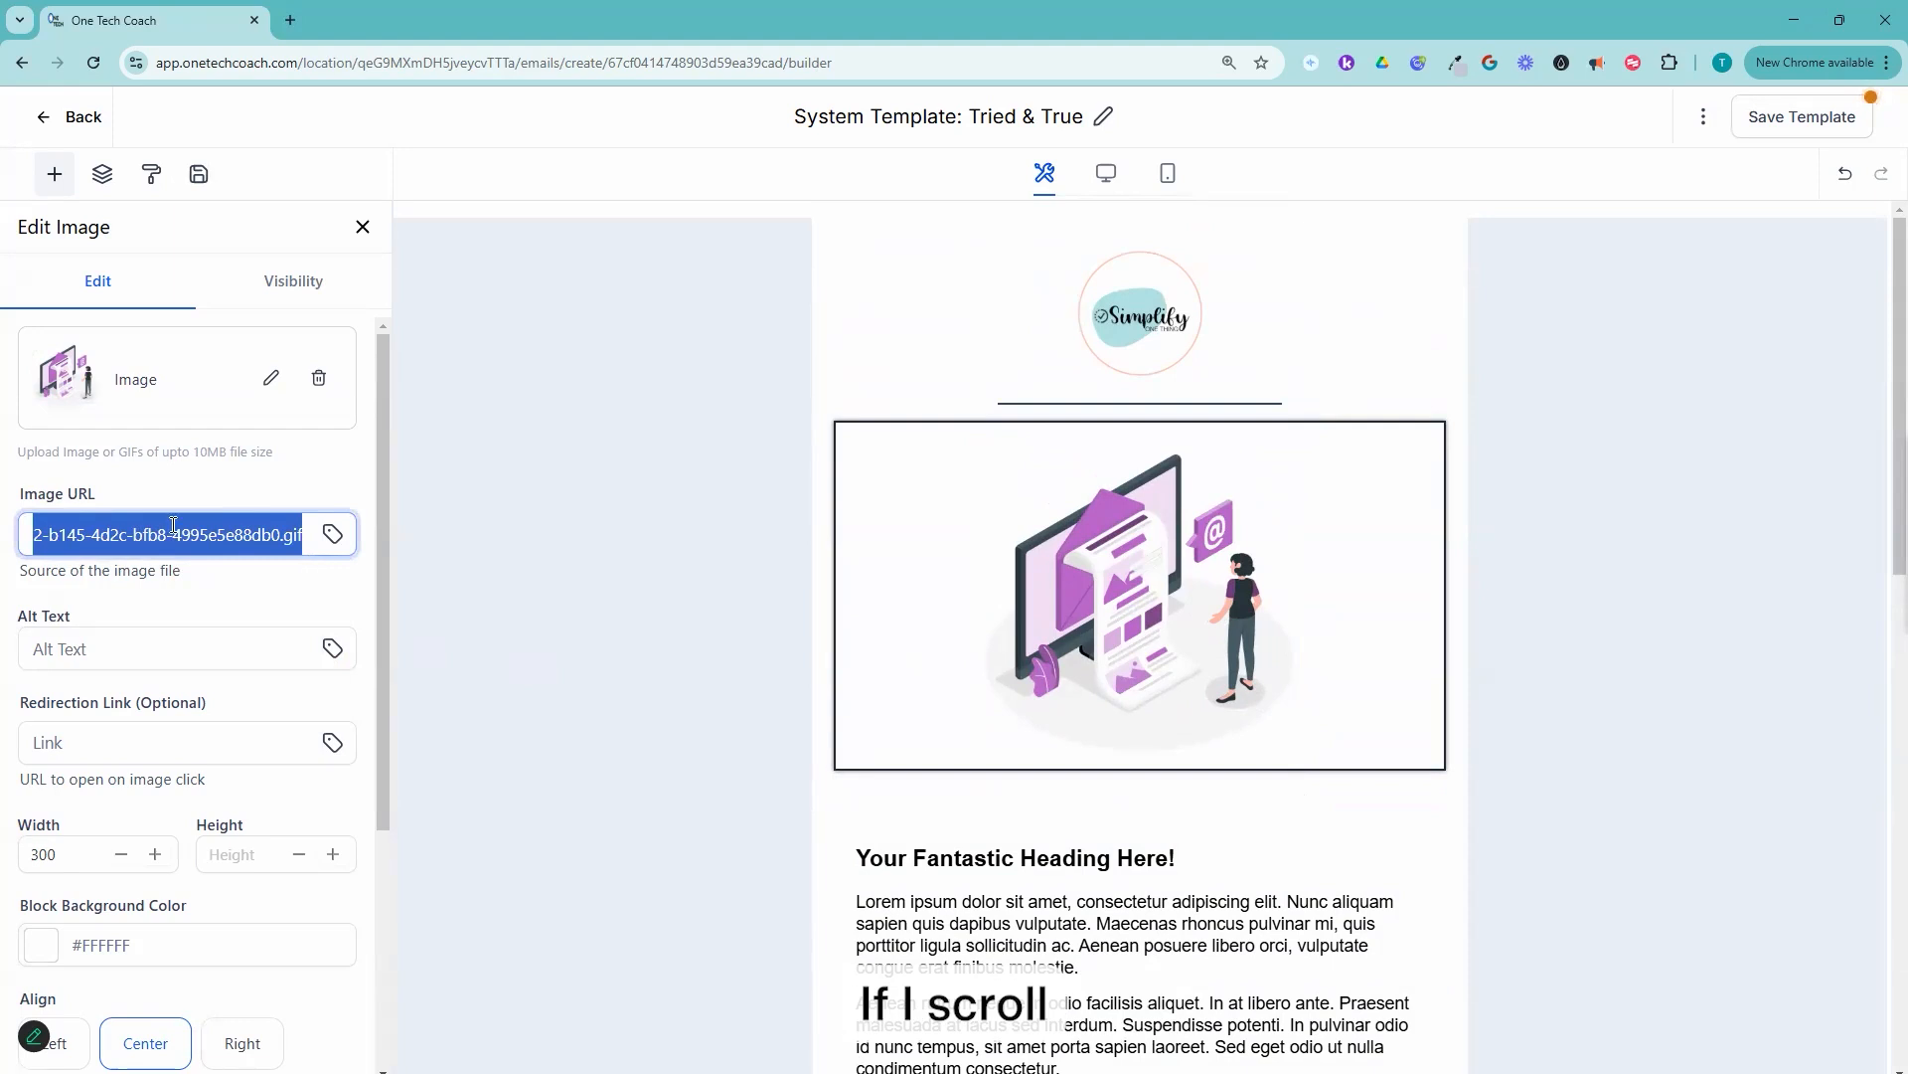
click(289, 529)
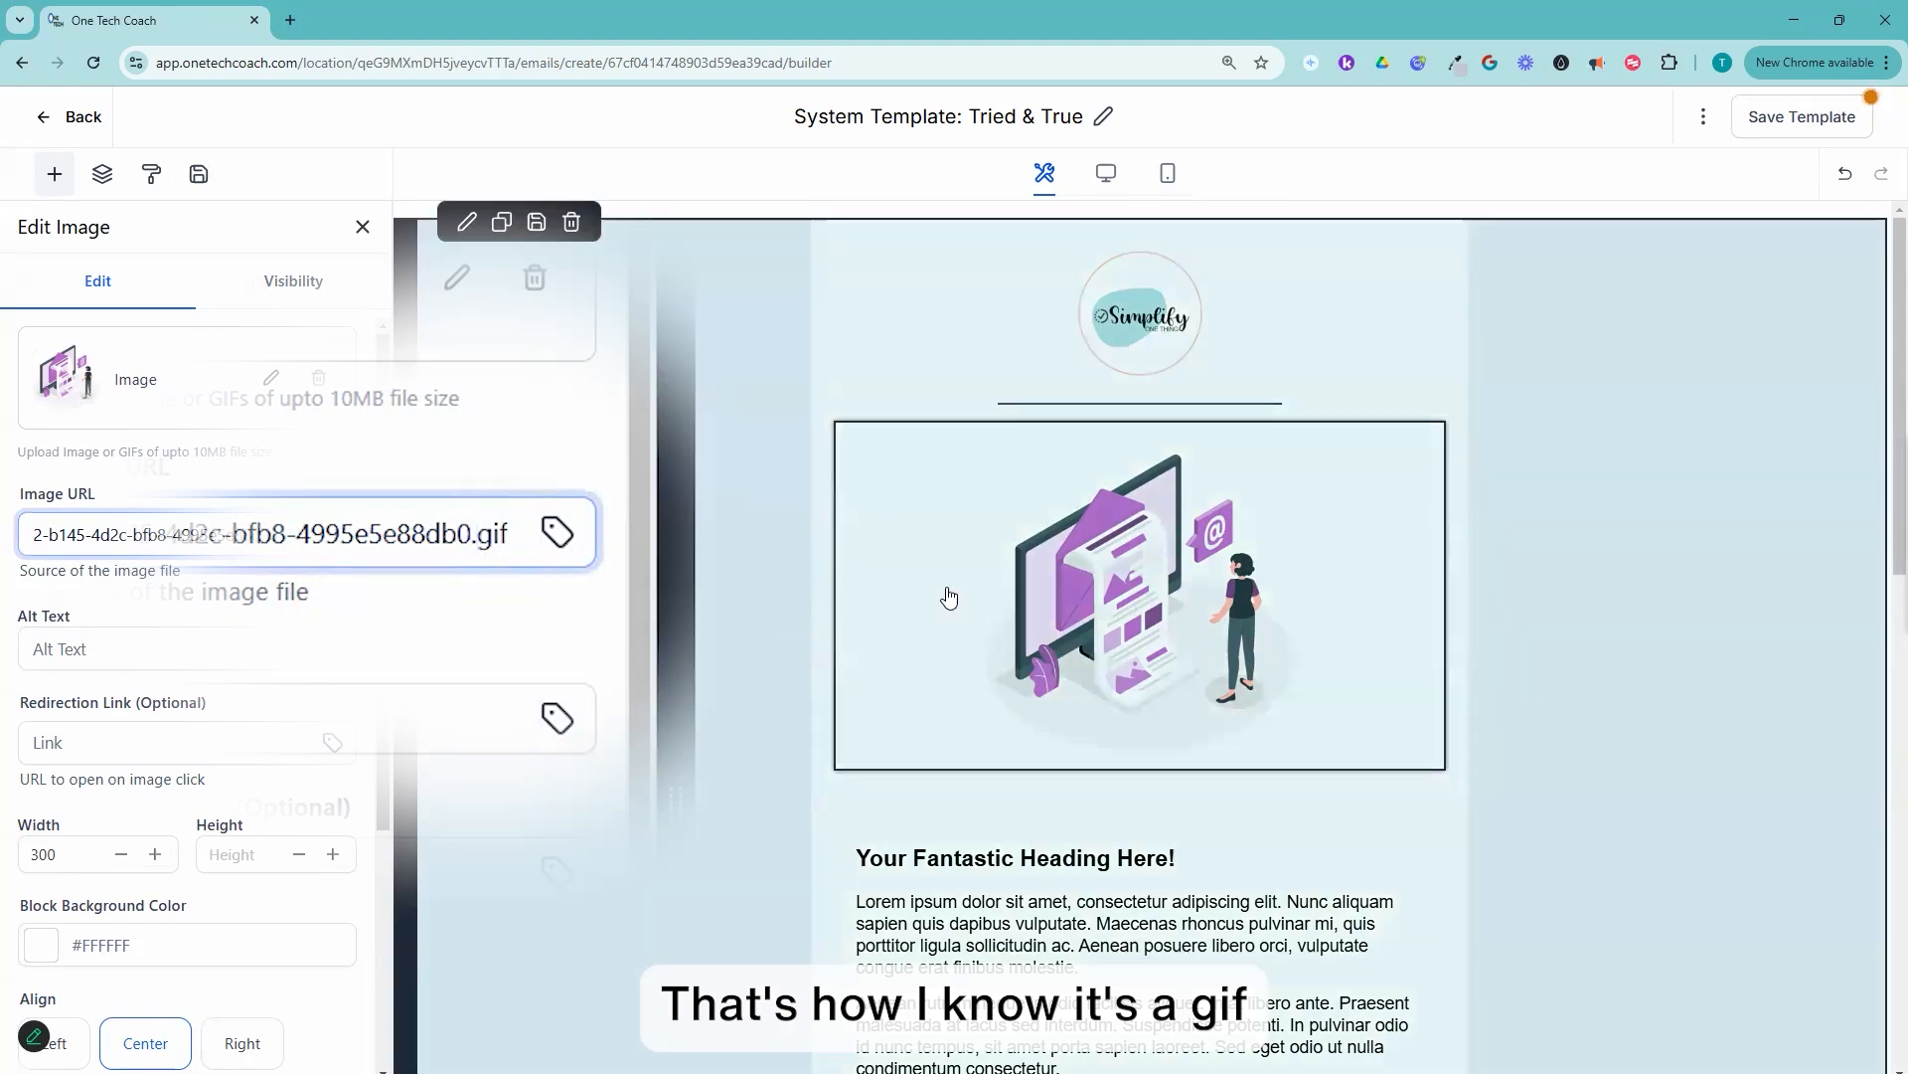
click(1117, 629)
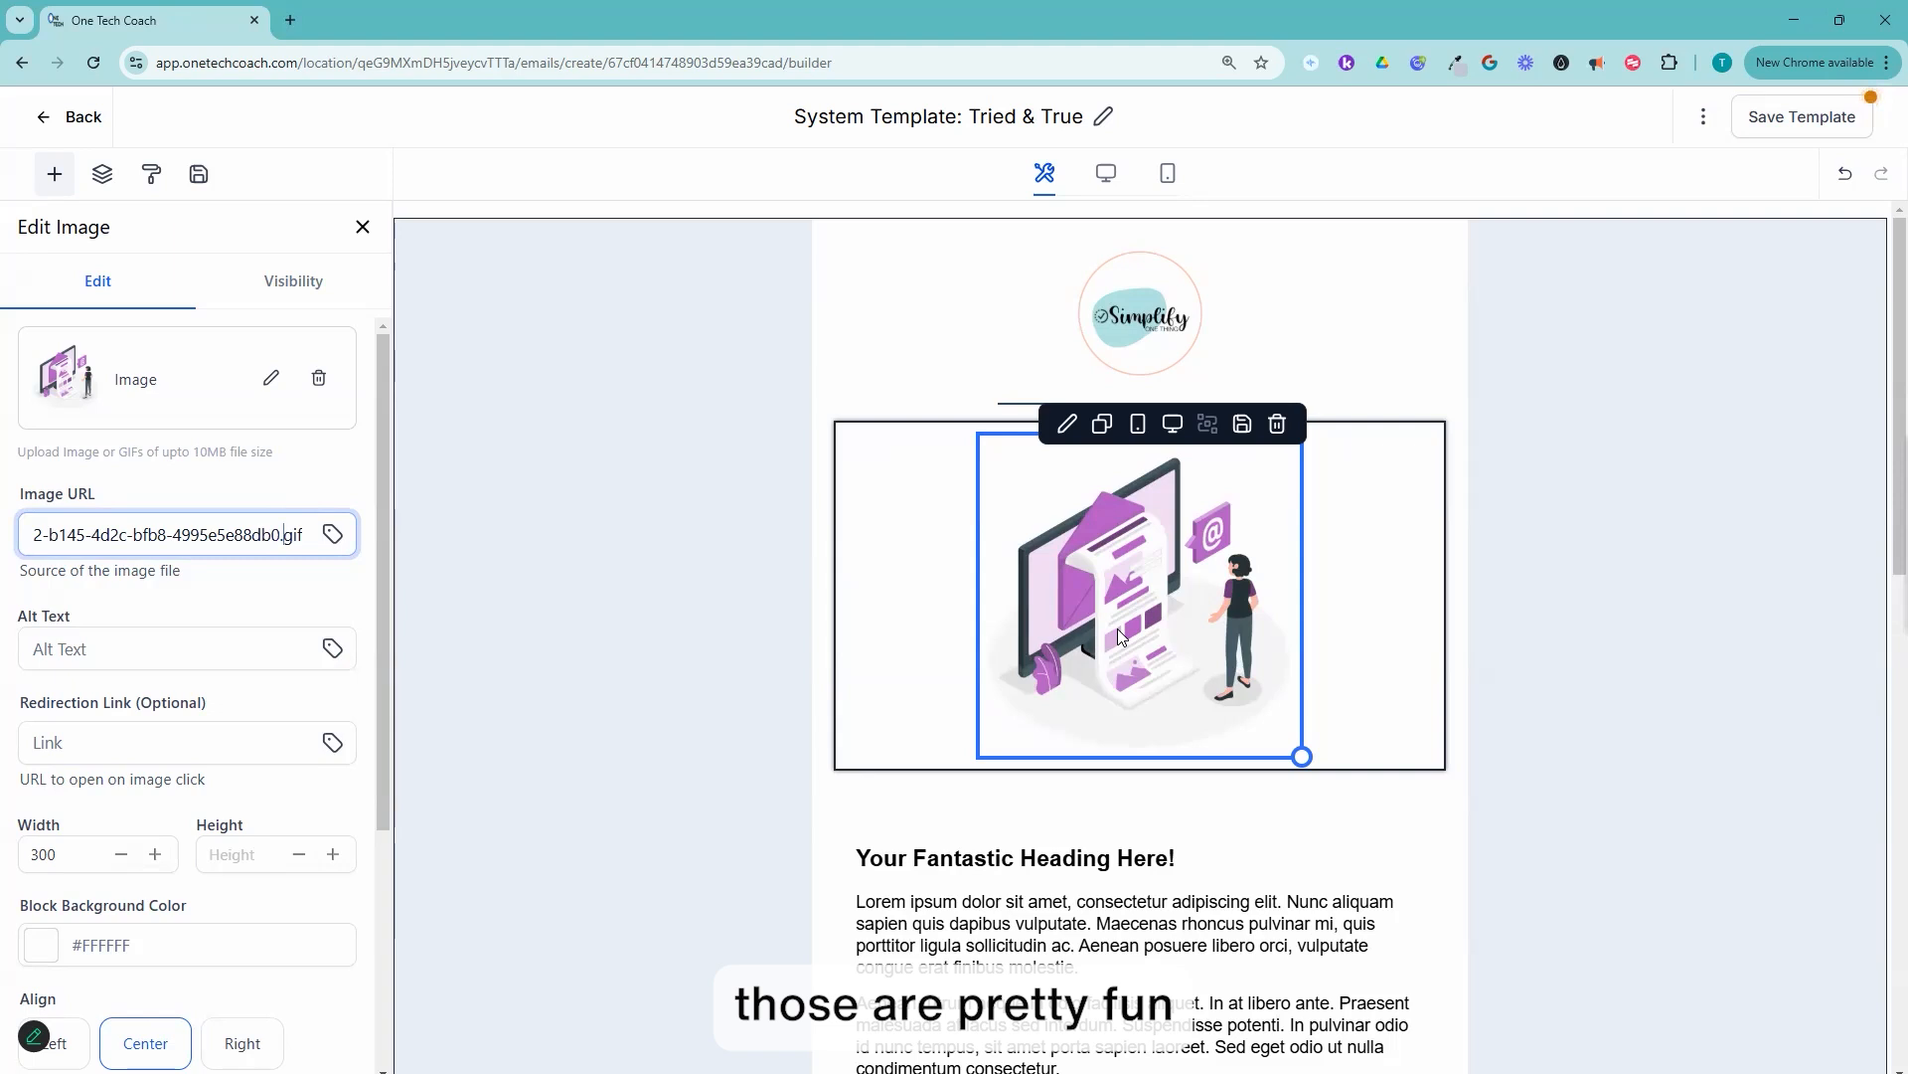
click(669, 656)
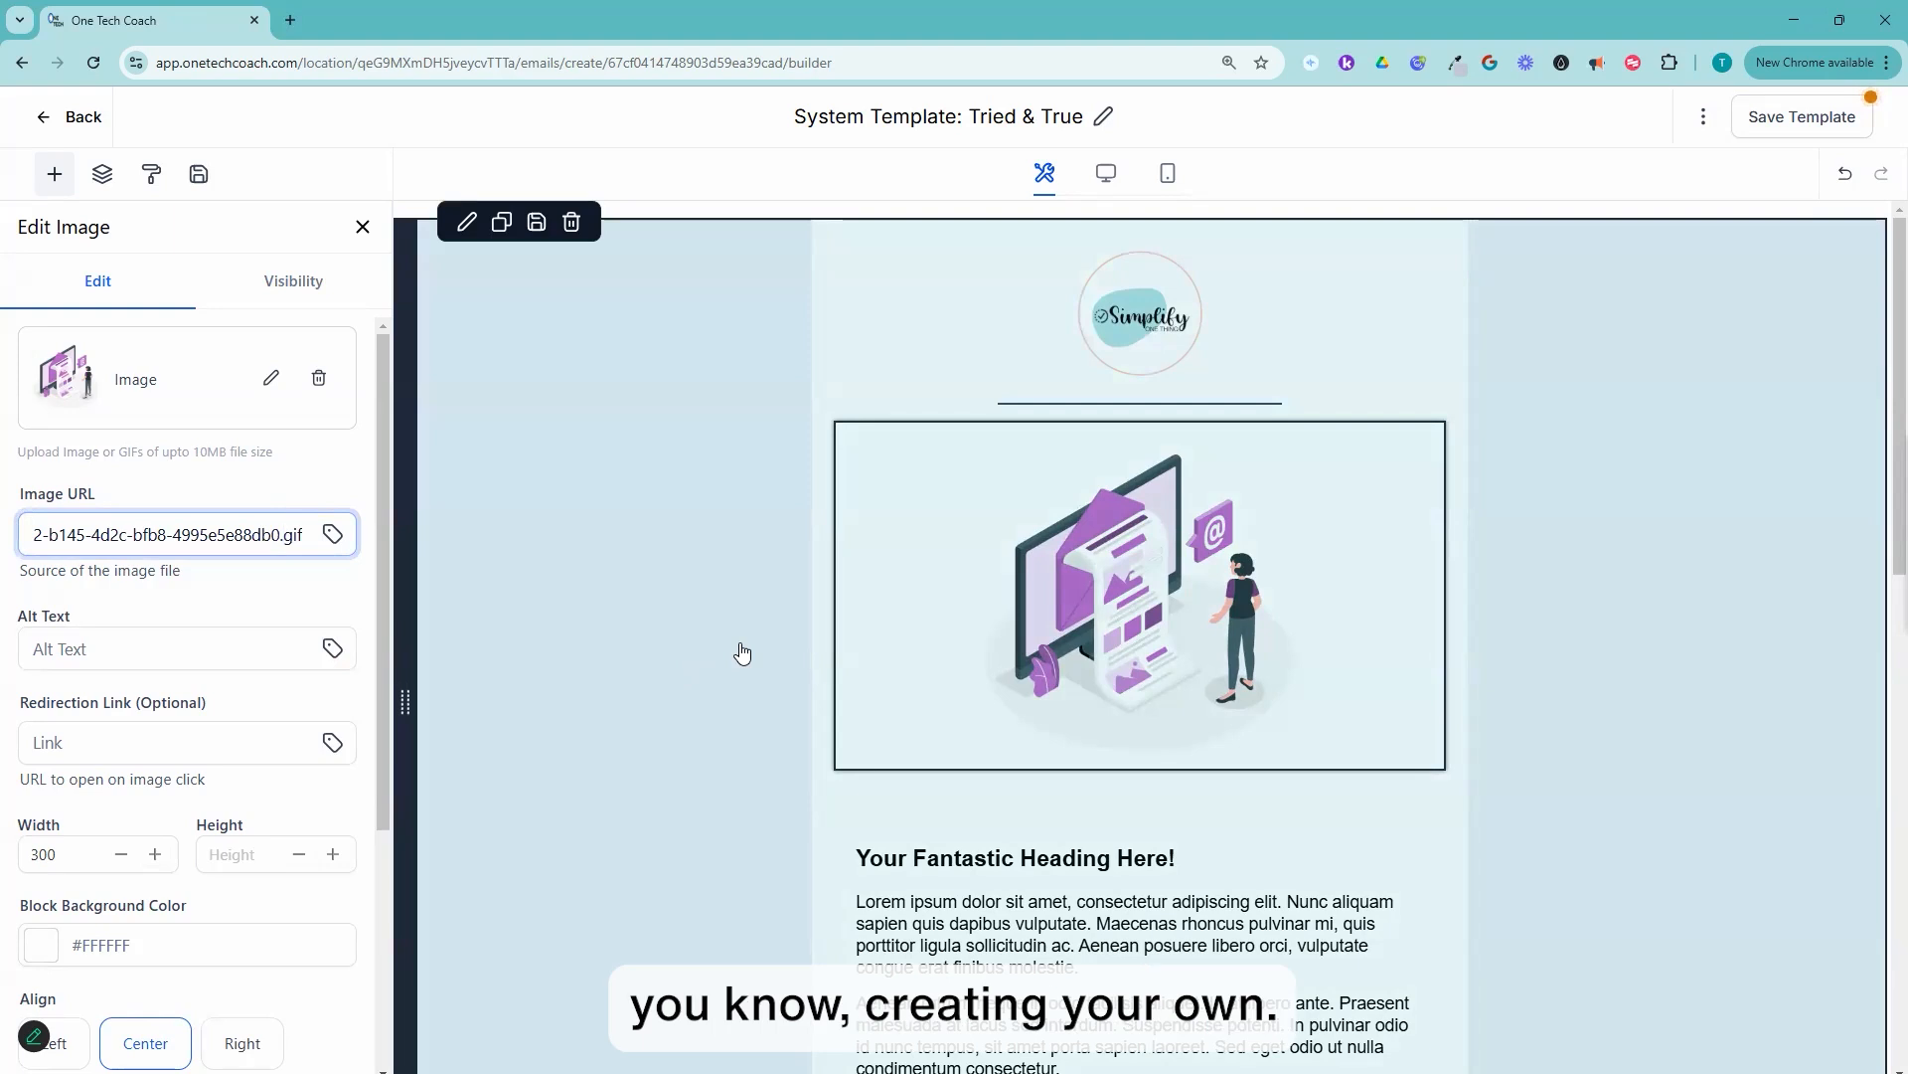
Step: Delete the purple illustration between the header divider and the heading text
click(981, 482)
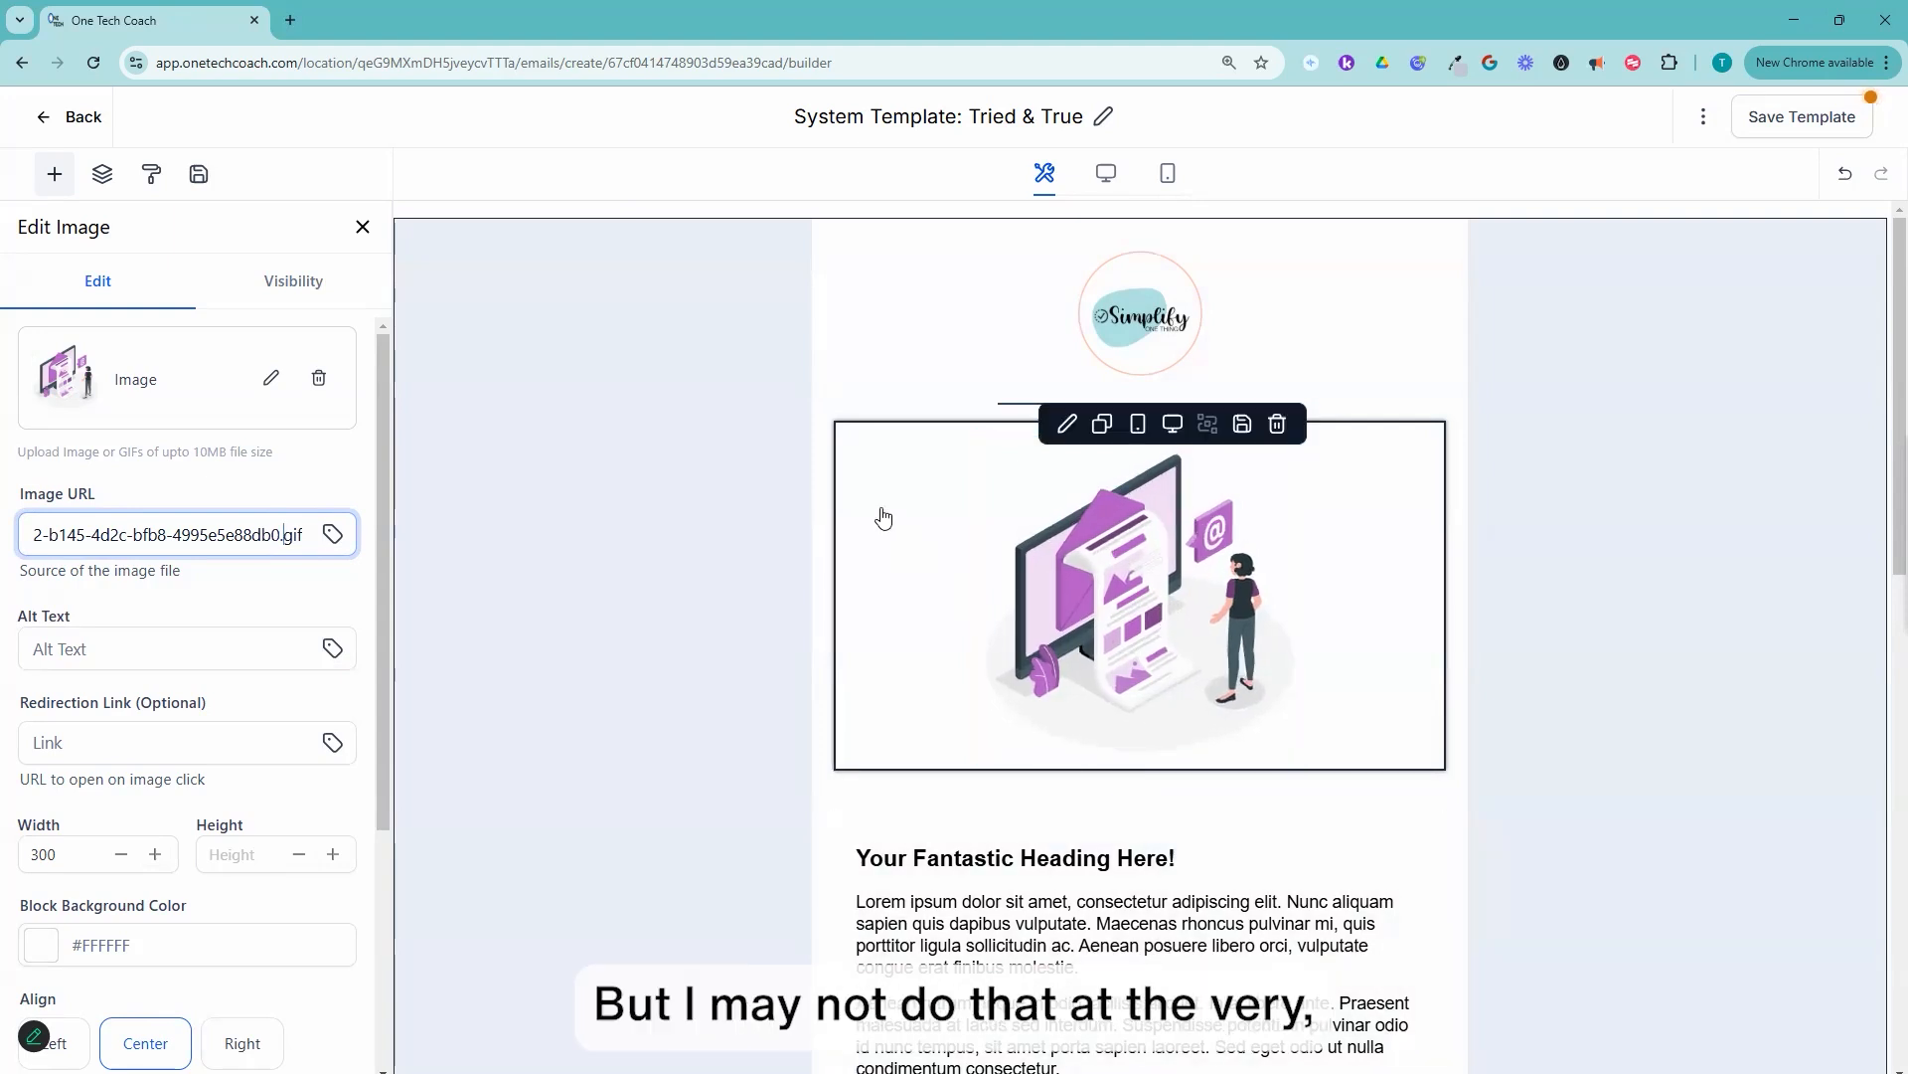
click(927, 517)
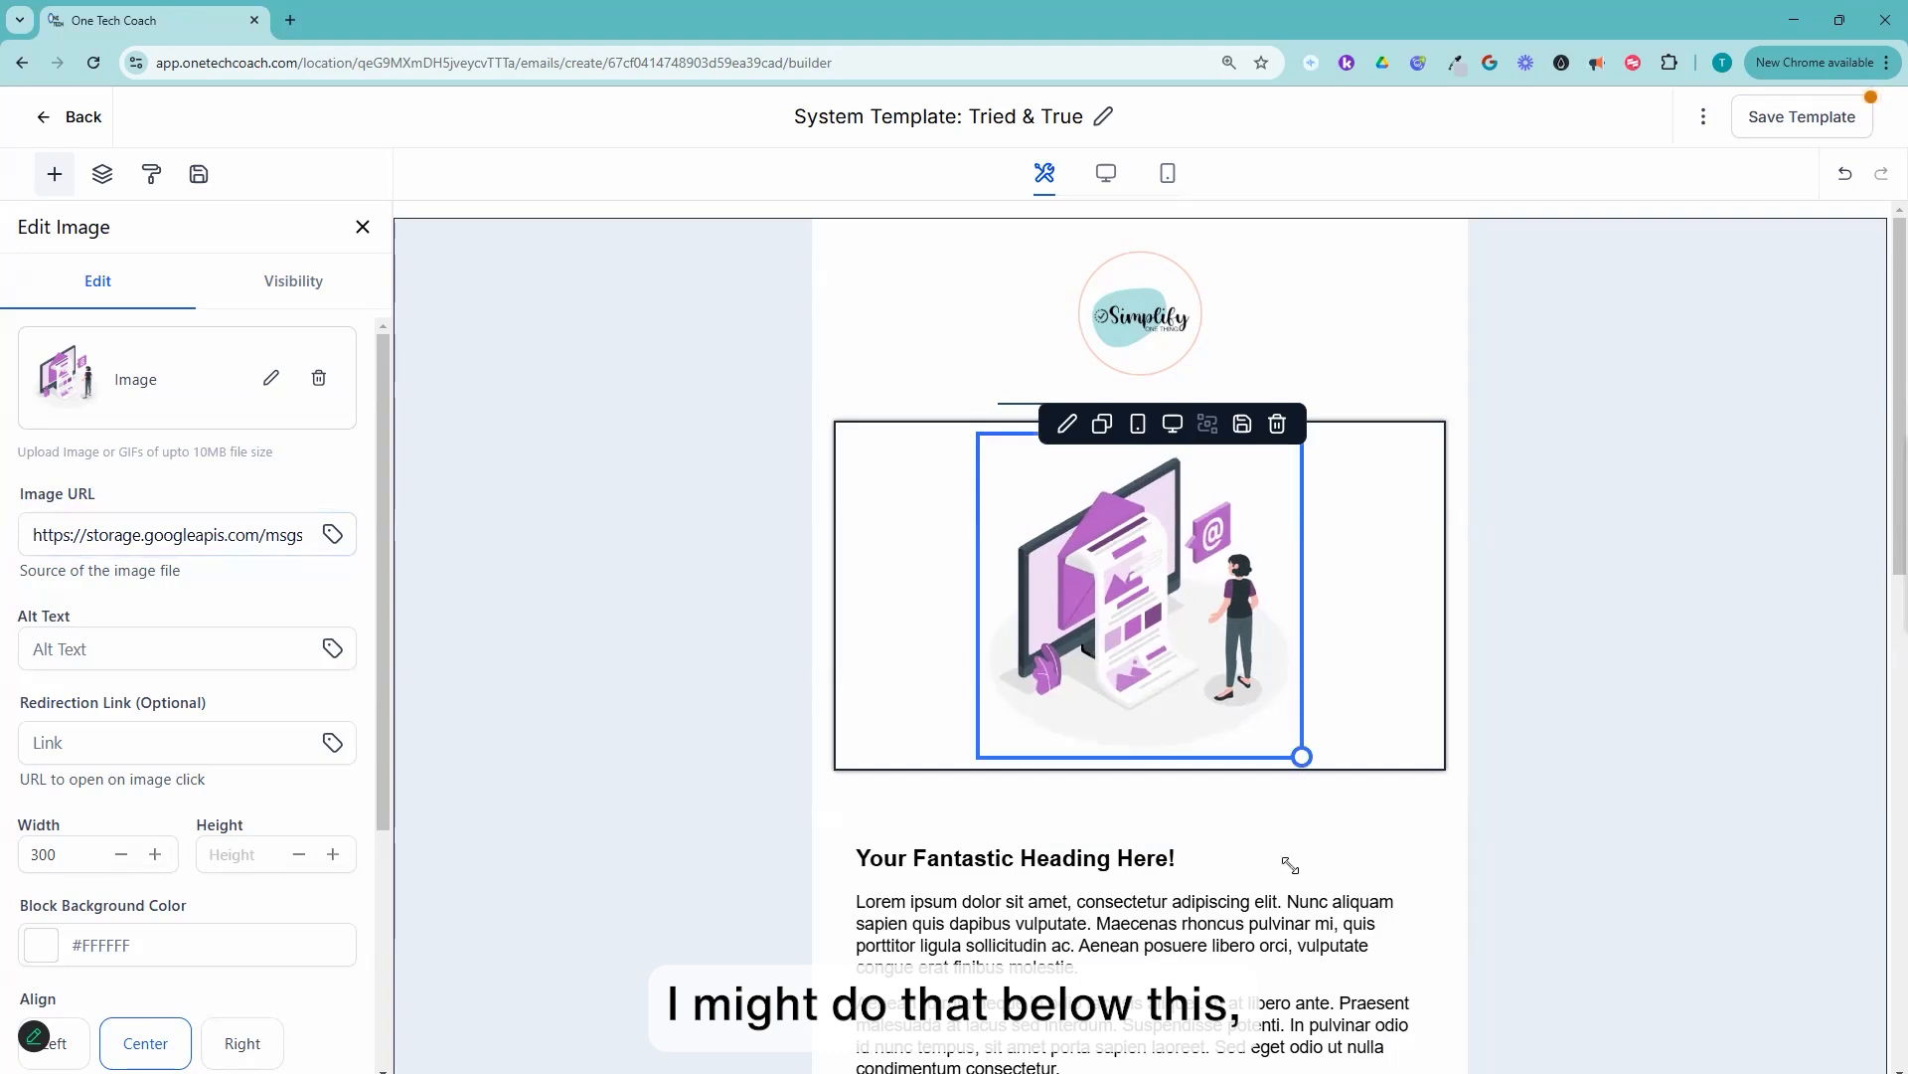
scroll(1101, 434, down, 5)
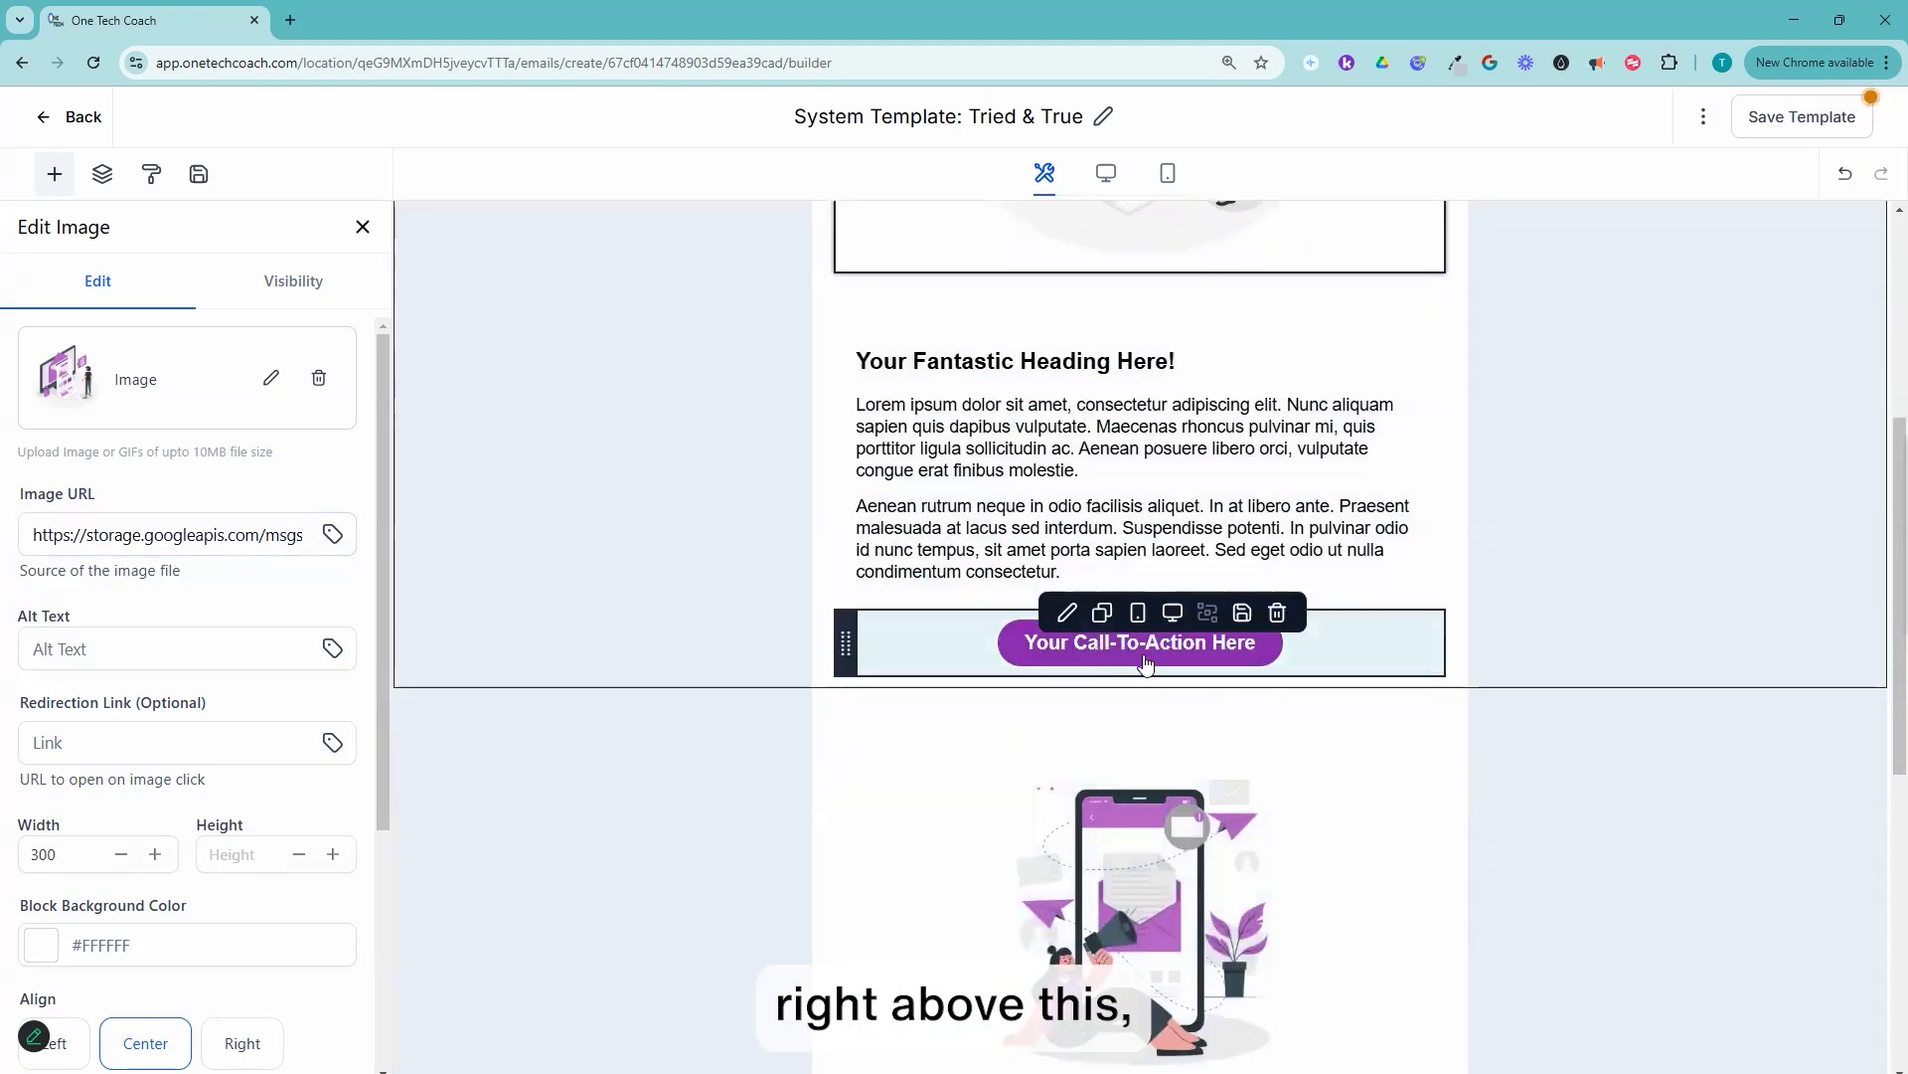
scroll(1098, 637, up, 3)
scroll(1091, 559, up, 3)
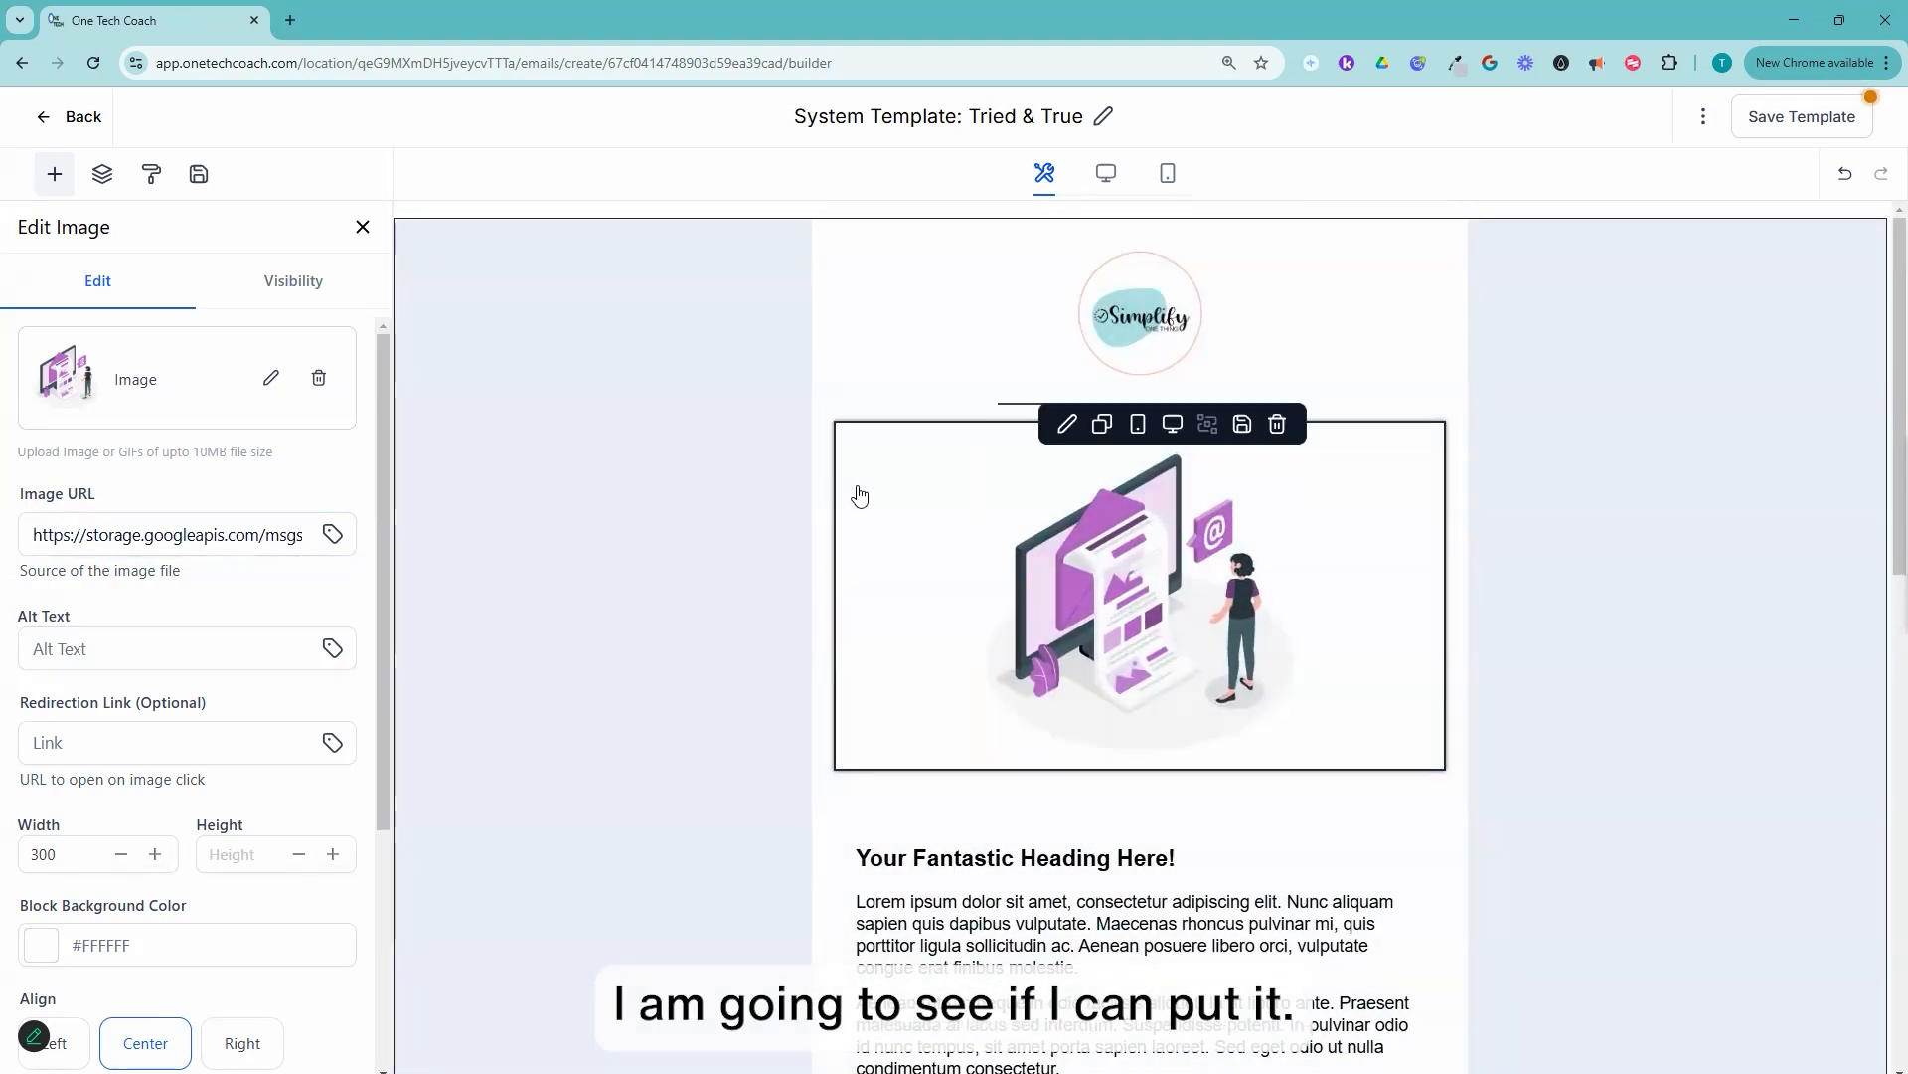
scroll(971, 685, down, 1)
click(1120, 513)
scroll(1121, 514, up, 1)
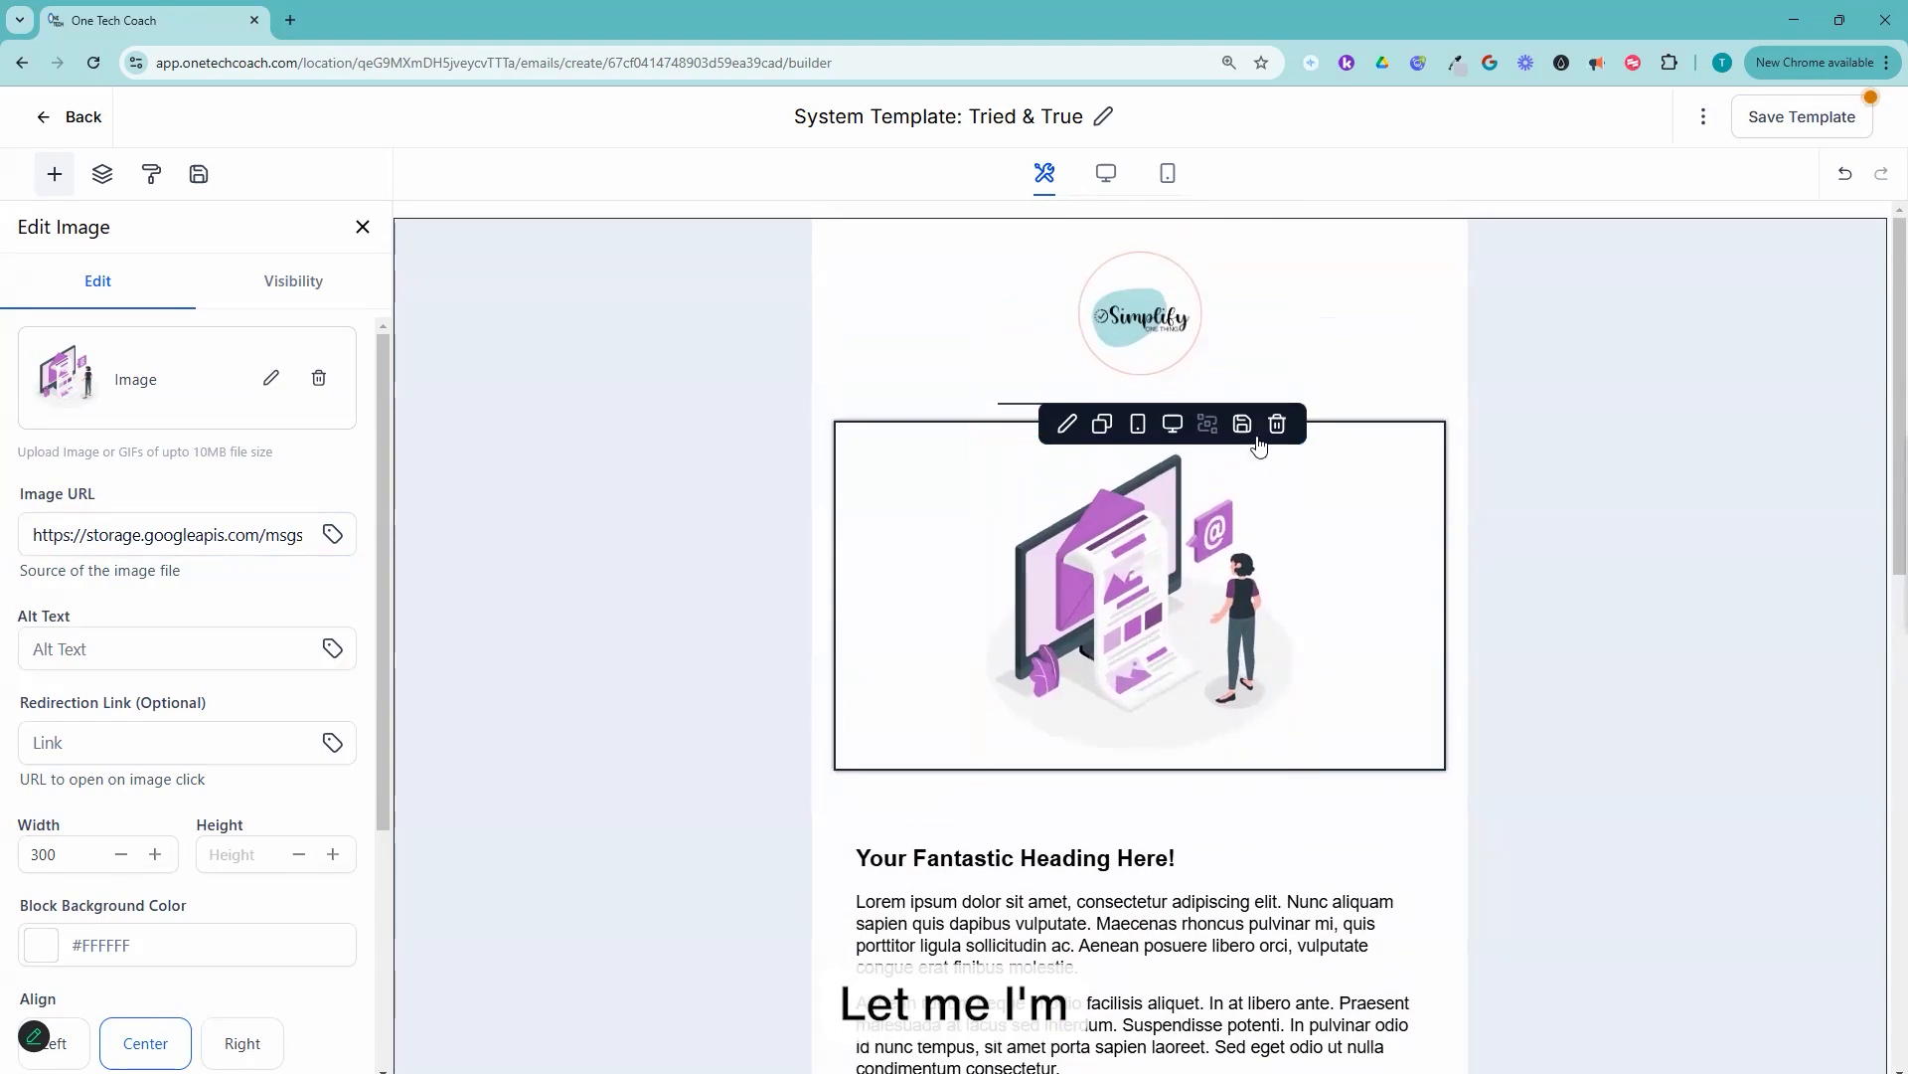
click(1277, 422)
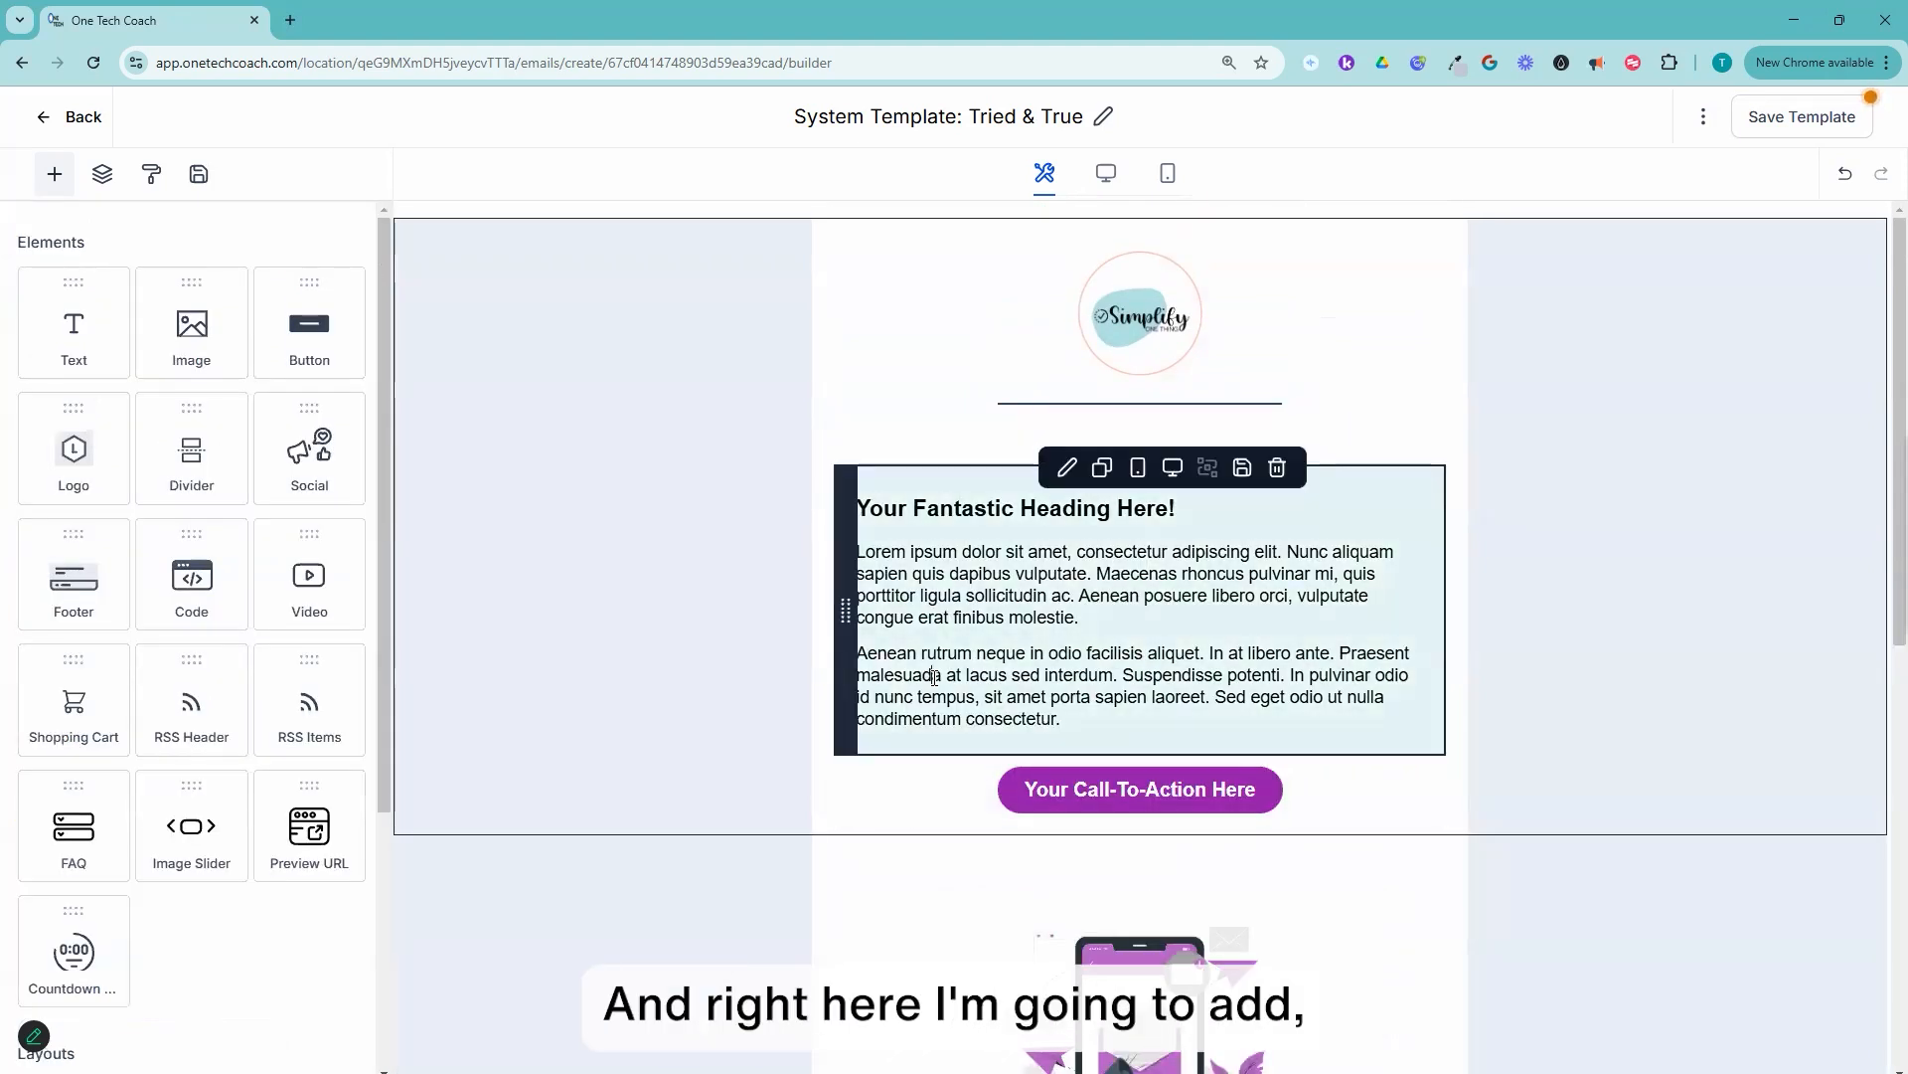
Step: Add an empty image element between the body text and the call-to-action button
click(1055, 593)
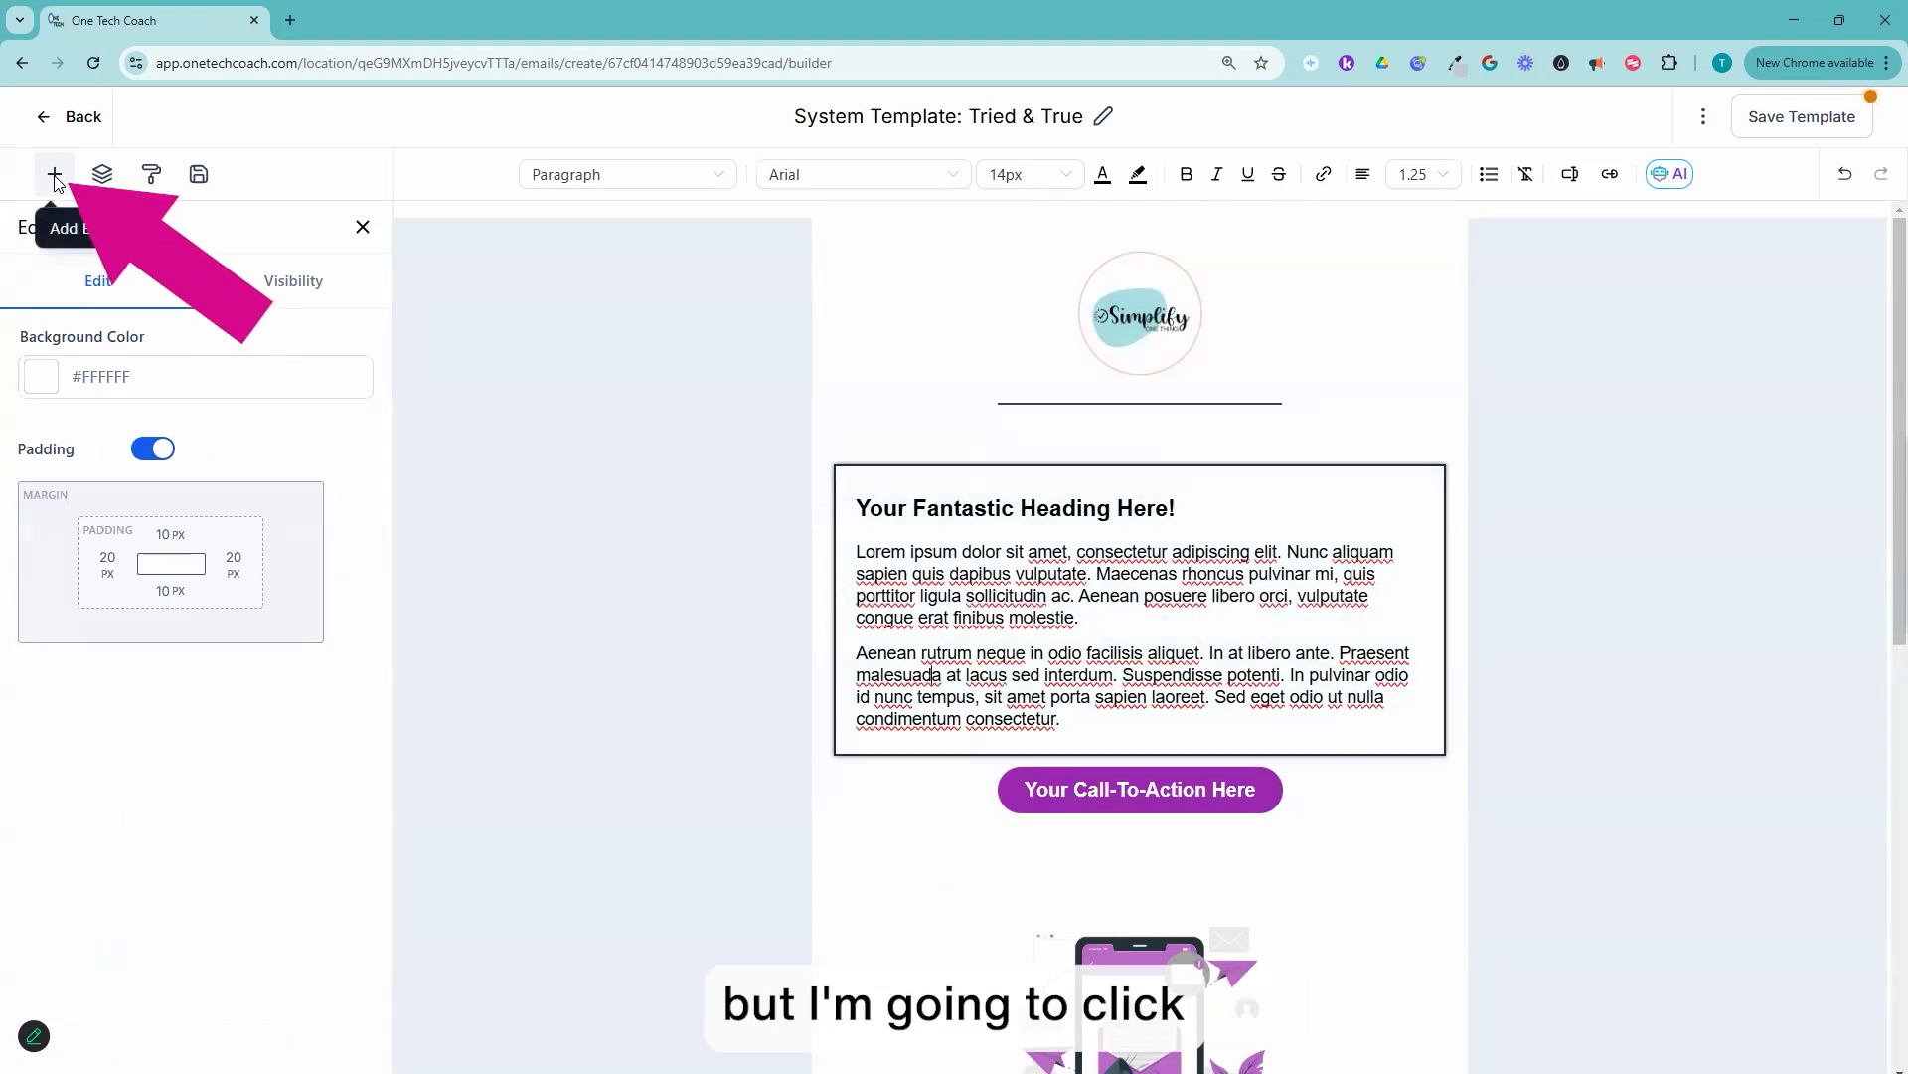
click(55, 175)
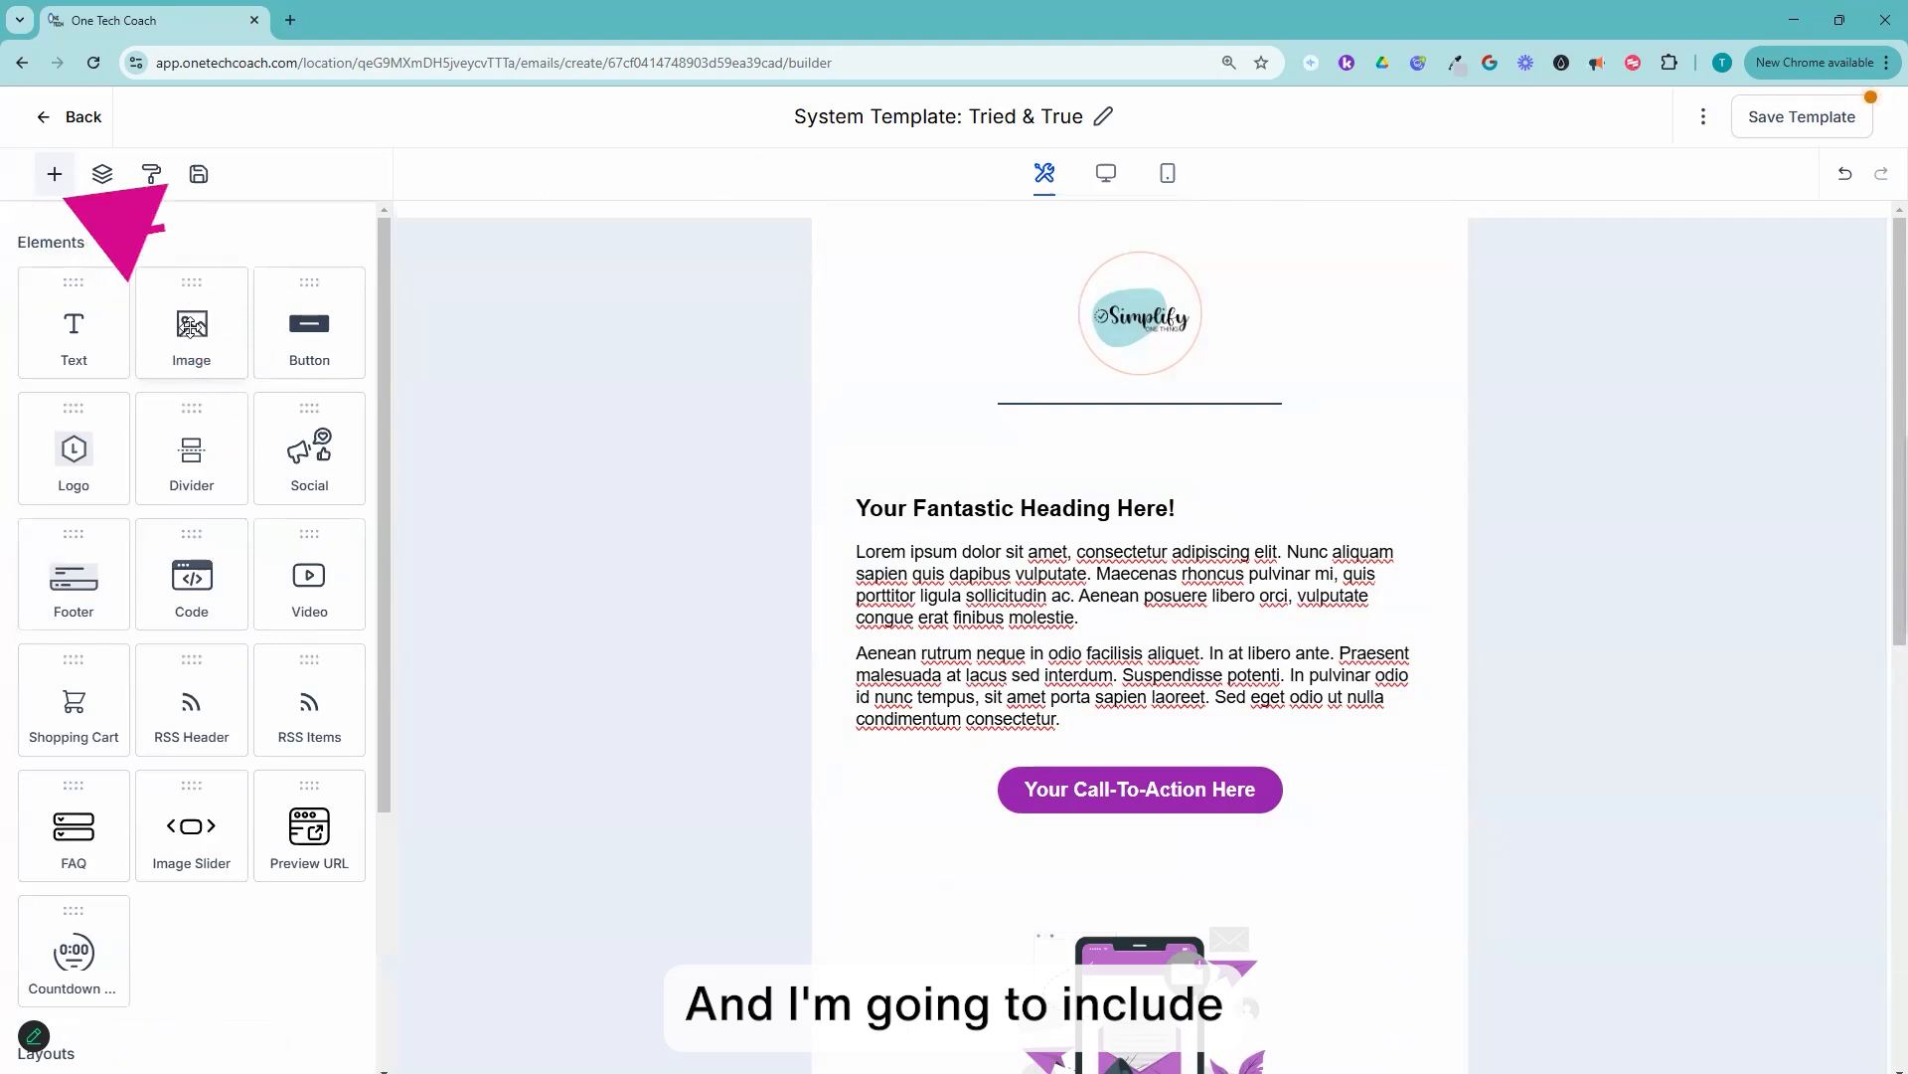
drag(189, 333, 1019, 731)
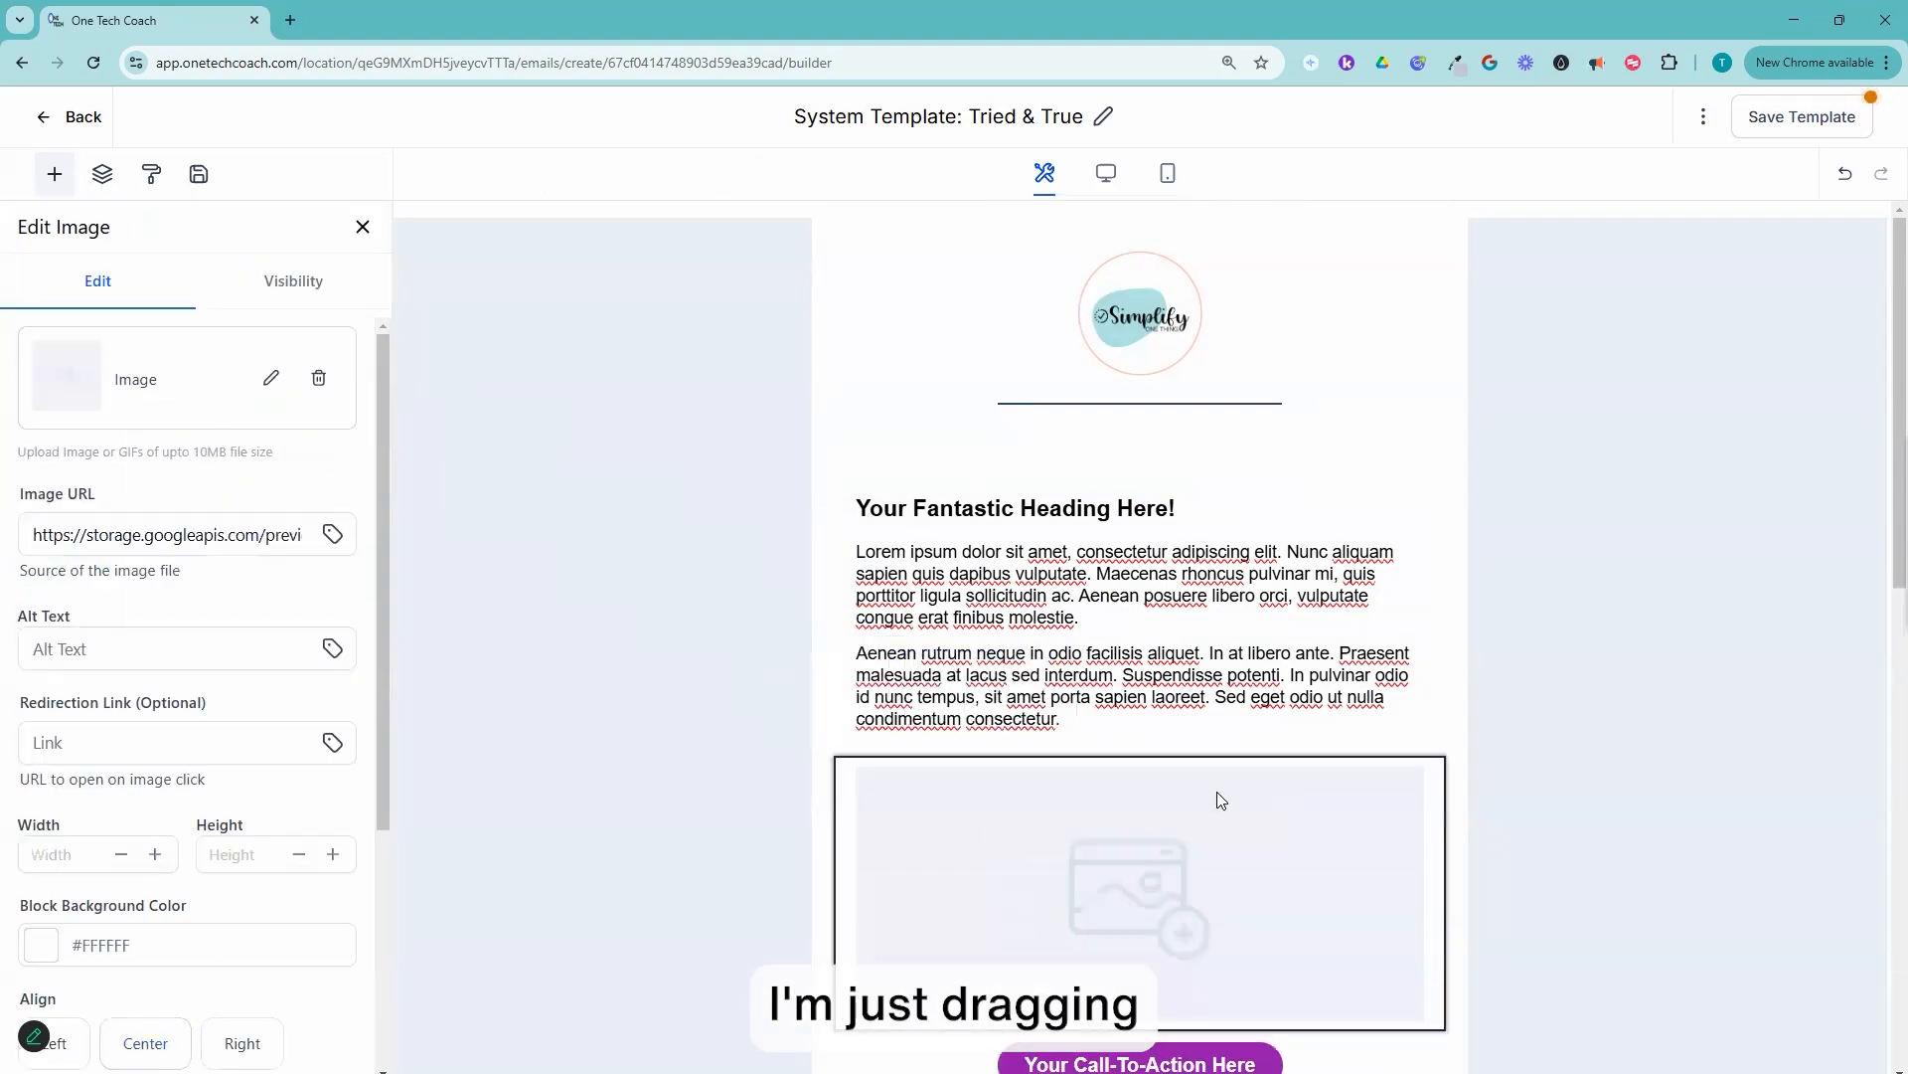
Step: Browse the media library for the new image element's picture and open the Test Folder
click(271, 378)
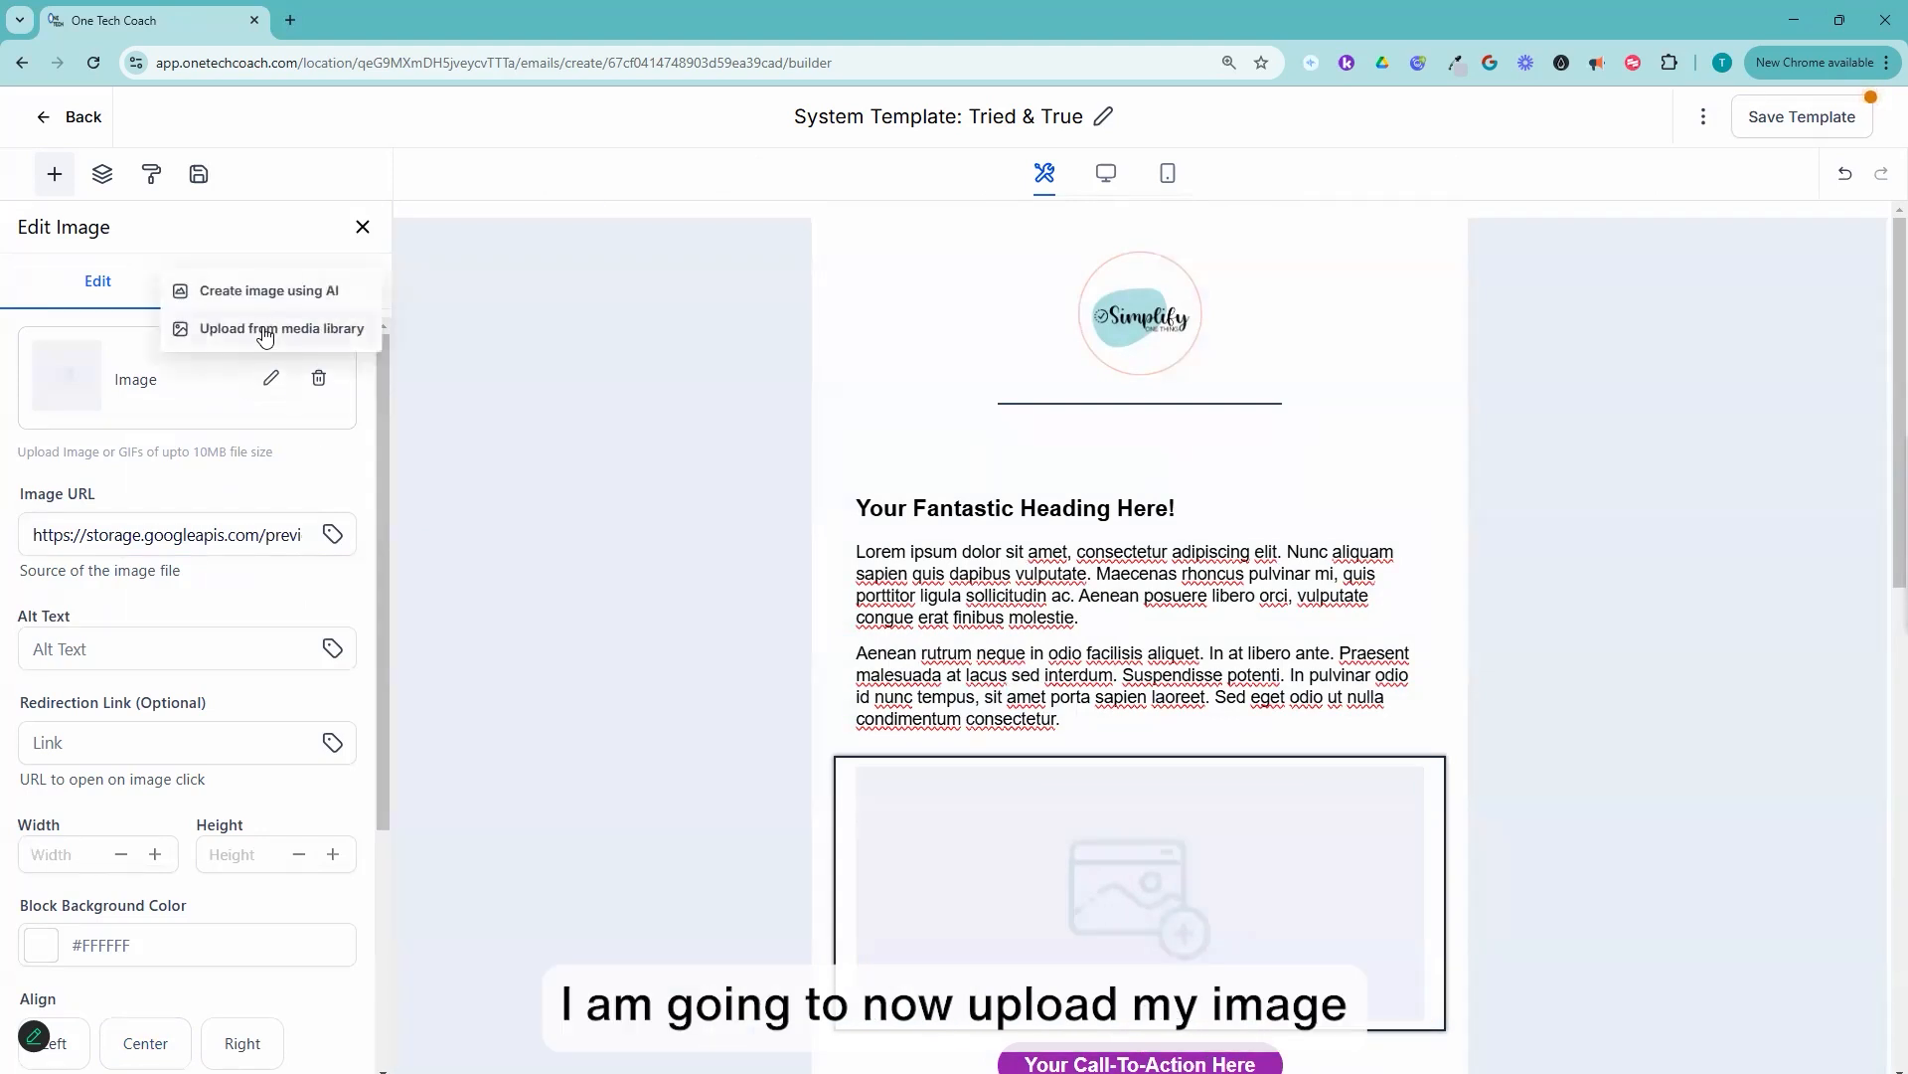
click(248, 328)
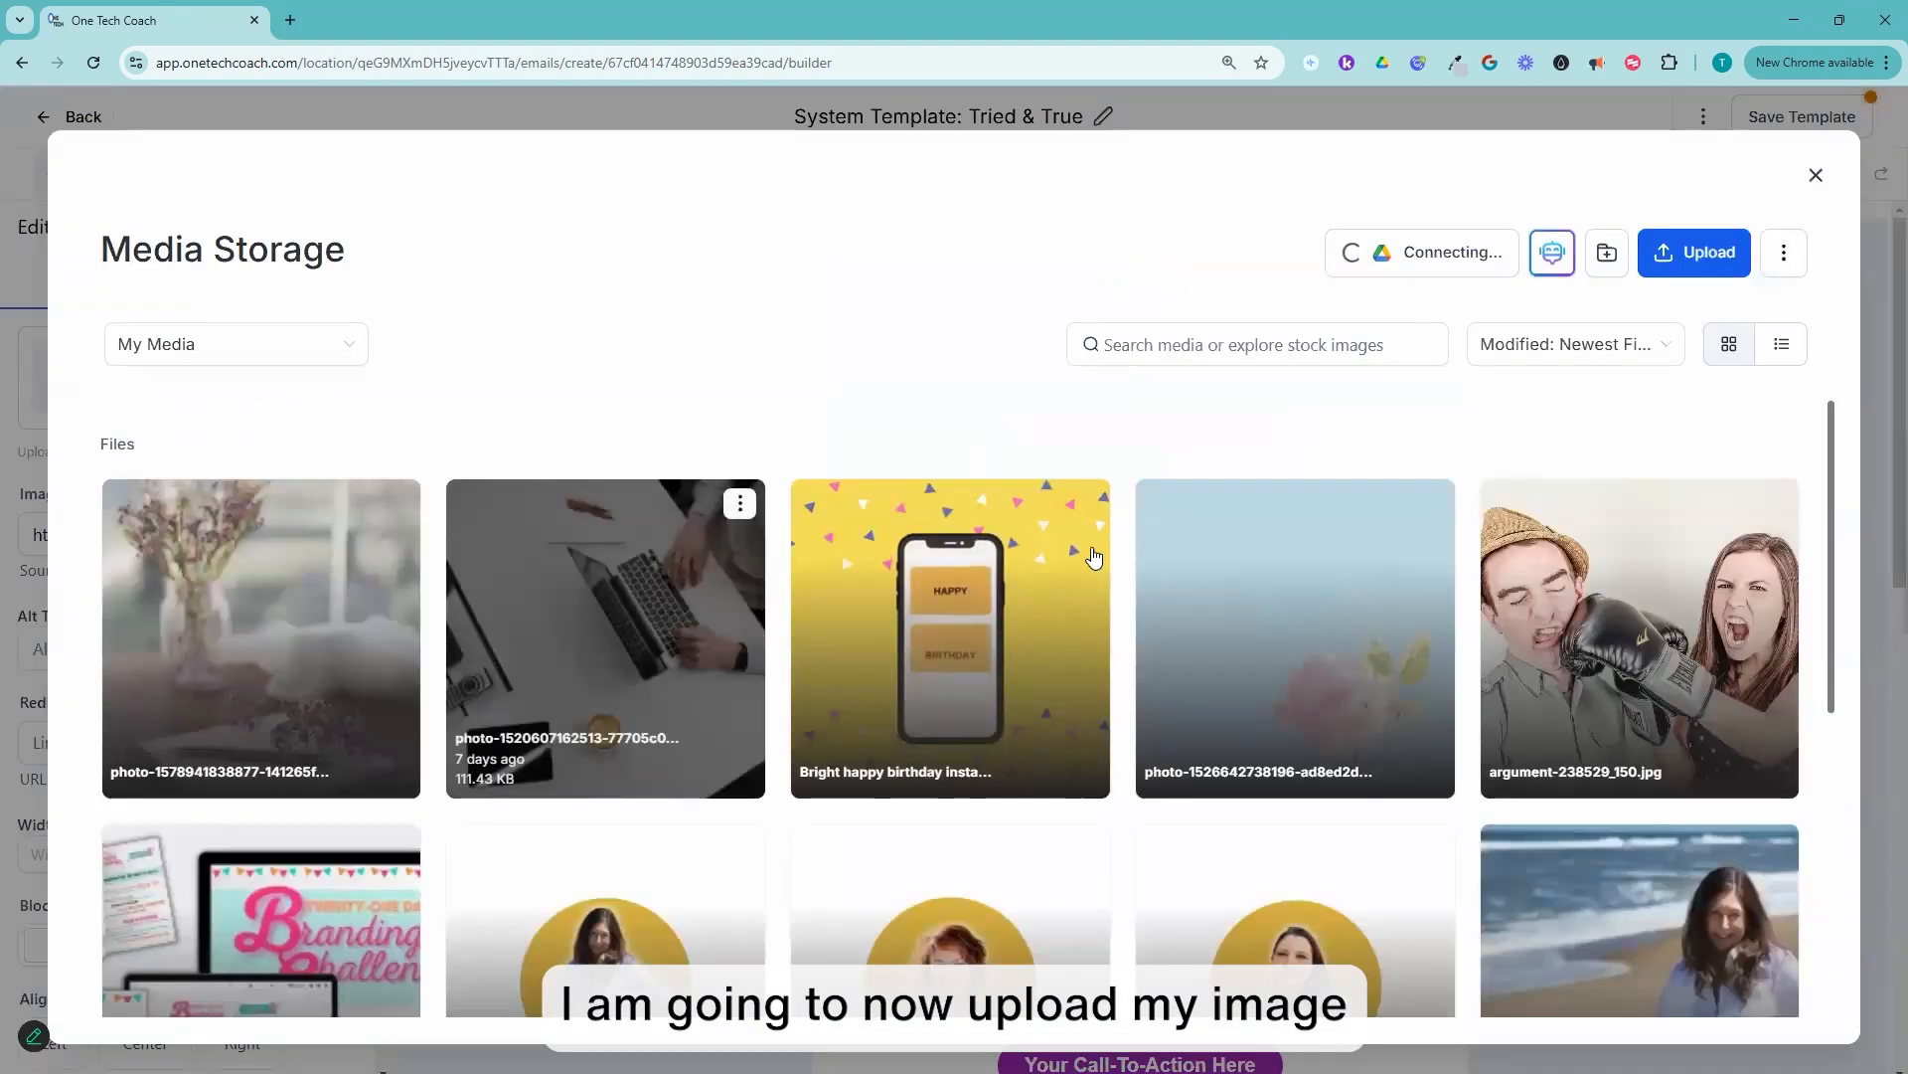
scroll(1096, 556, down, 3)
scroll(1096, 557, down, 3)
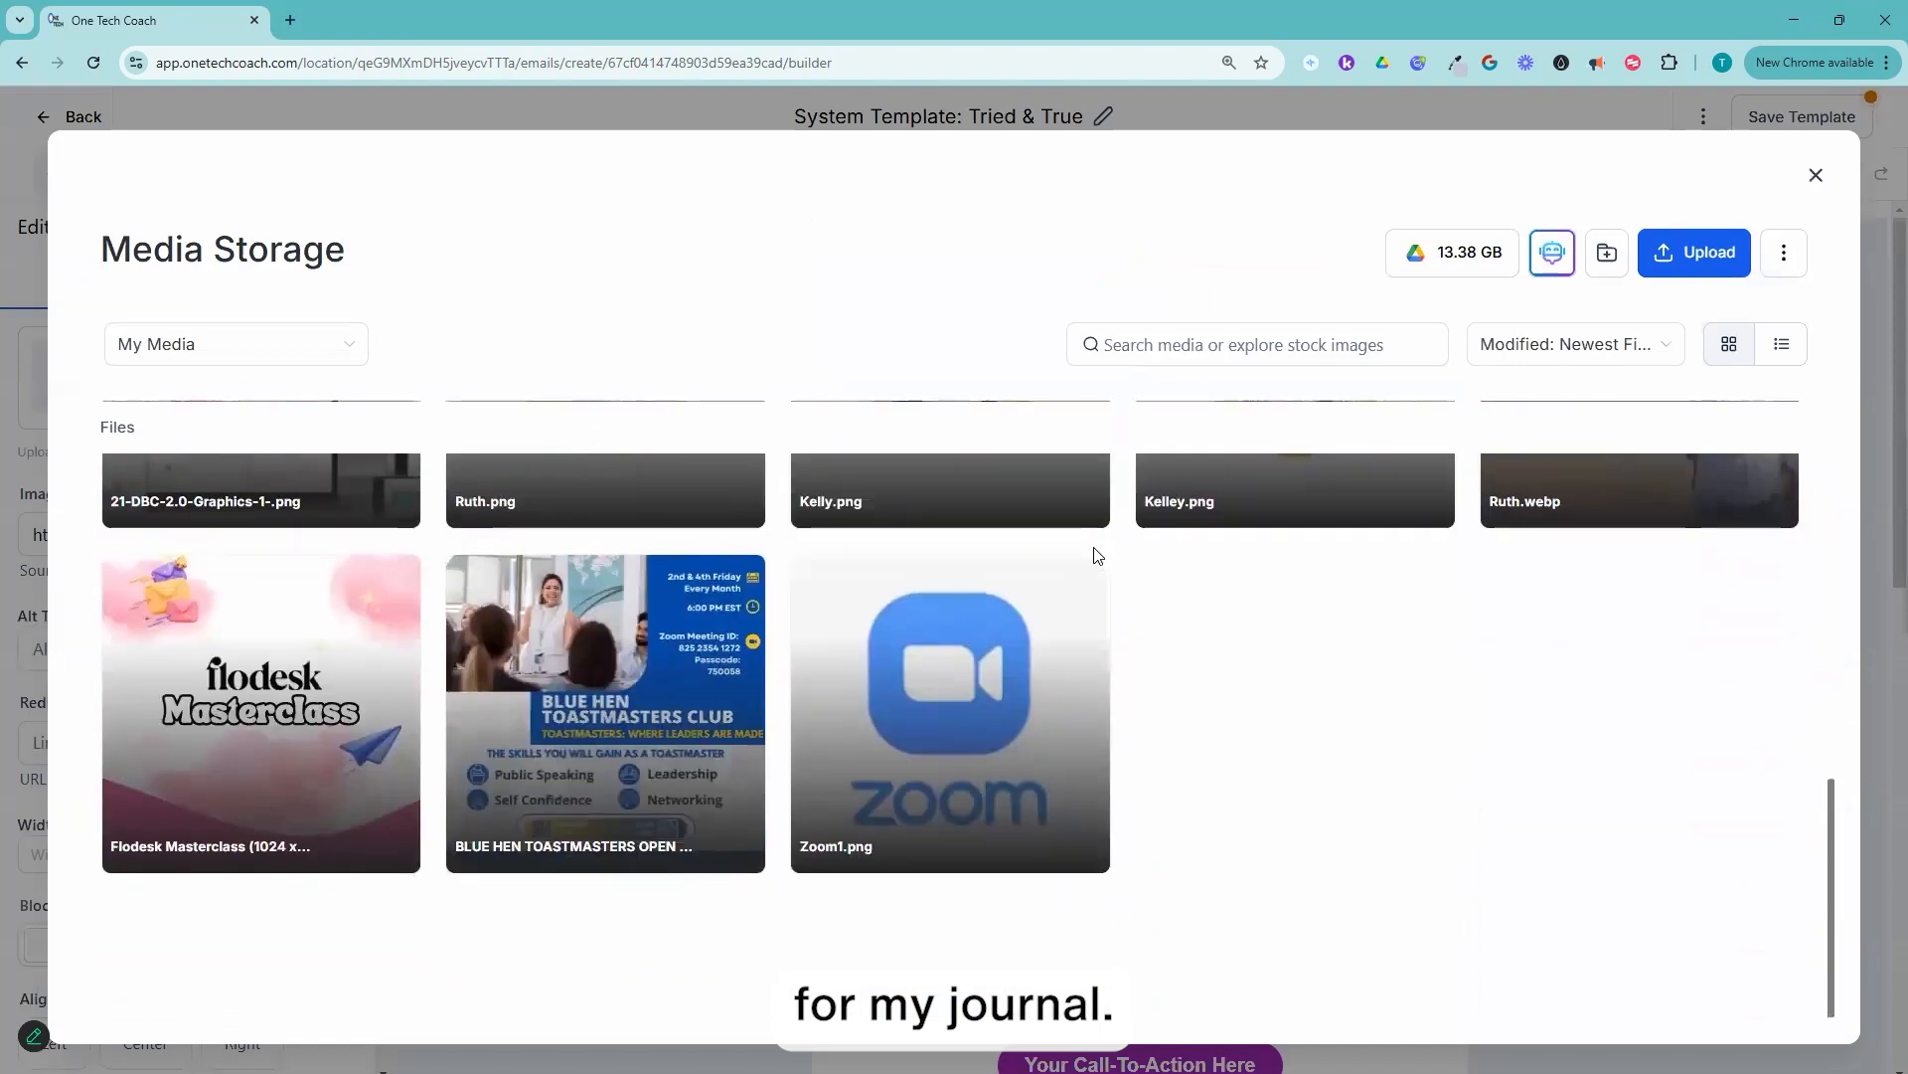
scroll(1100, 552, up, 6)
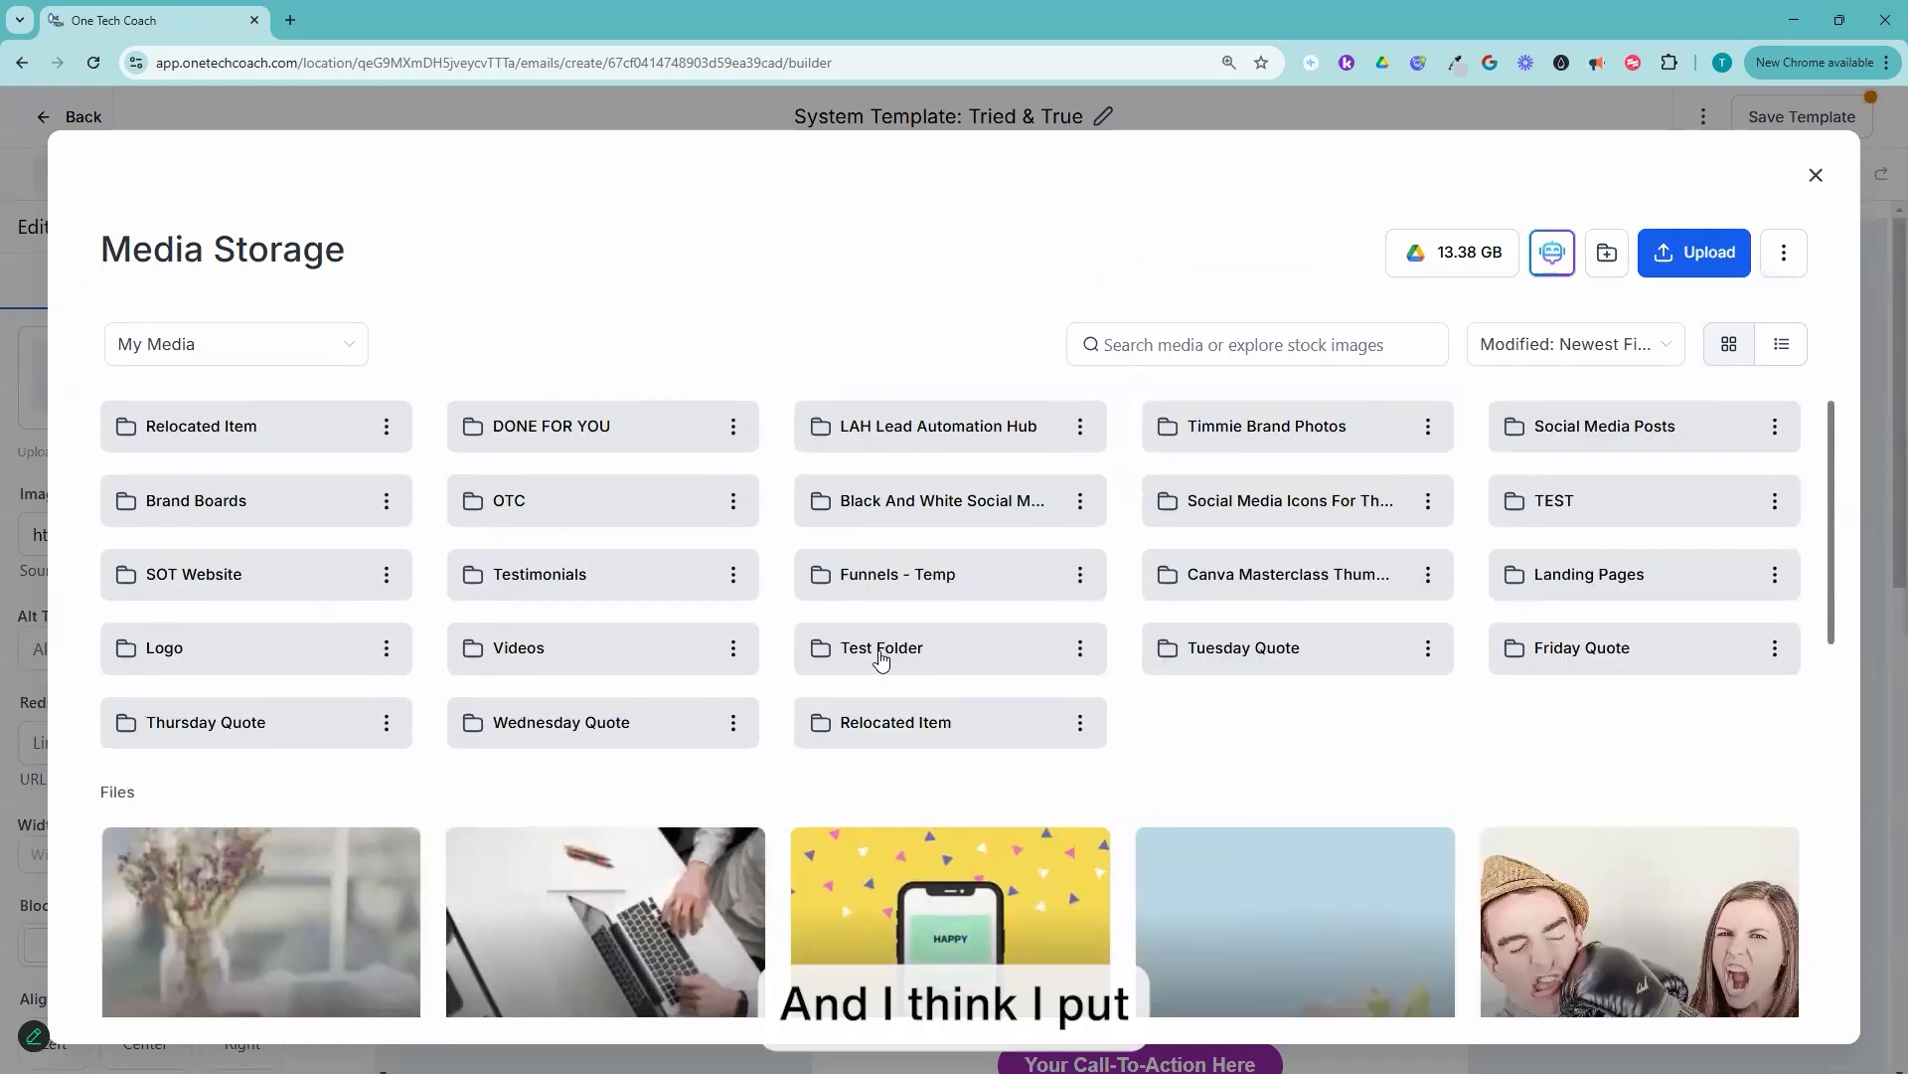
double_click(880, 648)
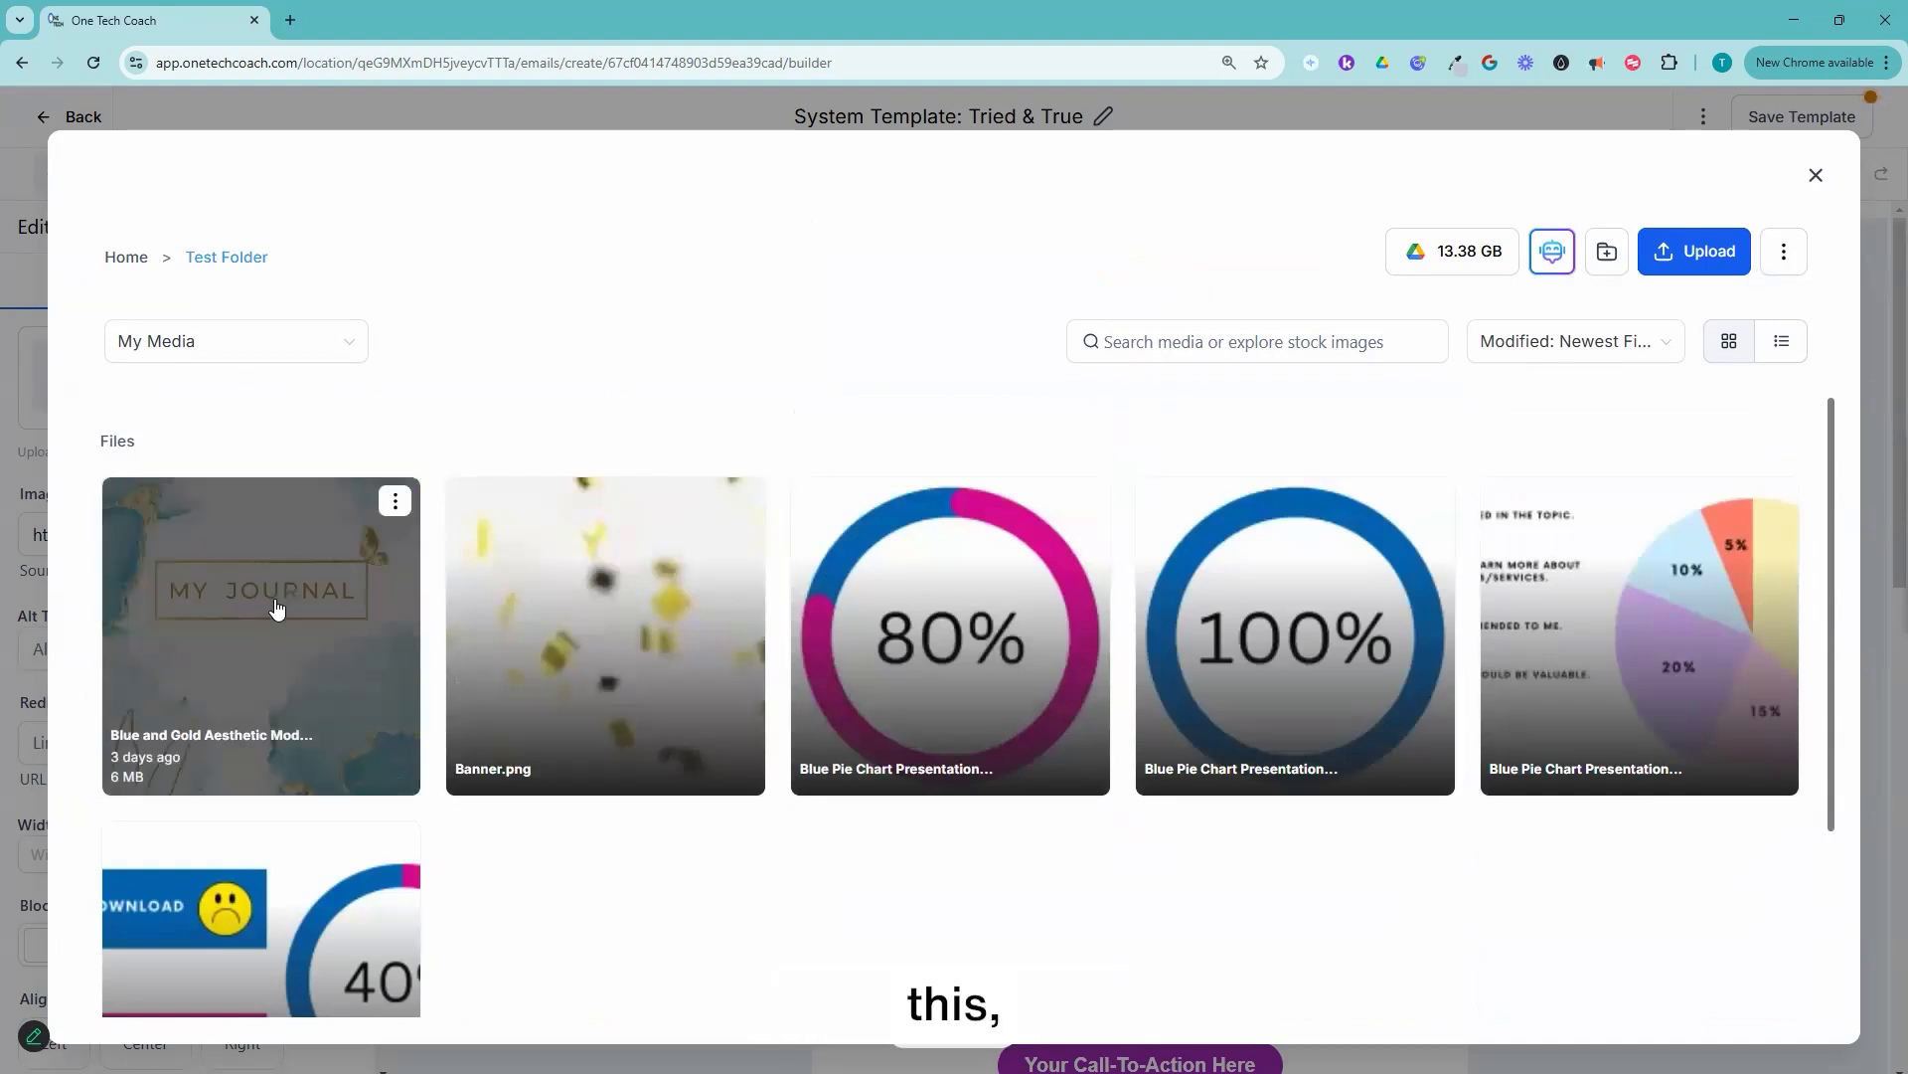
Step: Insert the blue and gold My Journal cover picture into the new image element and check its placement
click(247, 703)
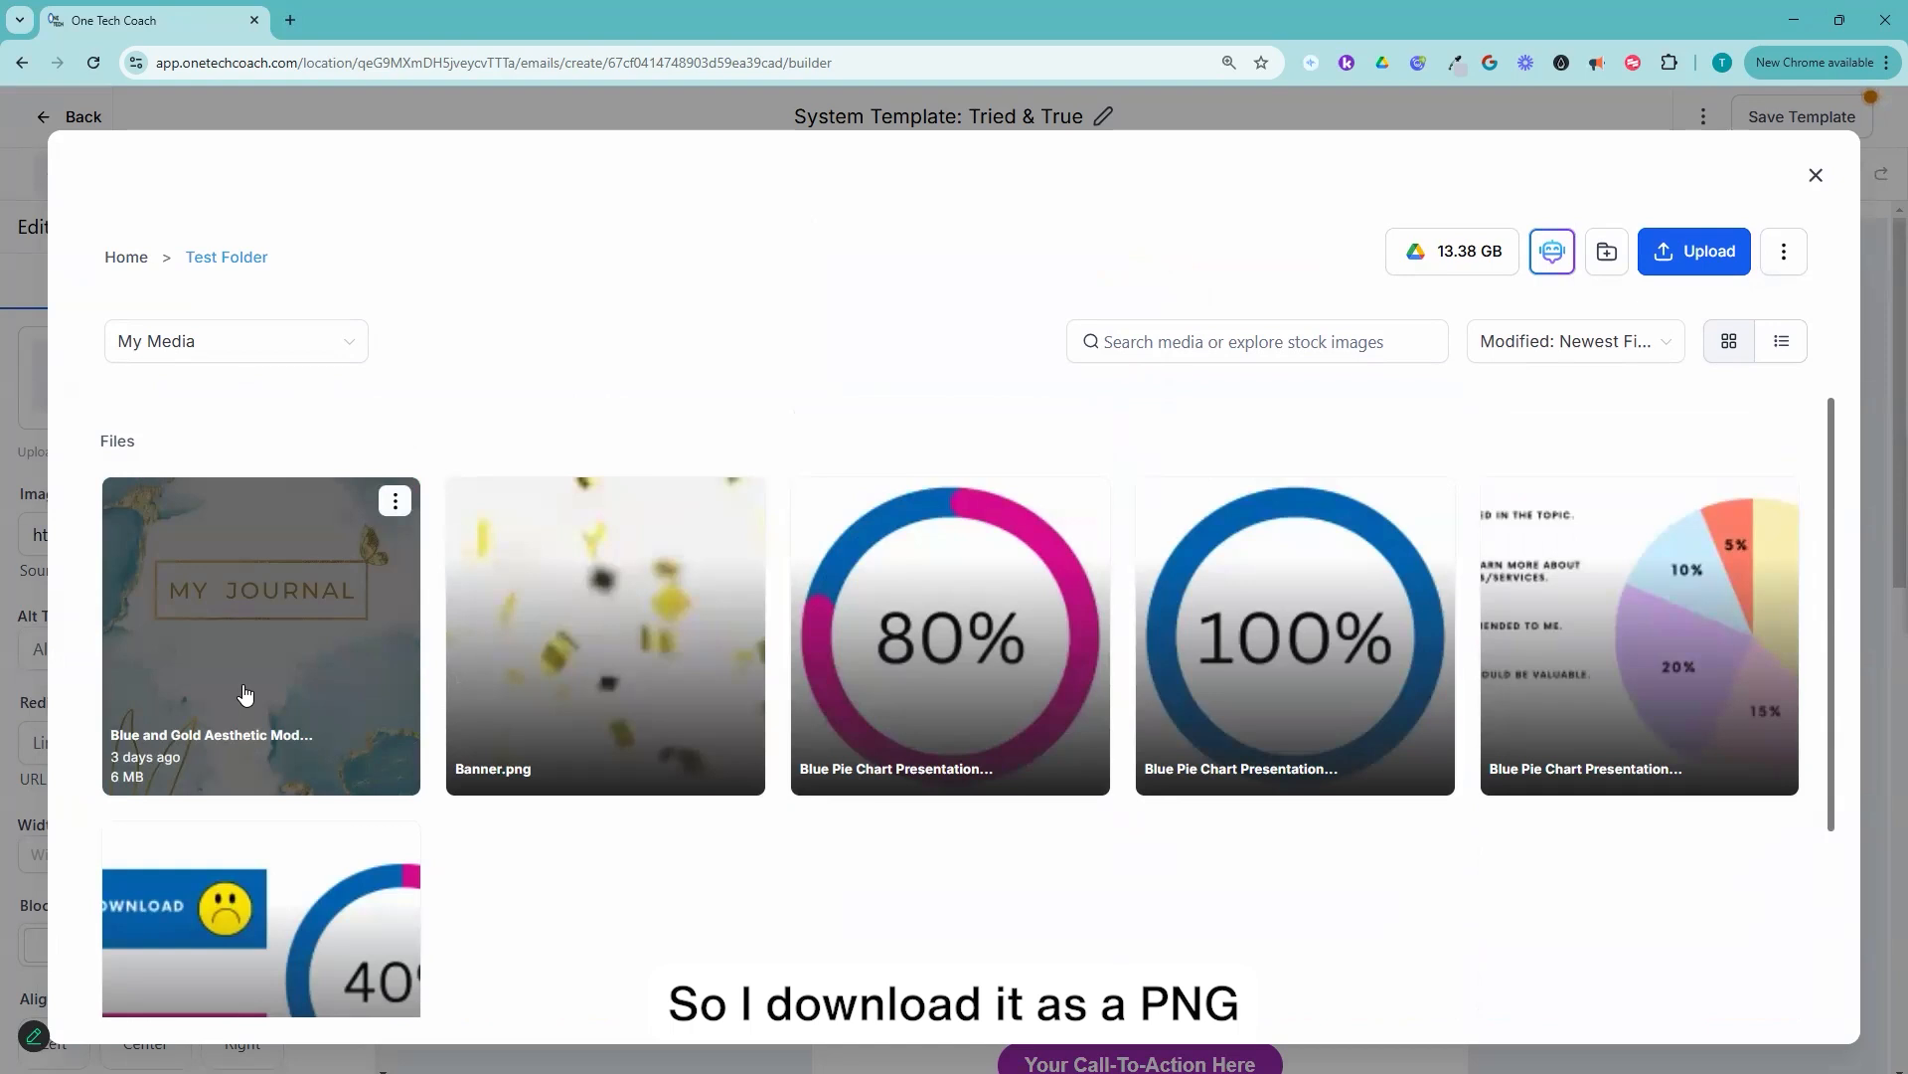
click(284, 612)
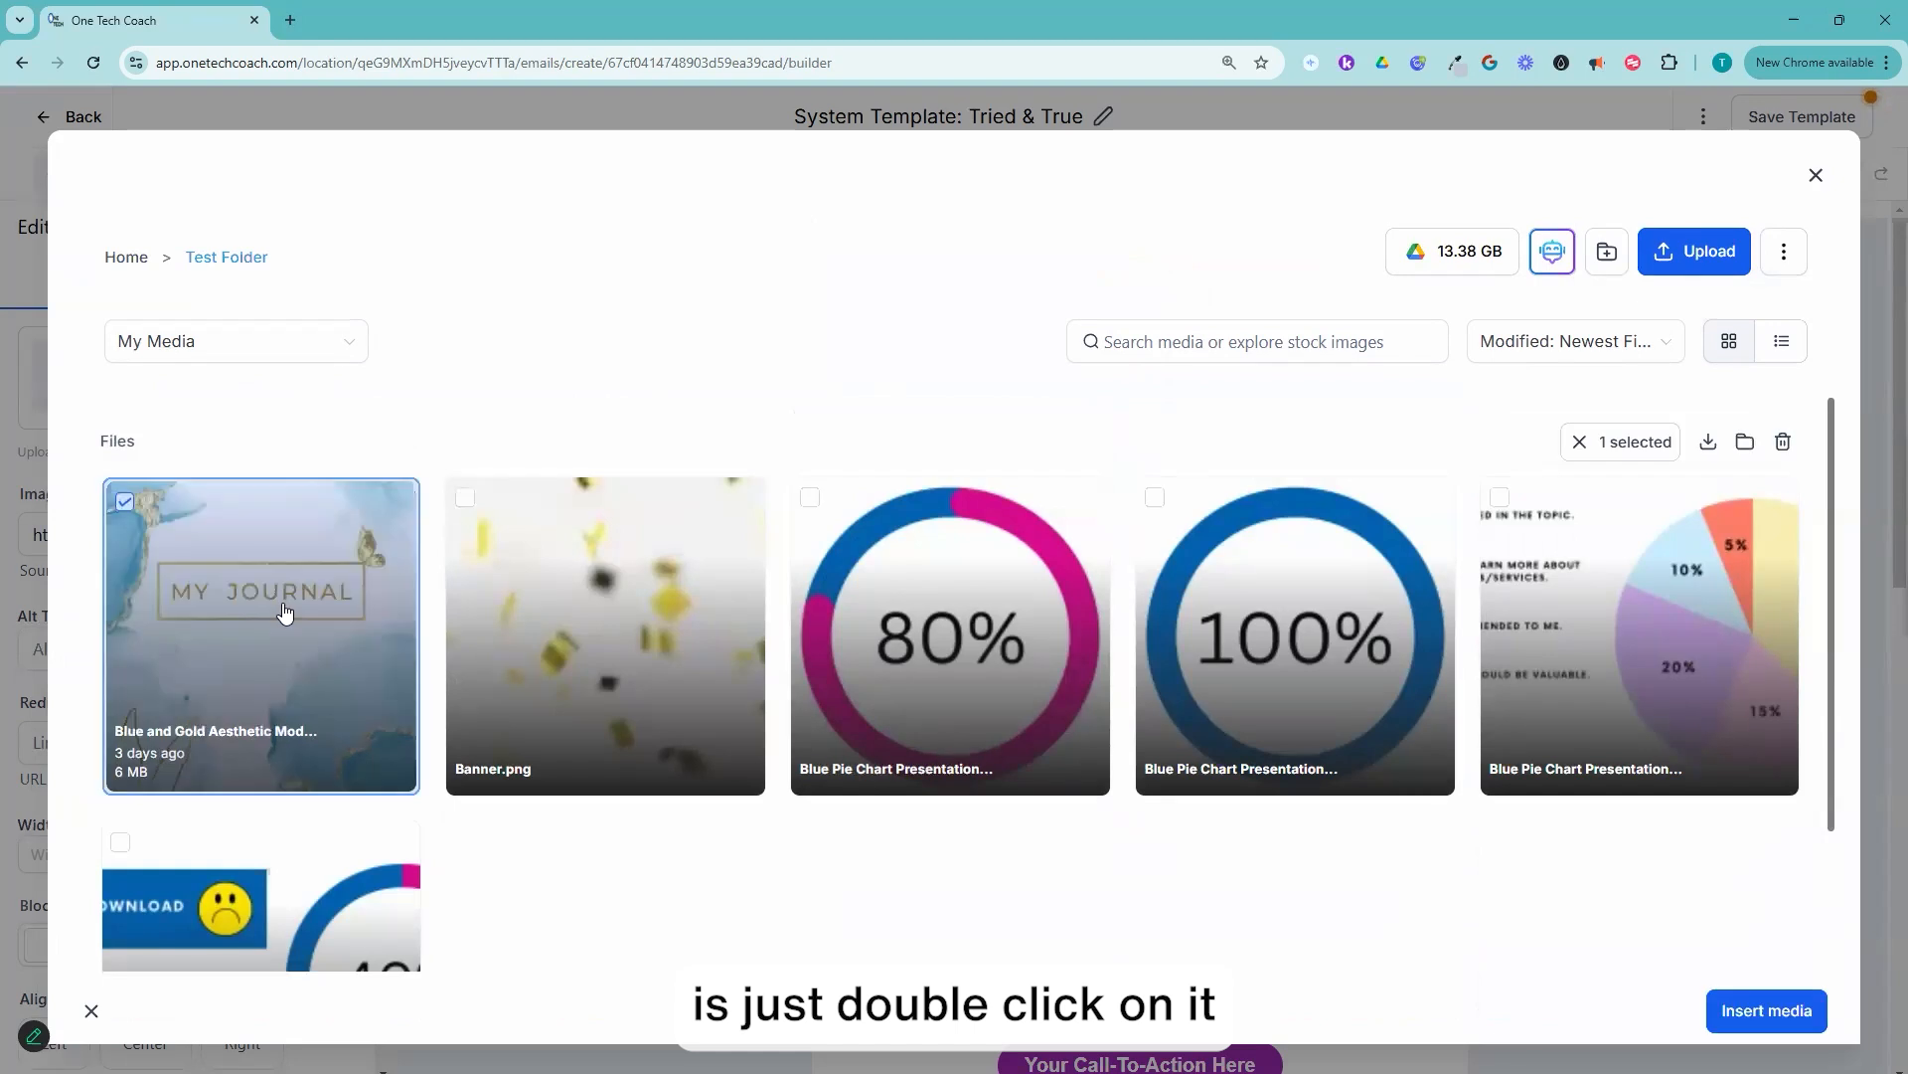
double_click(285, 612)
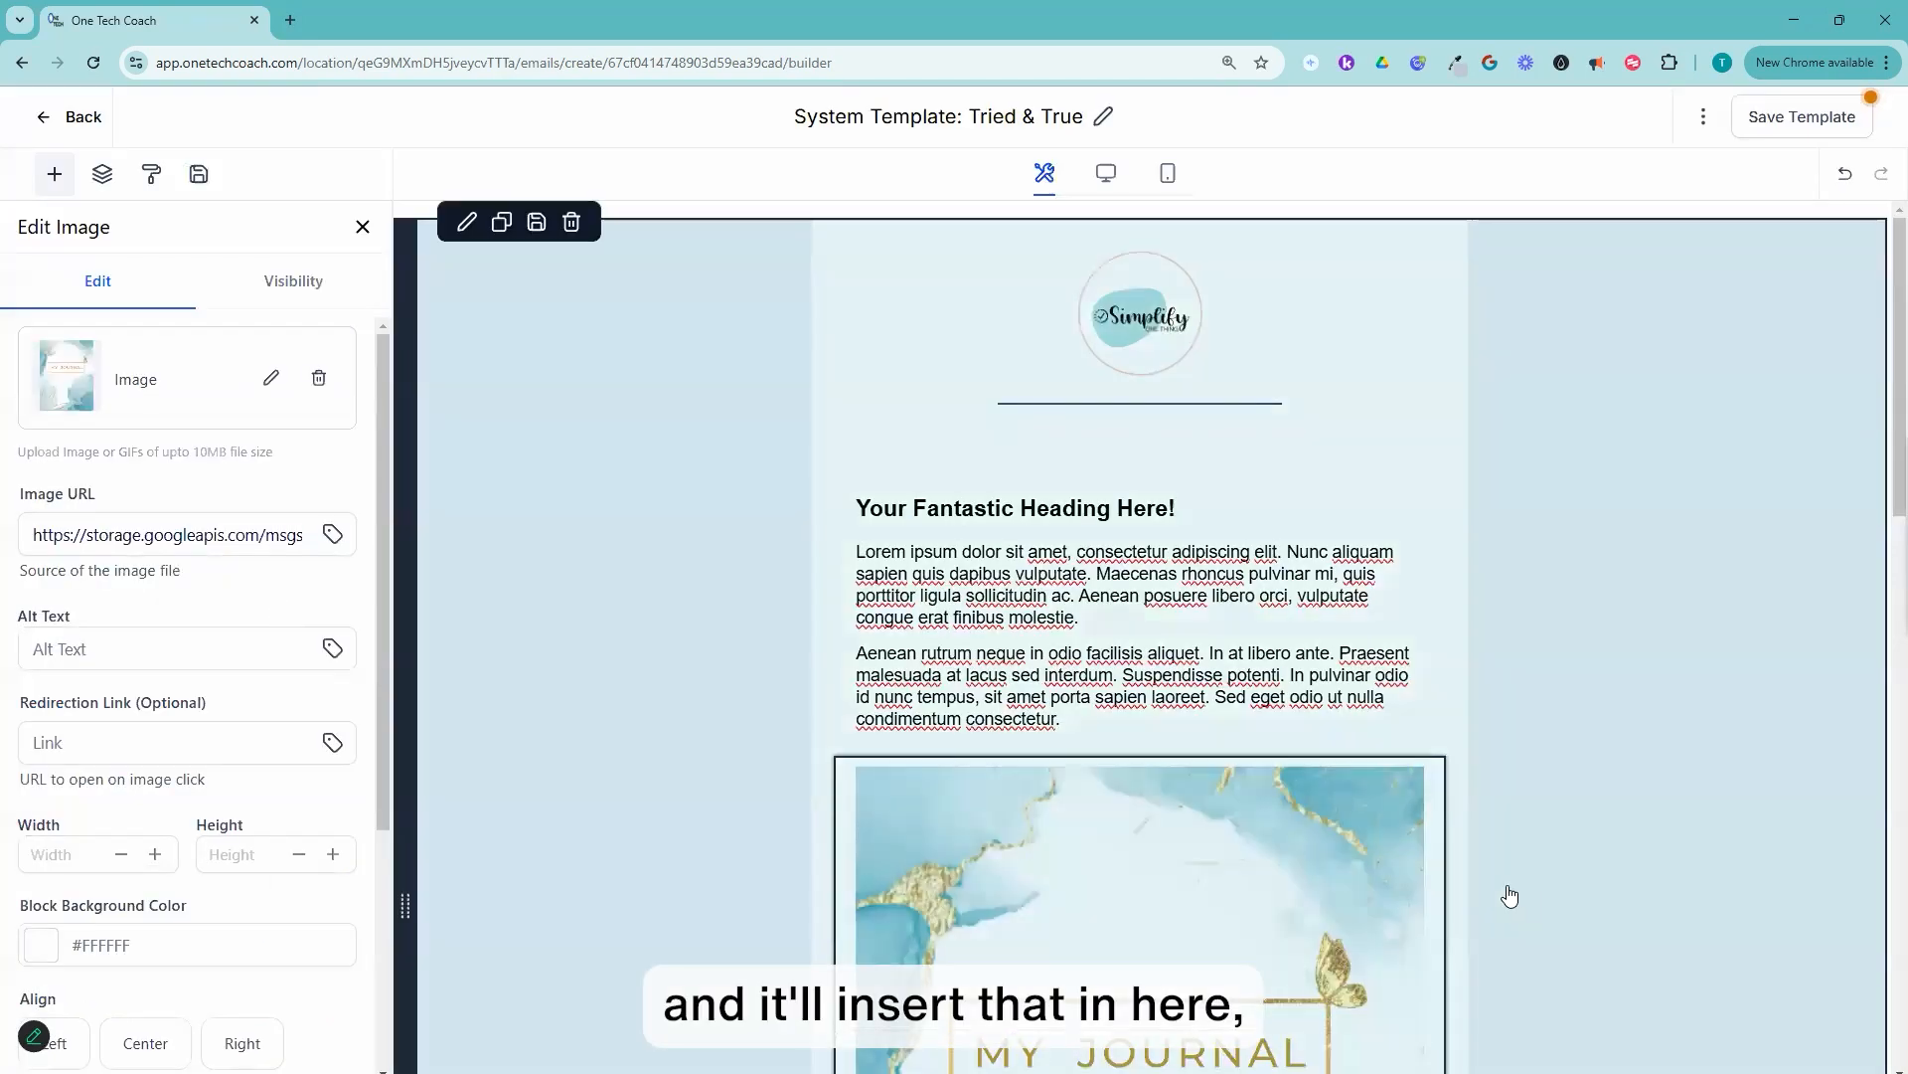
scroll(1392, 676, down, 6)
scroll(1415, 711, down, 1)
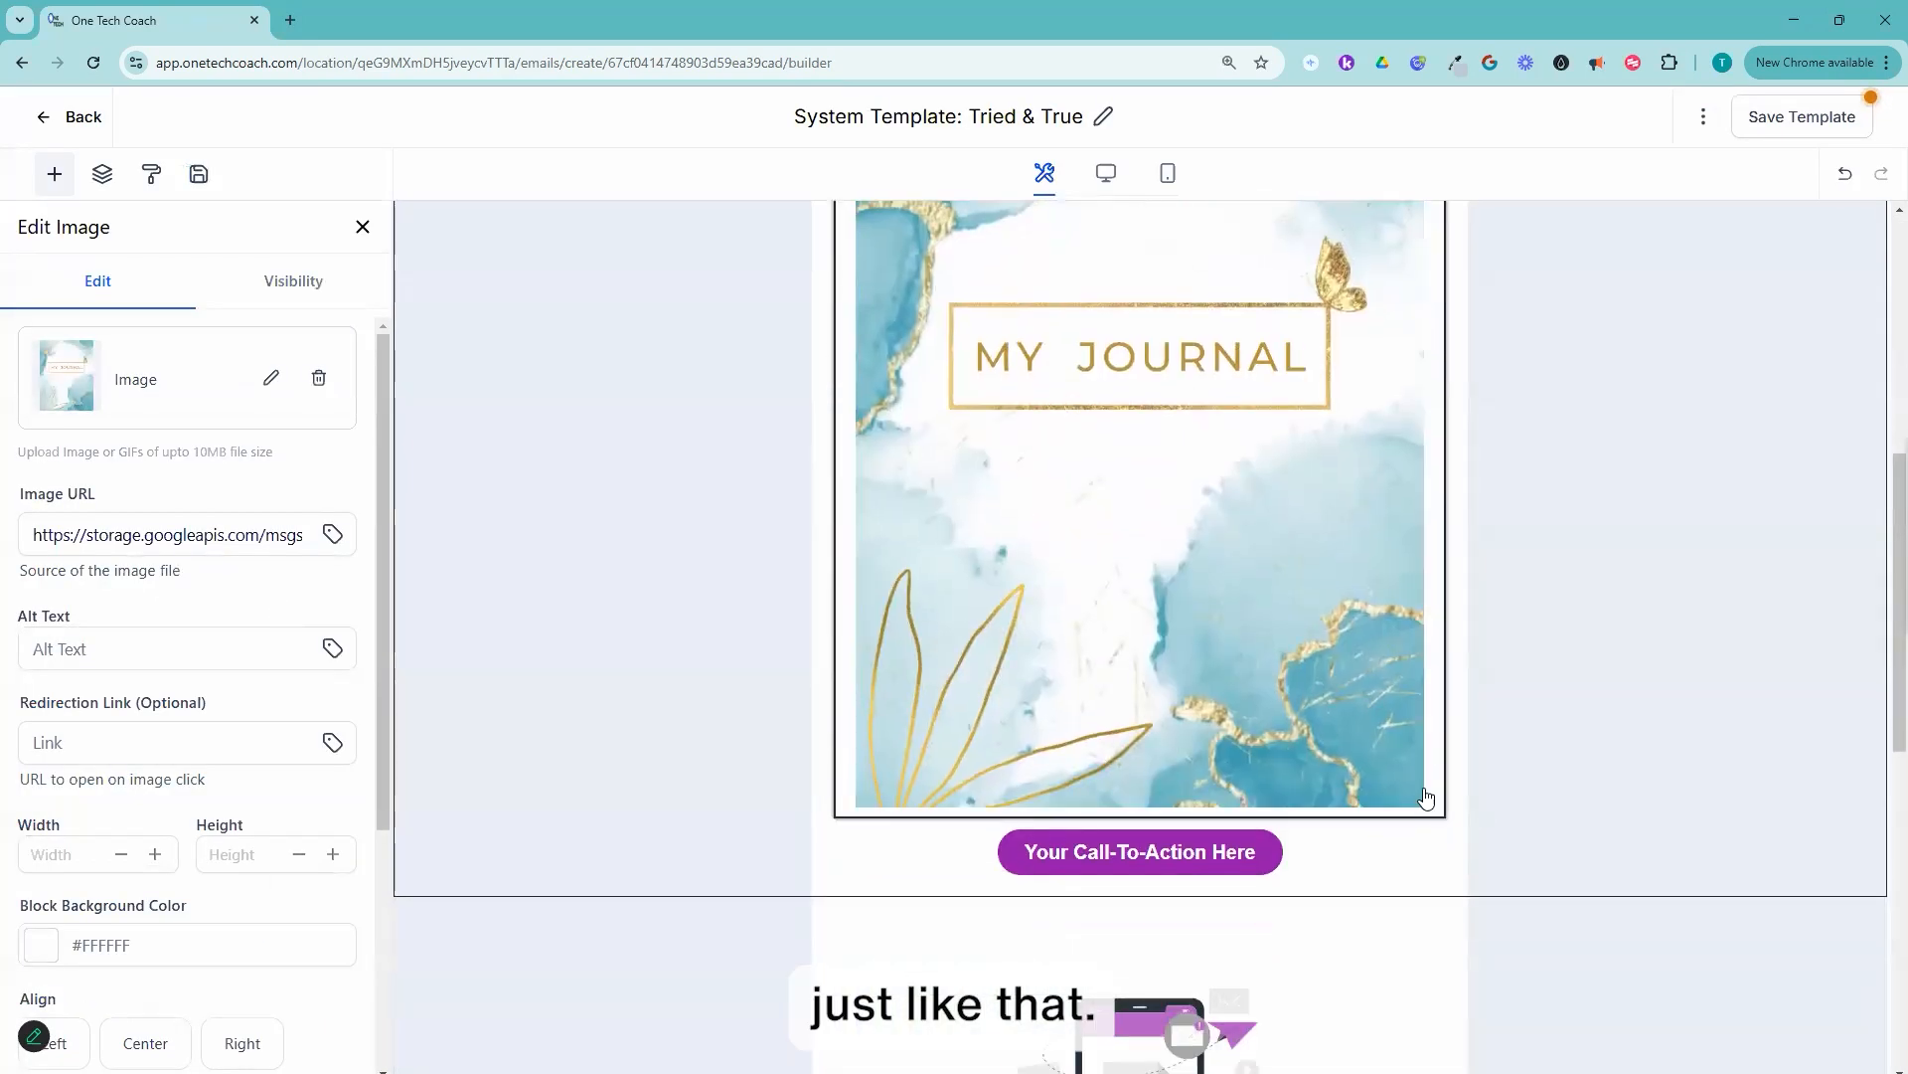
Step: Shrink the My Journal cover picture proportionally to about 290 by 375
scroll(1310, 538, up, 5)
scroll(1314, 596, down, 3)
drag(1423, 1001, 1225, 457)
scroll(159, 736, down, 4)
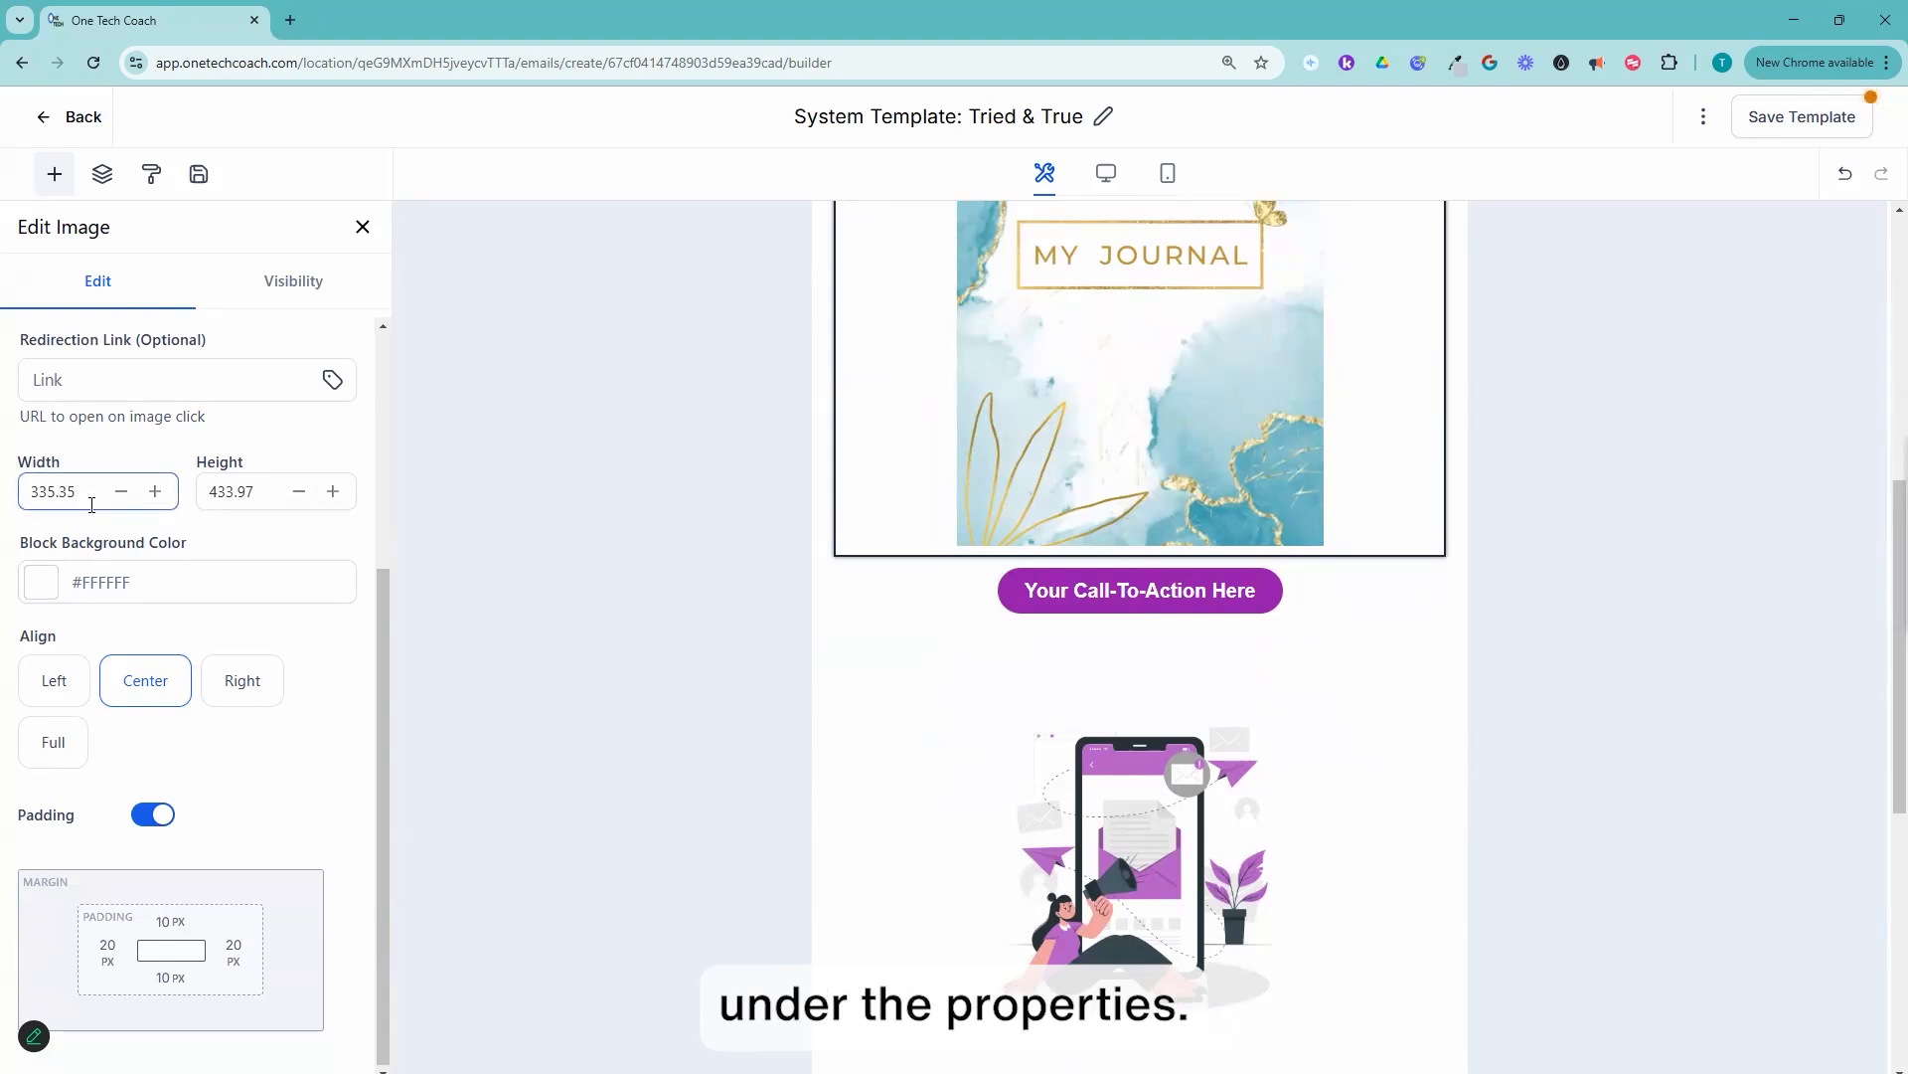
scroll(1418, 474, up, 5)
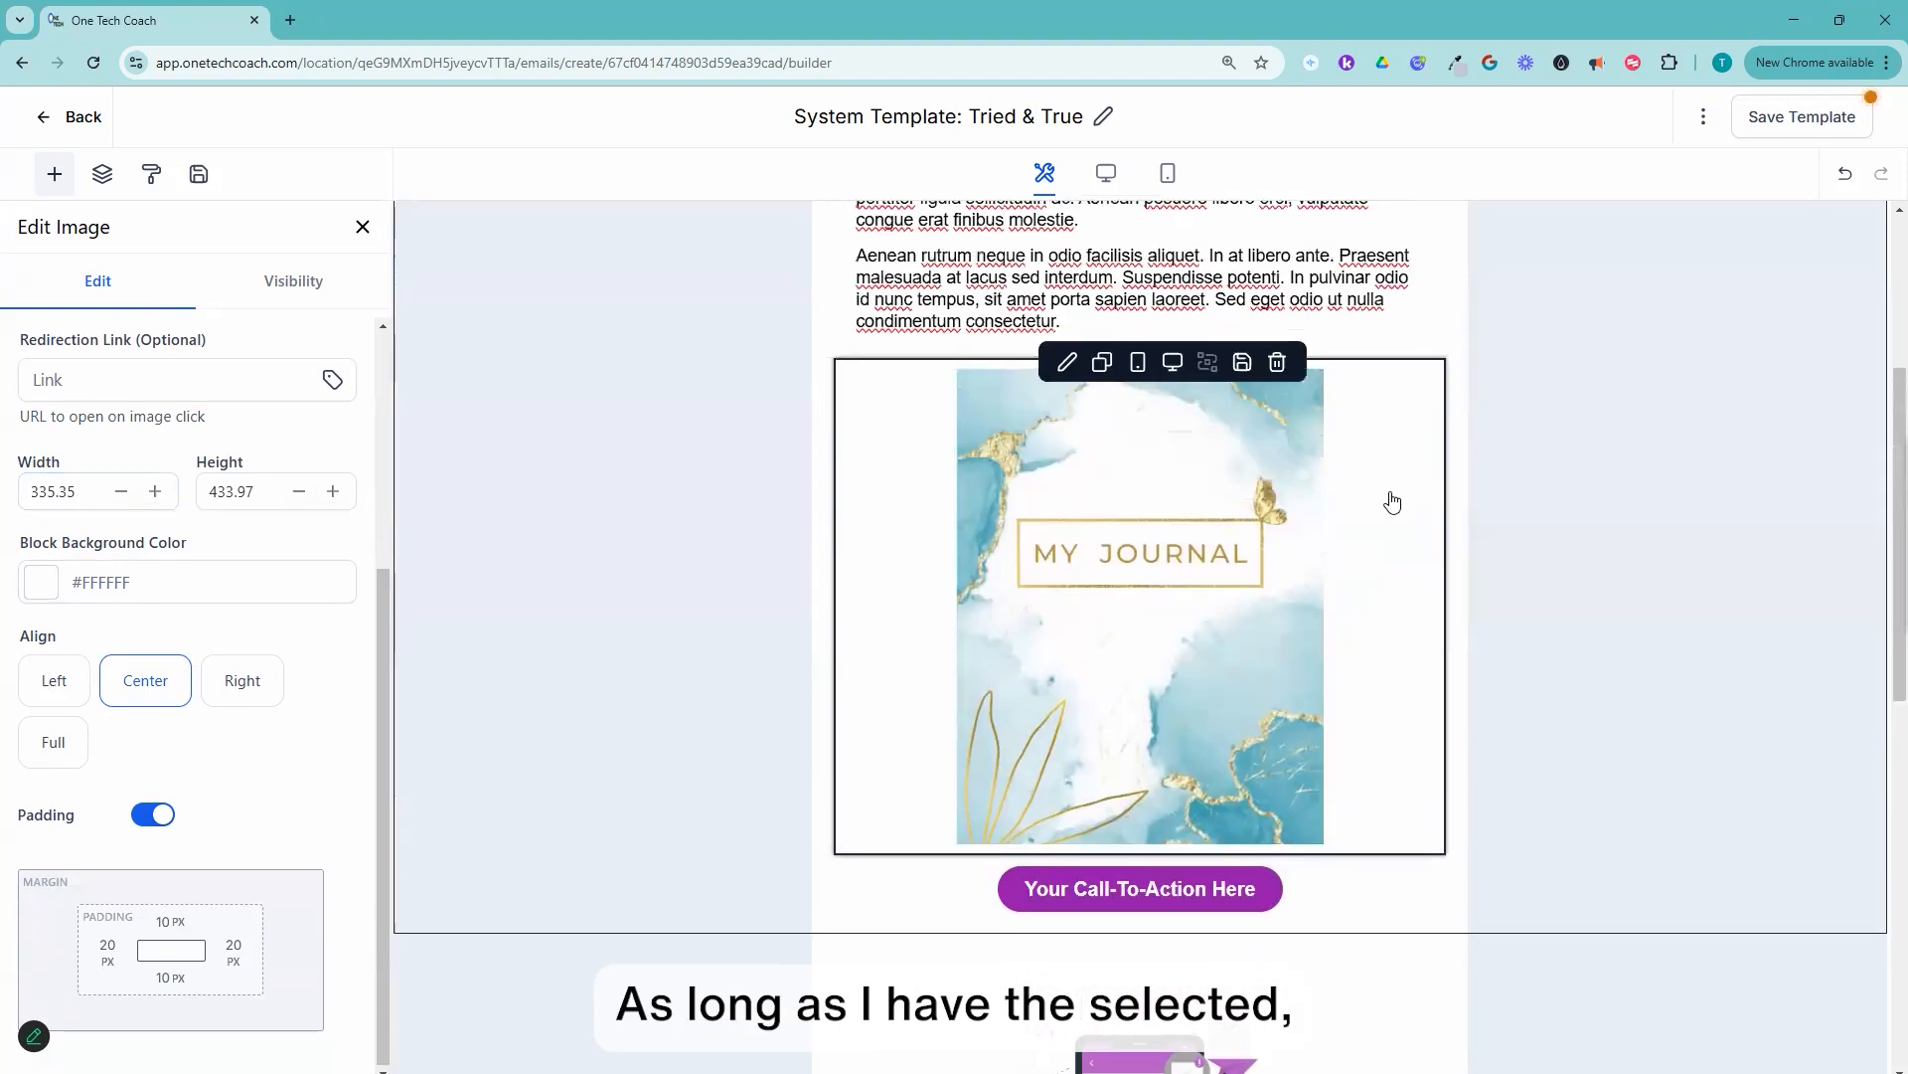
scroll(1392, 500, down, 1)
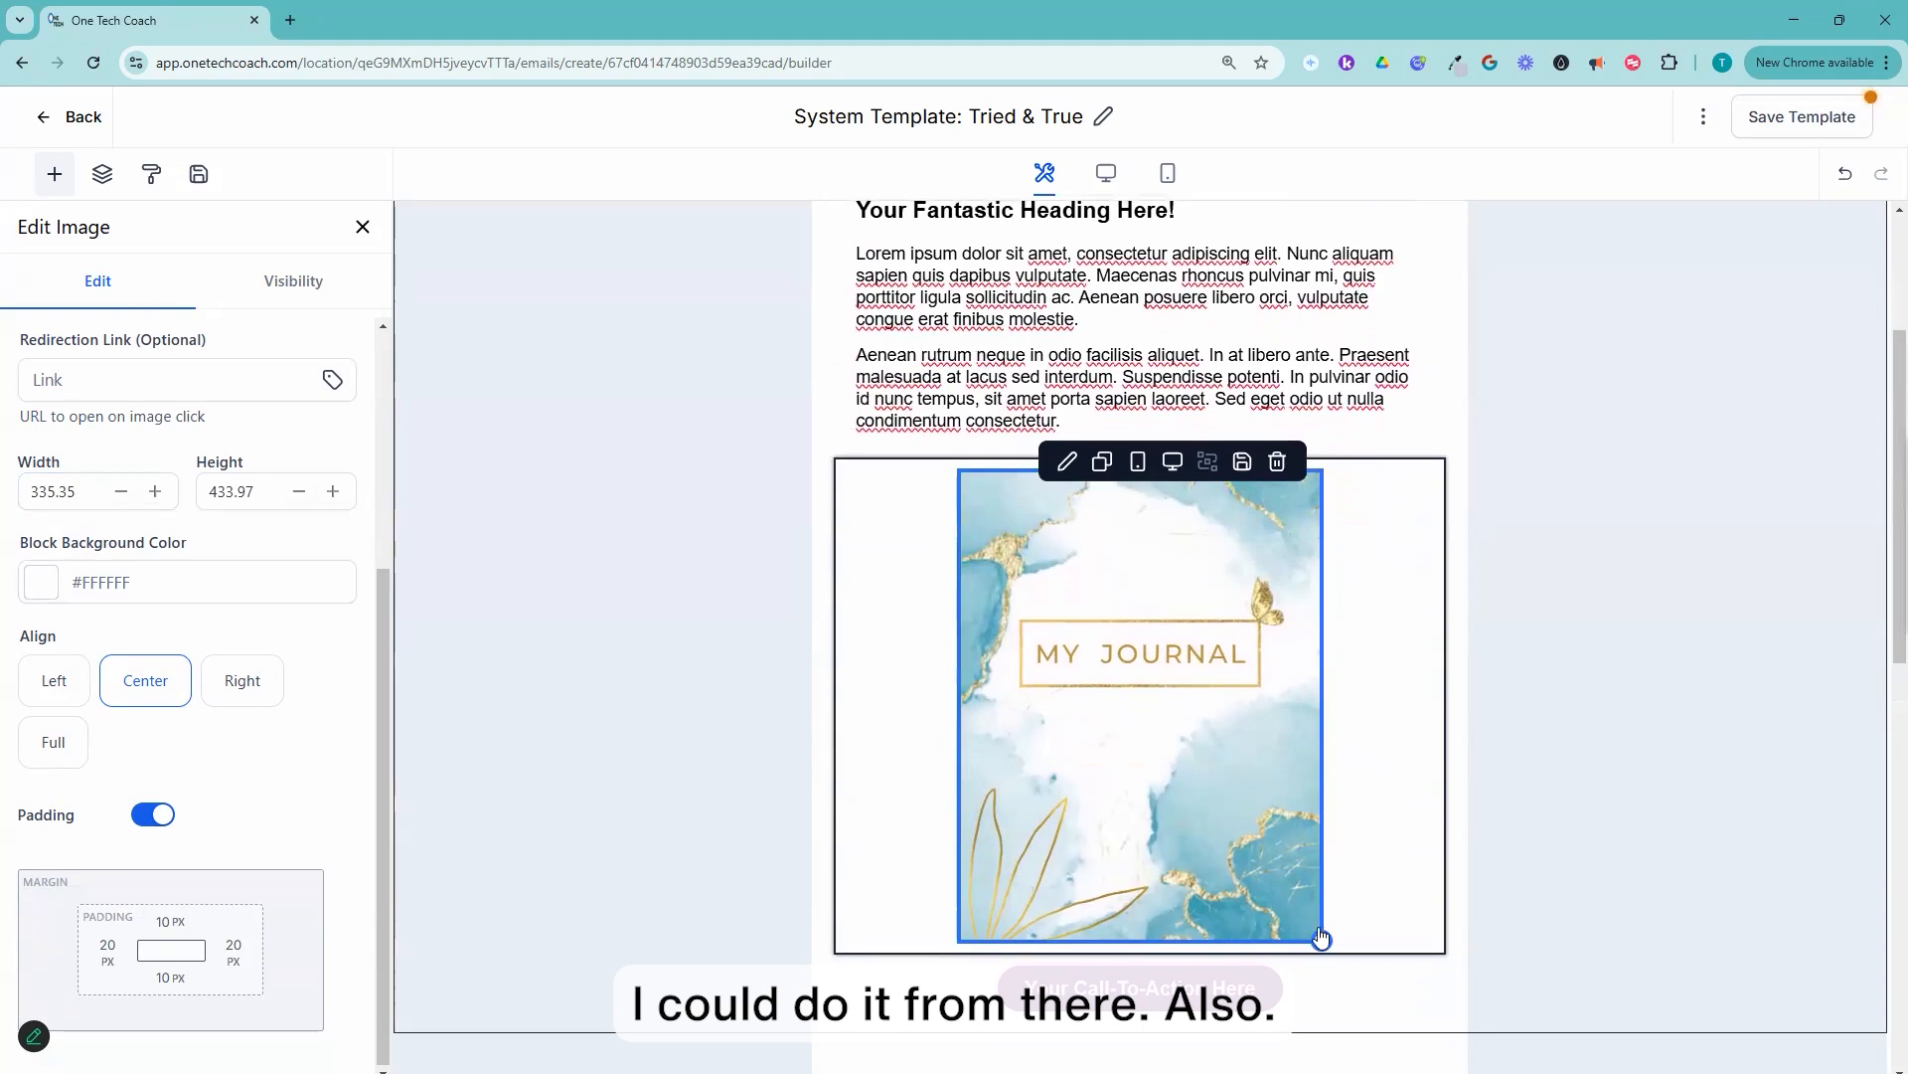
drag(1320, 939, 1283, 851)
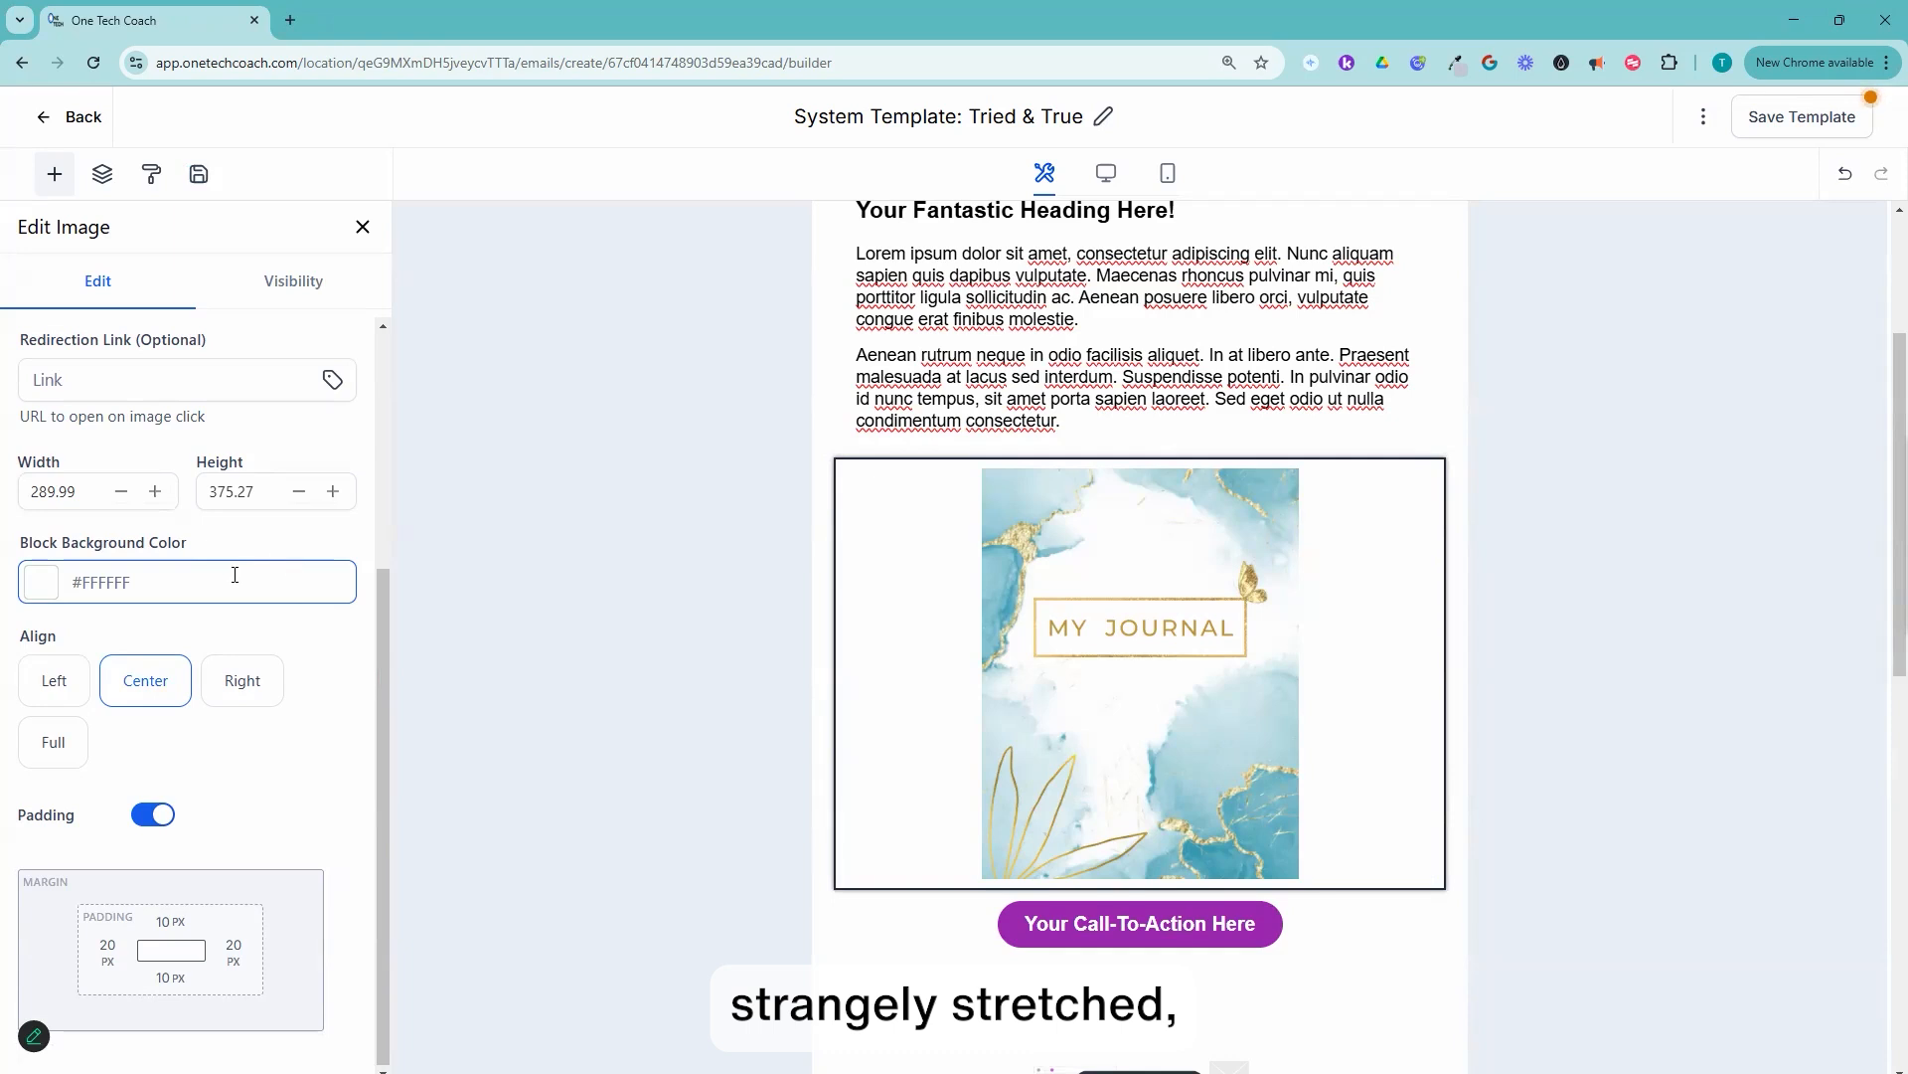
Step: Delete the blank image block between the header divider and the heading text
scroll(3, 587, up, 1)
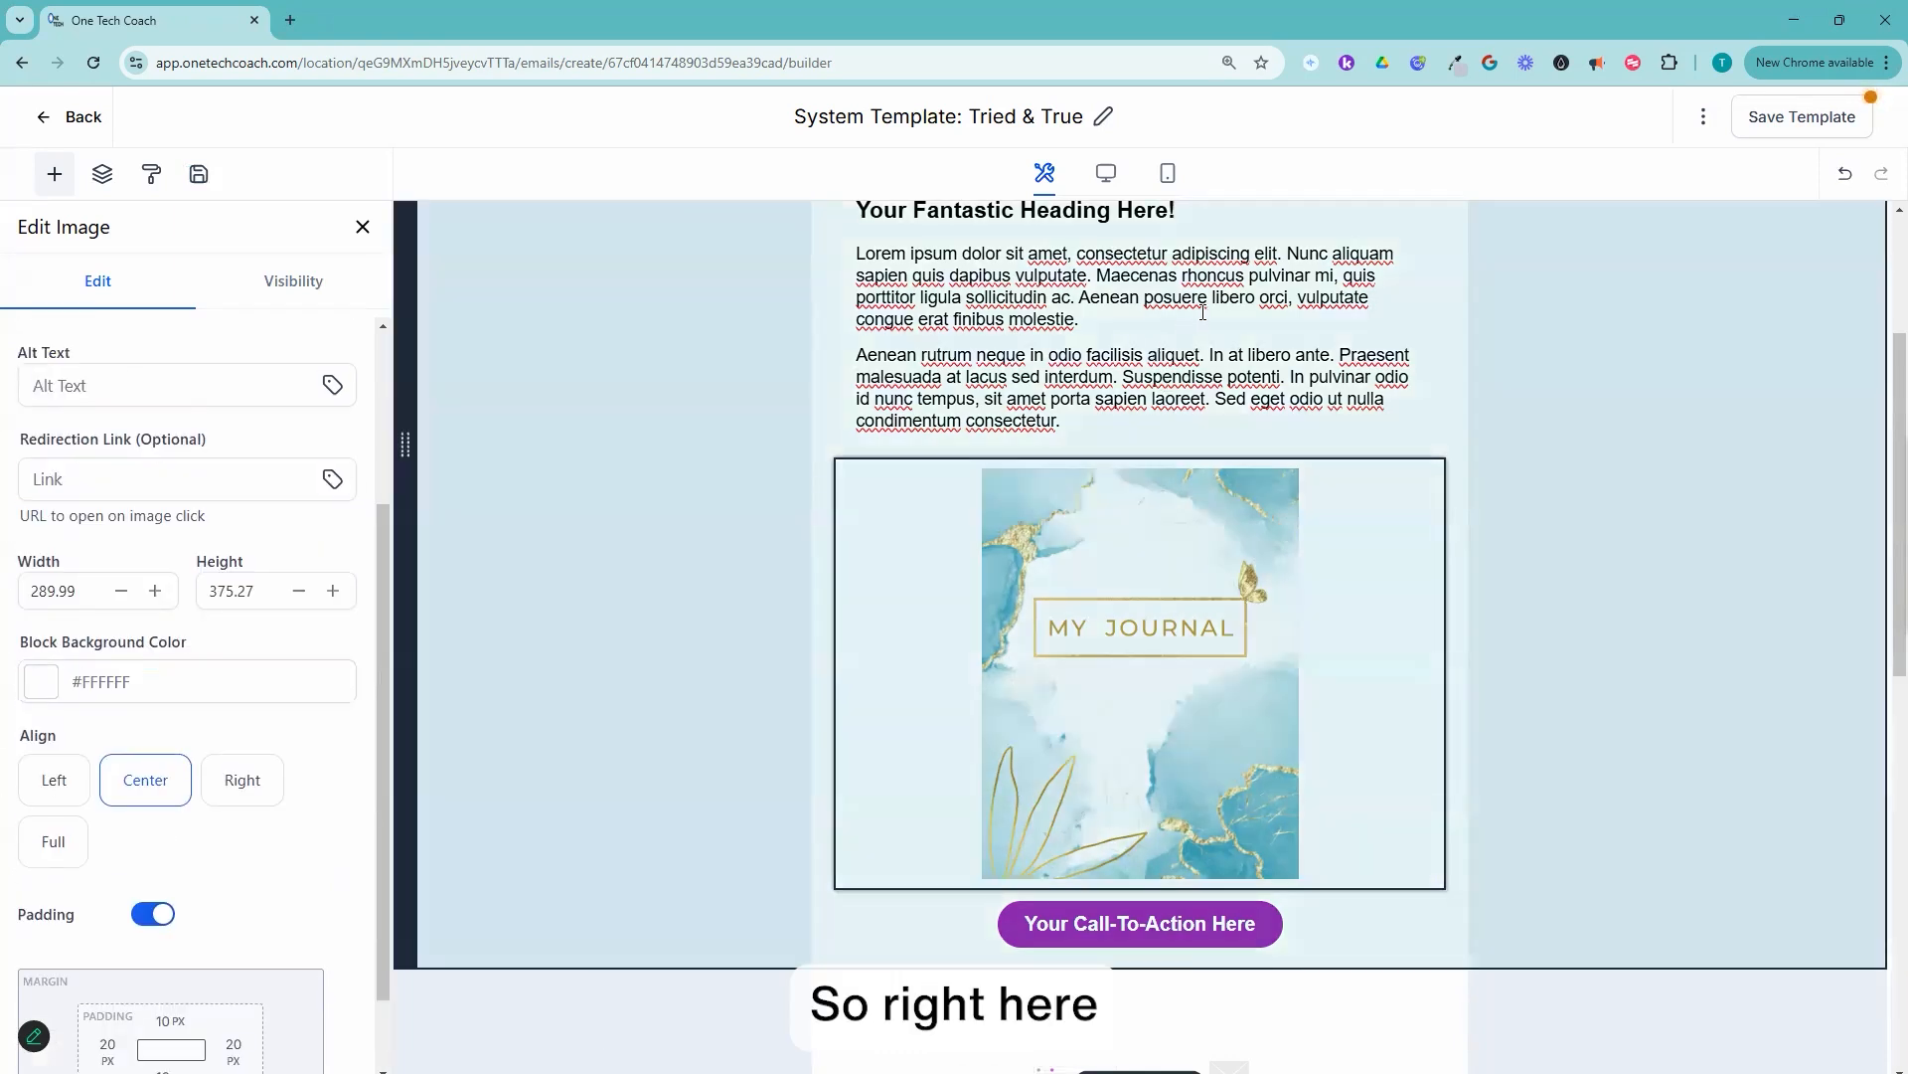
scroll(1203, 312, up, 3)
click(1203, 312)
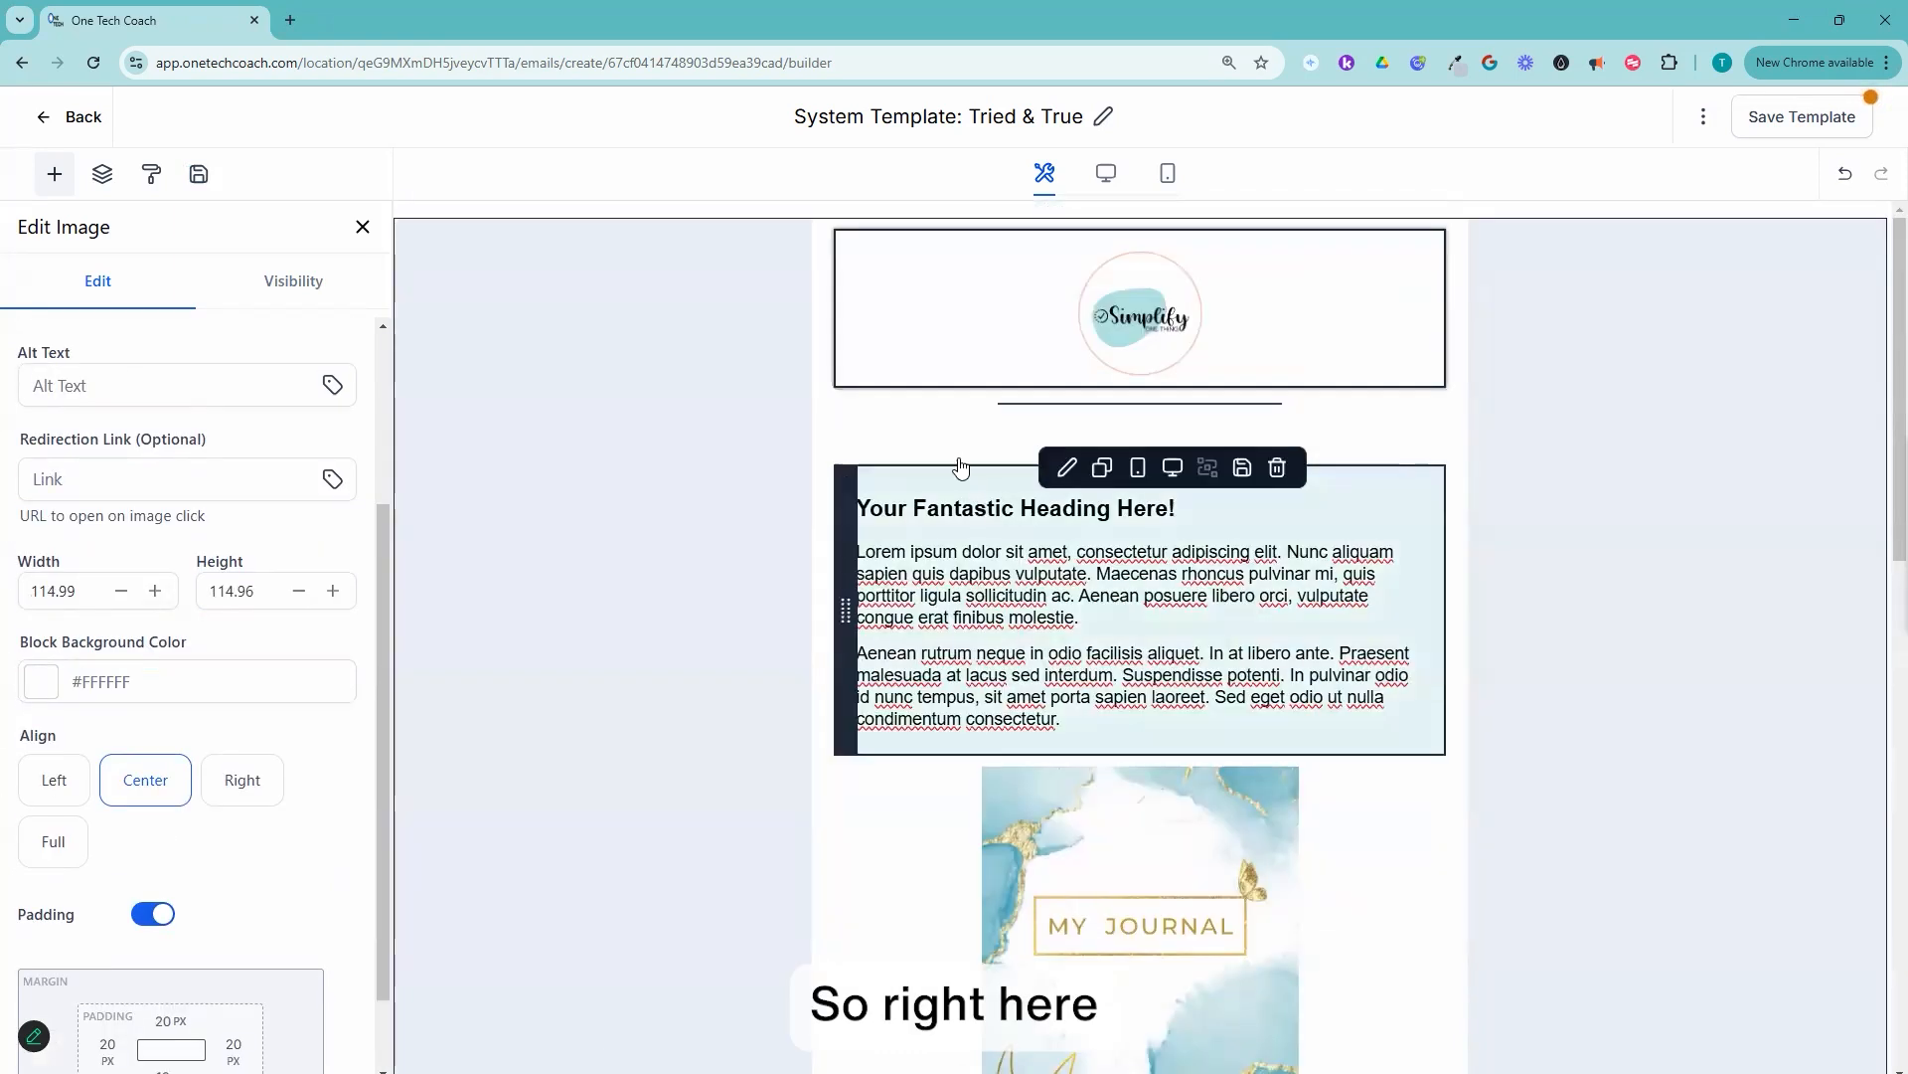
click(957, 456)
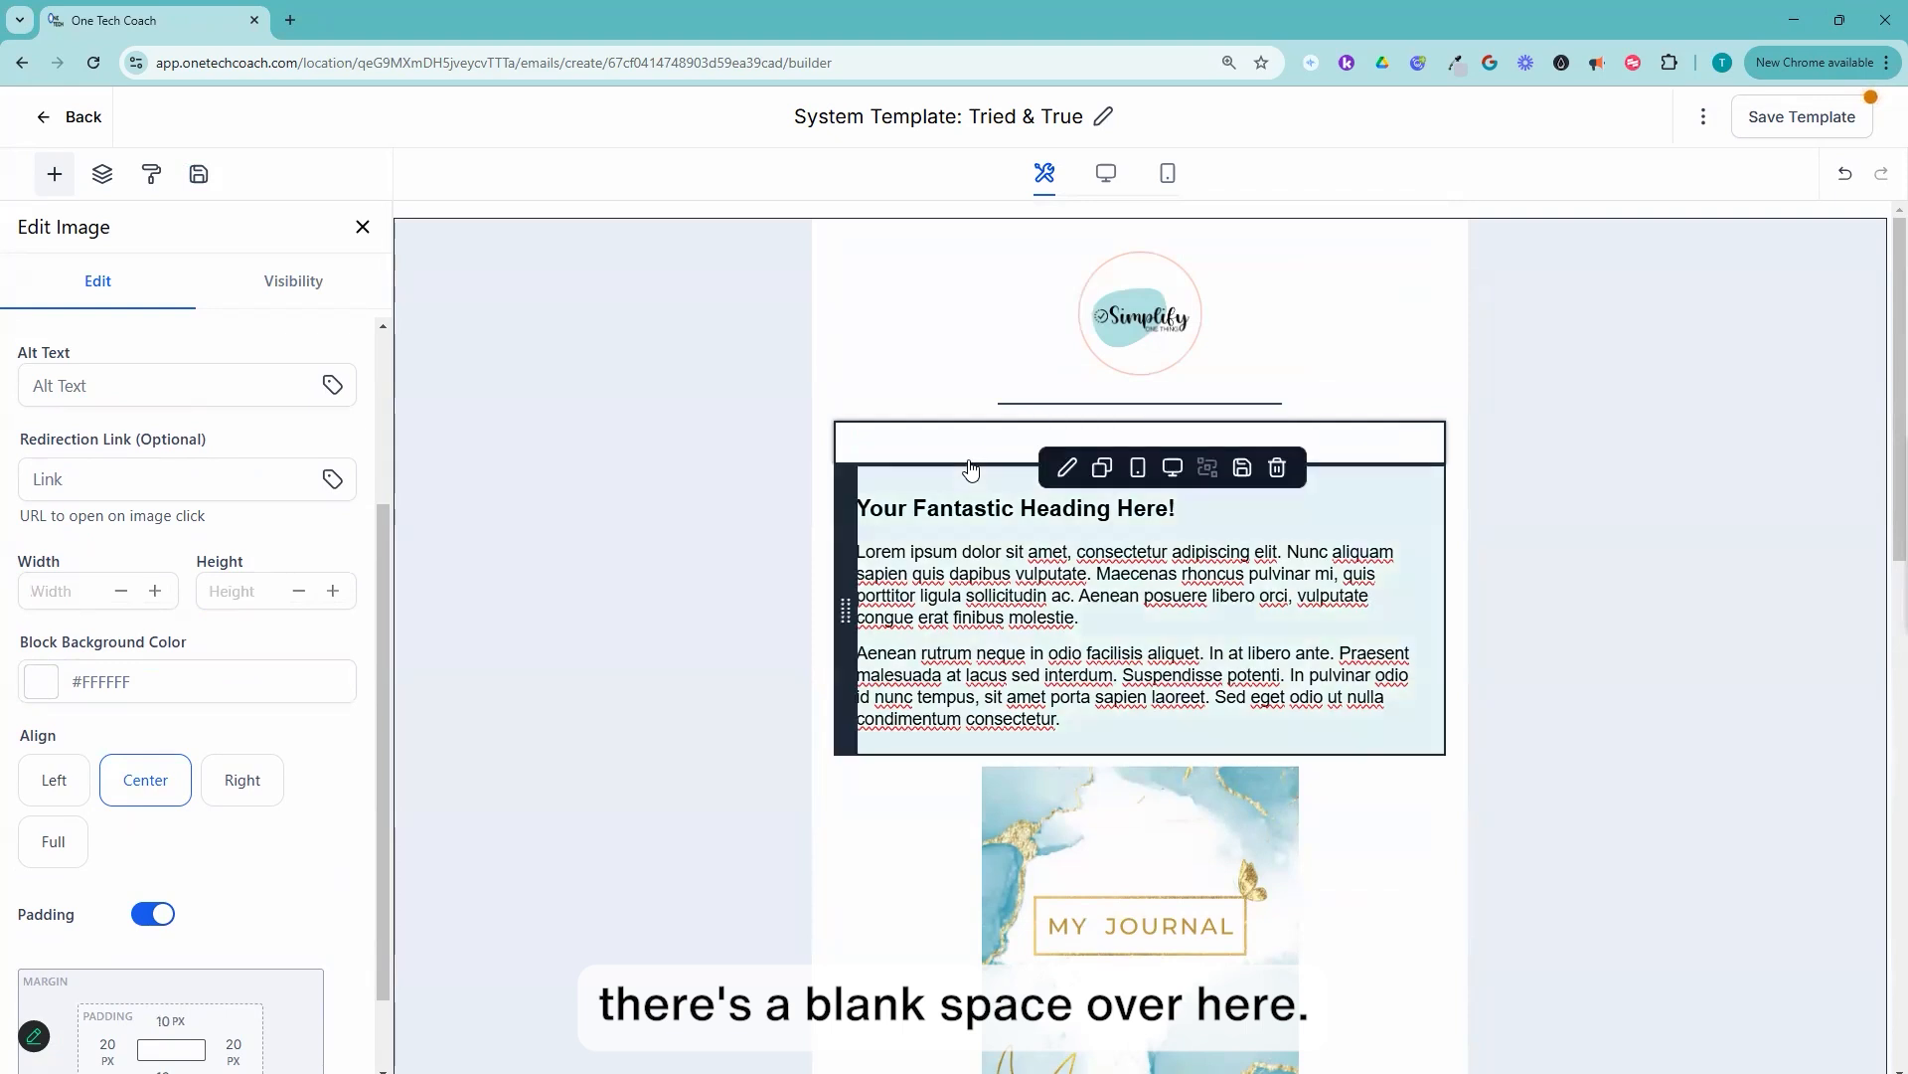
click(1279, 424)
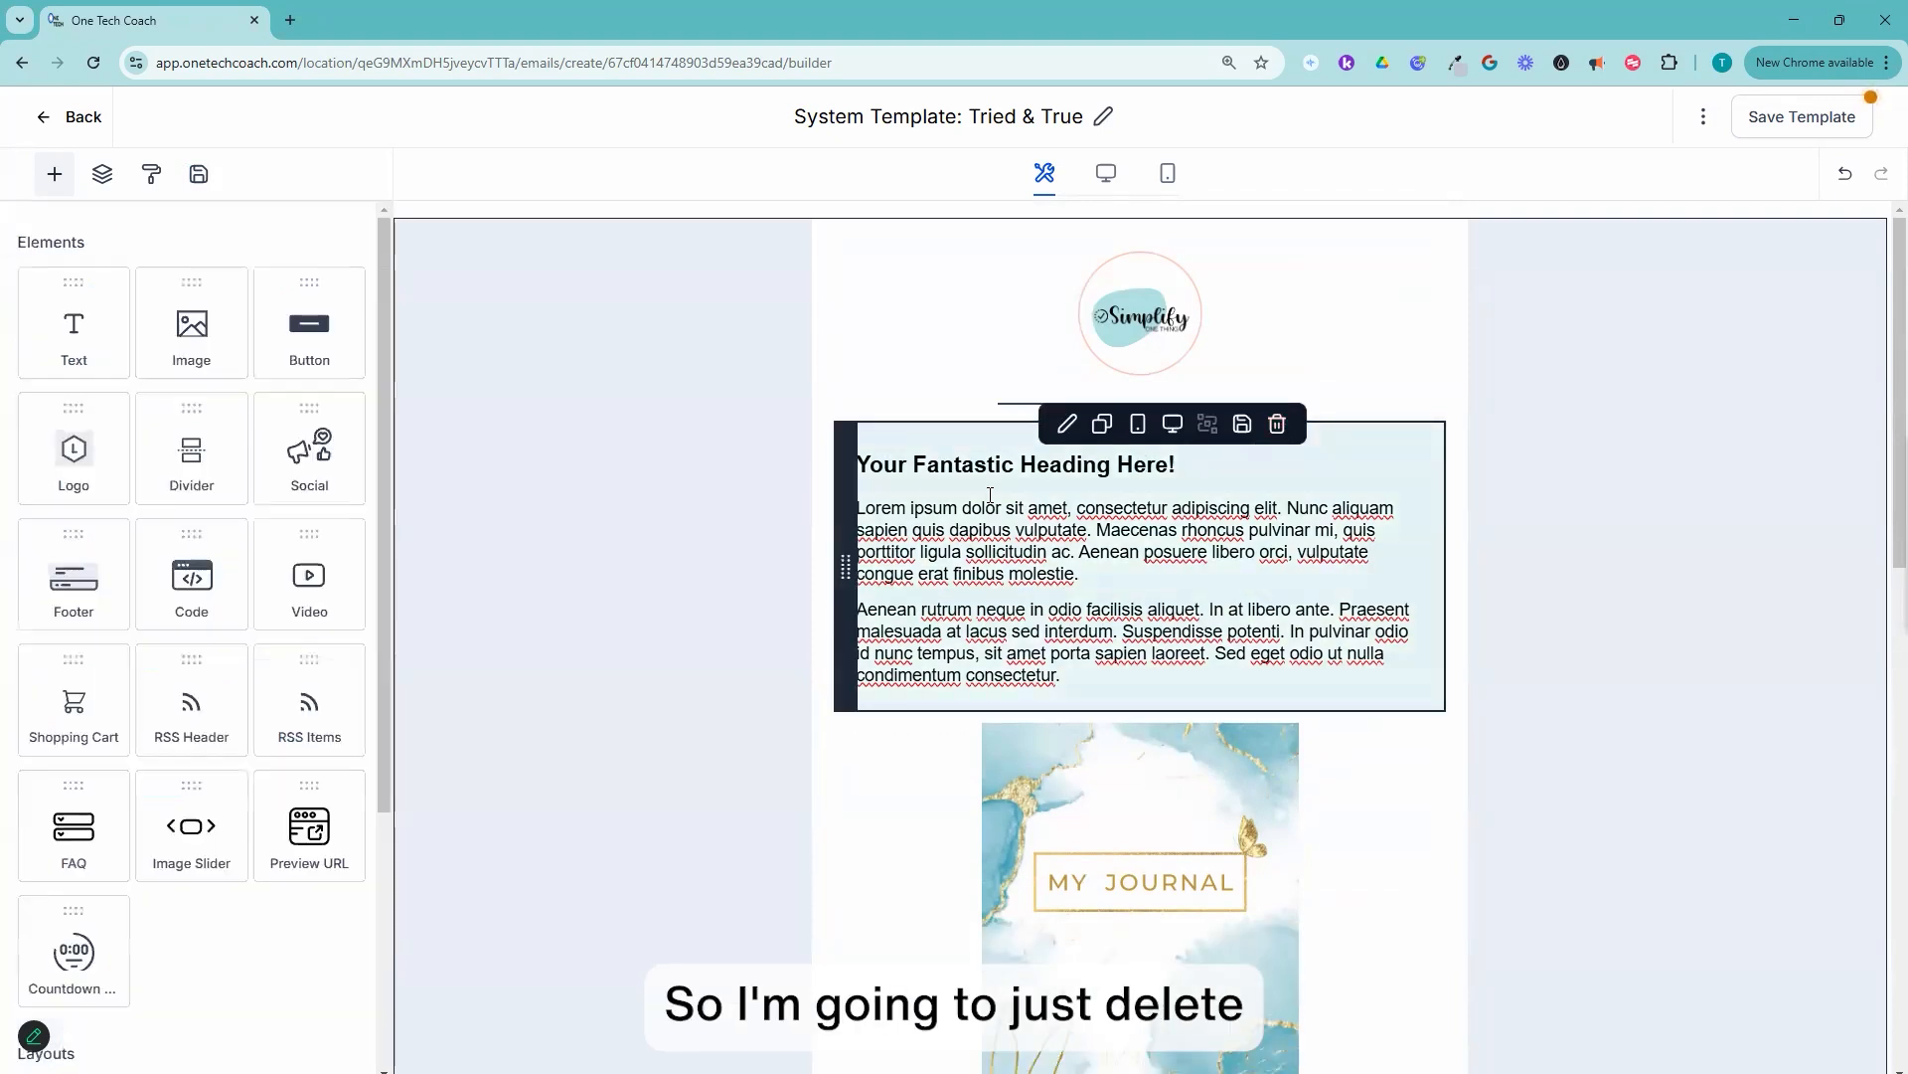
Step: Rewrite the main heading as "Hi {{contact.first_name}}, so glad that you are ready to maximize your potential with daily journaling!", inserting the first-name custom value
click(863, 468)
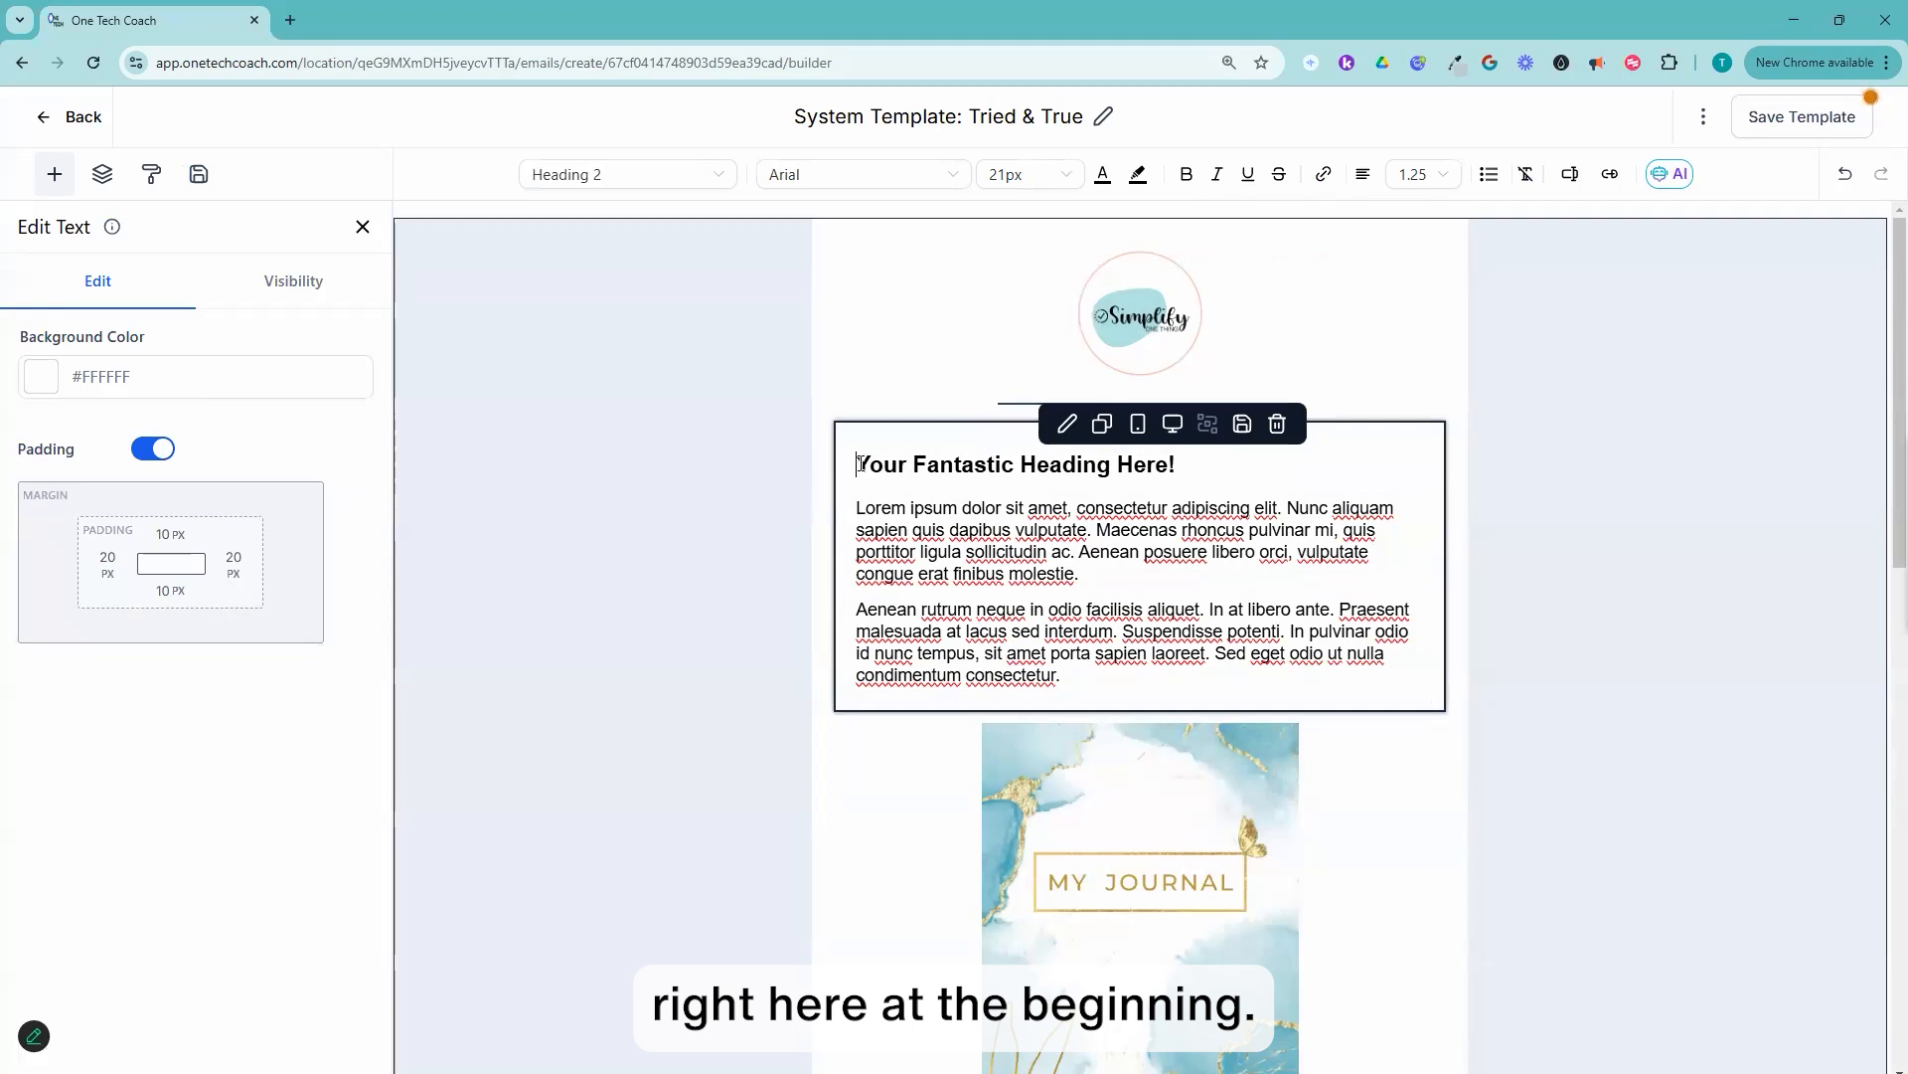
click(1570, 177)
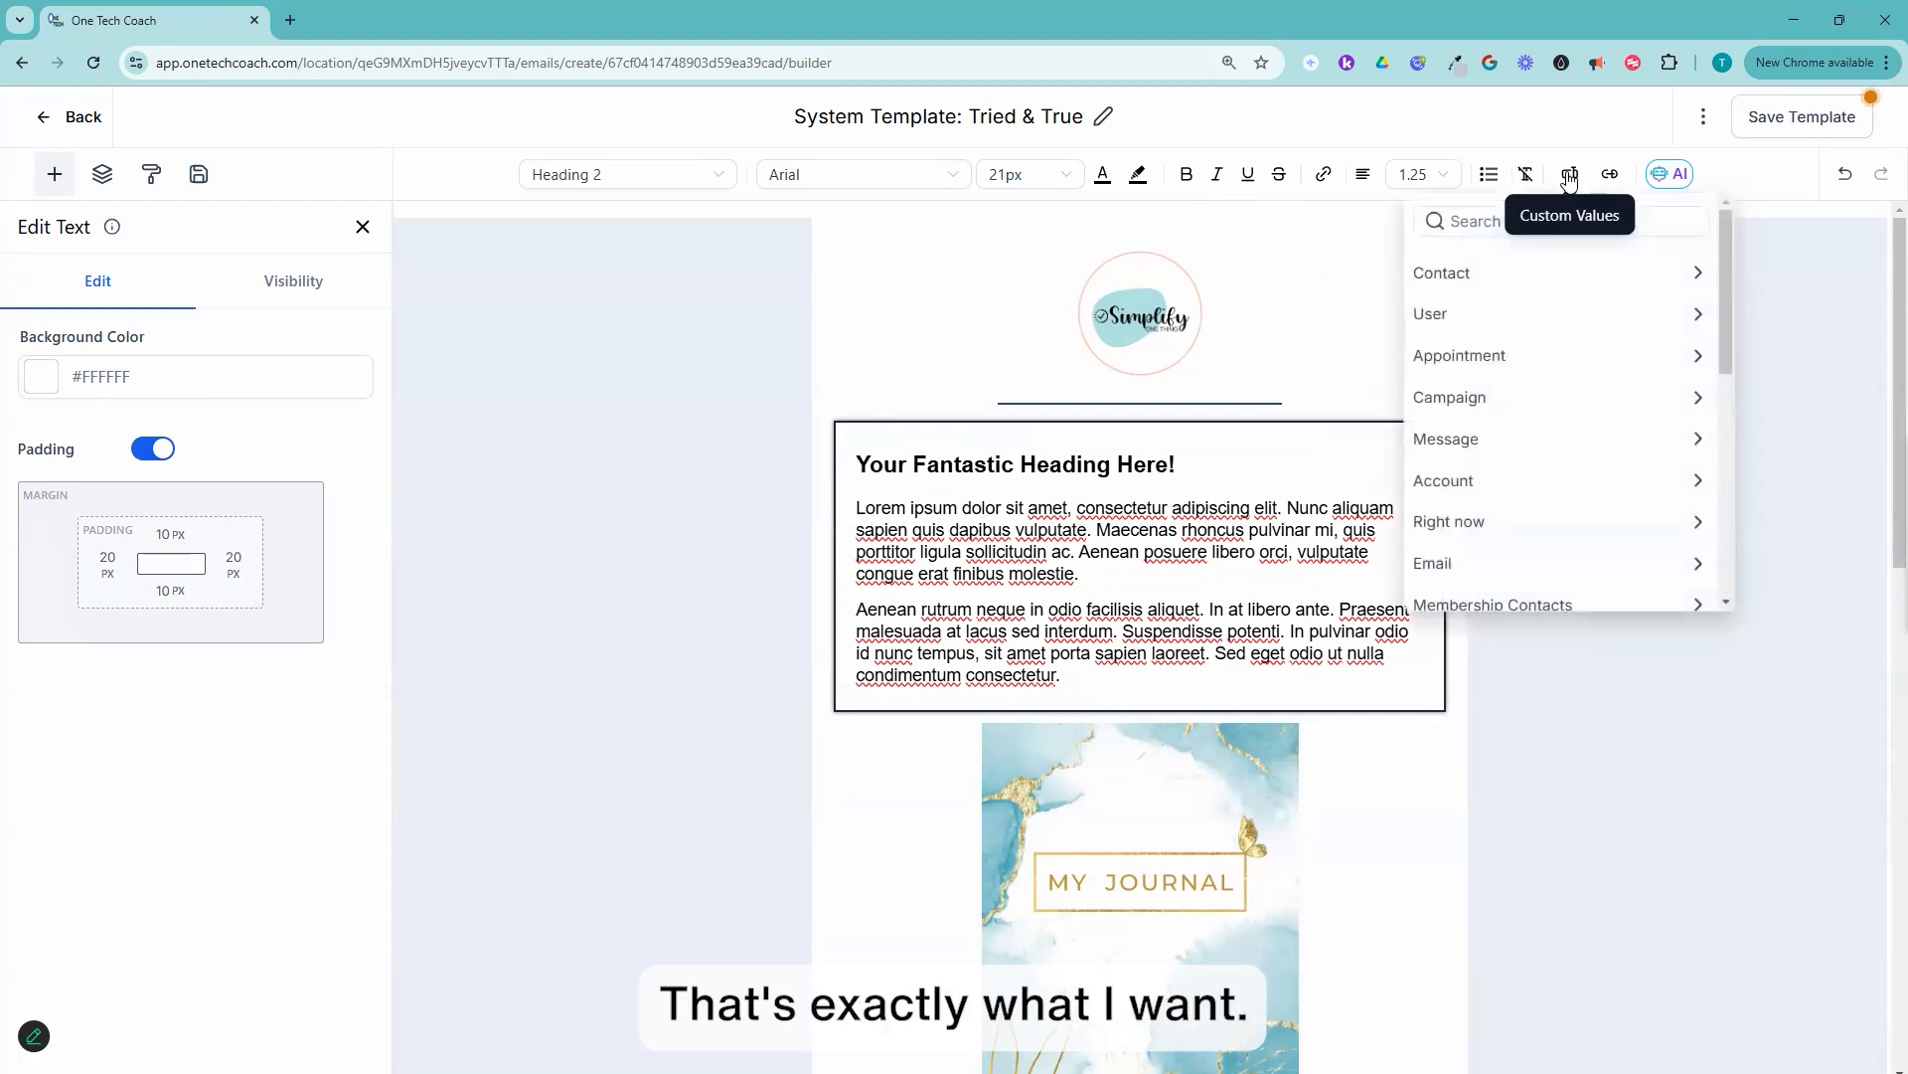
click(1490, 285)
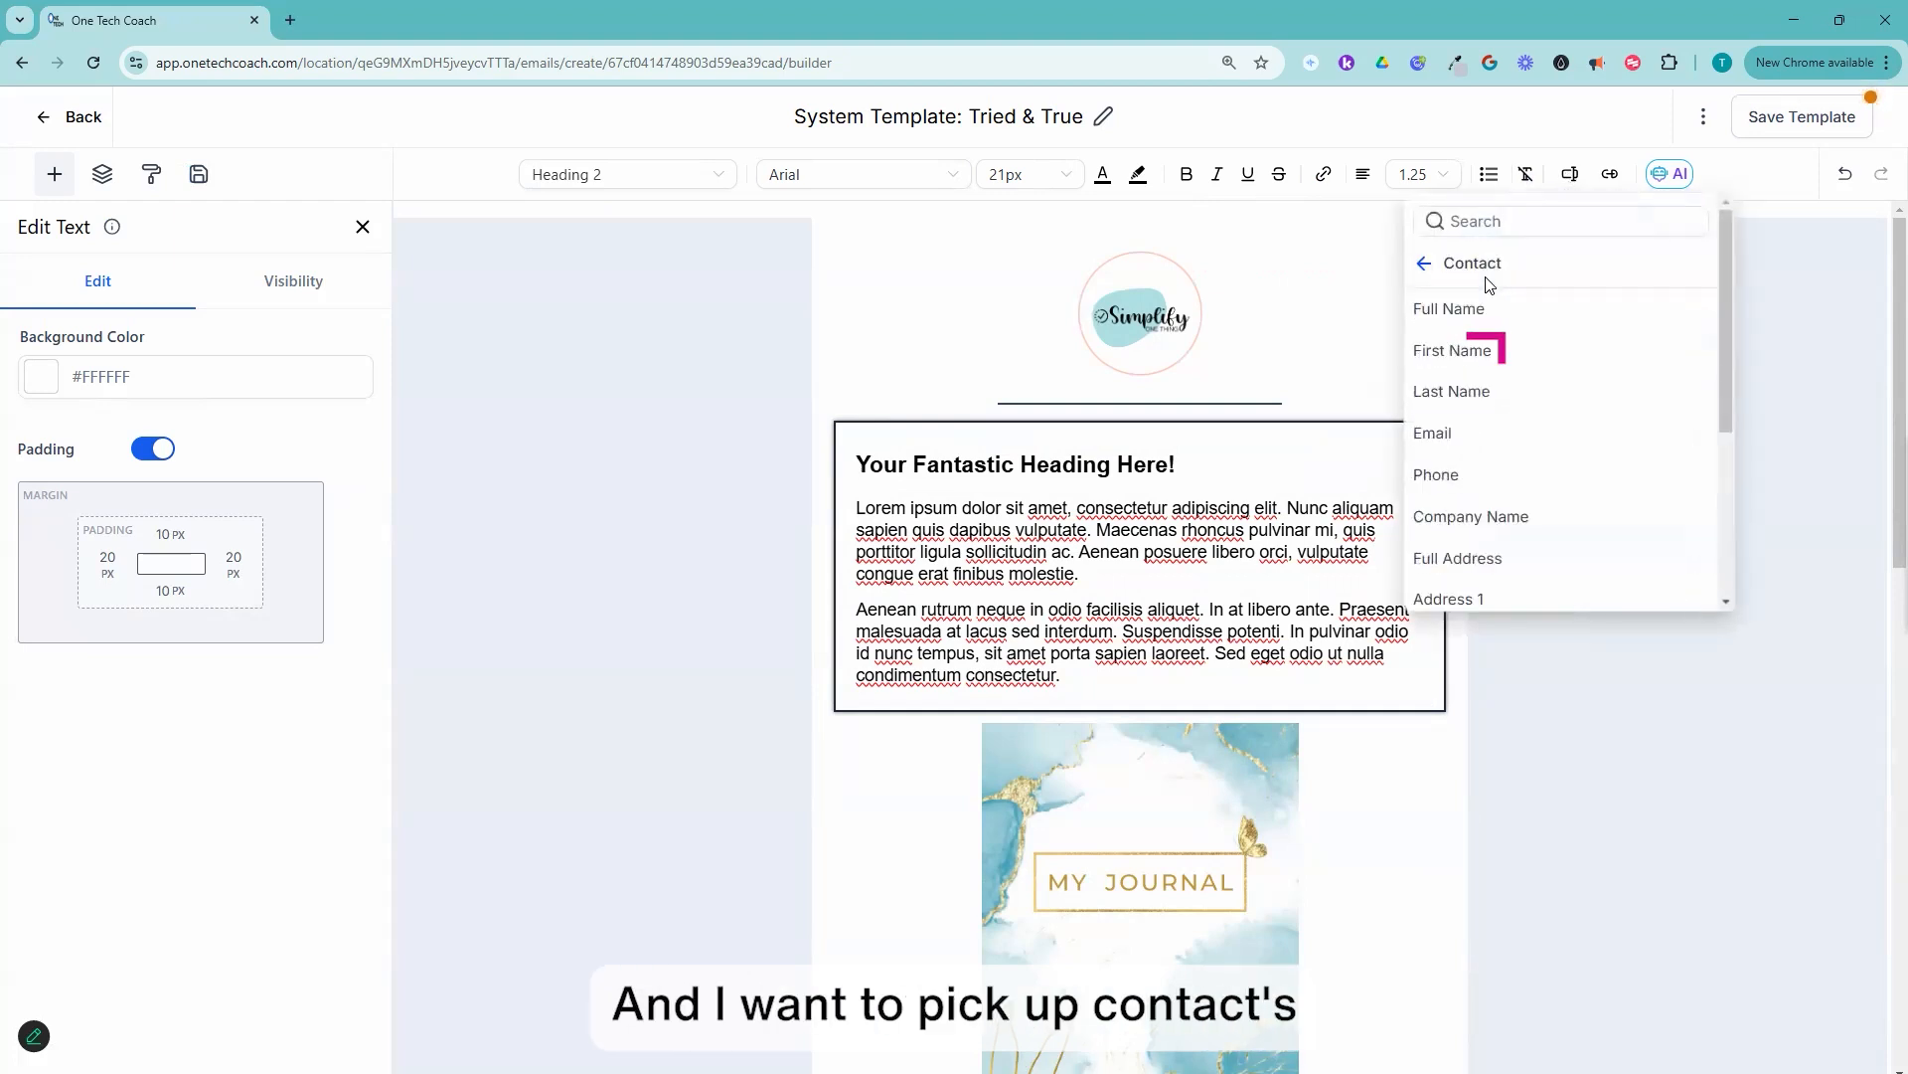
click(1443, 350)
text(, )
text(Hi)
drag(1139, 466, 905, 494)
text(so glad that you are ready to maximize your potential with daily journaling)
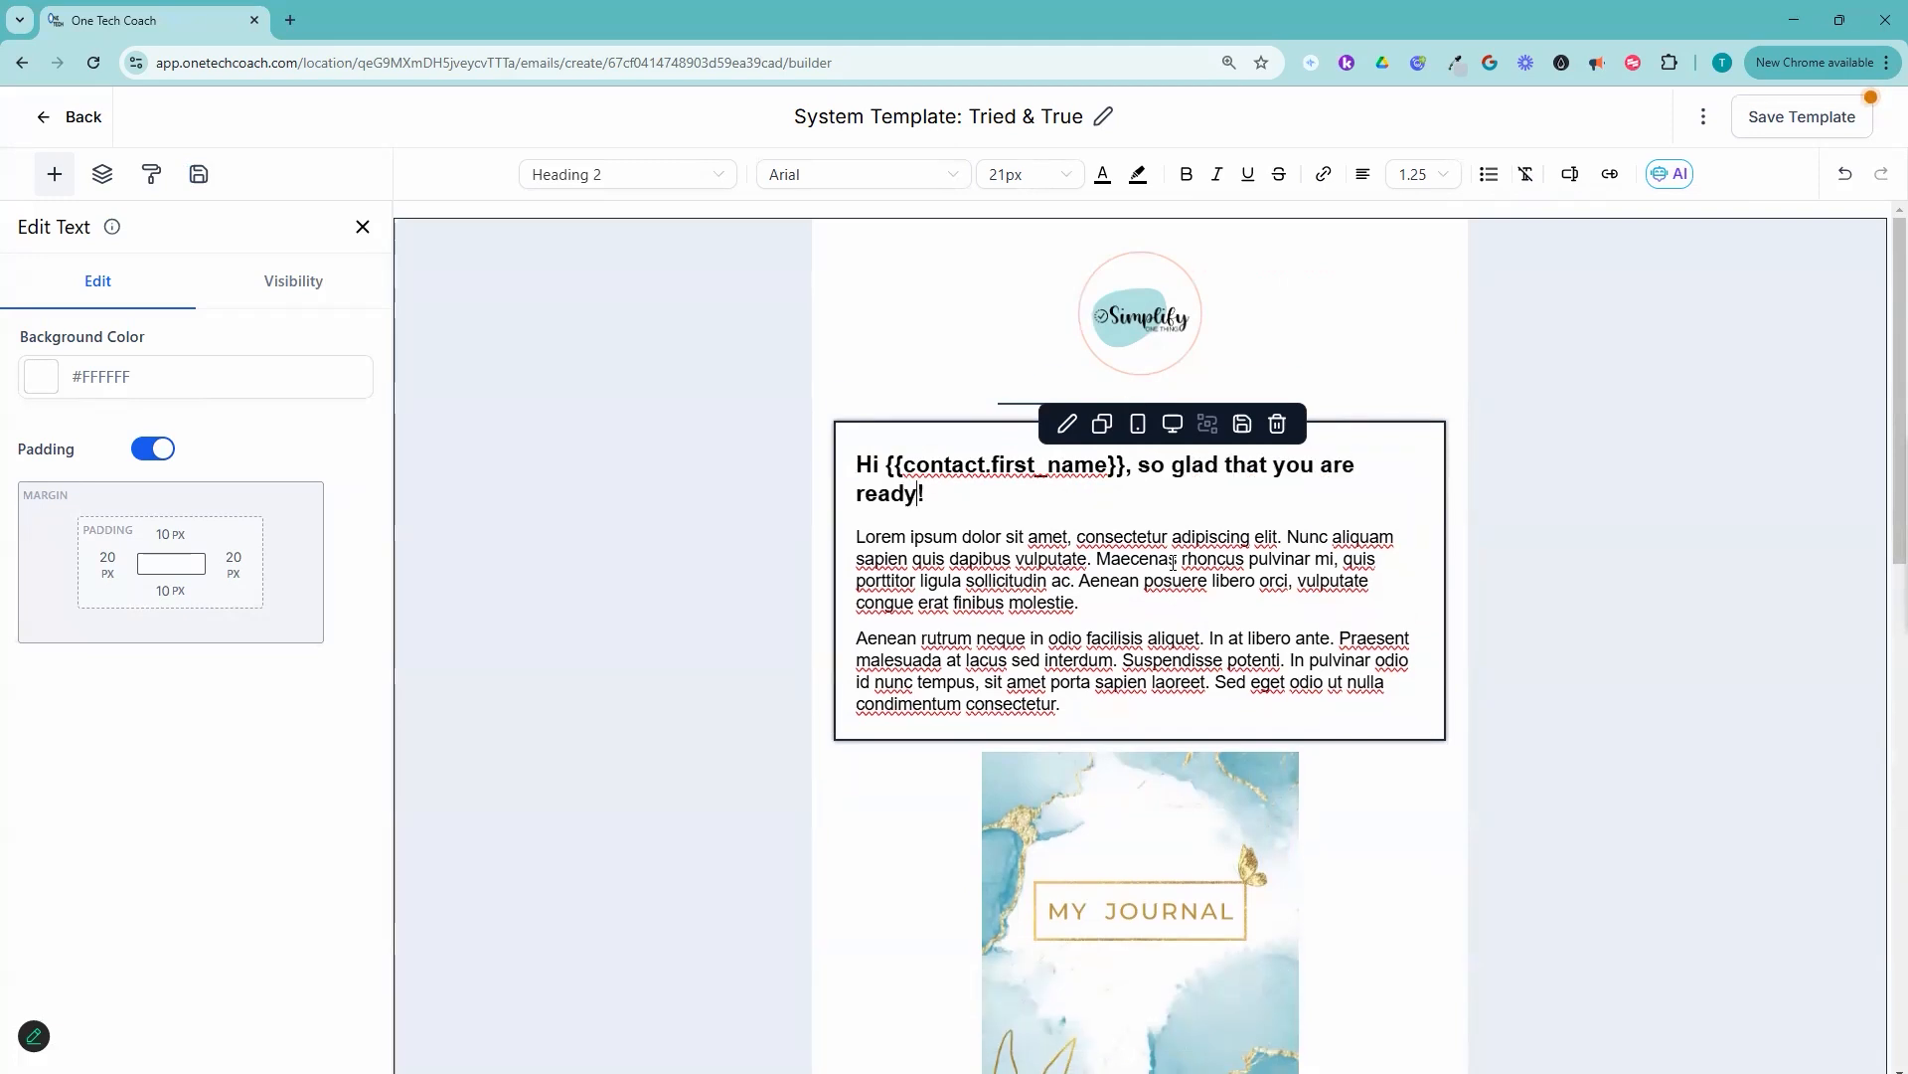
Step: Replace the placeholder paragraphs under the heading with copy about spending only 5 minutes a day on the journal and its experience-based prompts
drag(857, 566, 1103, 733)
text(Spend only 5 minutes a day in the morning or at night and watch your productivity skyrocket with the help of this amazing journal. I've designed the prompts based on years of experience with journaling to ensure we are focusing on the right things with the limited amount of time we have.)
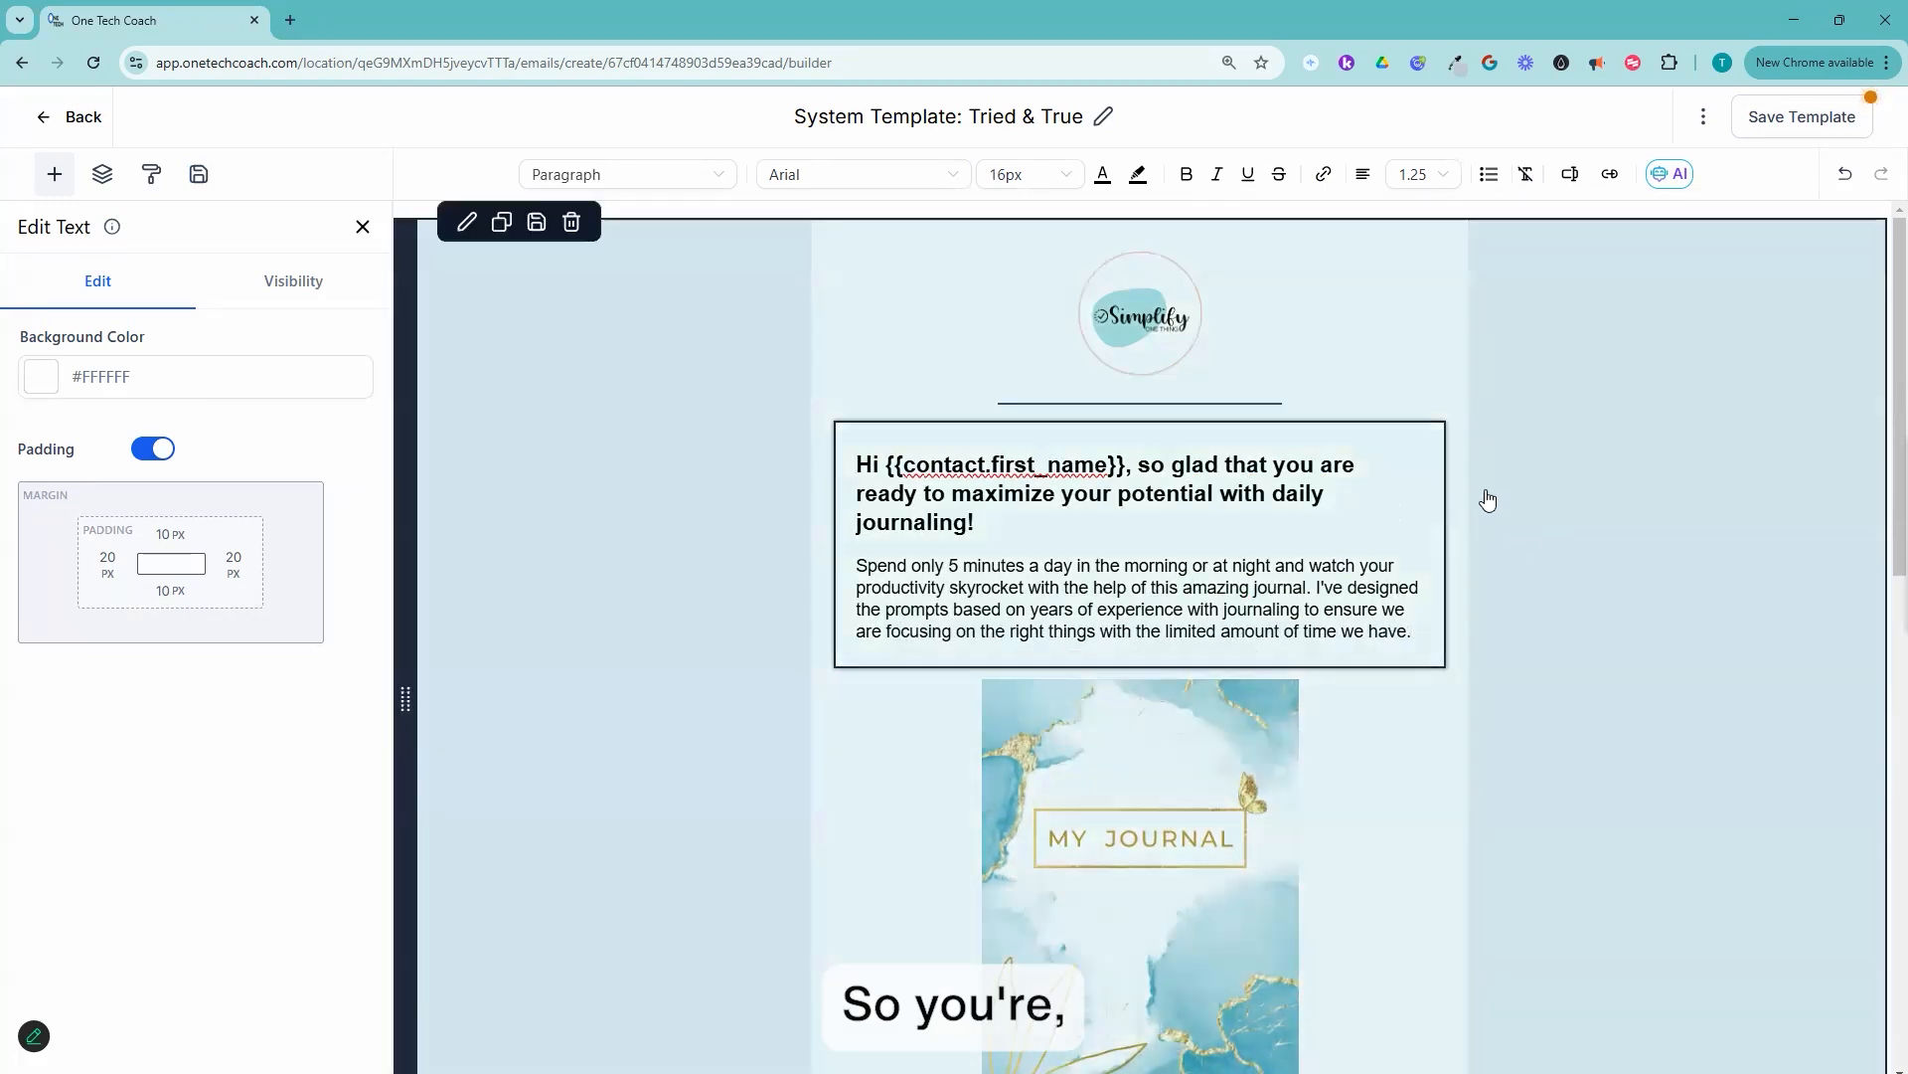
Step: Change the text of the call-to-action button below the journal cover to "Download"
scroll(1321, 609, down, 3)
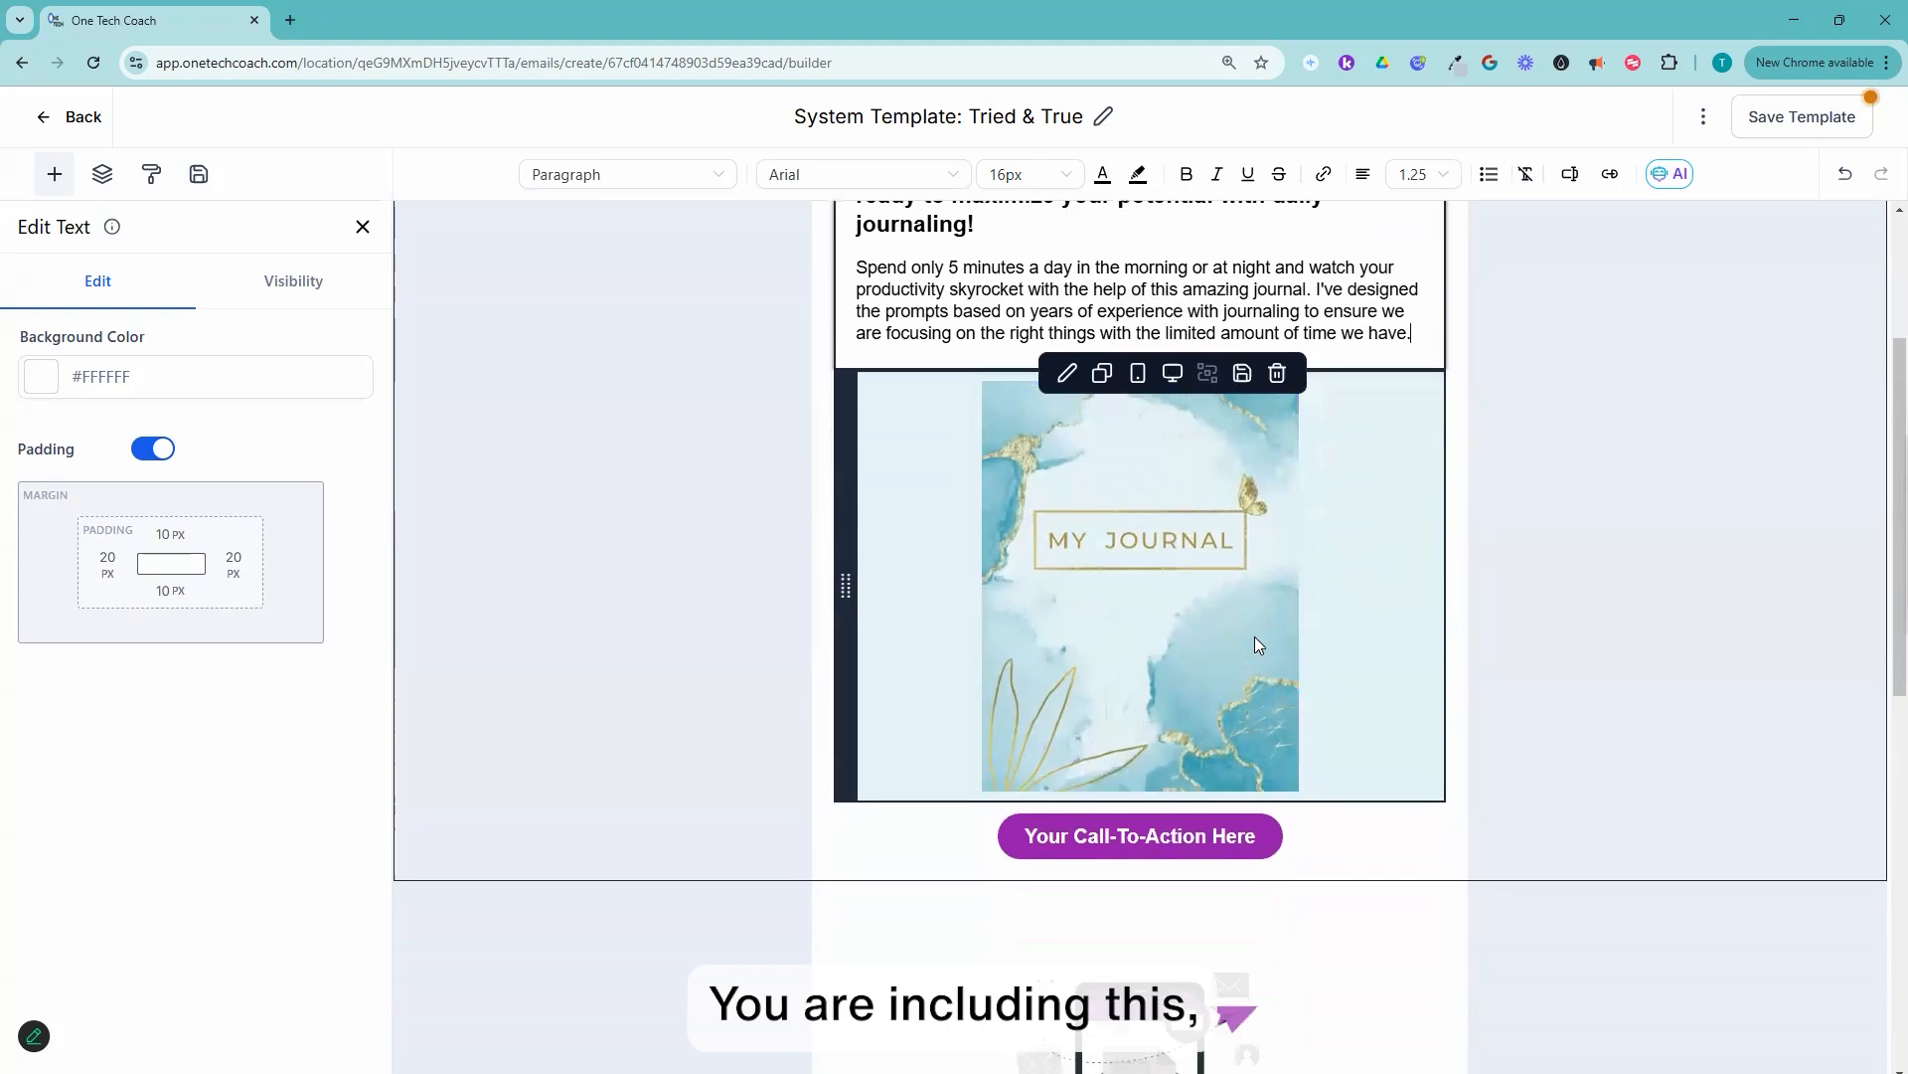
scroll(1283, 825, down, 1)
click(1263, 853)
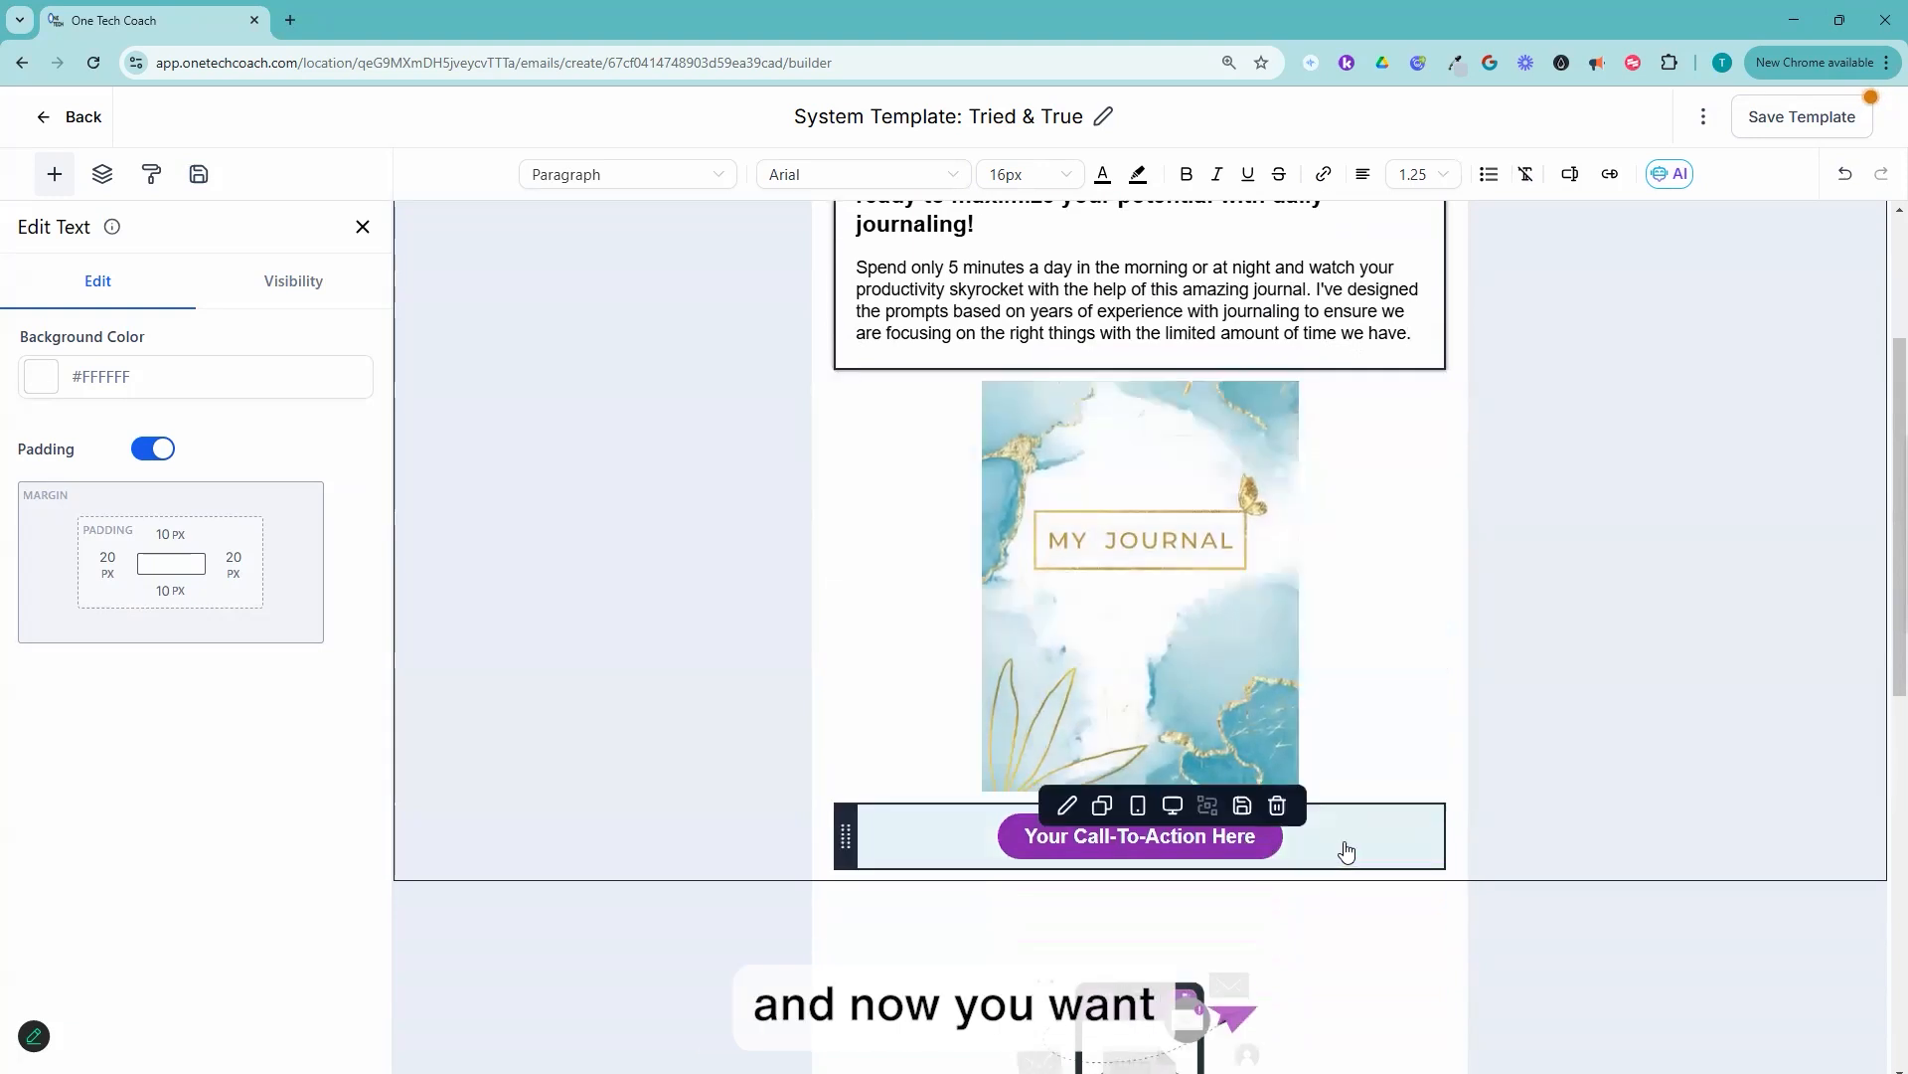
scroll(1389, 388, up, 4)
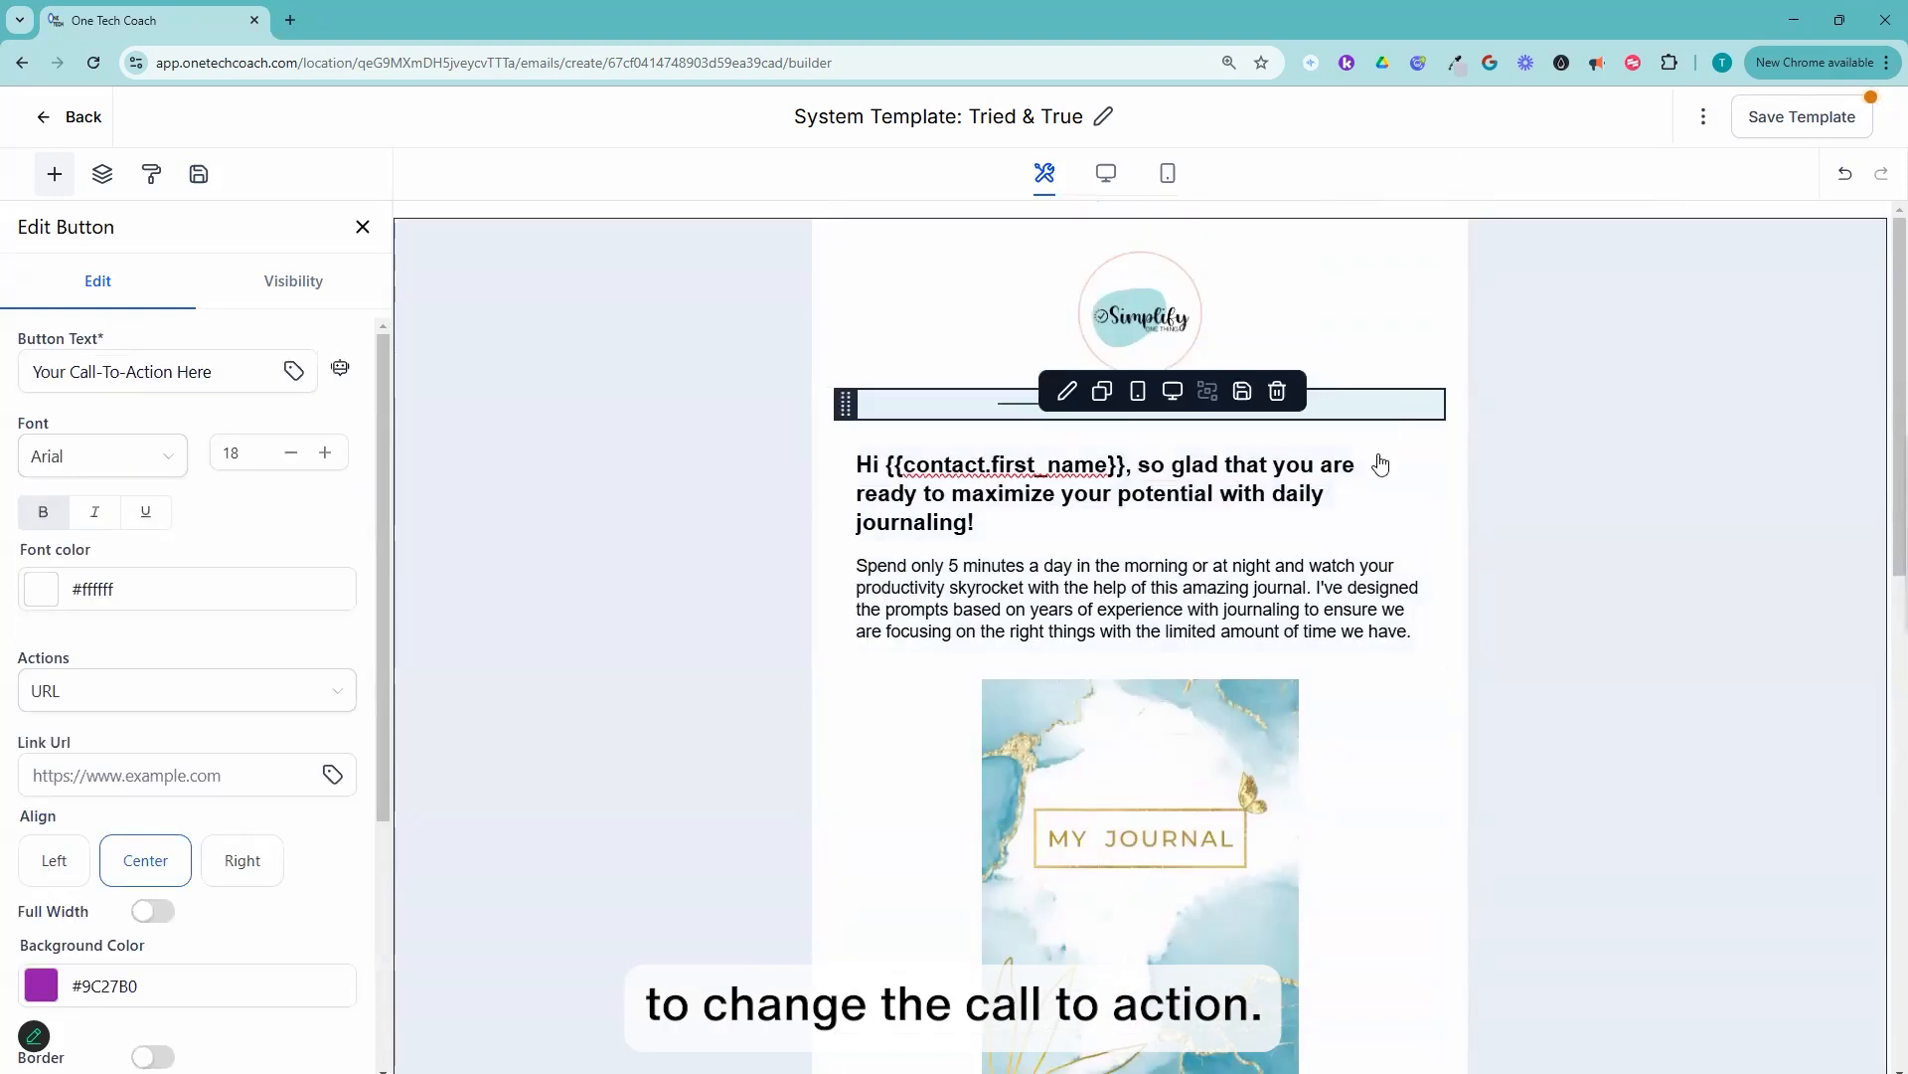
scroll(1312, 606, down, 5)
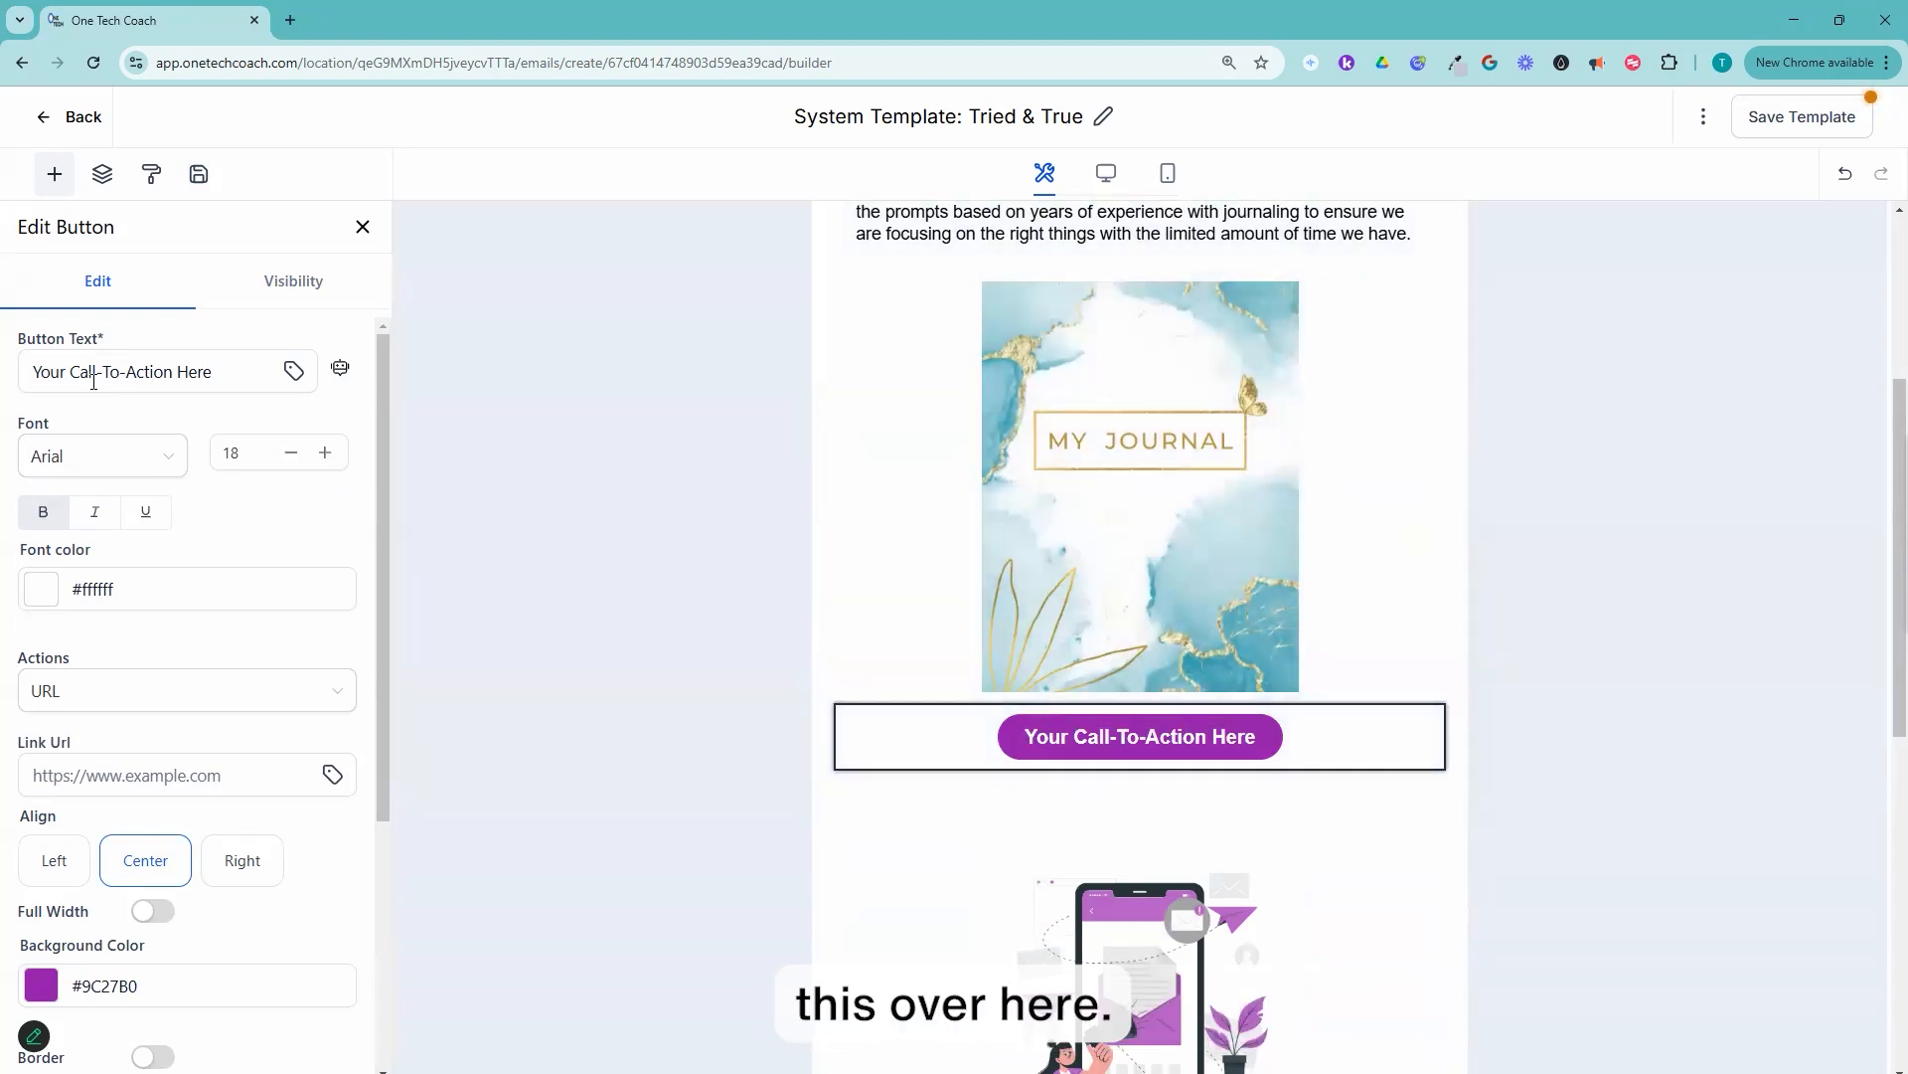
click(48, 374)
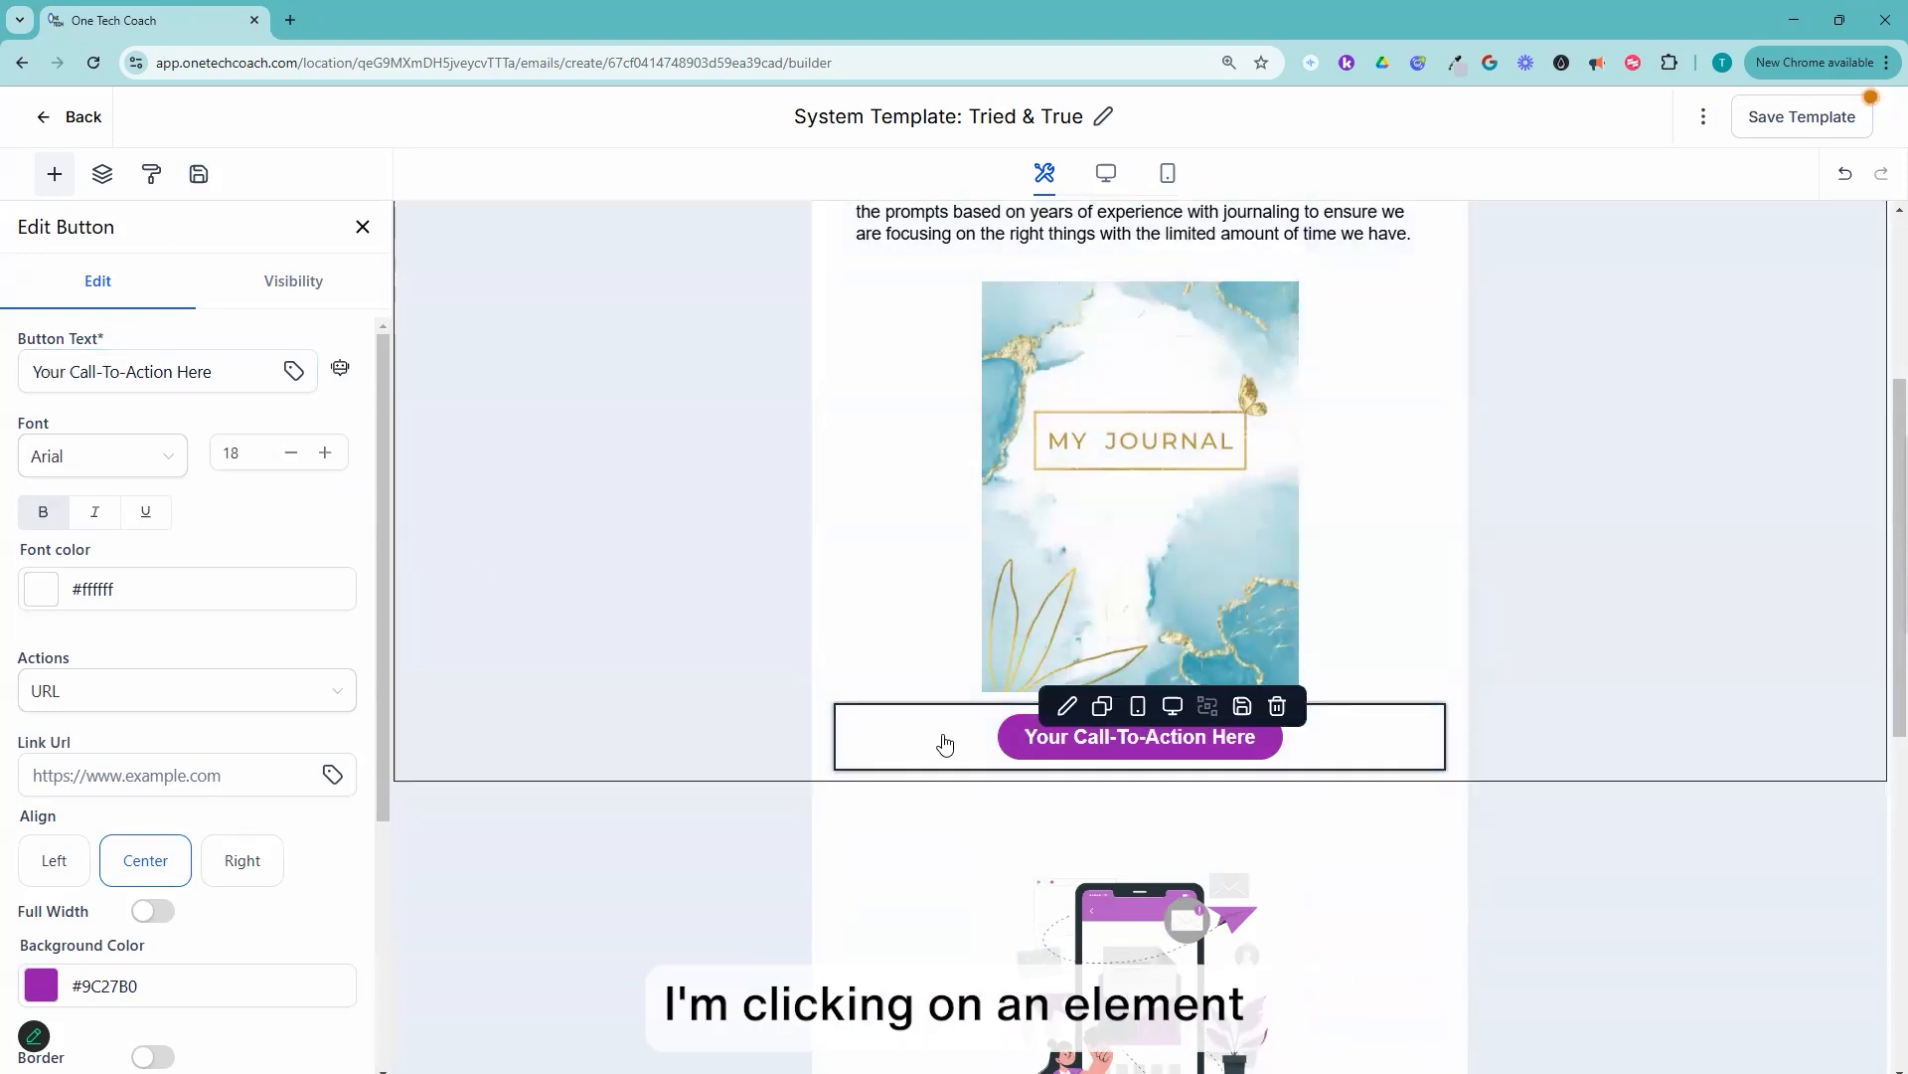
click(972, 772)
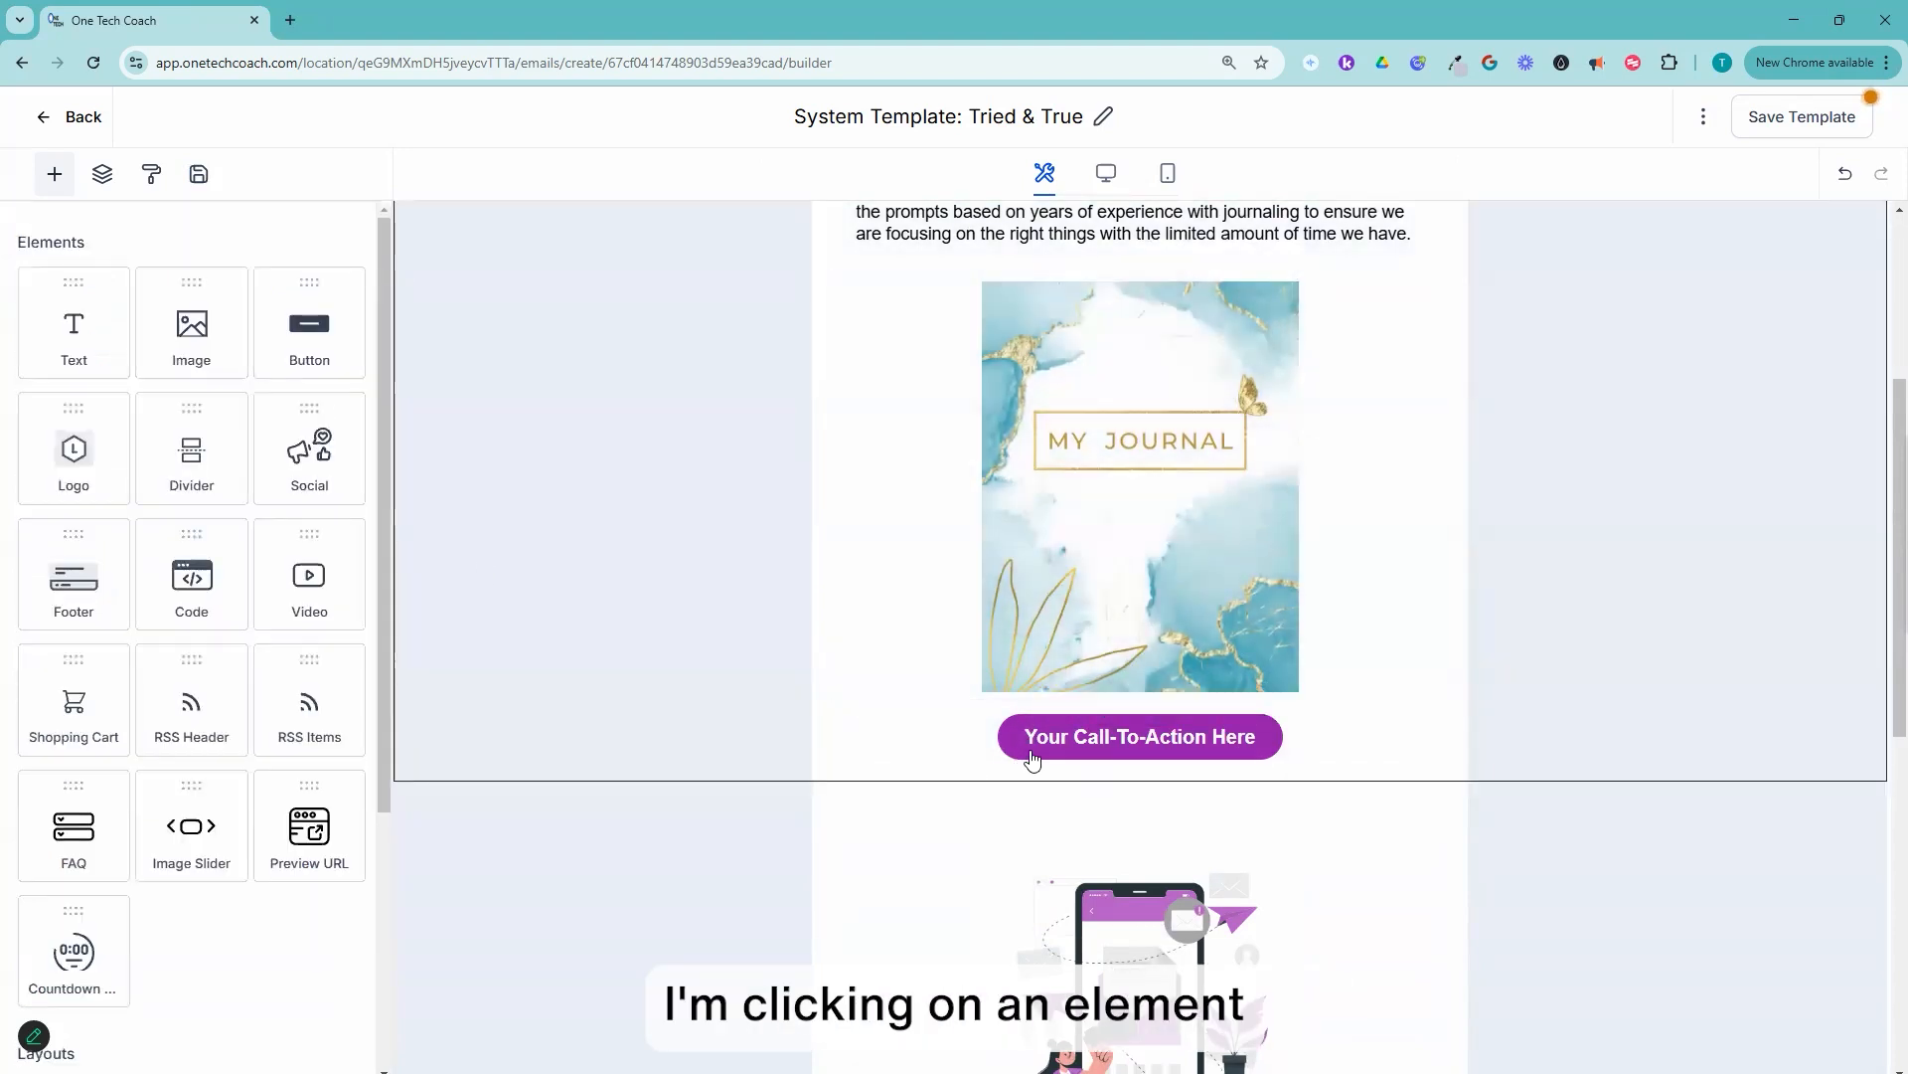
click(1034, 755)
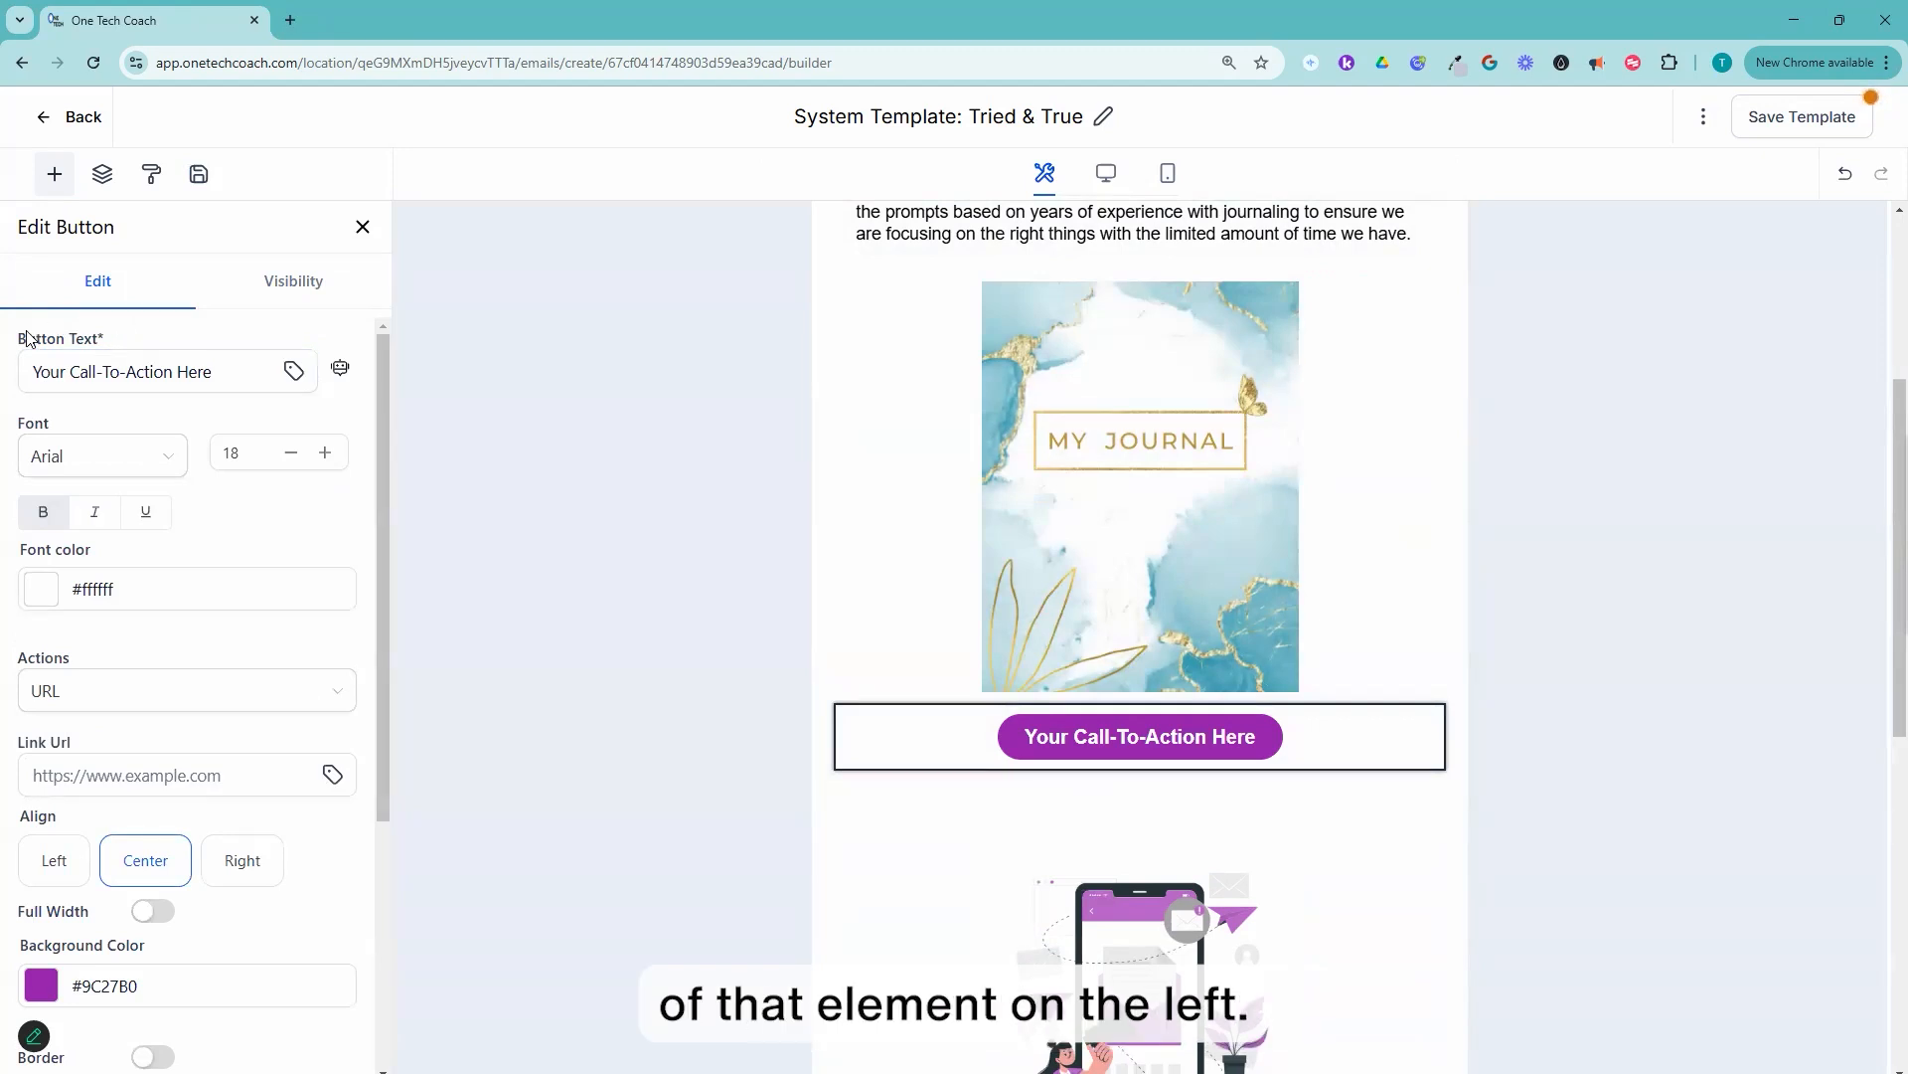
click(34, 371)
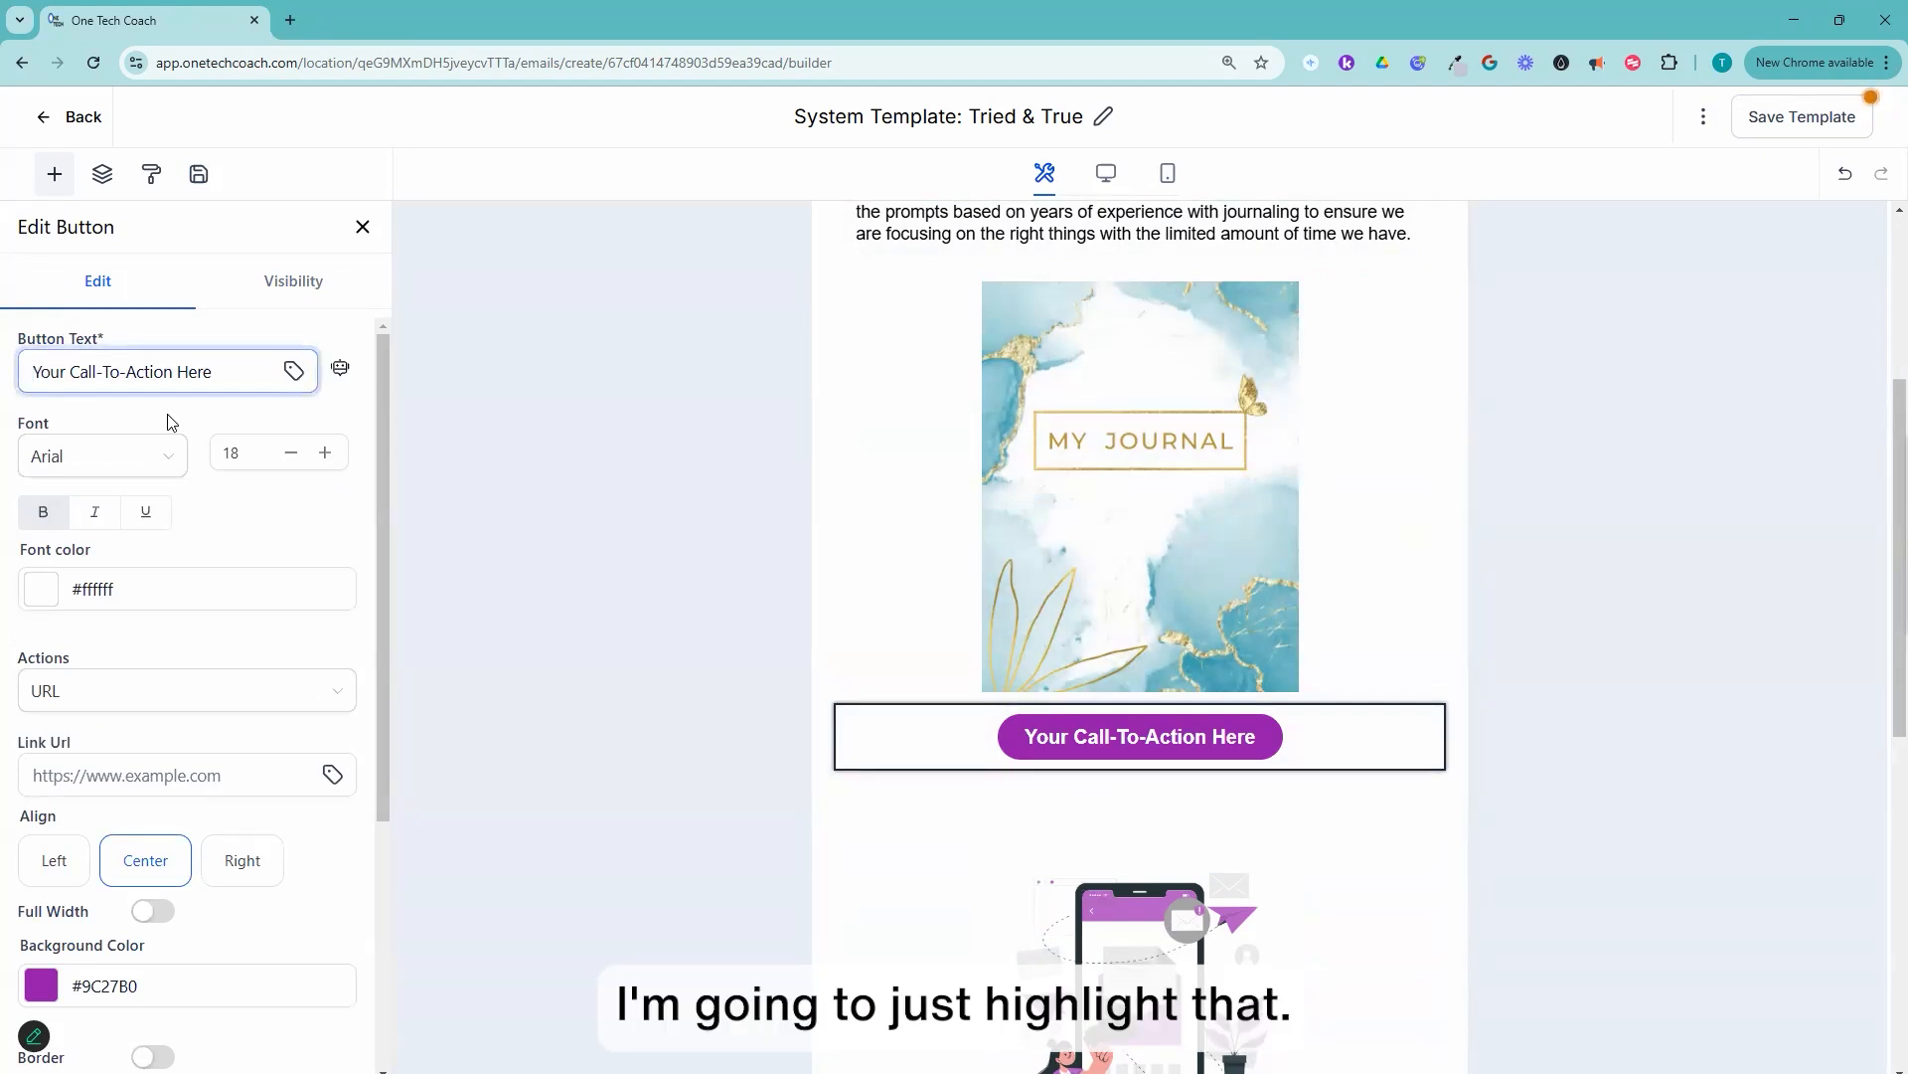
key(ctrl+a)
text(Download)
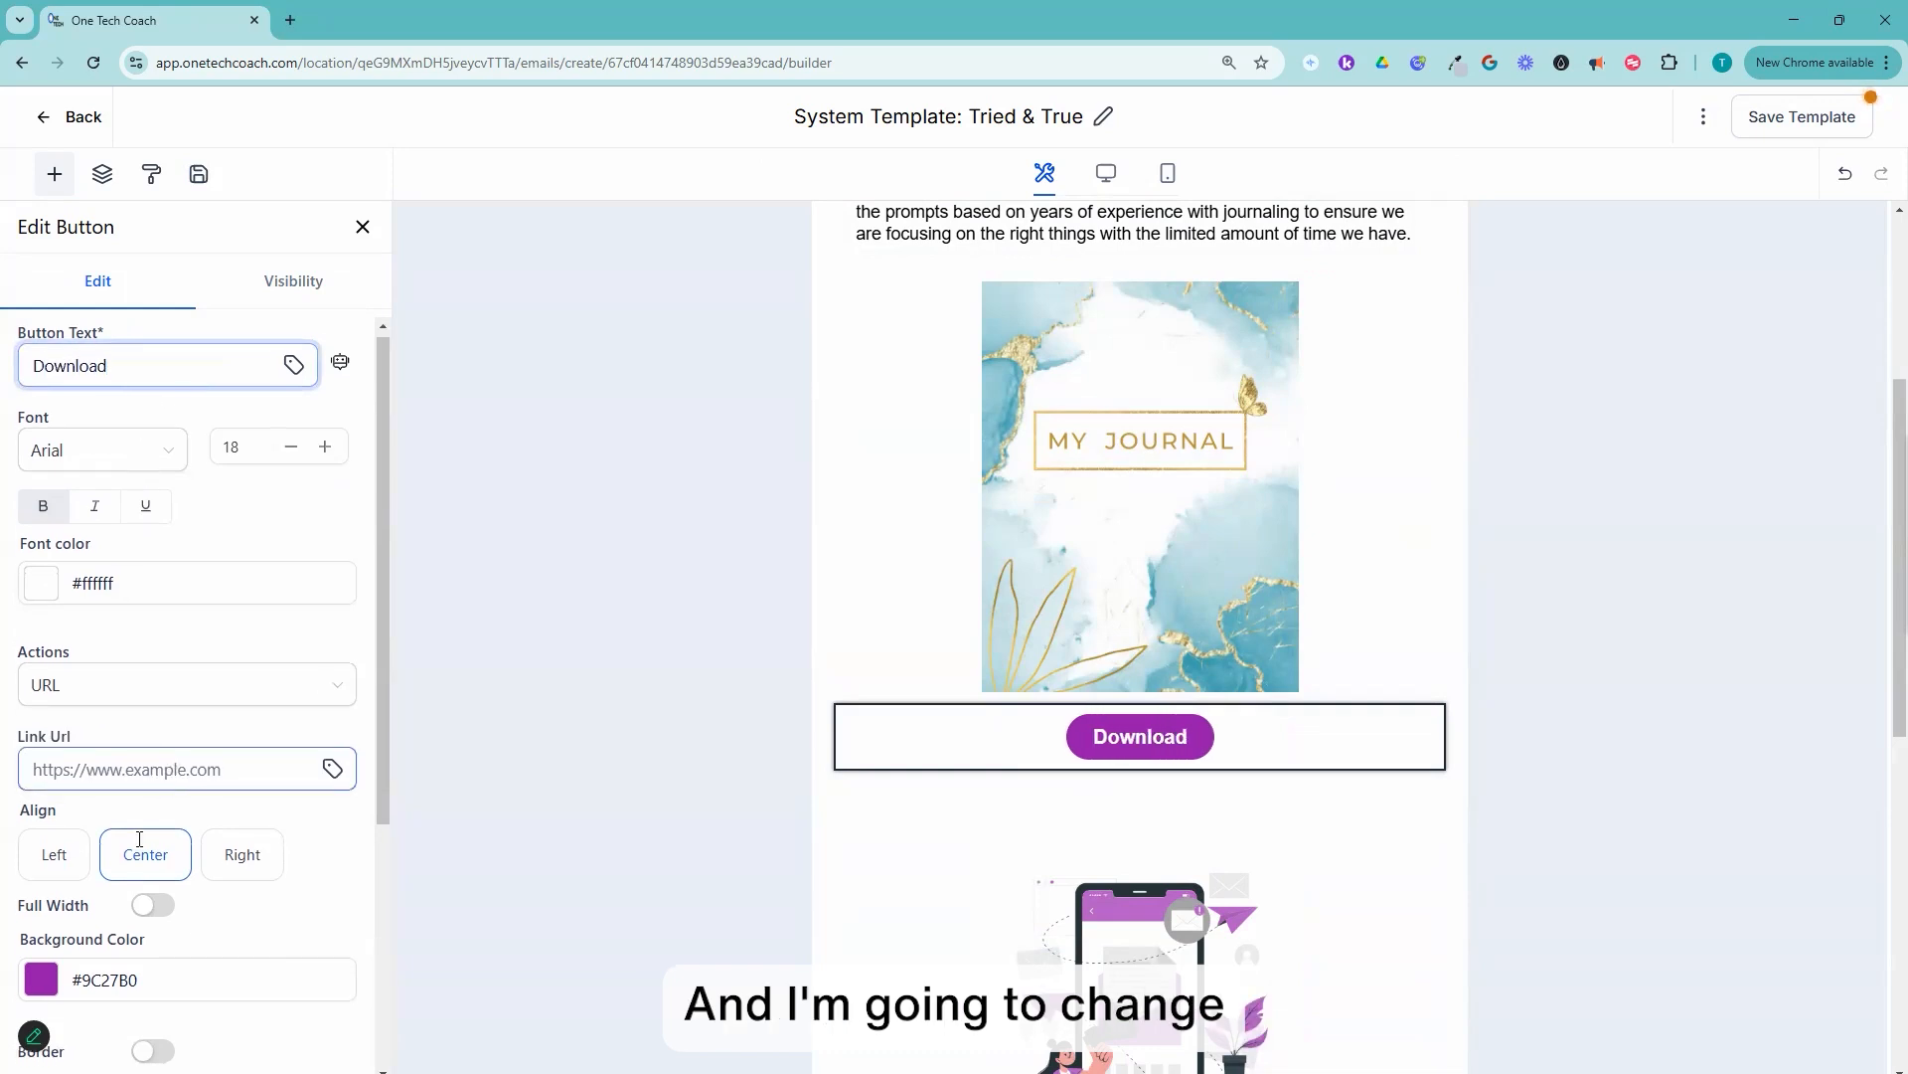
Step: Set the Download button's background color to the gold brand color #dbb13d, after trying turquoise and blue
scroll(60, 775, down, 2)
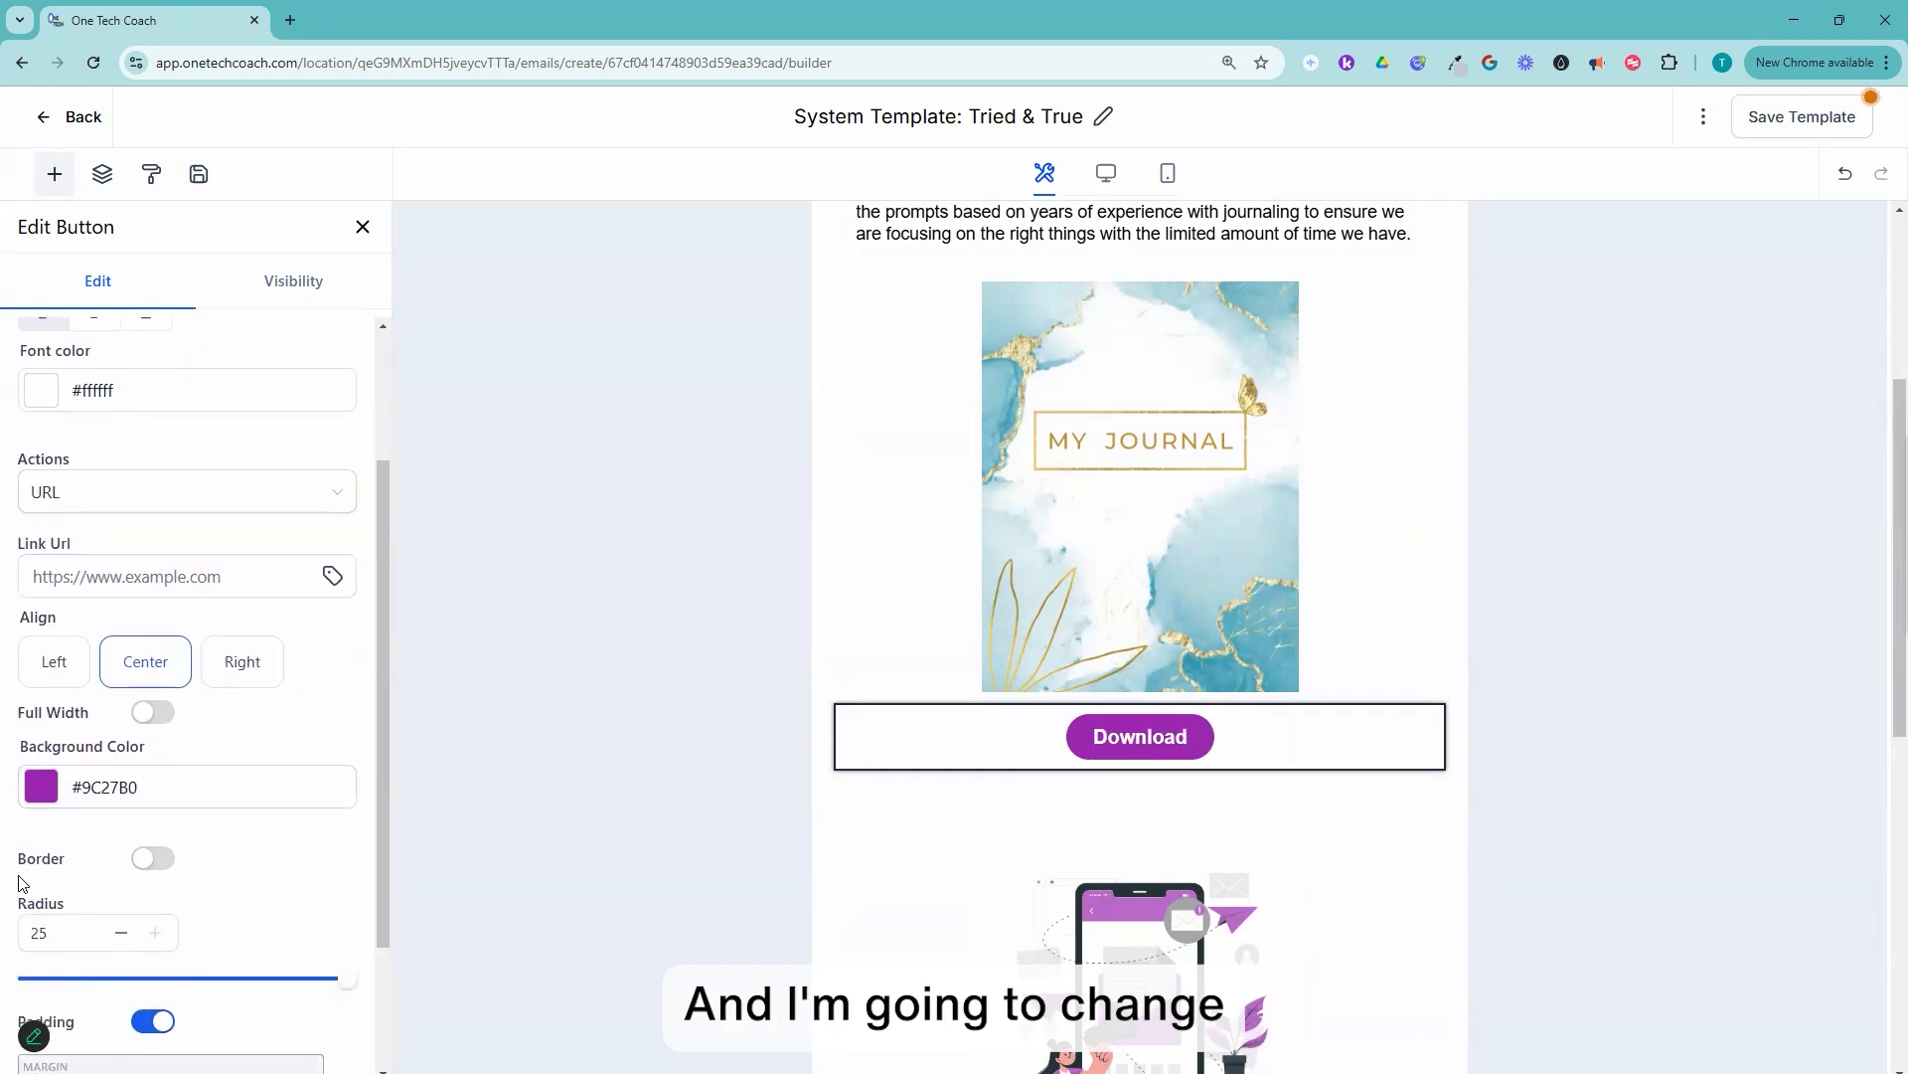
click(45, 791)
click(44, 790)
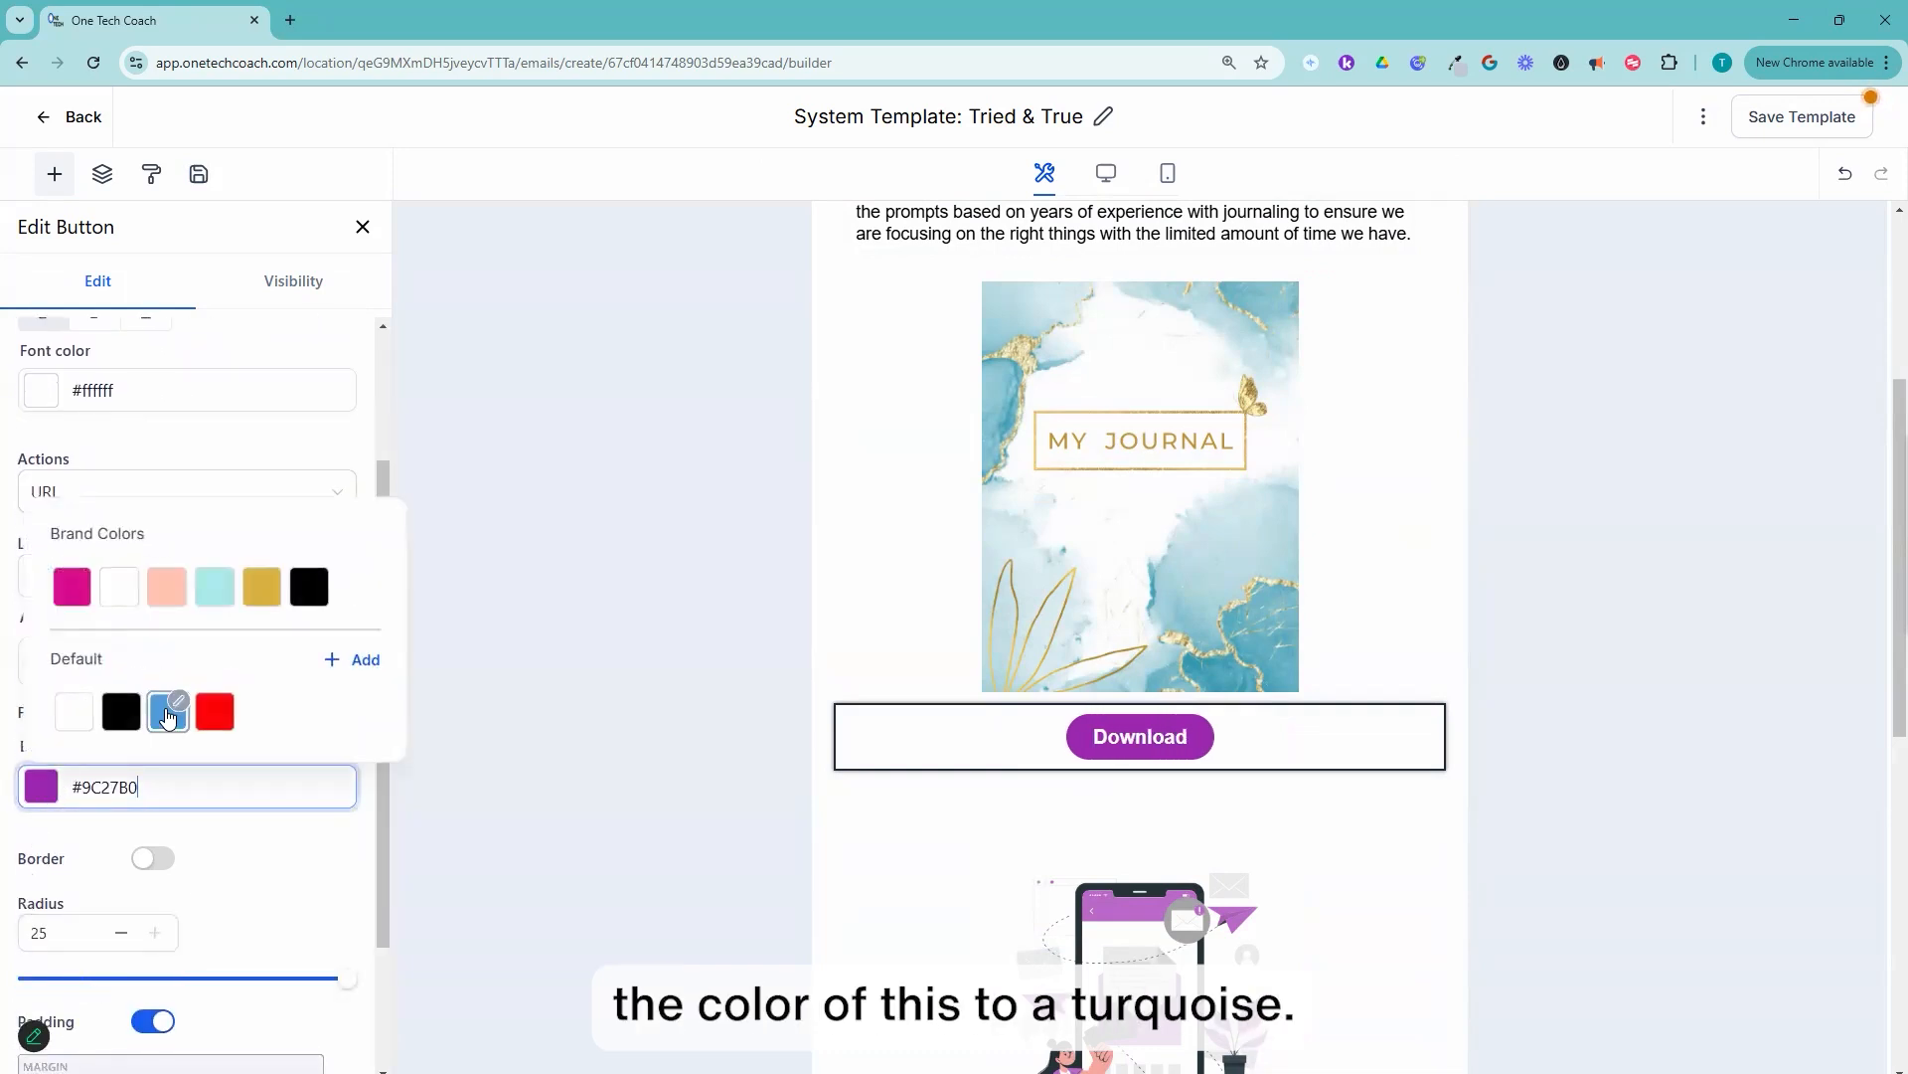
click(217, 597)
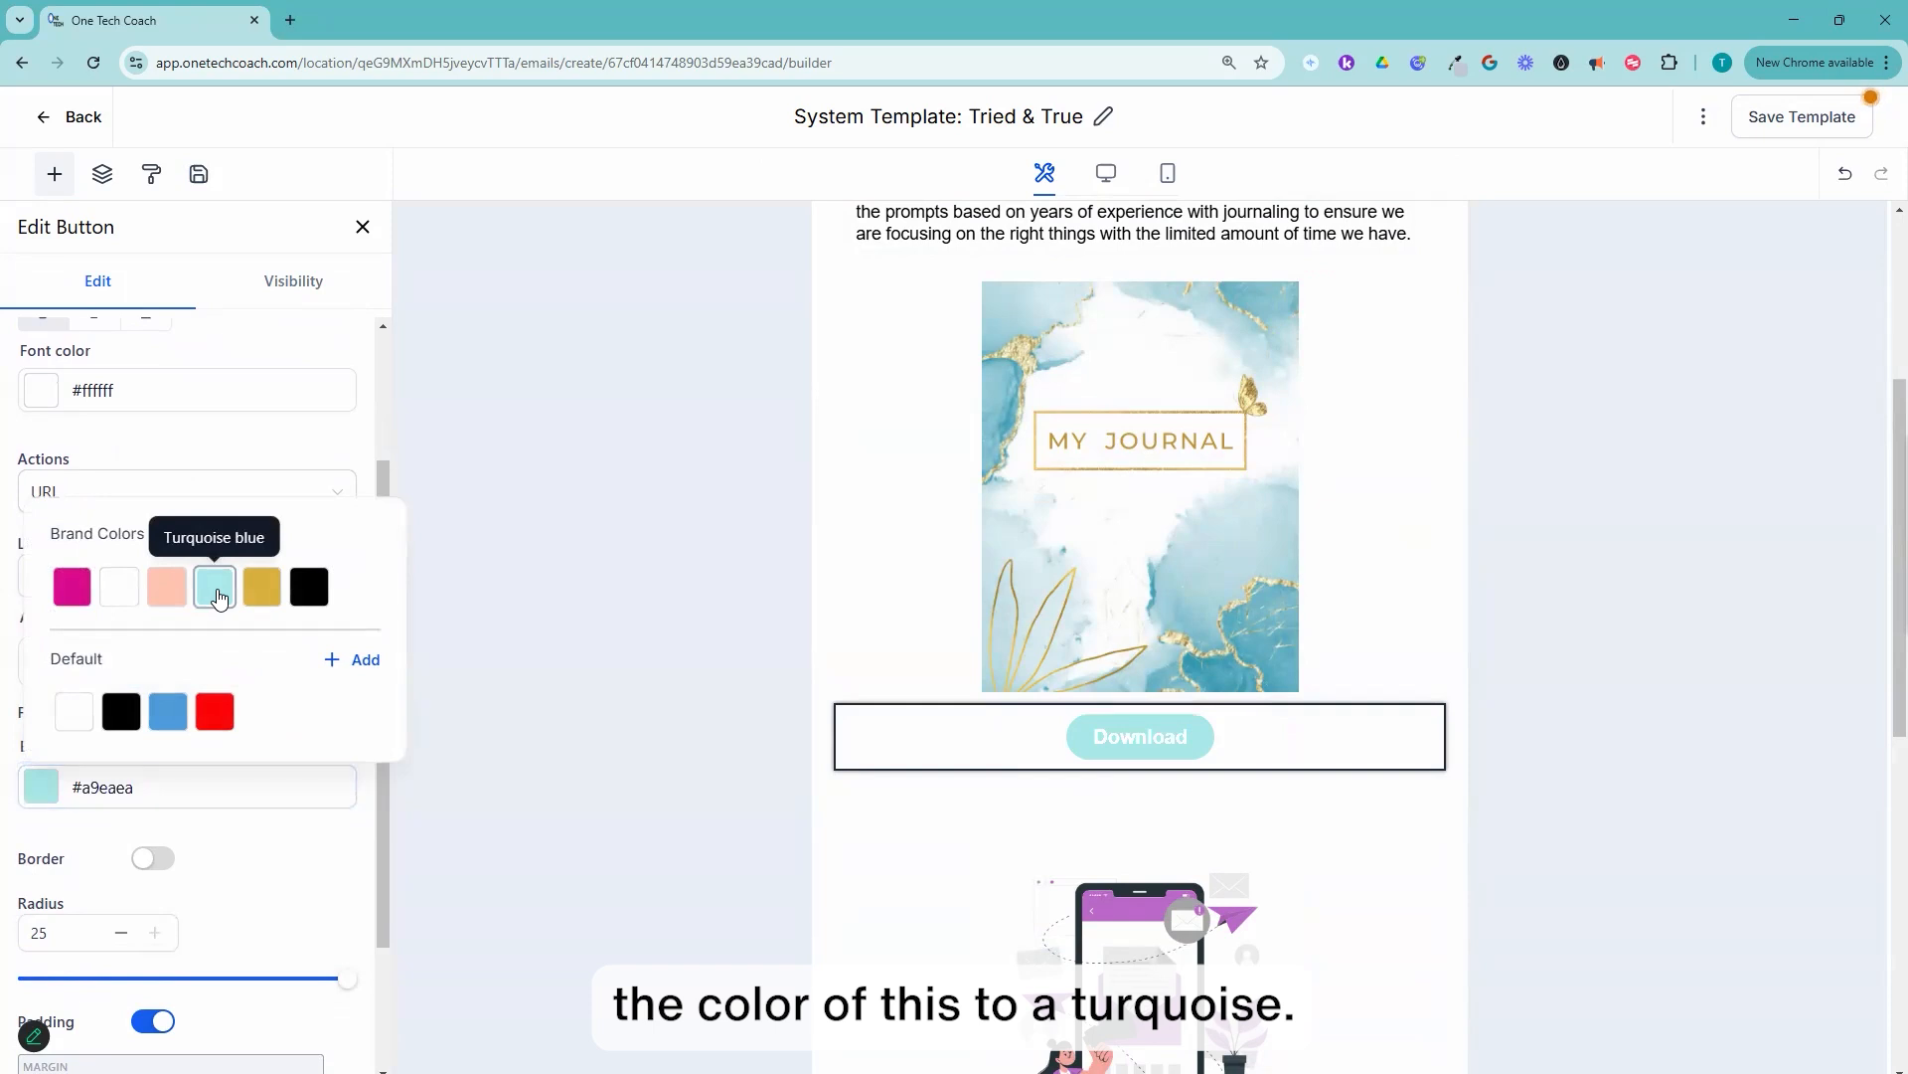
click(169, 712)
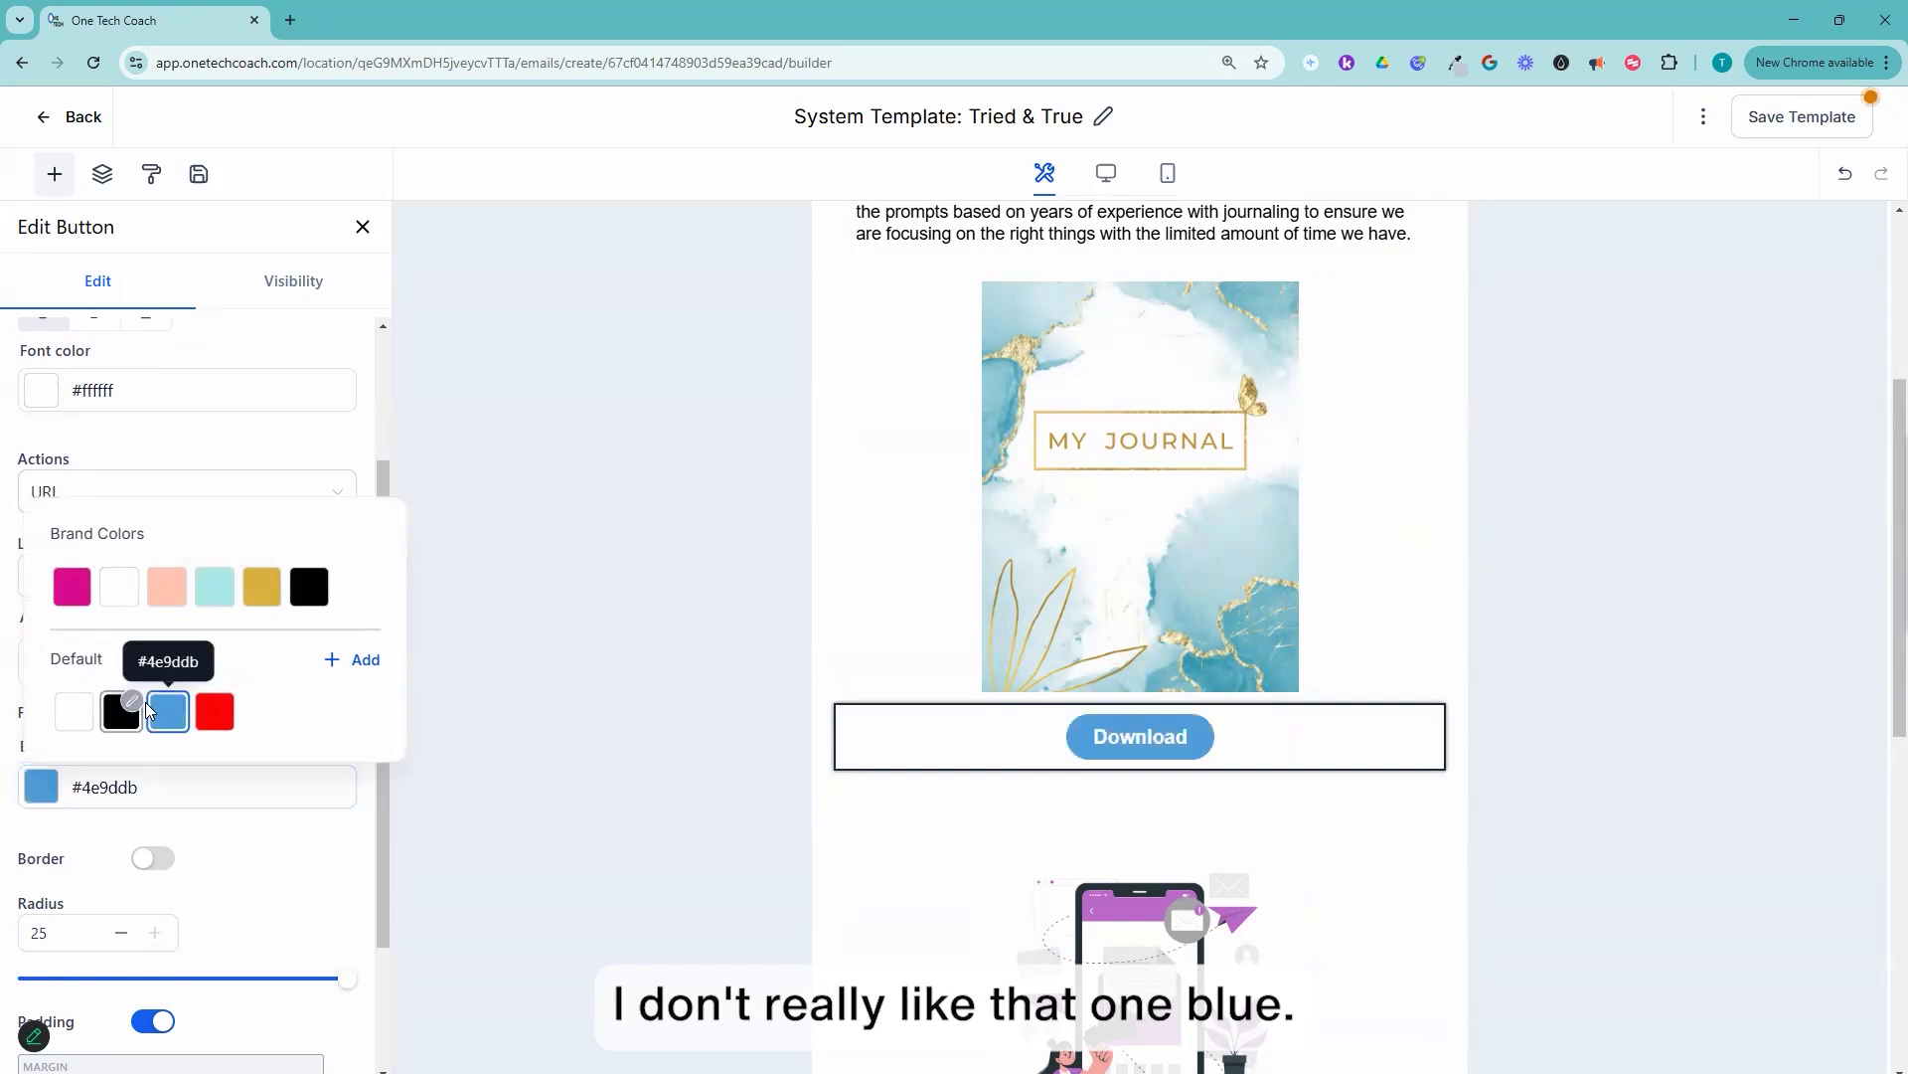
click(260, 597)
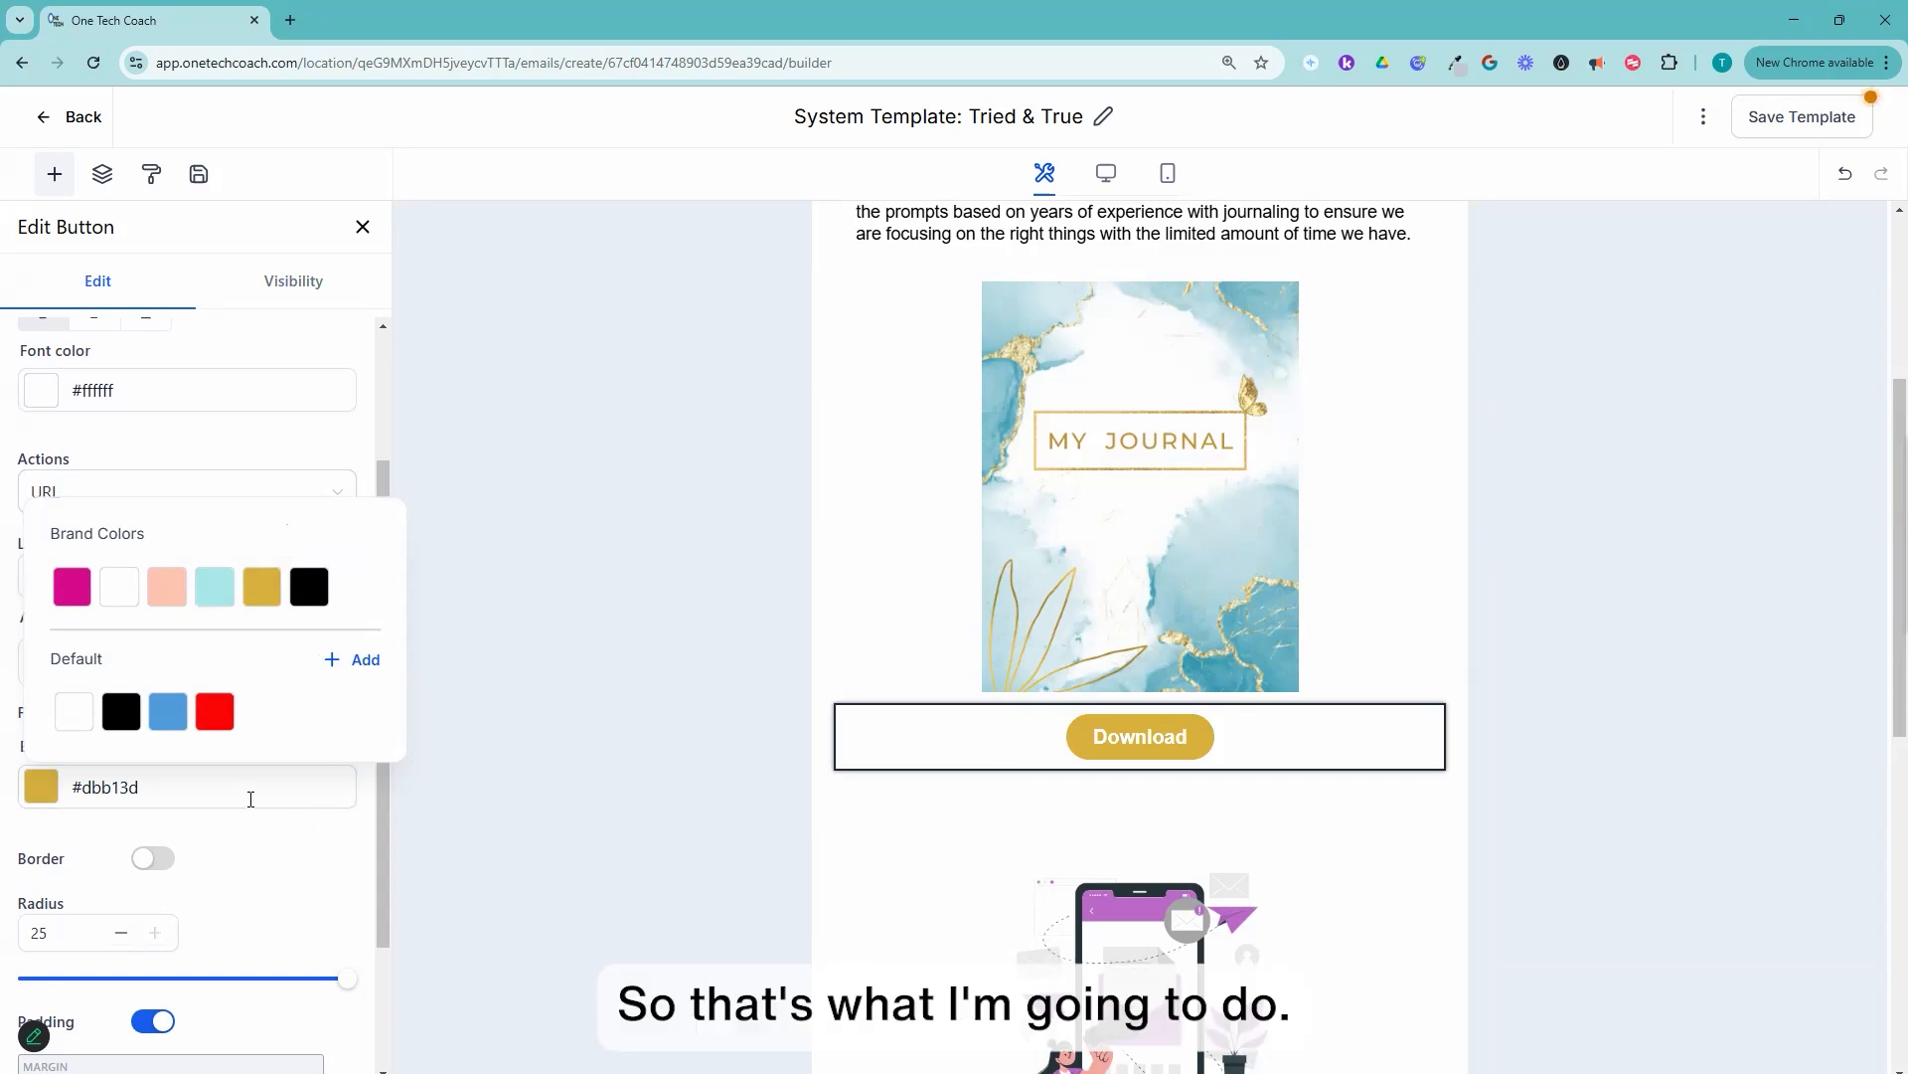
Step: Change the text of the second call-to-action button, below the second topic section, to "Join my Community!"
scroll(1183, 696, down, 2)
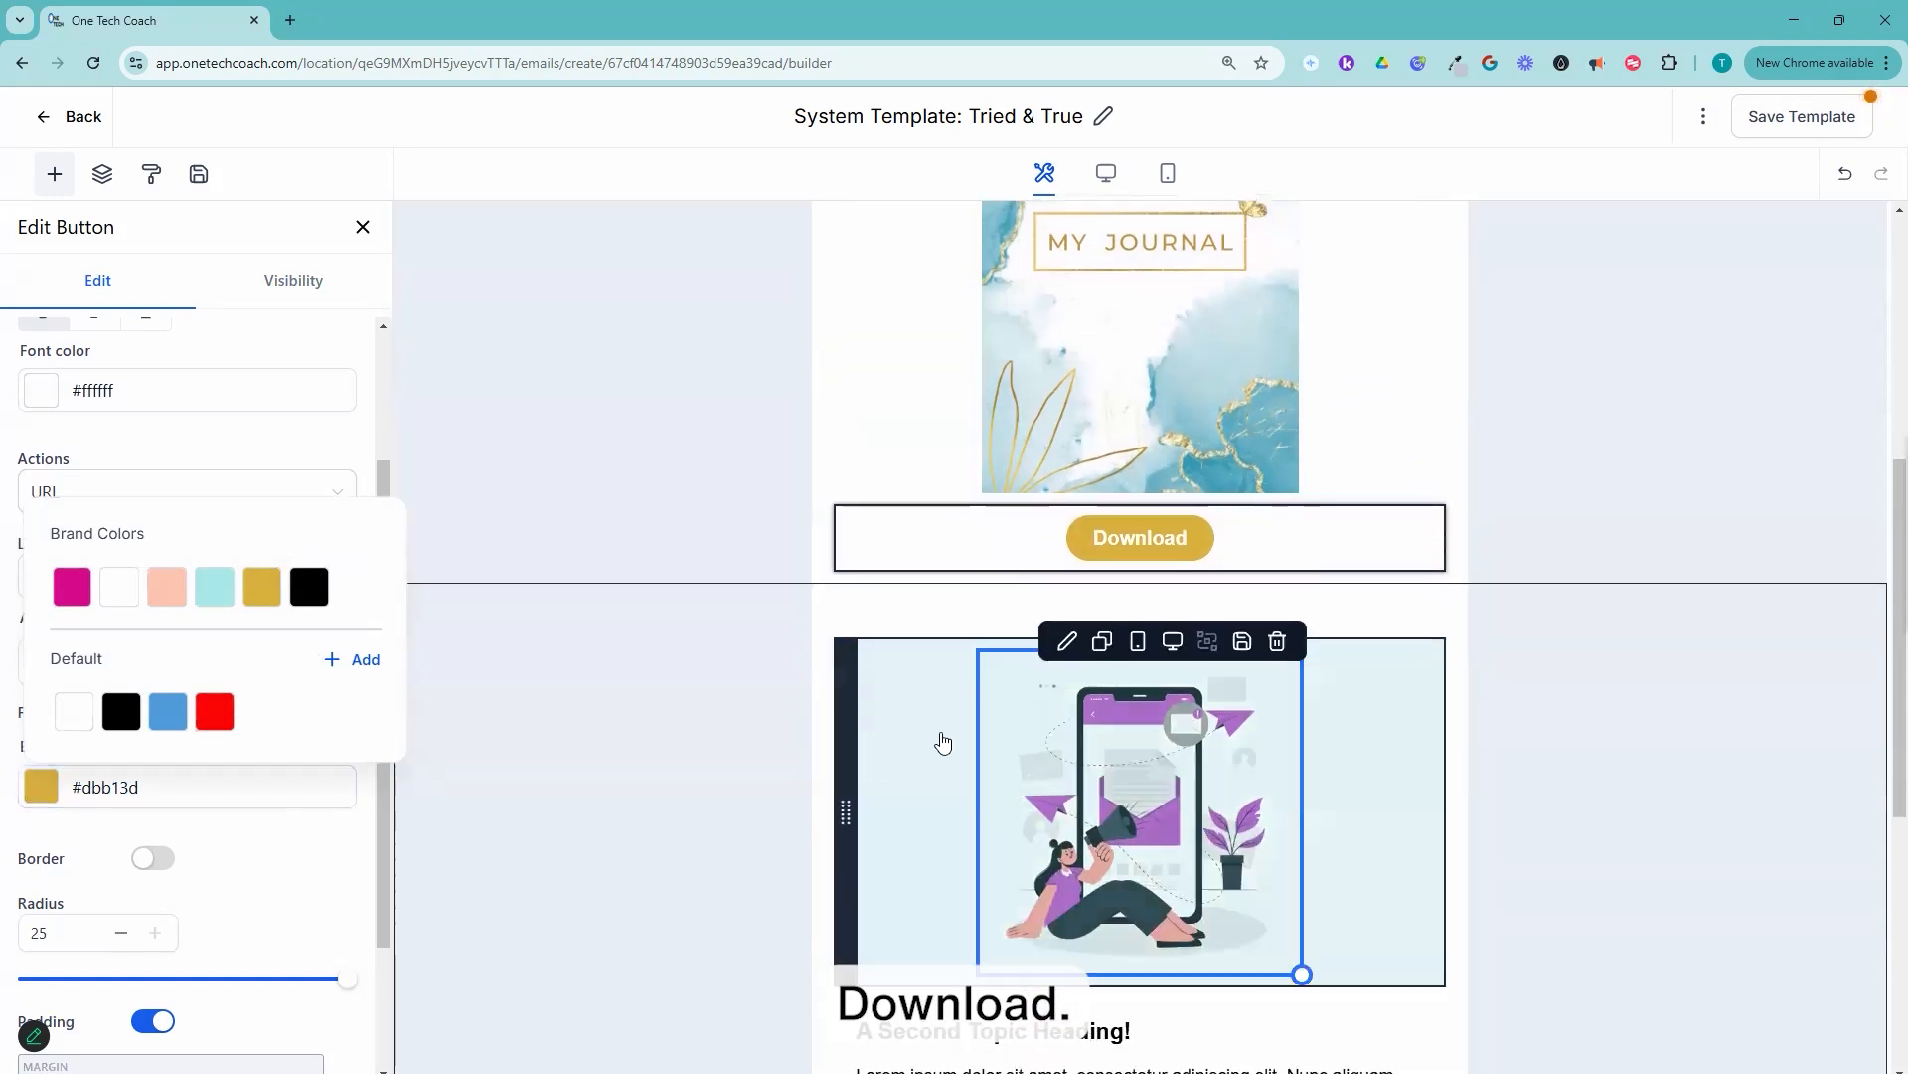
scroll(942, 743, down, 1)
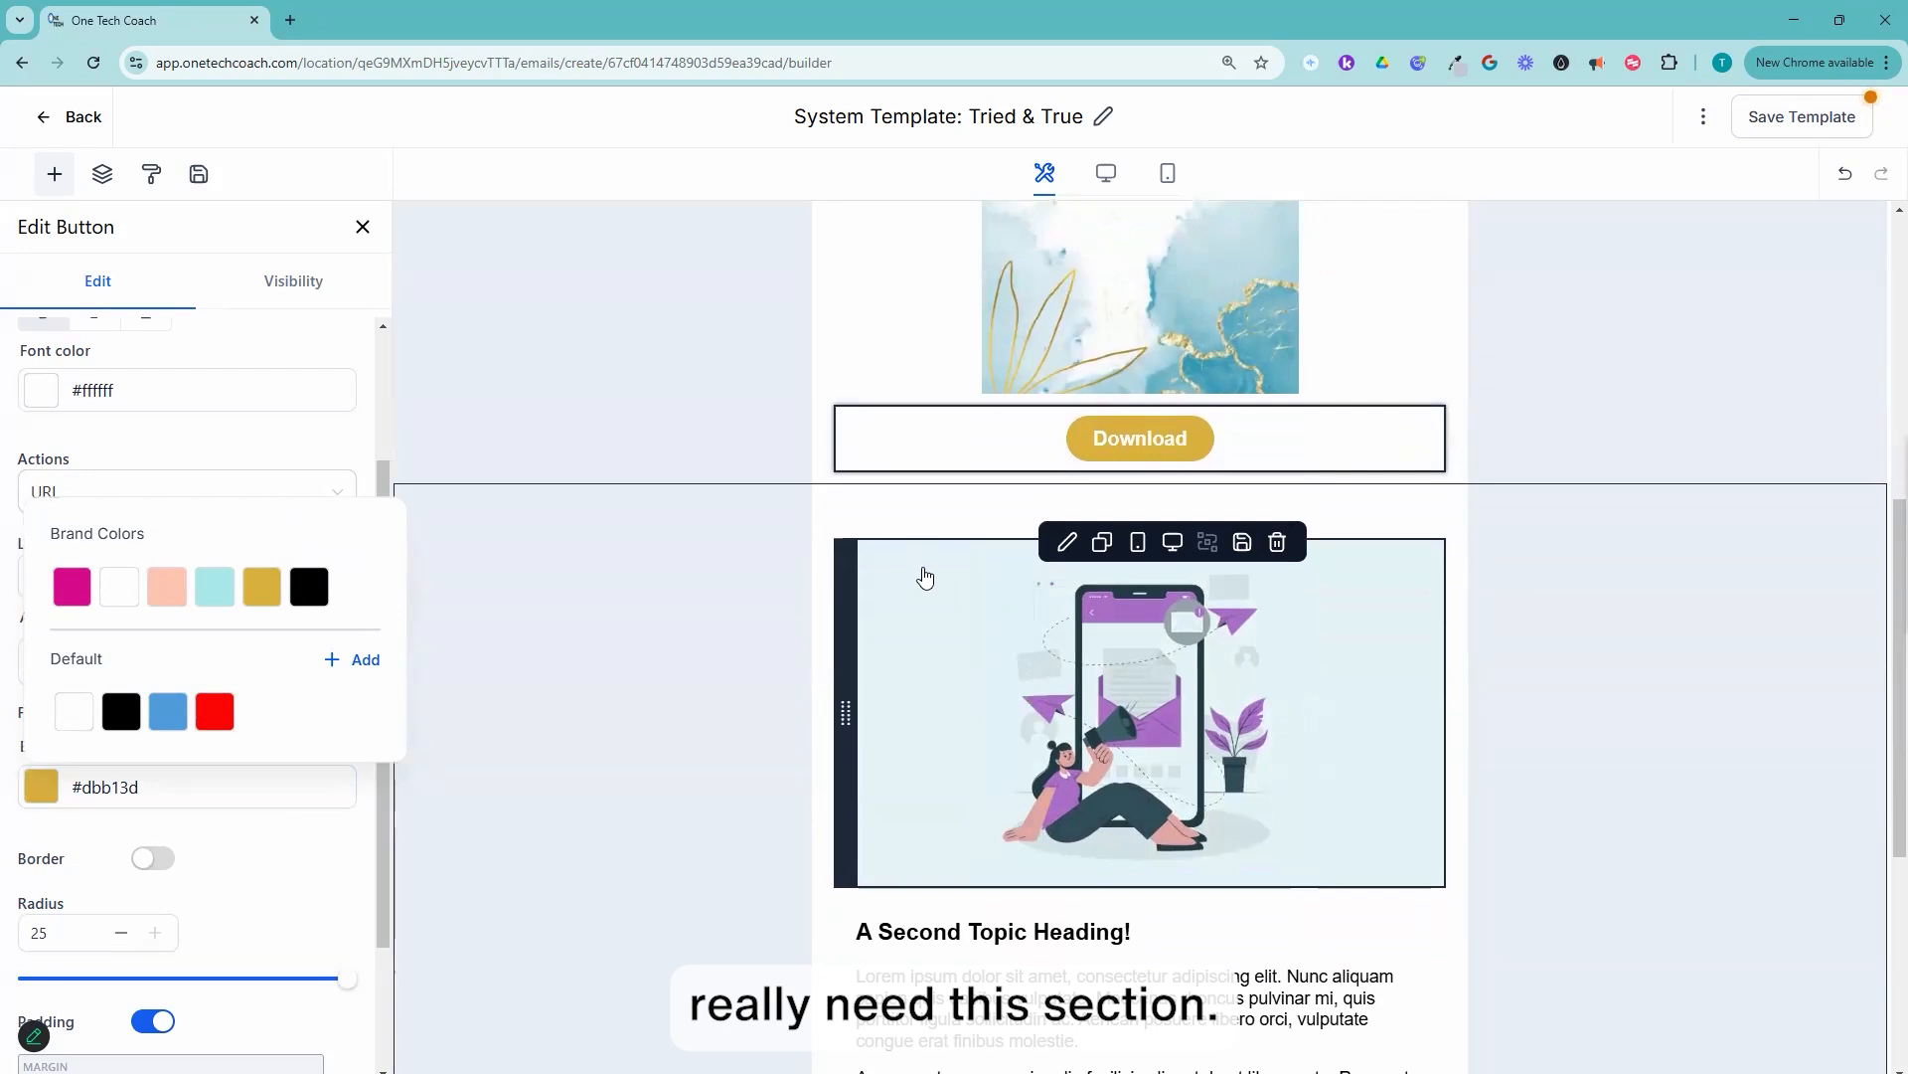
click(1188, 687)
scroll(1392, 597, down, 3)
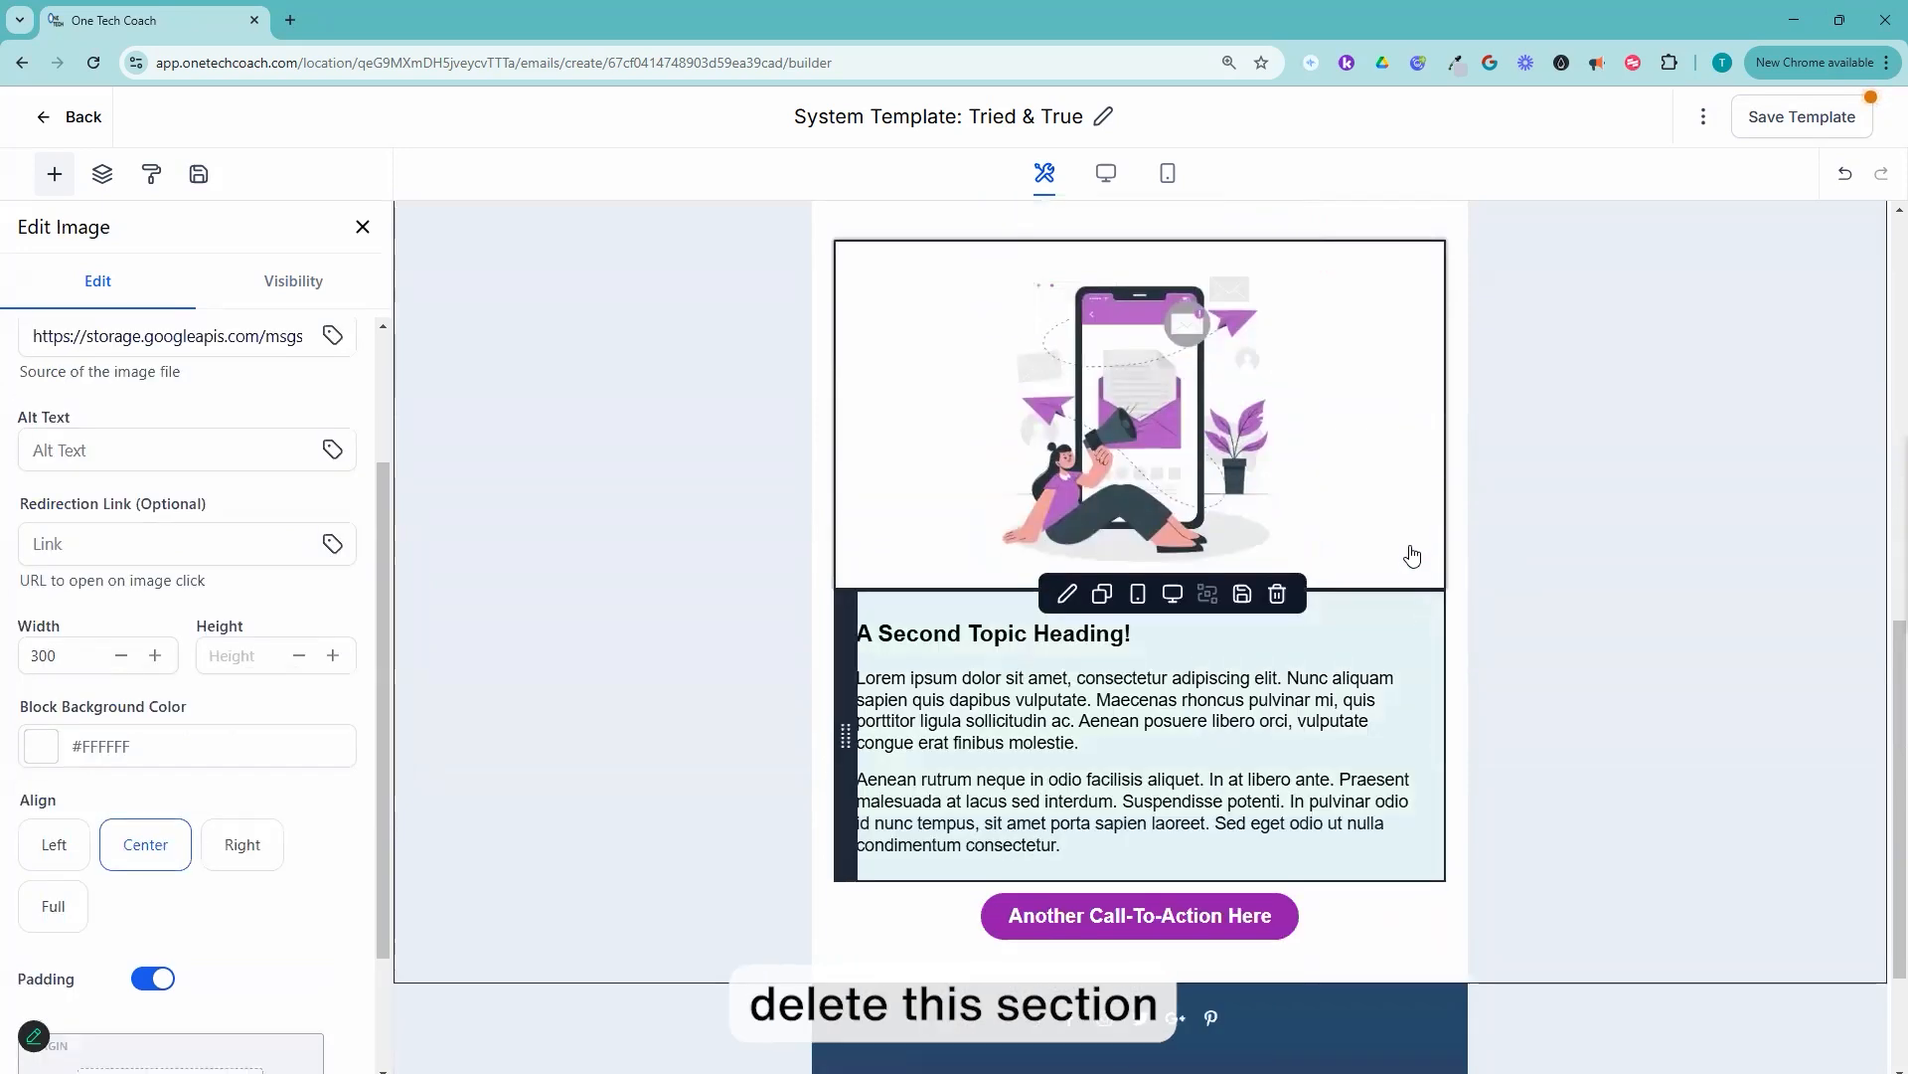
scroll(1153, 596, up, 3)
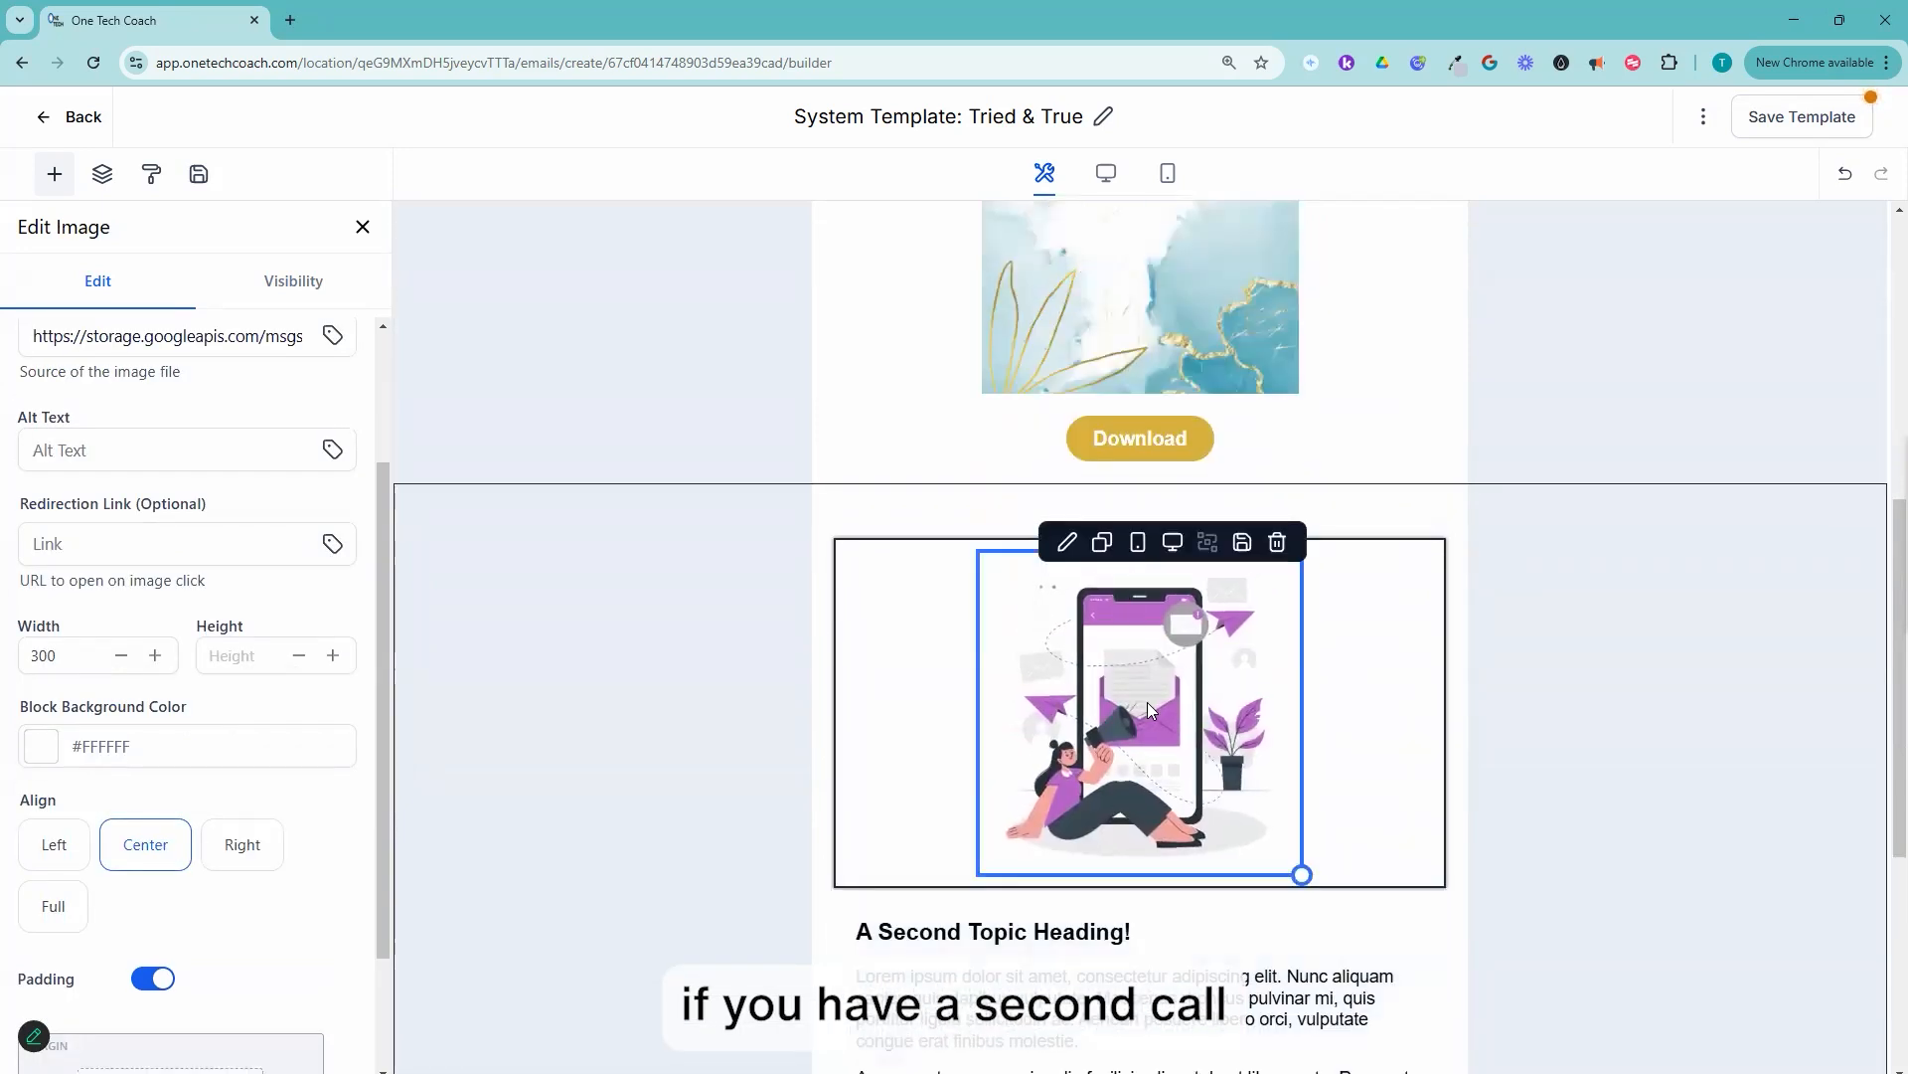
scroll(1147, 701, down, 2)
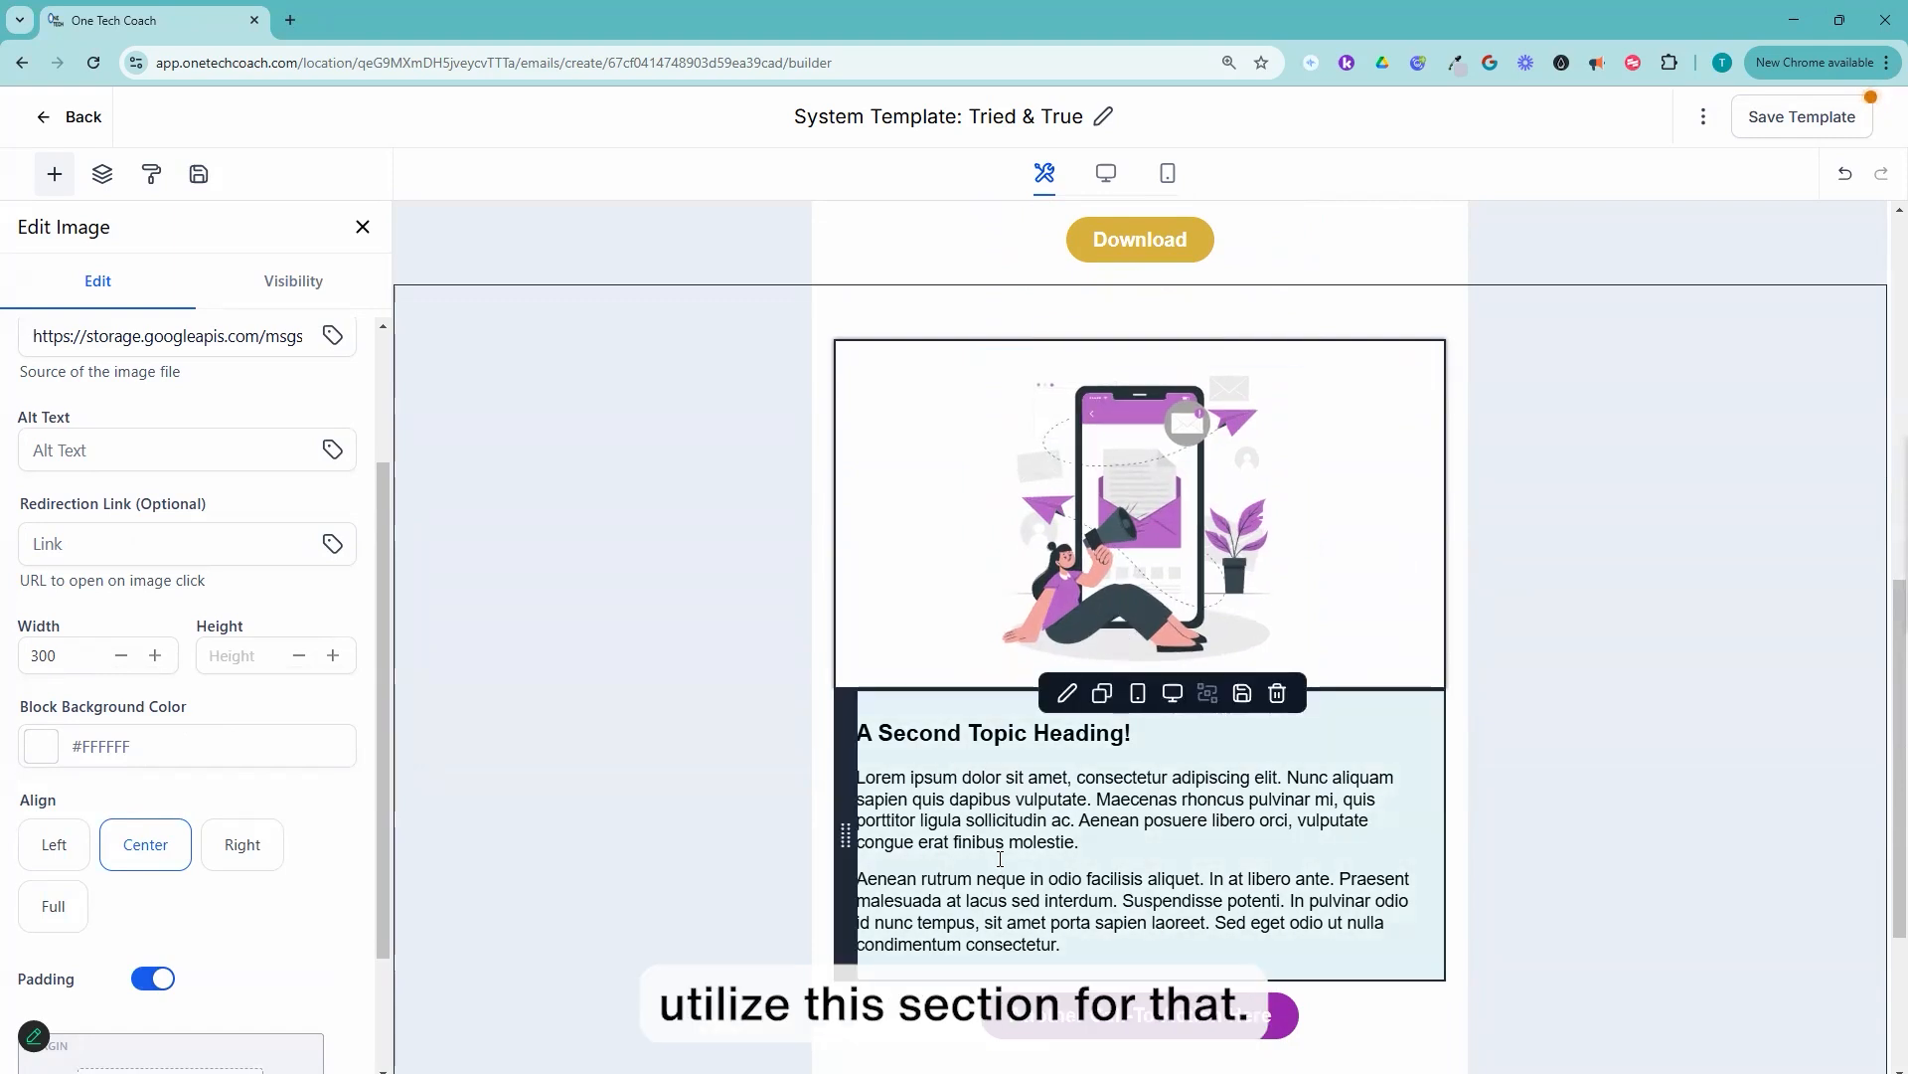
click(1012, 1026)
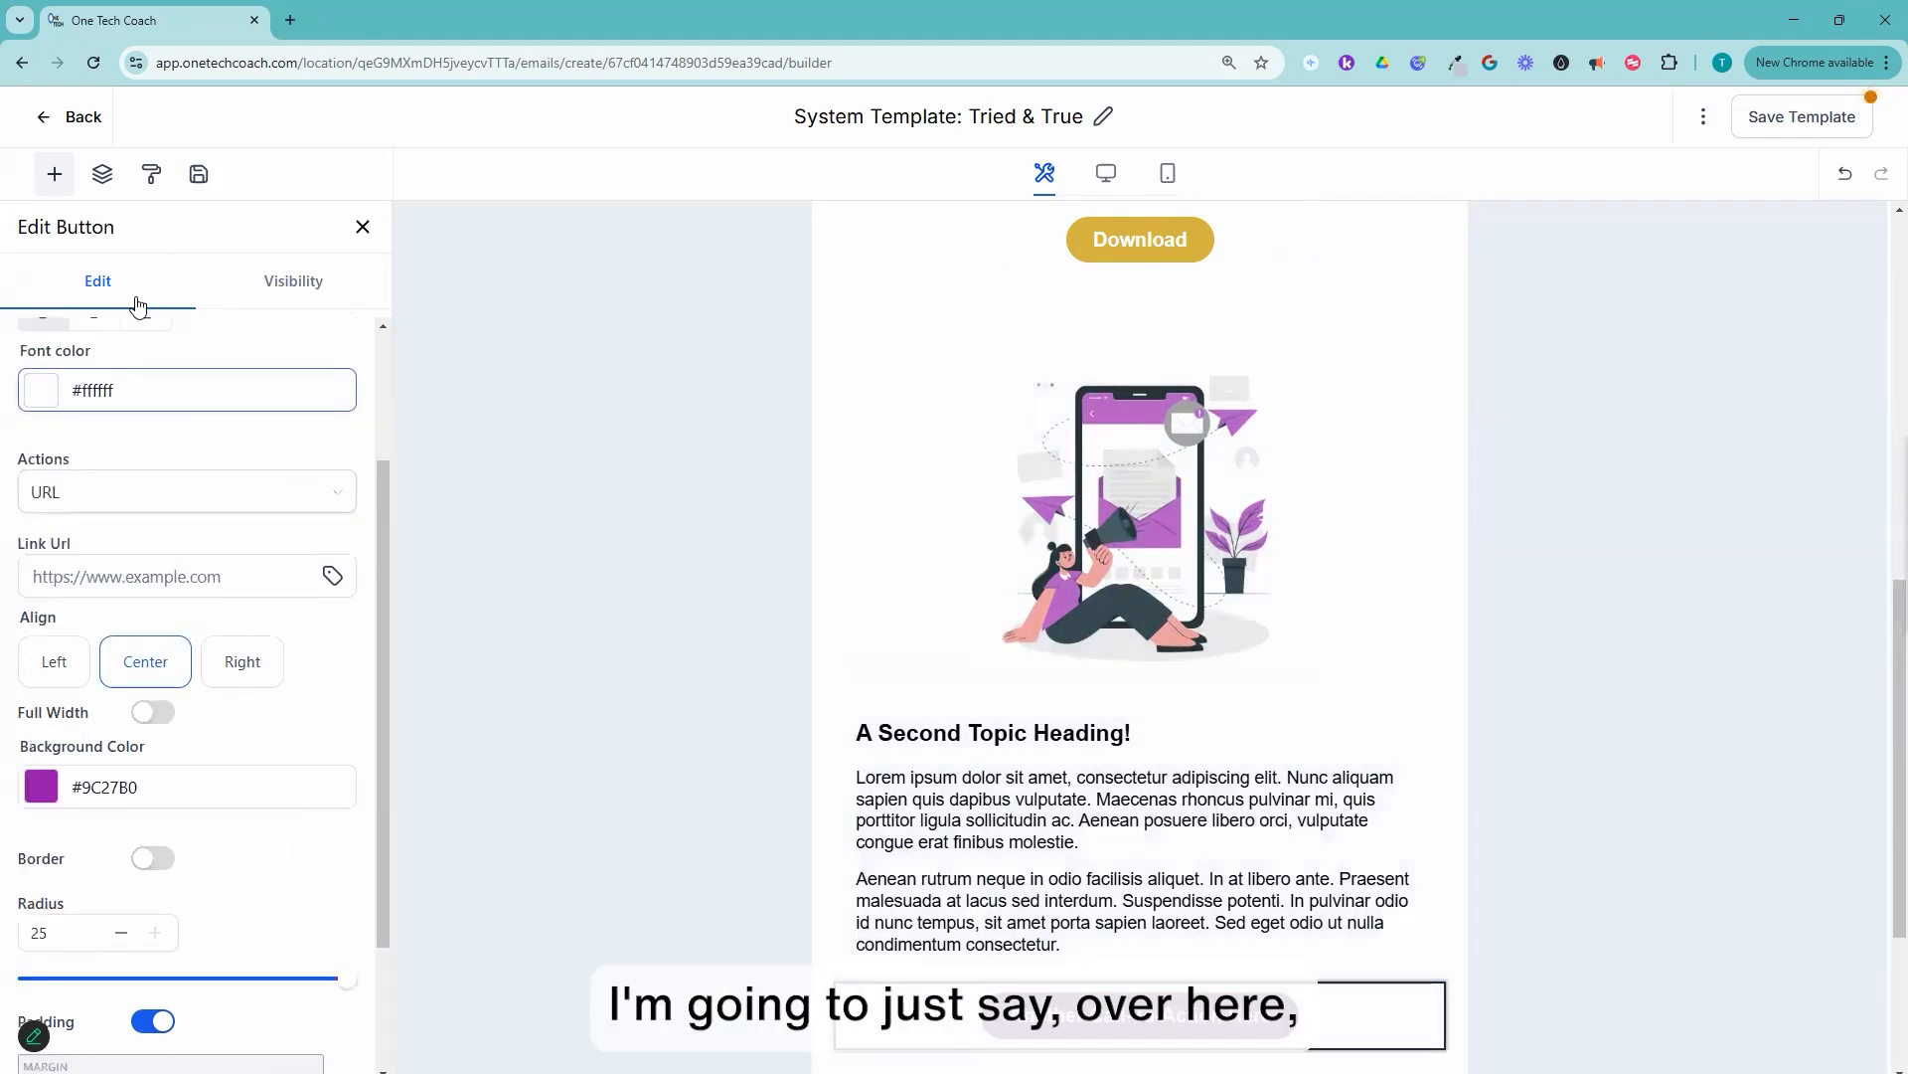
scroll(235, 523, up, 2)
click(149, 372)
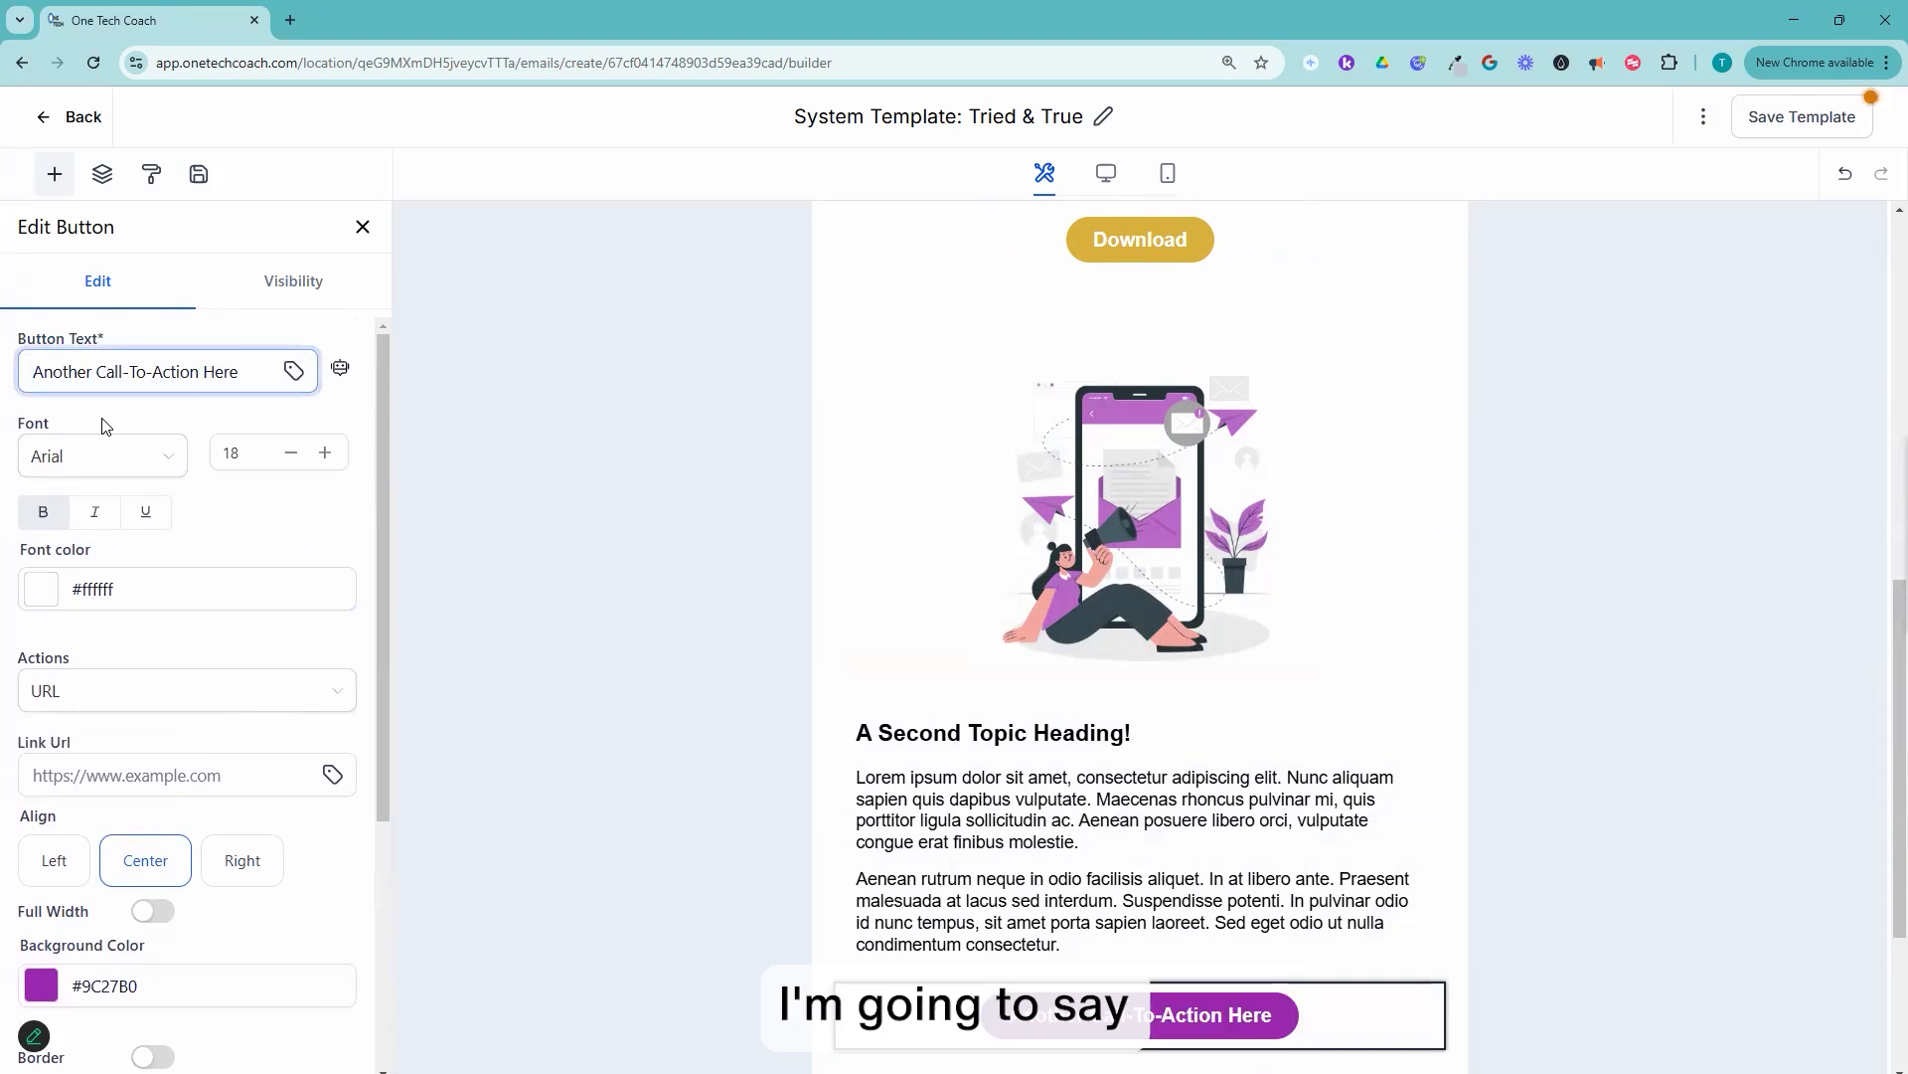
key(ctrl+a)
text(Join )
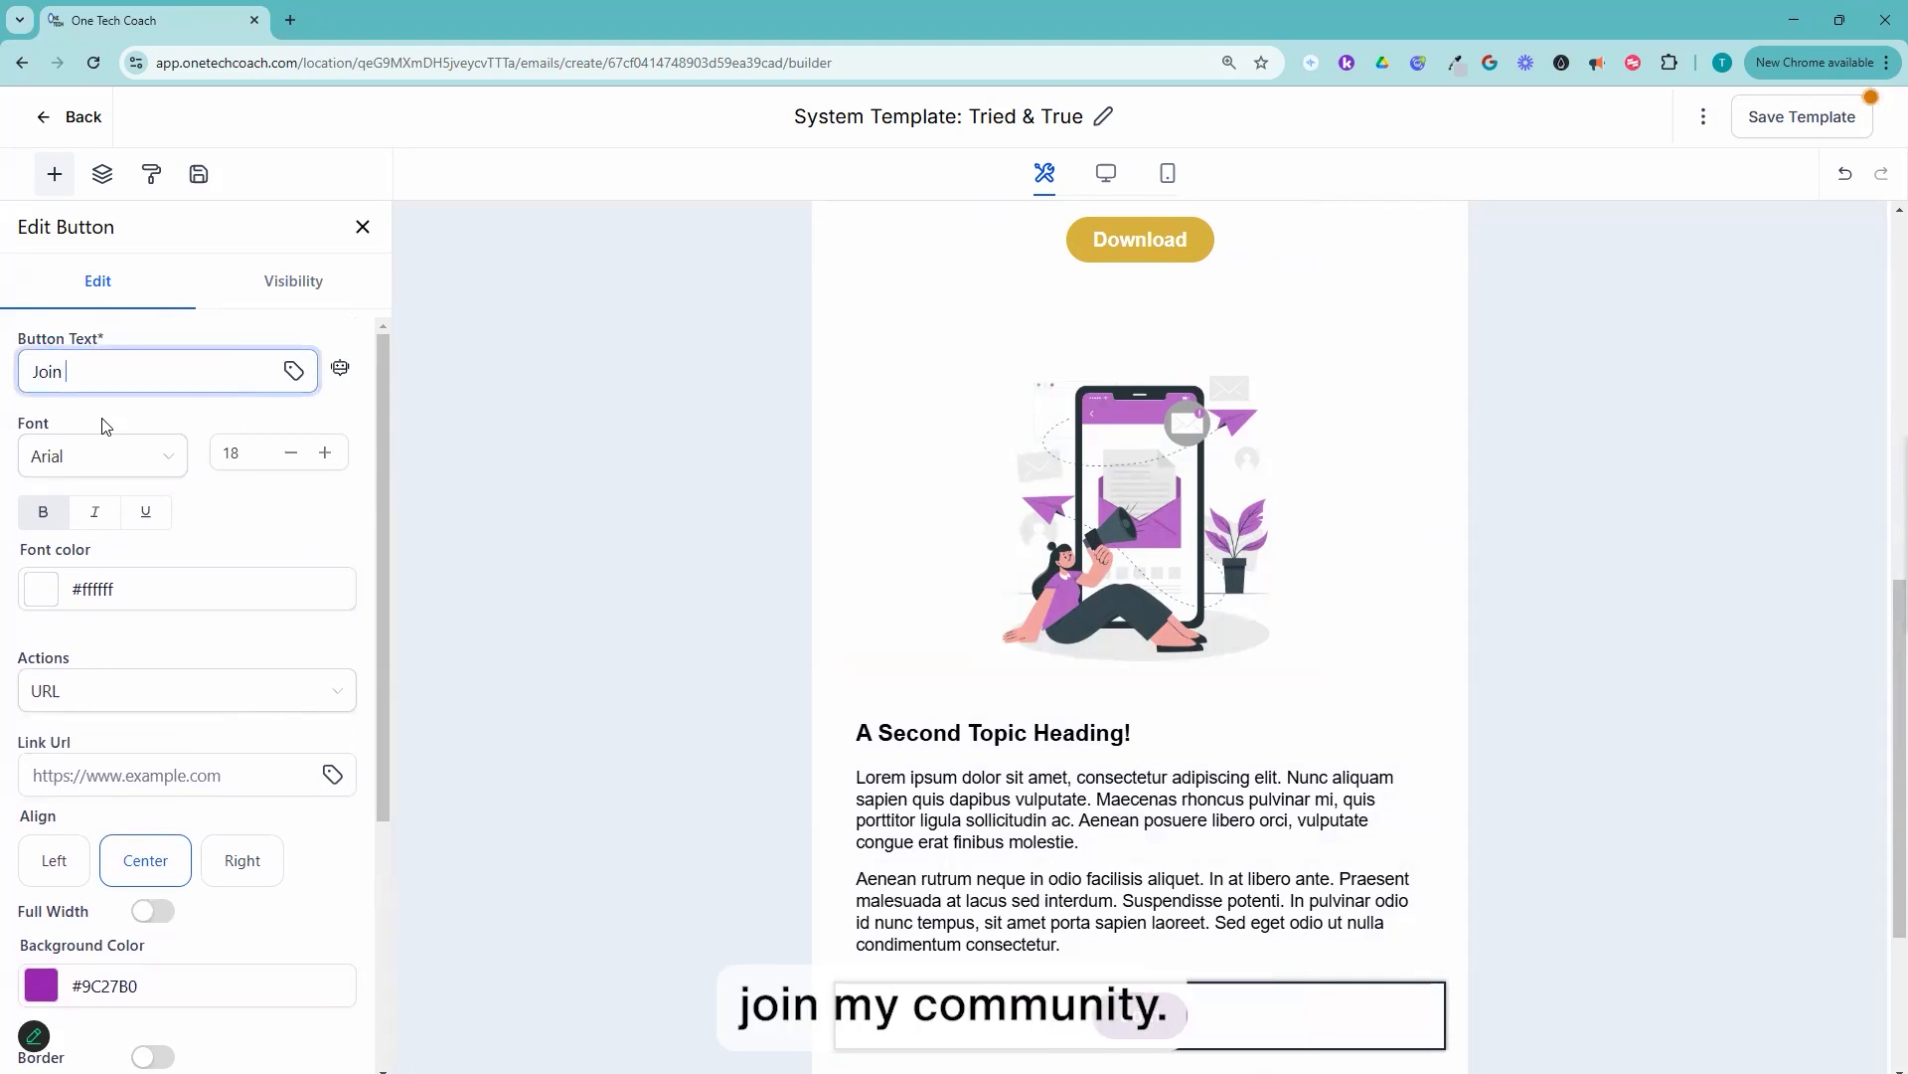
text(my Community!)
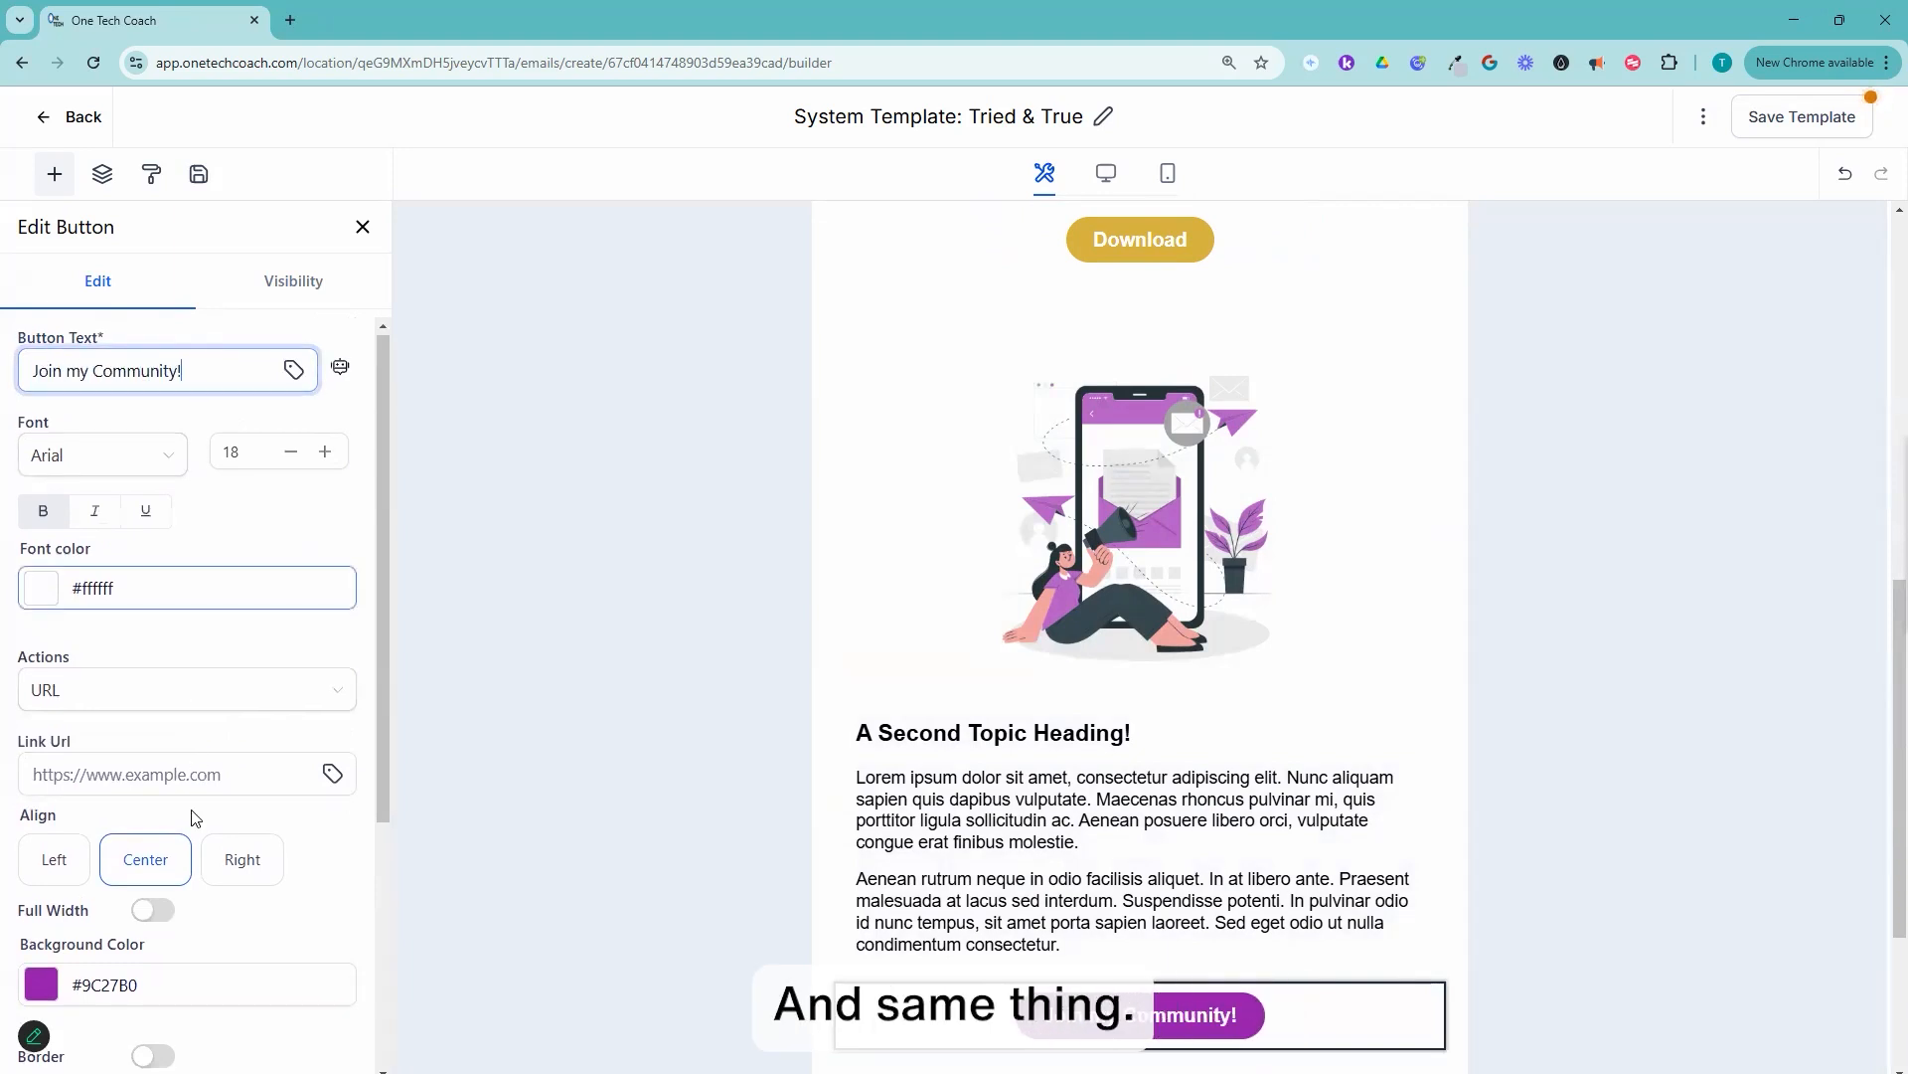
Step: Set the "Join my Community!" button's background color to the gold brand color #dbb13d
scroll(149, 795, down, 3)
click(53, 691)
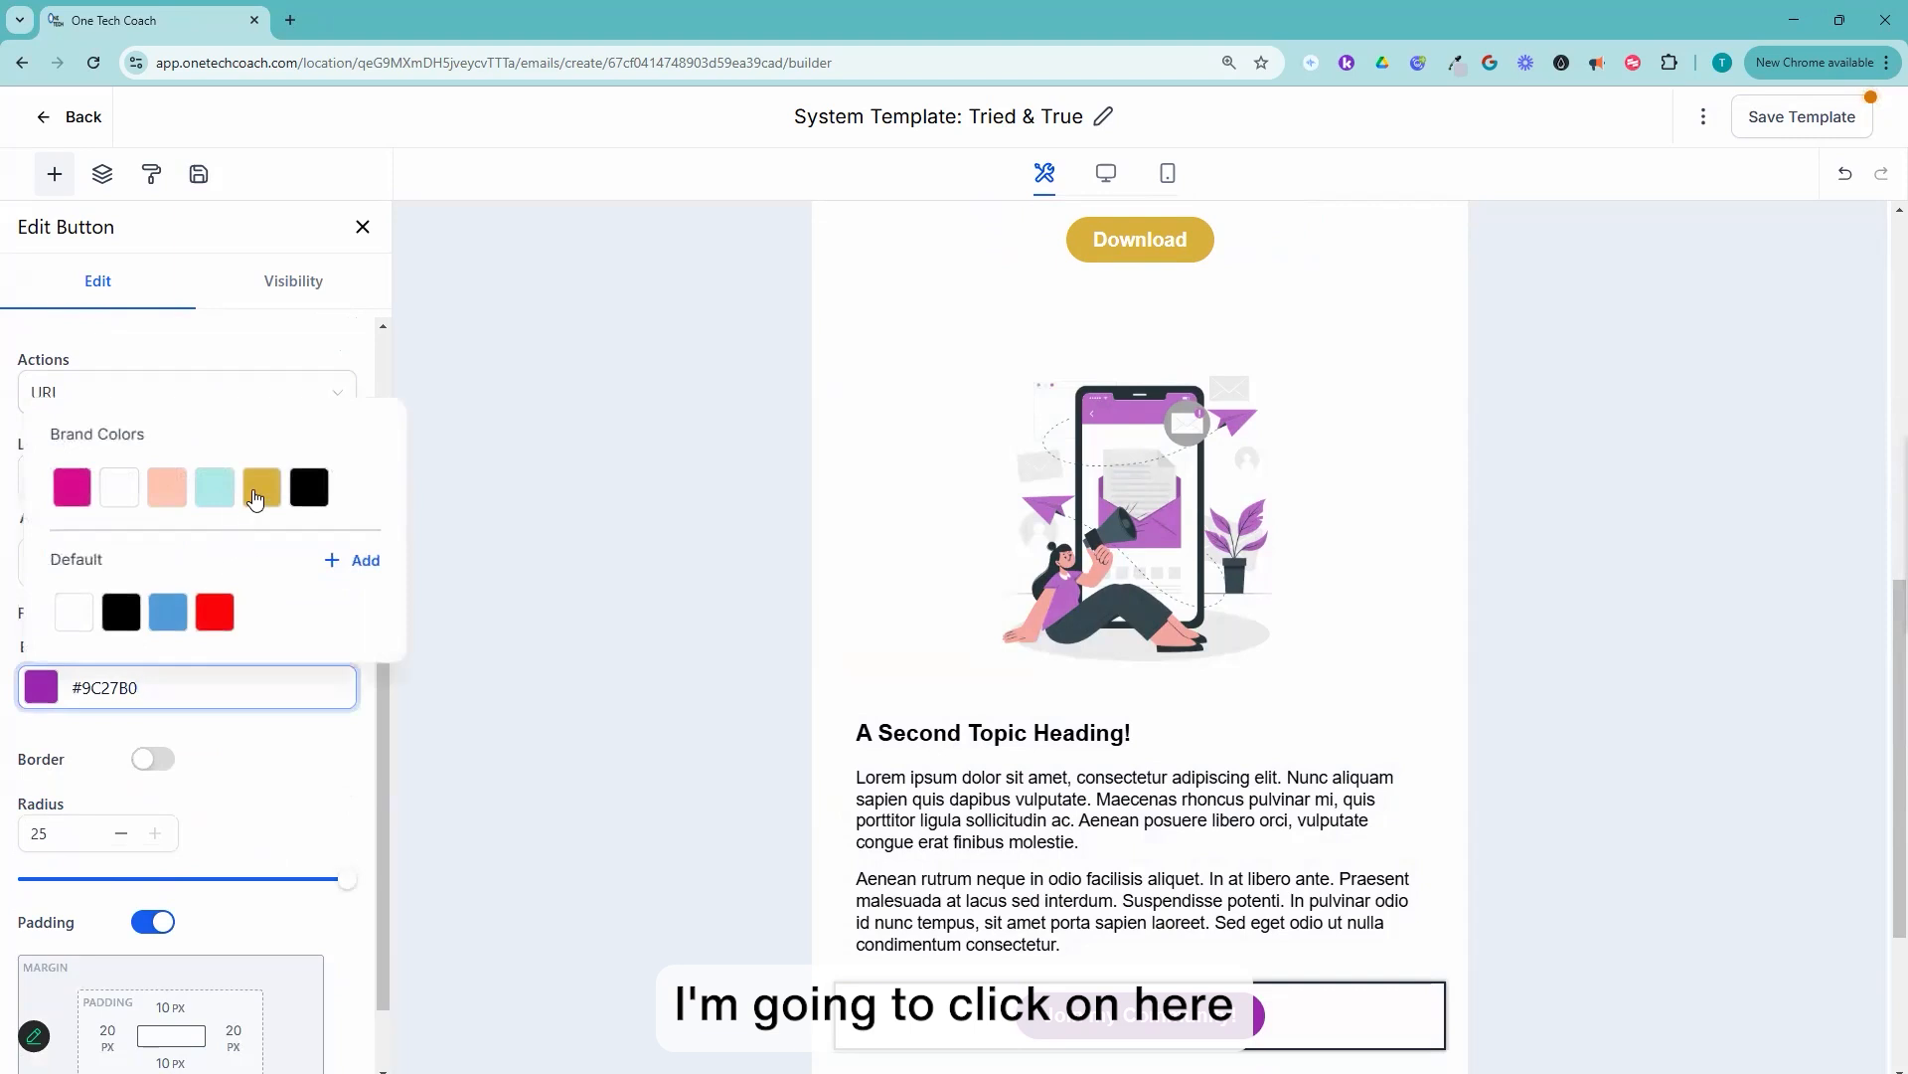
click(258, 492)
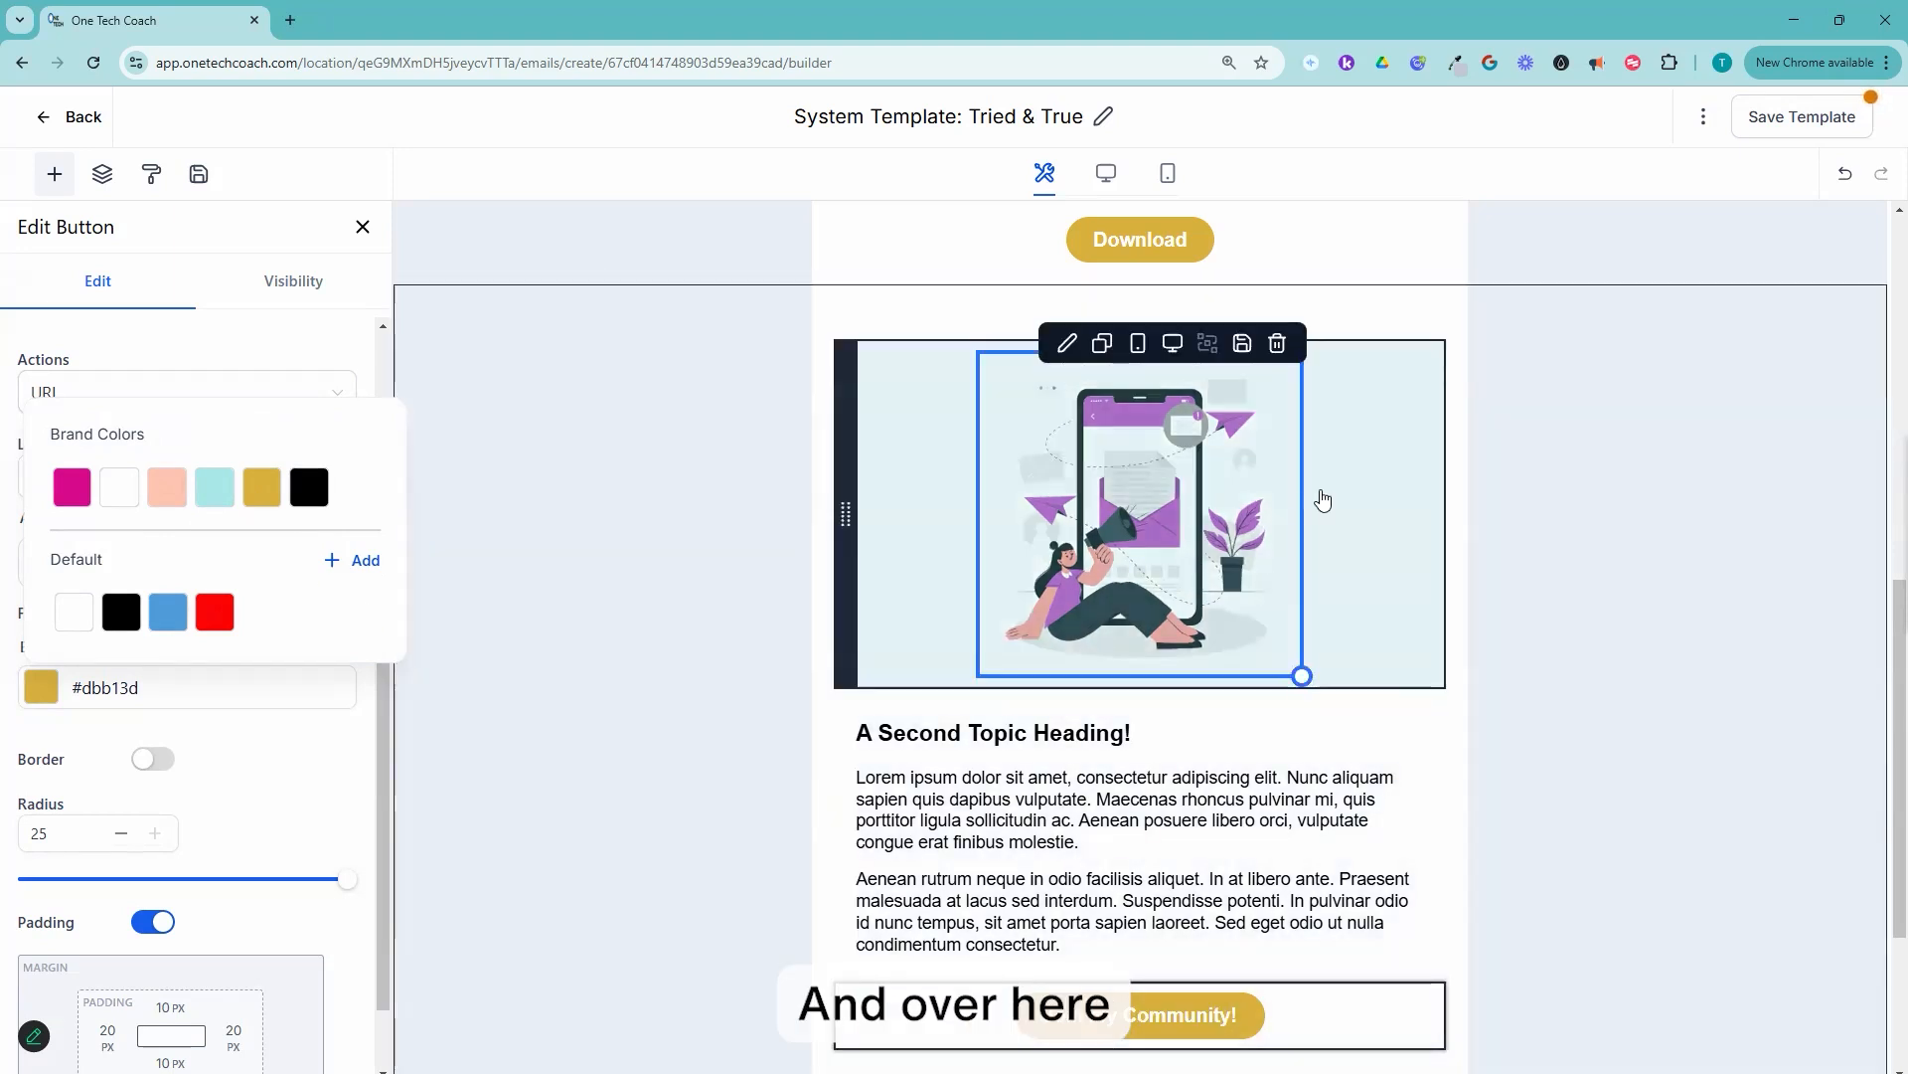
Step: Replace the phone illustration above the second topic heading with a video element
click(1240, 608)
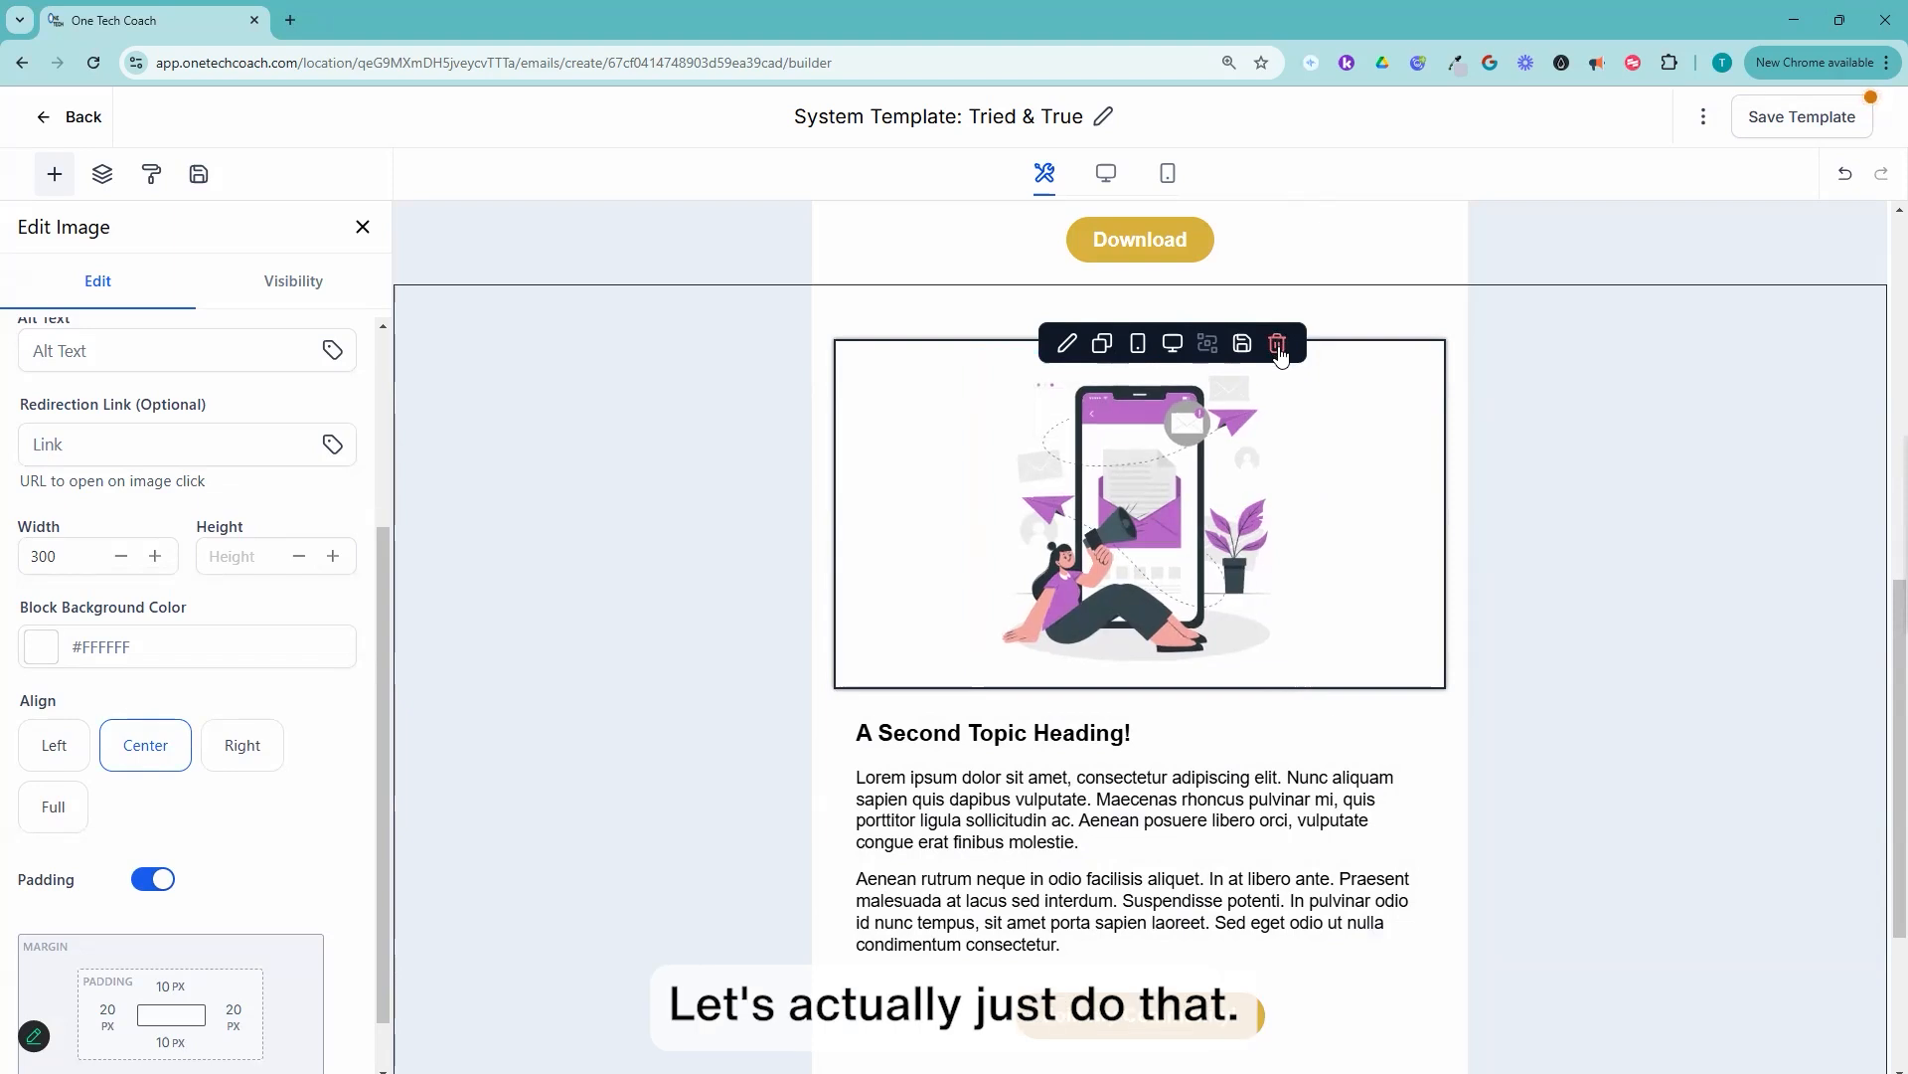
click(1280, 348)
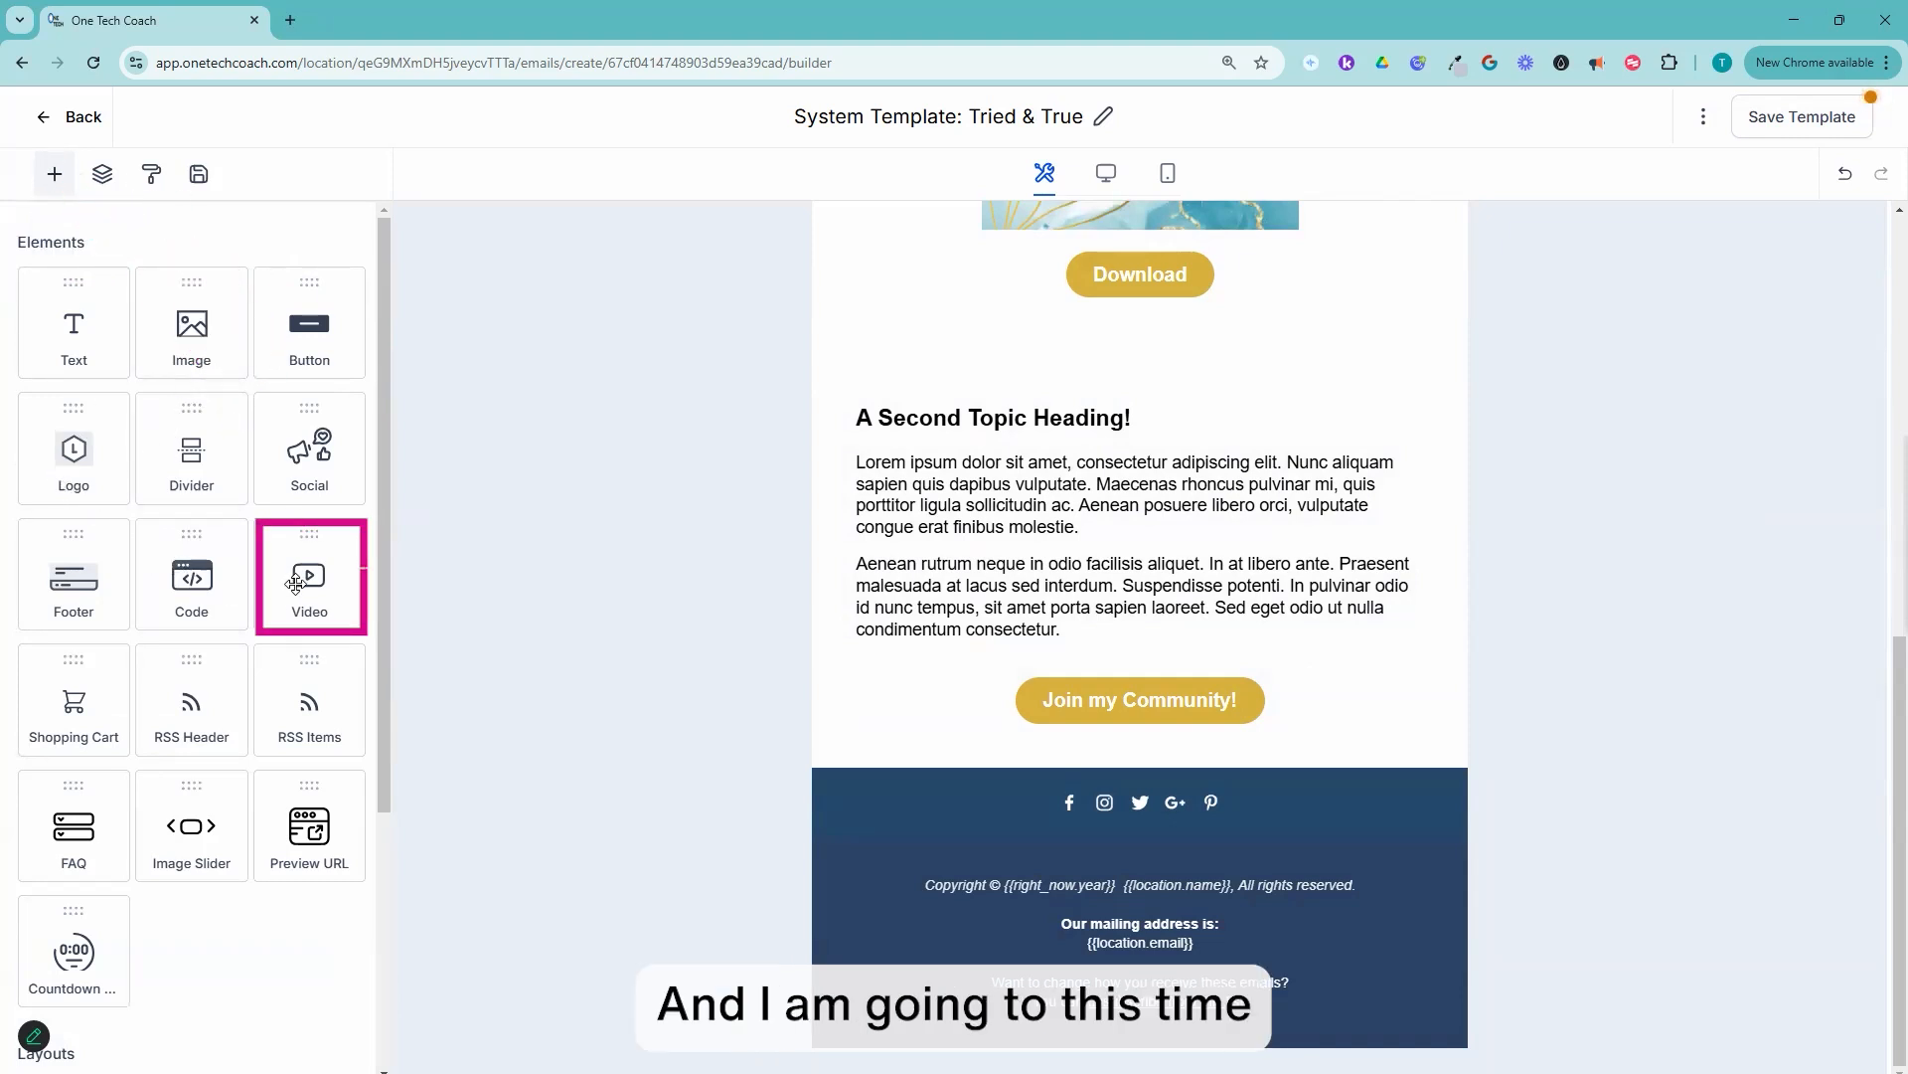
drag(309, 568, 999, 397)
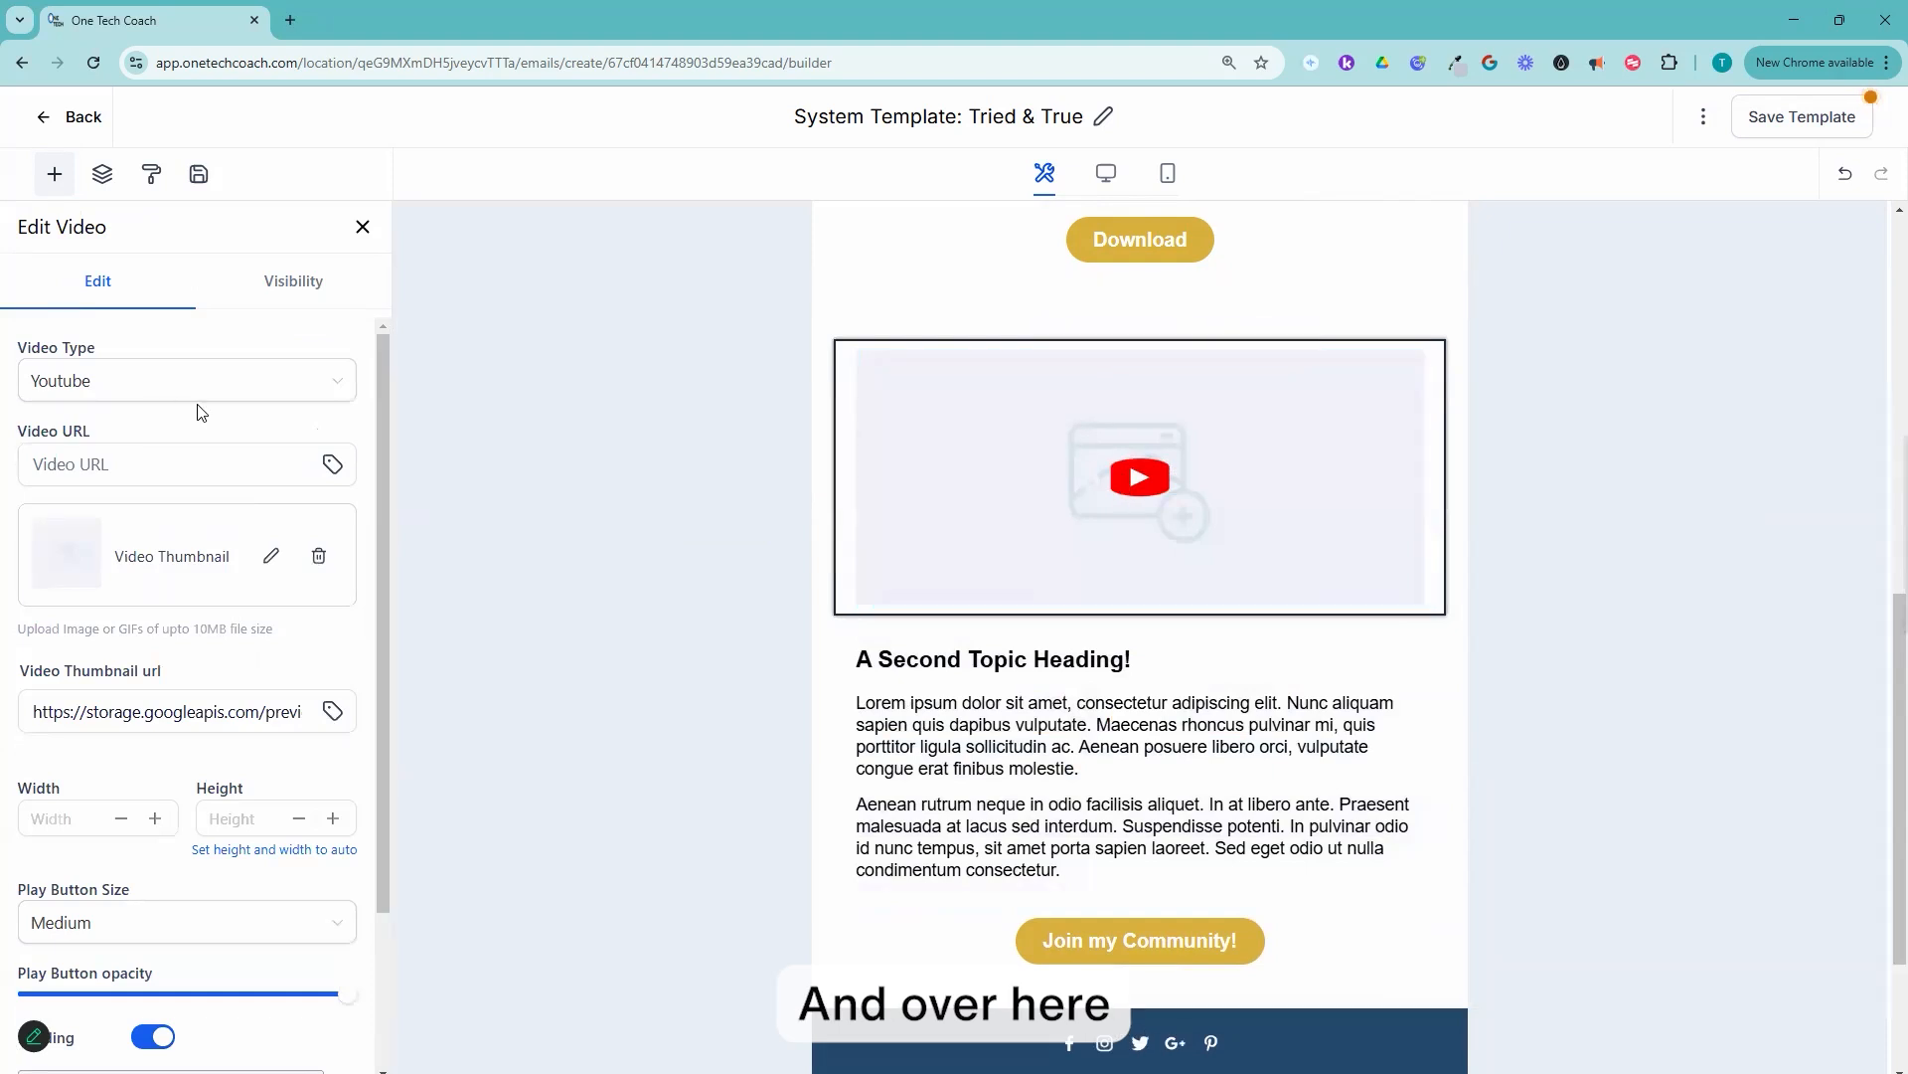
Step: Set the new video element's type to HTML 5
click(220, 388)
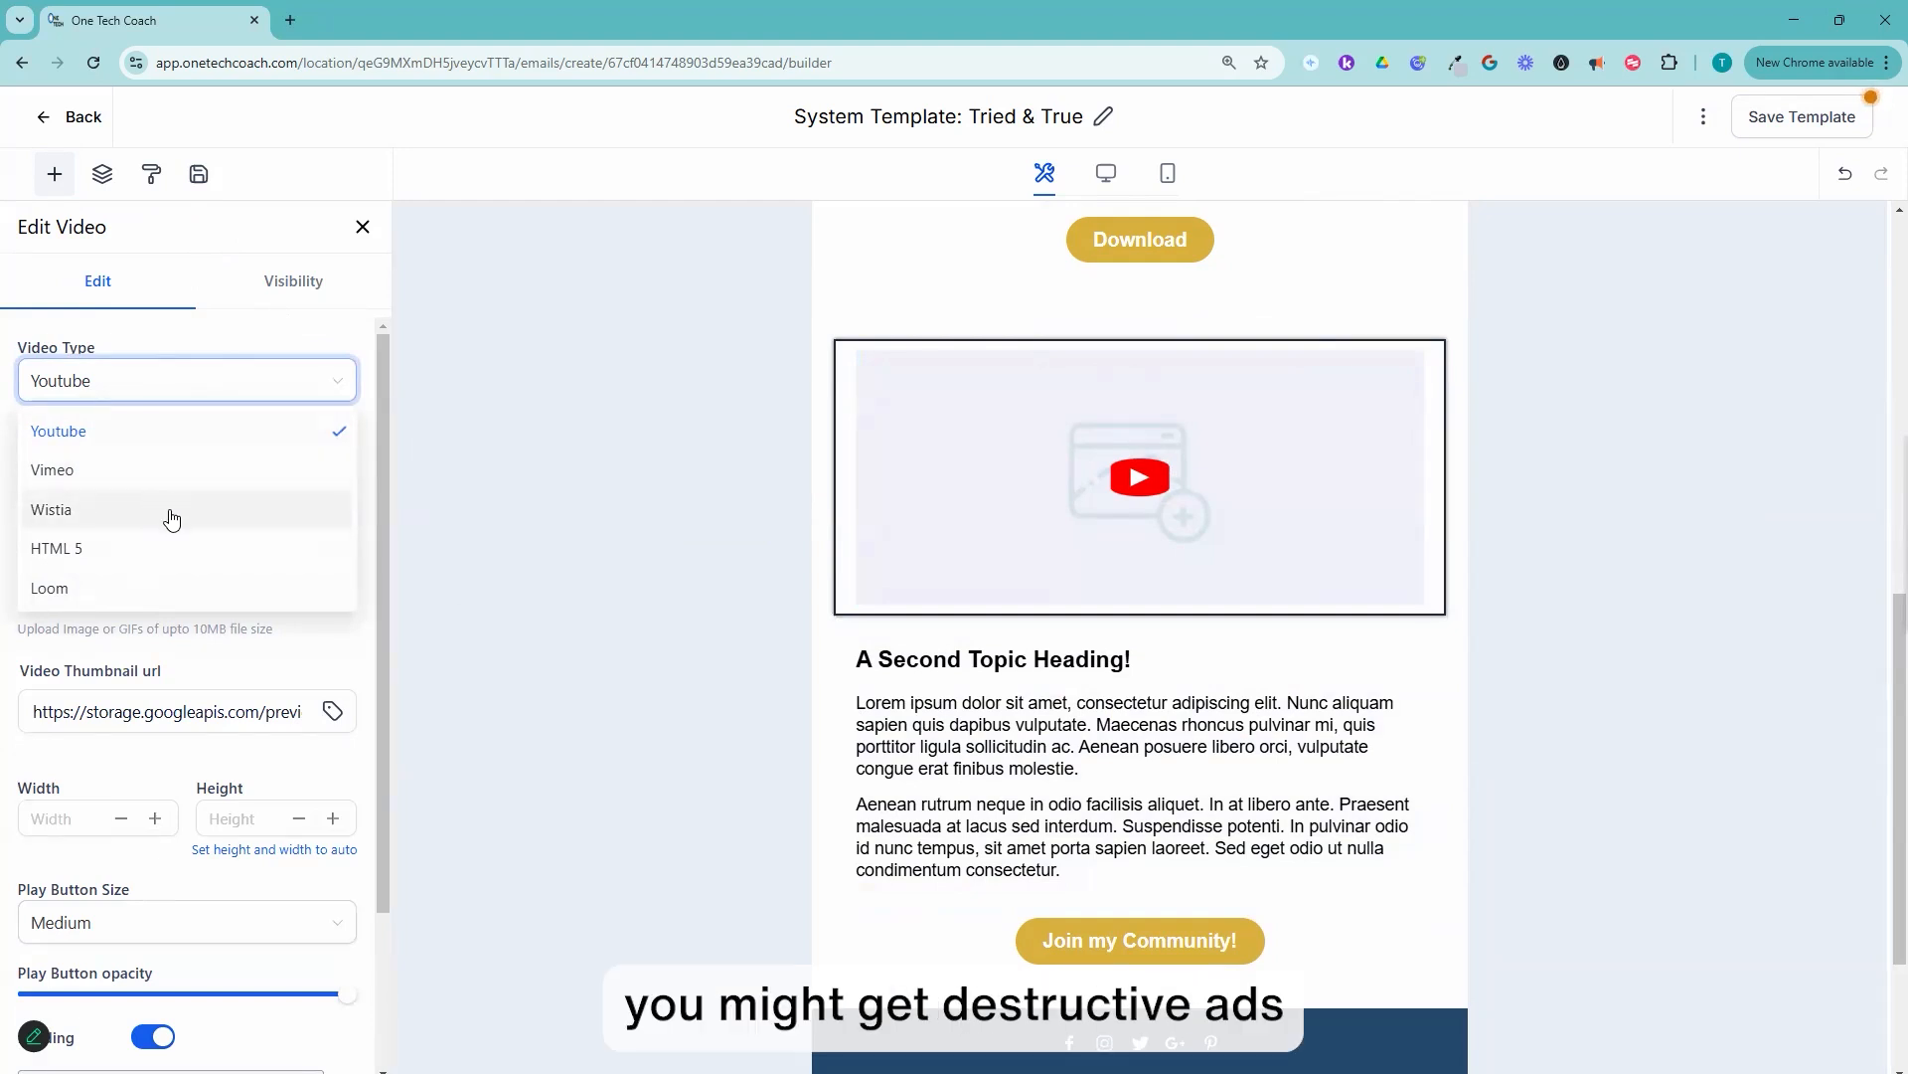
click(113, 558)
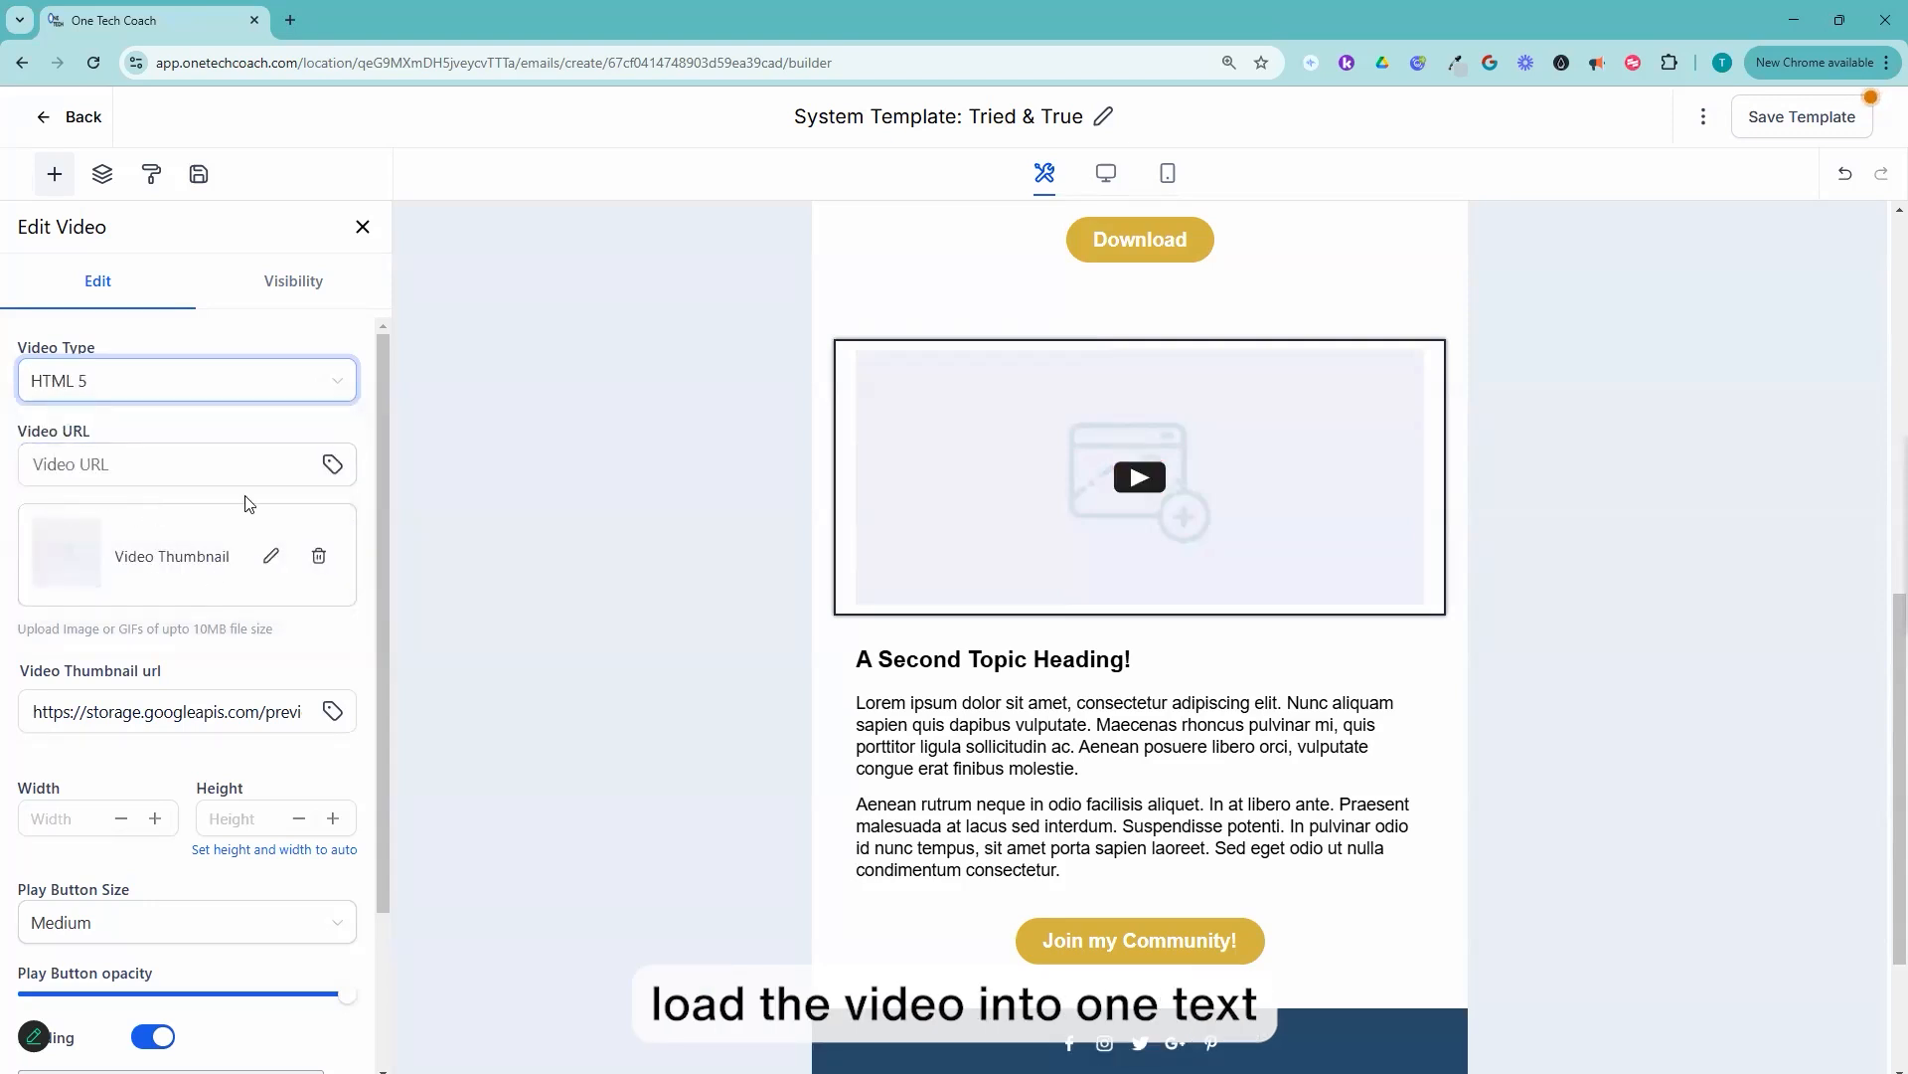
click(333, 467)
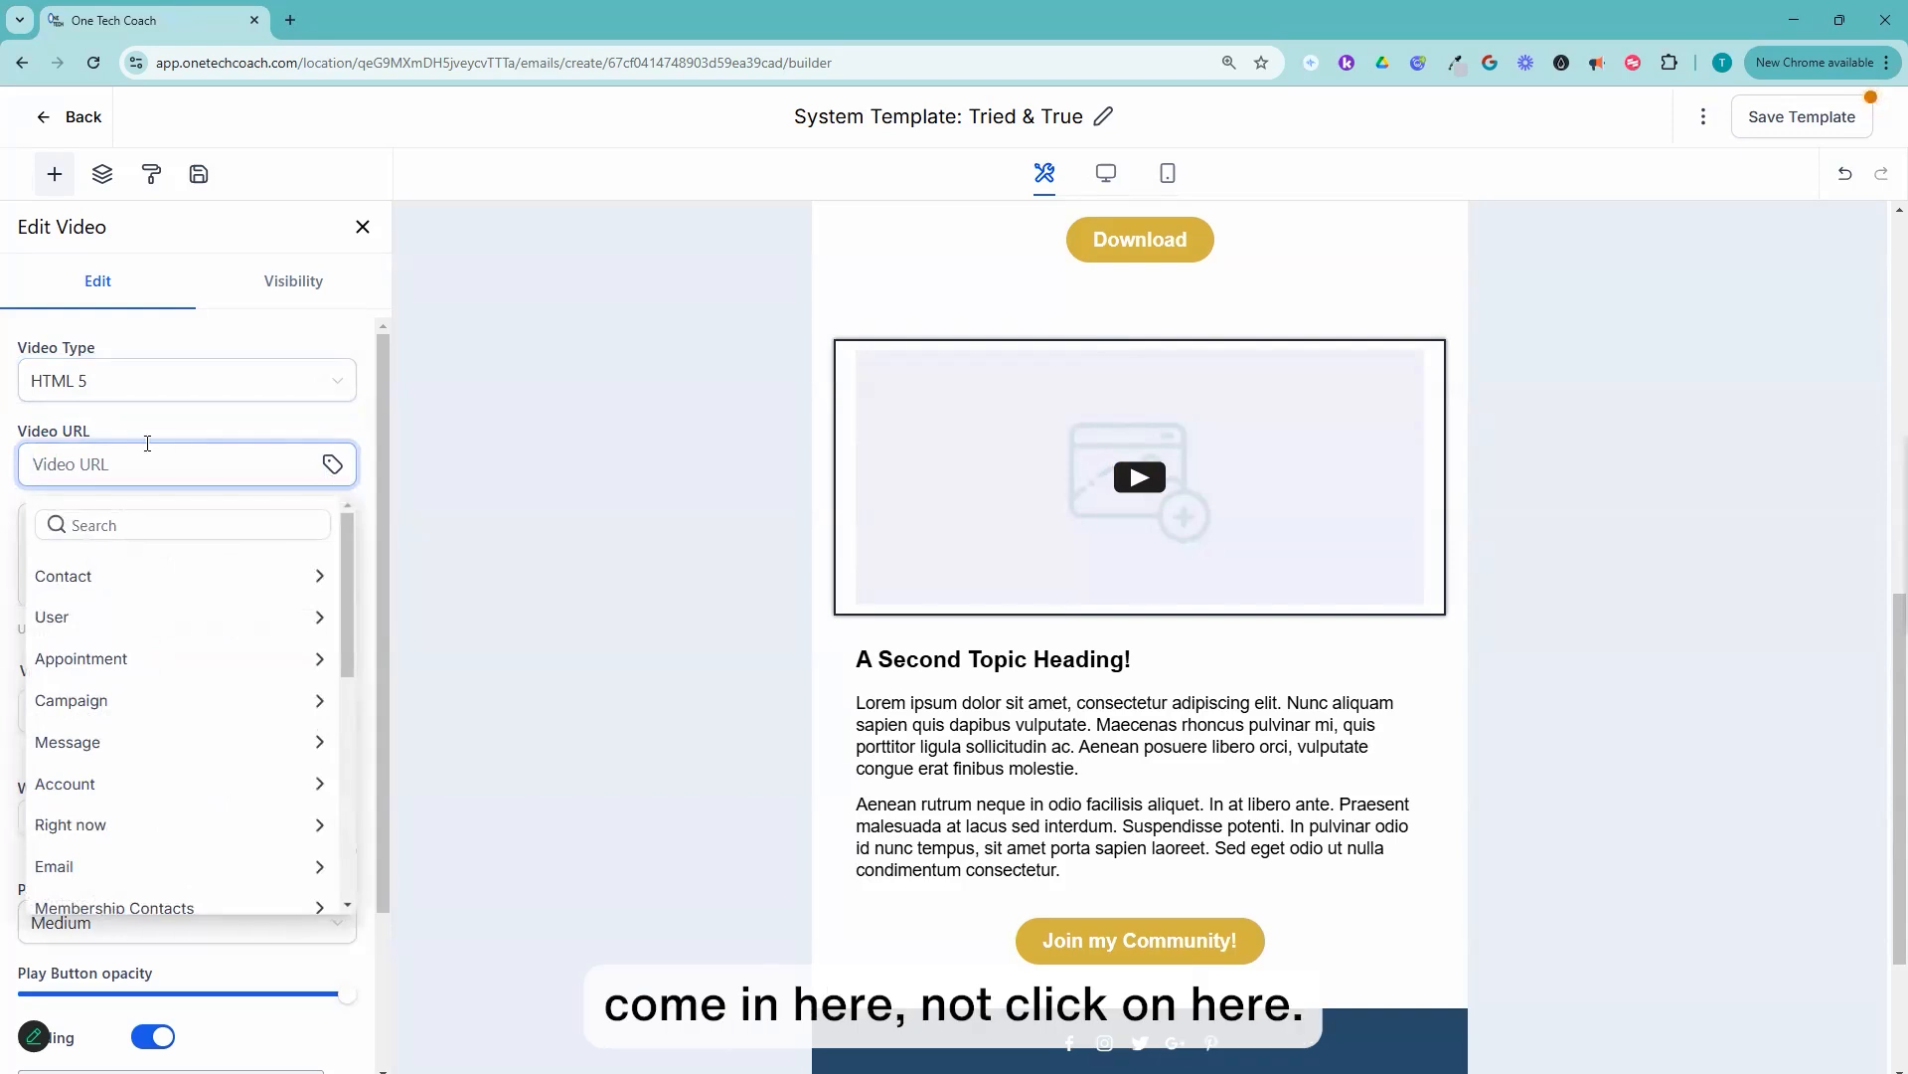
click(161, 464)
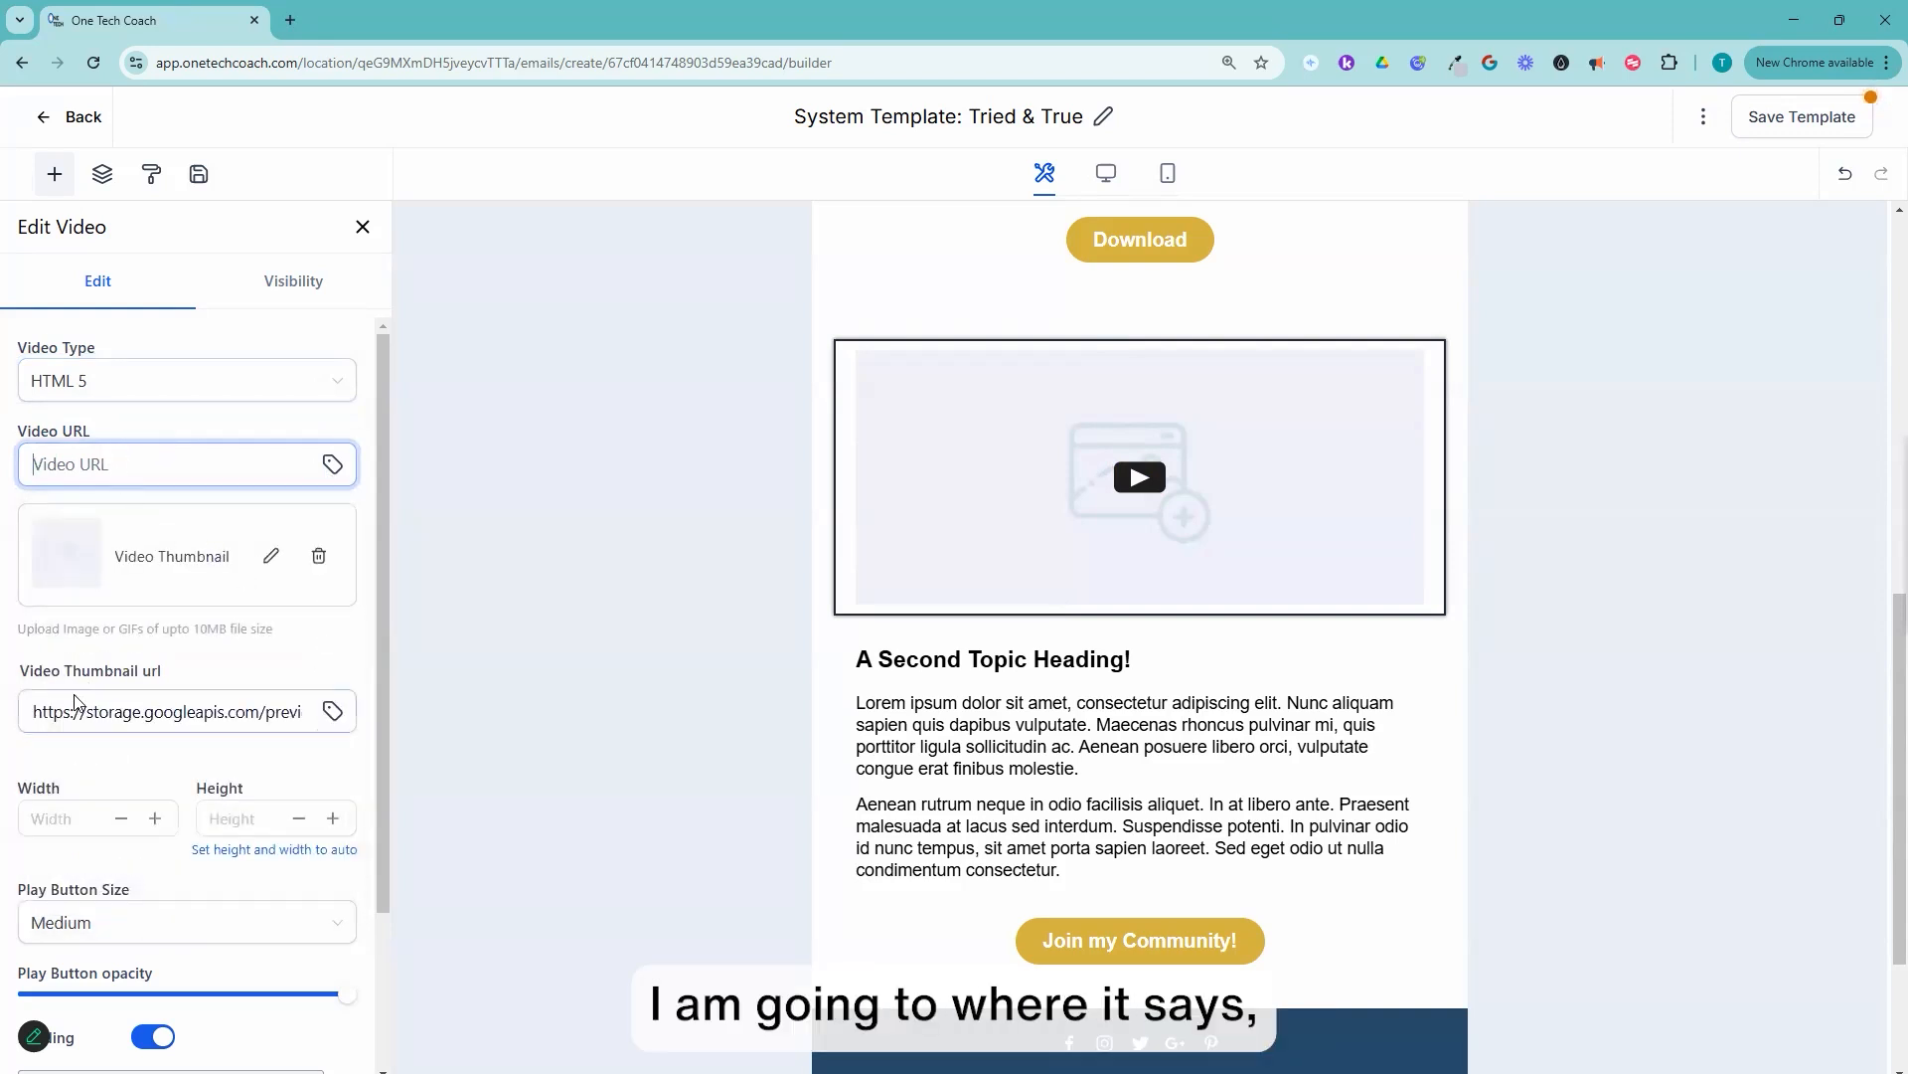
scroll(107, 398, down, 1)
scroll(159, 497, down, 1)
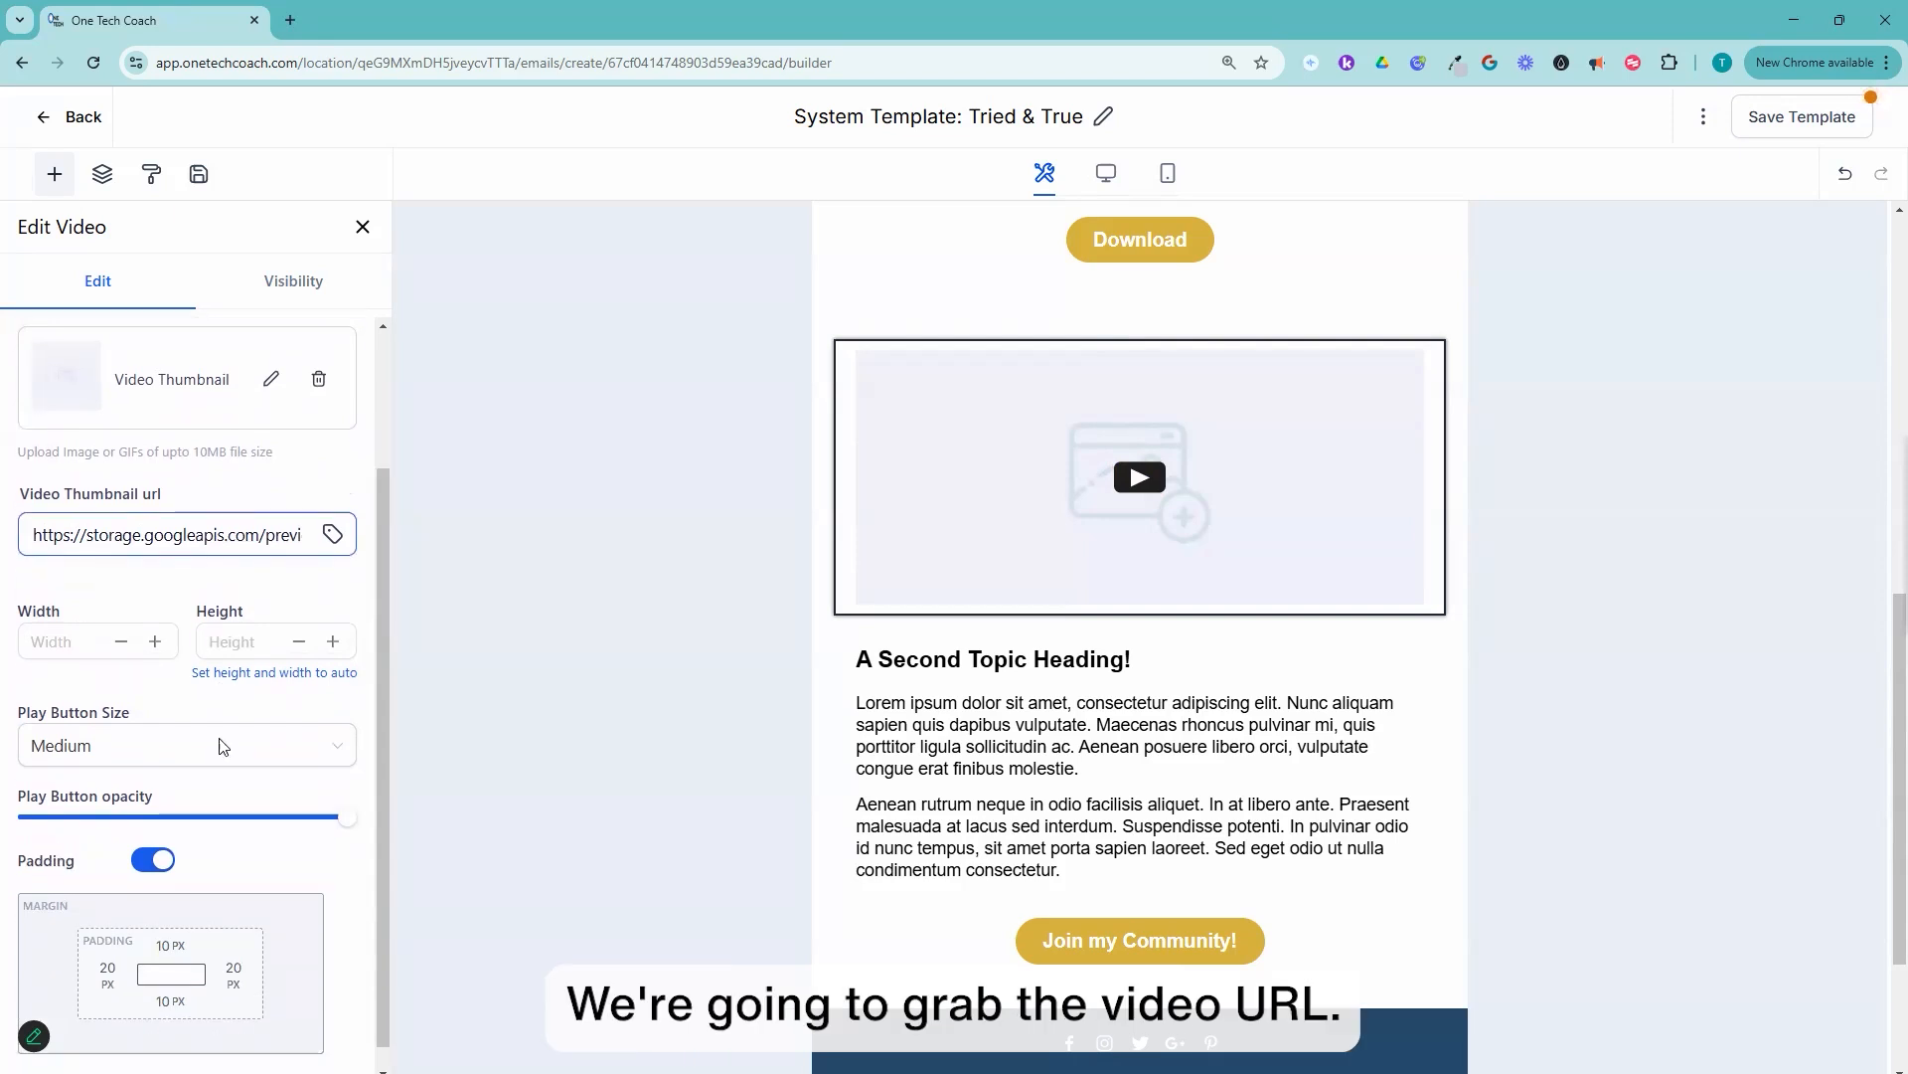
scroll(335, 627, up, 2)
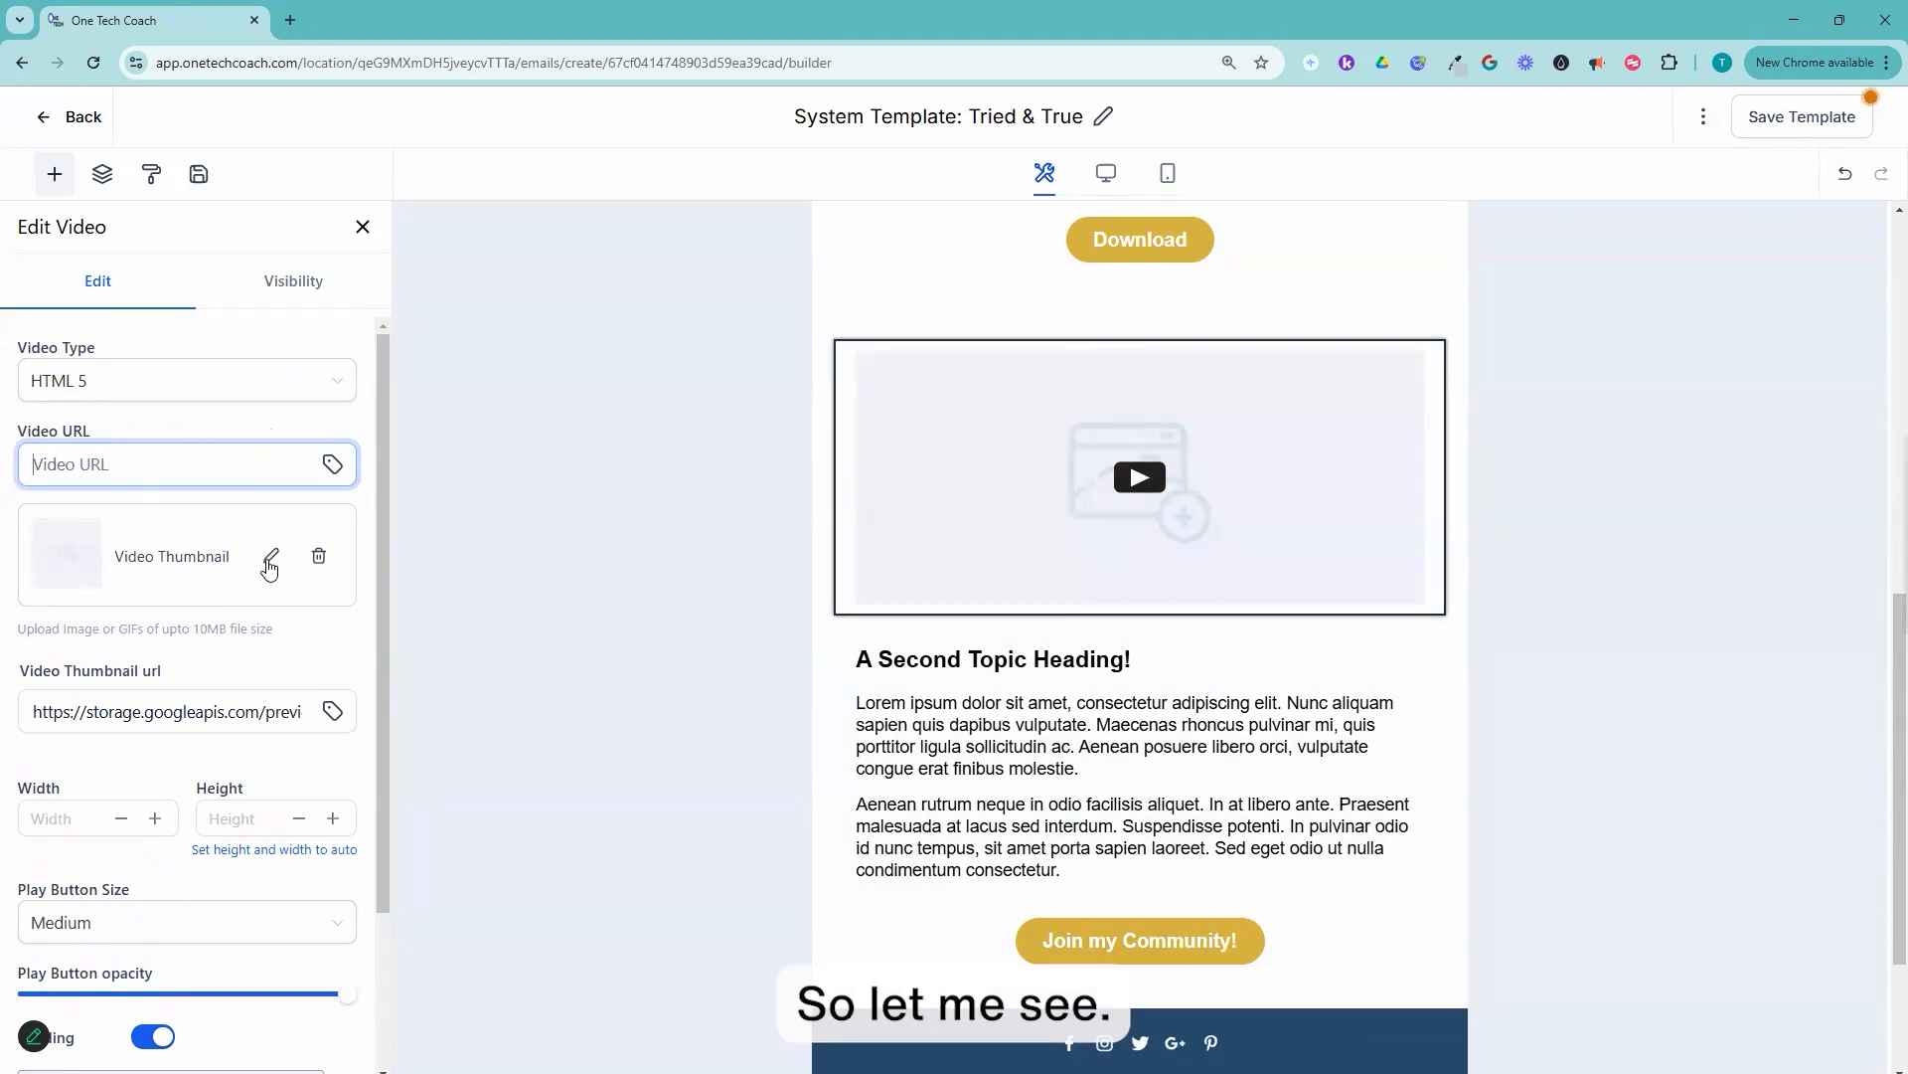
Step: Save the email template and leave the builder for Media Storage
click(1739, 116)
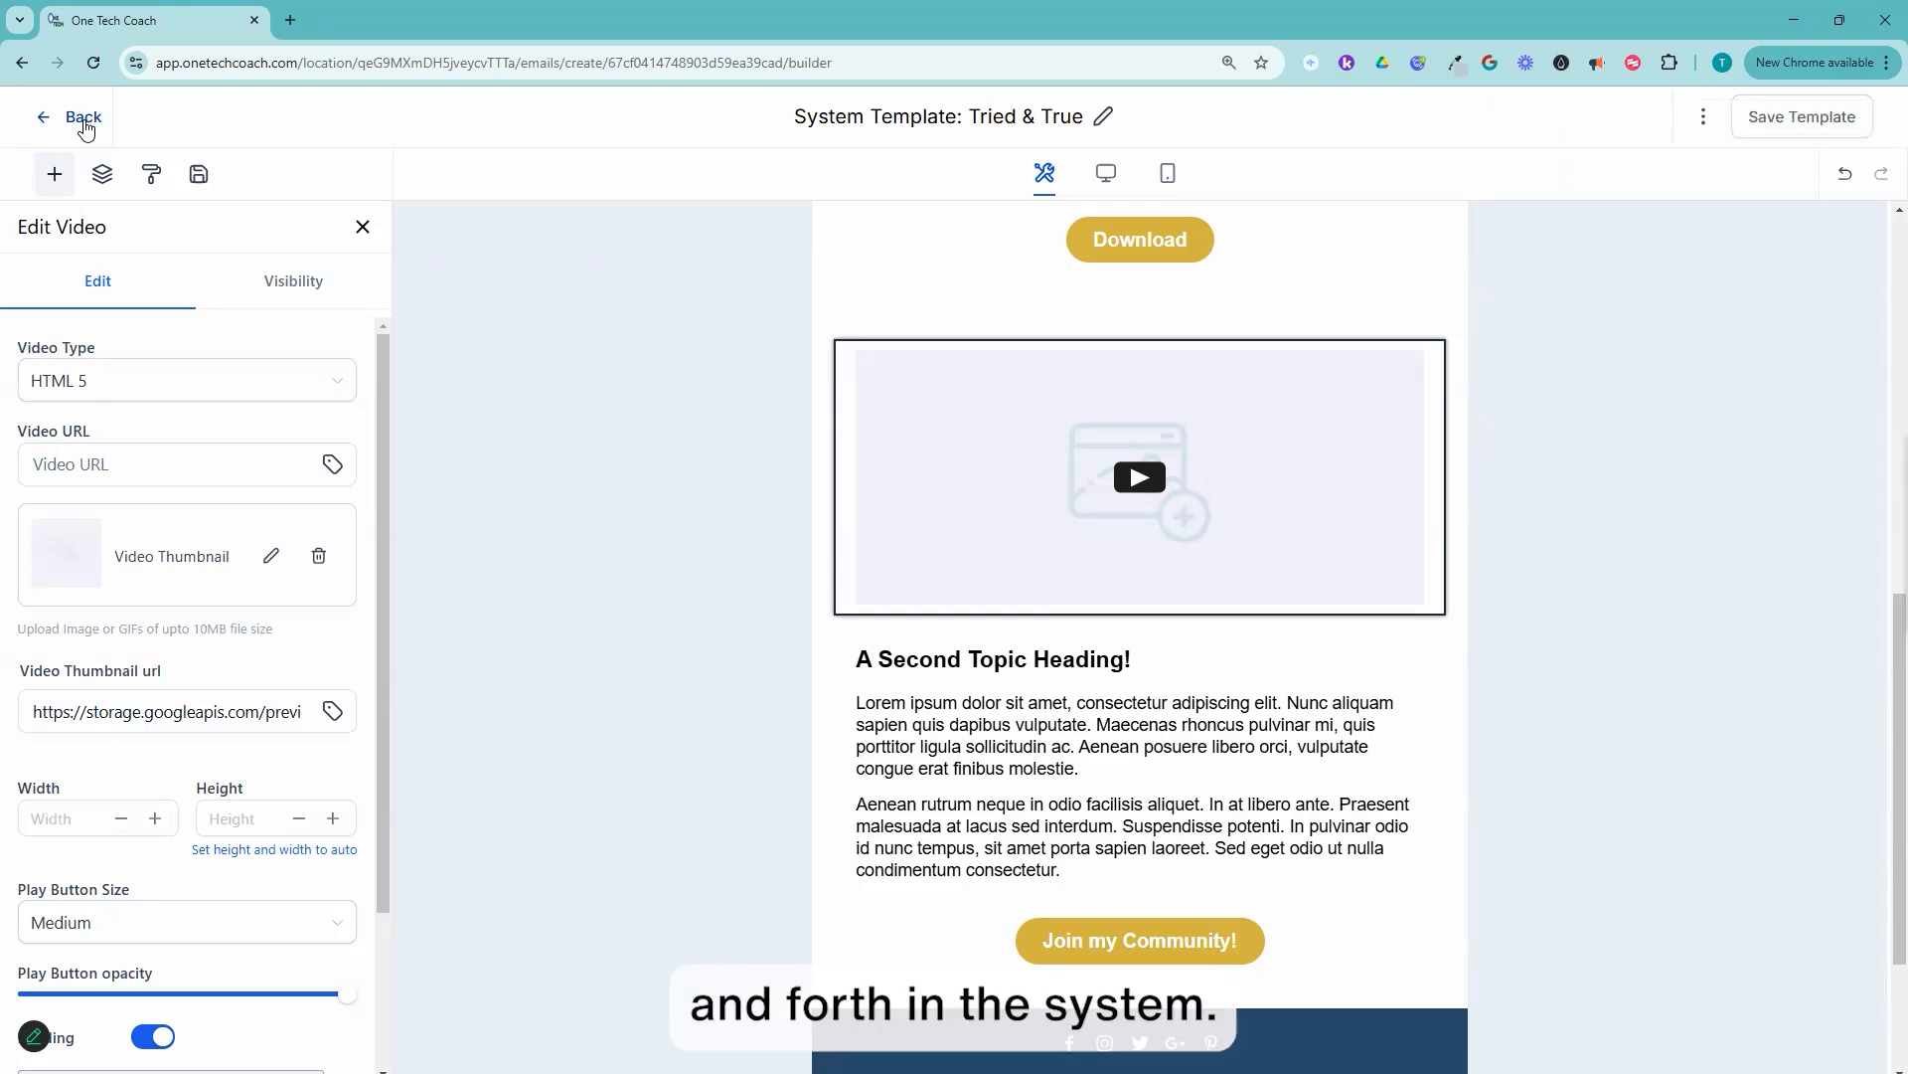
click(80, 118)
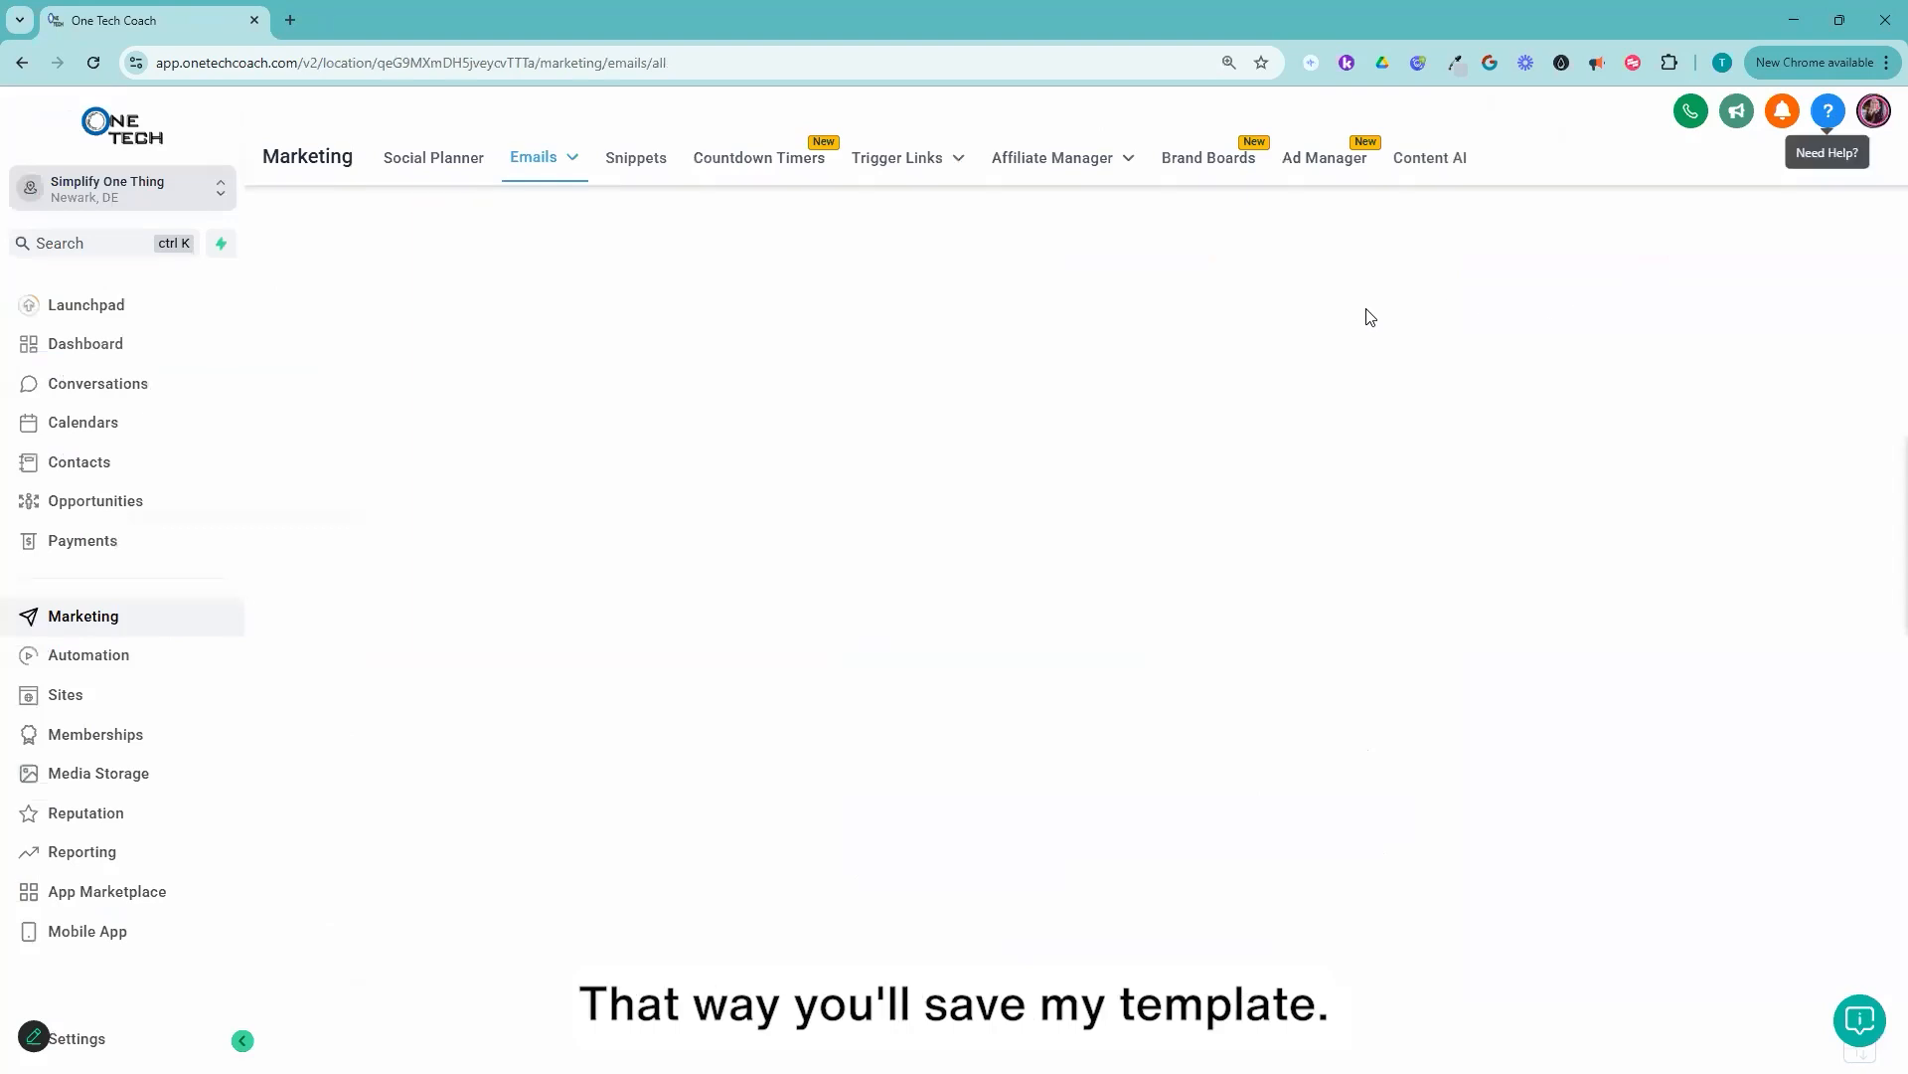
click(91, 773)
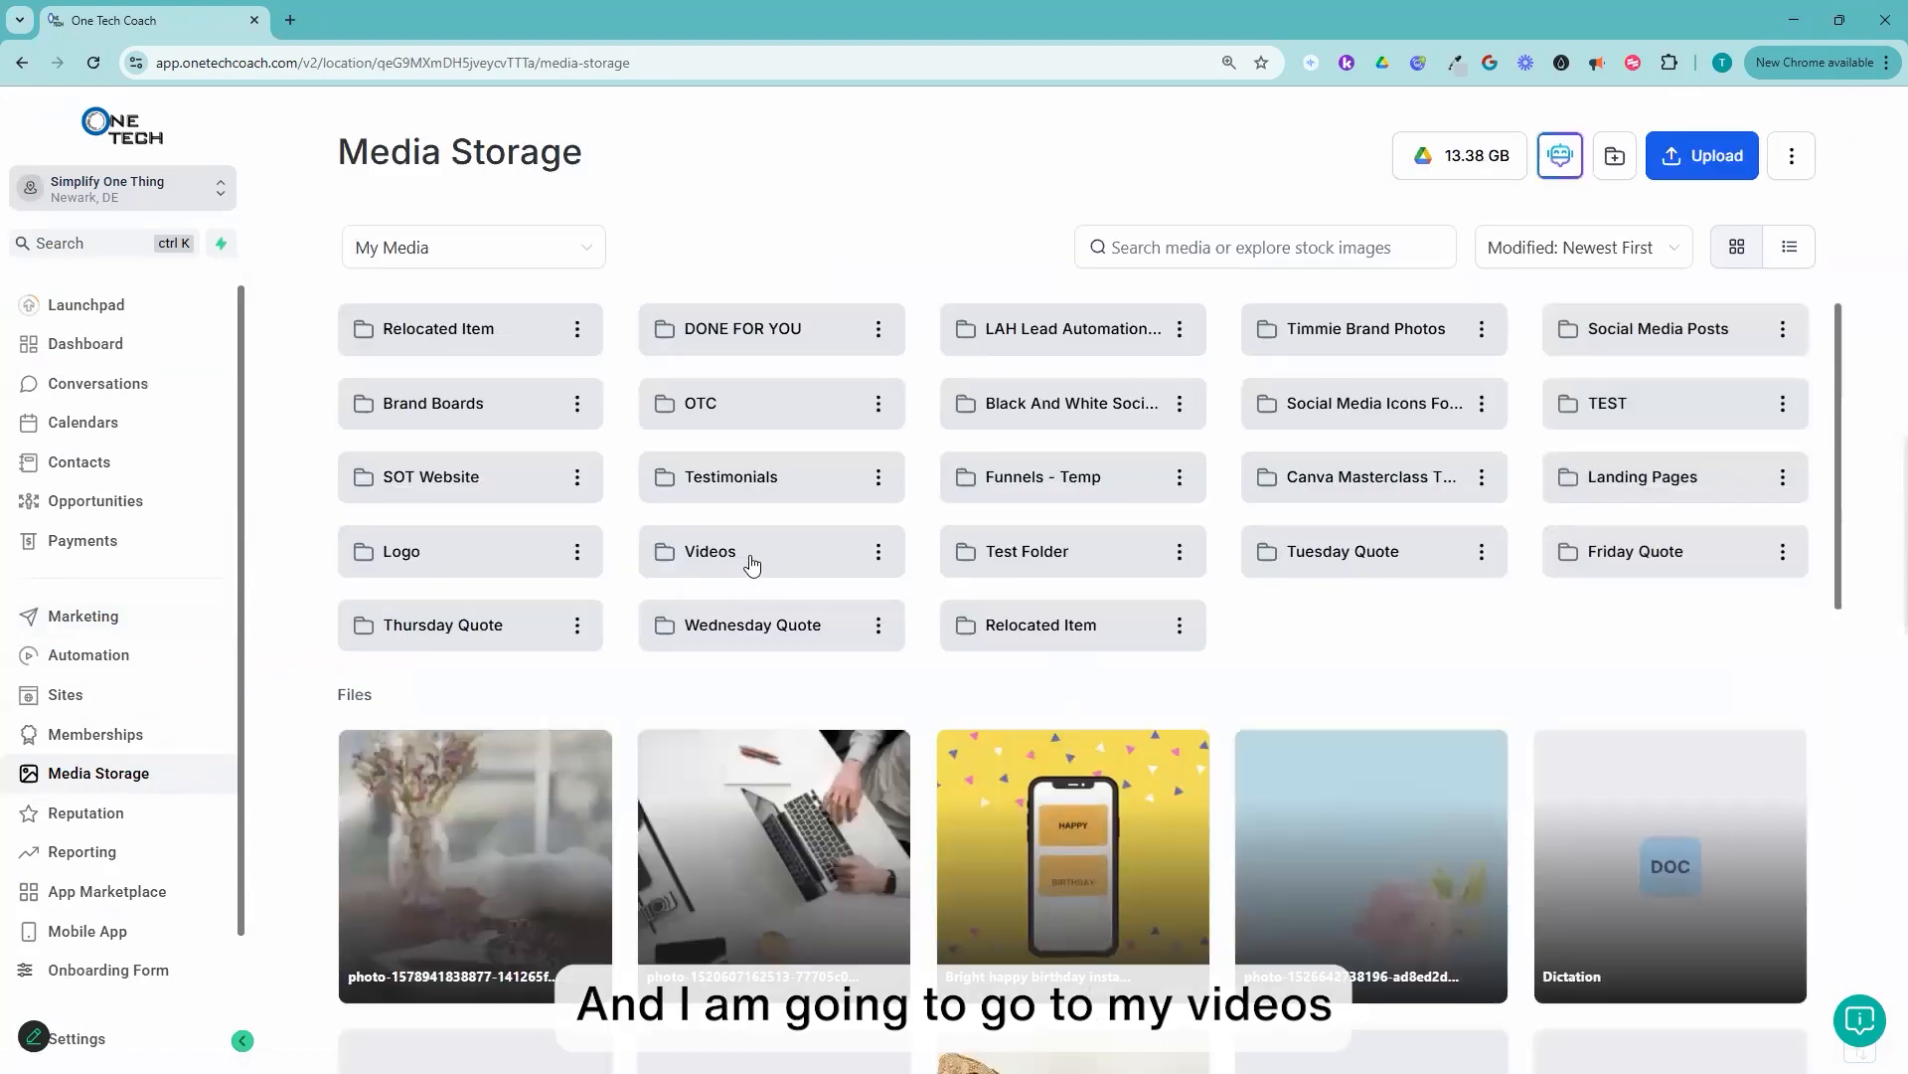
Step: Copy the link of the video in Videos > Edited Videos > "Should I Post Instagram Reels From My Phone Or My Computer?"
click(752, 559)
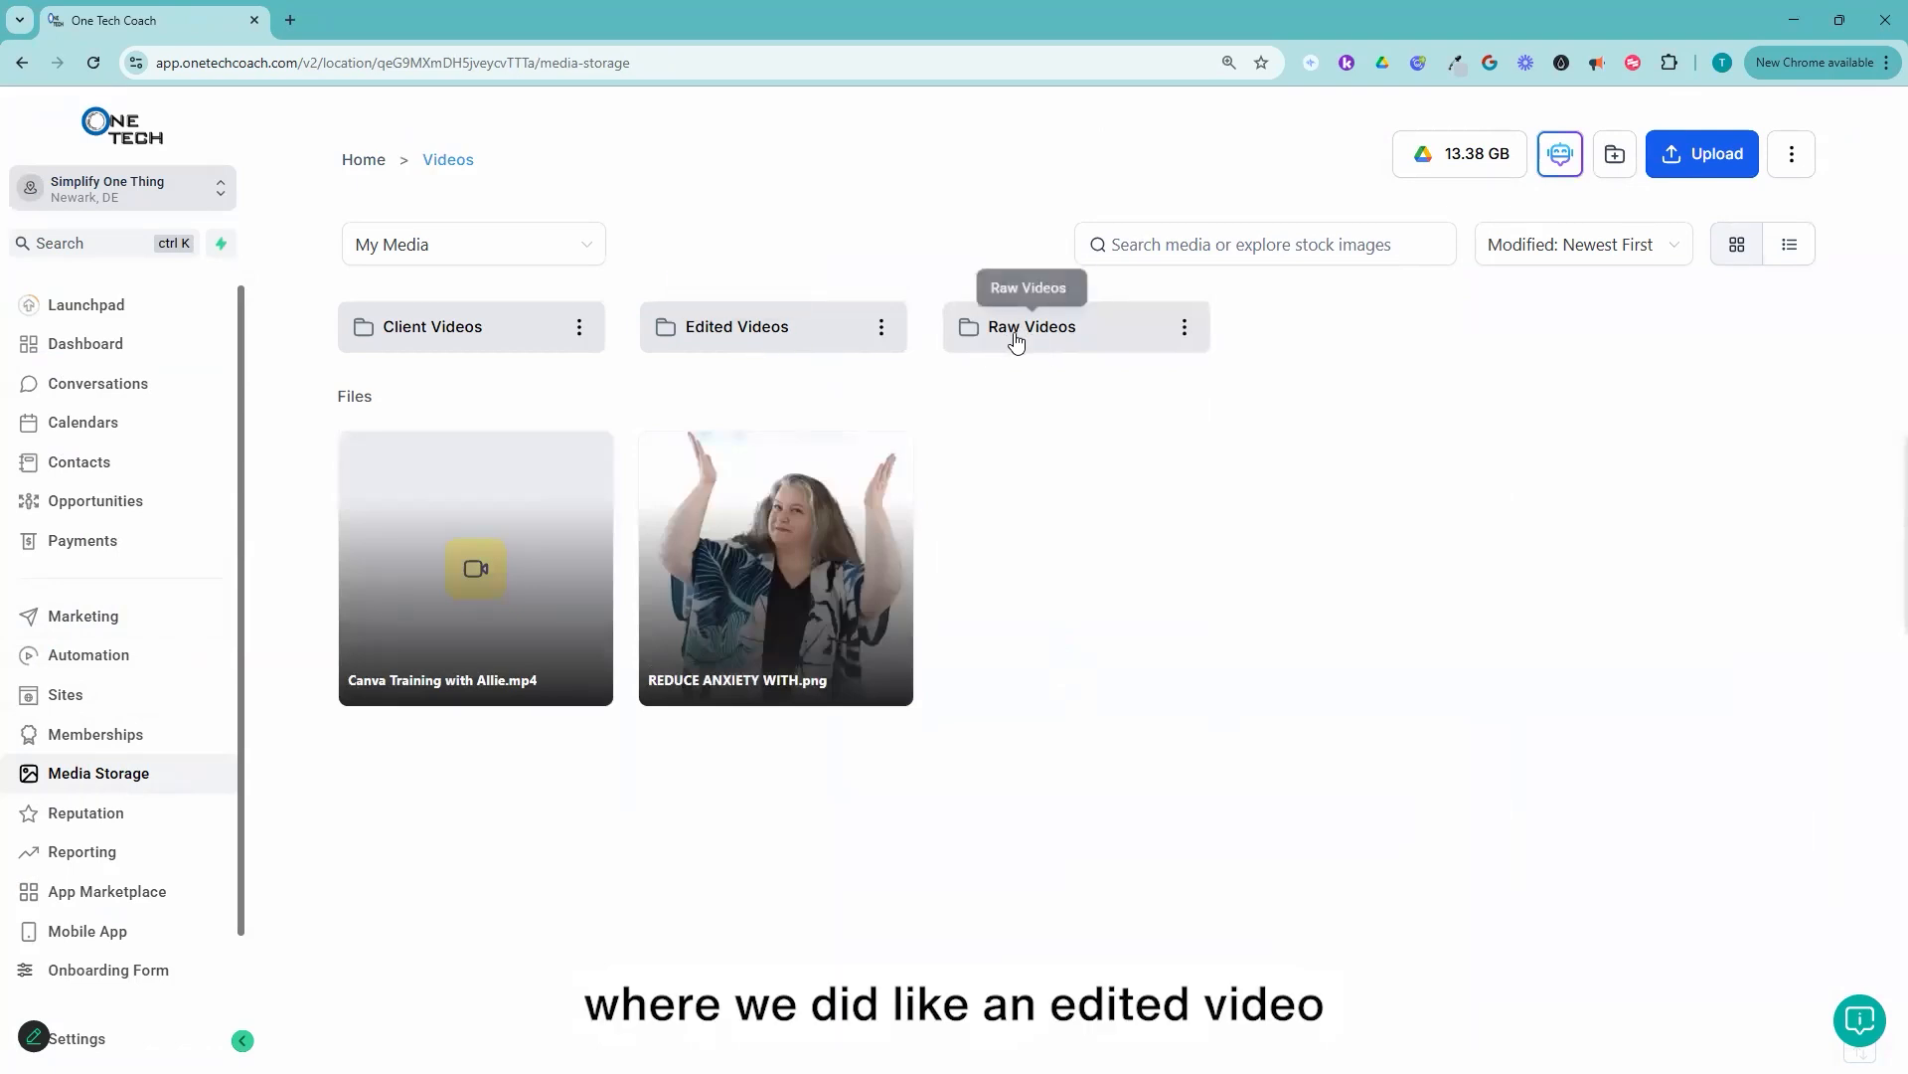
click(828, 324)
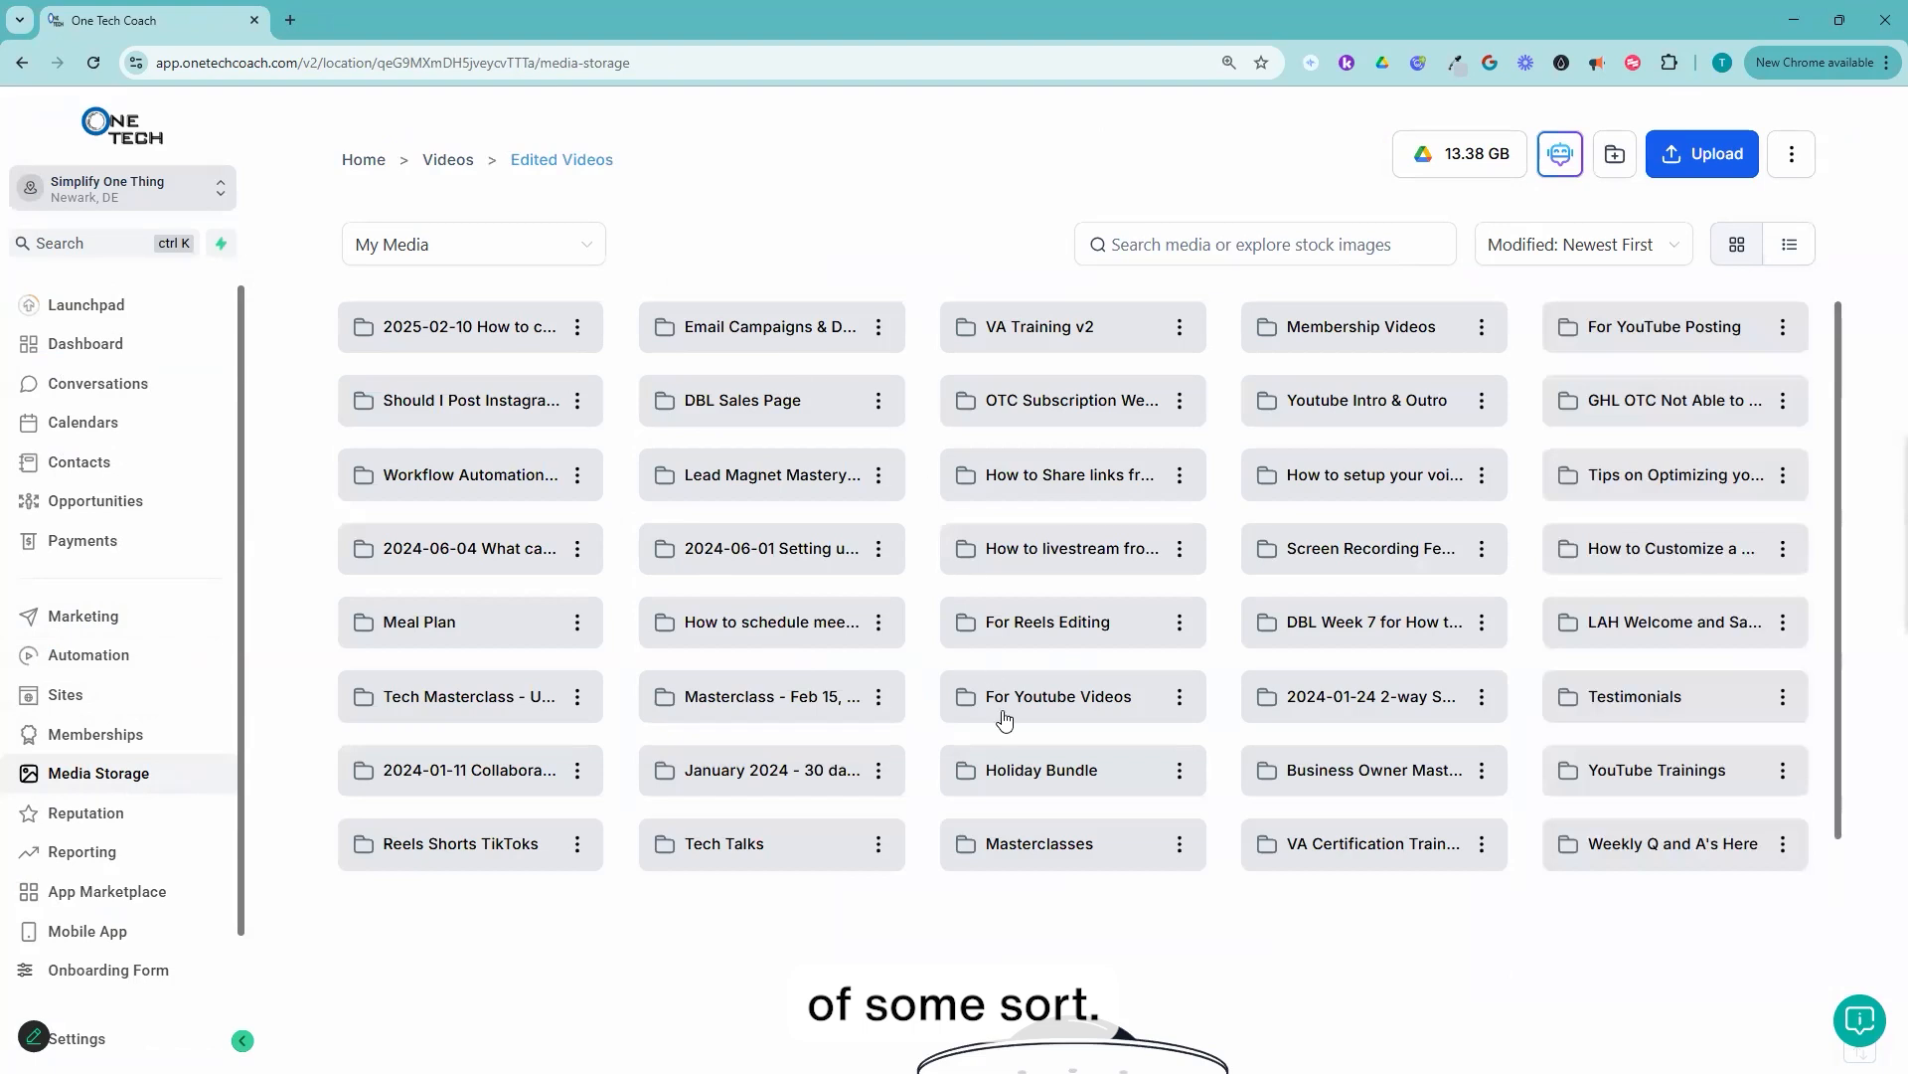
scroll(1101, 801, down, 1)
scroll(1238, 785, up, 1)
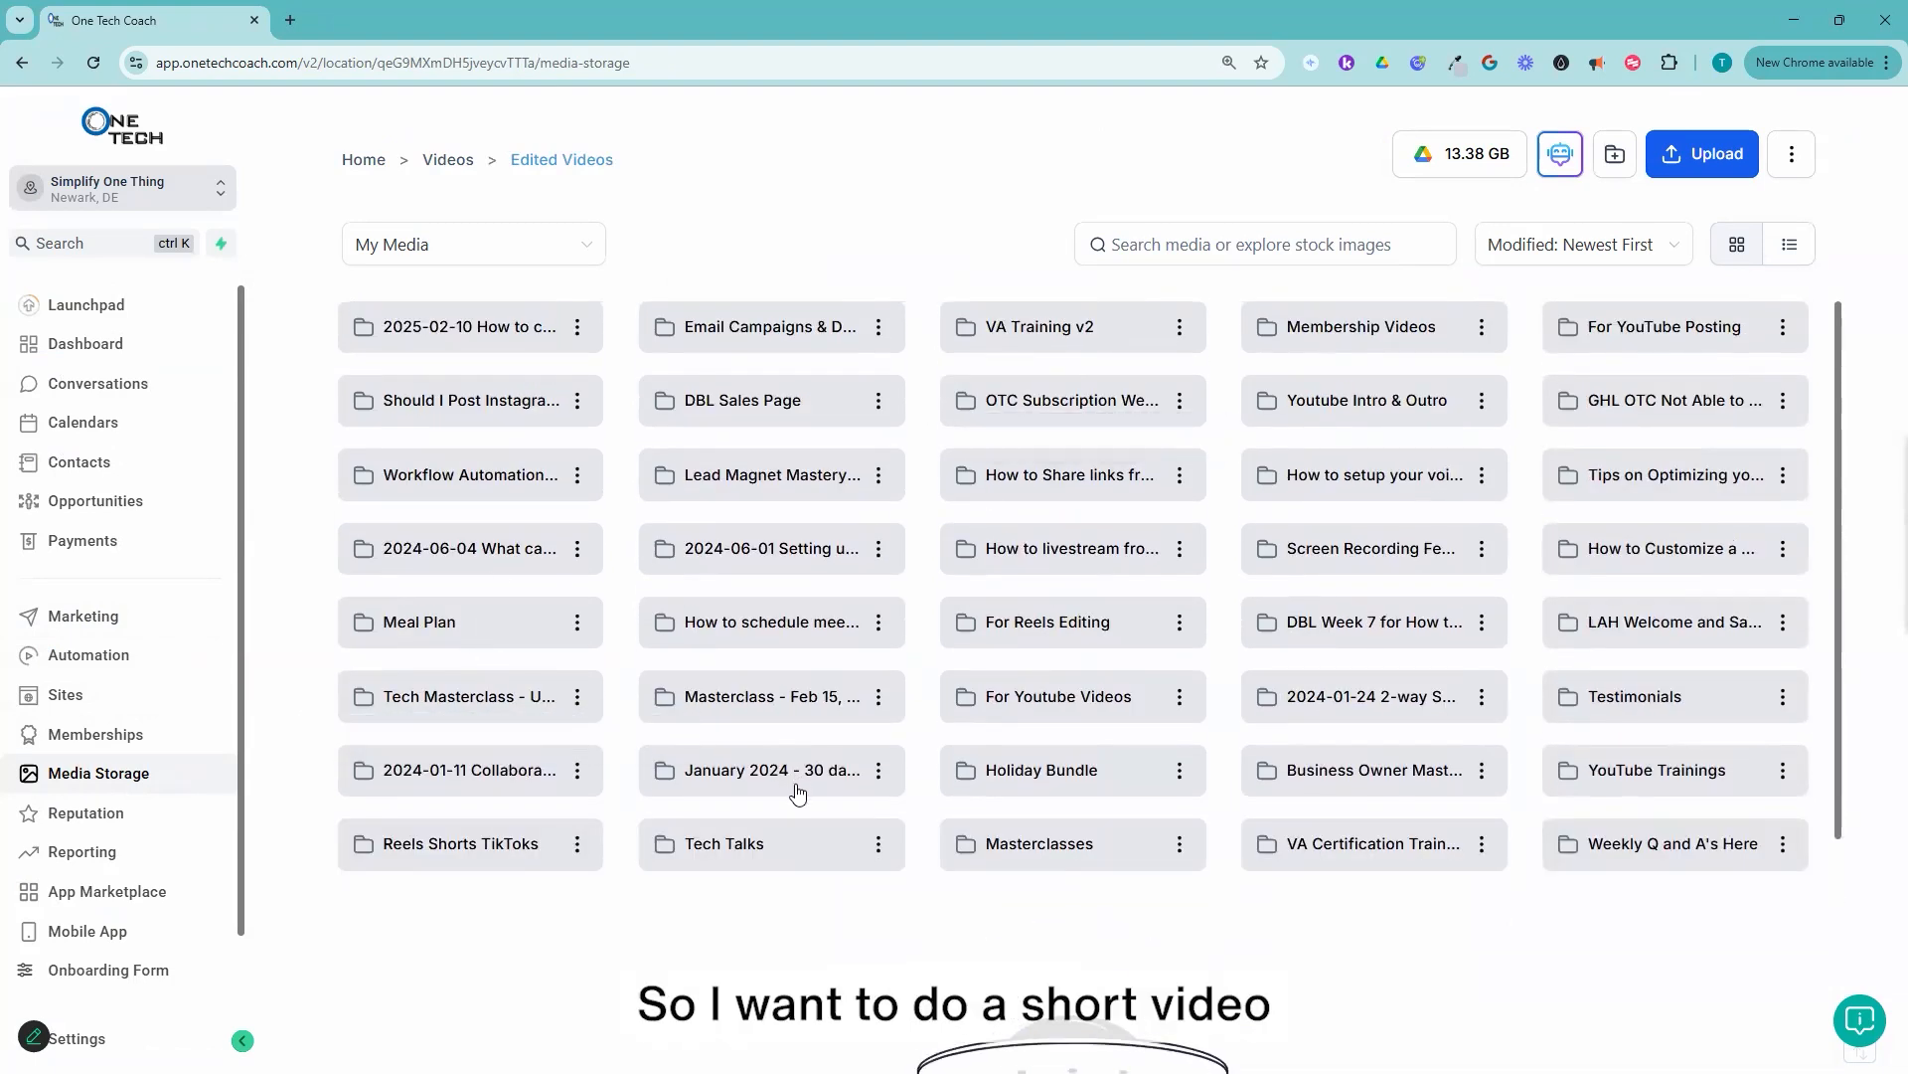
click(467, 403)
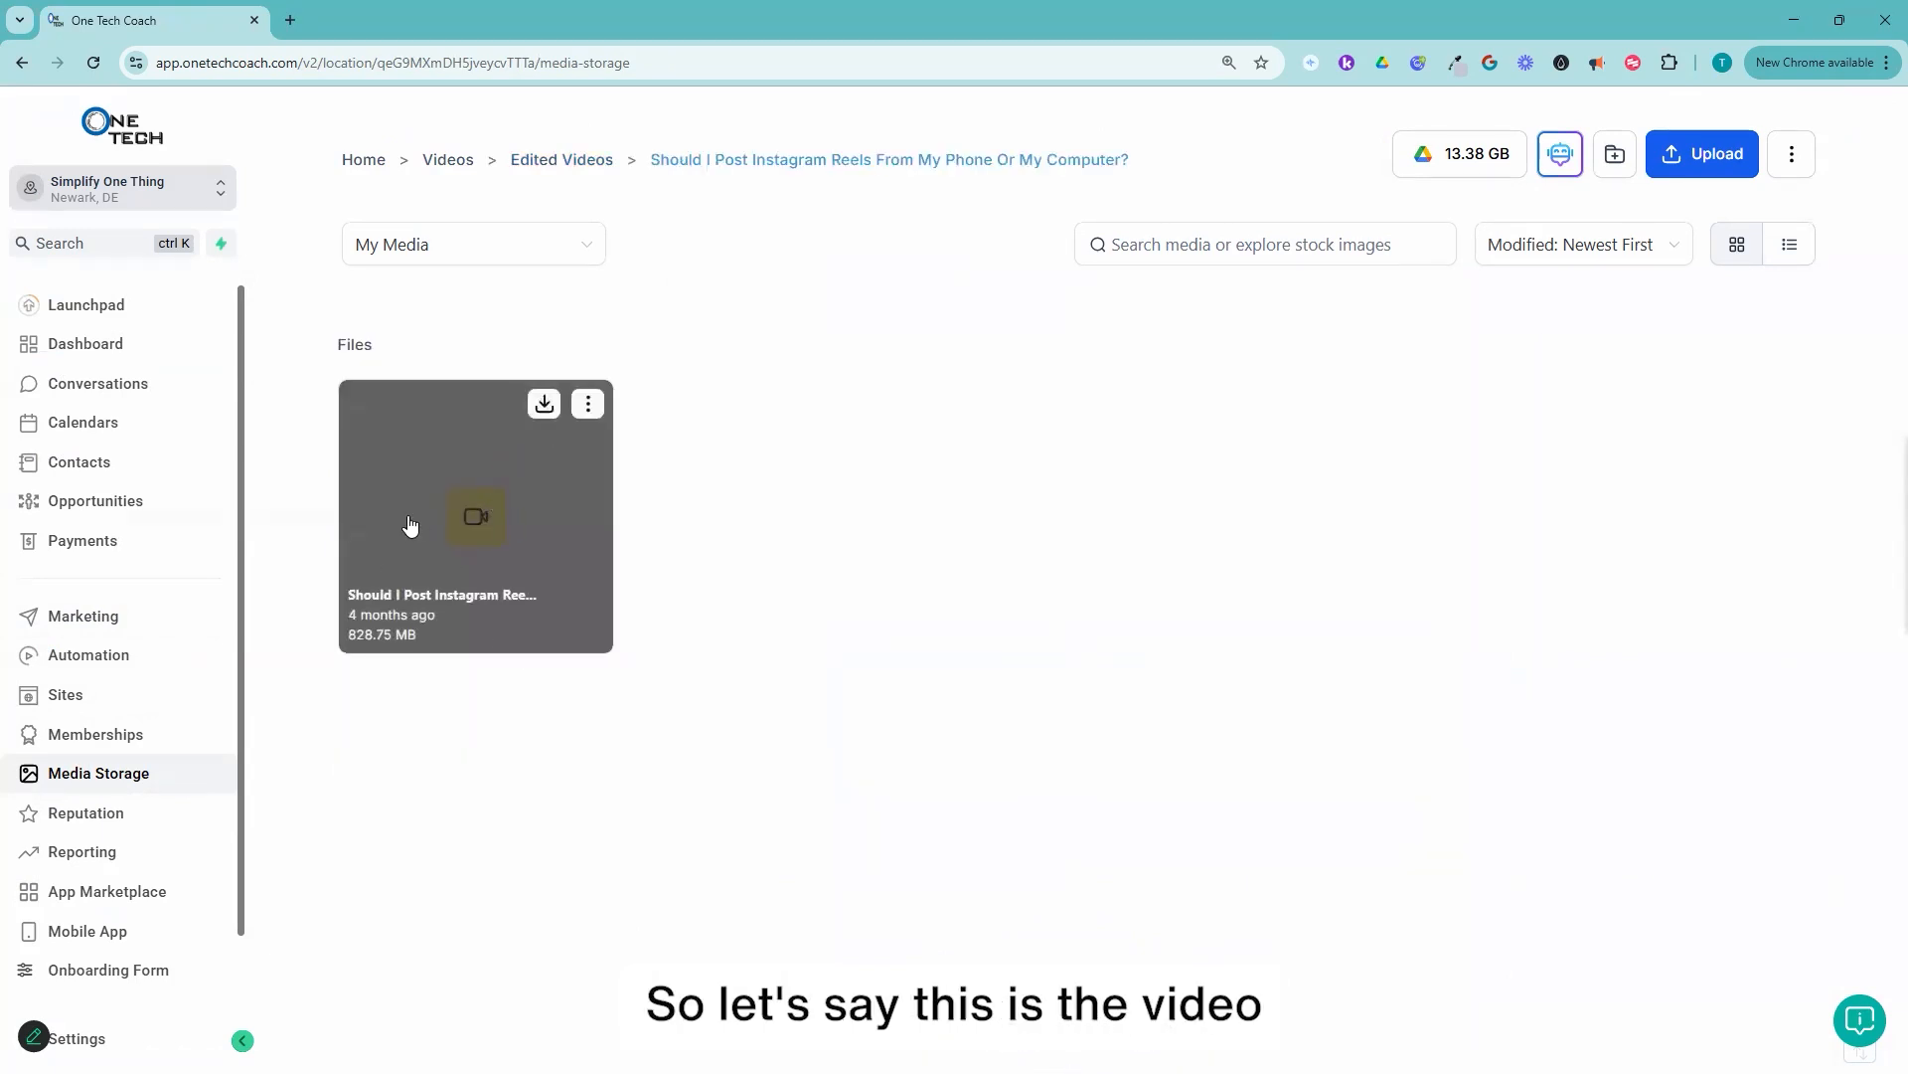
click(589, 404)
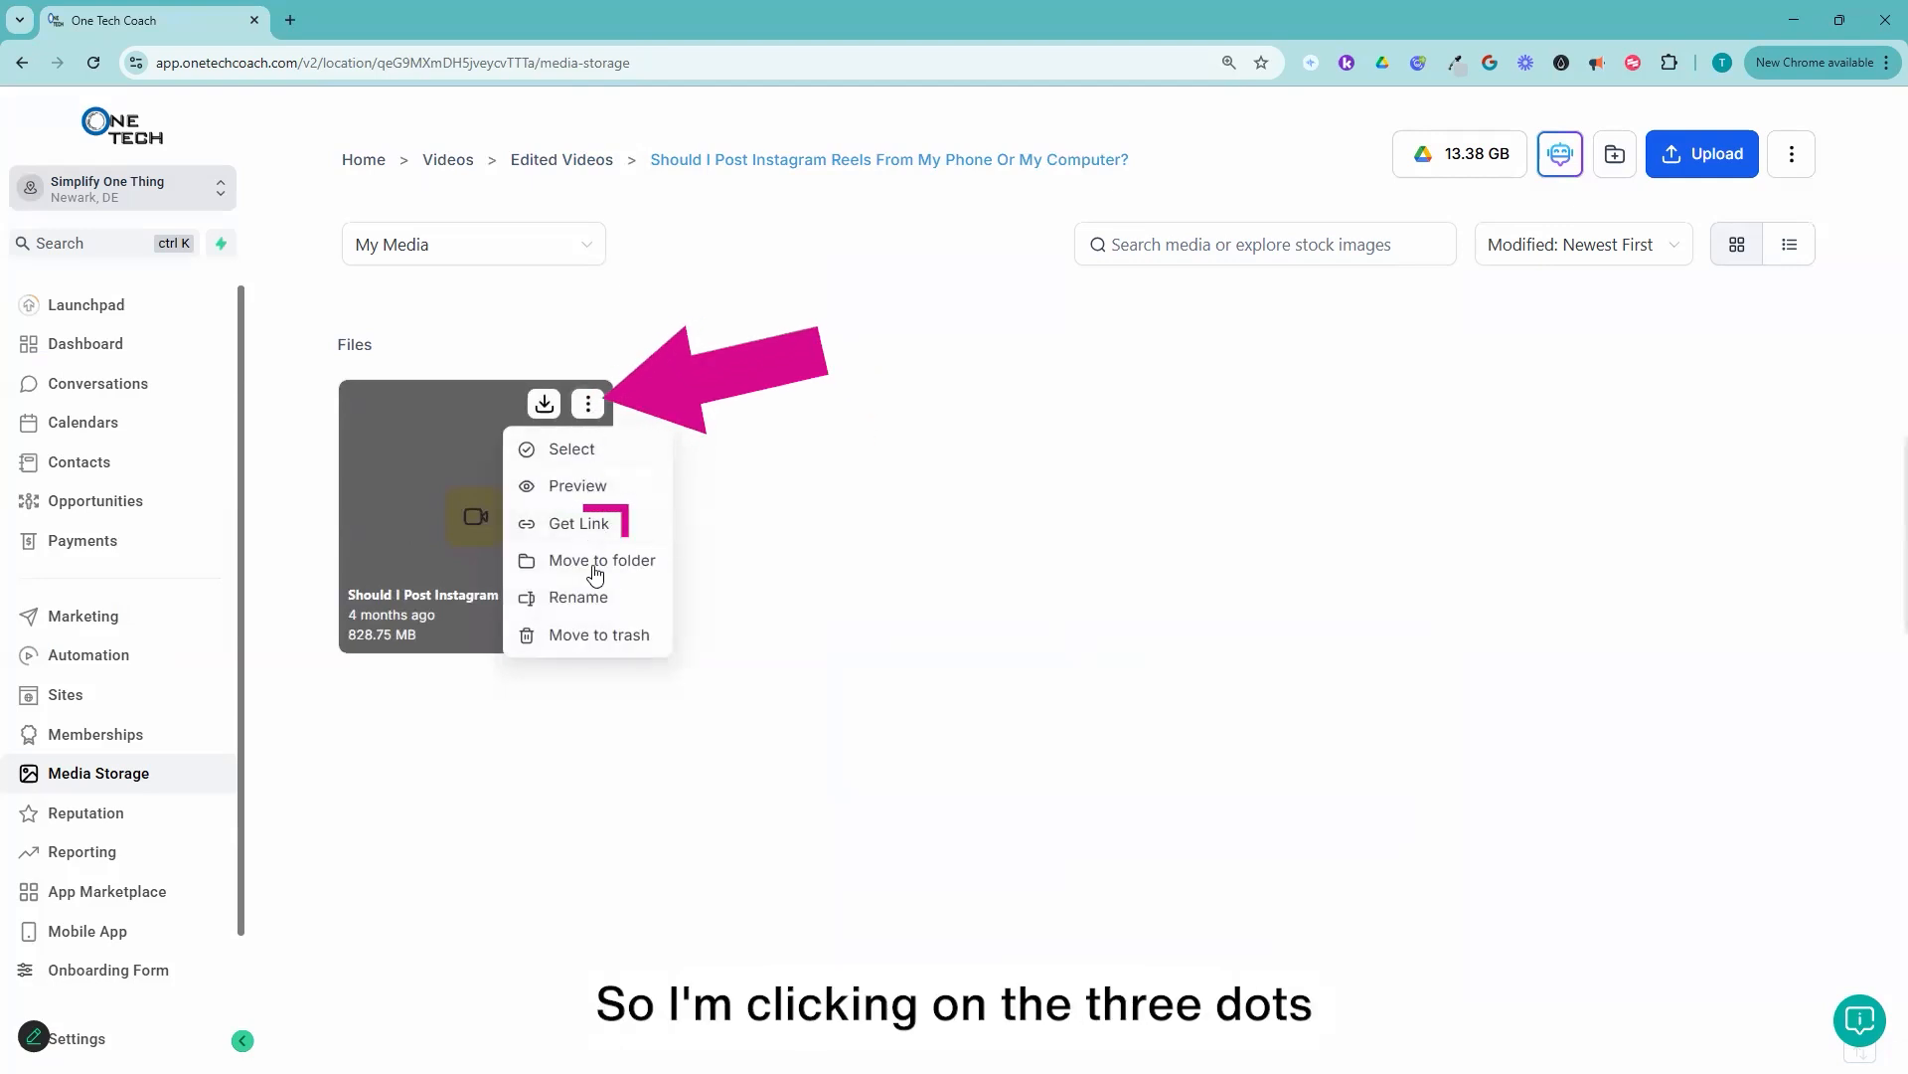
click(587, 524)
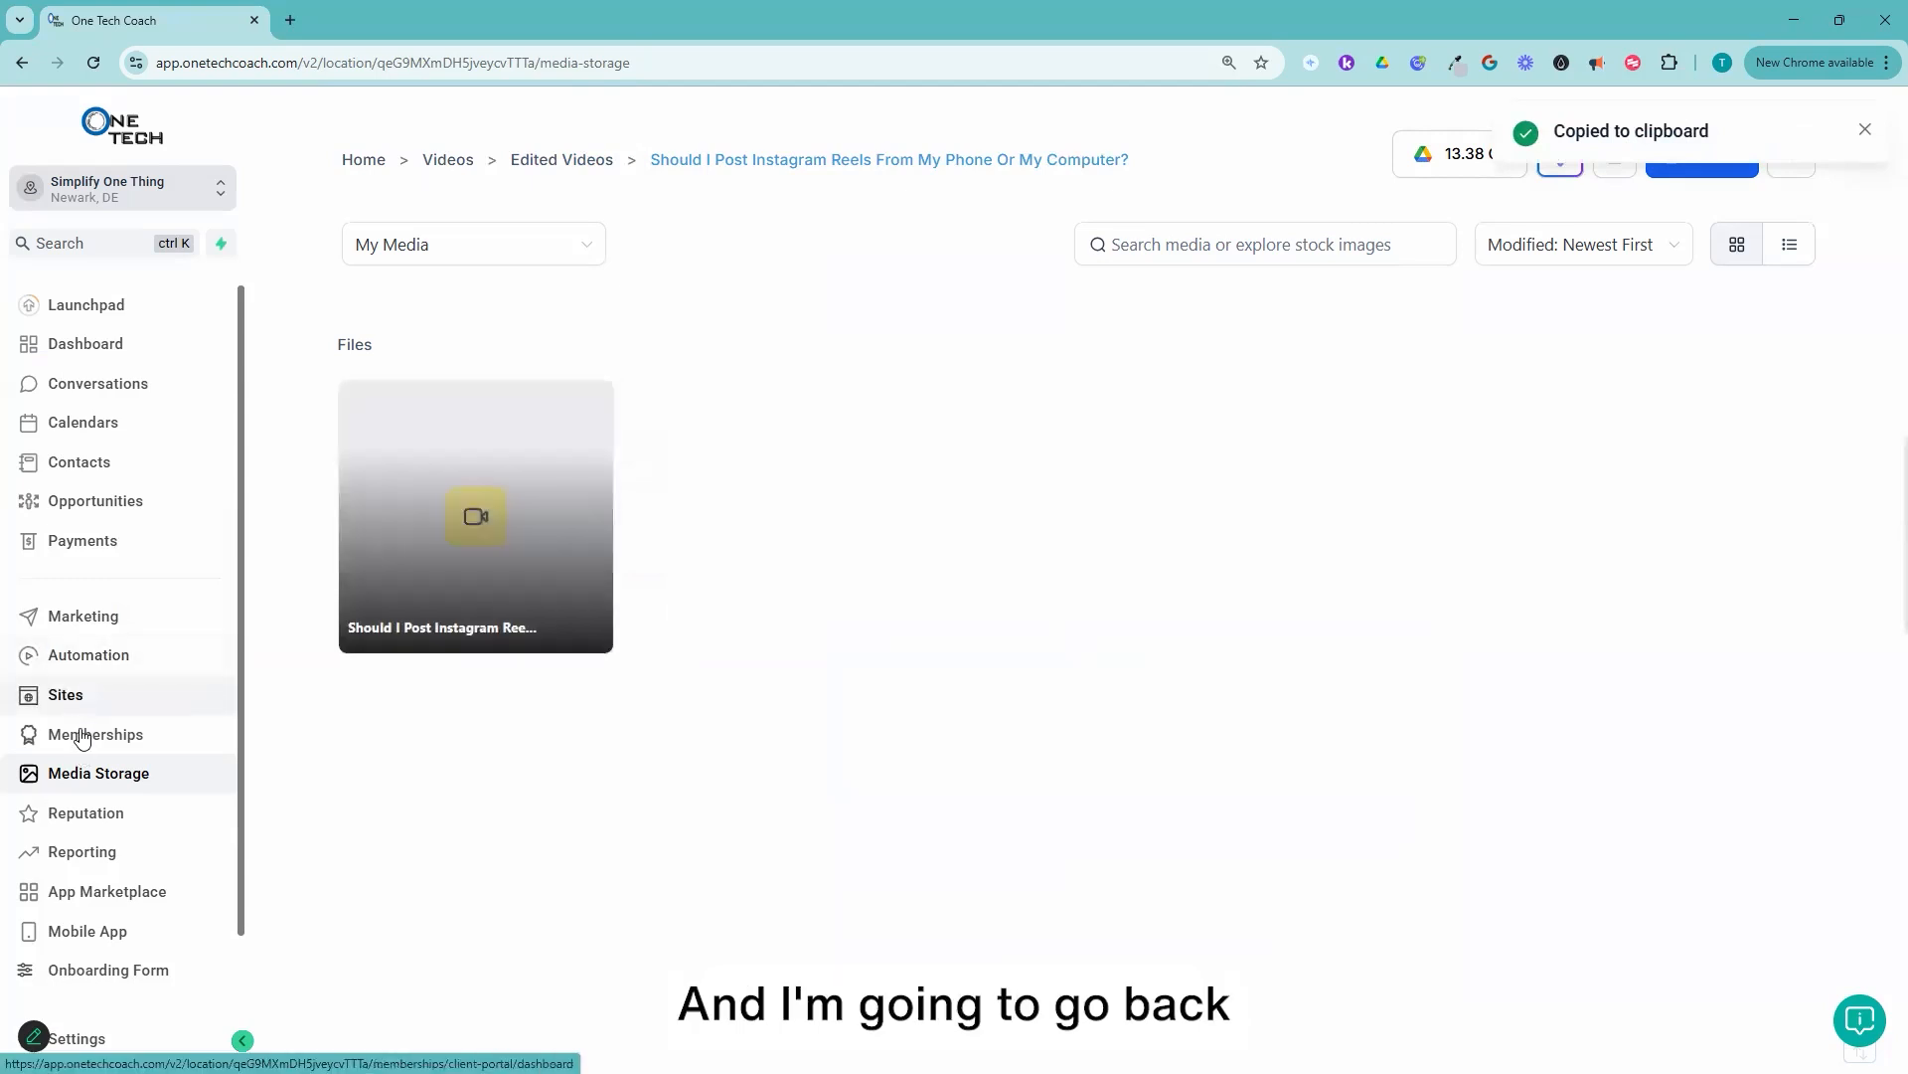
Step: Return to the email templates, list them by most recent, and reopen "System Template: Tried & True"
click(98, 618)
mouse_move(561, 169)
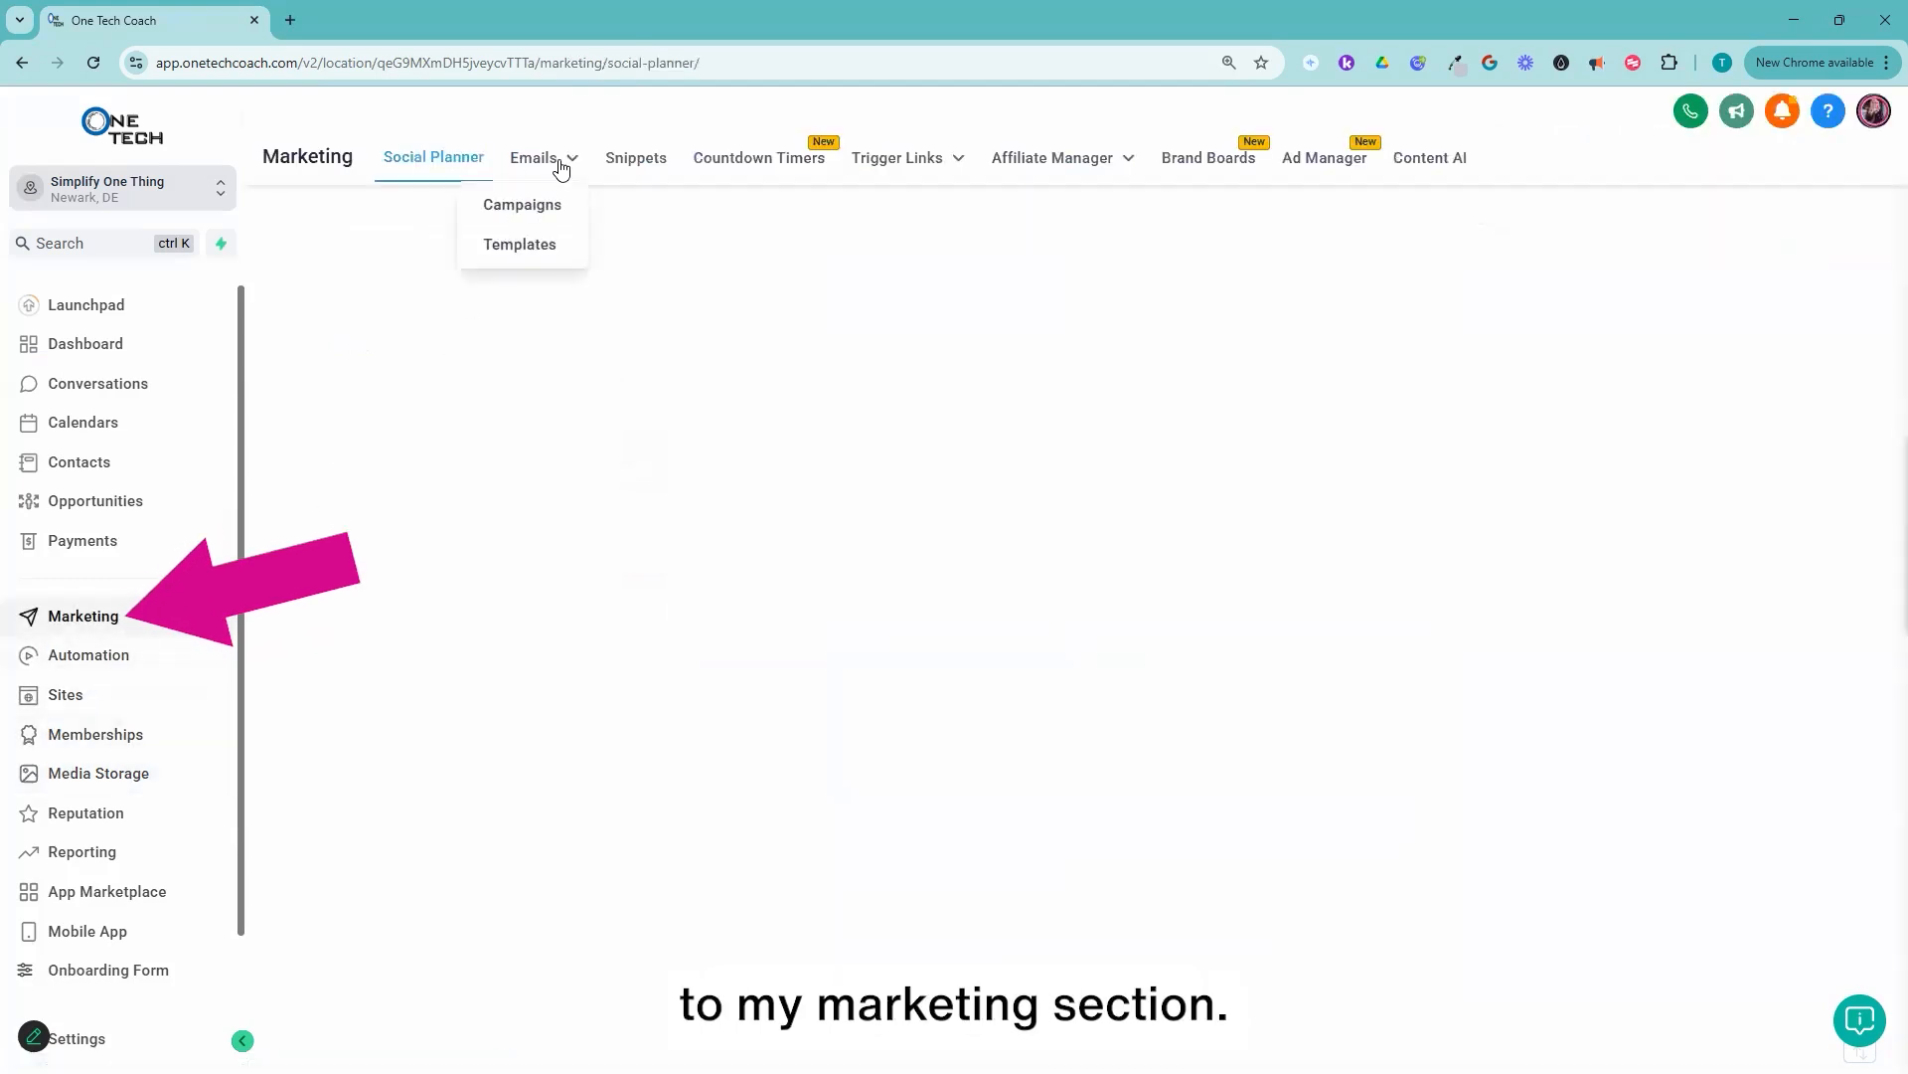
click(547, 249)
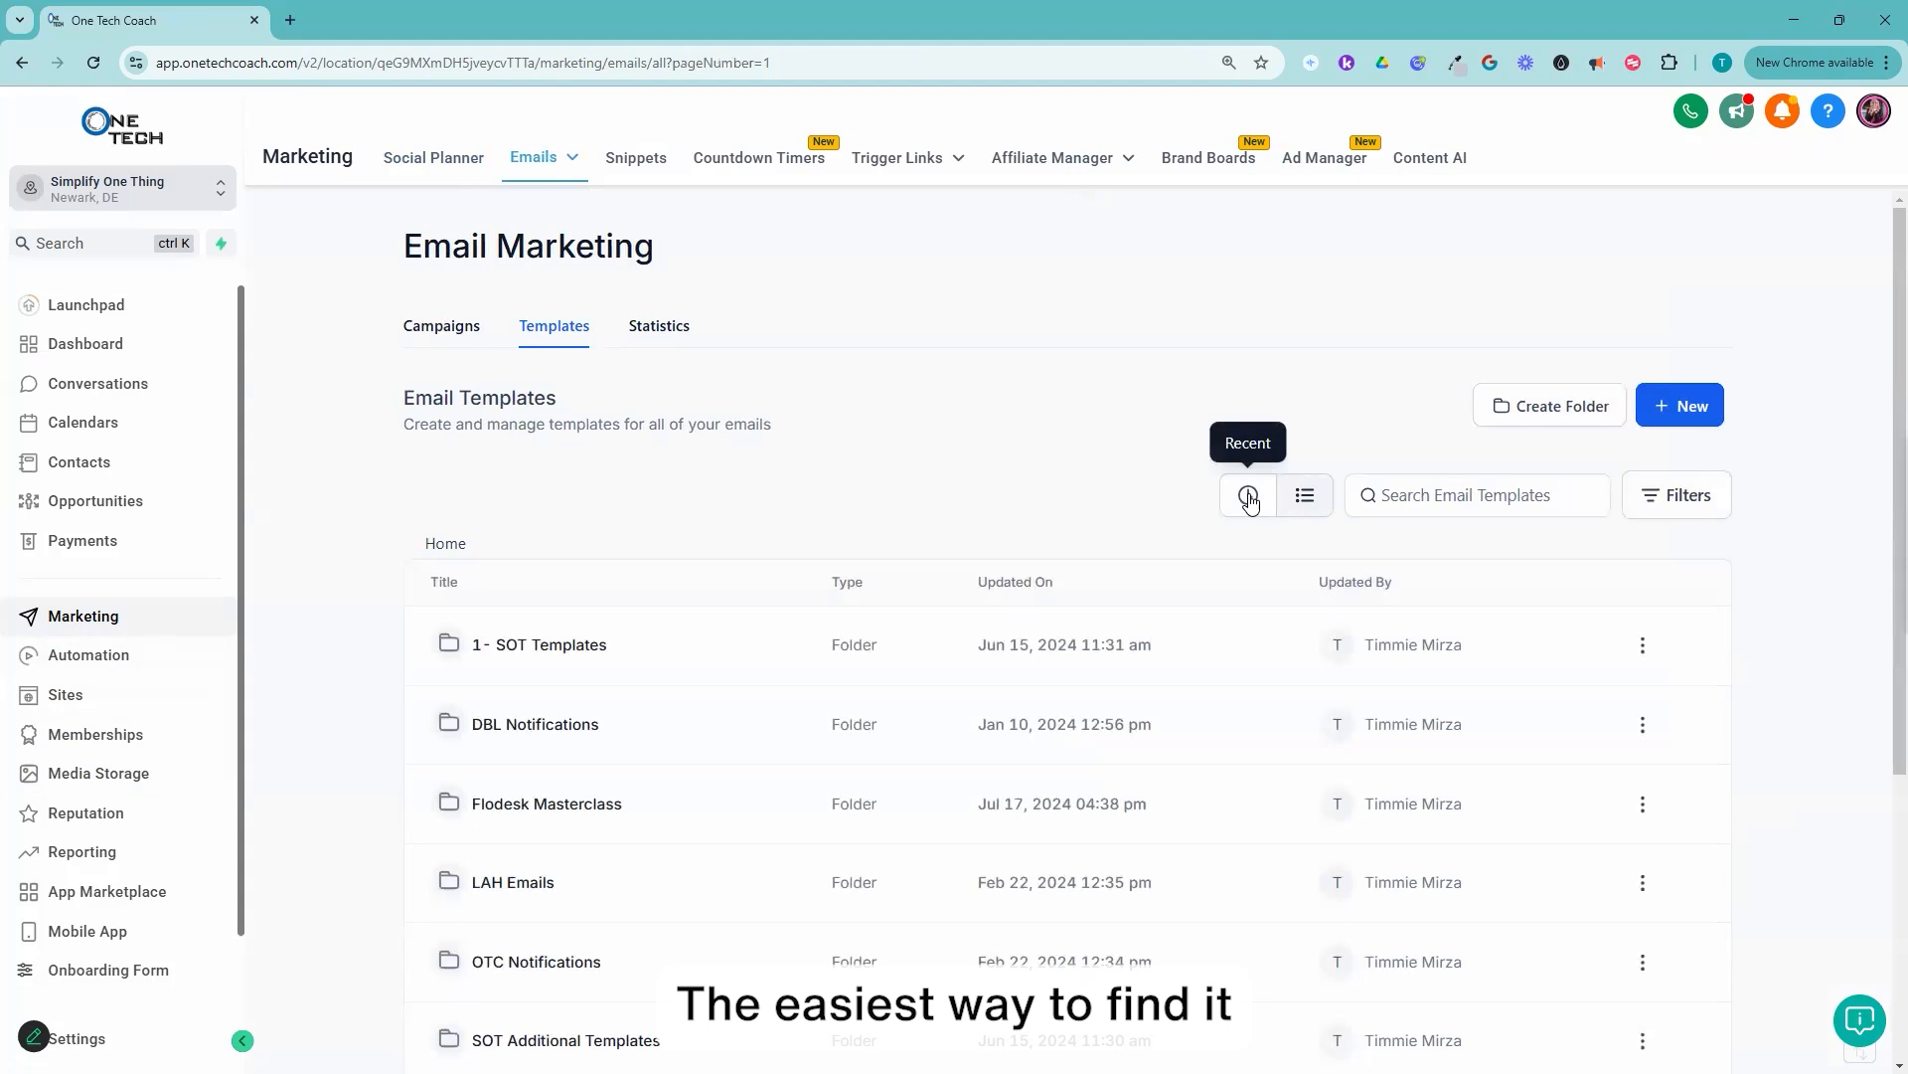
click(1249, 497)
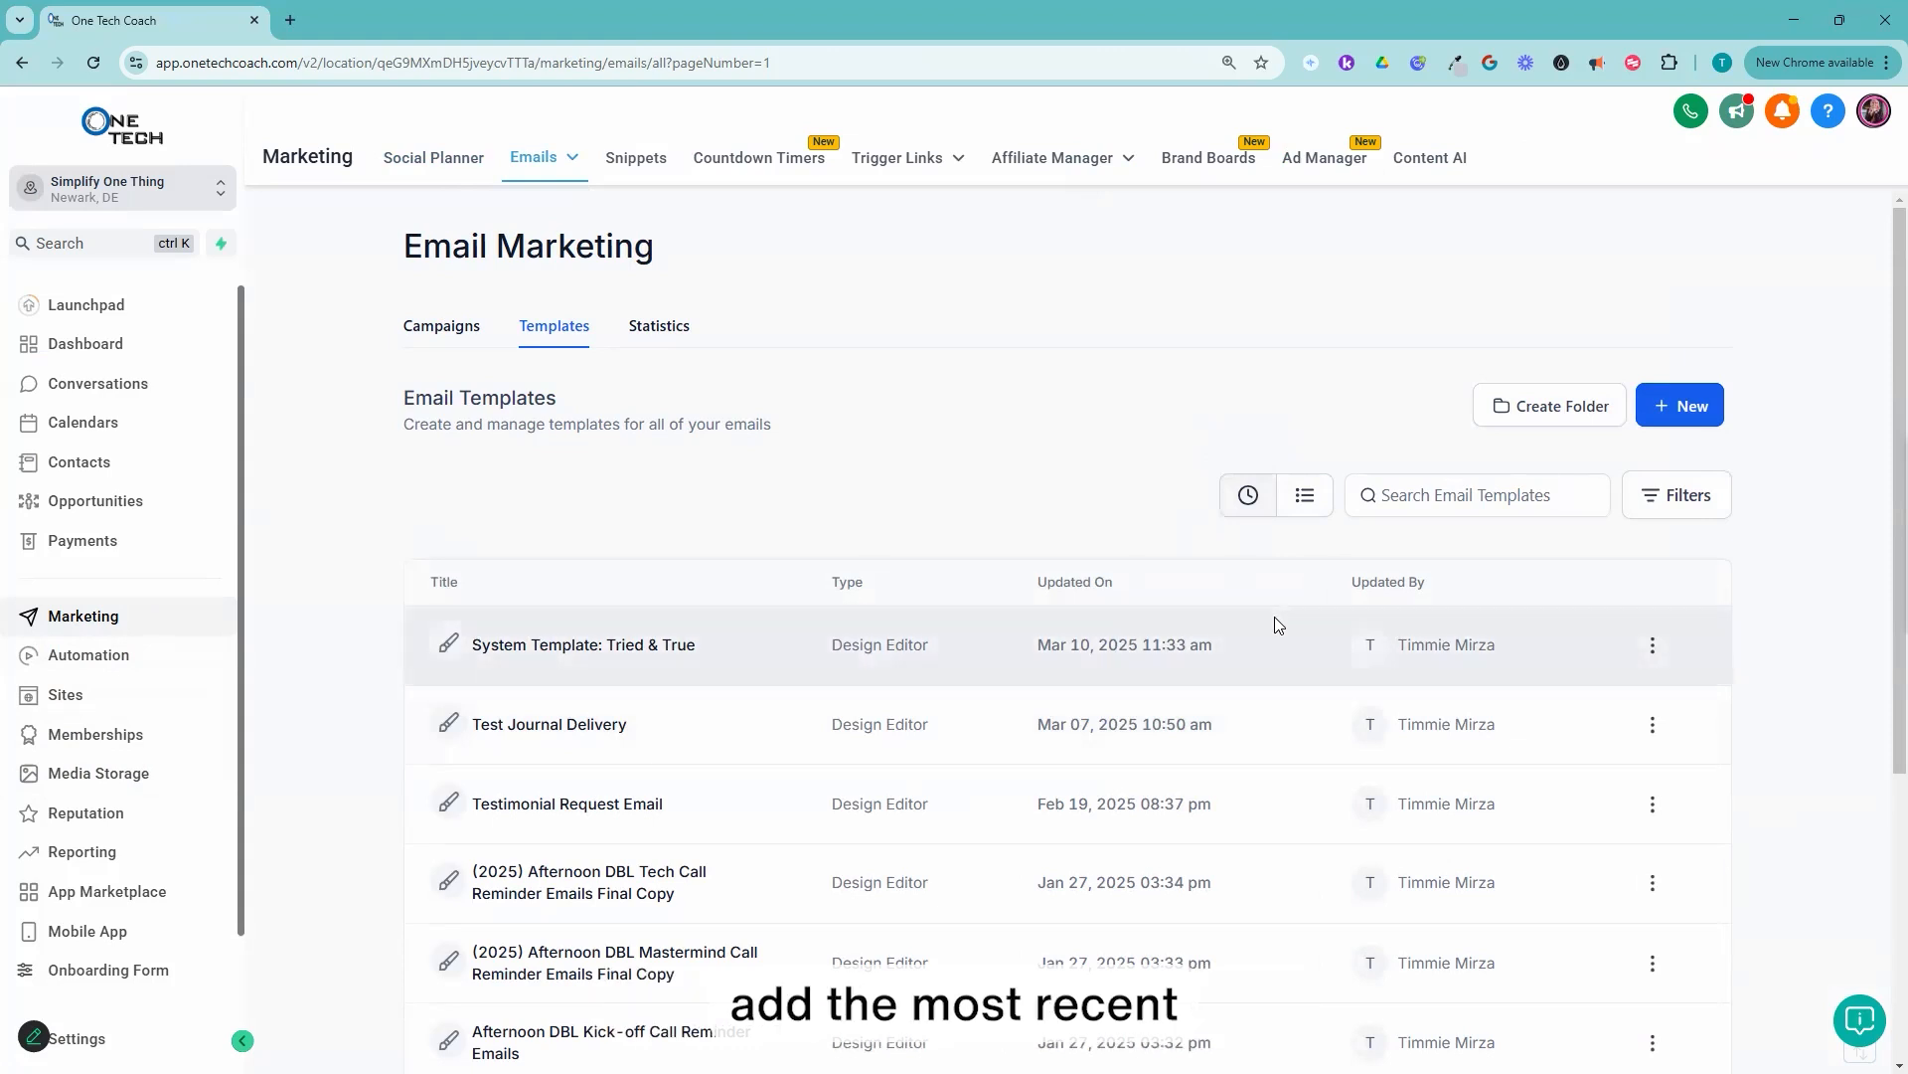
click(595, 648)
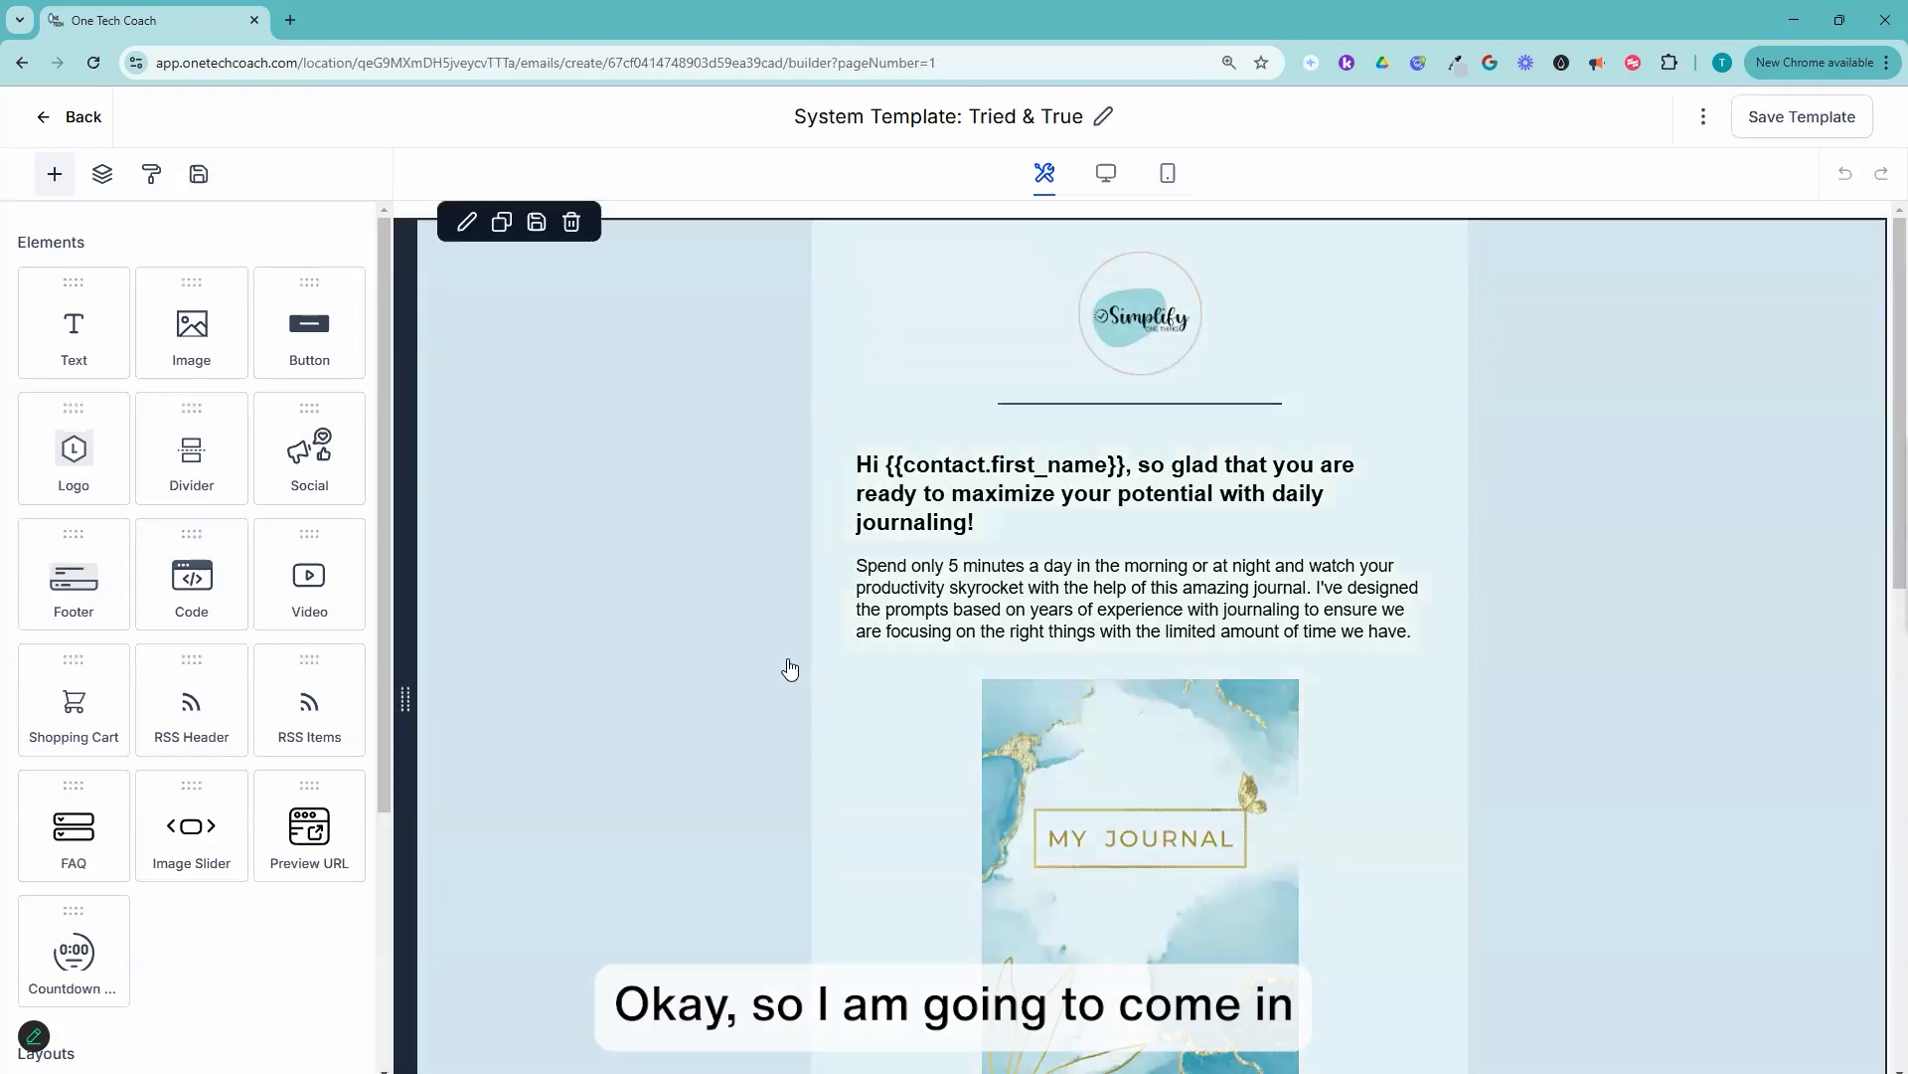
Step: Paste the copied media link as the video URL of the video element below the Download button
scroll(1266, 722, down, 5)
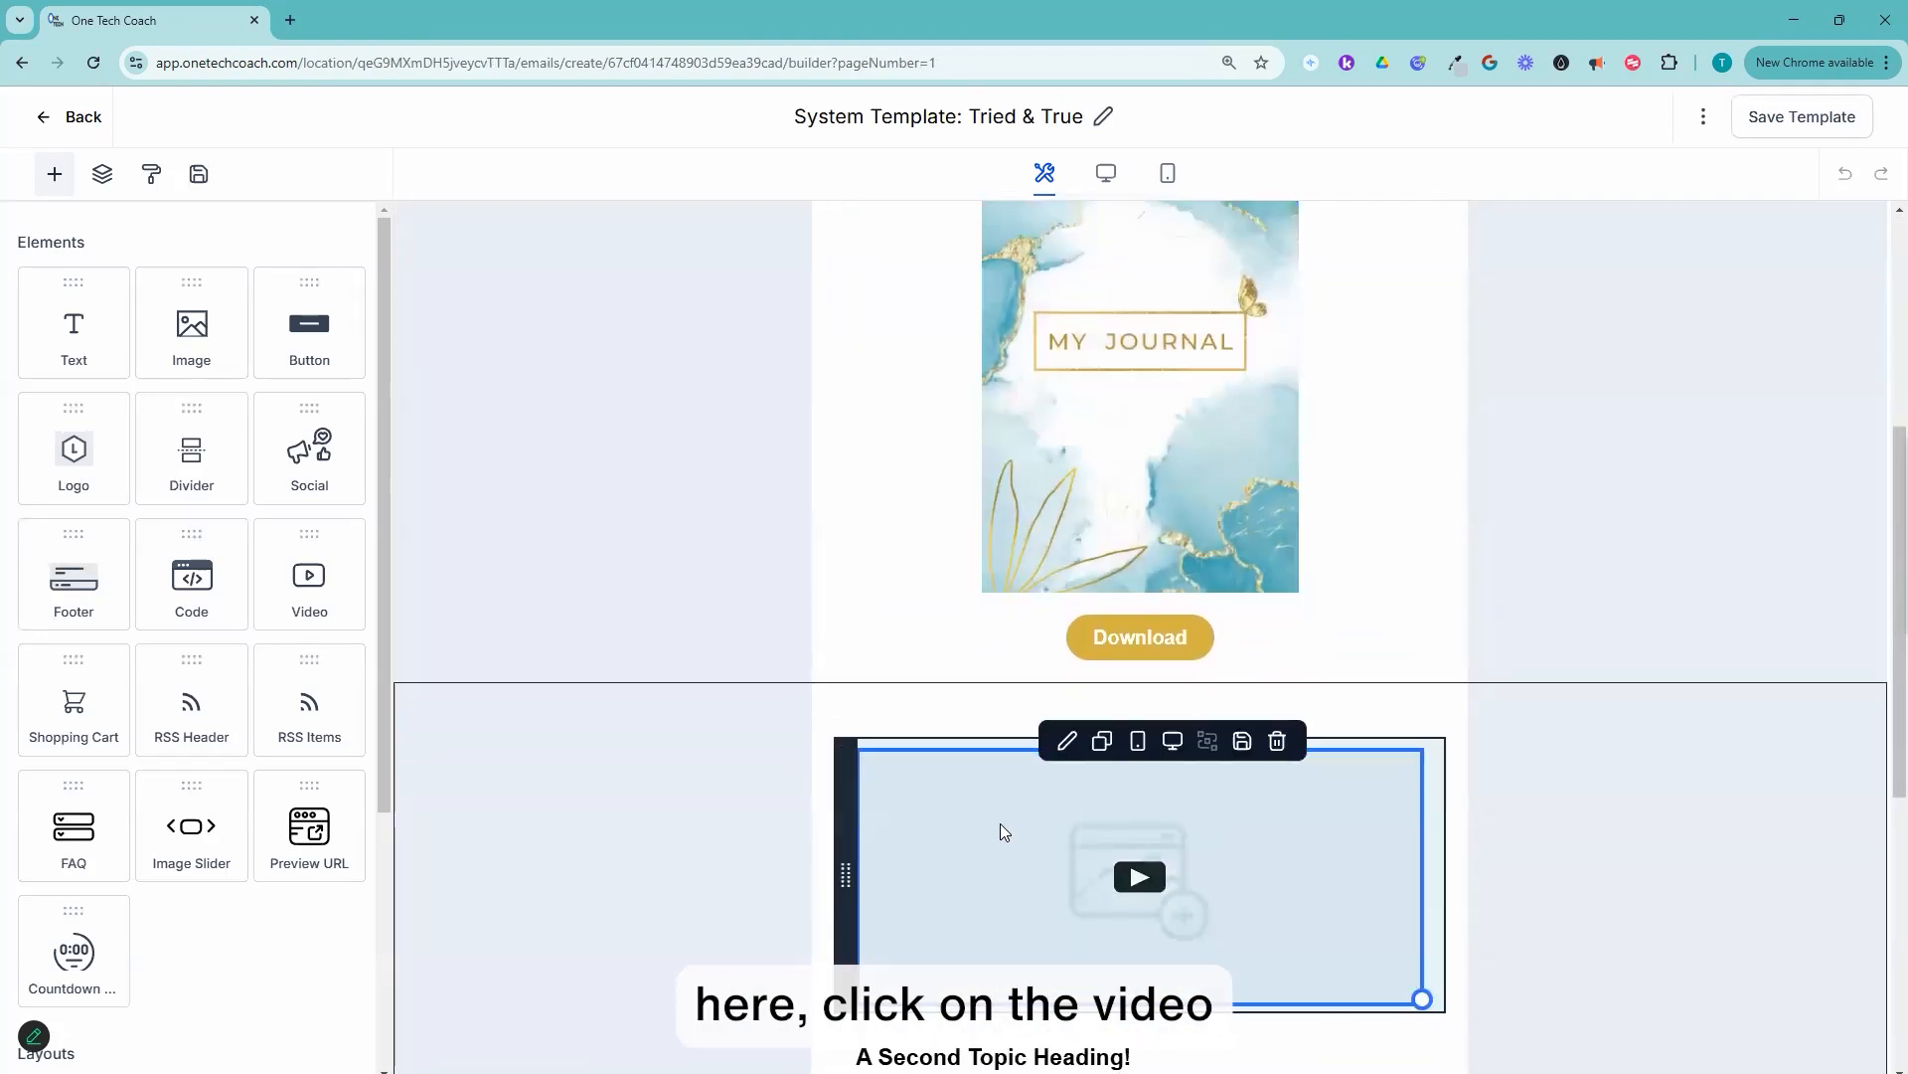
click(989, 835)
click(42, 459)
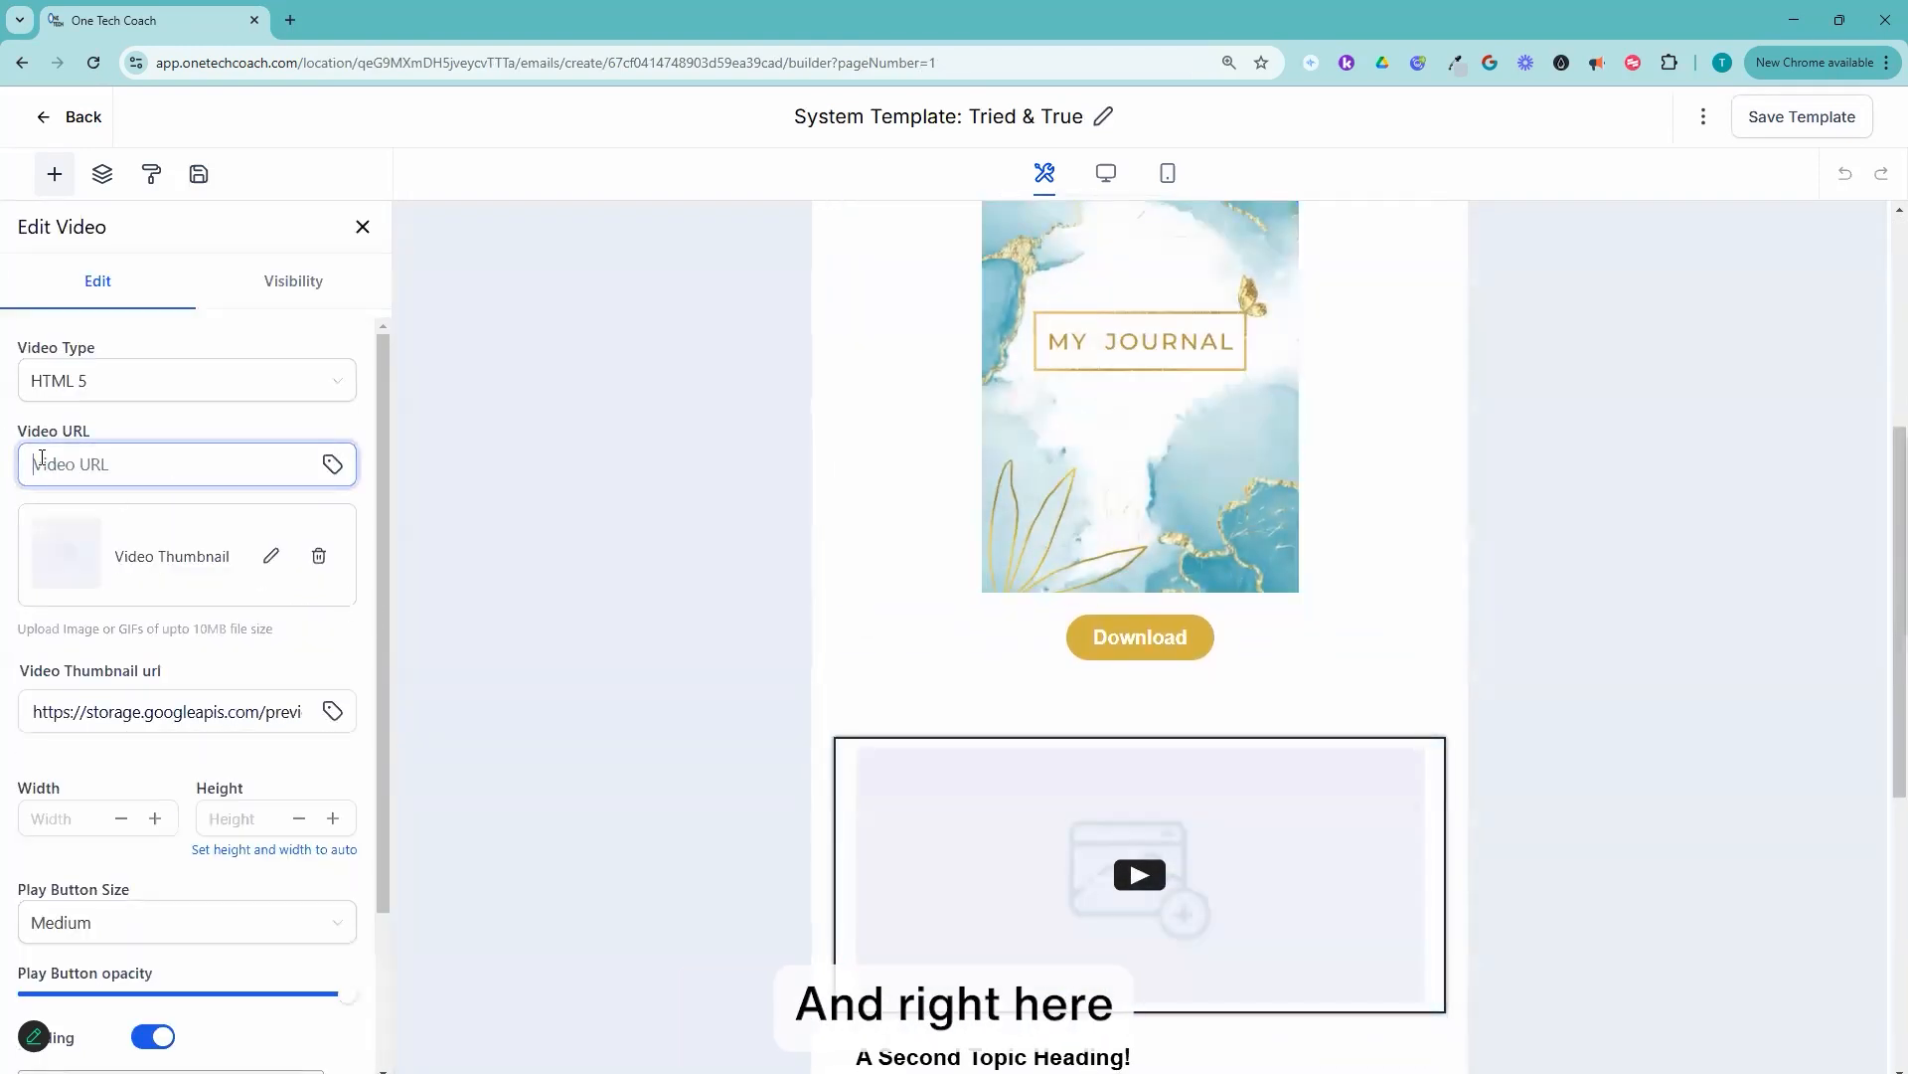
key(ctrl+v)
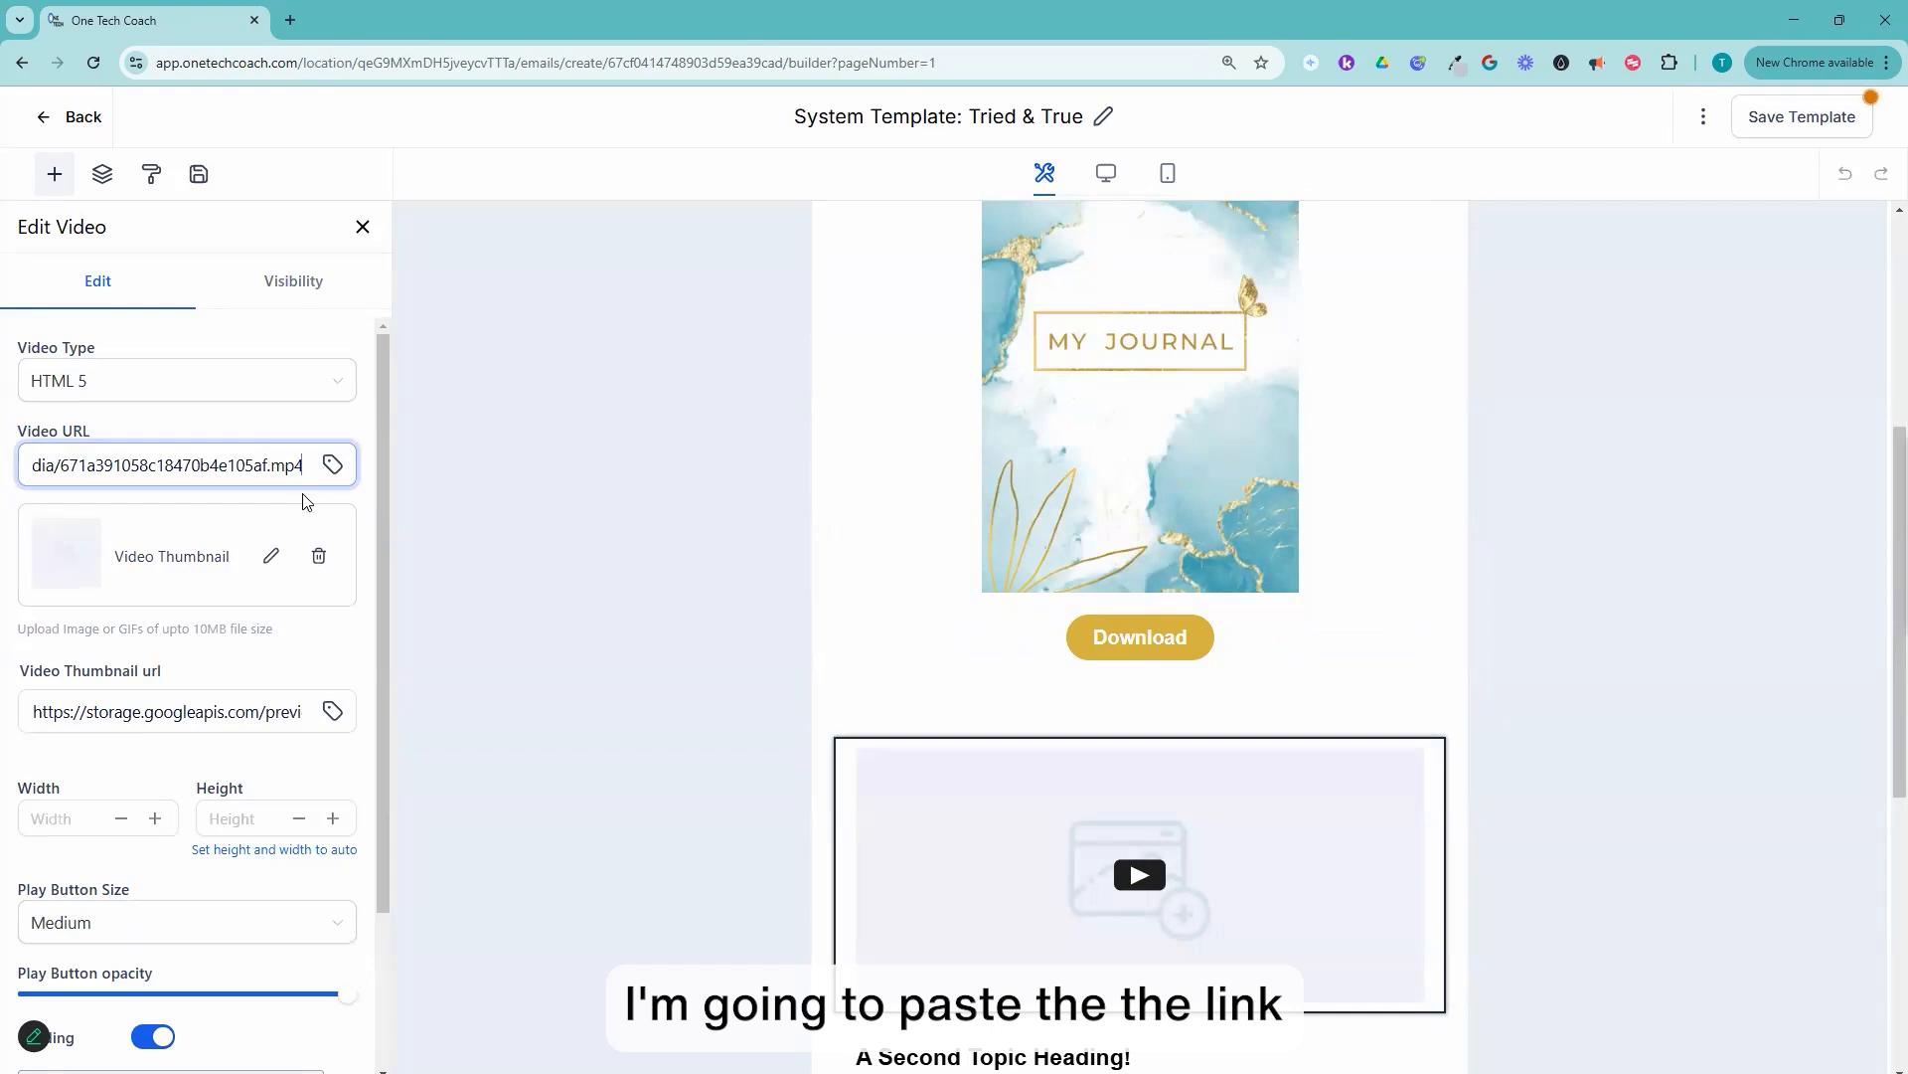
click(306, 591)
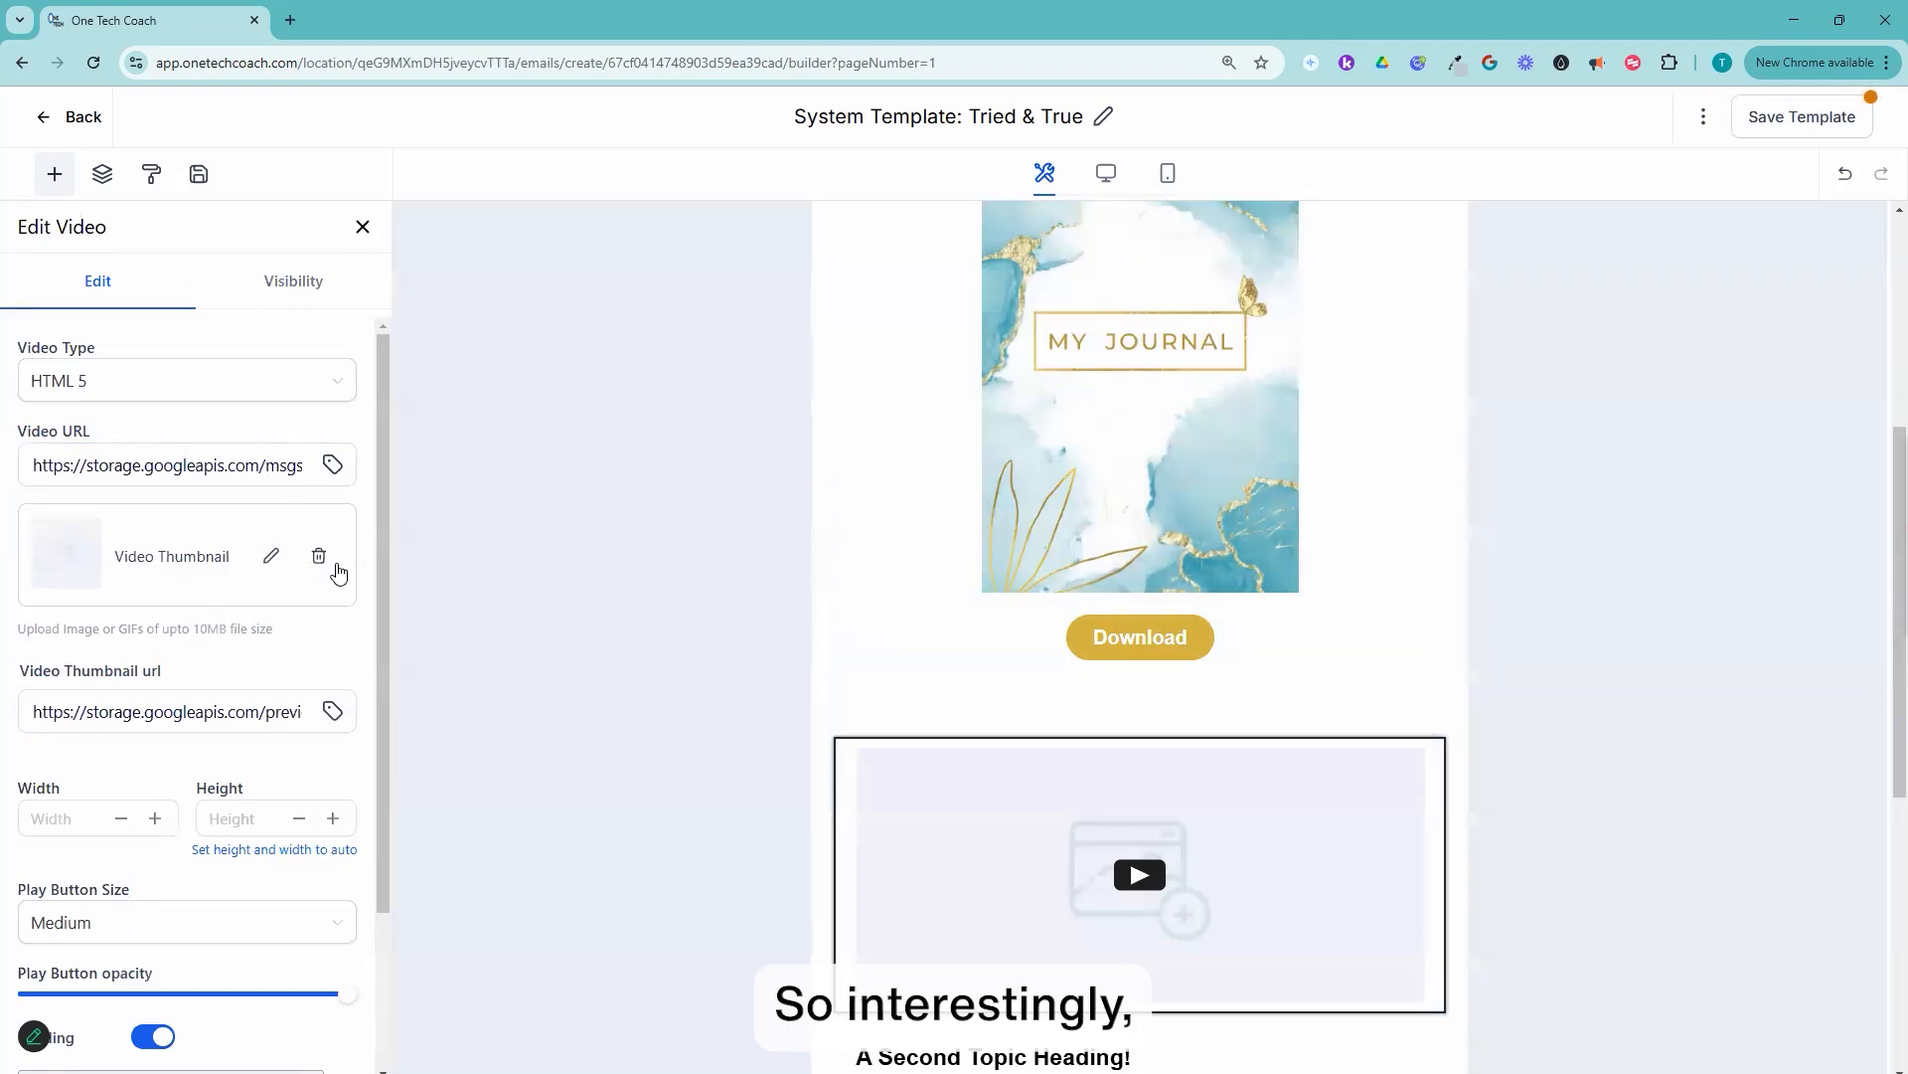
Step: Set the video thumbnail to Zoom1.png from the media library
click(270, 555)
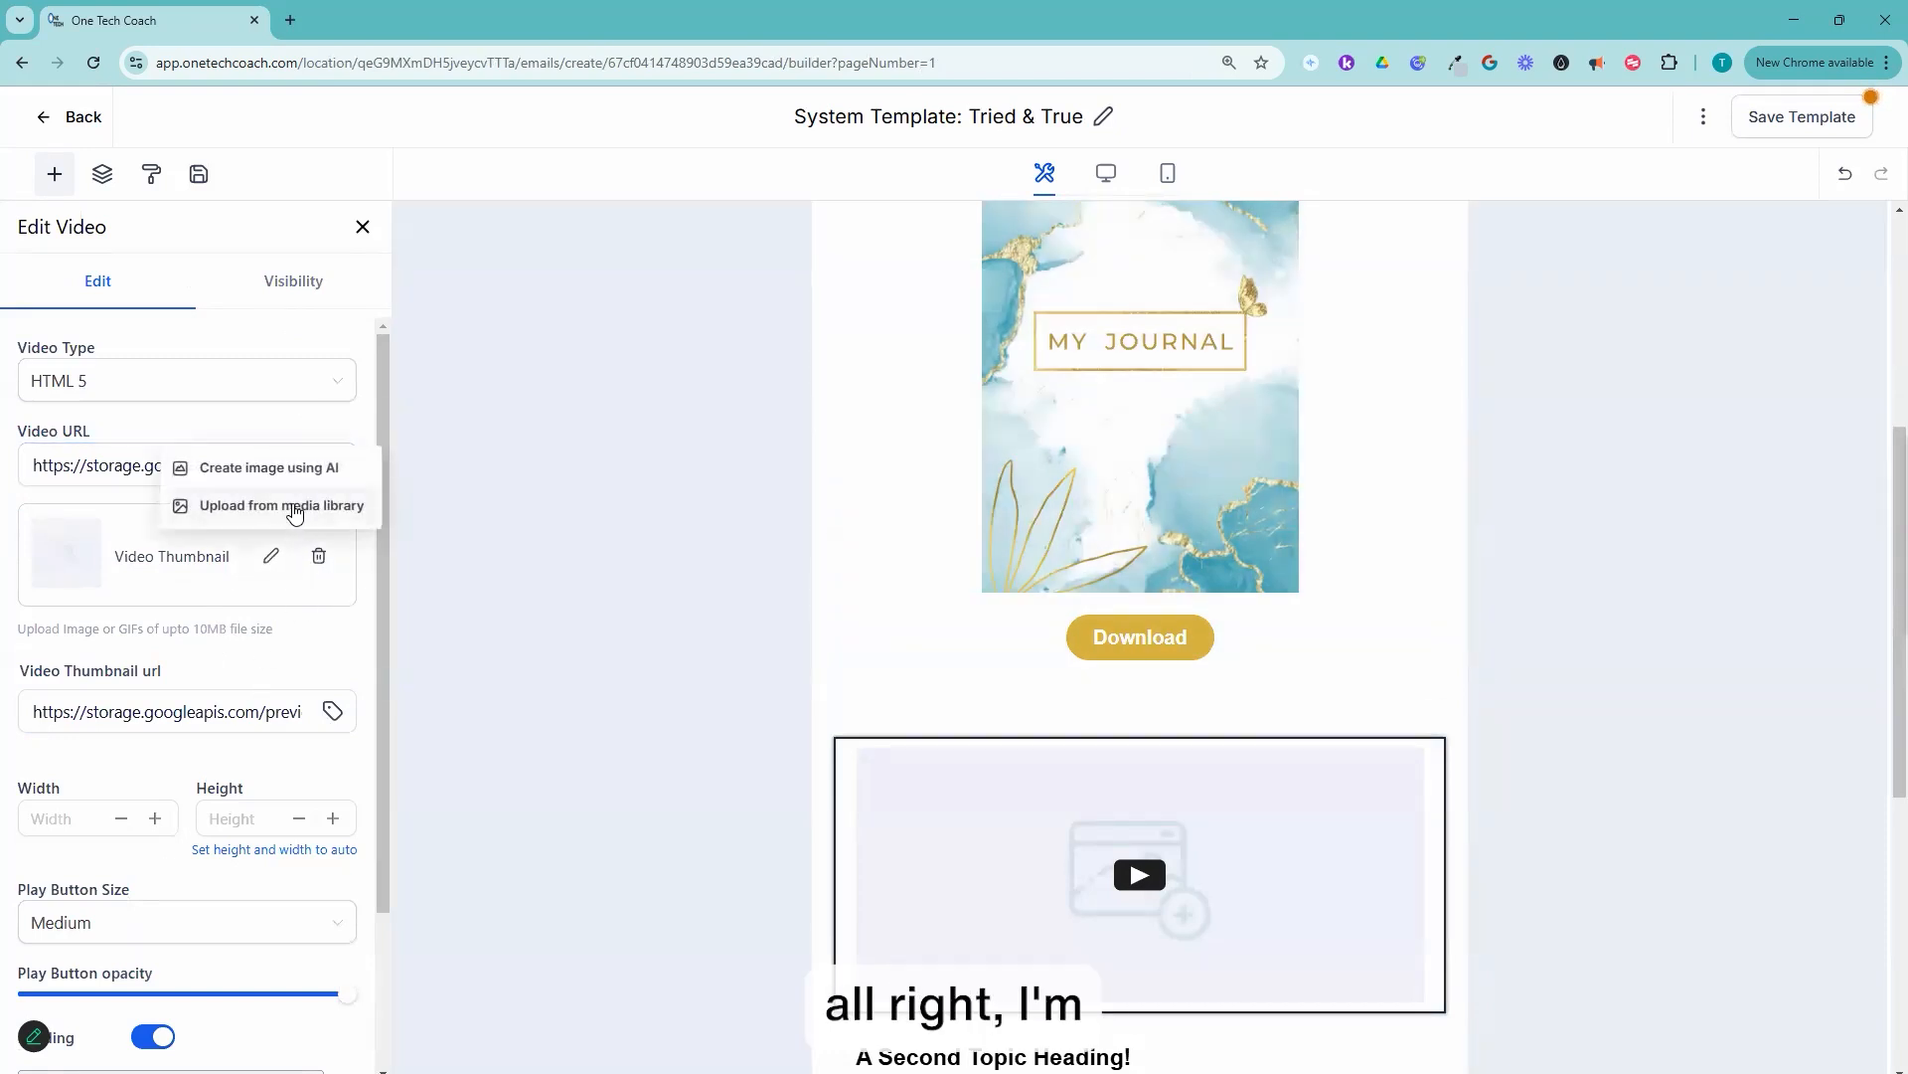
click(288, 506)
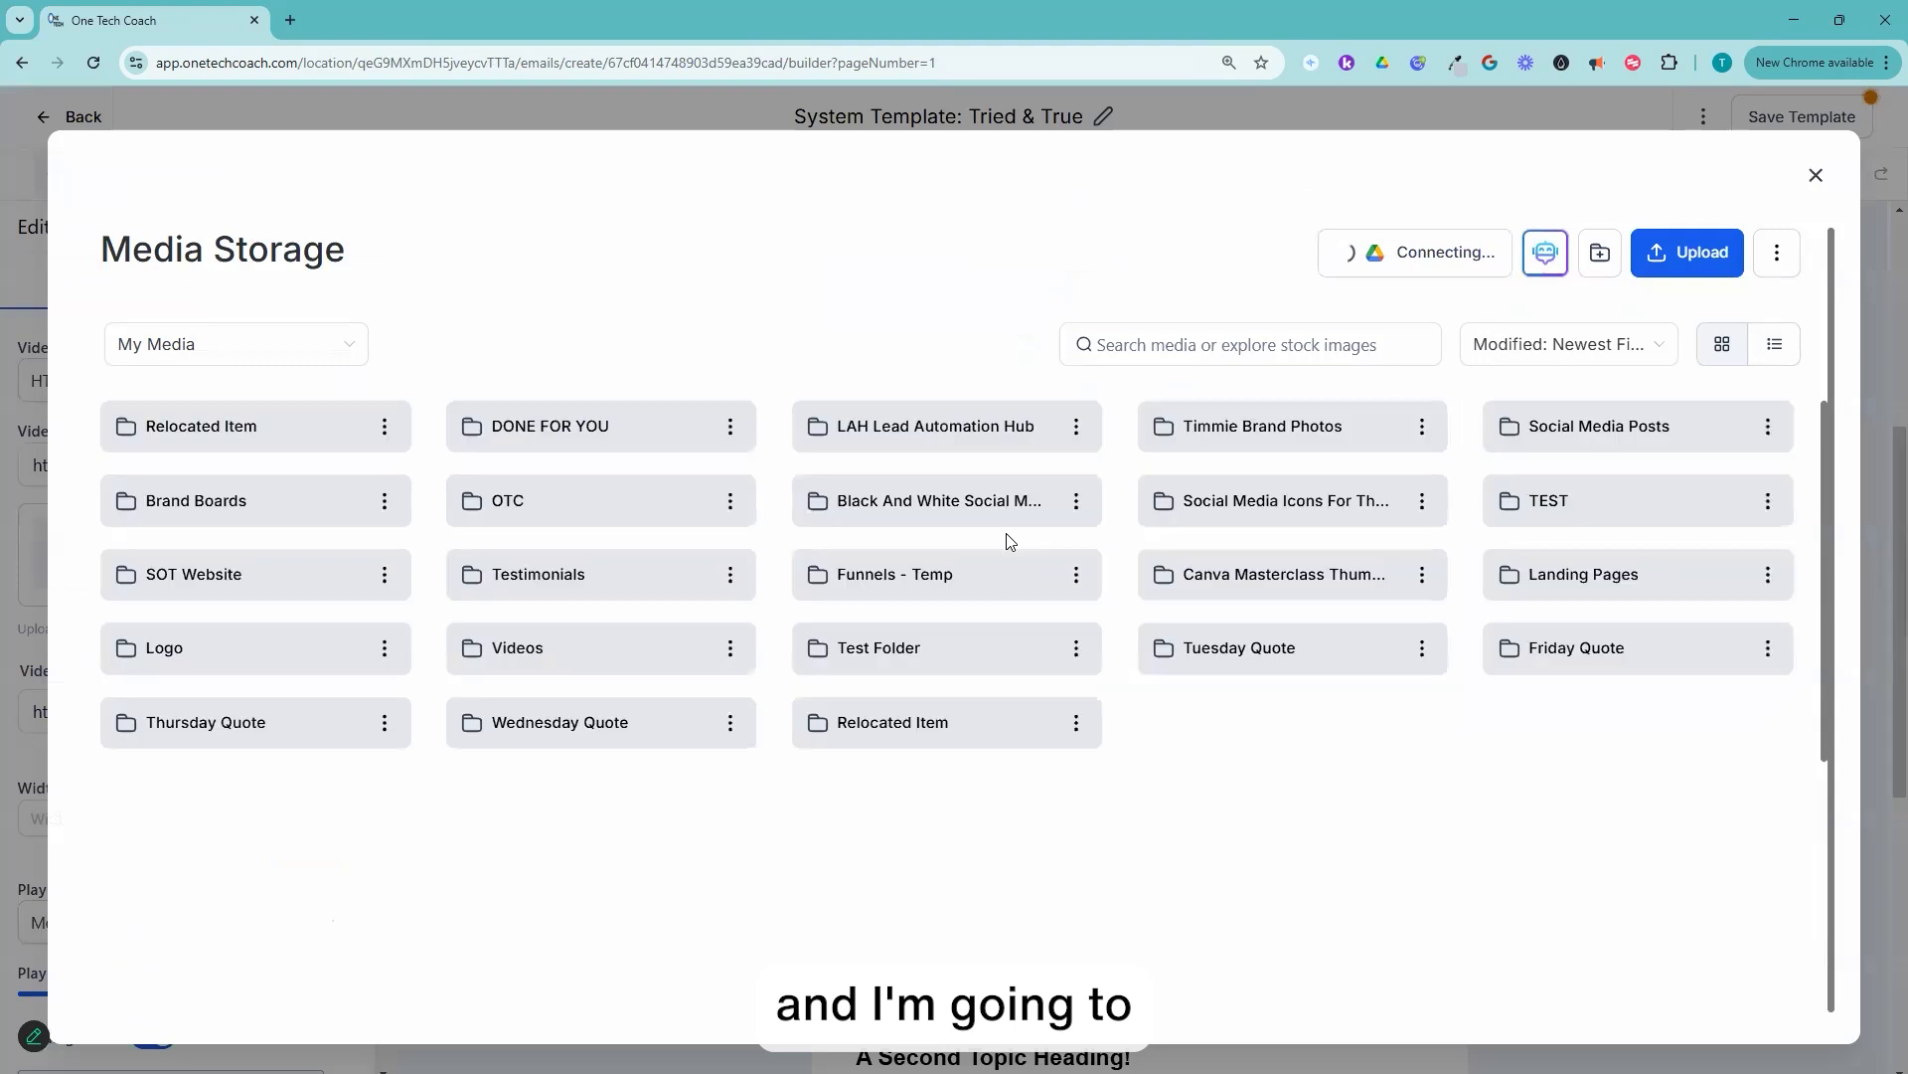
scroll(984, 647, down, 3)
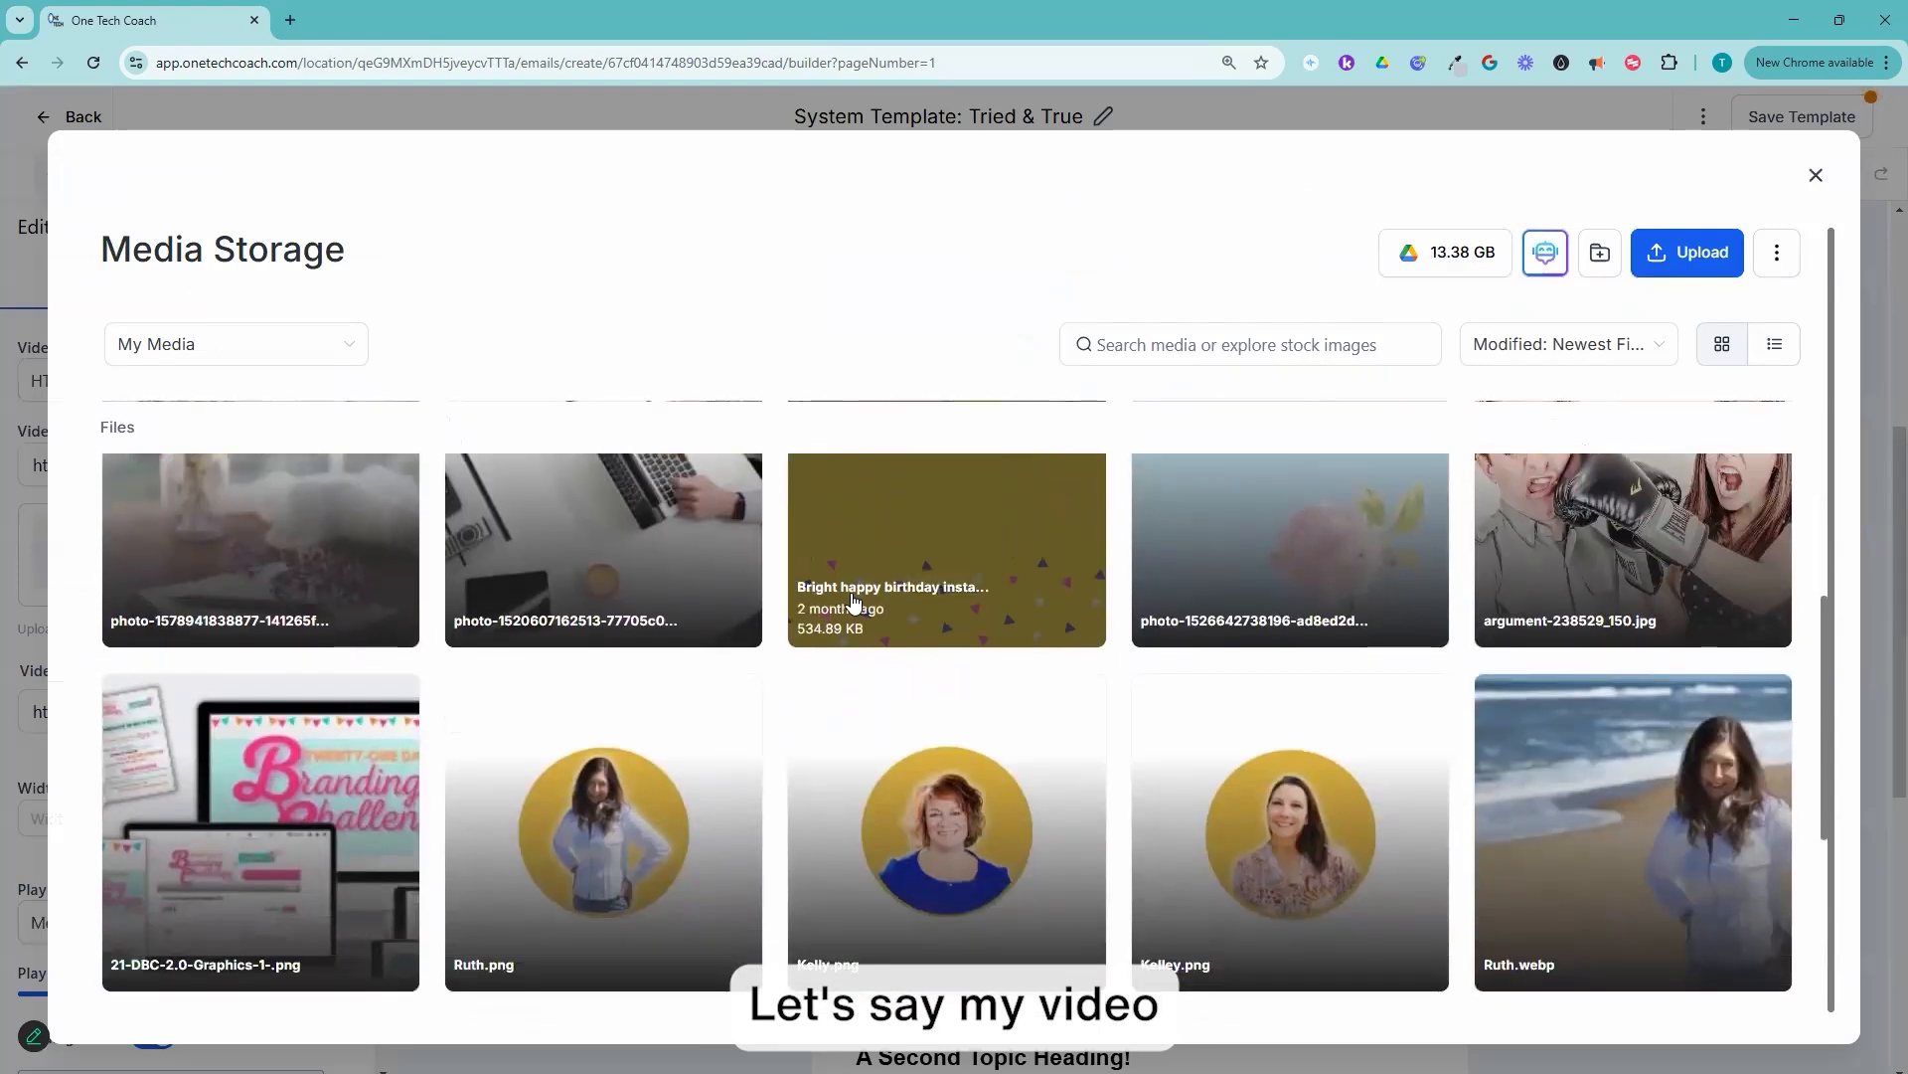
scroll(942, 613, down, 5)
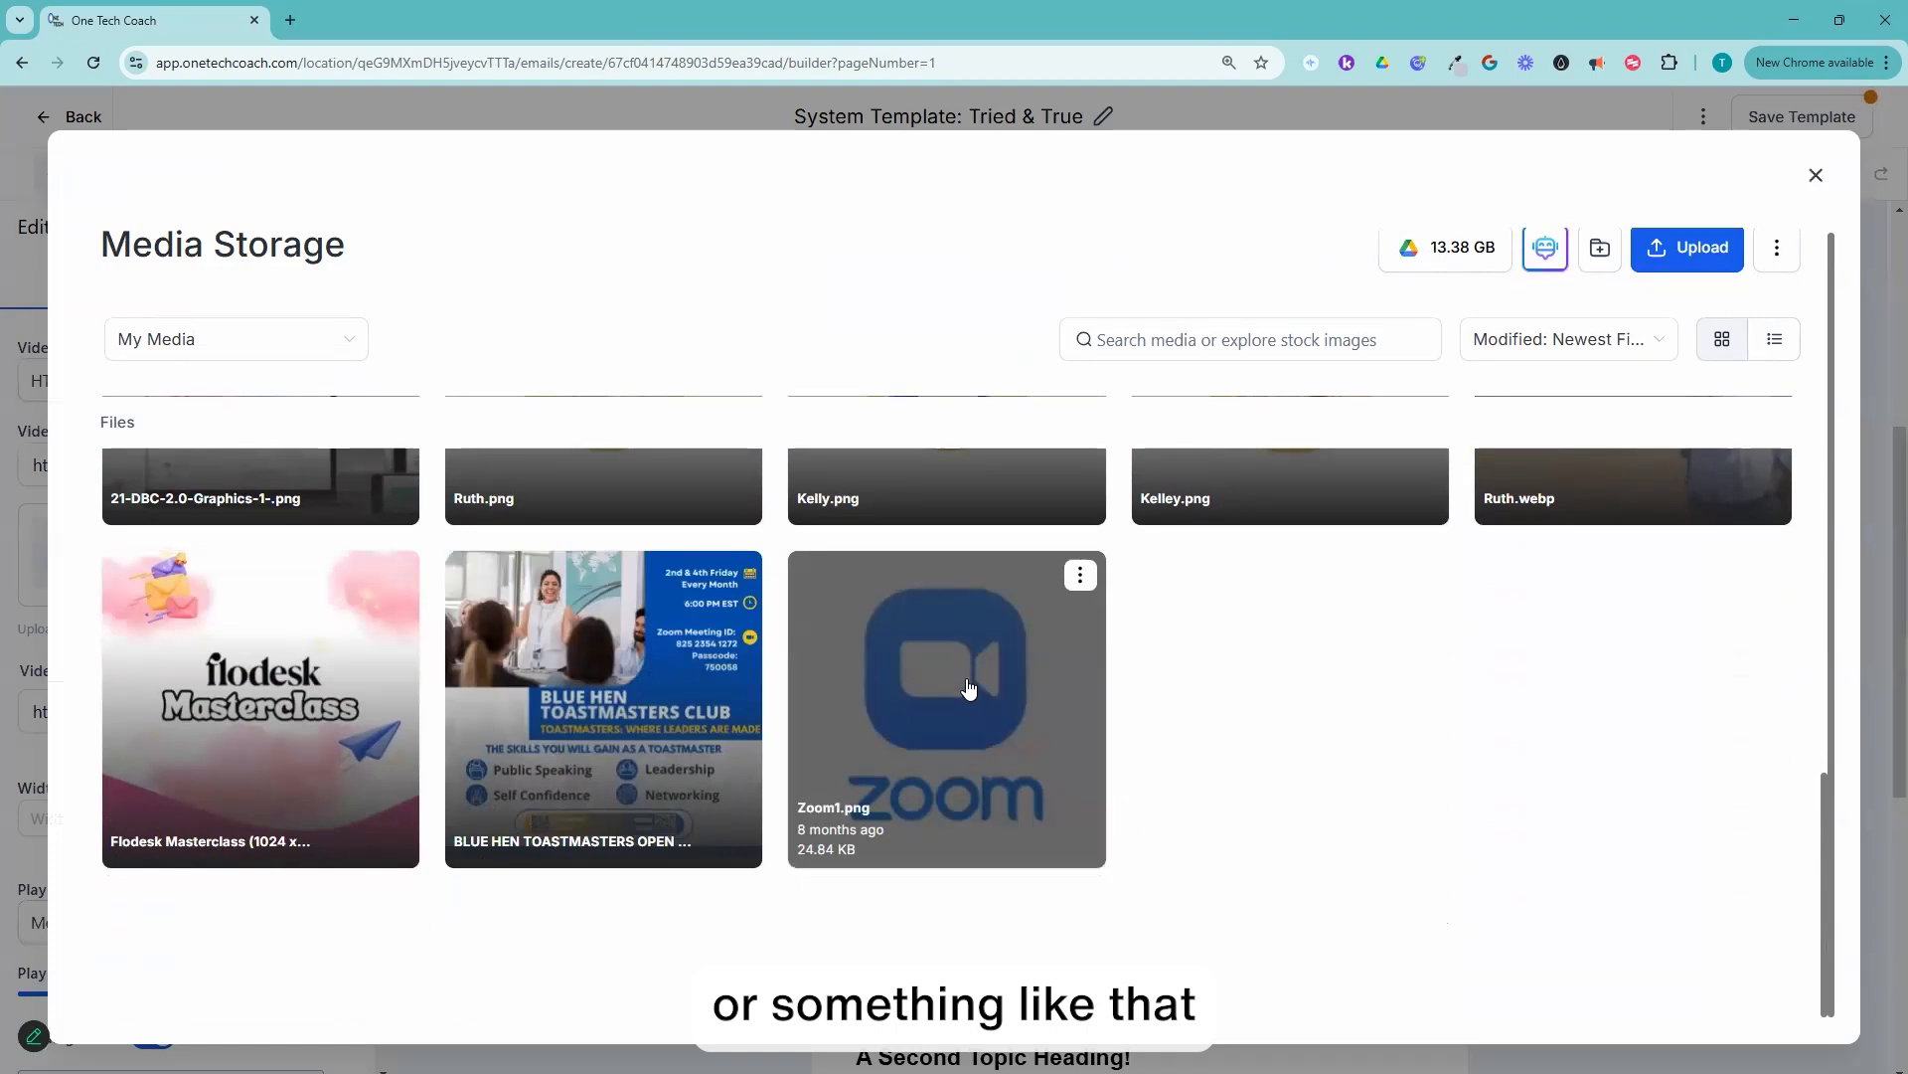
click(960, 701)
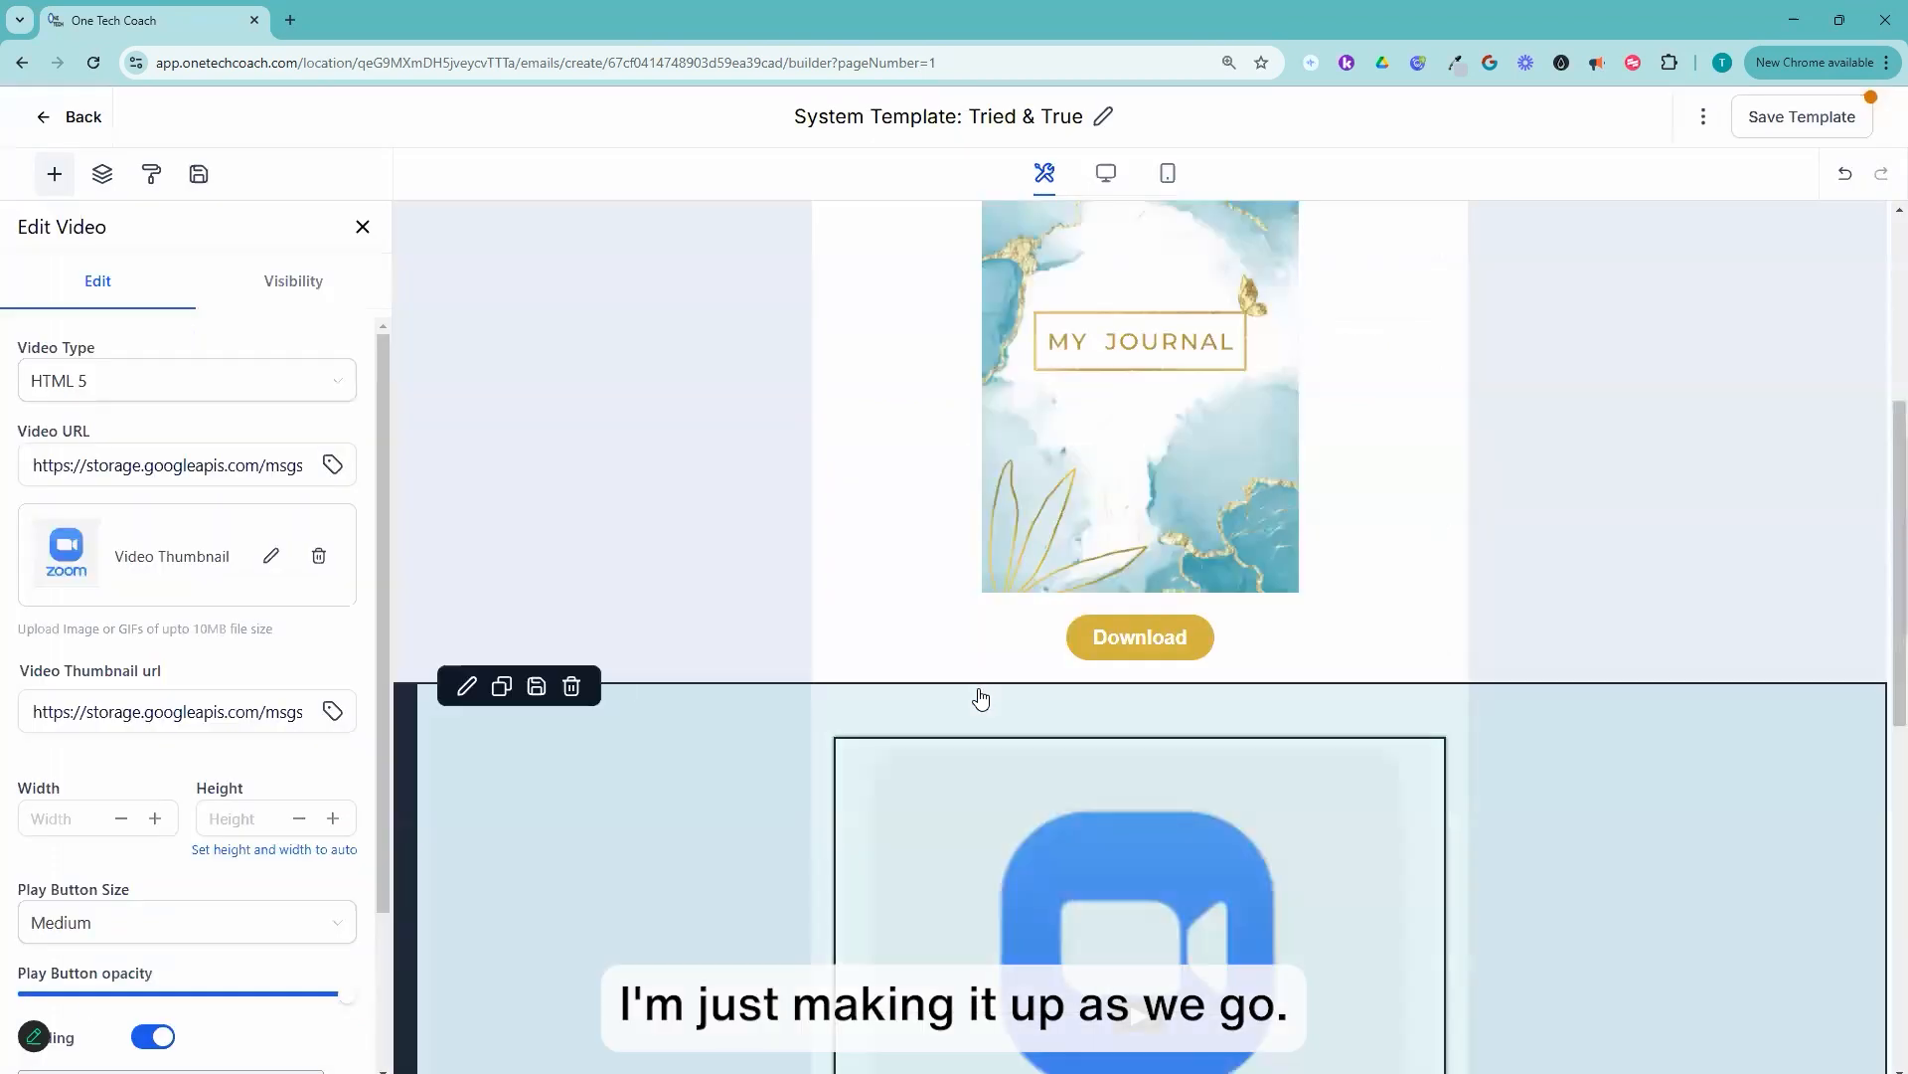
Step: Try scaling the video thumbnail down to about 415 by 392, check its remaining settings, and undo the resize
scroll(1171, 780, down, 3)
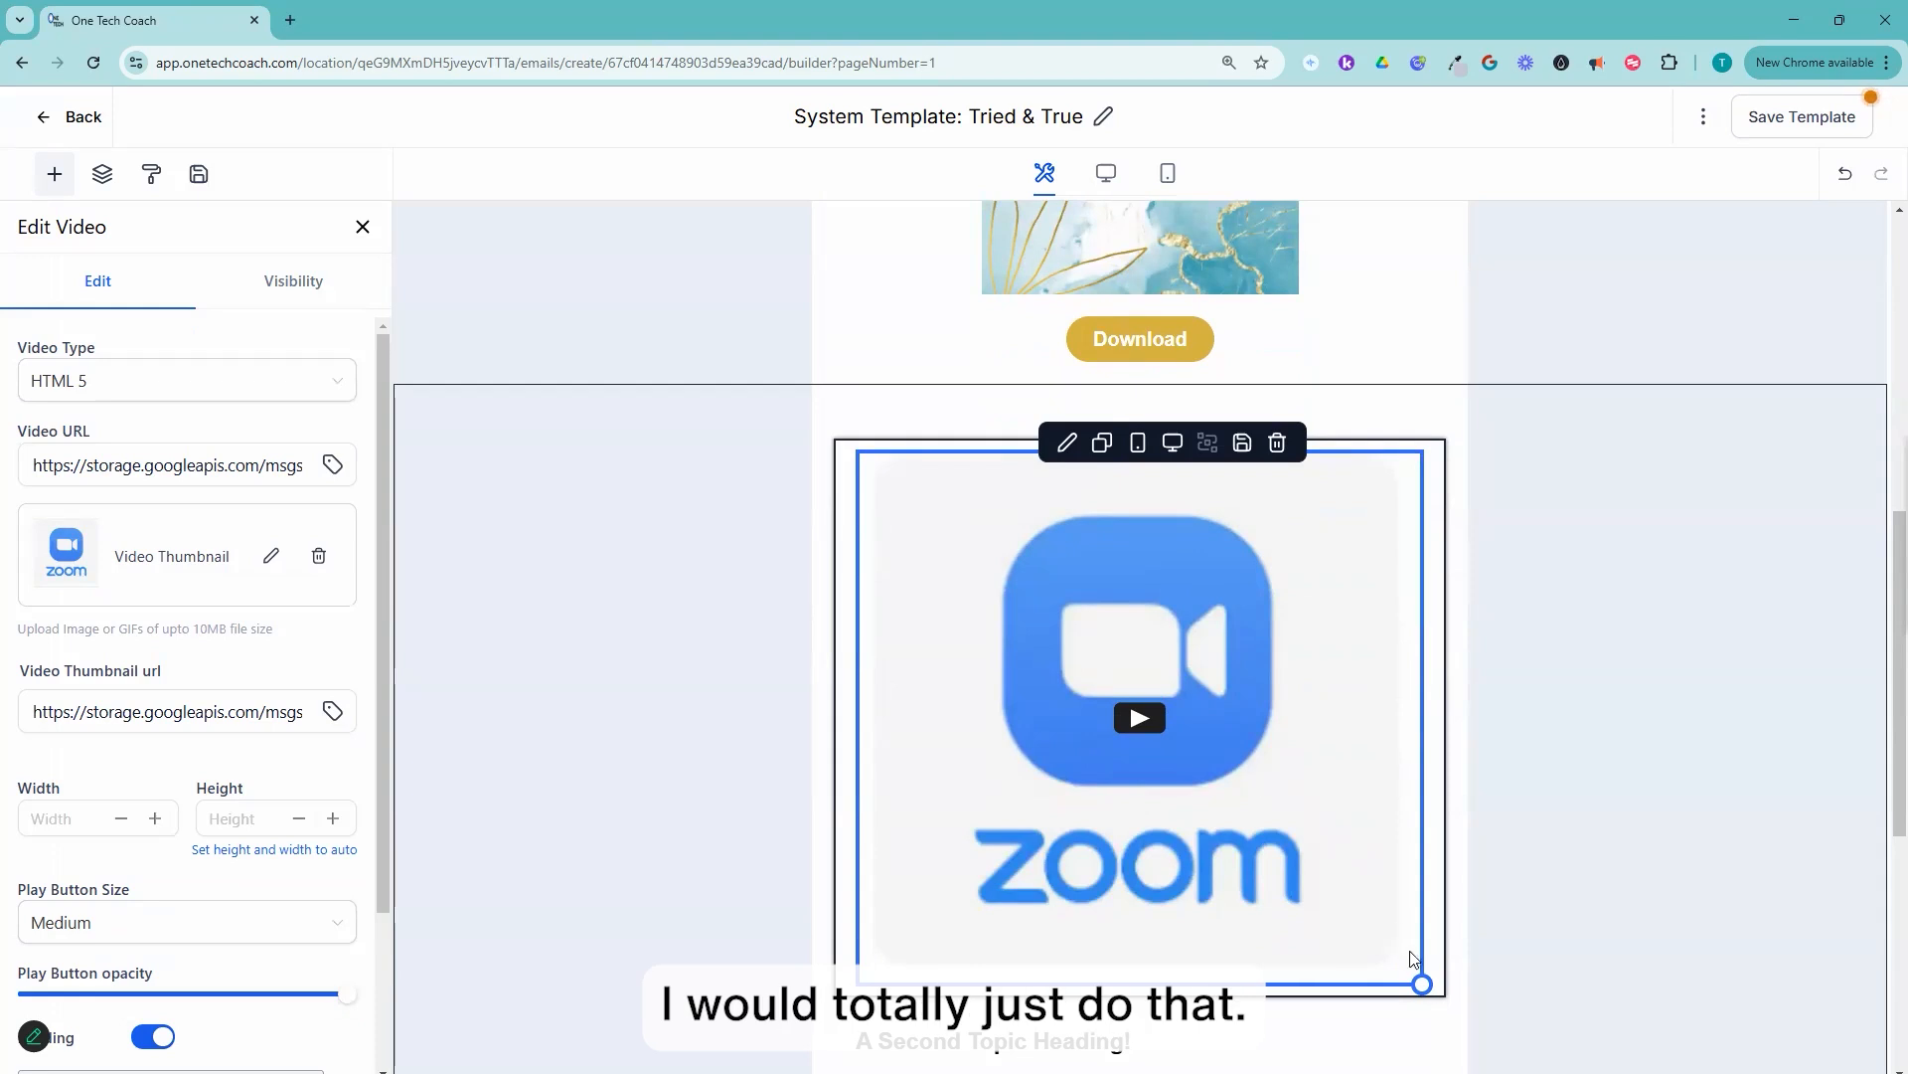
drag(1404, 929, 1171, 704)
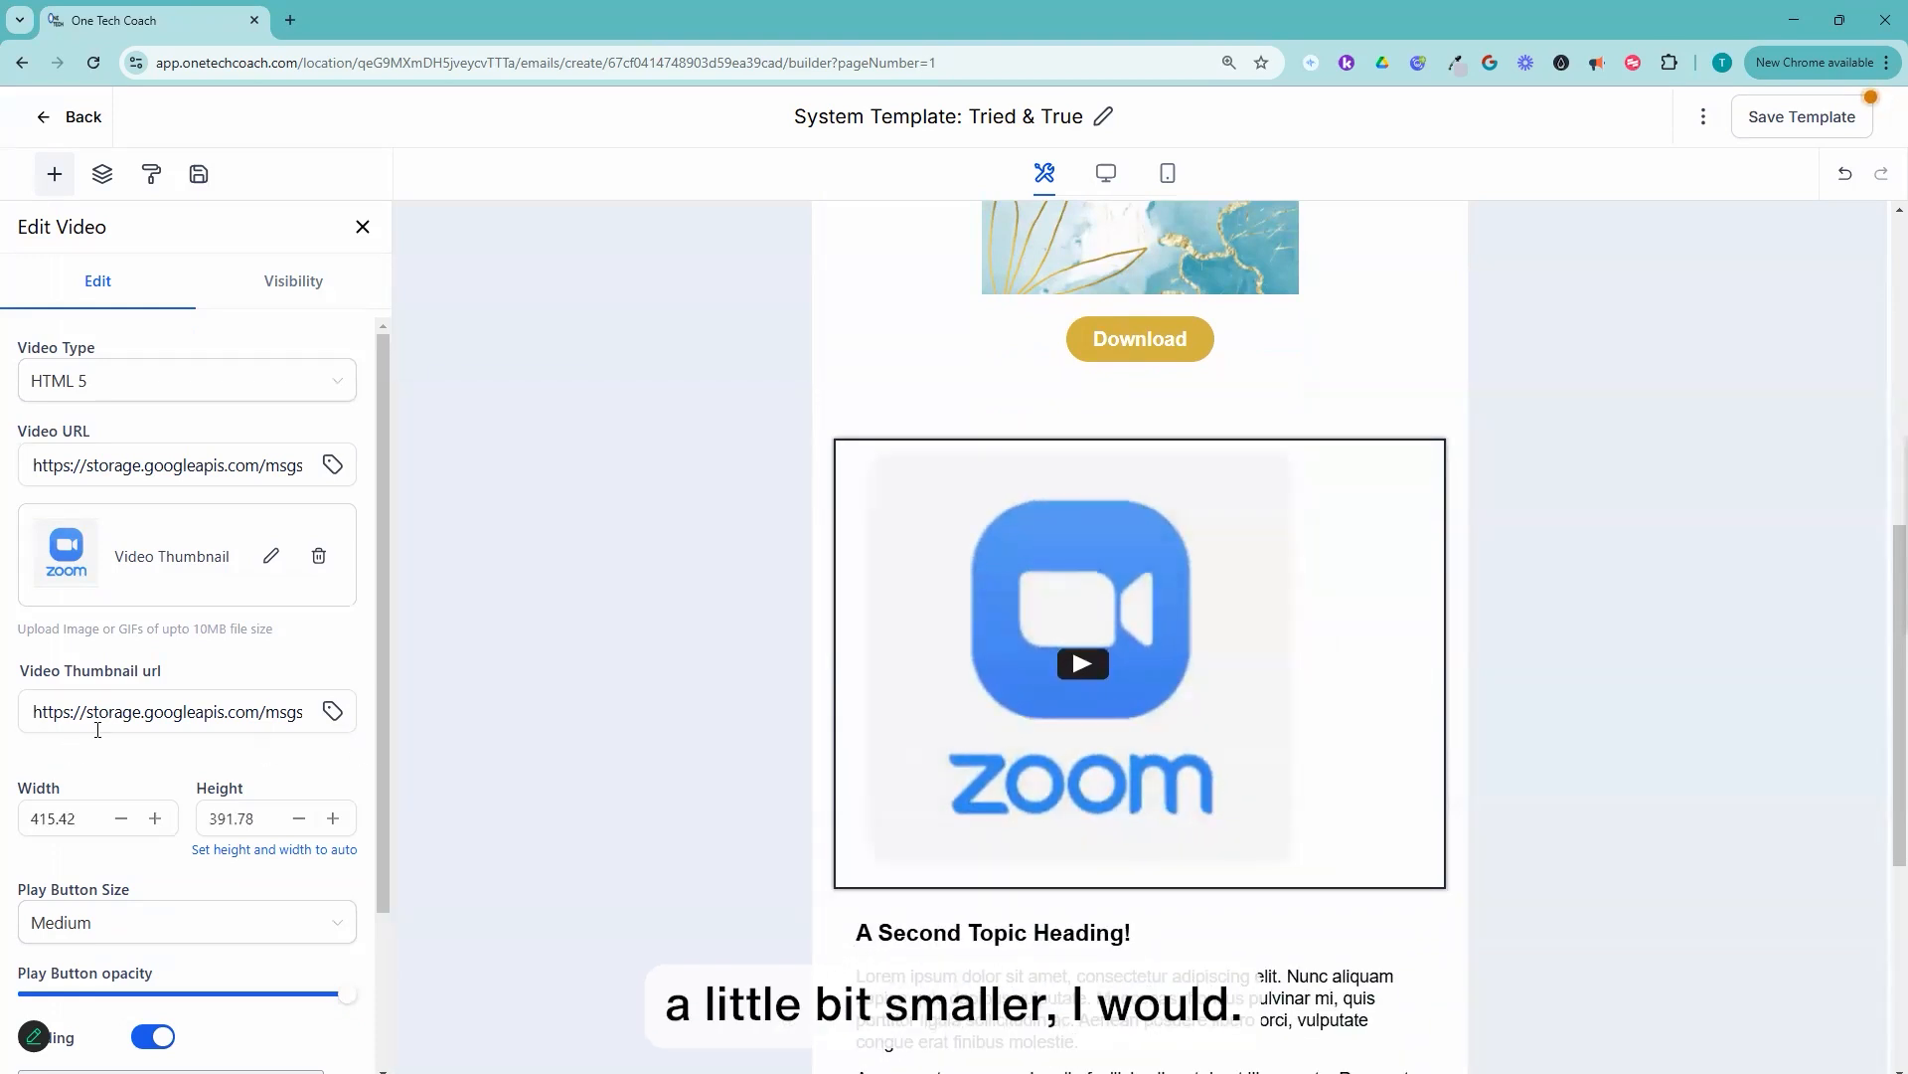
scroll(149, 765, down, 2)
scroll(112, 596, up, 2)
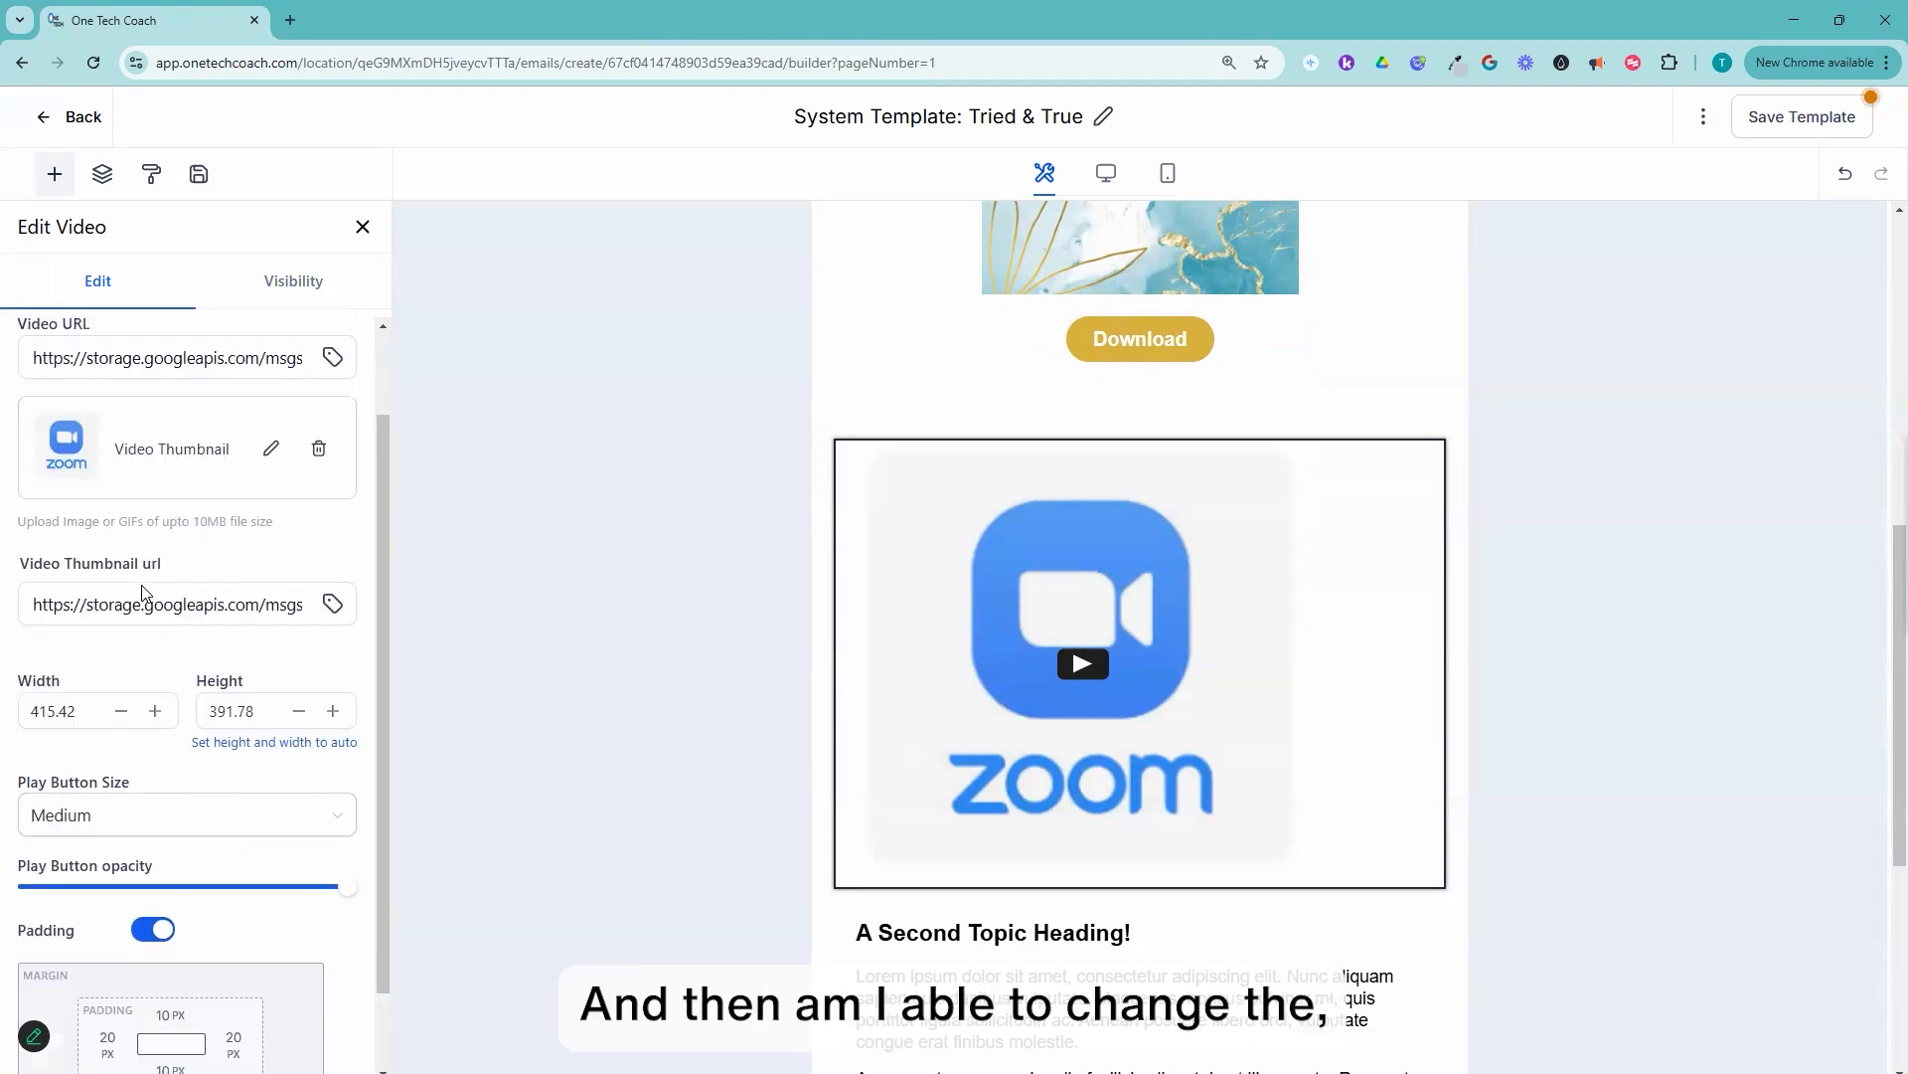
scroll(149, 608, down, 2)
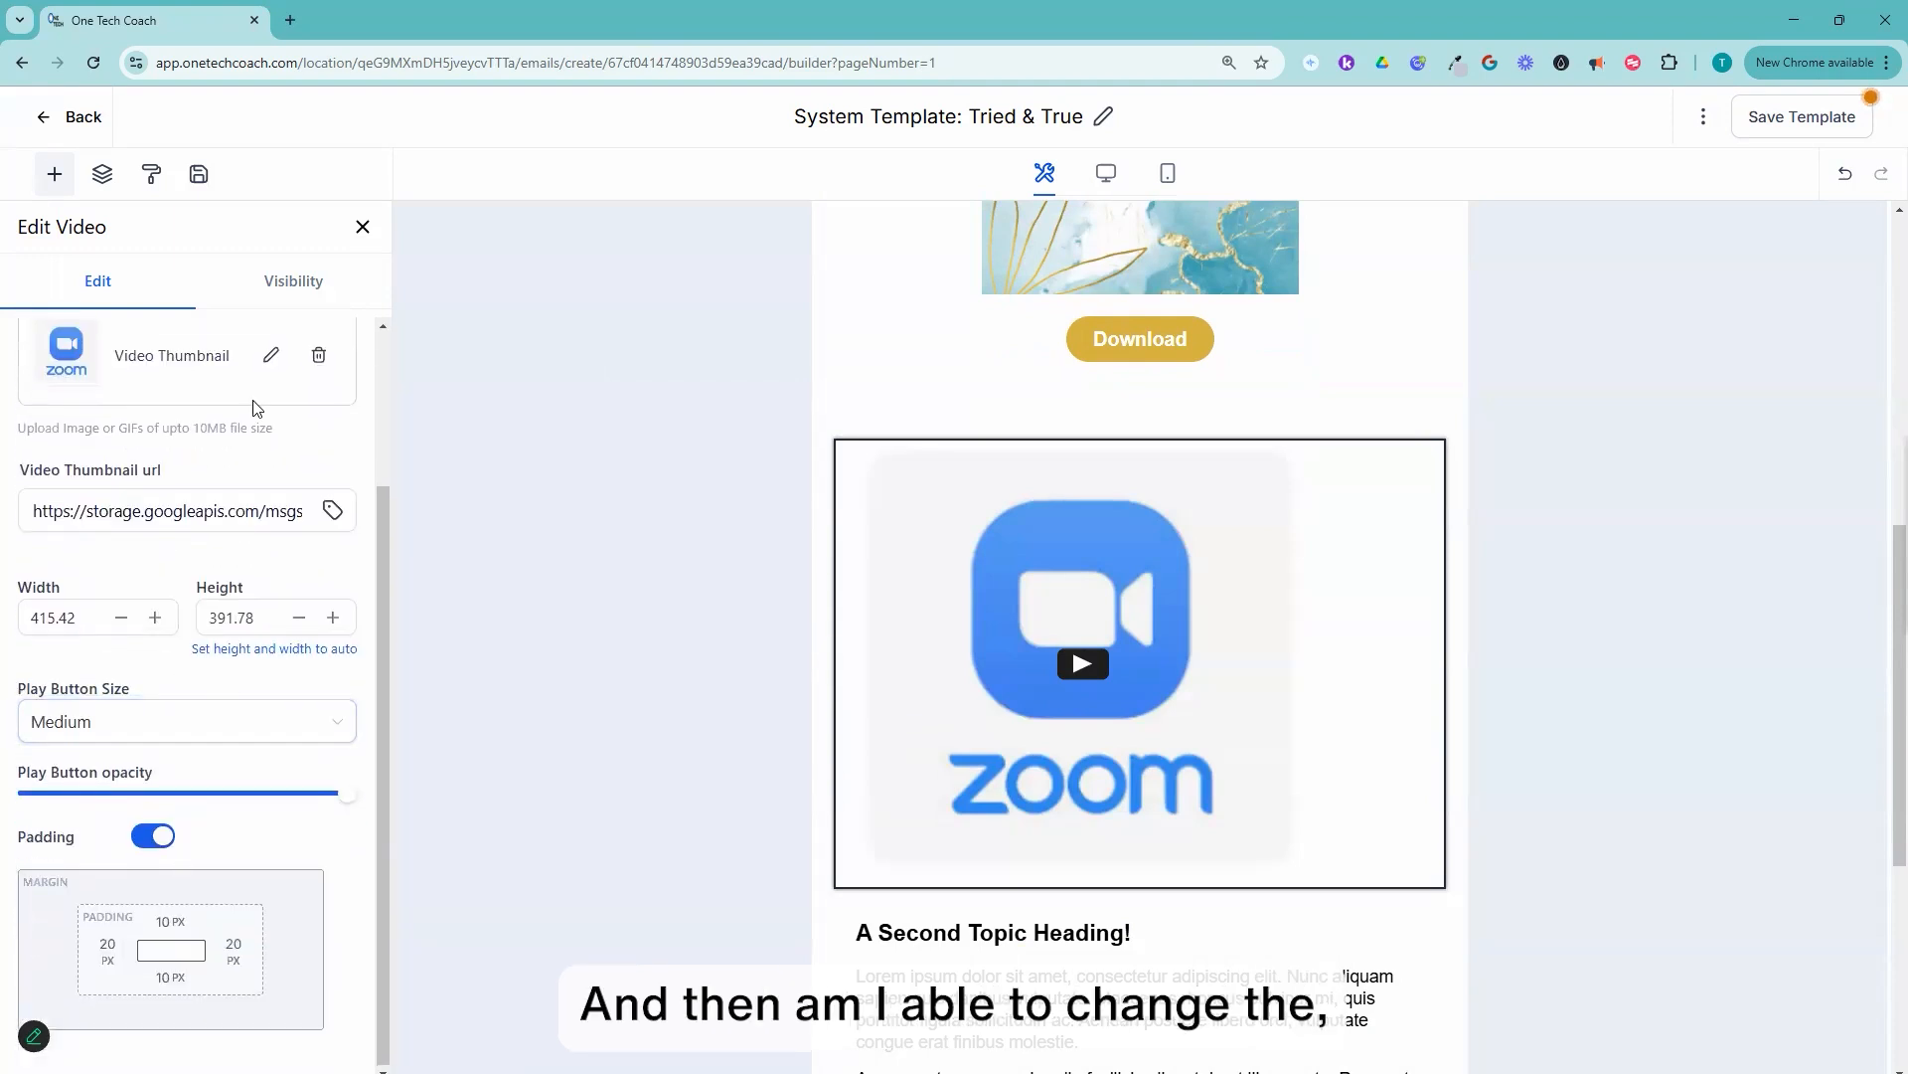
click(284, 283)
click(97, 281)
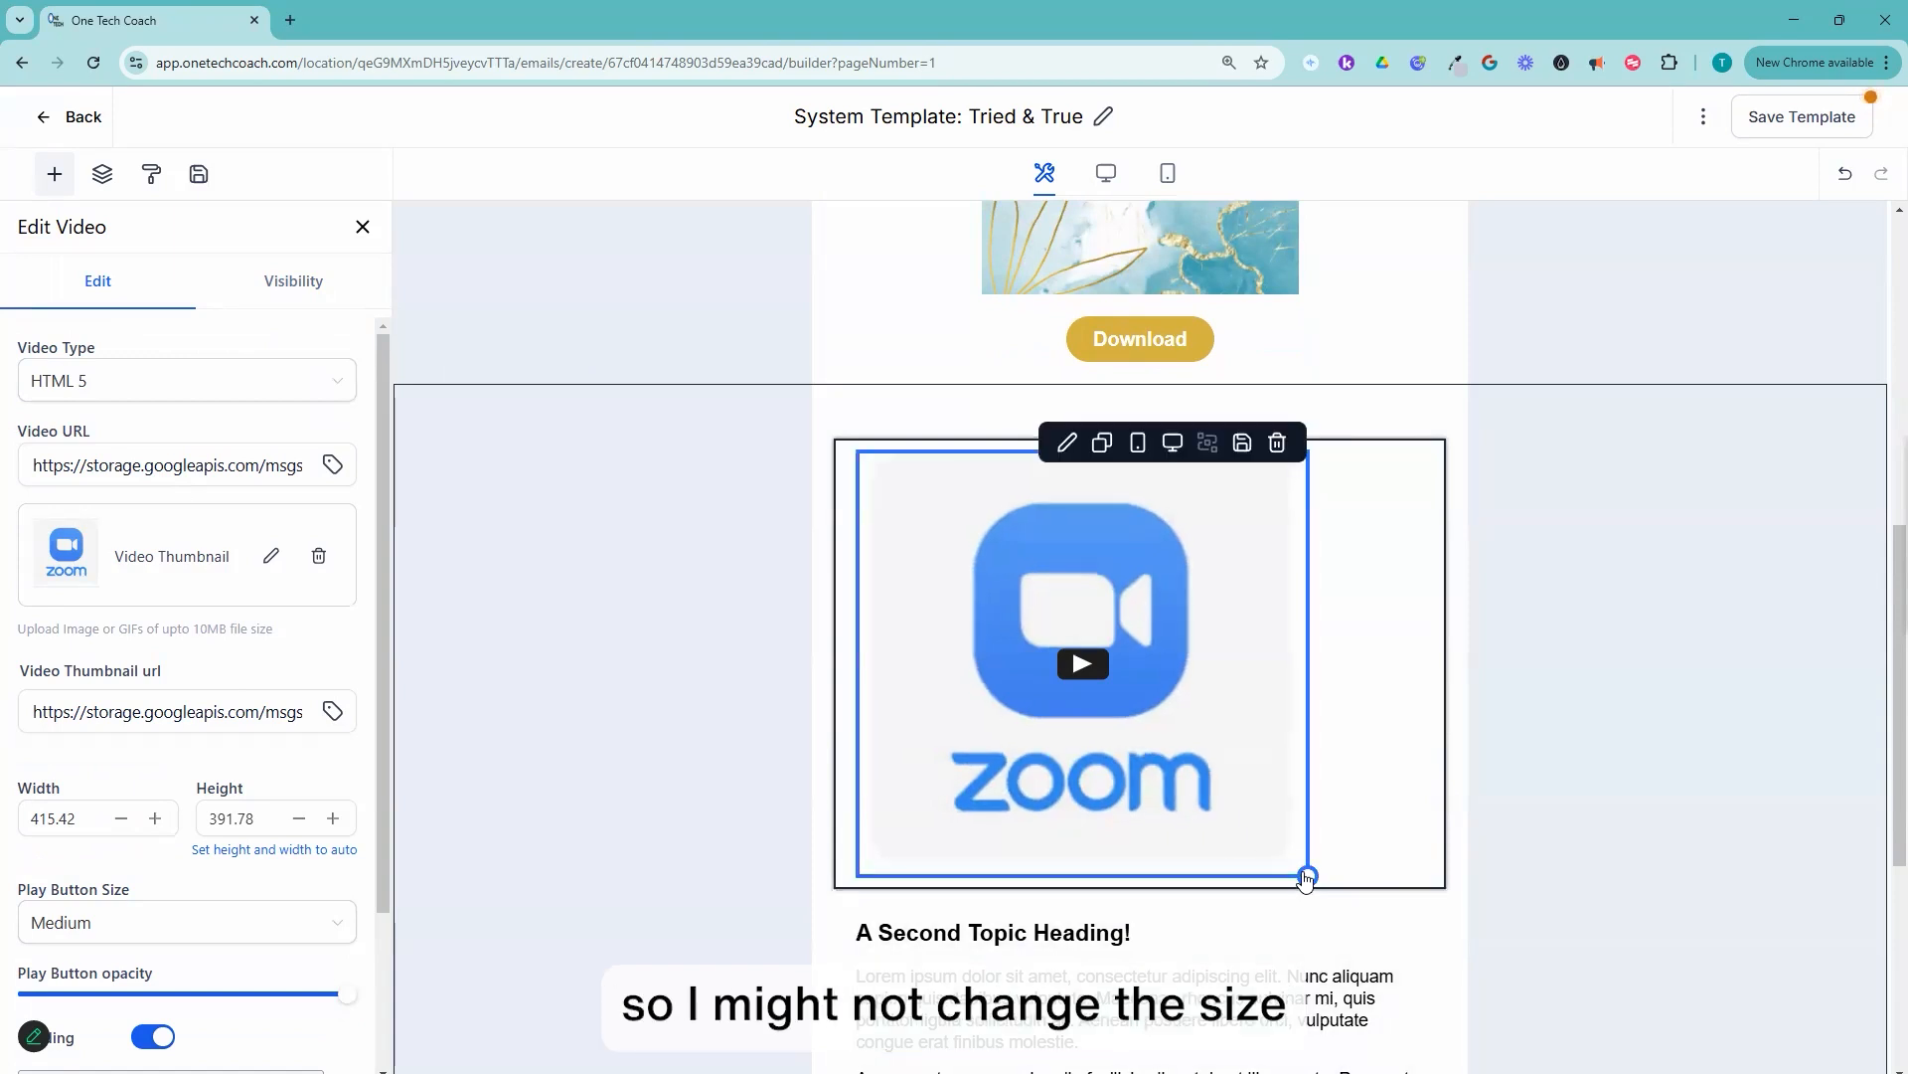
click(1845, 179)
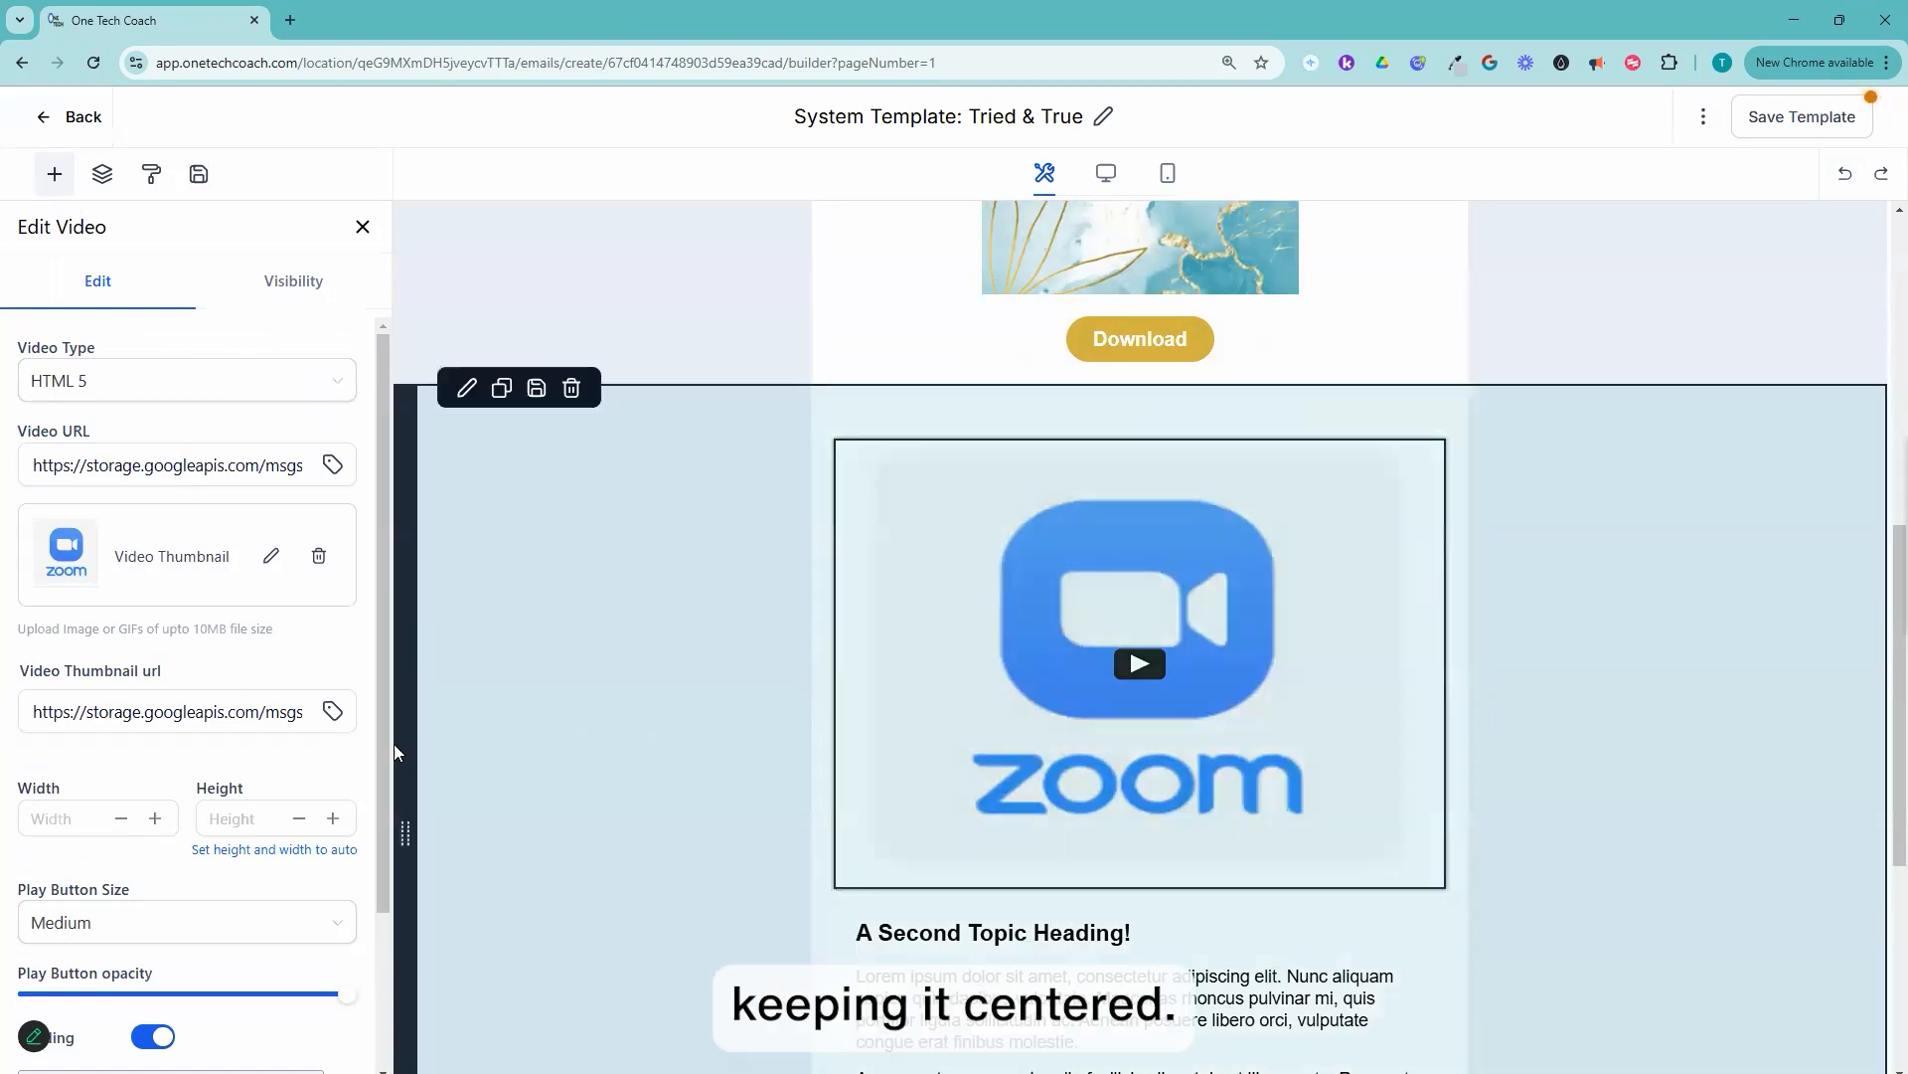
Step: Set the video's play button size to Large
scroll(87, 791, down, 2)
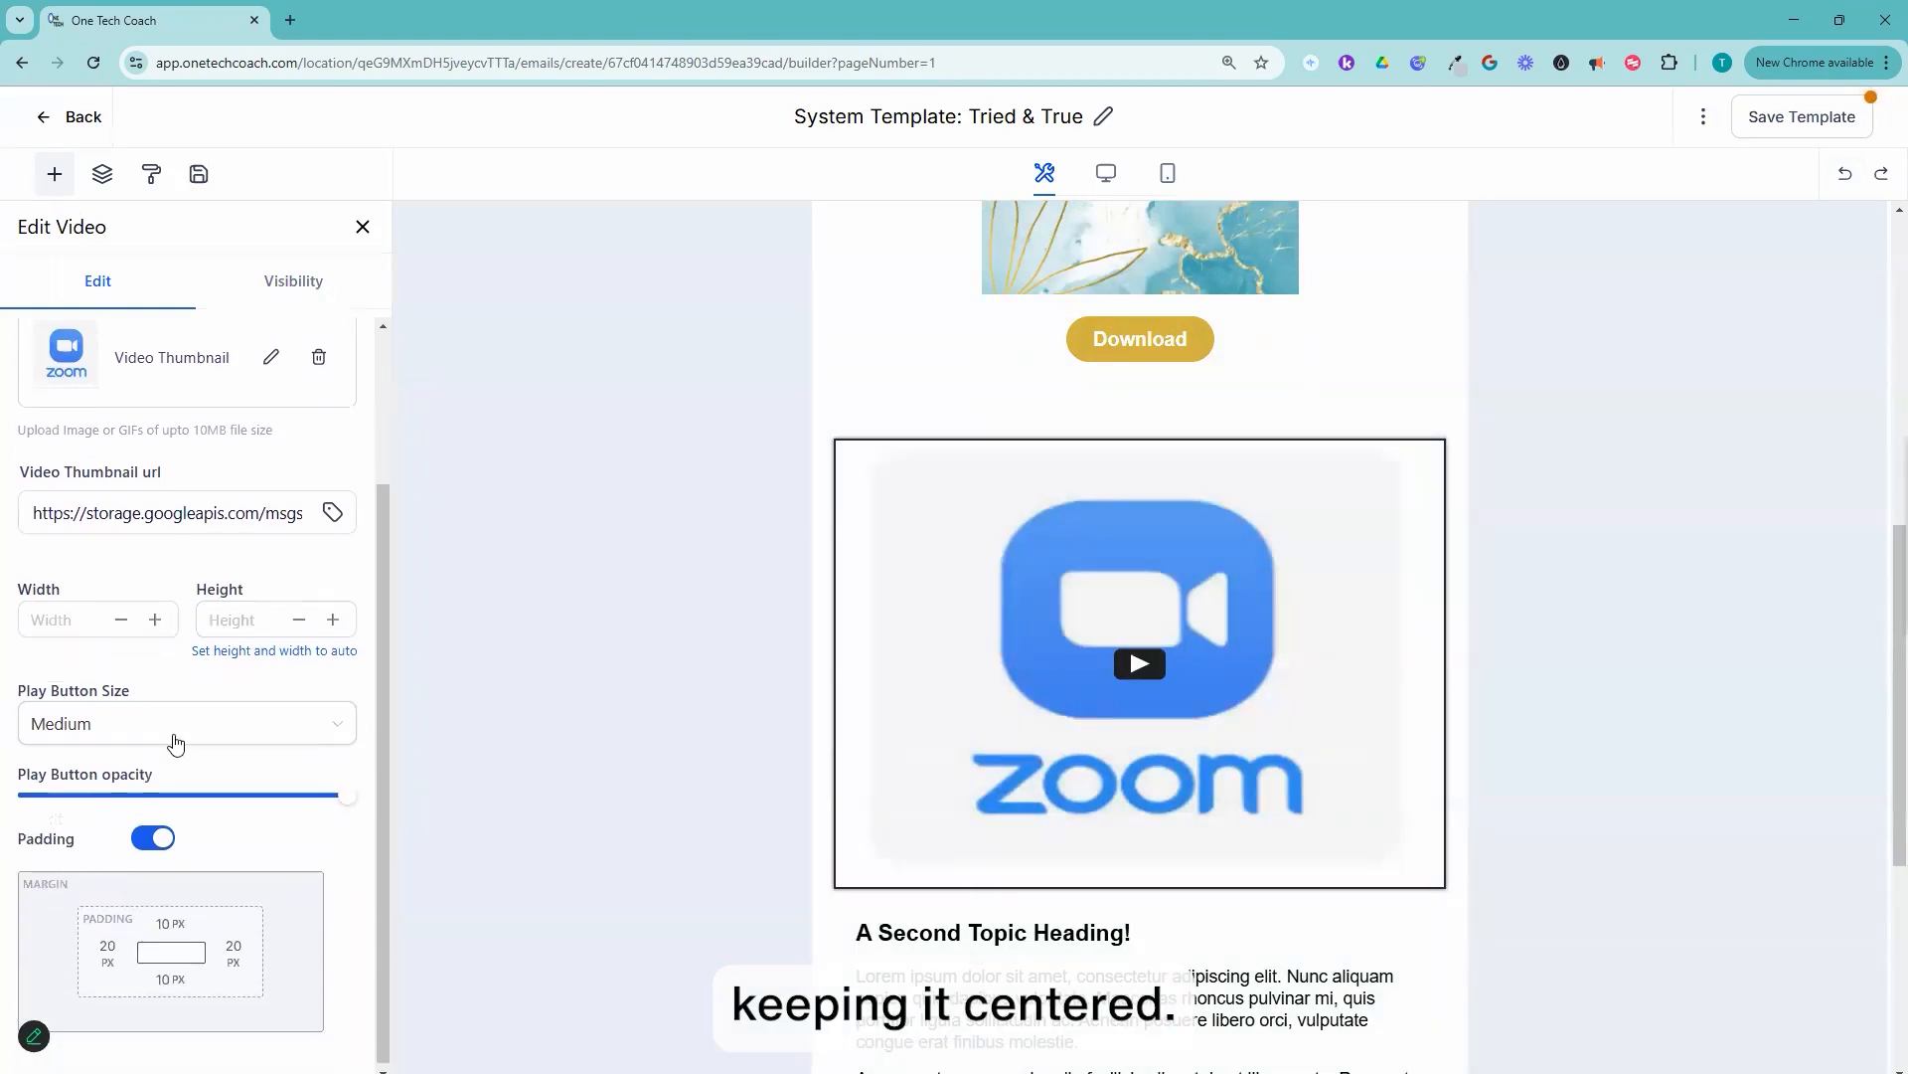
click(175, 741)
click(115, 855)
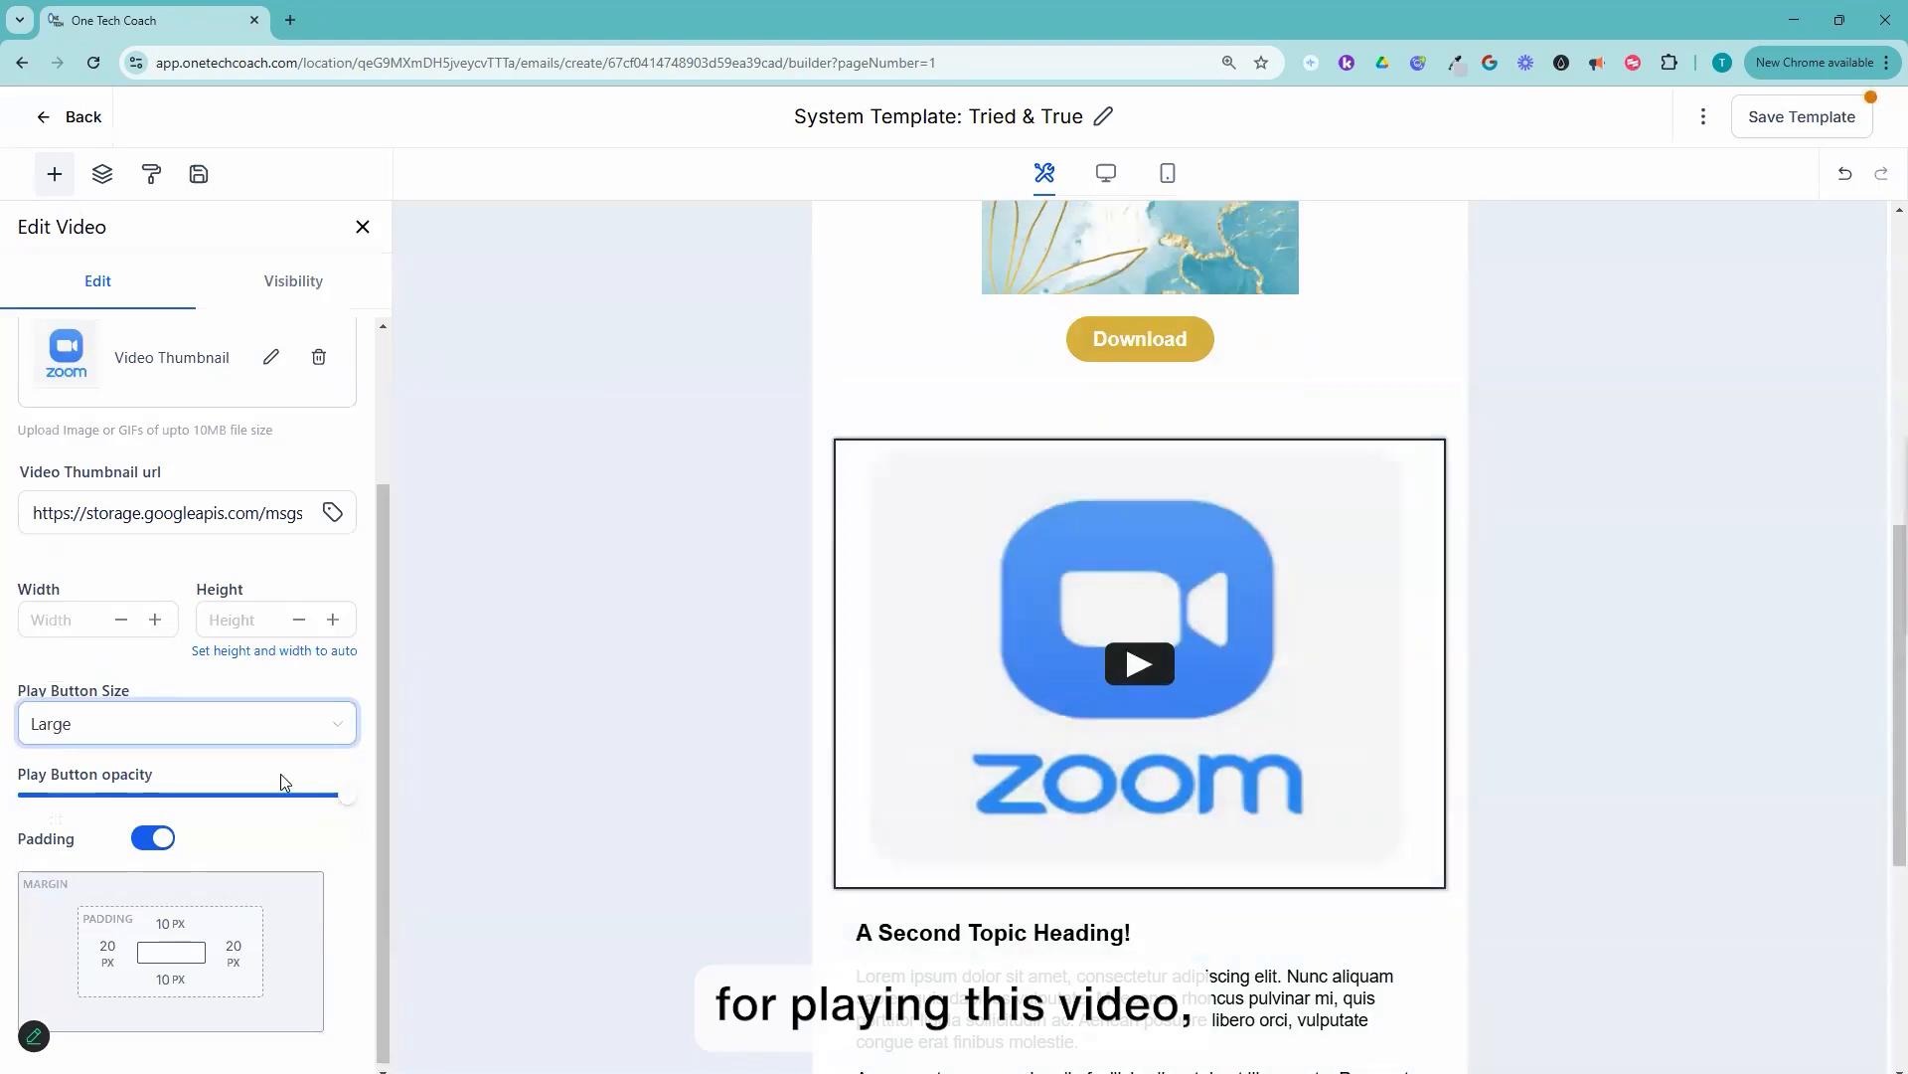
scroll(113, 714, up, 2)
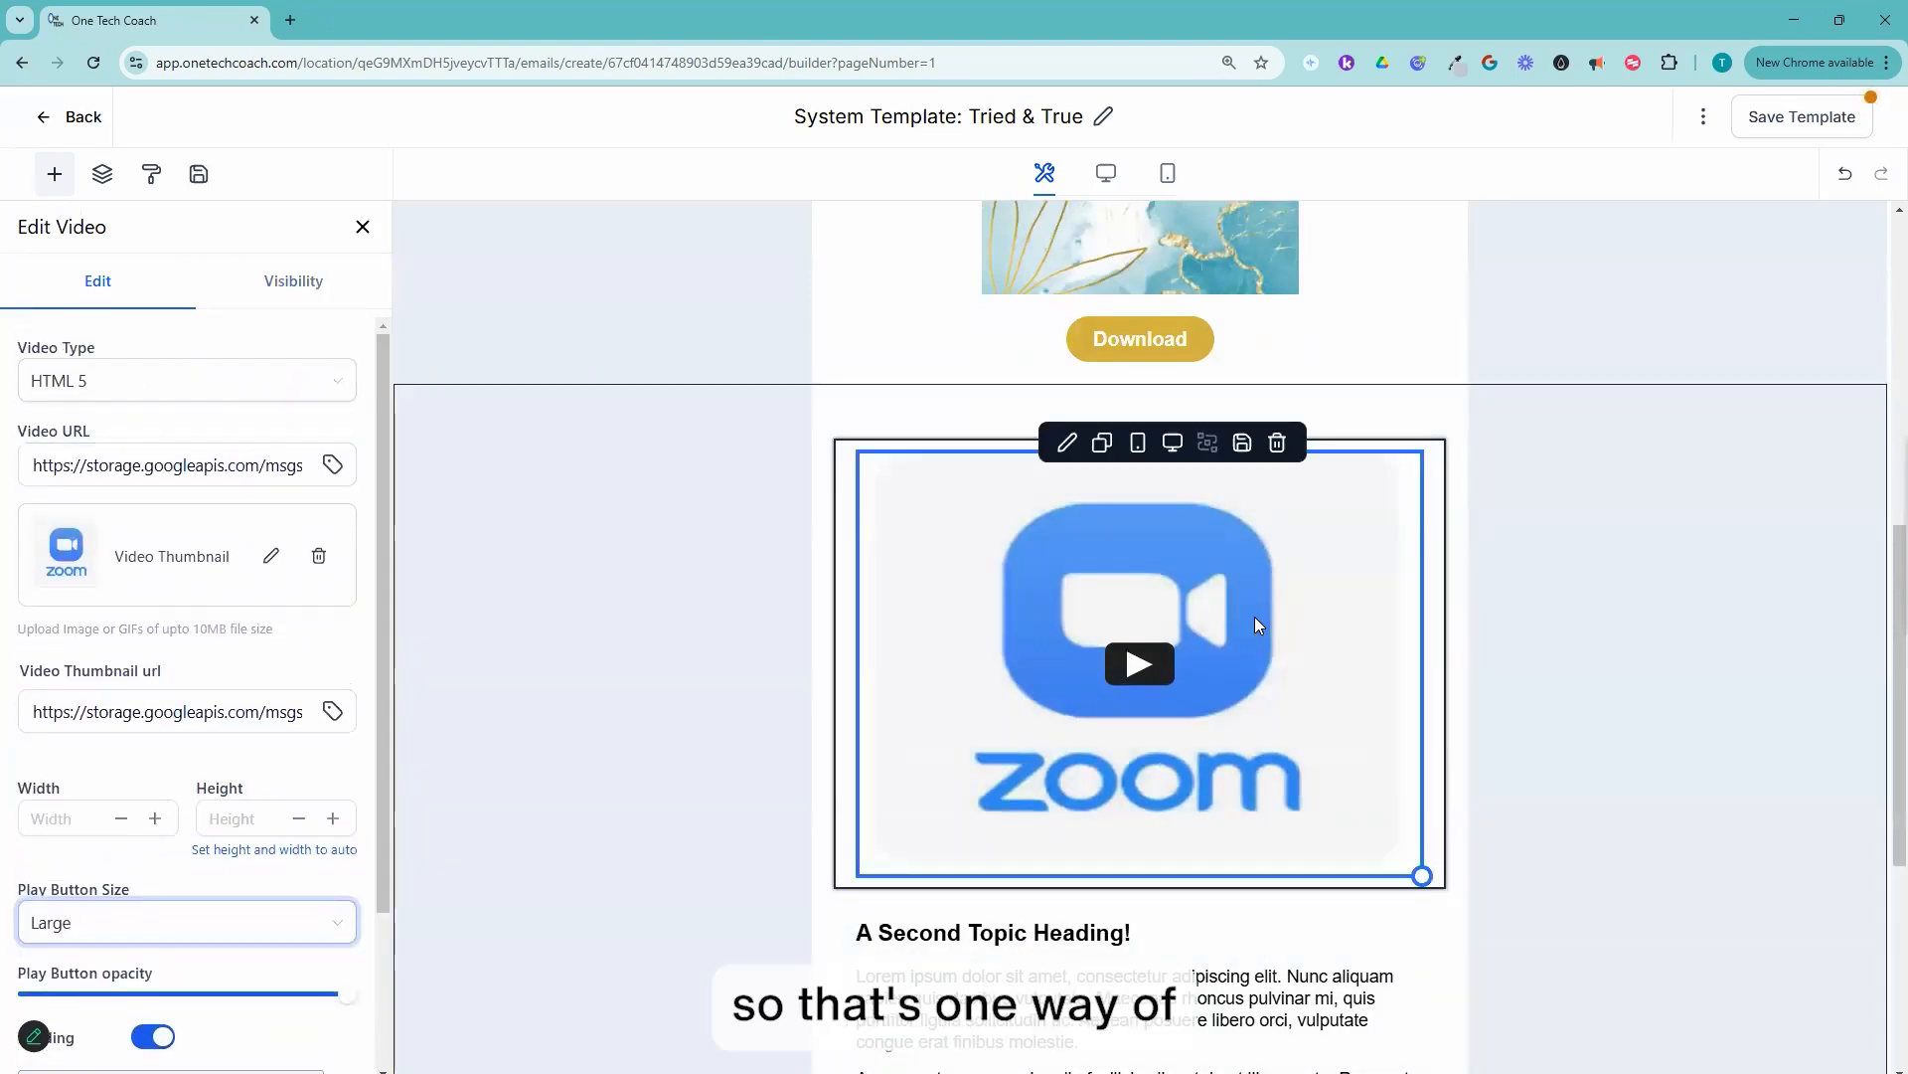
Step: Replace the "A Second Topic Heading!" text with "Join my community & be surrounded by the best resources and like-minded entrepreneurs who help you level up ..."
scroll(1254, 619, up, 2)
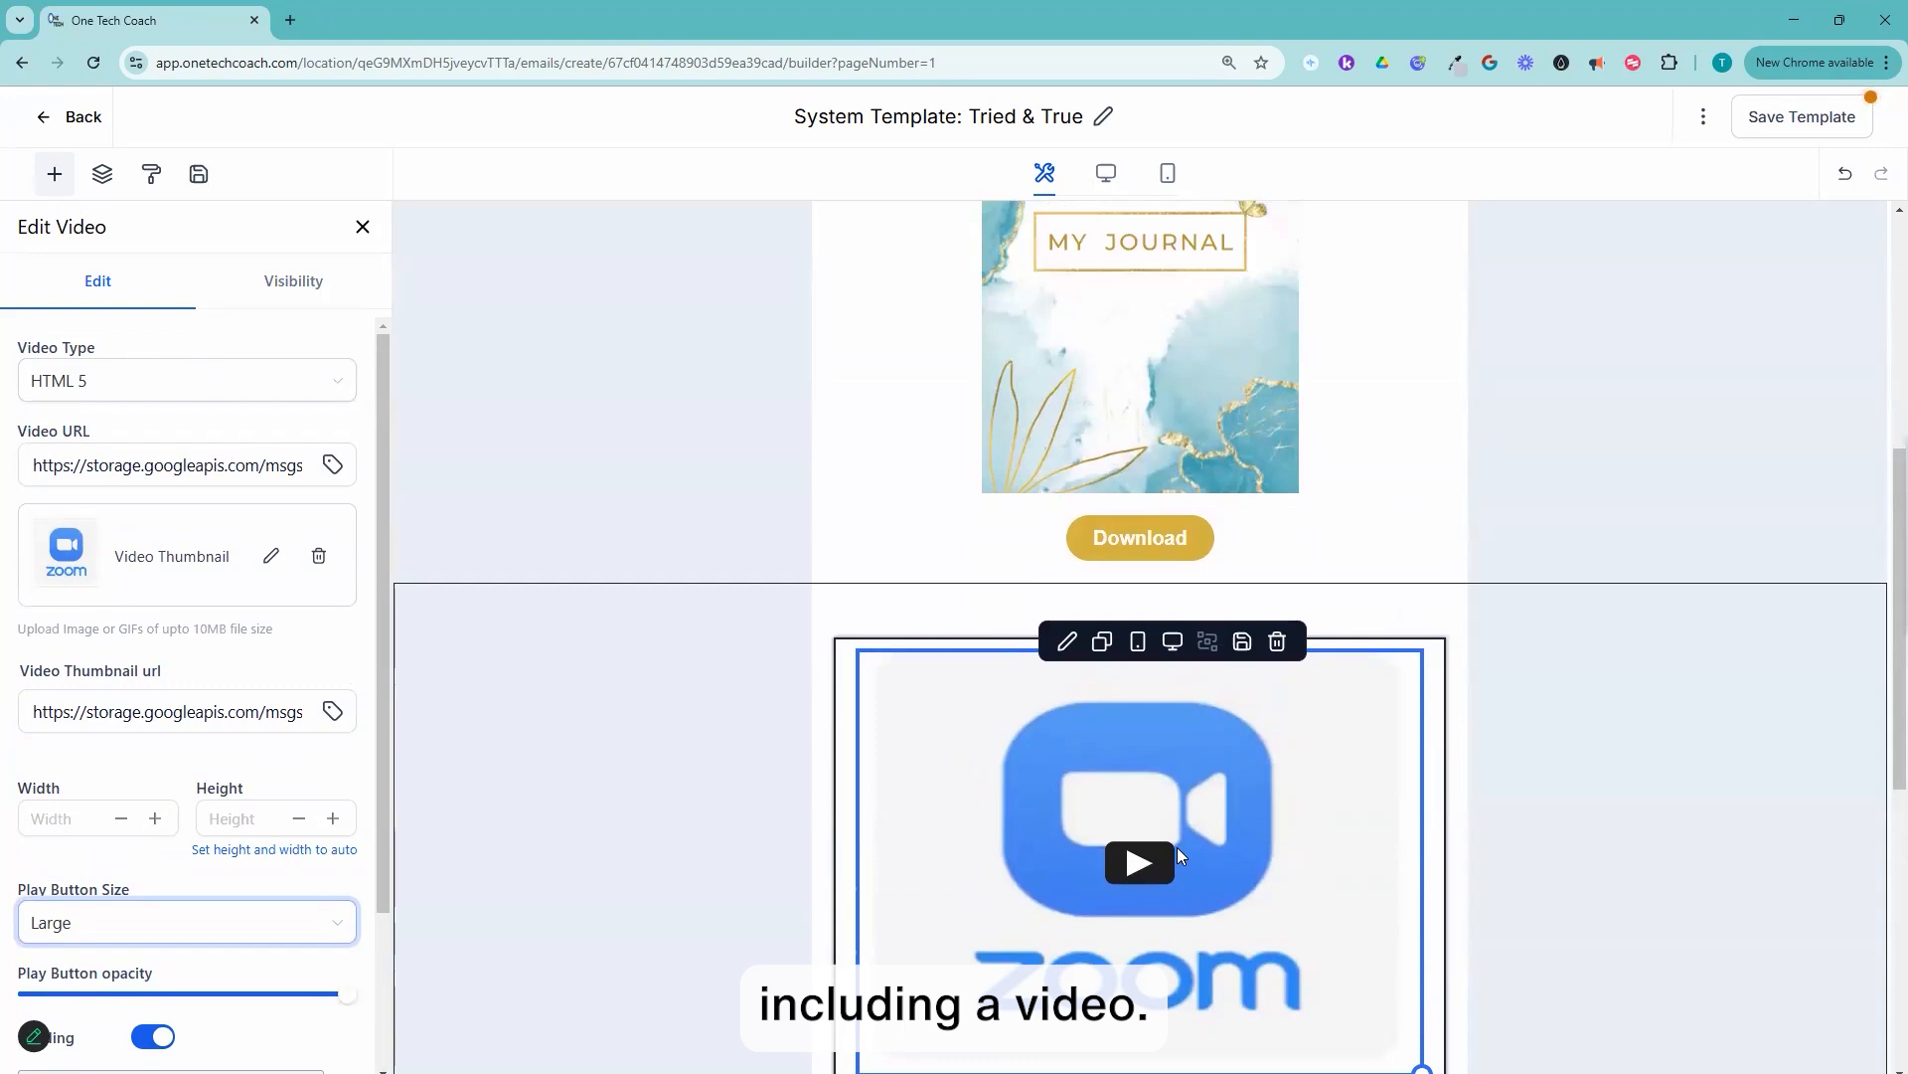
scroll(1179, 854, down, 3)
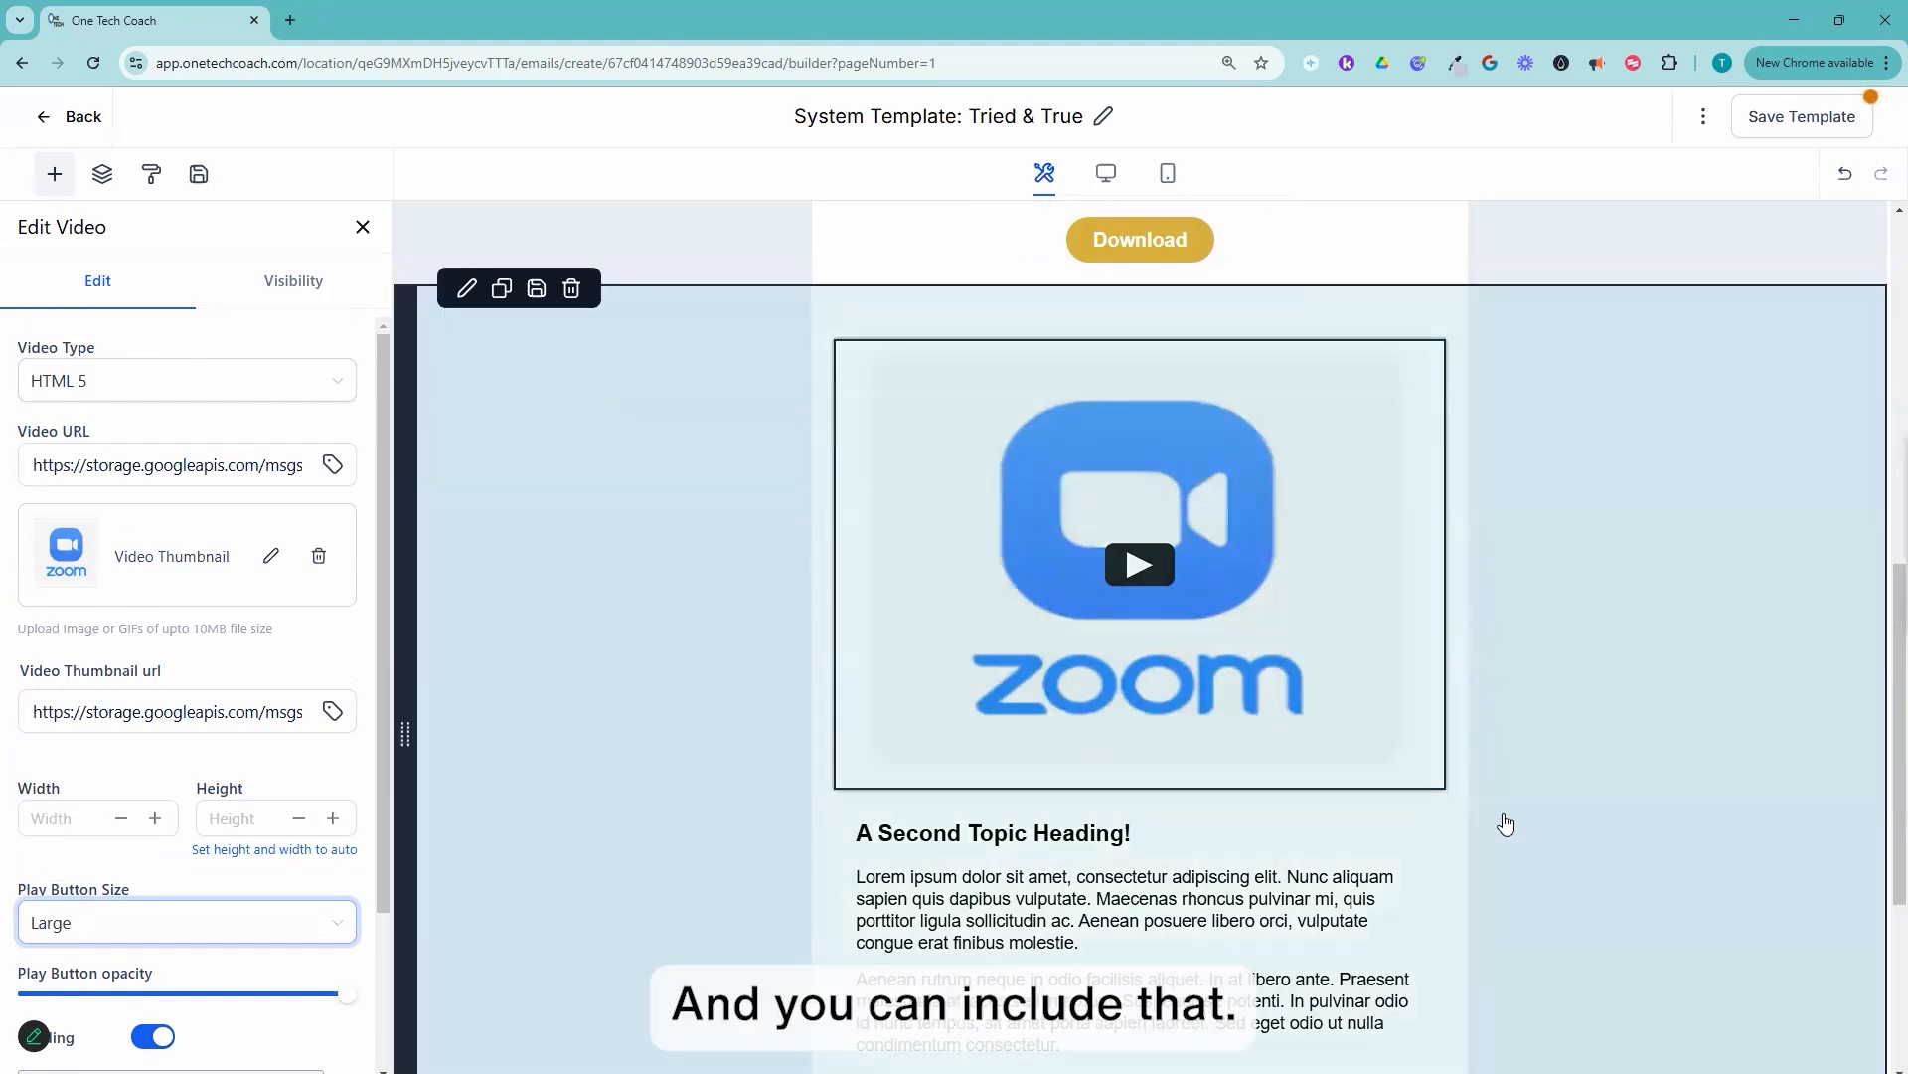
scroll(1506, 825, down, 3)
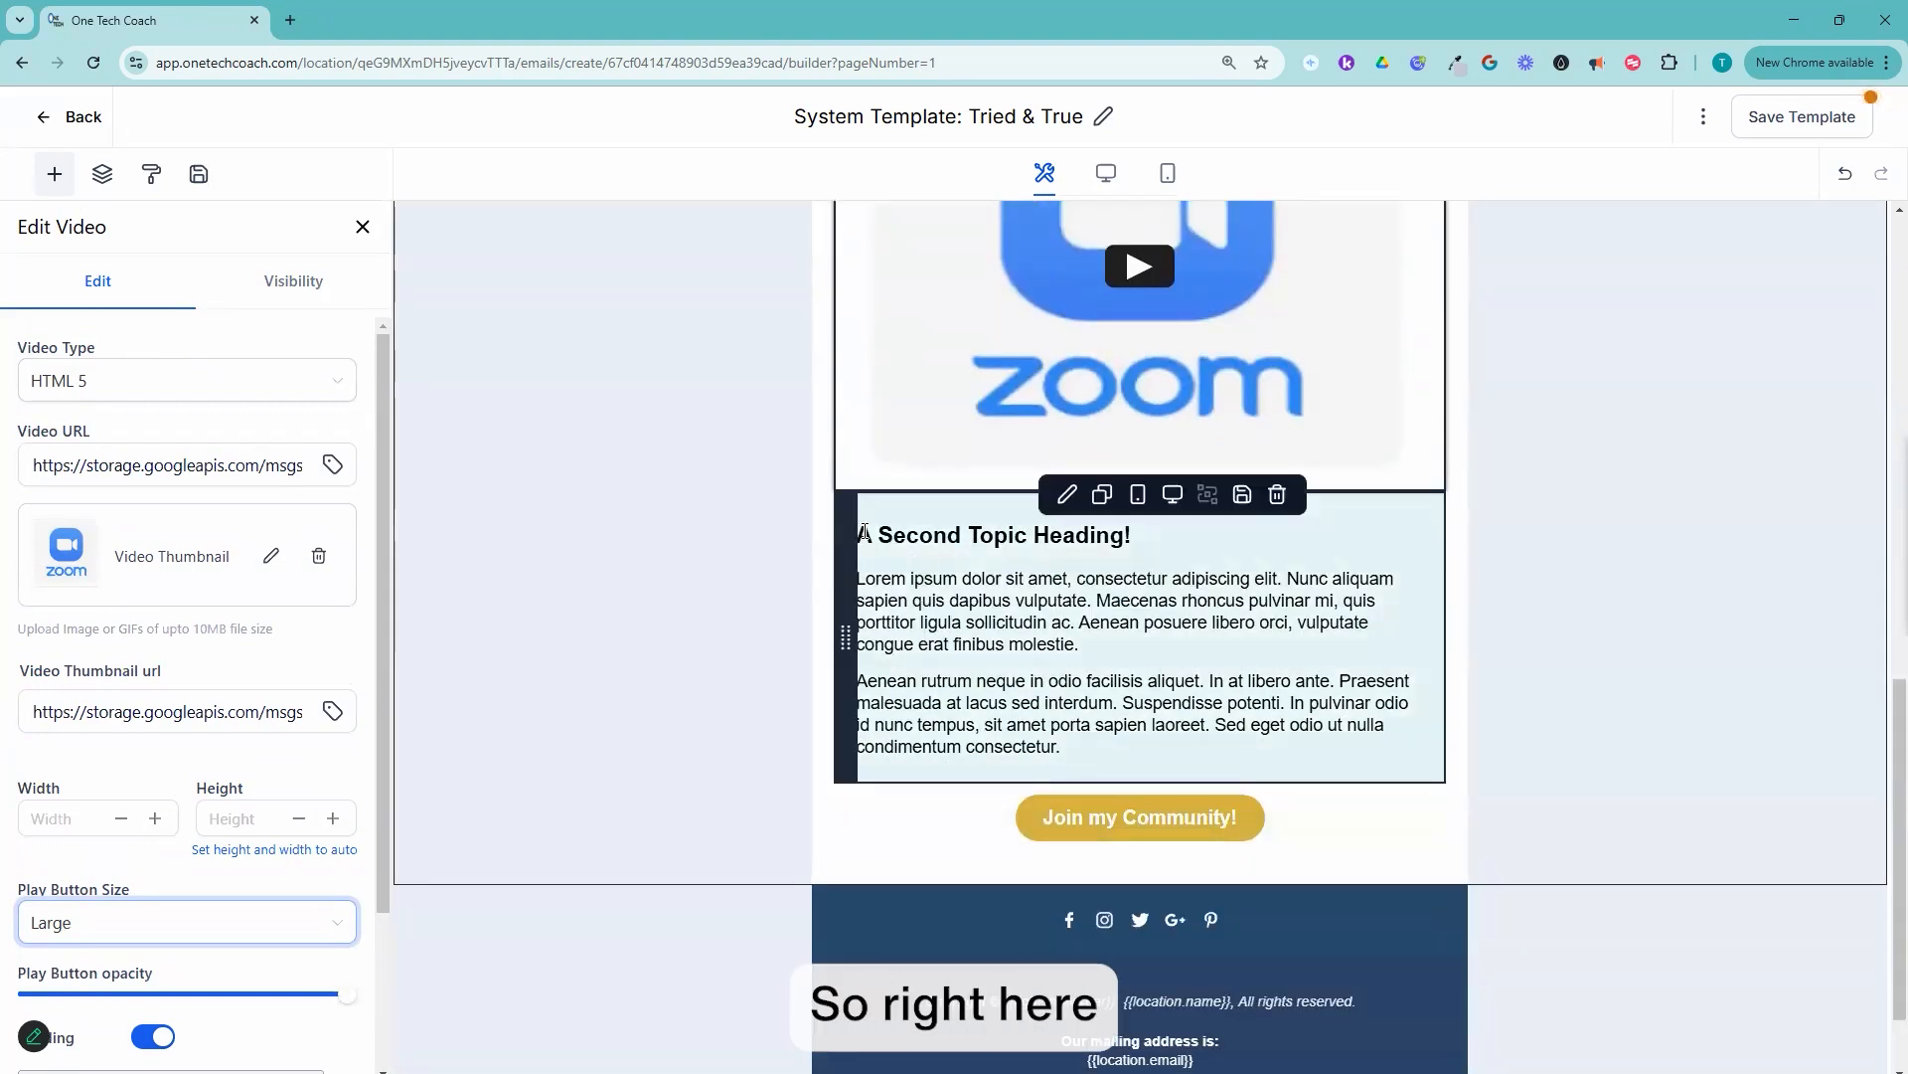
drag(864, 534, 1195, 549)
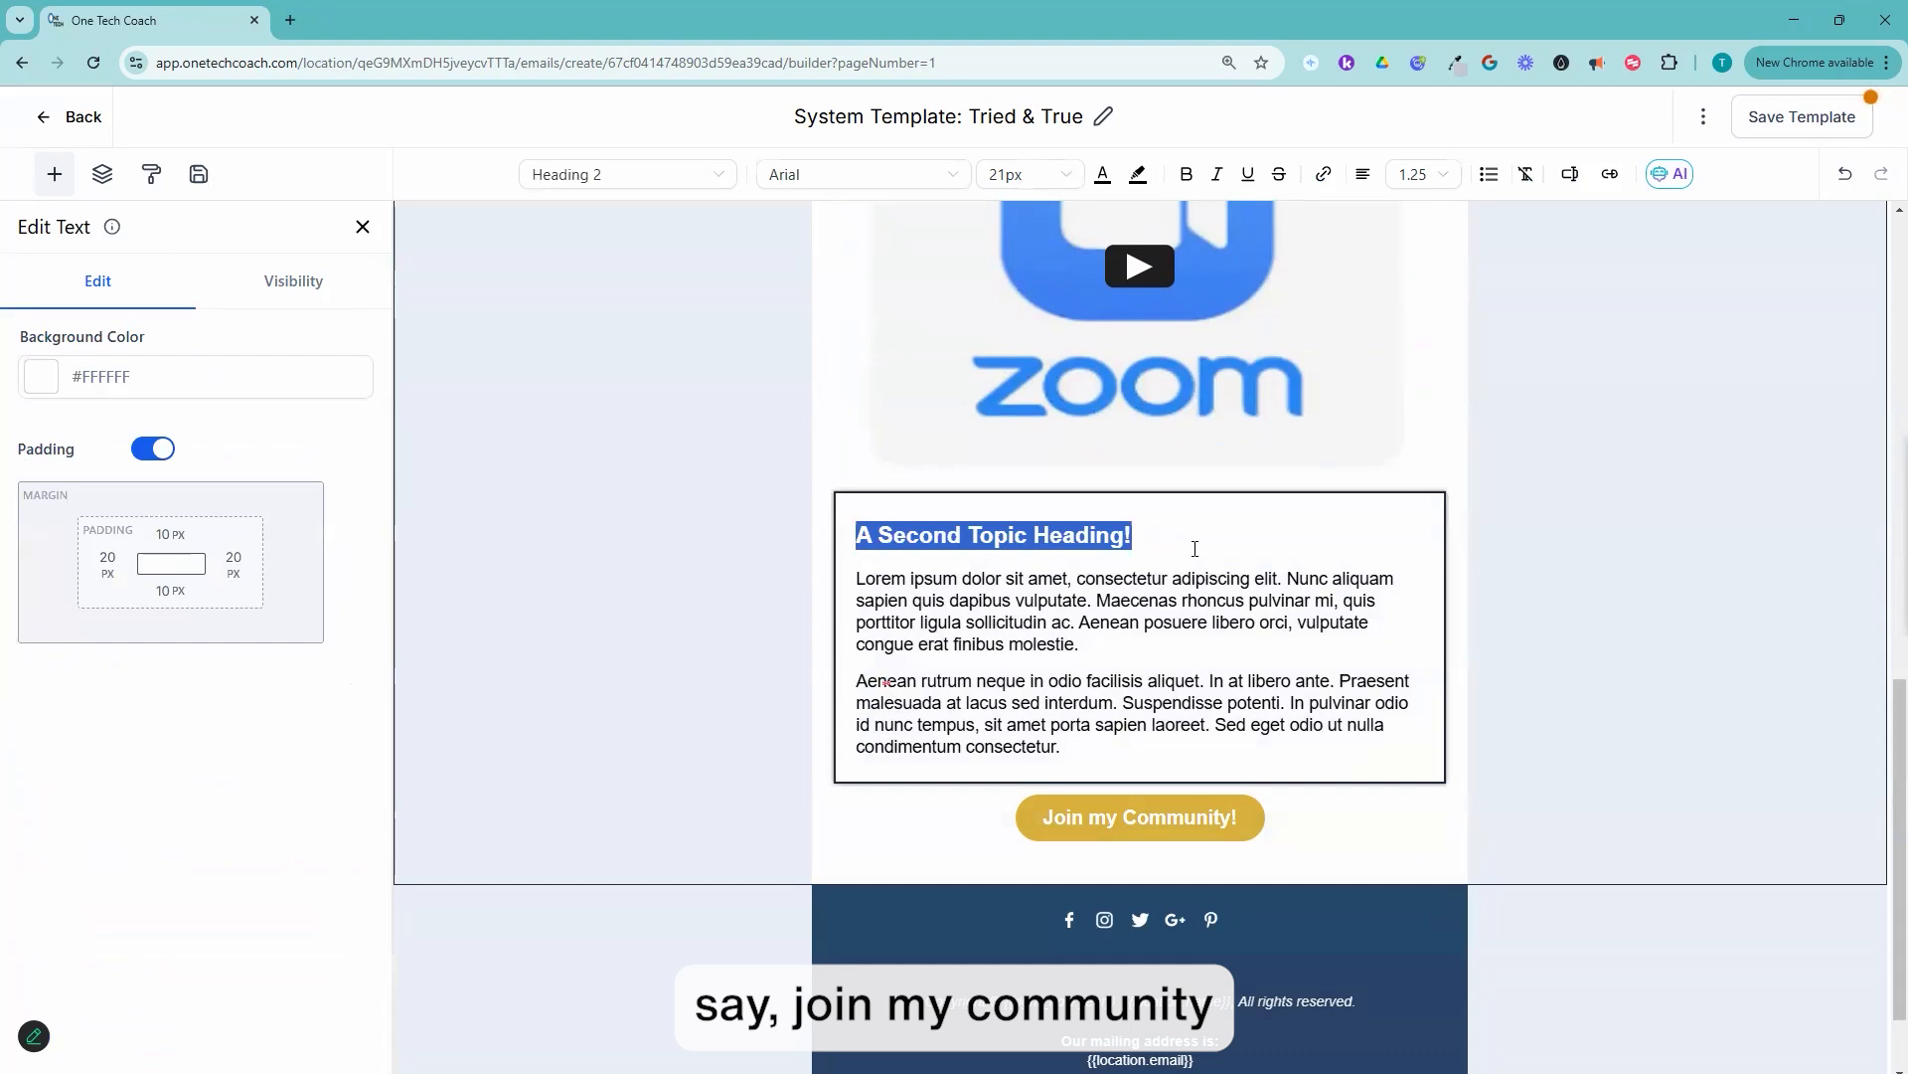
text(Join my comm)
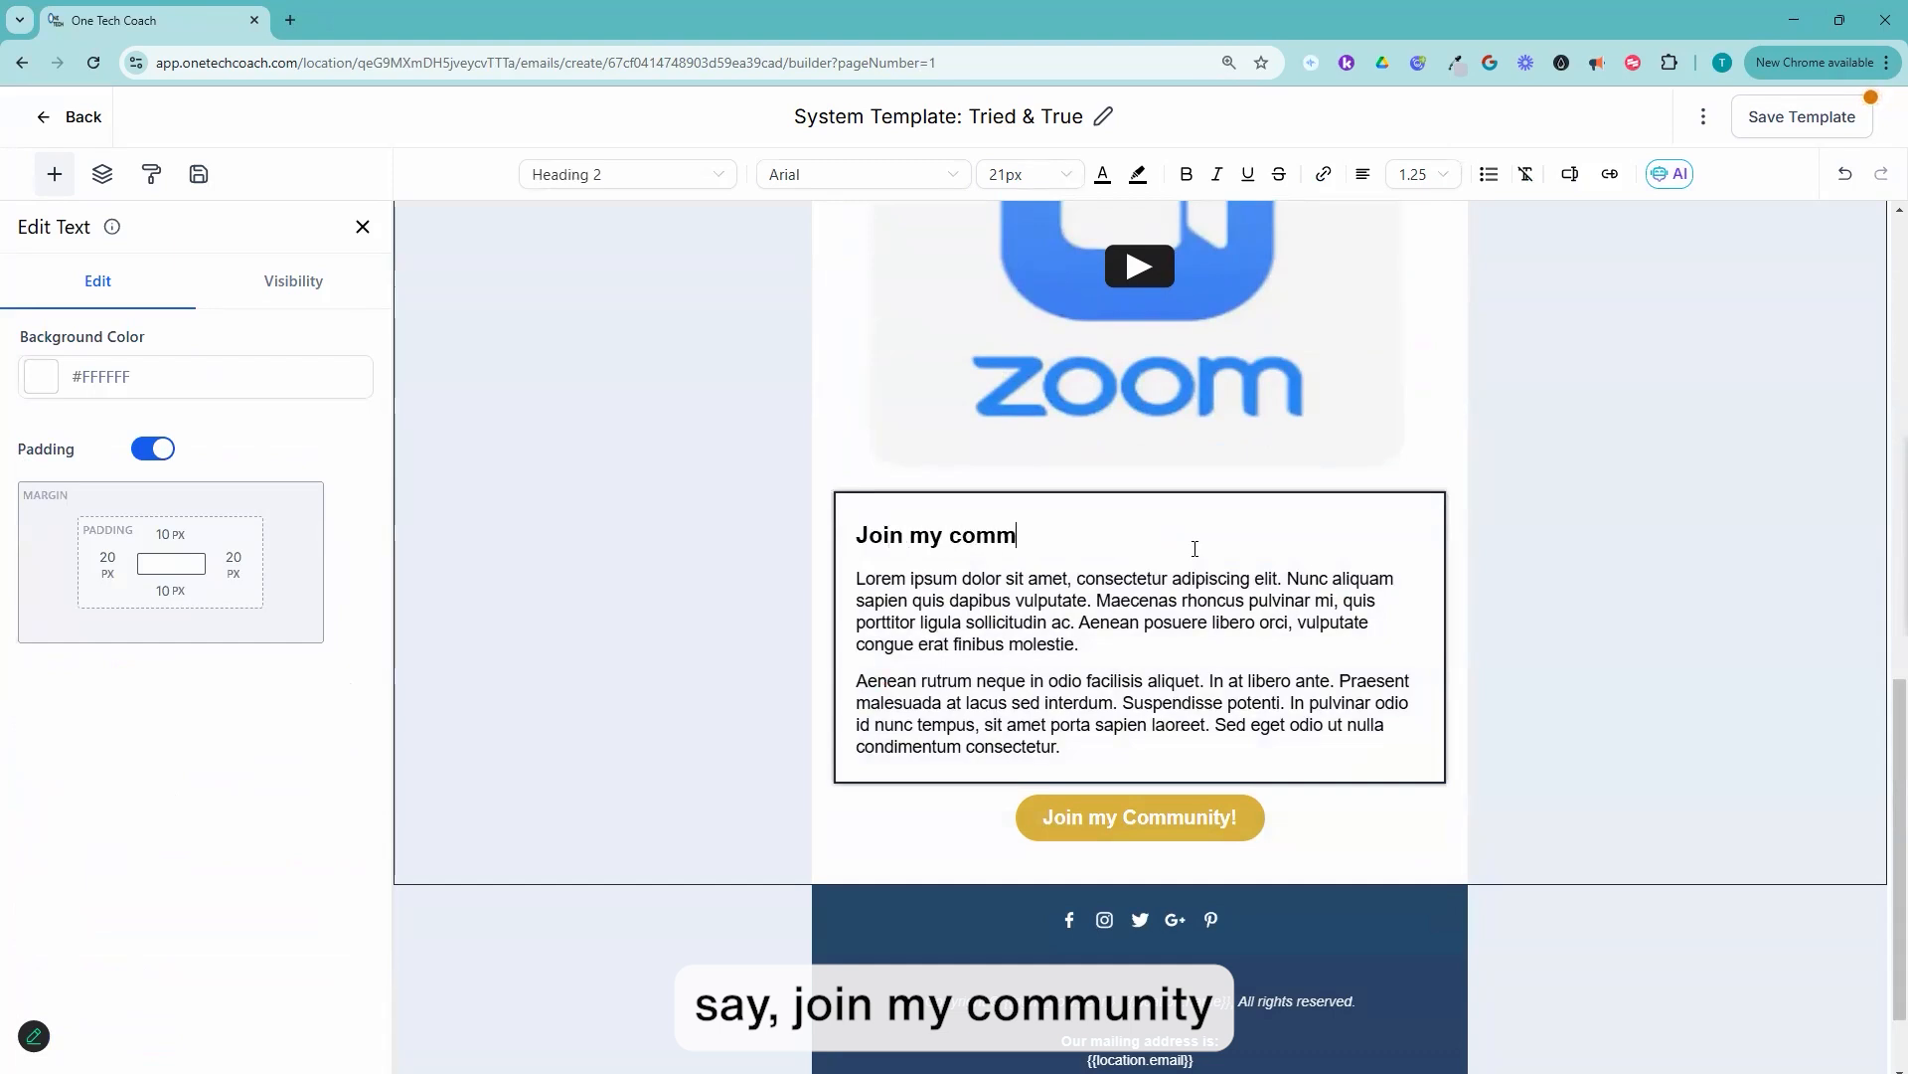
text(unity & be surrounded by the best resources and like-minded entrepreneurs who help you level up ...)
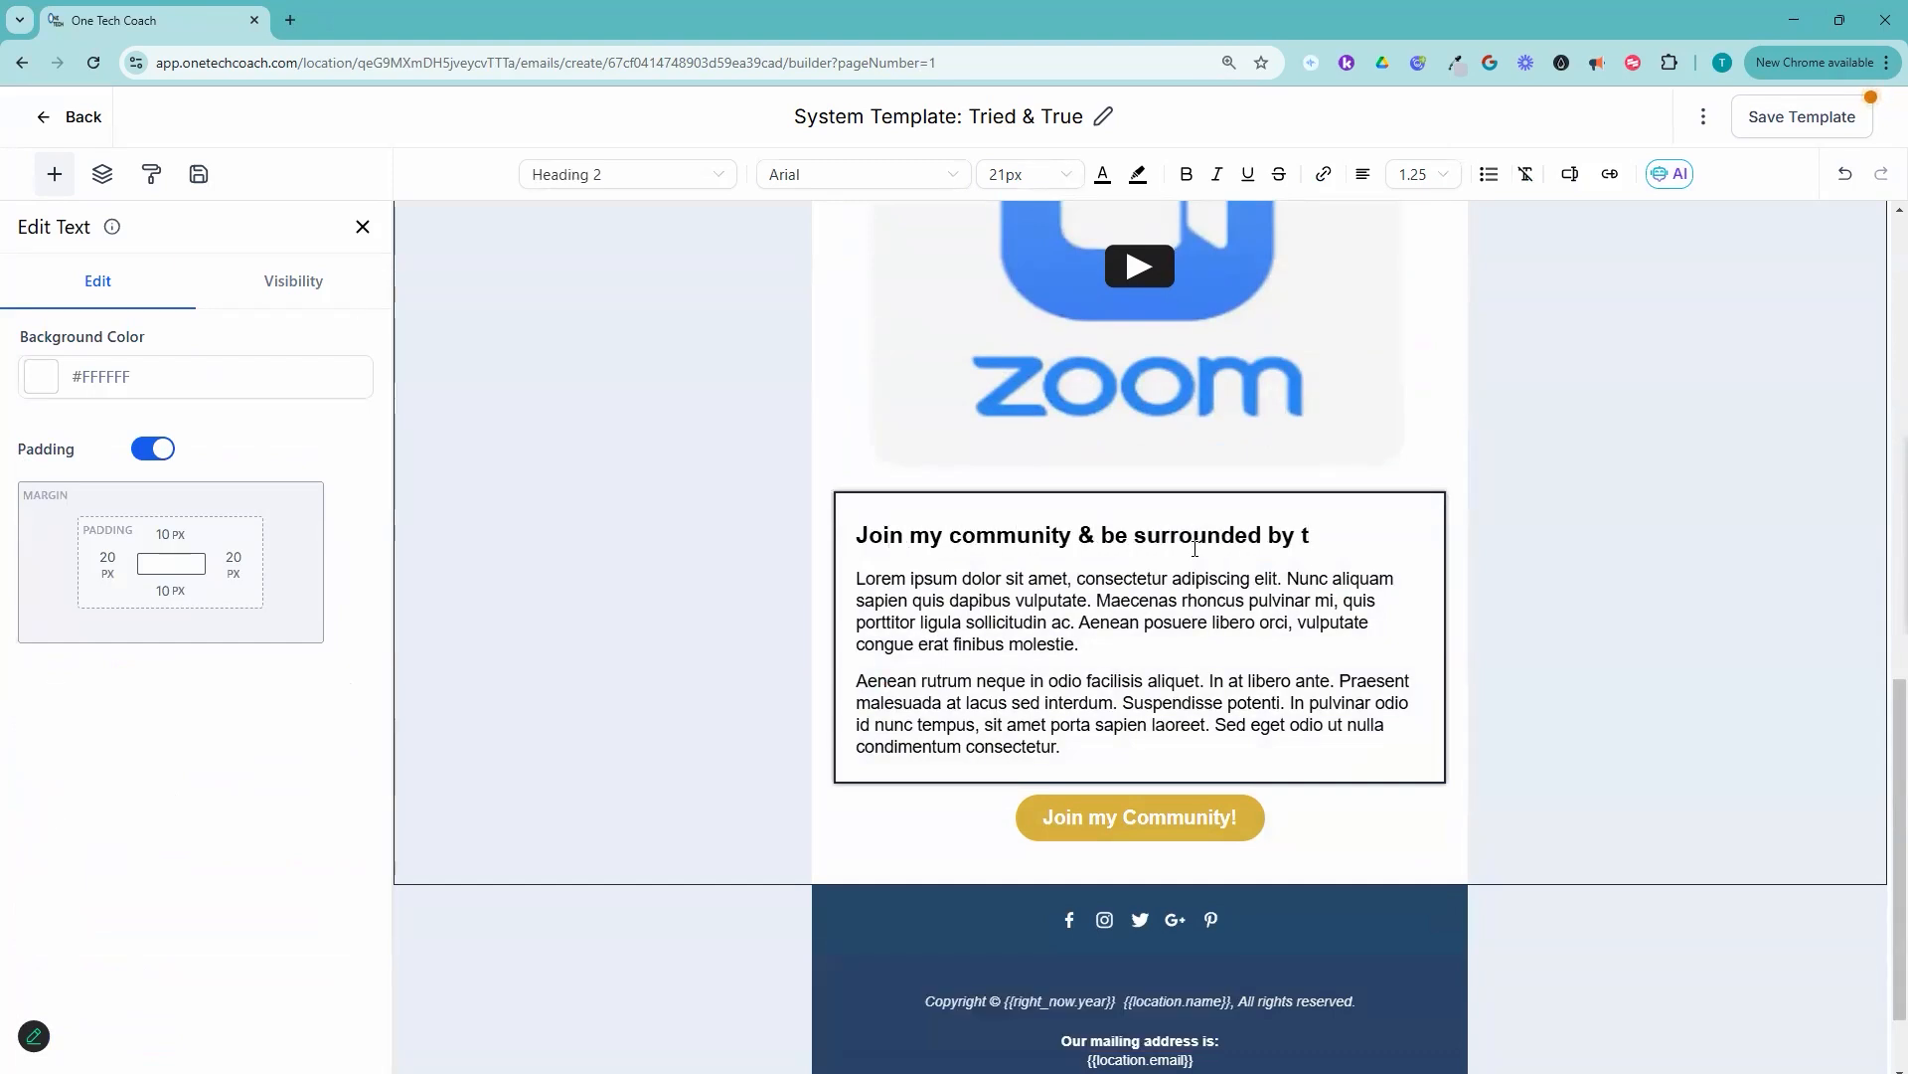
Step: Delete the placeholder Lorem ipsum paragraphs below the community heading
click(1061, 801)
drag(1056, 785, 858, 636)
key(BackSpace)
key(BackSpace)
click(1038, 727)
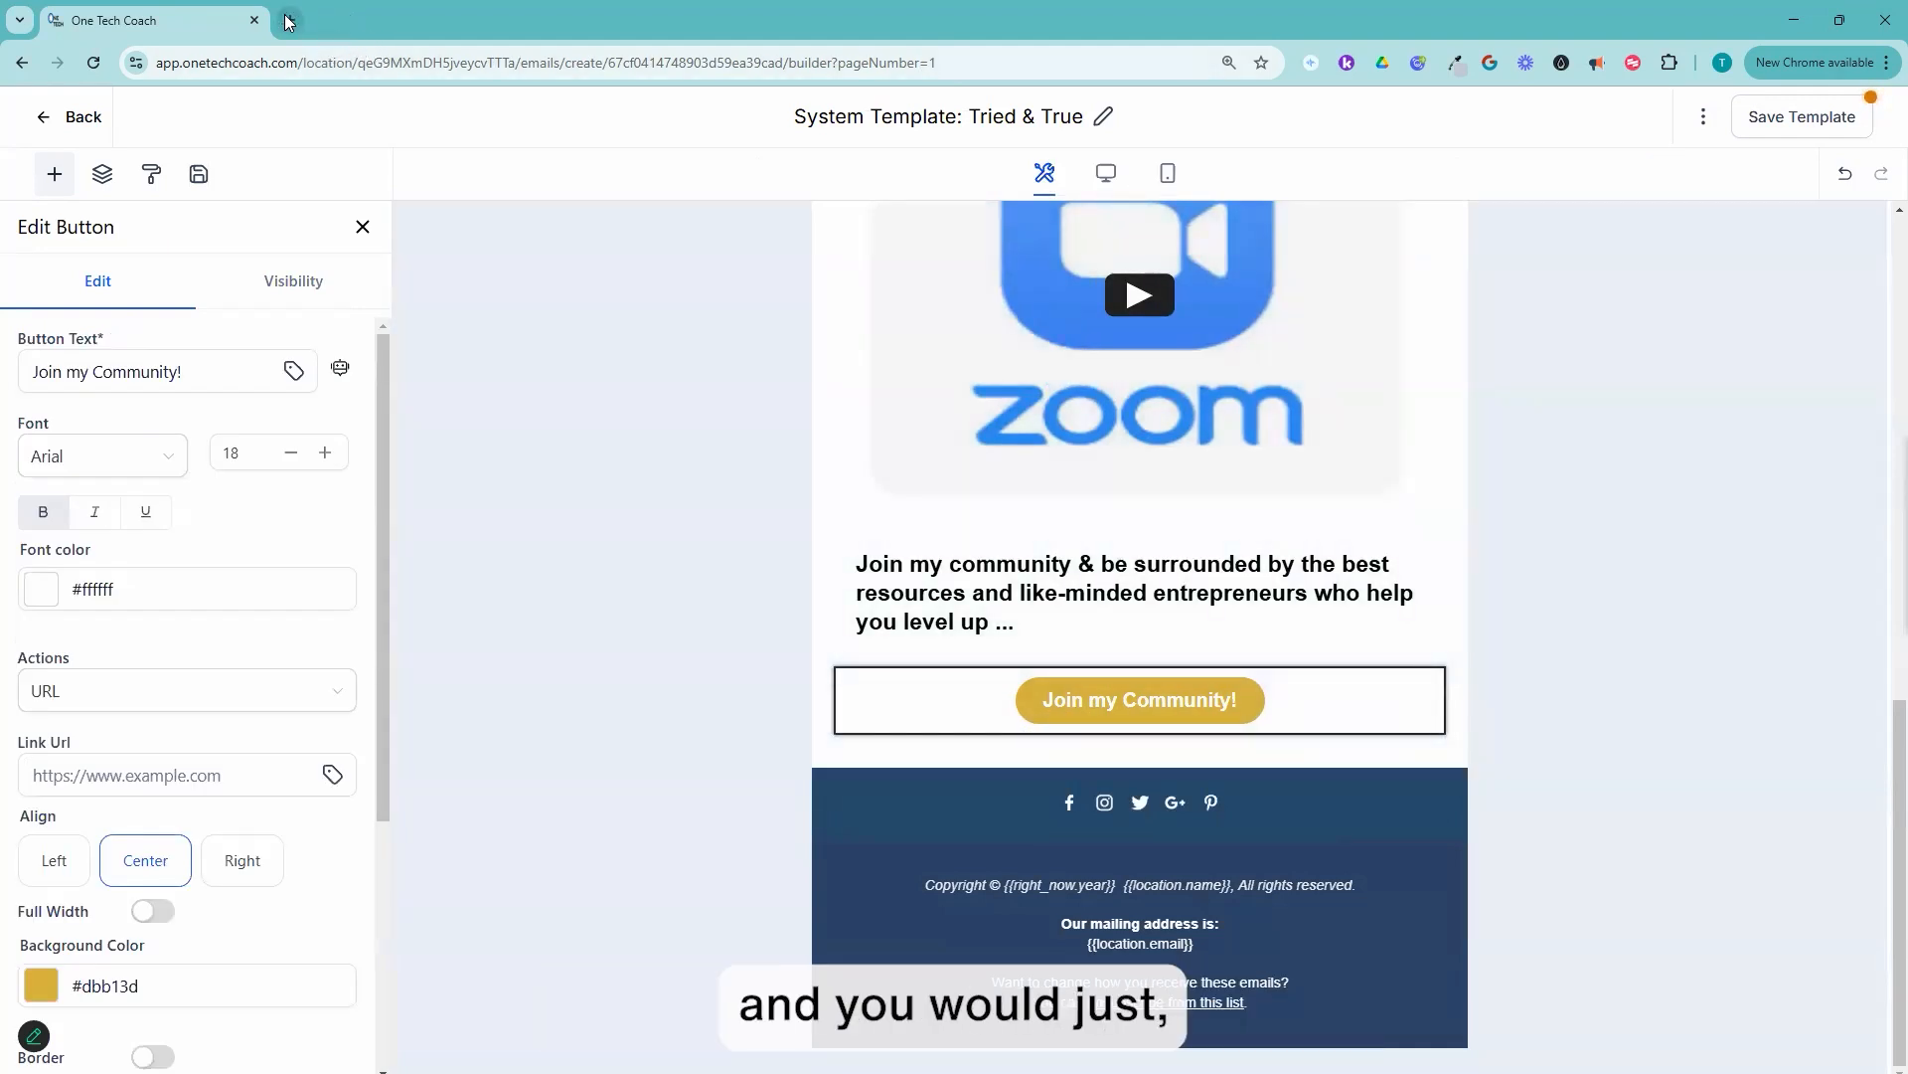
click(287, 21)
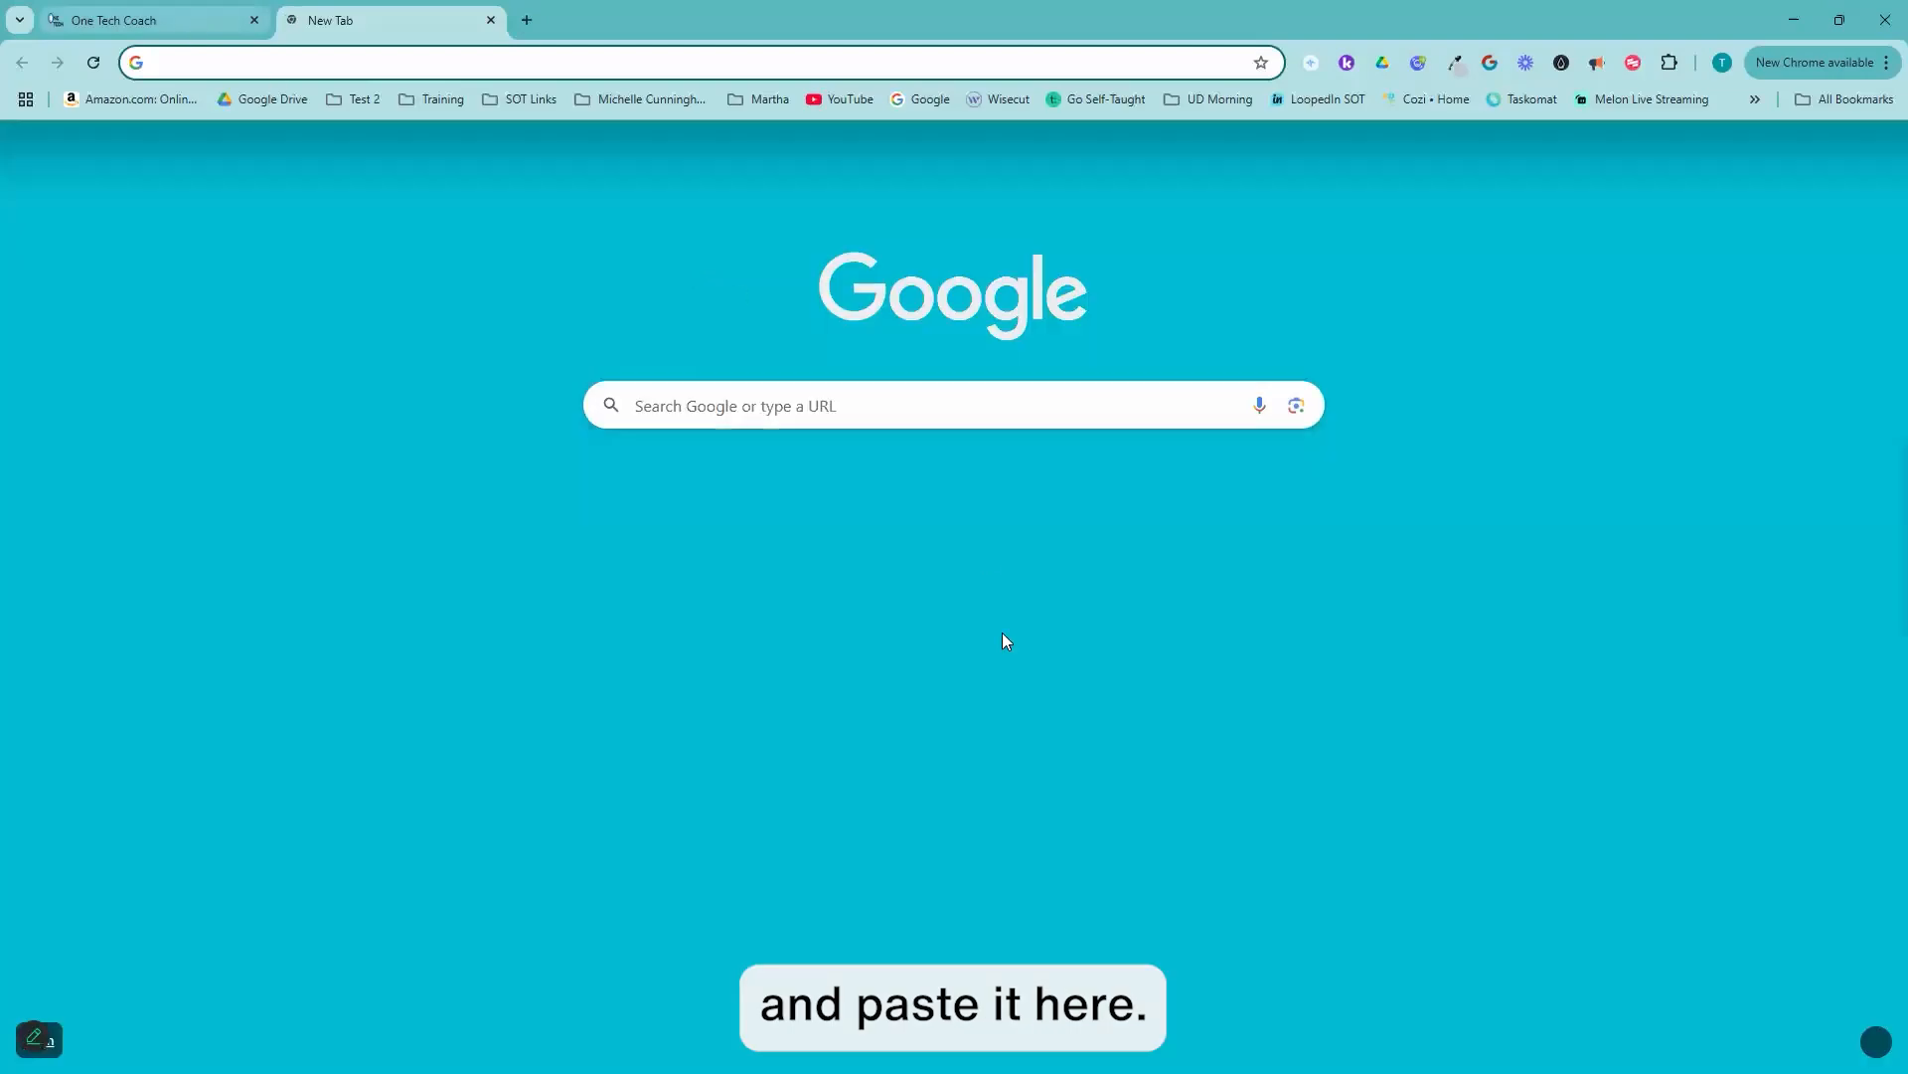
click(191, 28)
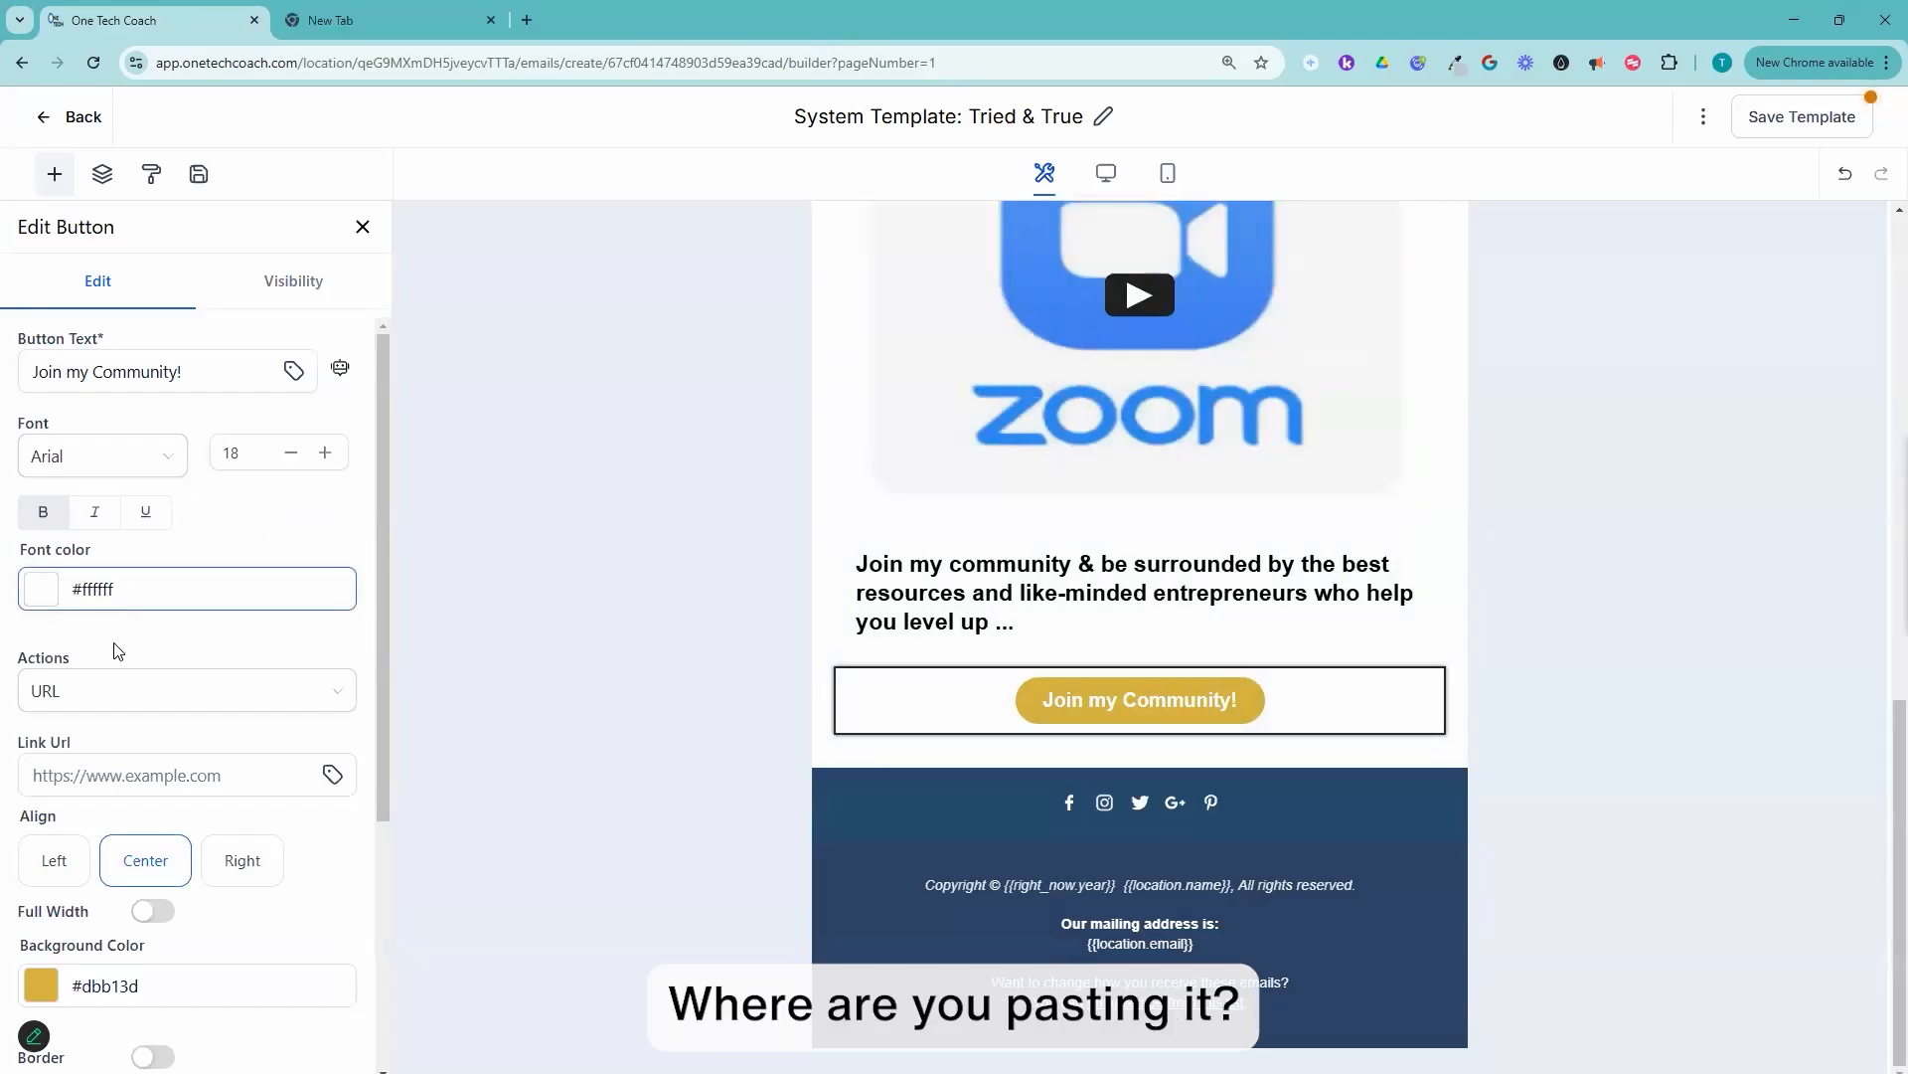
scroll(118, 651, down, 2)
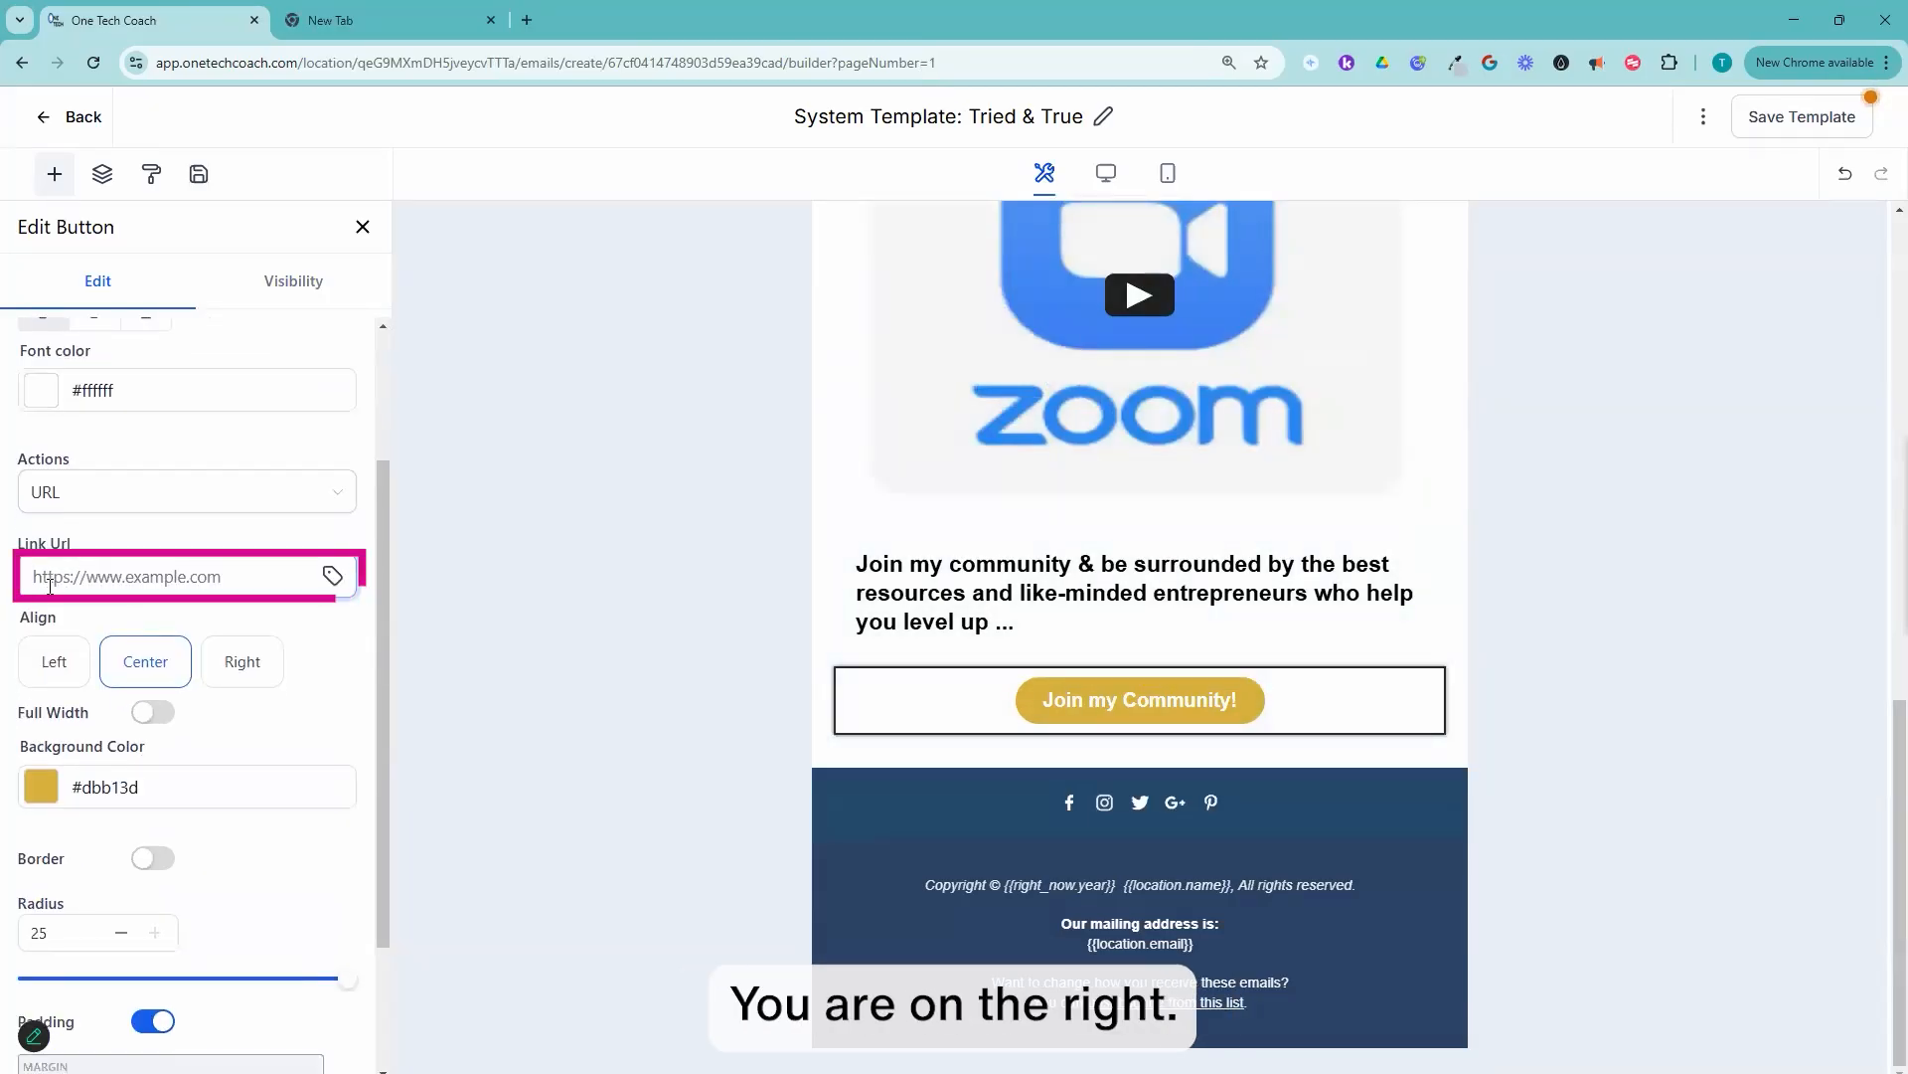
text(https:)
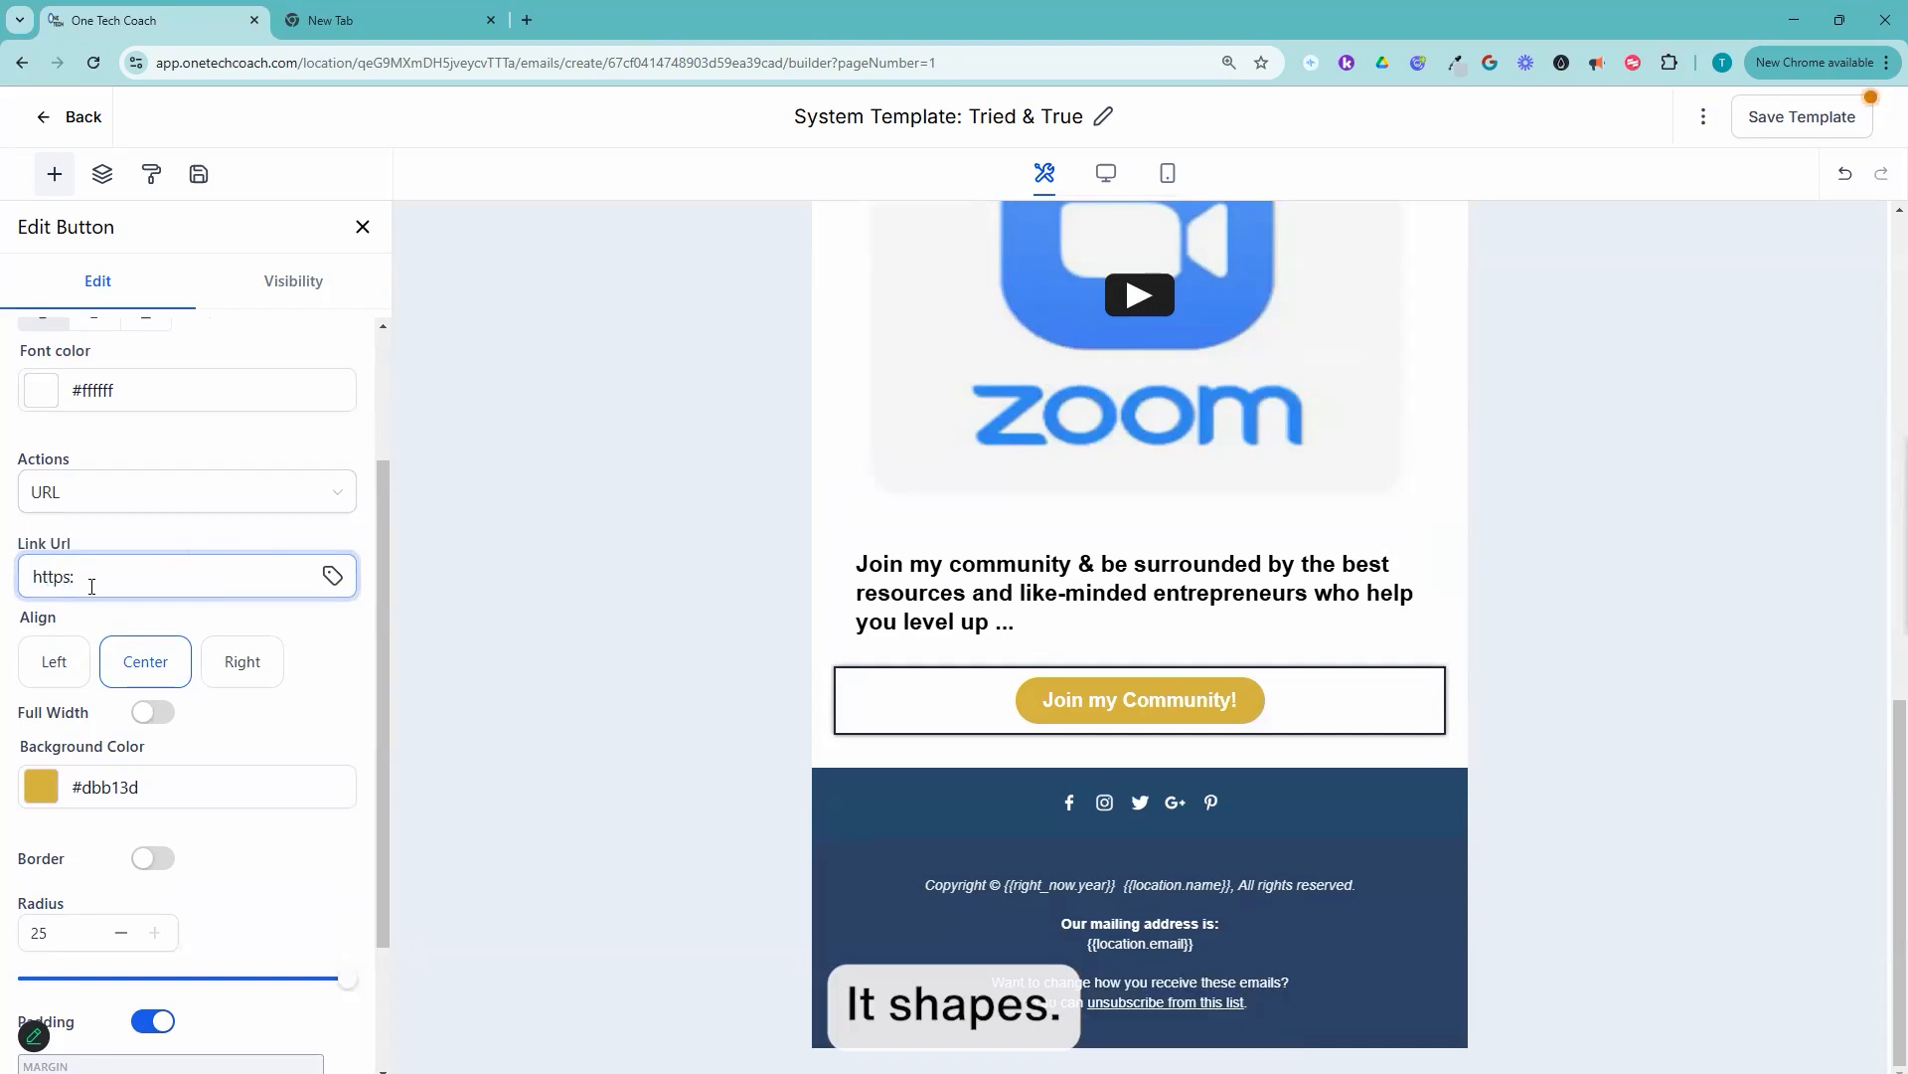
text(//facebook.com)
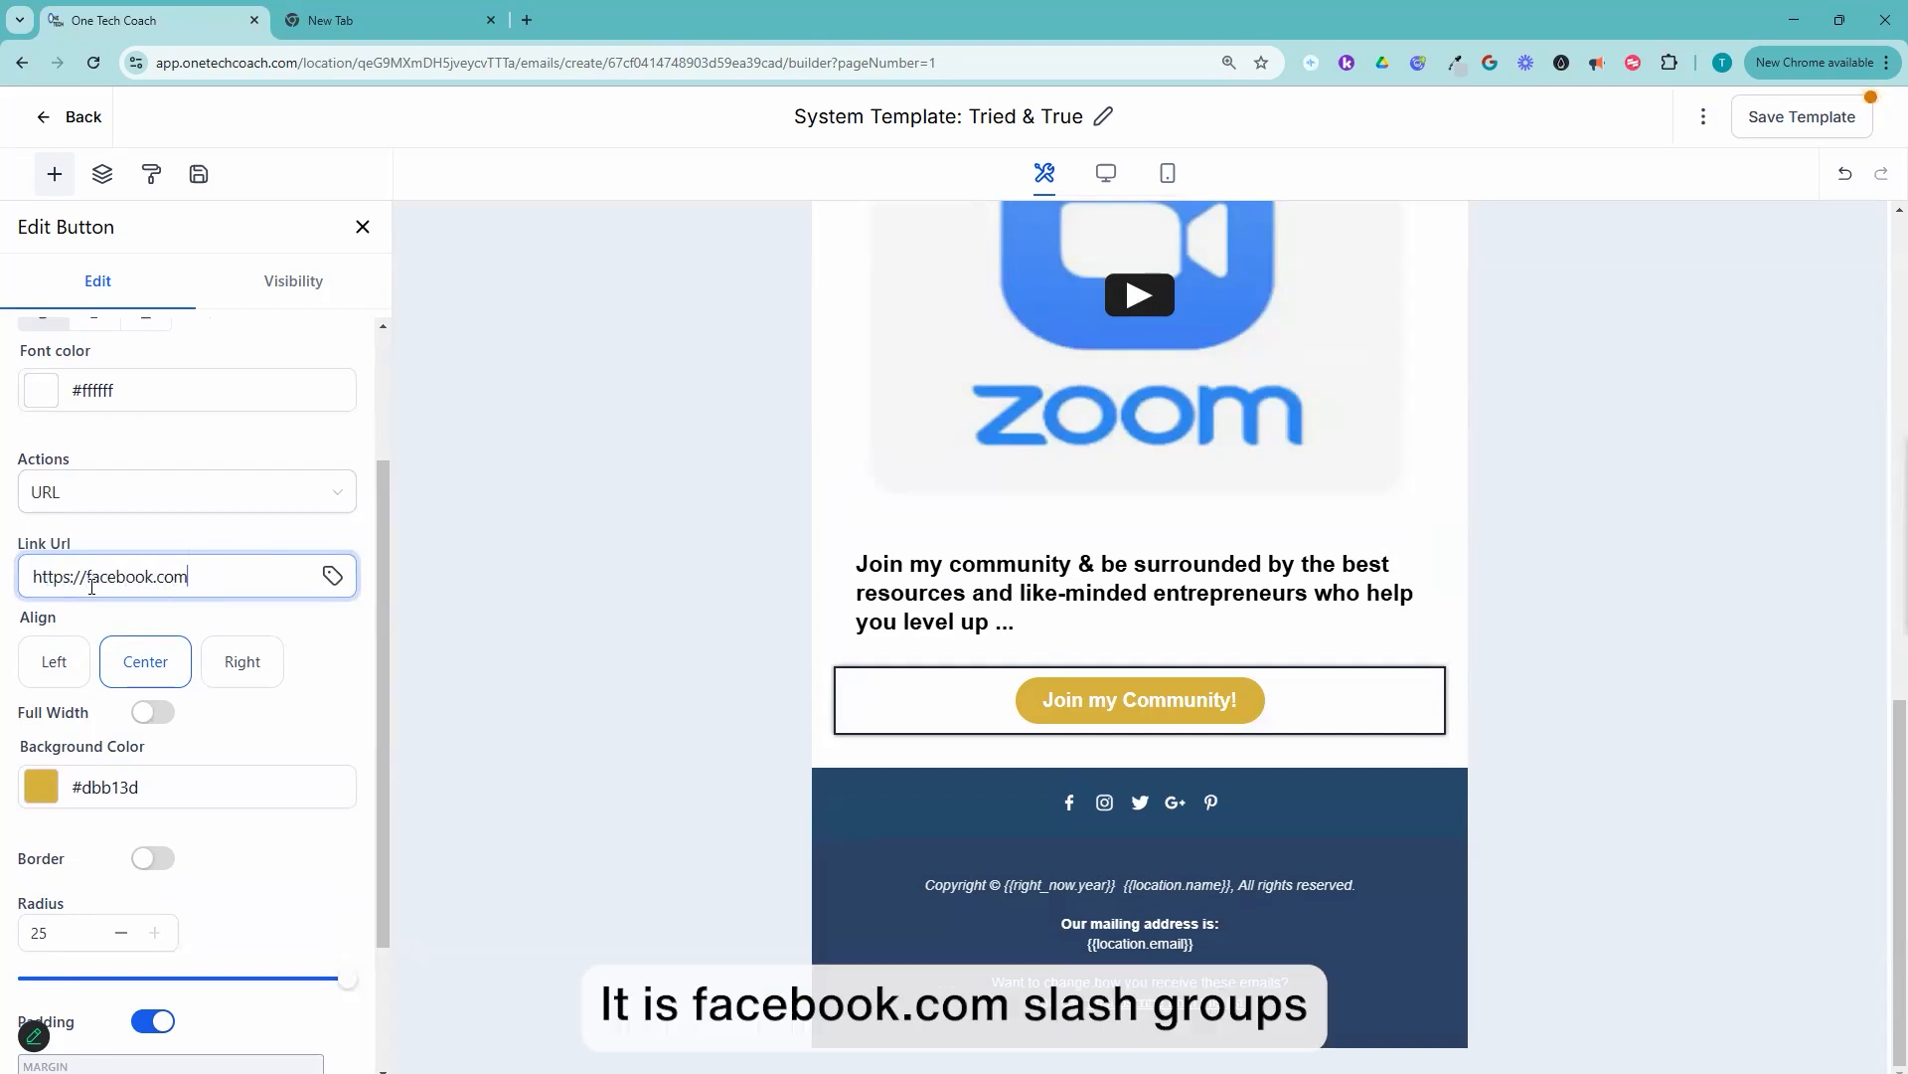
text(/groups)
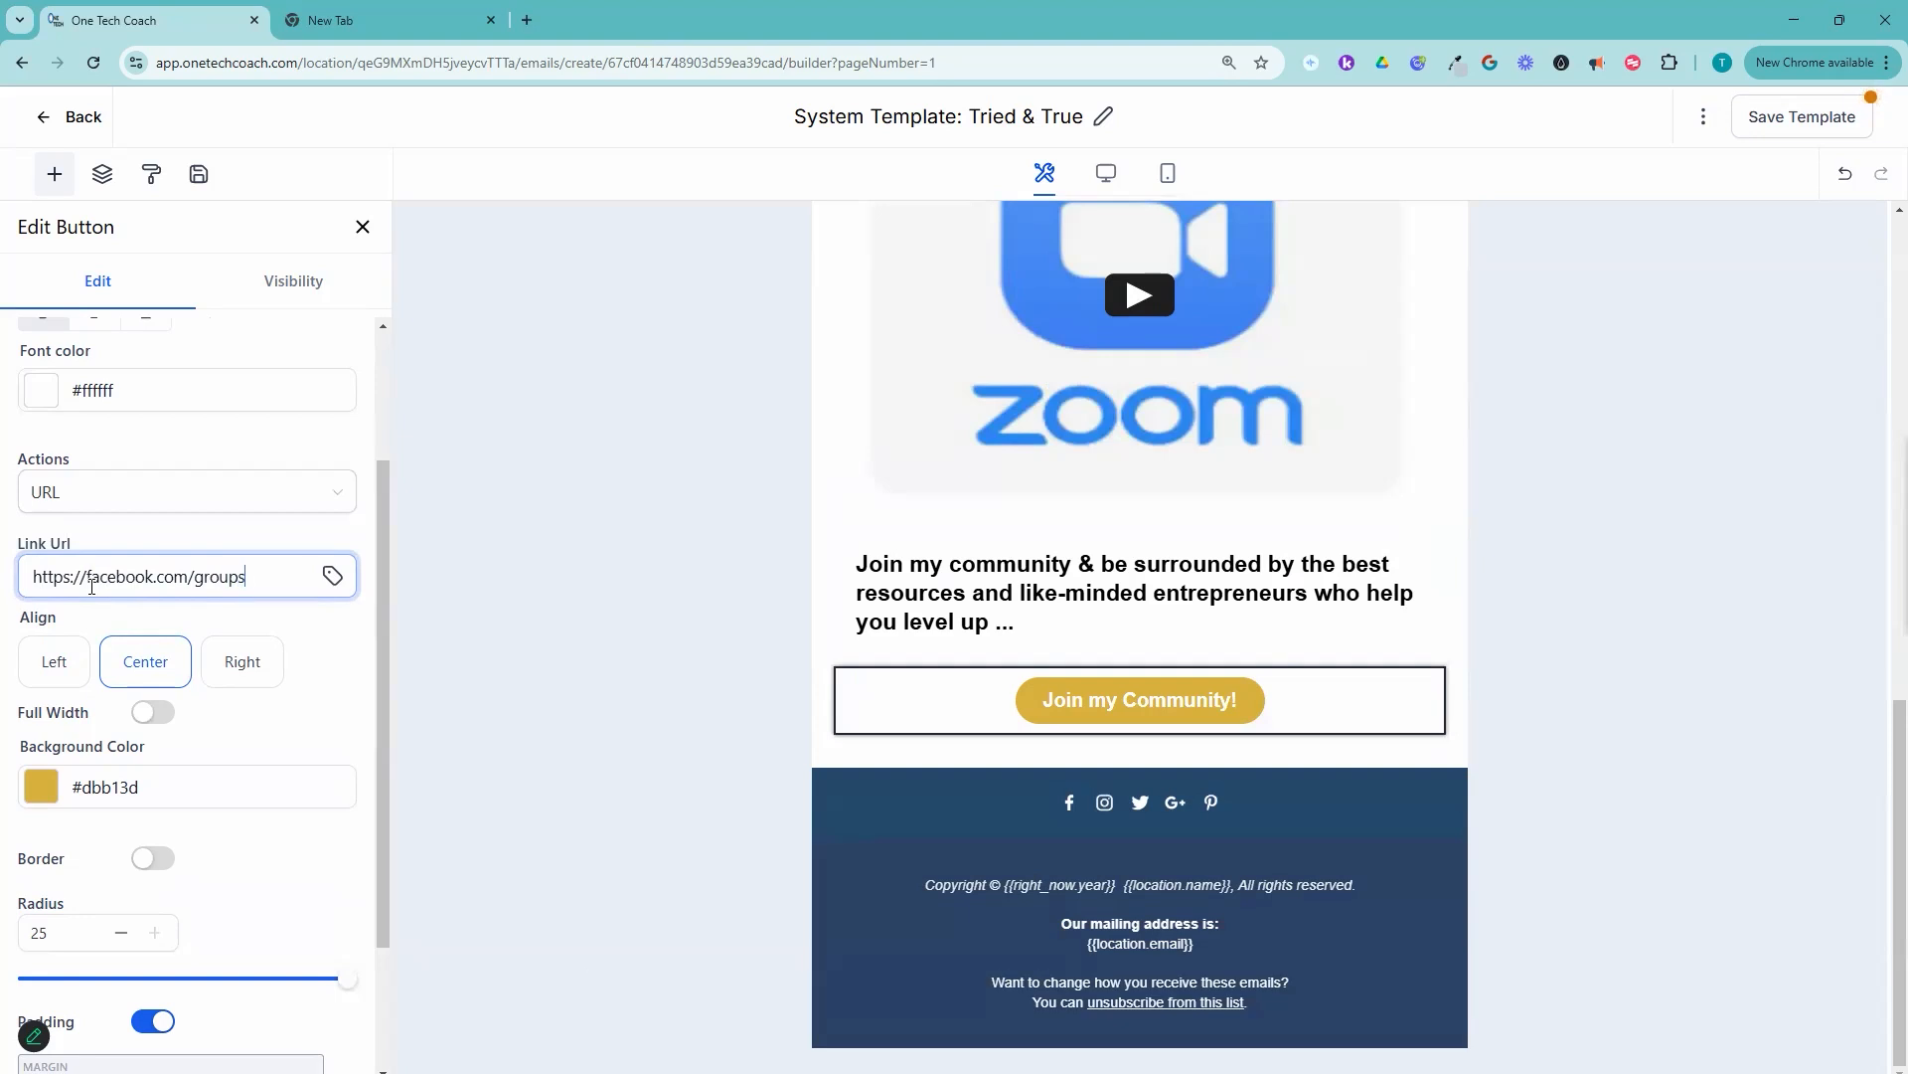
text(/wealthystartups)
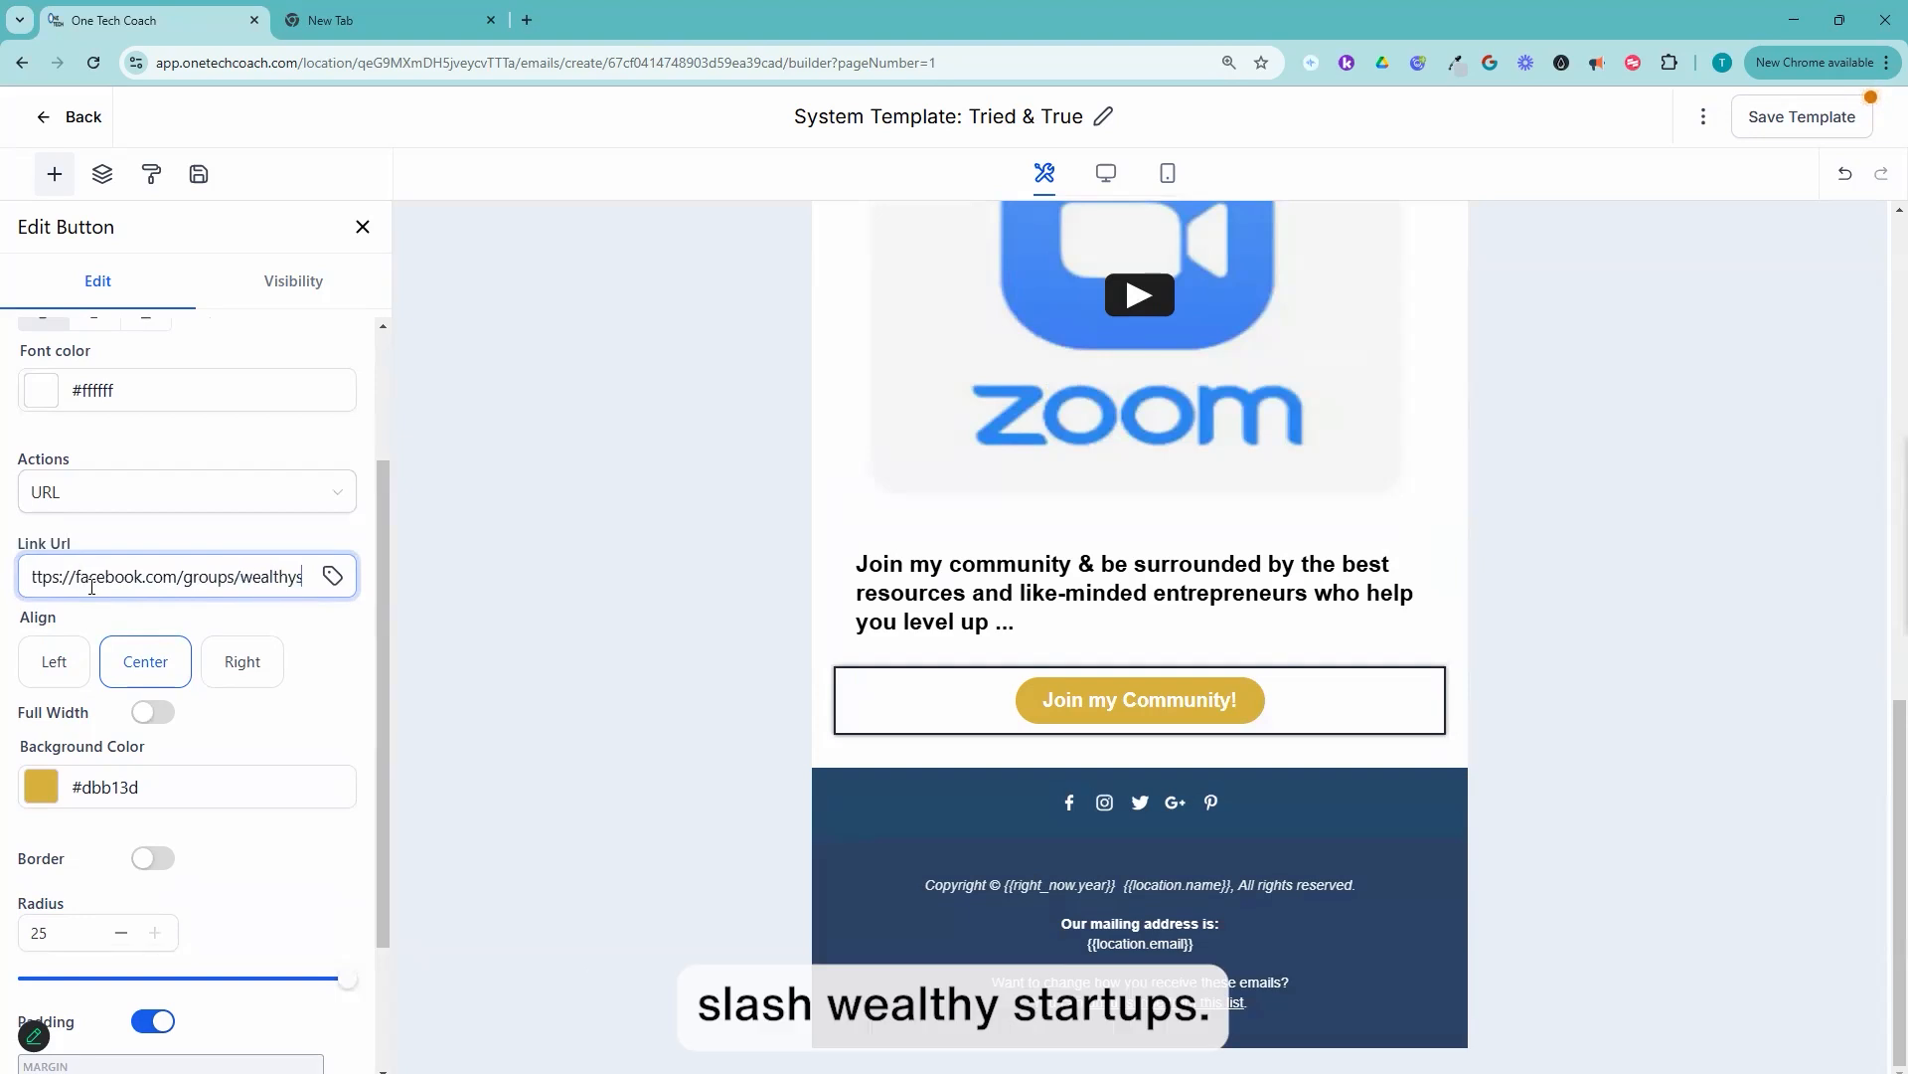
scroll(139, 772, down, 2)
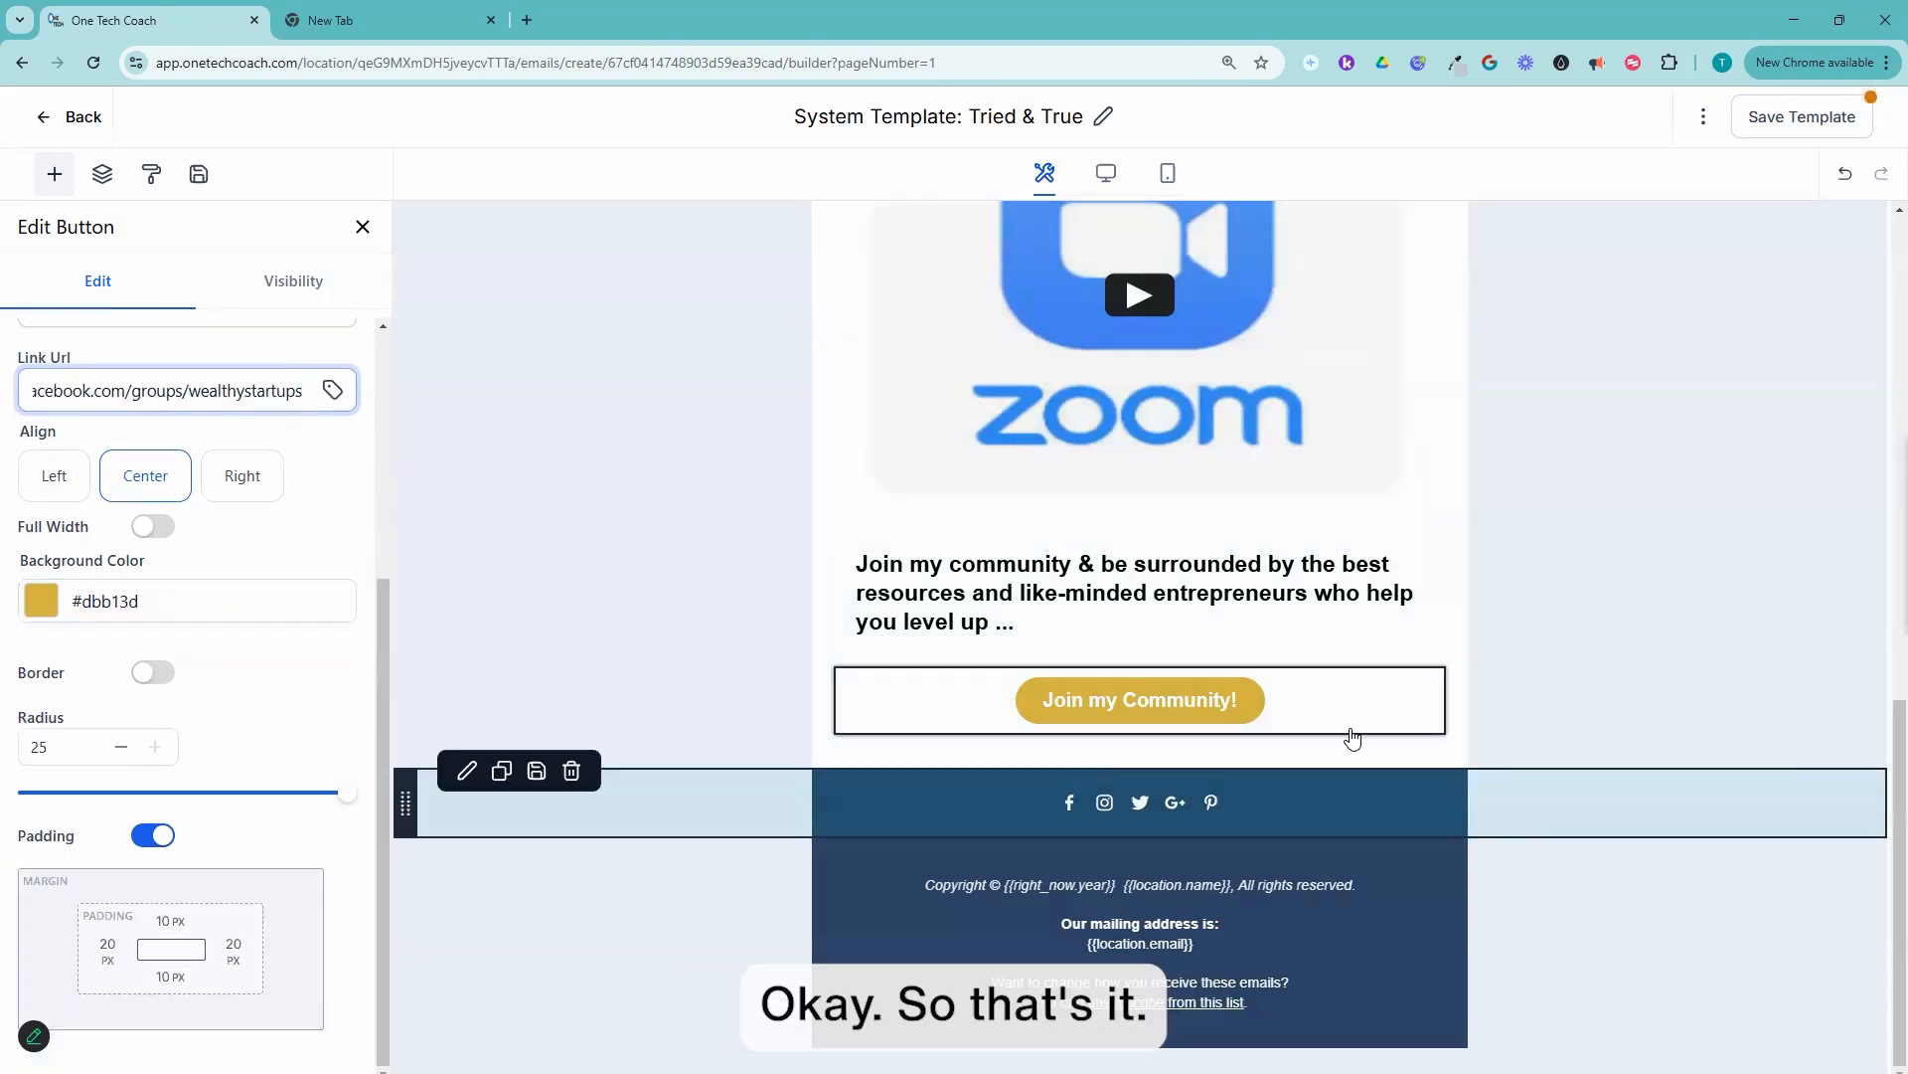
scroll(1439, 587, up, 3)
scroll(1440, 586, up, 2)
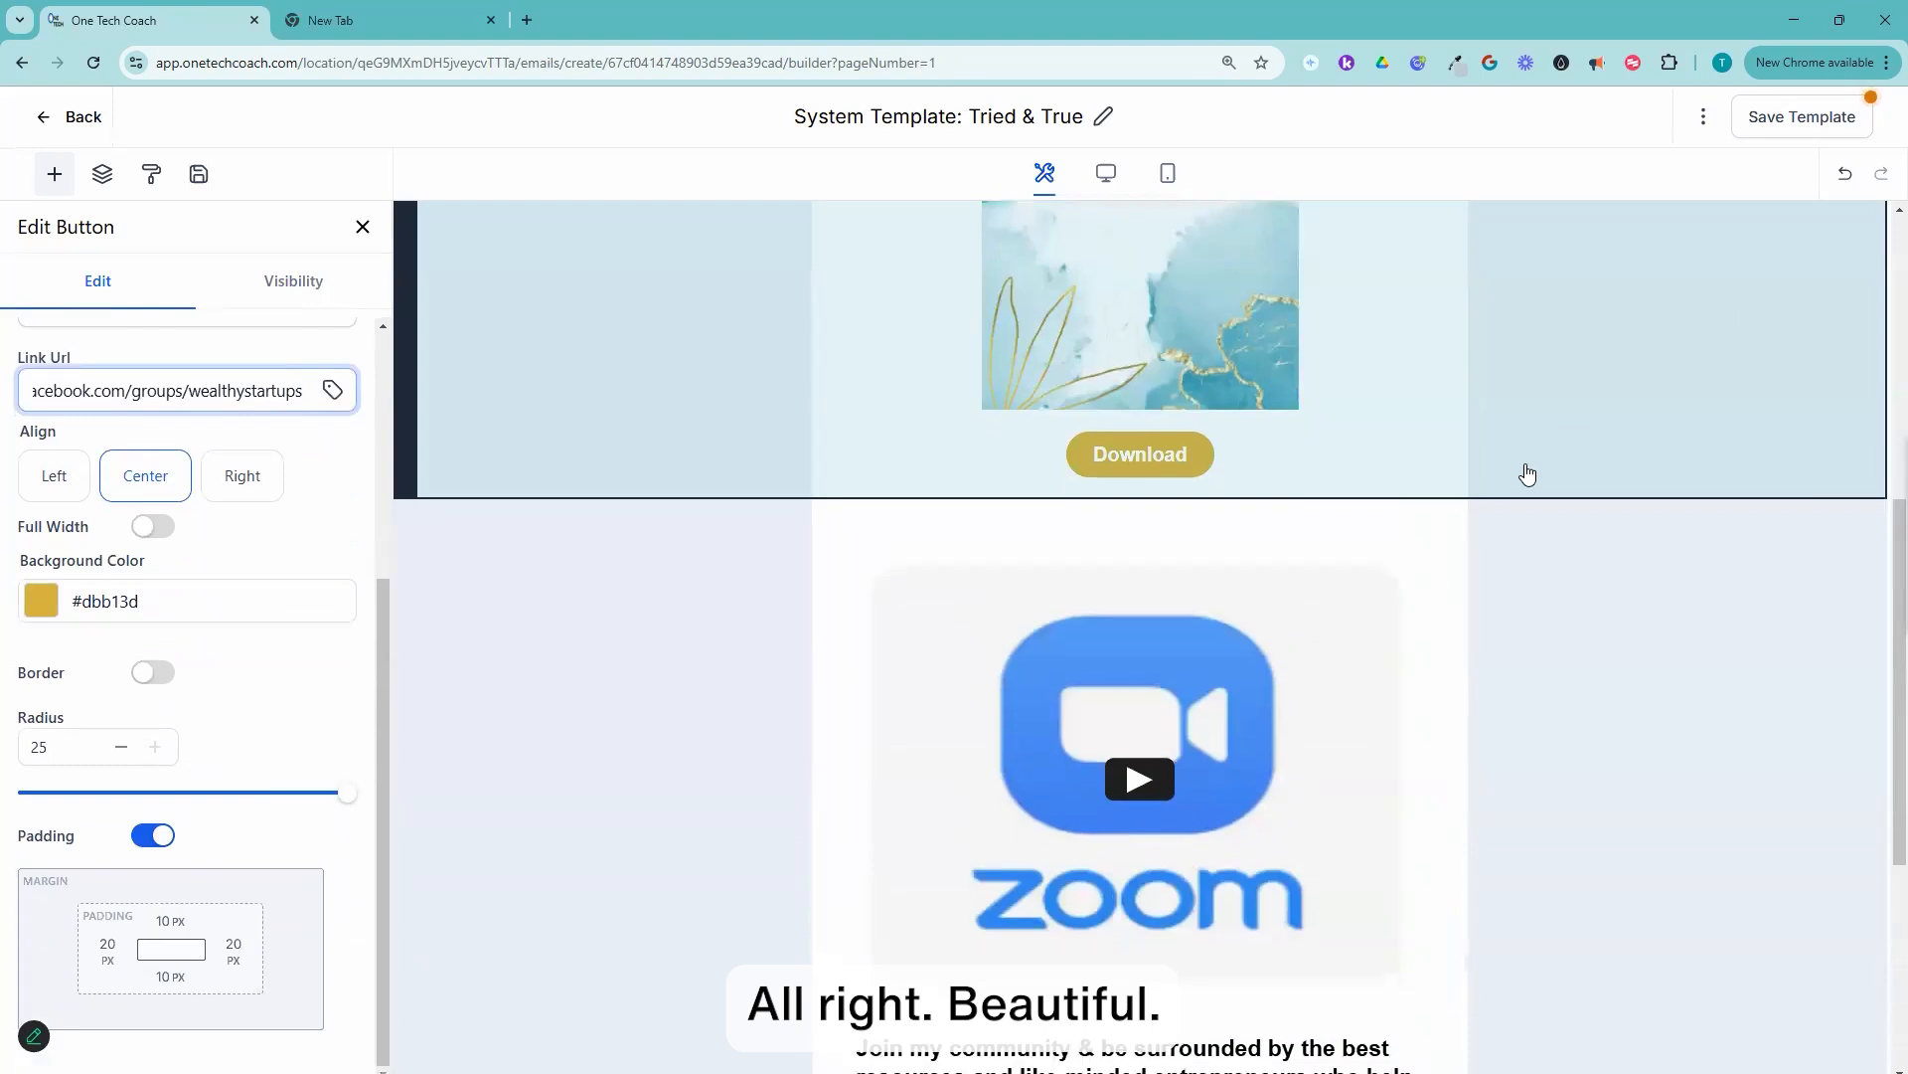
scroll(1525, 473, down, 5)
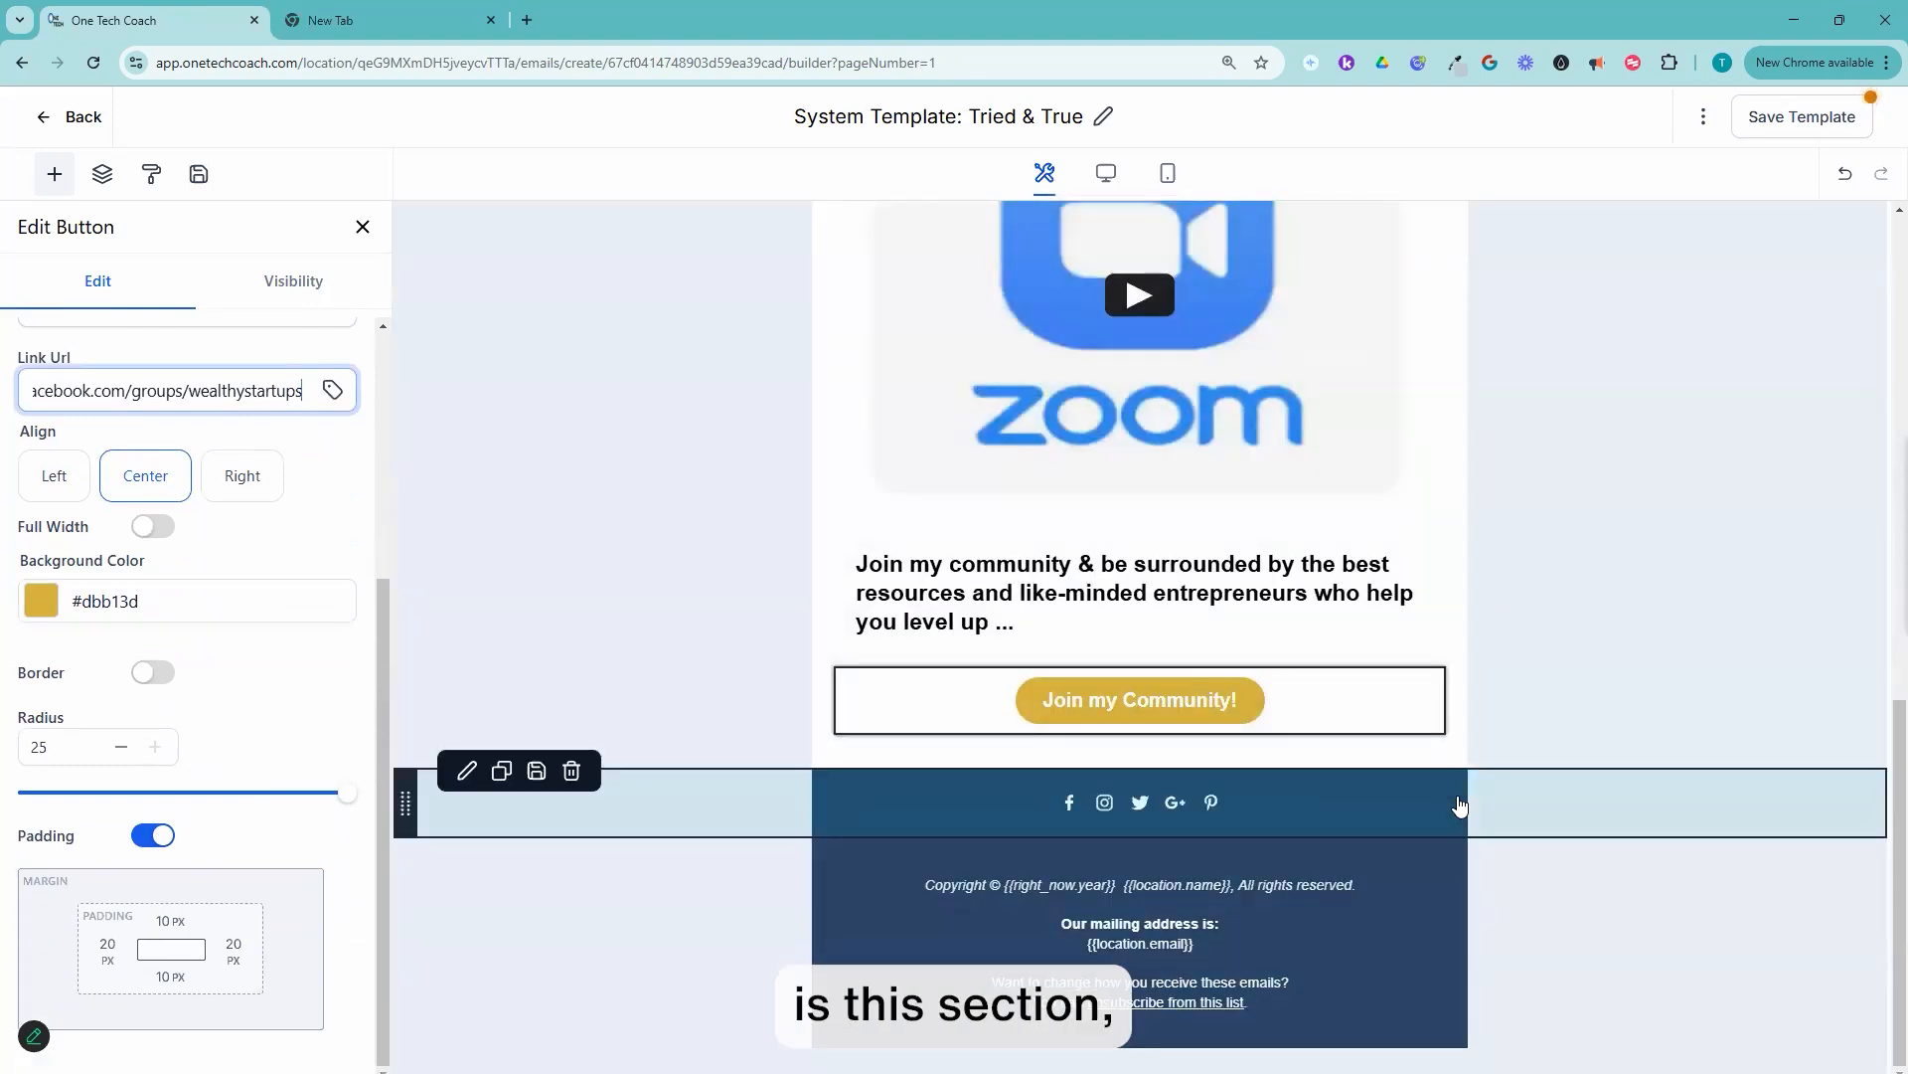
Step: Set the background color of the copyright footer section at the email's end to the brand black #000000
click(1431, 822)
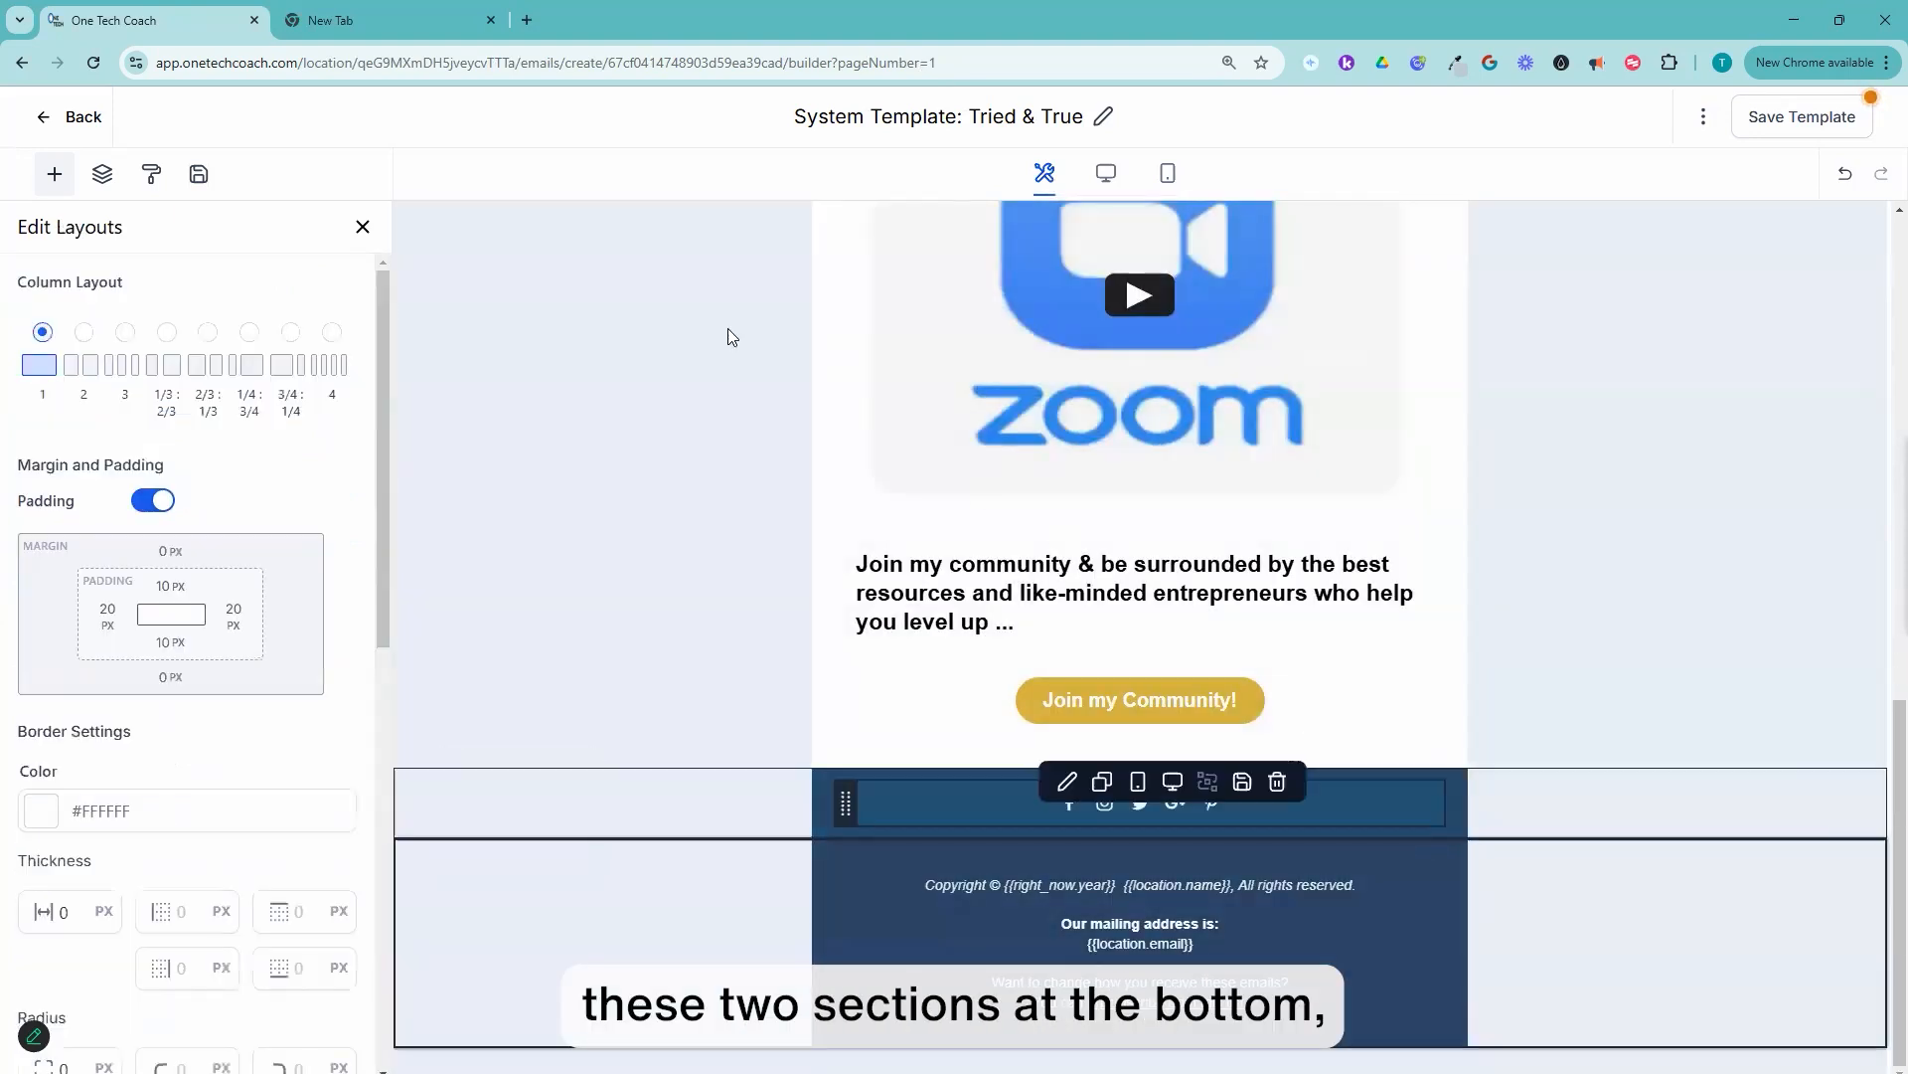
scroll(596, 398, up, 3)
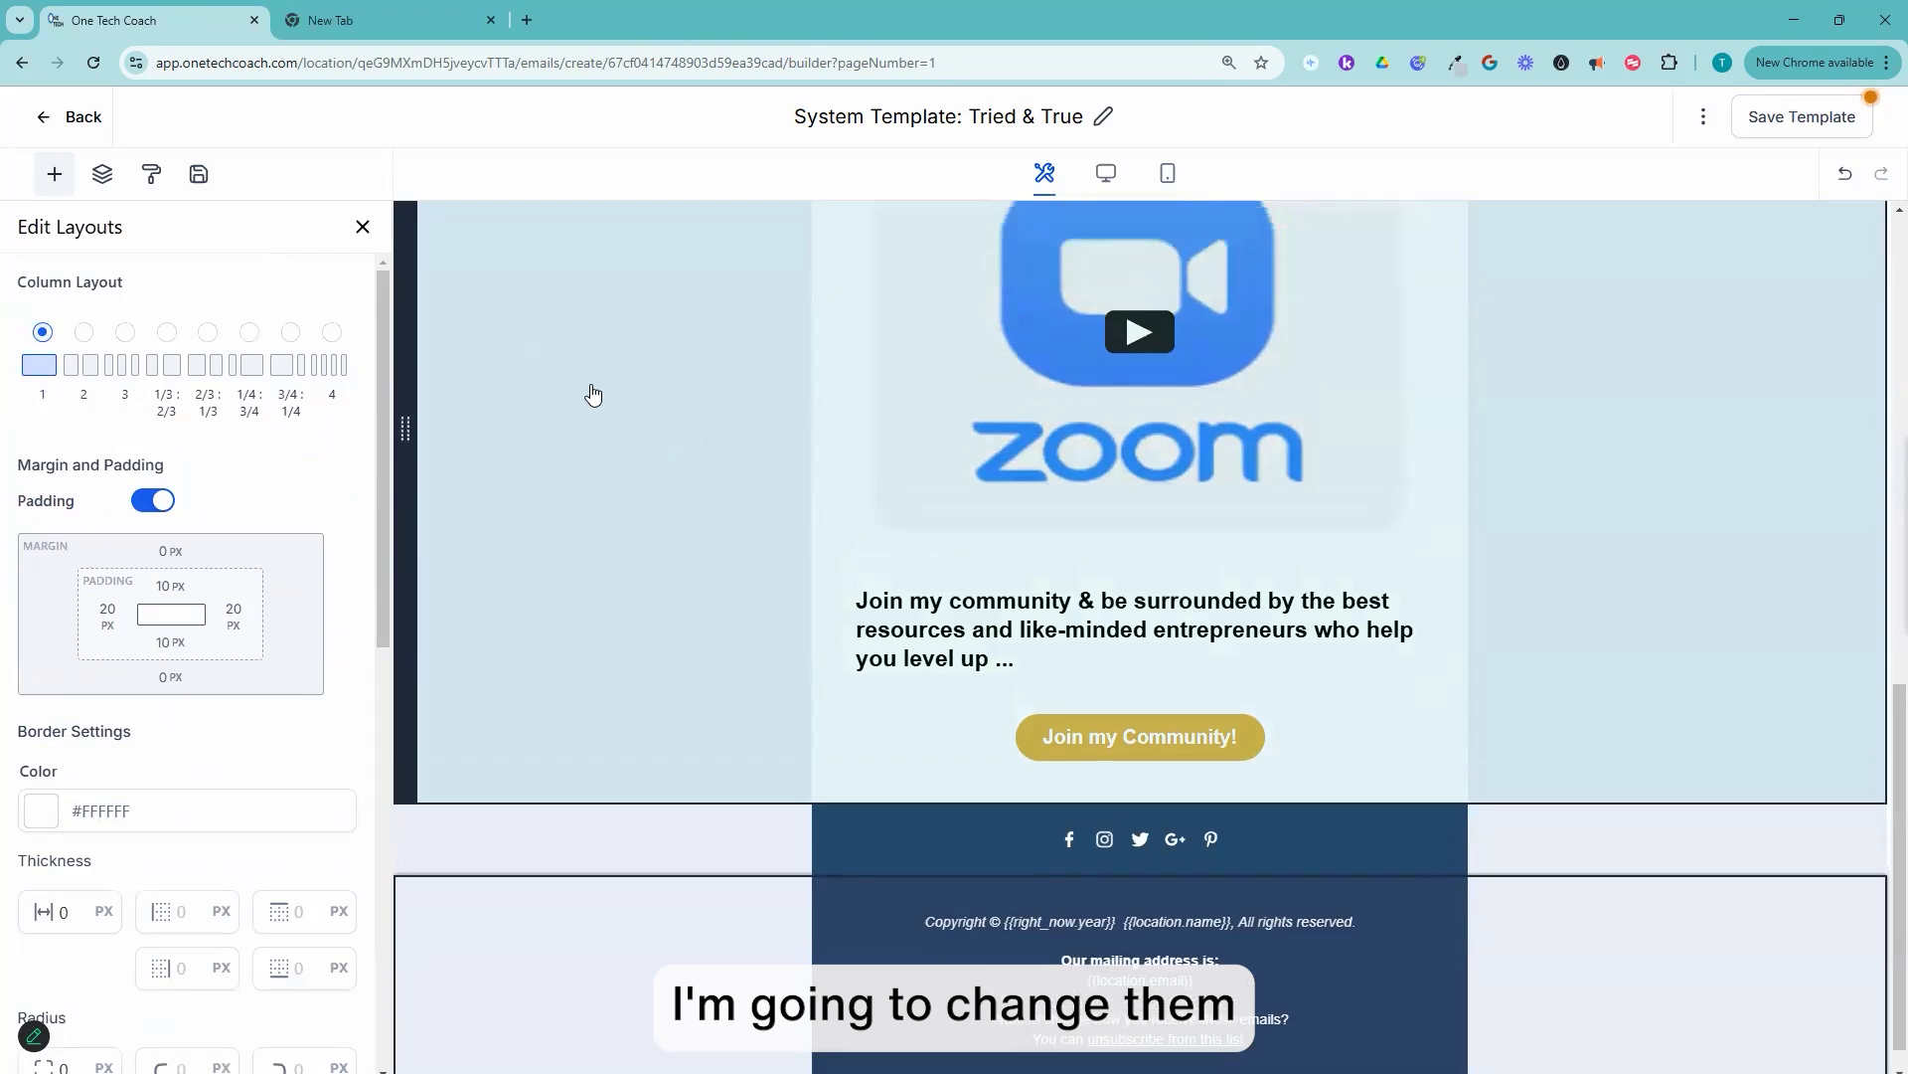
scroll(230, 324, down, 3)
scroll(996, 581, down, 3)
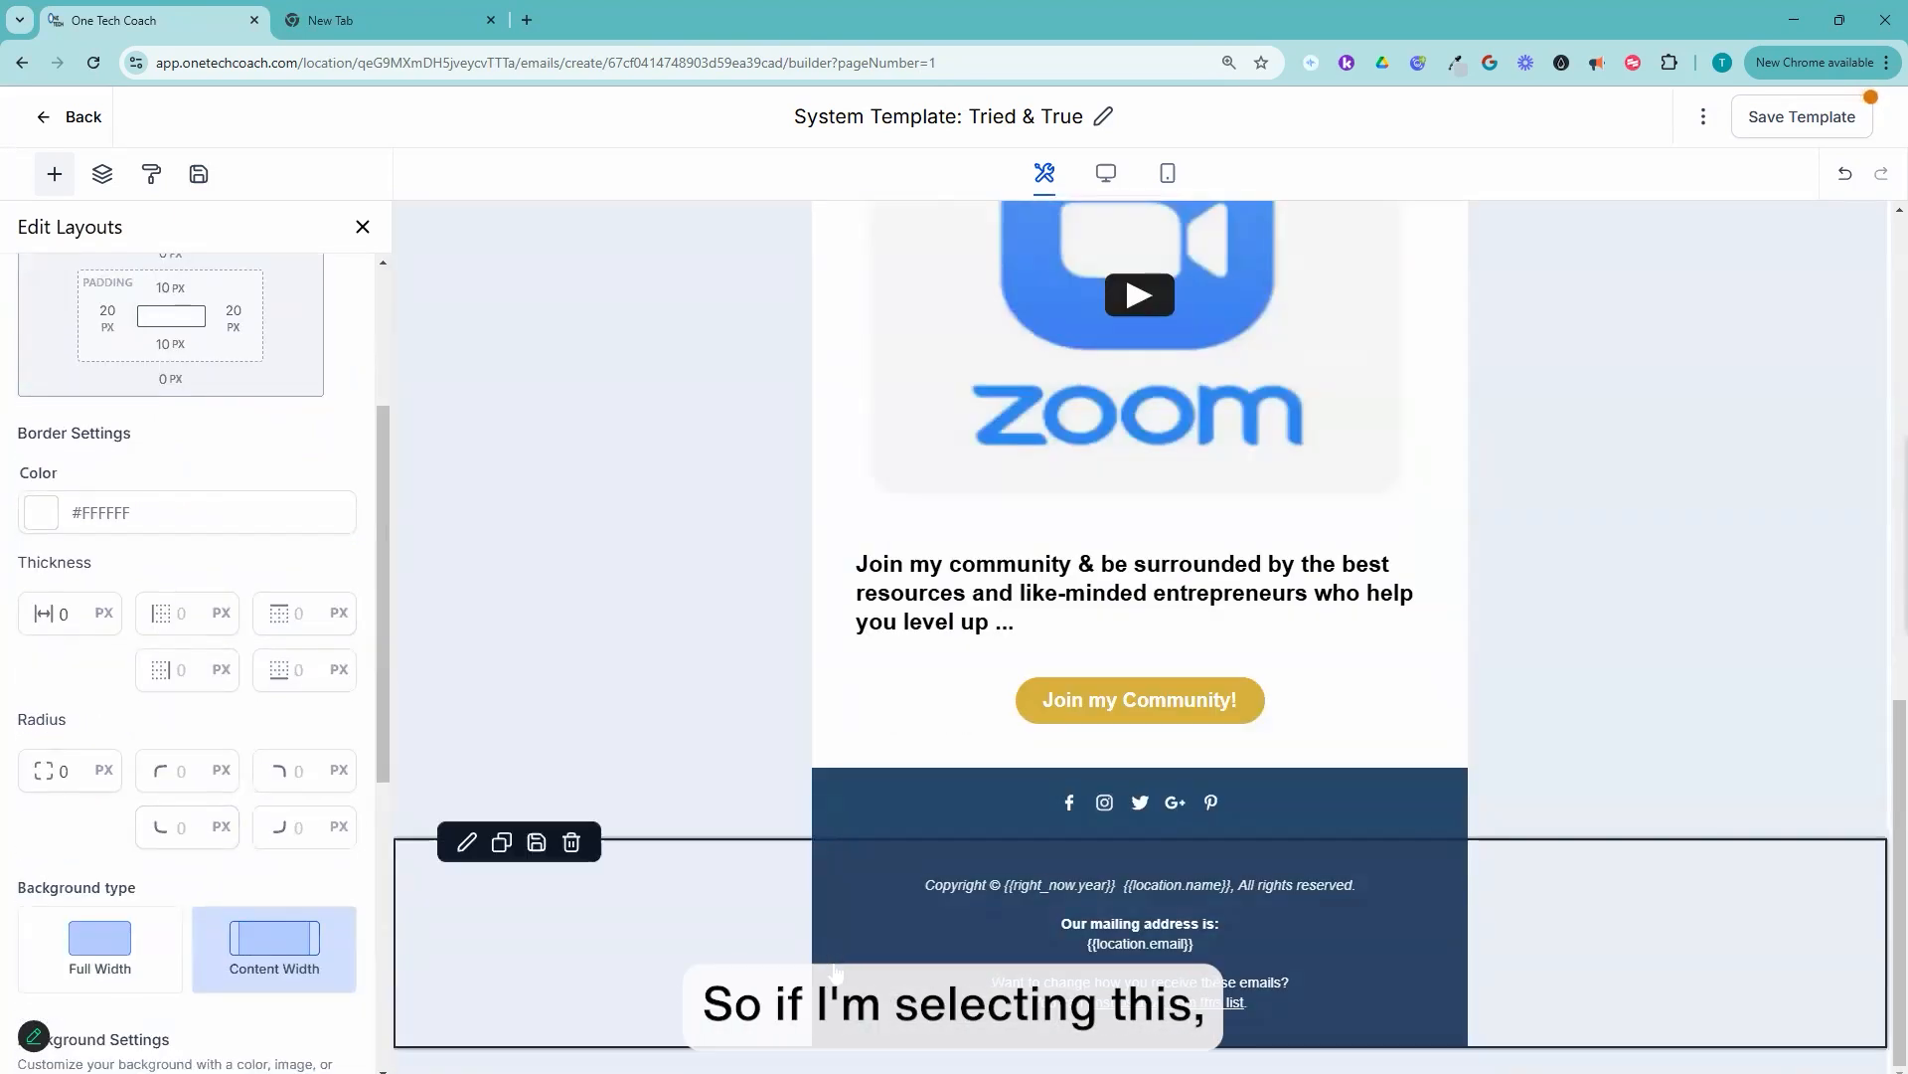
click(803, 958)
scroll(146, 790, down, 4)
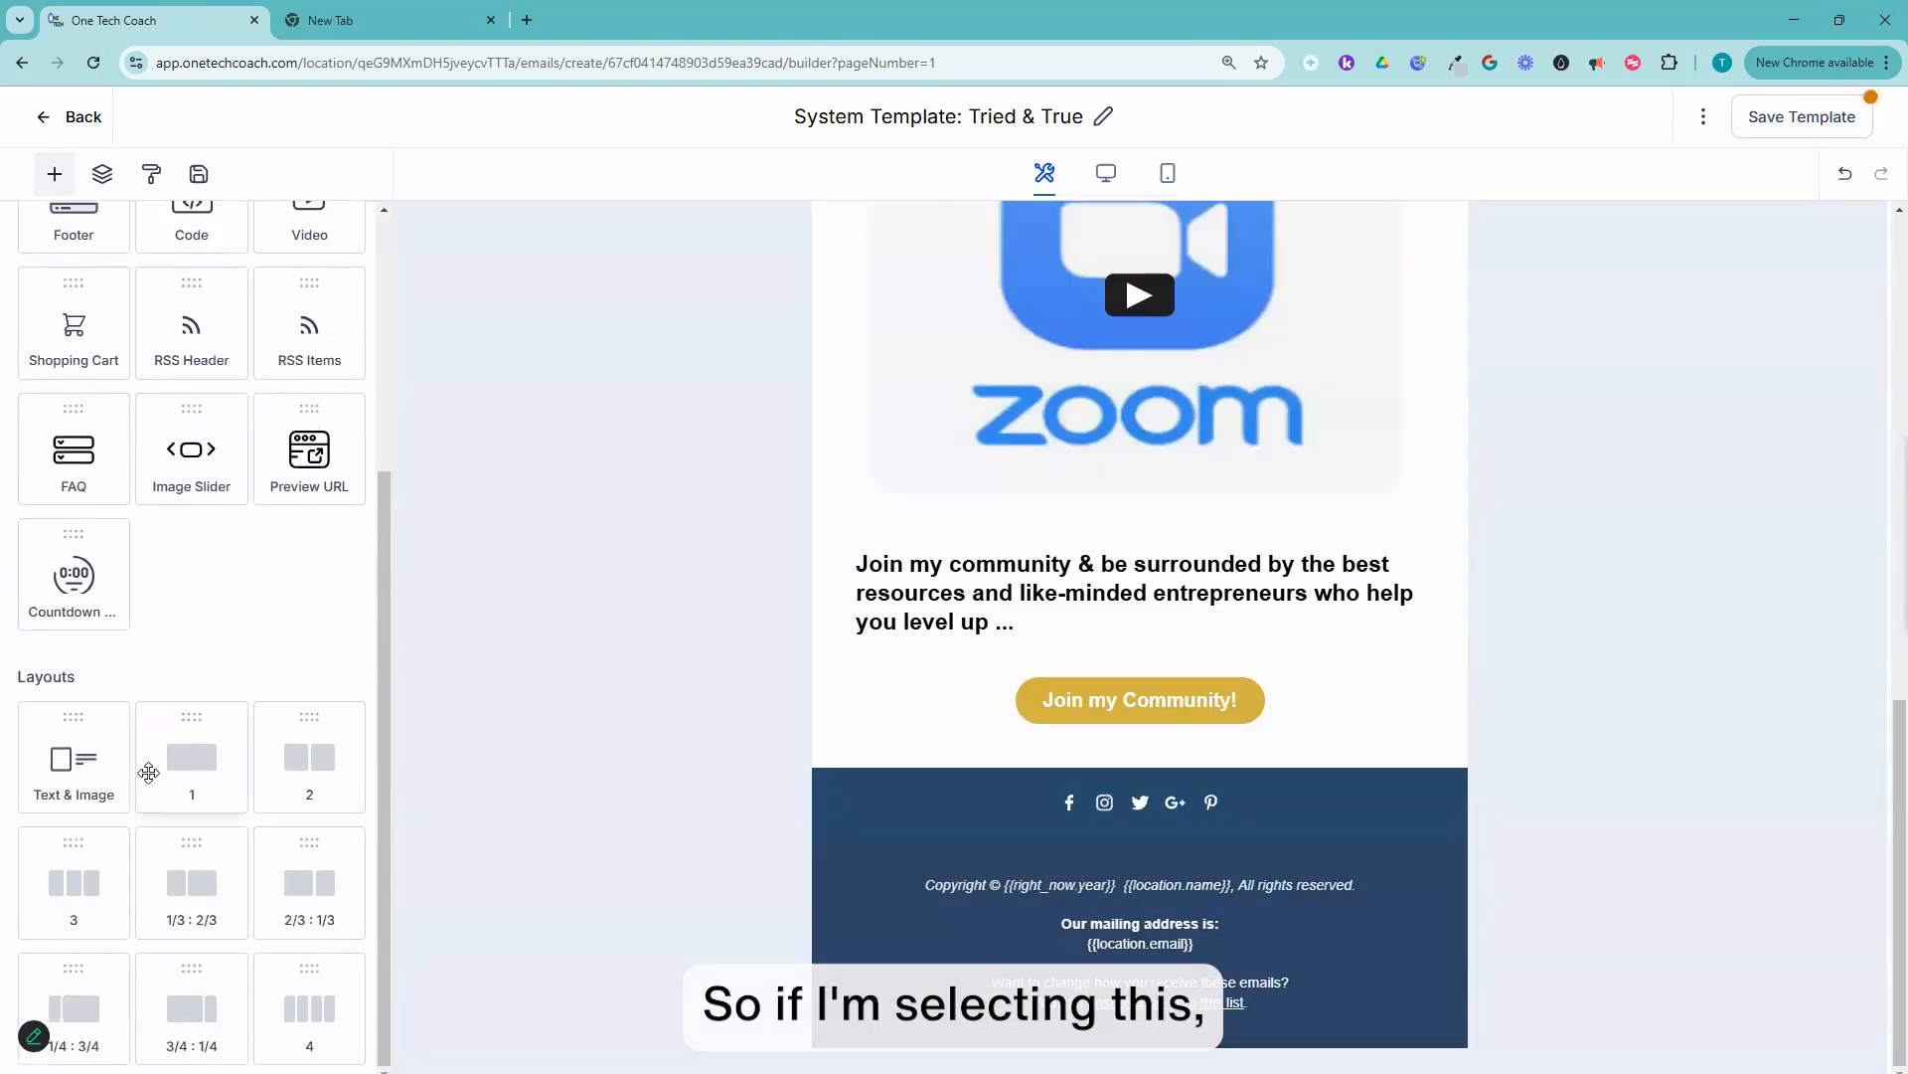
scroll(168, 471, up, 4)
click(816, 843)
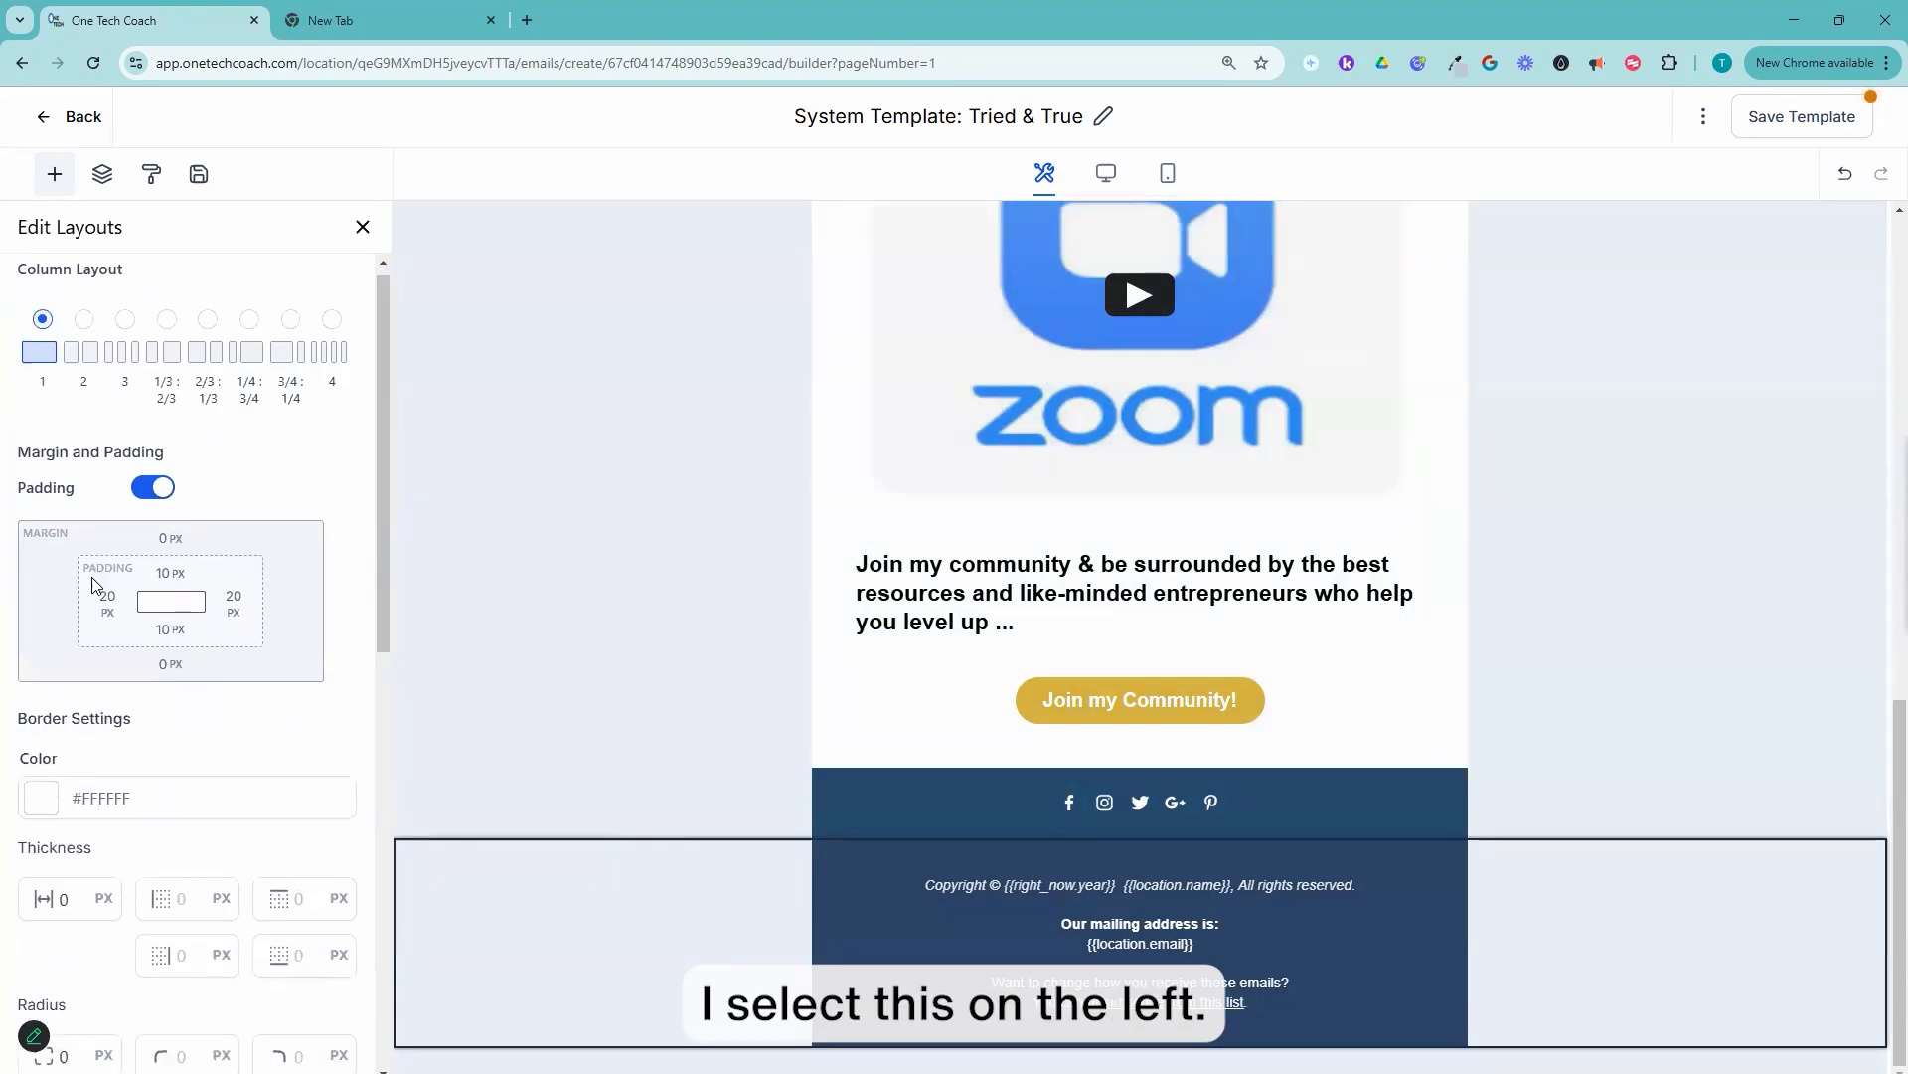
scroll(90, 616, down, 6)
click(40, 550)
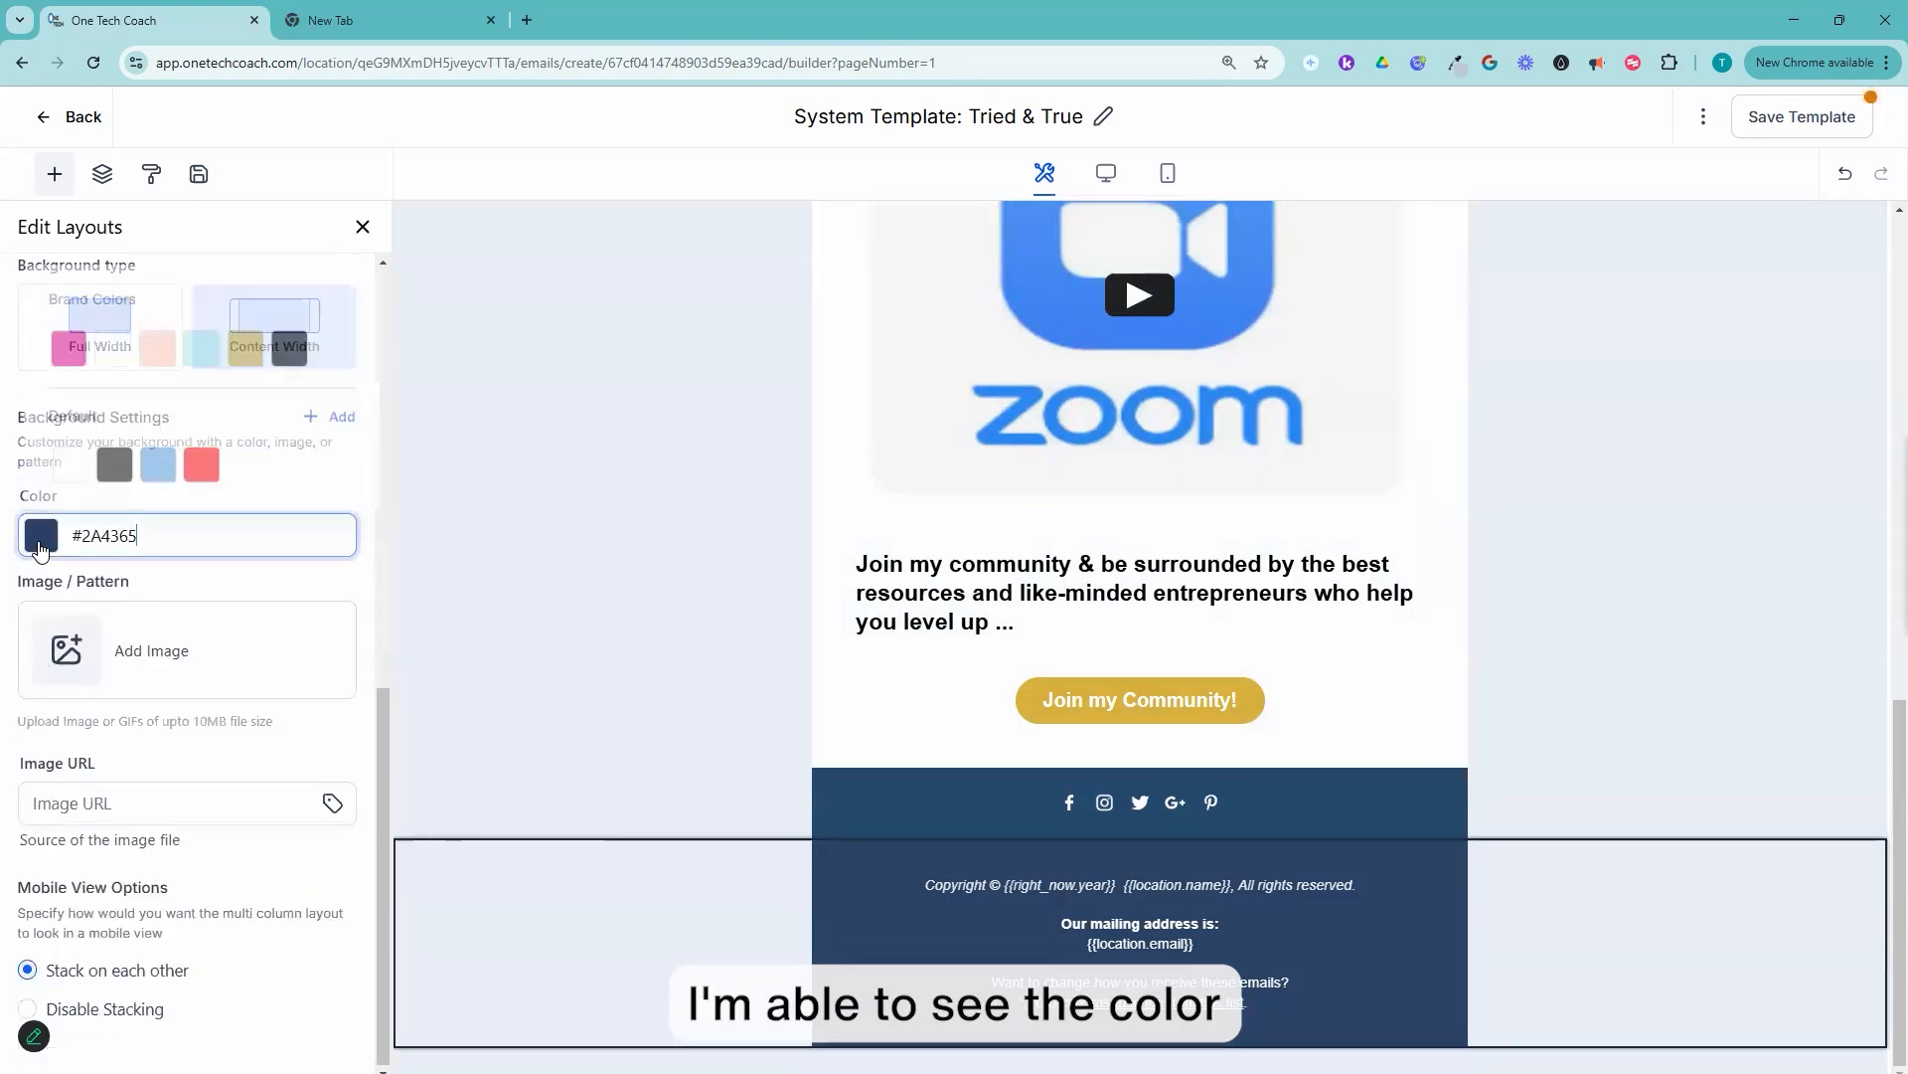
click(64, 337)
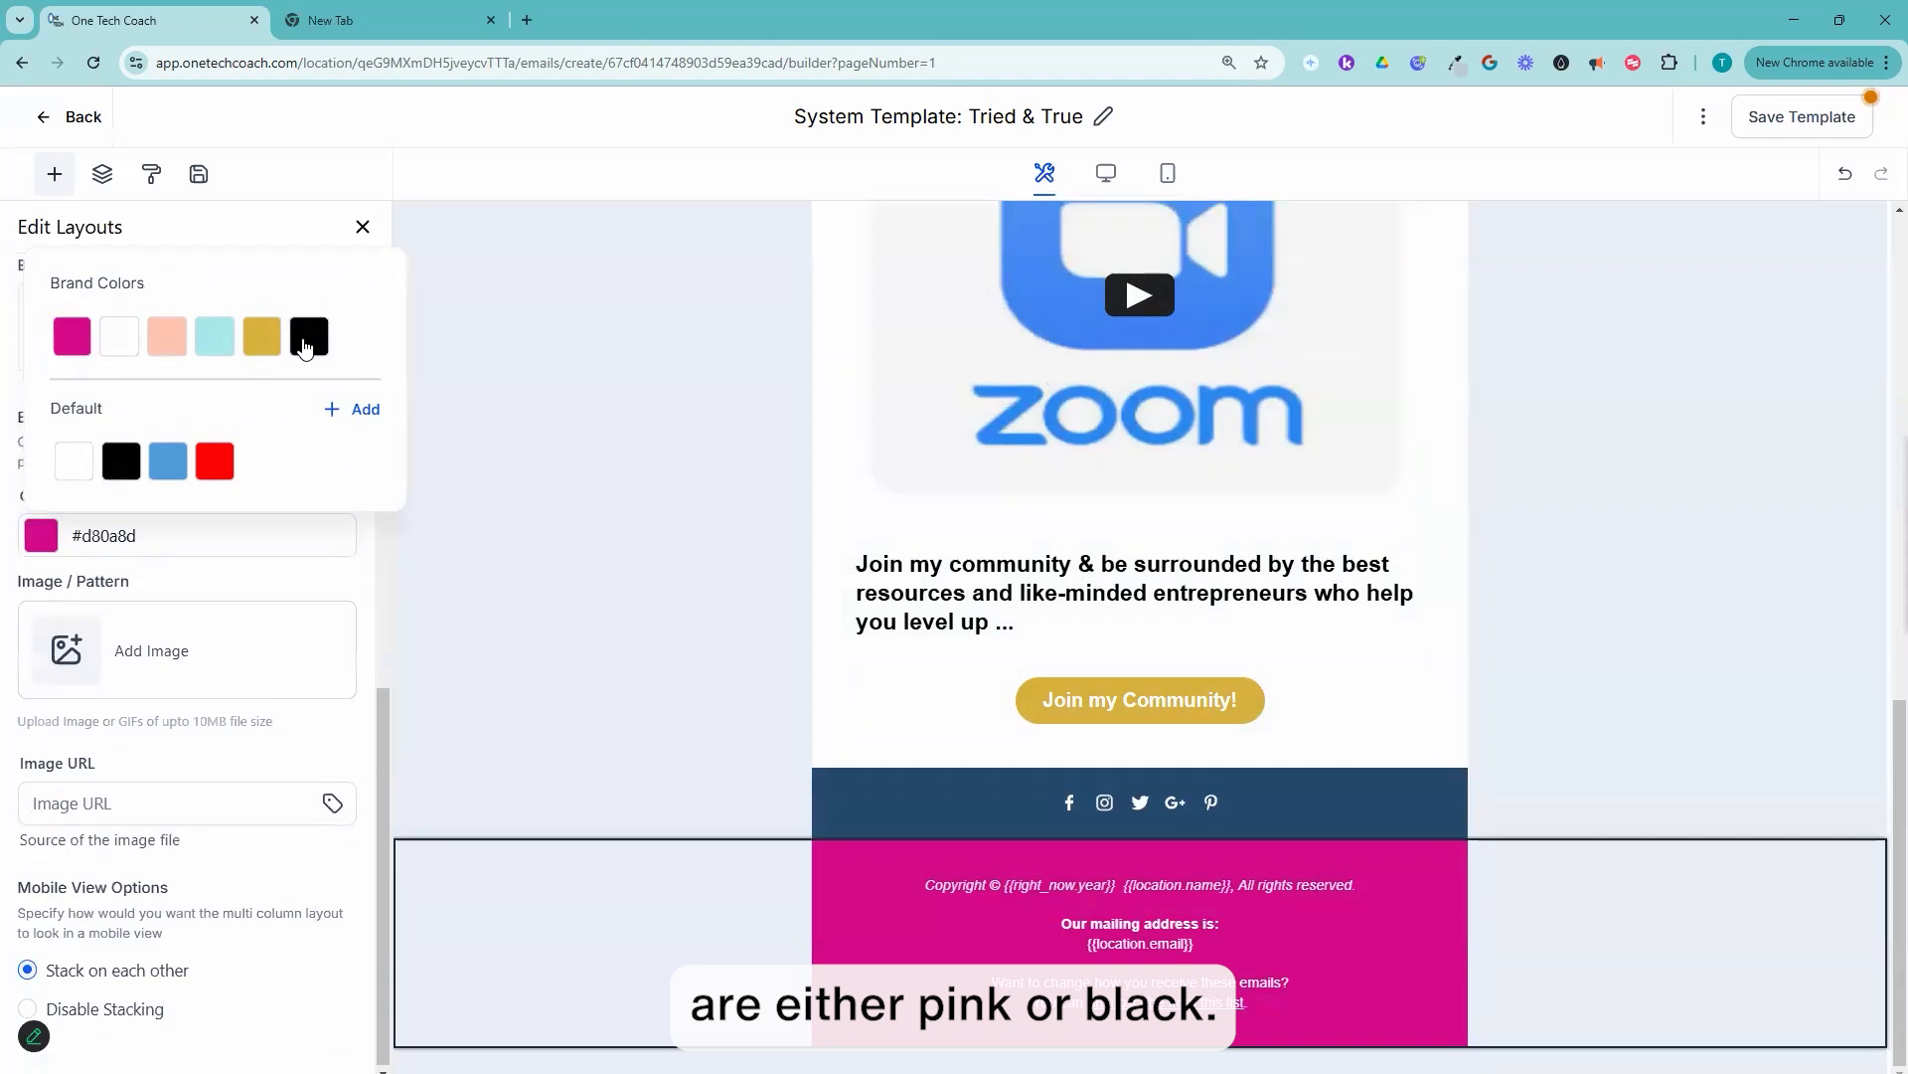
click(307, 338)
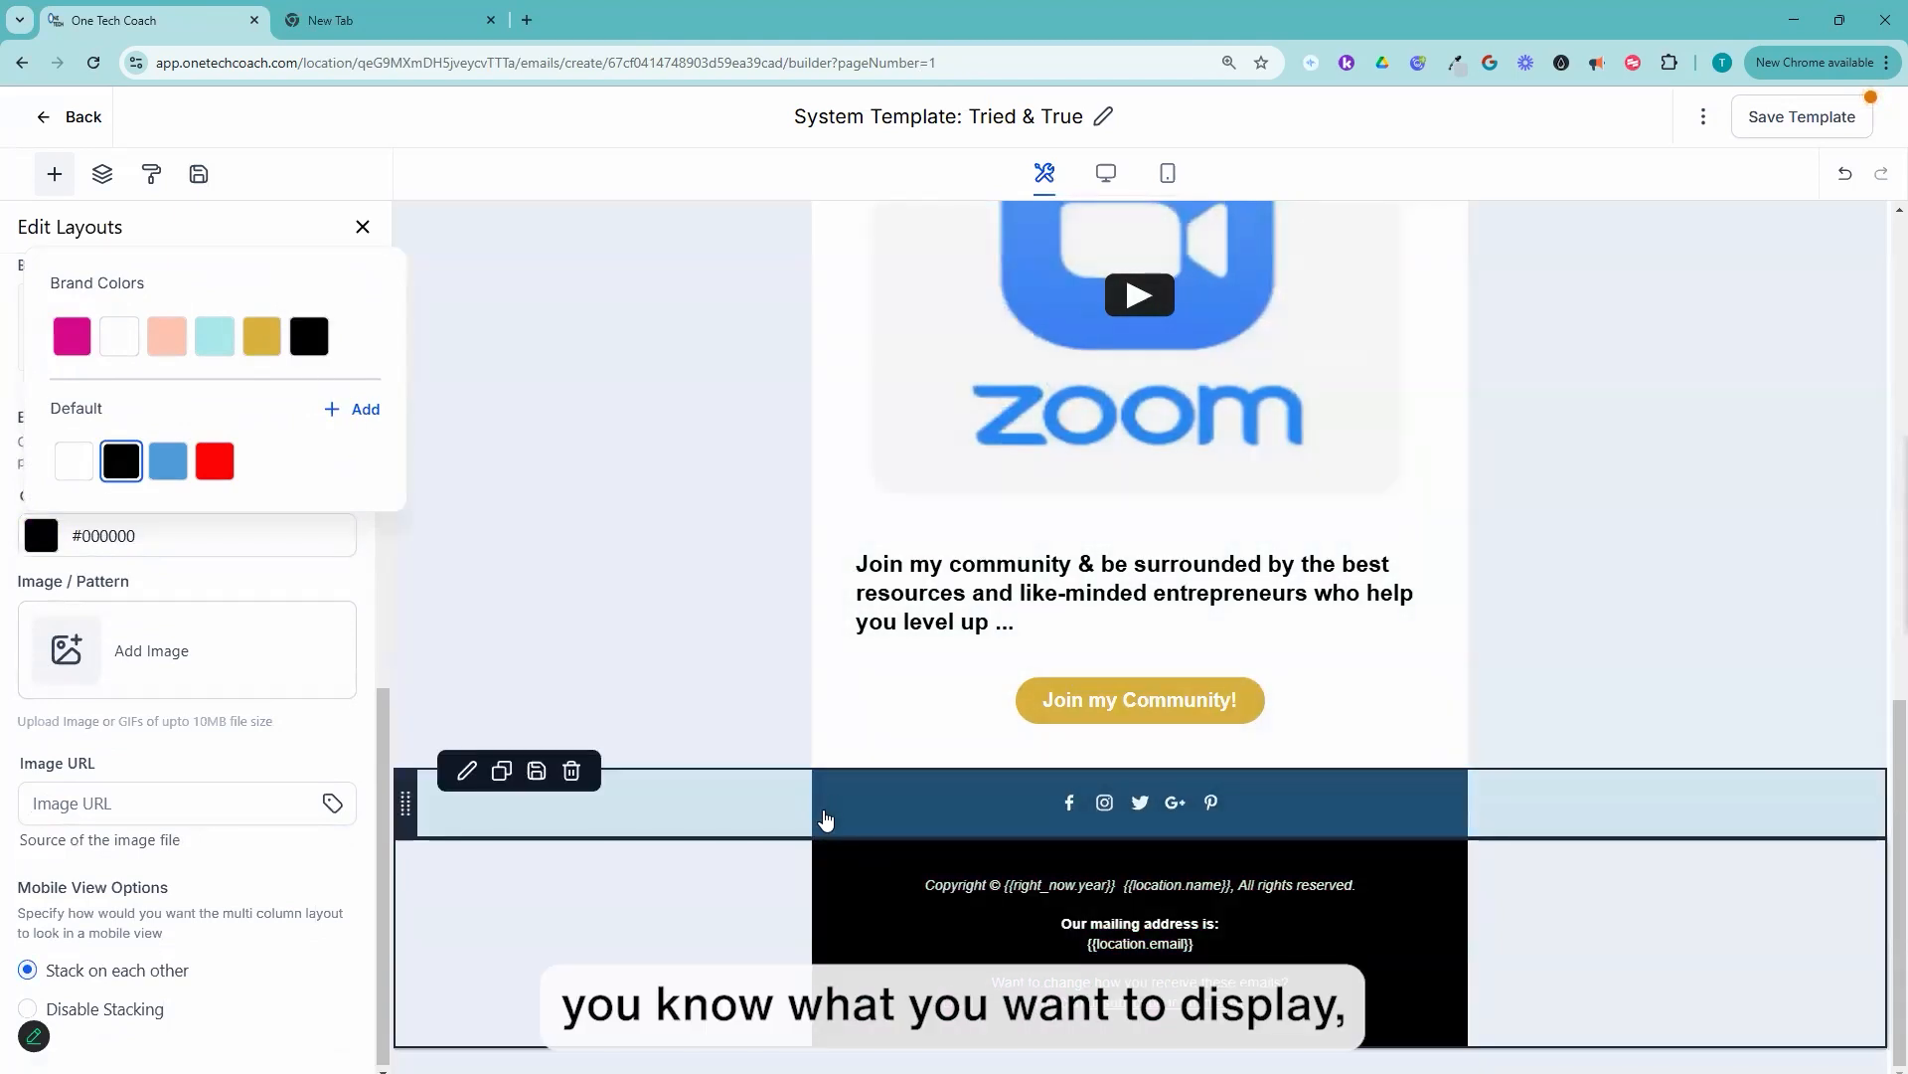
Step: Set the background color of the social icons section above the copyright footer to black #000000
click(824, 818)
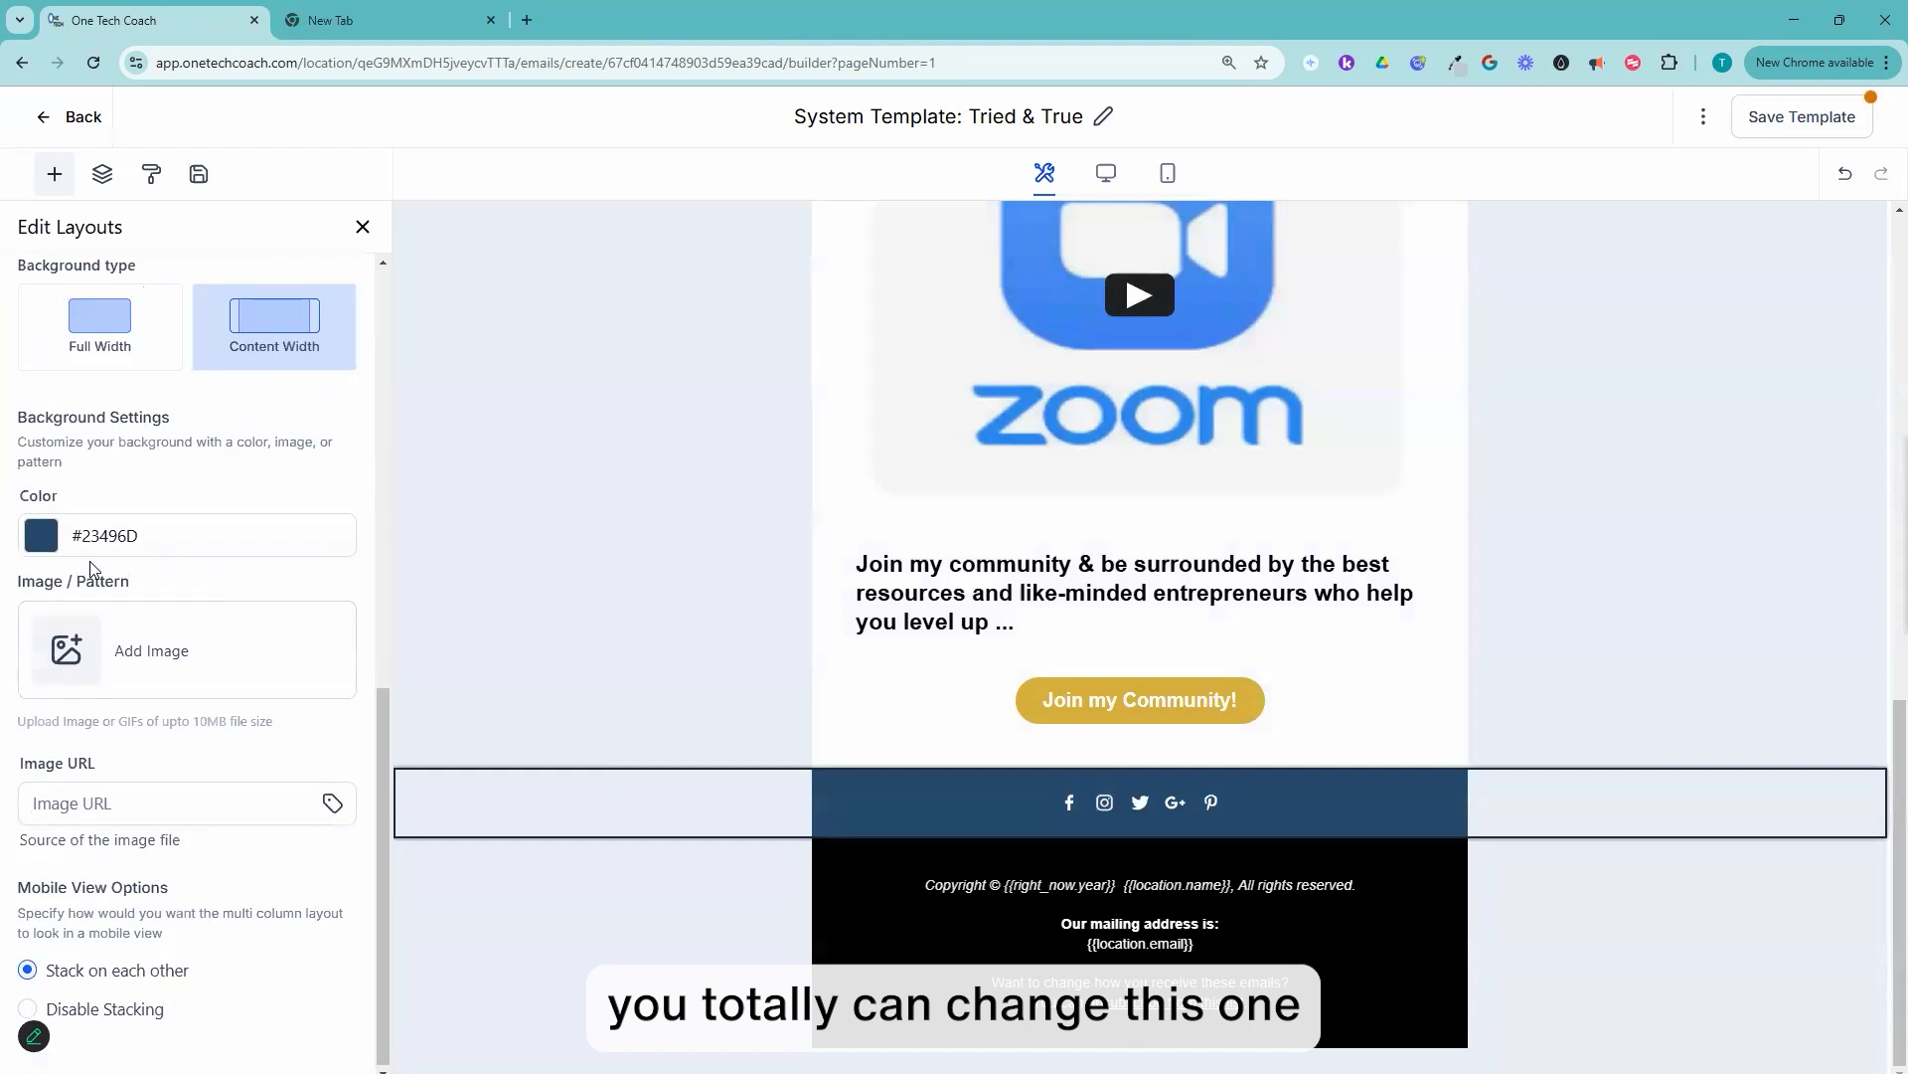
click(41, 535)
click(309, 336)
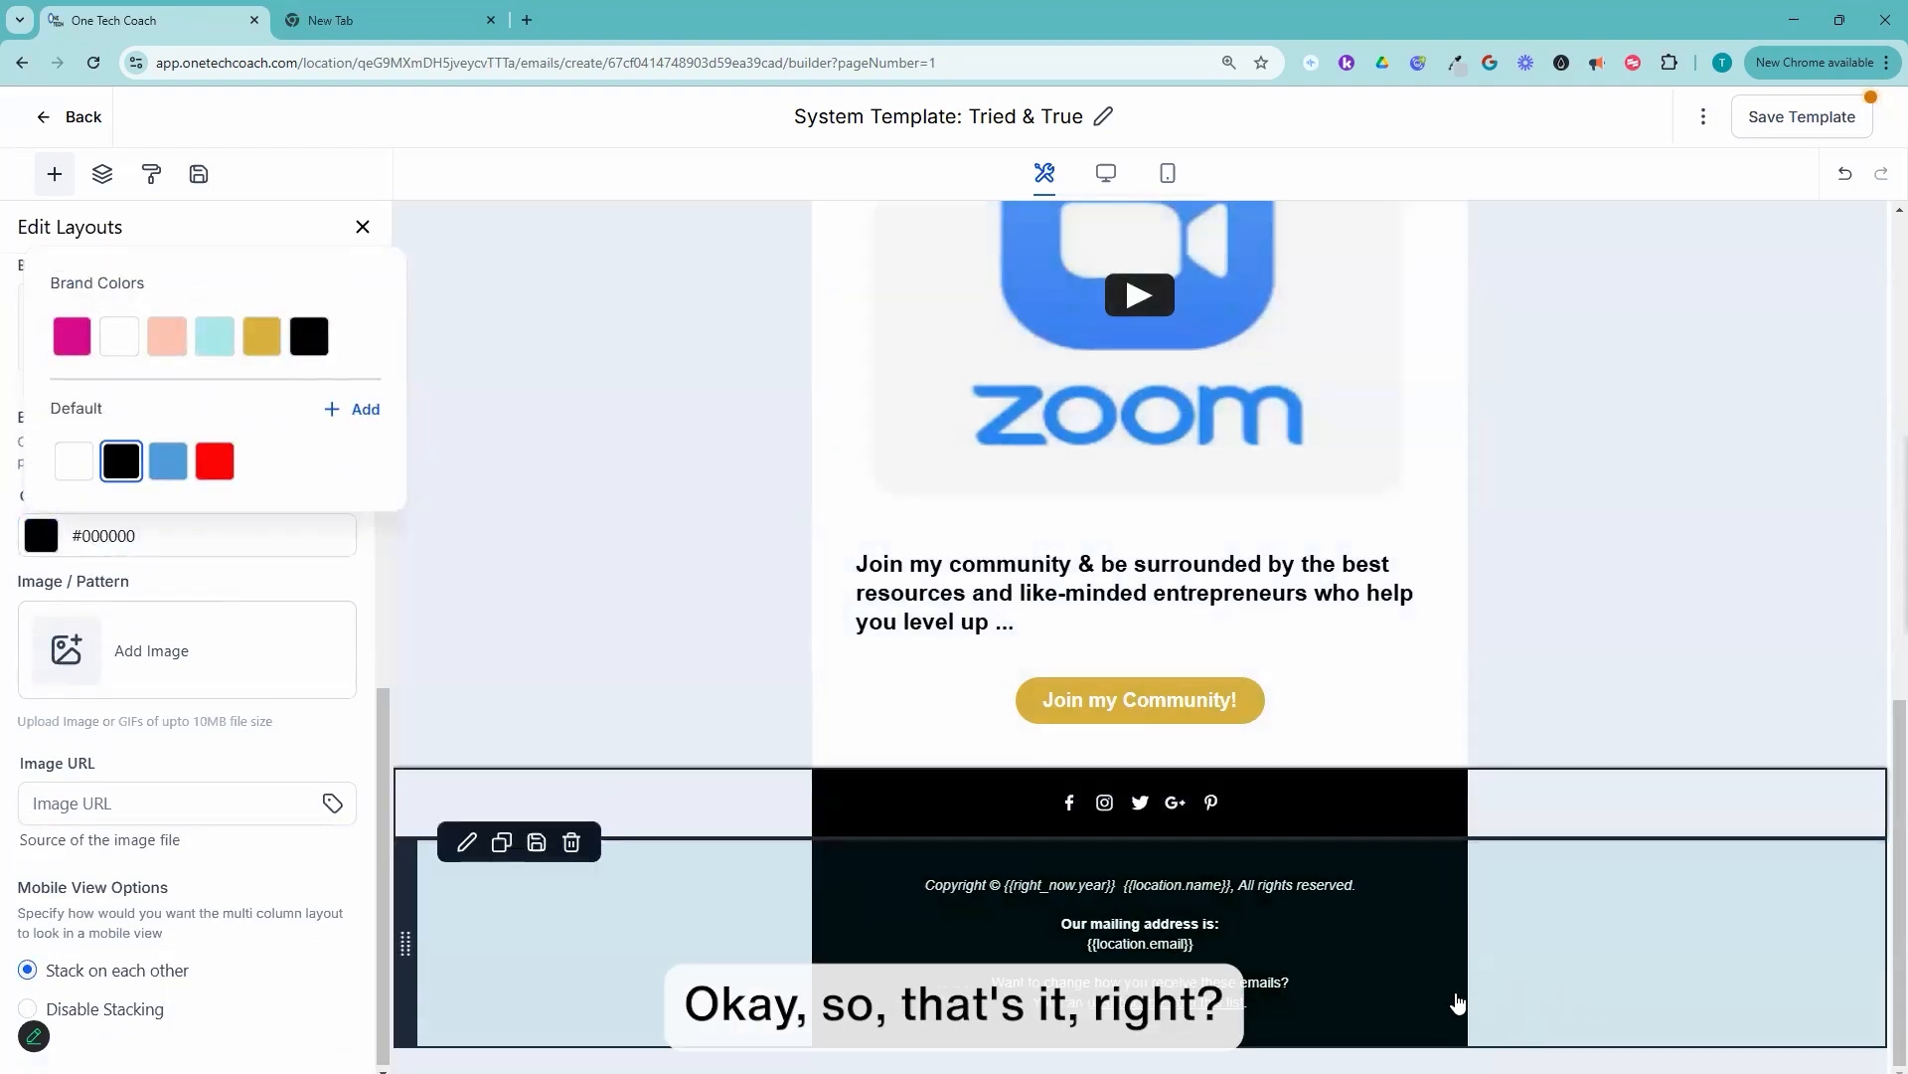
scroll(1452, 695, up, 10)
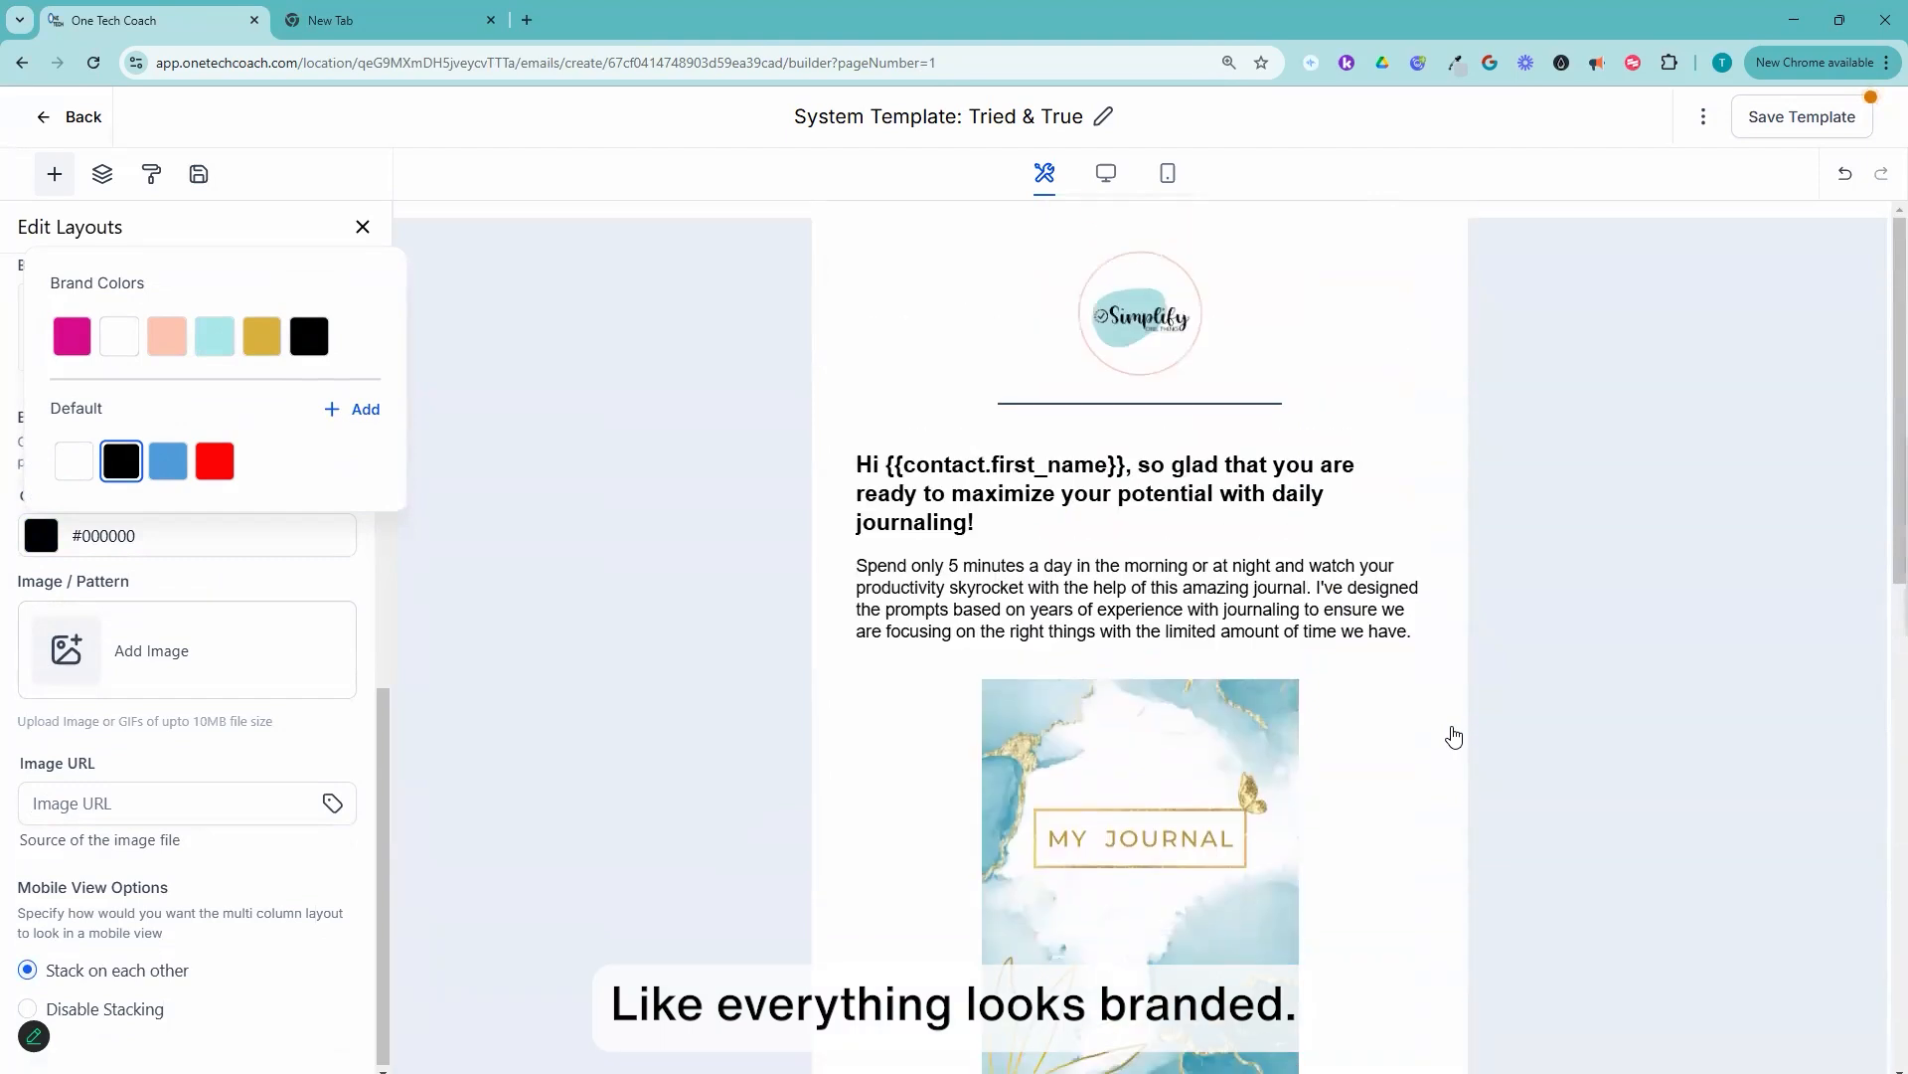
scroll(1450, 736, down, 10)
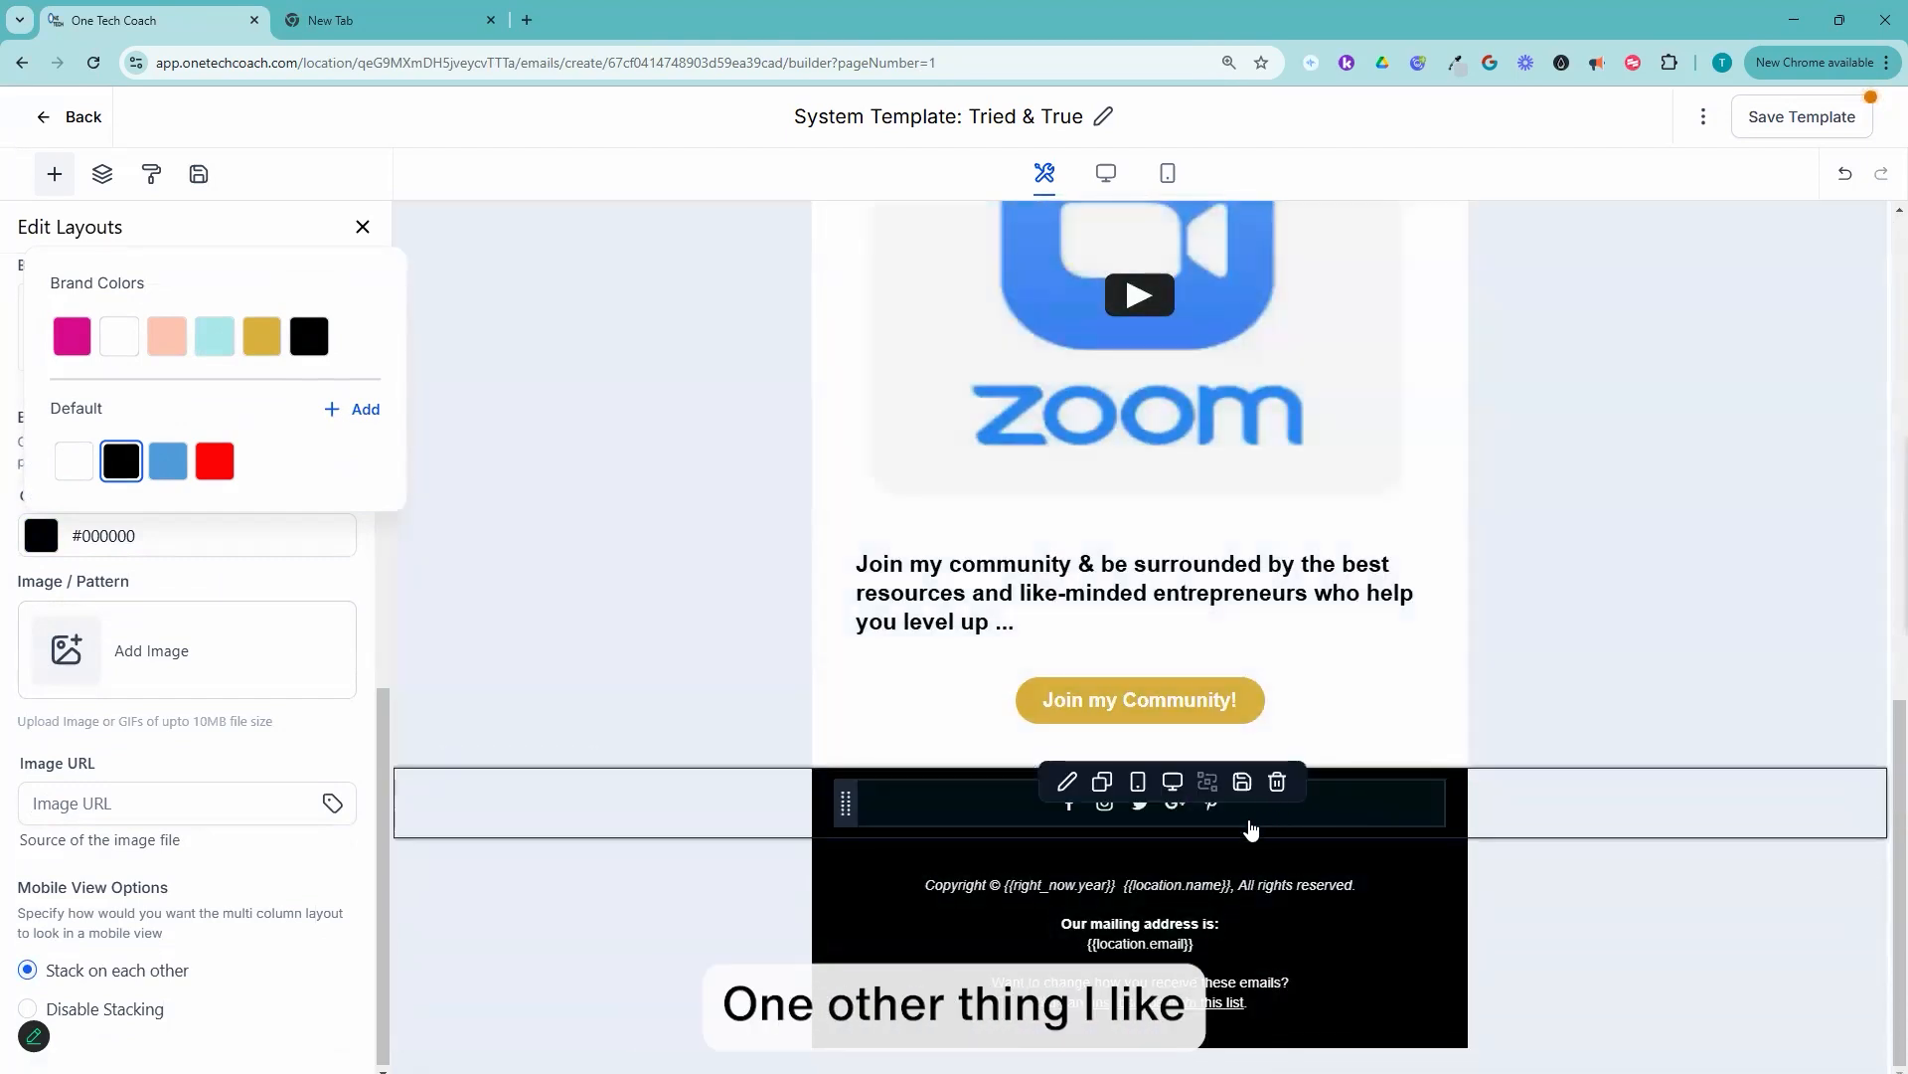
Step: Remove the Googleplus, Pinterest and Twitter items from the footer's social icons element
click(1252, 828)
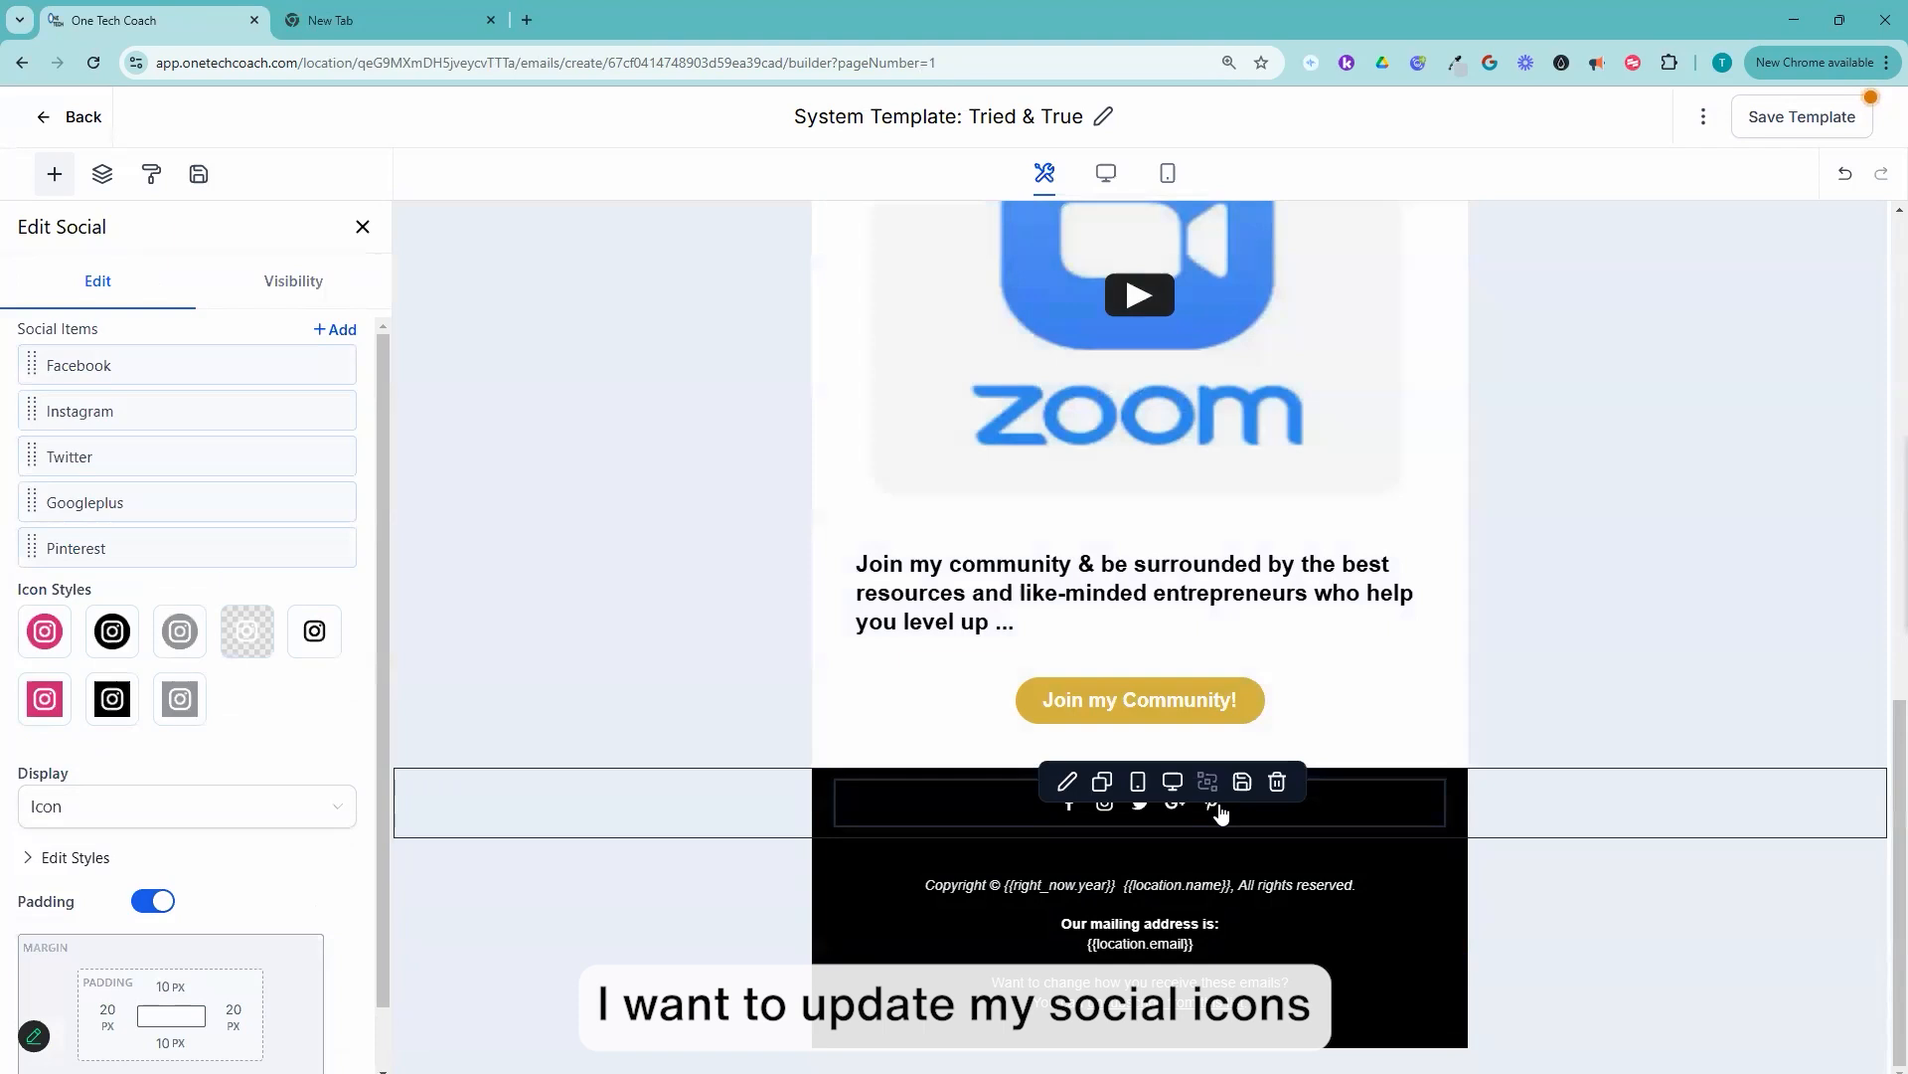
click(1217, 815)
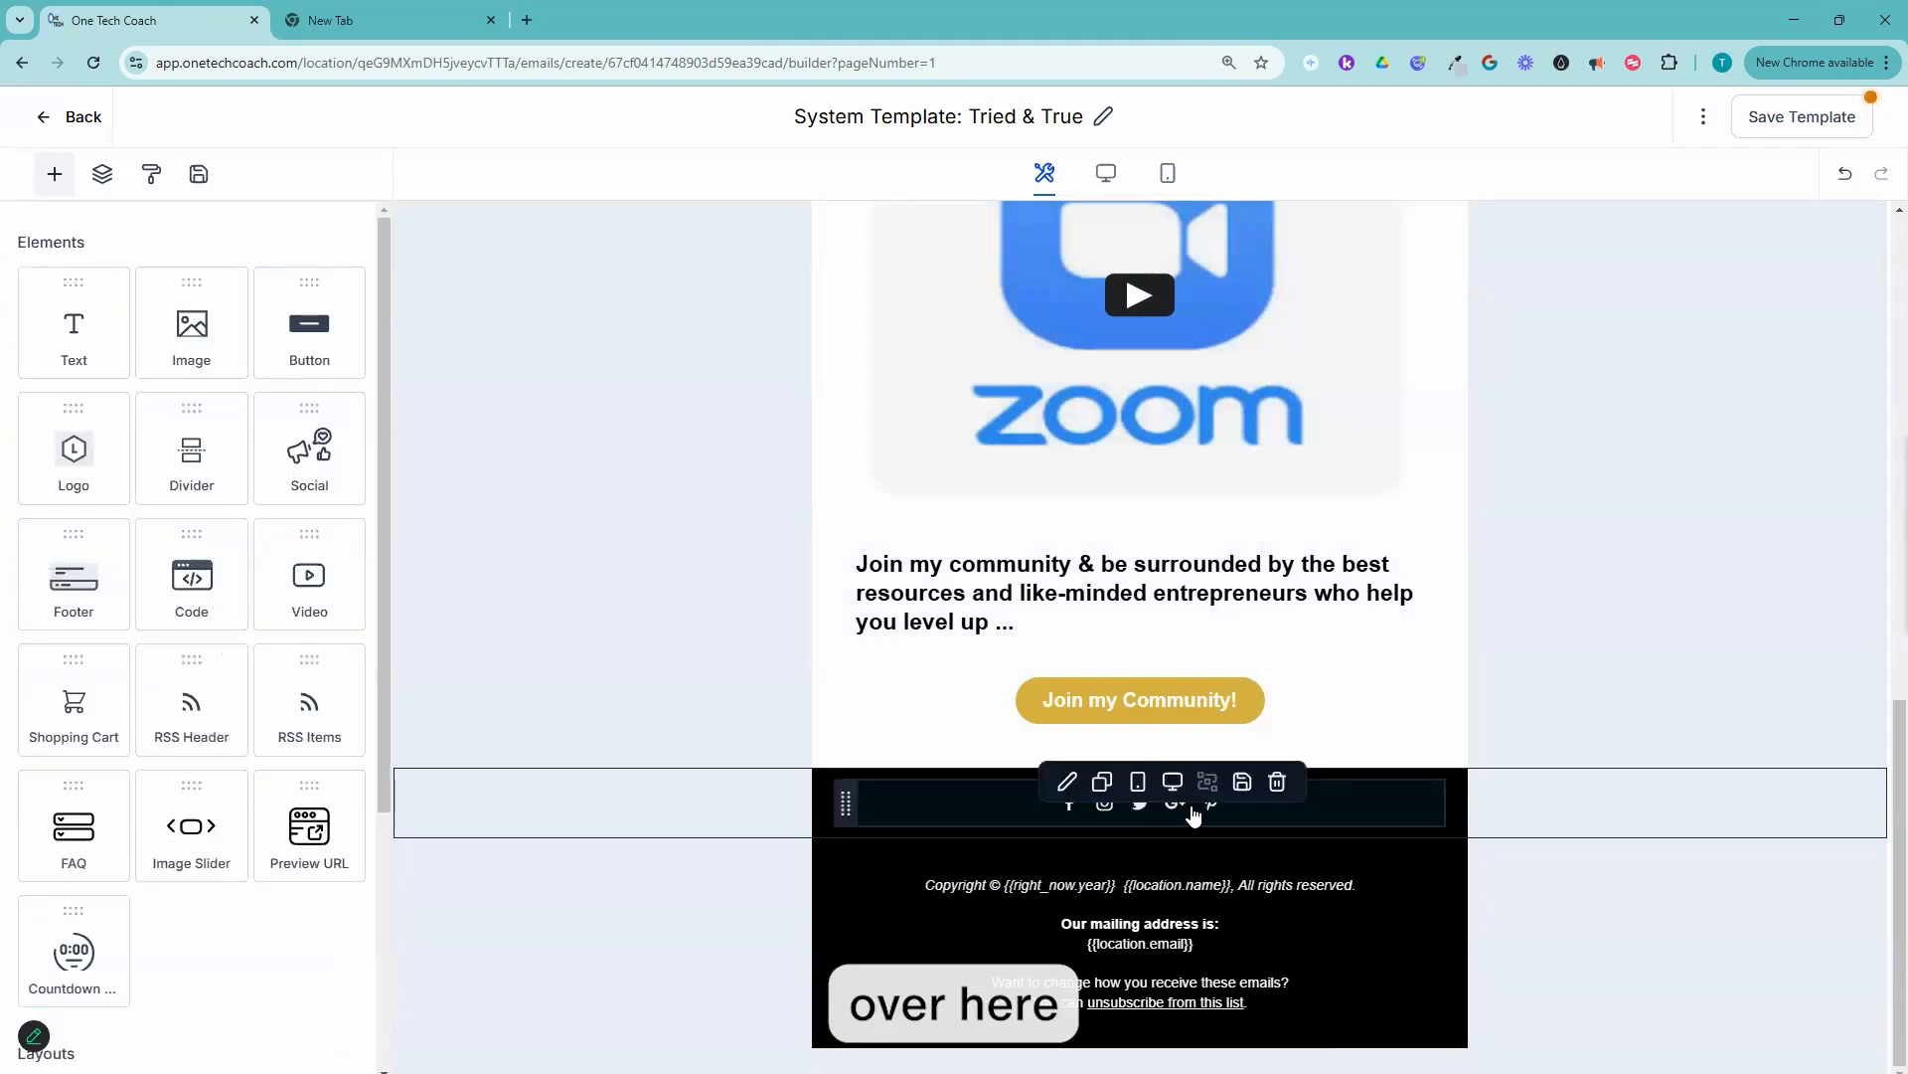
click(1016, 815)
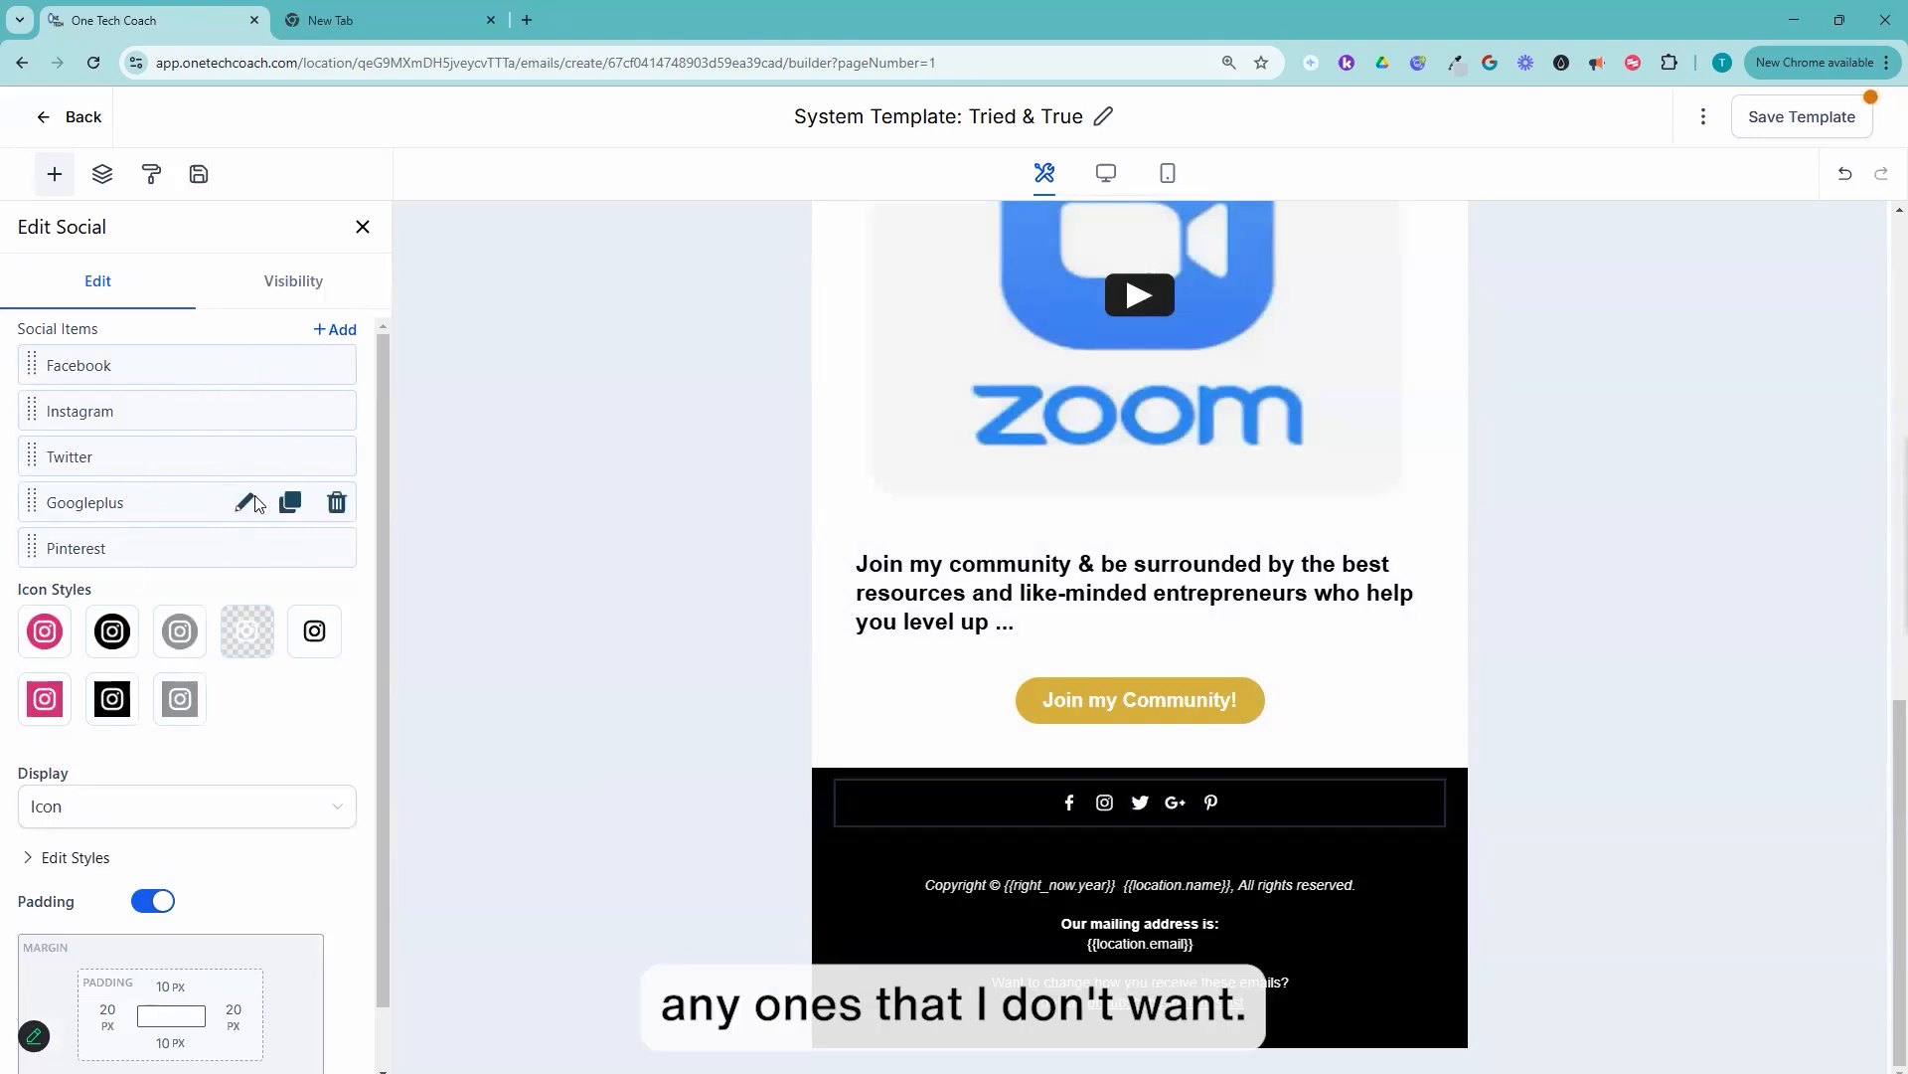
click(337, 504)
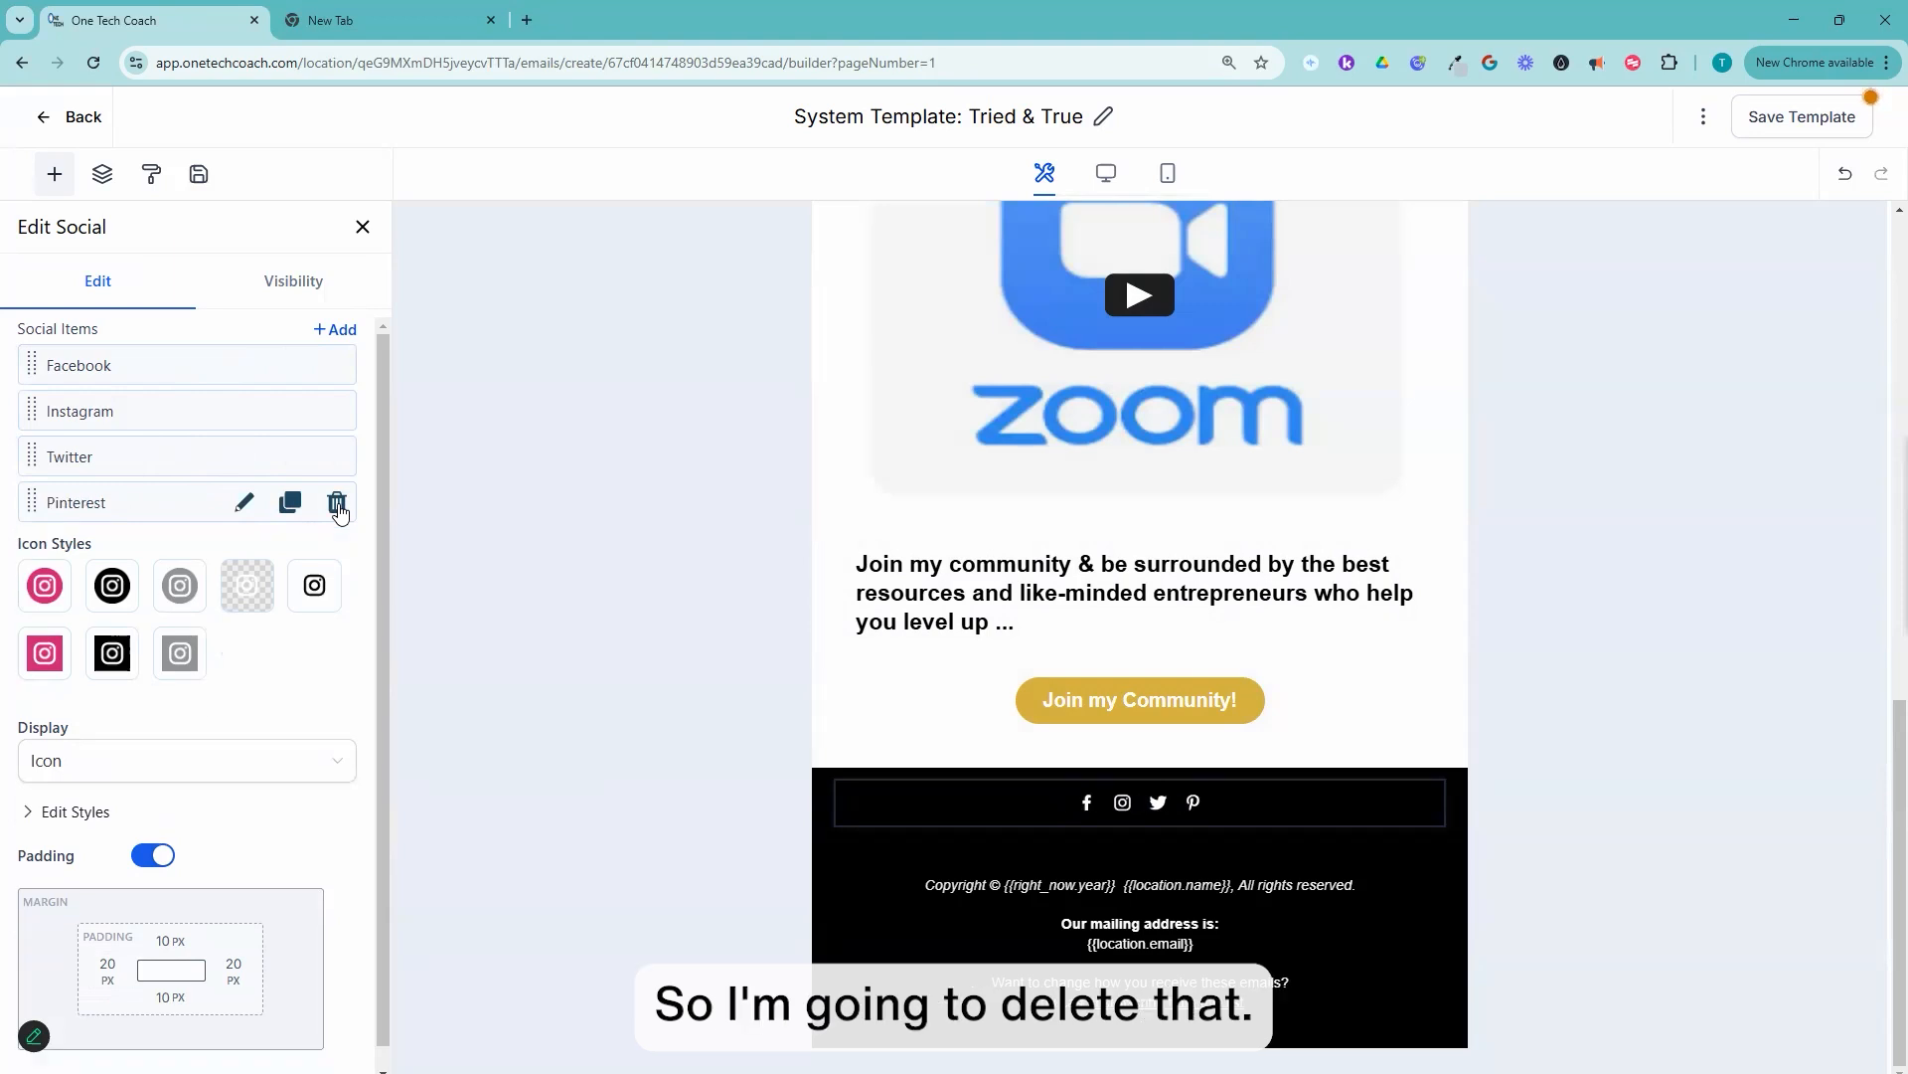
click(337, 504)
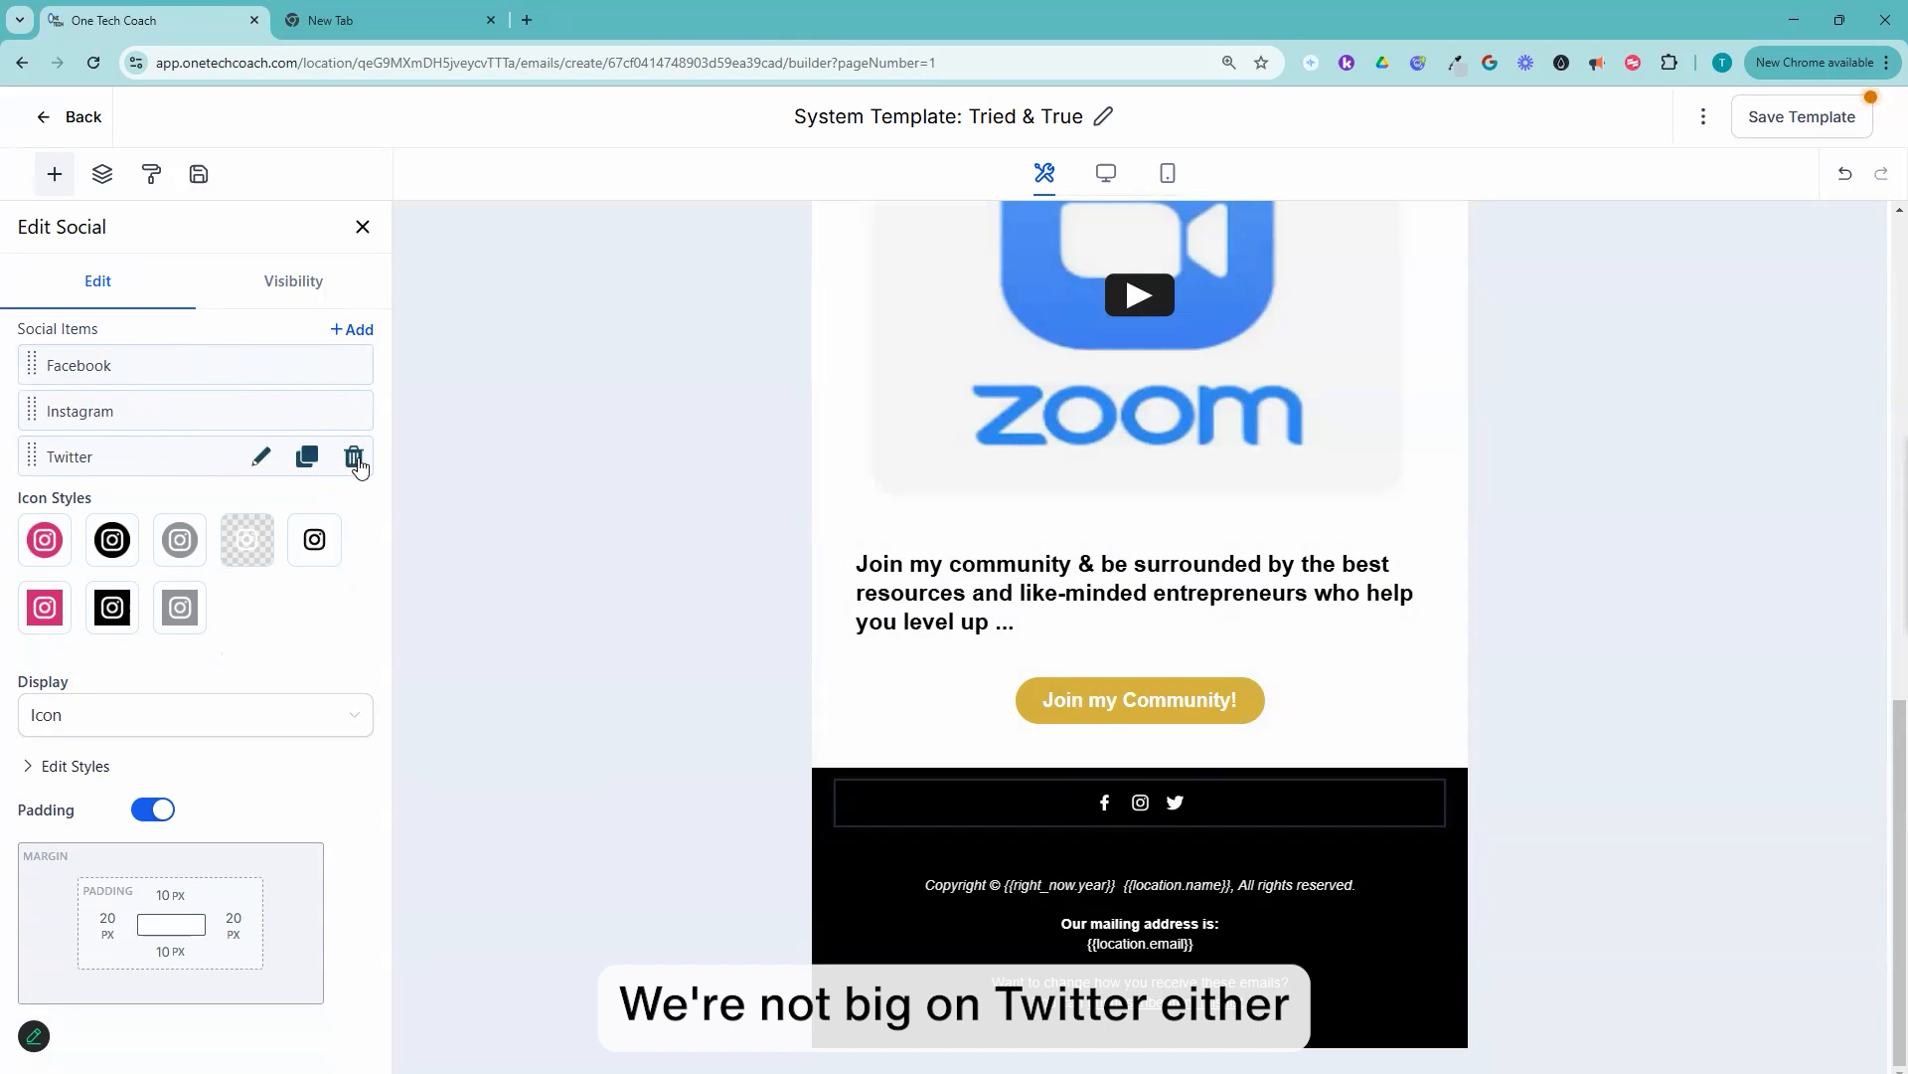
click(355, 457)
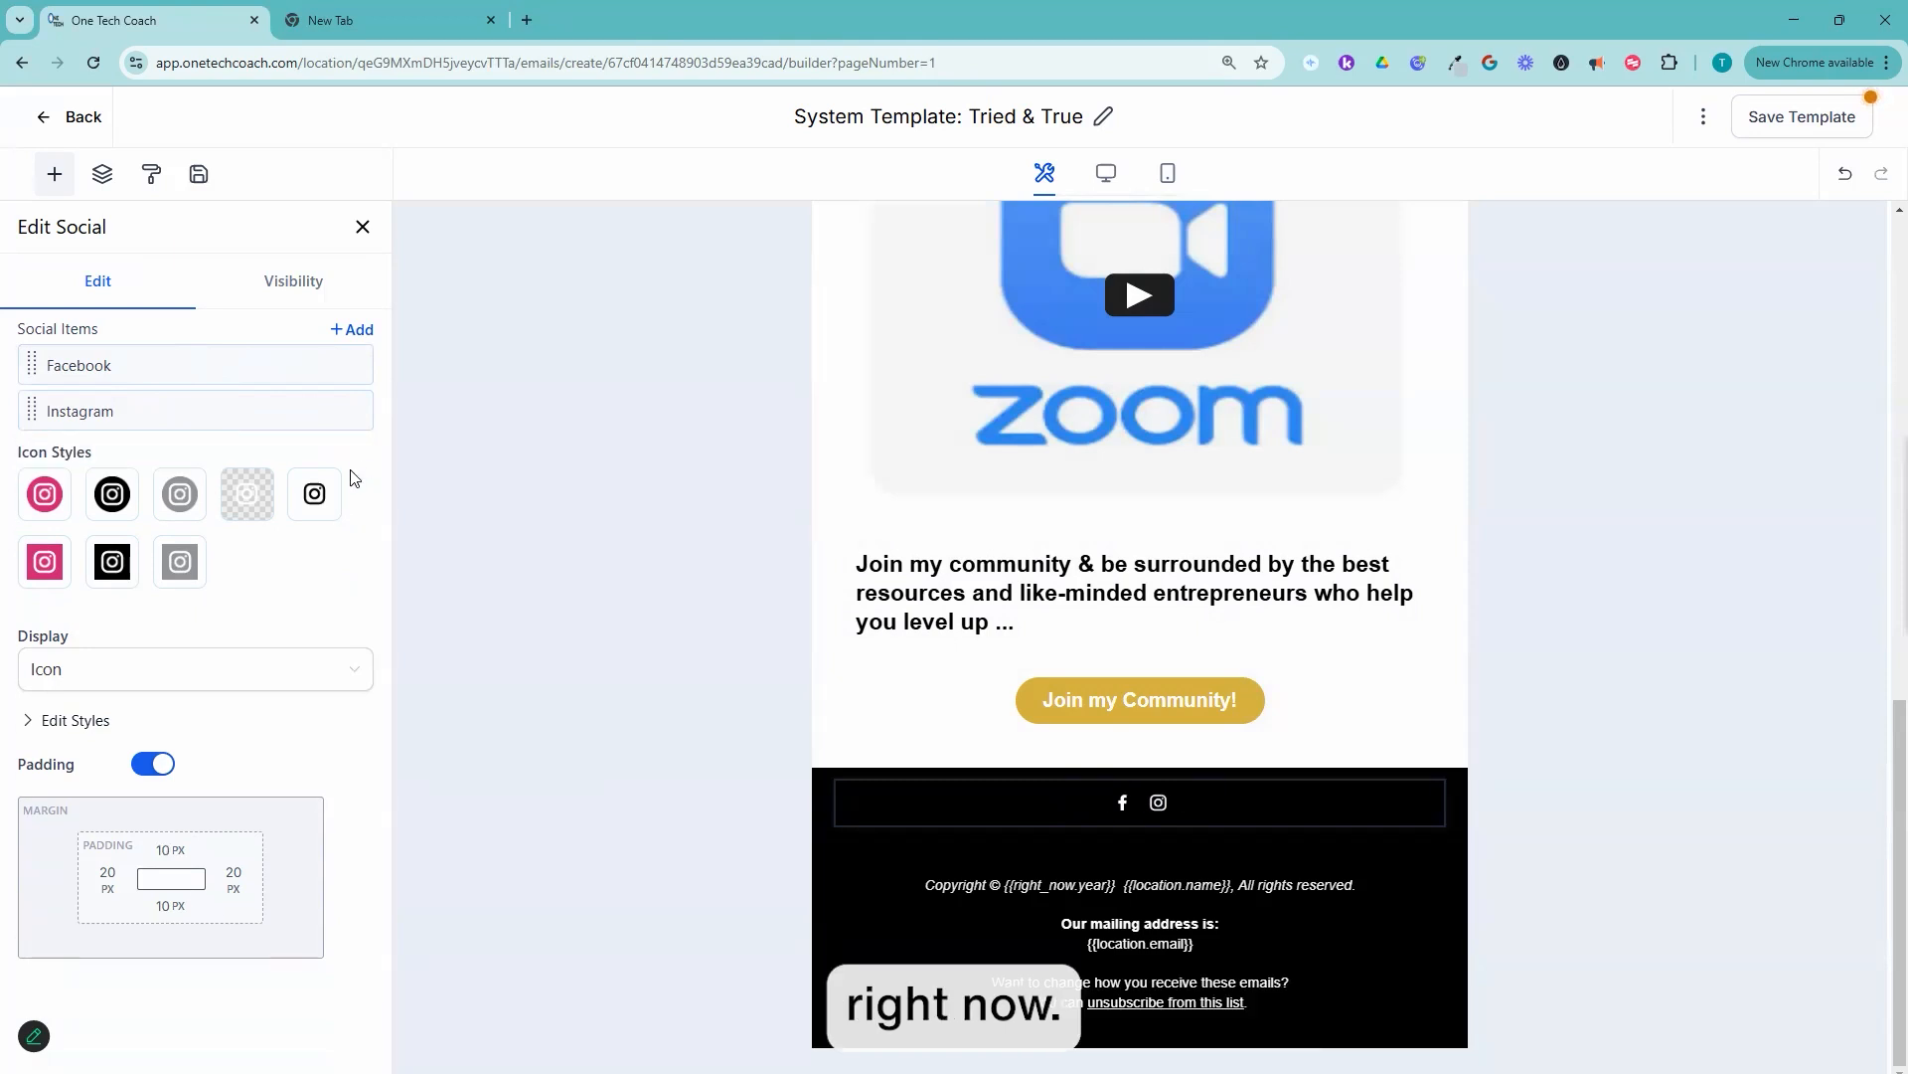
Step: Add a new social item to the footer icons with Linkedin as its network
click(351, 331)
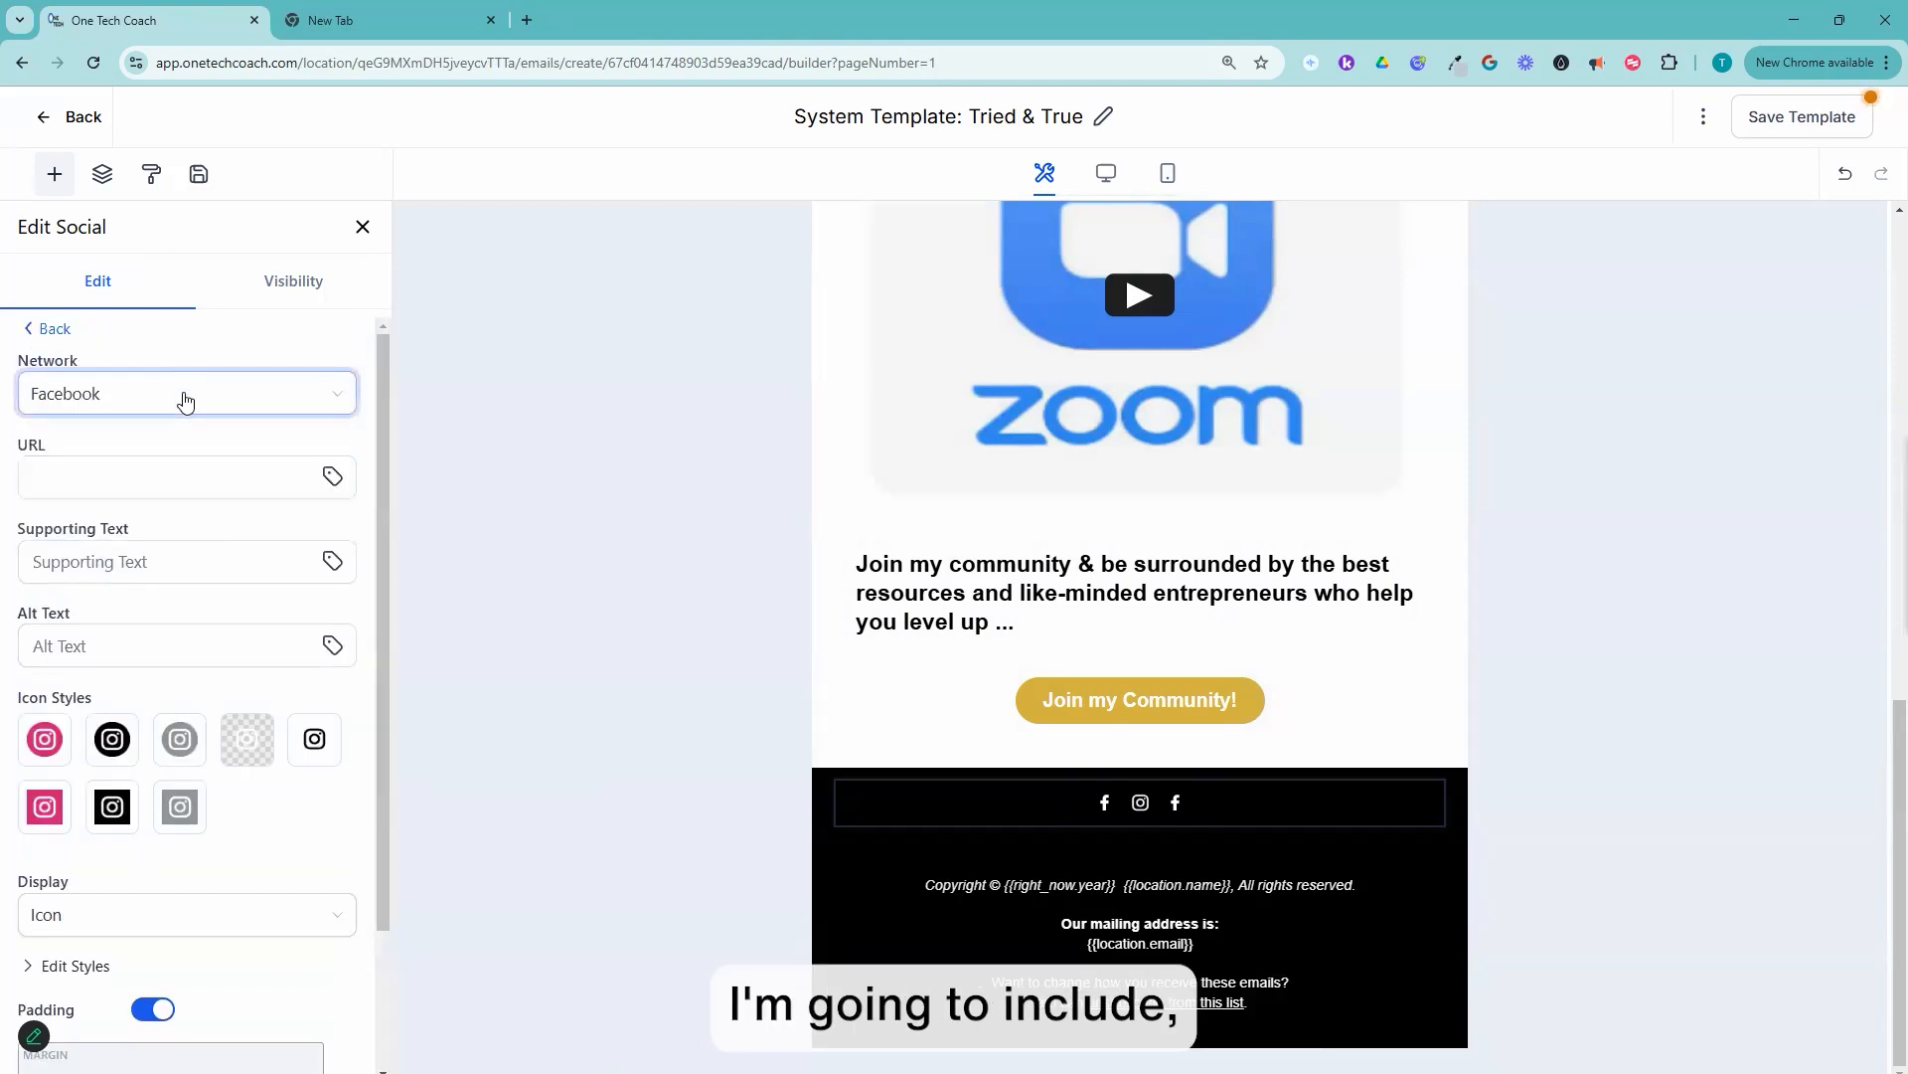
click(186, 398)
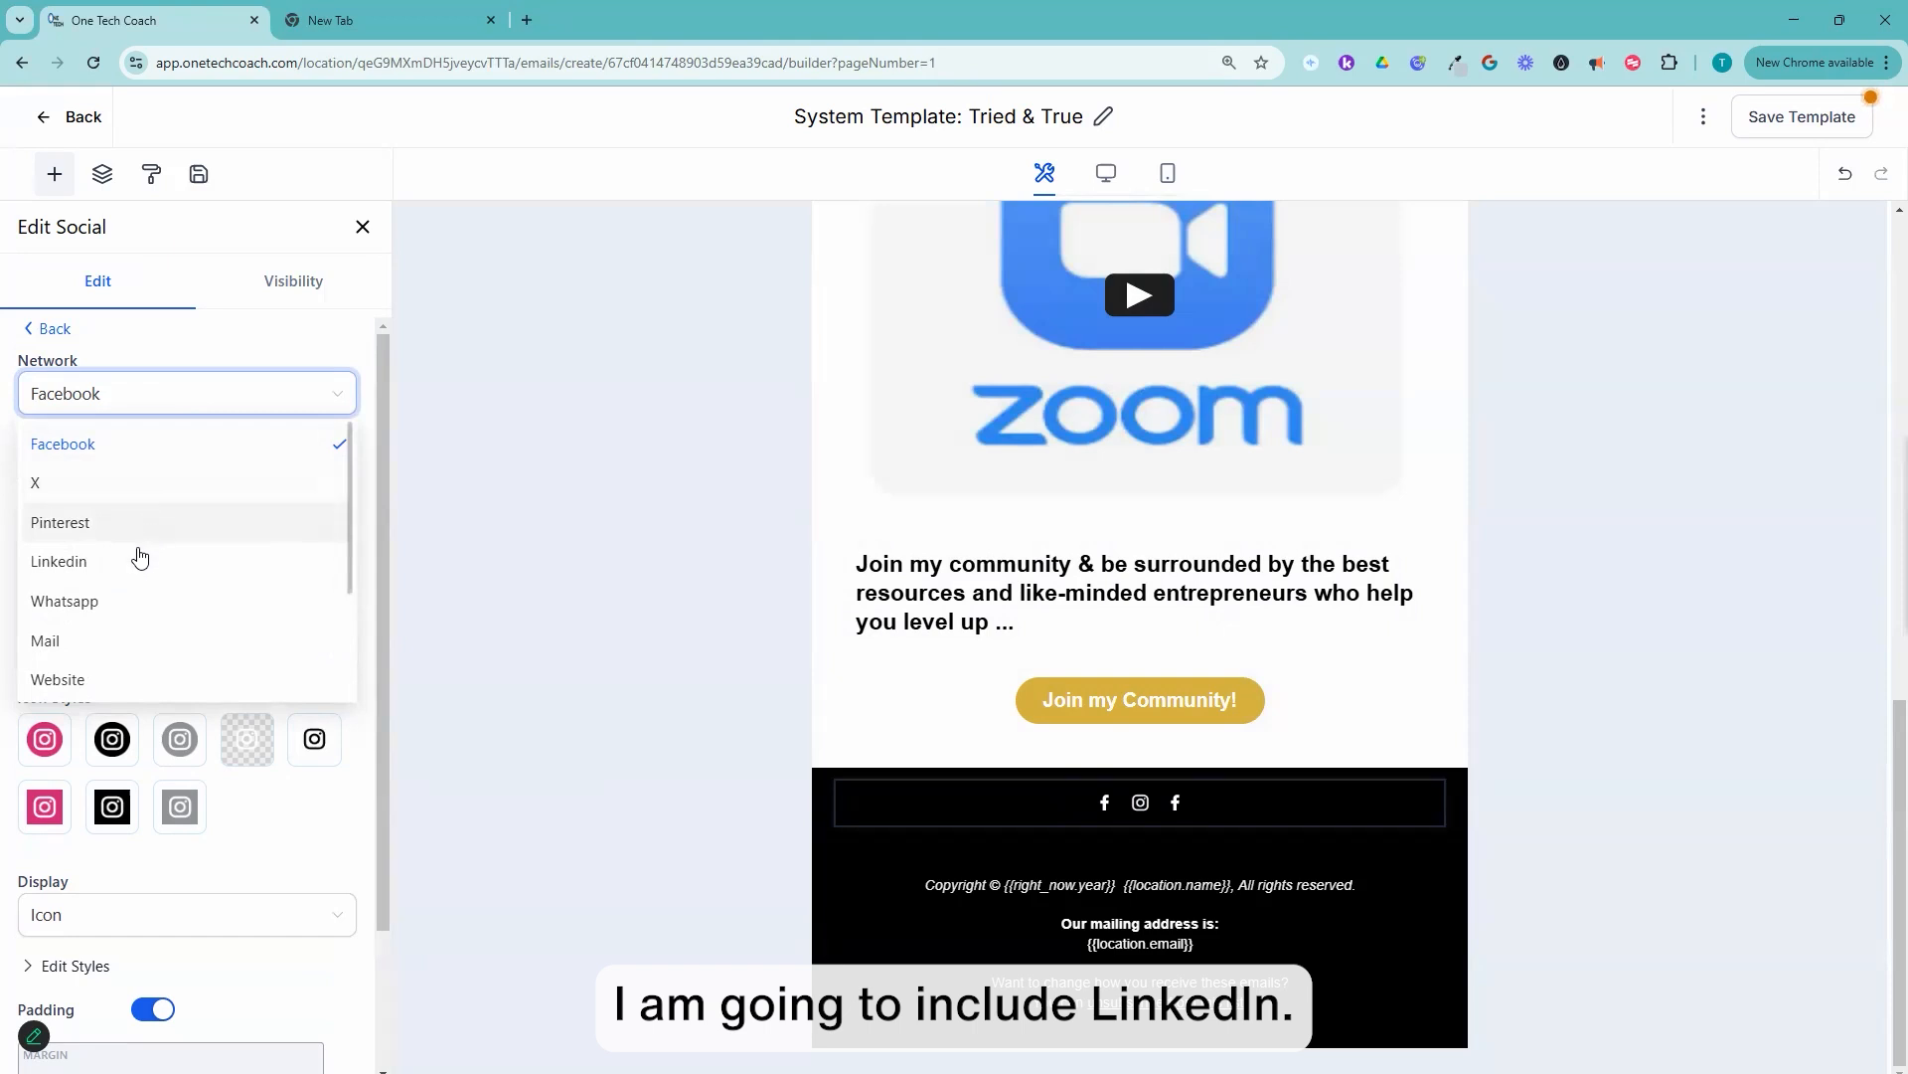
click(142, 561)
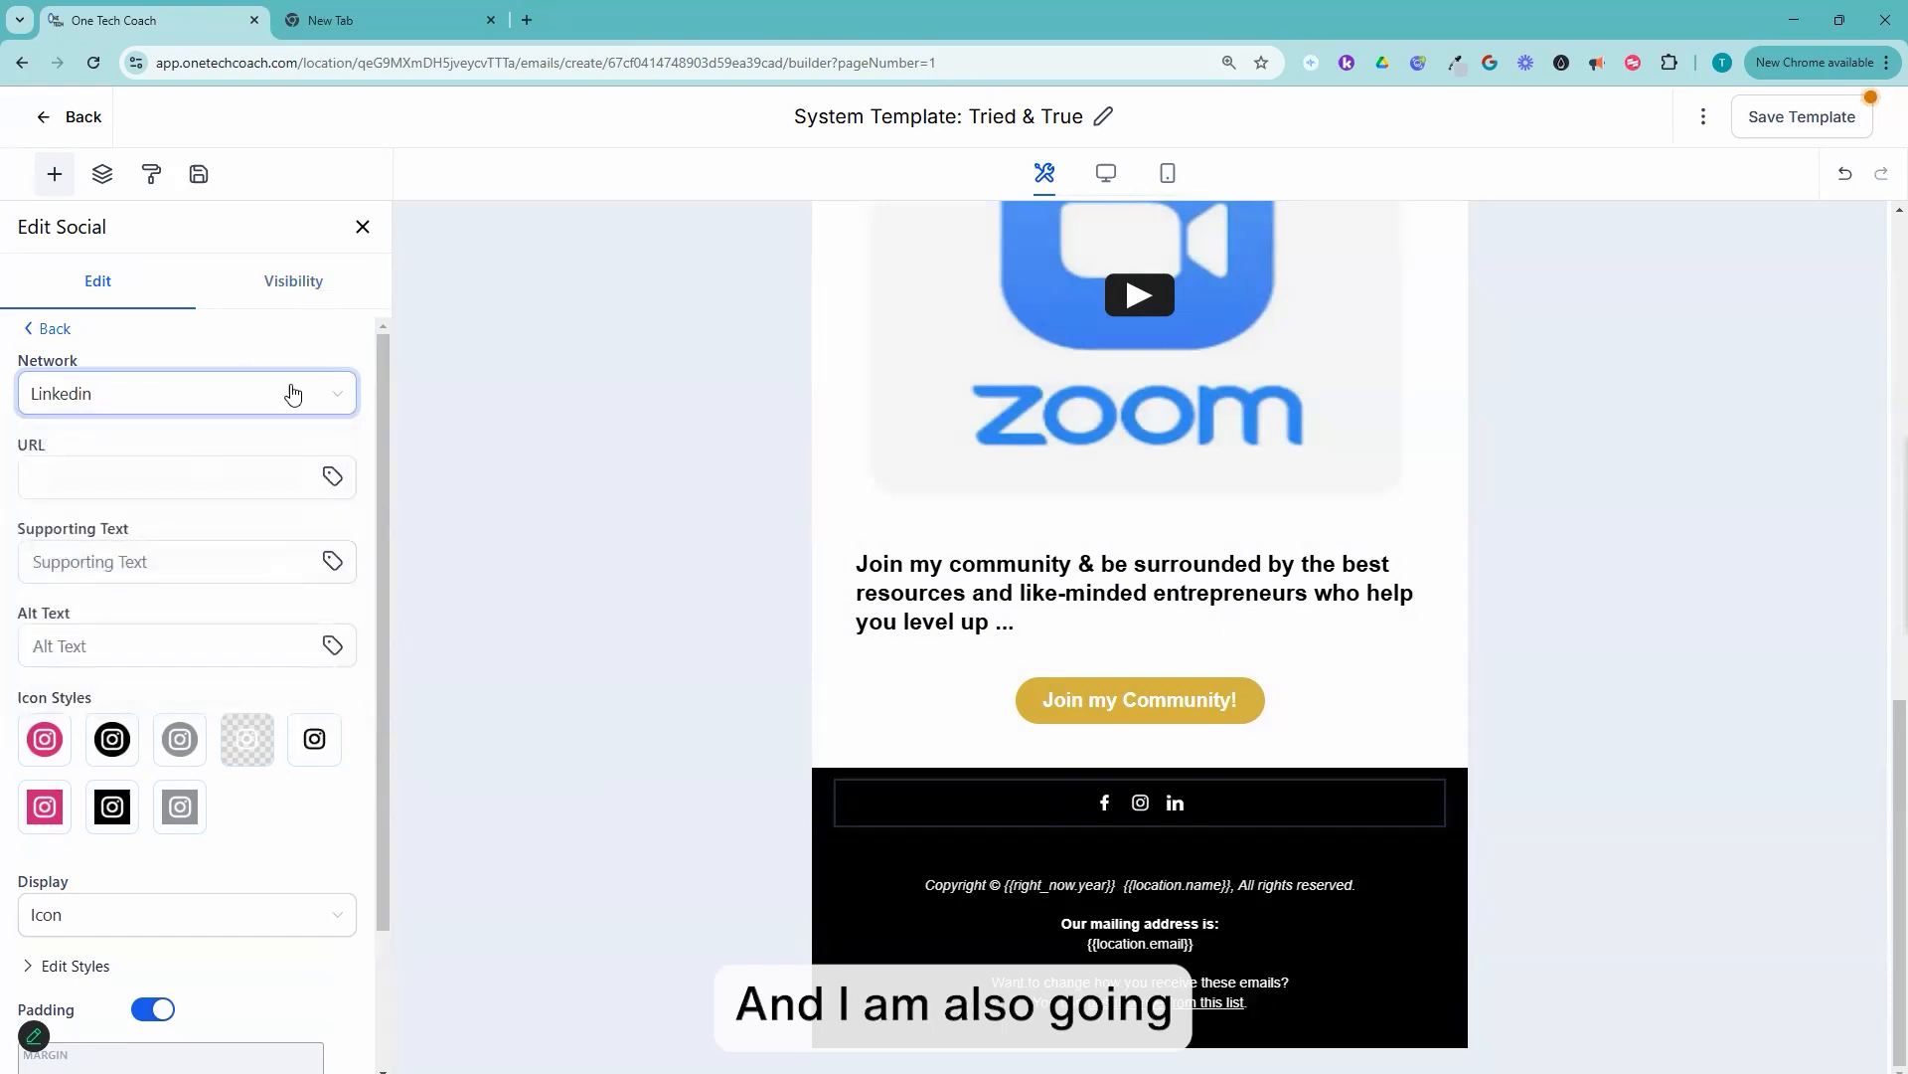
click(52, 328)
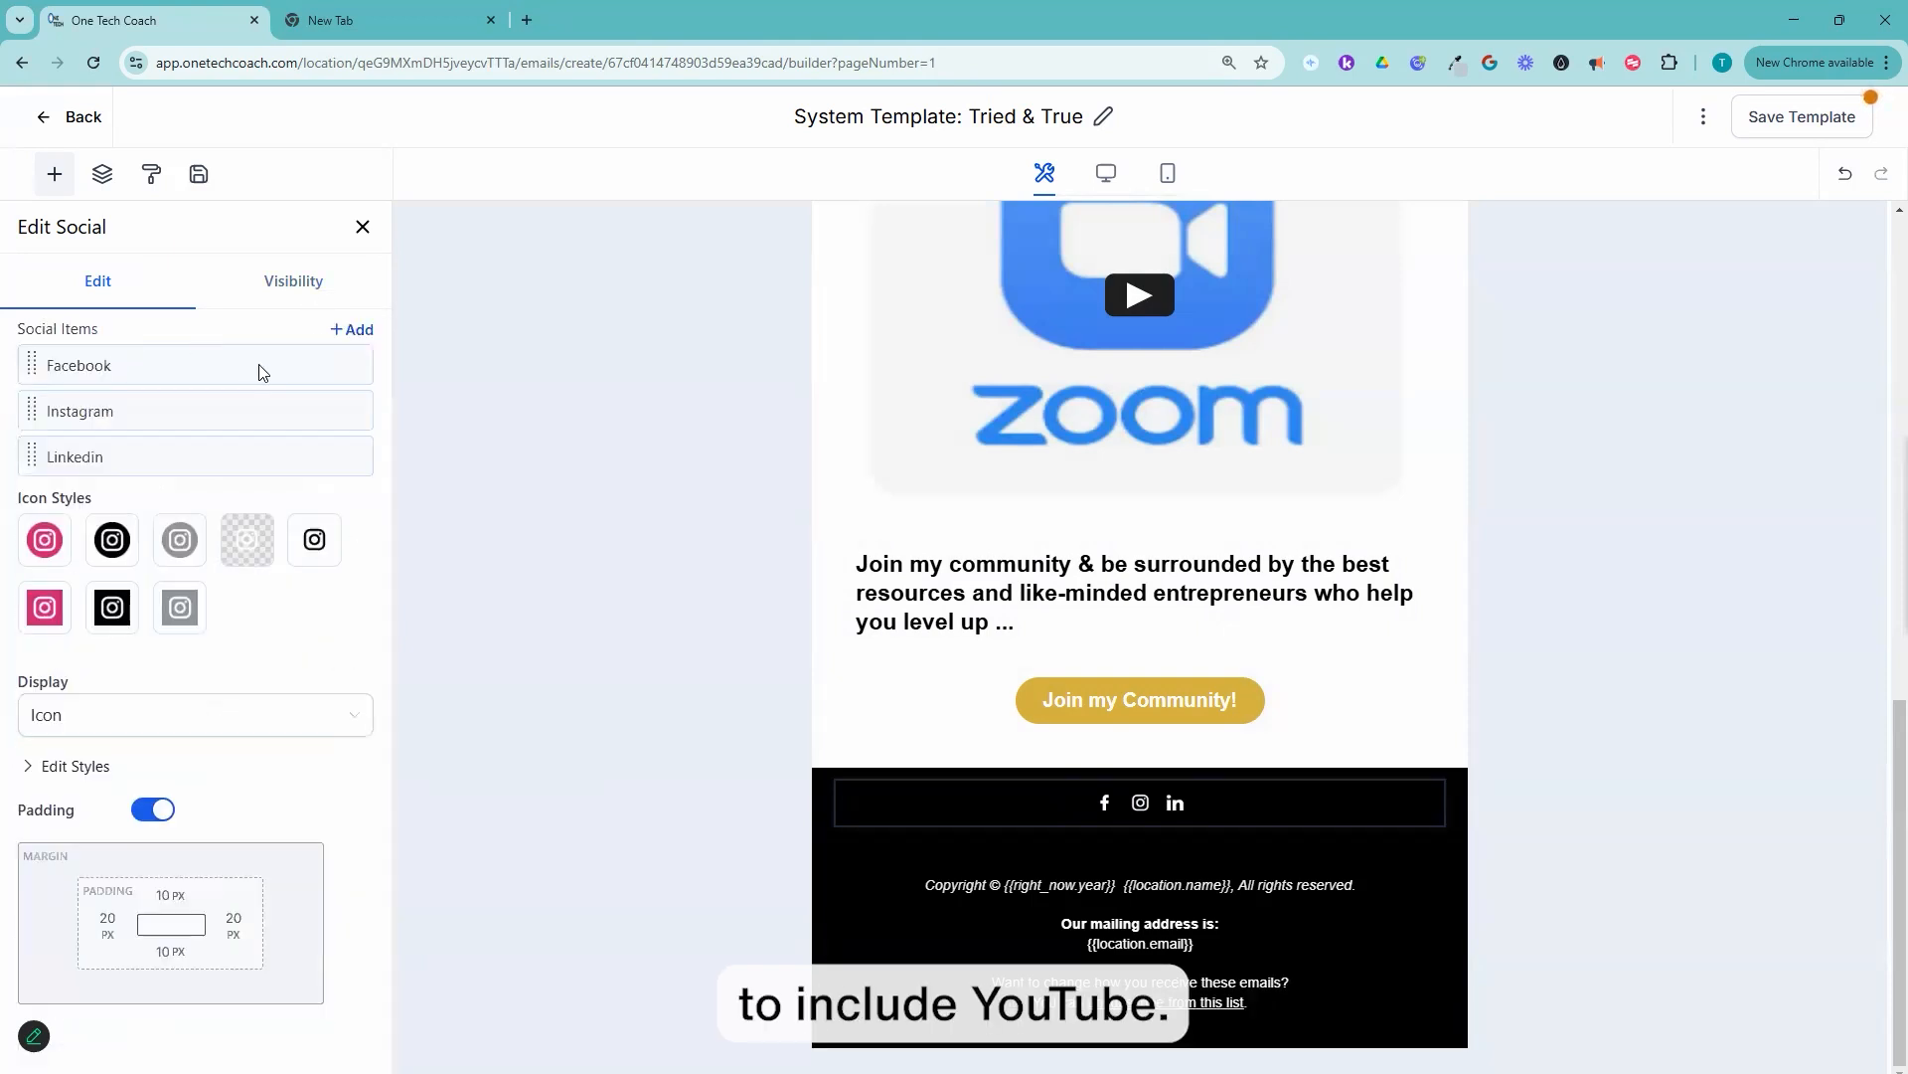
click(350, 329)
click(159, 478)
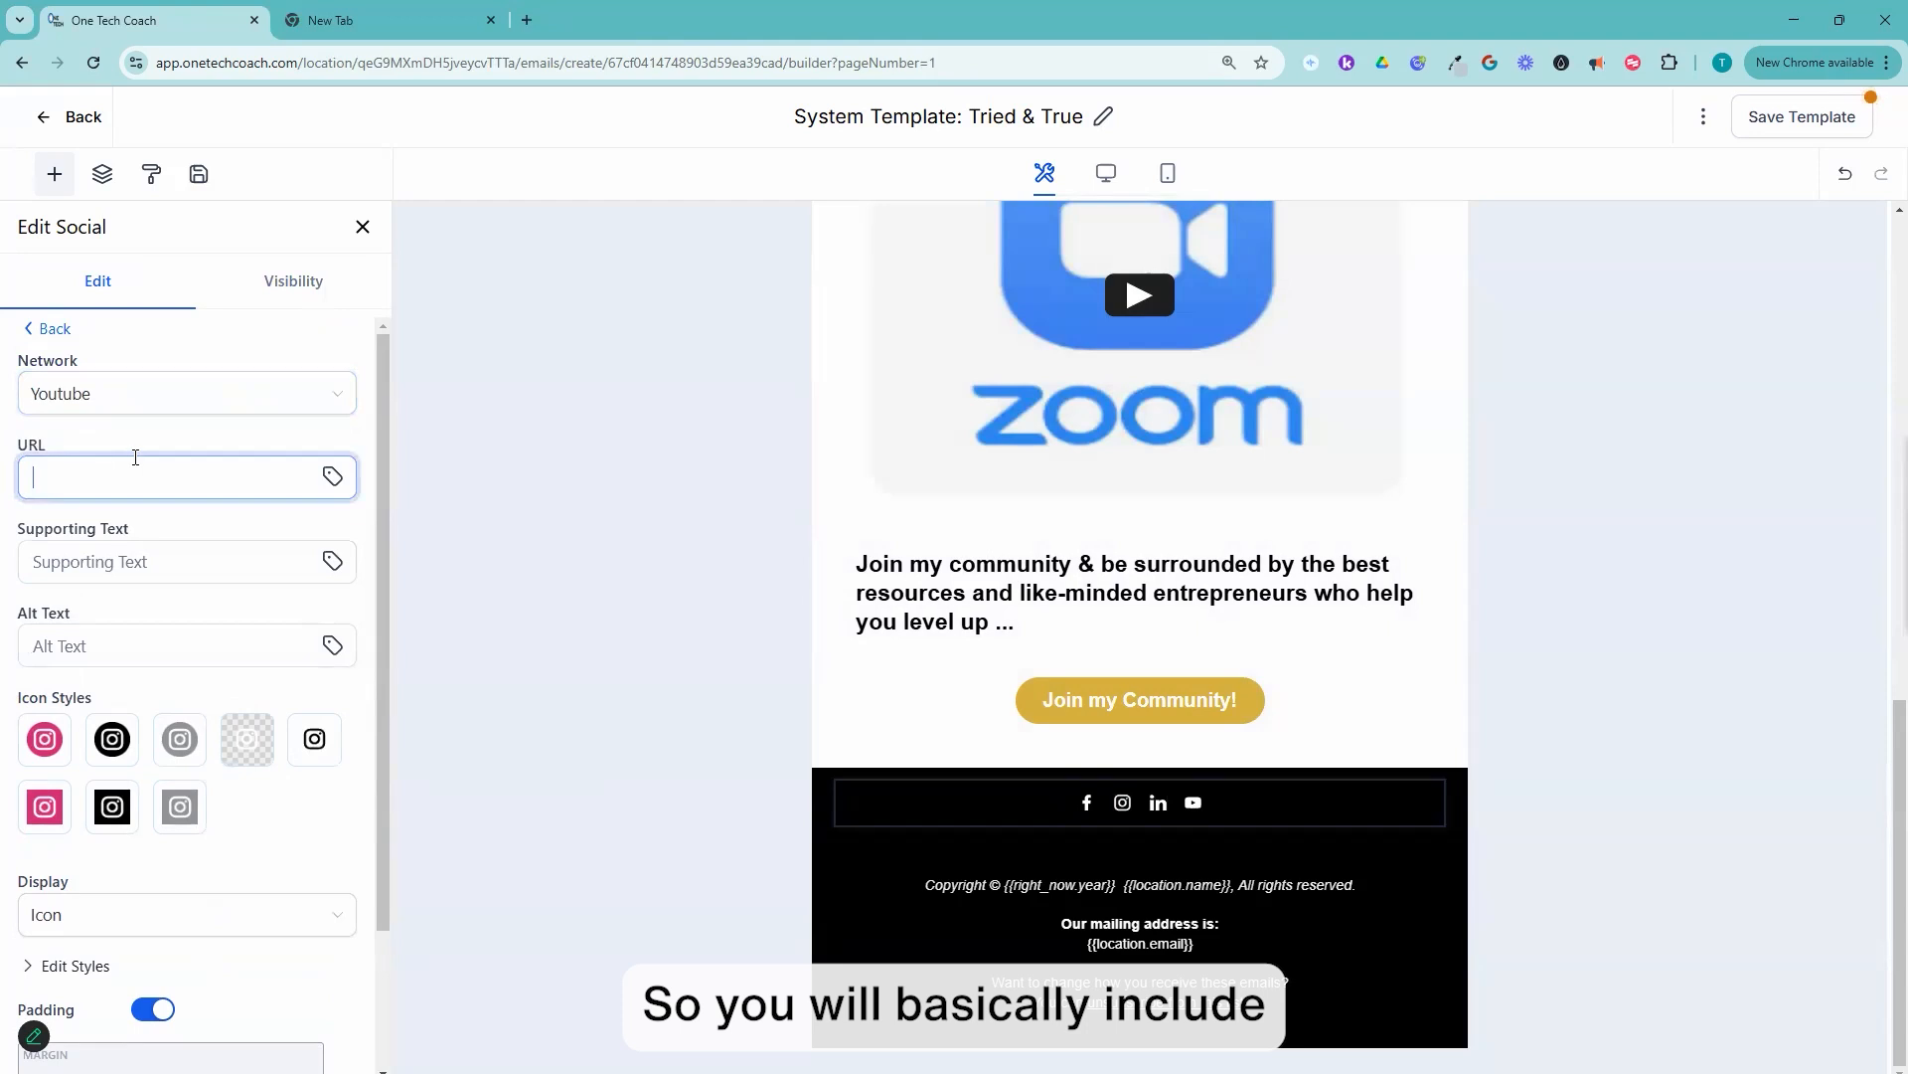
click(388, 22)
click(837, 98)
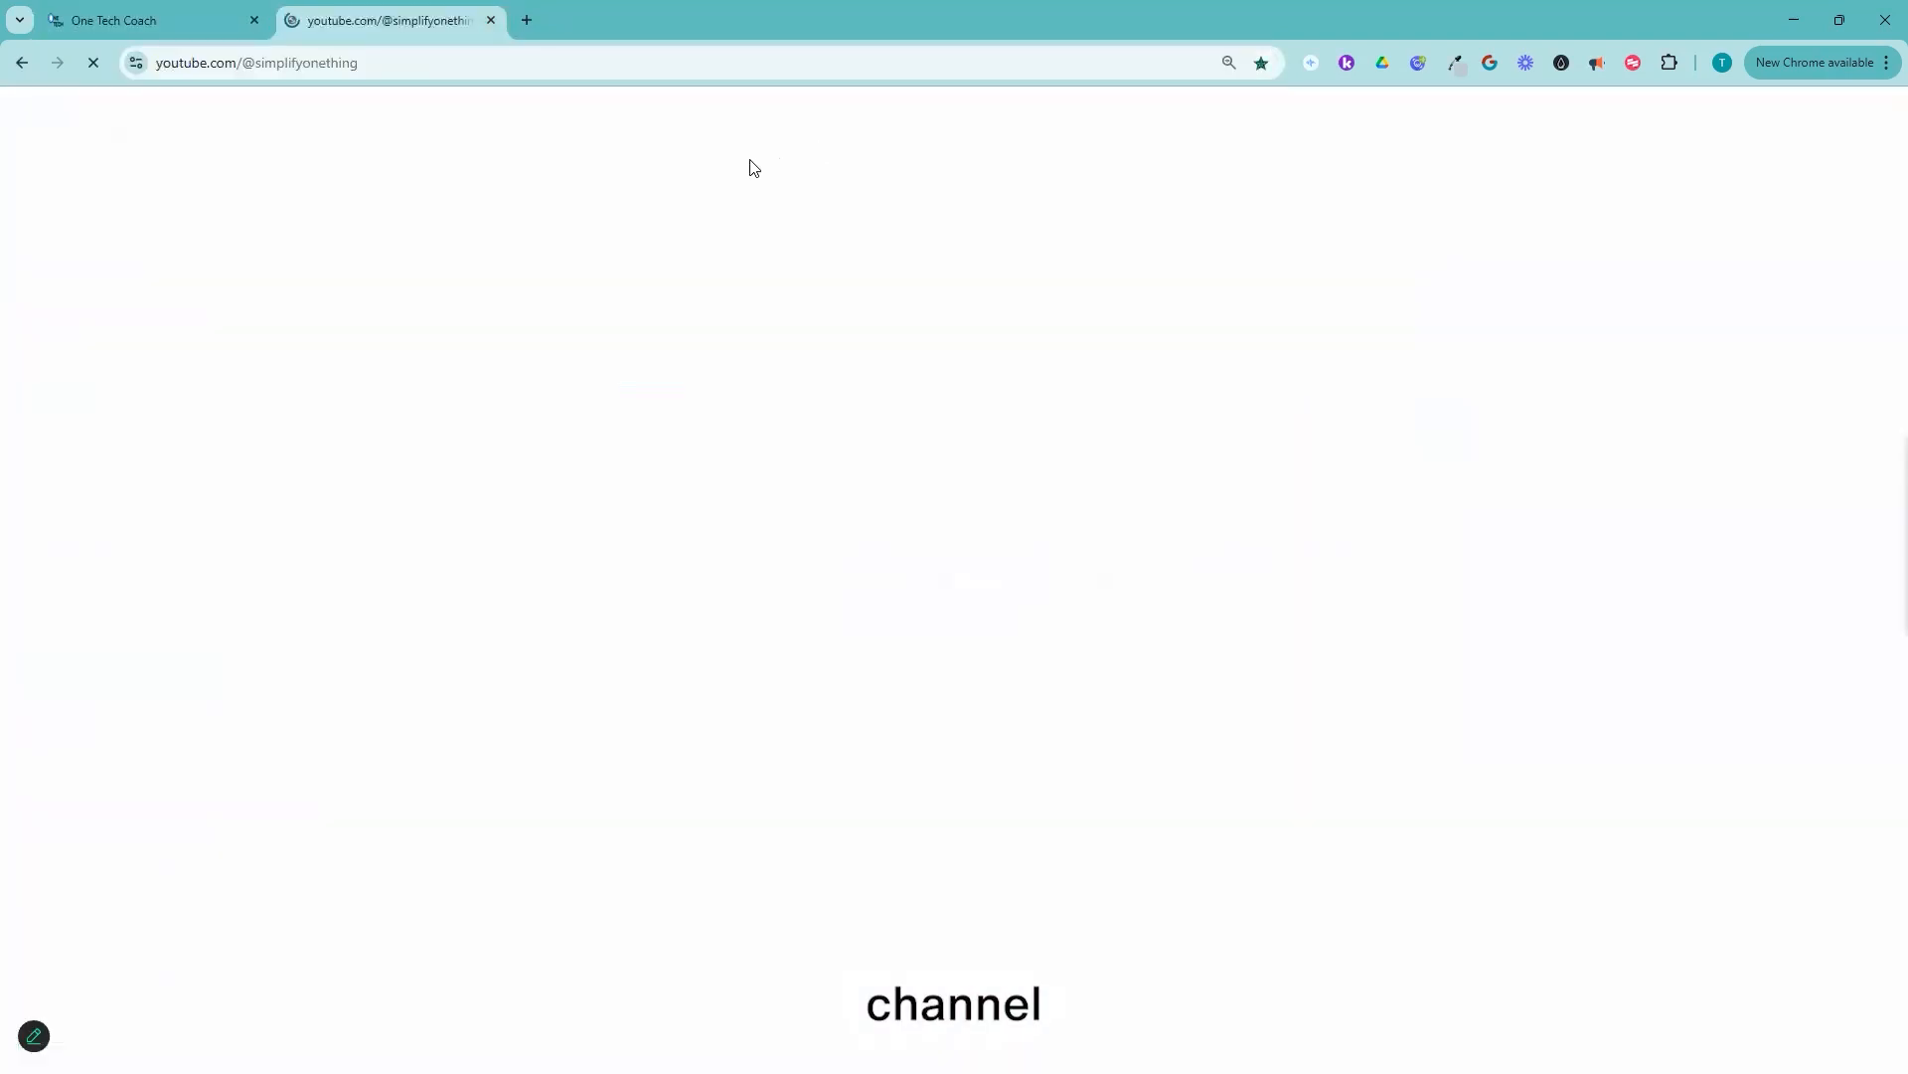
click(401, 62)
key(ctrl+c)
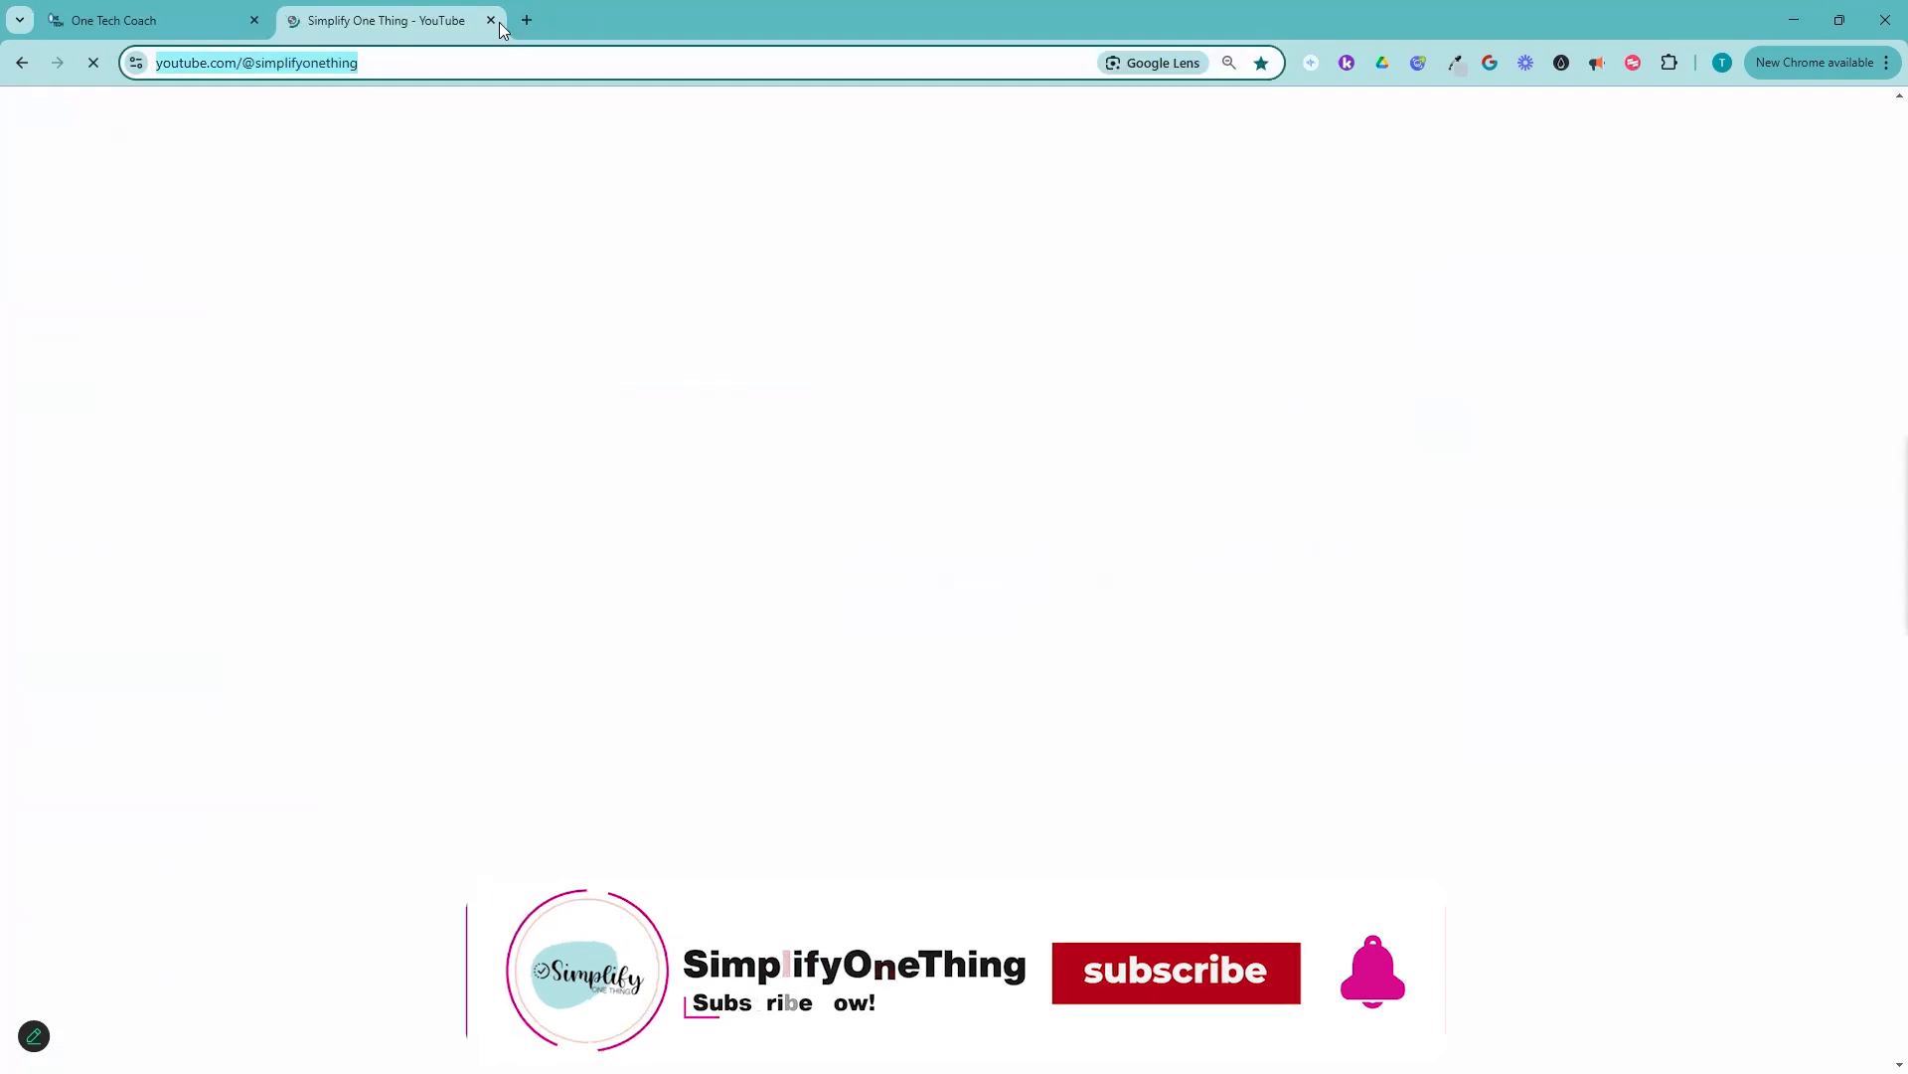
click(145, 21)
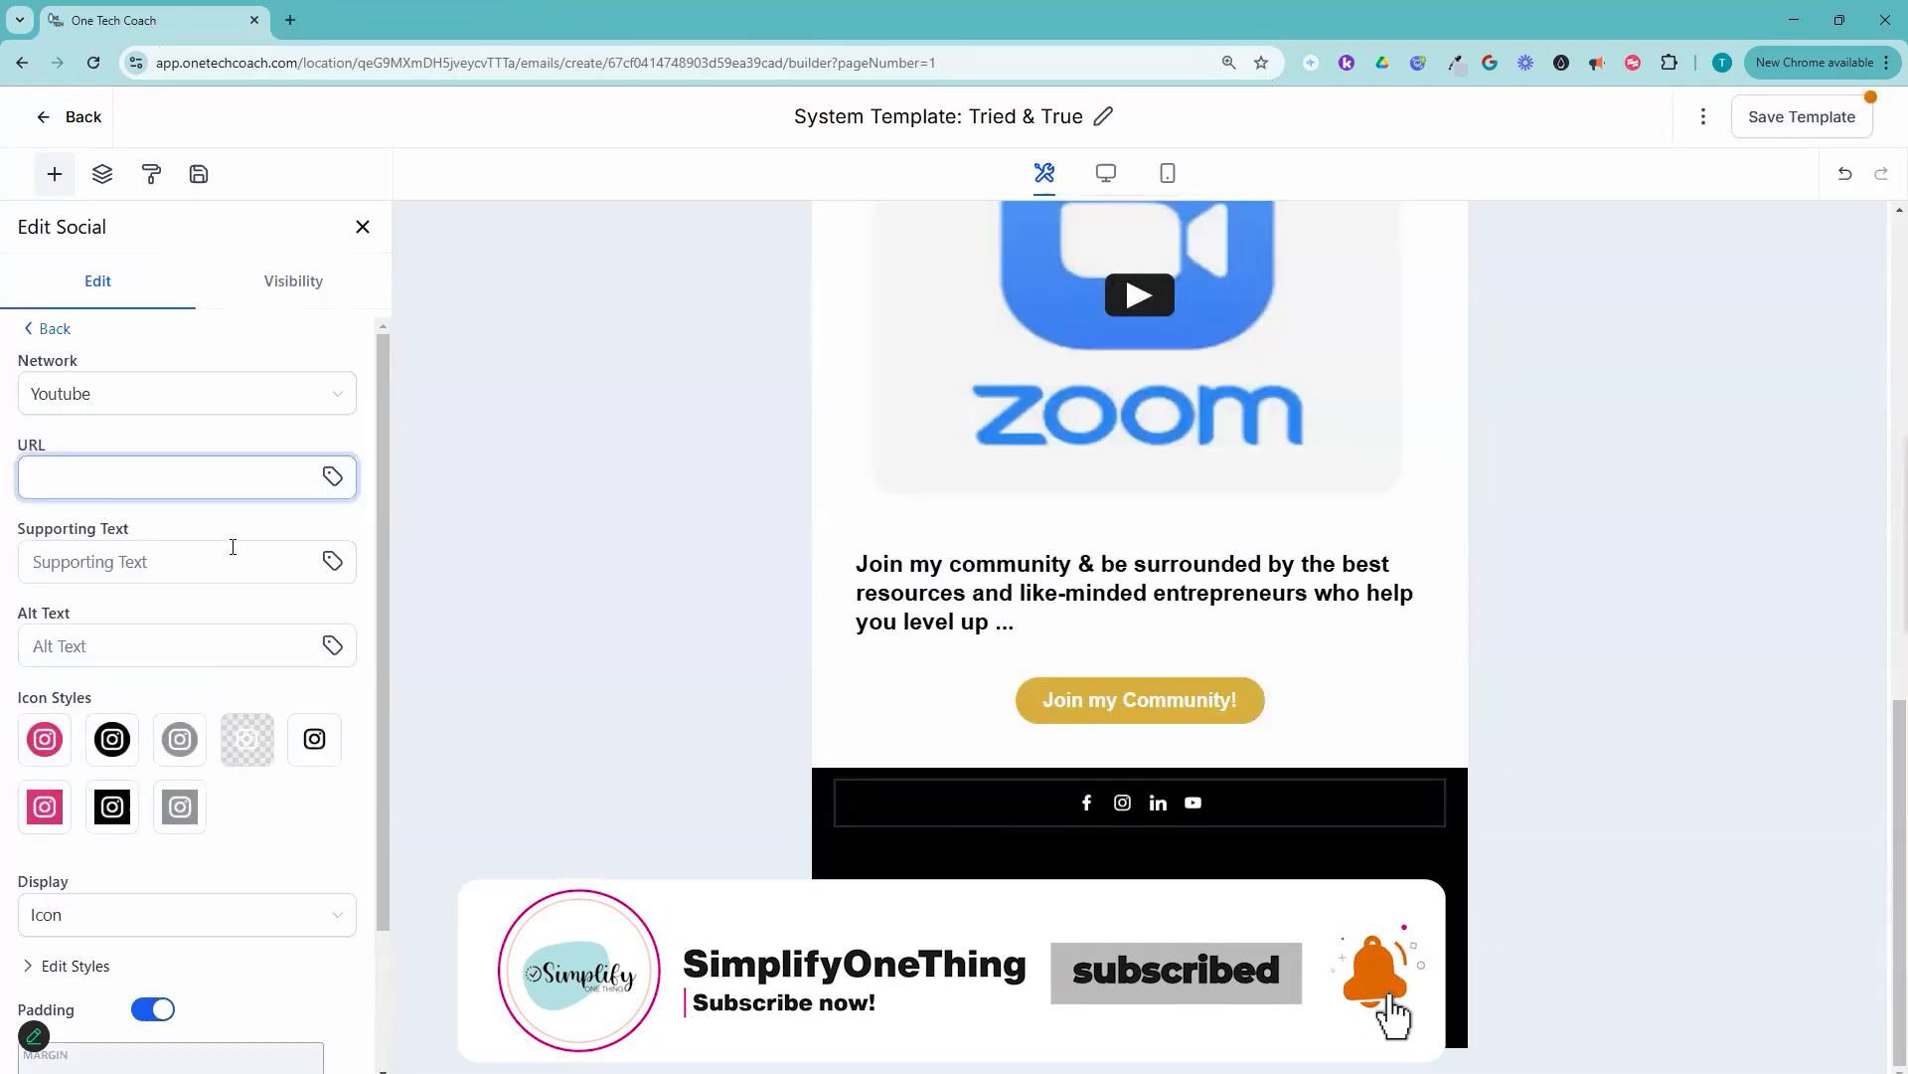
key(ctrl+v)
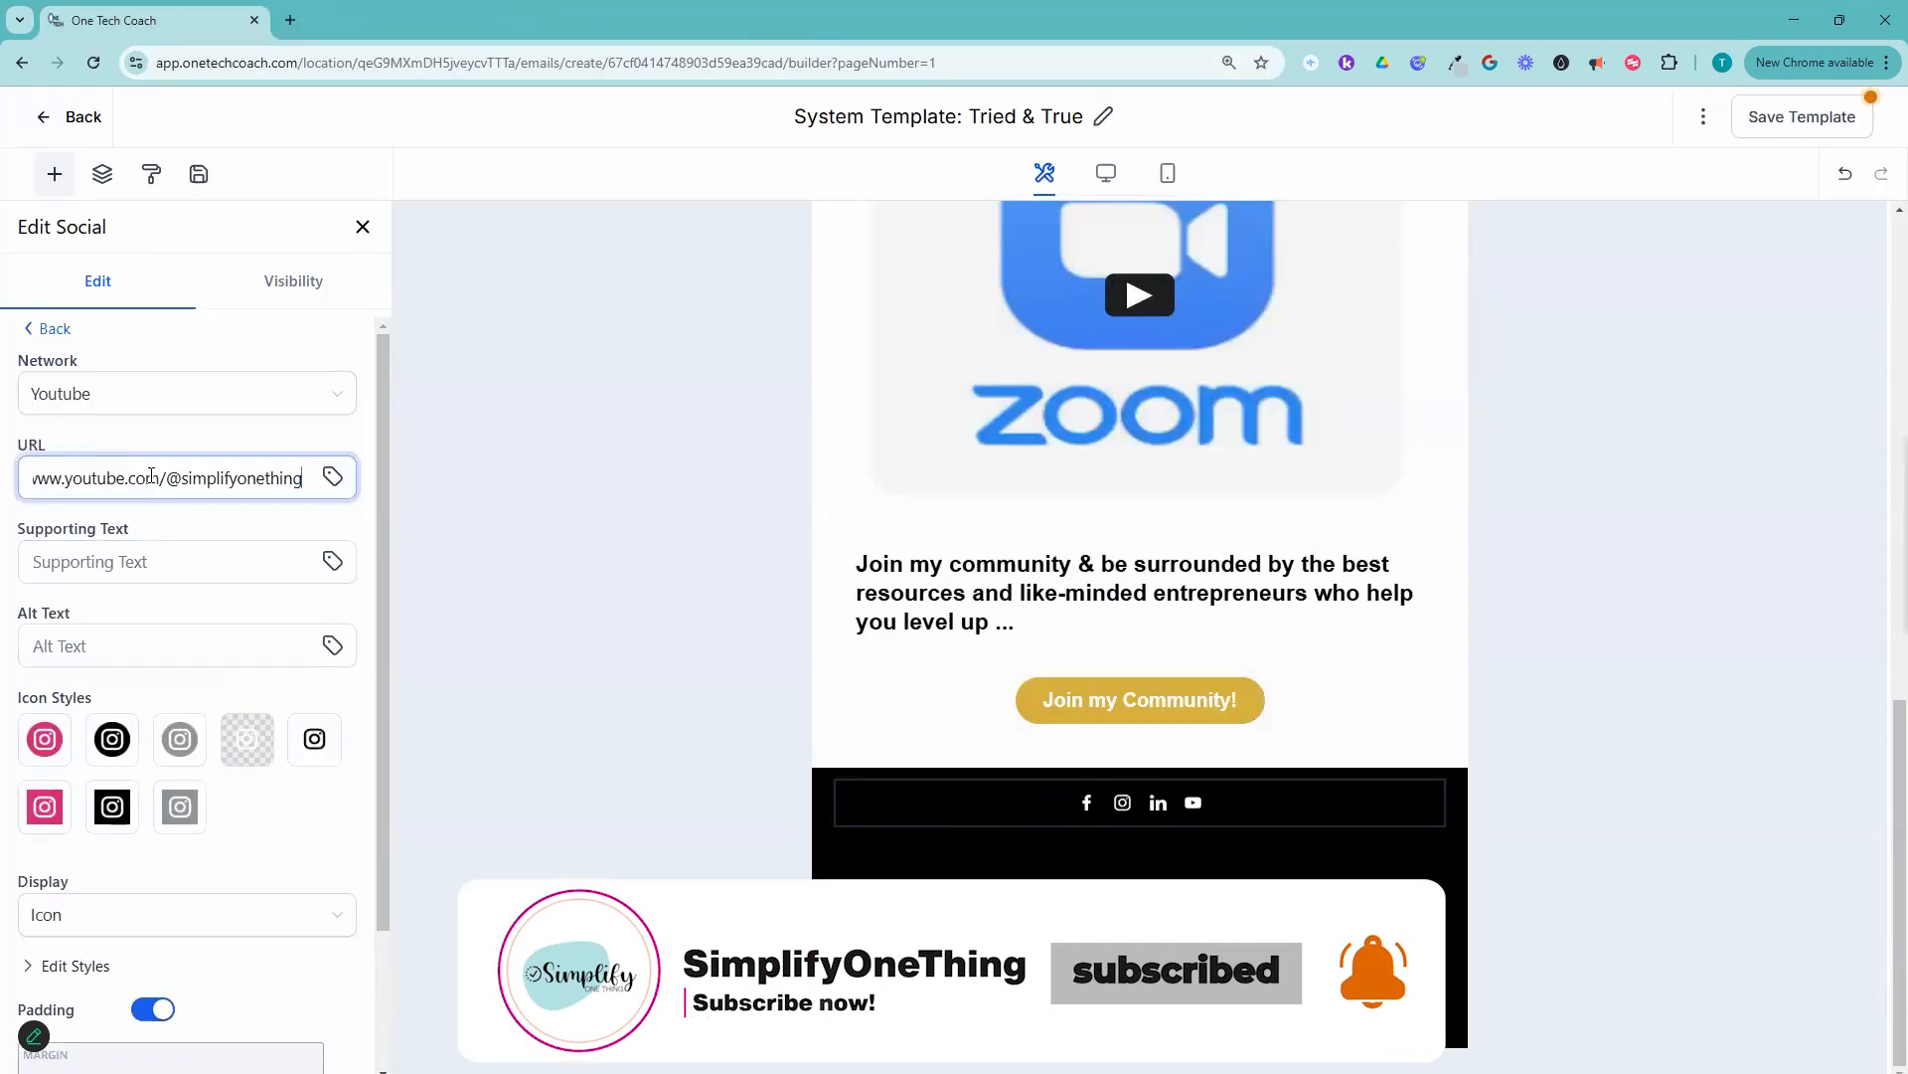
click(35, 330)
Step: View the Facebook social item's URL setting and return to the list of social items
mouse_move(137, 374)
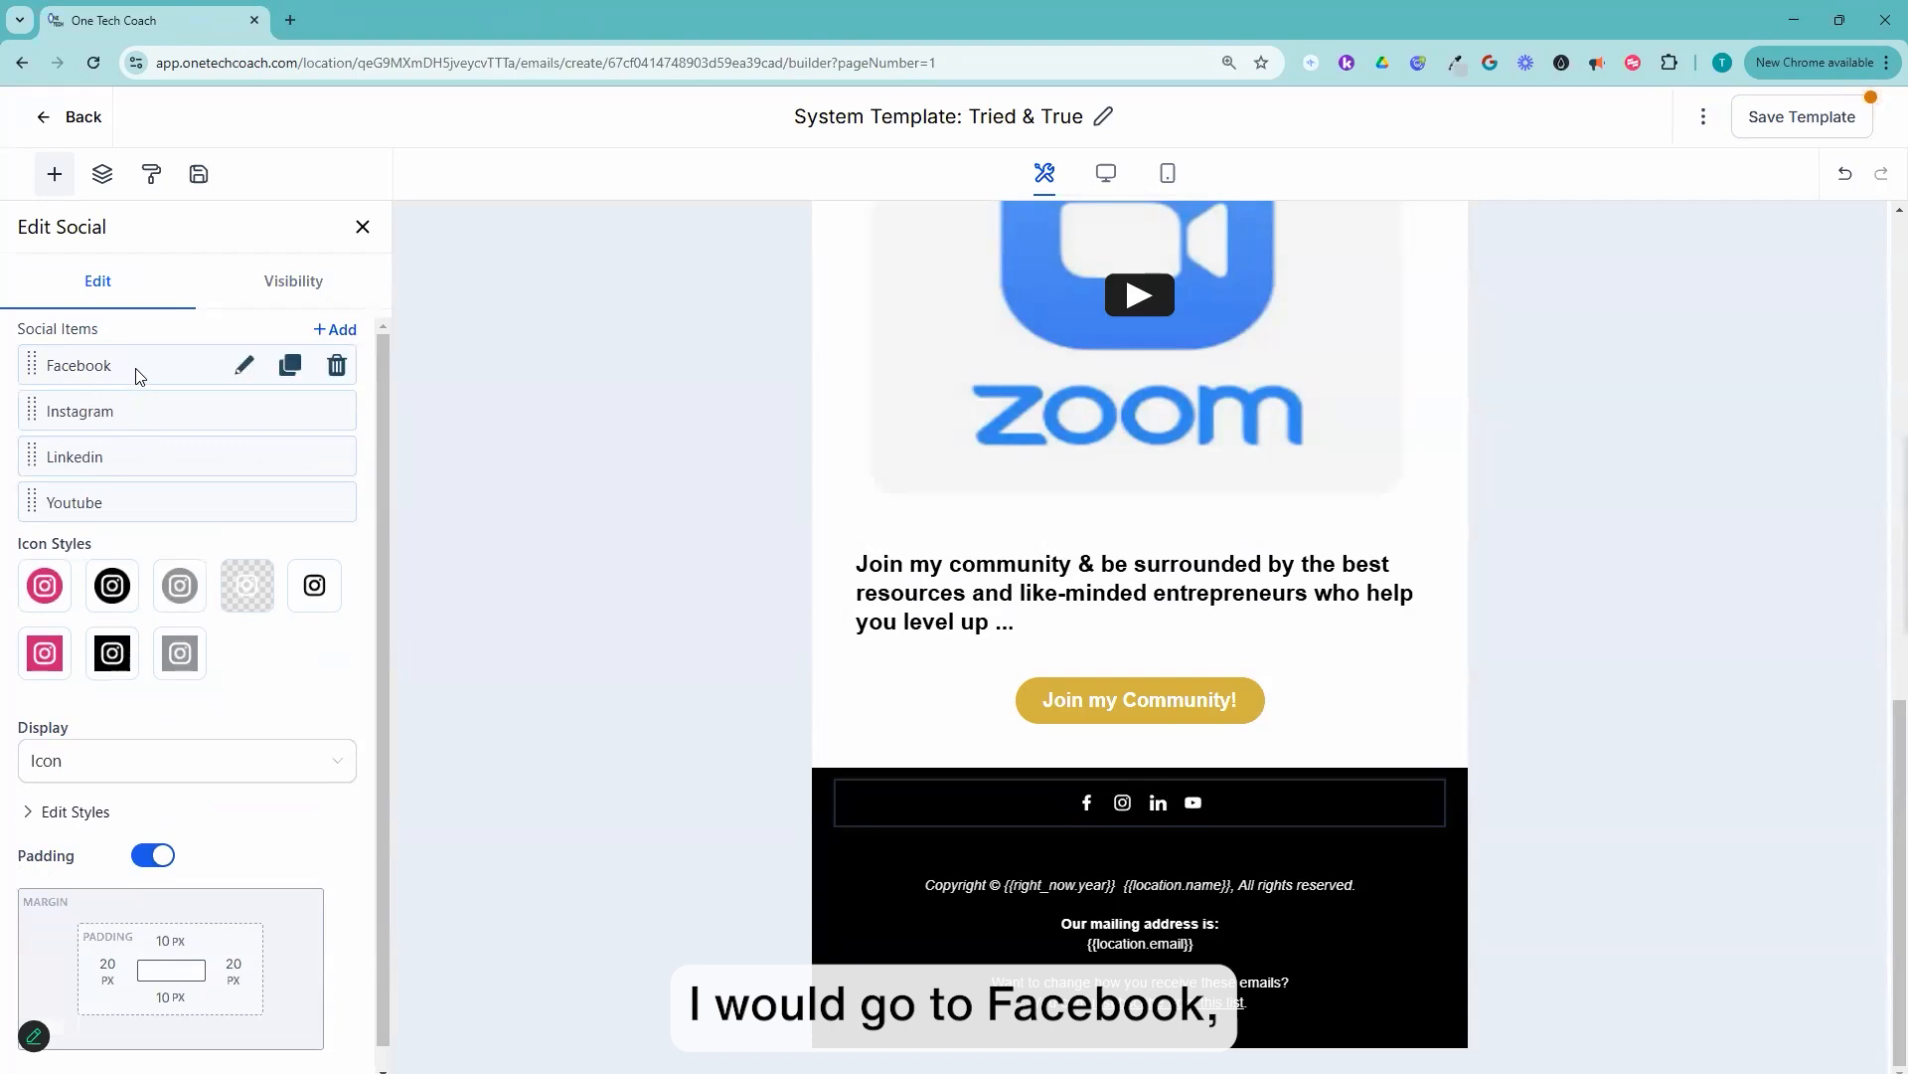
click(243, 368)
click(87, 484)
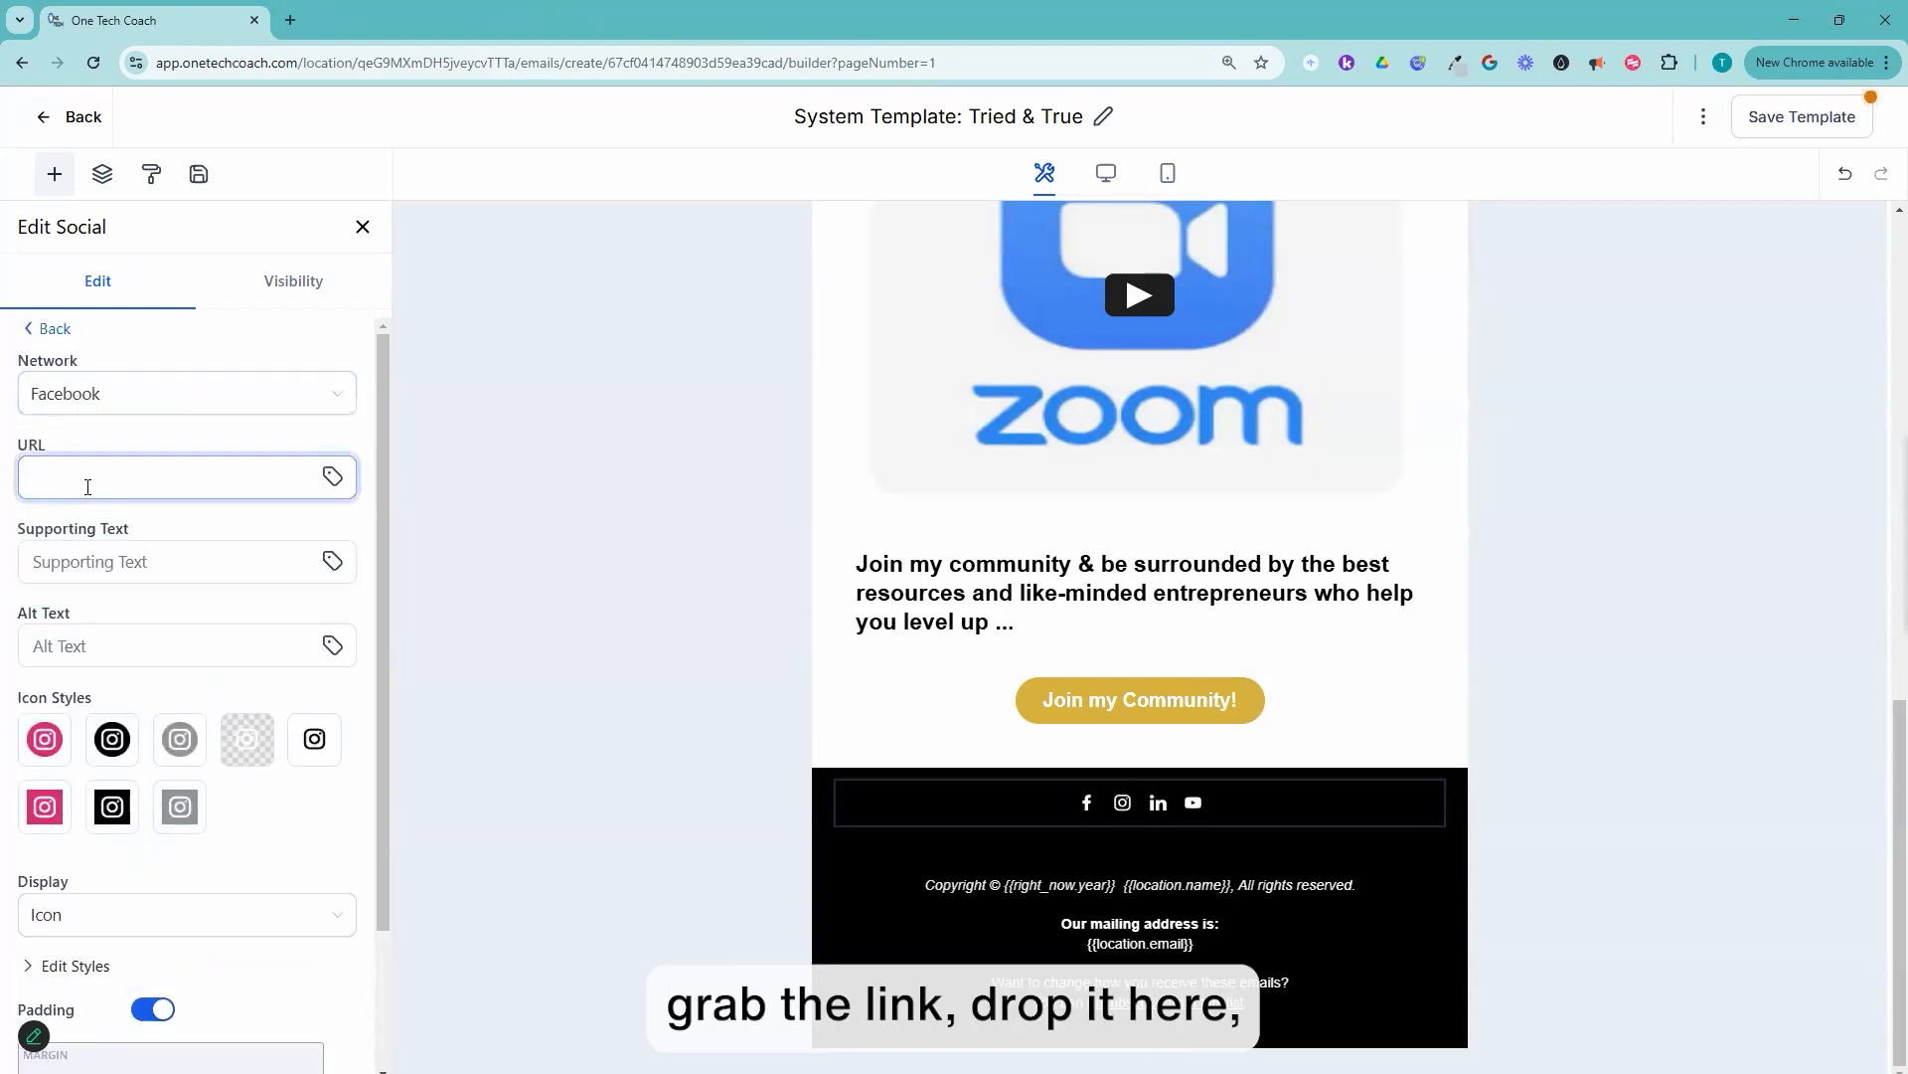
click(50, 328)
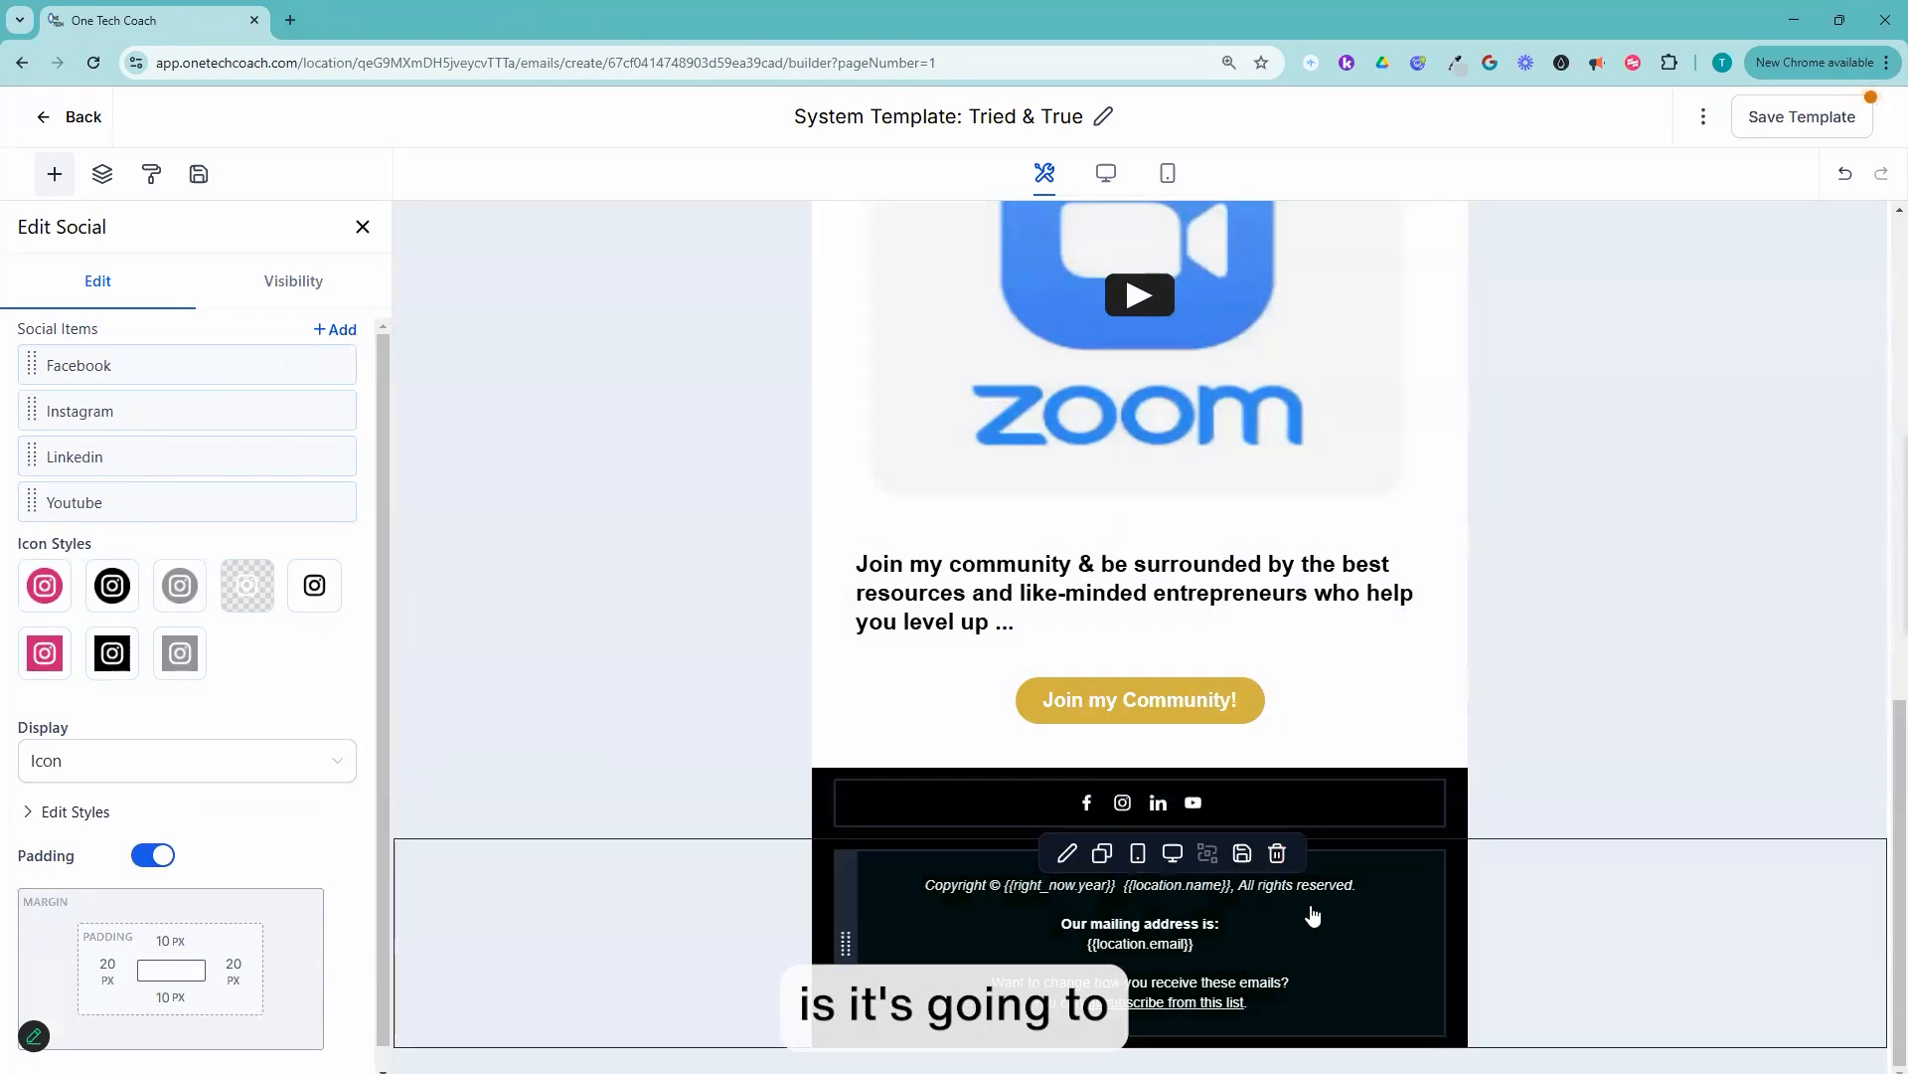
Step: Switch the footer's social icons to the grey circular style and save them as a reusable element
click(1245, 784)
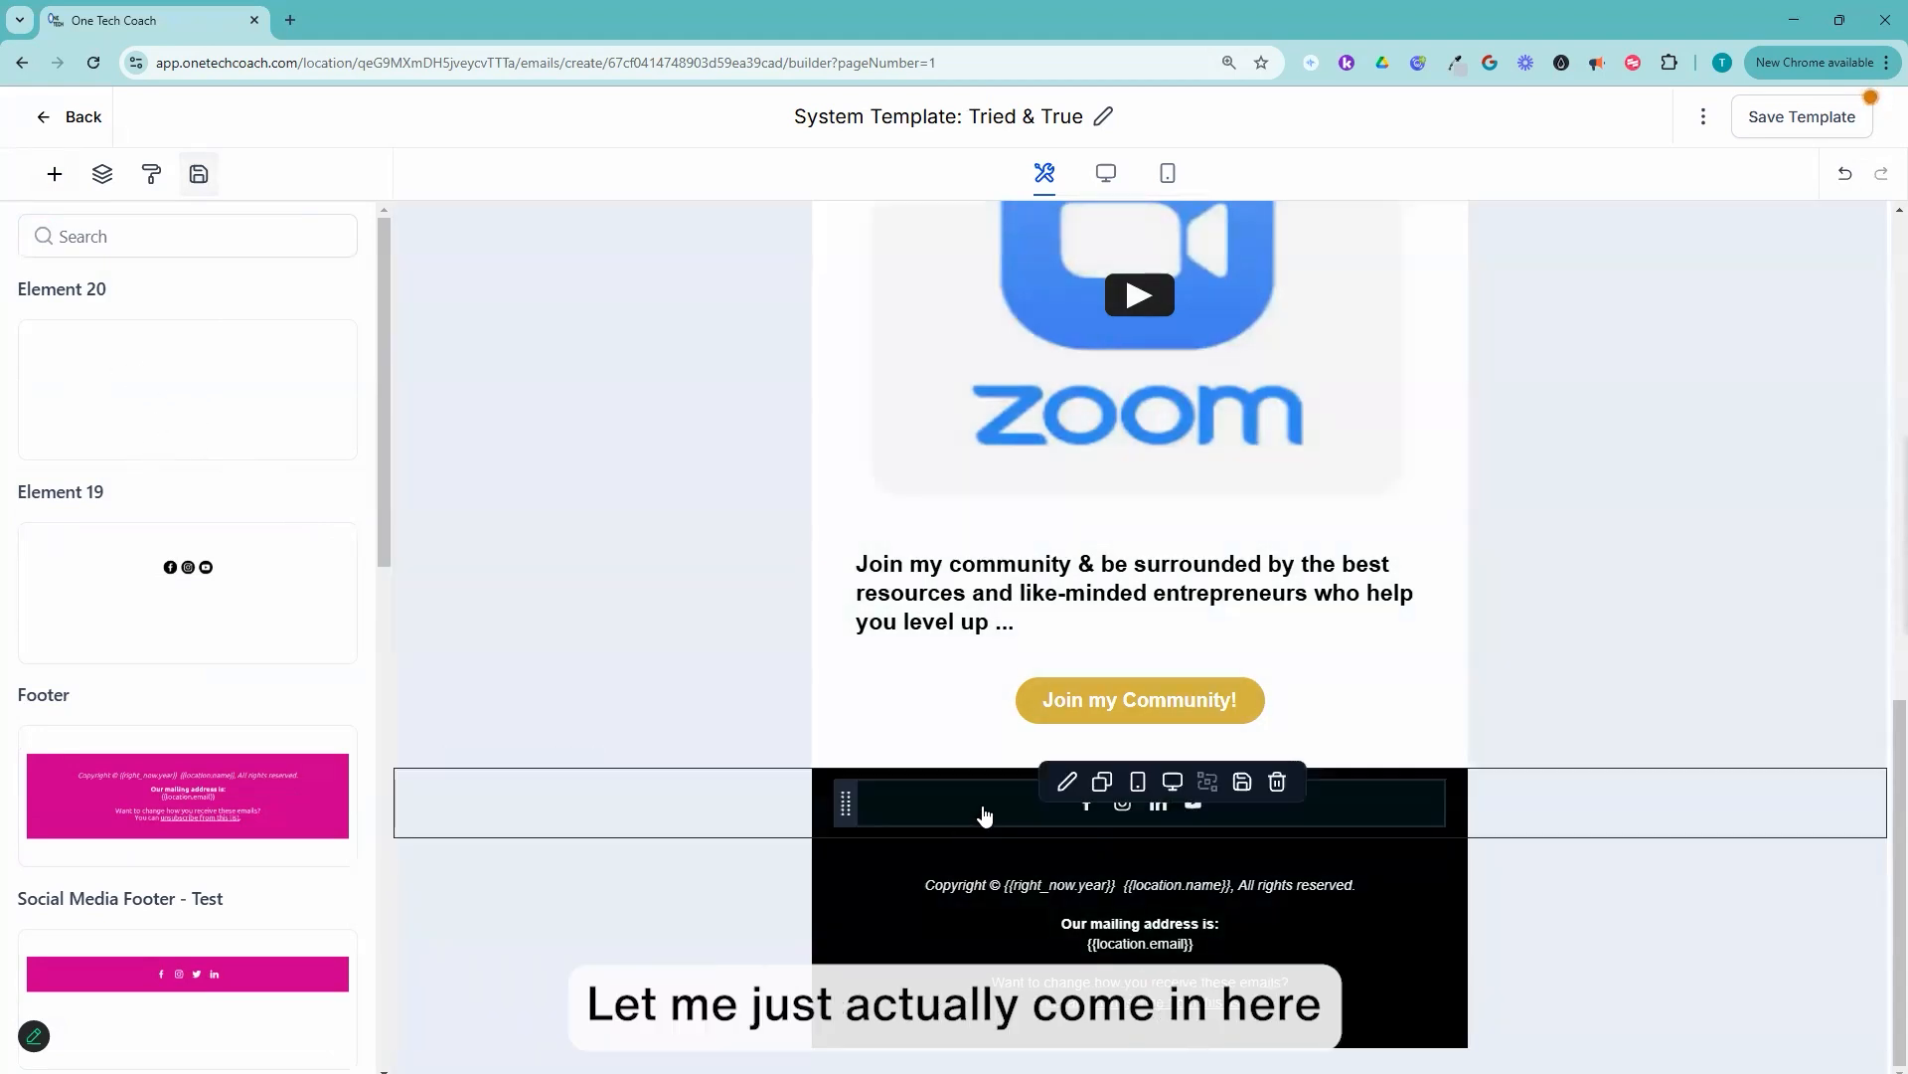
click(984, 815)
click(111, 588)
click(262, 604)
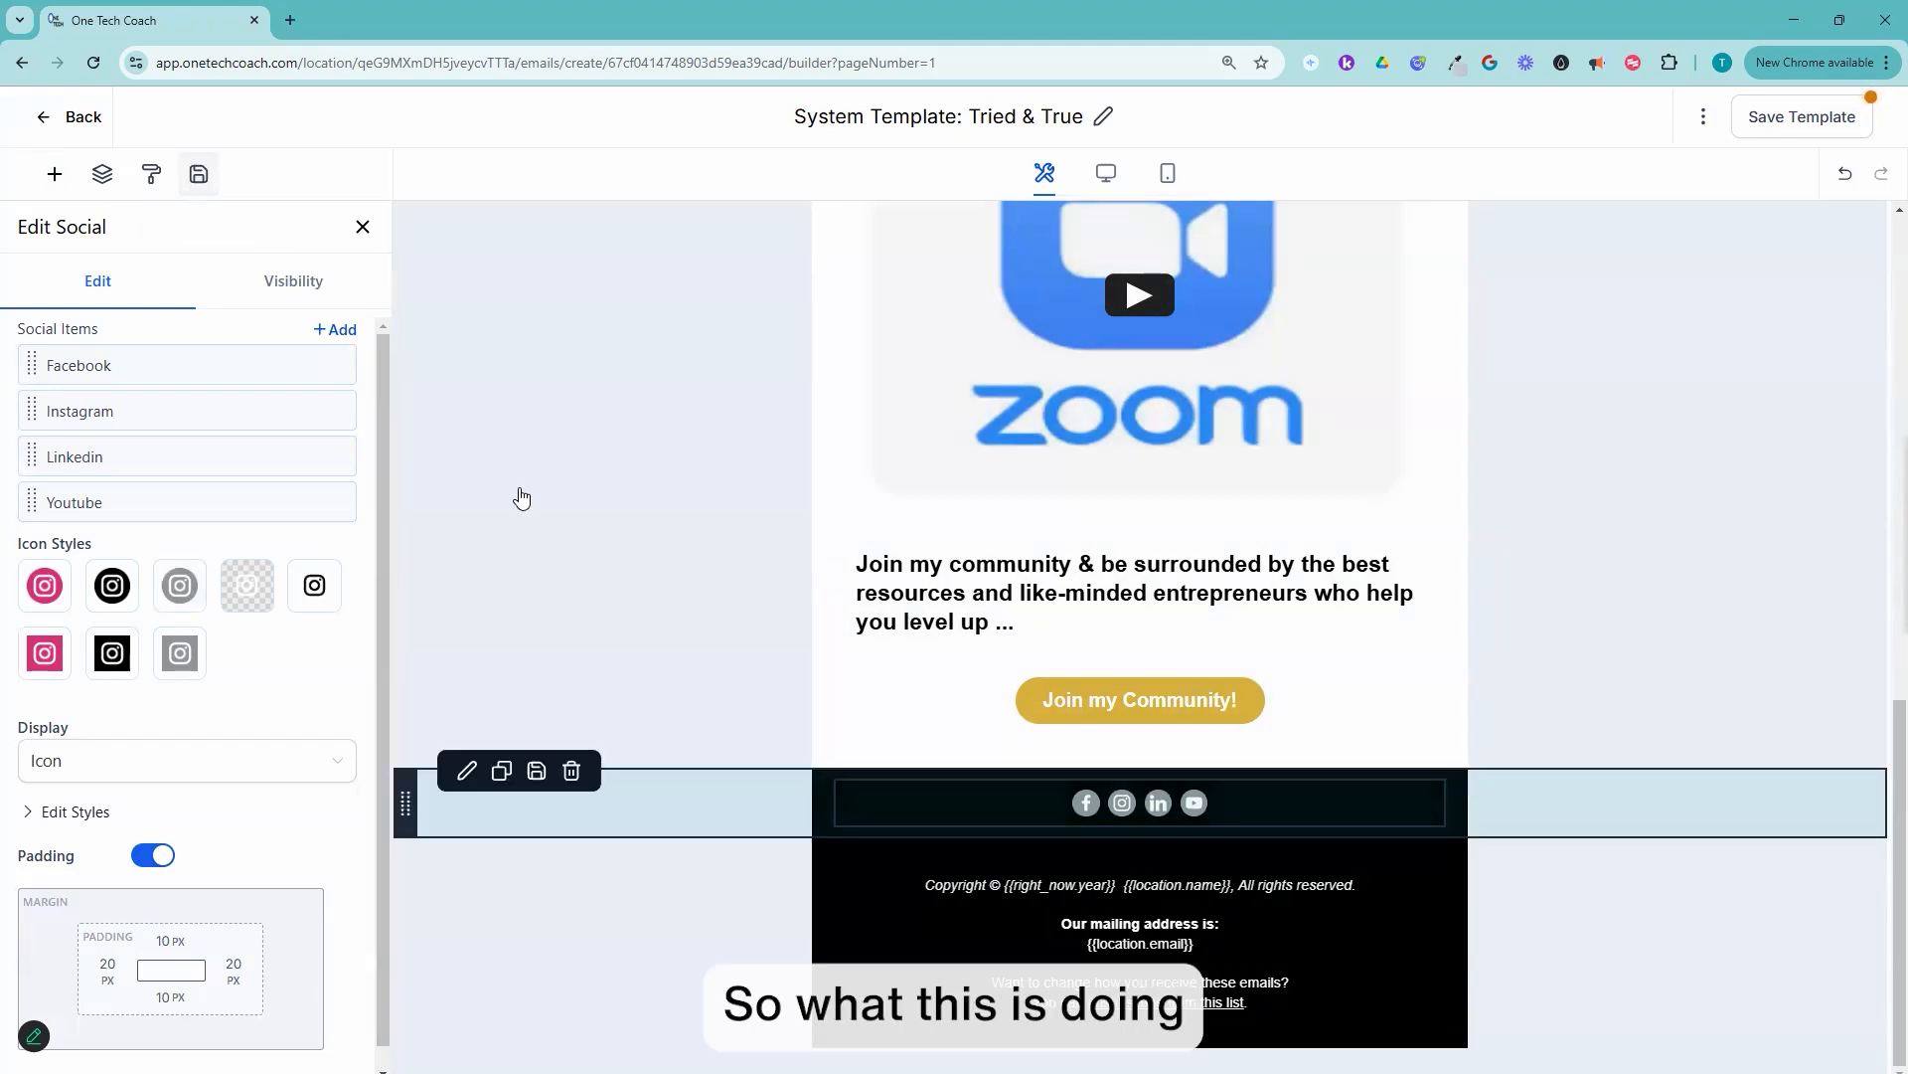
click(199, 174)
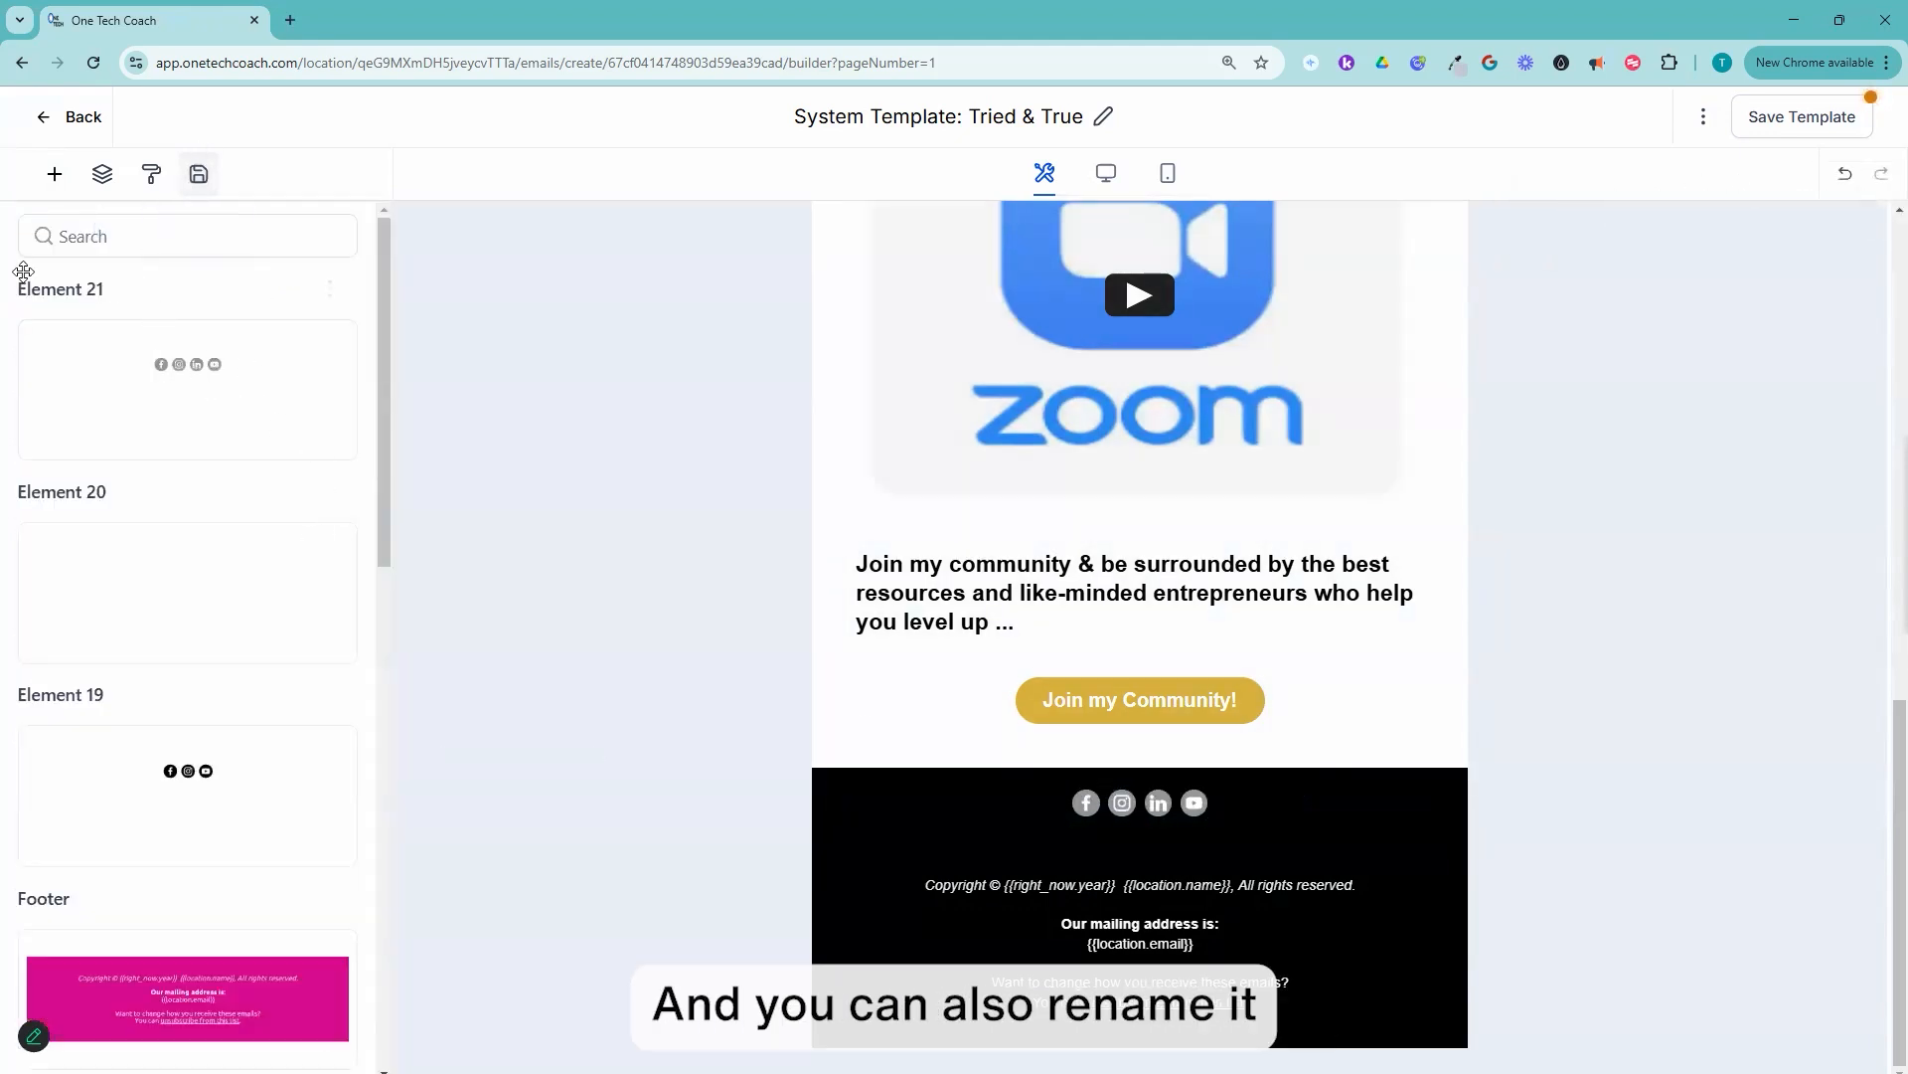
Step: Rename the newly saved grey social icons element to "Test"
click(329, 288)
click(332, 199)
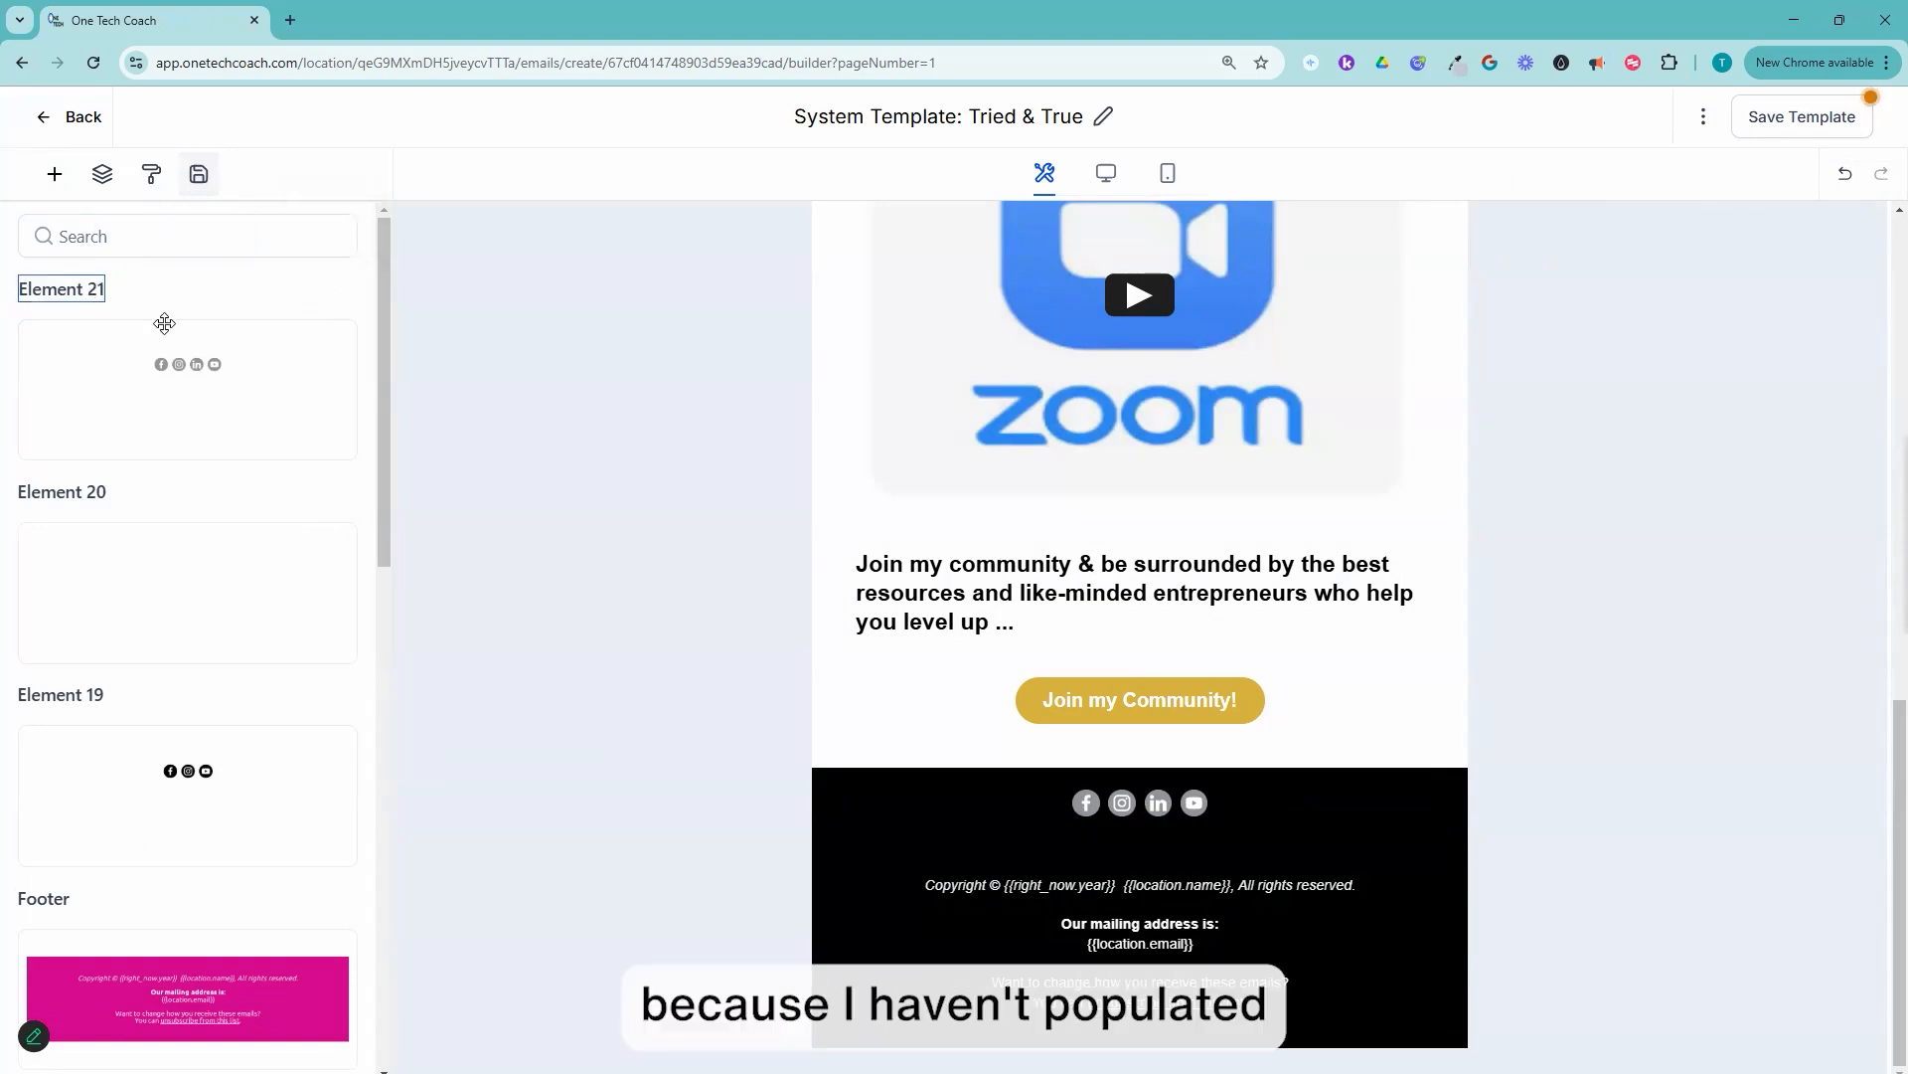
double_click(52, 290)
text(Test)
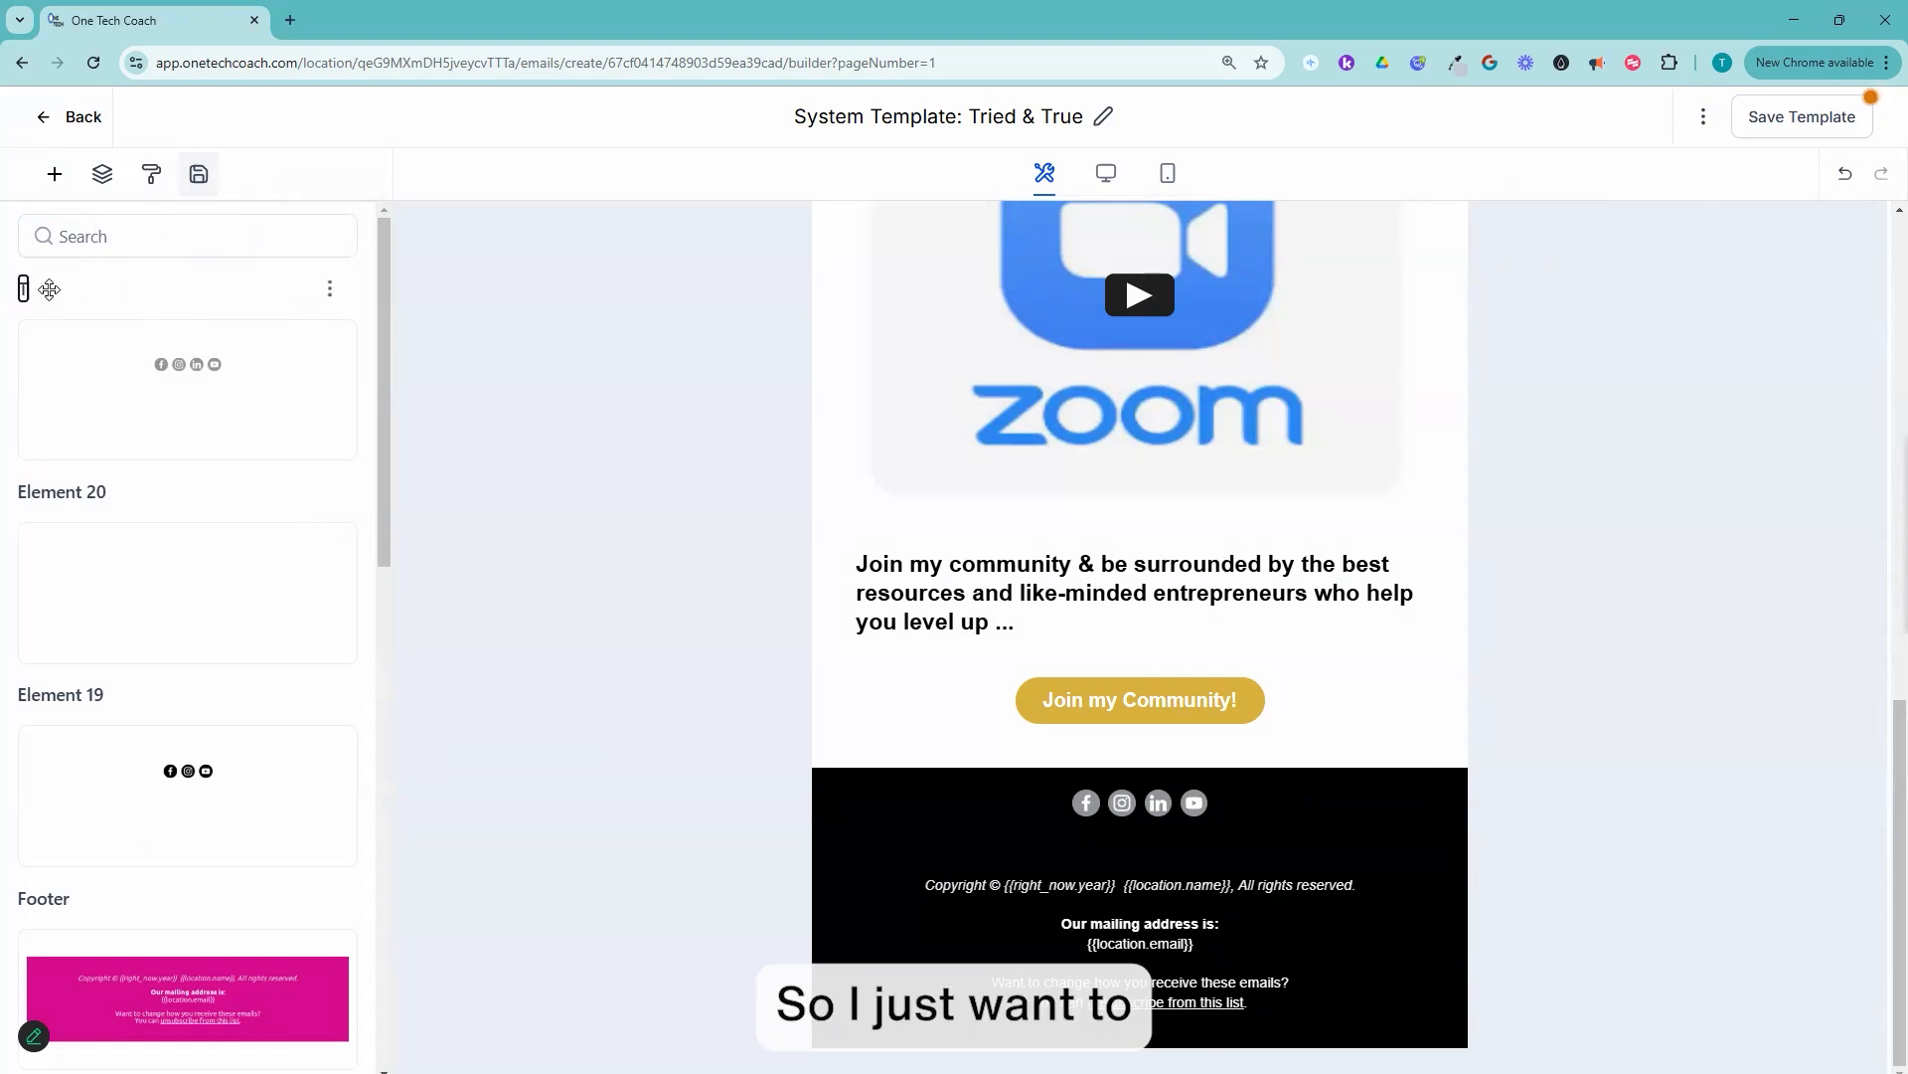
Step: Delete the blank Element 20 from the saved elements and return to the list of standard elements
double_click(80, 491)
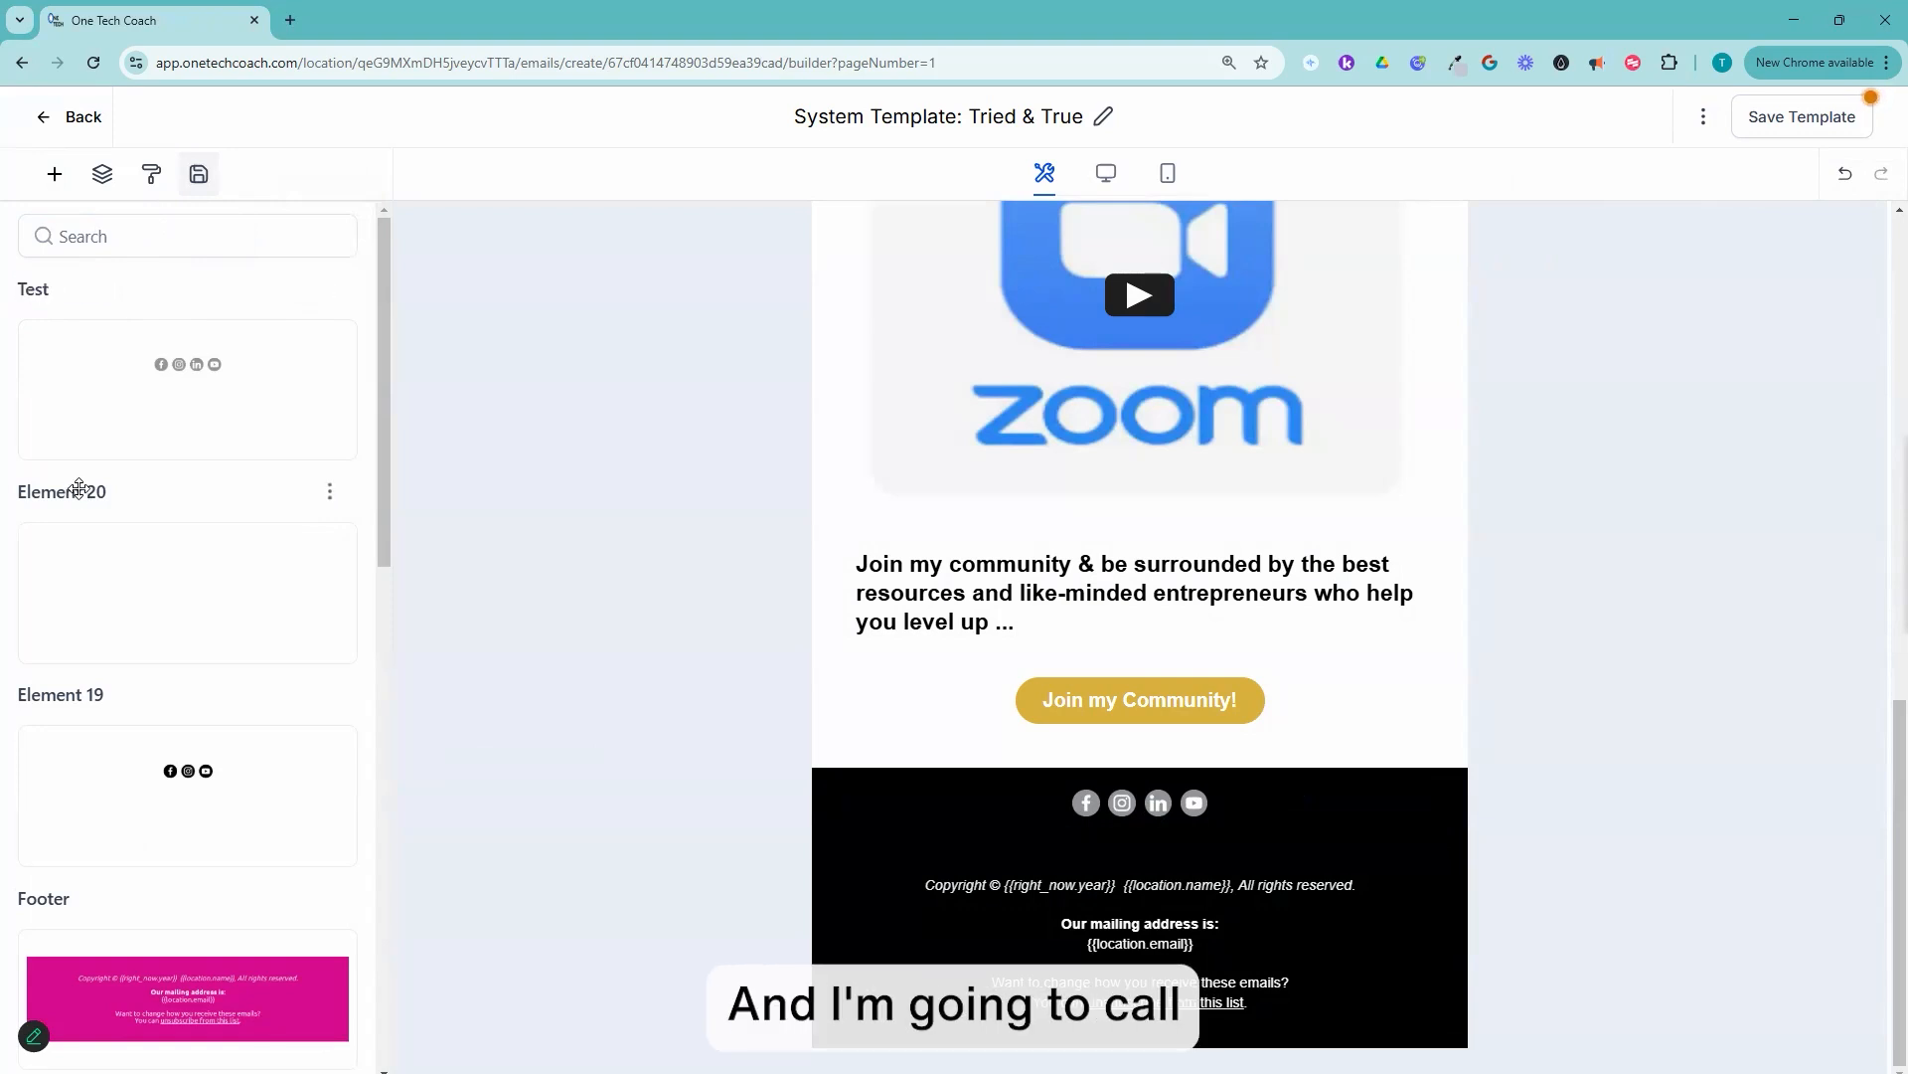
click(31, 492)
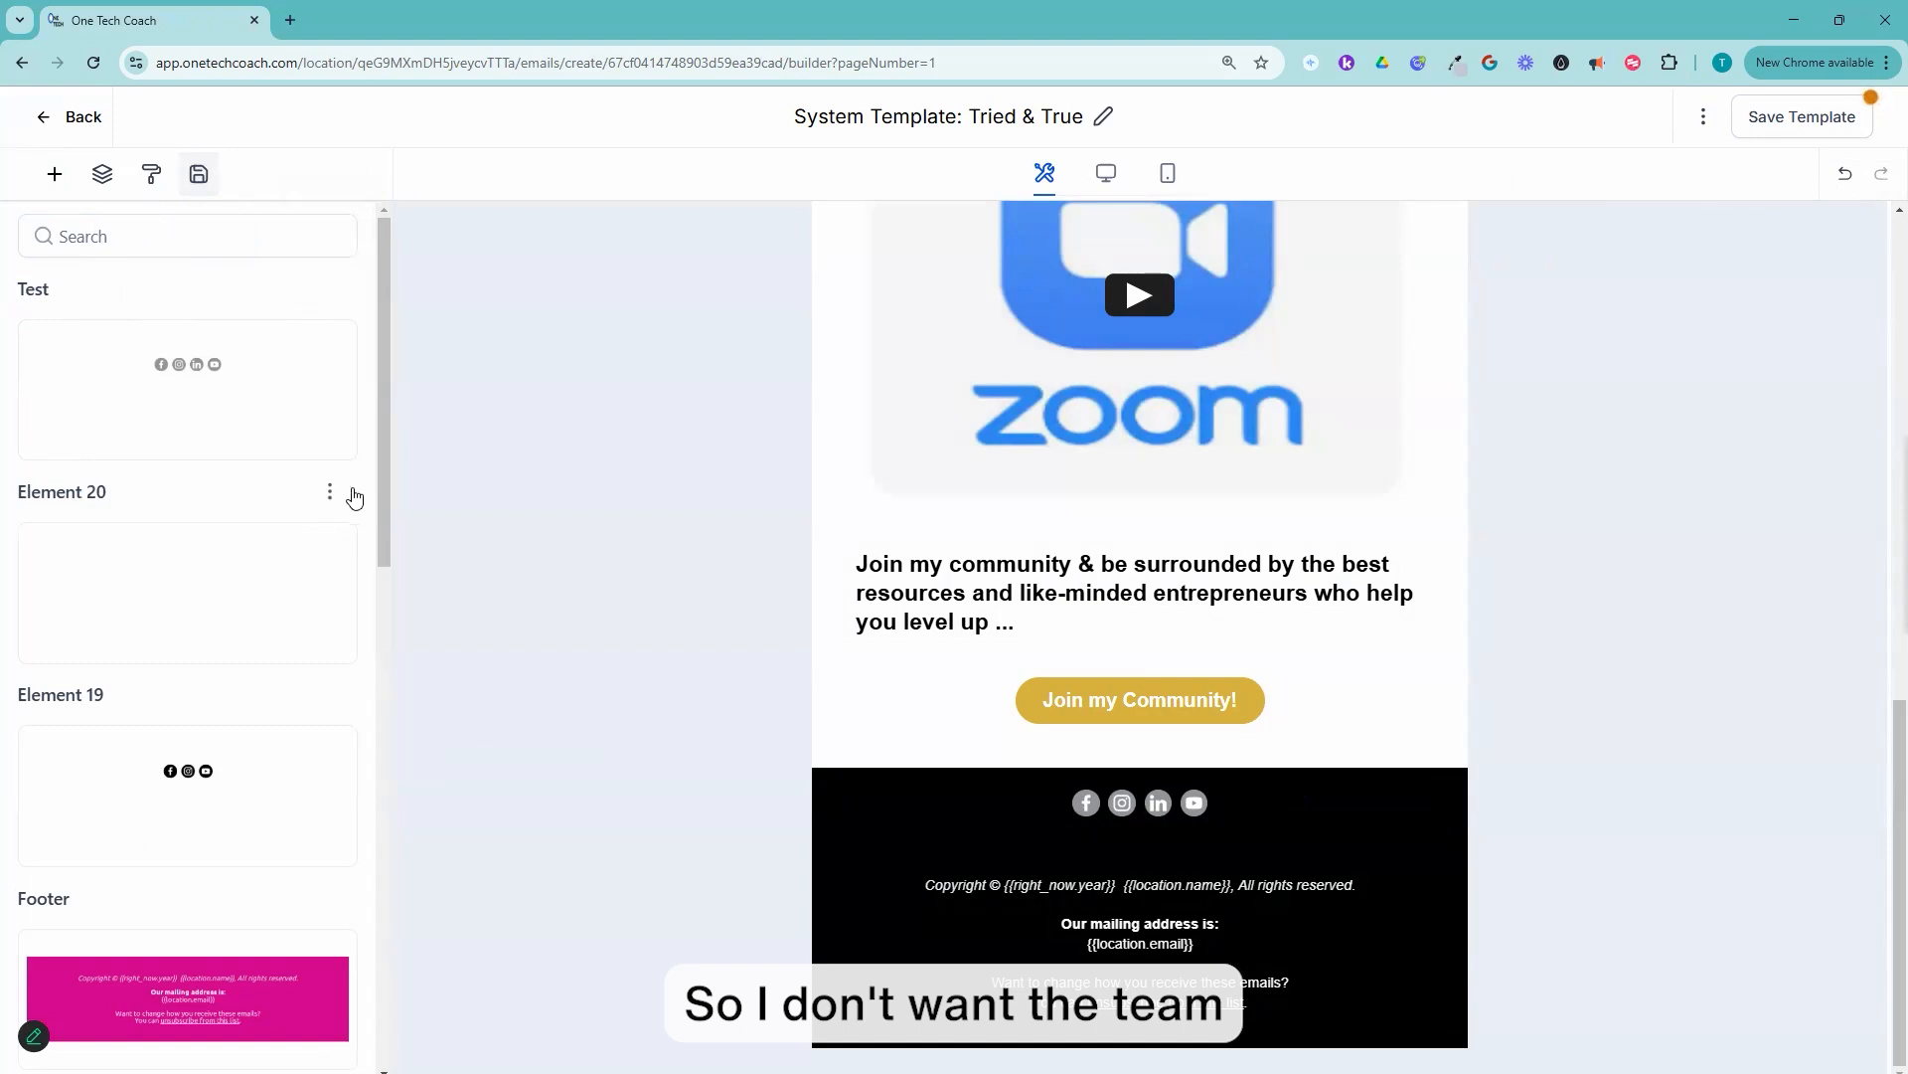
click(330, 491)
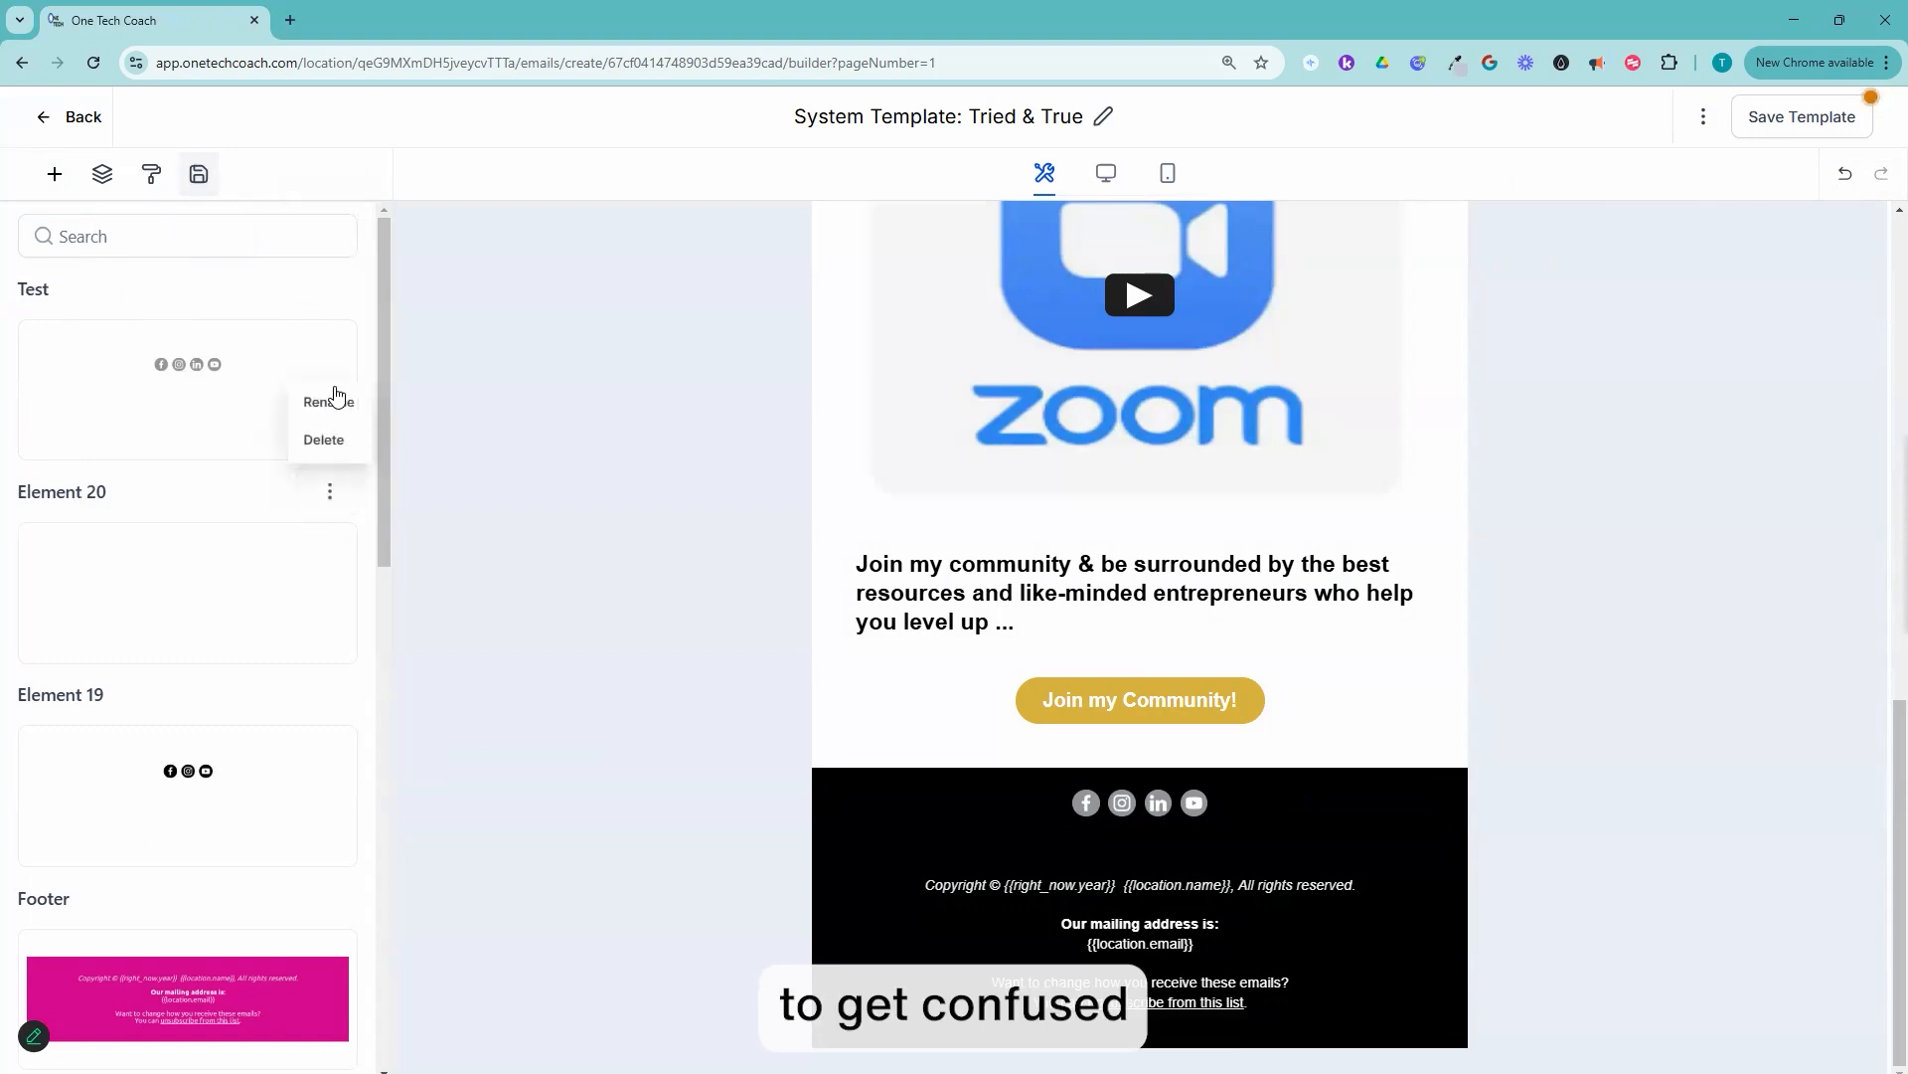
click(326, 441)
click(1188, 389)
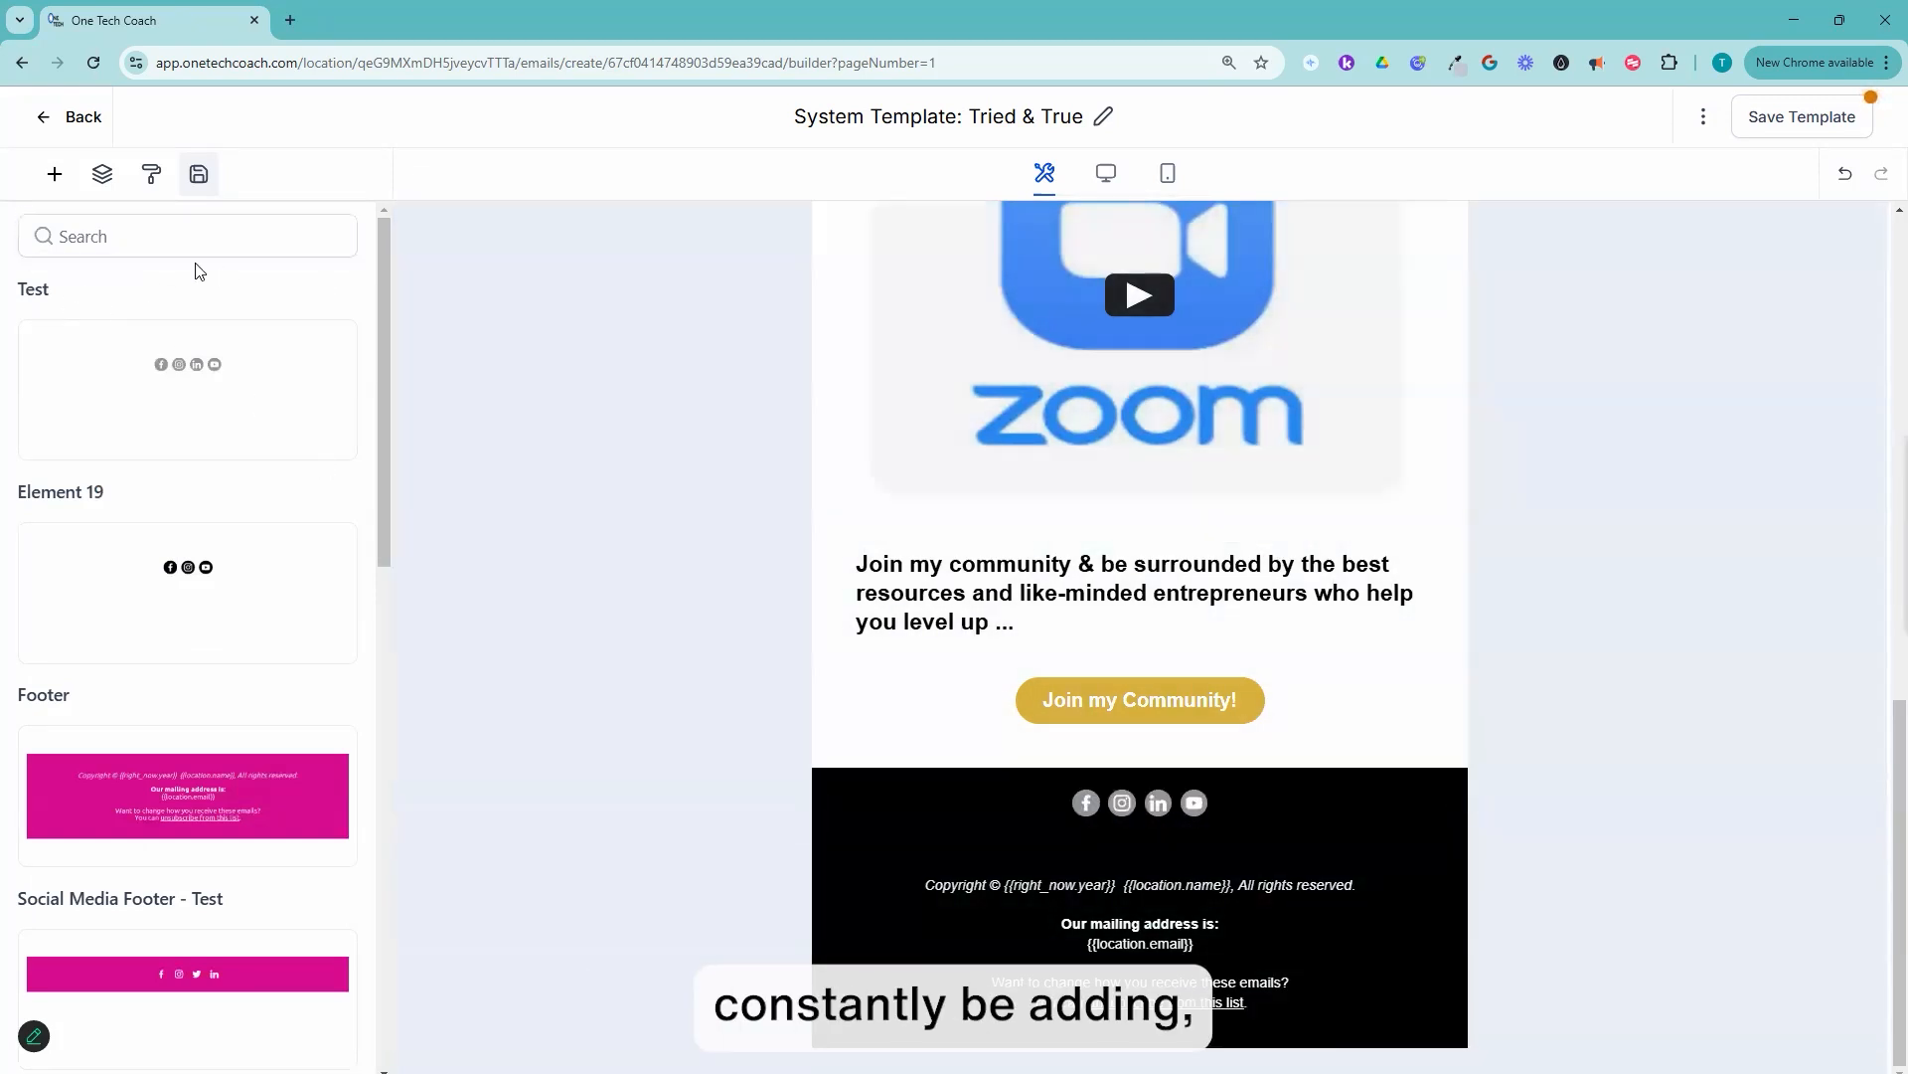
click(55, 176)
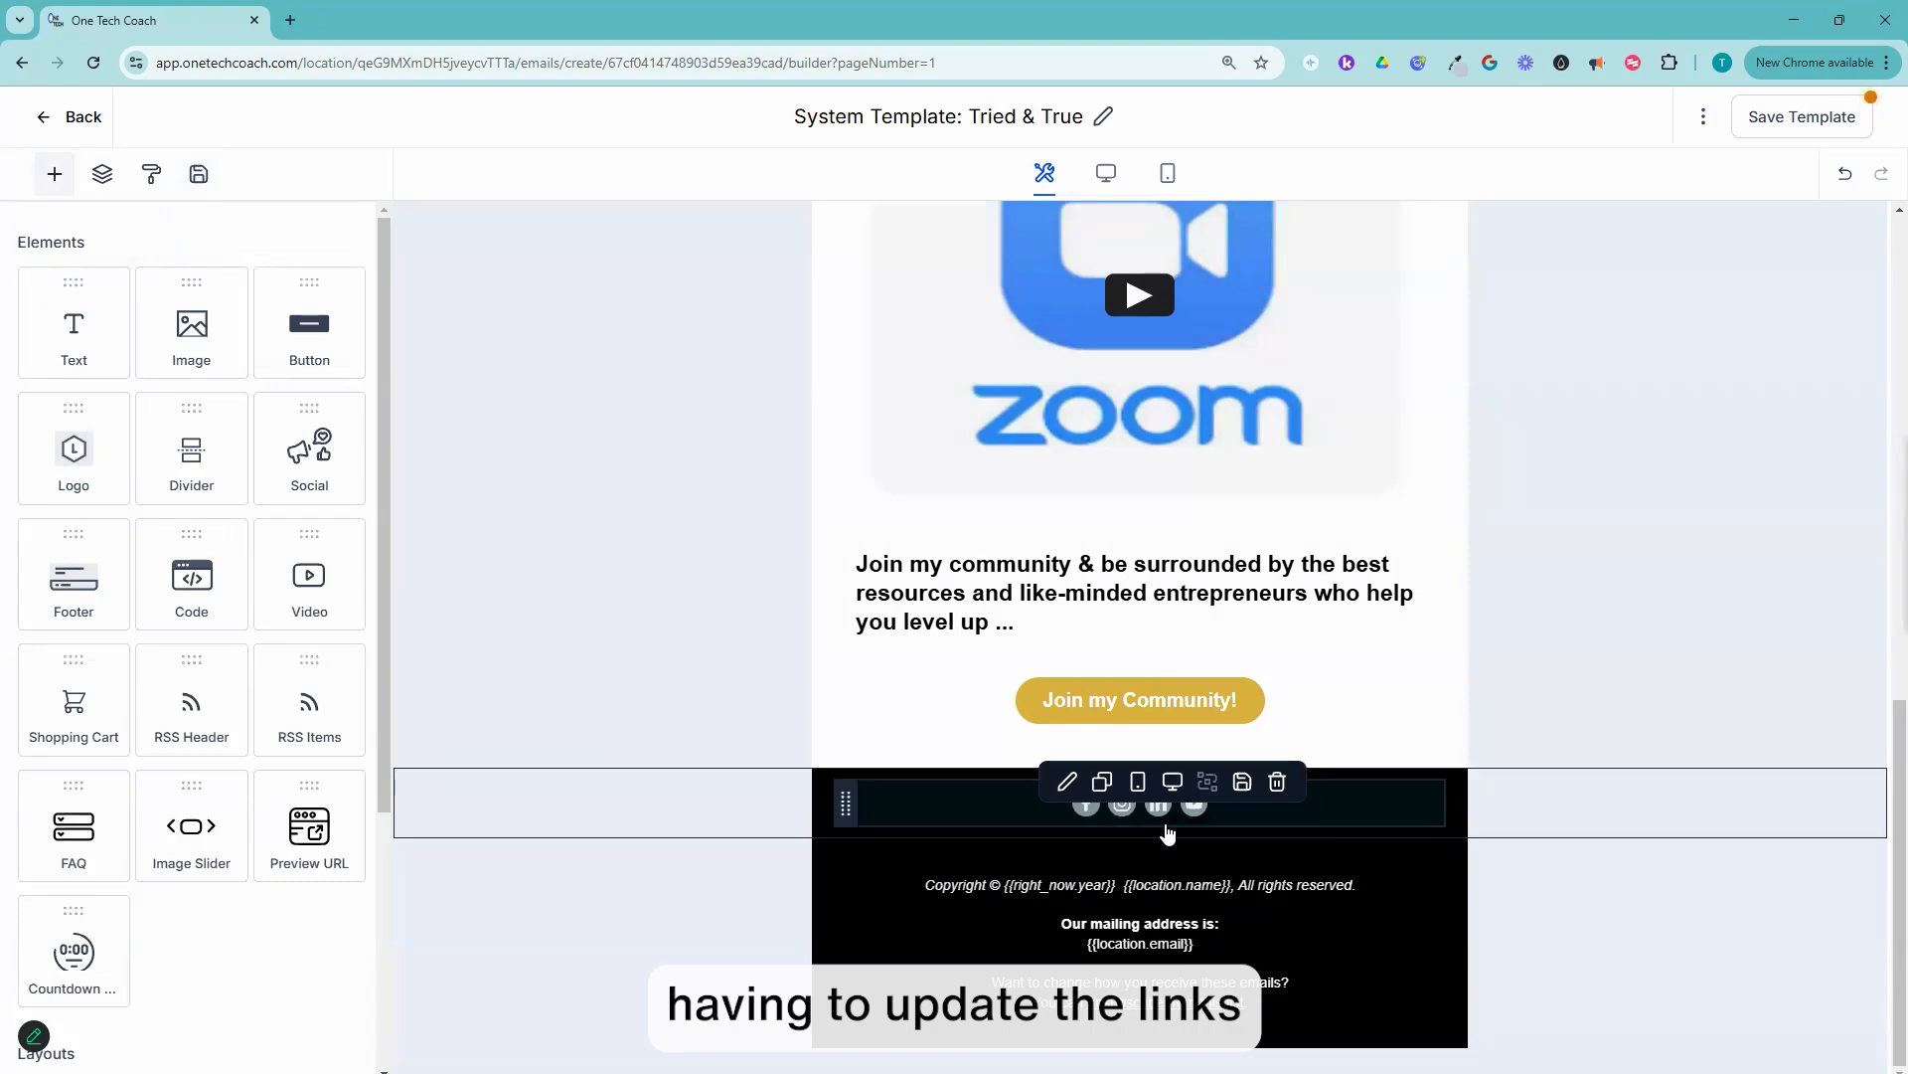
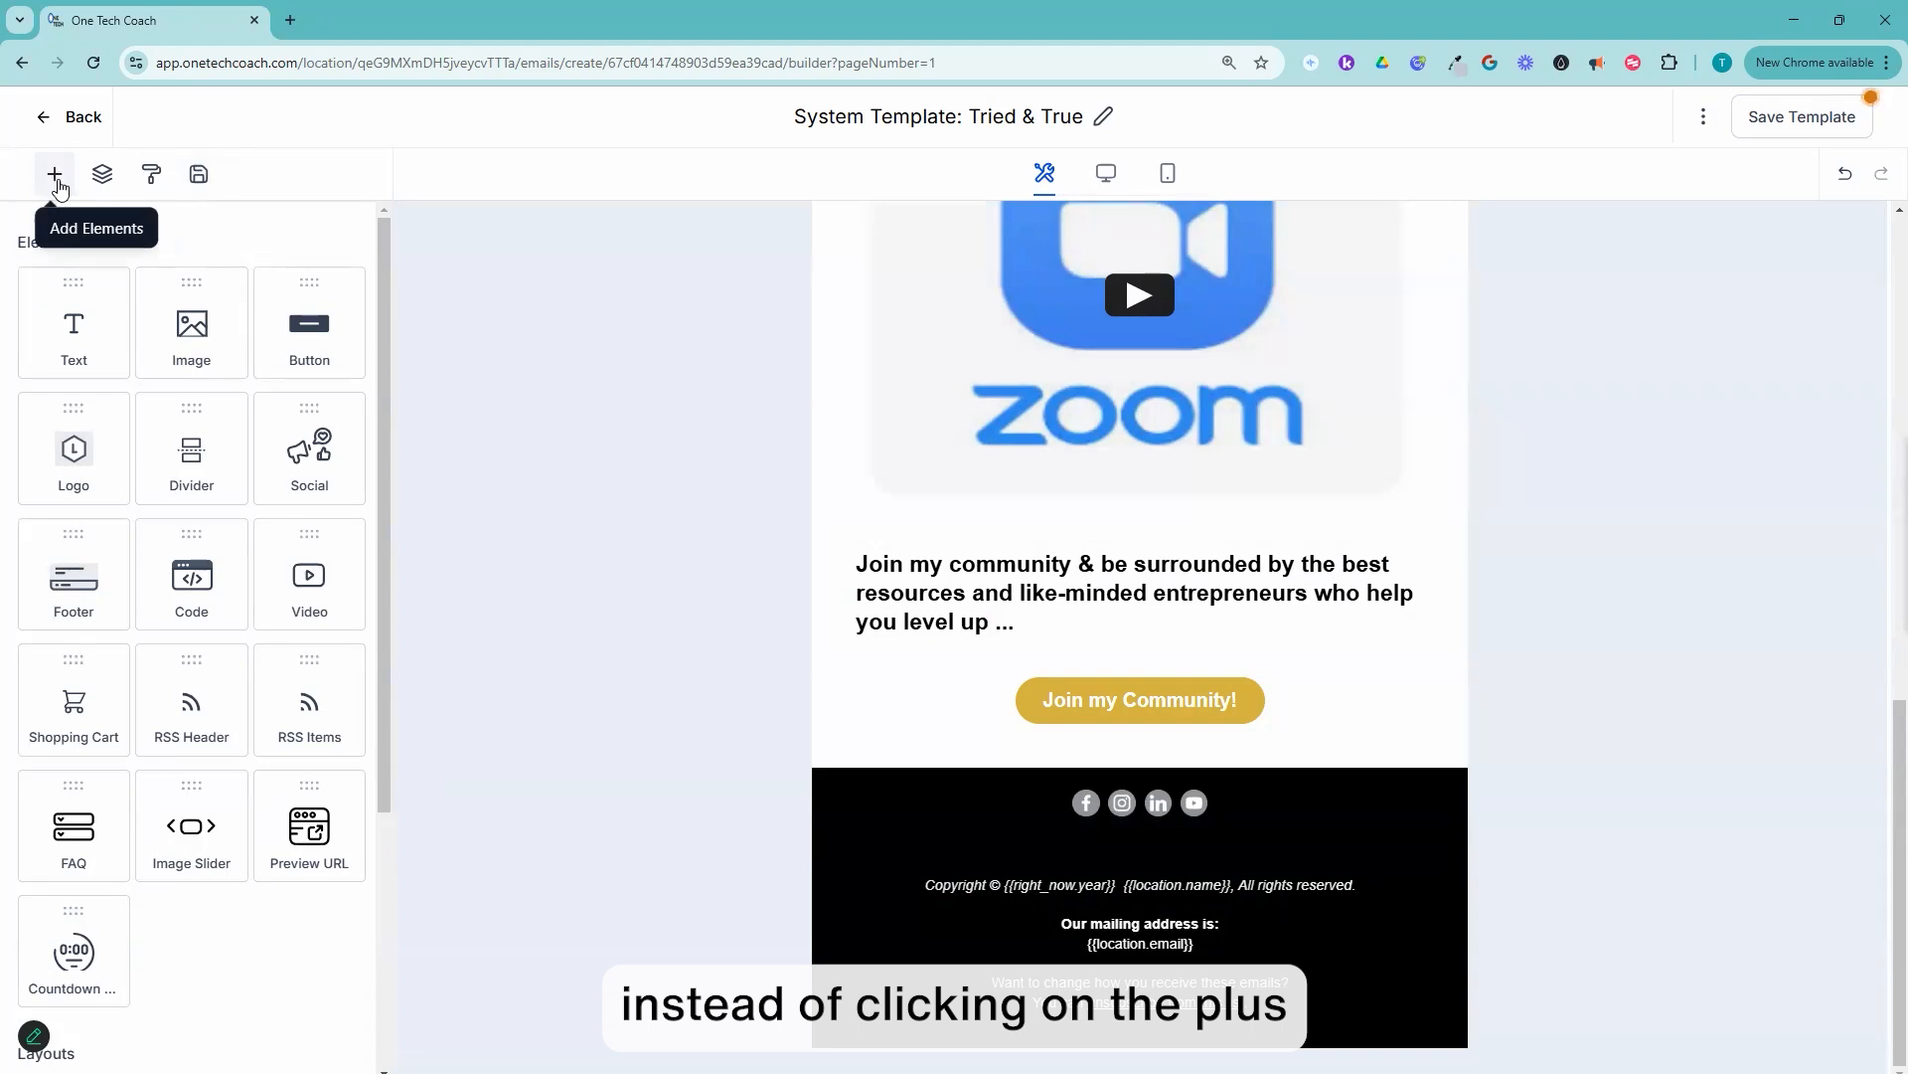
Step: Place the saved "Test" social icons between the Zoom video and the community heading, and delete them from the email again
click(199, 177)
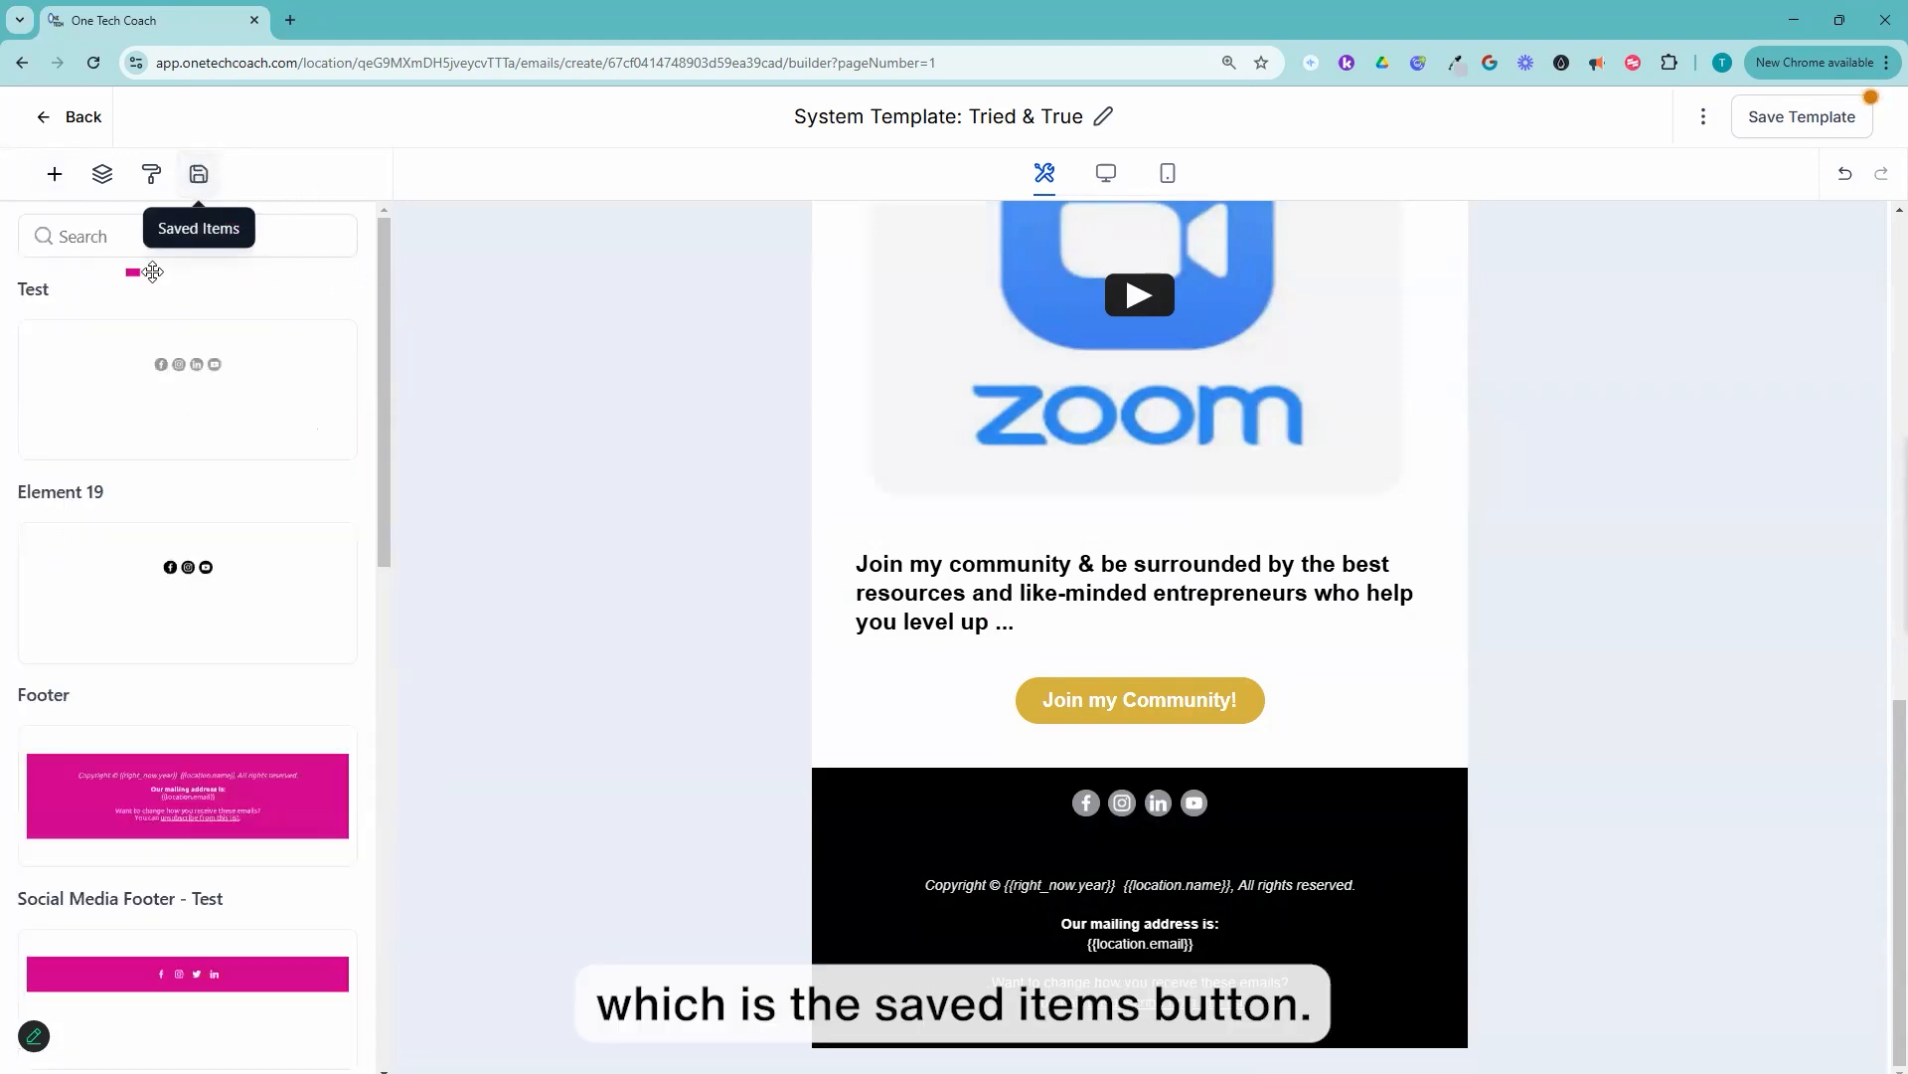
drag(107, 391, 997, 556)
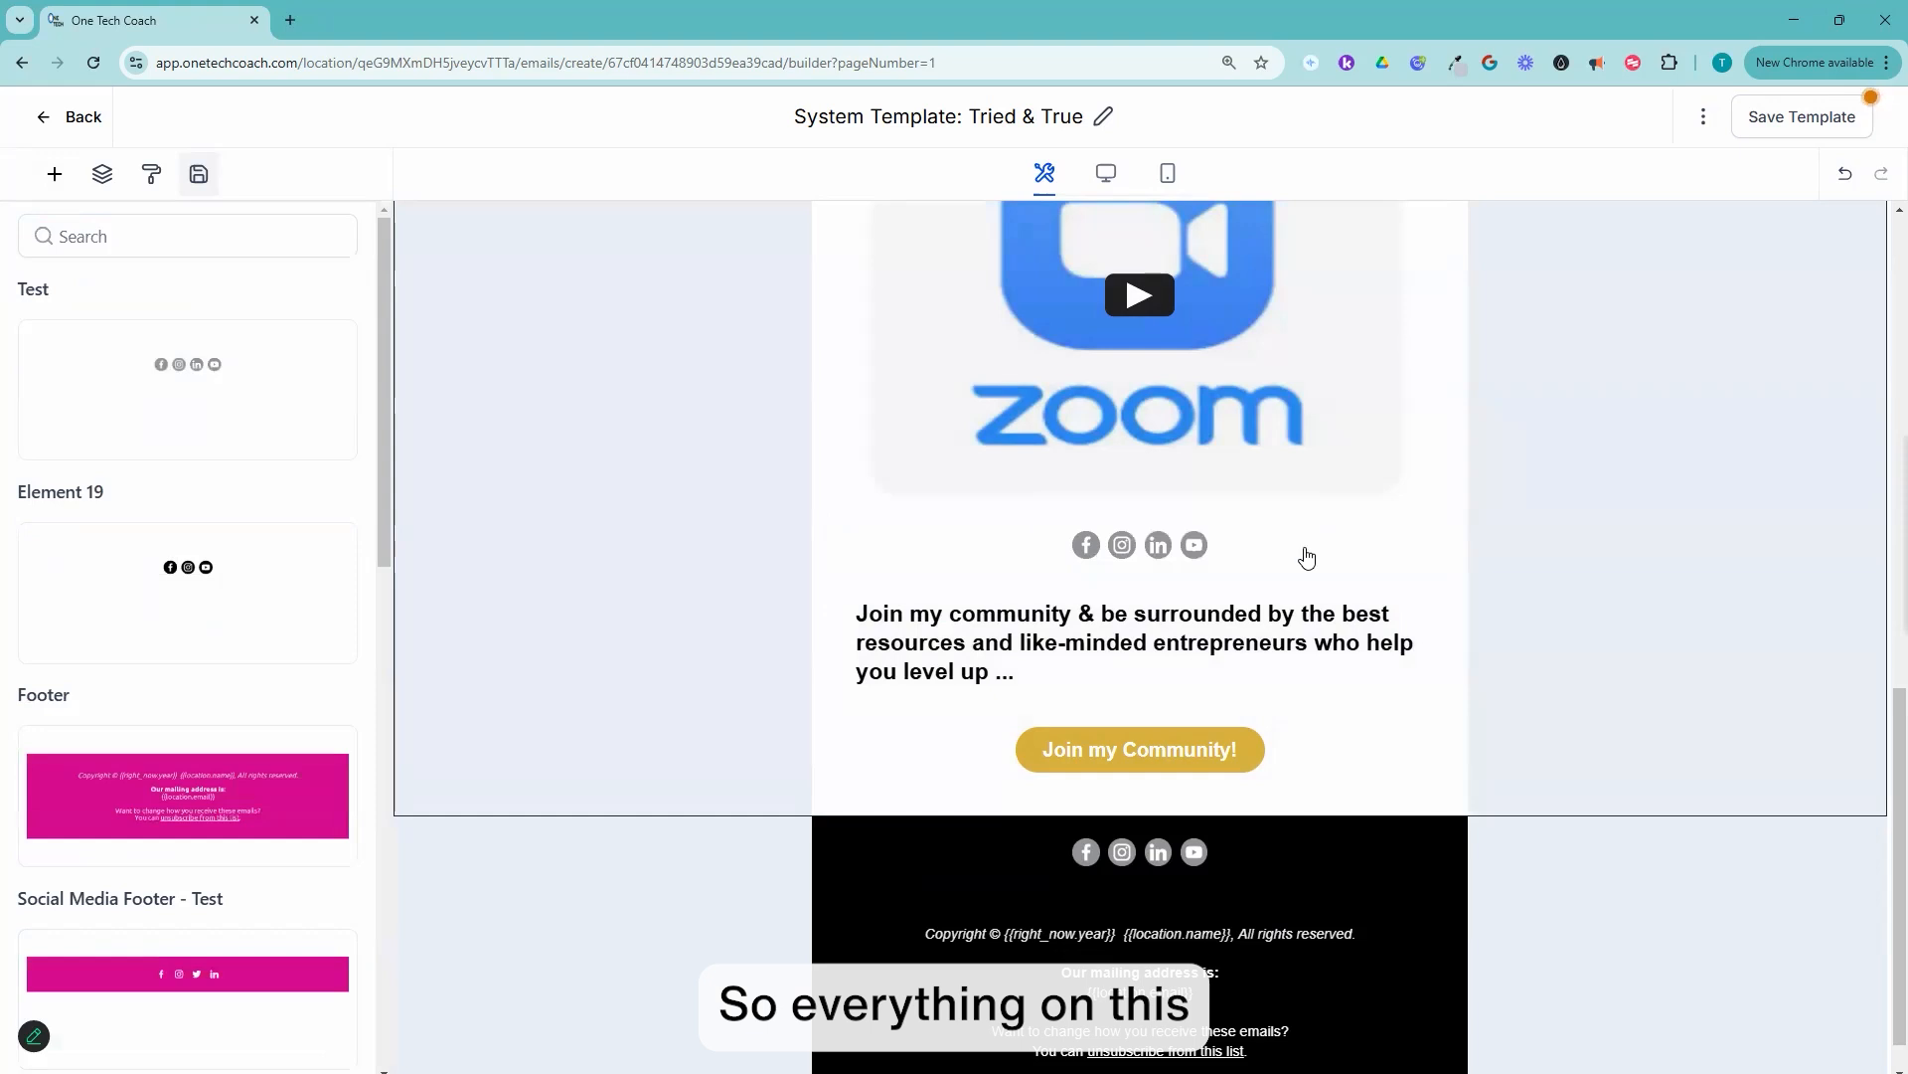
click(1307, 556)
click(1276, 521)
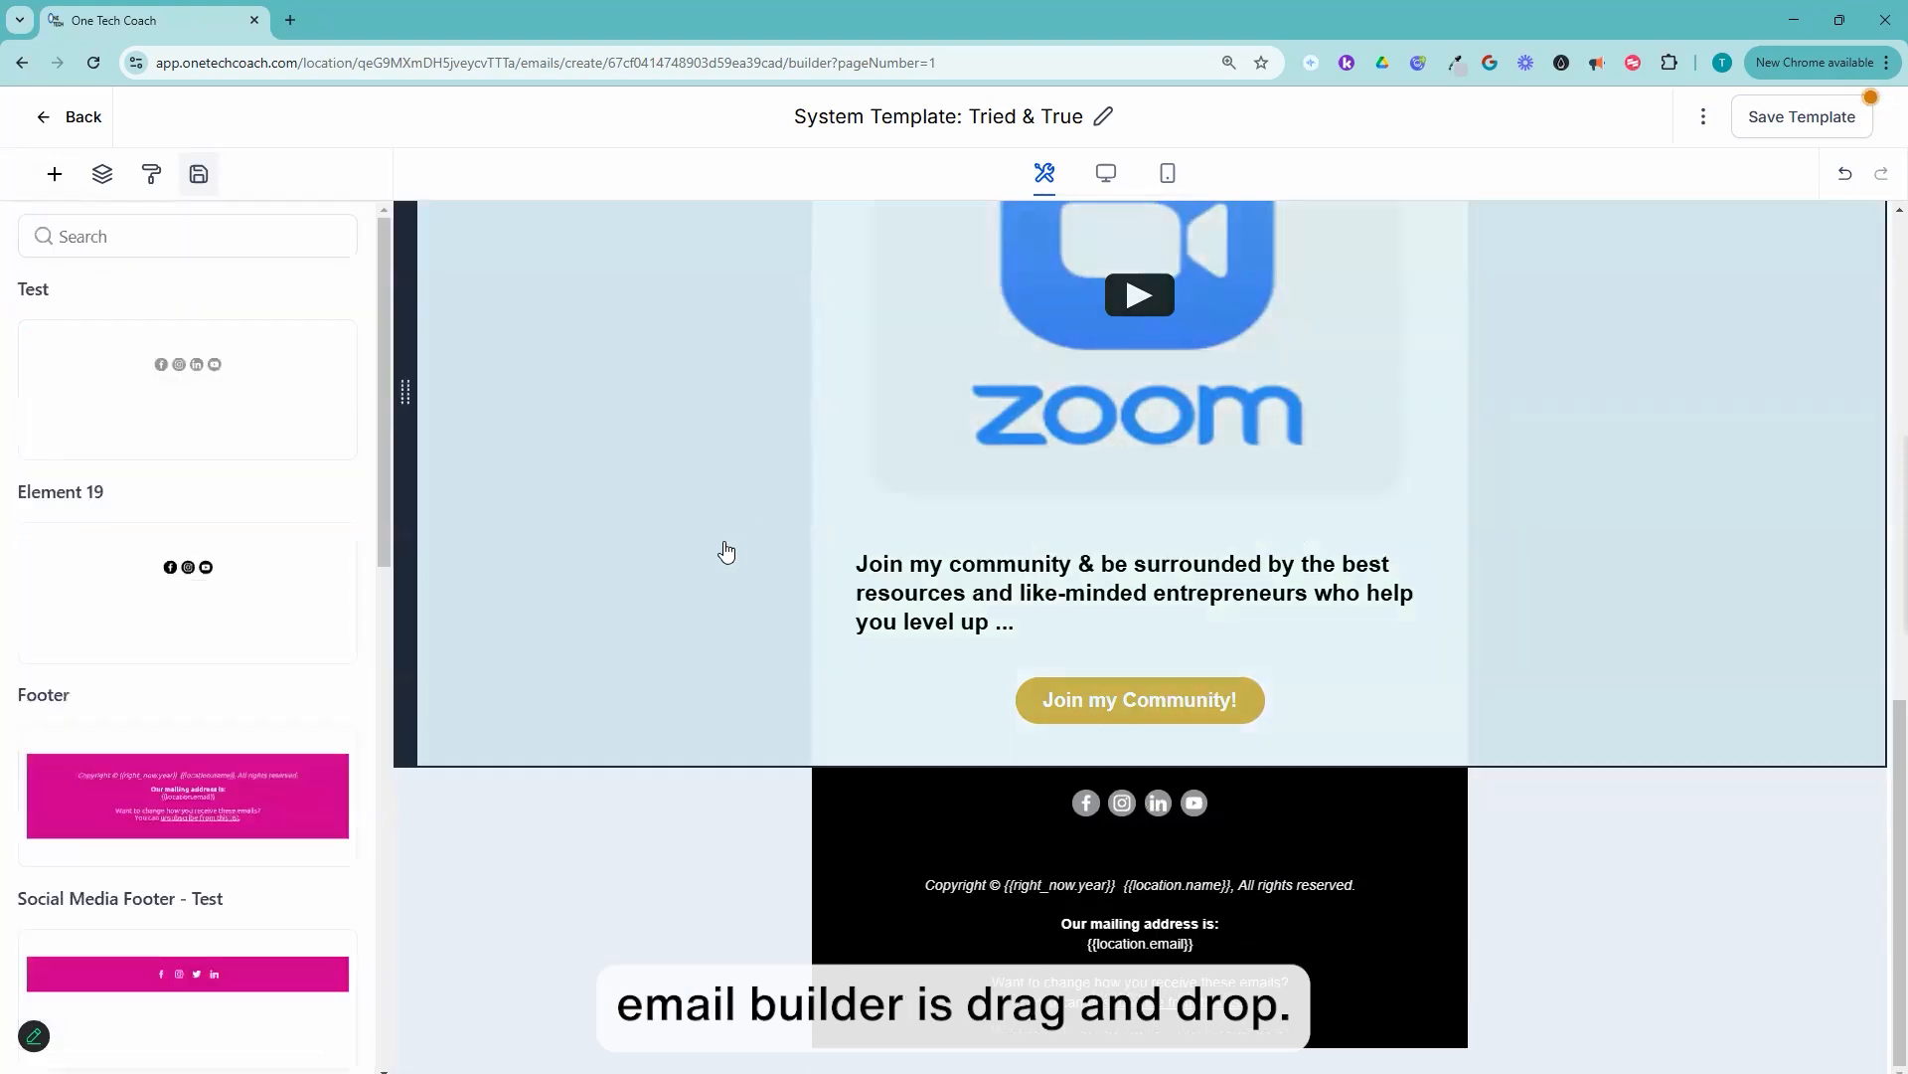
Step: Insert a Text & Image layout between the "Join my Community!" button and the black footer
click(54, 174)
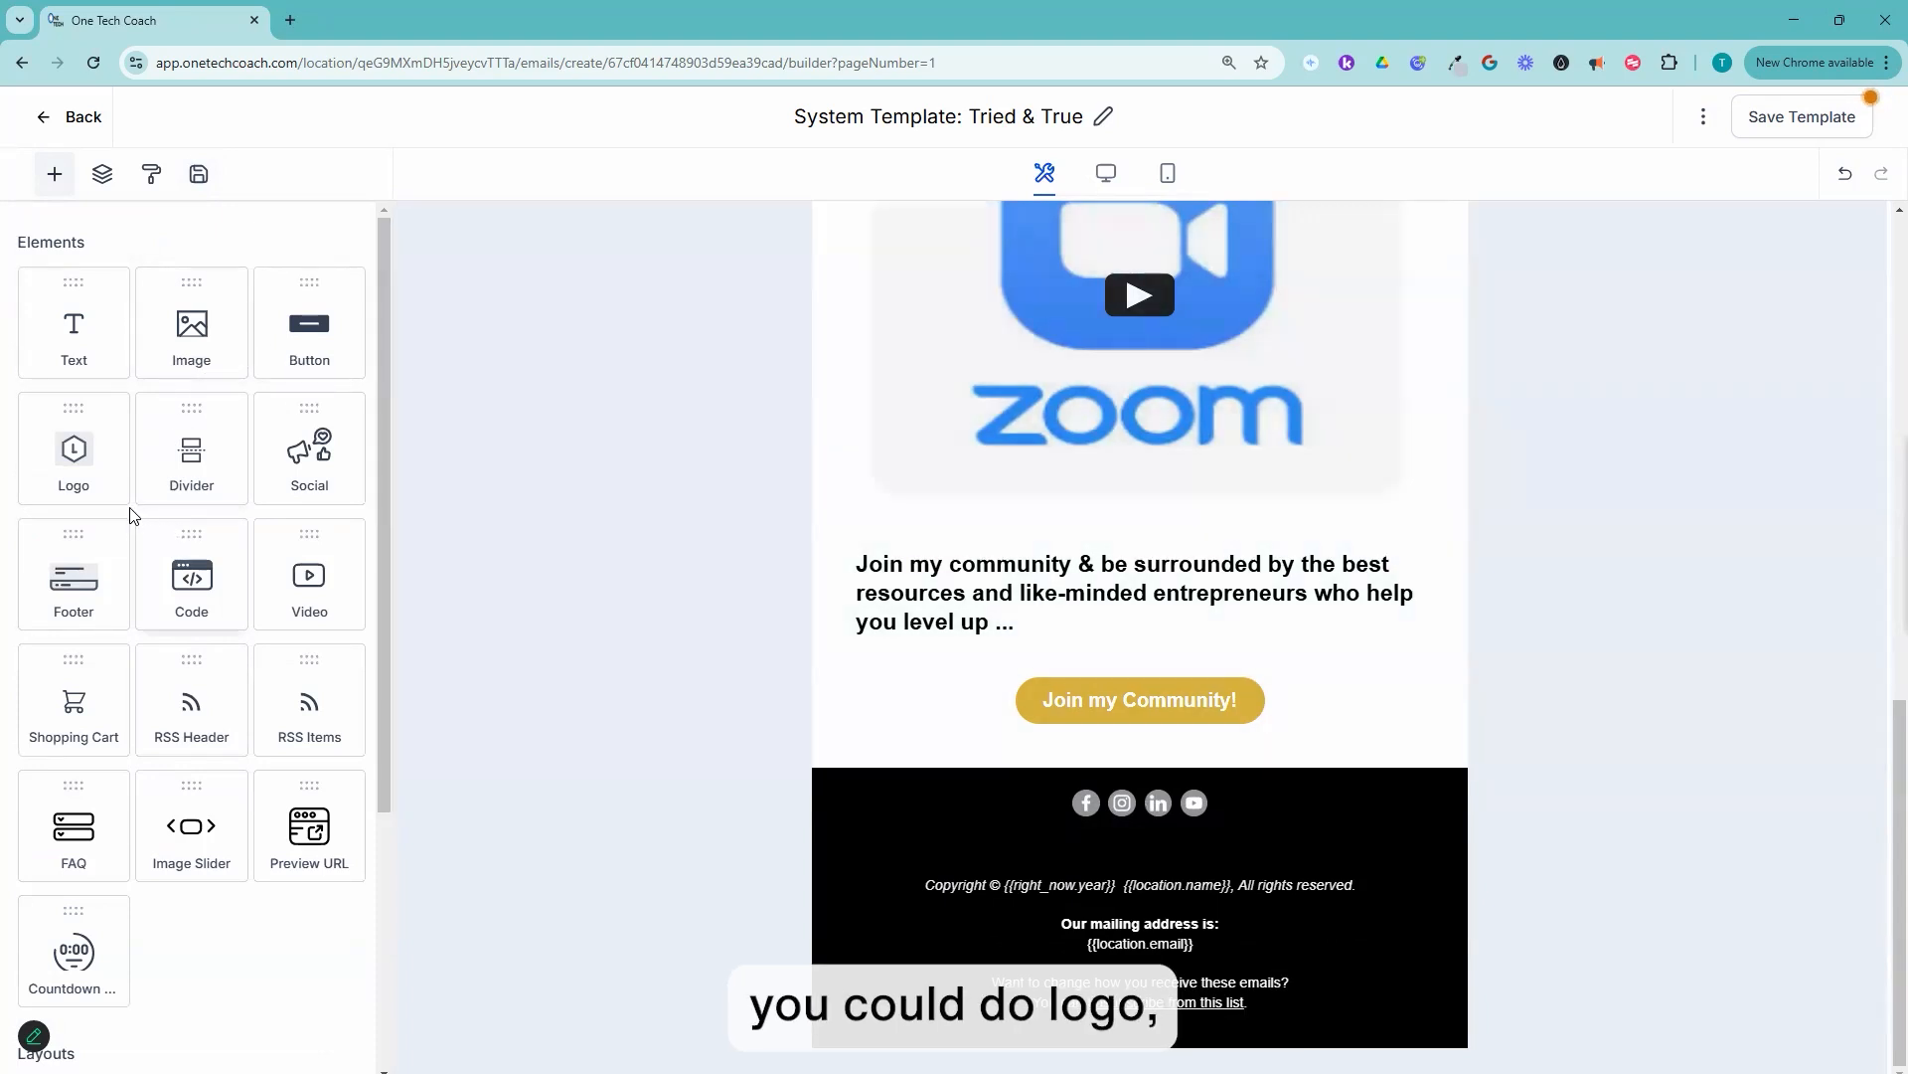
scroll(144, 616, down, 4)
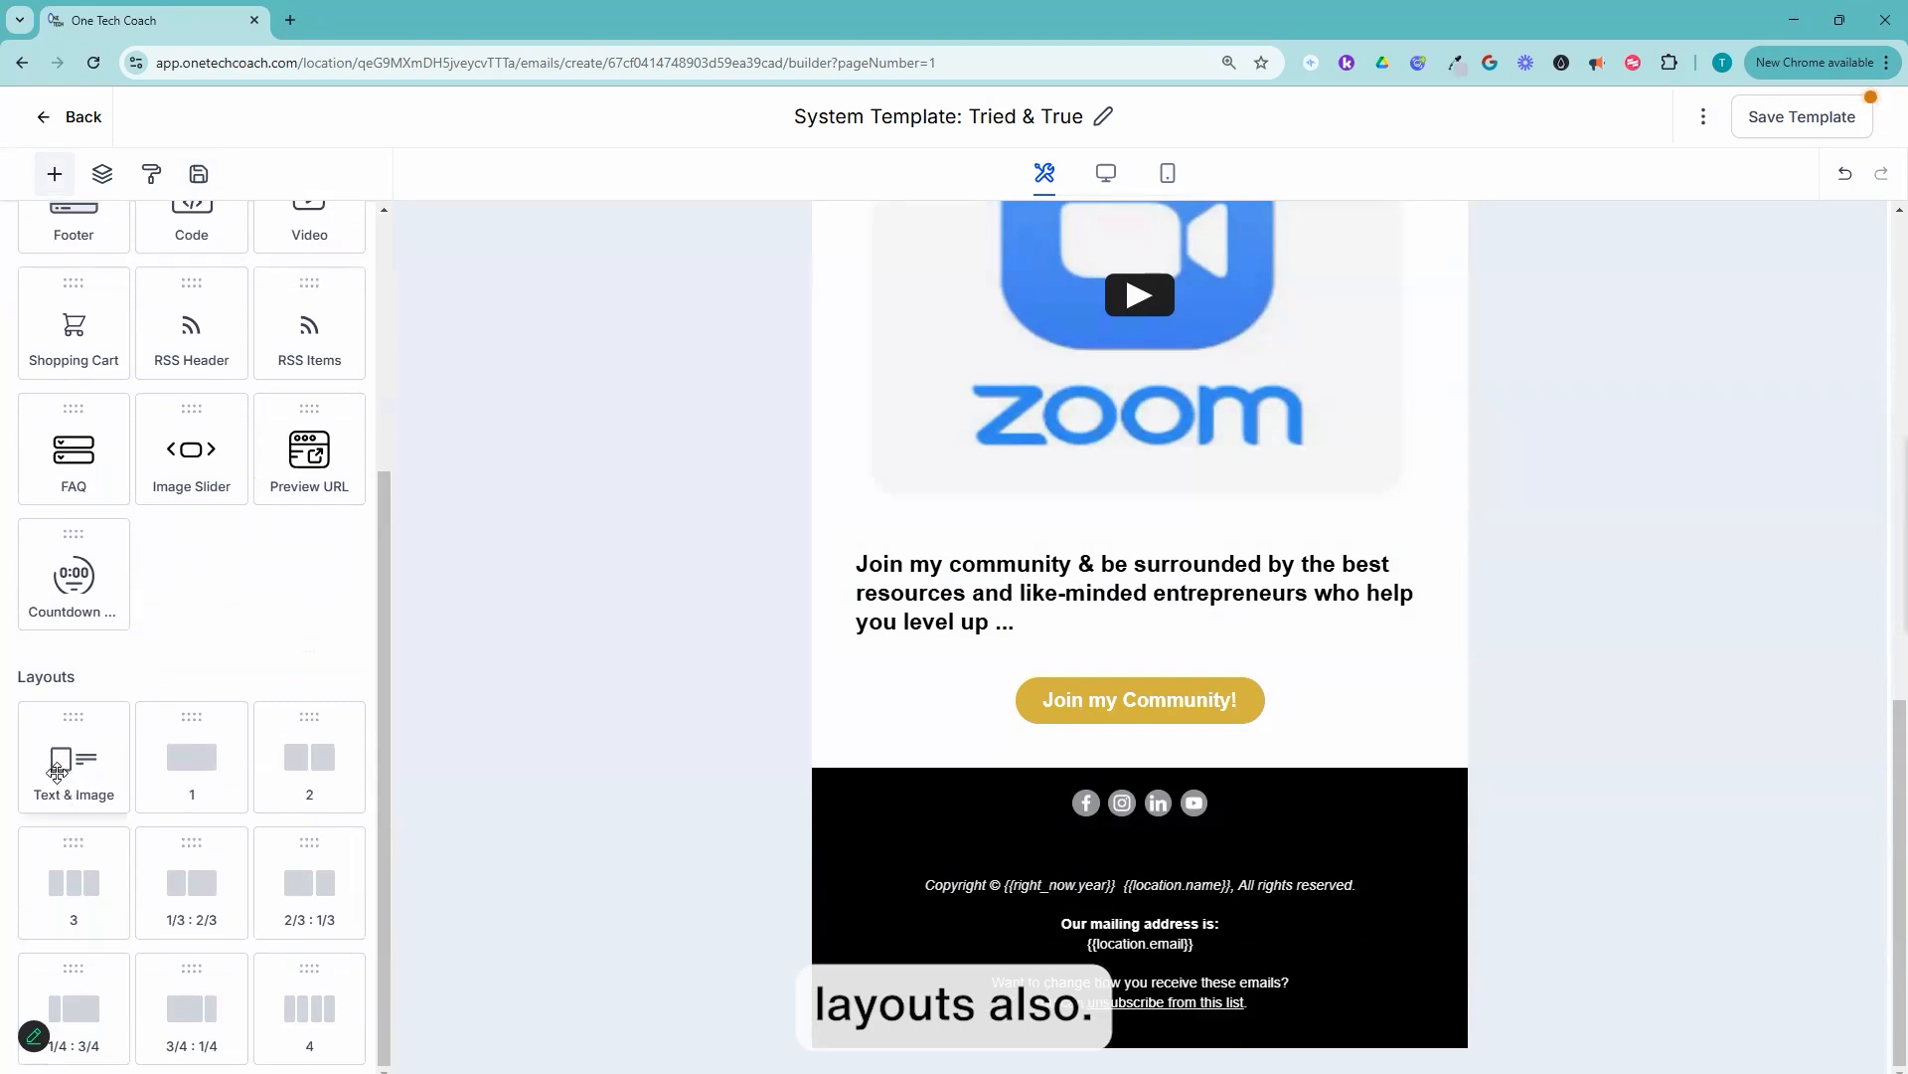
drag(70, 761, 1237, 763)
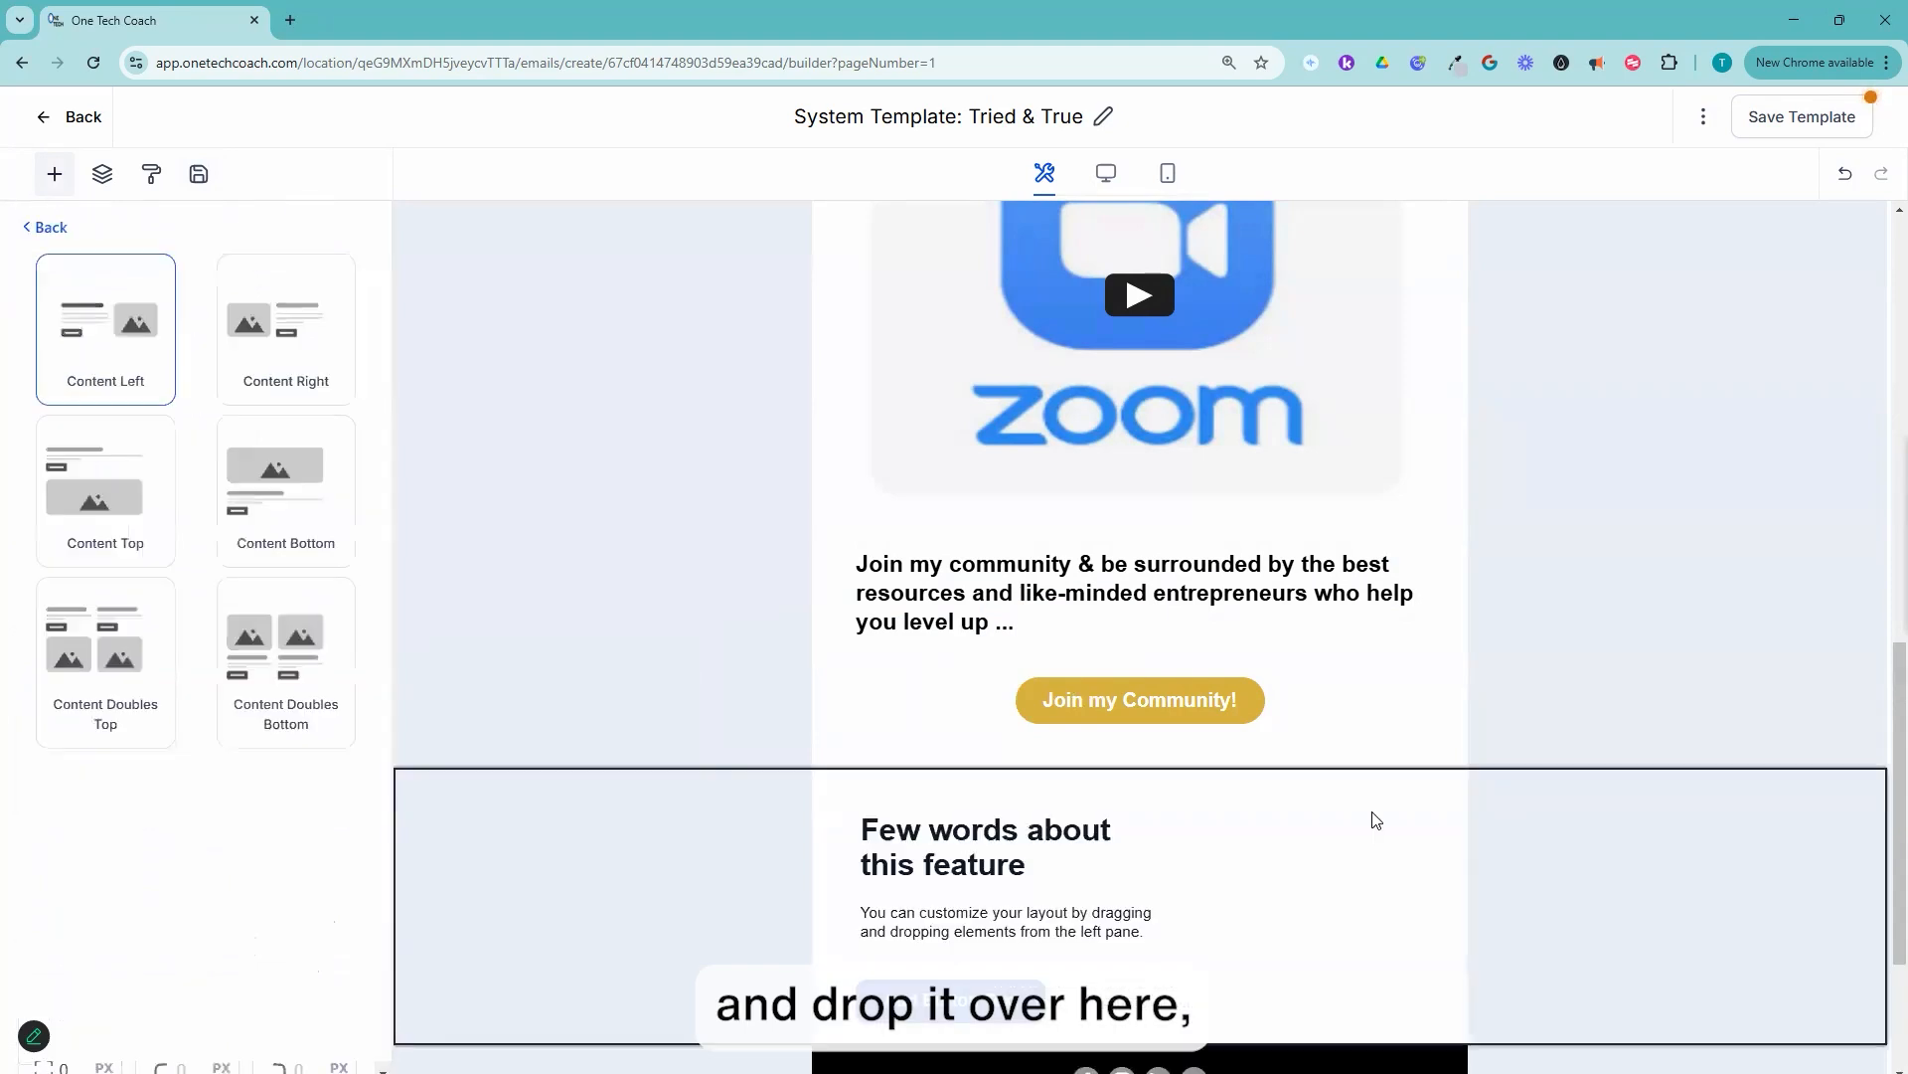
scroll(1340, 696, down, 3)
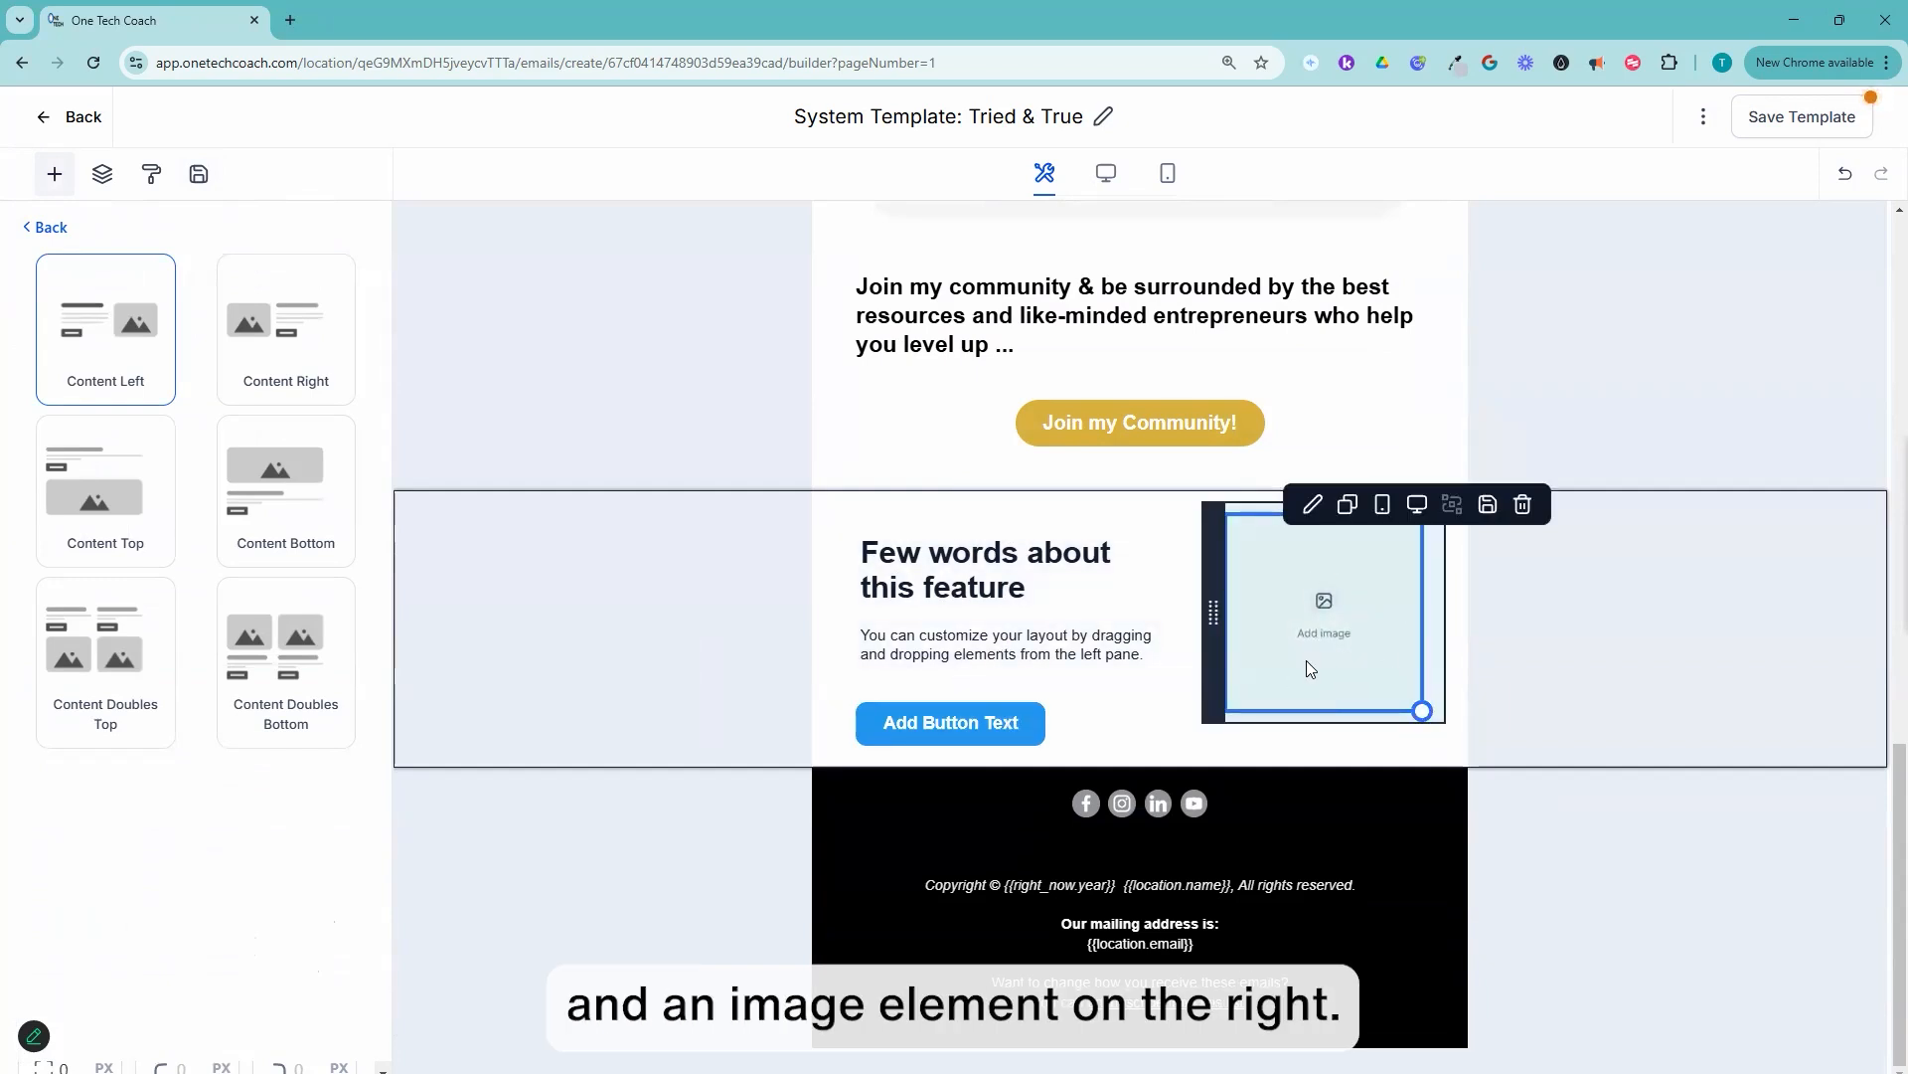
Step: Try the new layout in the Content Doubles Bottom, Content Top and Content Bottom arrangements
click(291, 647)
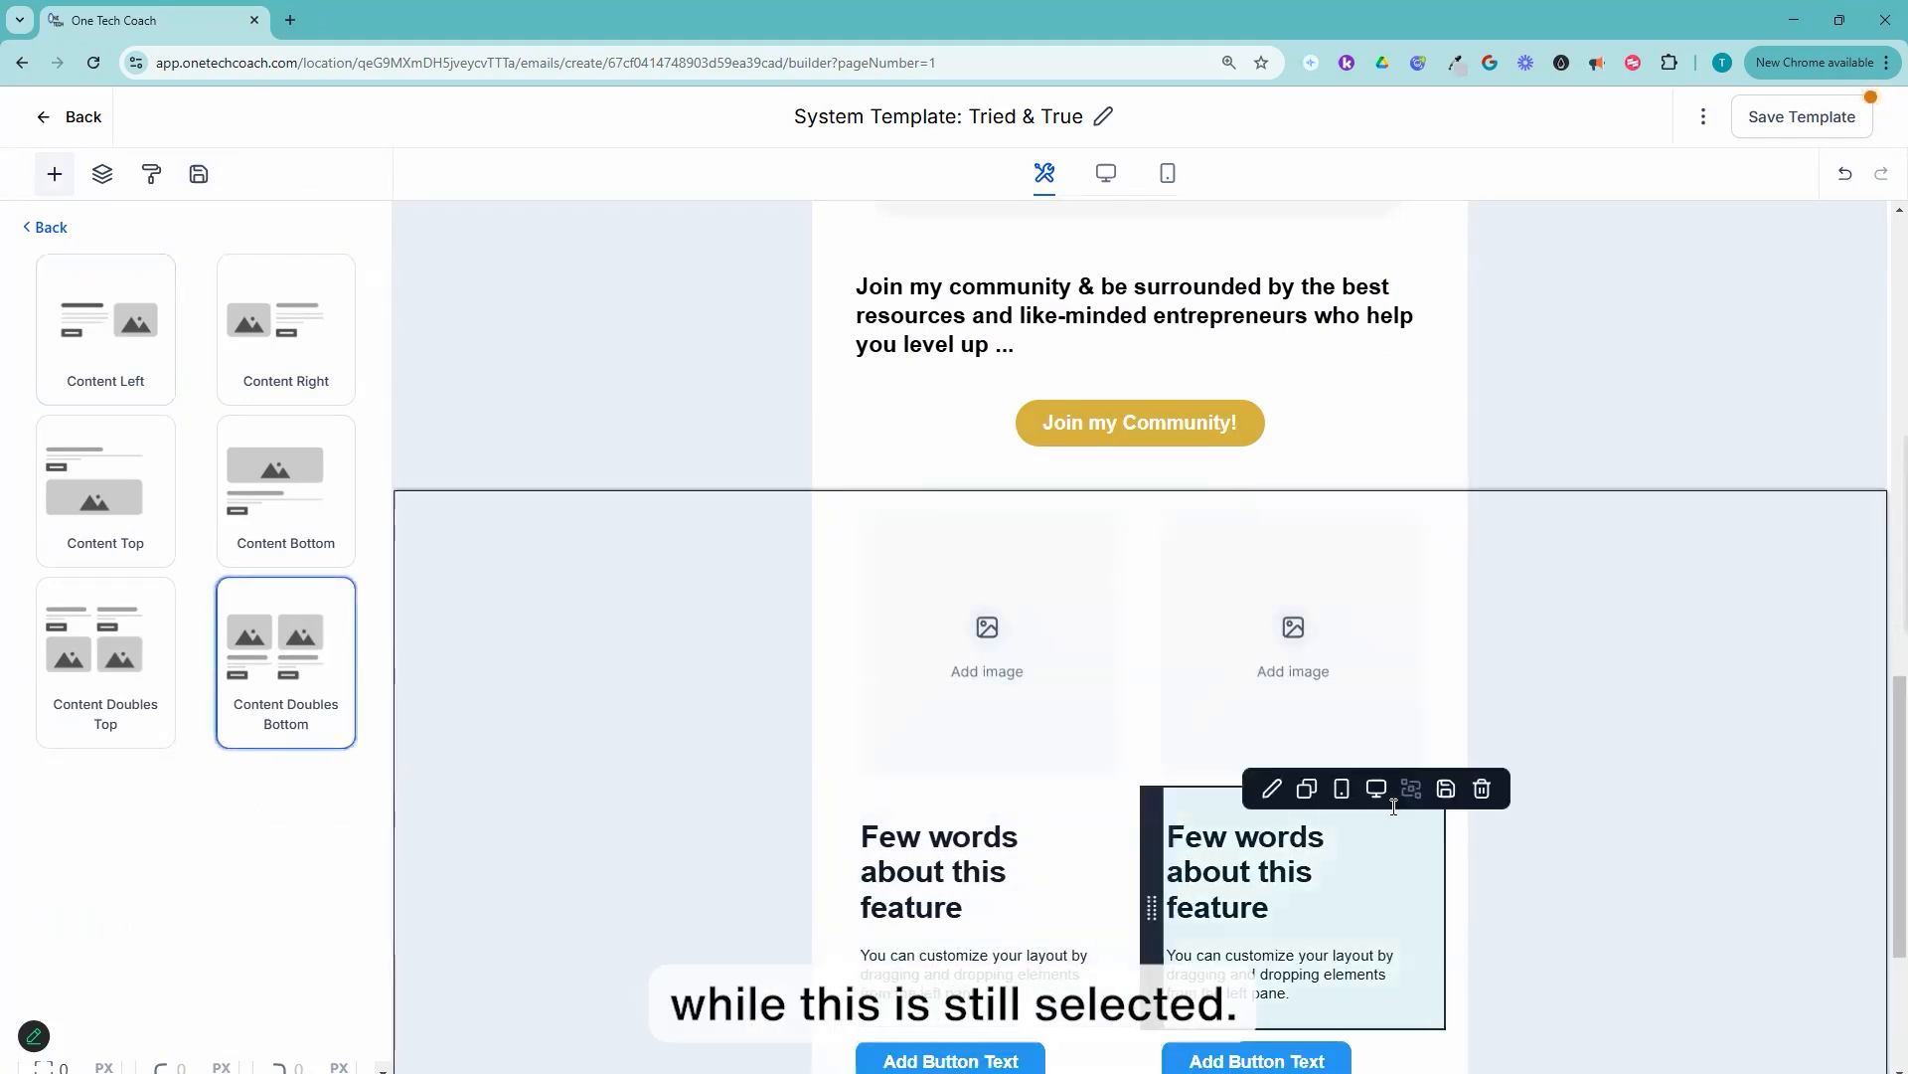
scroll(1409, 825, down, 2)
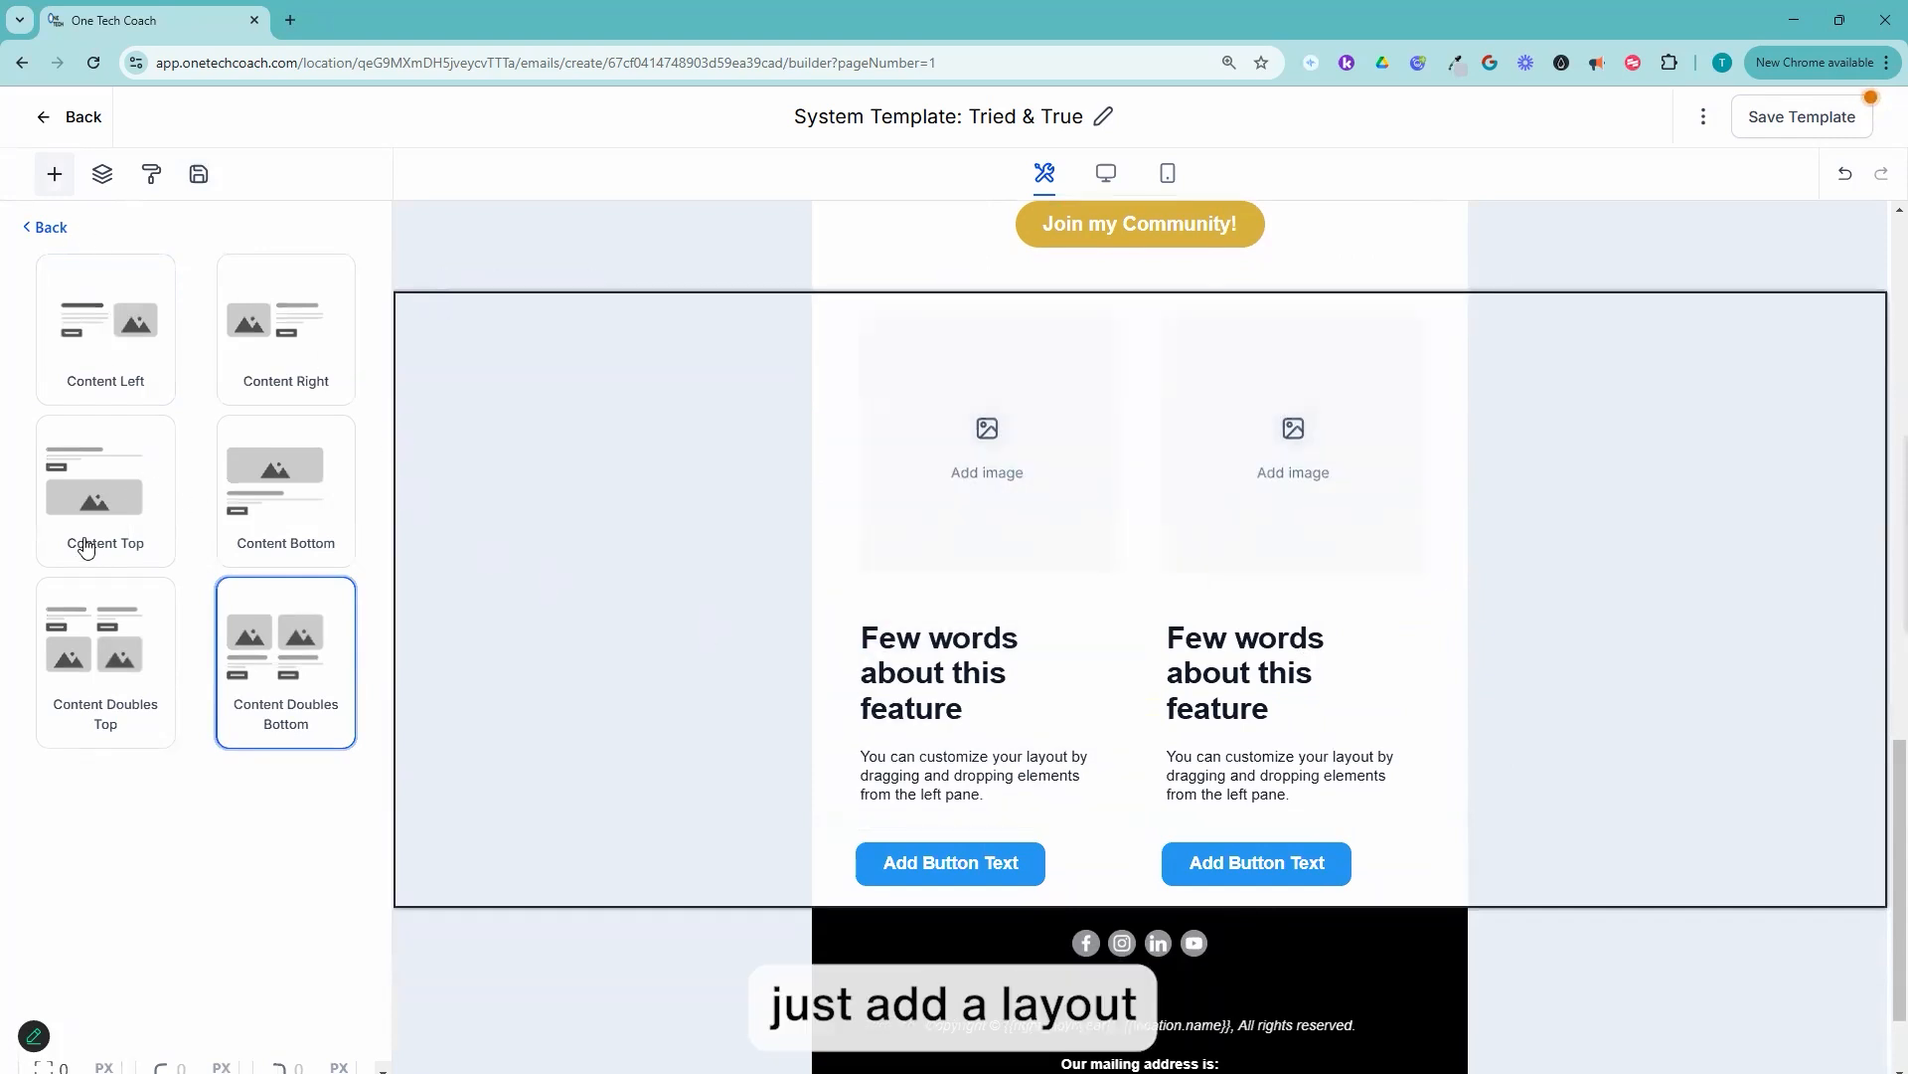
click(83, 494)
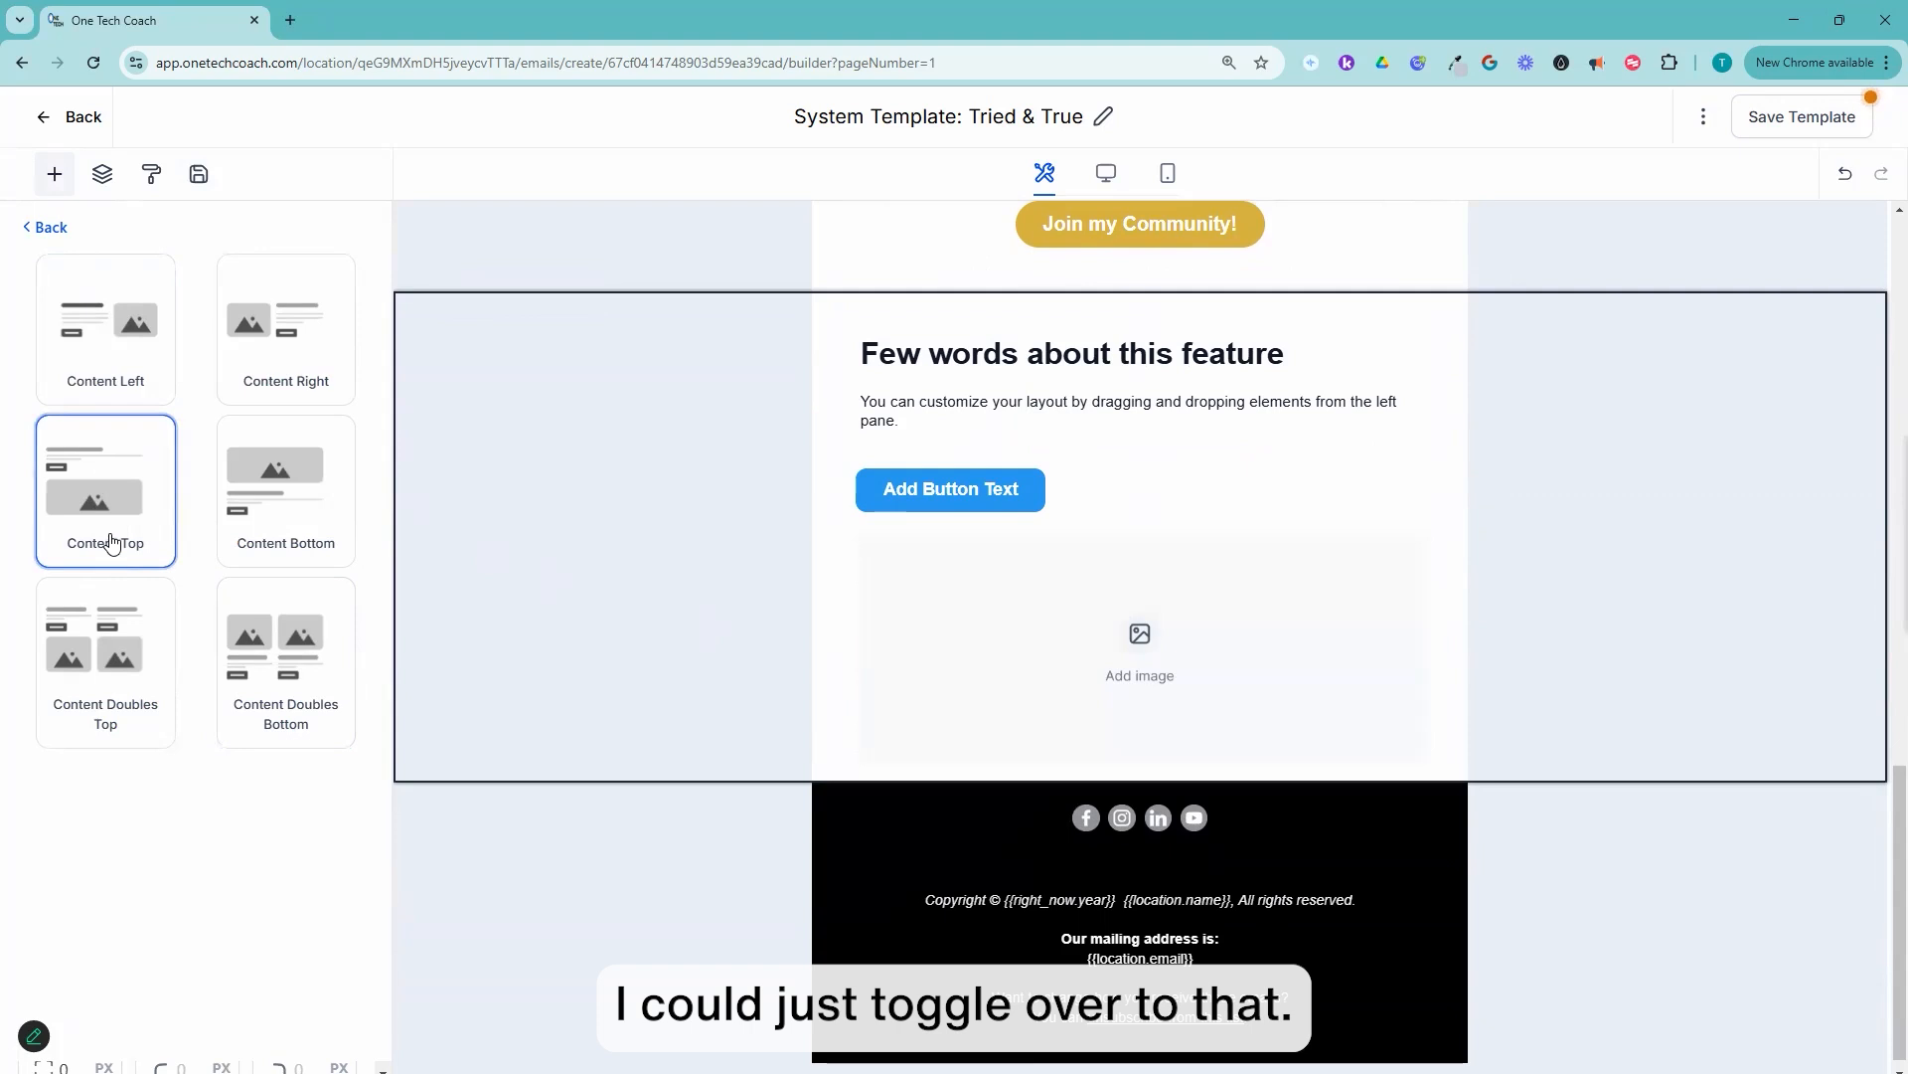
click(275, 500)
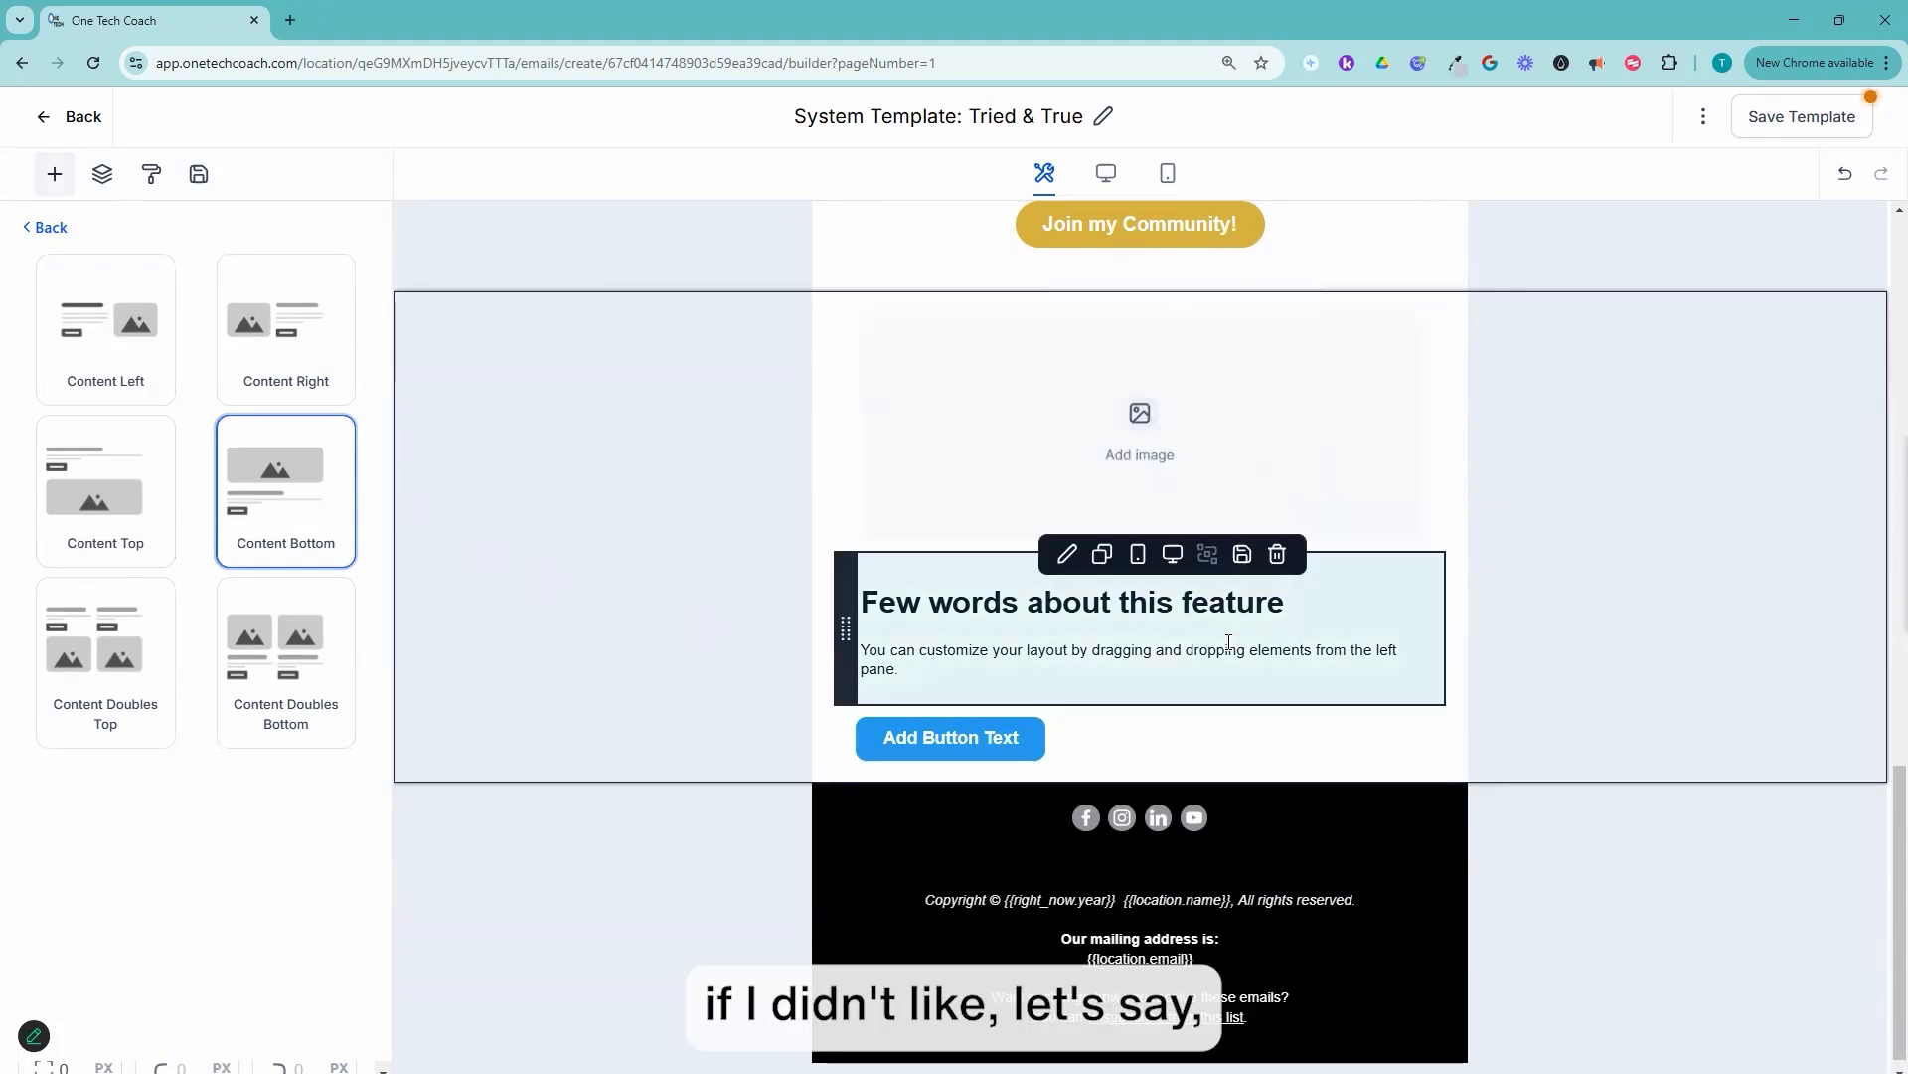
Step: Center the layout's blue placeholder button, and replace it with a duplicate of the gold "Join my Community!" button
click(1049, 761)
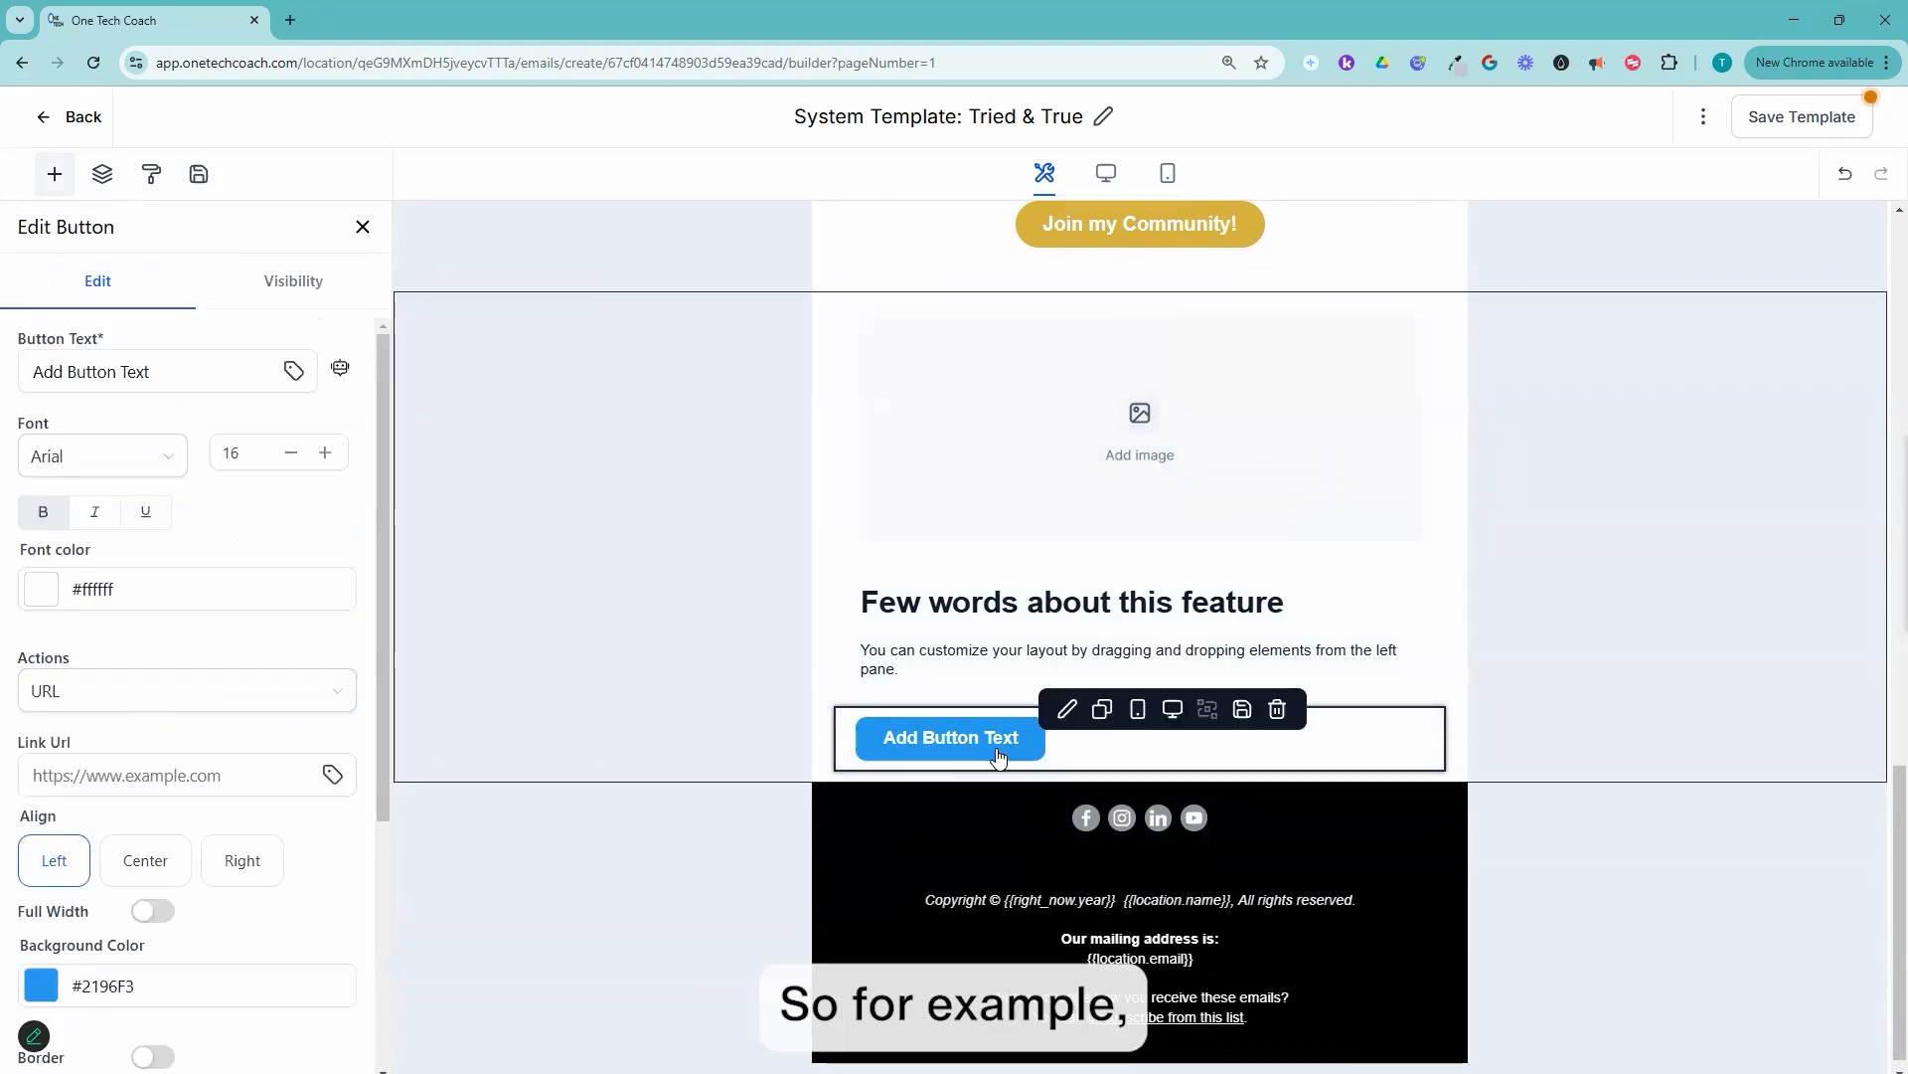
click(169, 861)
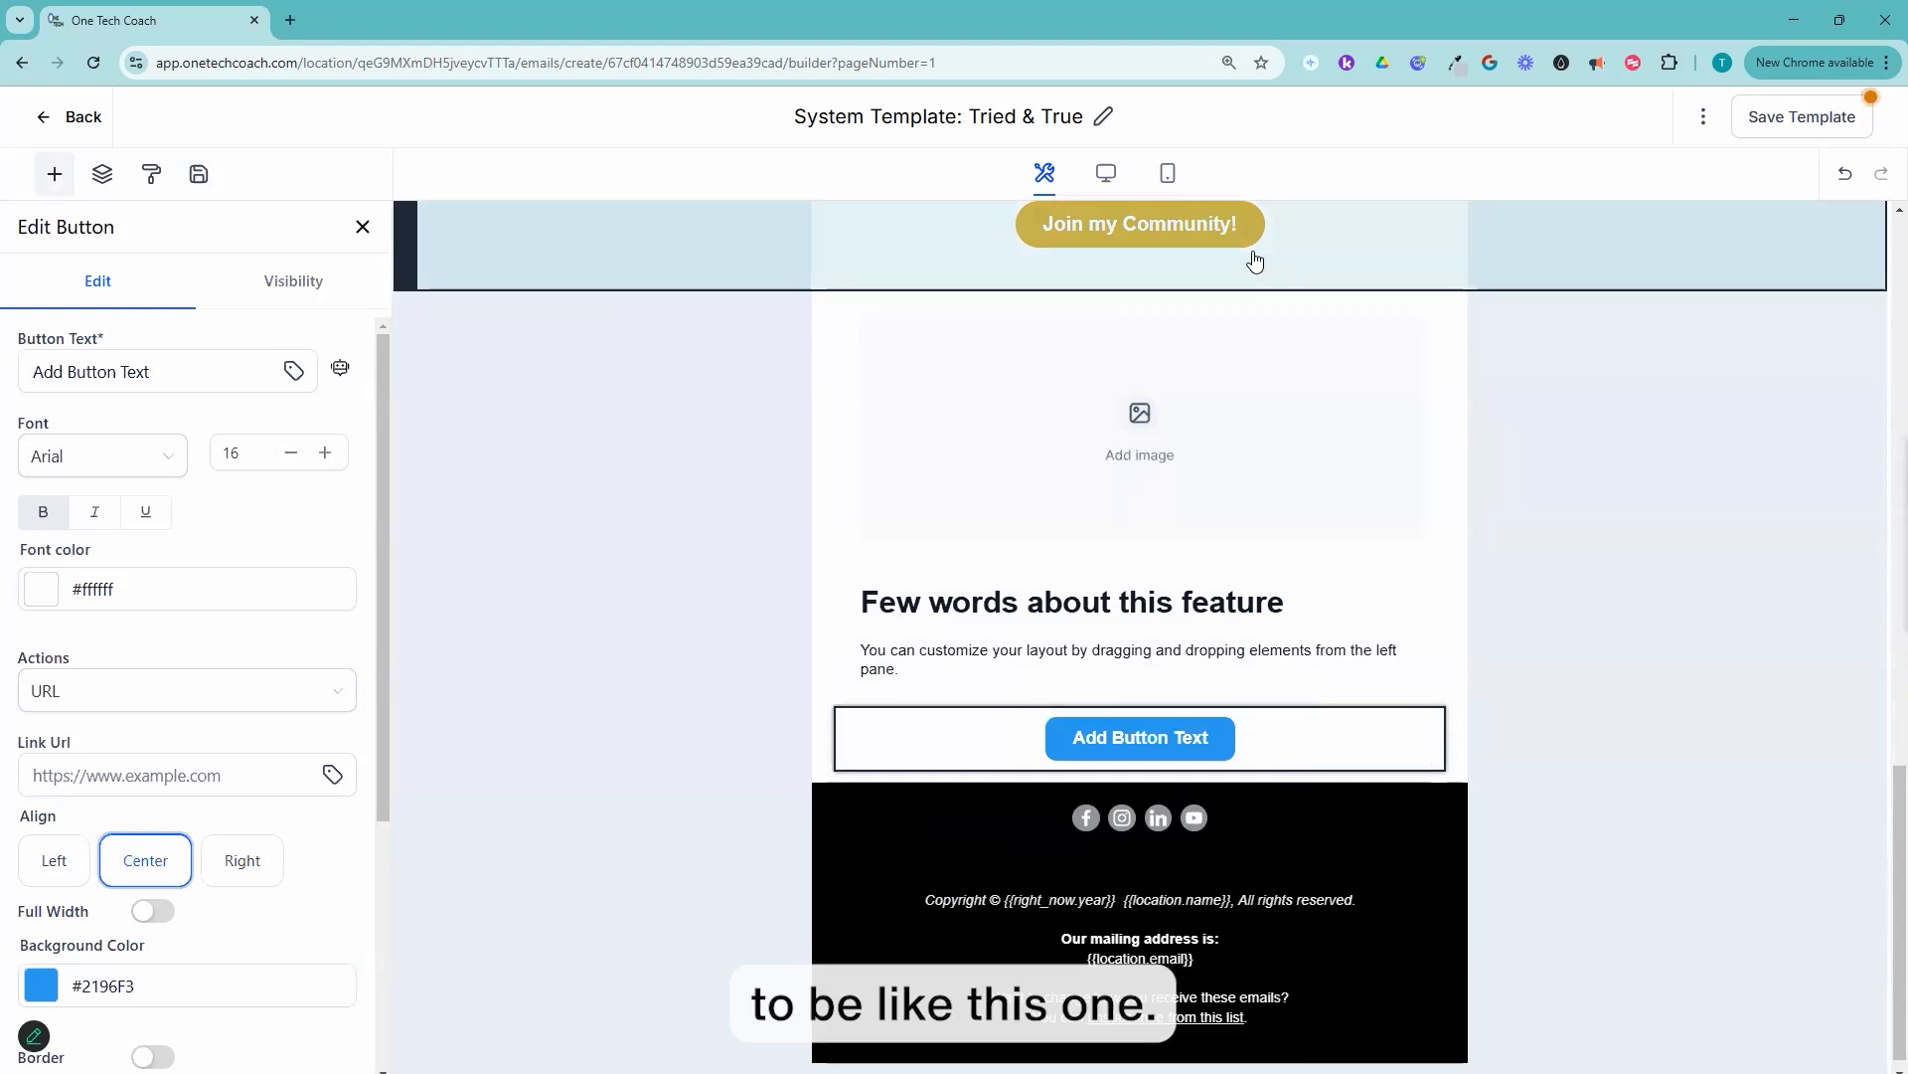
scroll(1388, 511, up, 2)
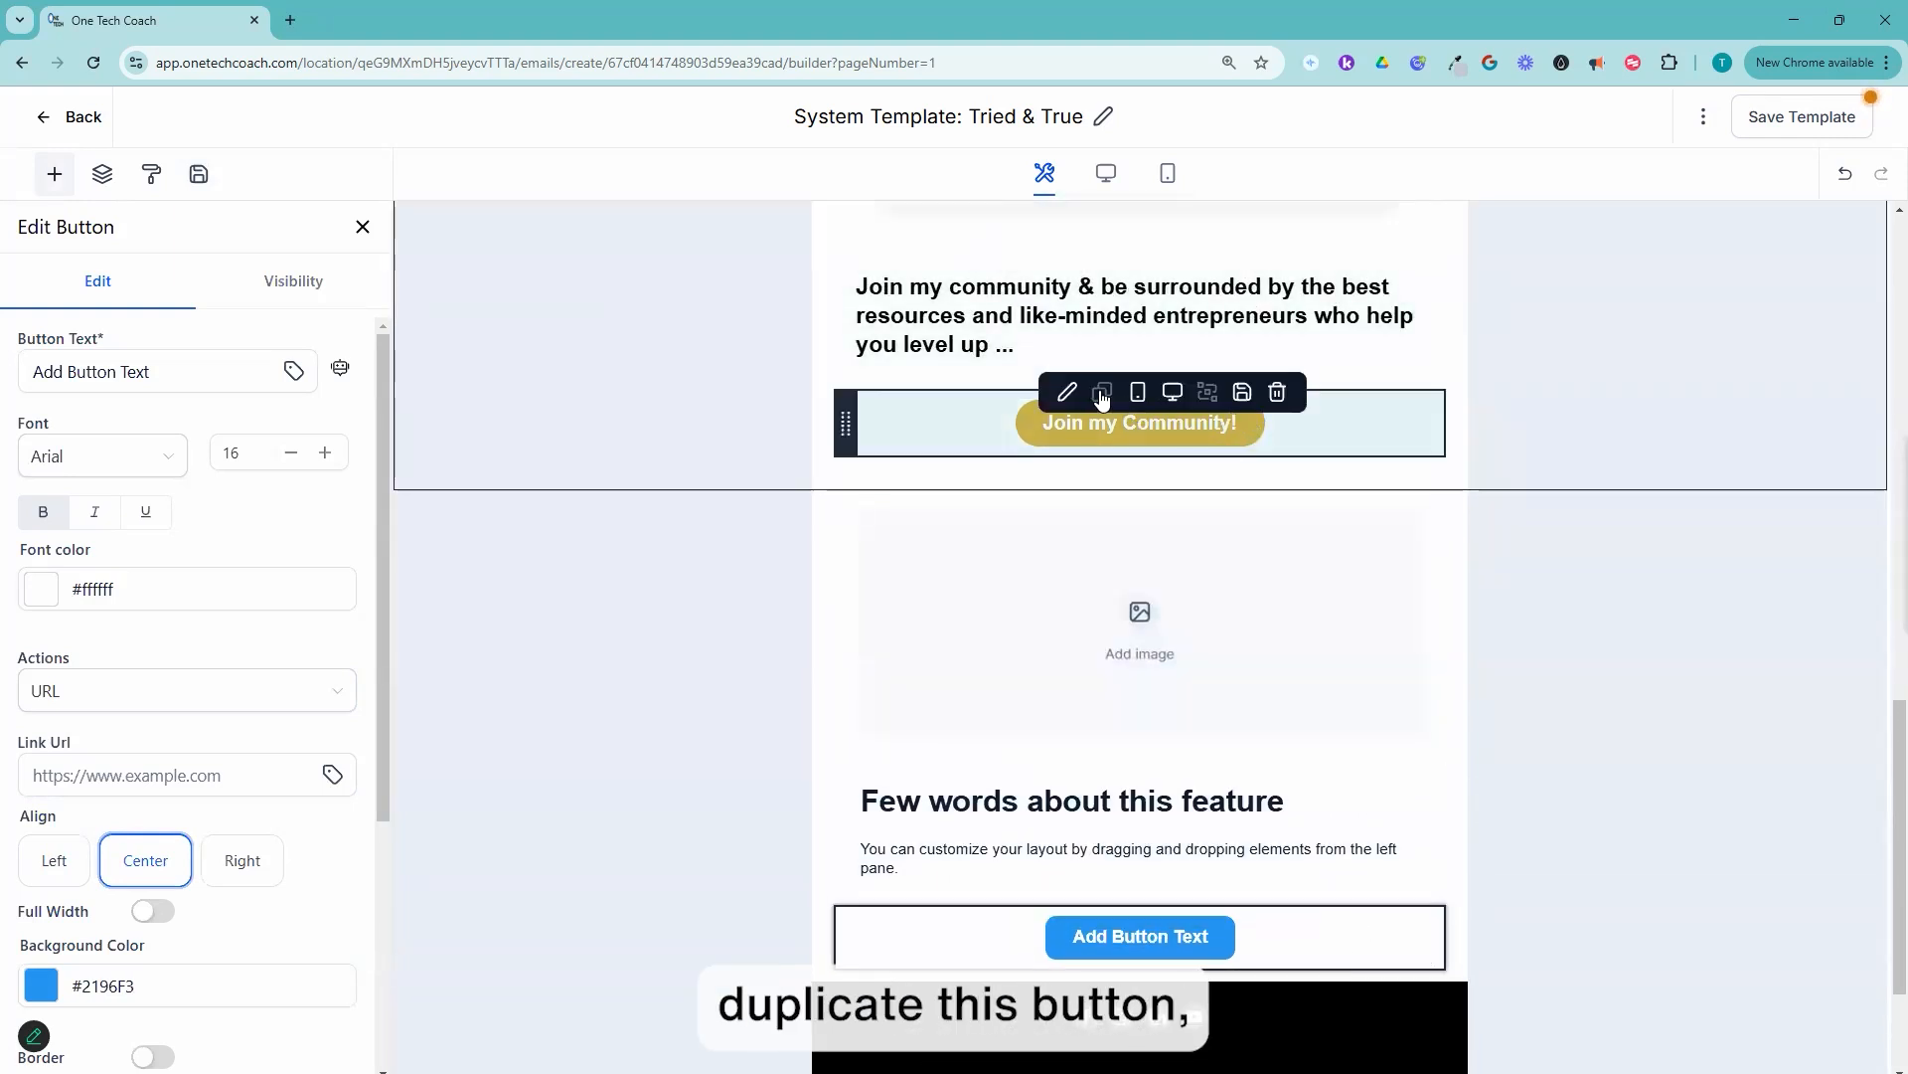
click(1102, 392)
scroll(1328, 550, down, 2)
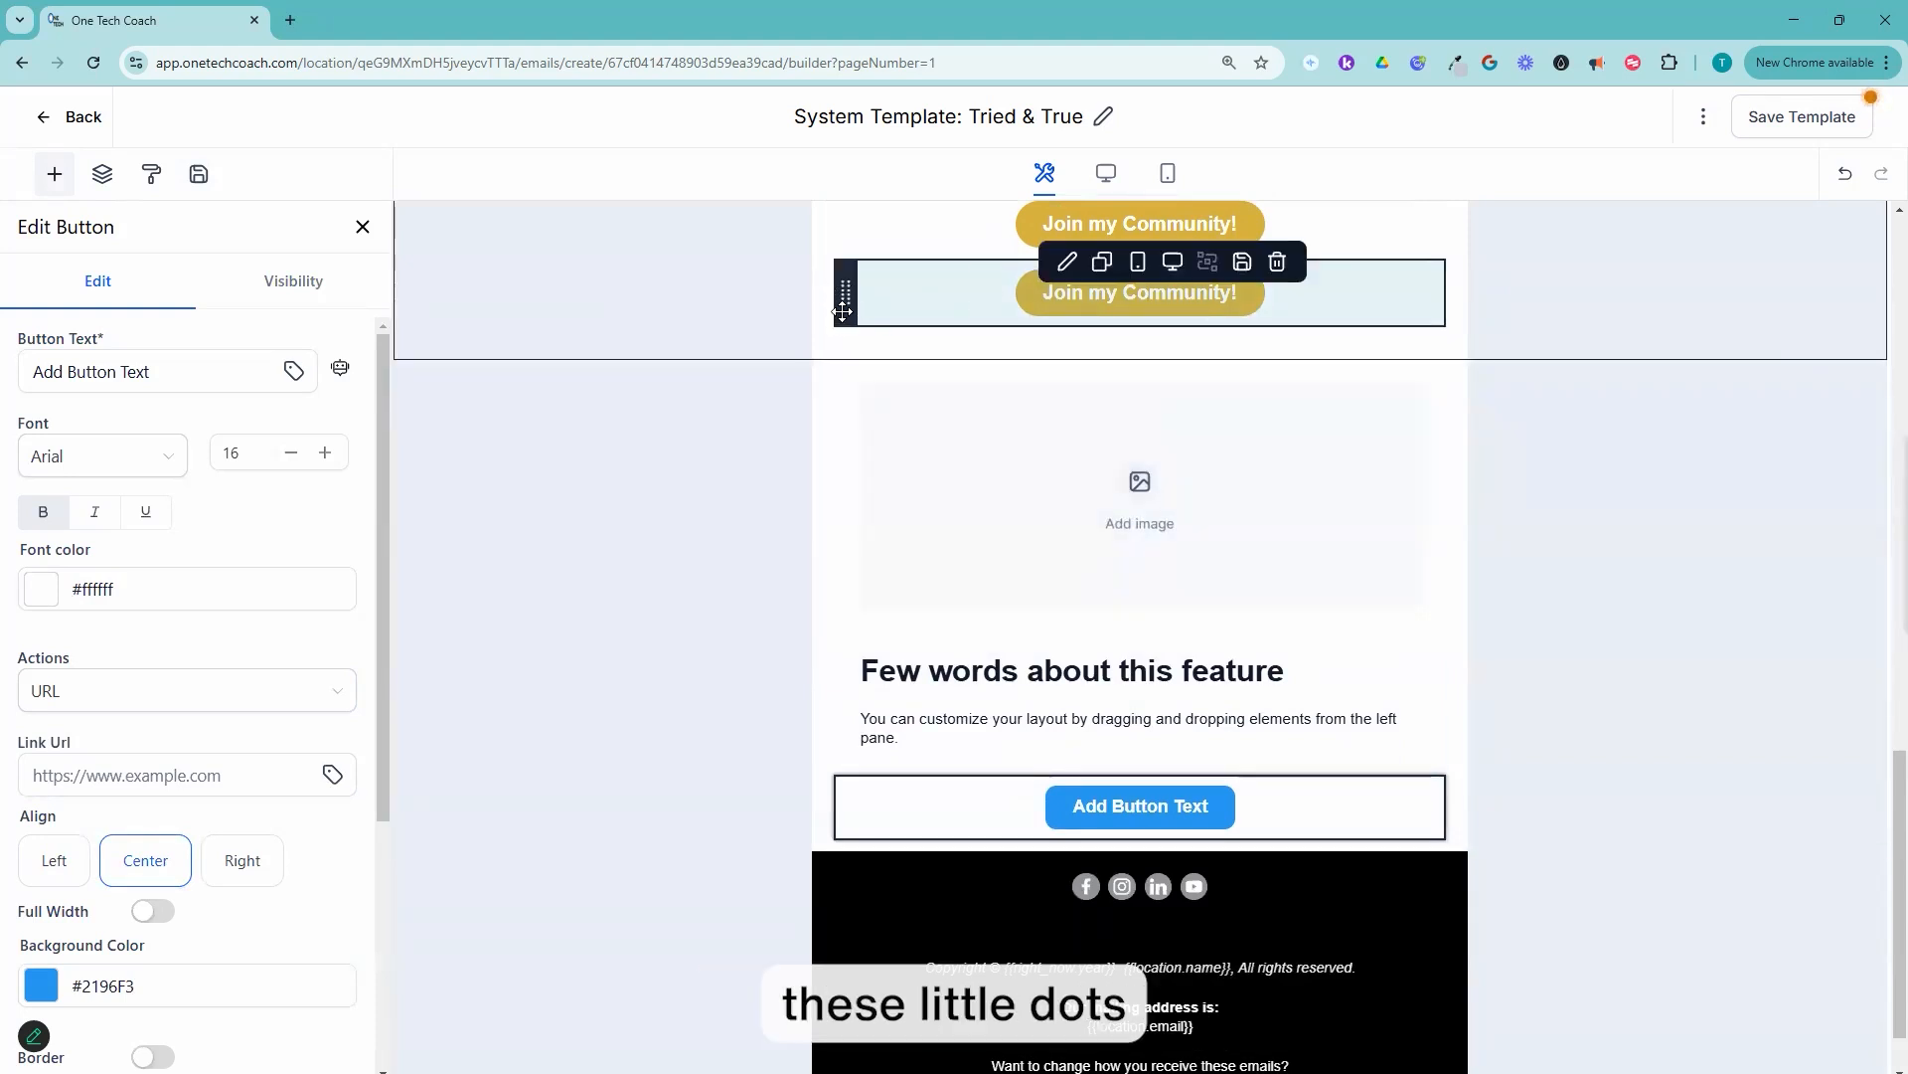
drag(845, 299, 838, 730)
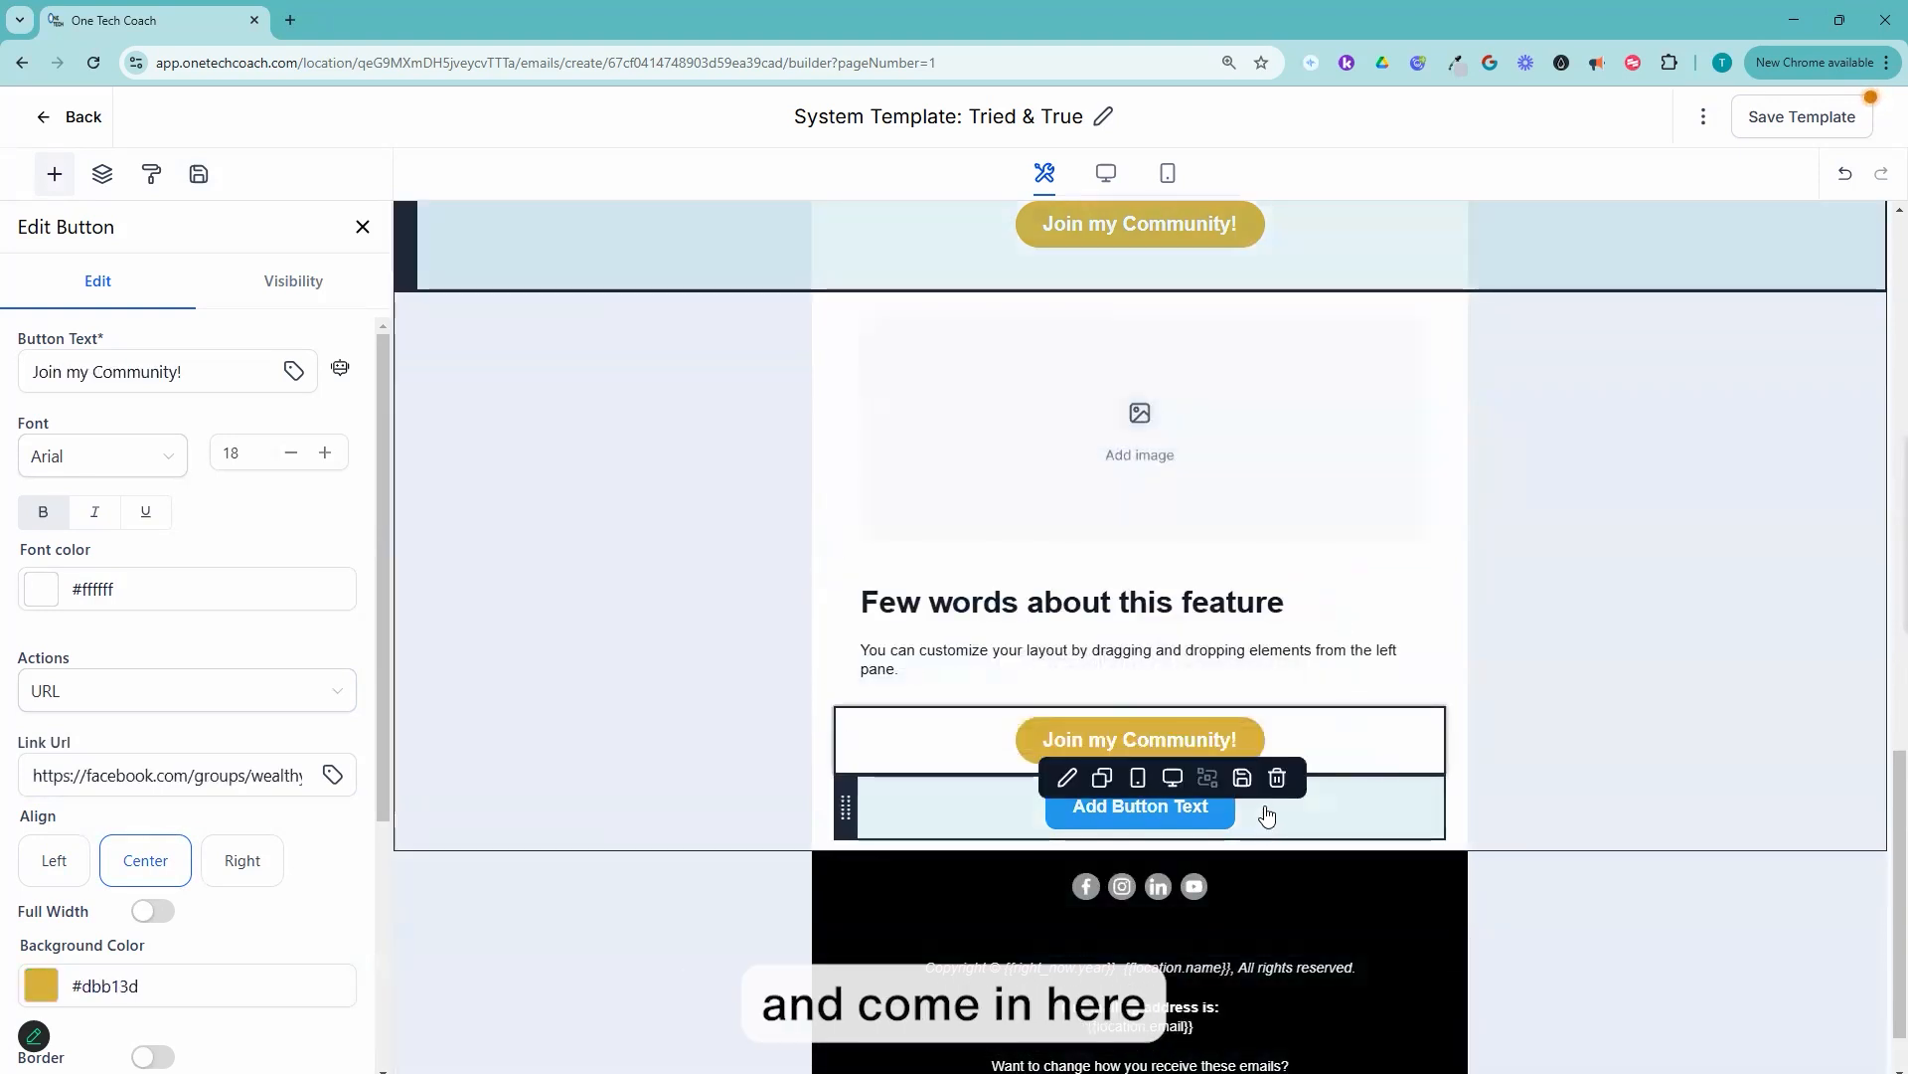
click(1277, 779)
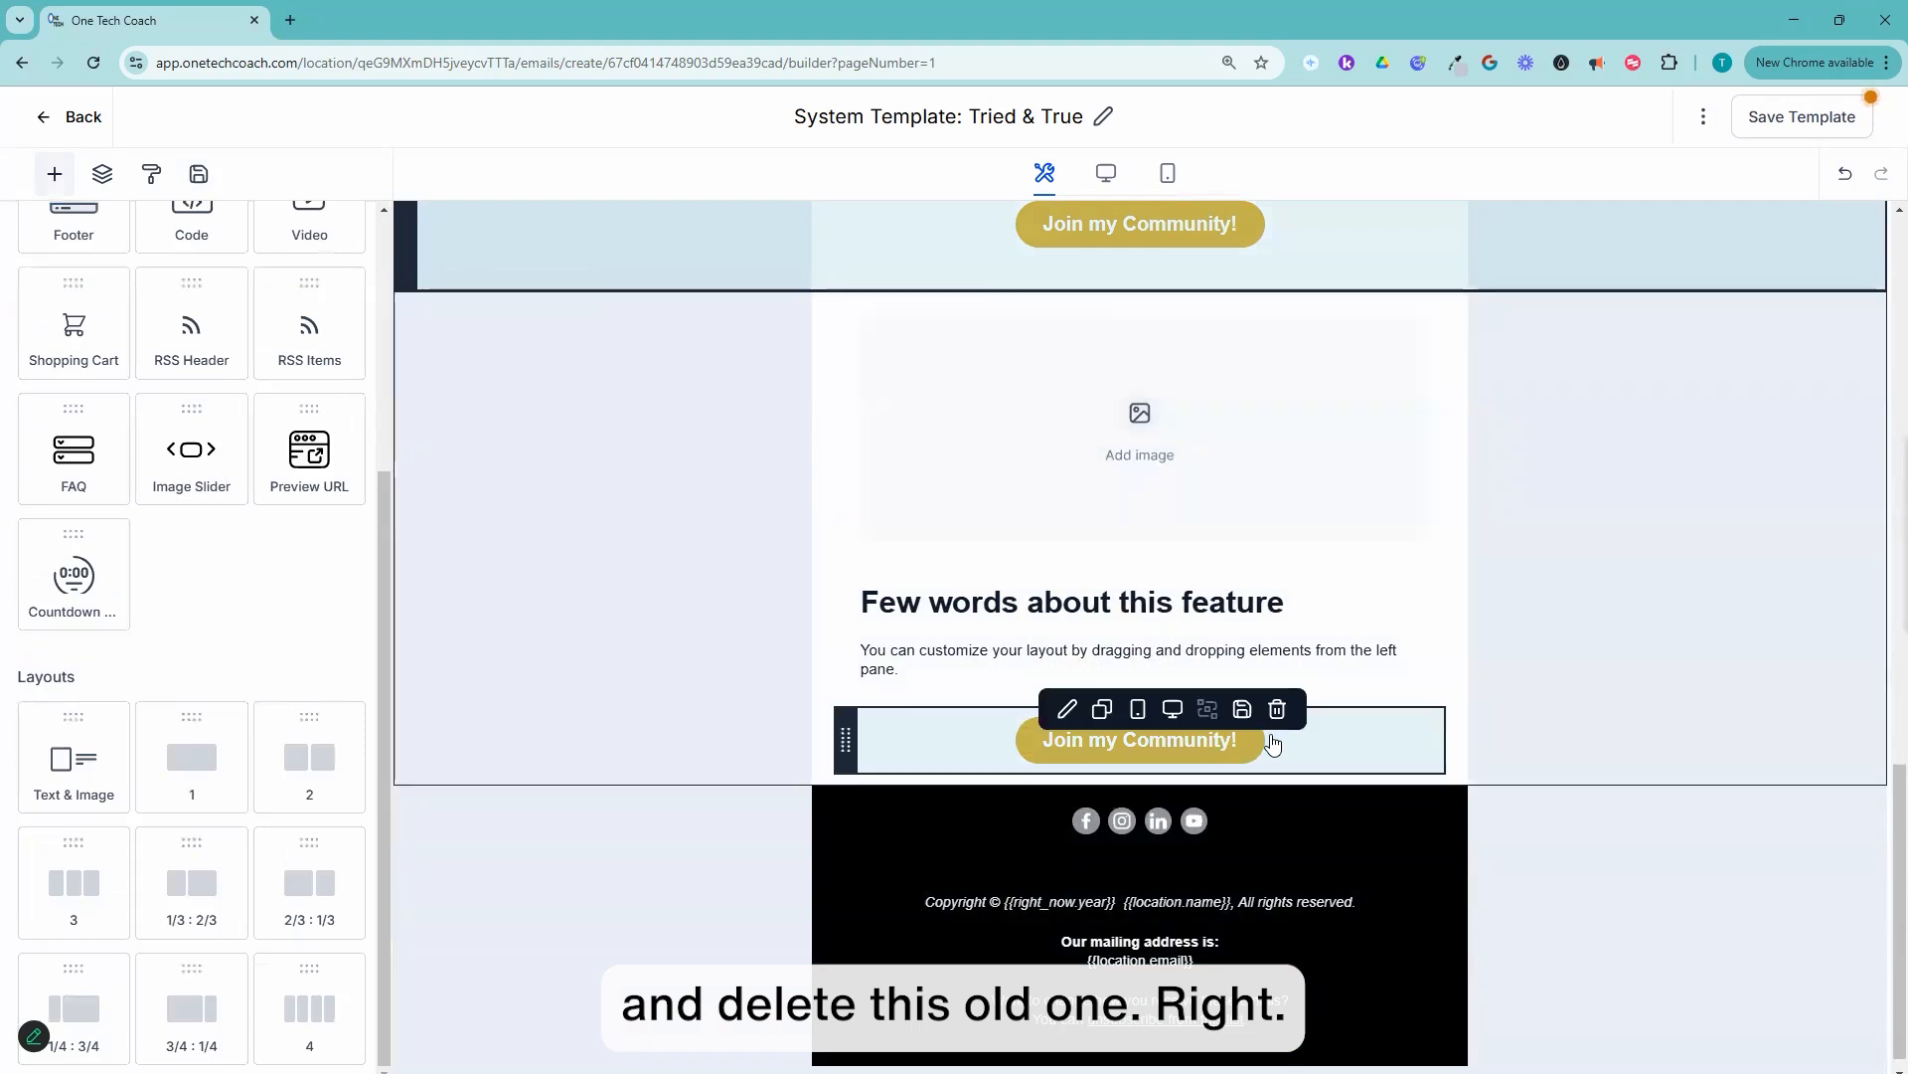
Step: Delete the whole Text & Image layout above the black footer
scroll(1528, 587, up, 1)
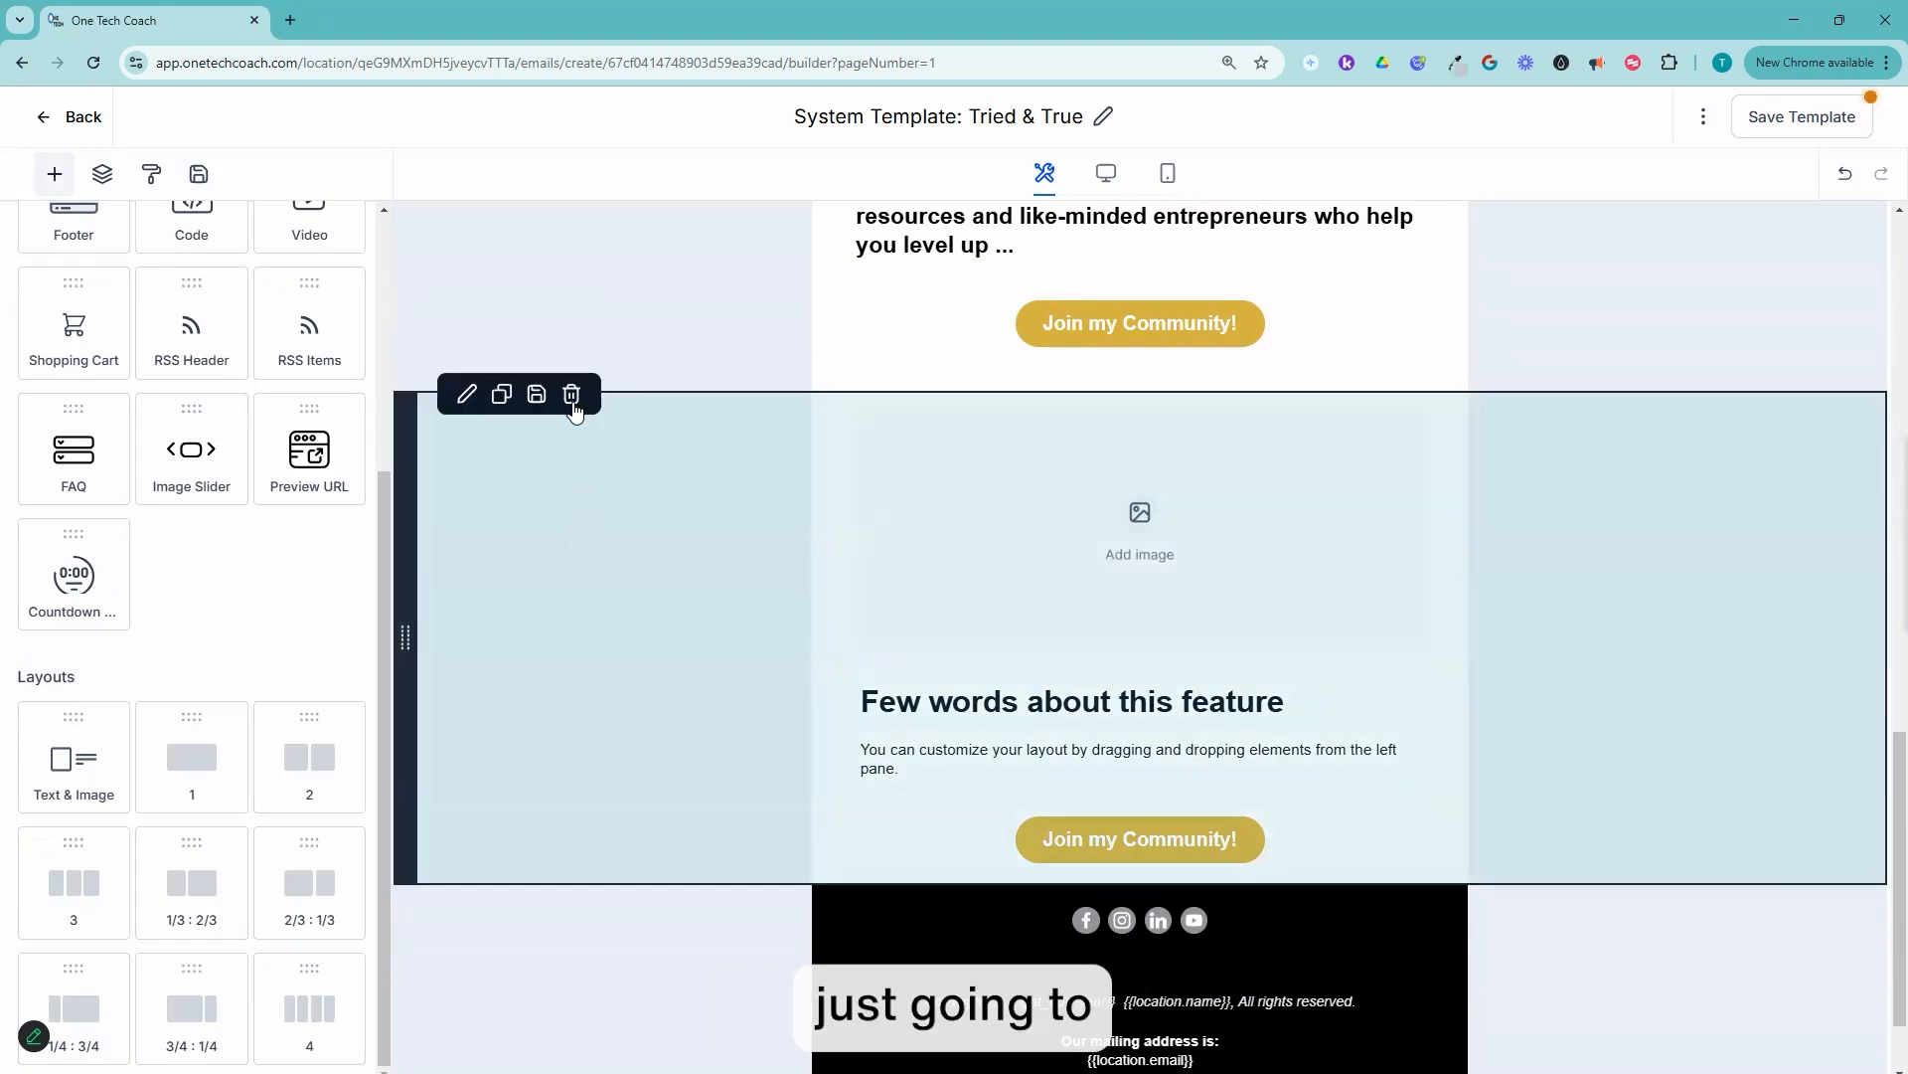
click(572, 406)
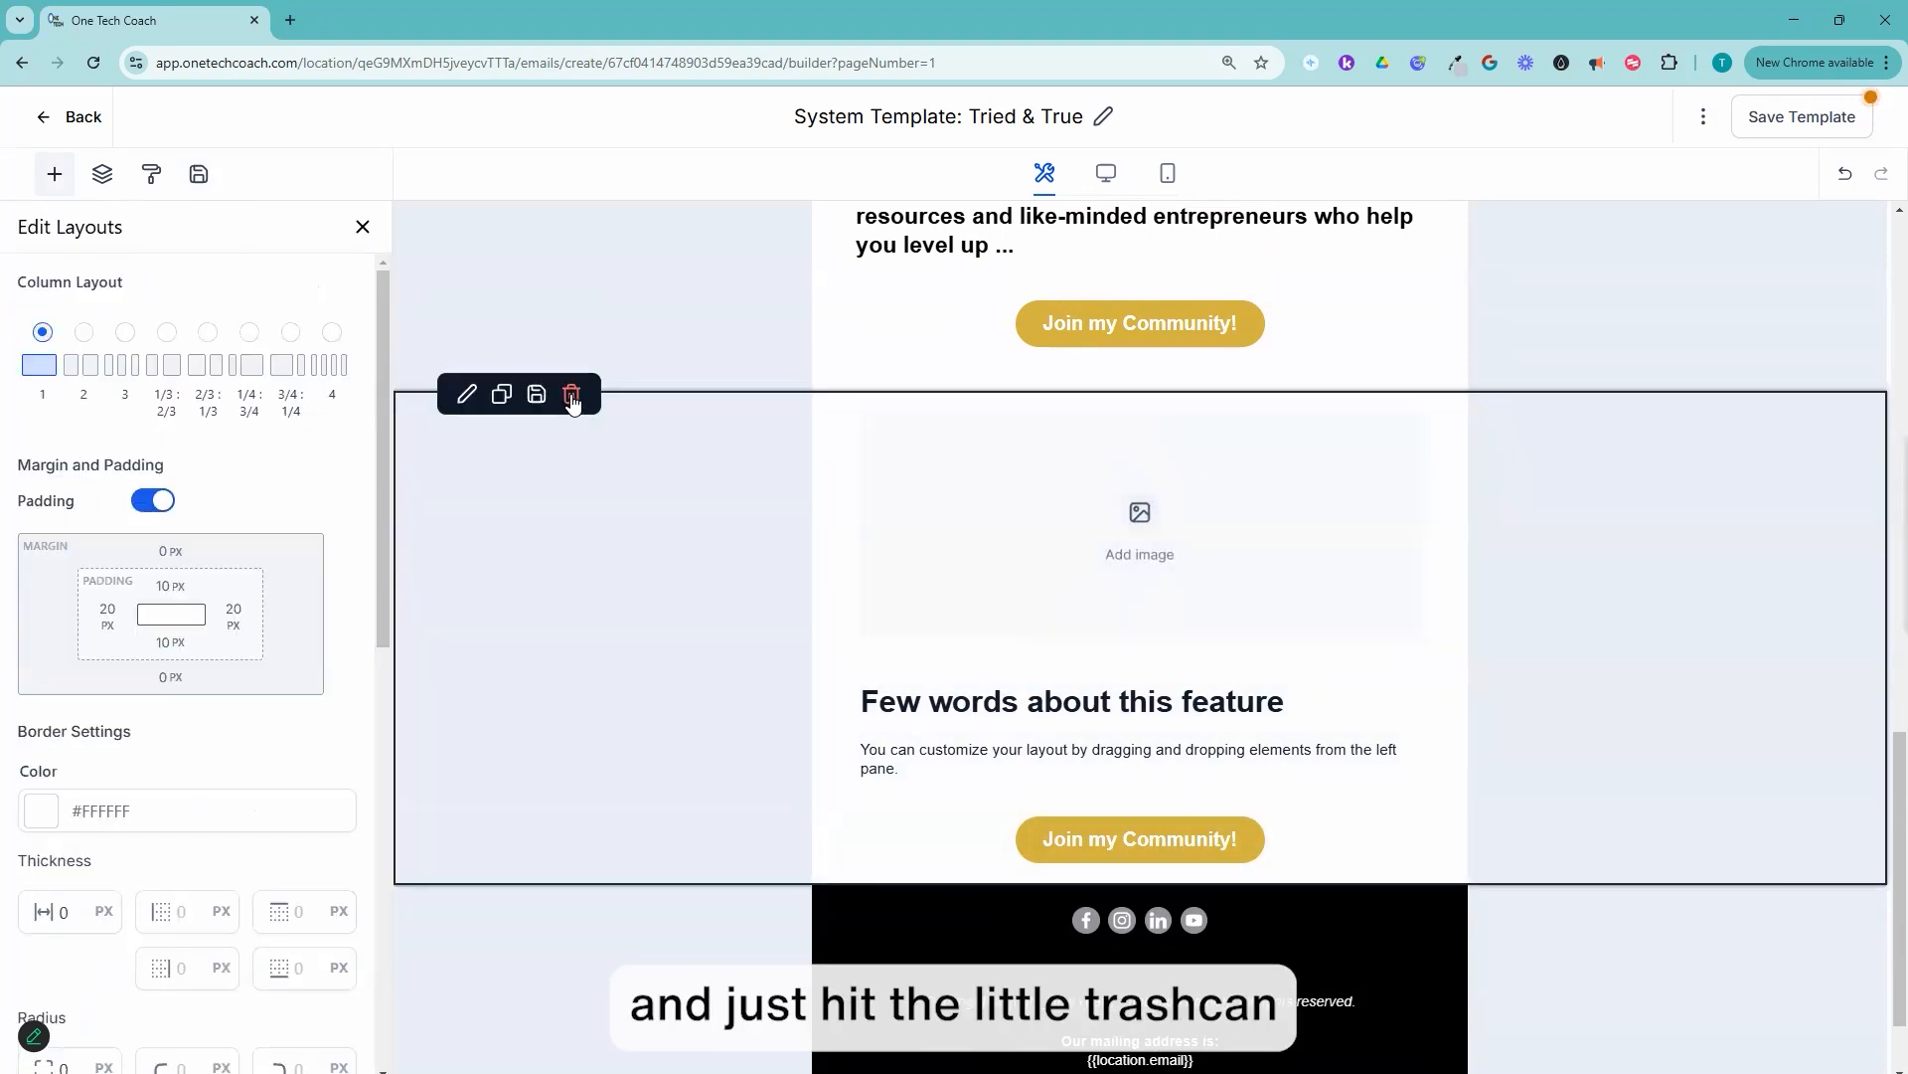
click(572, 398)
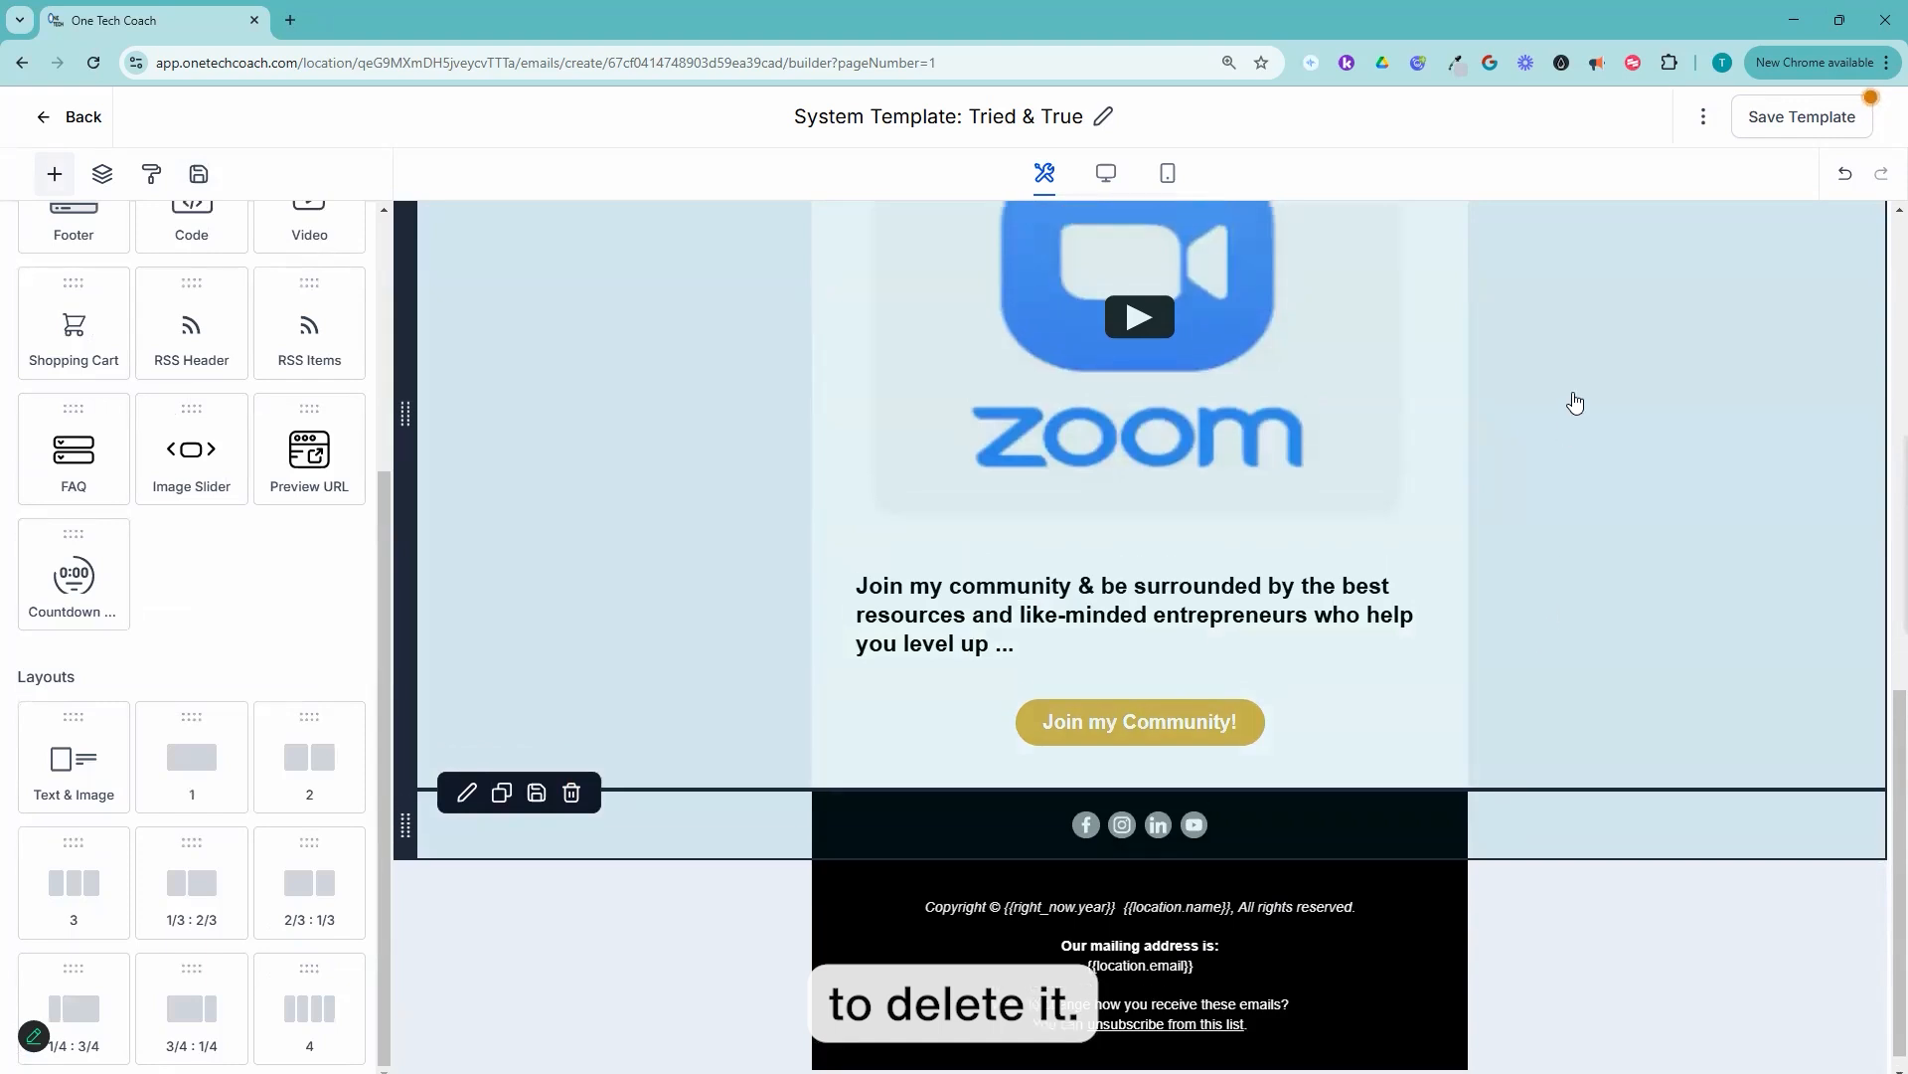
Step: Rename the email template as "Test - Journal Delivery"
scroll(1572, 404, up, 2)
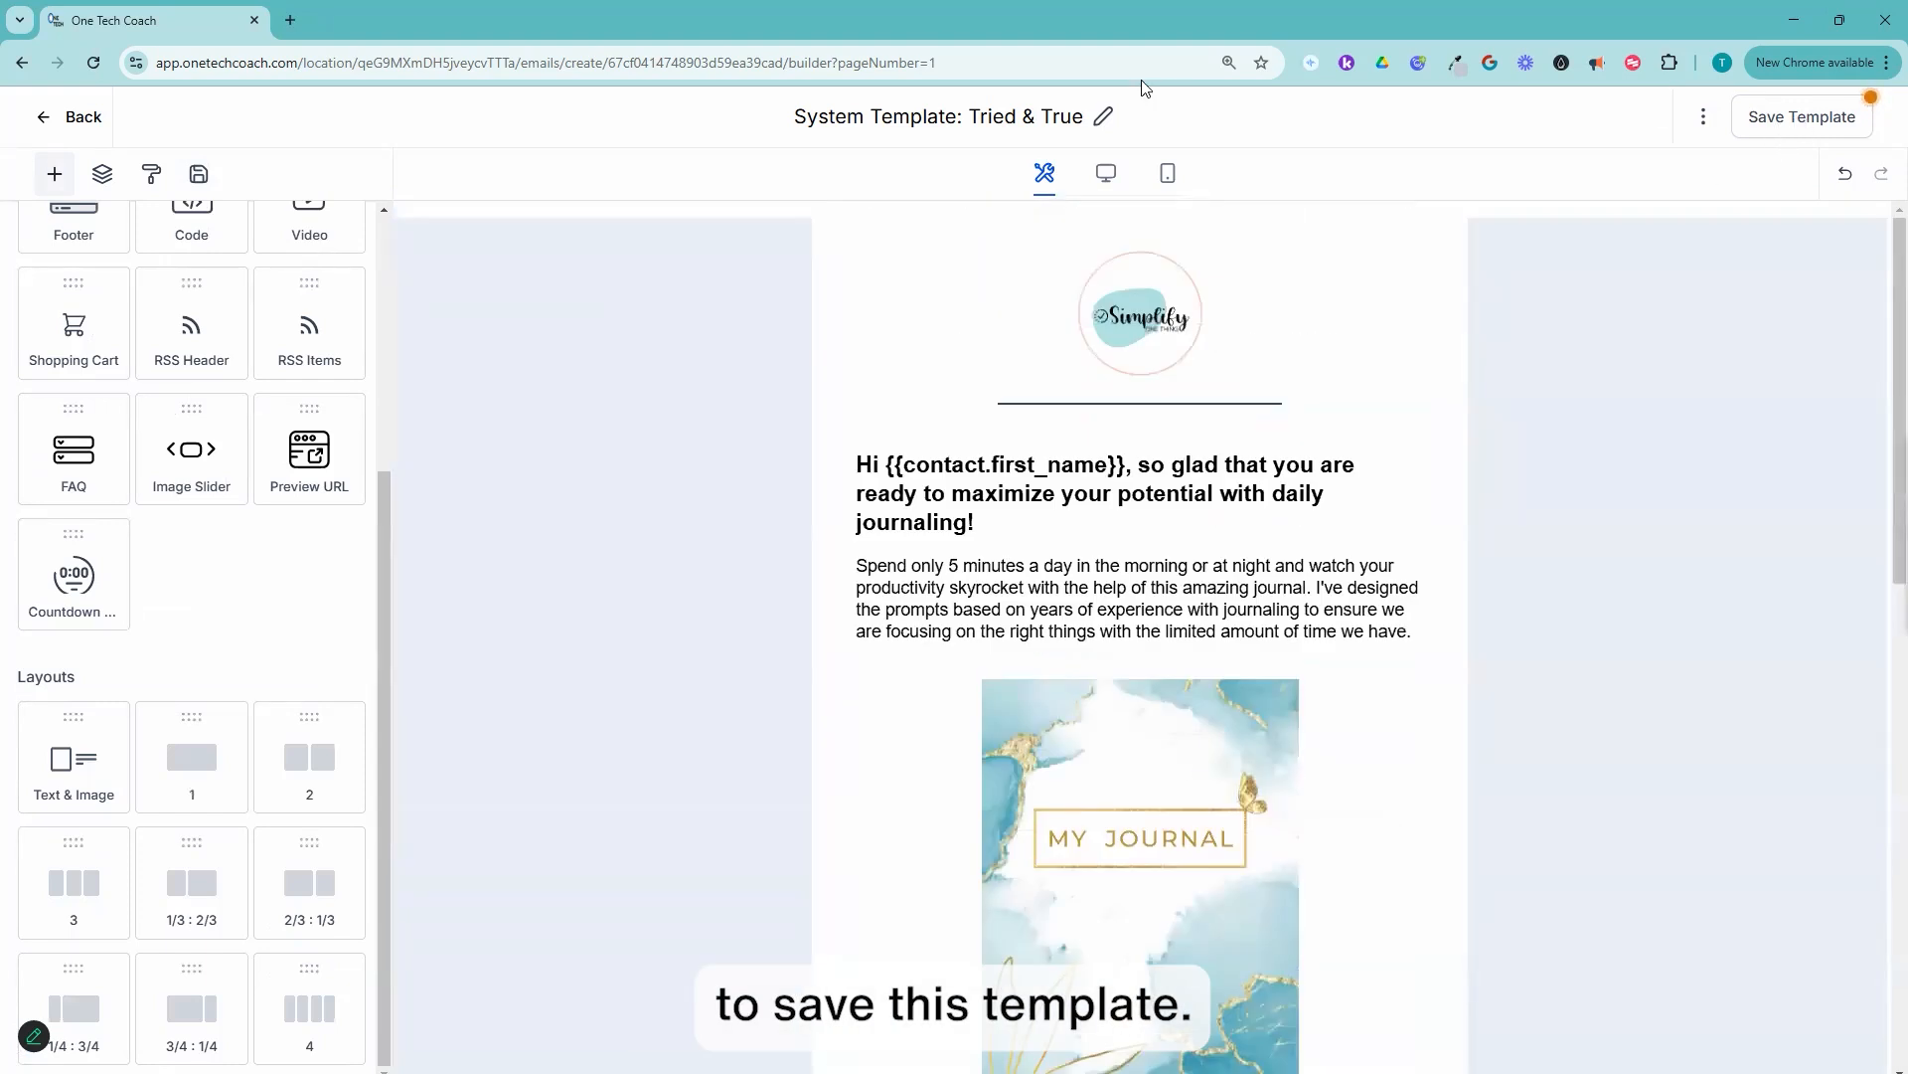
click(801, 119)
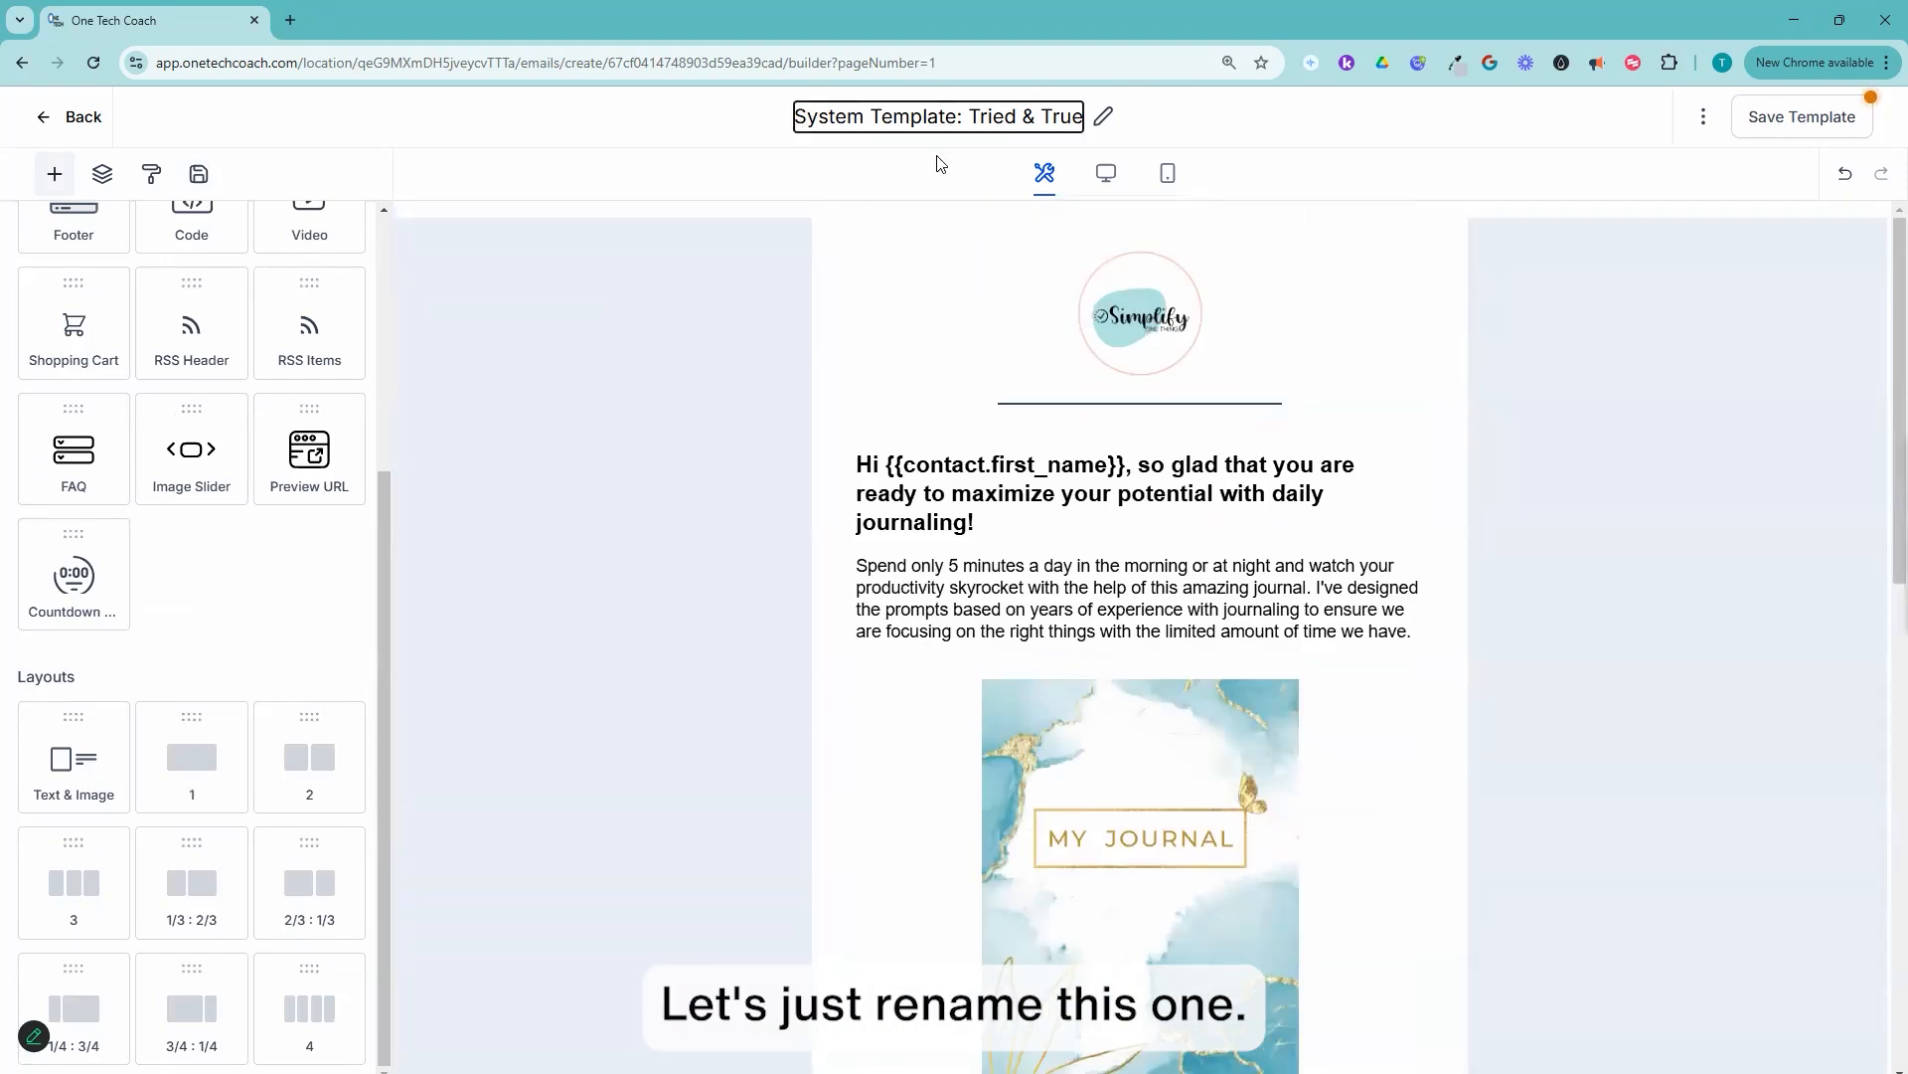
key(ctrl+a)
text(Test - Journal)
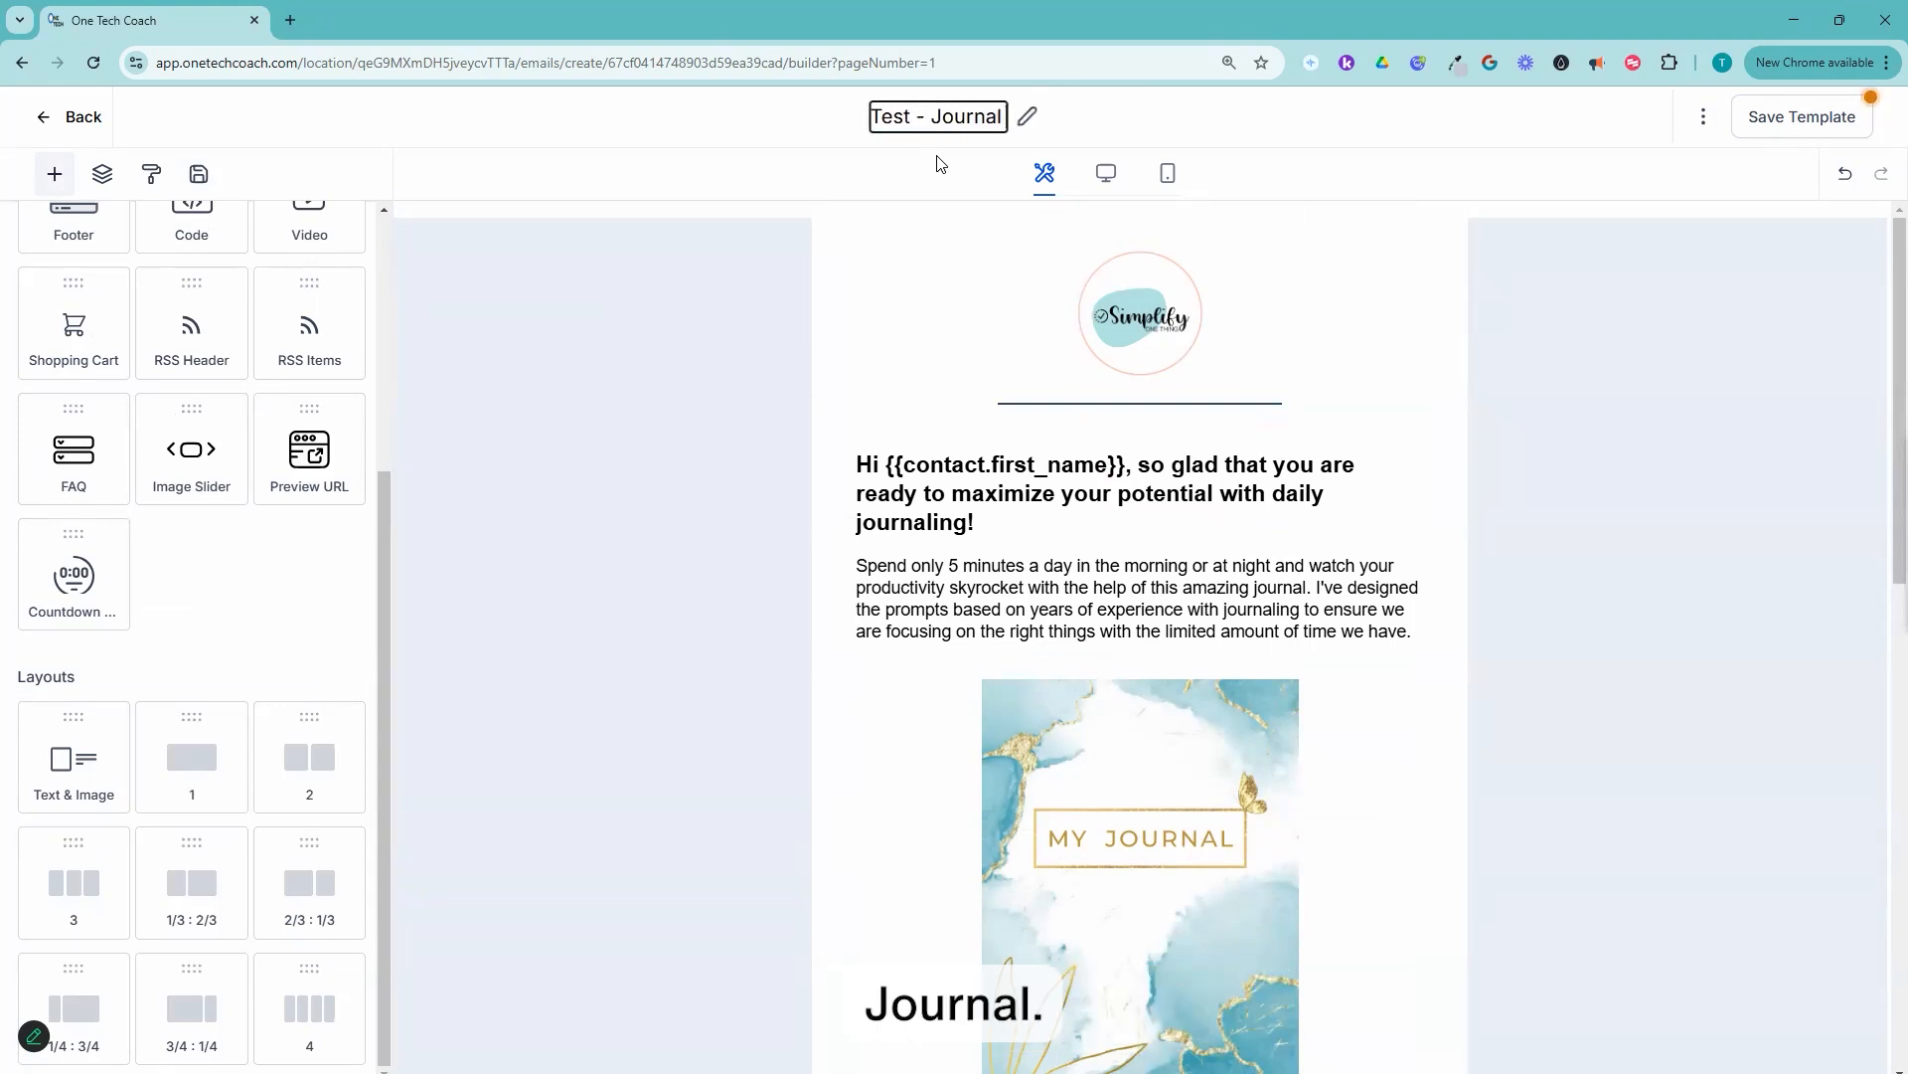
text( Delivery)
Step: Review the email's content and save the template
scroll(1161, 550, down, 2)
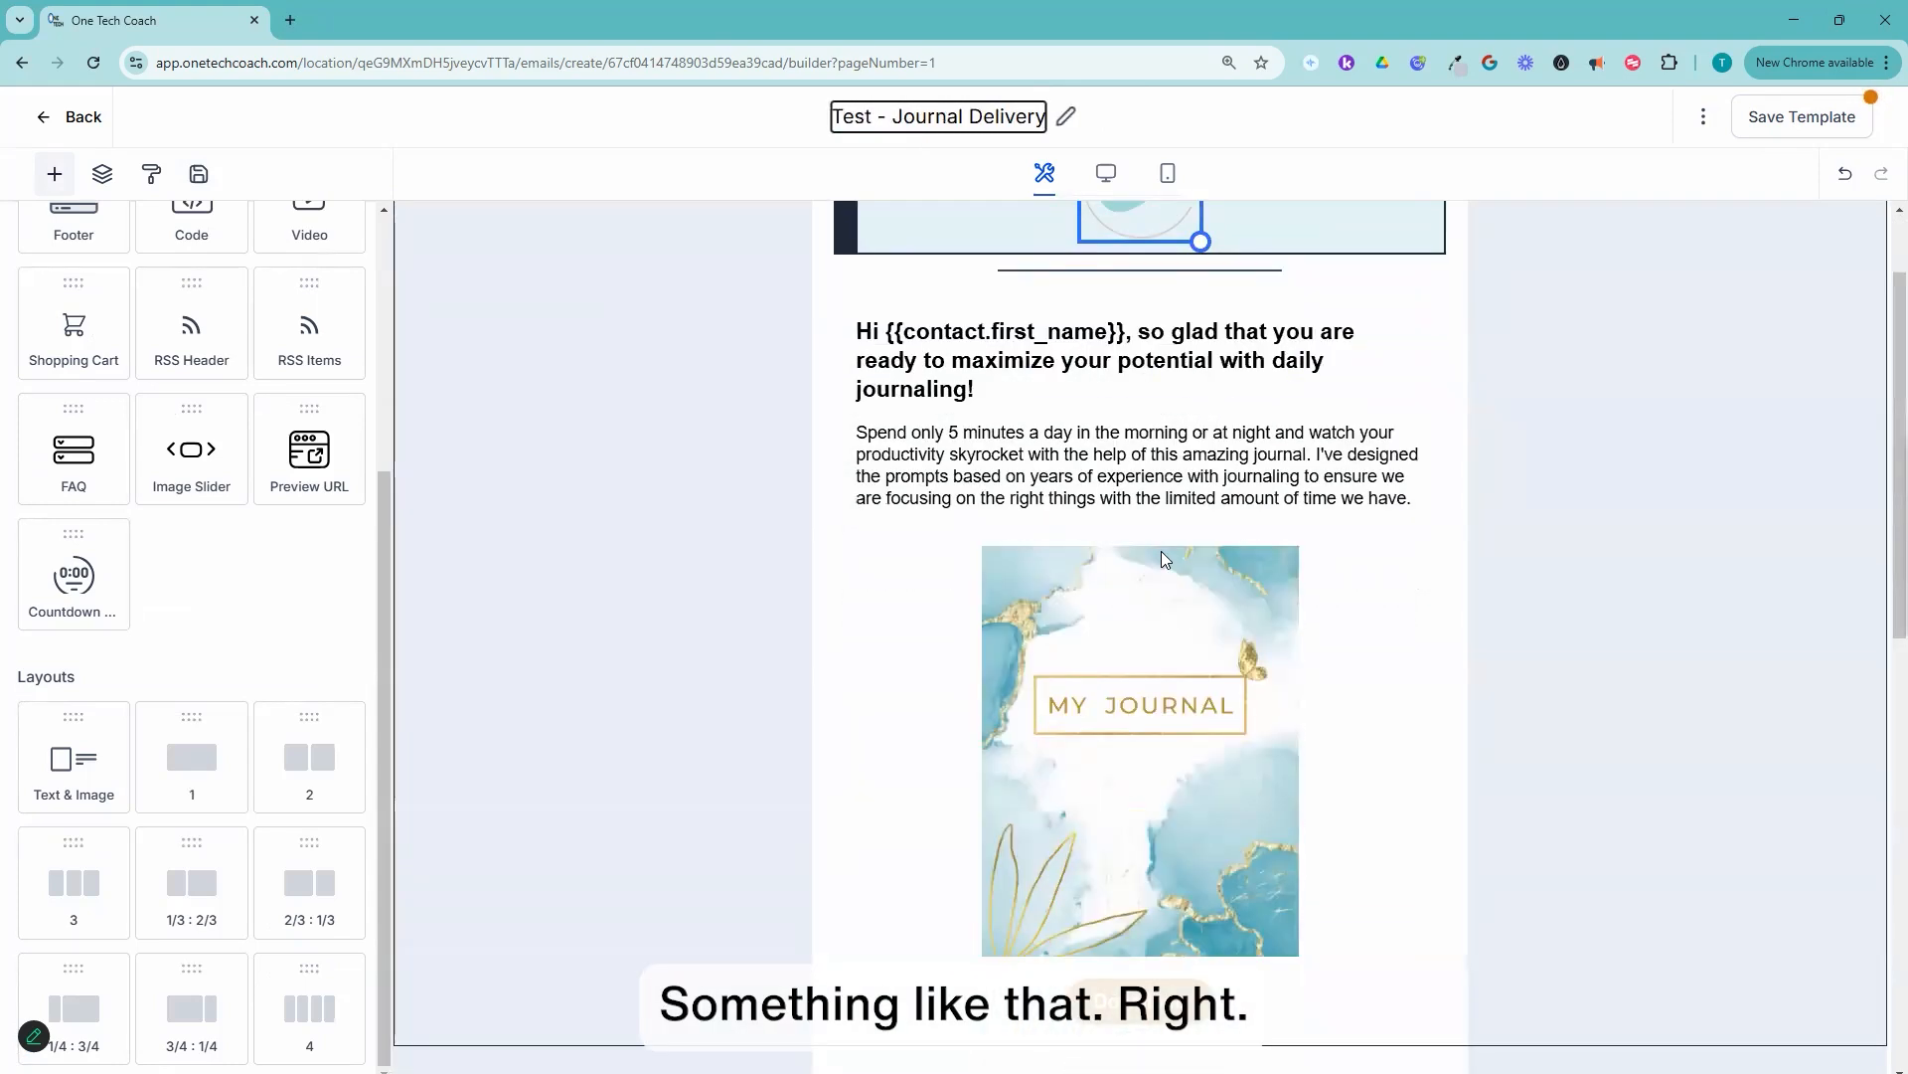
scroll(1240, 579, down, 5)
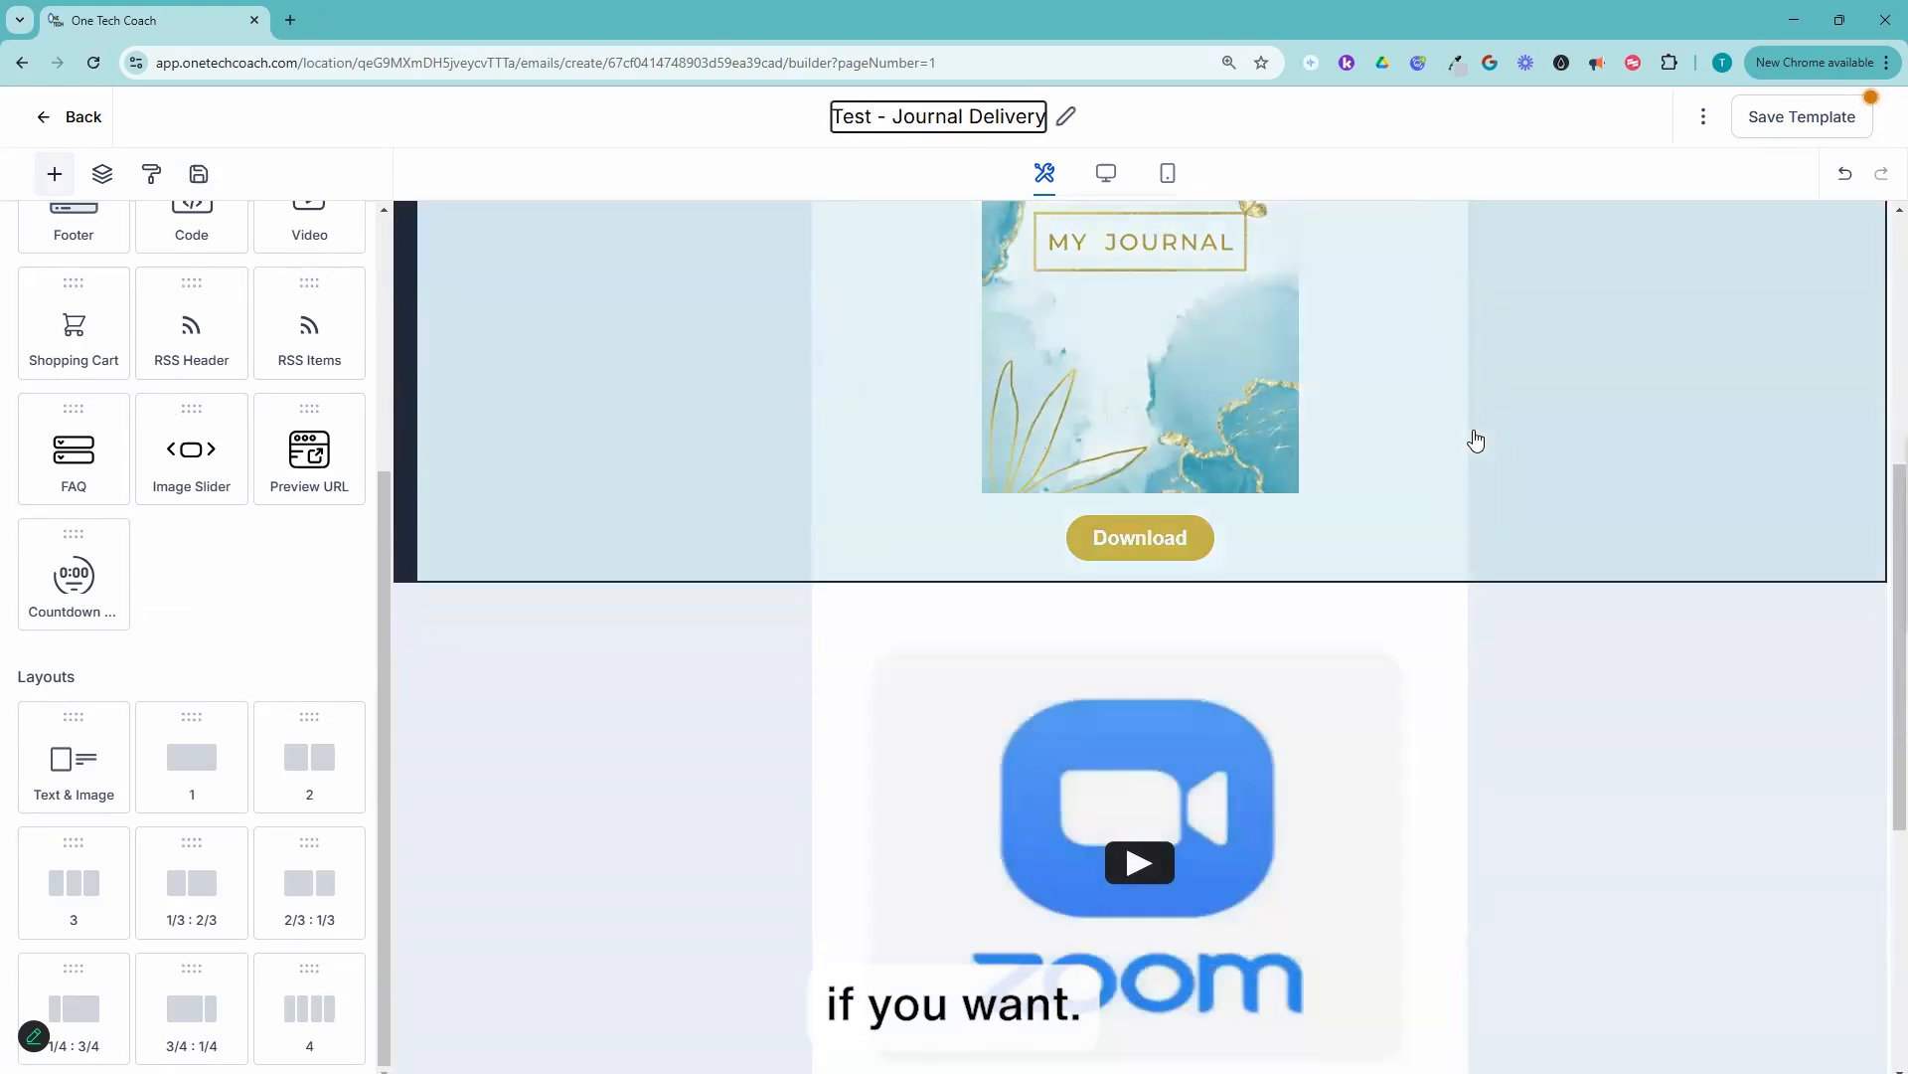
scroll(938, 471, down, 2)
scroll(1703, 319, up, 4)
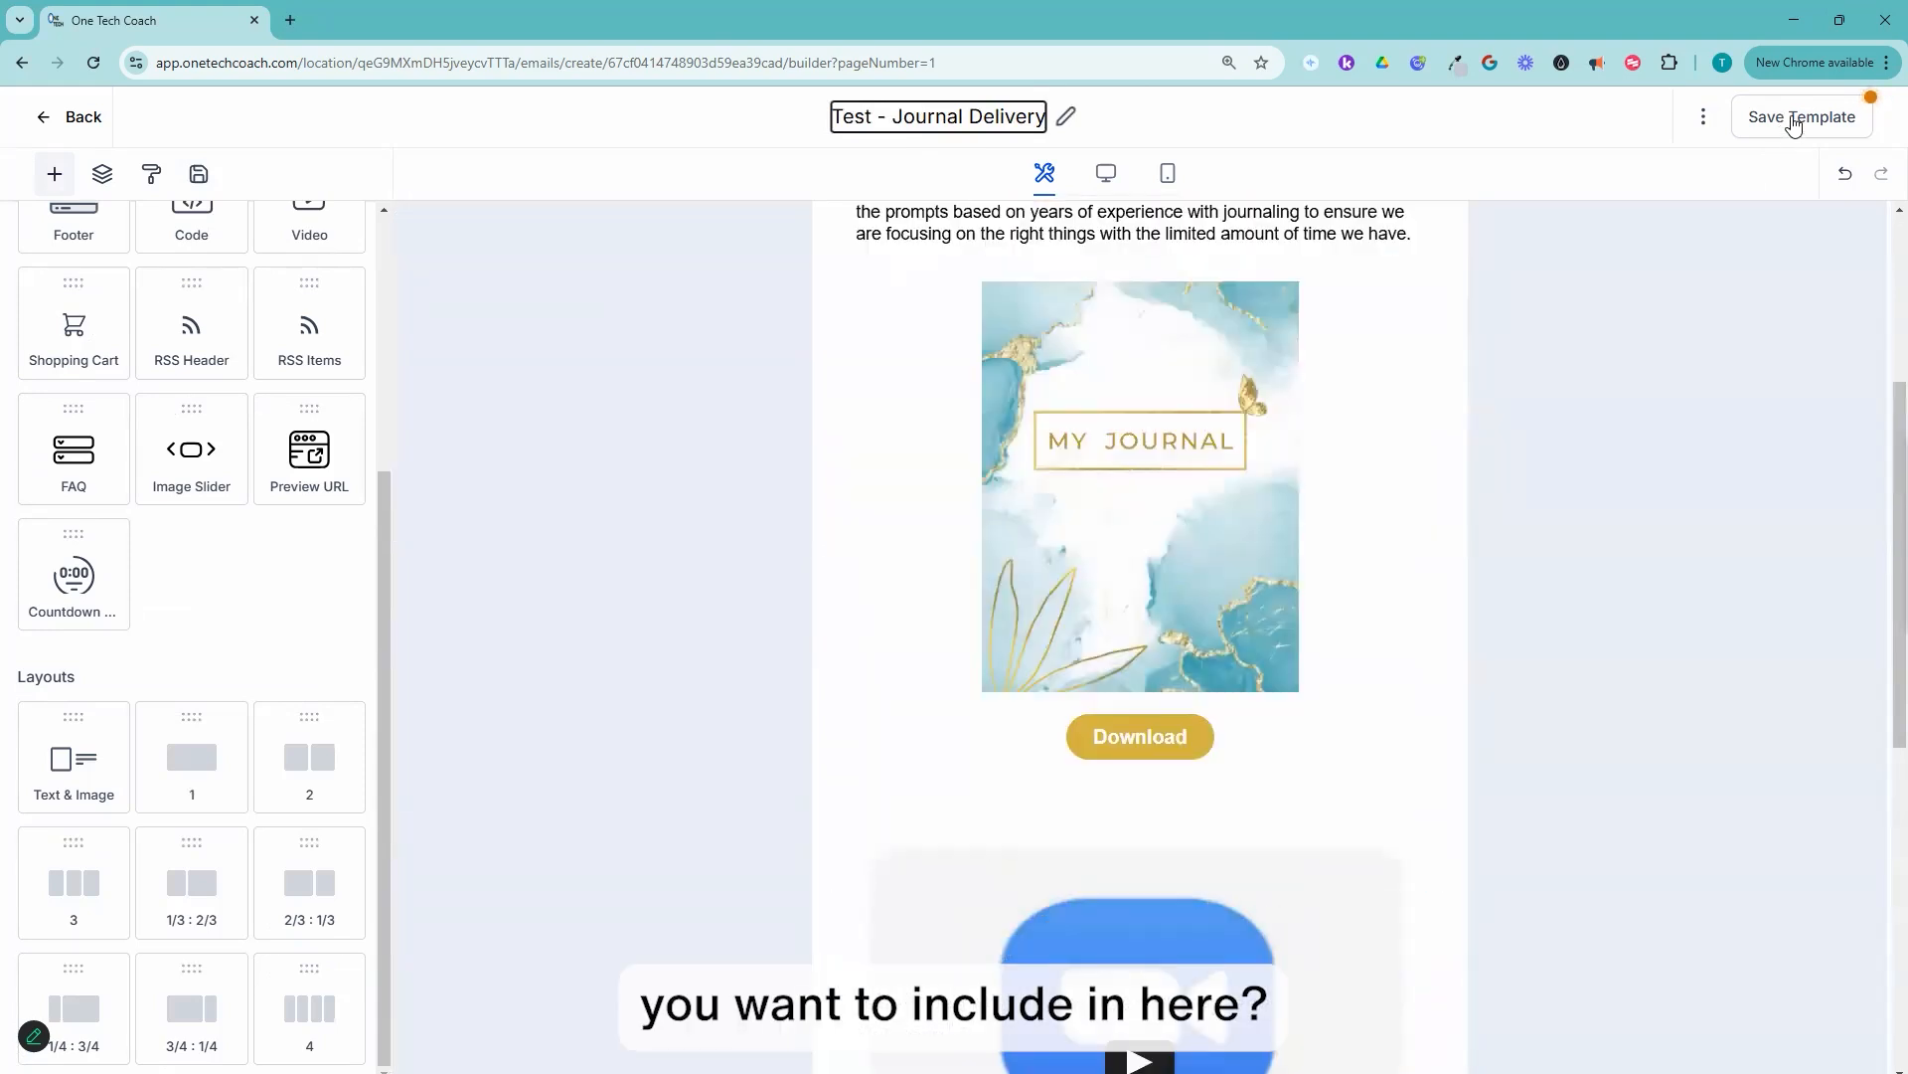
click(1794, 120)
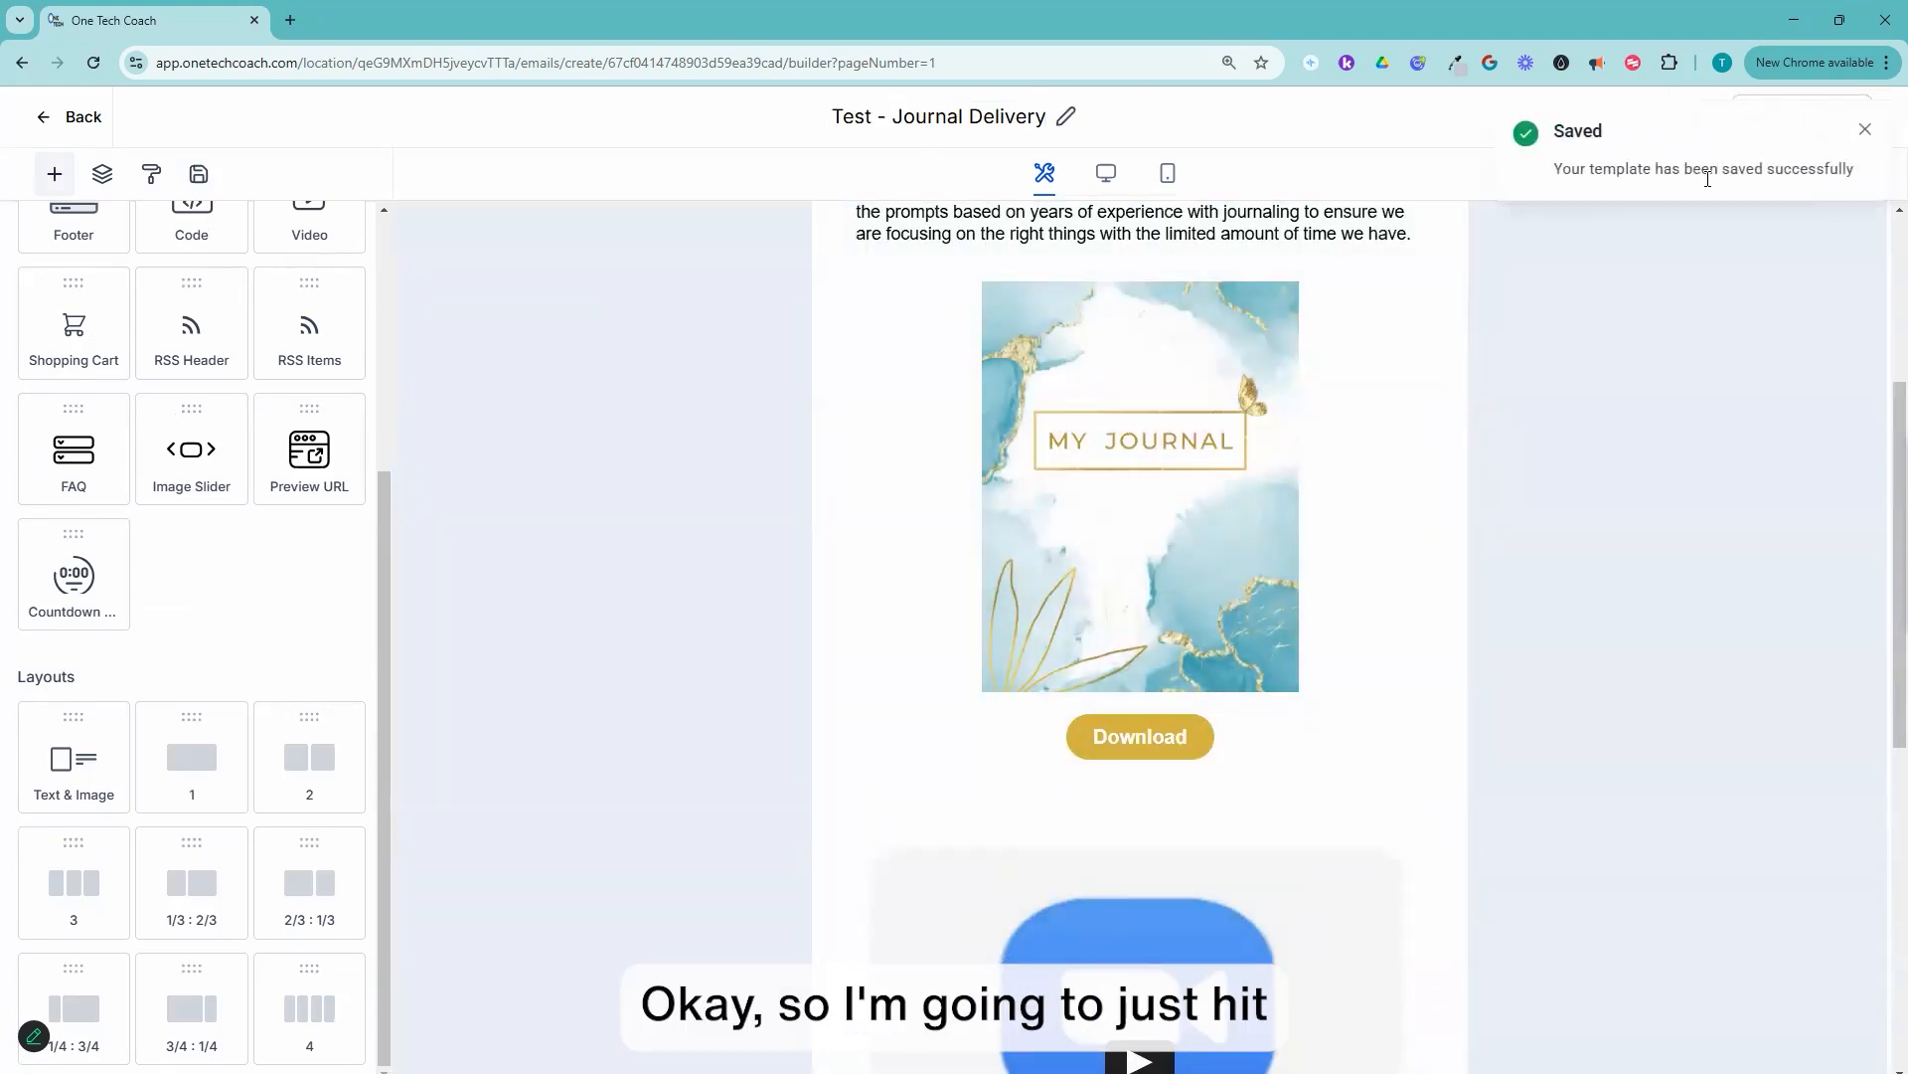
Step: Leave the email builder and open the "Test SOT Journal Delivery" workflow from the recent automation workflows
click(77, 117)
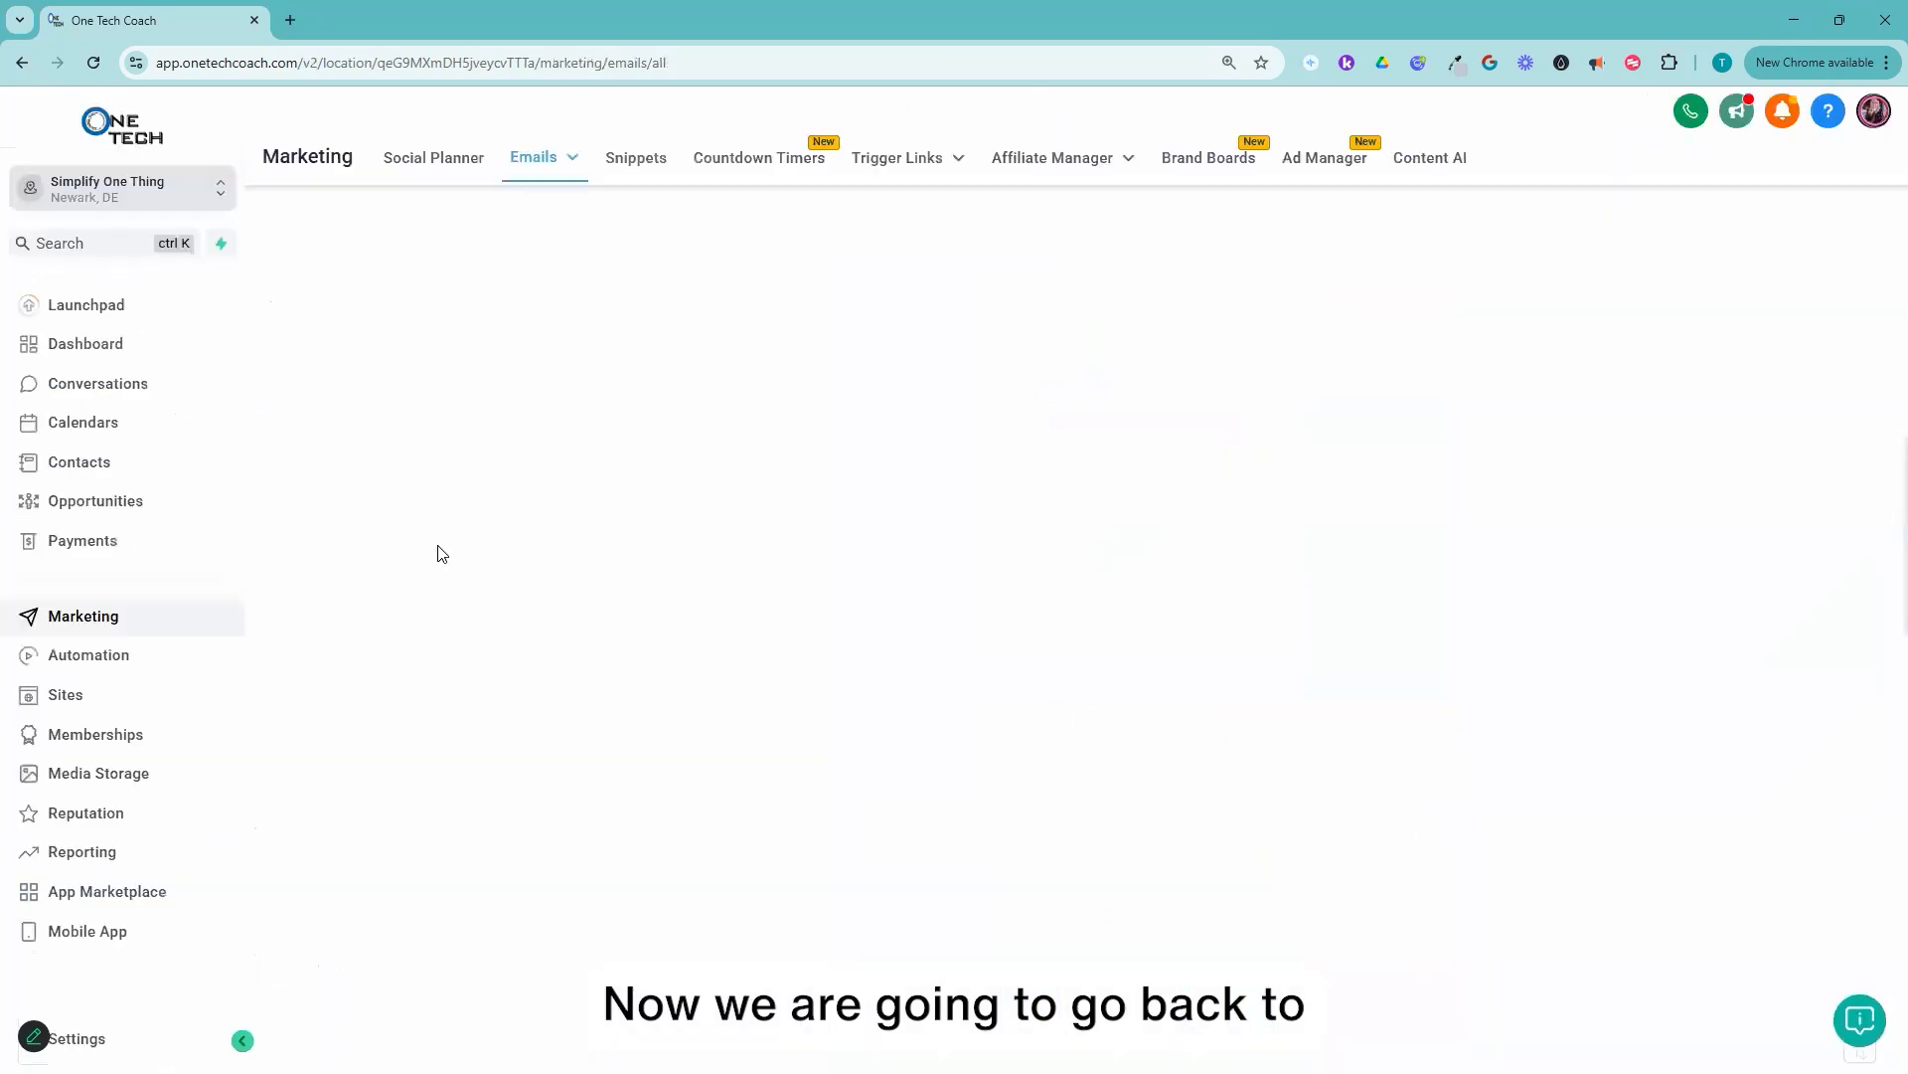
click(104, 663)
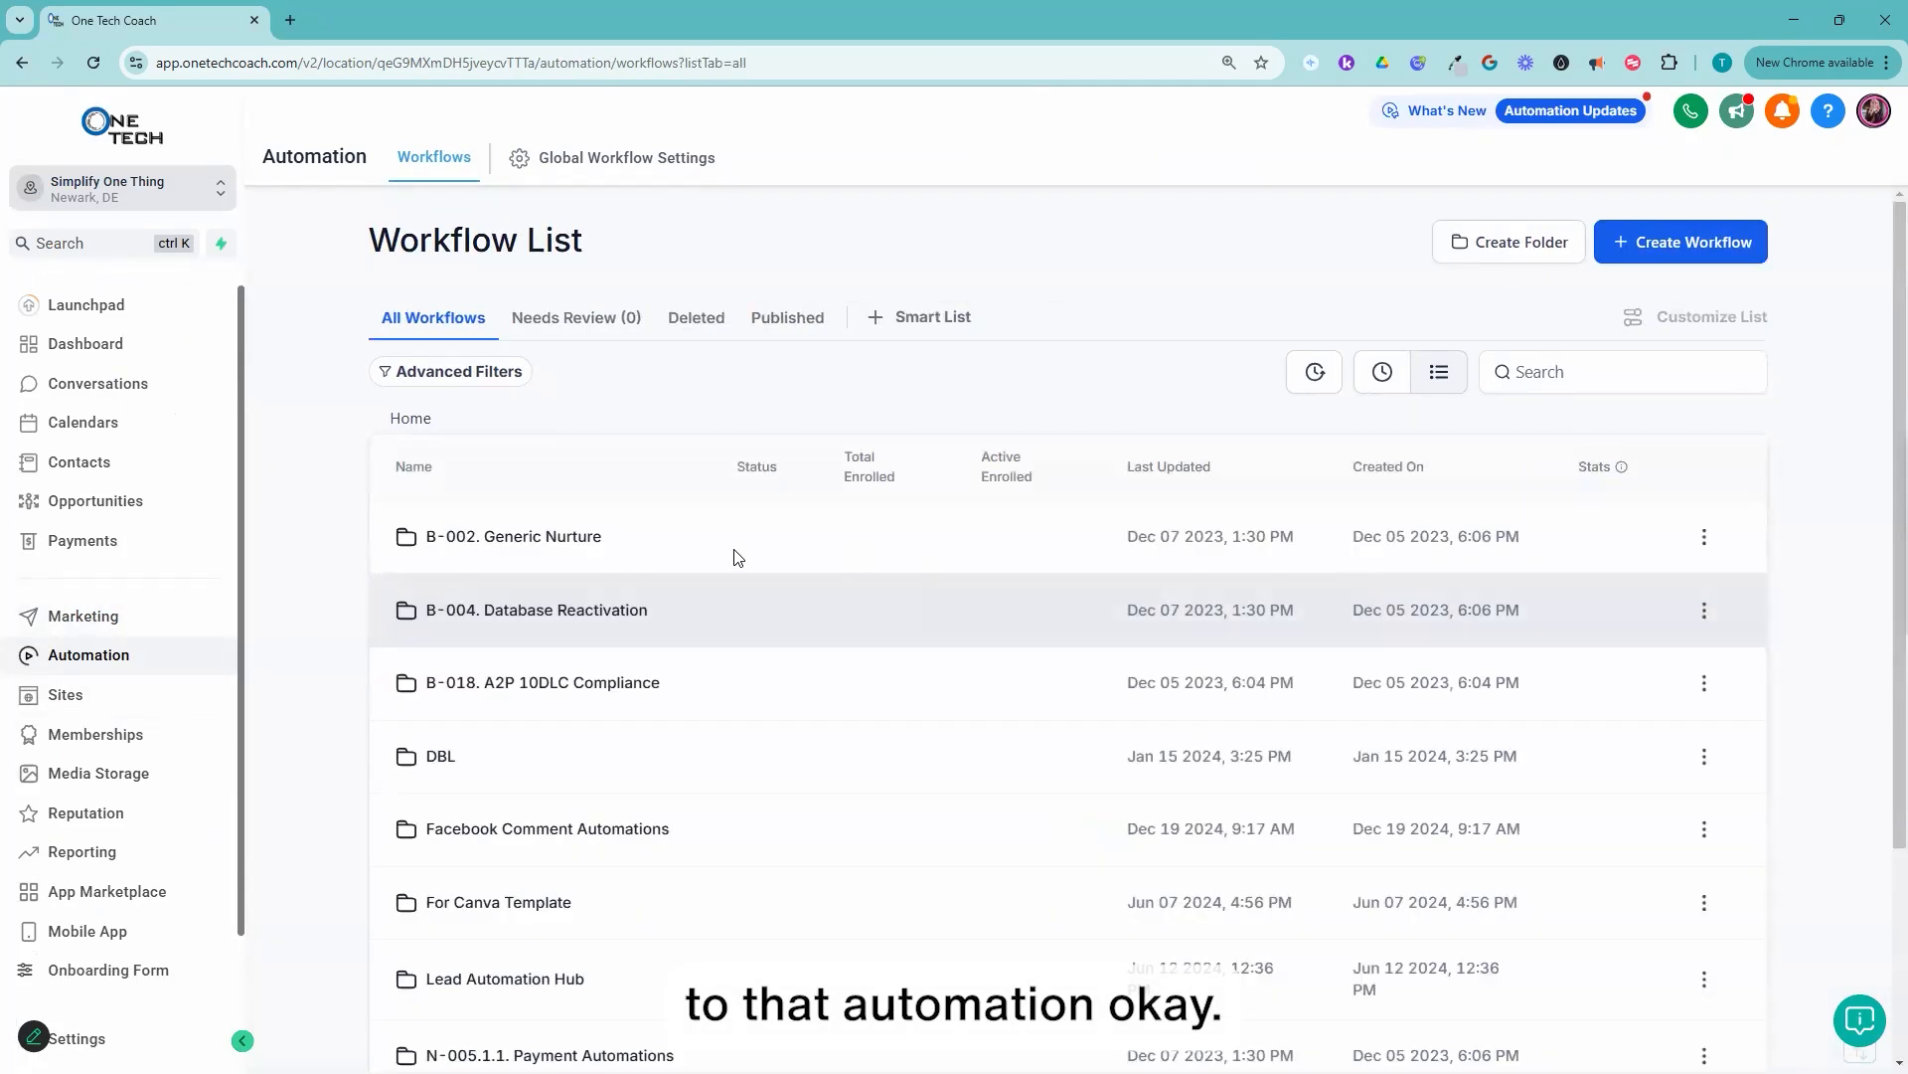
click(1387, 394)
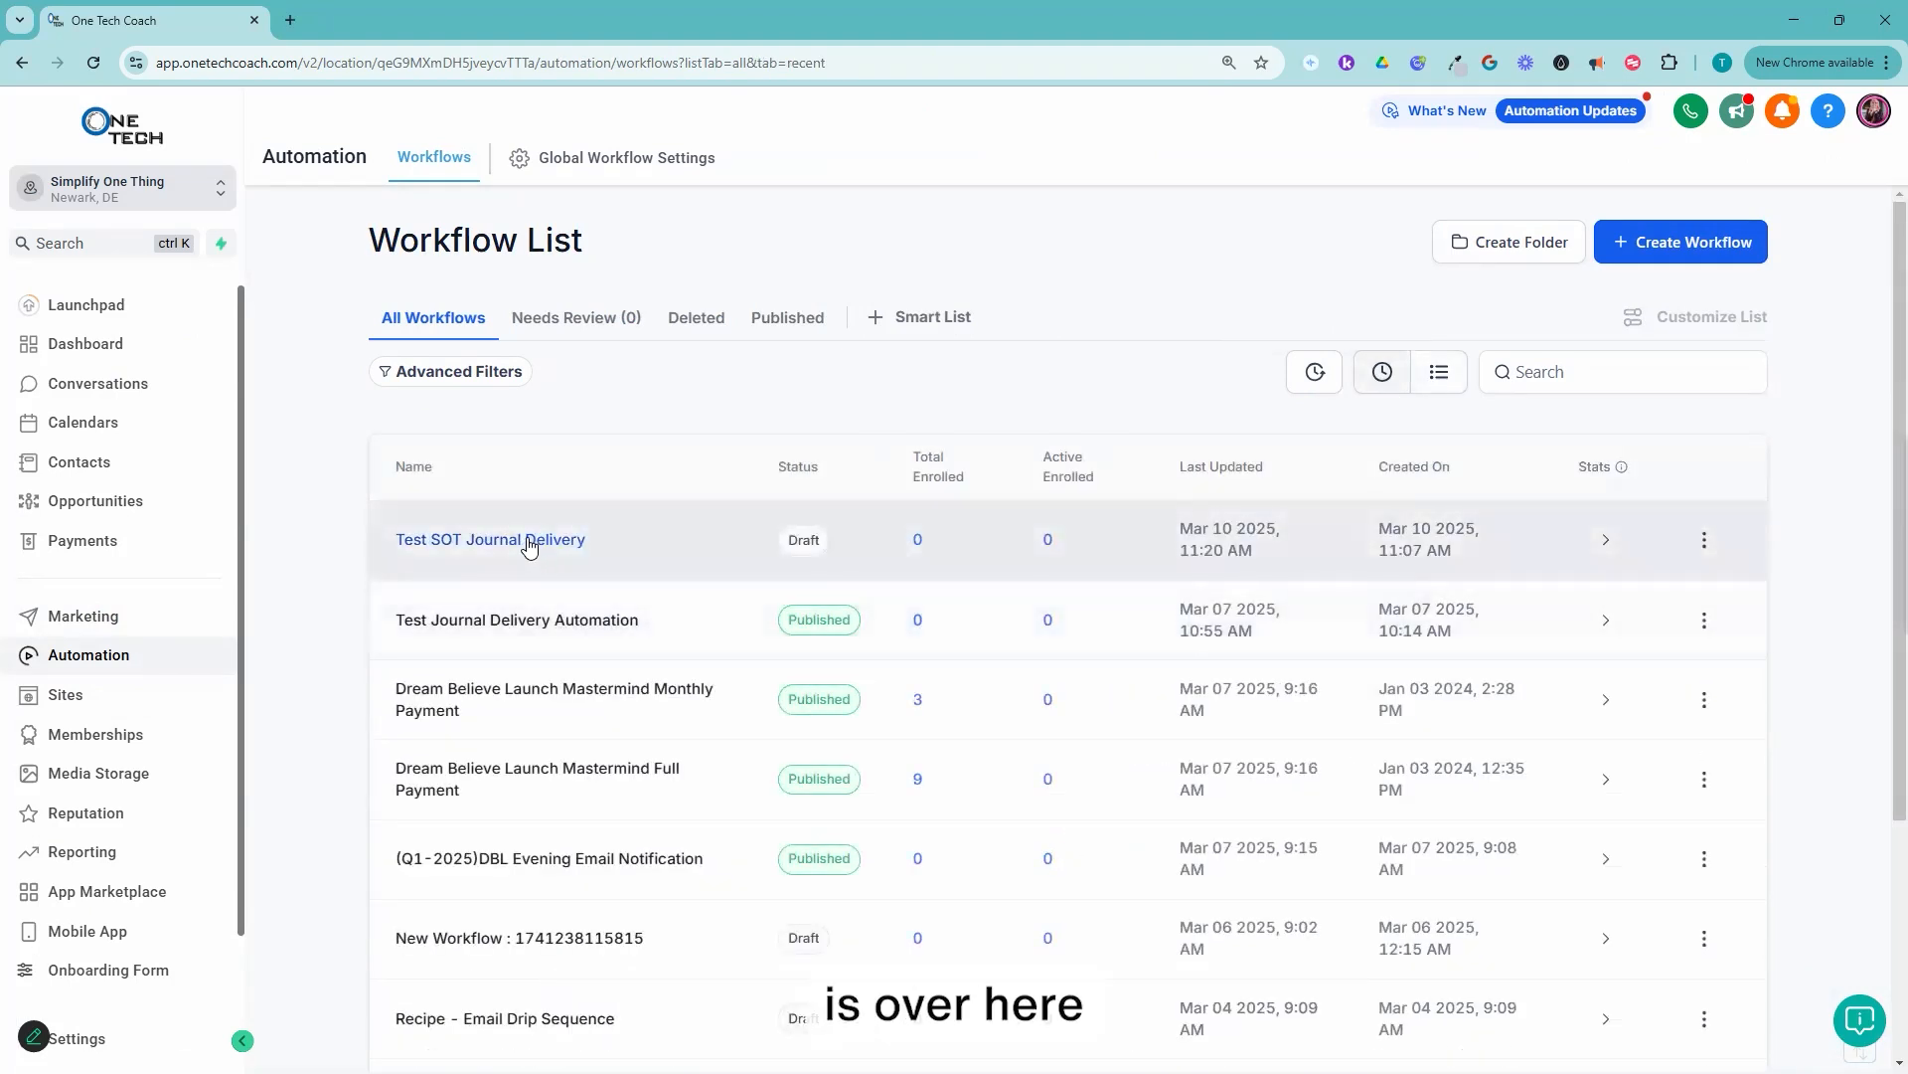
click(530, 543)
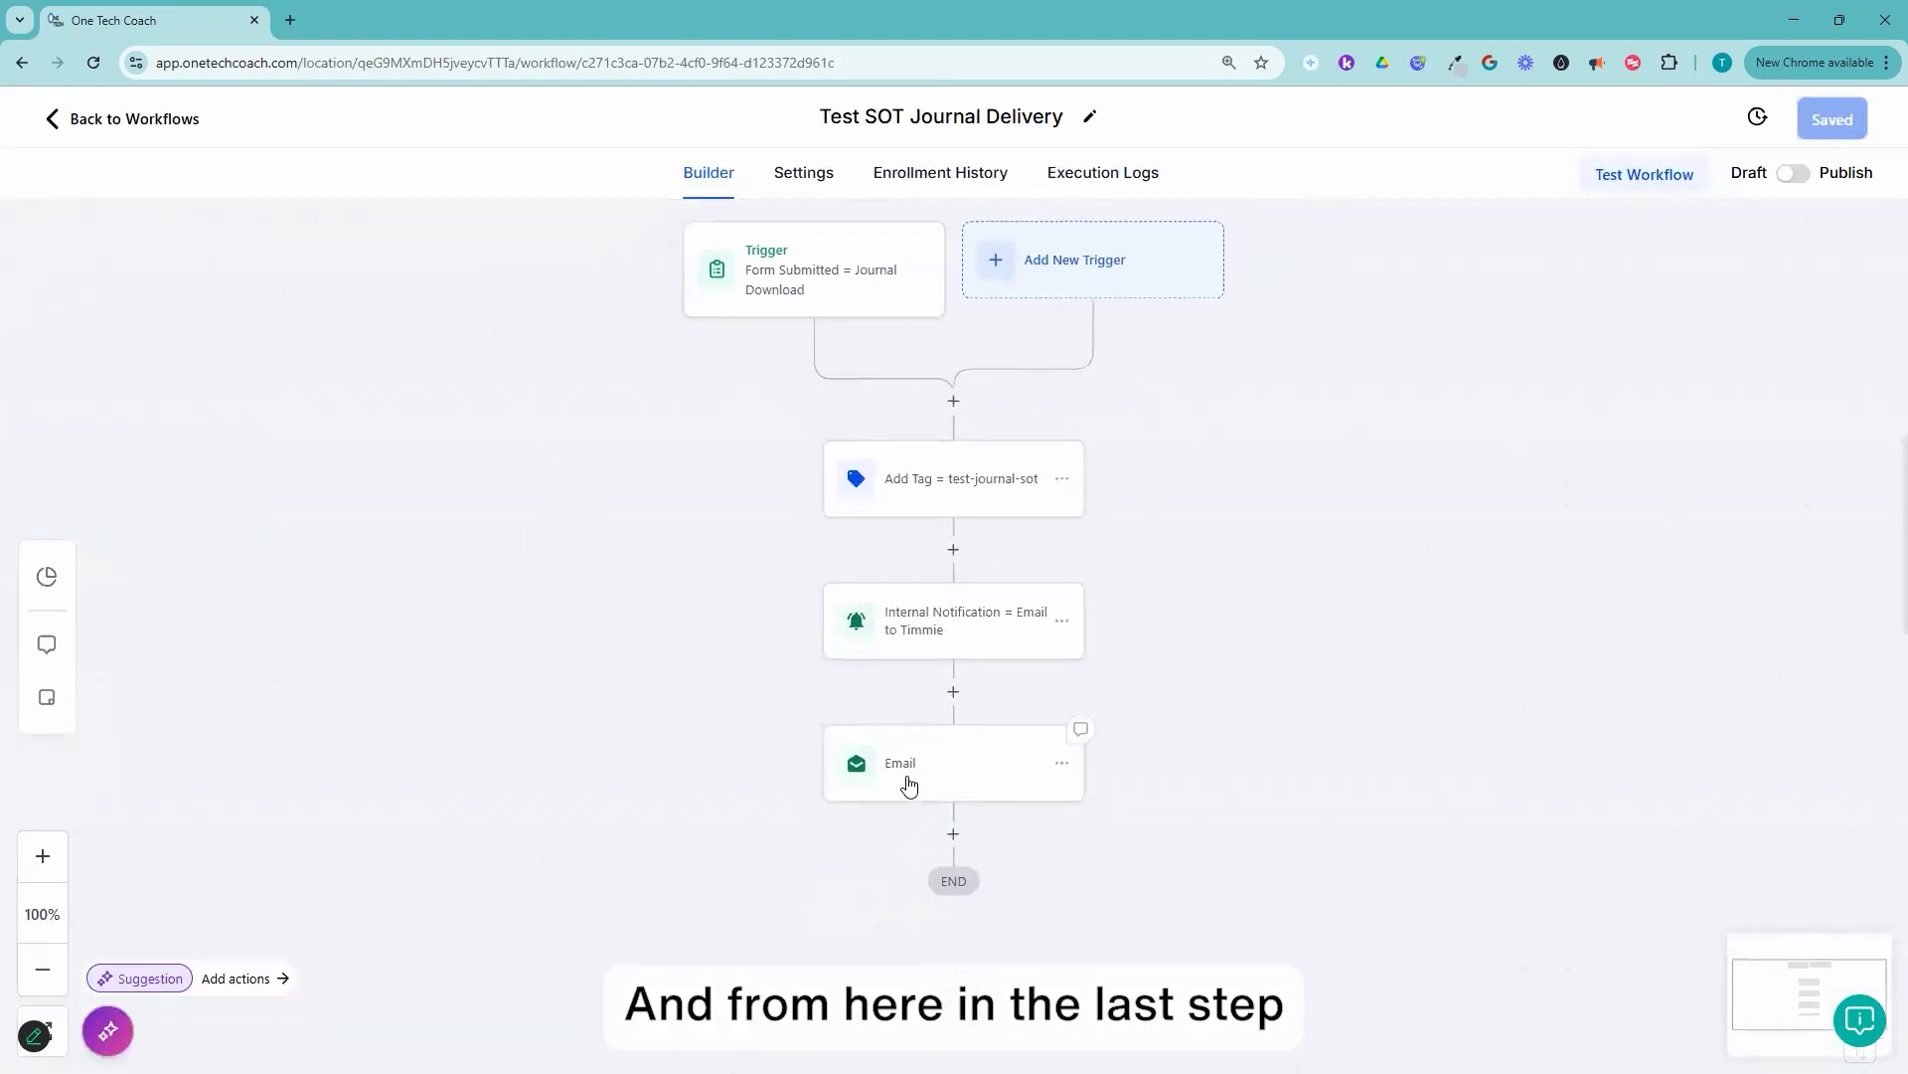
Step: Assign the "Test - Journal Delivery" template to the workflow's Email action, finding it with the search word "journal"
click(1018, 785)
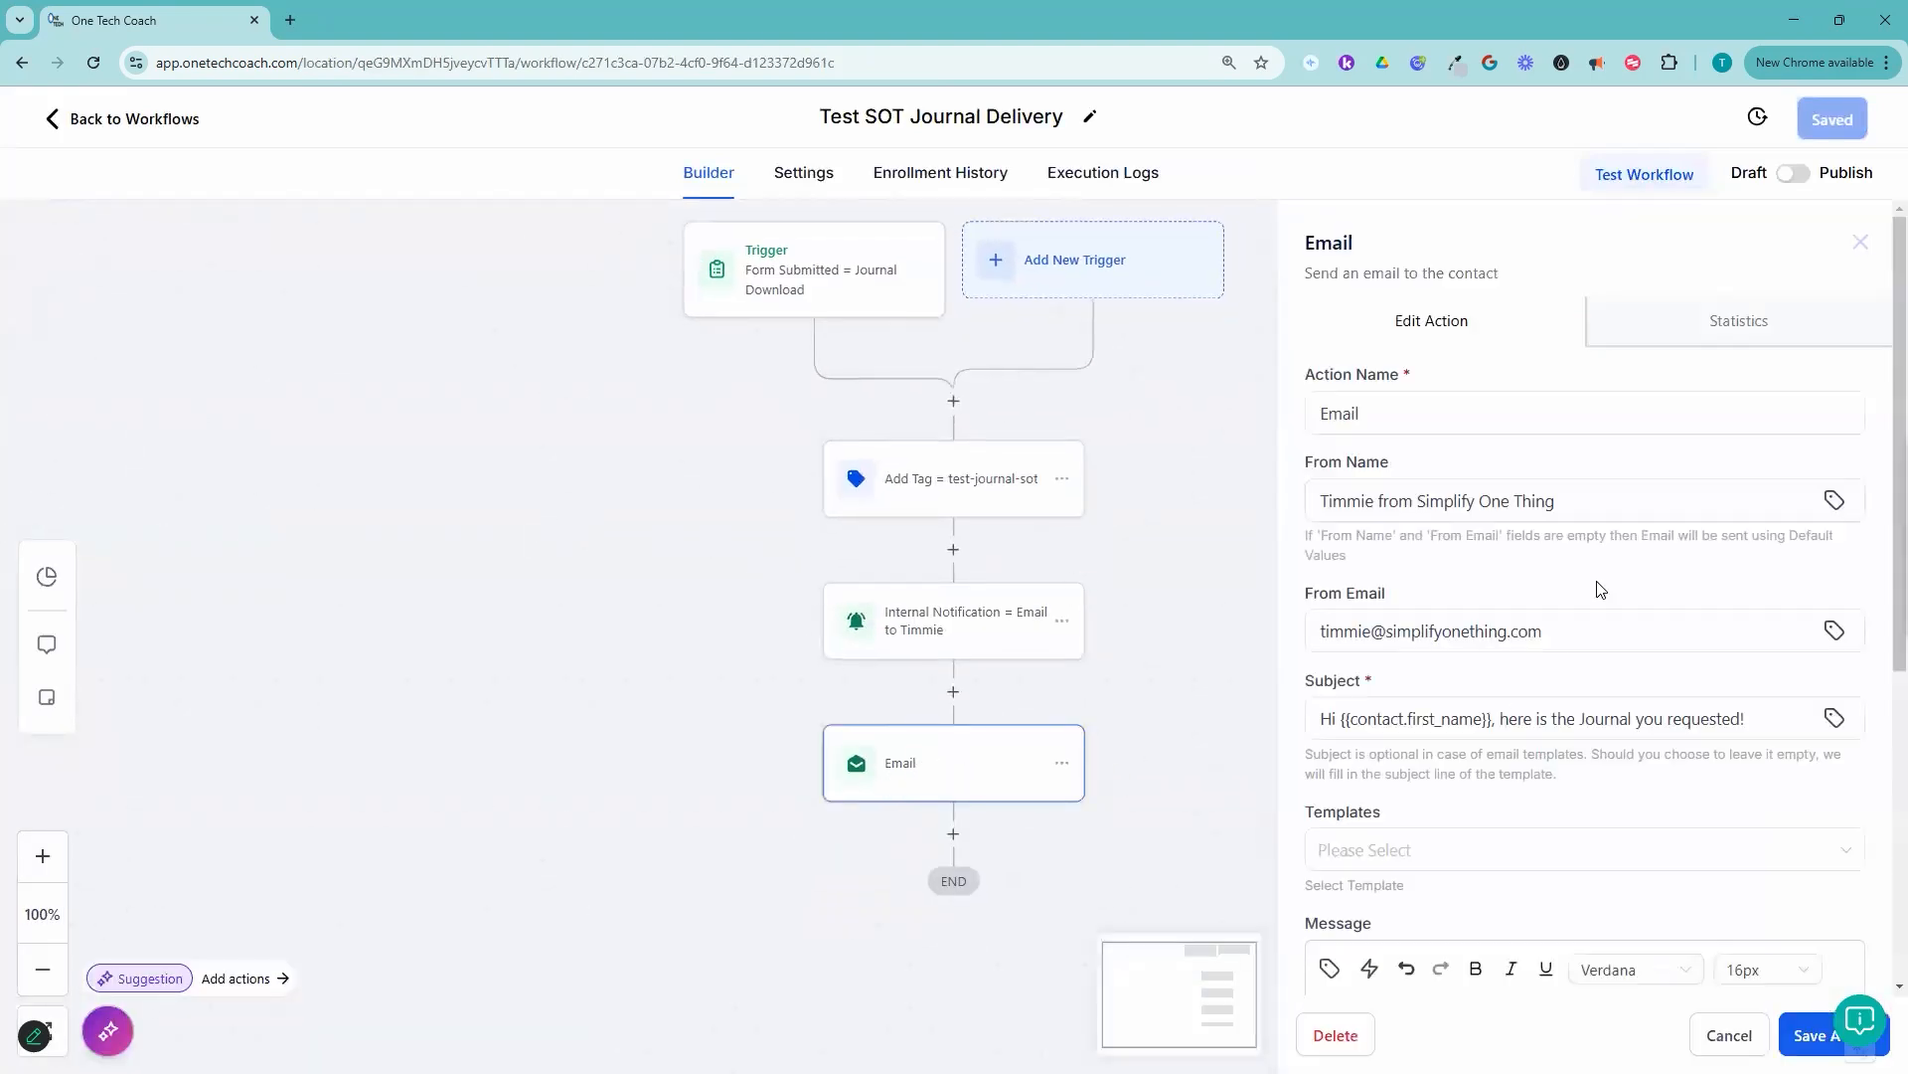
scroll(1595, 691, down, 2)
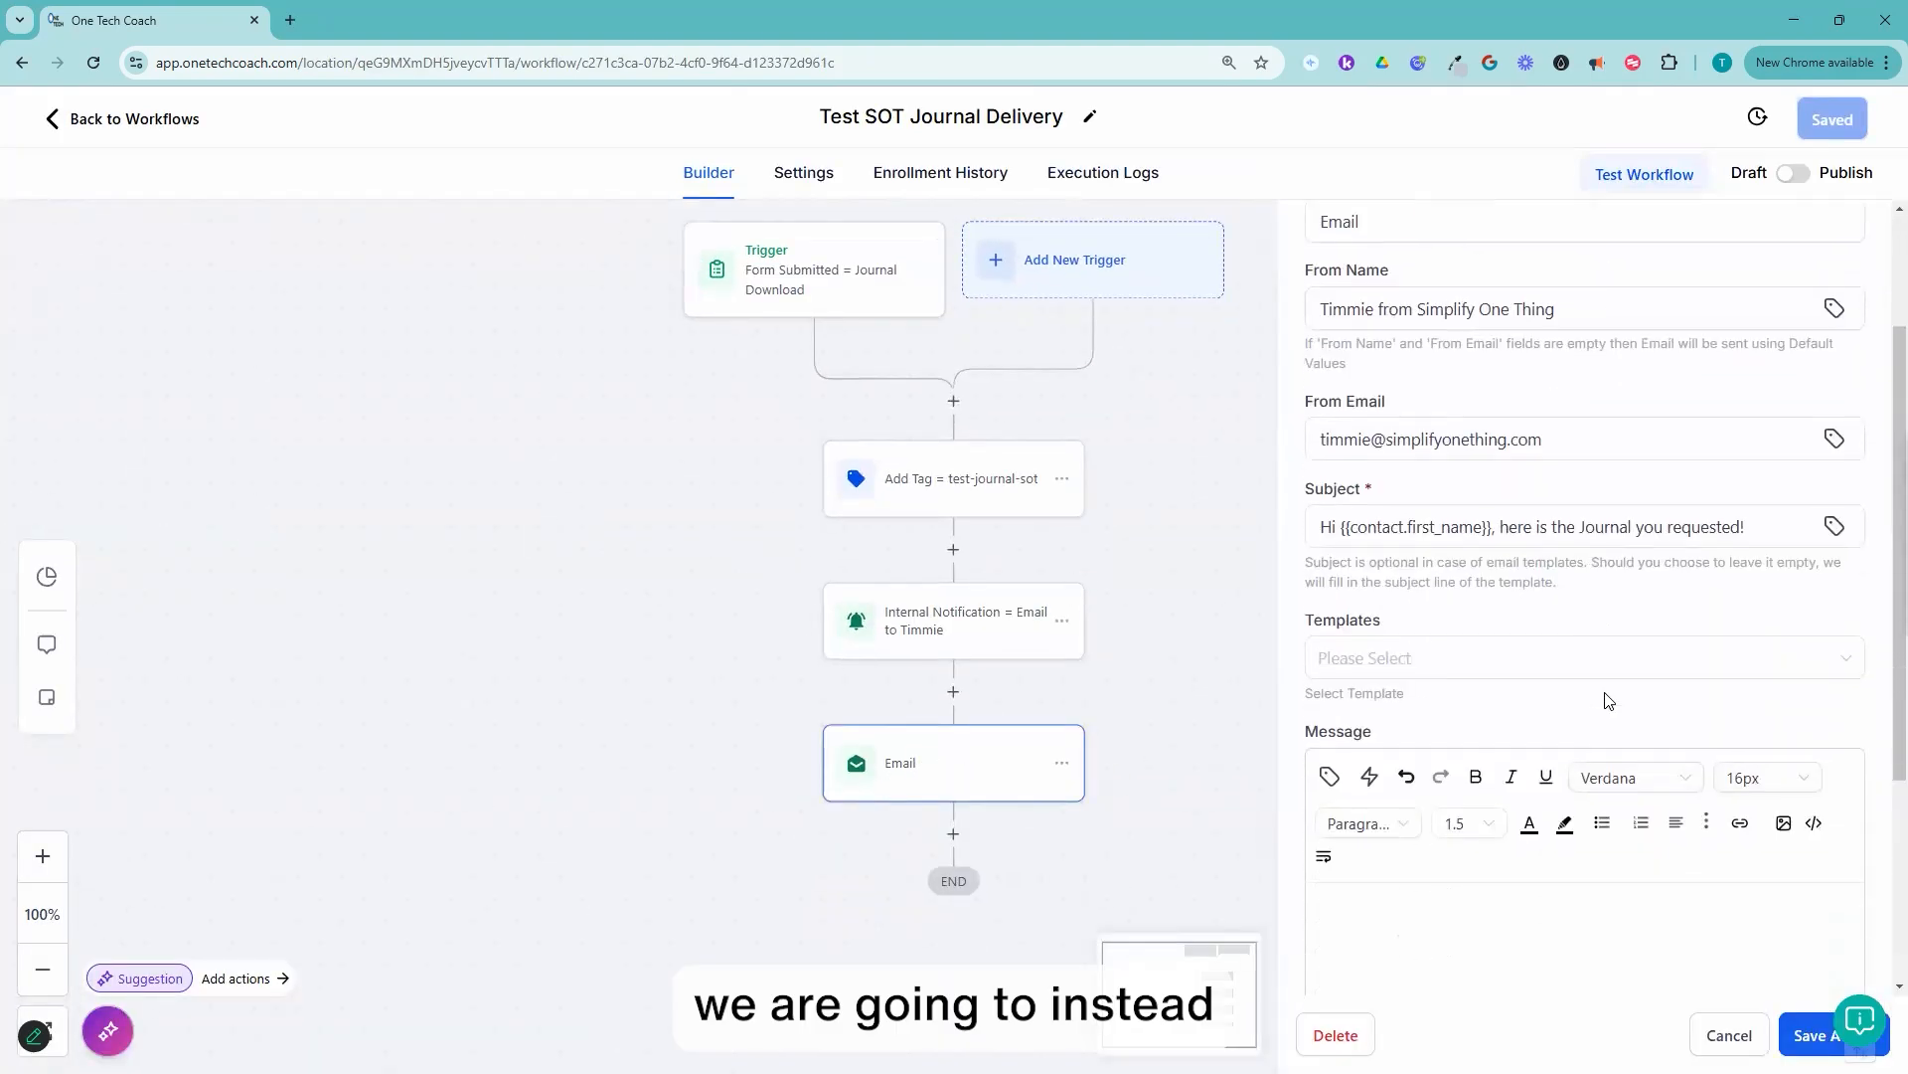
click(1735, 661)
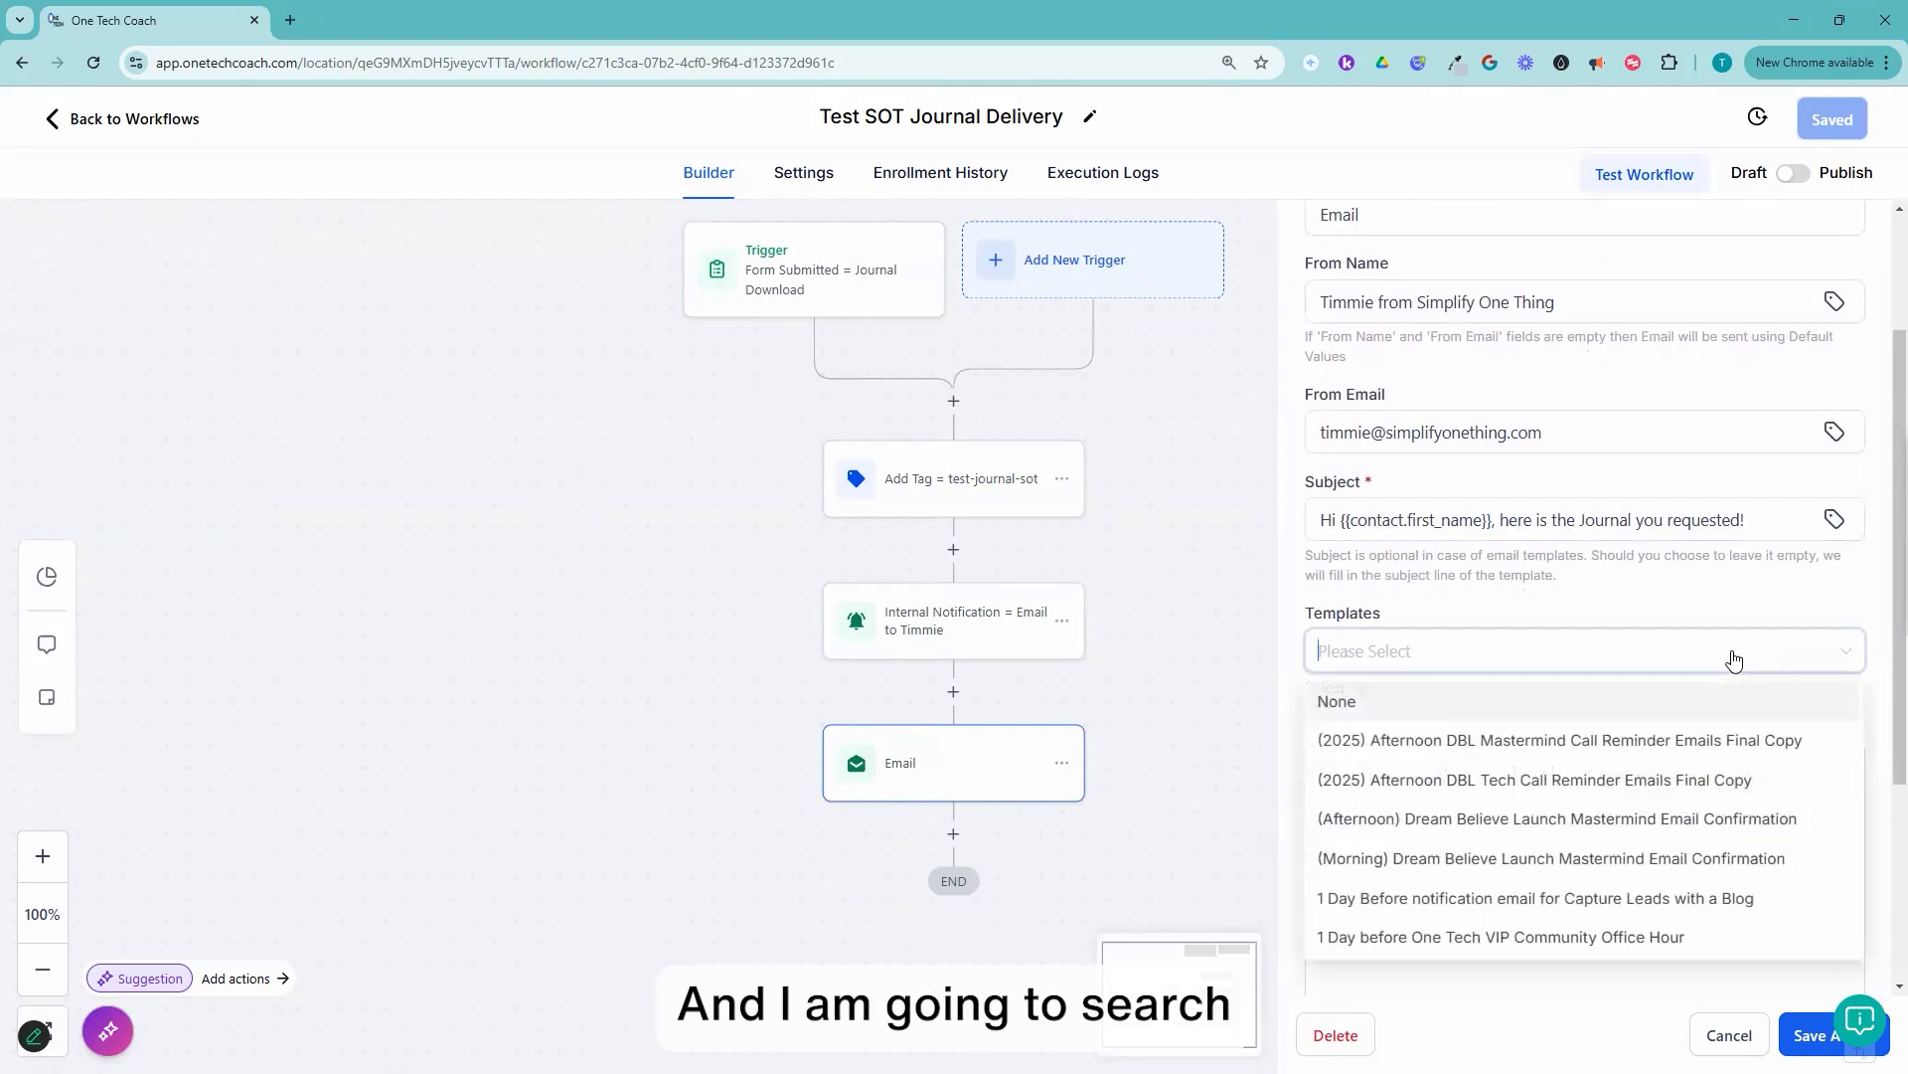
text(journal)
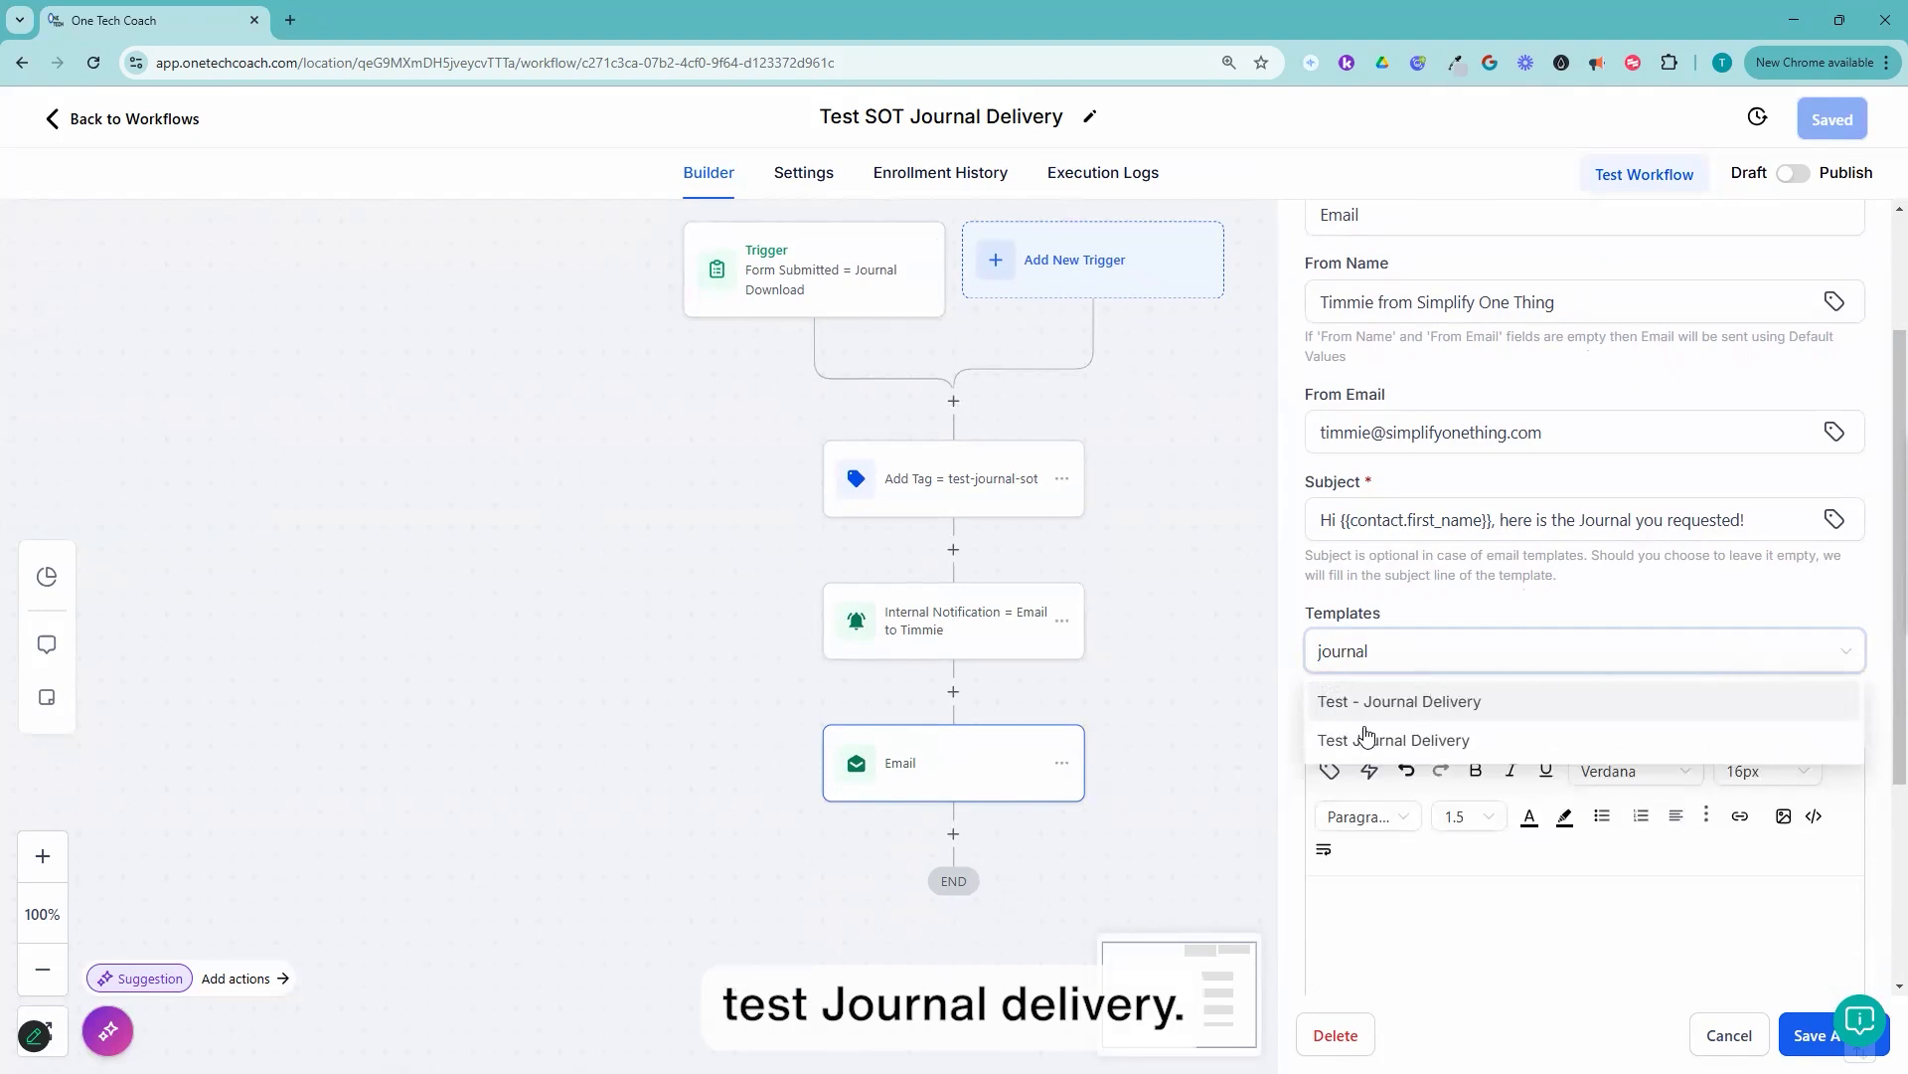
click(1448, 705)
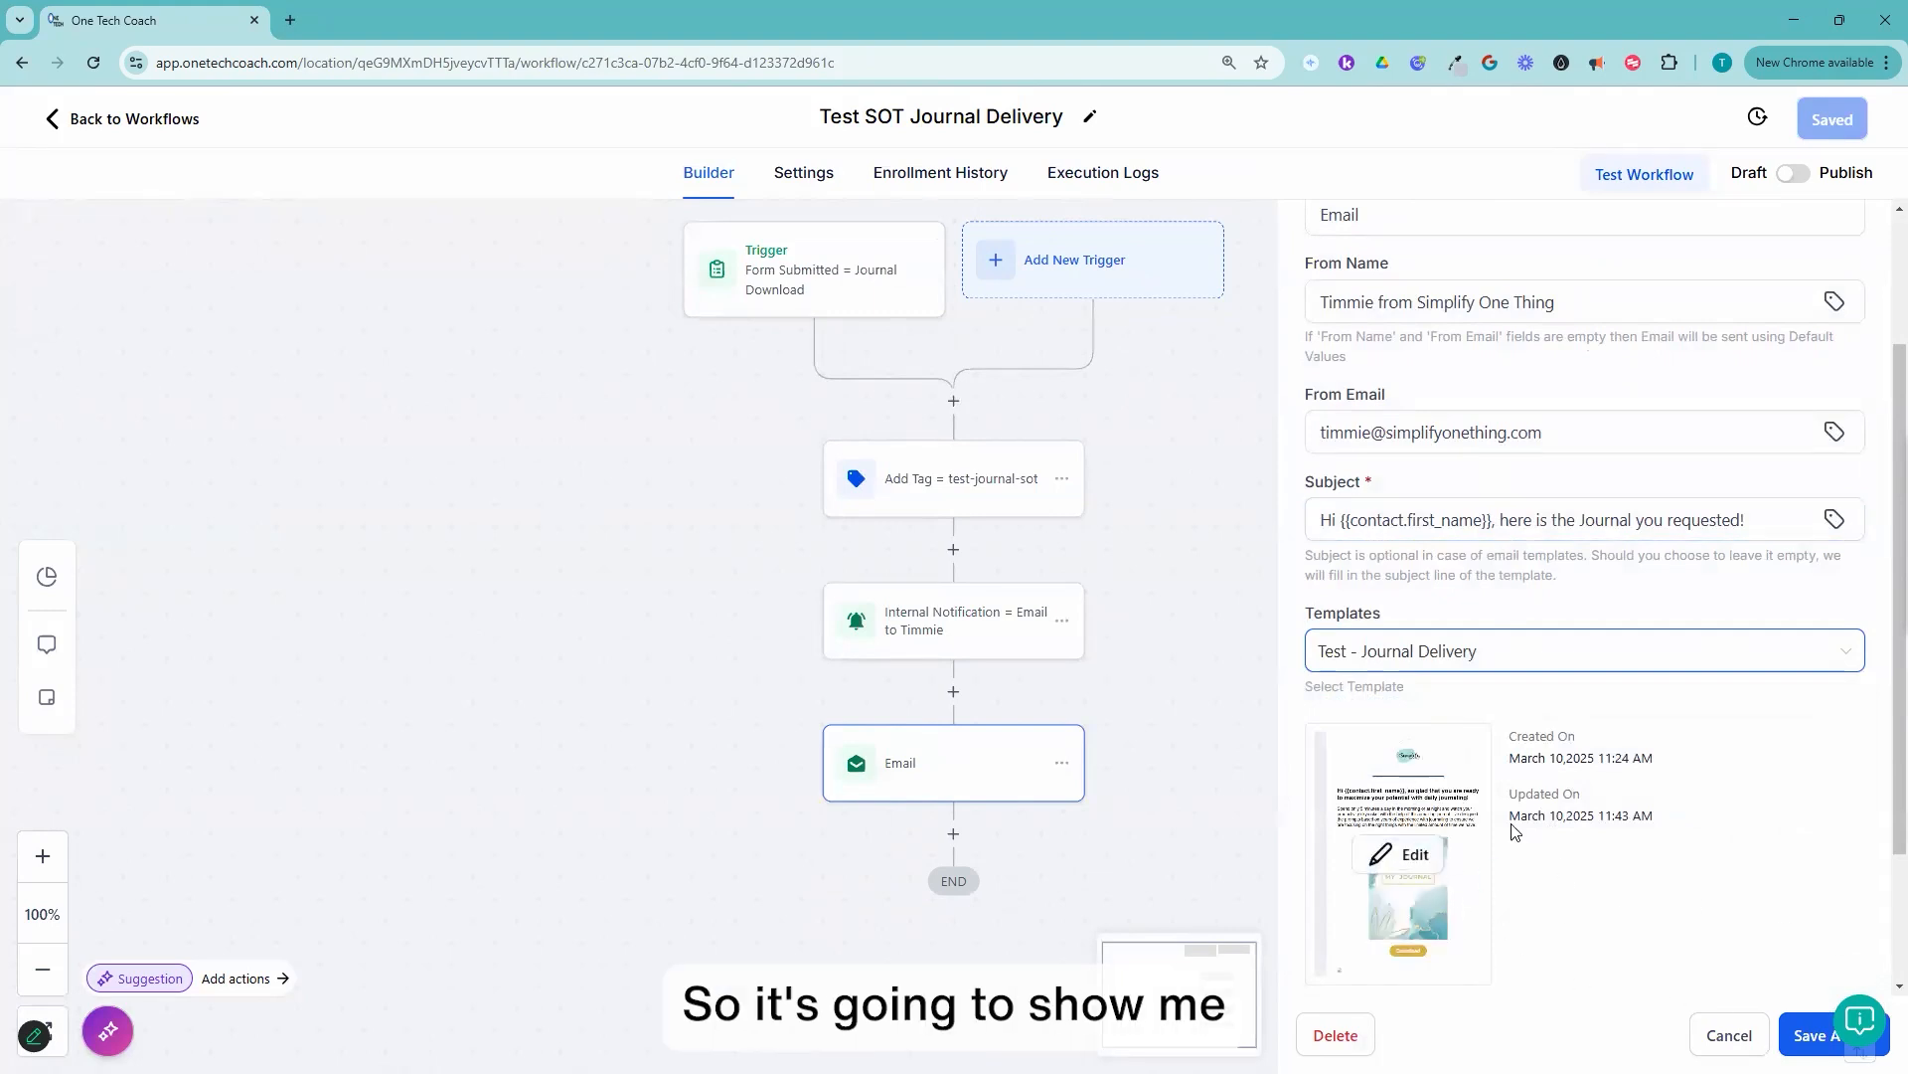
scroll(1699, 856, down, 2)
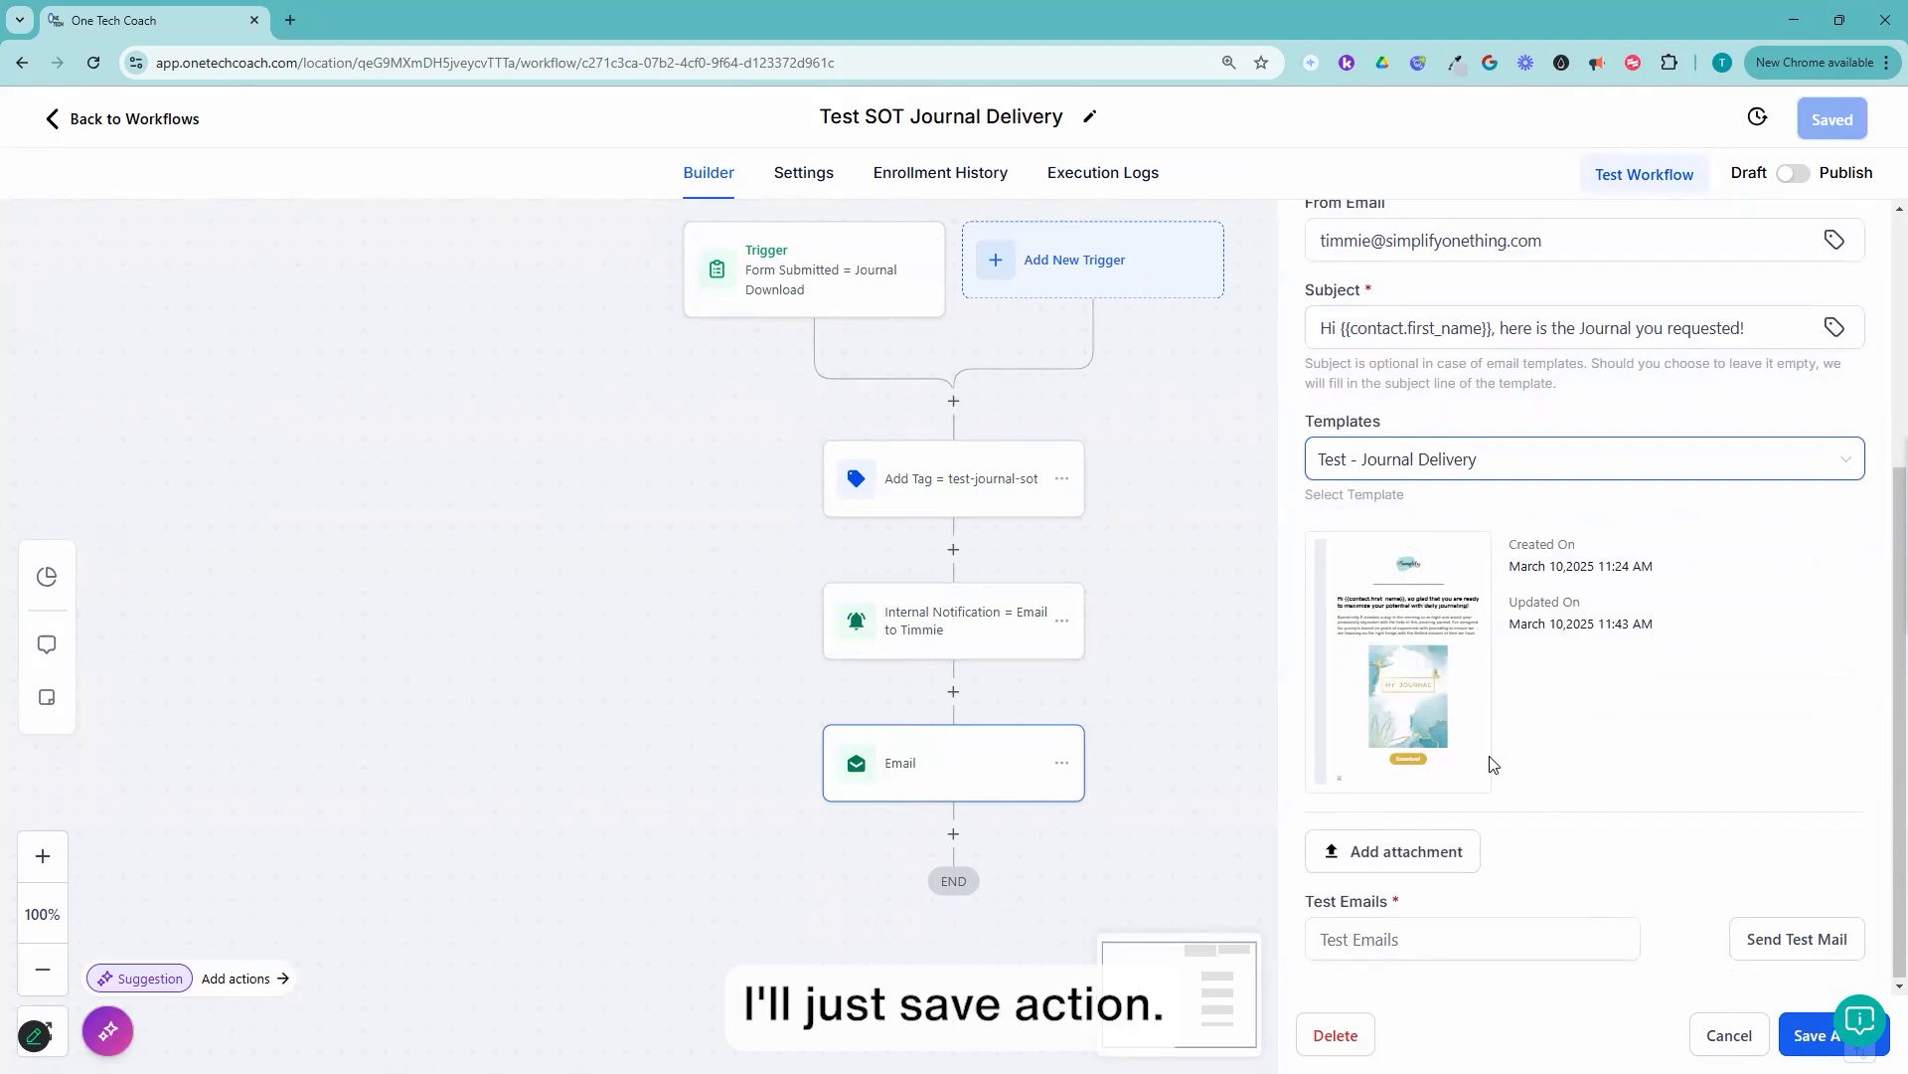
Step: Open the assigned template for editing from the Email action, check its content and save it
mouse_move(1419, 670)
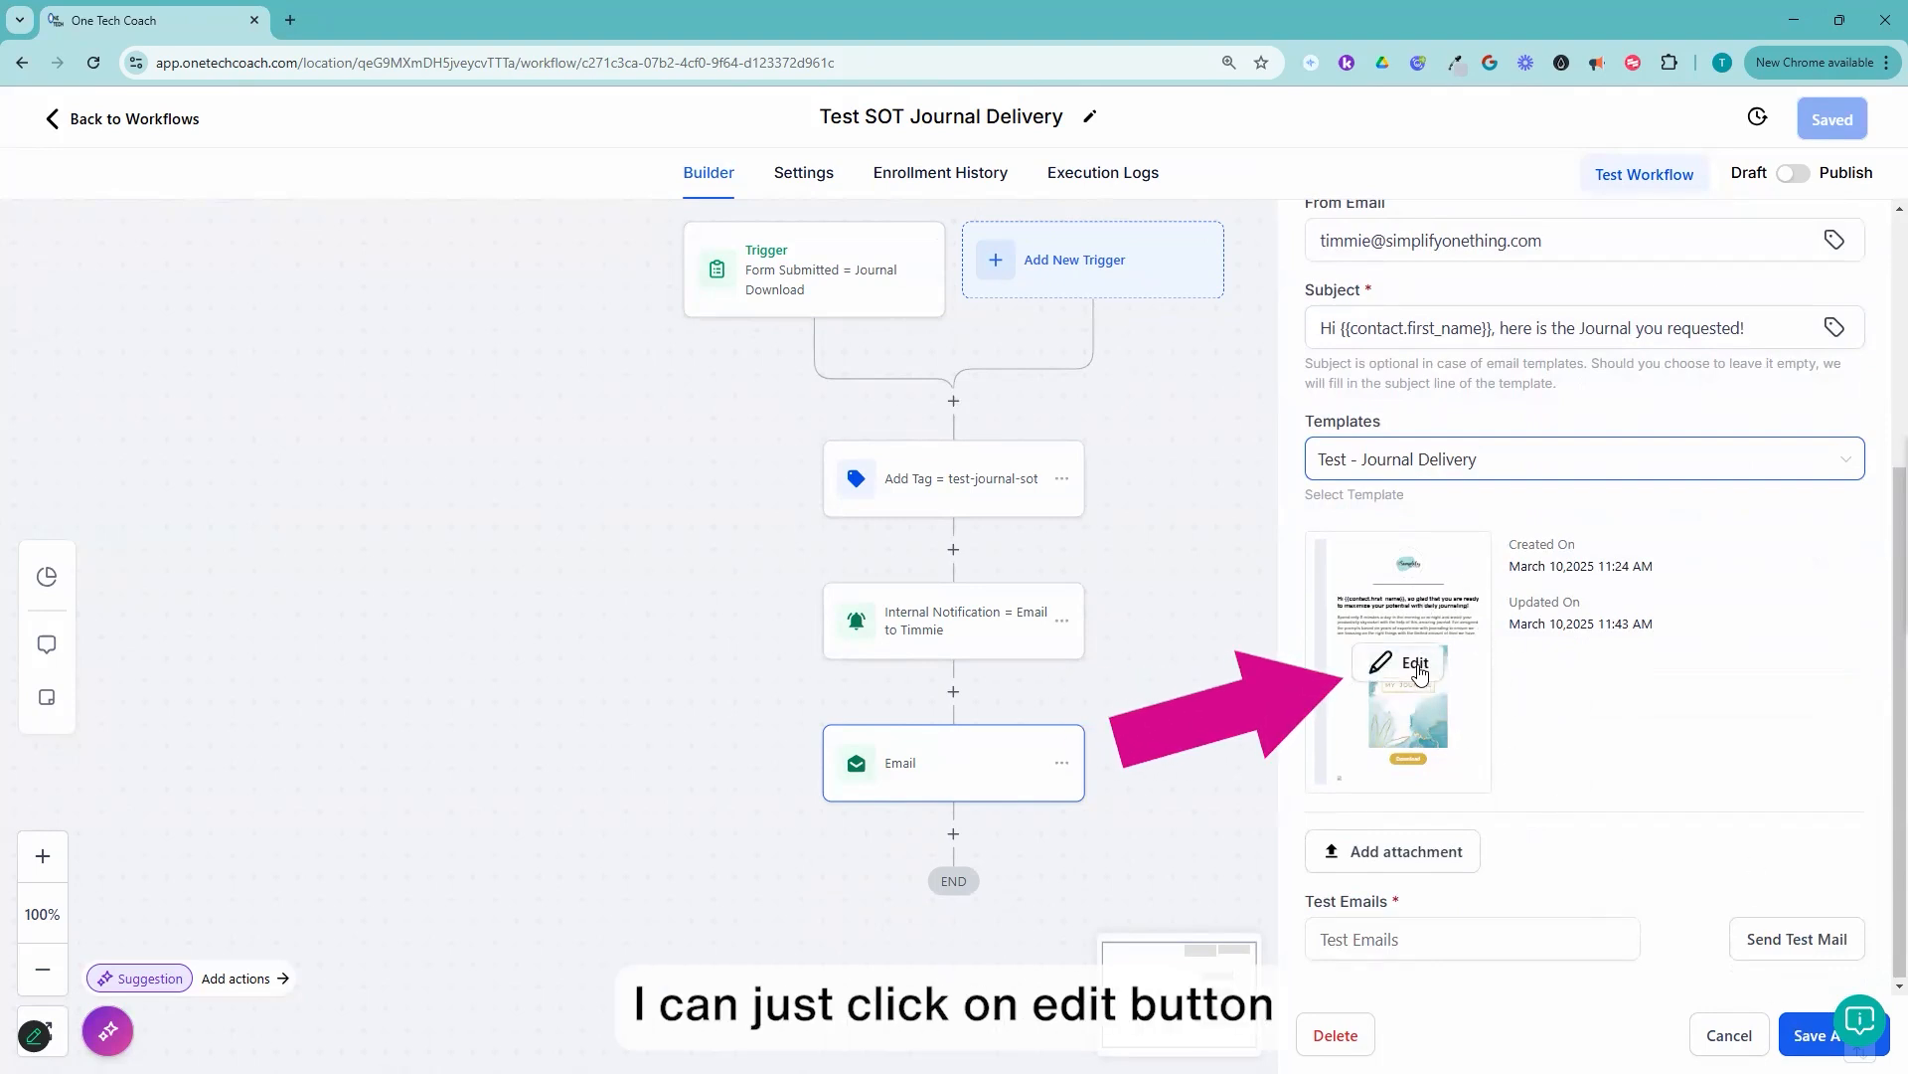
click(1414, 673)
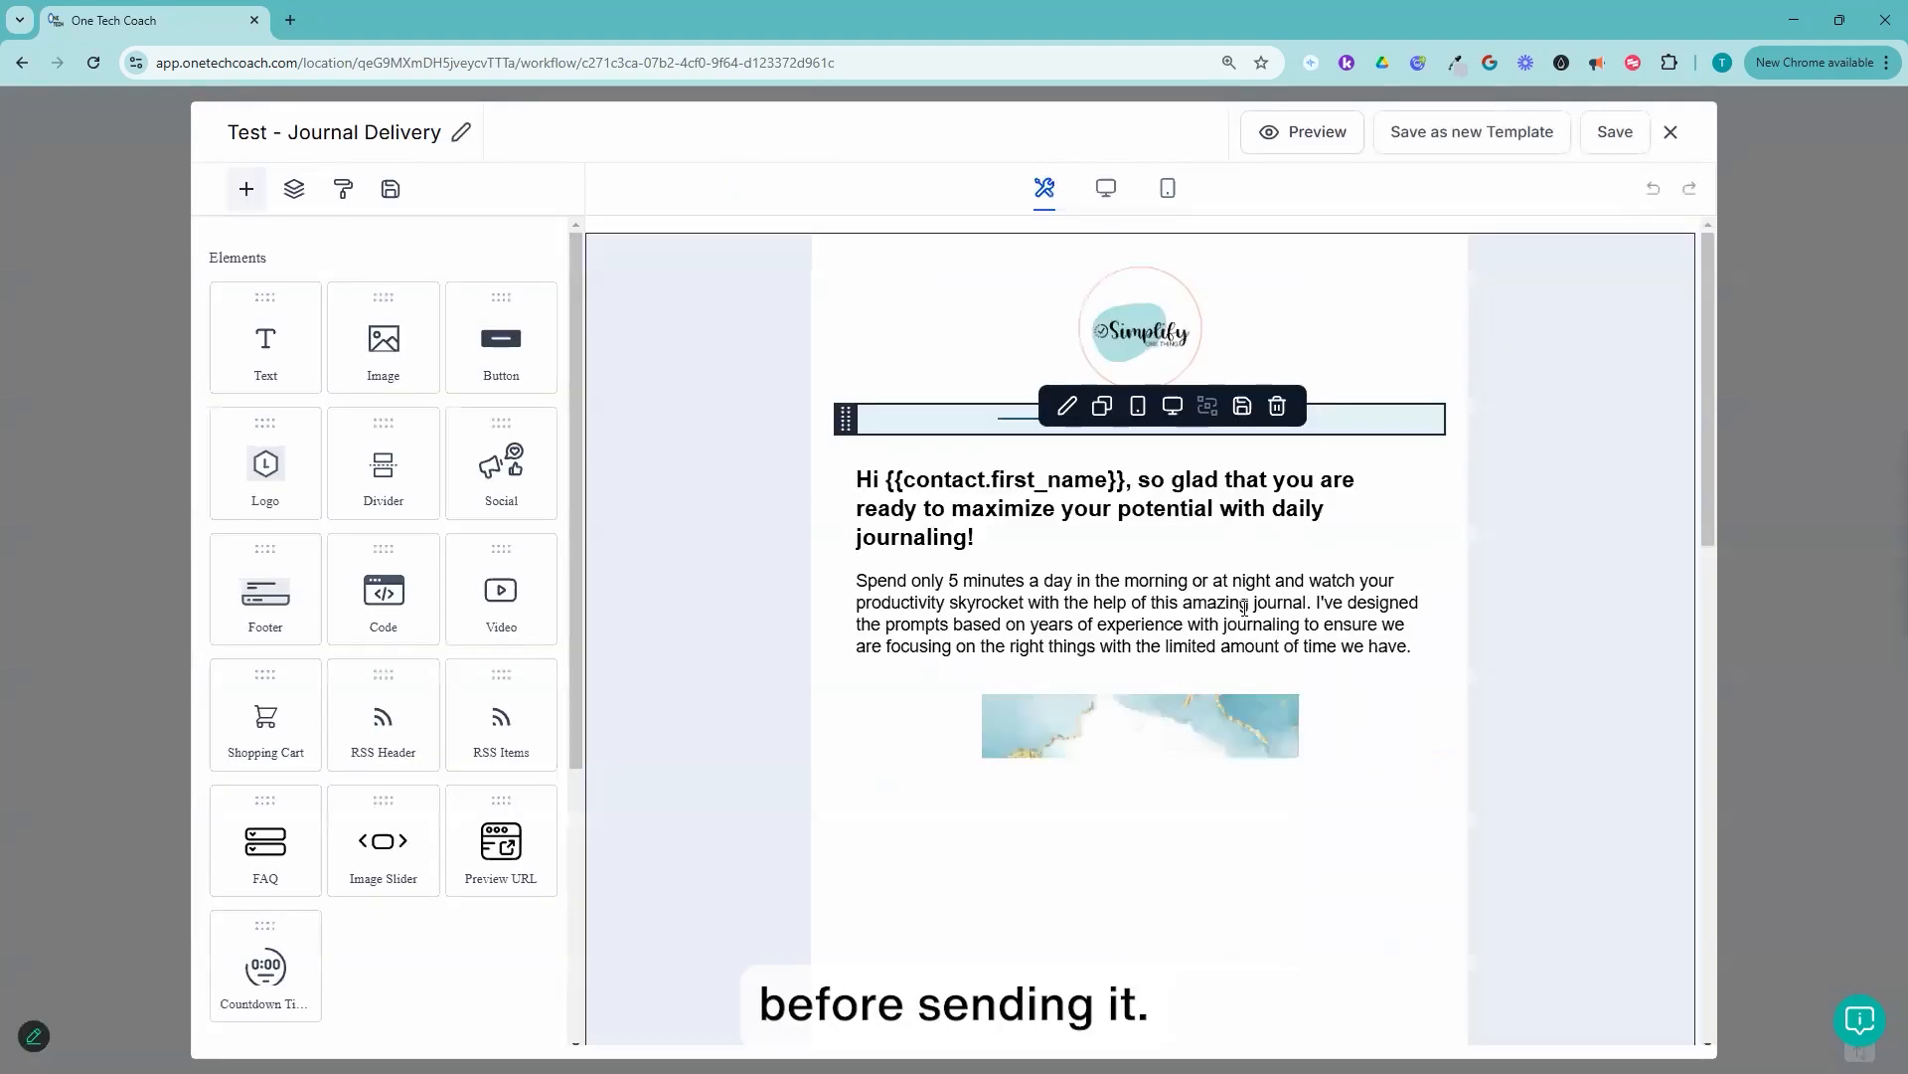
scroll(1302, 695, down, 6)
scroll(1320, 727, up, 6)
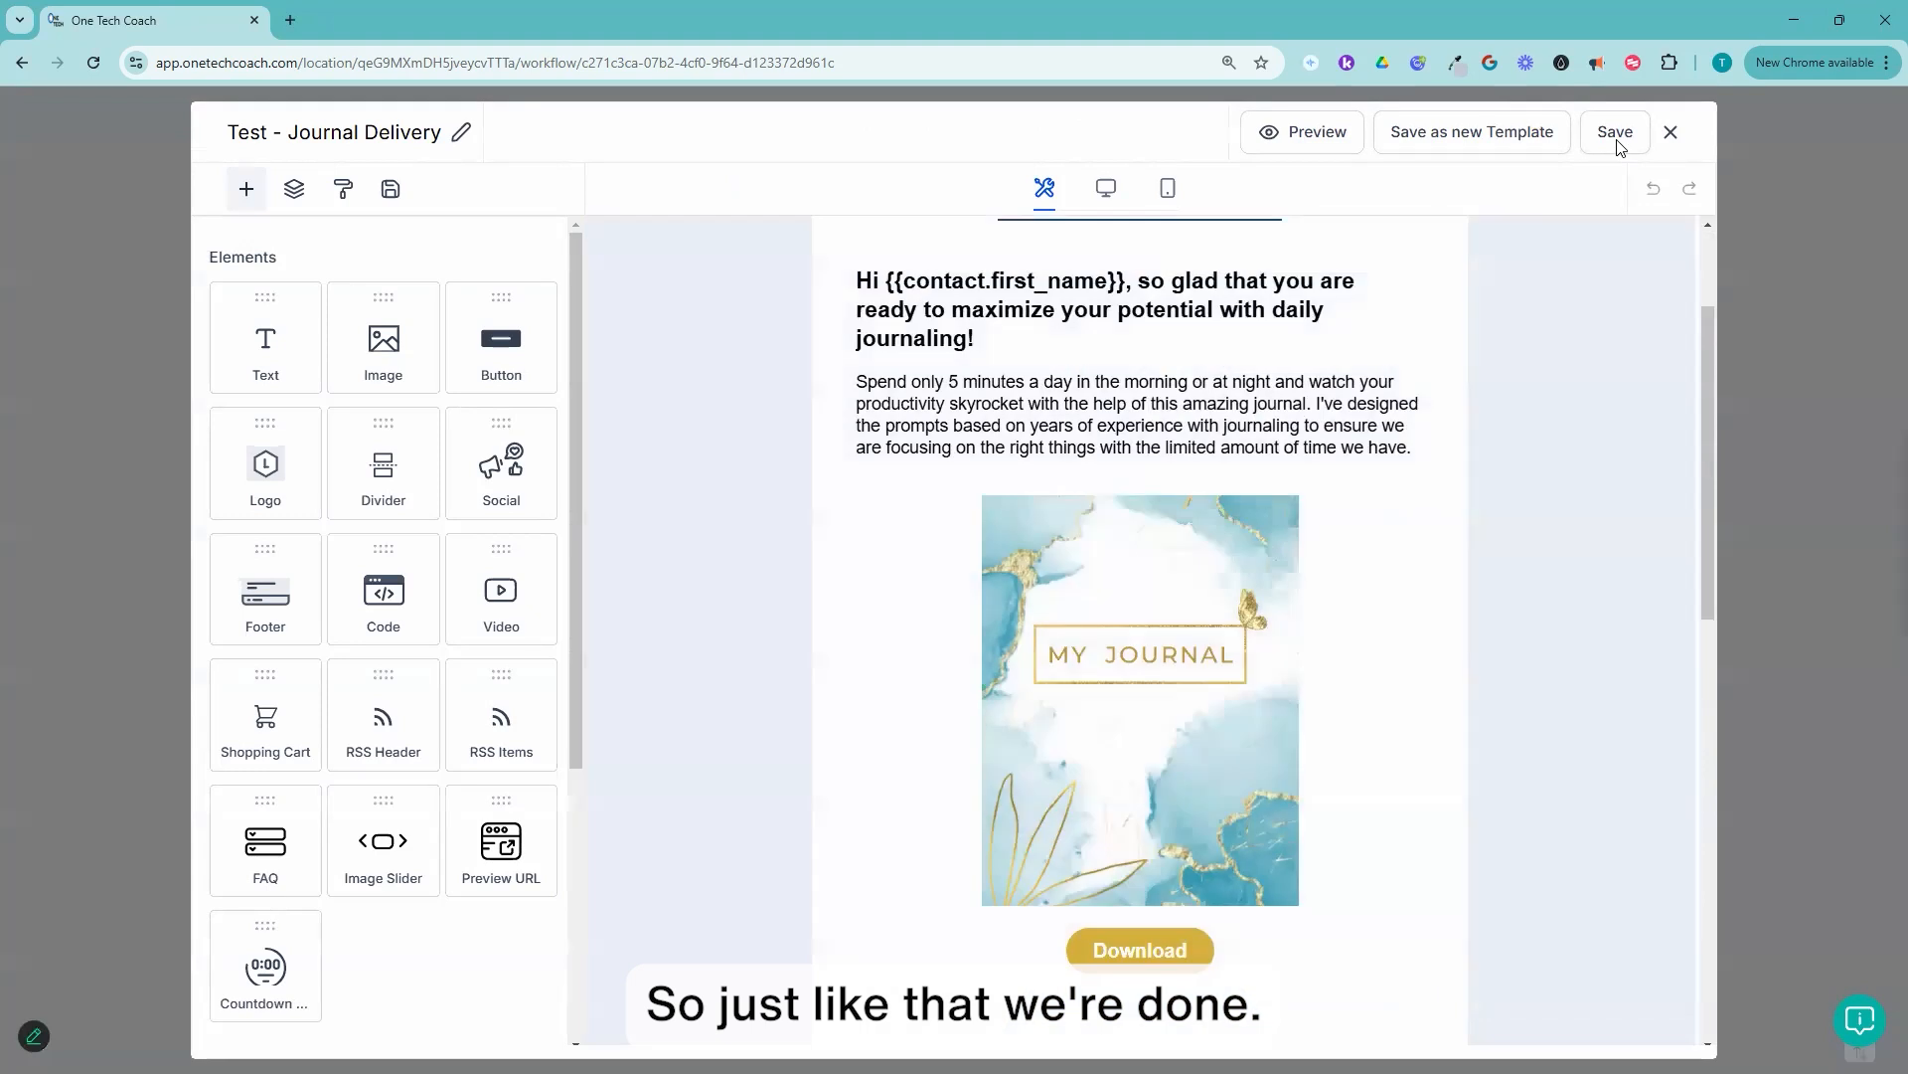
click(1635, 132)
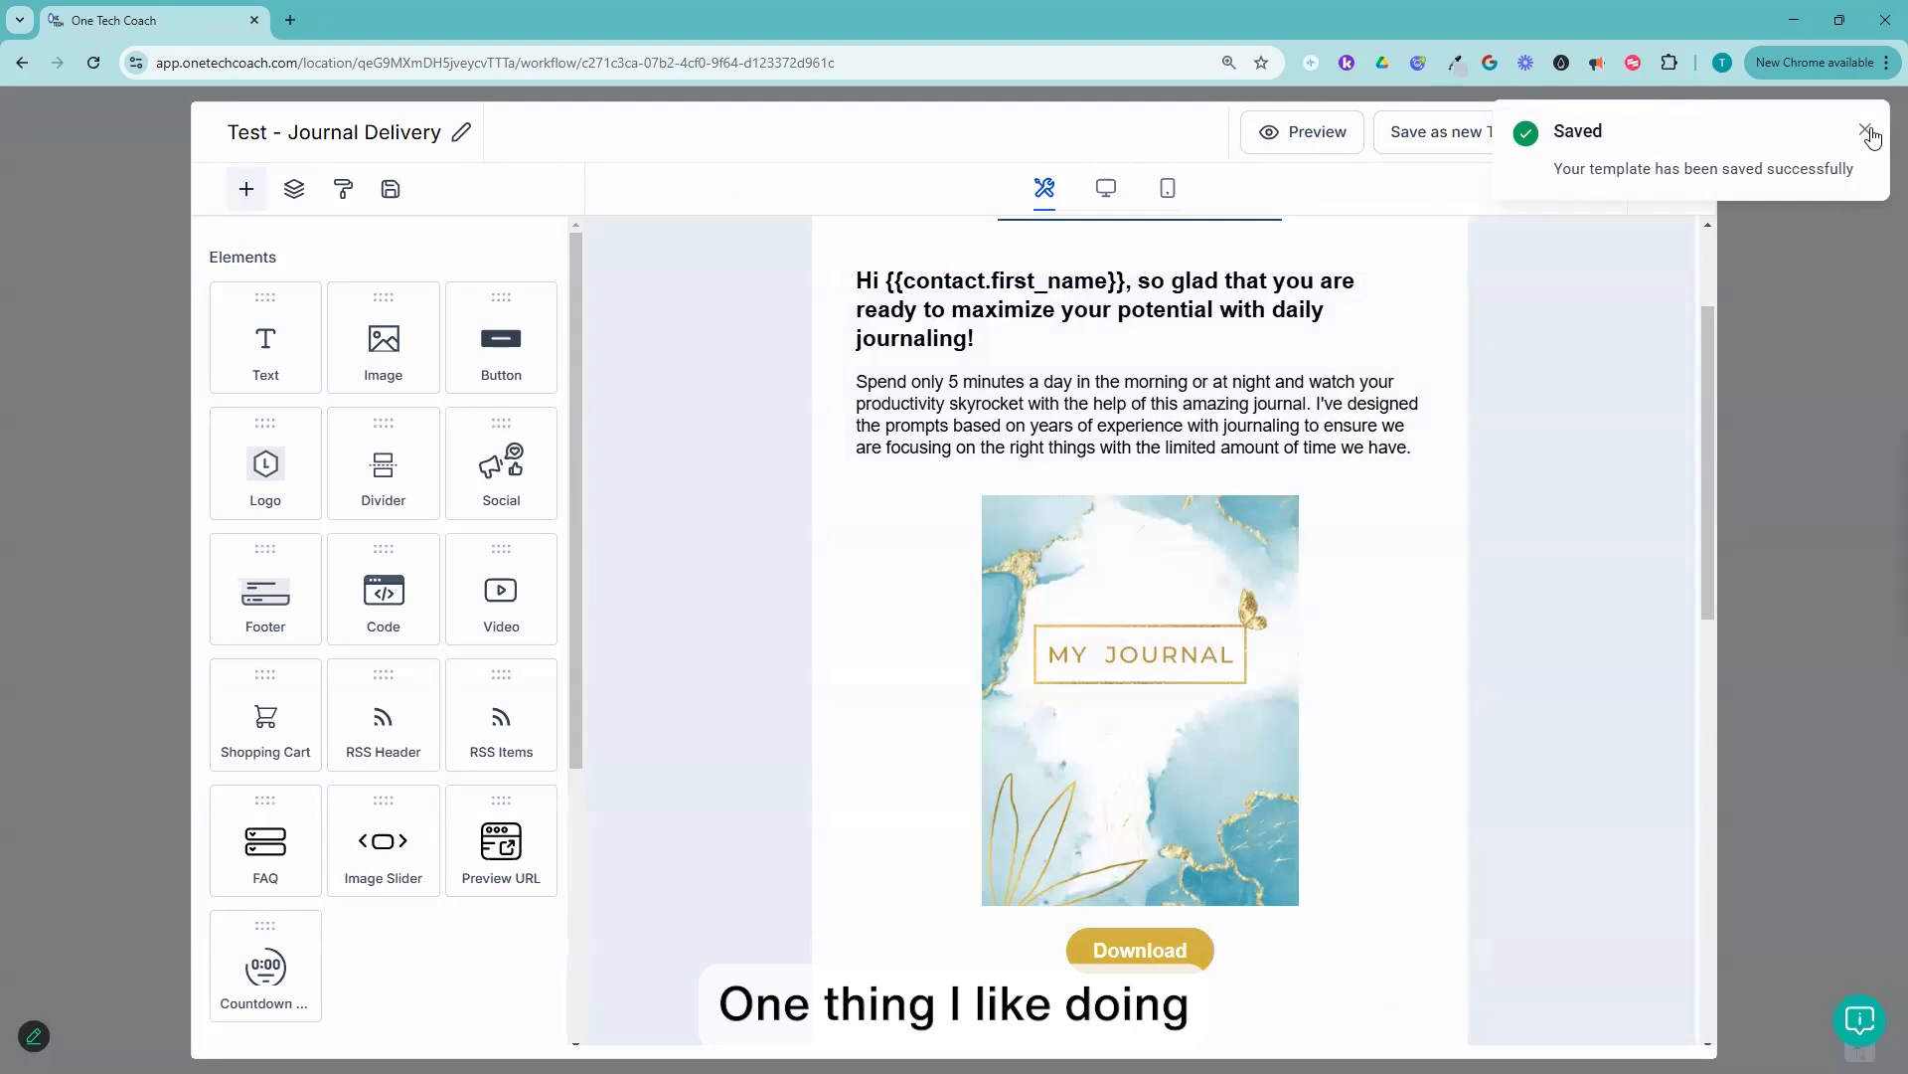
click(1868, 132)
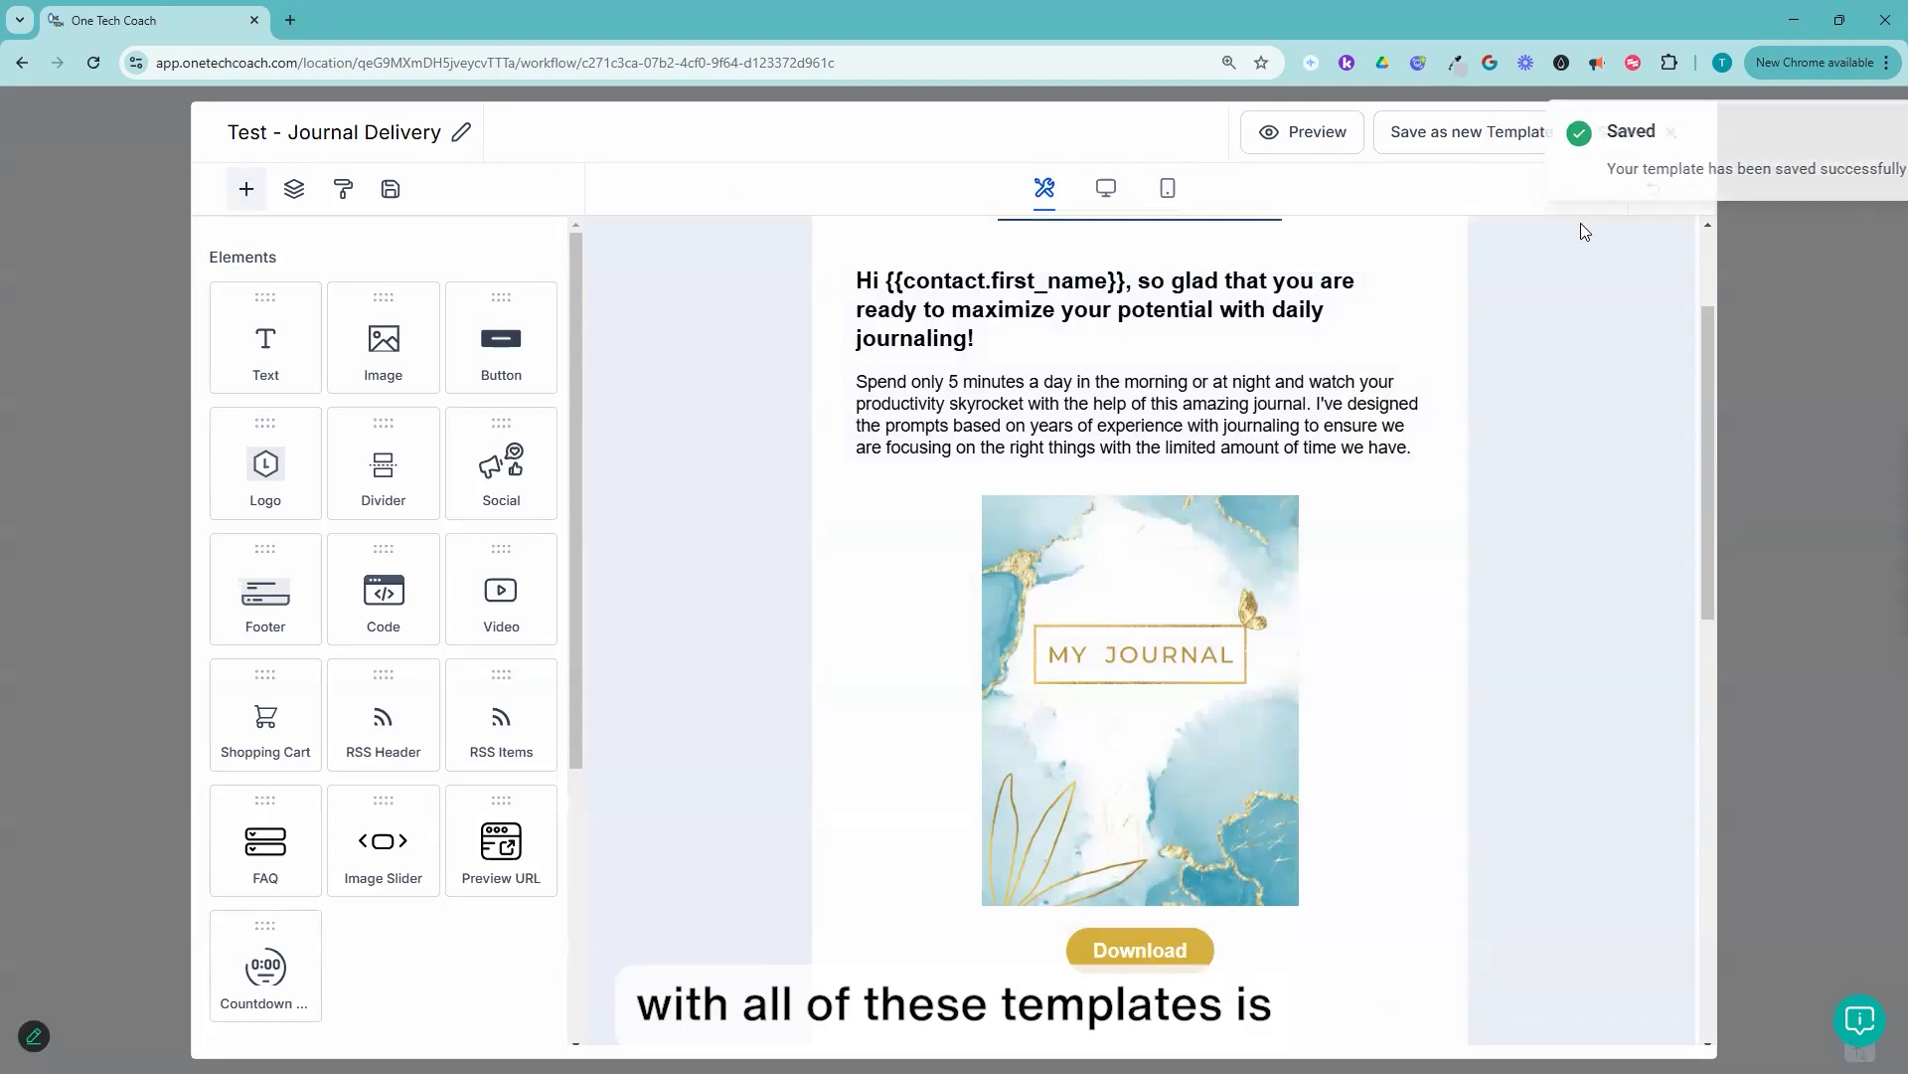
Step: Preview the full email in the desktop, tablet and mobile views and check each for layout faults
click(1311, 137)
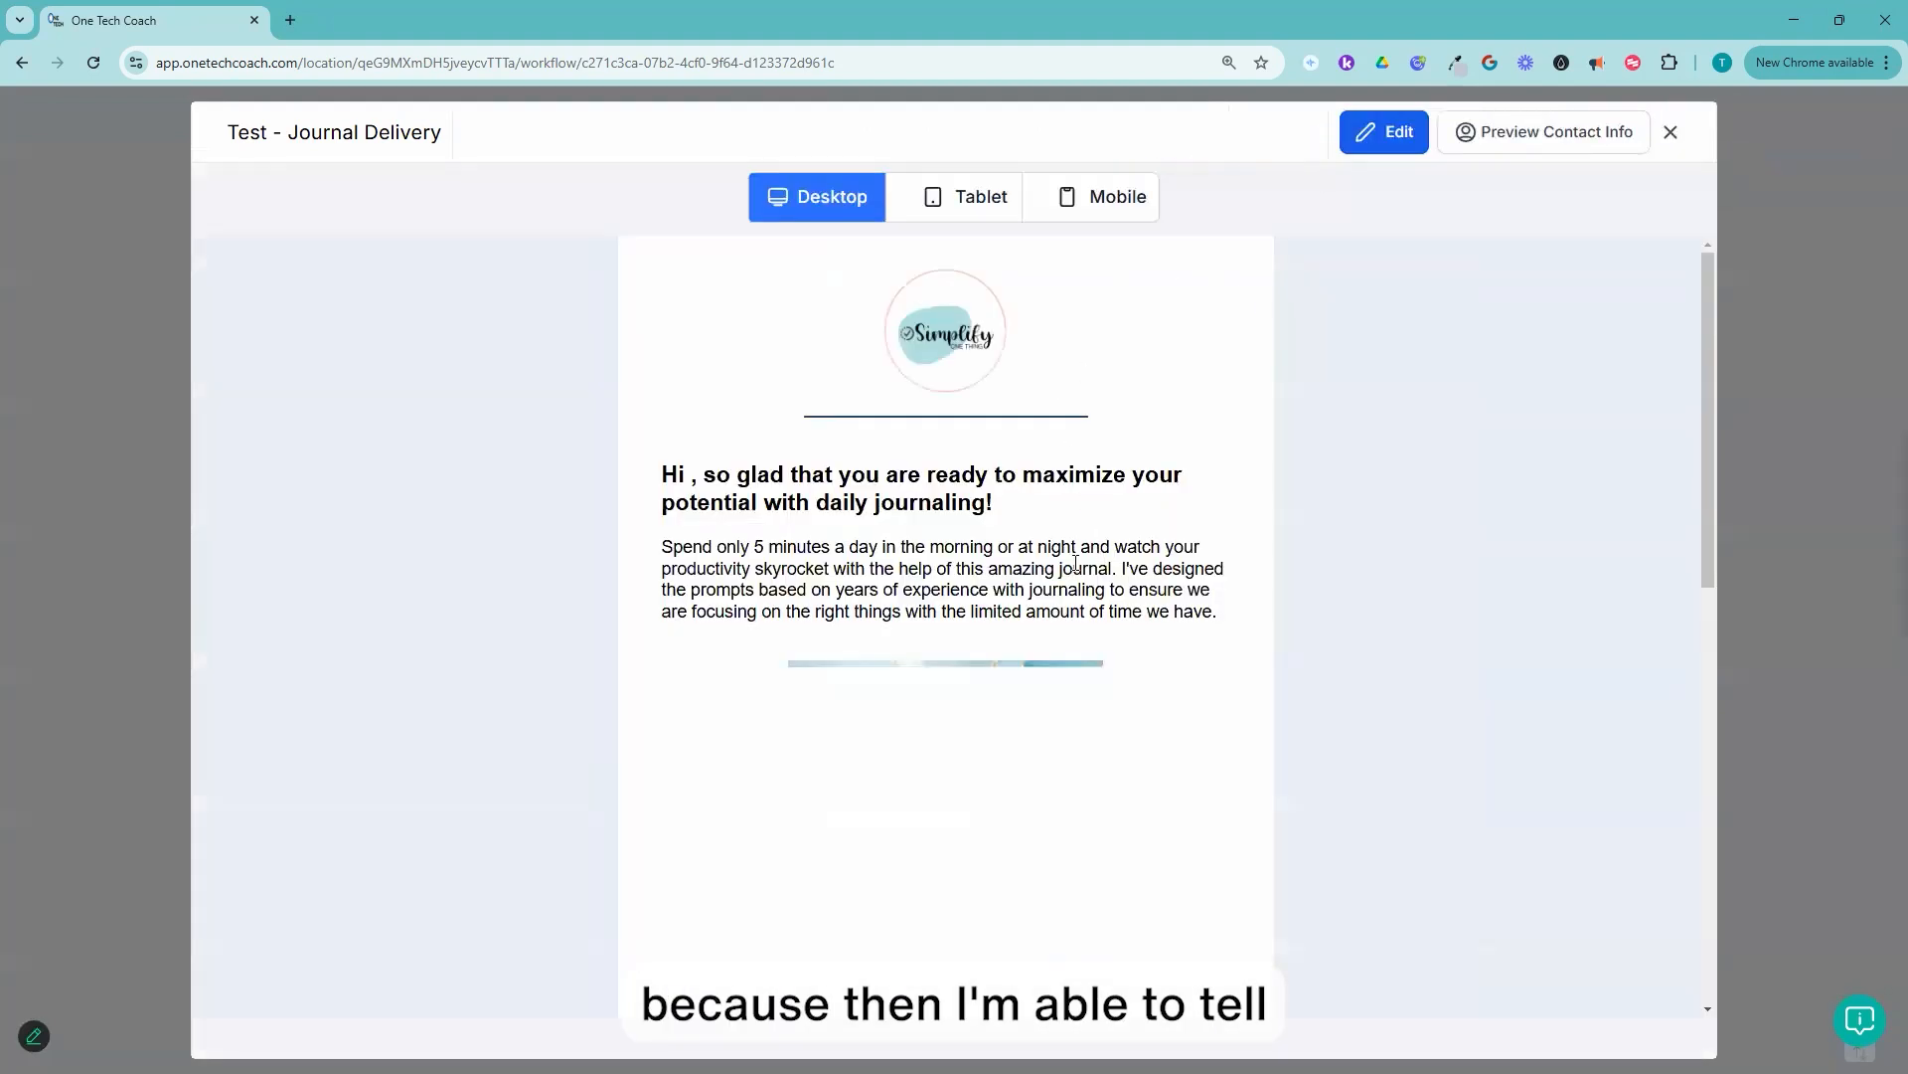
scroll(1030, 519, down, 3)
scroll(1028, 519, down, 6)
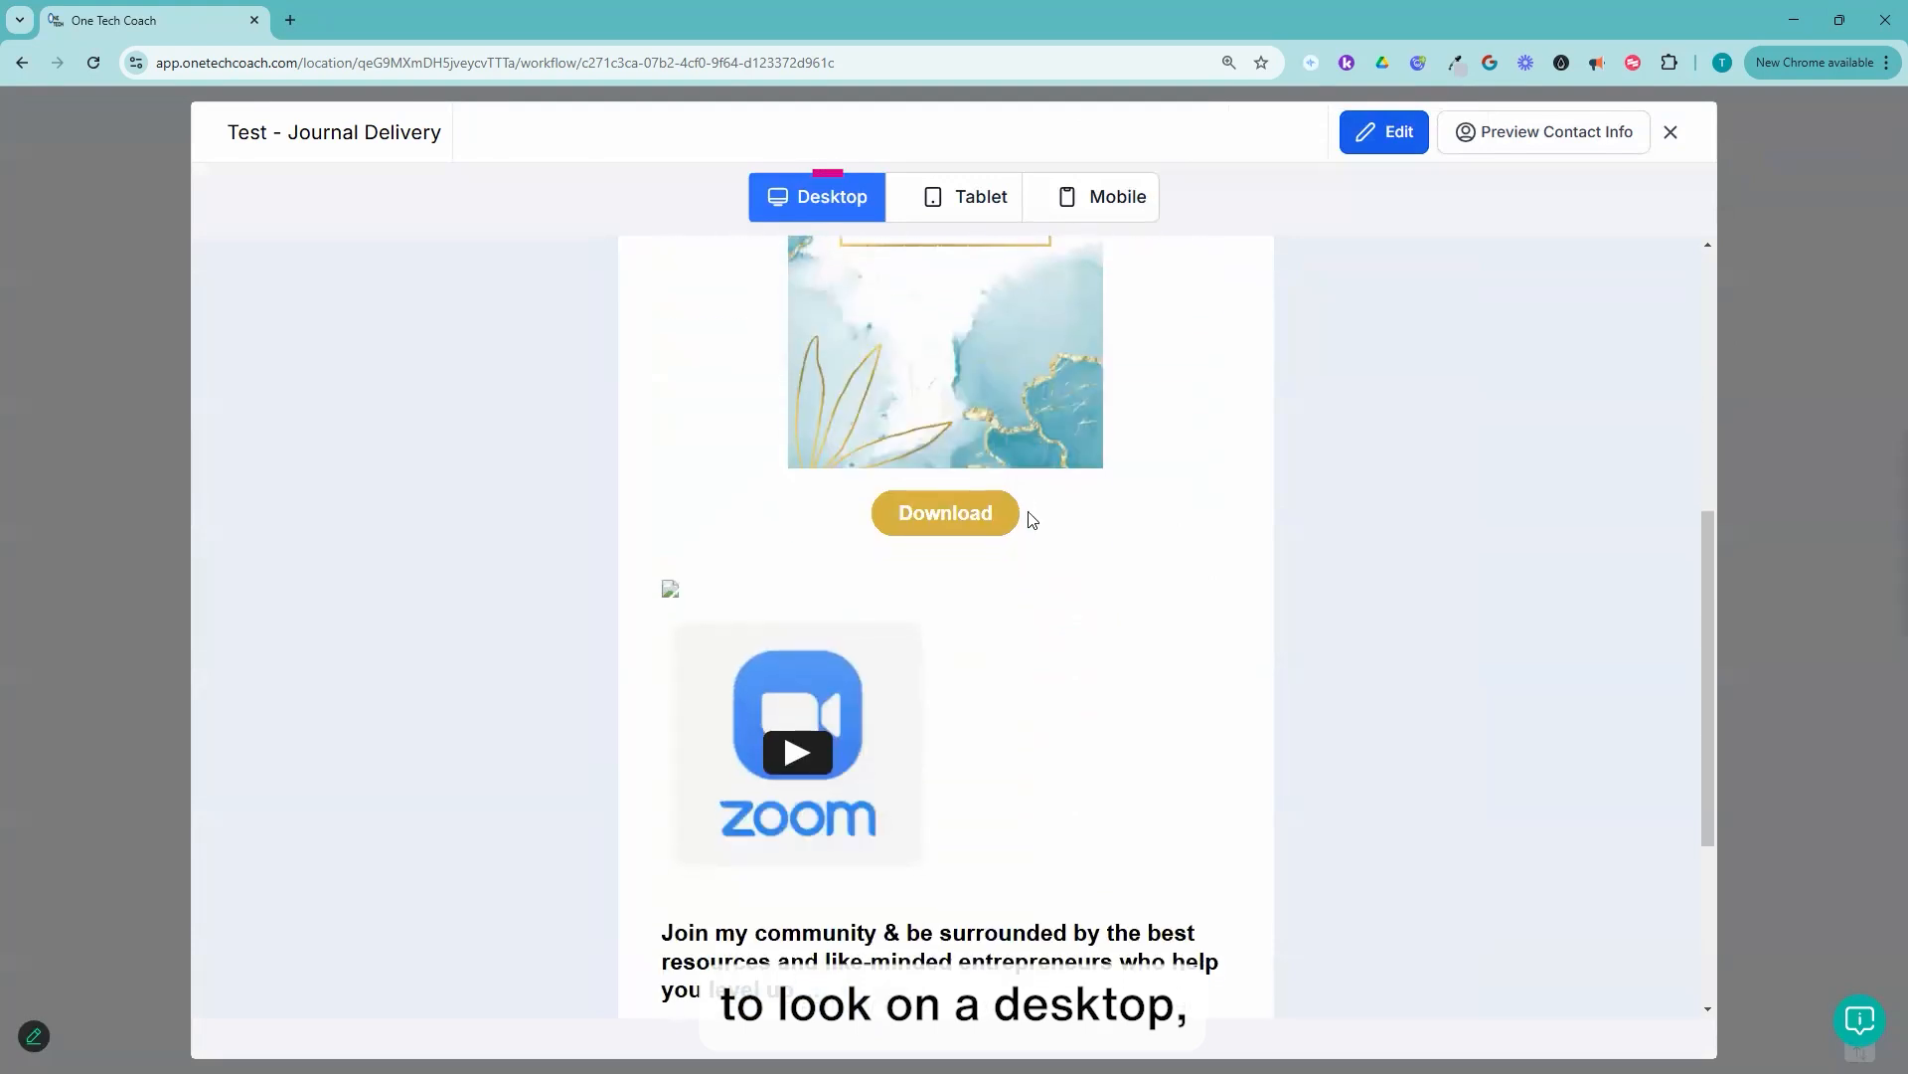
click(977, 195)
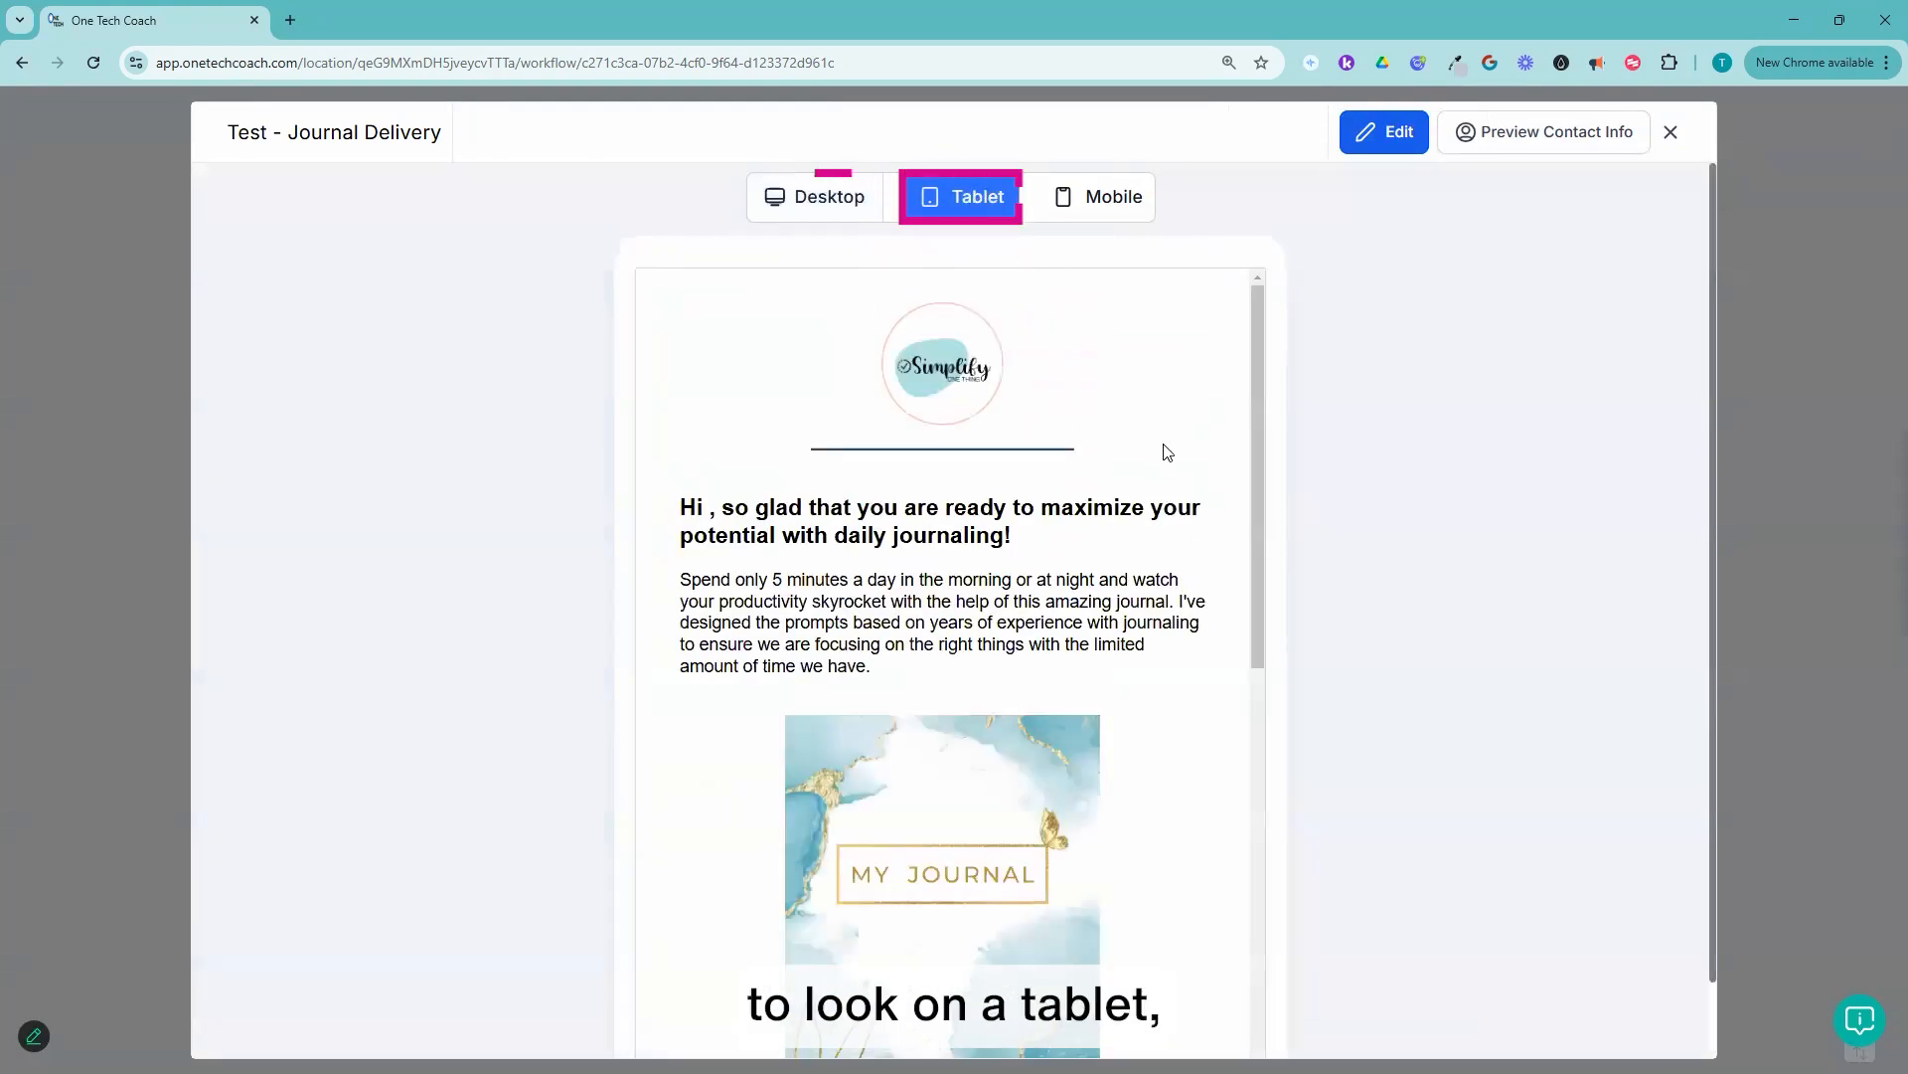
scroll(1163, 447, down, 9)
click(1114, 196)
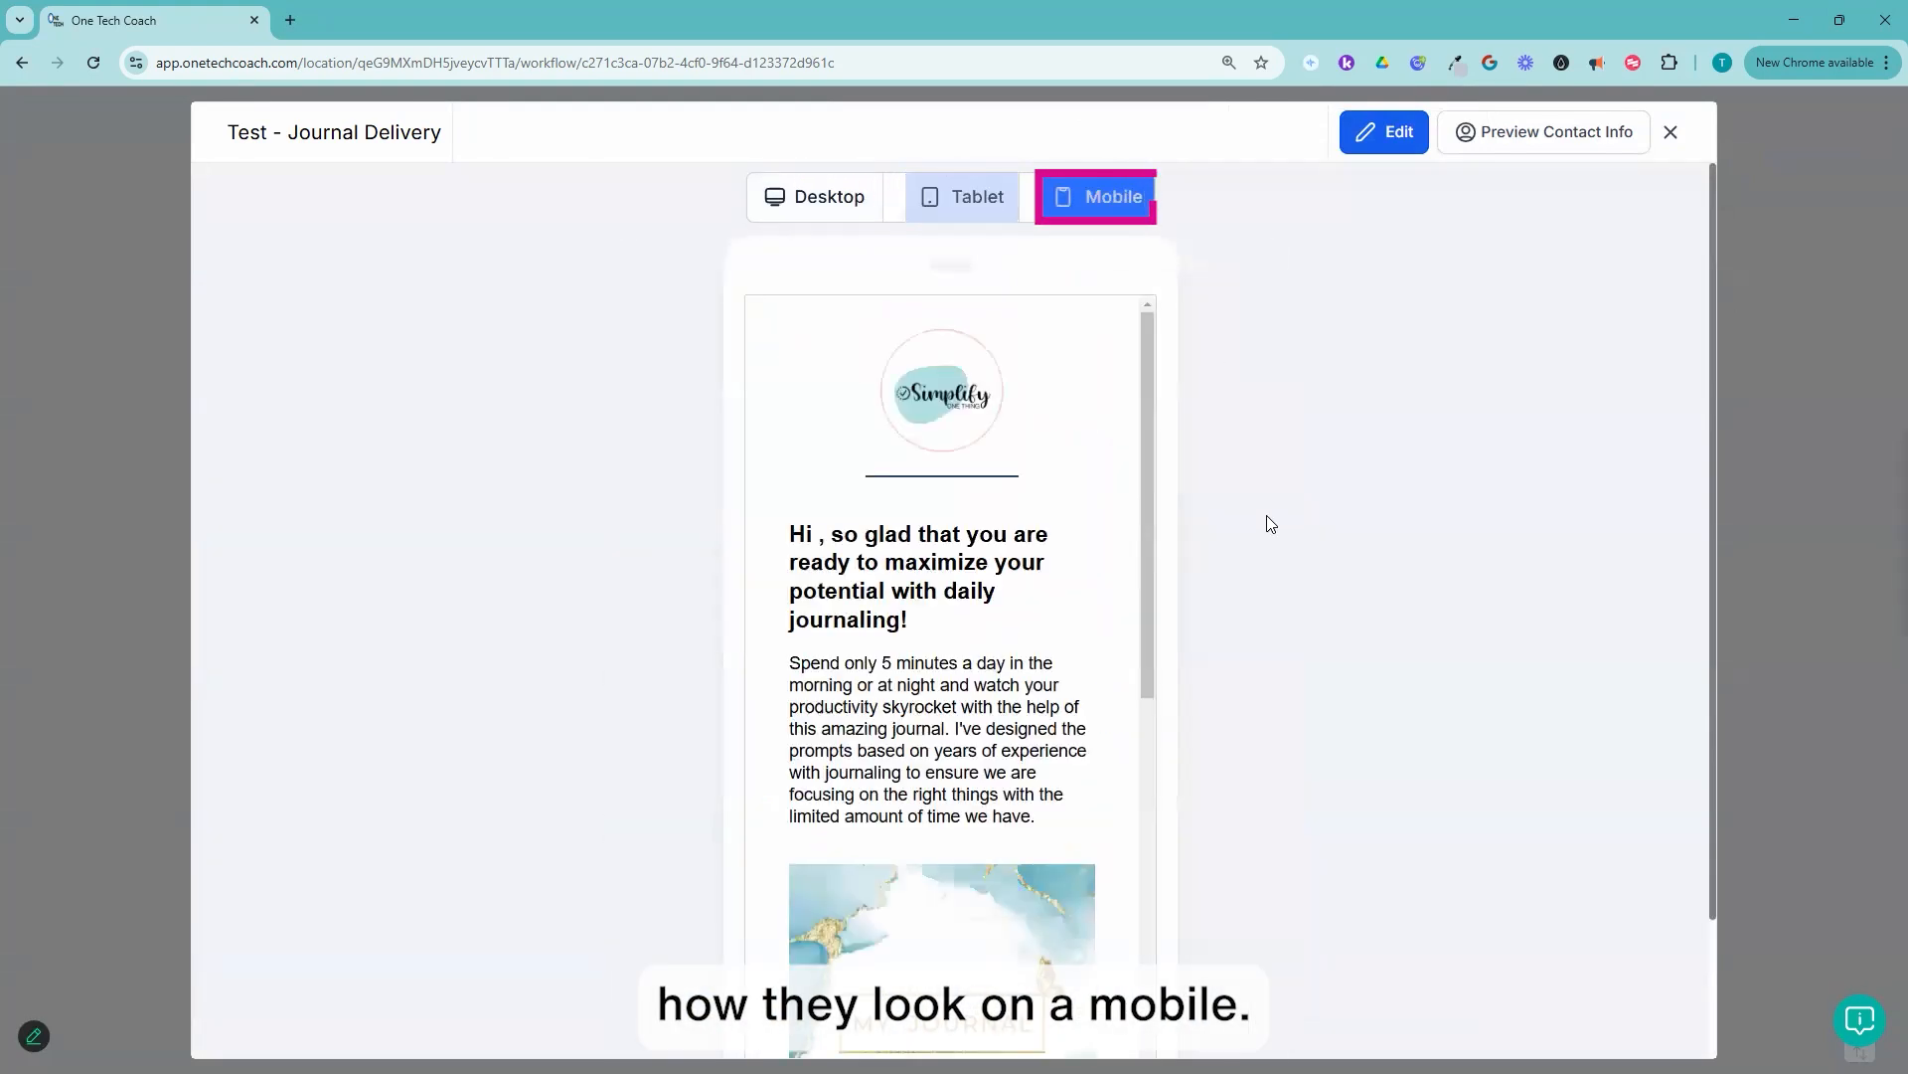
scroll(1068, 477, down, 10)
scroll(1078, 482, down, 3)
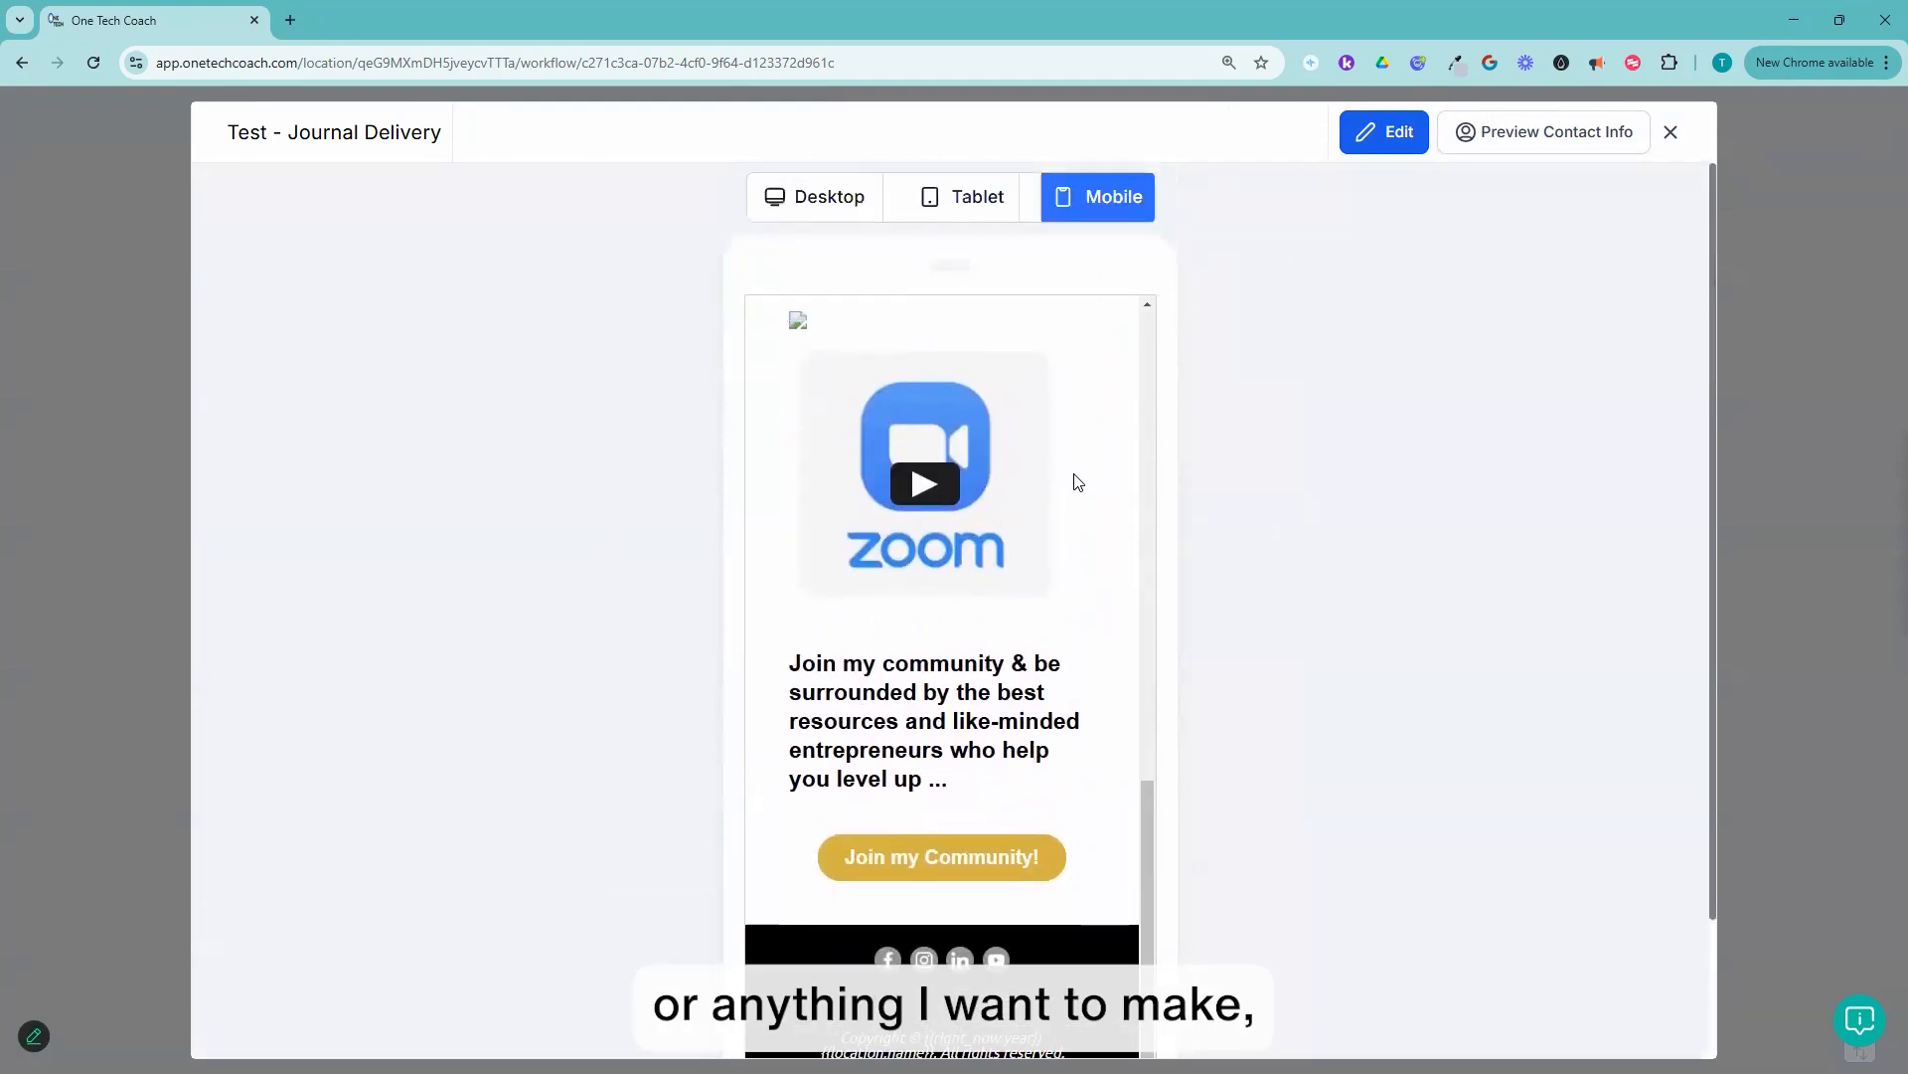
scroll(813, 253, up, 2)
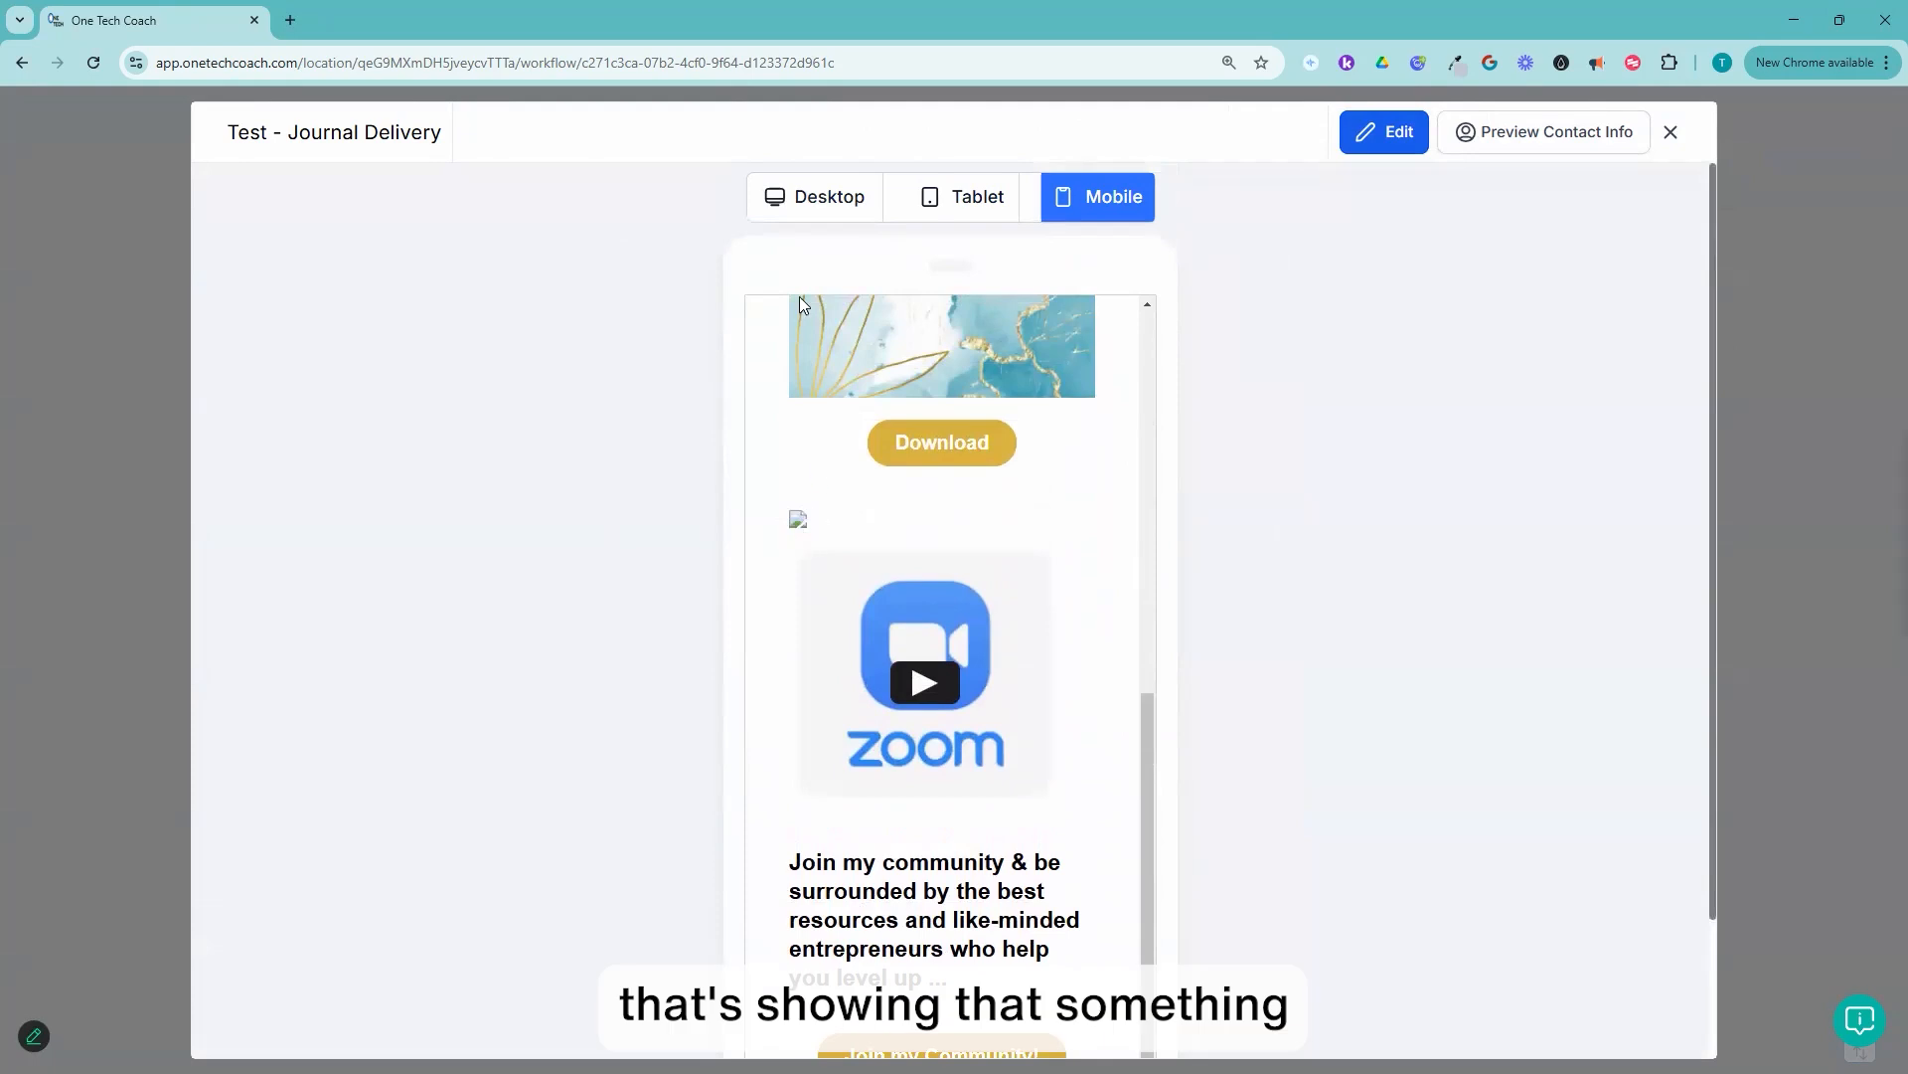
click(855, 203)
scroll(1035, 503, down, 5)
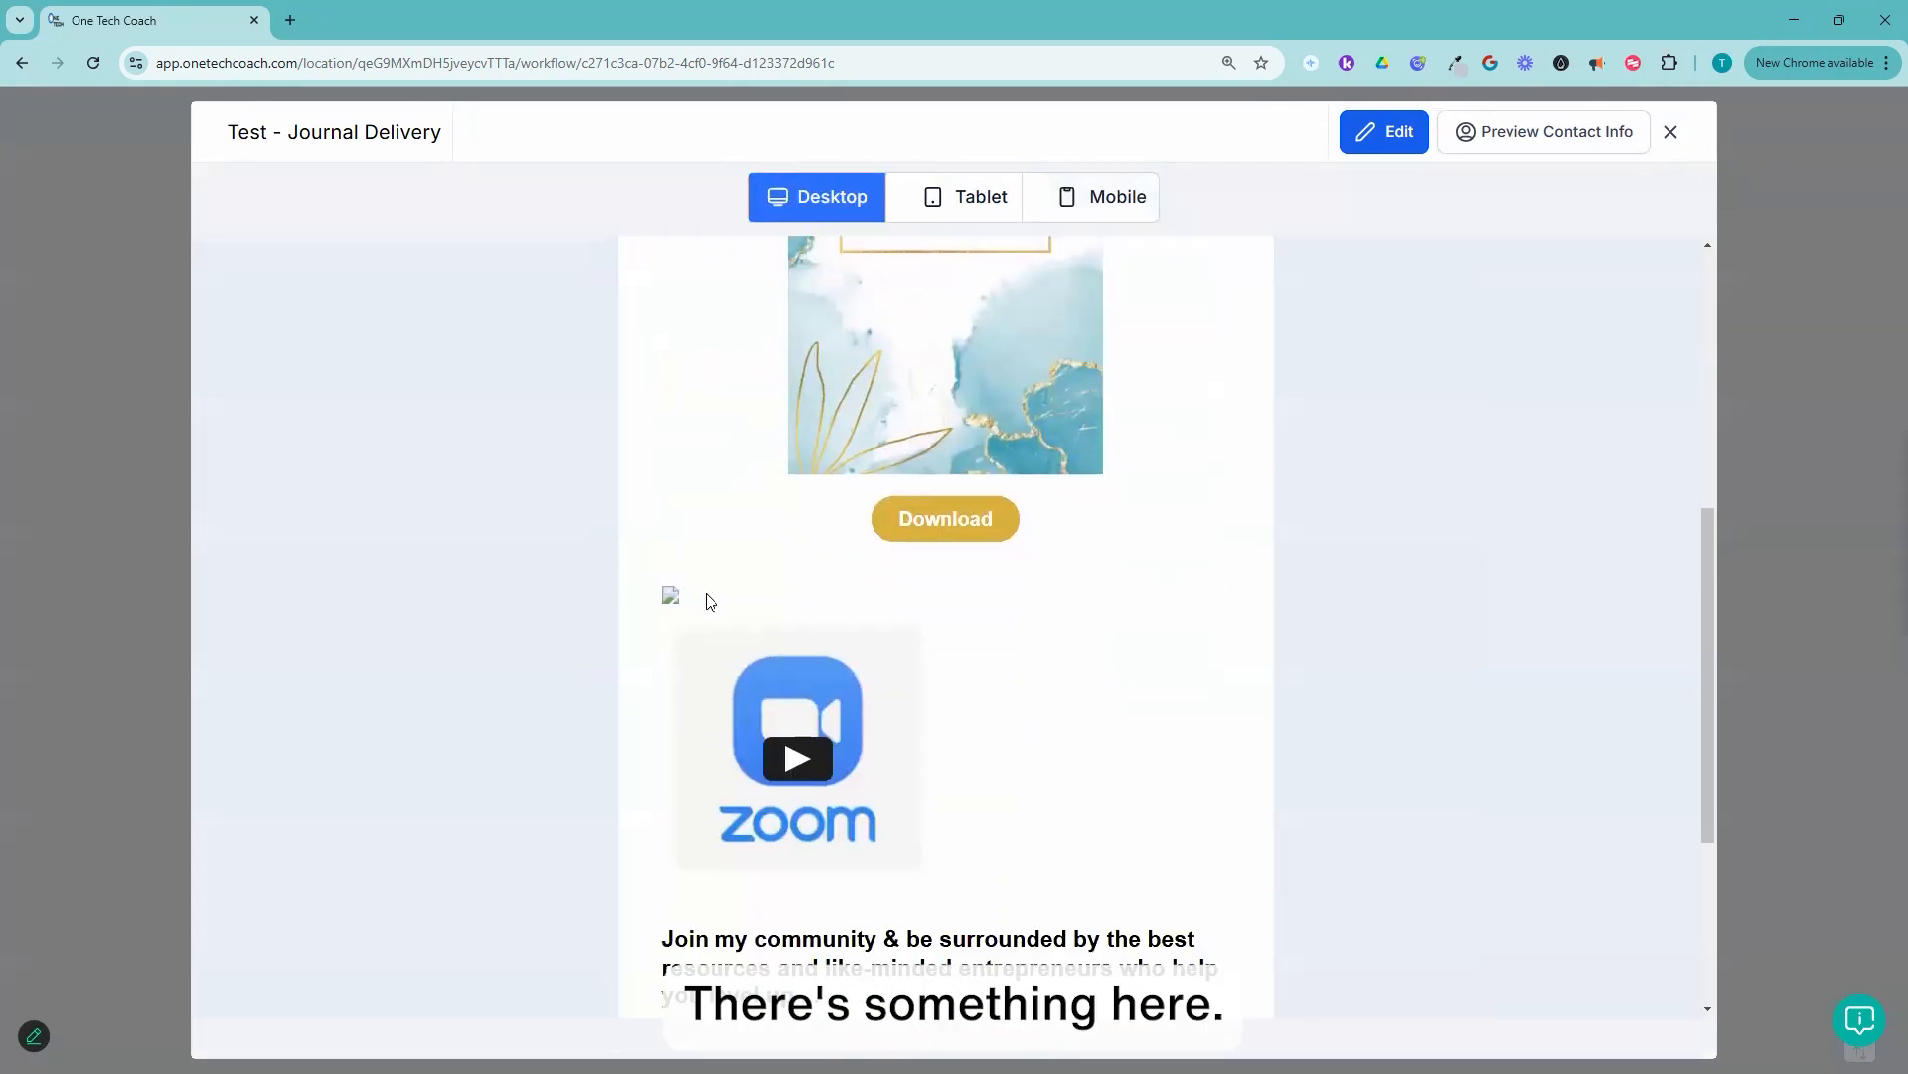
Step: Return to editing, delete the empty element between the Download button and the Zoom video, and save the template
click(1391, 137)
scroll(1307, 593, down, 6)
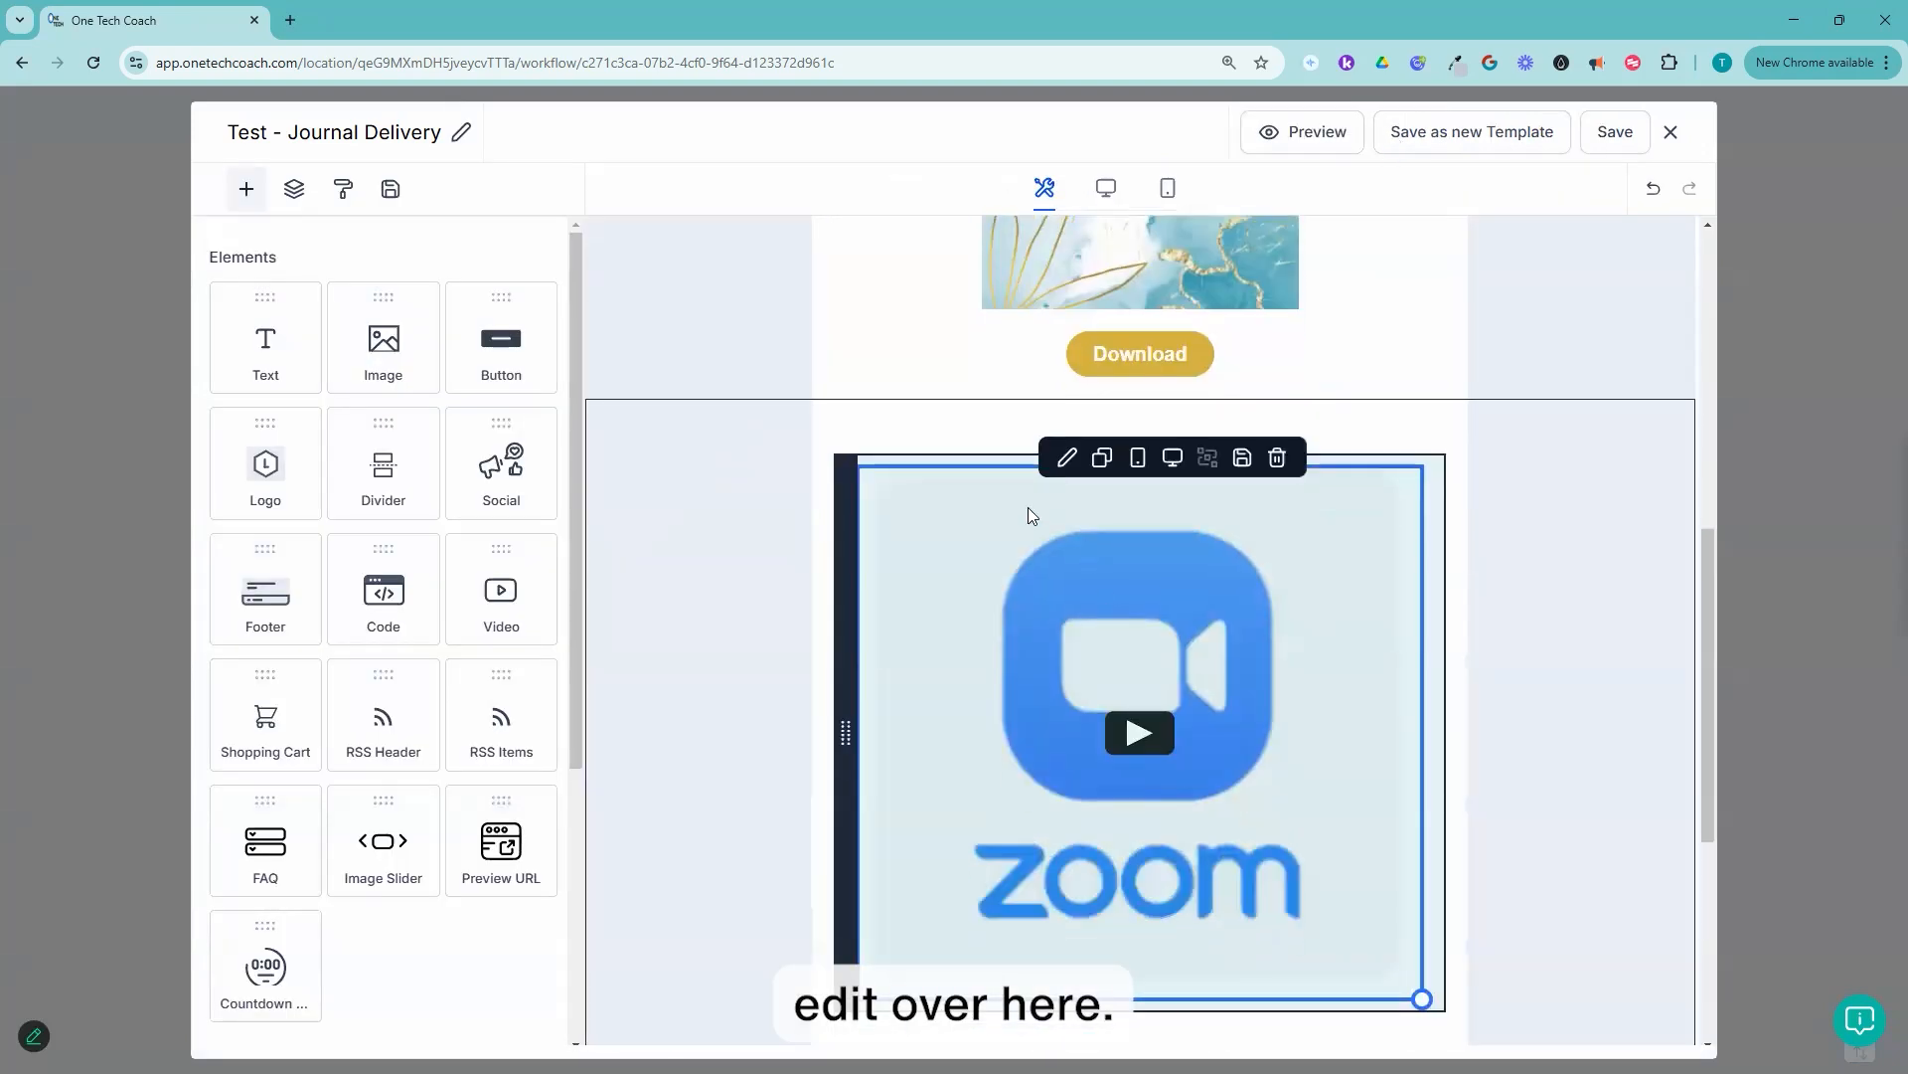
click(1165, 439)
click(1278, 413)
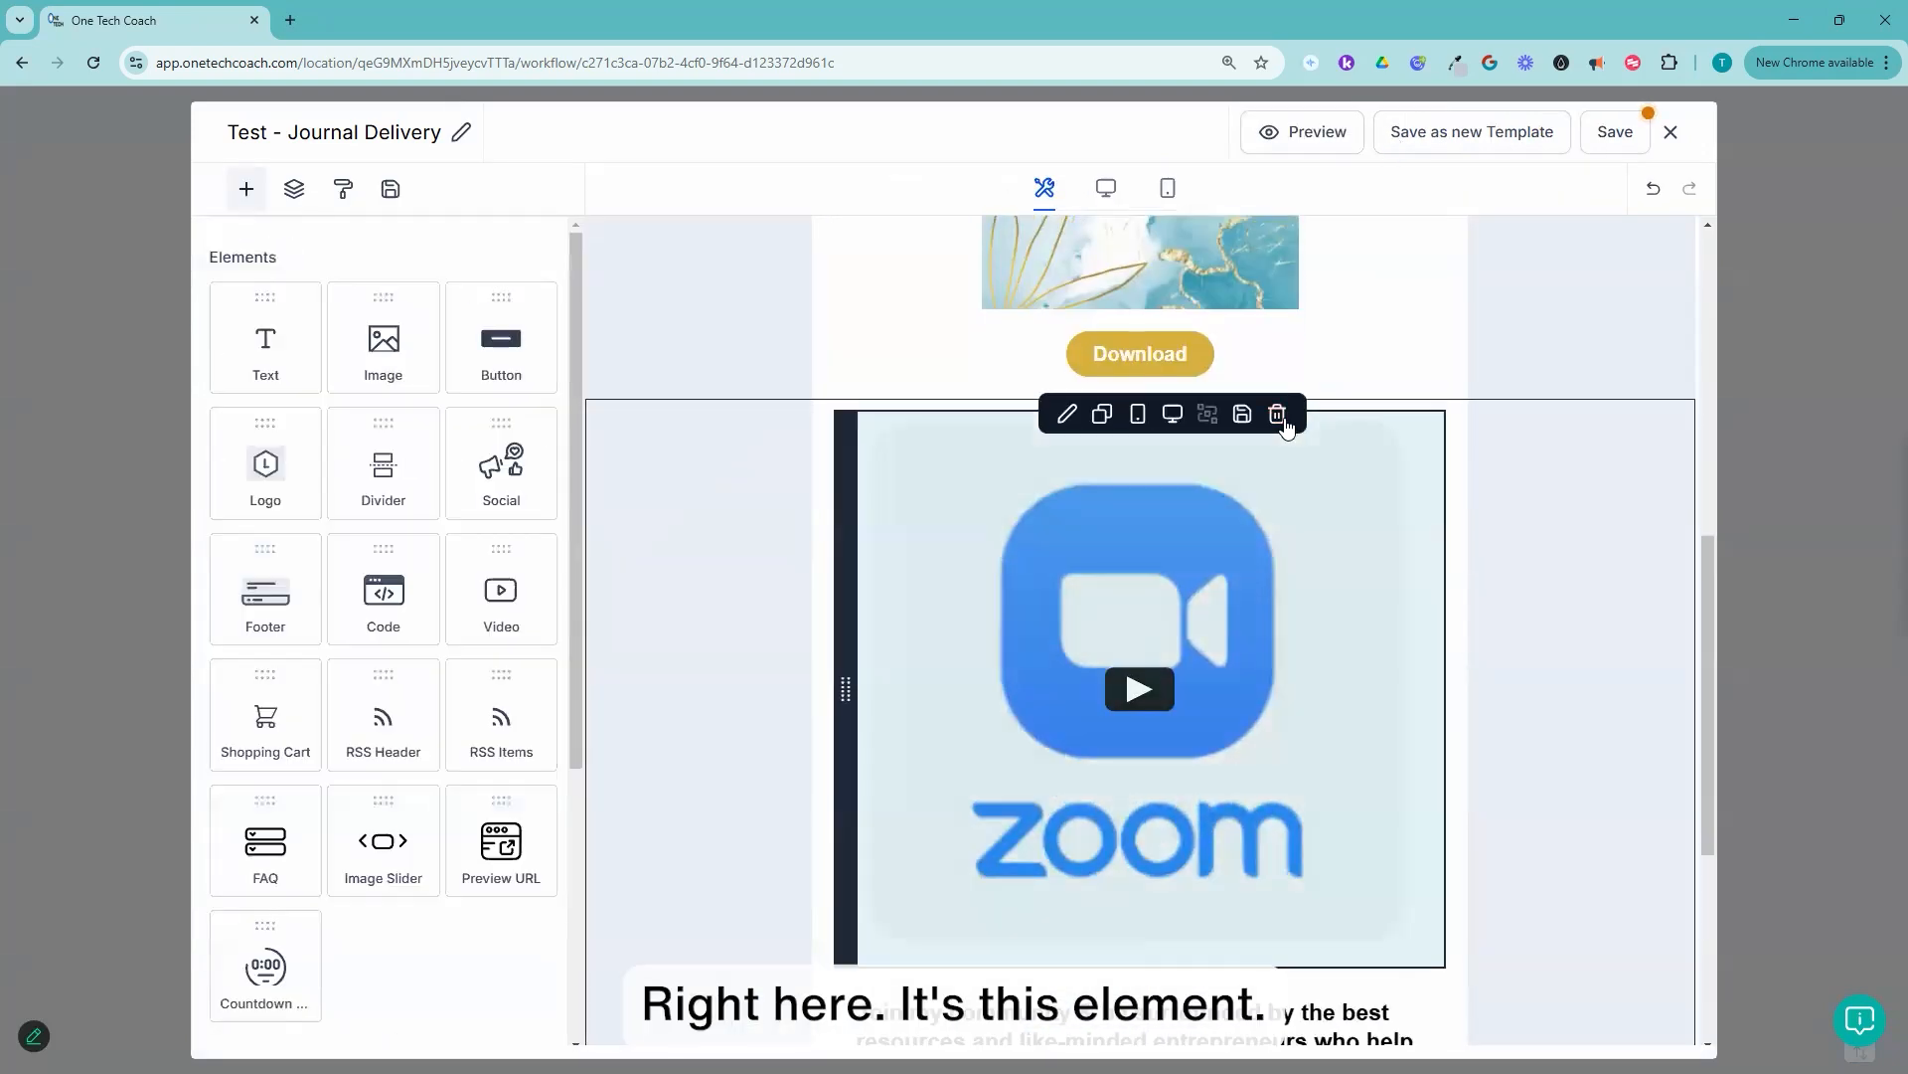
click(1405, 282)
click(1614, 132)
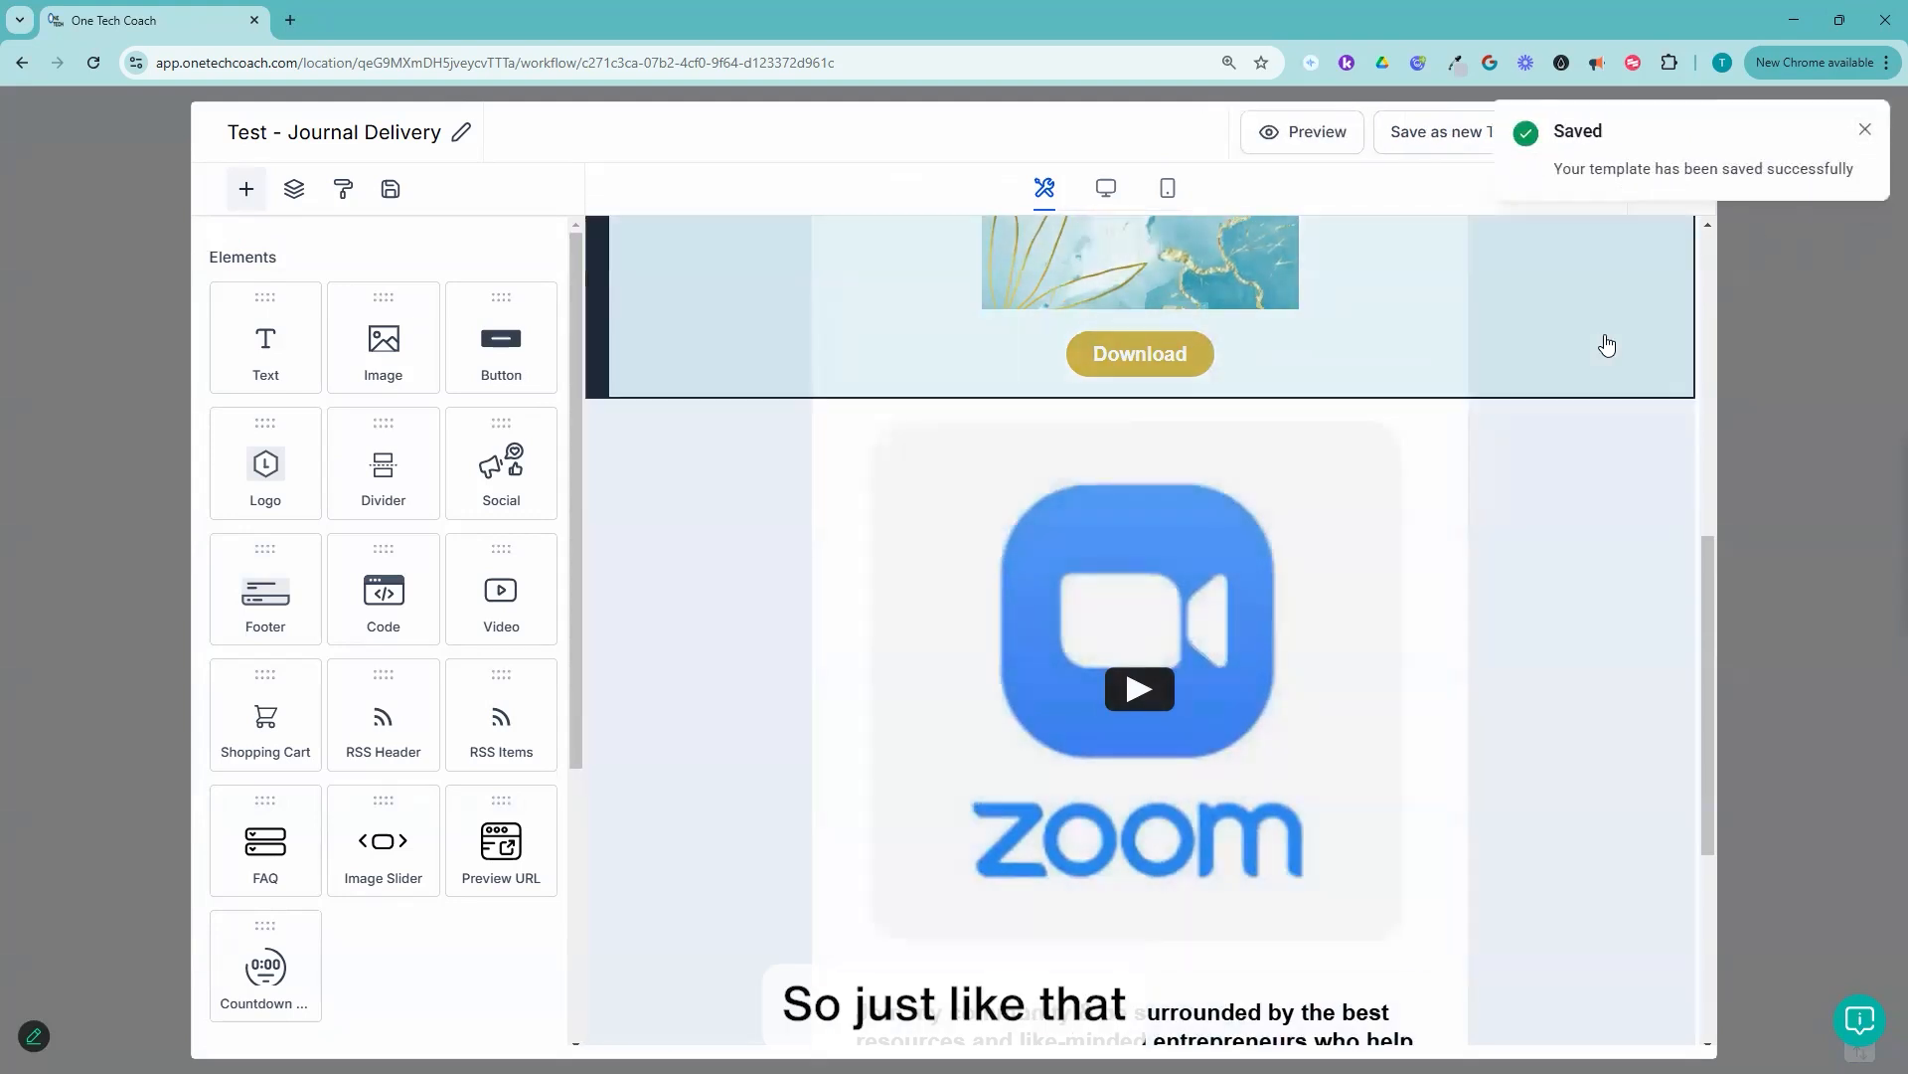
Step: Review the email's branding and the intro paragraph's text and list formatting options, and close the template editor
scroll(1579, 538, down, 1)
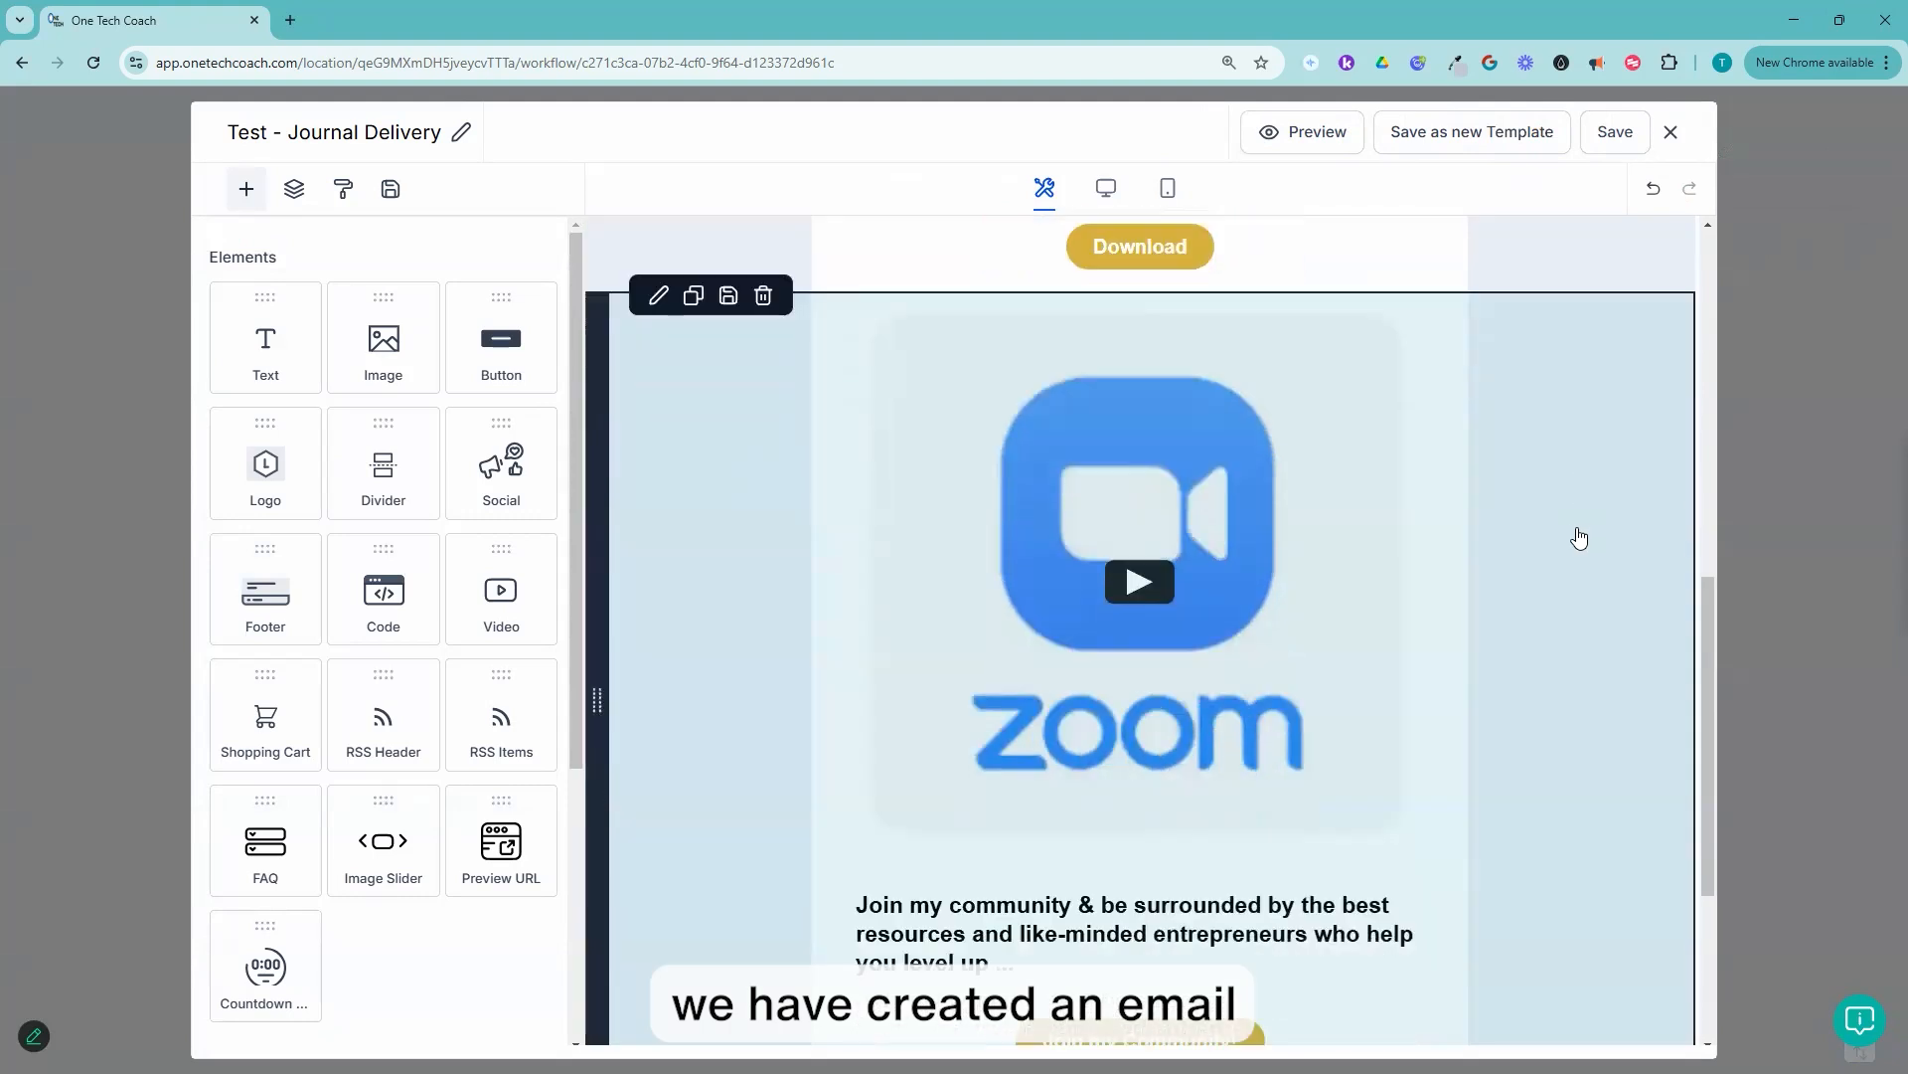
scroll(1608, 647, down, 5)
scroll(1607, 648, up, 12)
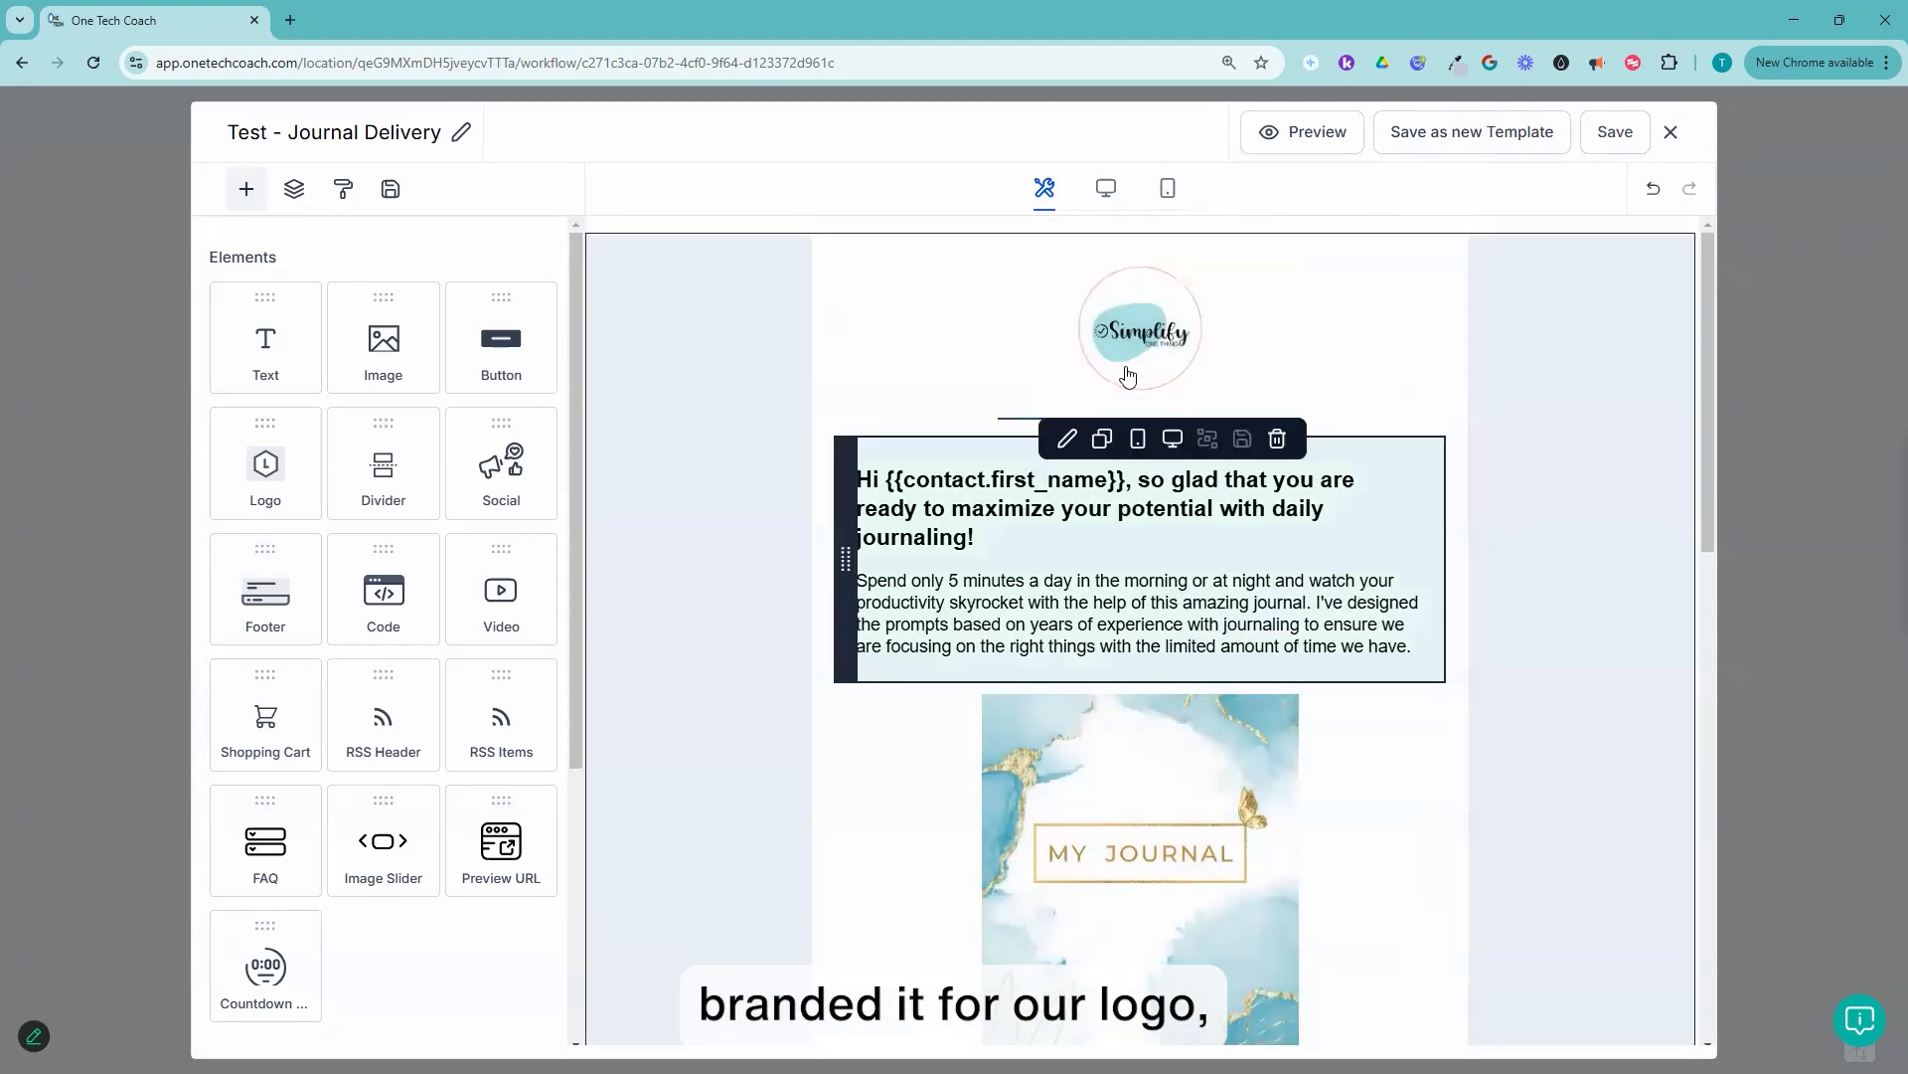
scroll(1303, 554, down, 7)
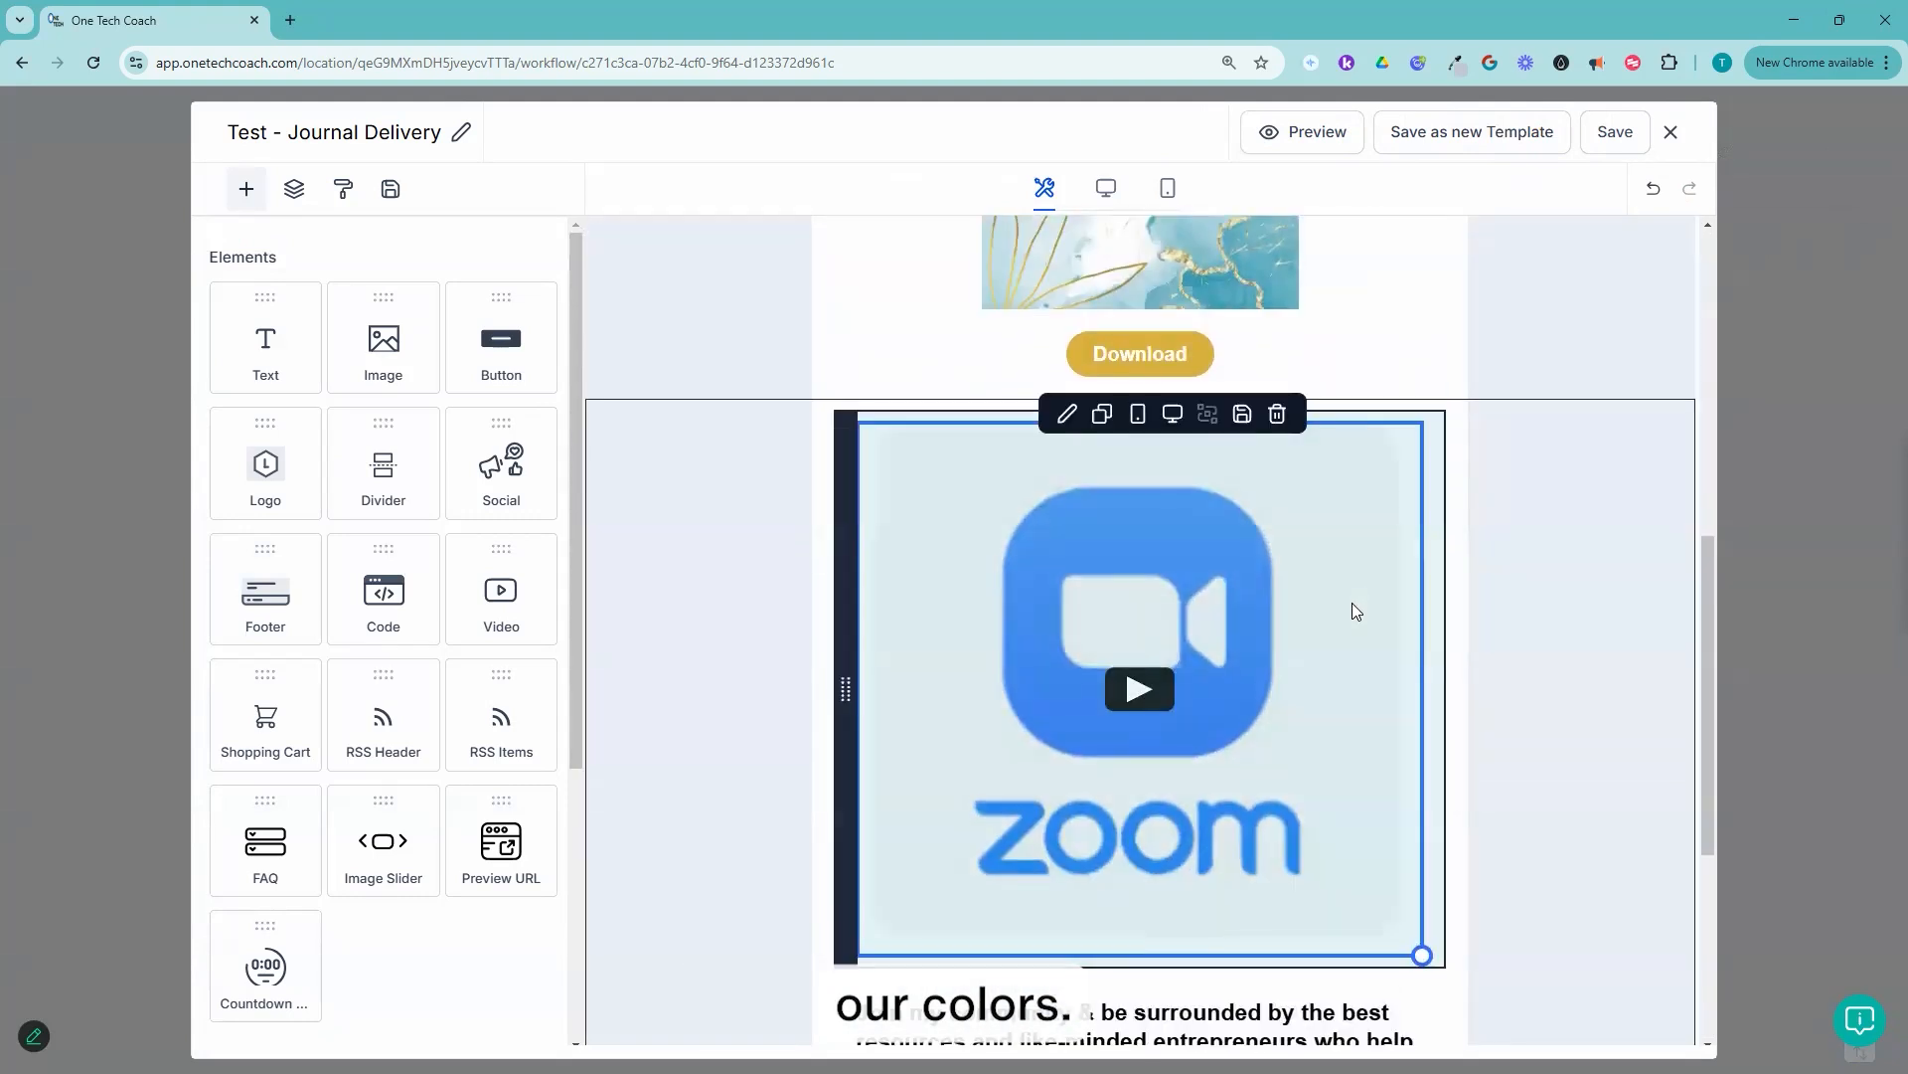
scroll(1357, 611, up, 7)
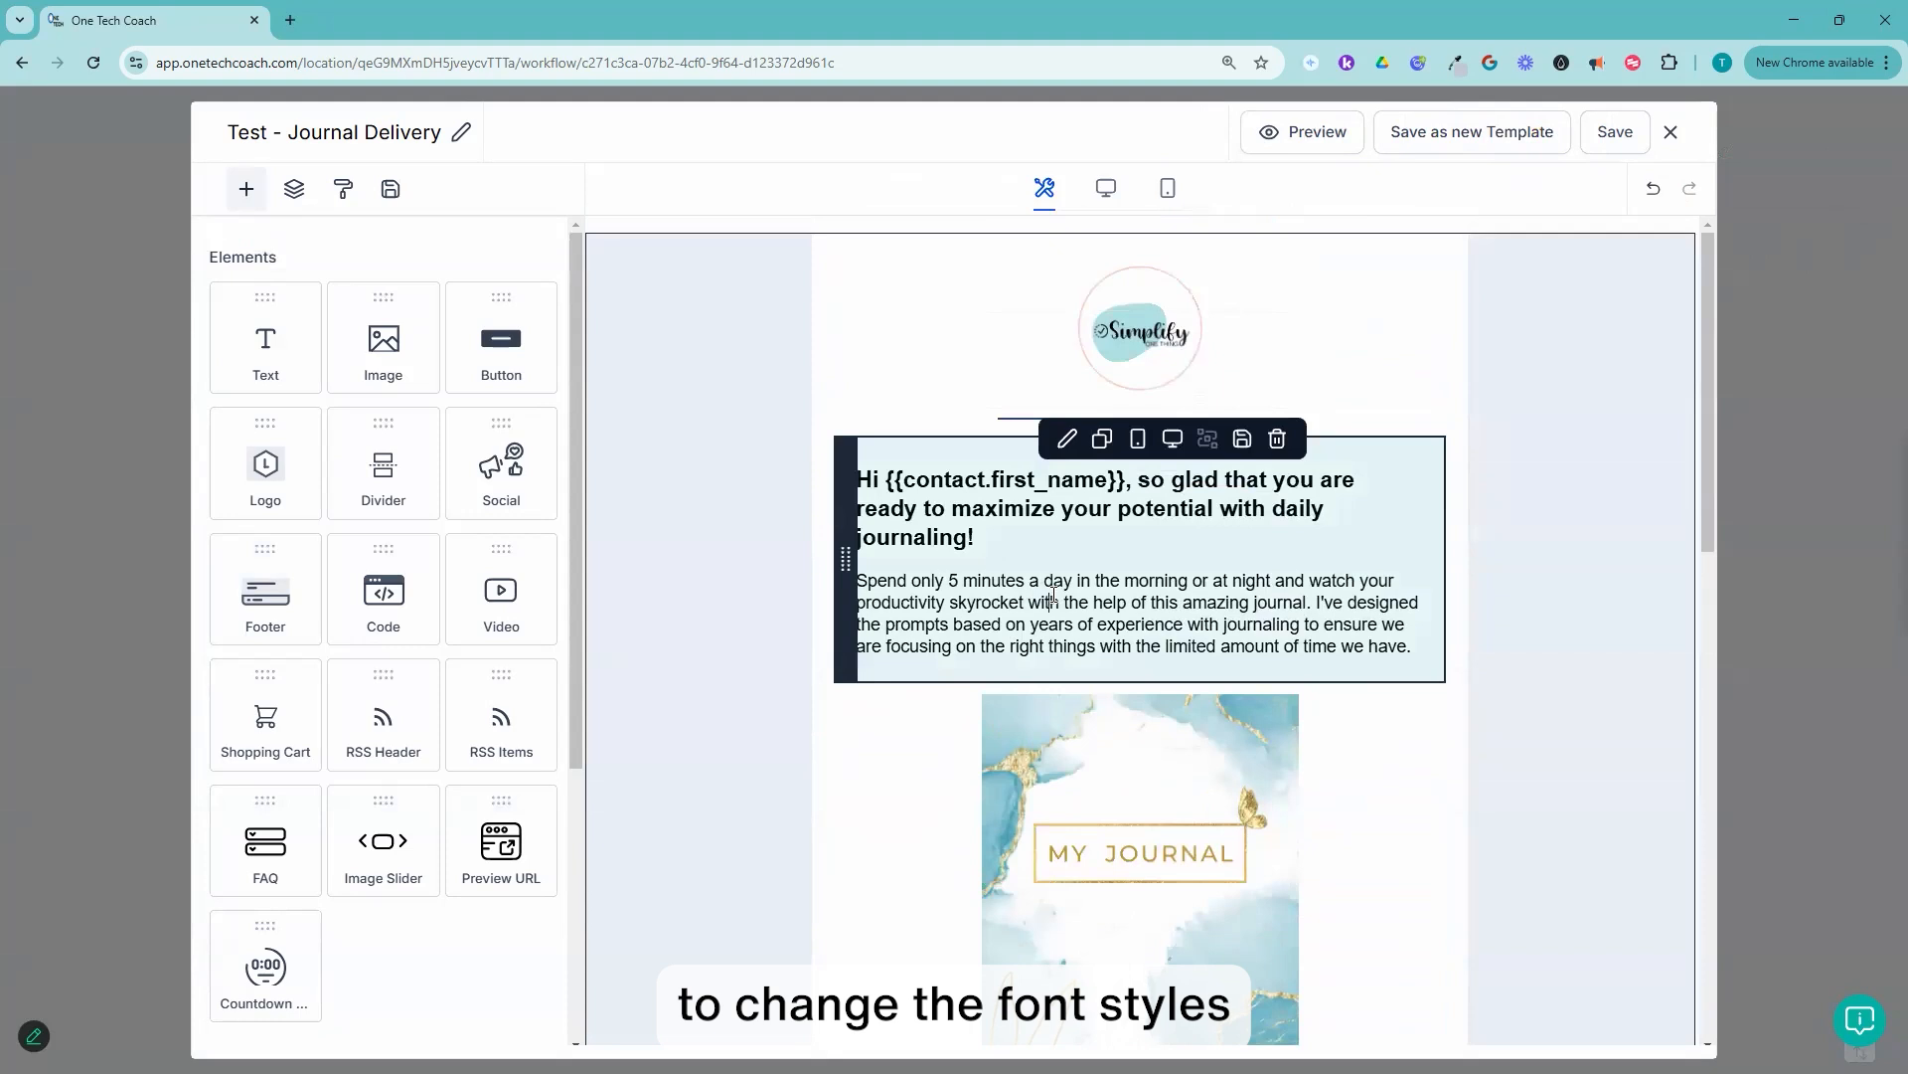
click(1052, 596)
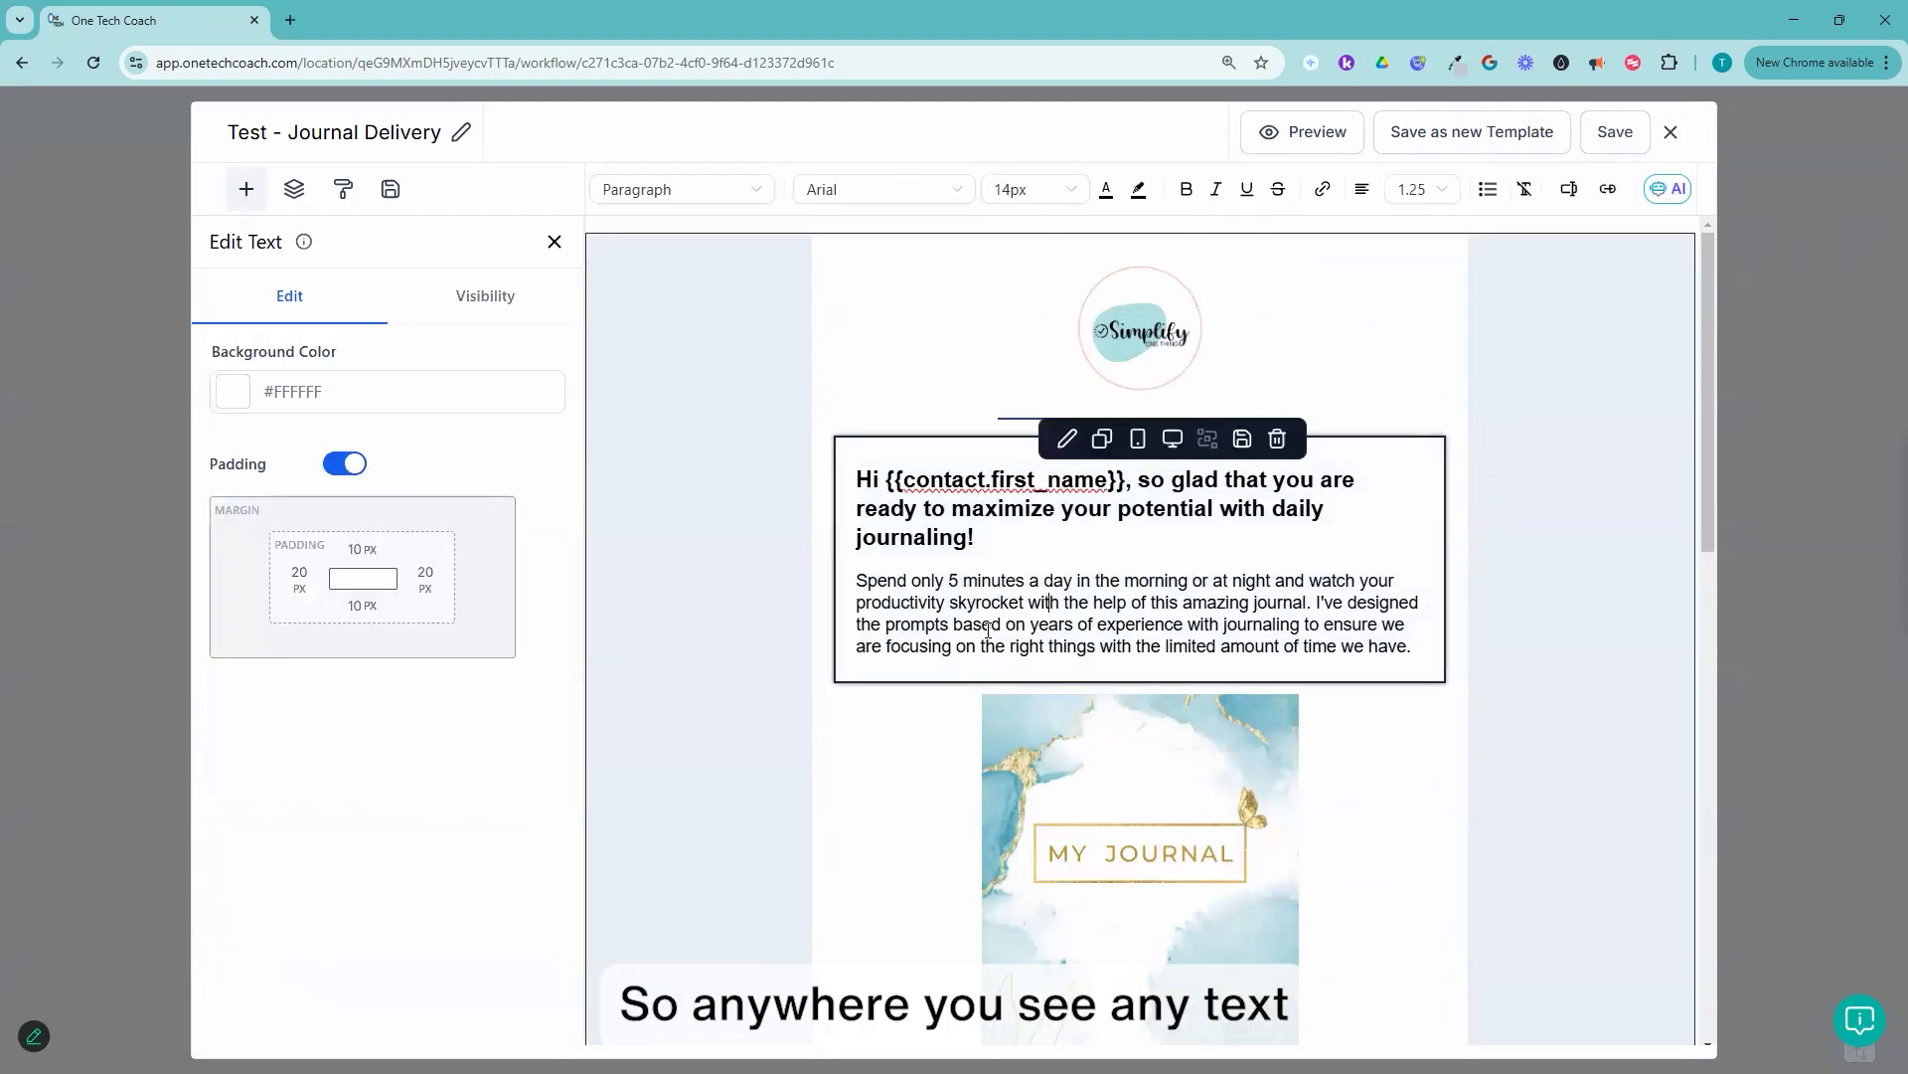
drag(1415, 648, 852, 589)
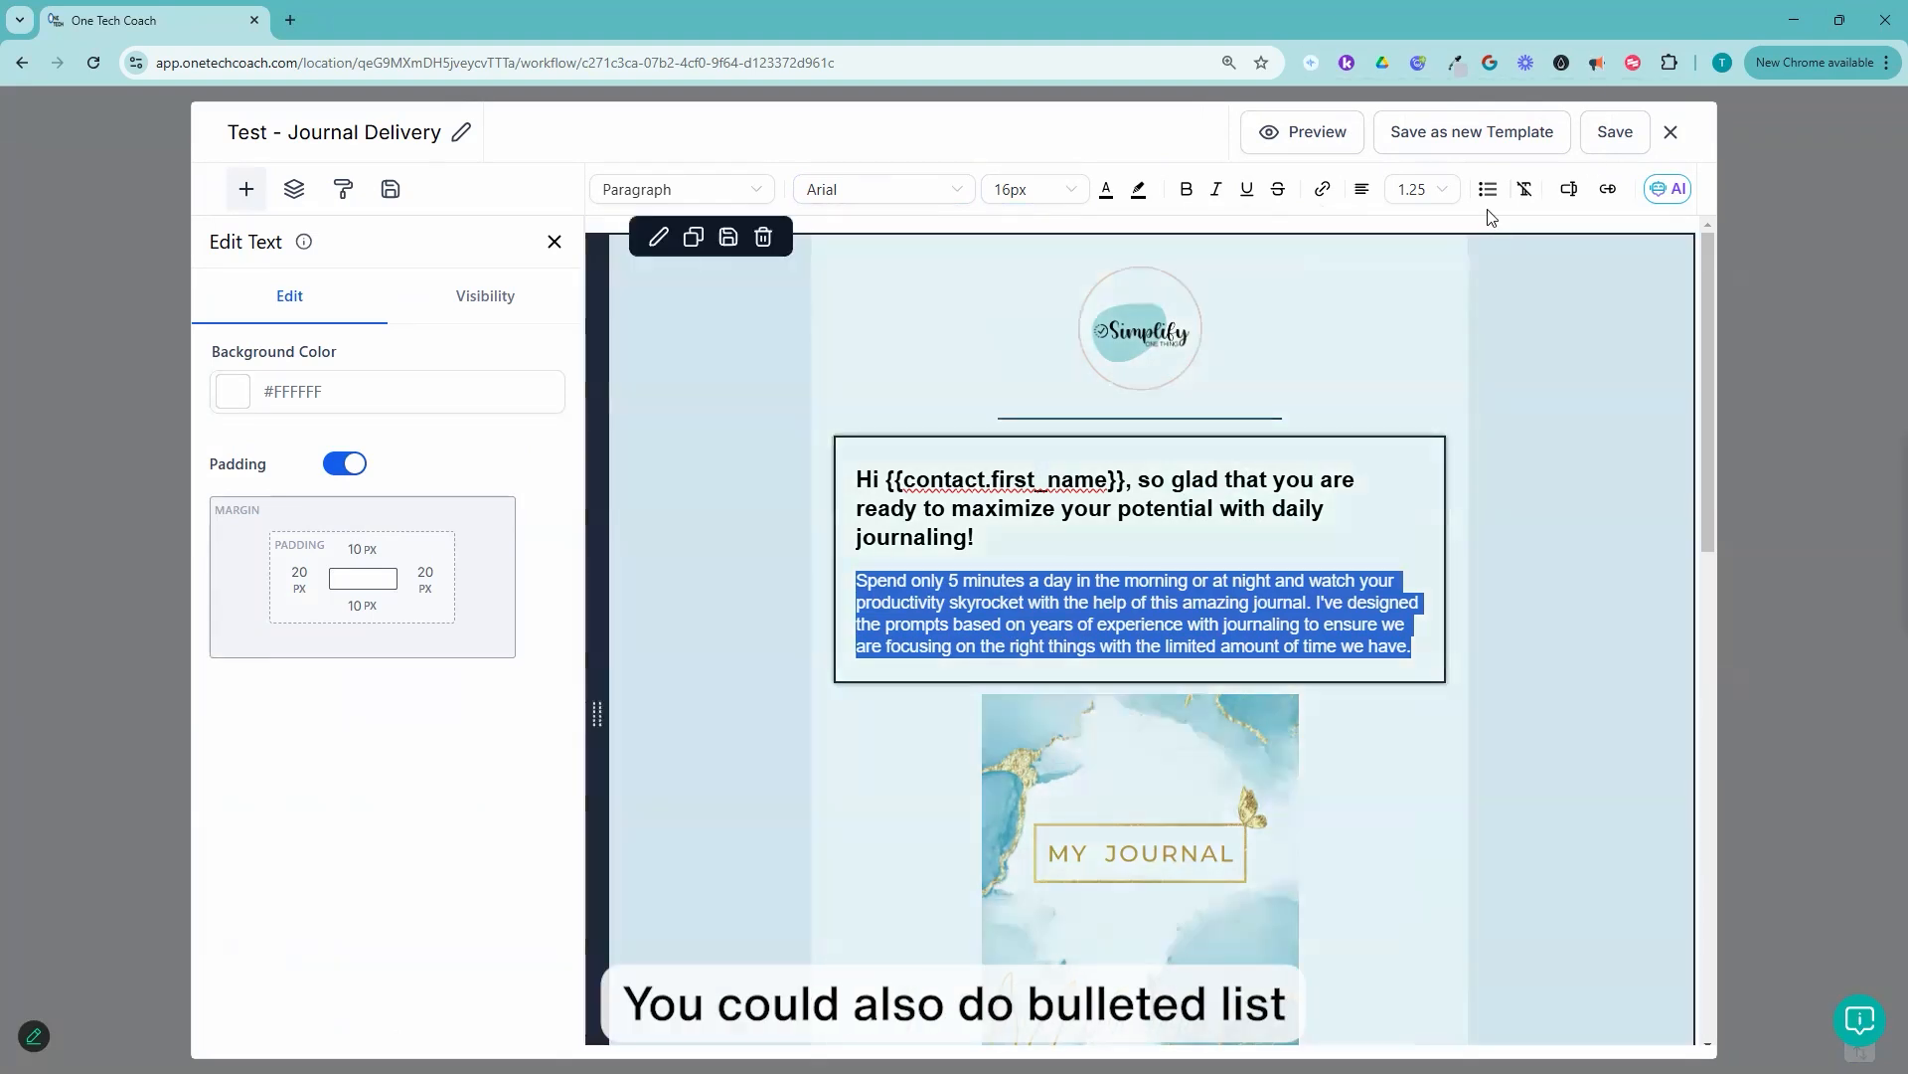
click(1485, 191)
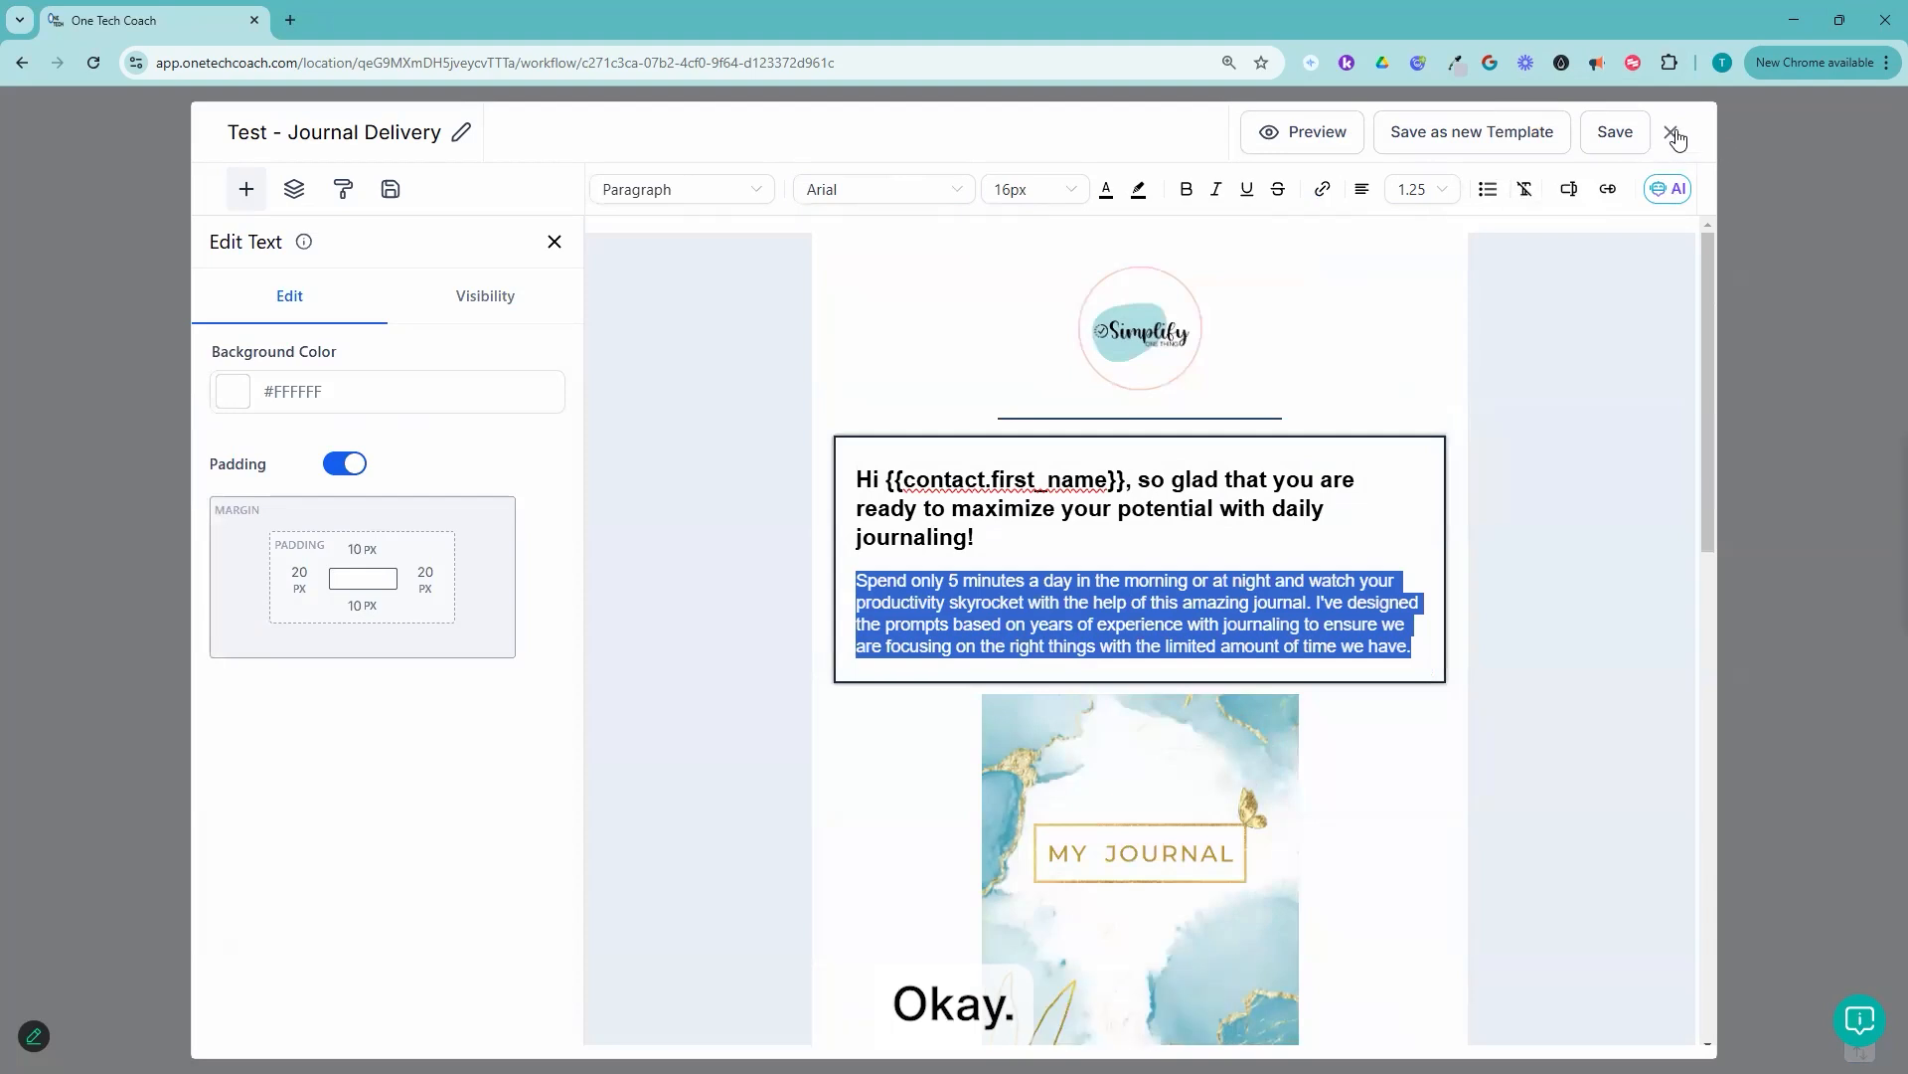
click(1672, 134)
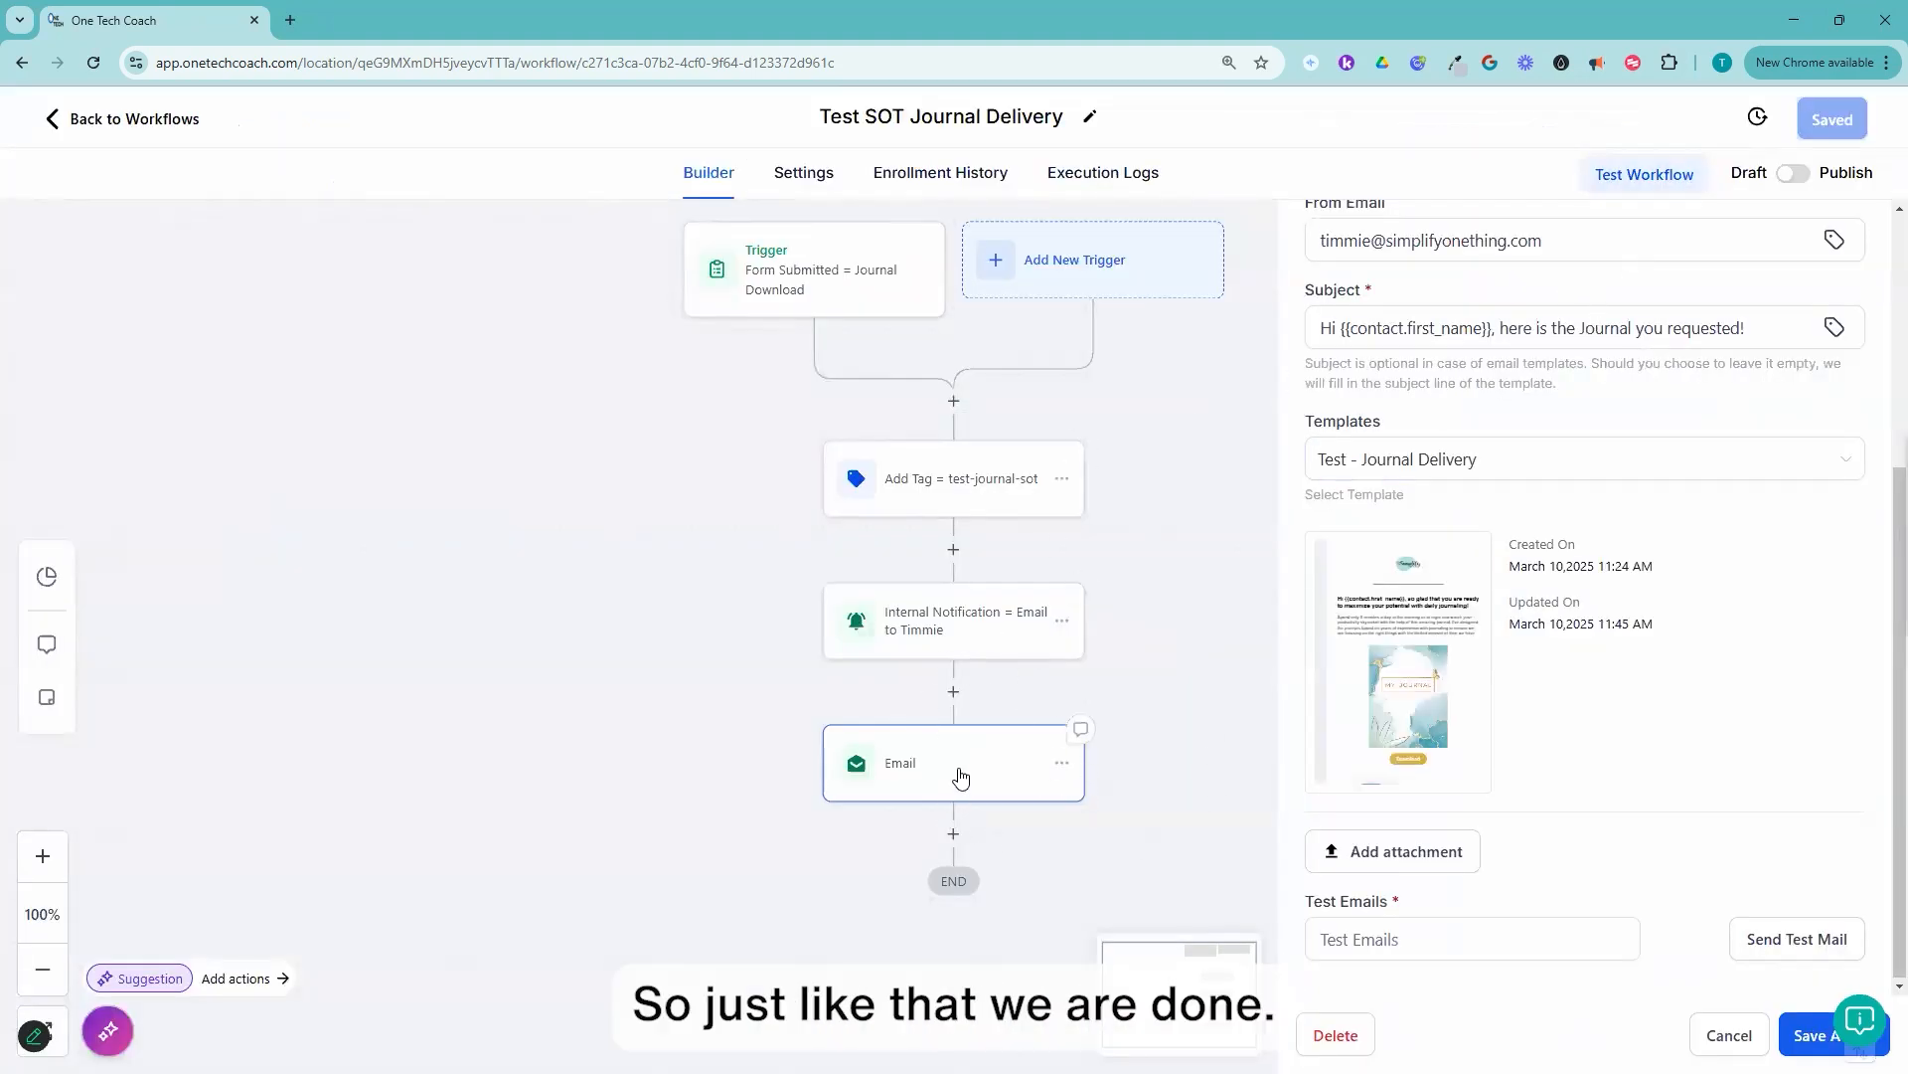
Step: Rename the email action as "Email = Test Journal Delivery Template", save the action, and switch the workflow from Draft to Publish
scroll(1372, 377, up, 5)
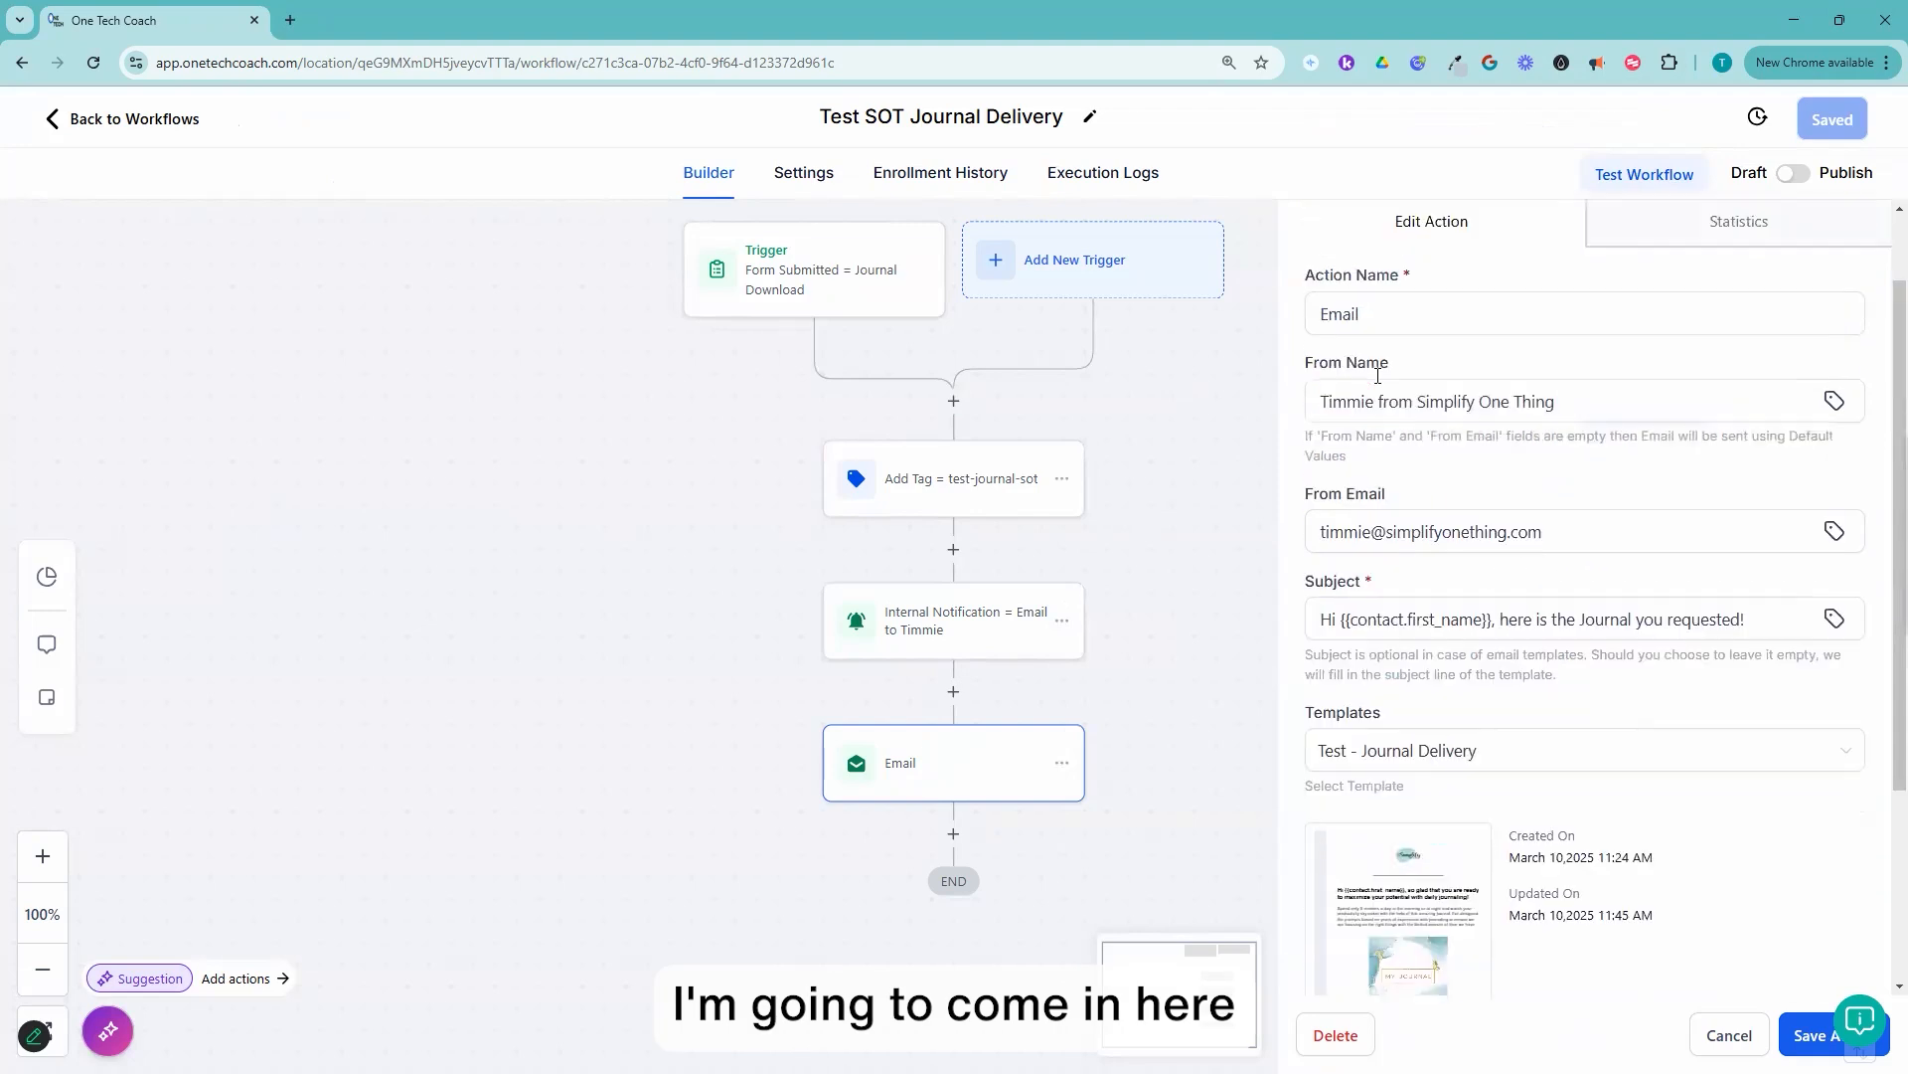
click(1422, 408)
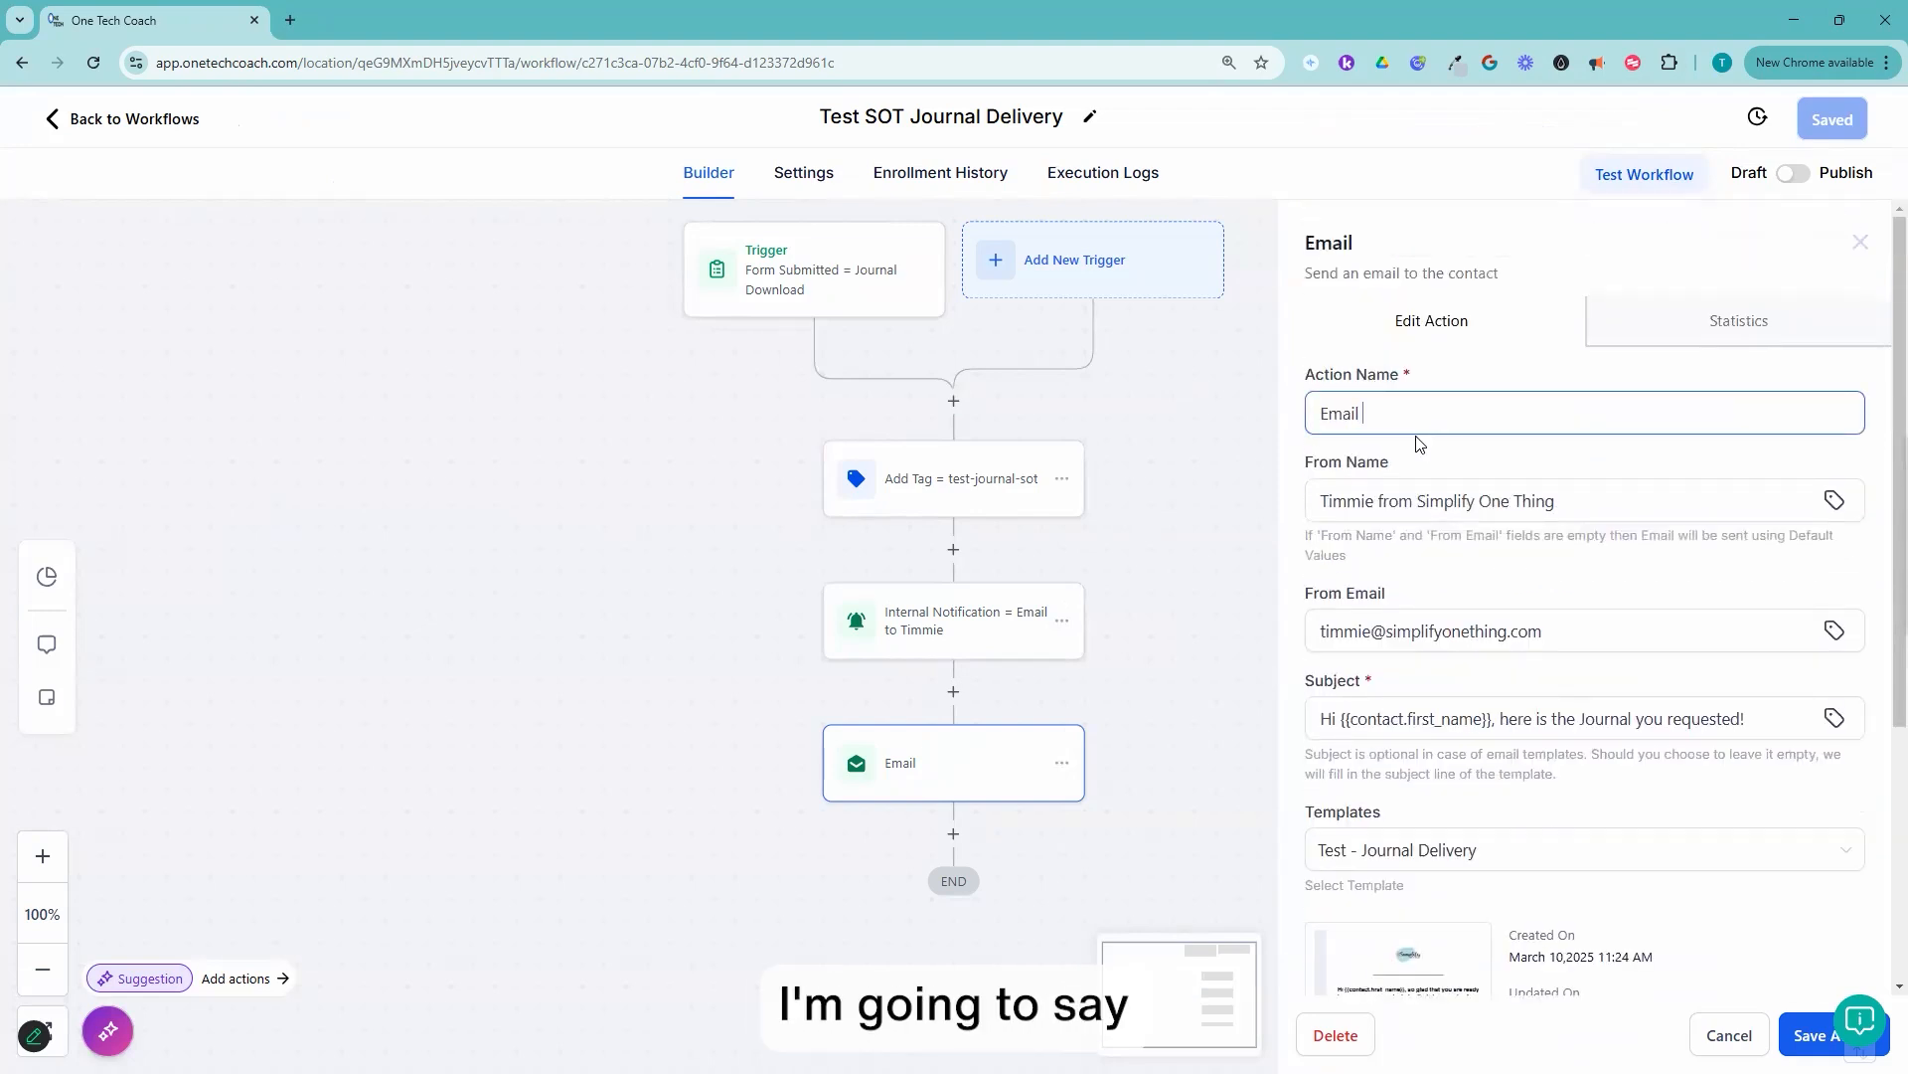
text(= Test Journ)
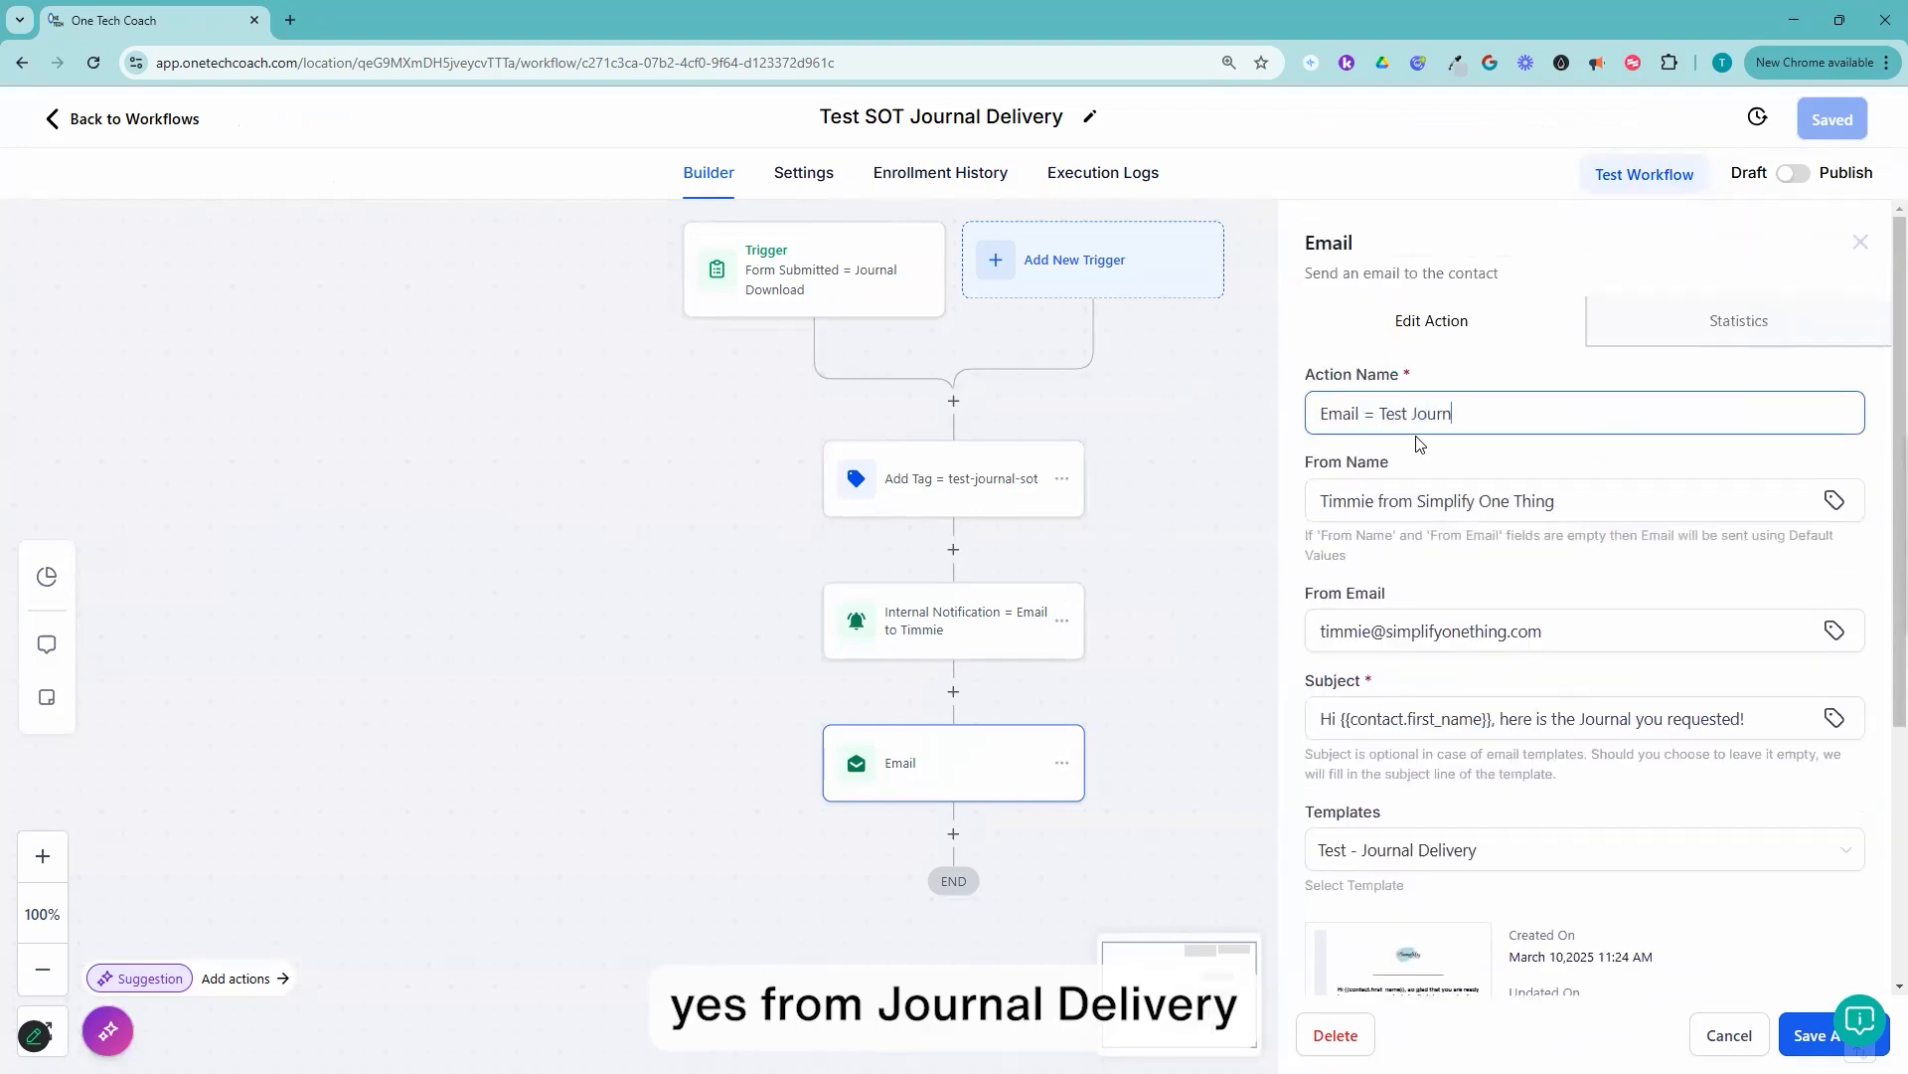
text(al Delivery Template)
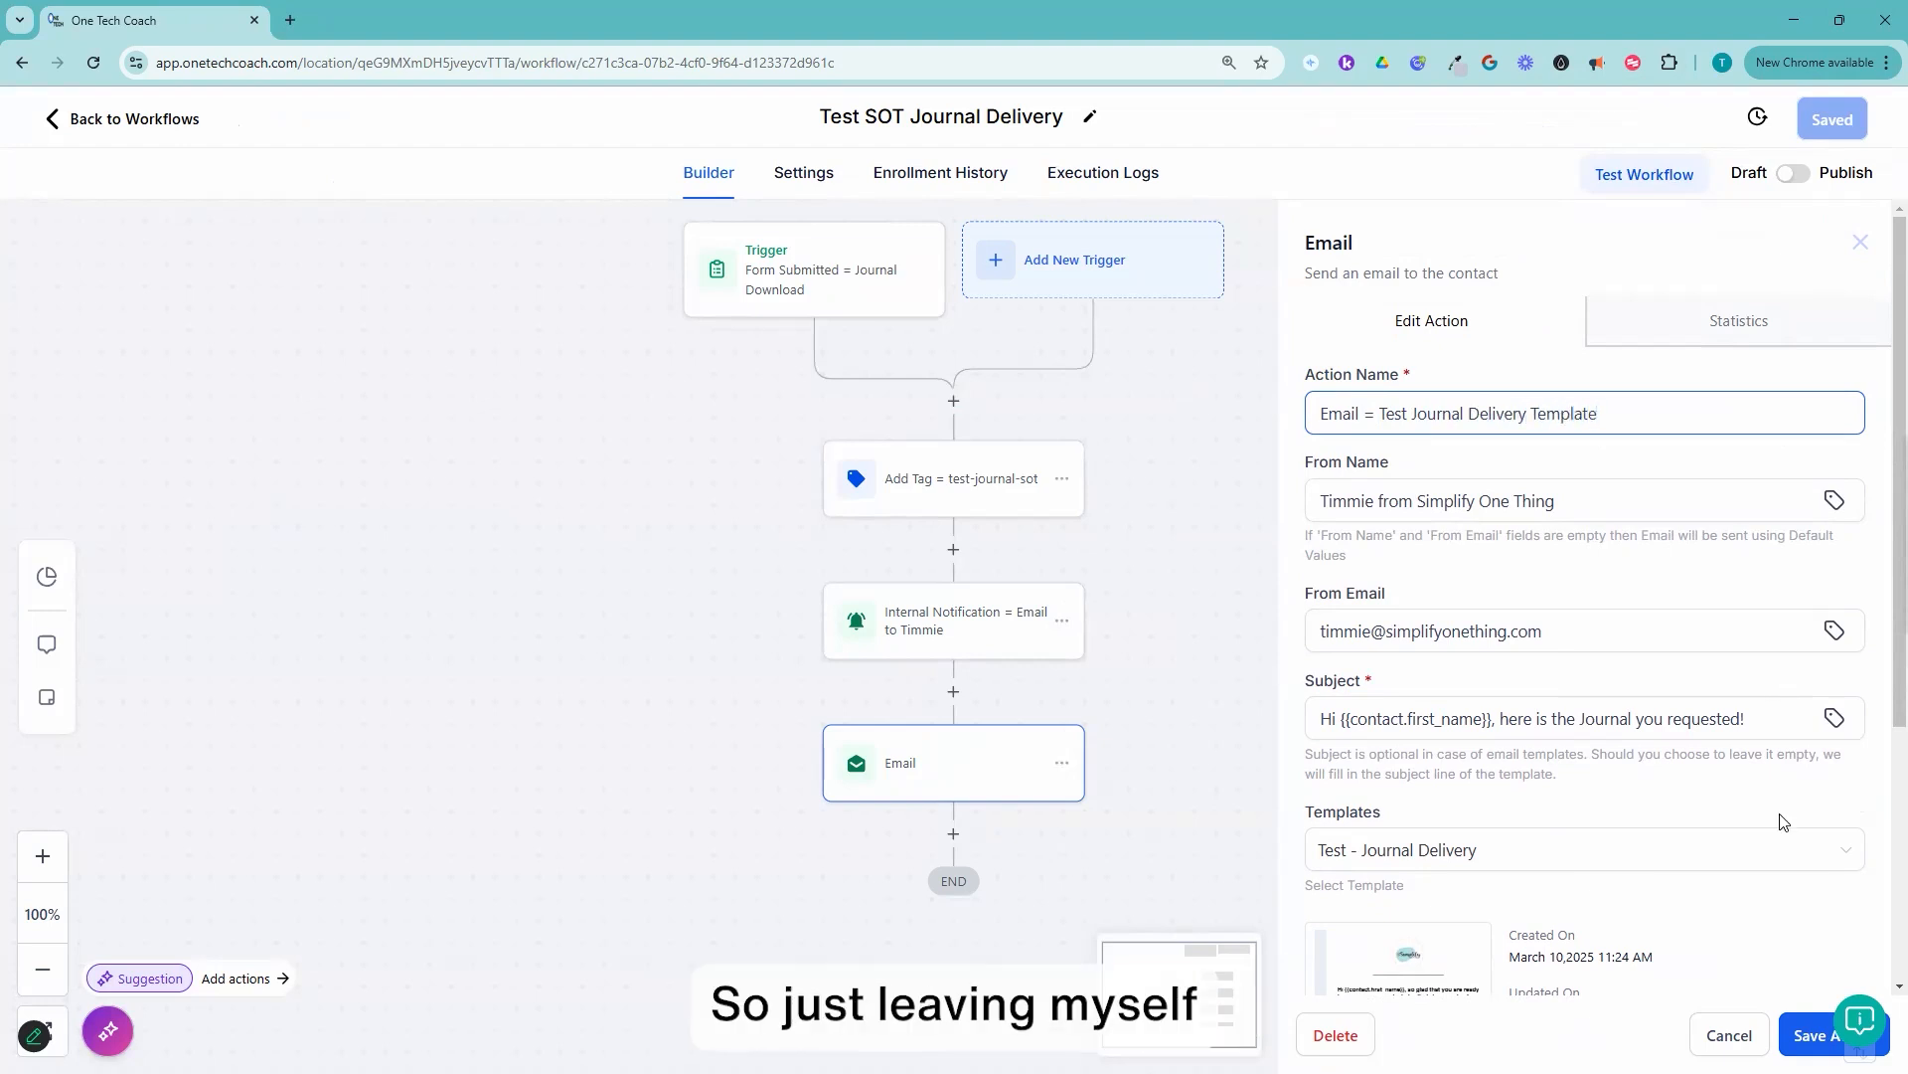
click(1799, 1038)
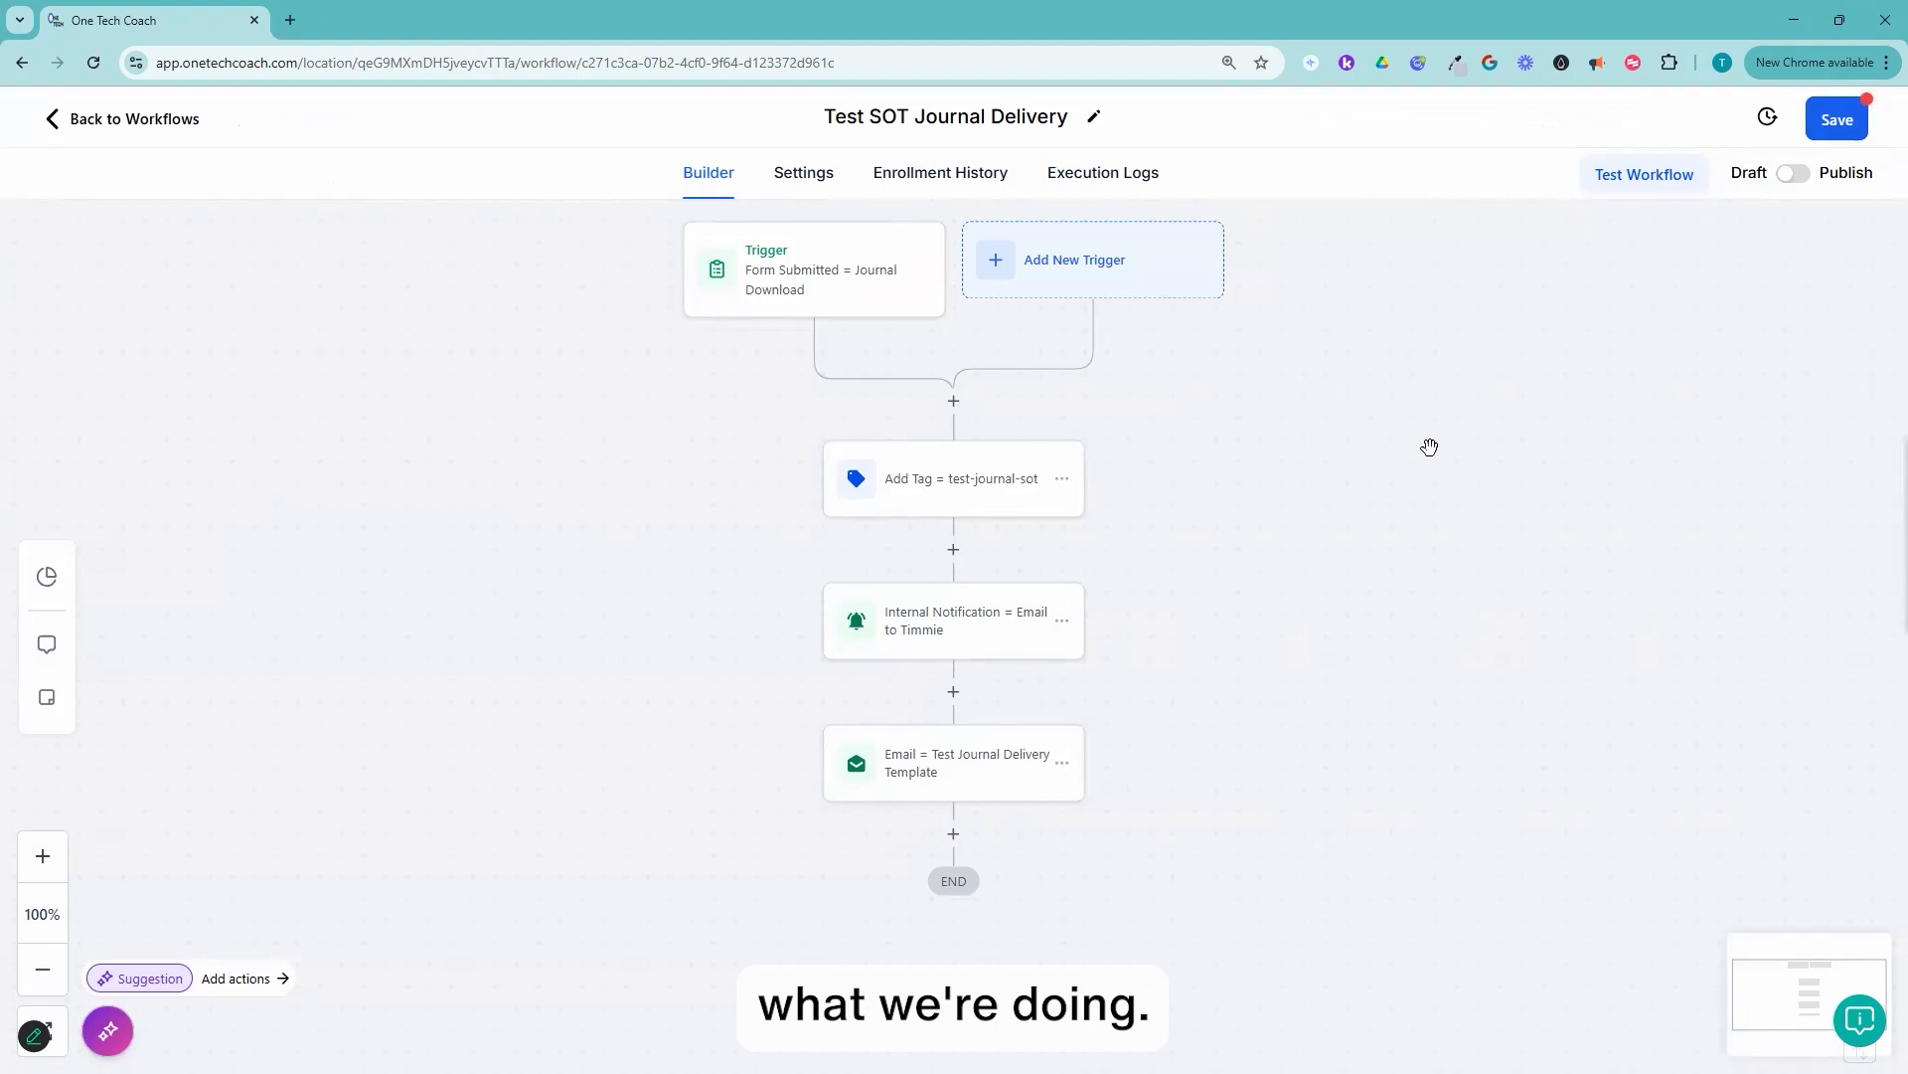
click(1801, 188)
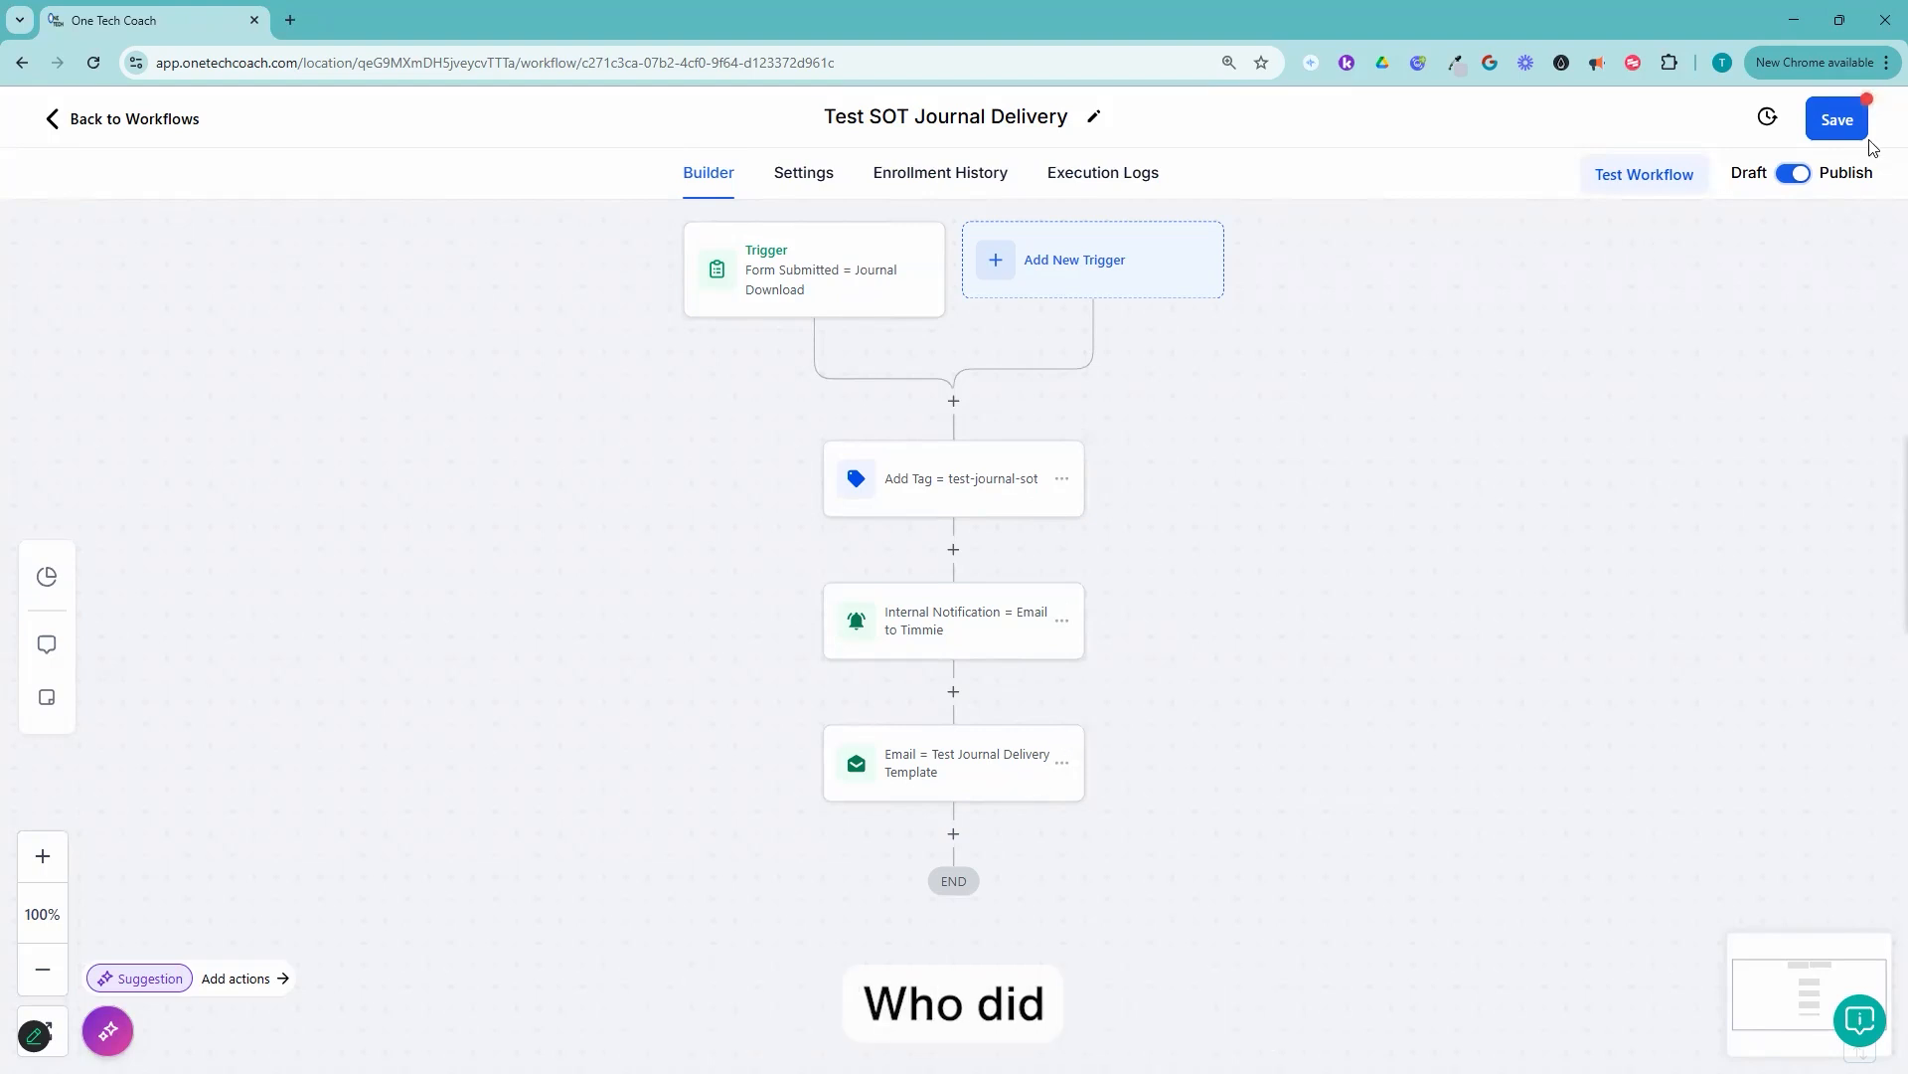
Step: Save the workflow and open the email action's "Test - Journal Delivery" template in the editor
click(1829, 121)
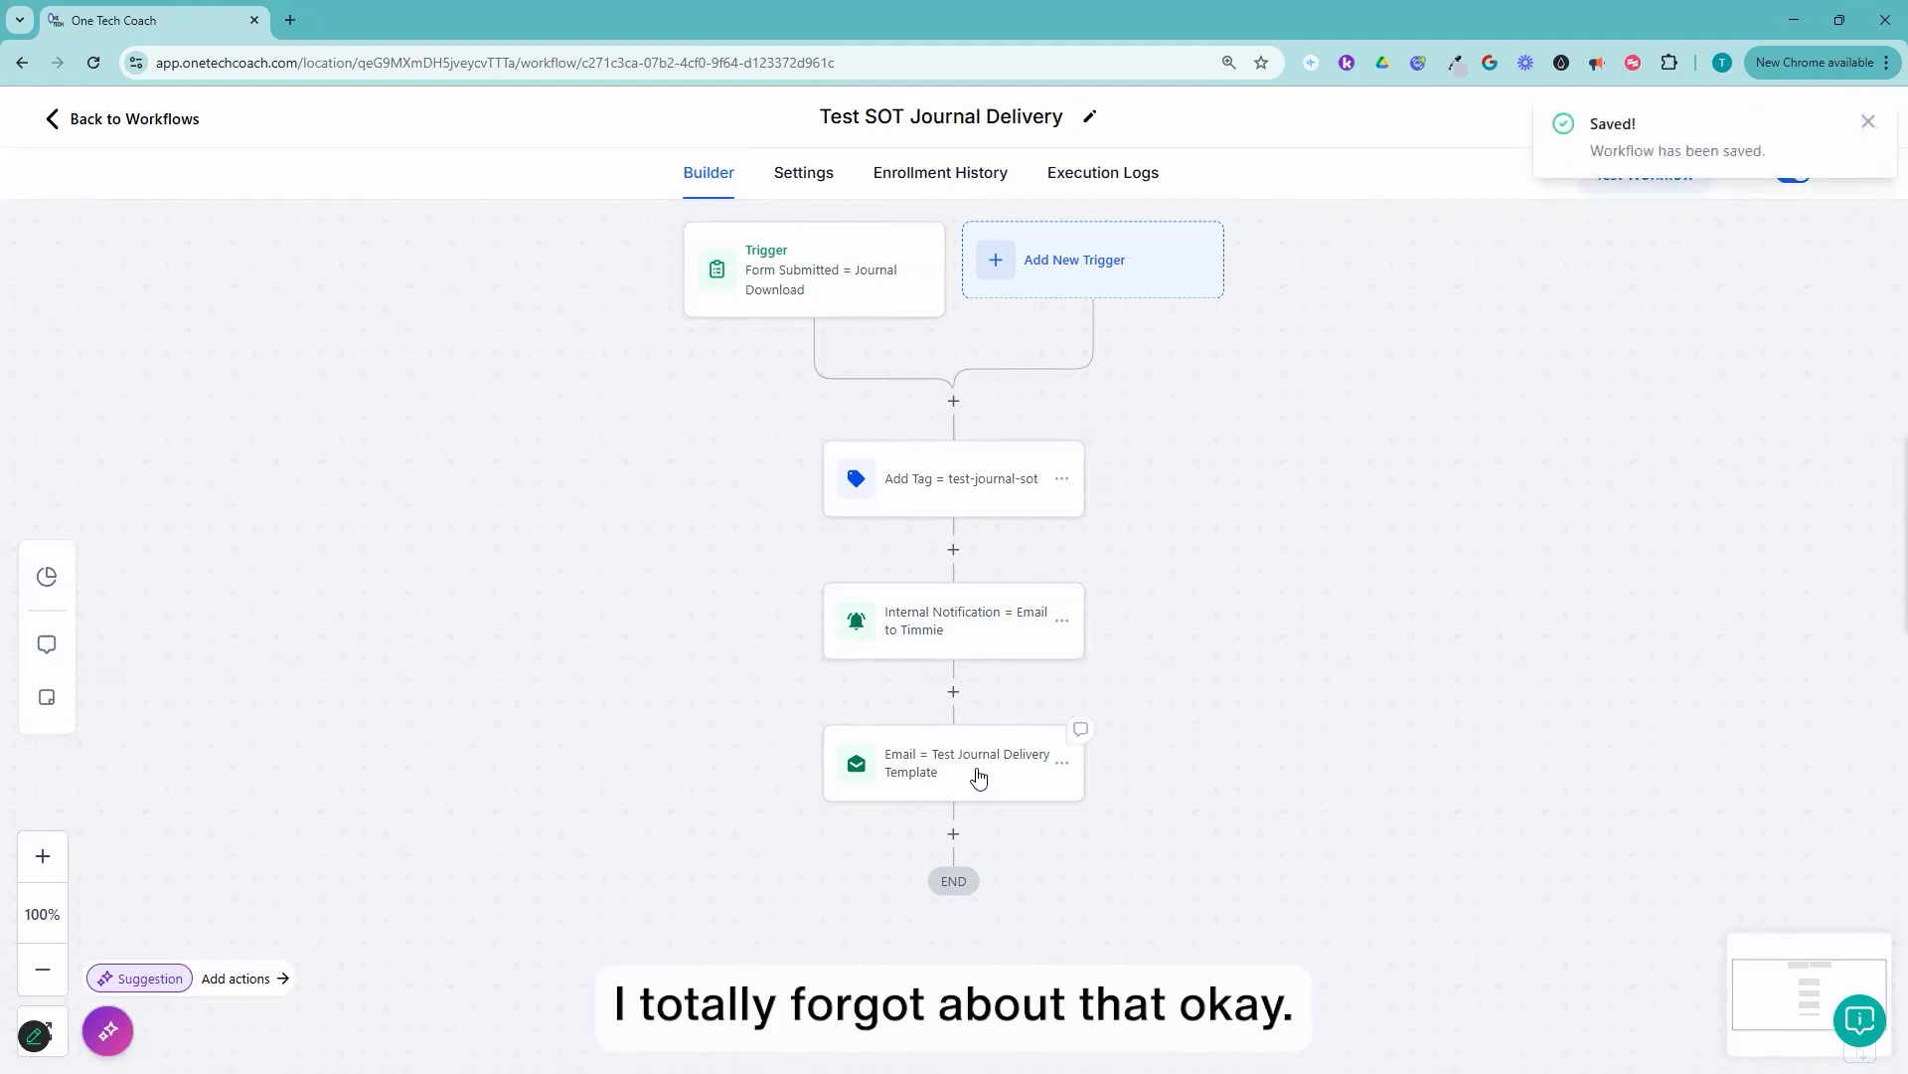
click(944, 768)
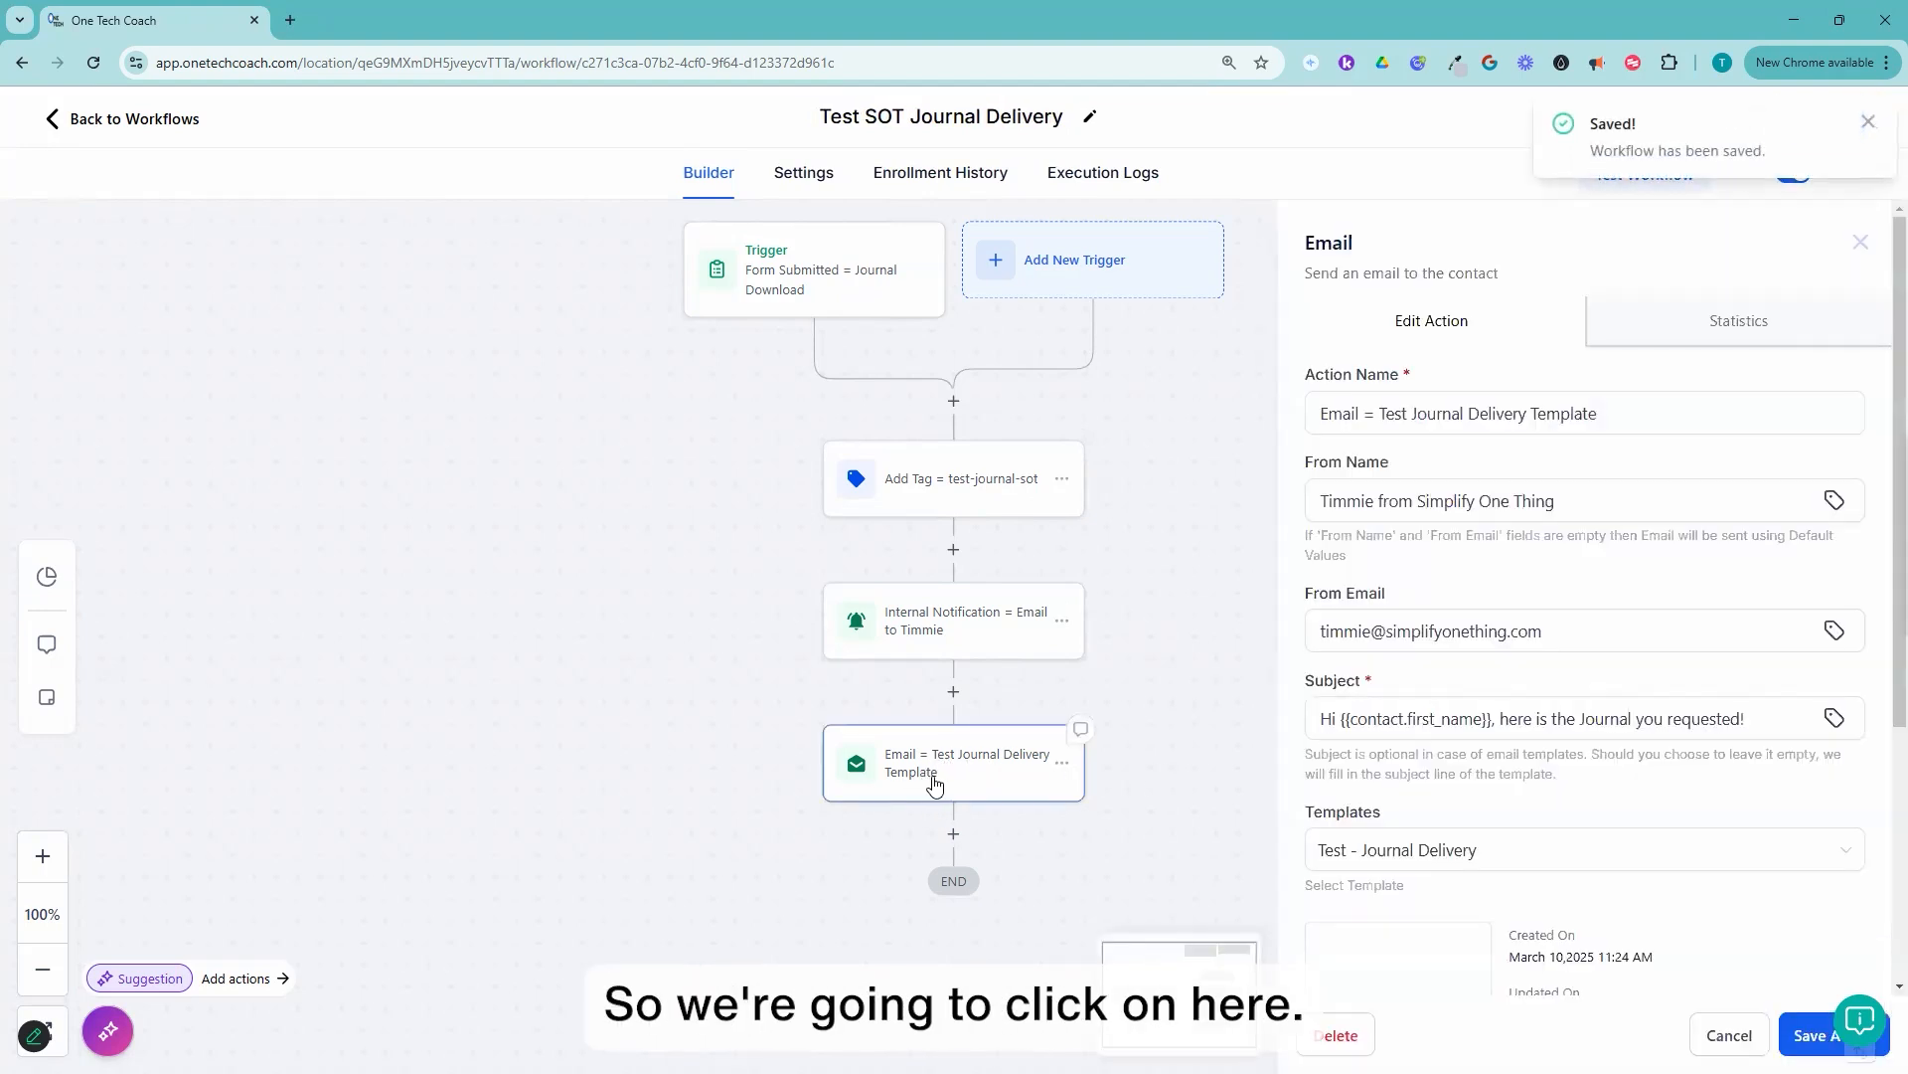
scroll(1471, 728, down, 4)
click(1410, 663)
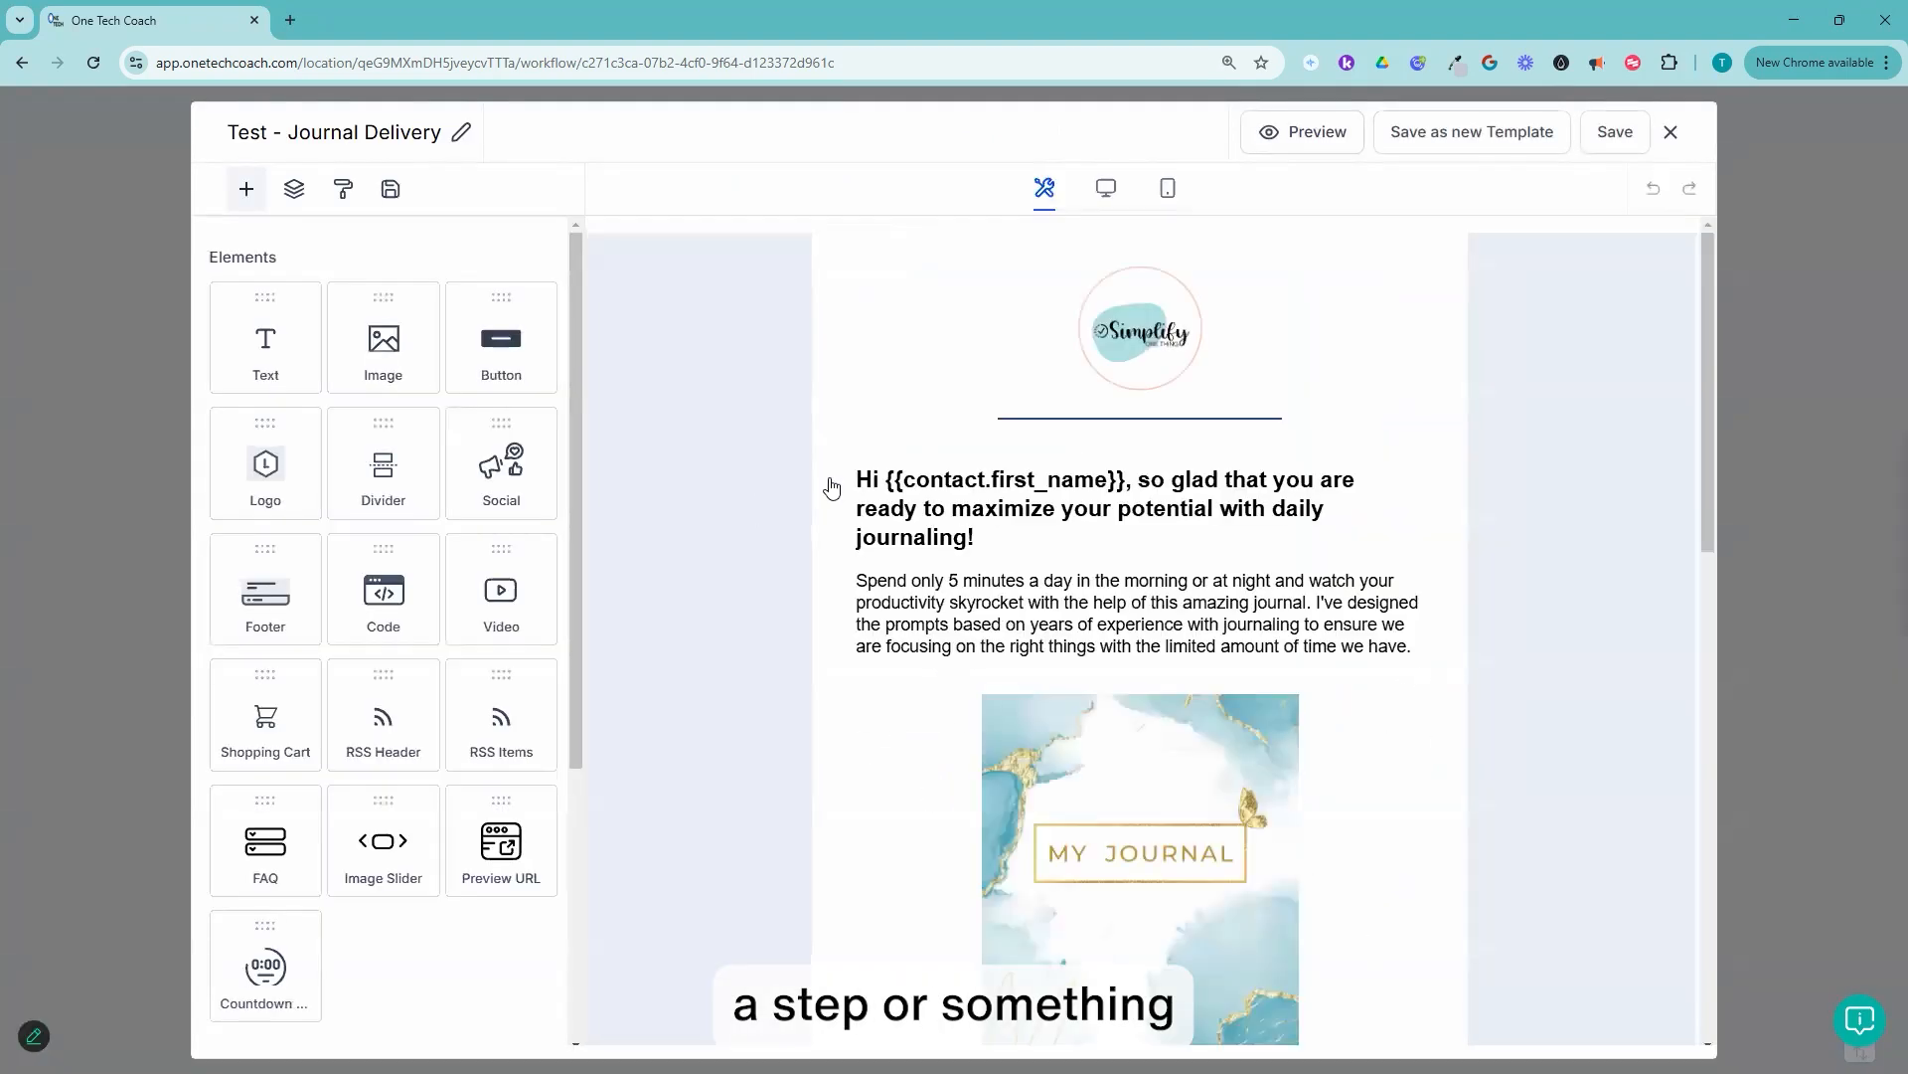
Step: Inspect the Download button's link URL setting, close the template editor and return to the workflows list
scroll(1112, 685, down, 5)
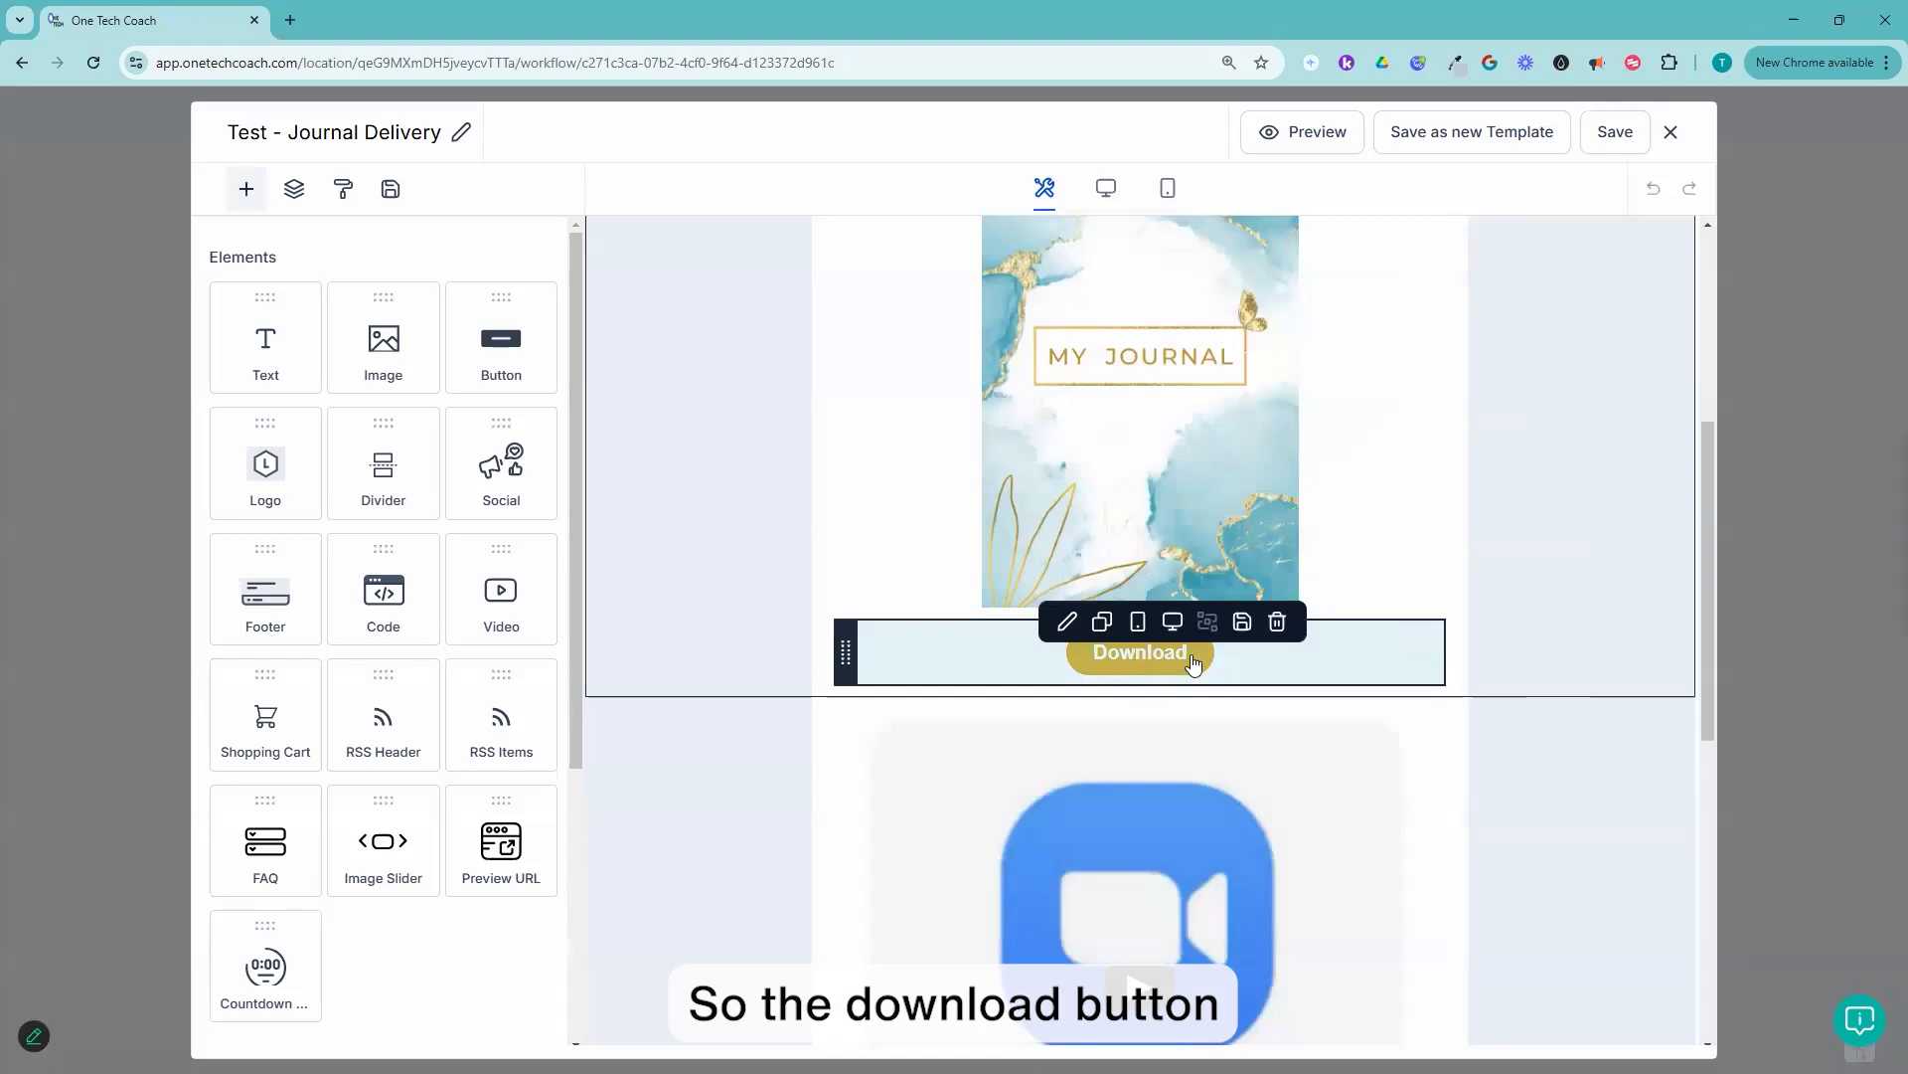
click(1192, 663)
scroll(341, 545, down, 3)
click(300, 500)
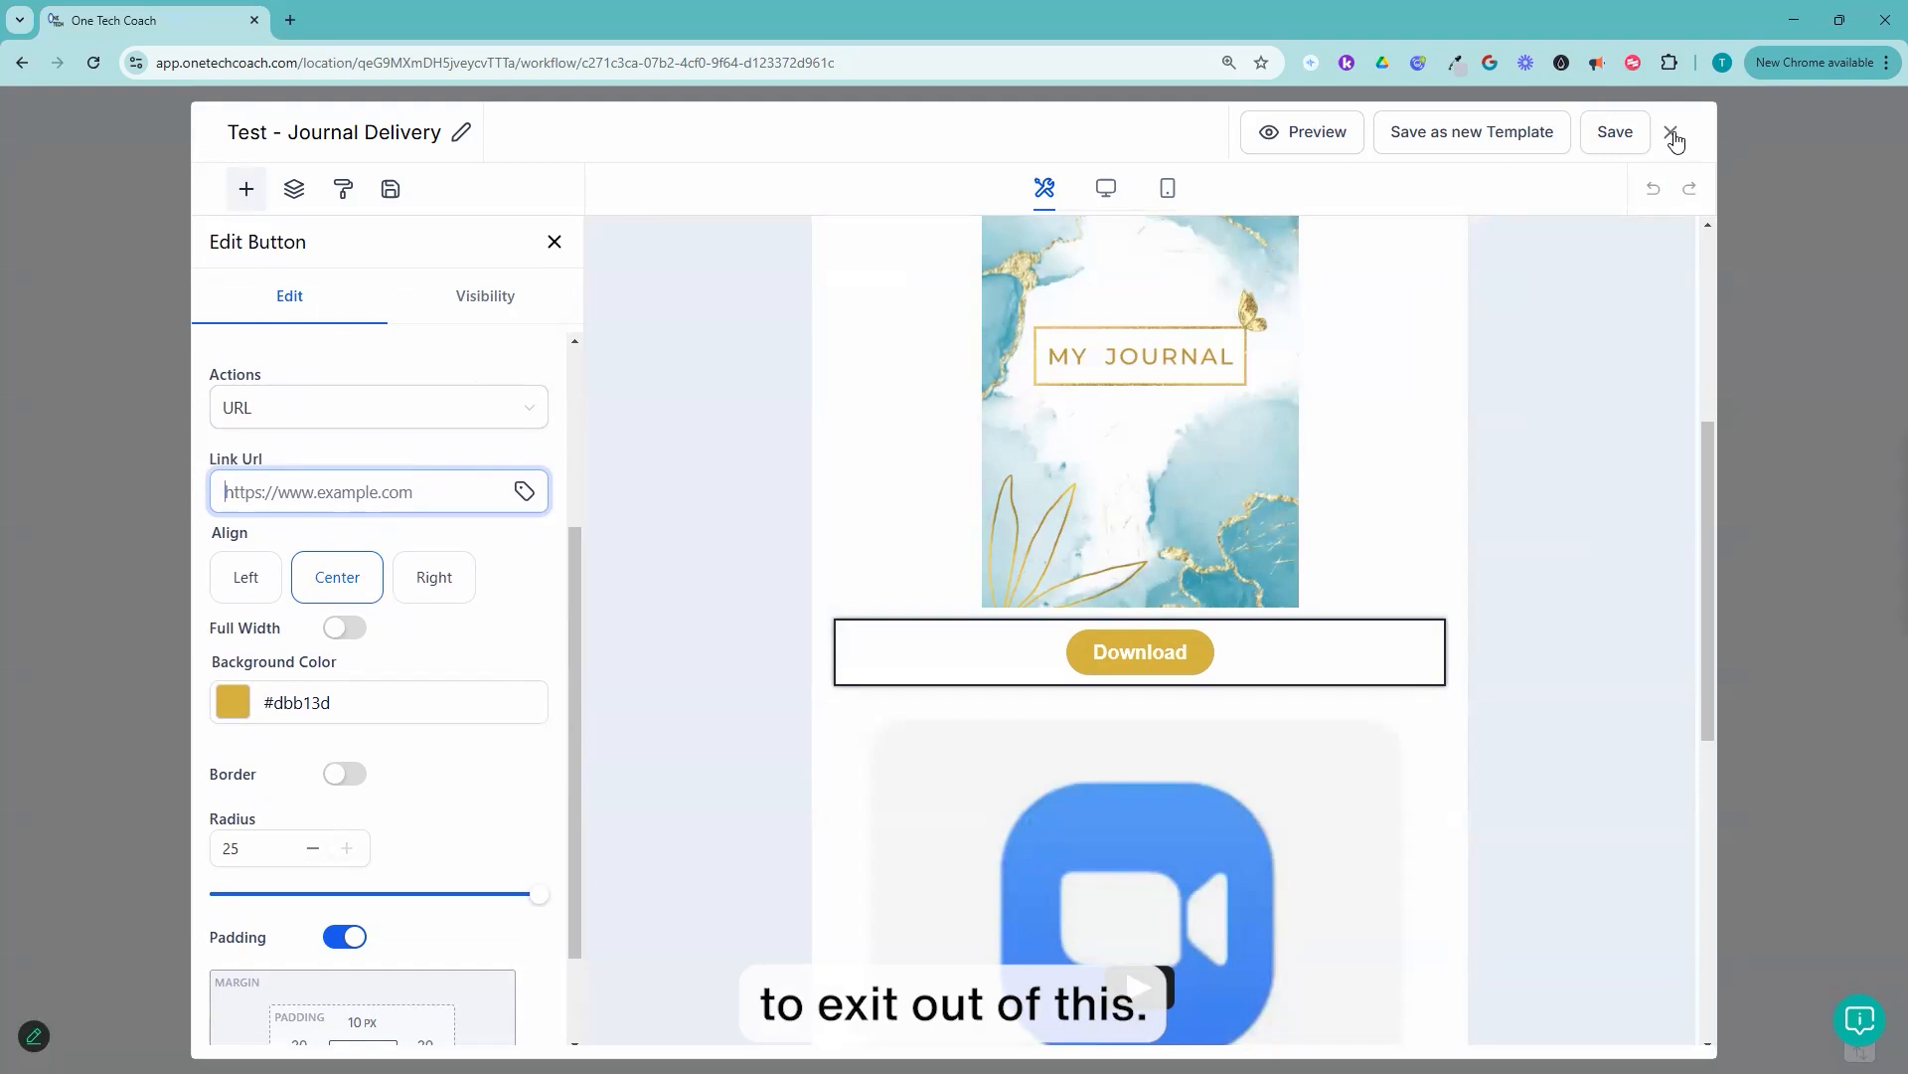
click(1673, 134)
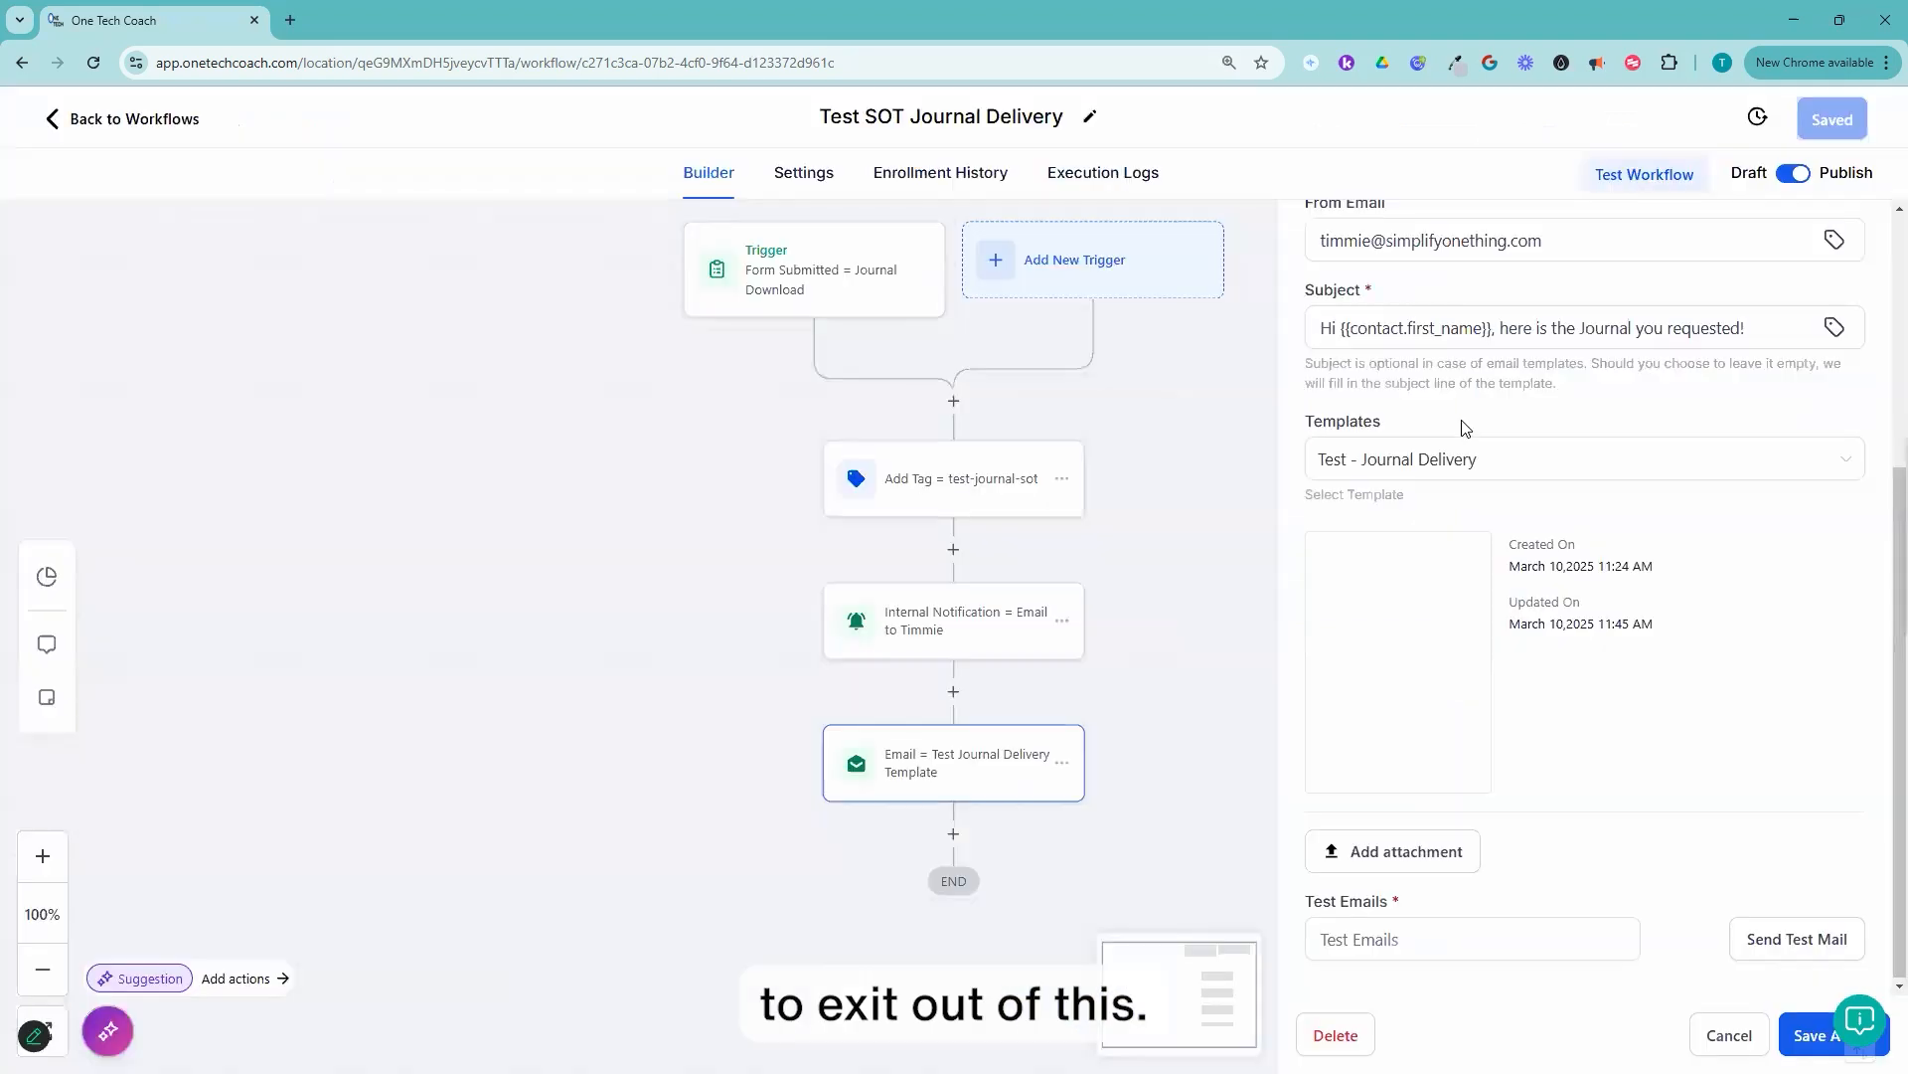
click(161, 122)
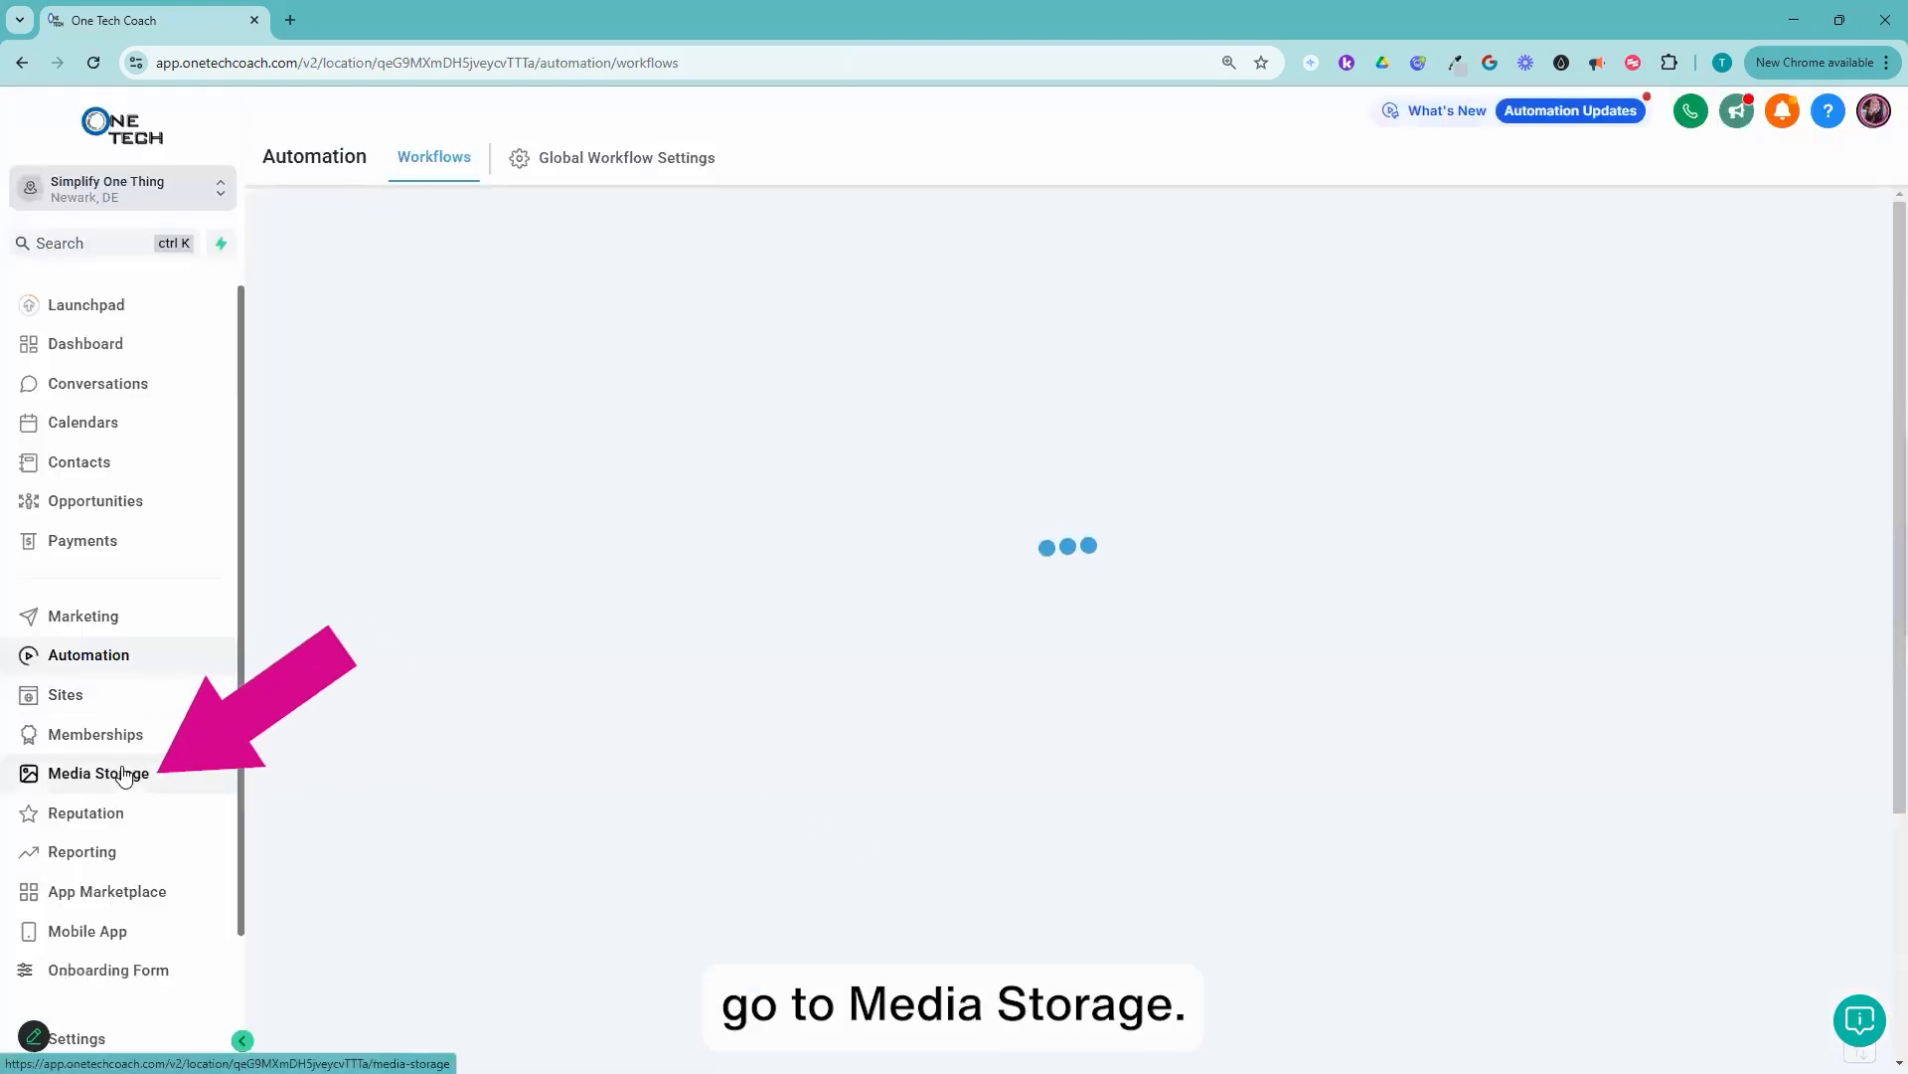
Step: In Media Storage, open Test Folder and copy the link of the Test Journal.pdf beside the journal cover image
click(117, 774)
scroll(1153, 770, down, 3)
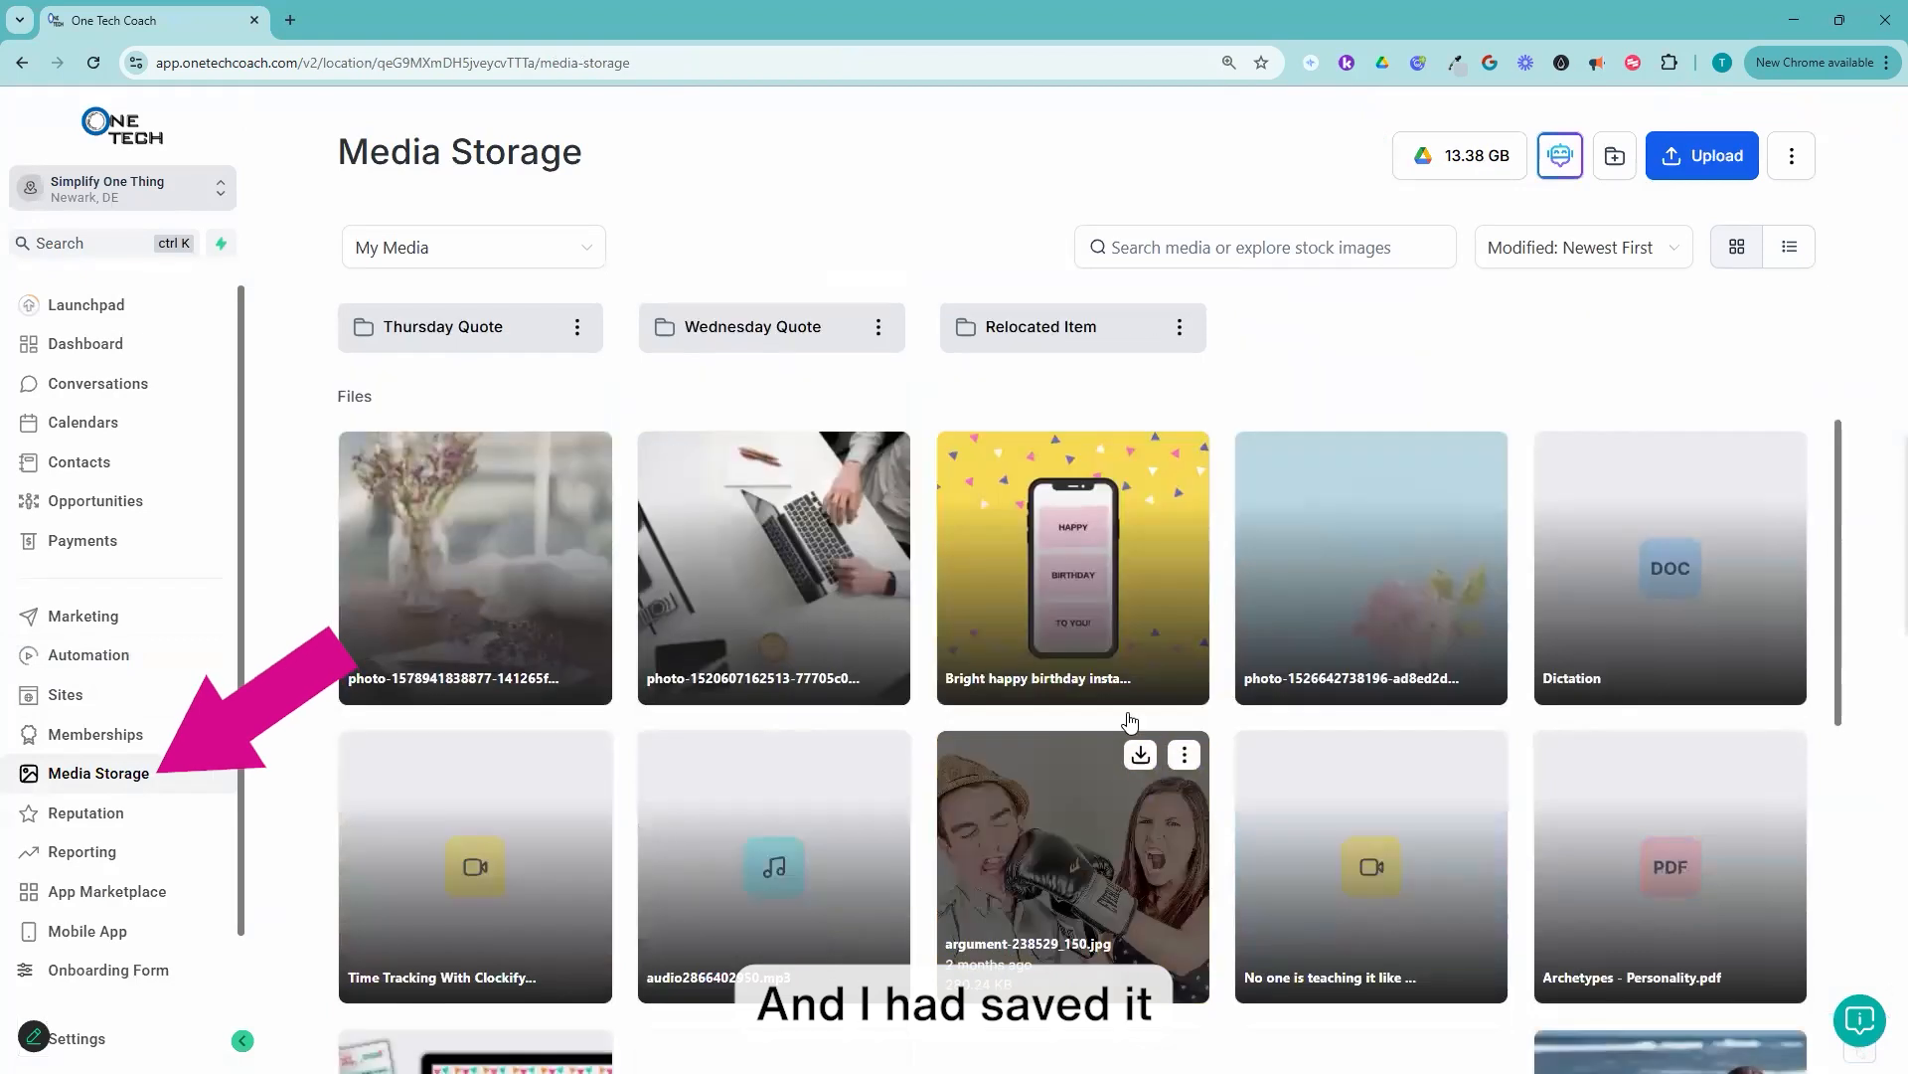
scroll(1143, 617, up, 3)
double_click(1027, 551)
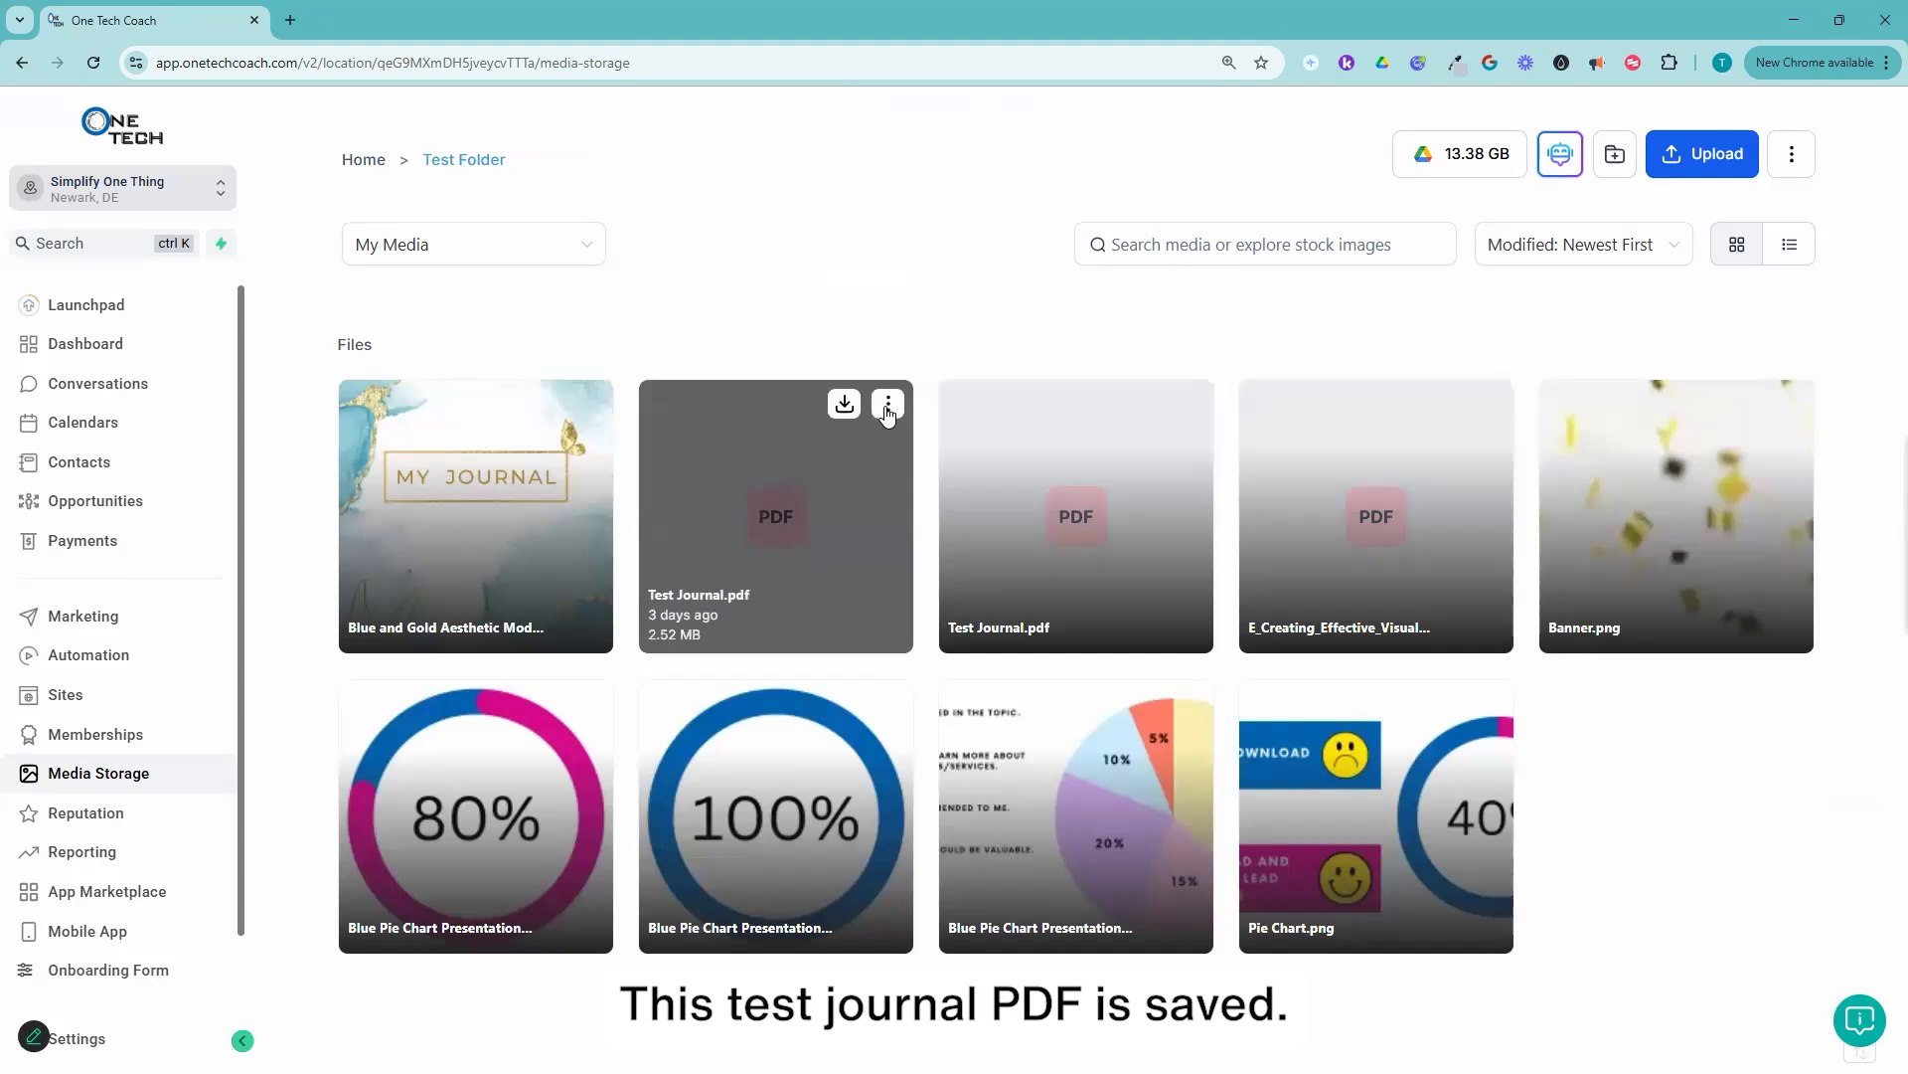
click(889, 407)
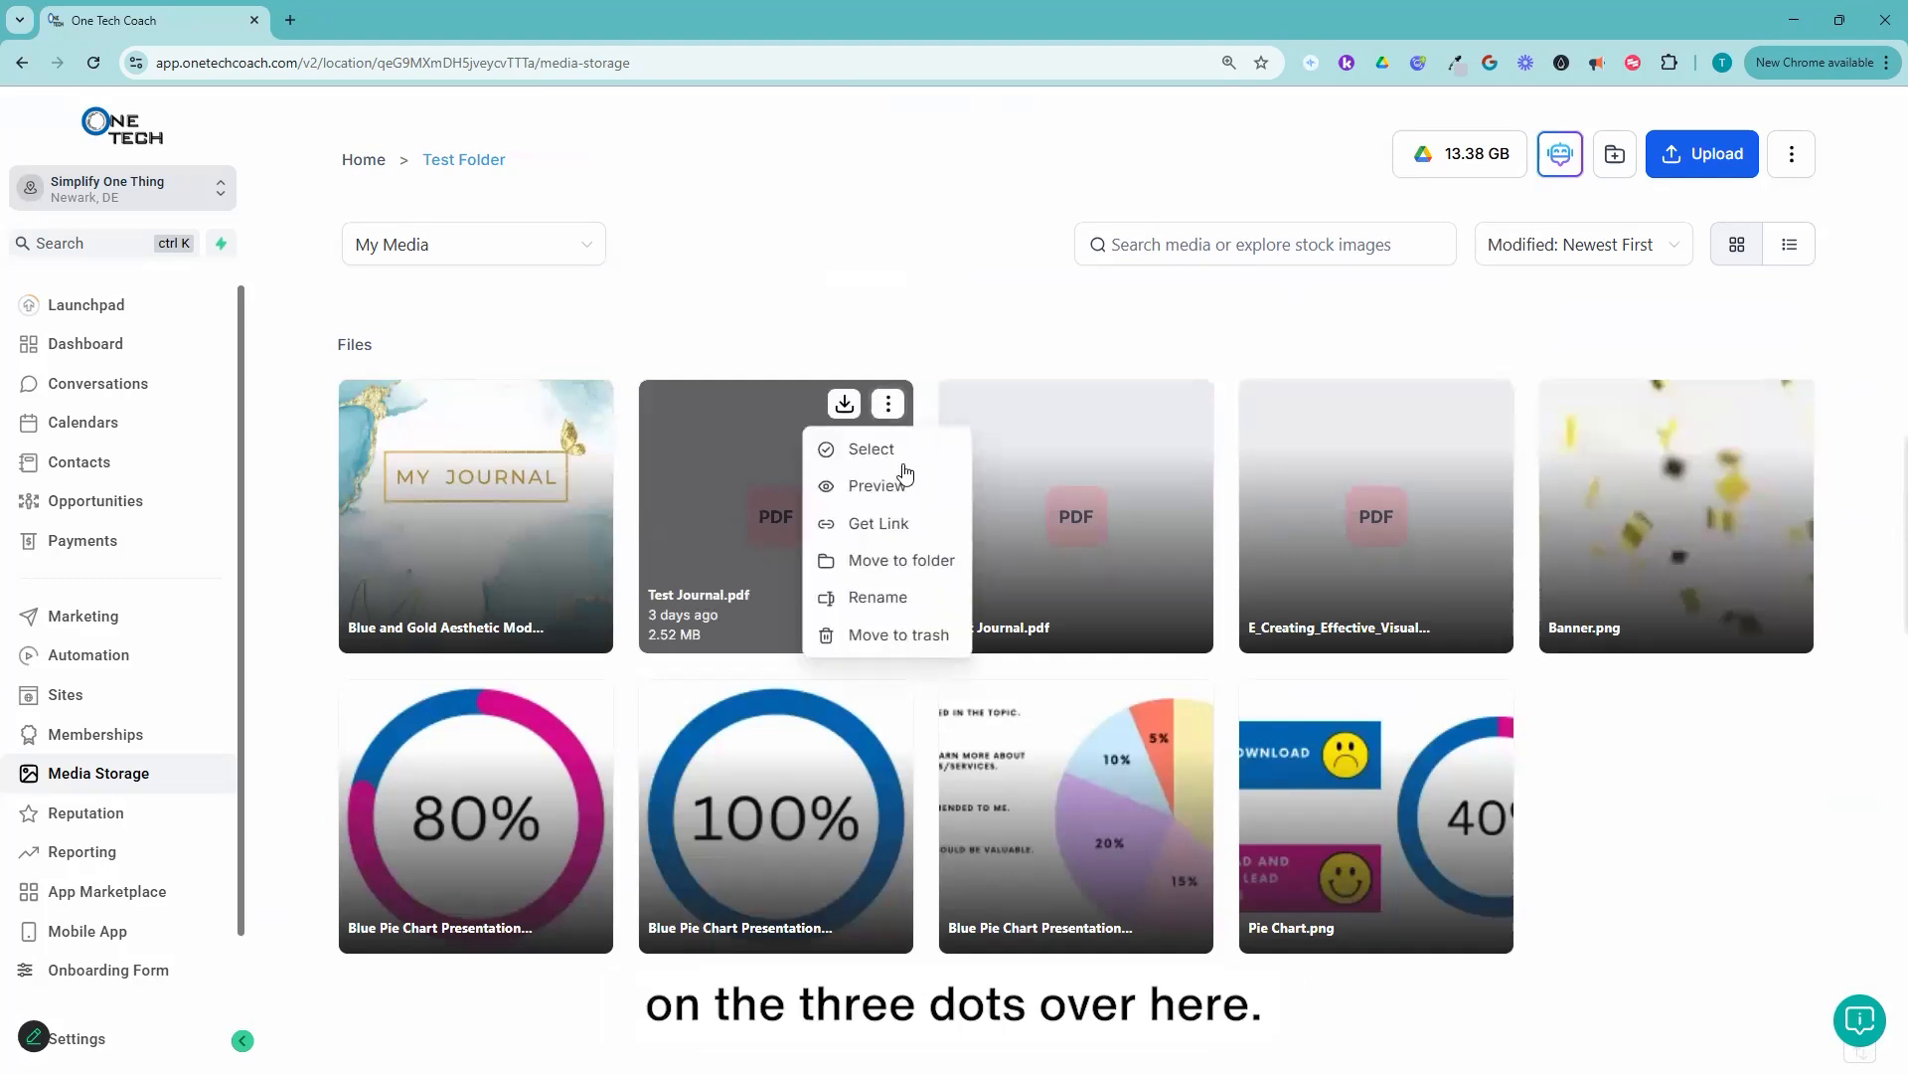
click(880, 524)
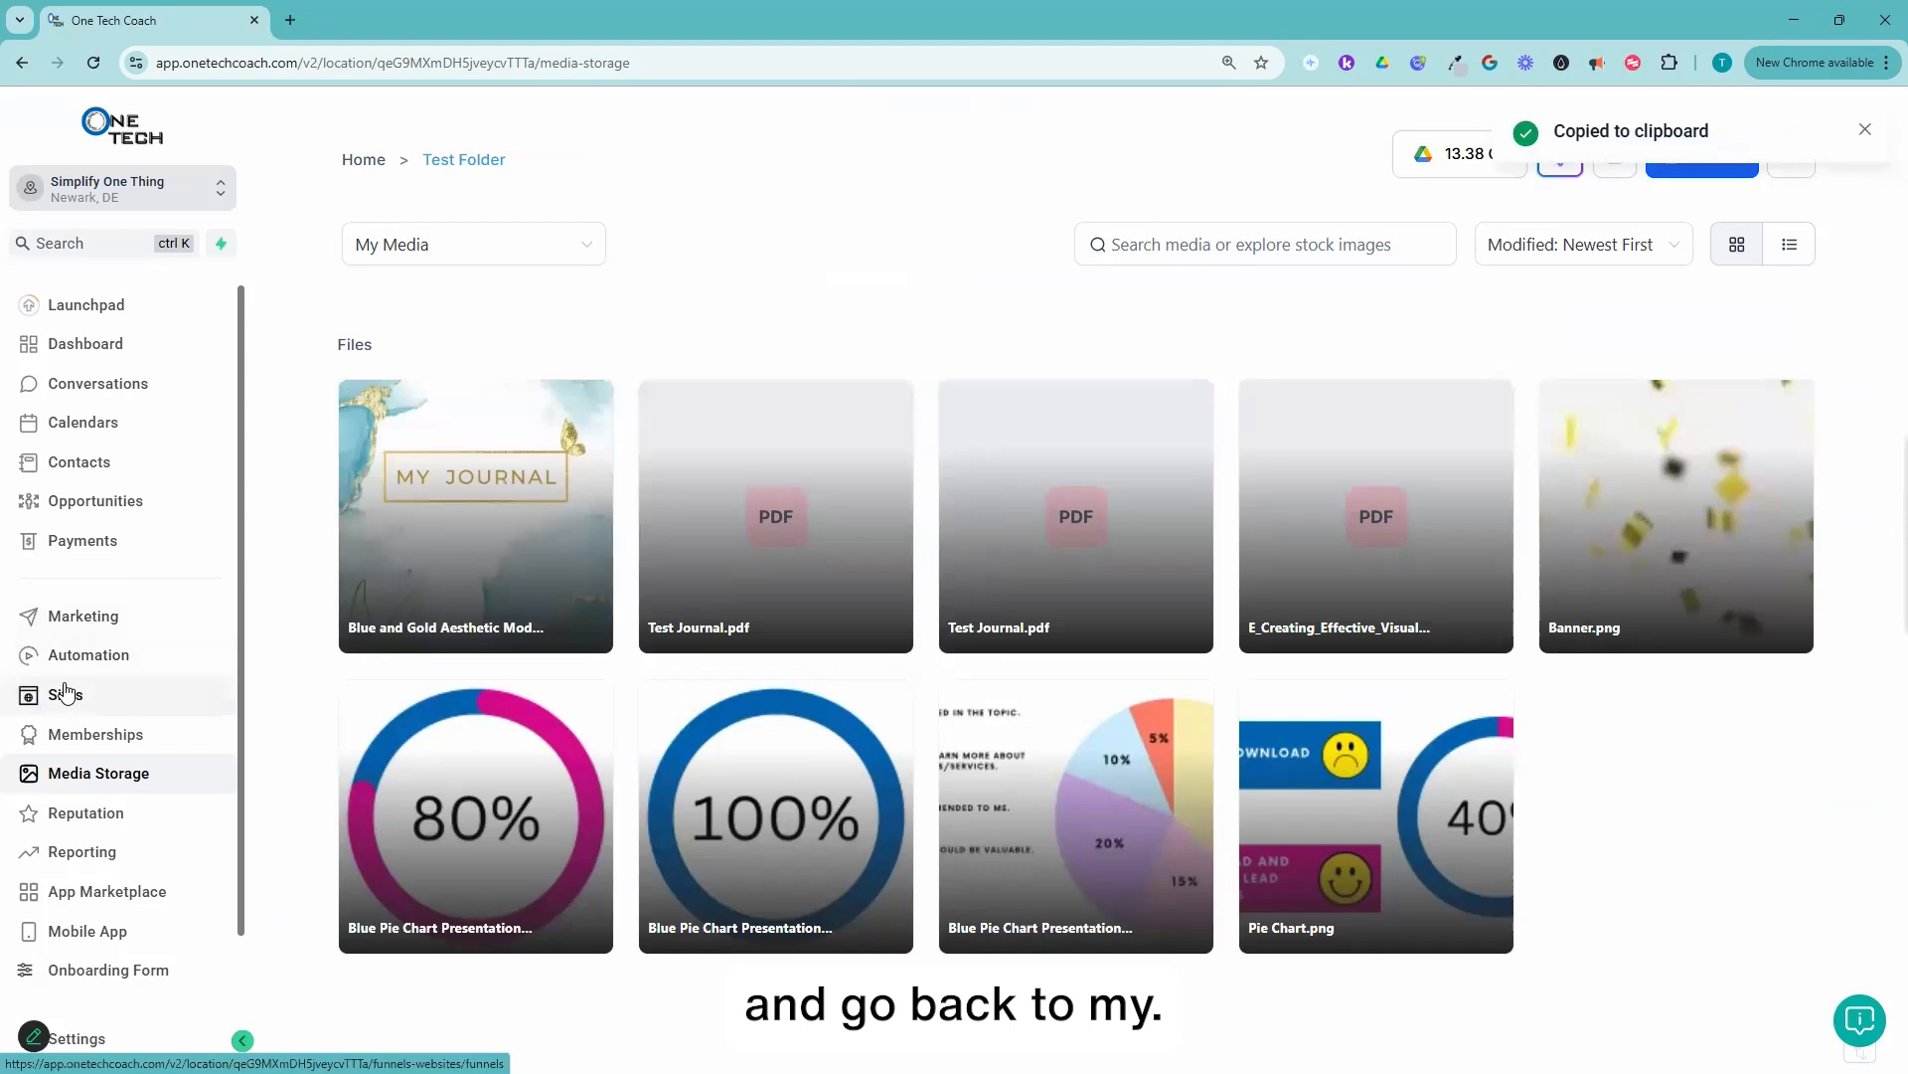
Step: Open the "Test - Journal Delivery" template from the recent email templates in Marketing
click(90, 619)
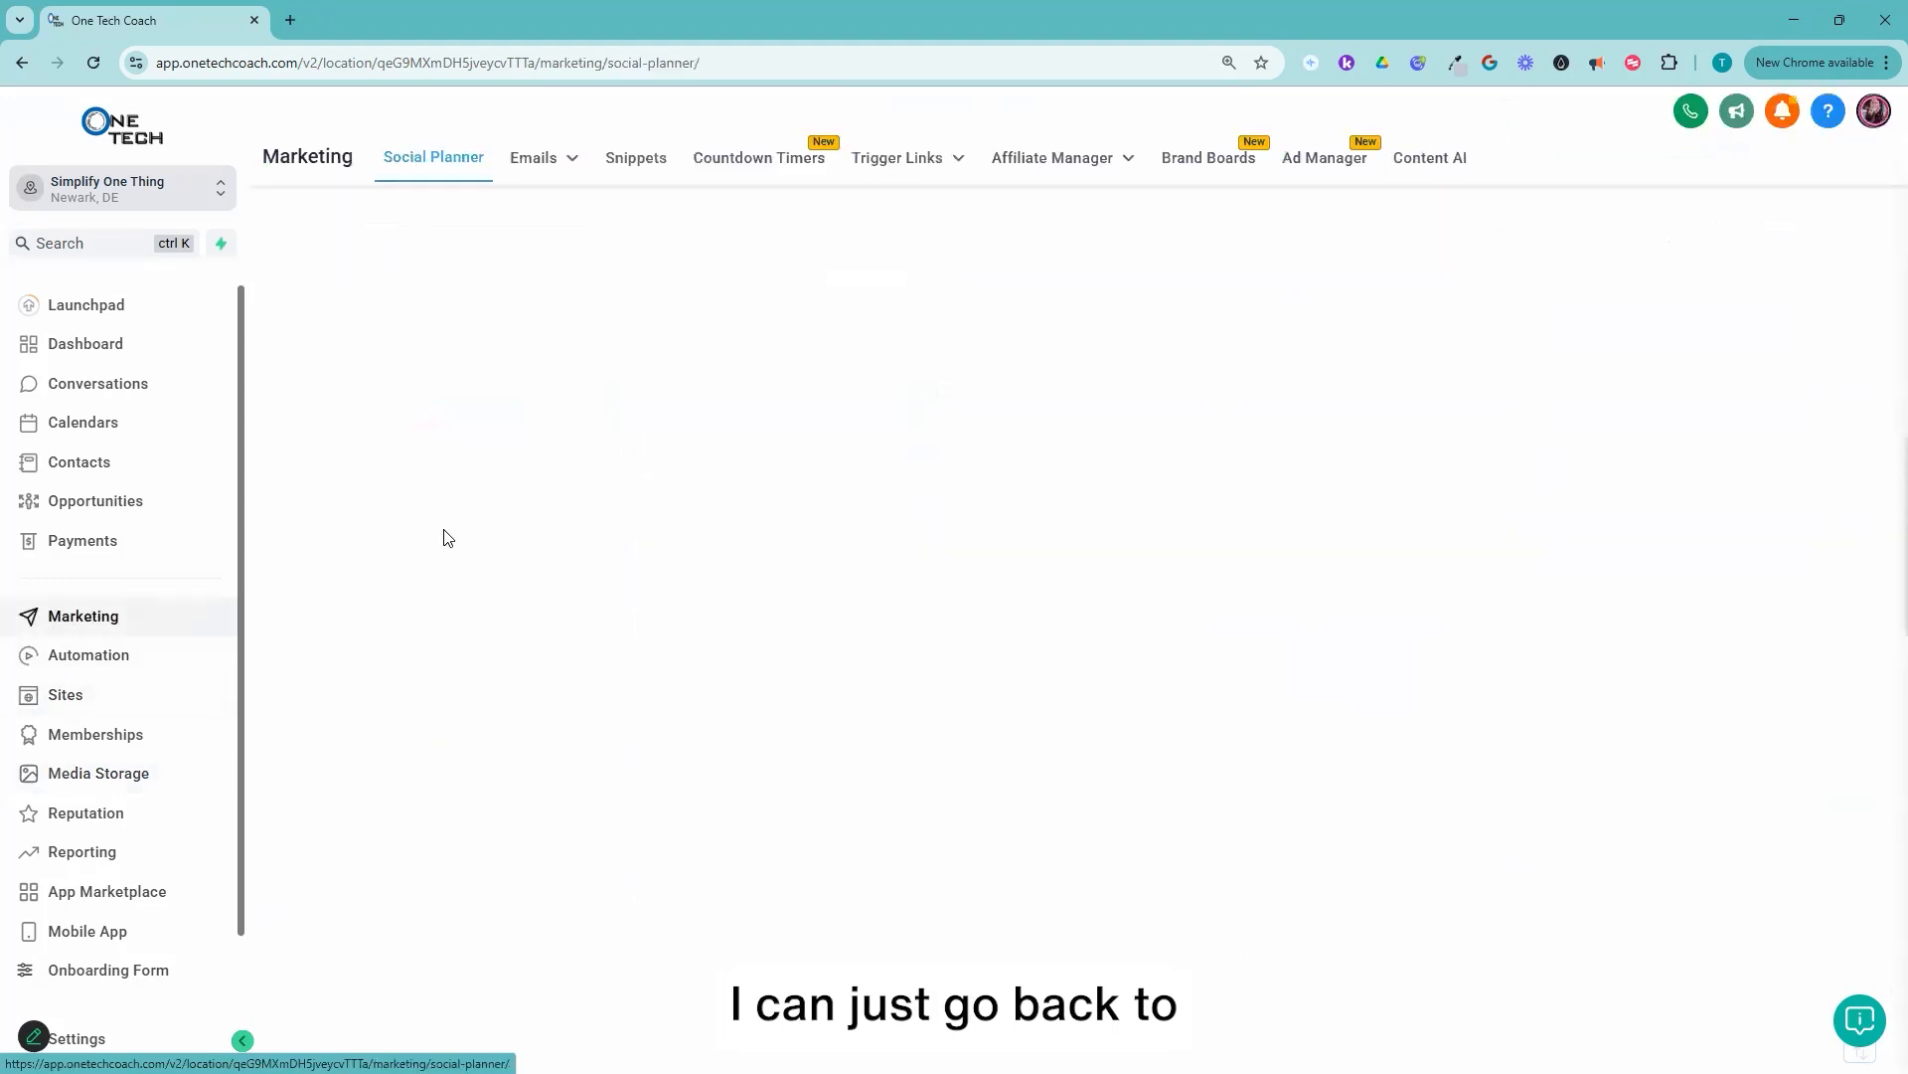
mouse_move(541, 159)
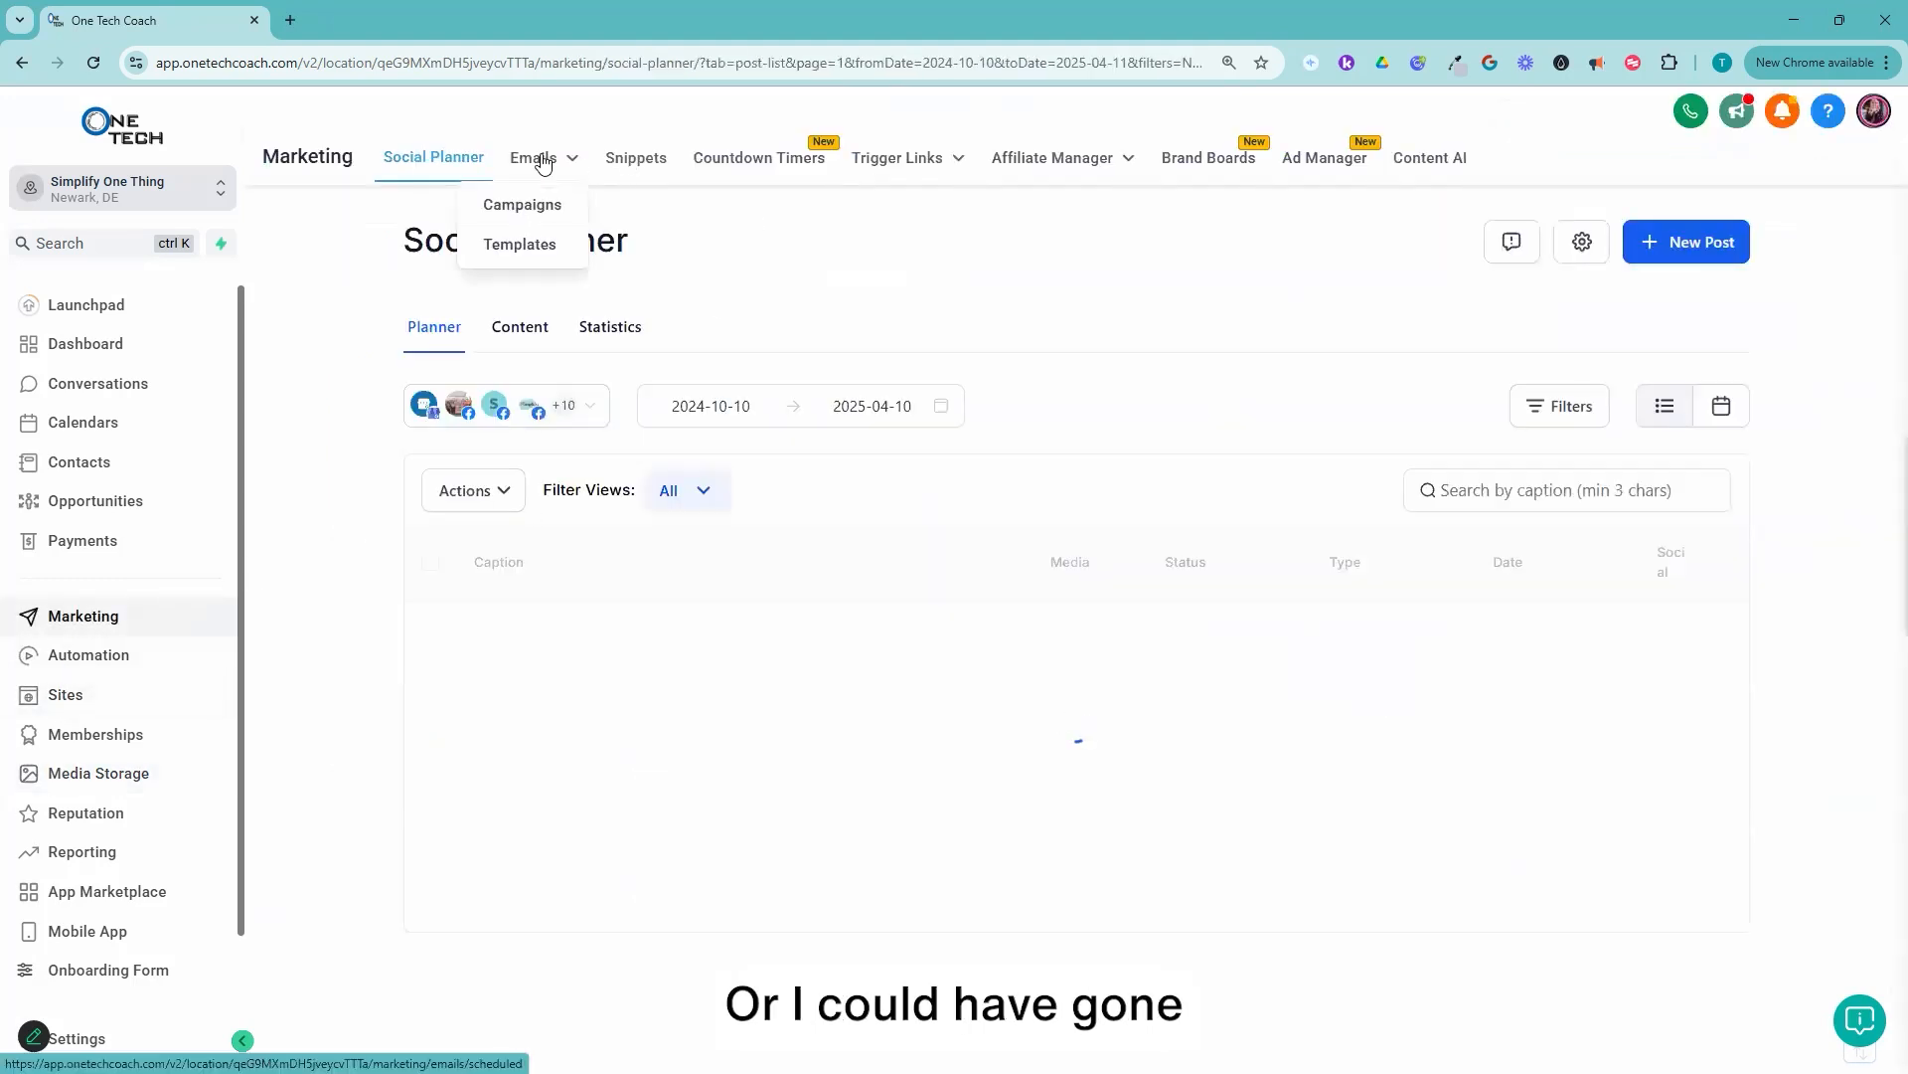
click(536, 247)
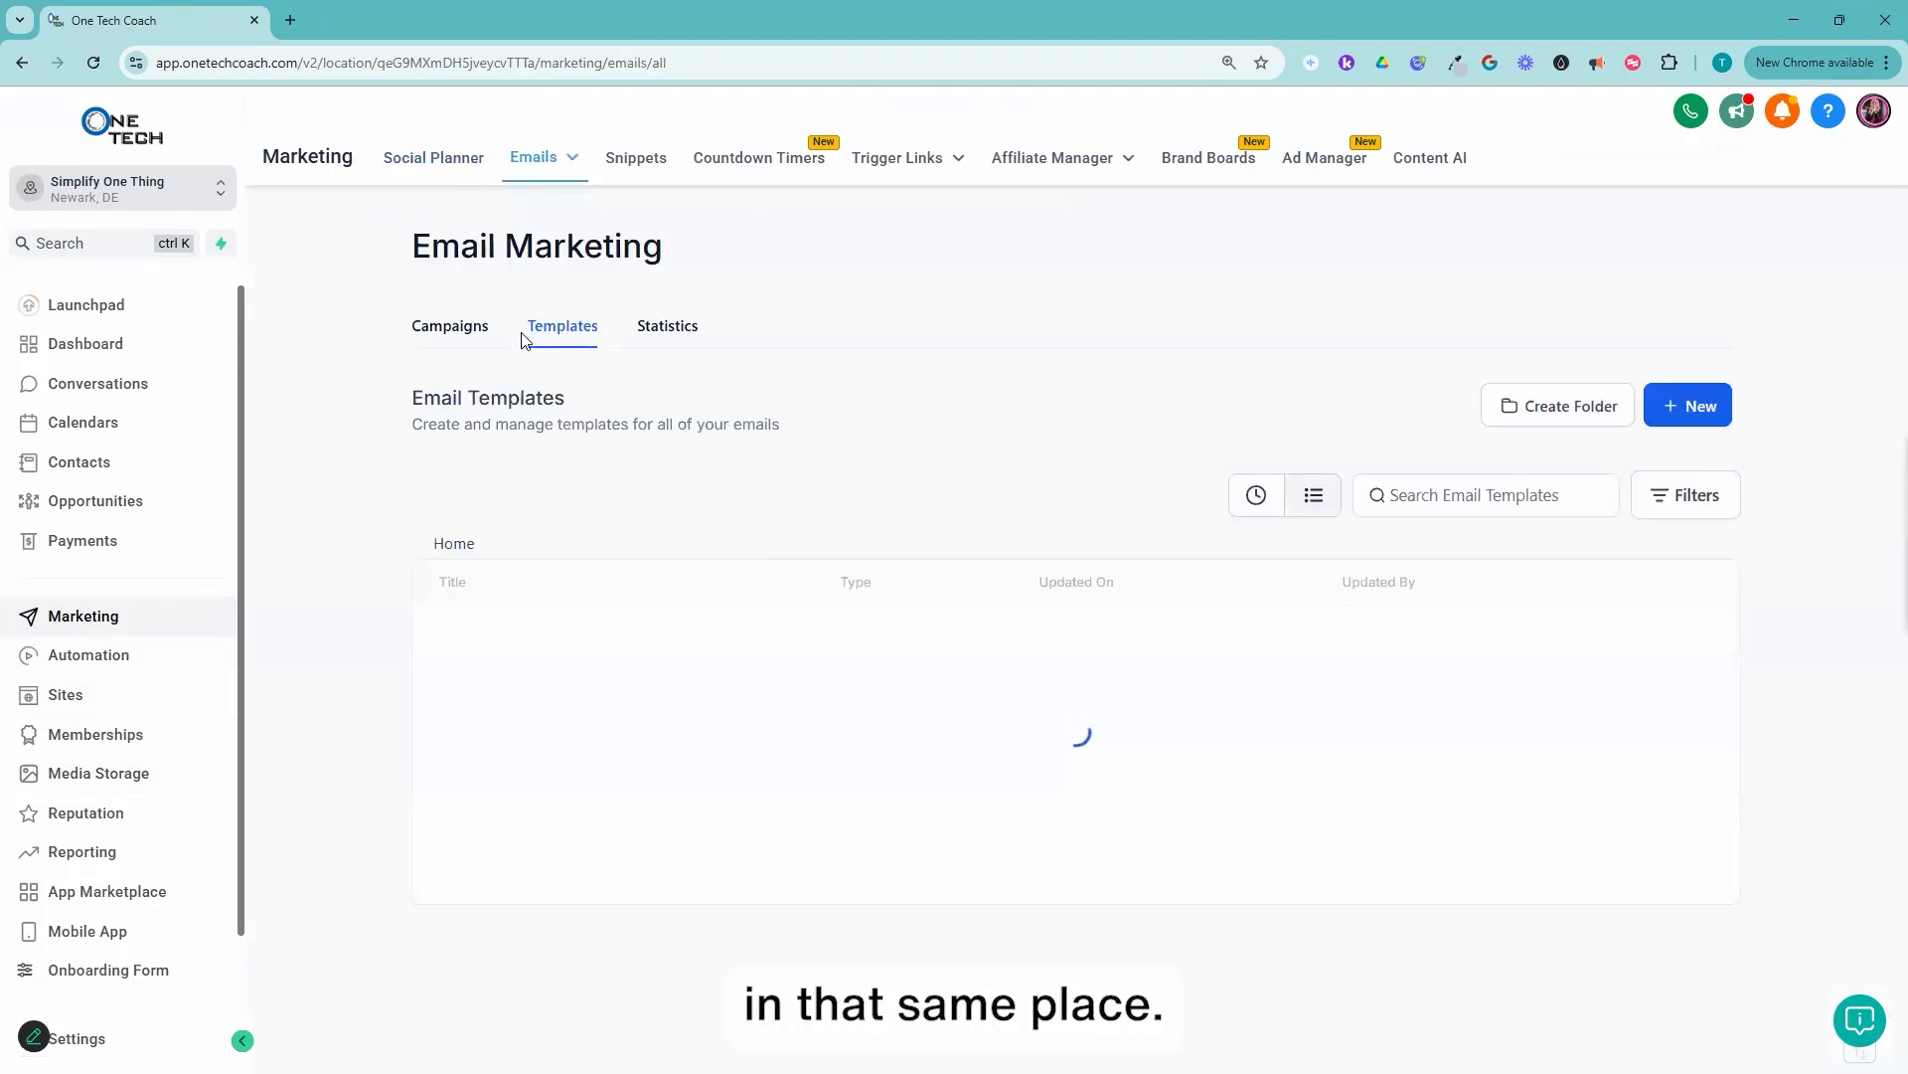
click(1248, 495)
click(595, 646)
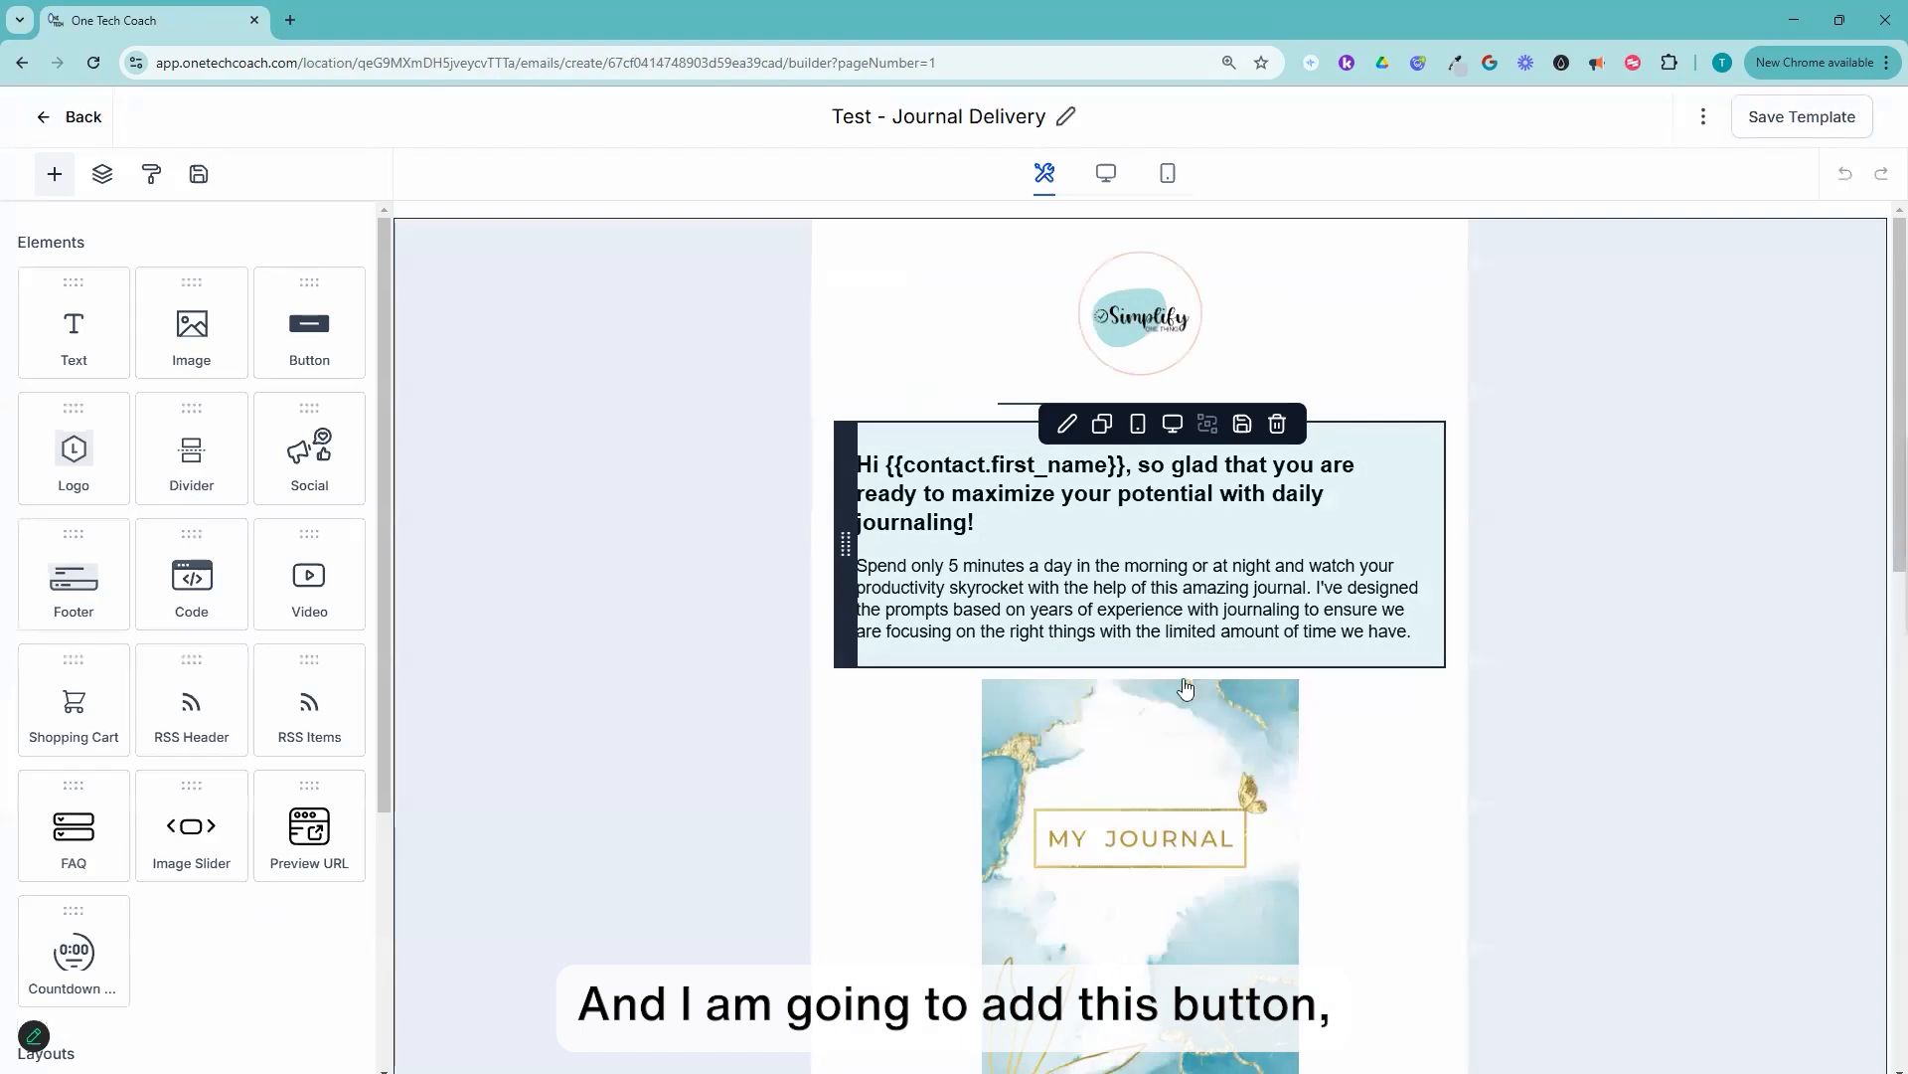
Step: Set the Download button's link URL to the copied journal PDF link
scroll(1185, 682, down, 8)
click(1041, 356)
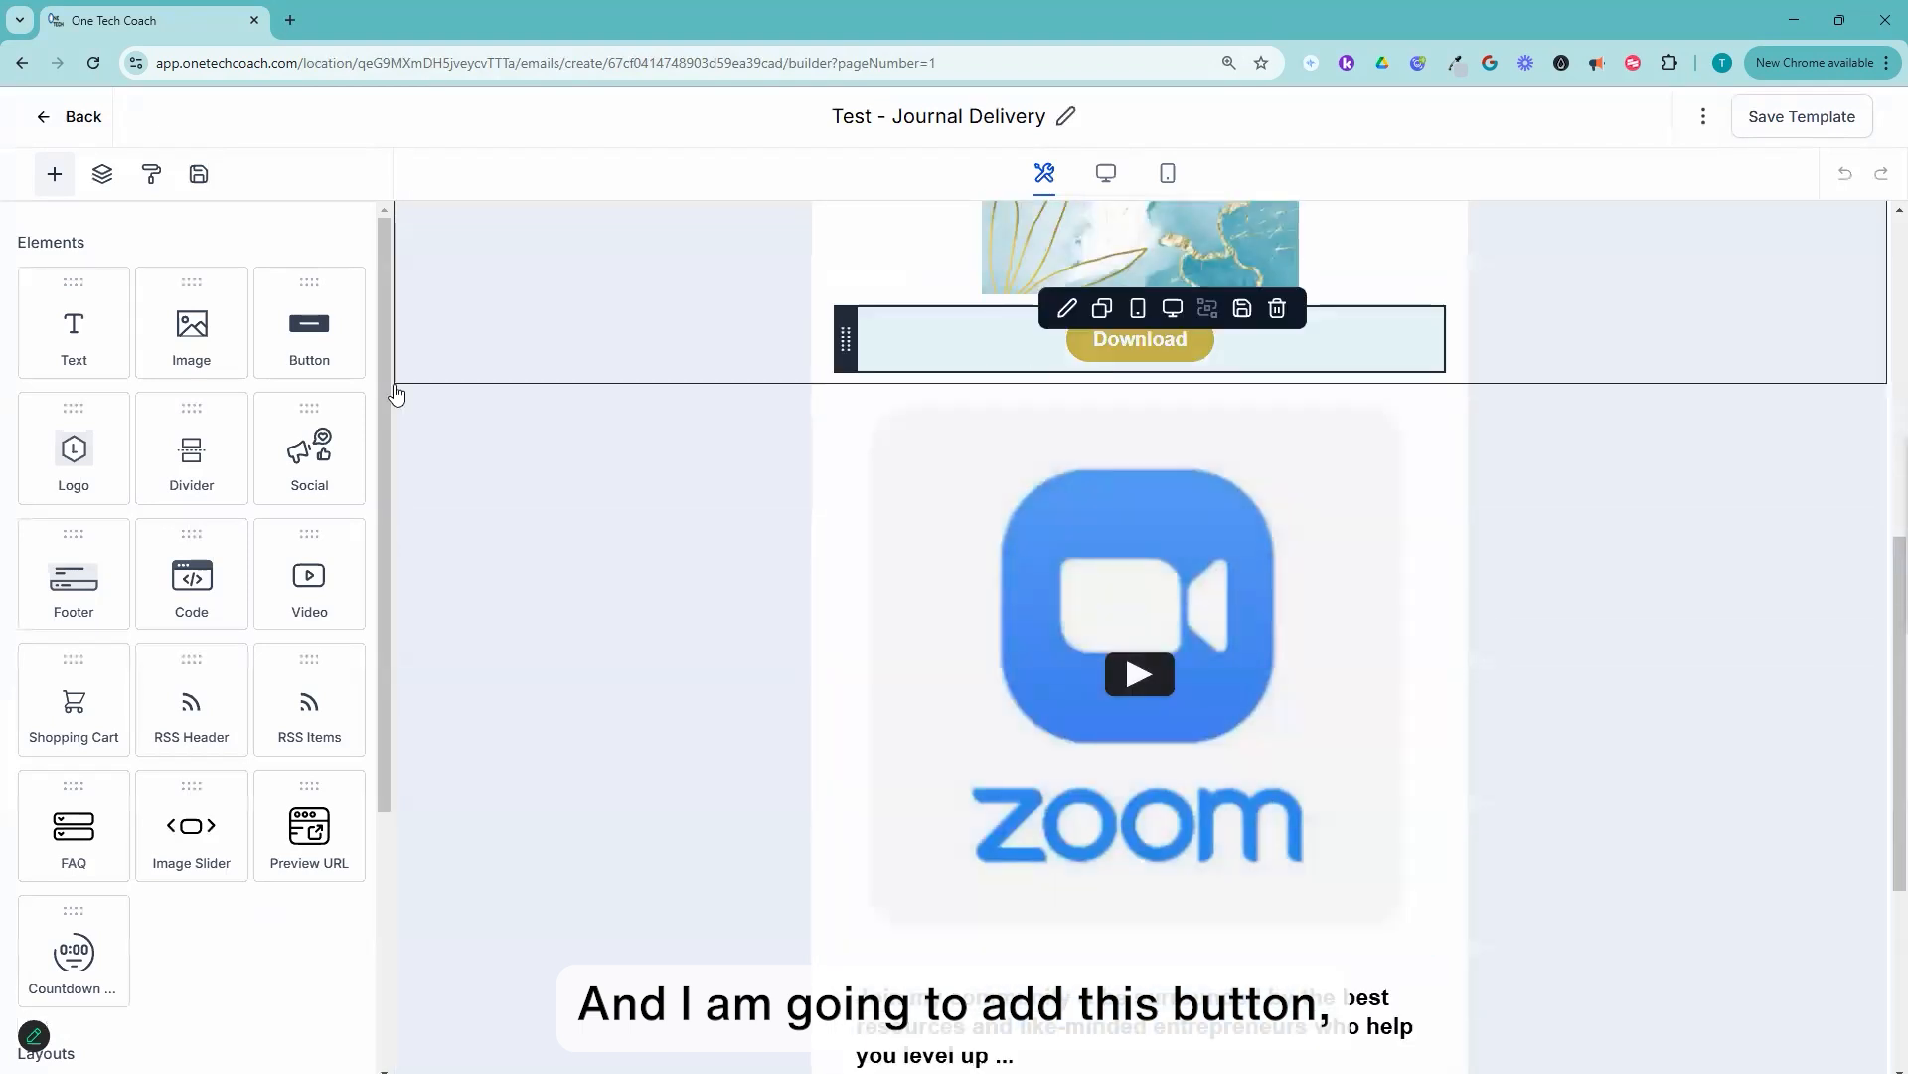
click(78, 768)
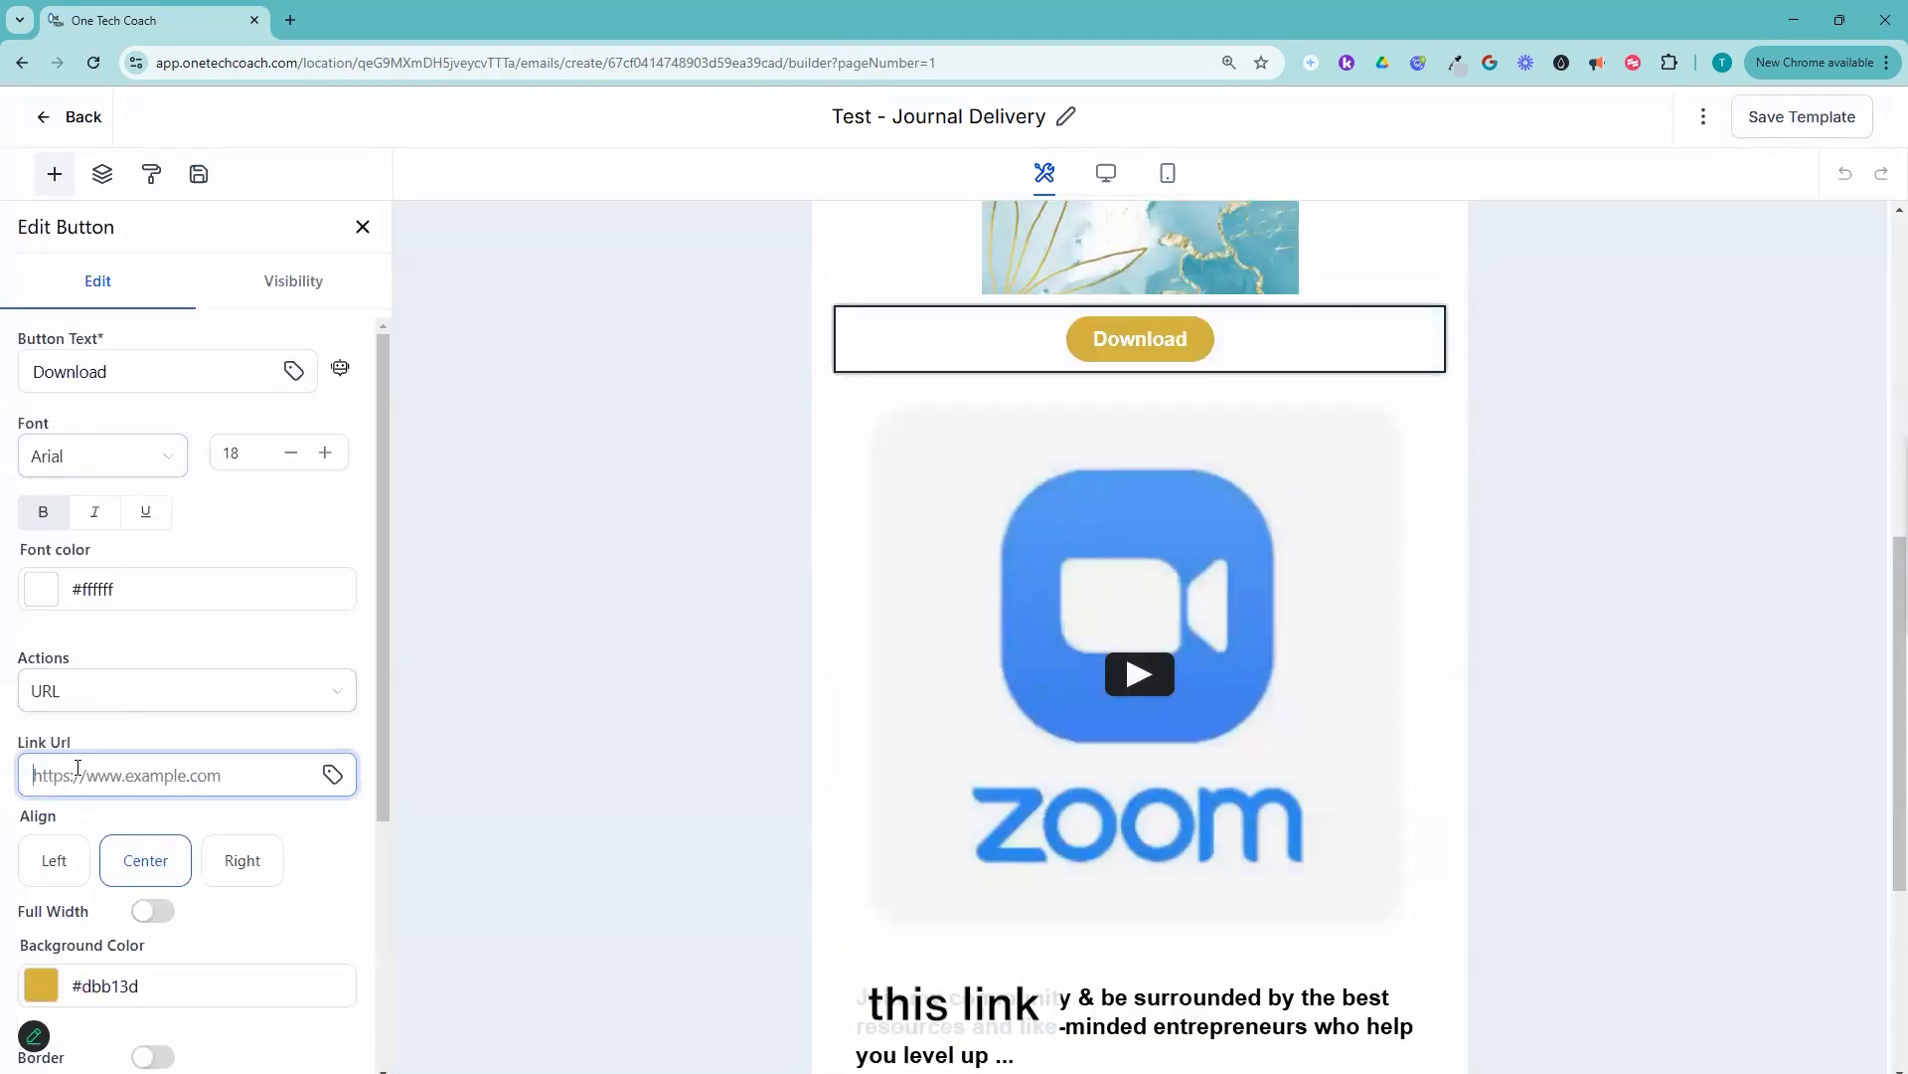
key(ctrl+v)
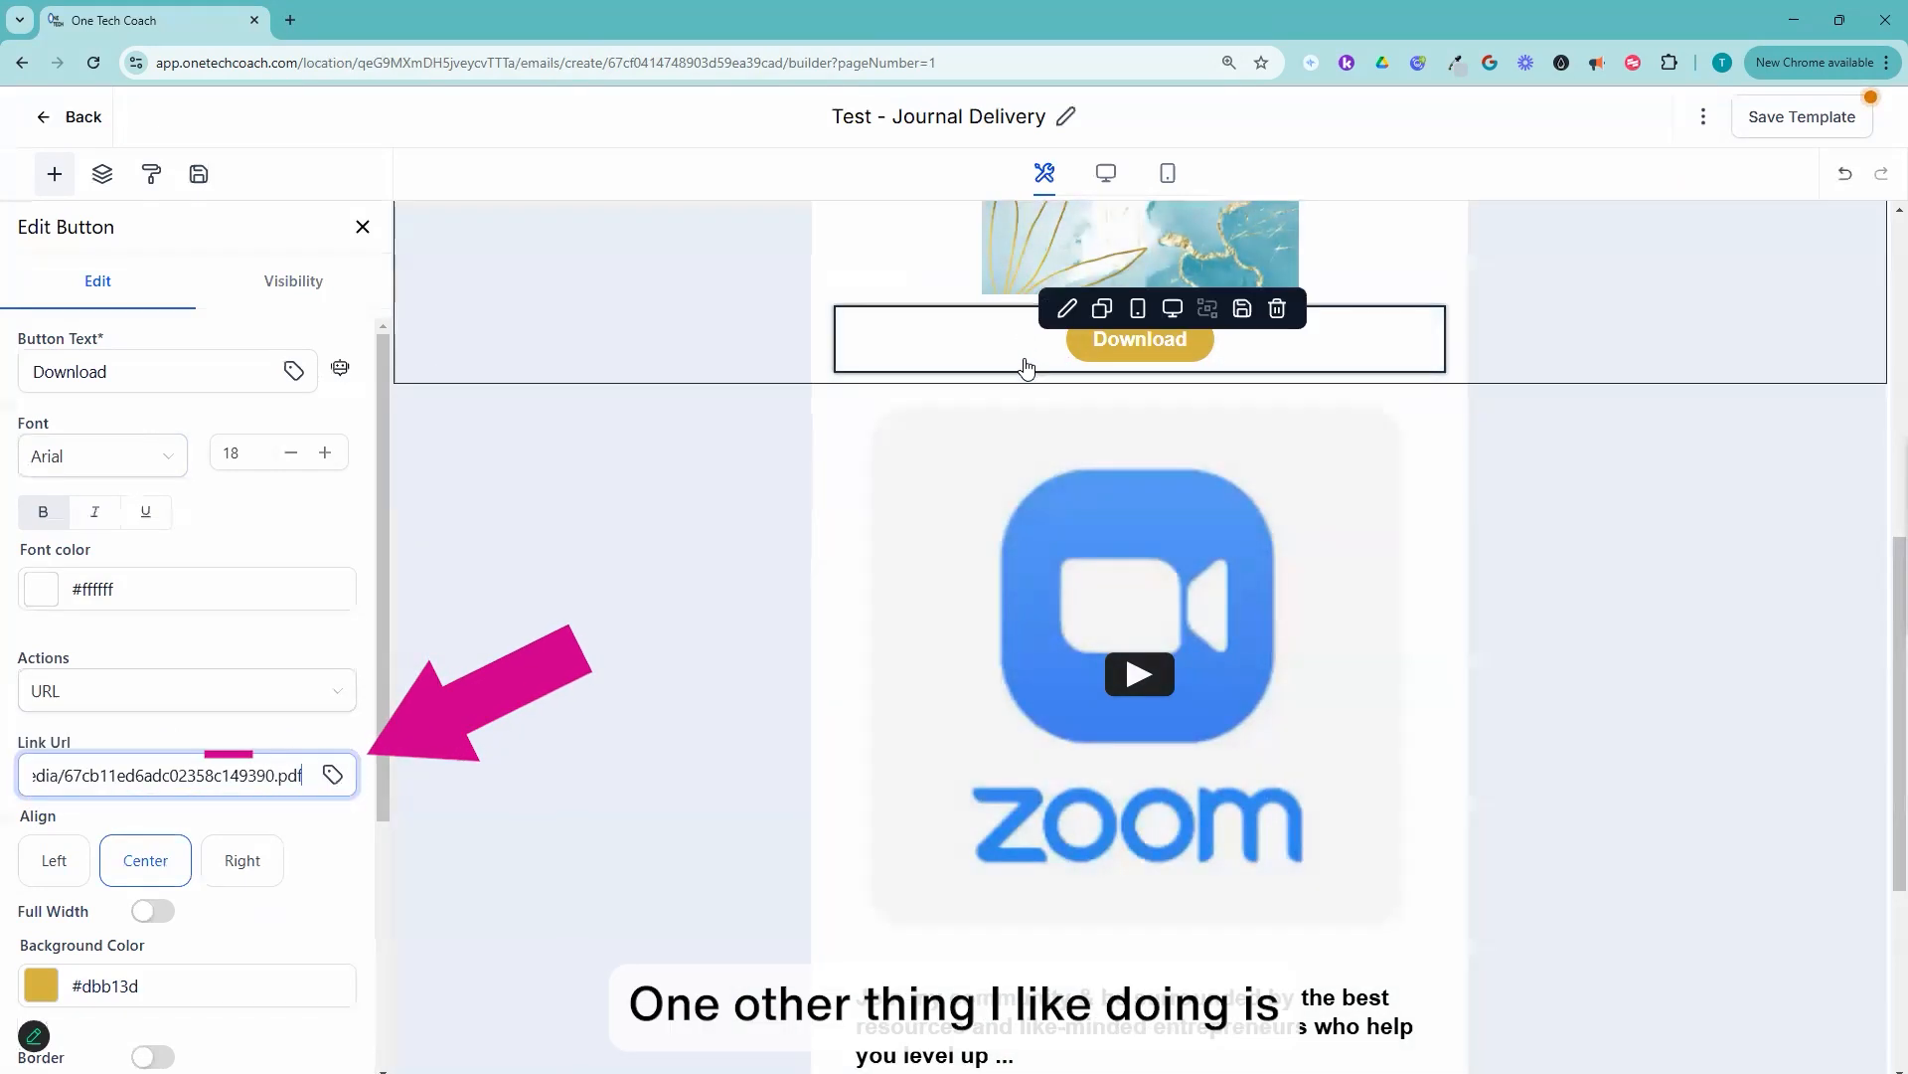
Step: Set the My Journal cover image's redirection link to the same copied PDF link
scroll(231, 636, down, 2)
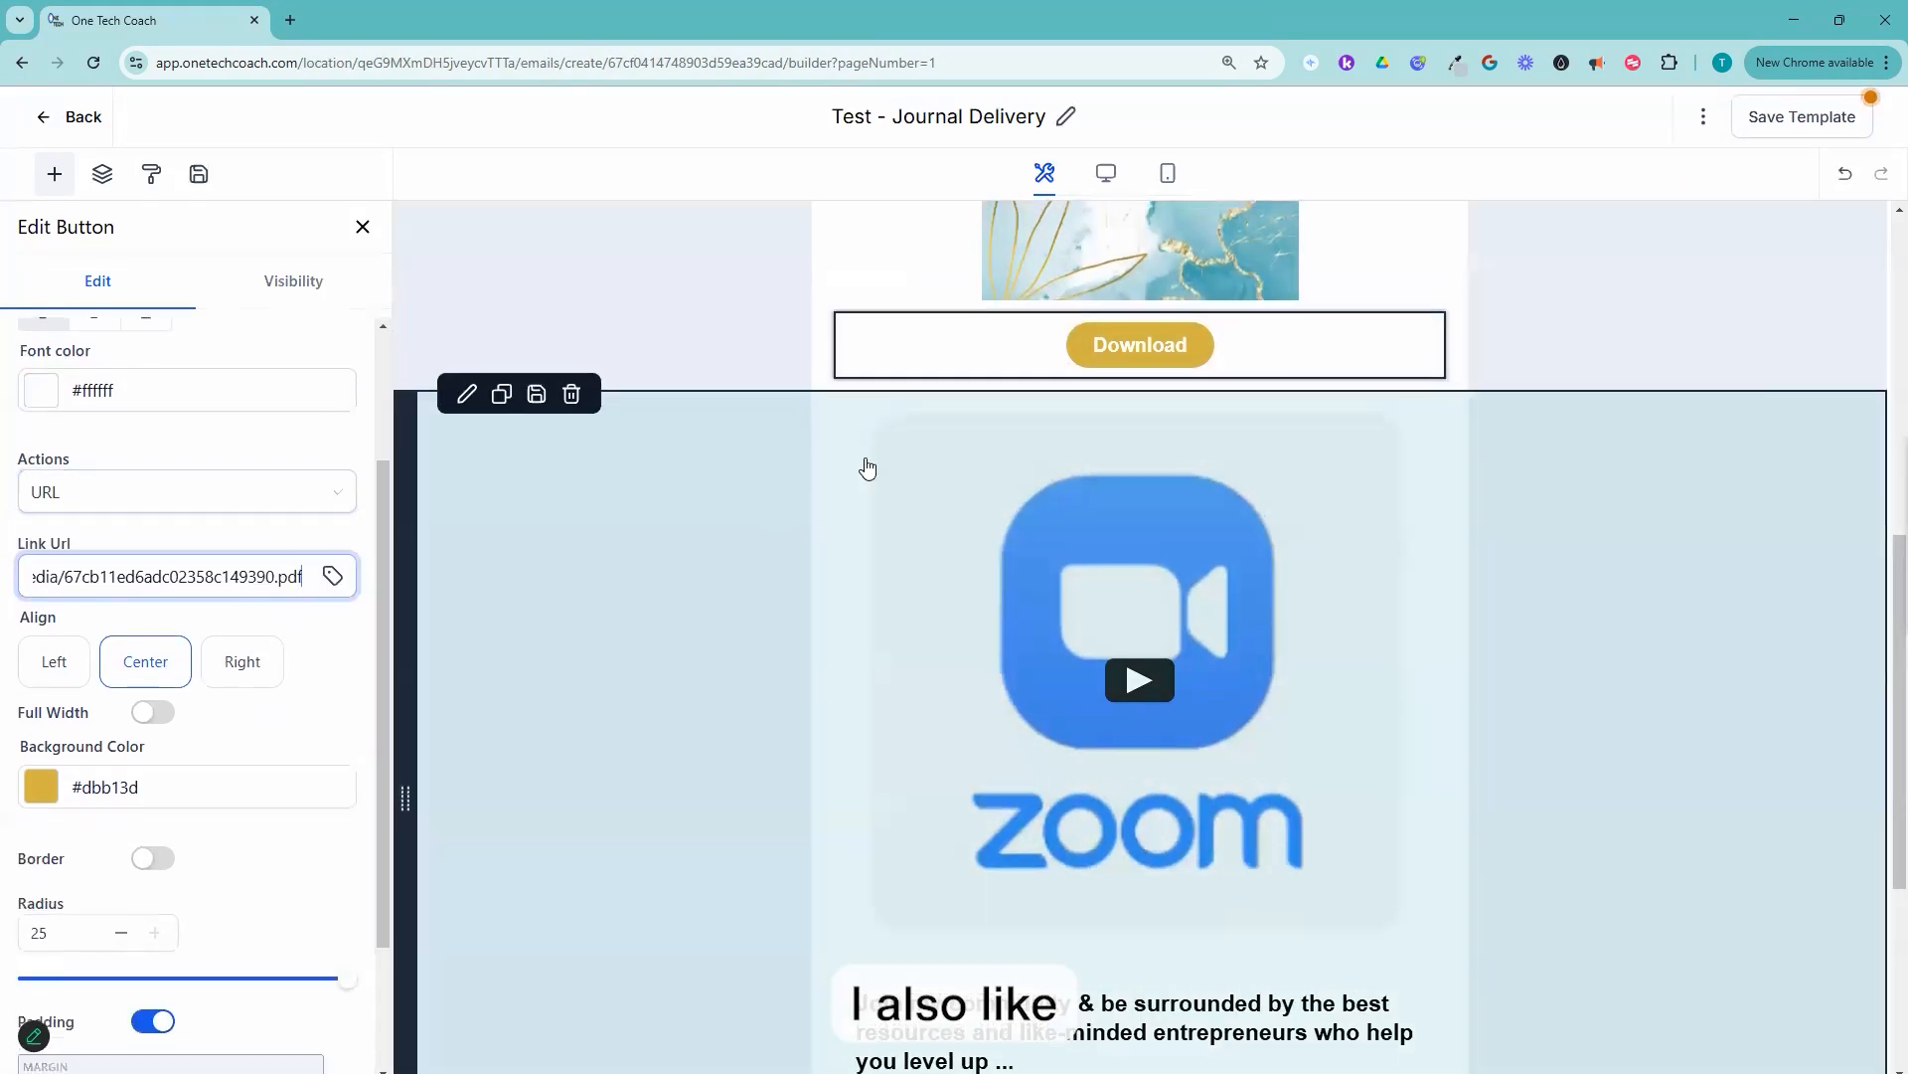
scroll(997, 622, up, 7)
scroll(1013, 696, down, 1)
click(1012, 664)
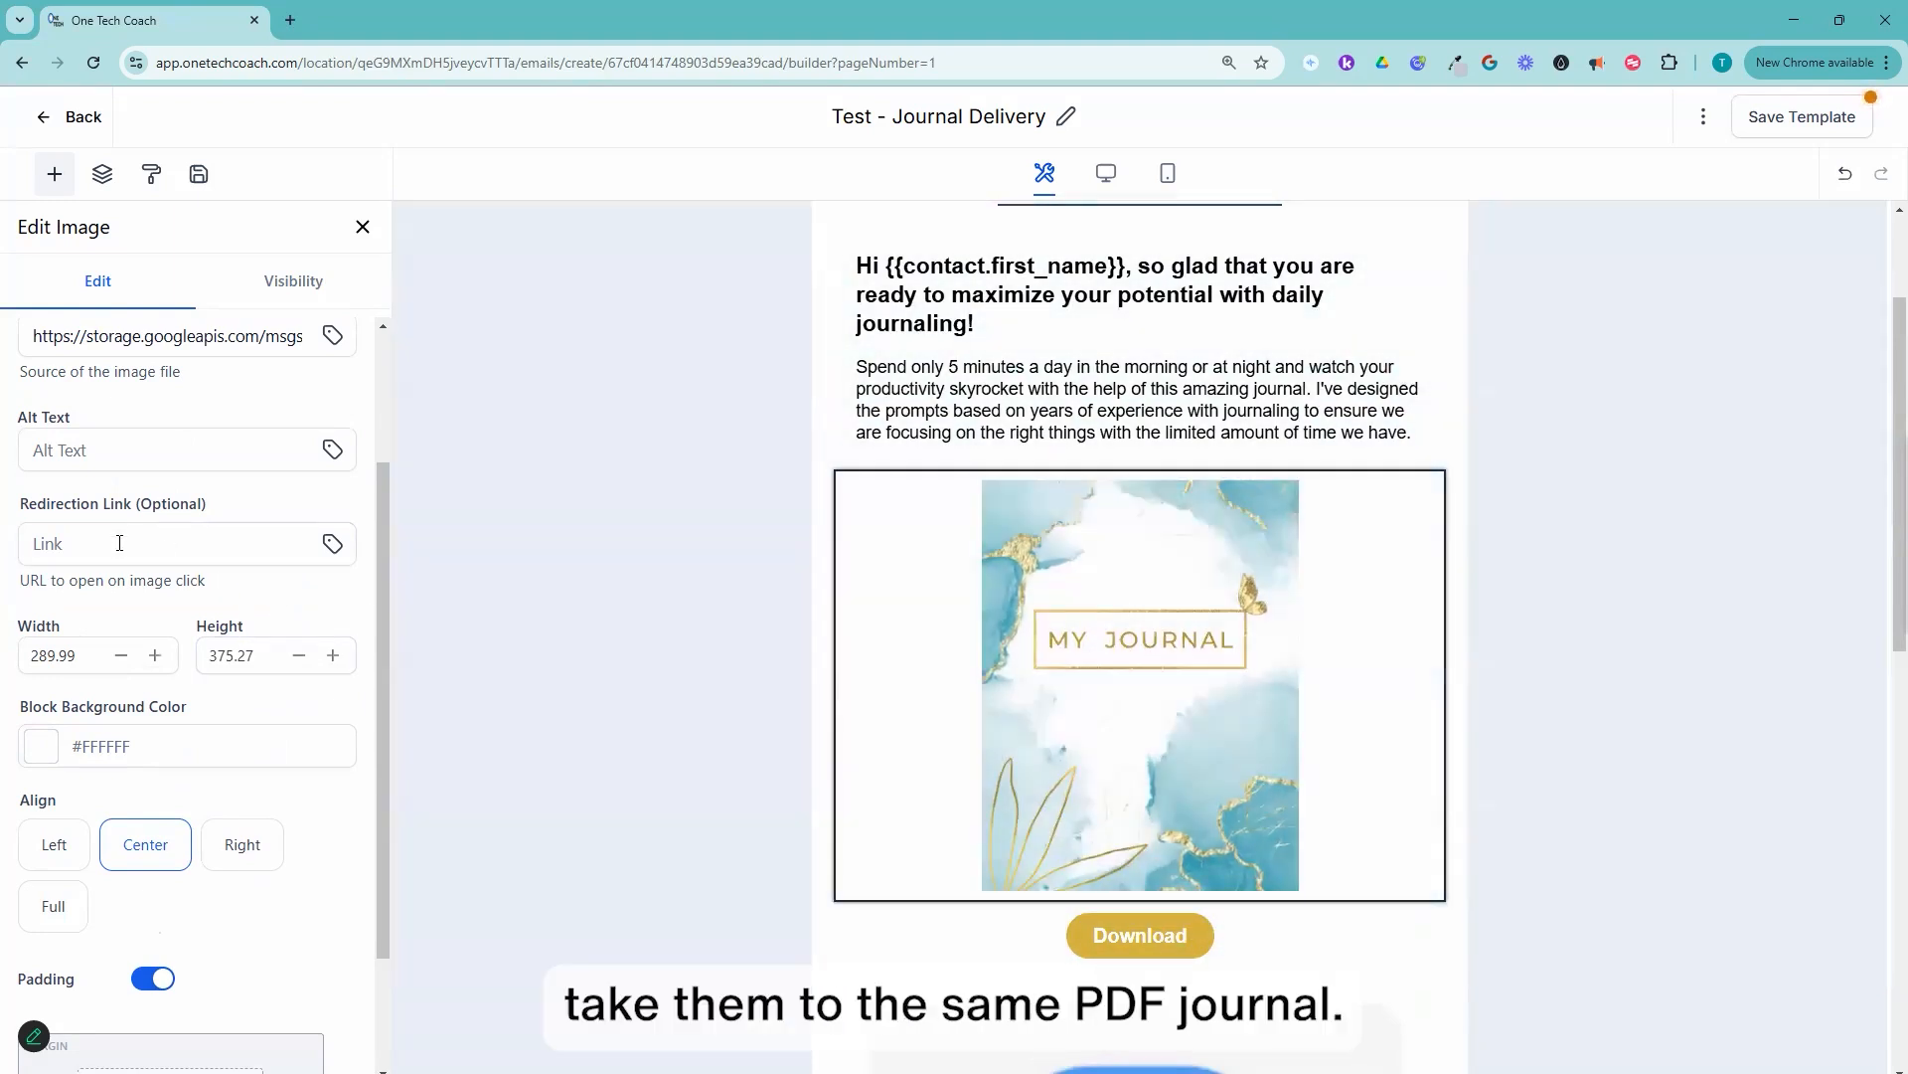
click(119, 543)
click(119, 543)
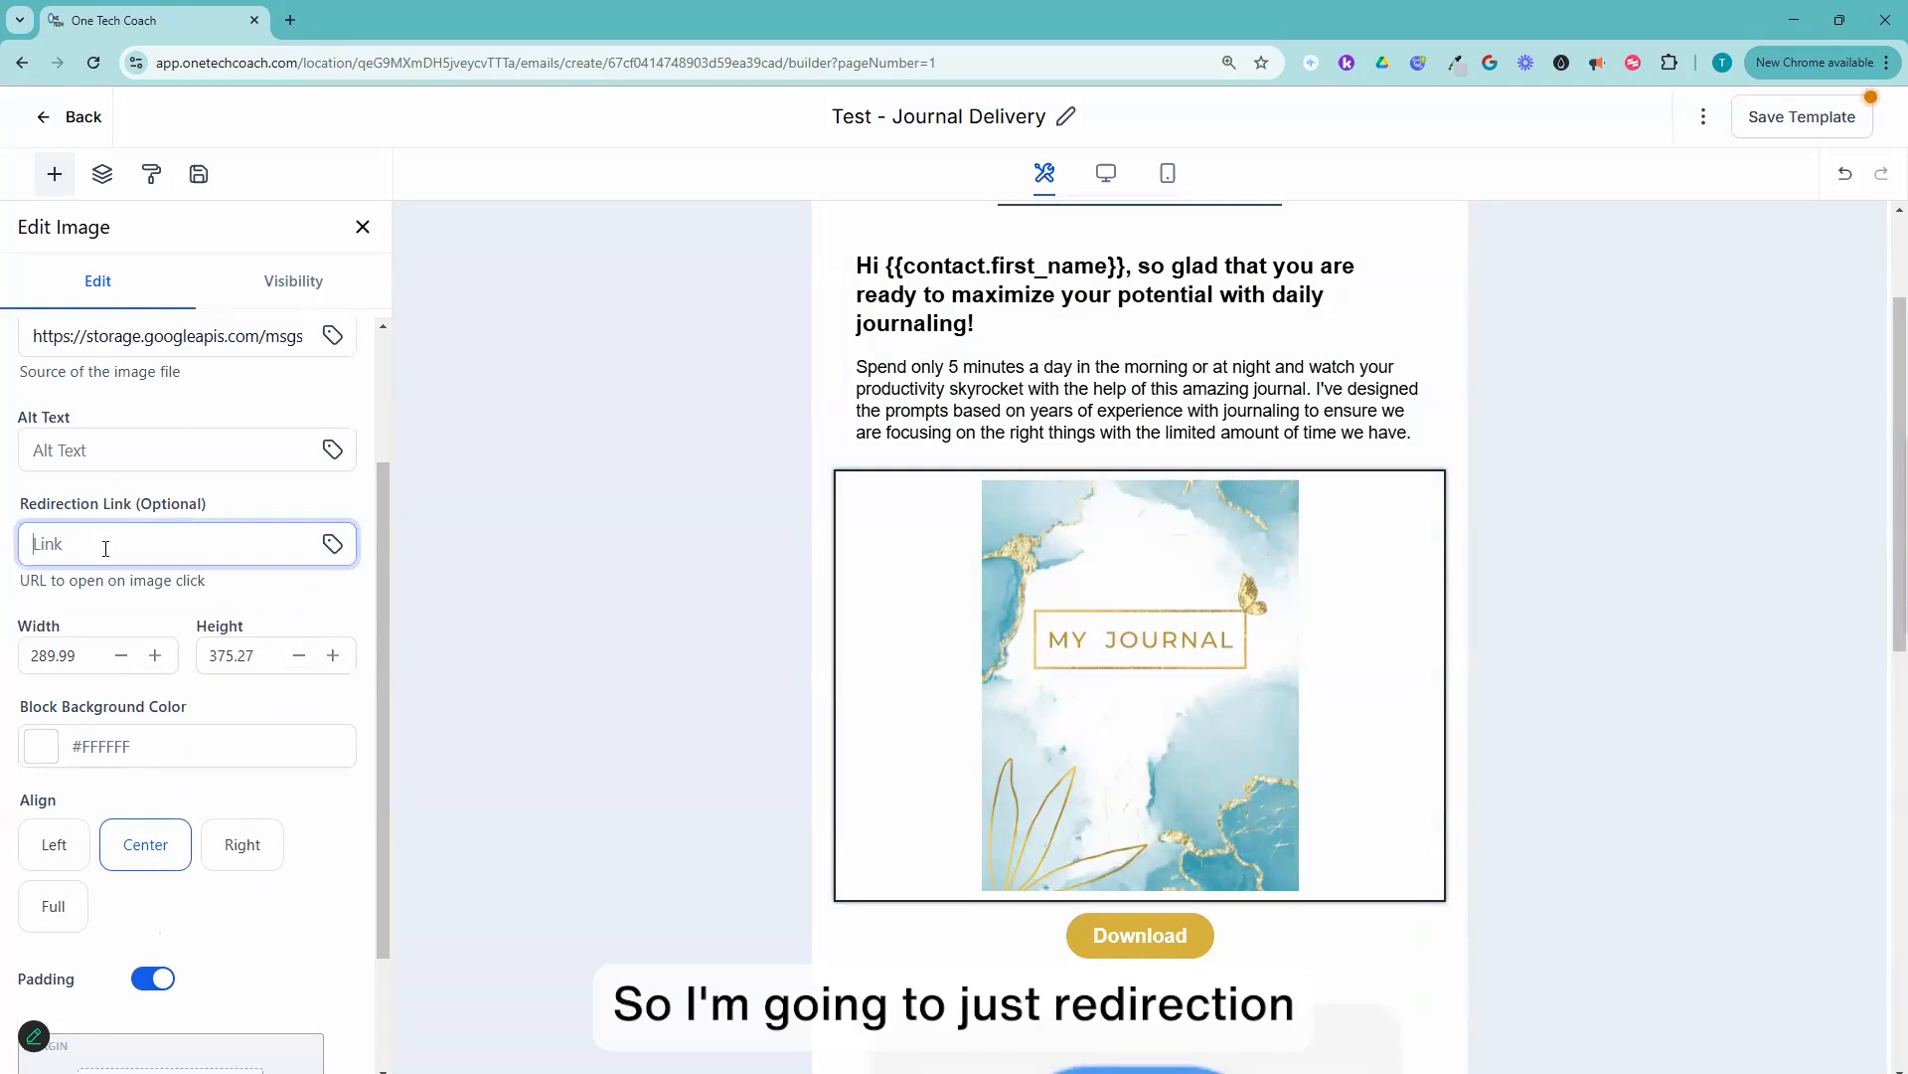
key(ctrl+v)
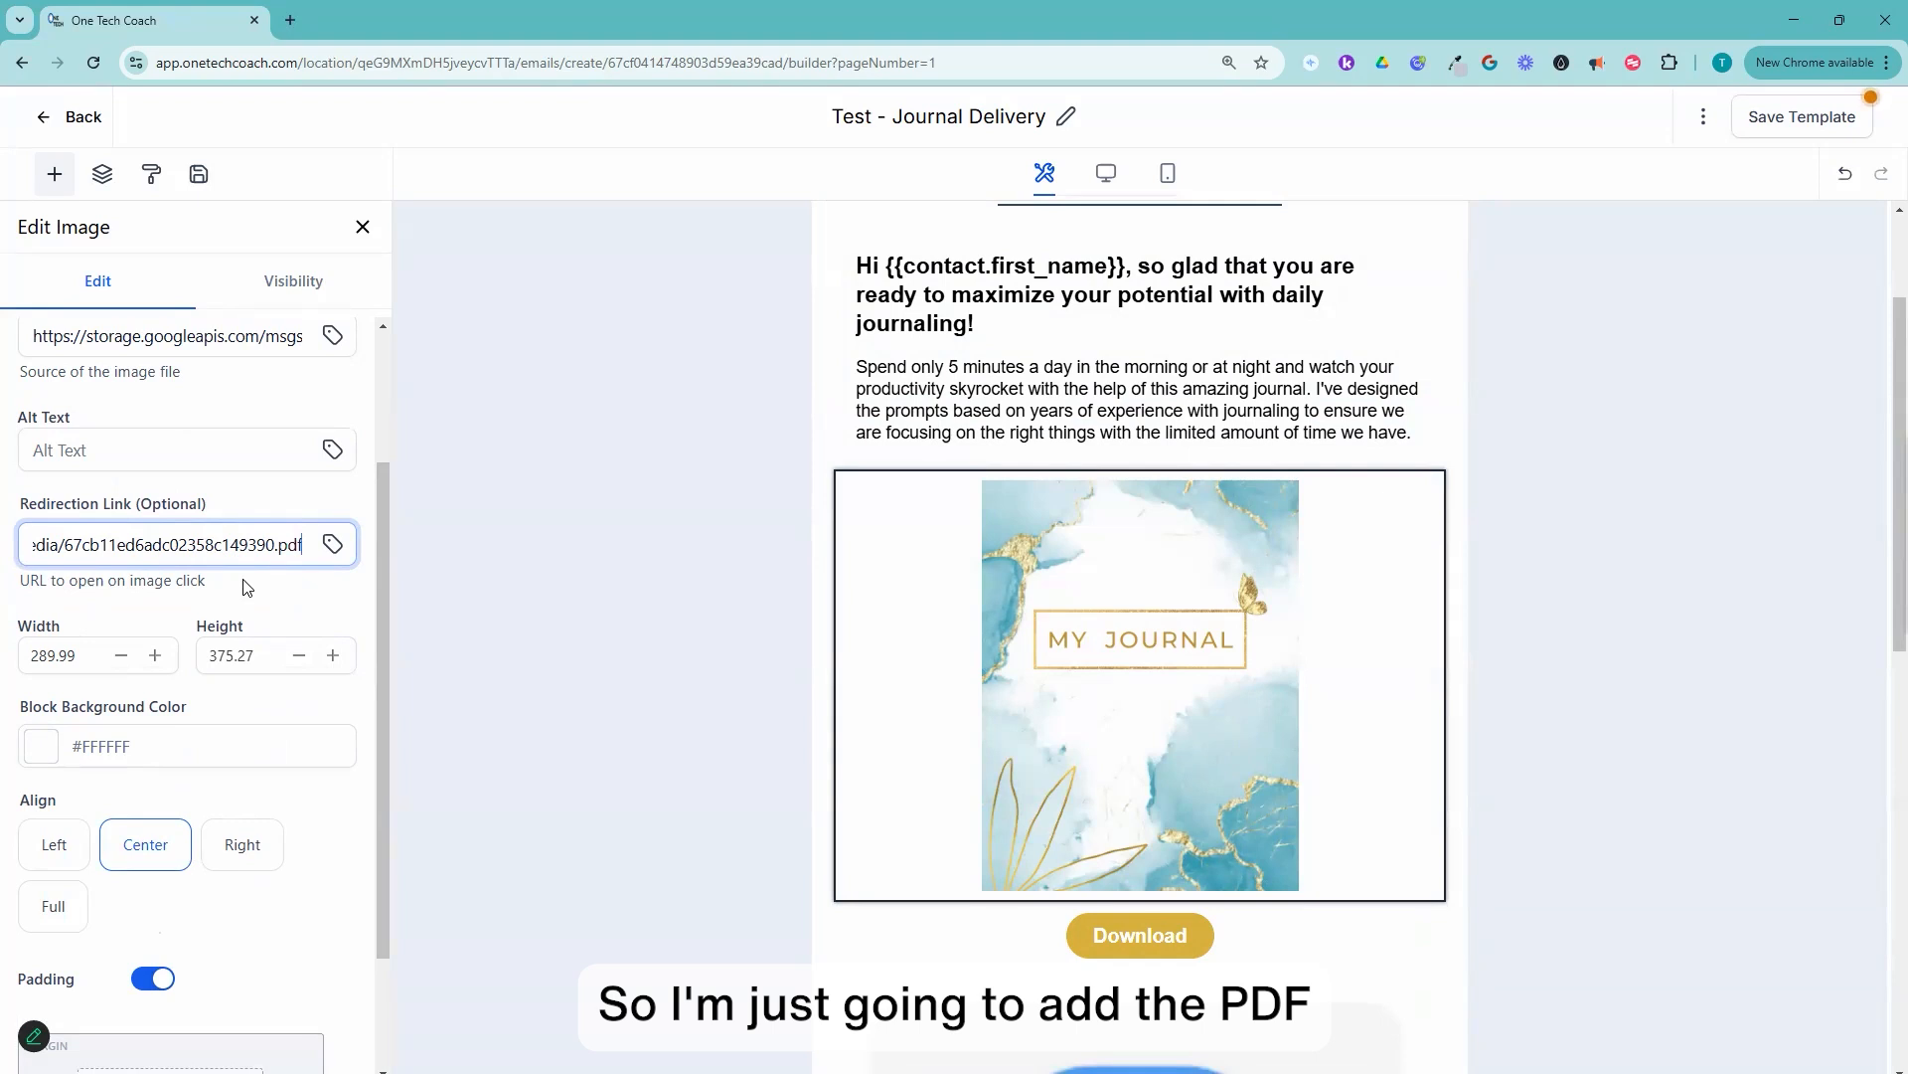
Step: Look over the cover image's remaining settings and the rest of the email, and save the template
scroll(242, 711, down, 2)
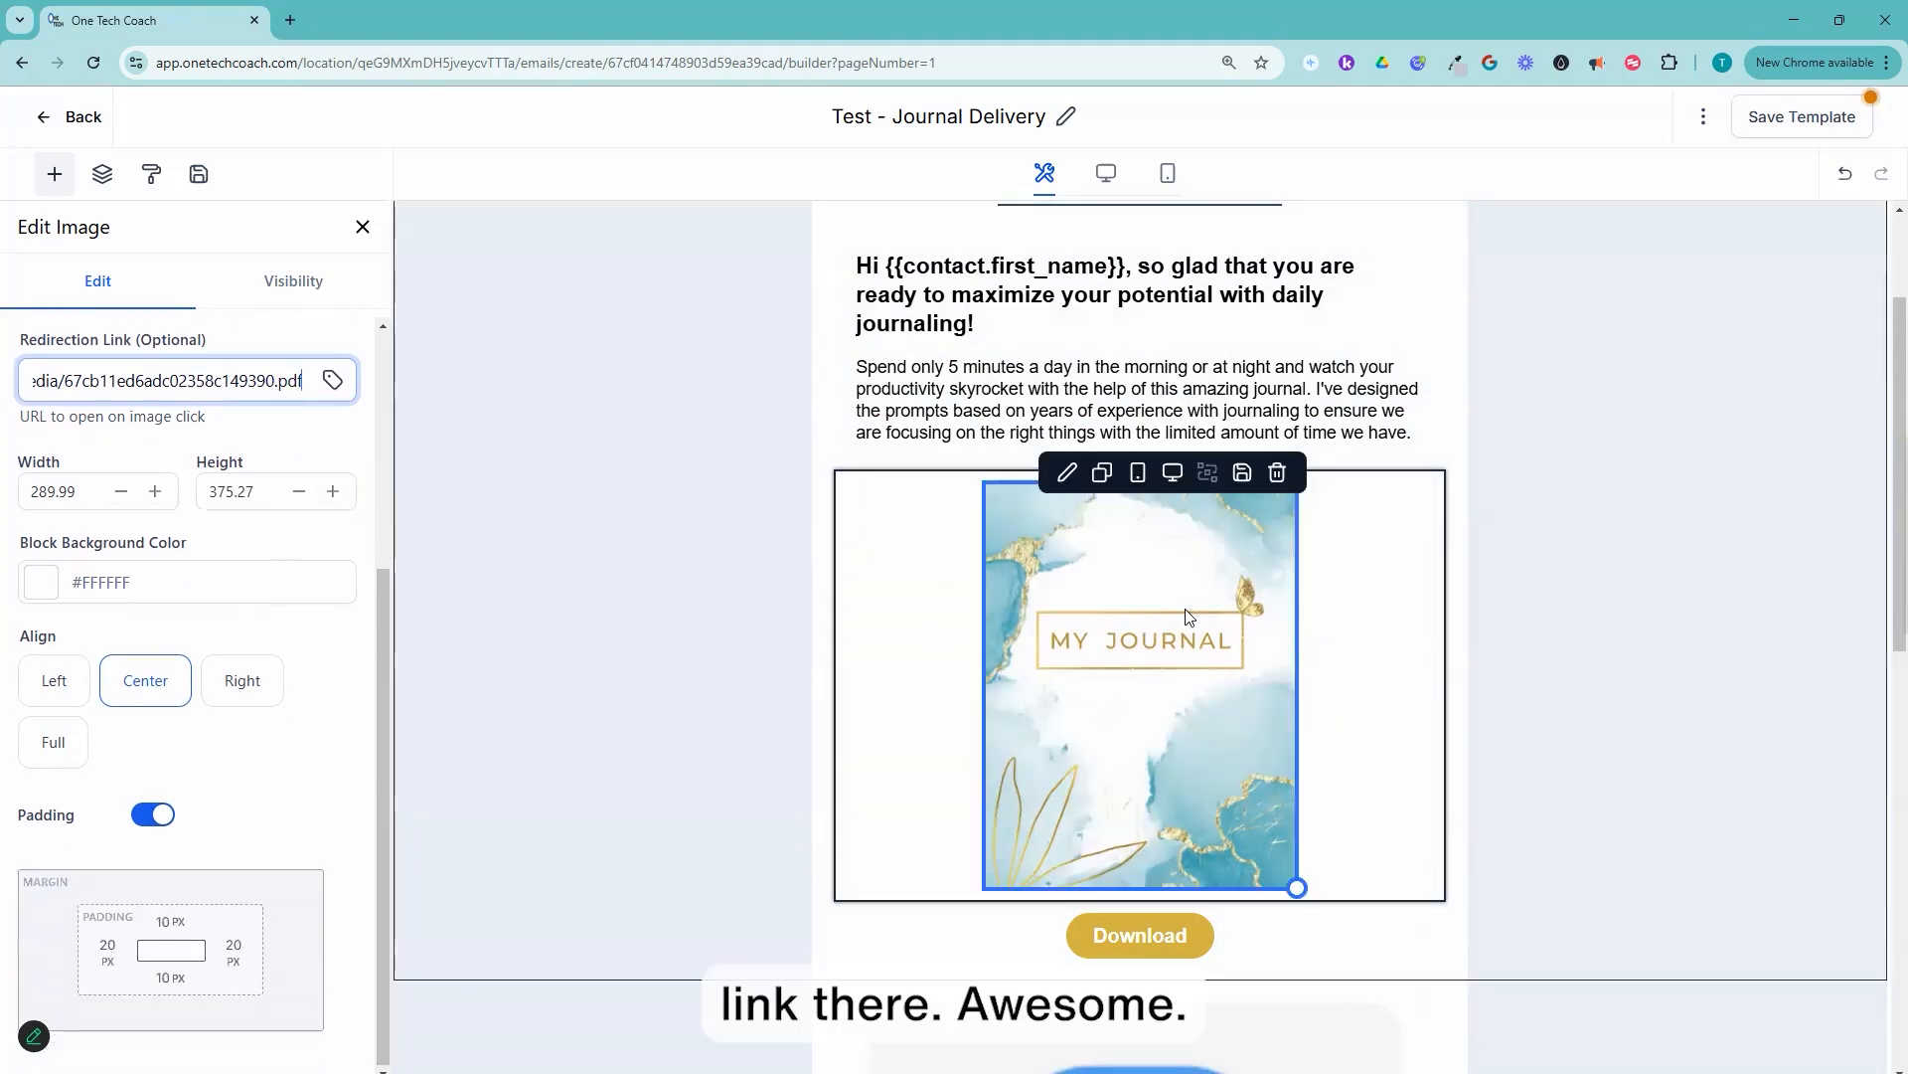
click(1188, 616)
scroll(1278, 649, down, 10)
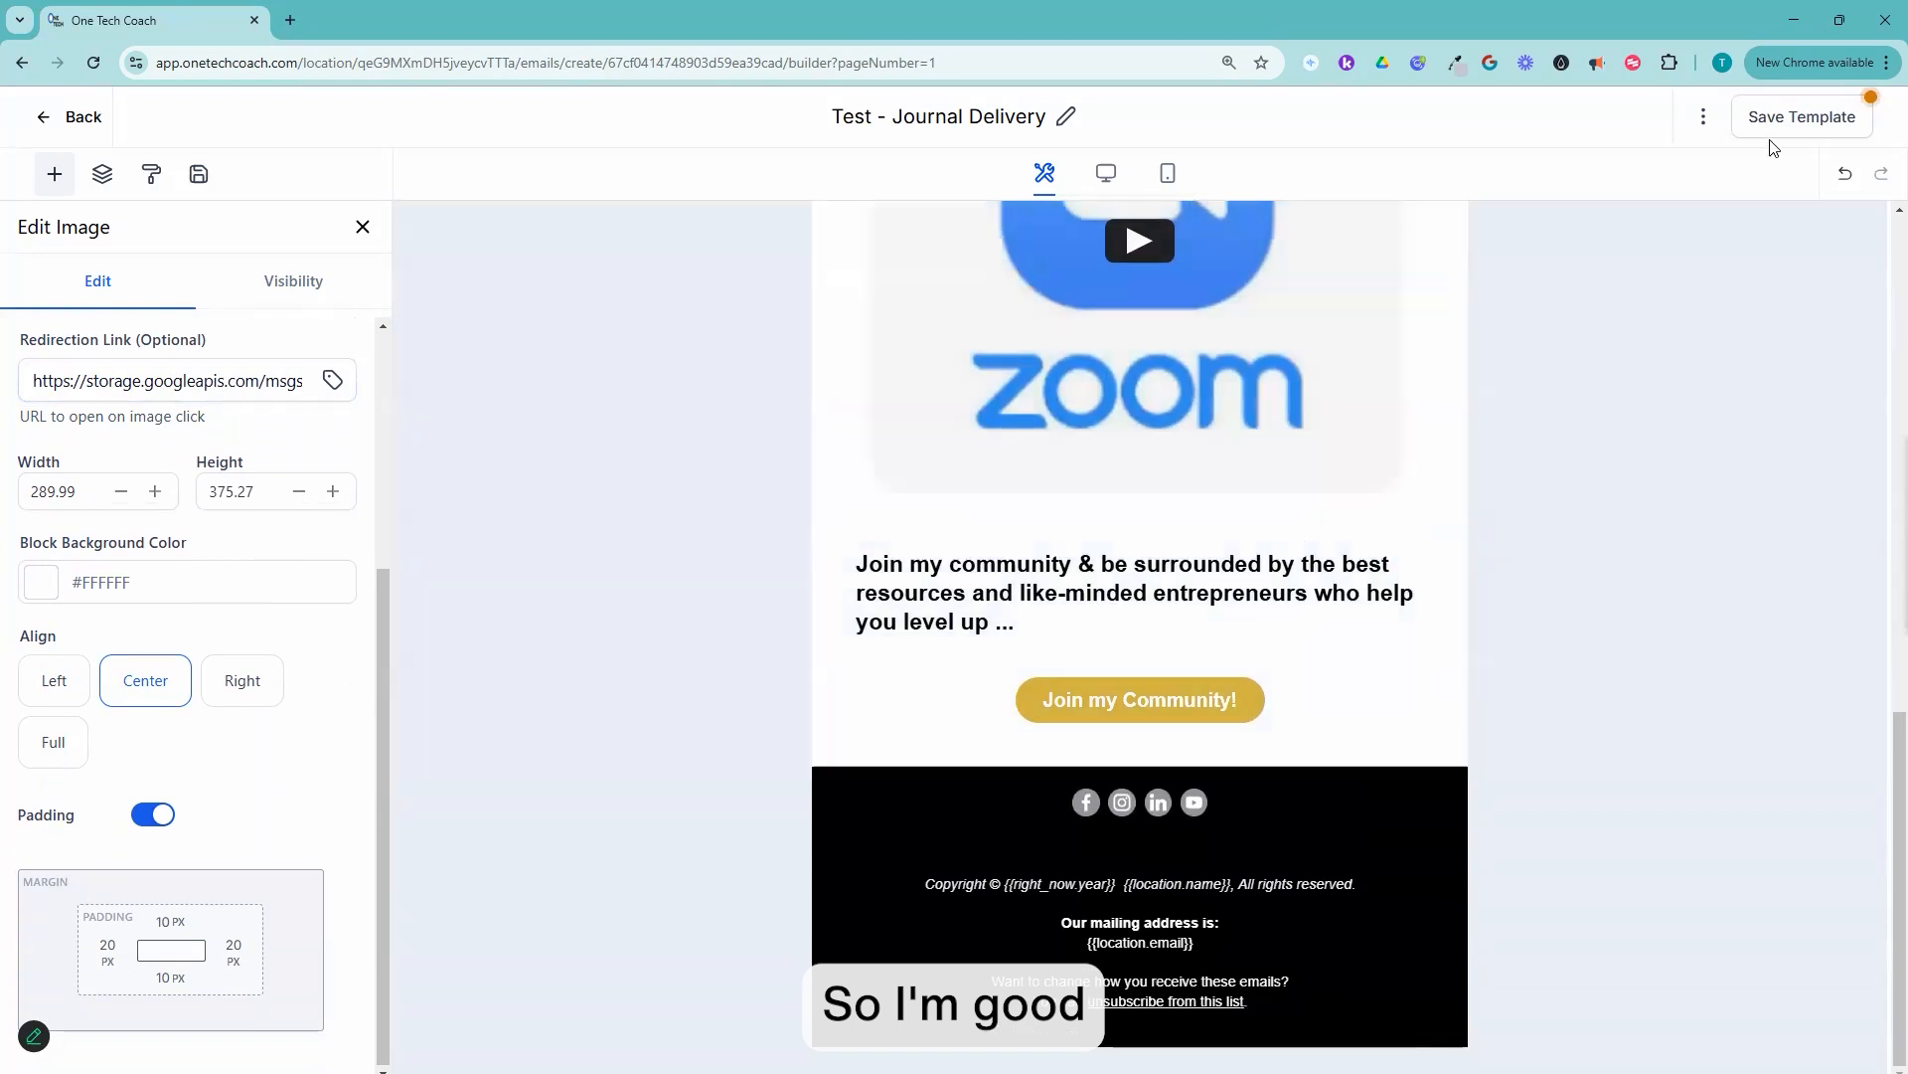
click(1801, 119)
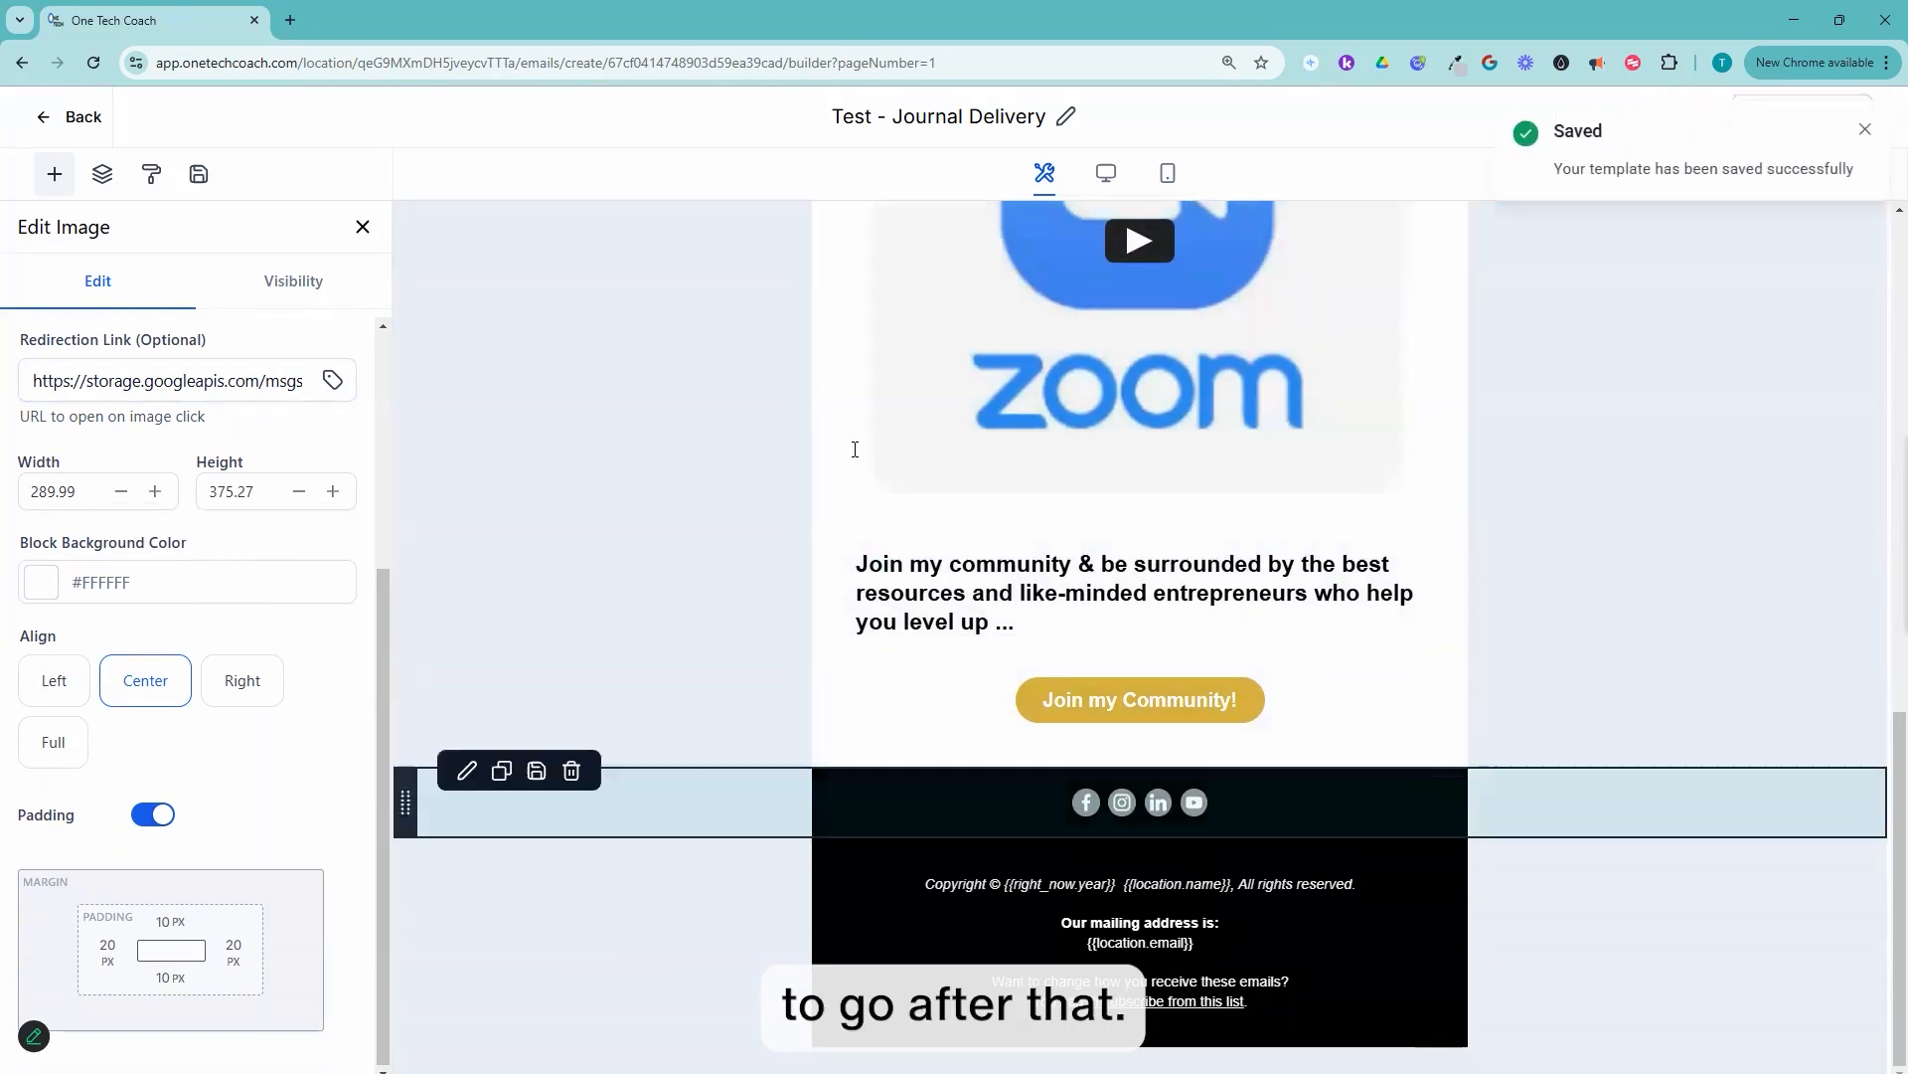
Step: Leave the template editor and show the recent workflows in Automation
click(63, 120)
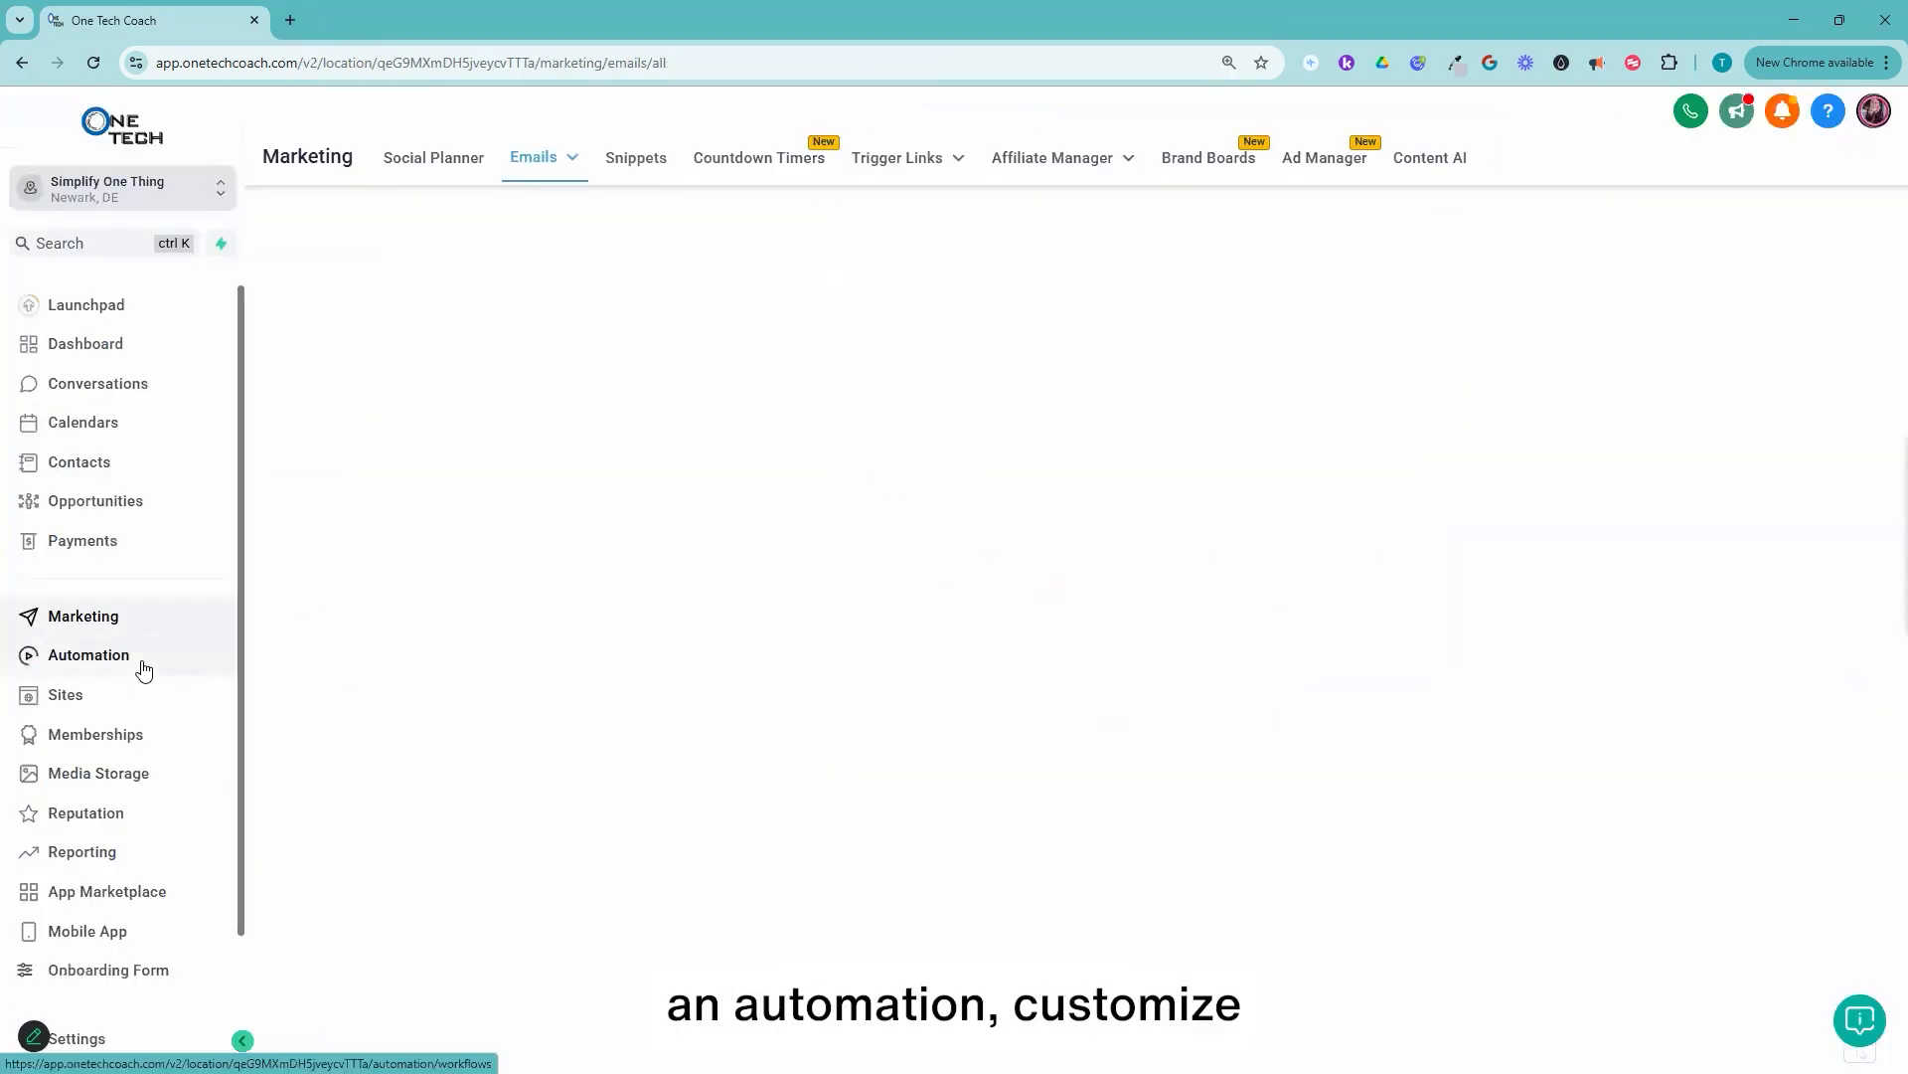
click(110, 656)
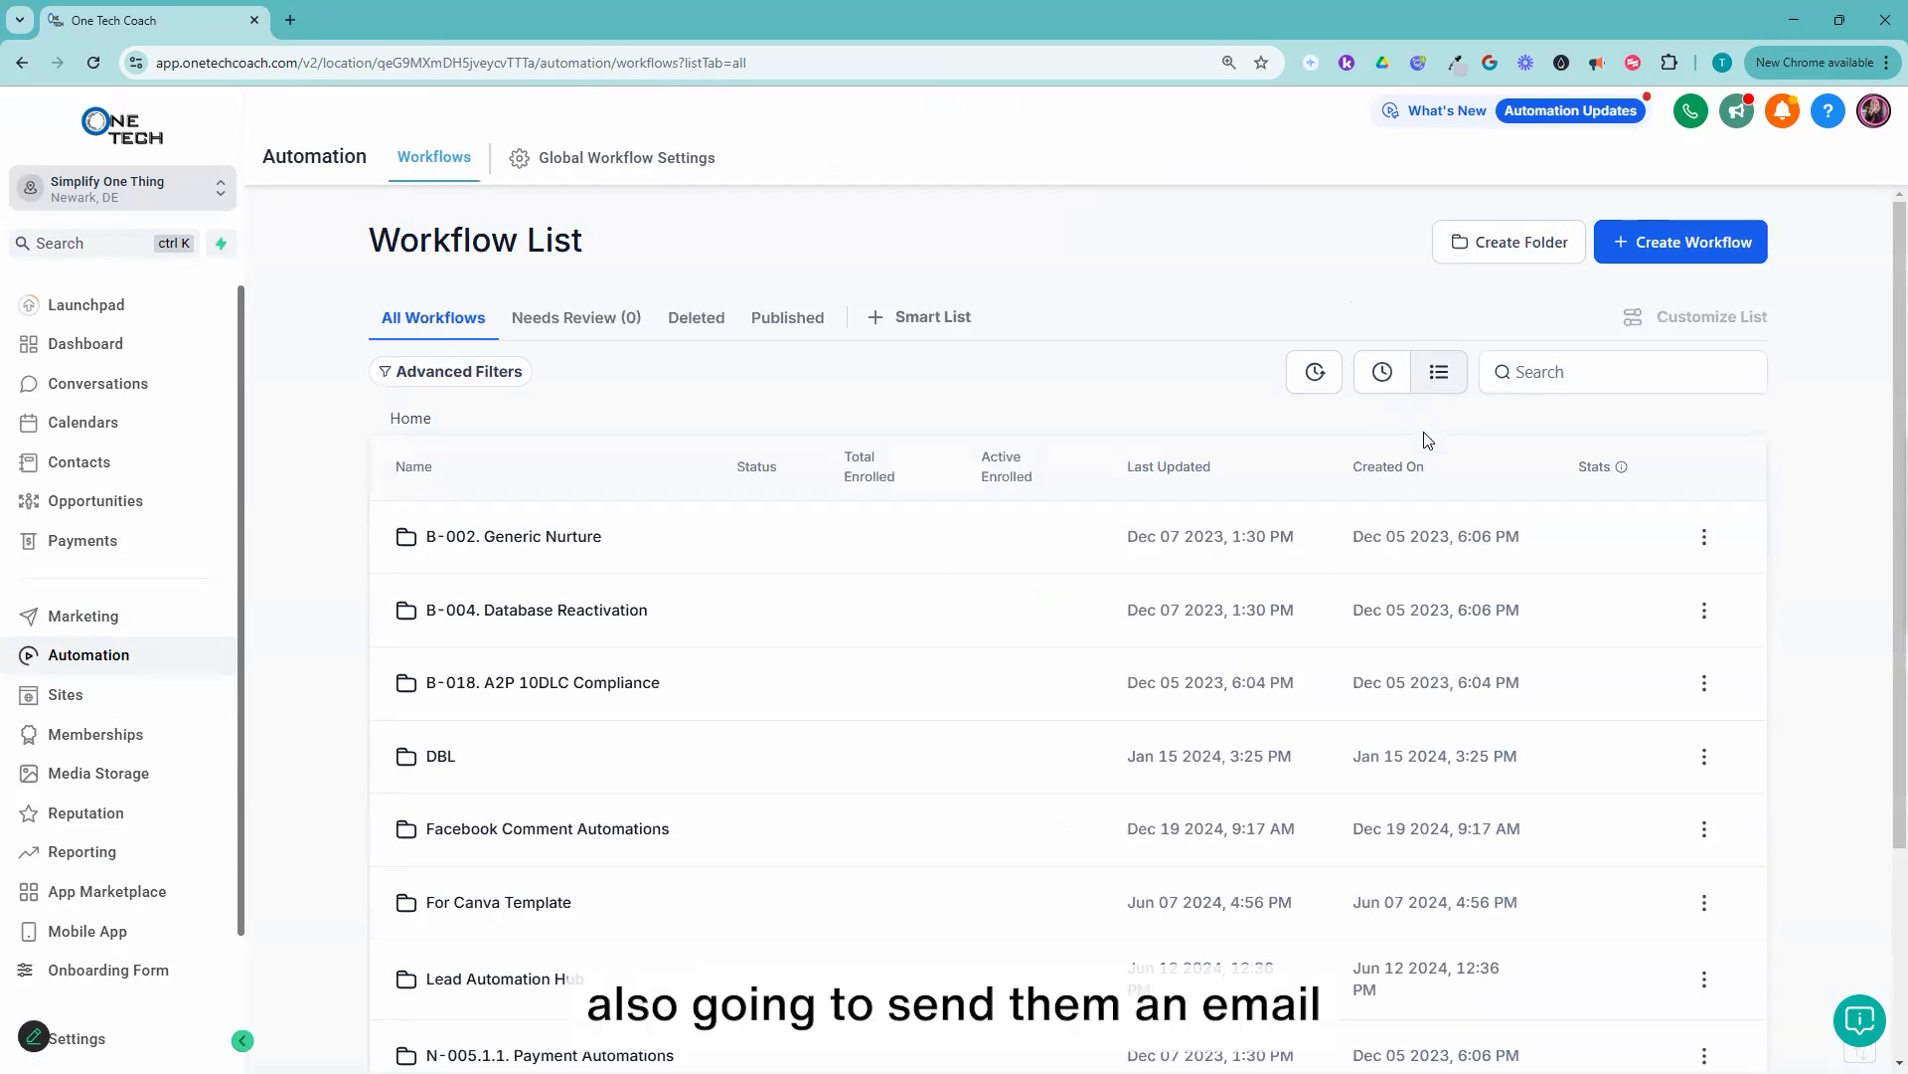
click(1383, 372)
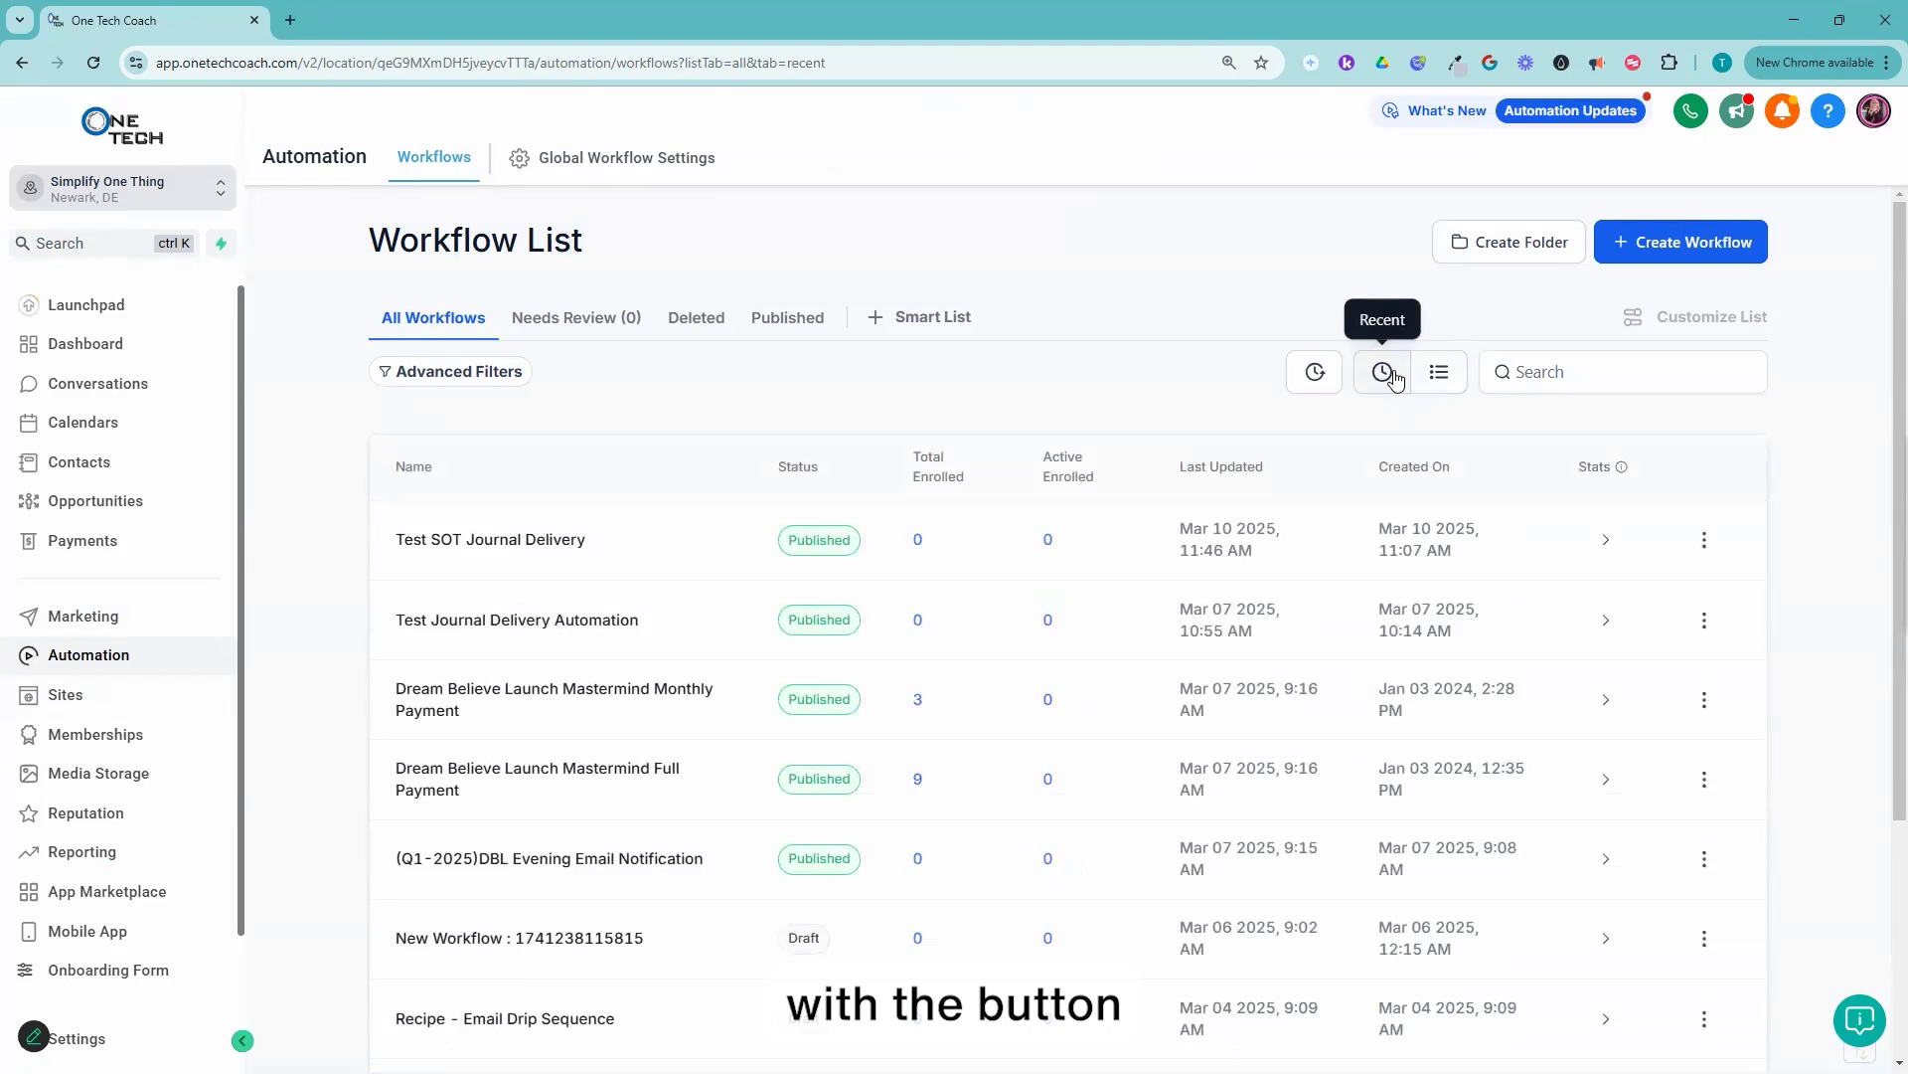